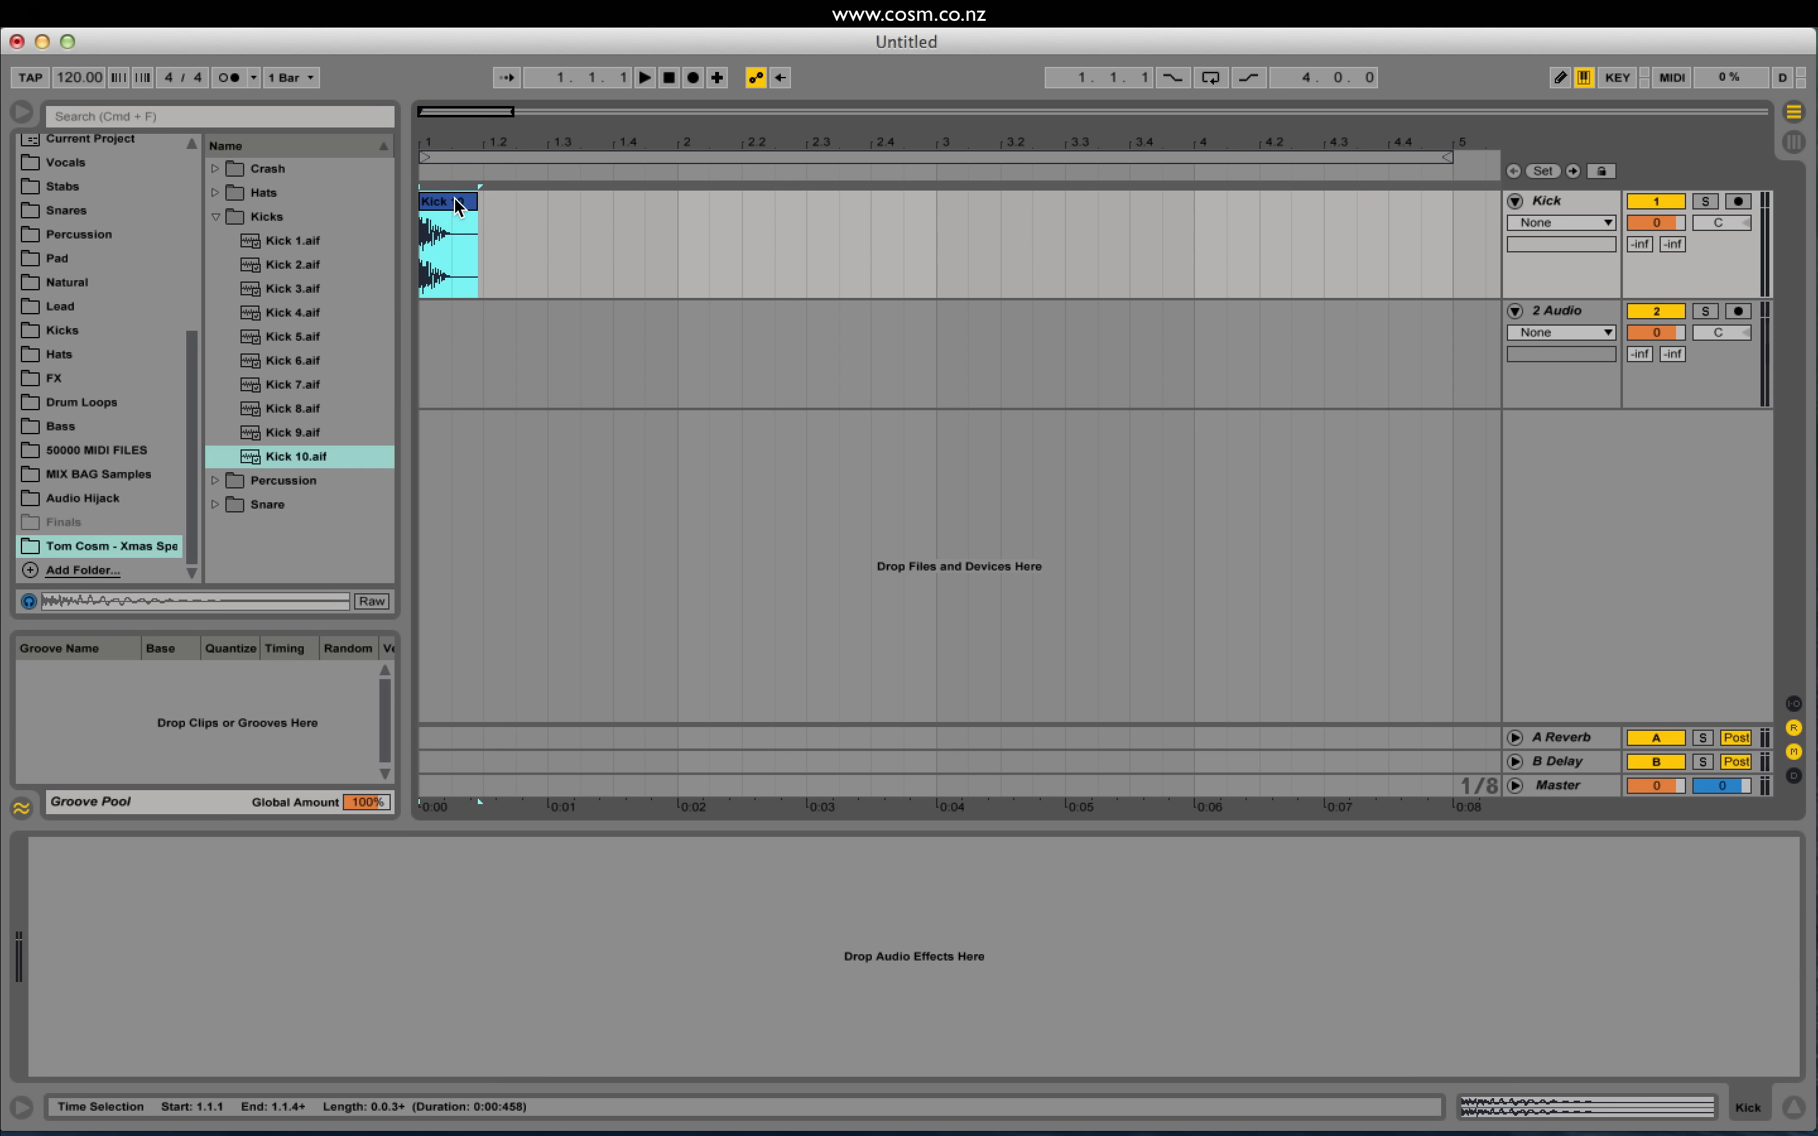
Step: Try duplicating the Kick 10 clip, audition the copies, then undo the extras
key("super+d")
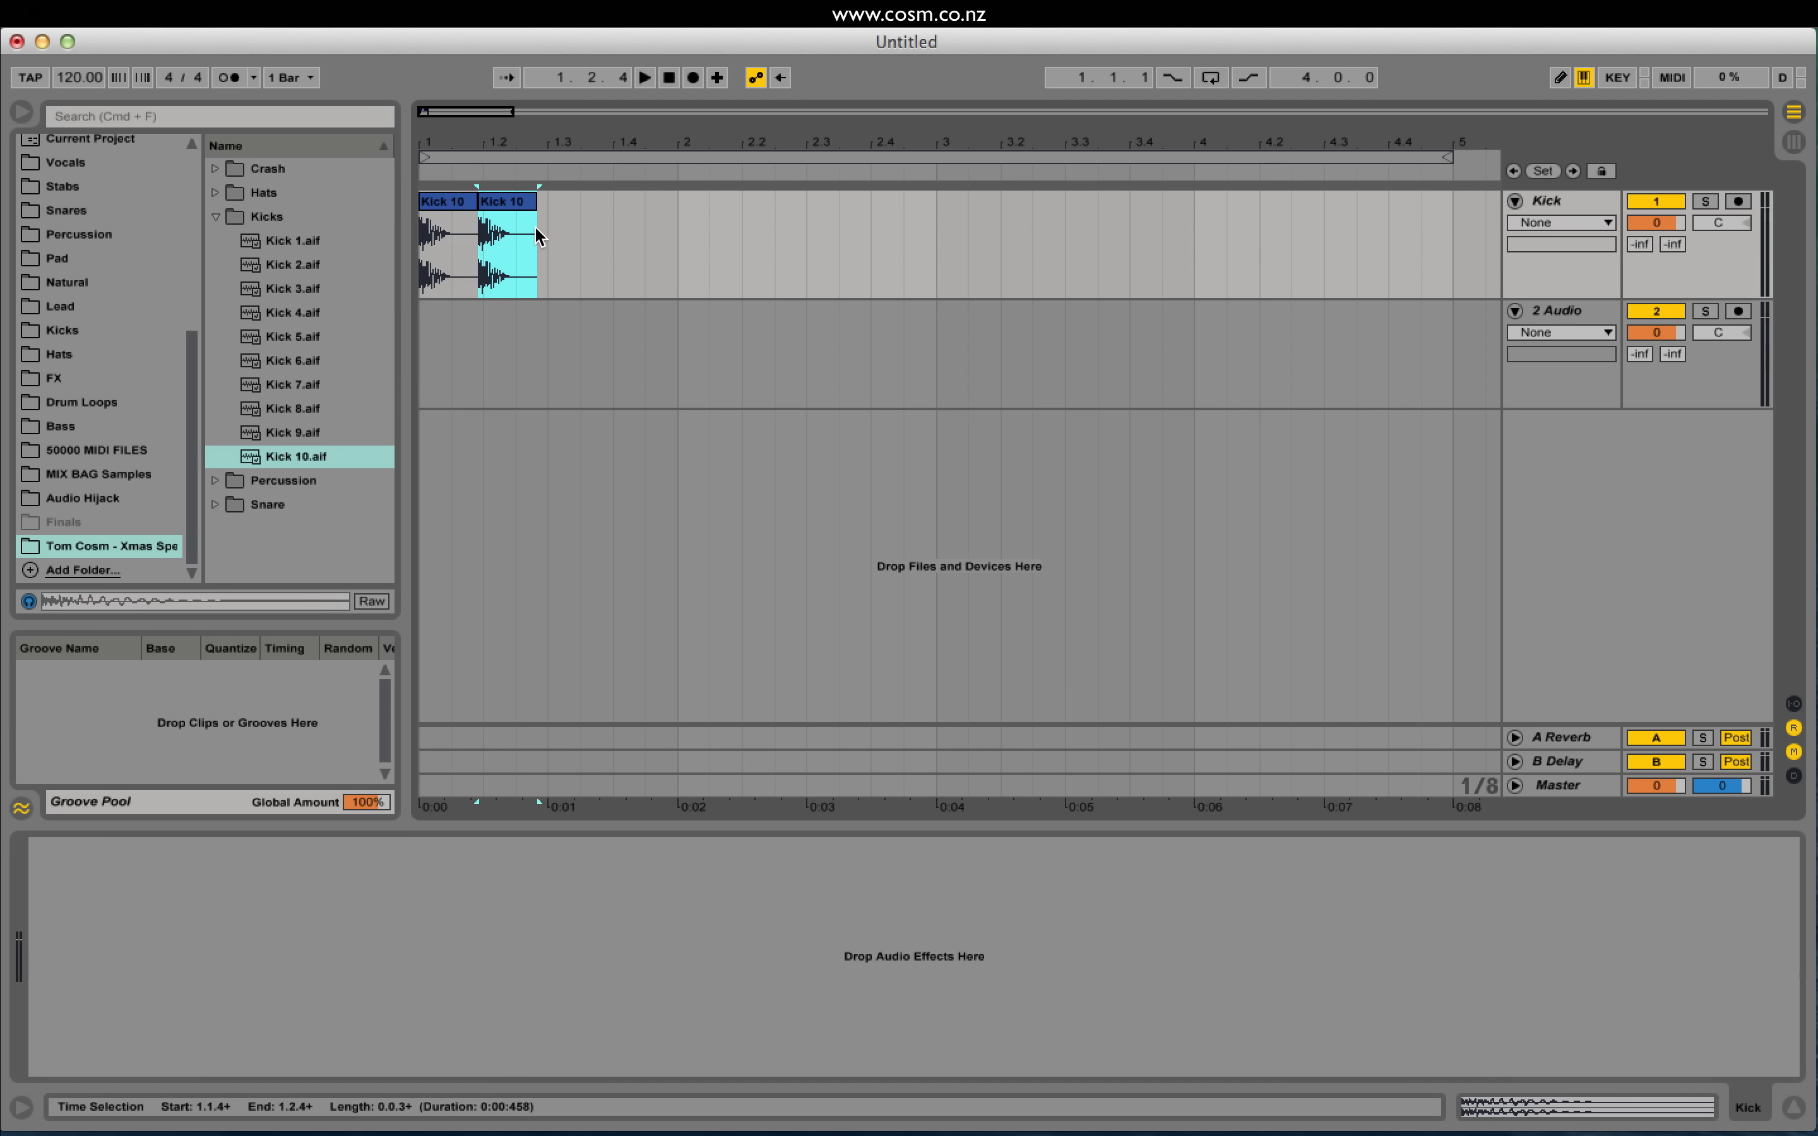
left_click(454, 205)
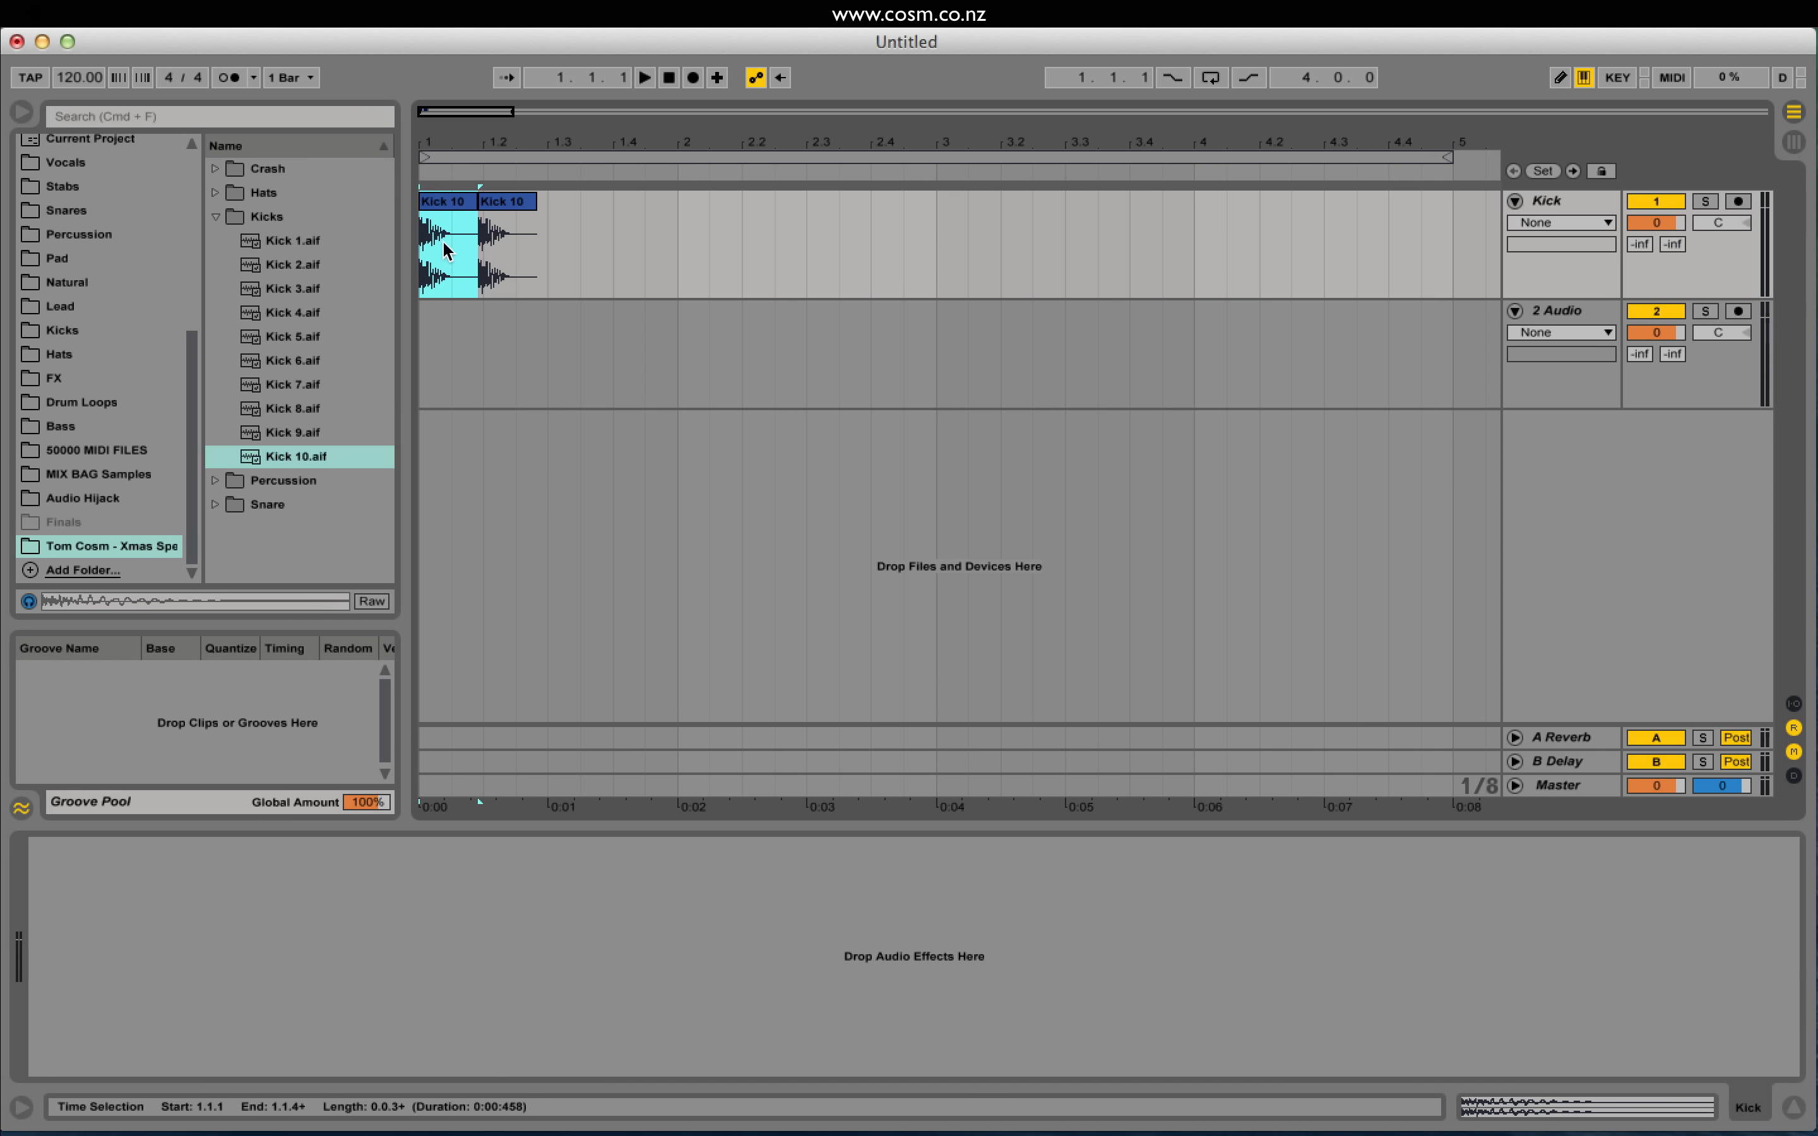
left_click(506, 204)
key("super+d")
key("super+d")
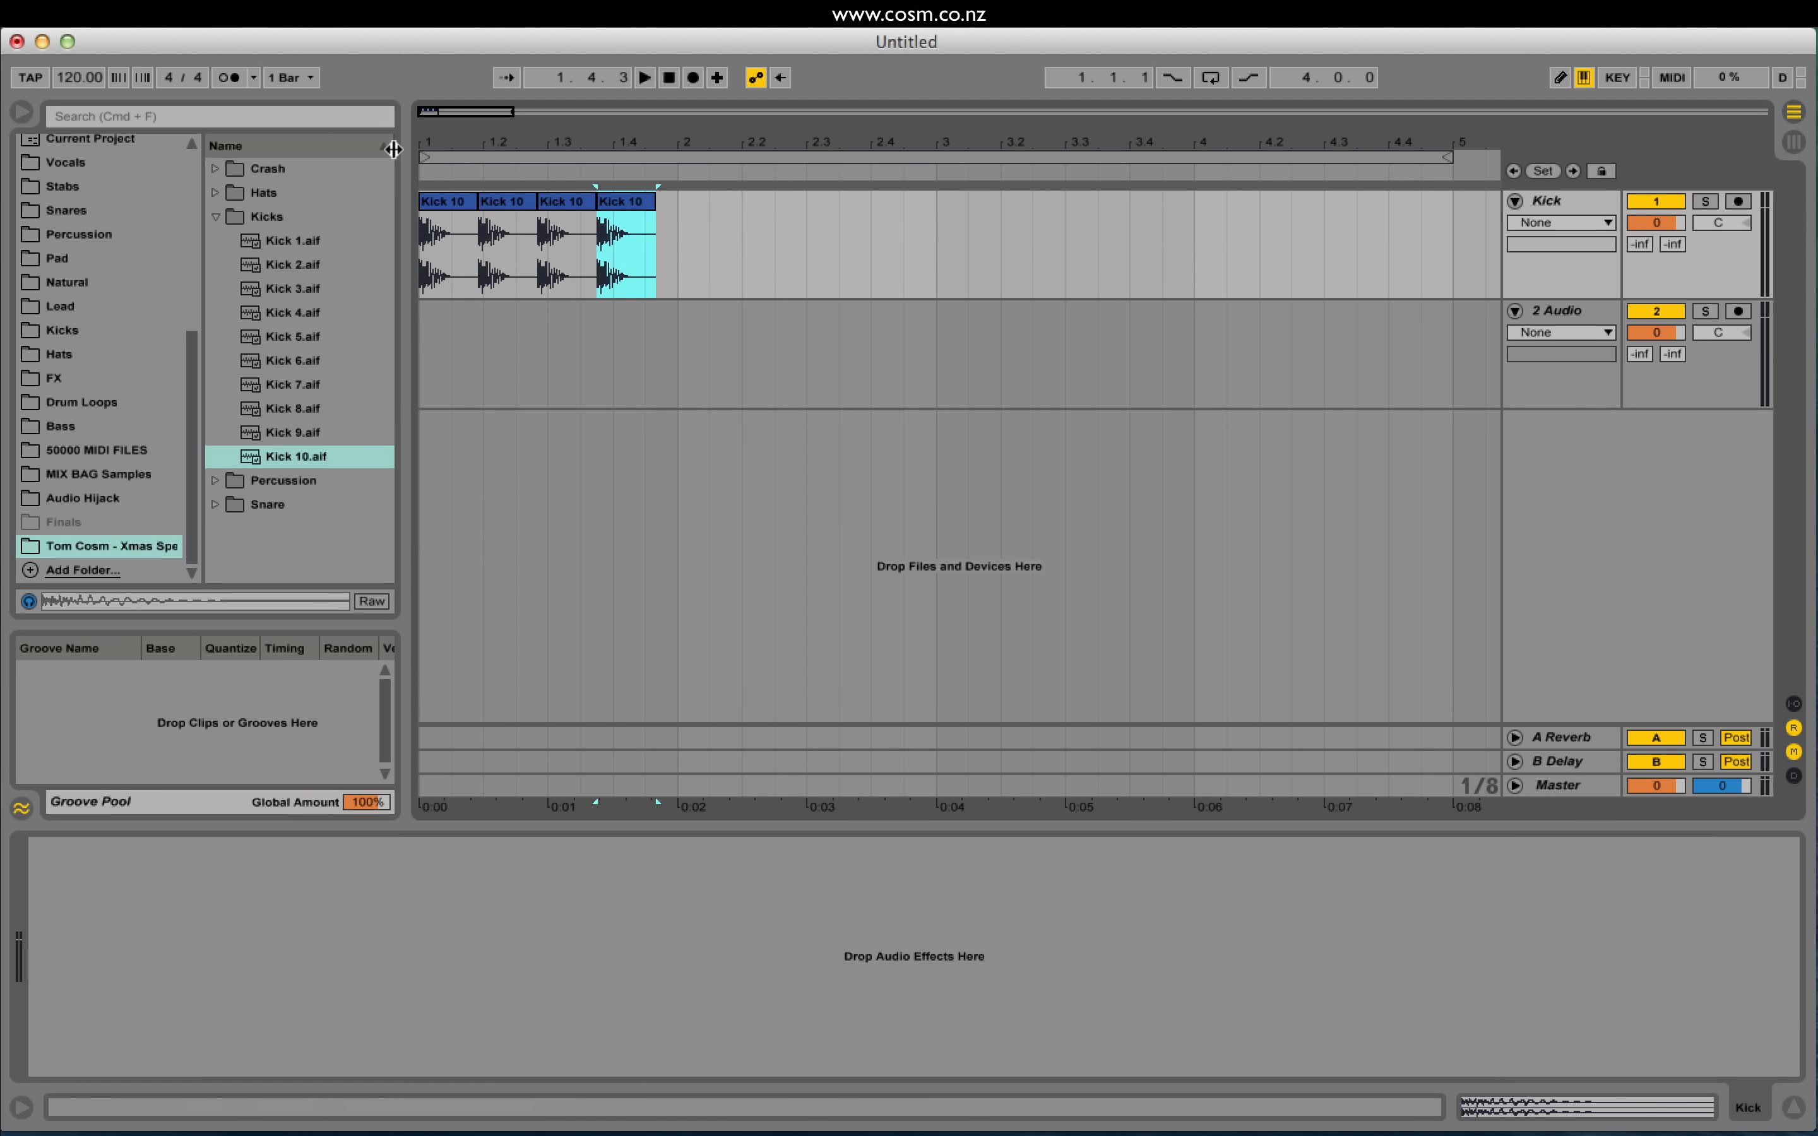
key("space")
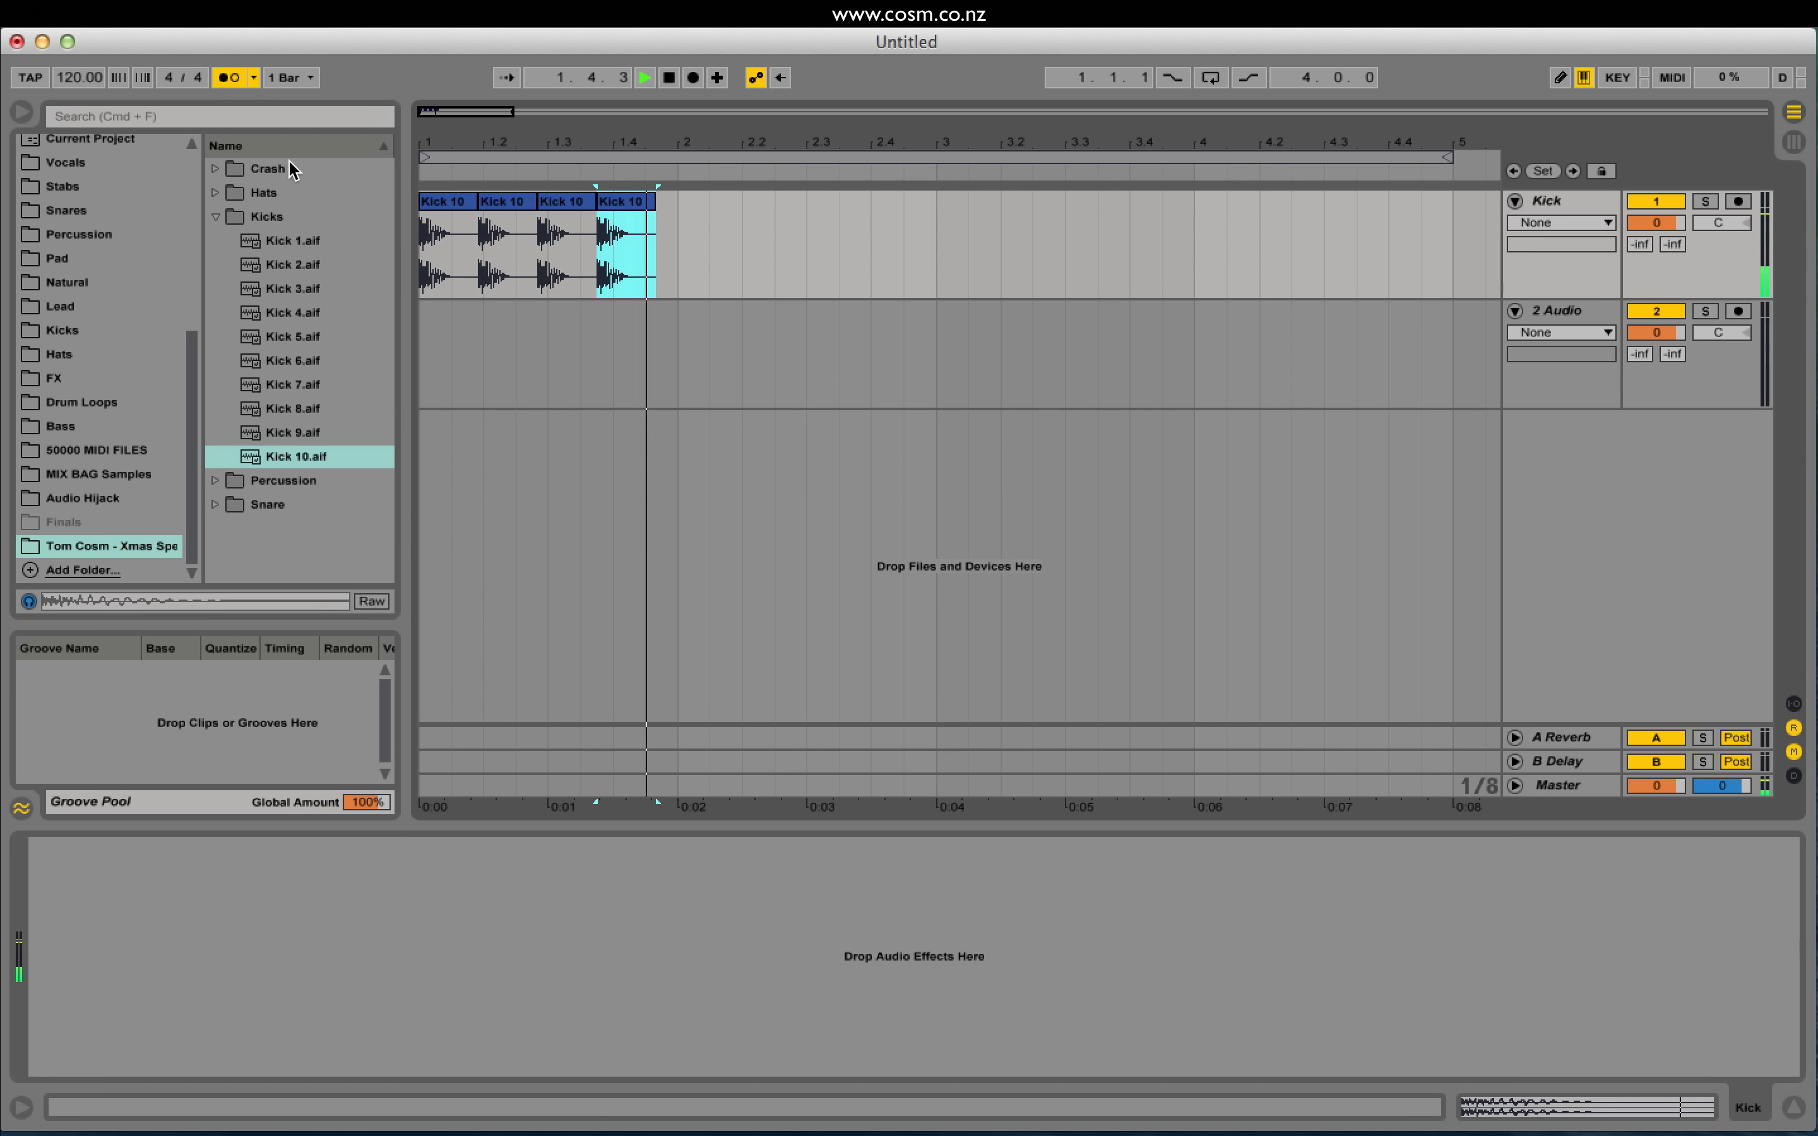
left_click(434, 196)
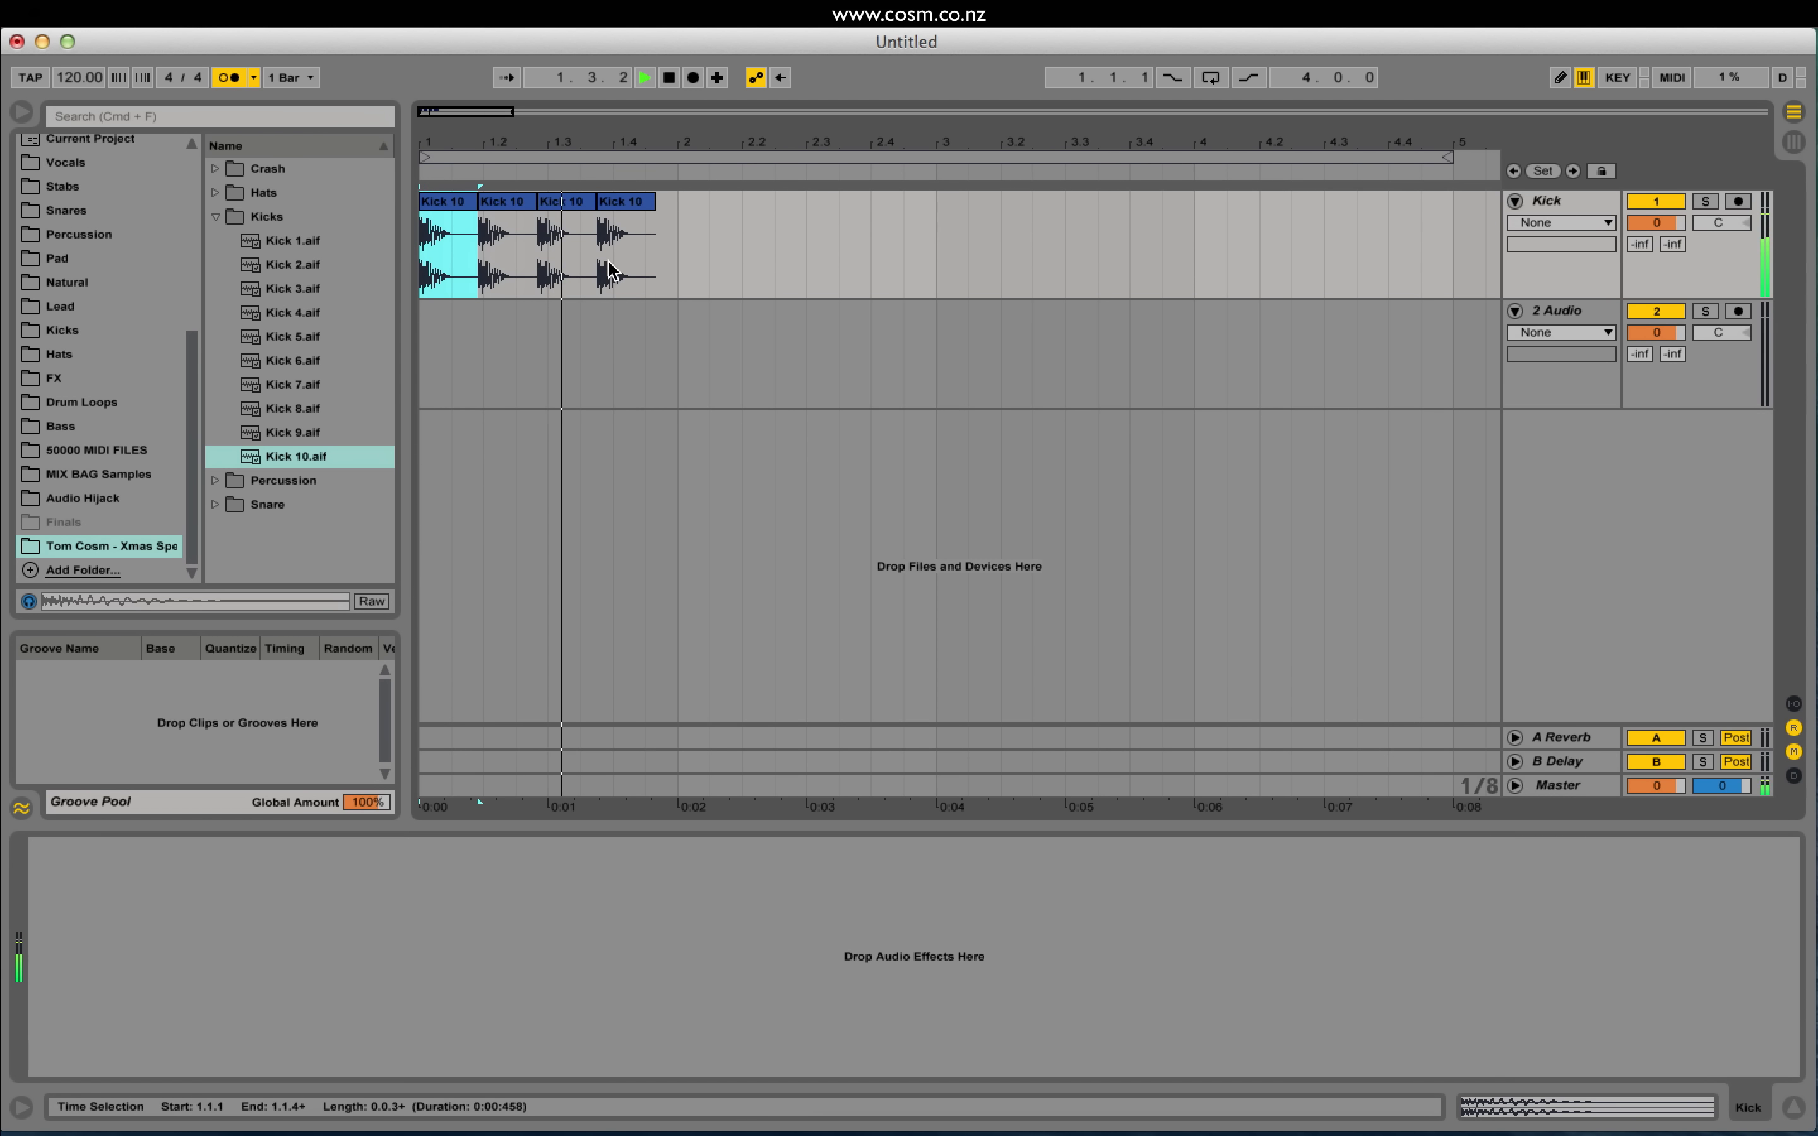
key("space")
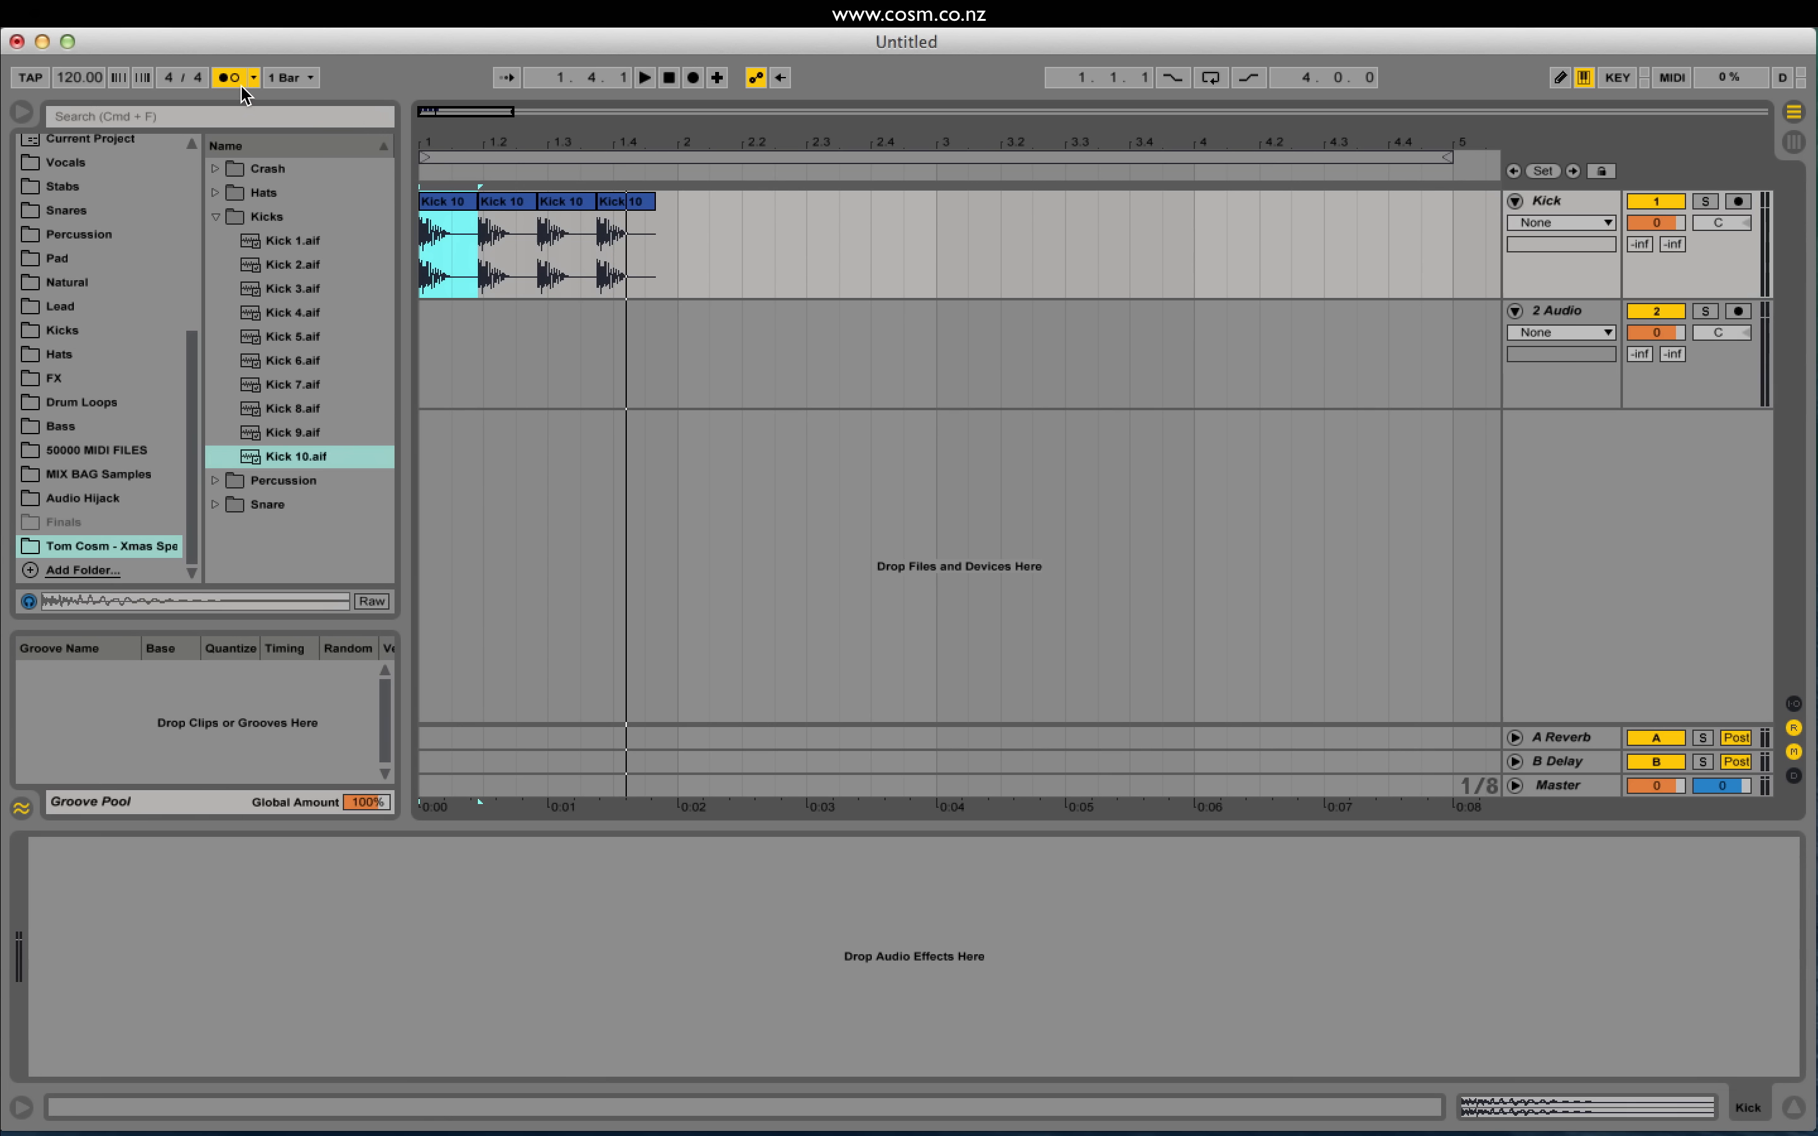
key("super+z")
key("super+z")
key("super+z")
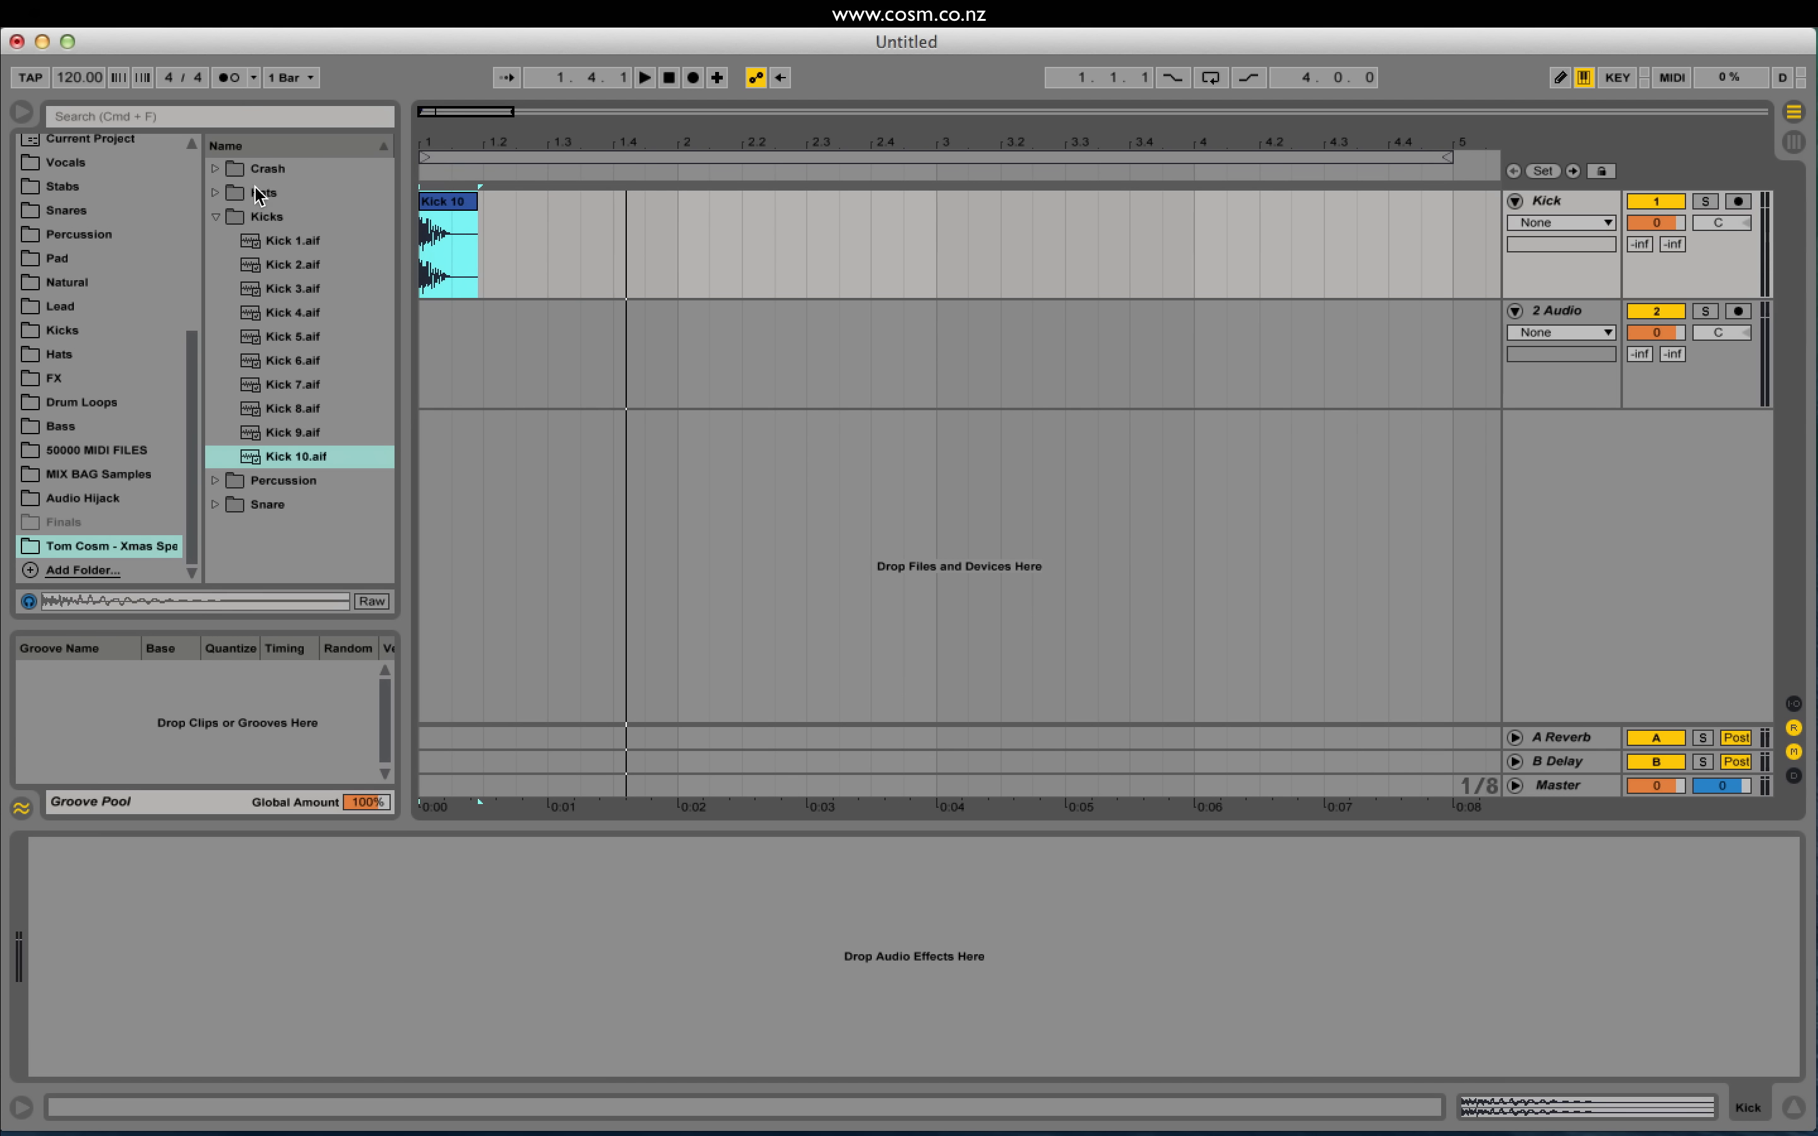
Step: Trim the kick clip to one beat and duplicate it across beats 2–4 of bar 1
left_click(485, 238)
left_click_drag(474, 228, 422, 232)
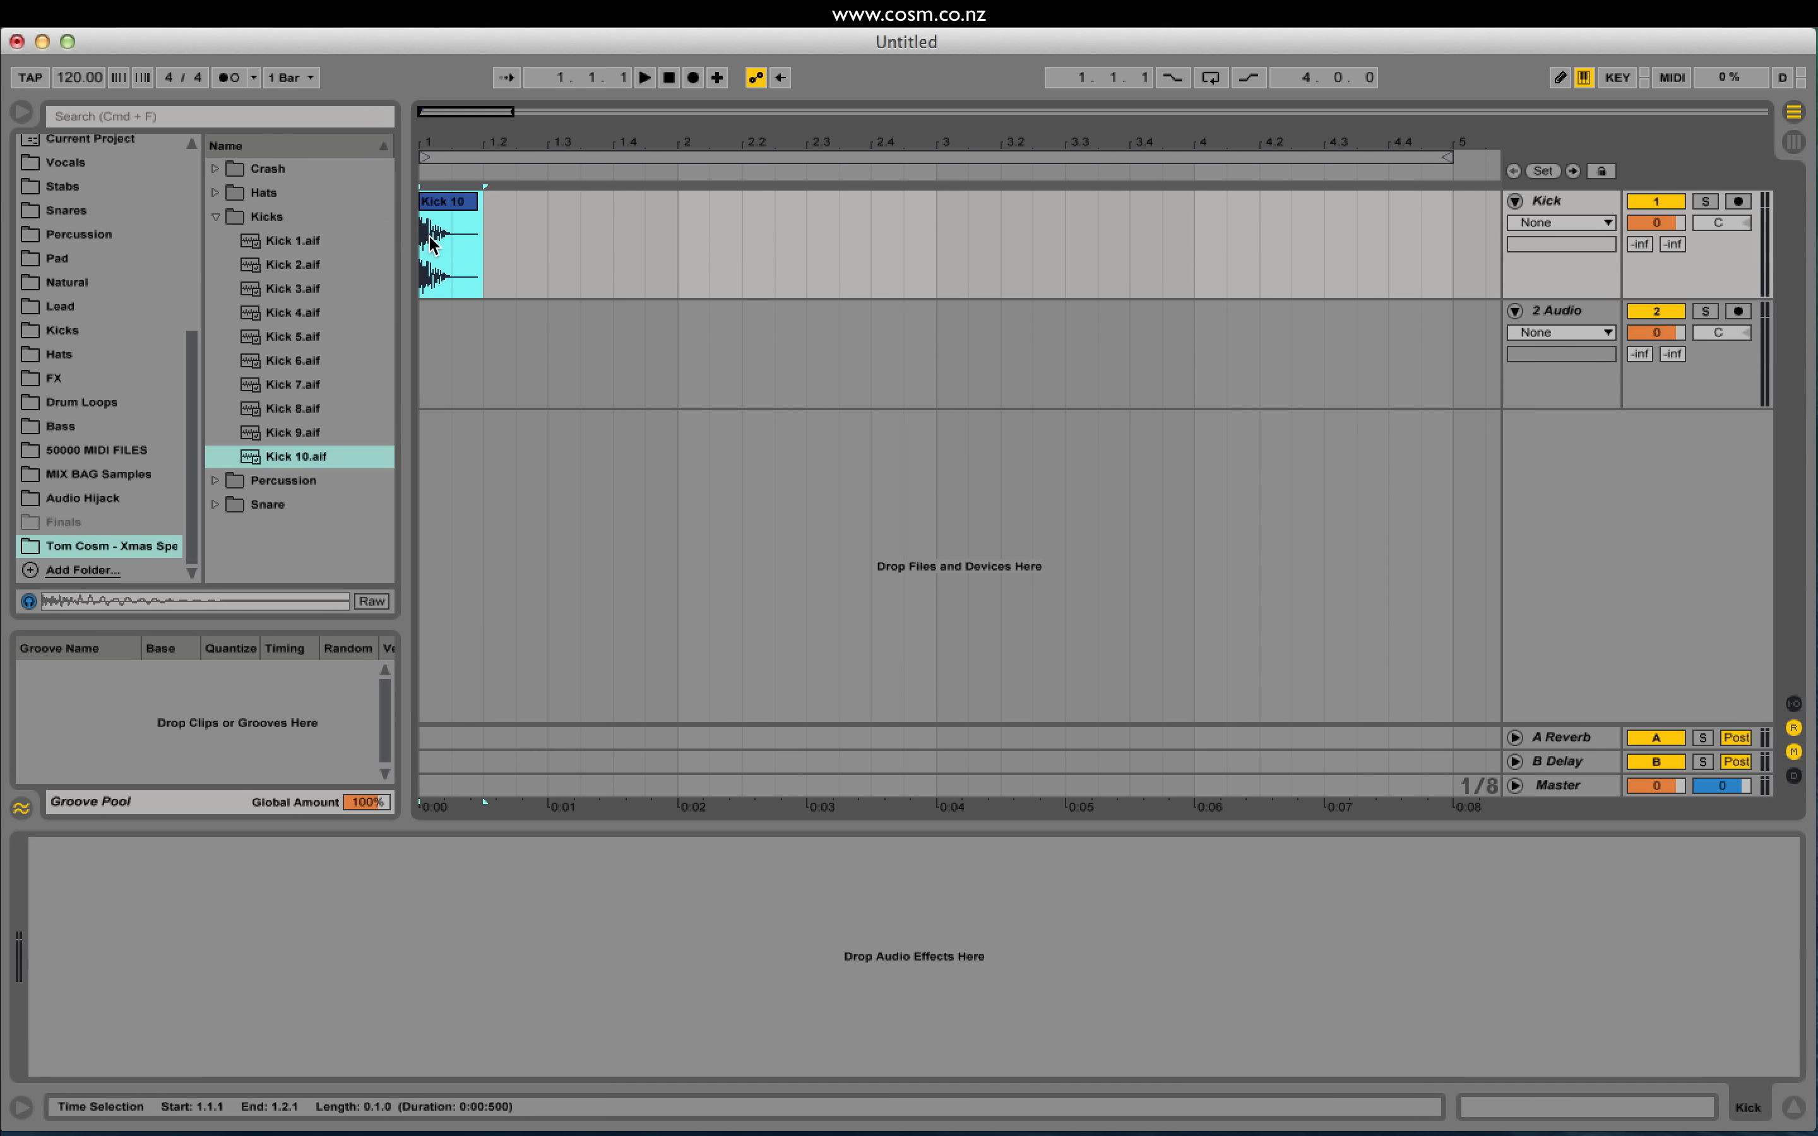
left_click_drag(463, 125, 545, 218)
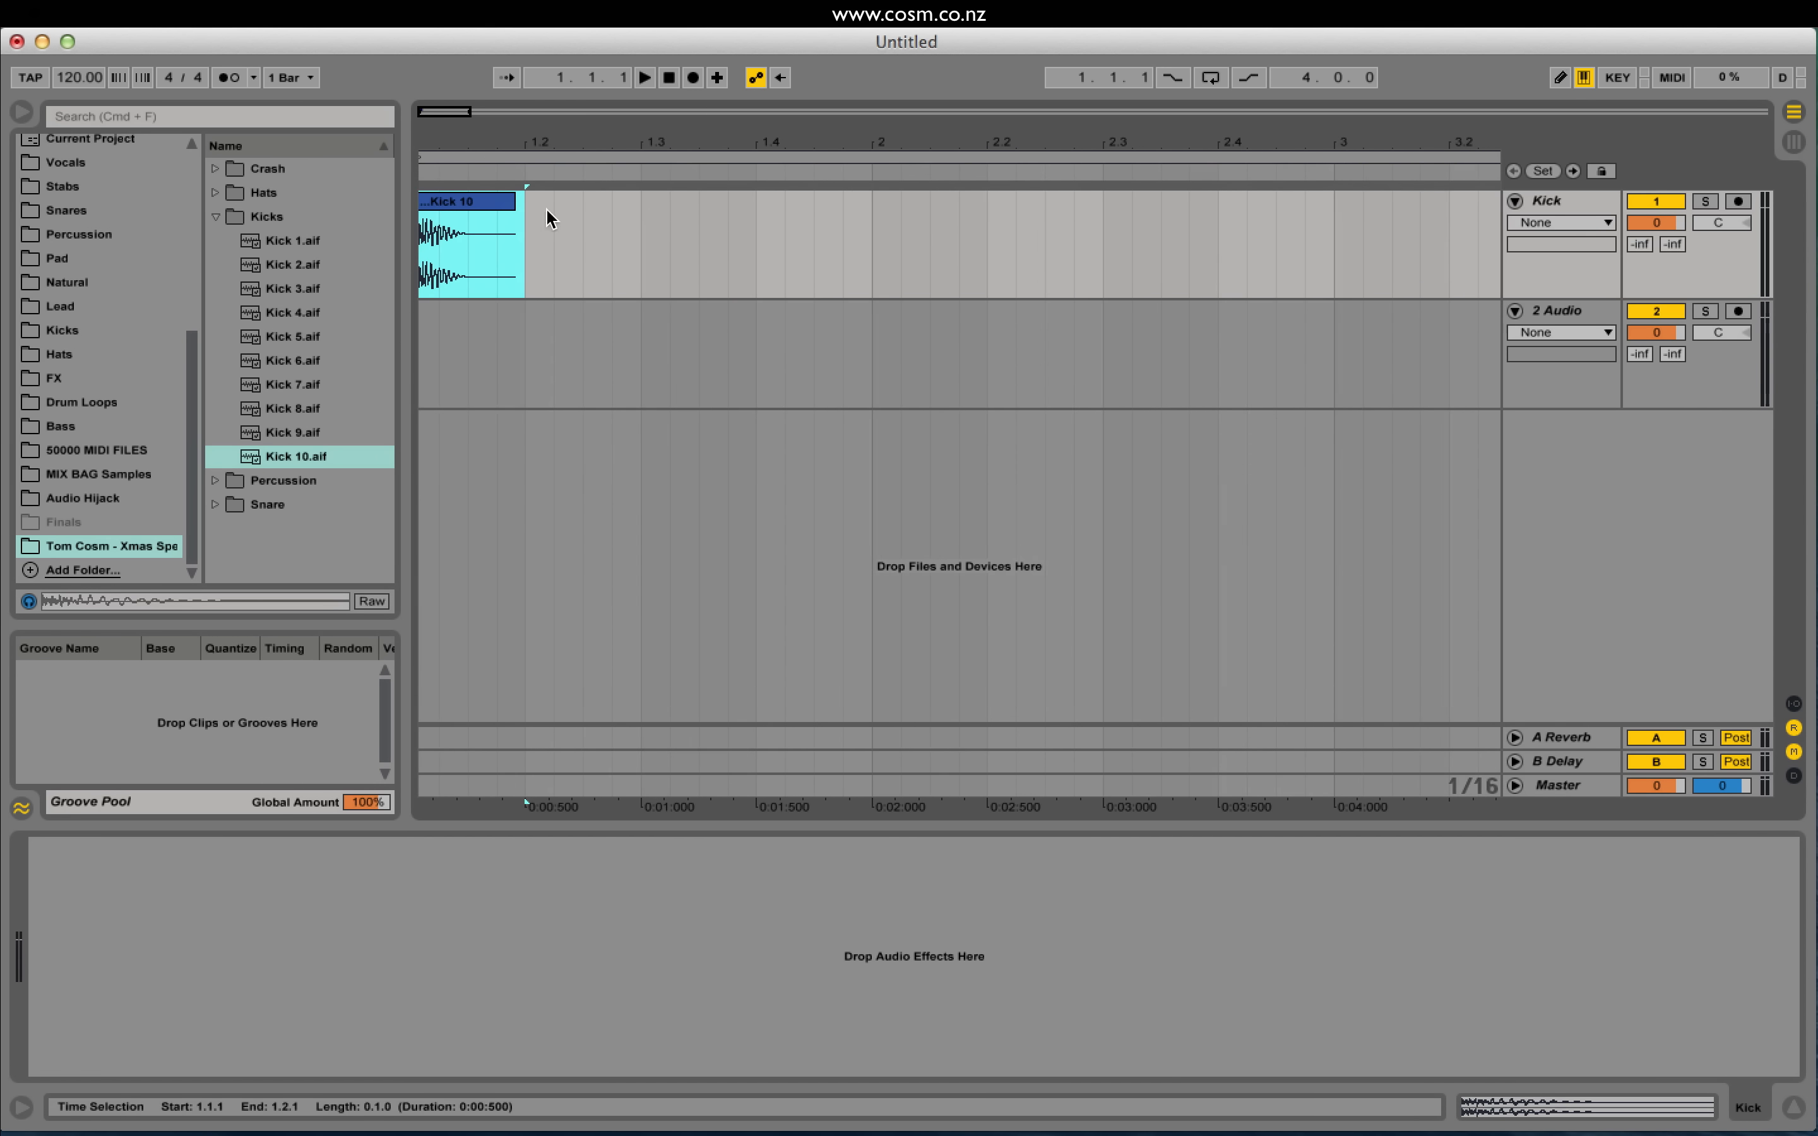
key("minus")
key("minus")
key("minus")
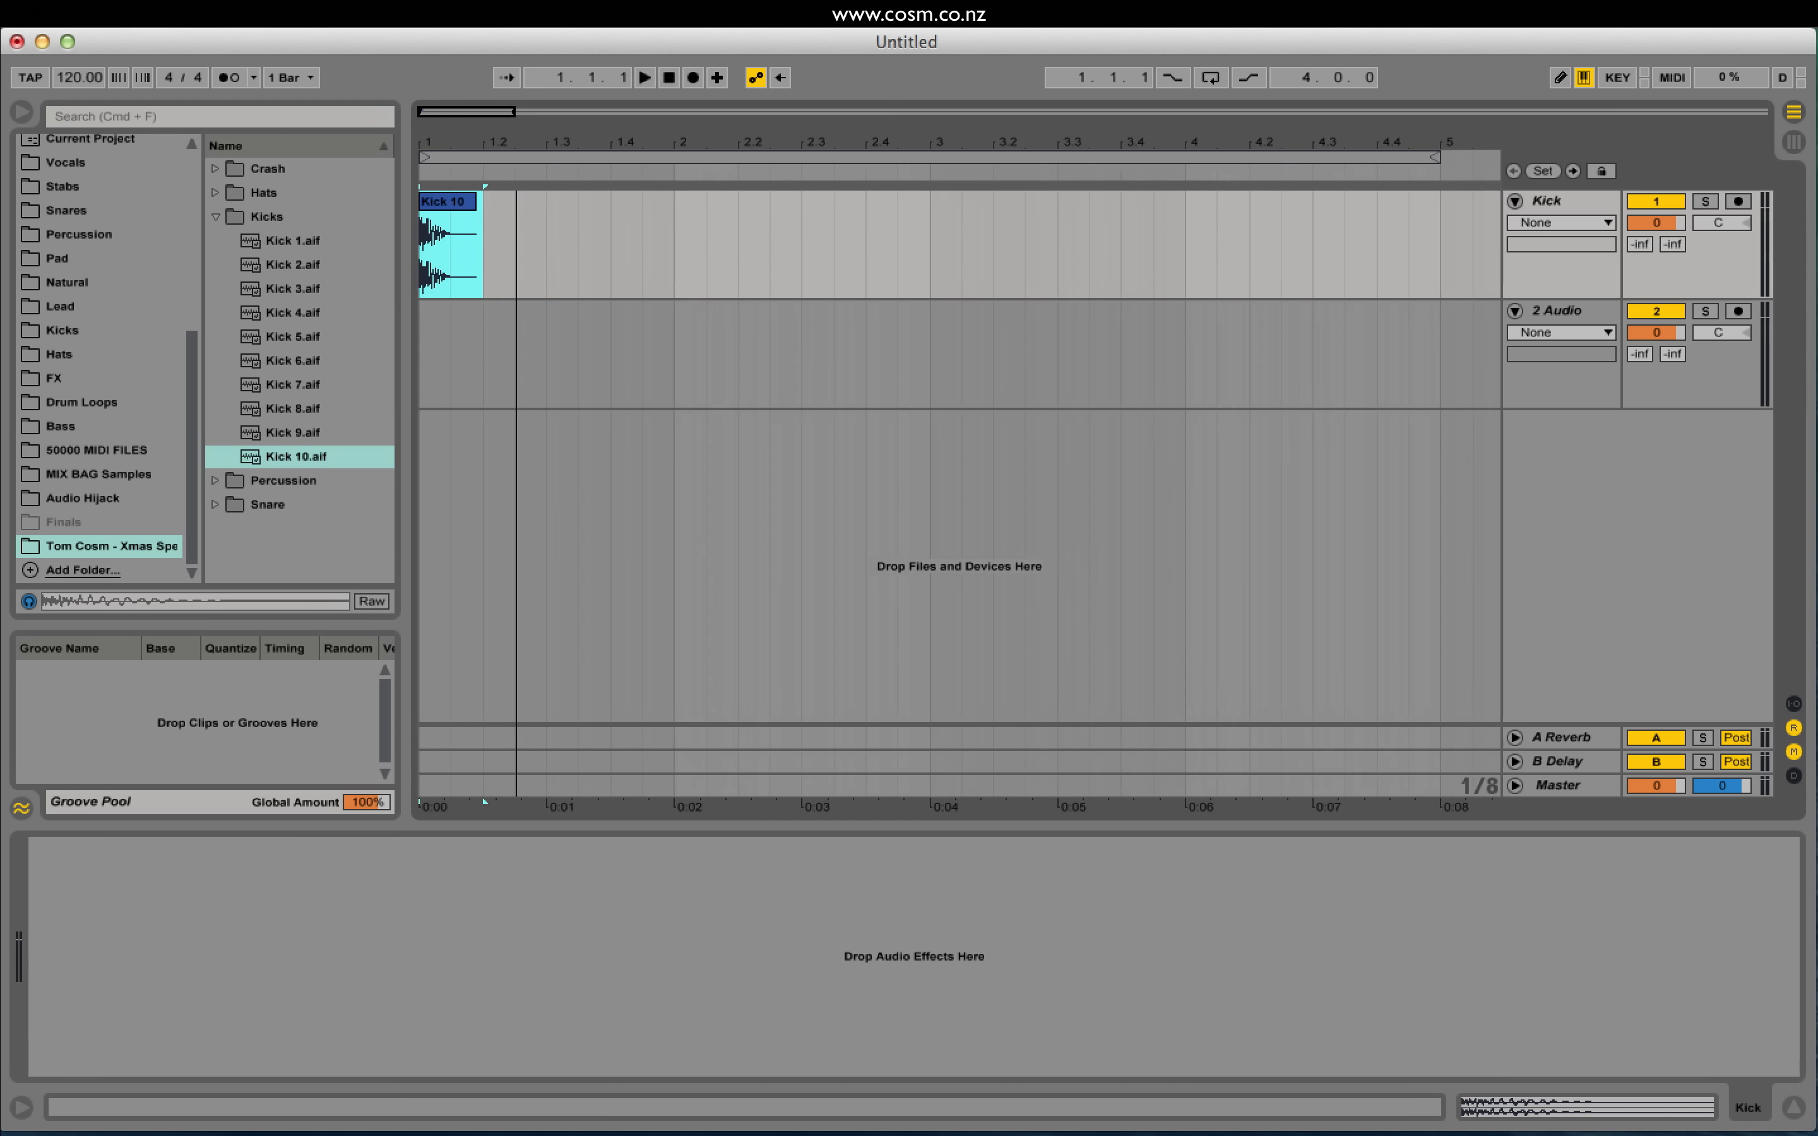
key("super+d")
key("super+d")
key("super+d")
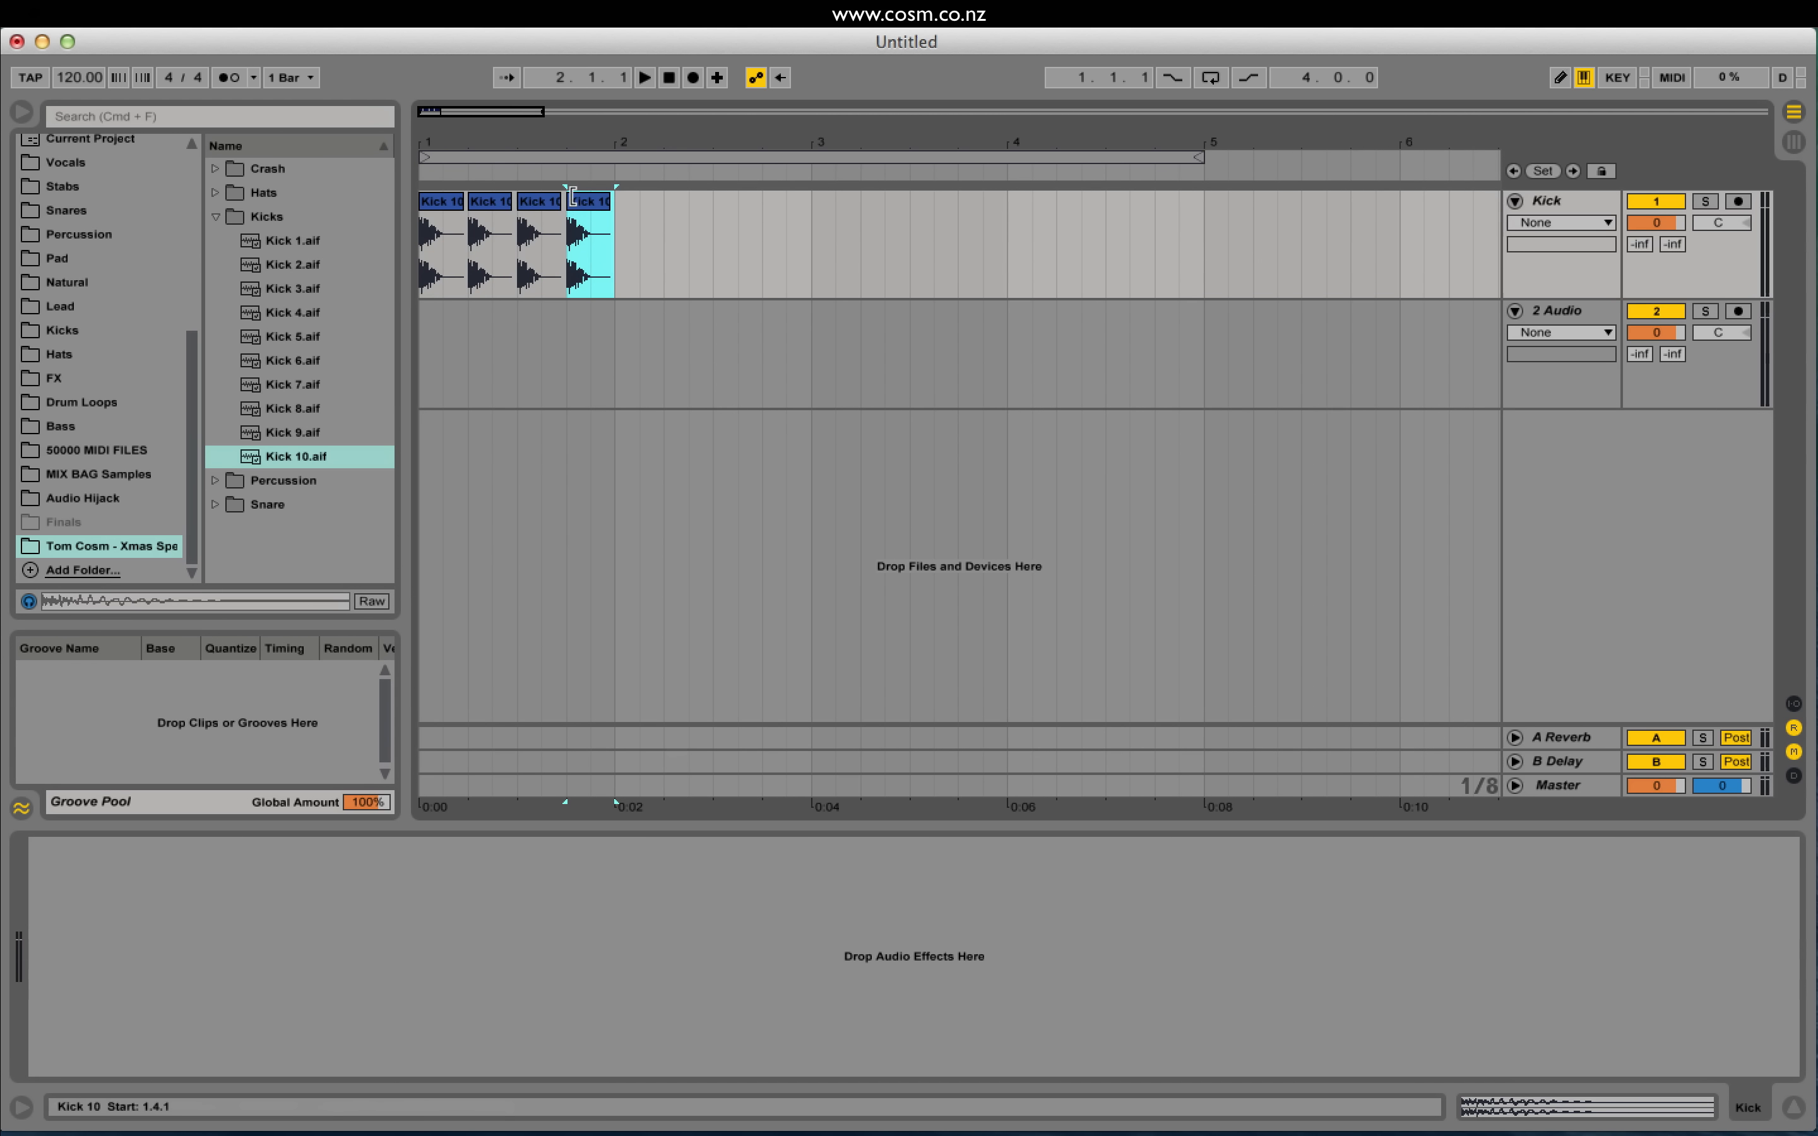
key("space")
key("space")
left_click(422, 253)
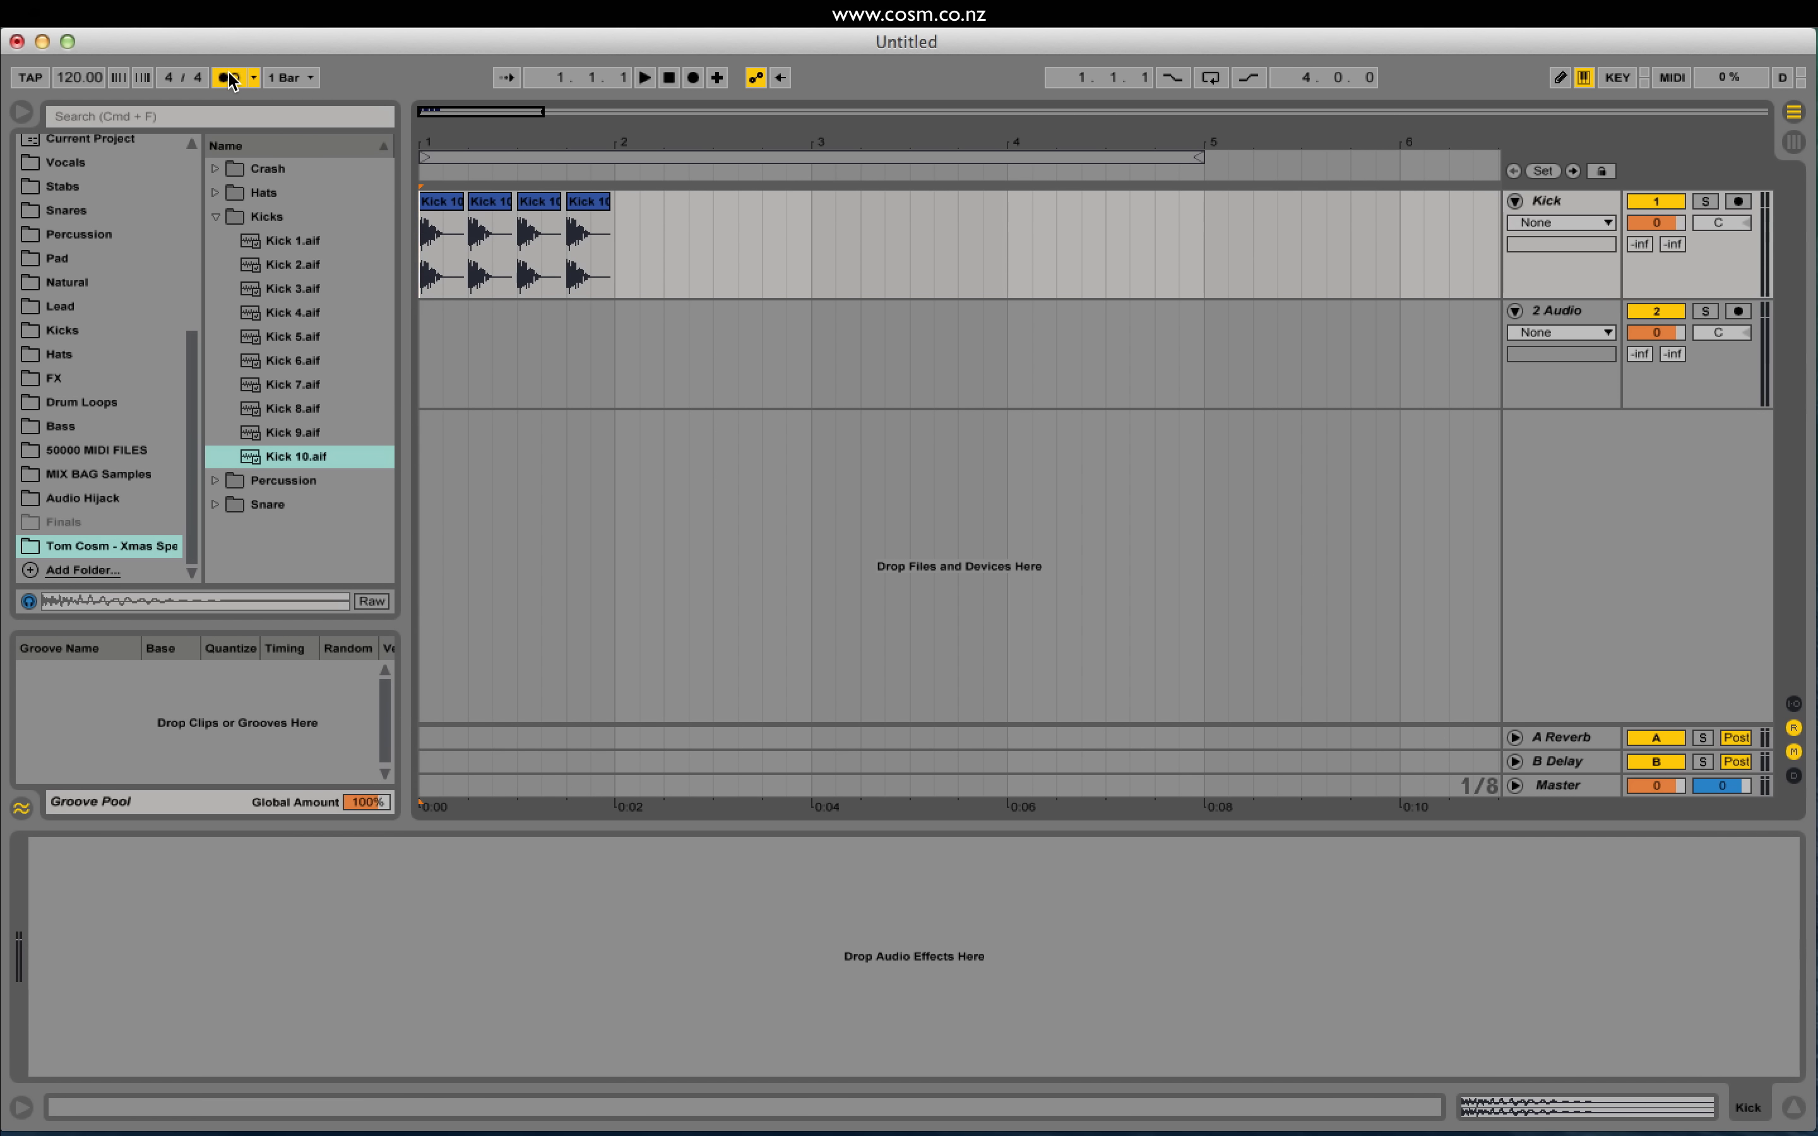
key("space")
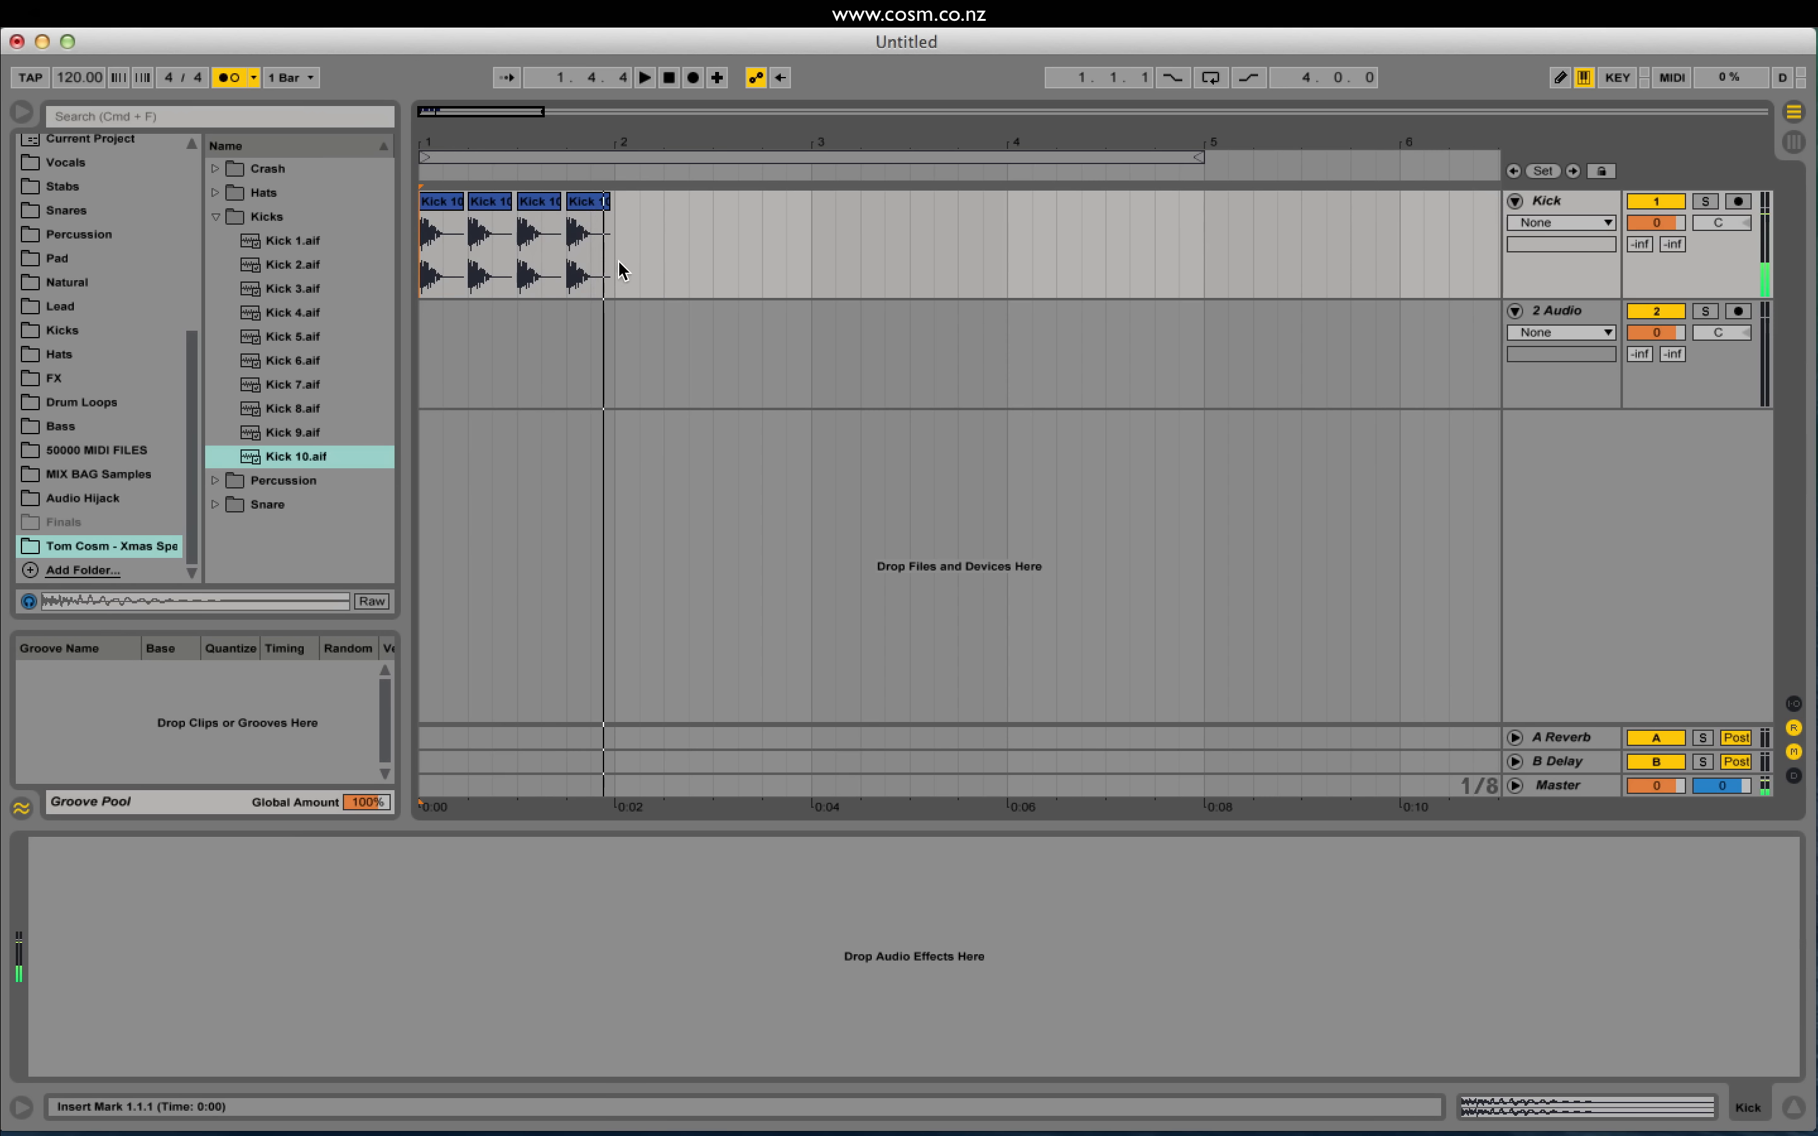
Step: Select bar 1's four kicks and duplicate them into bar 2
left_click_drag(618, 261, 345, 255)
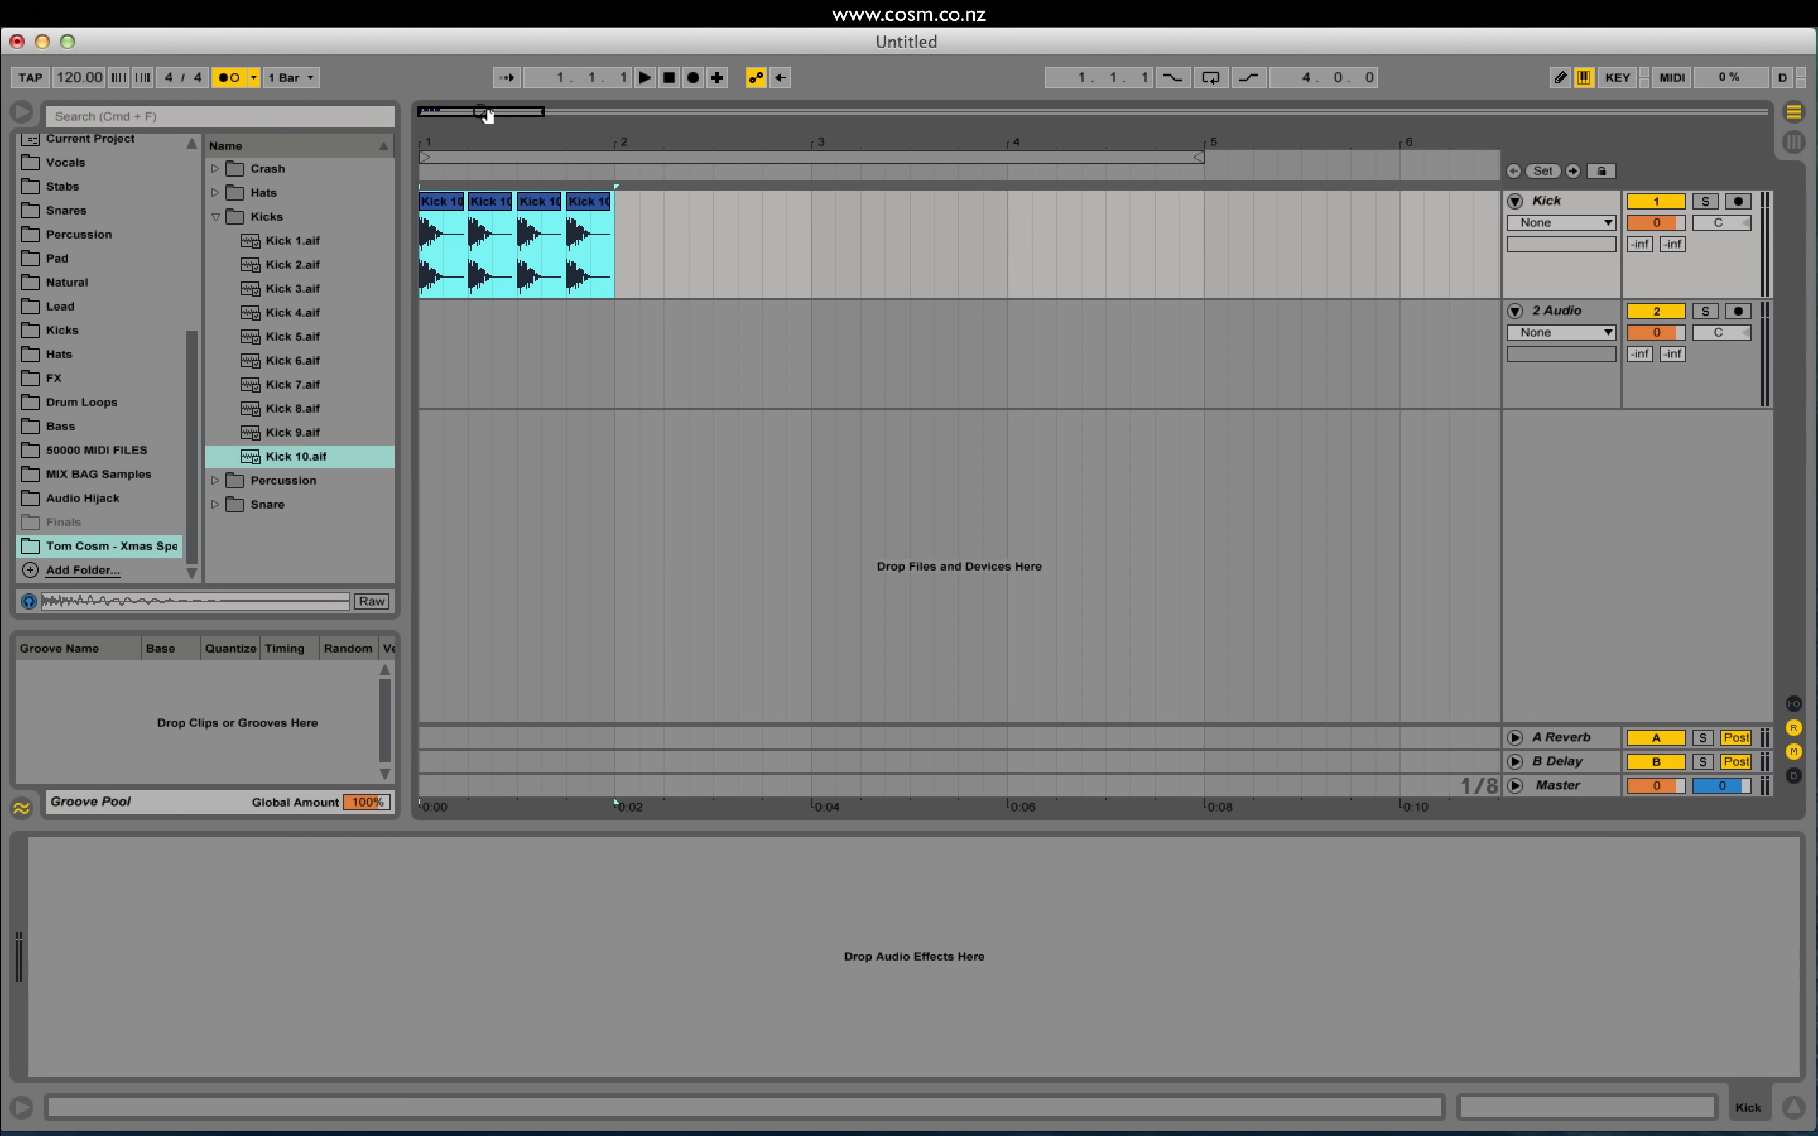
left_click_drag(486, 115, 507, 115)
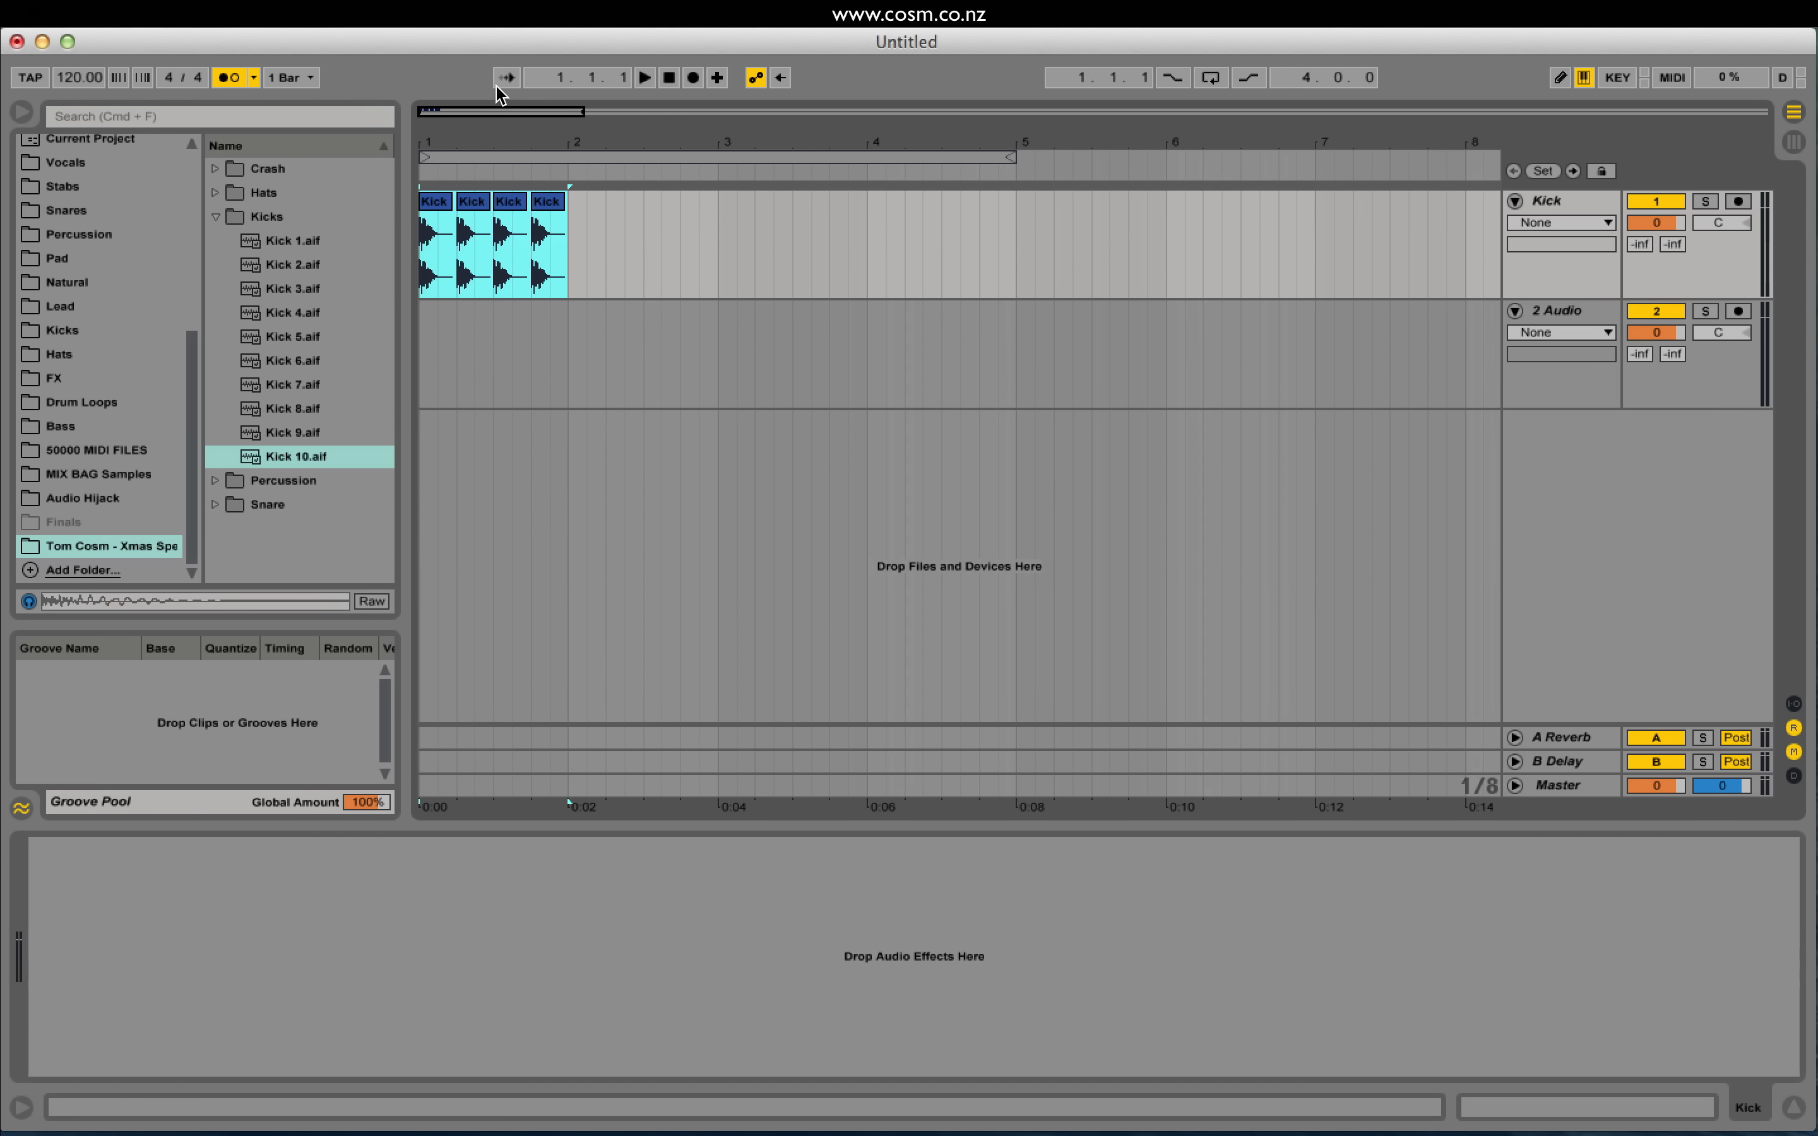
left_click(568, 234)
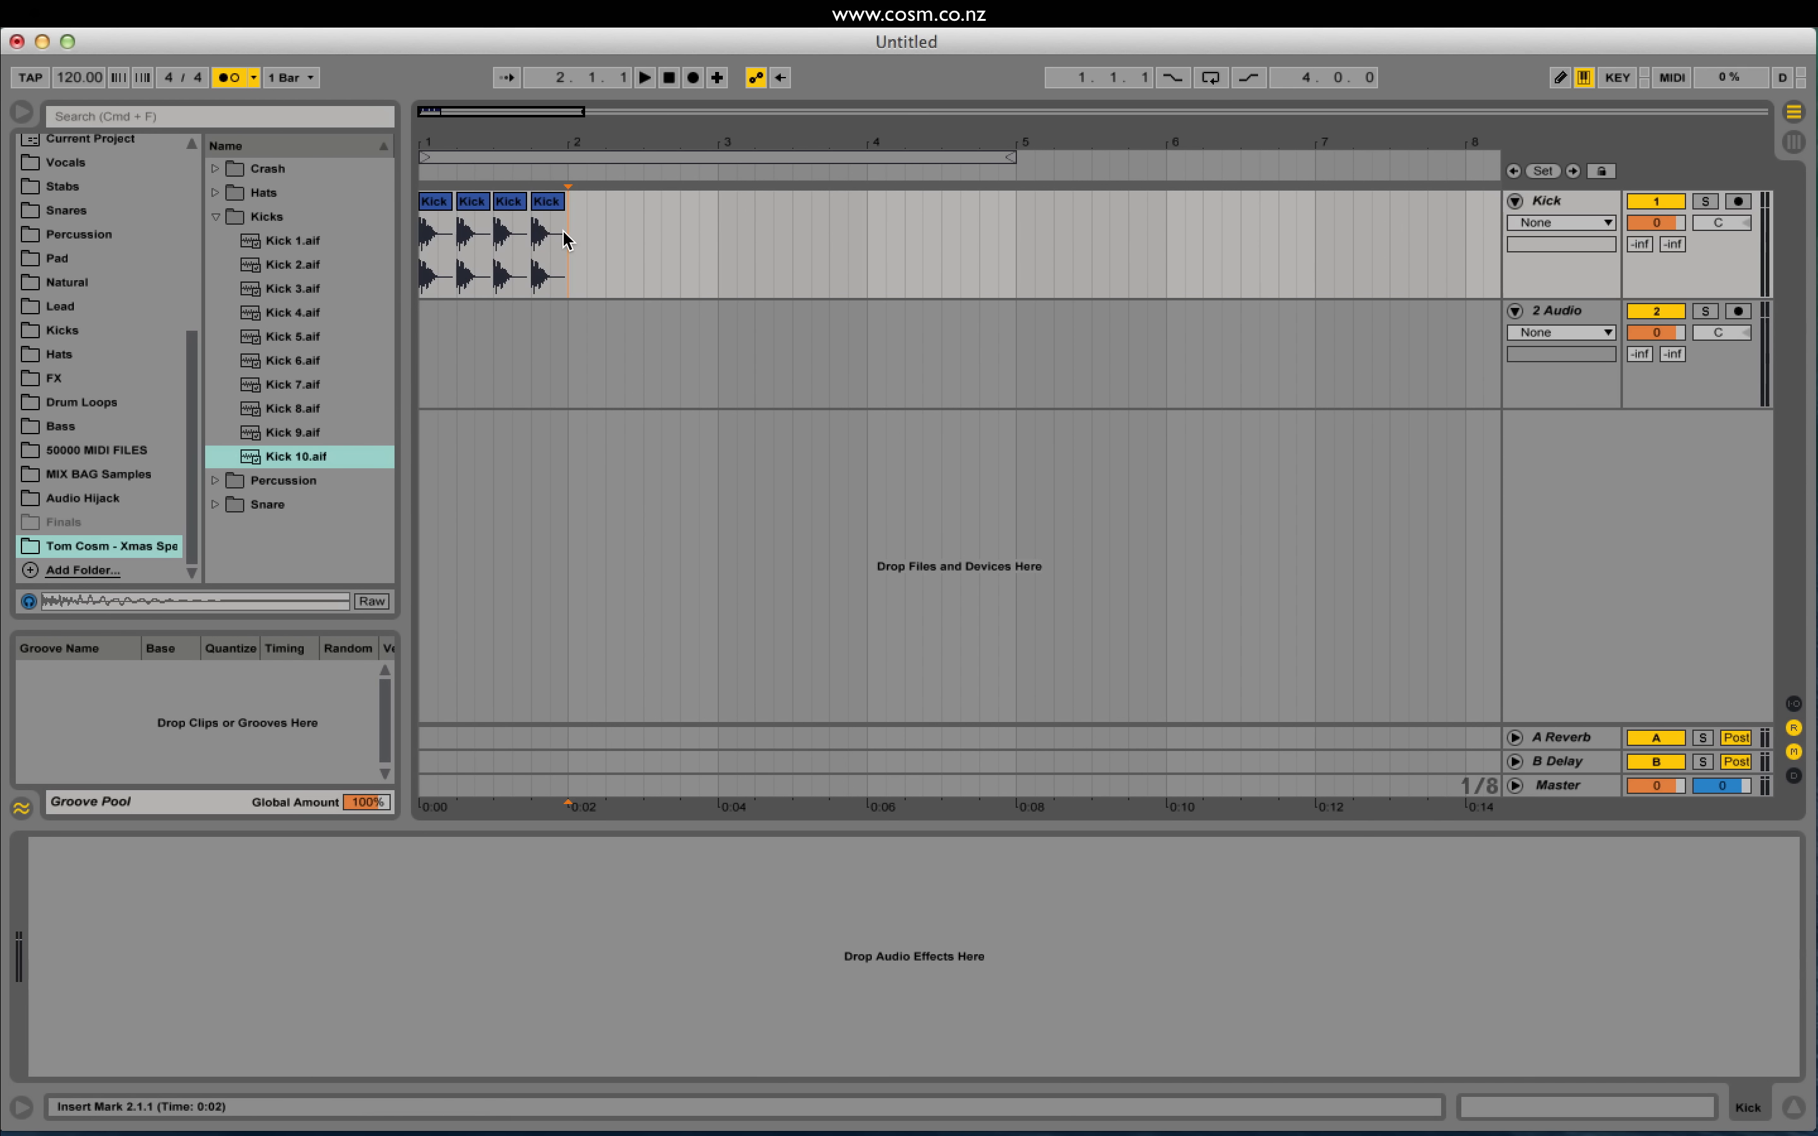
left_click_drag(568, 239, 419, 244)
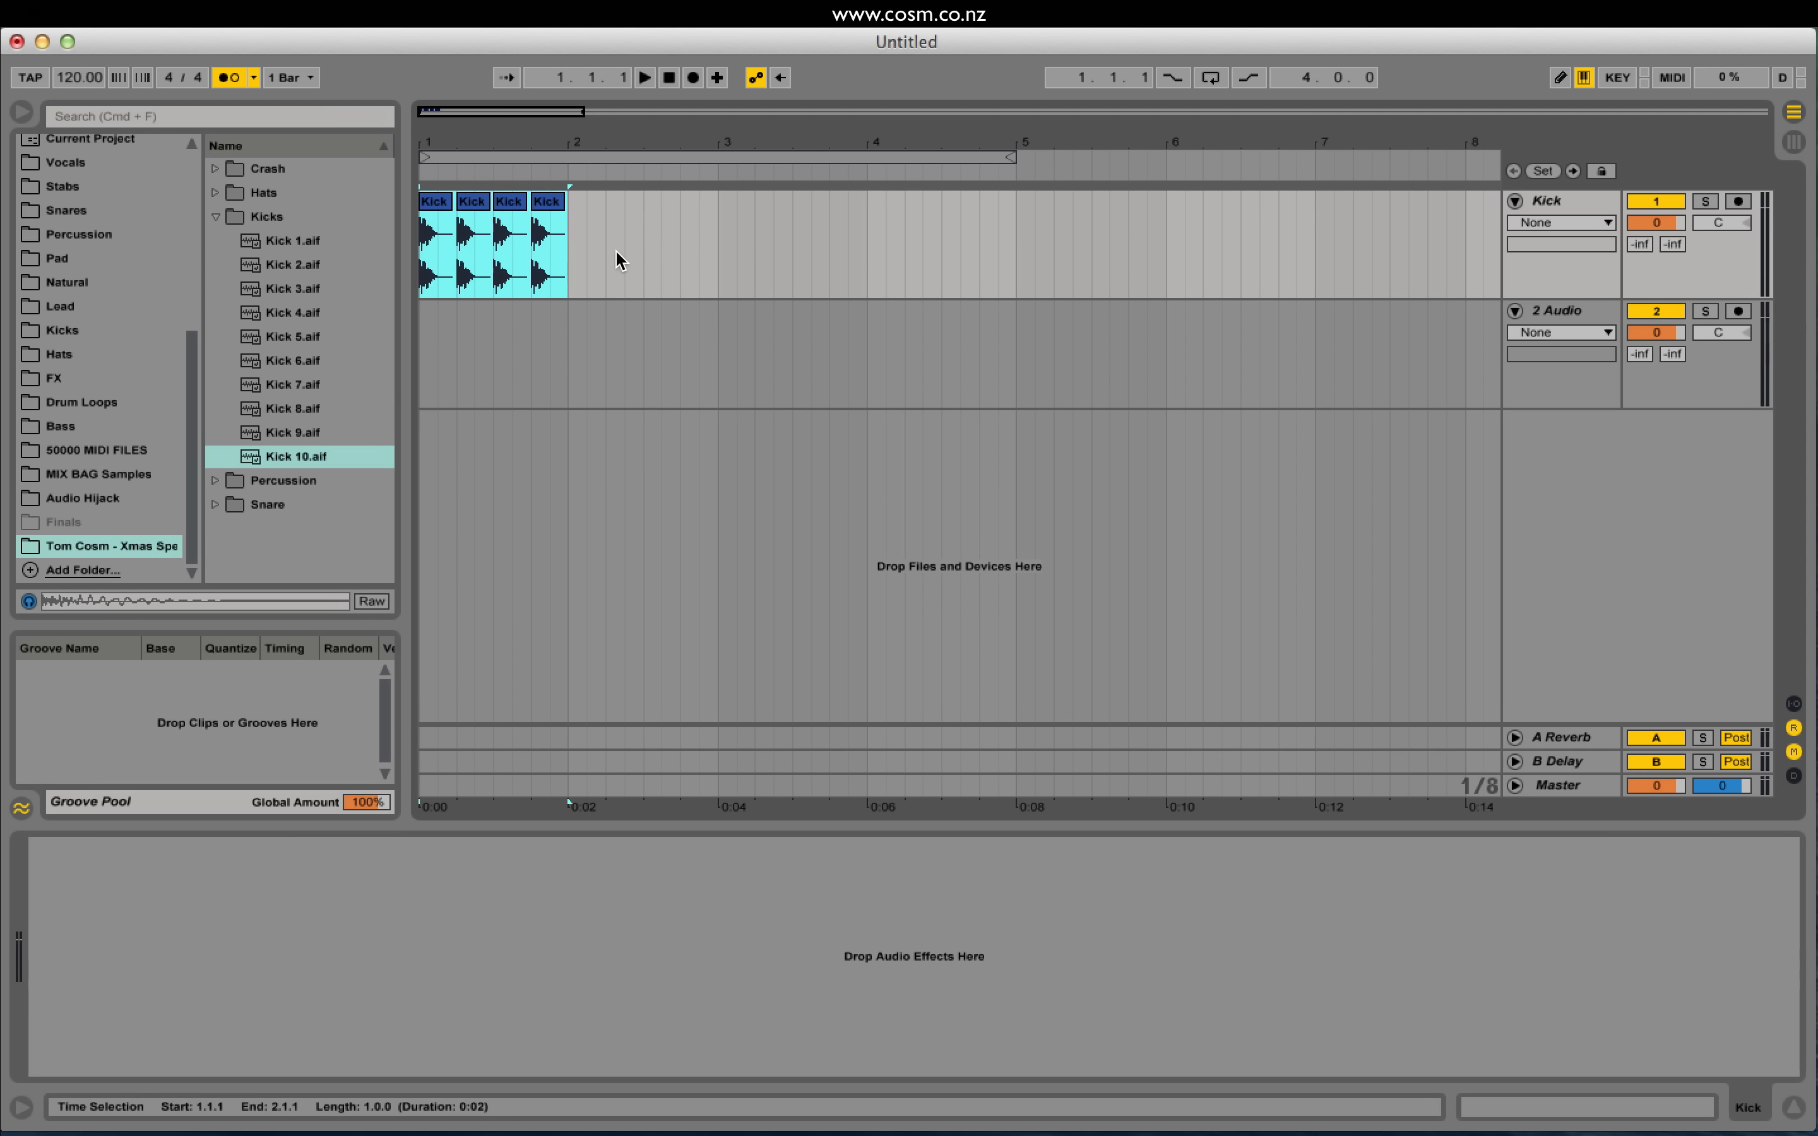
key("super+d")
Step: Play from bar 2 and shorten the loop region to cover bar 1
key("space")
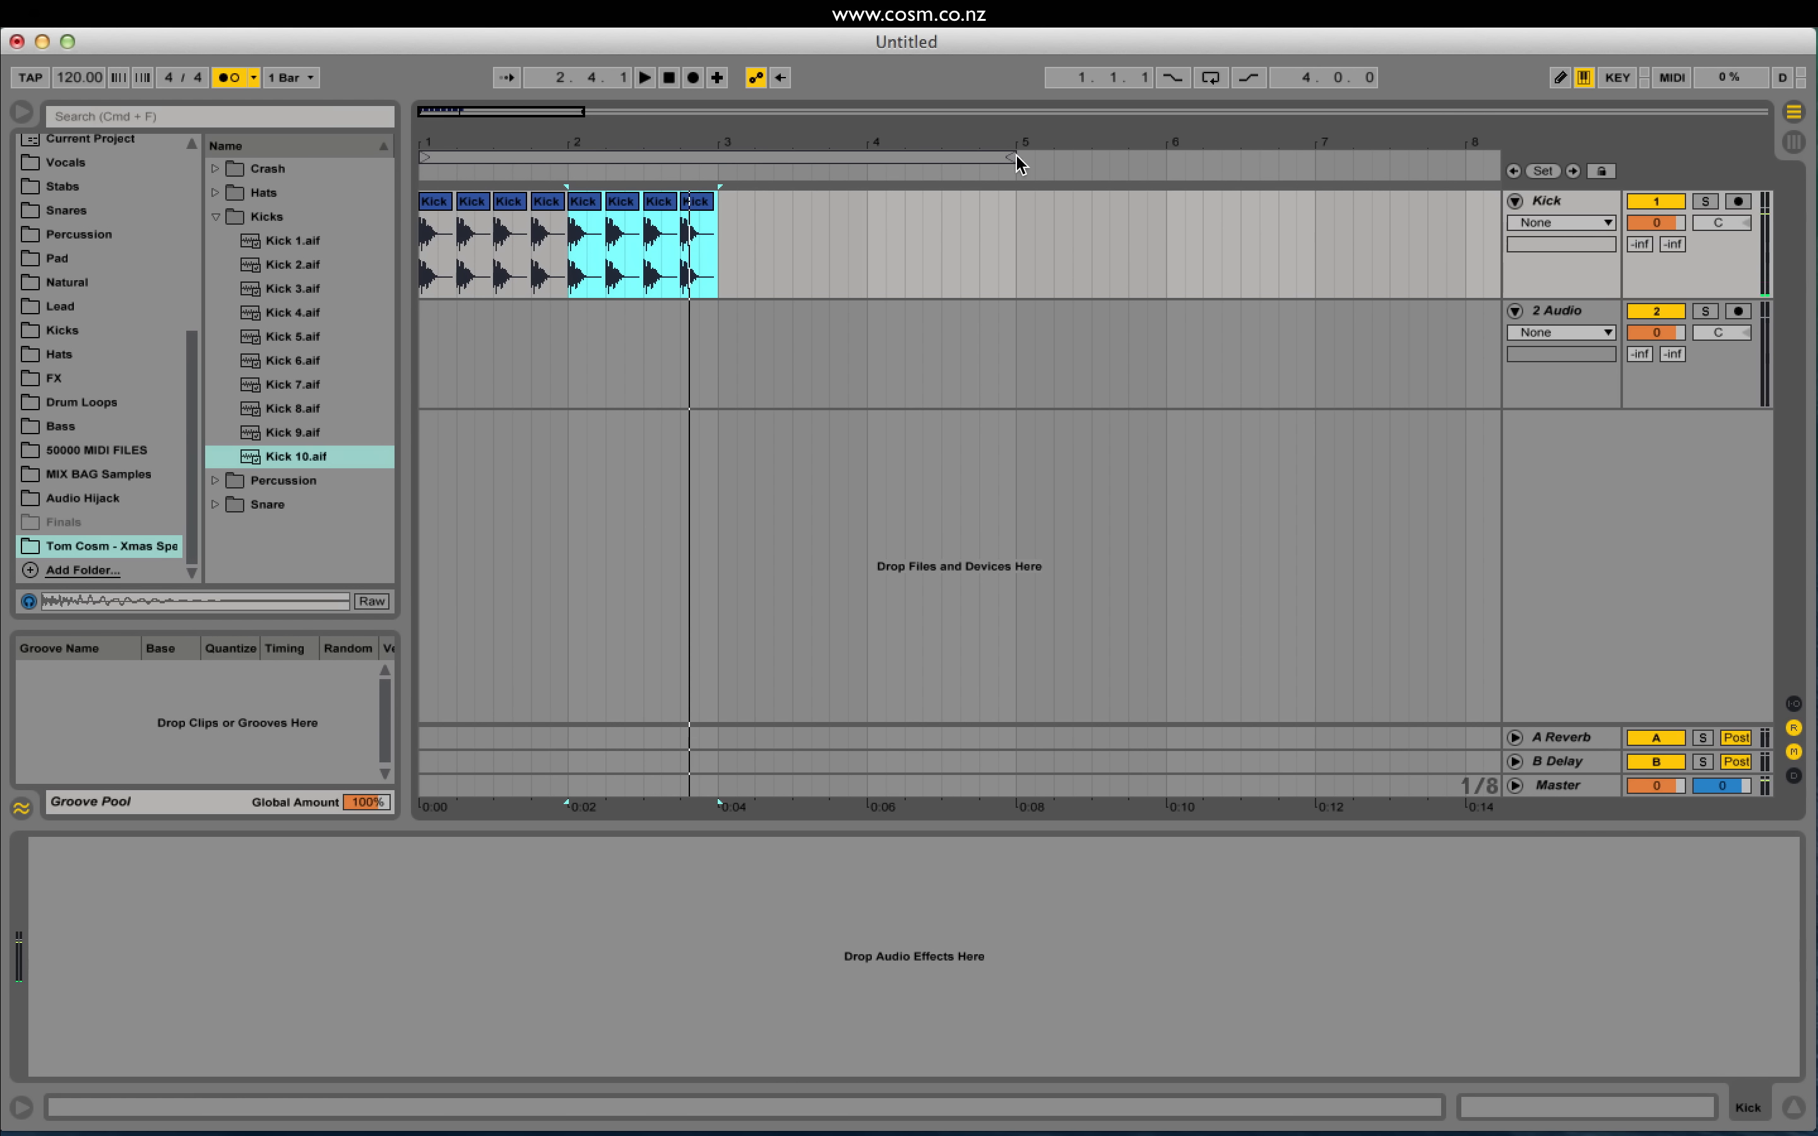
left_click_drag(1018, 163, 570, 192)
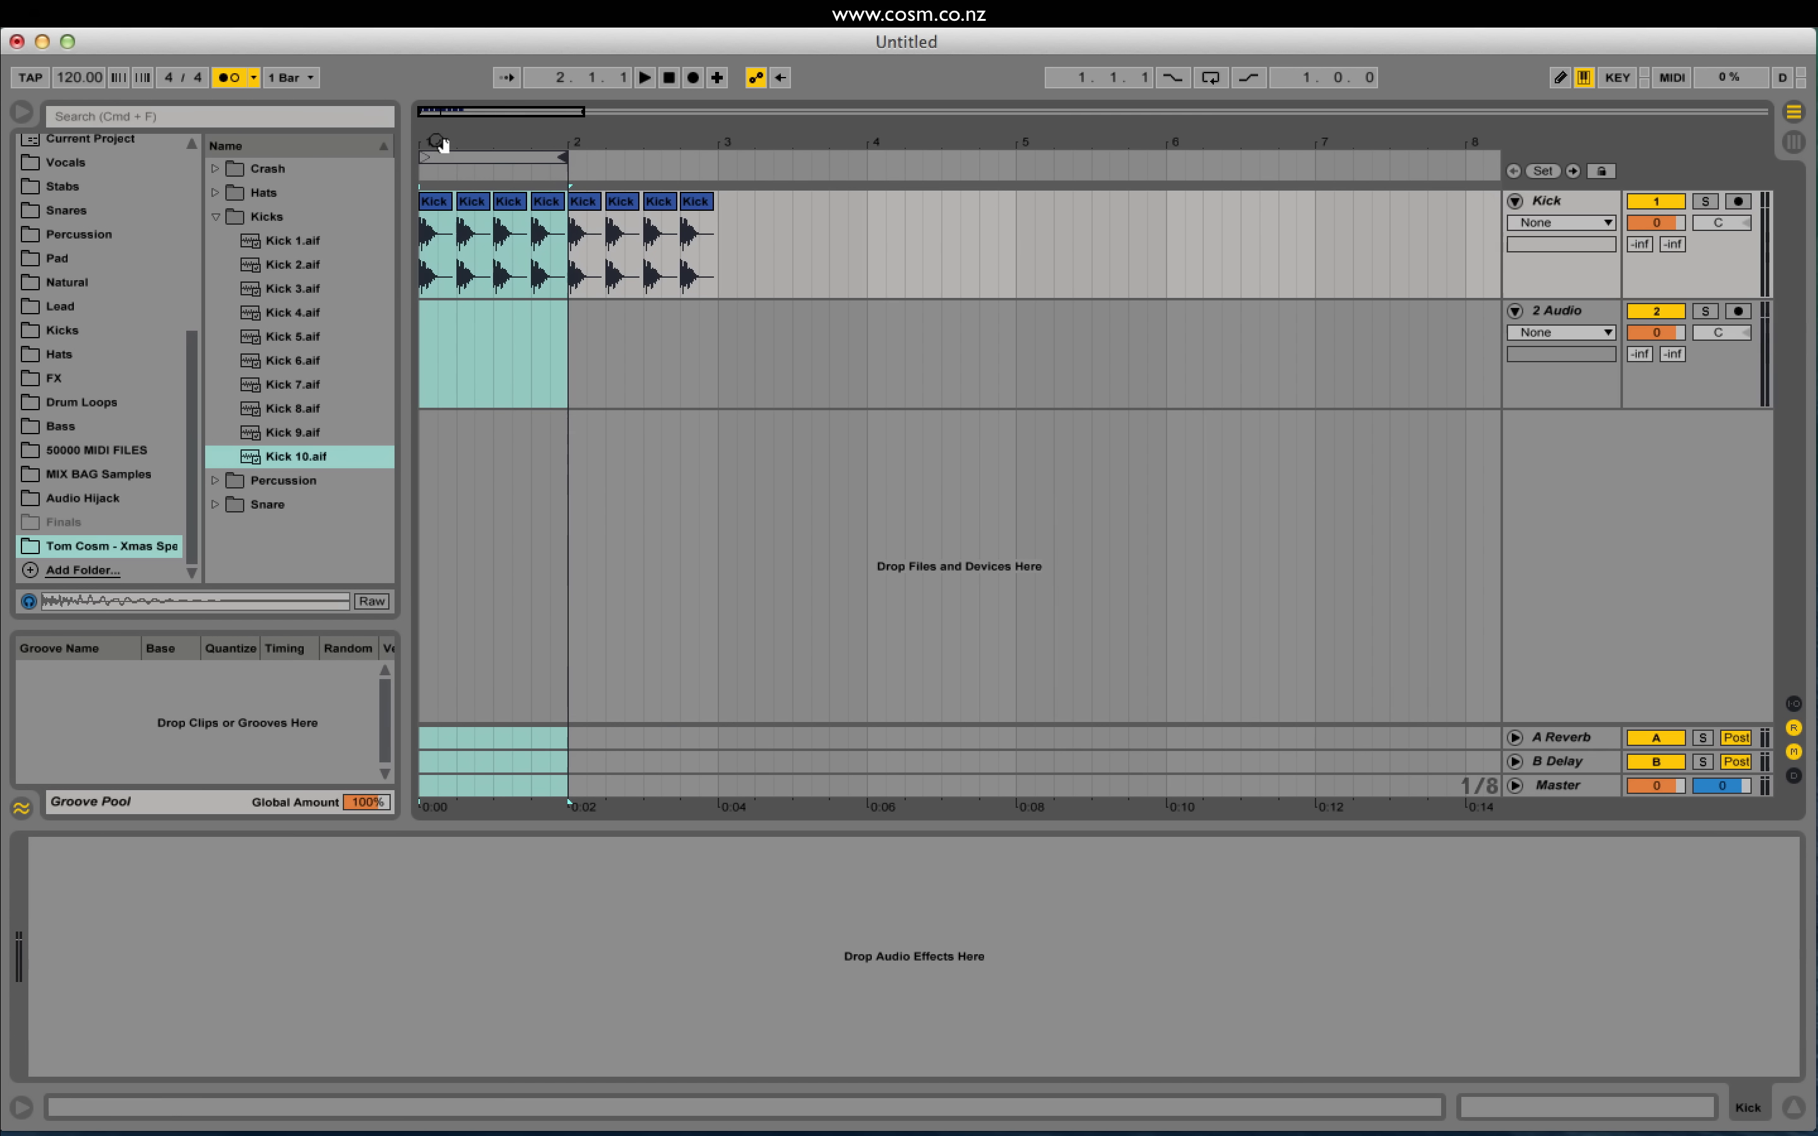
left_click_drag(438, 110, 428, 113)
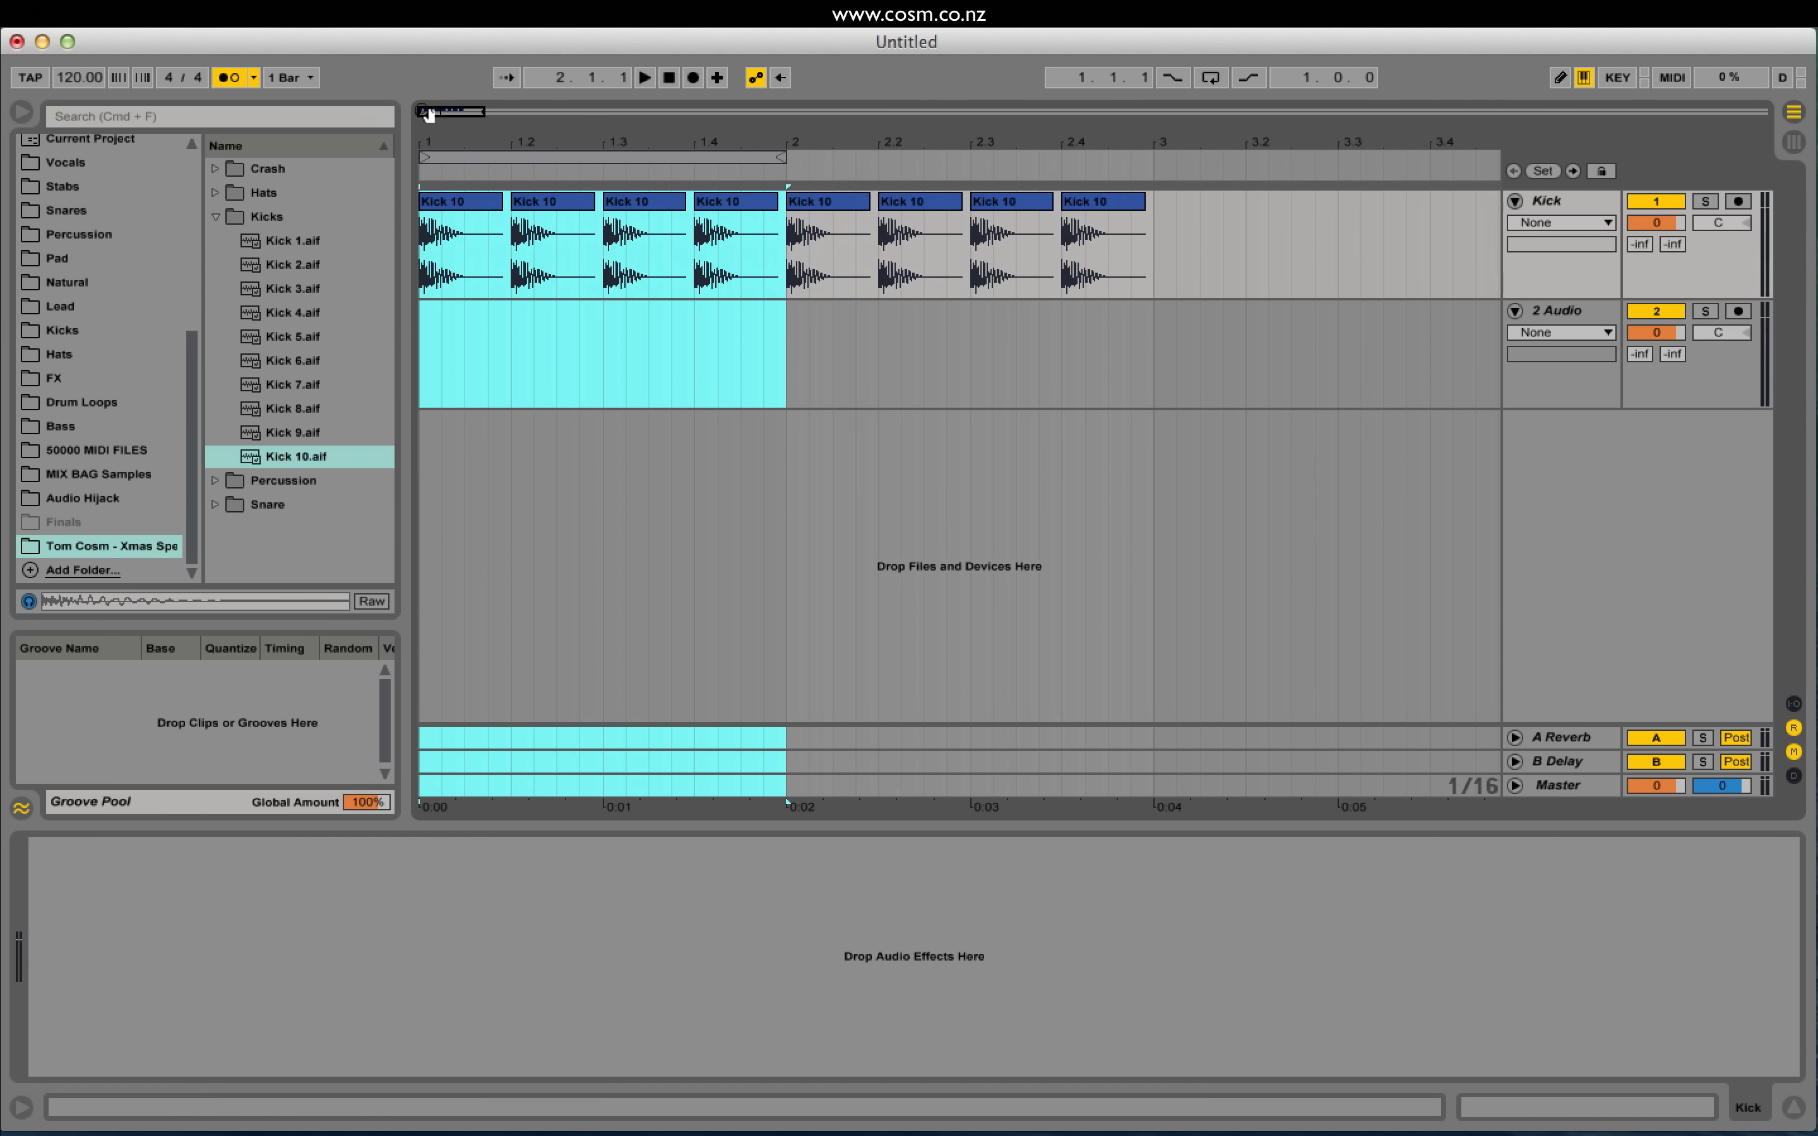
Step: Enable looping, start playback and turn the metronome off
left_click(1209, 78)
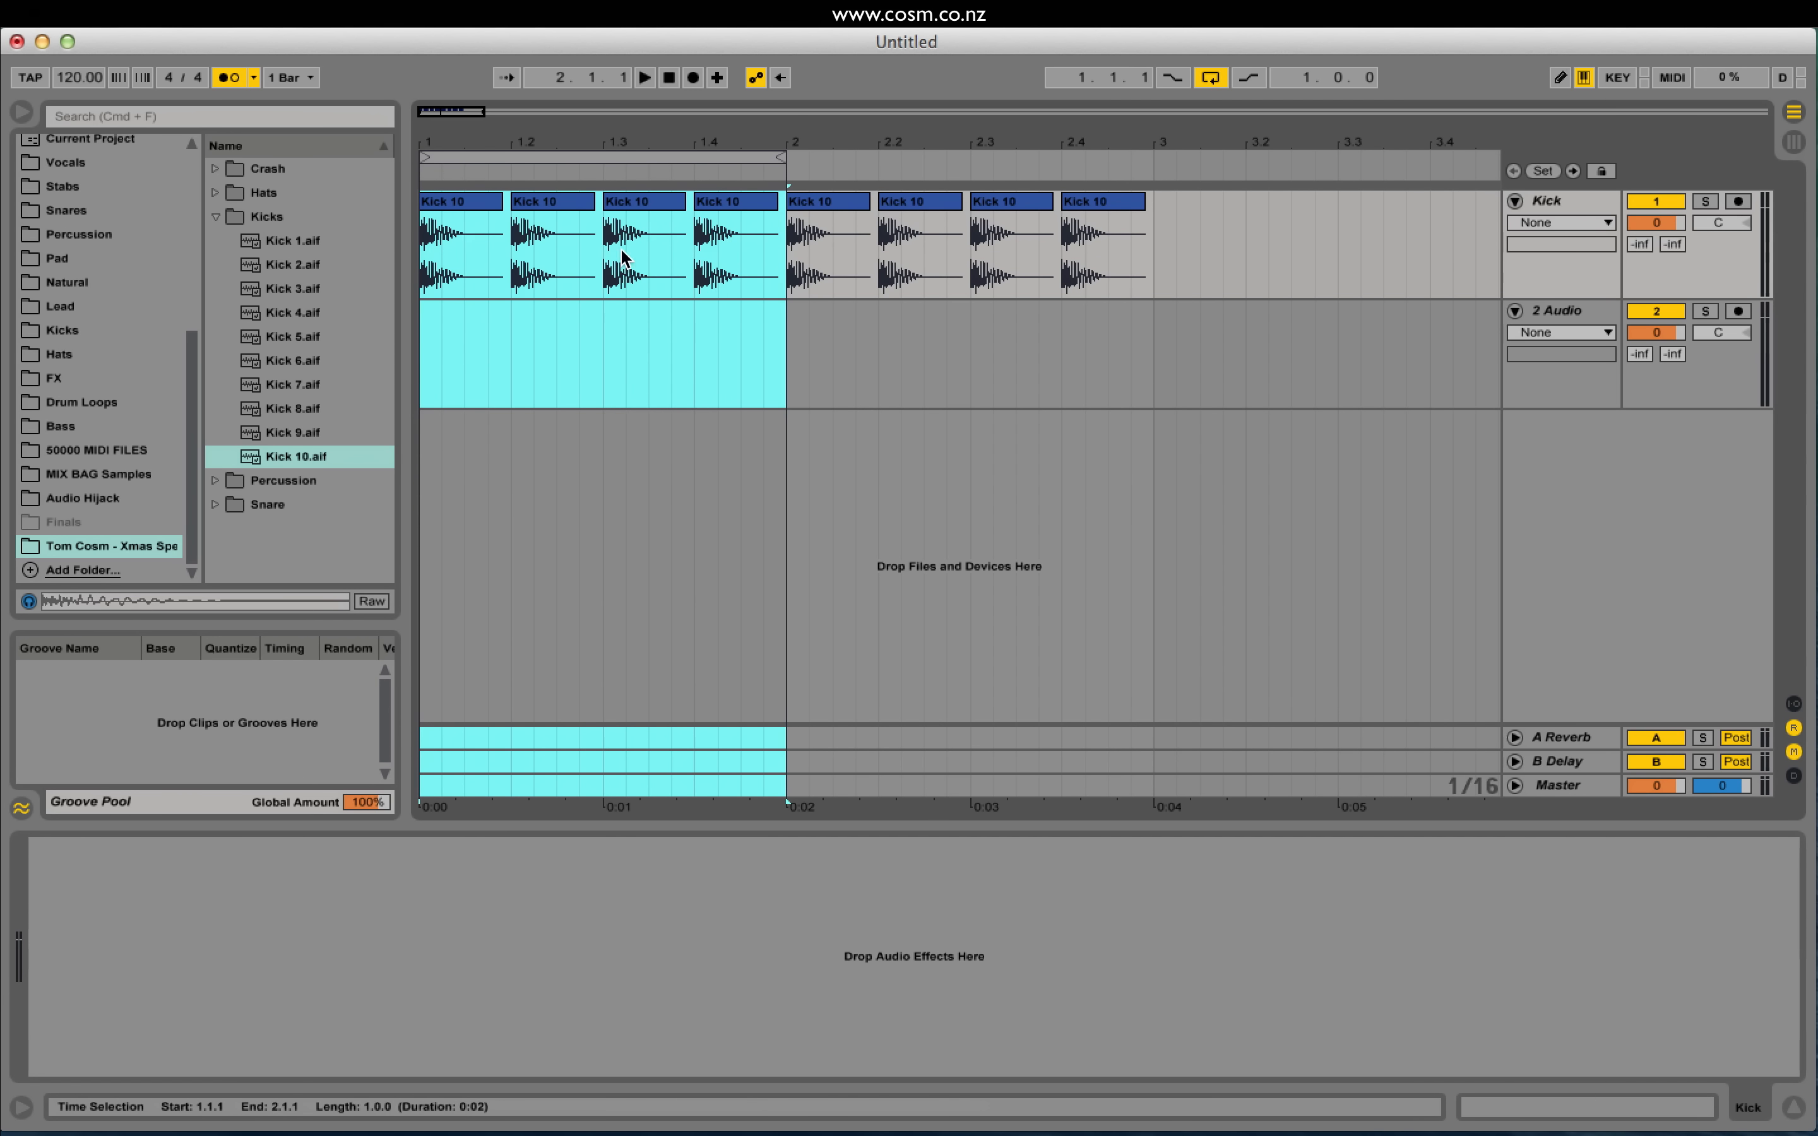
left_click(644, 78)
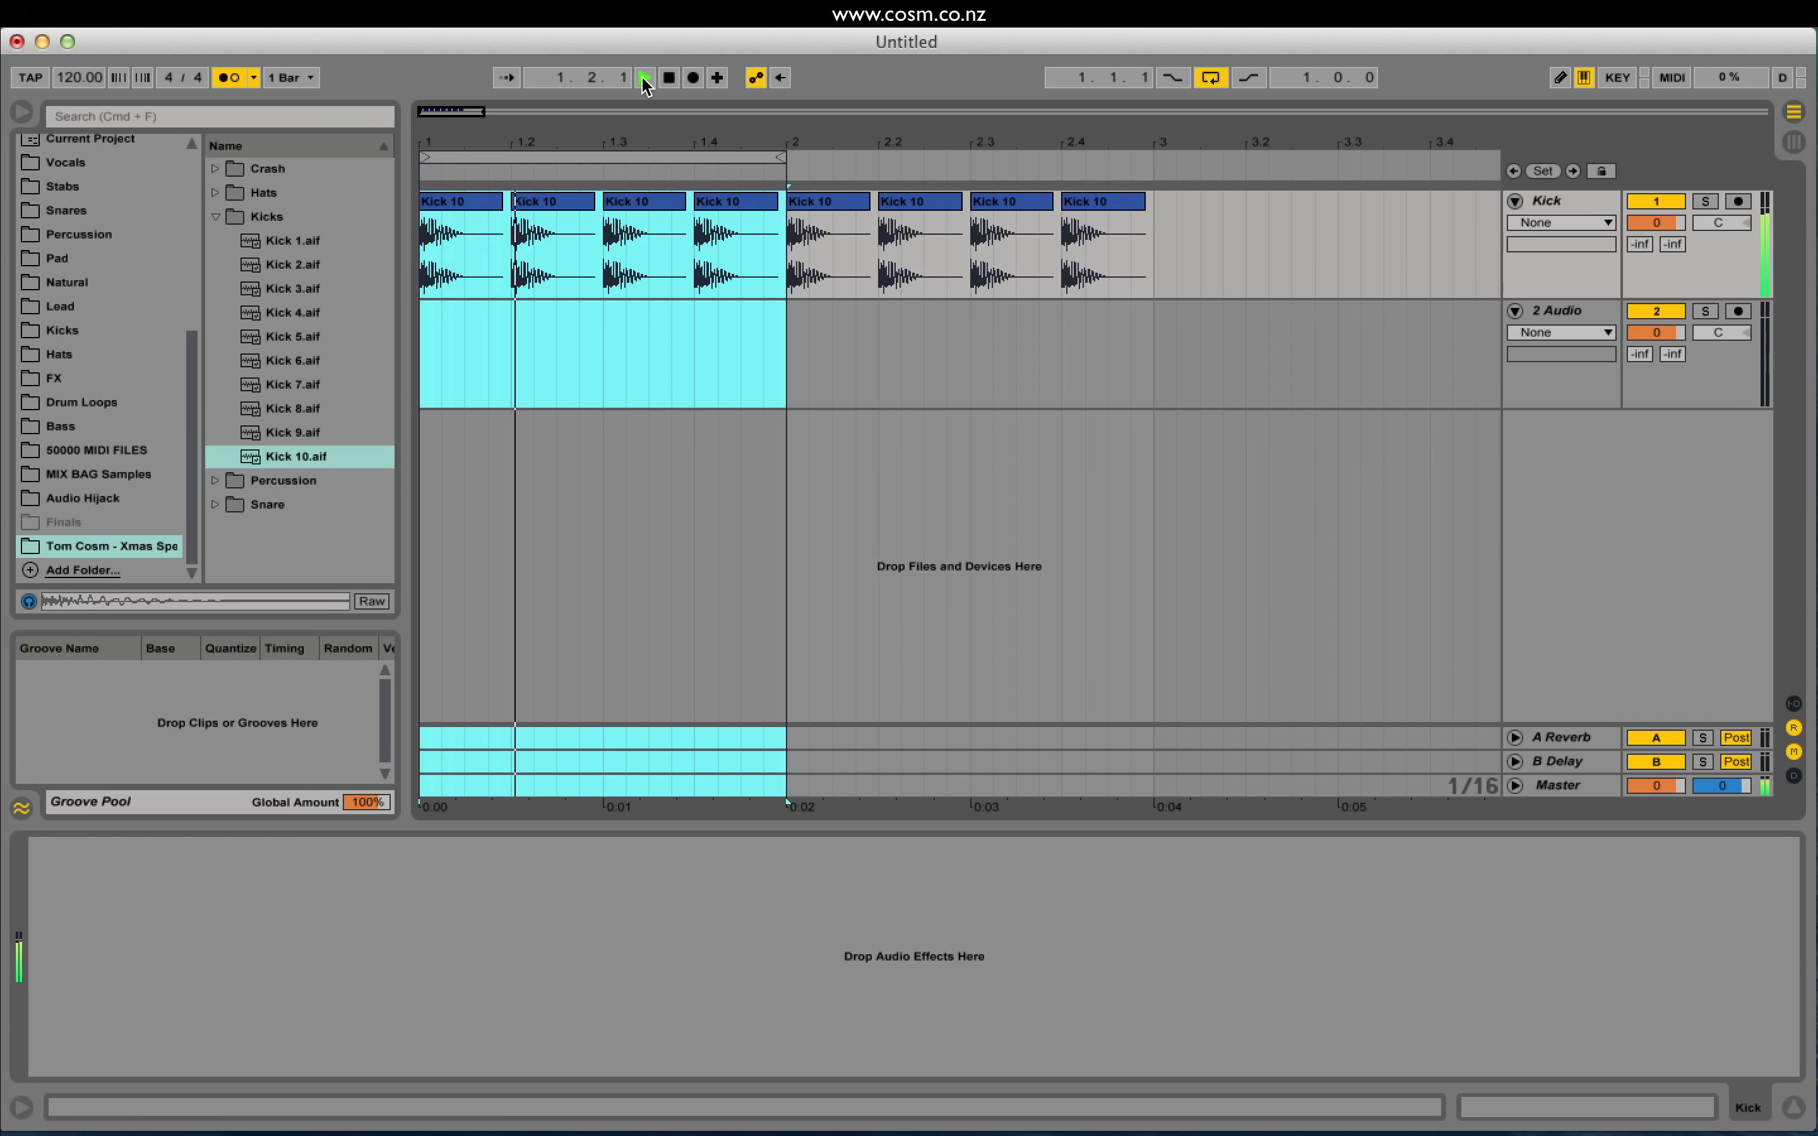
left_click(233, 80)
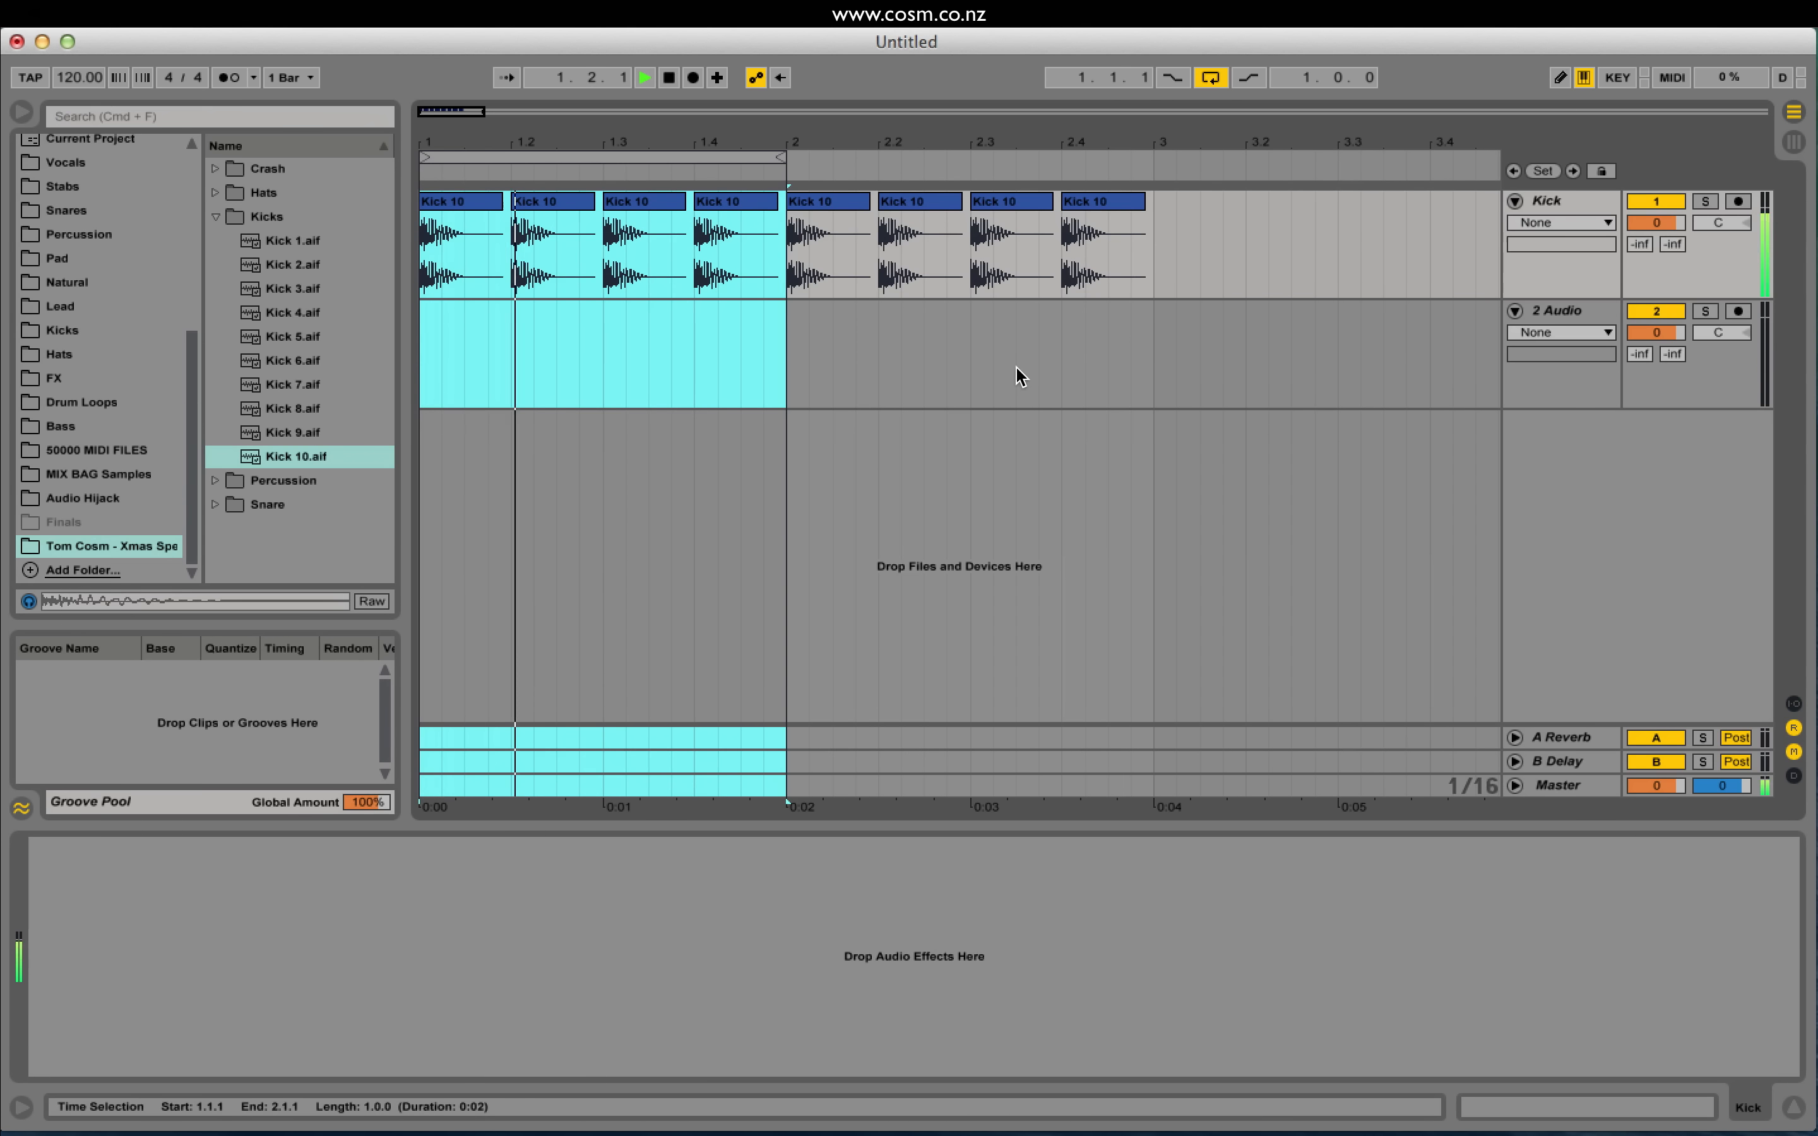
key("space")
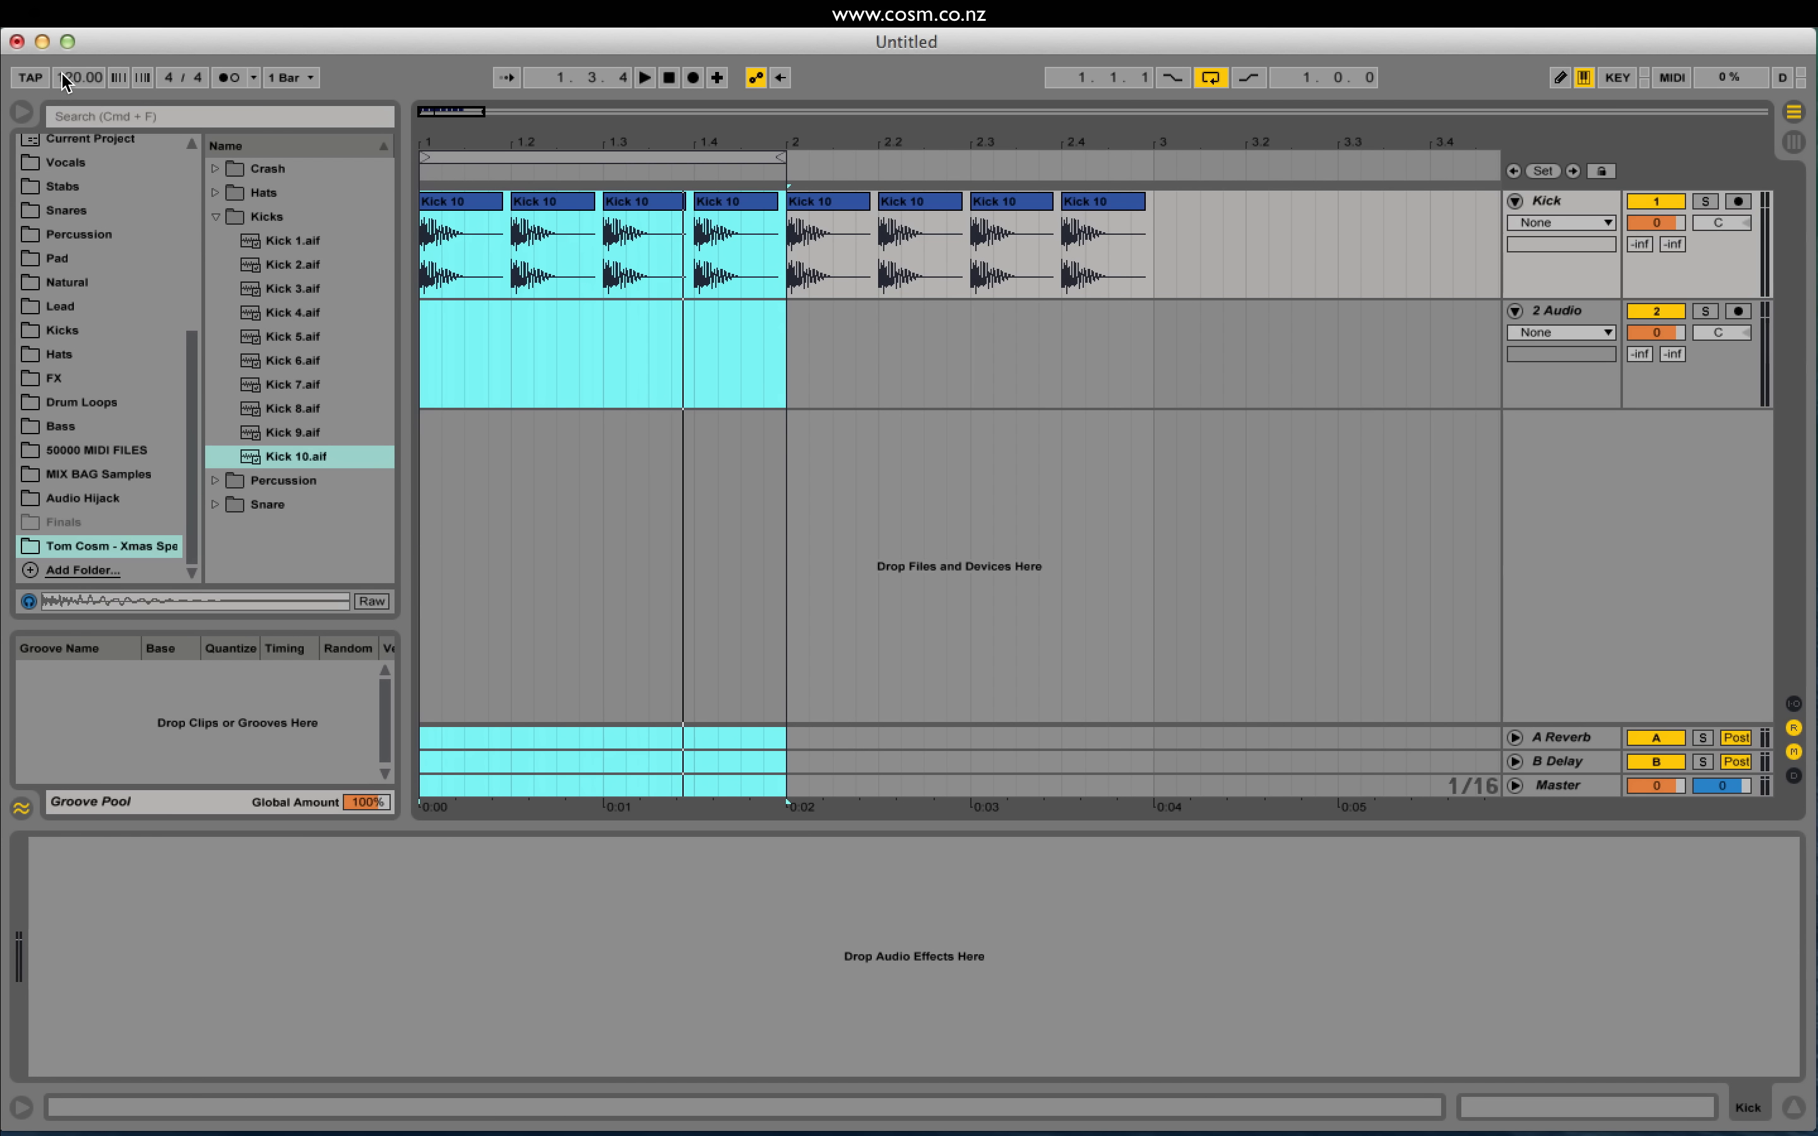
Step: Lower the tempo from 120 to 110 BPM and play the loop from bar 1
left_click_drag(66, 81, 66, 96)
left_click_drag(440, 107, 432, 108)
left_click(423, 267)
key("space")
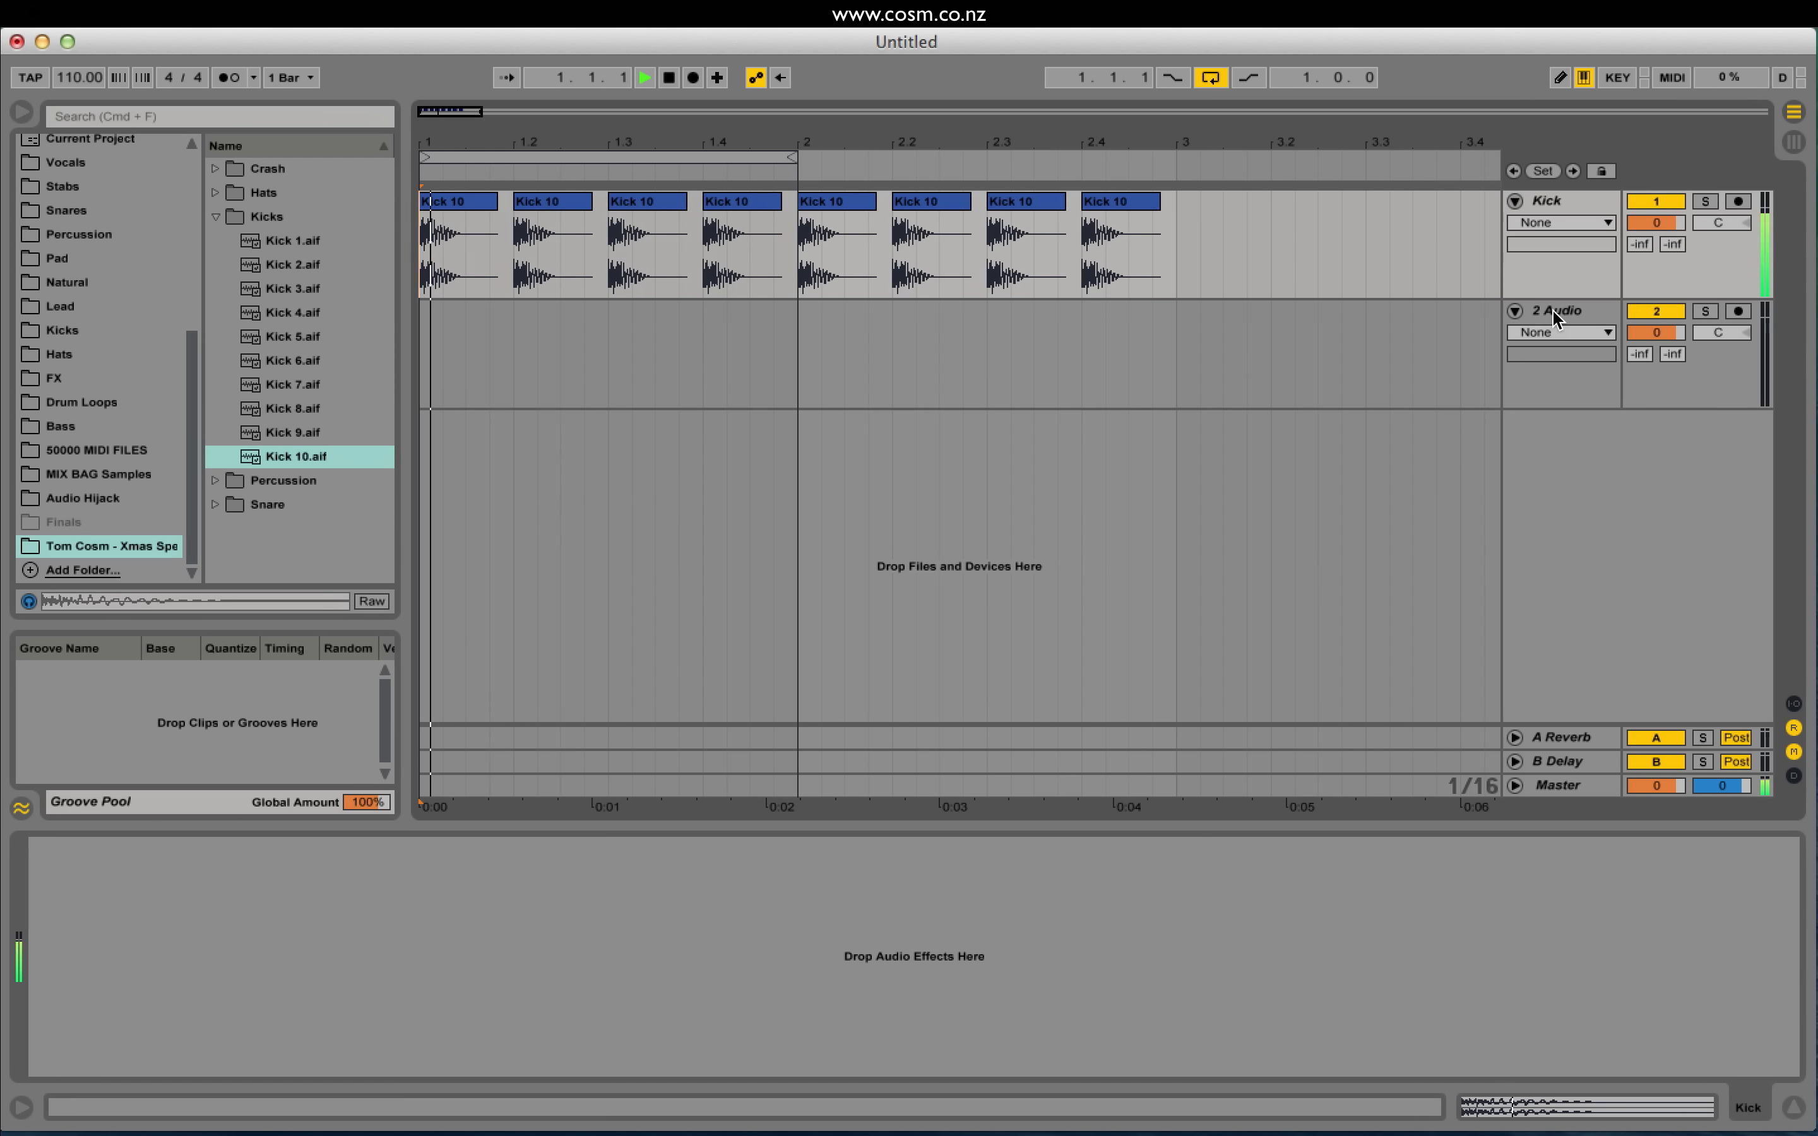
key("space")
Step: Audition samples in the Snare folder and choose Snare 4.aif
left_click(217, 217)
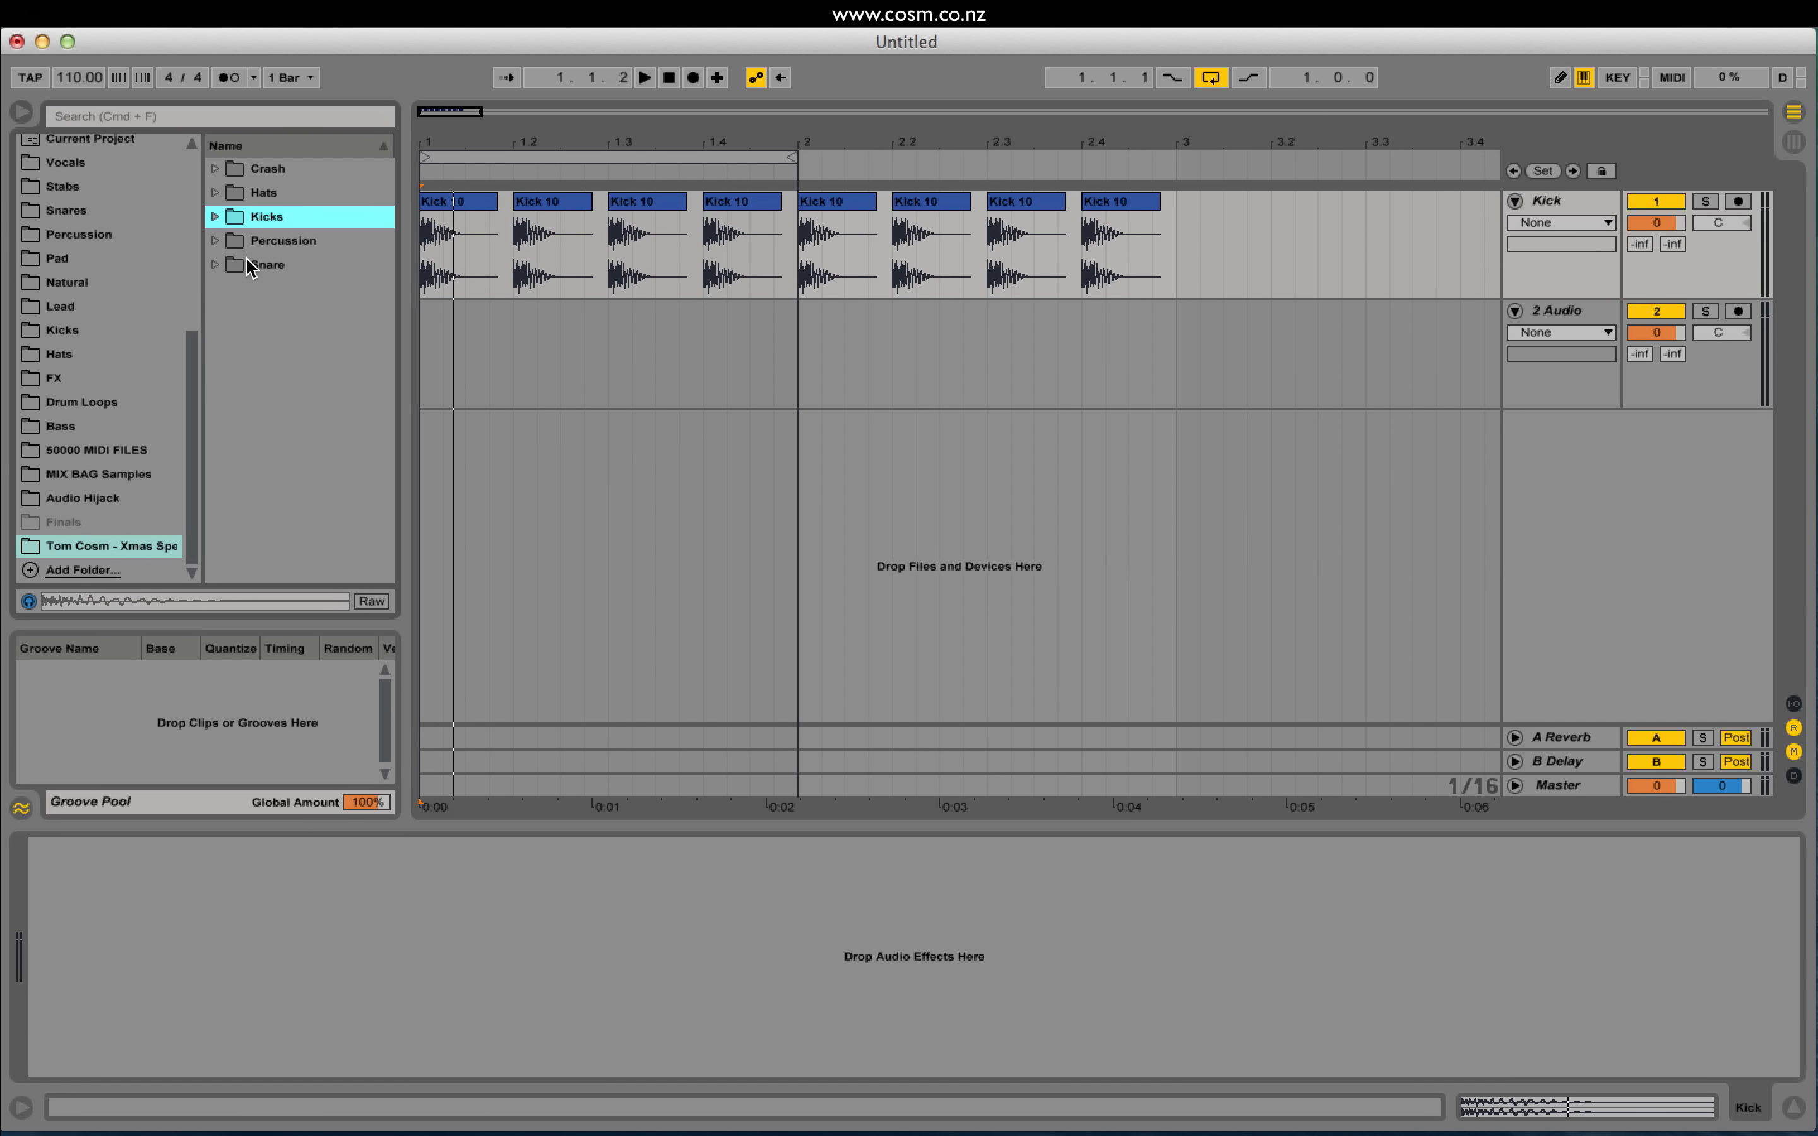
left_click(216, 264)
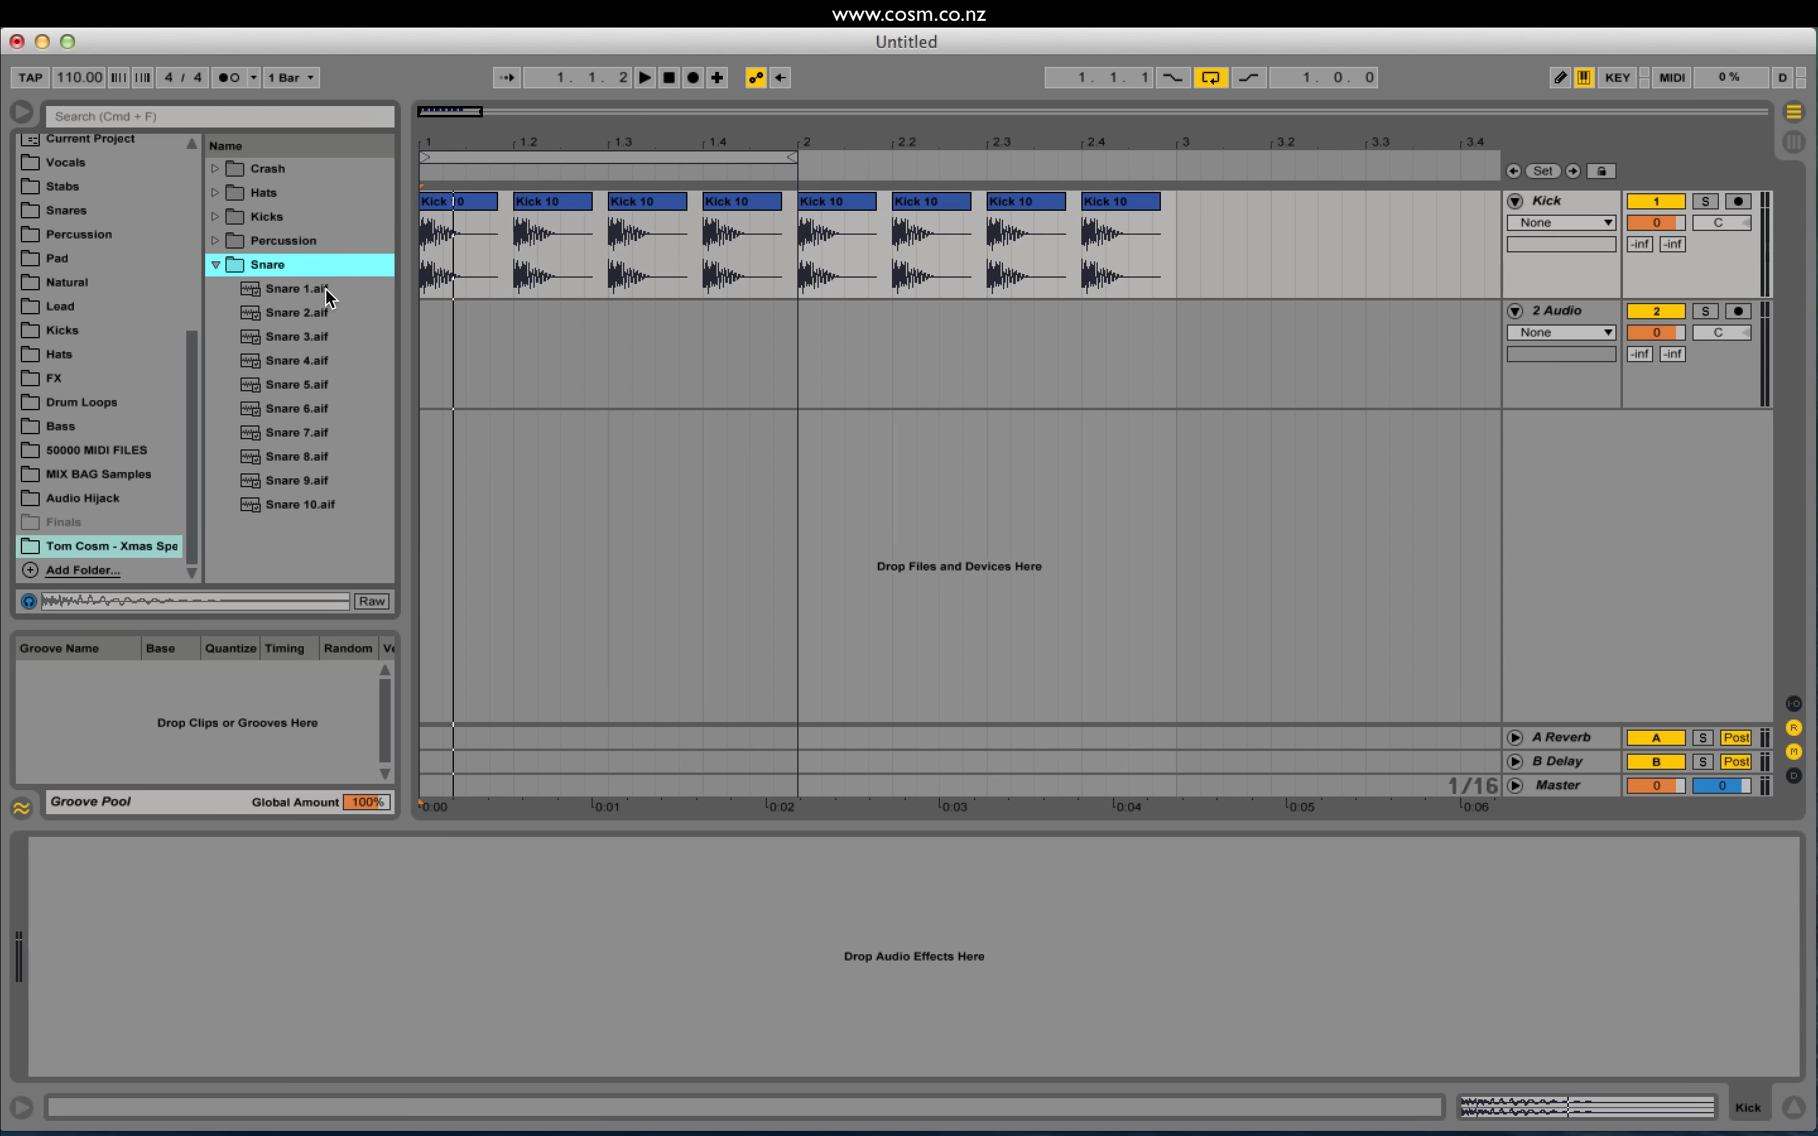
left_click(310, 504)
key("Up")
key("Up")
key("Up")
key("Up")
key("Up")
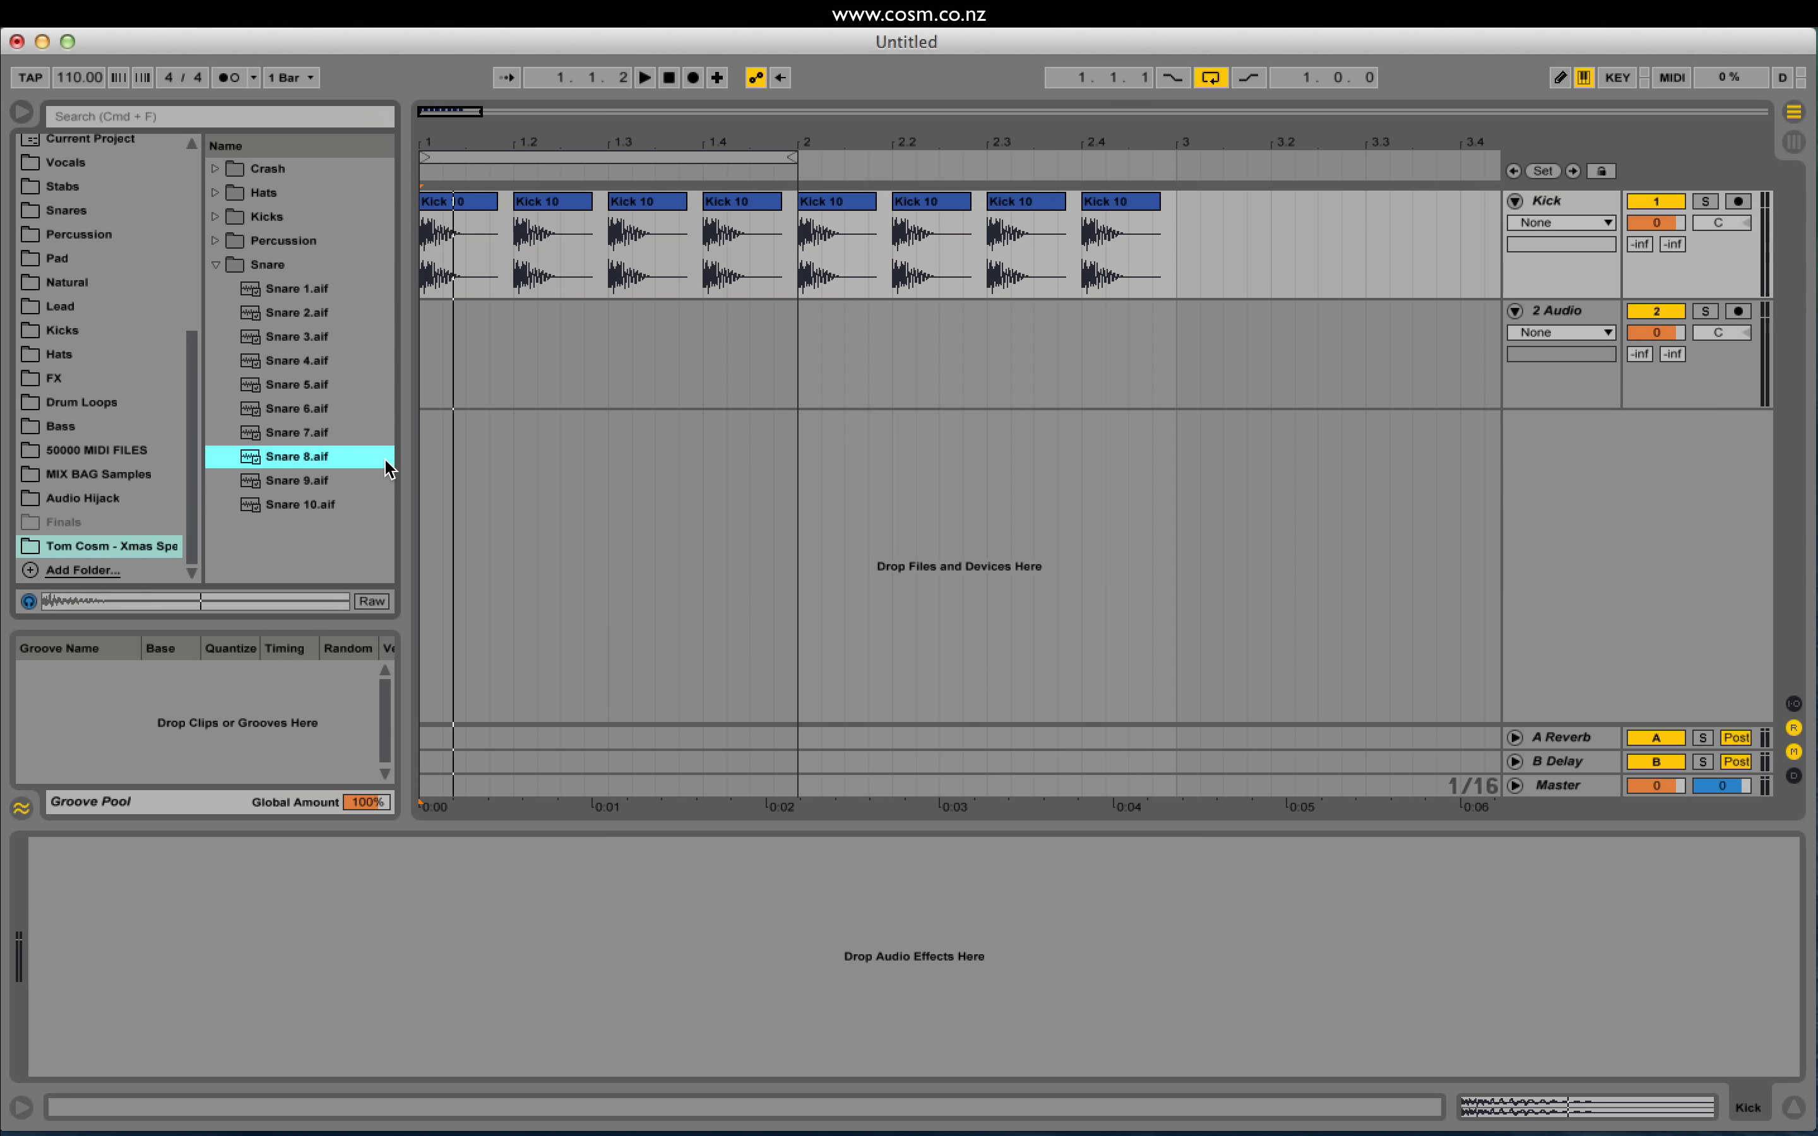
key("Up")
key("Up")
key("Up")
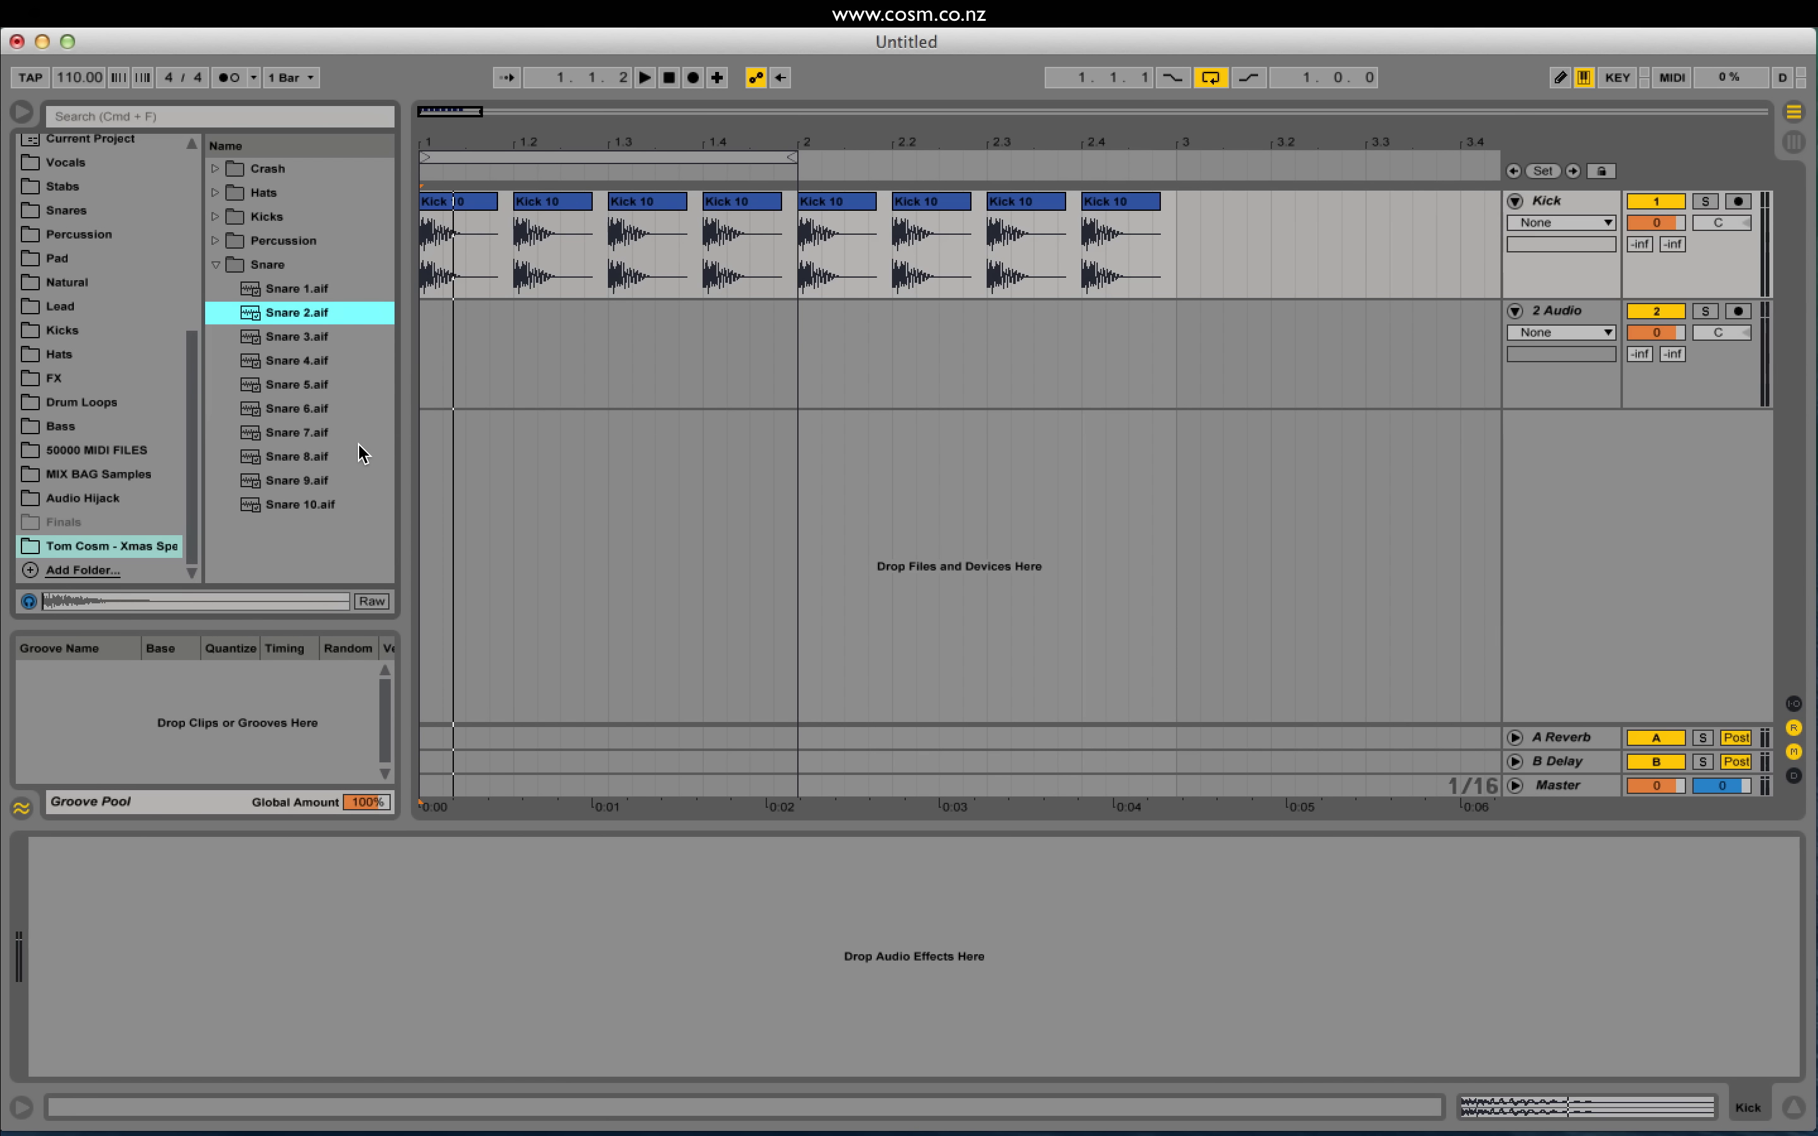
key("Down")
key("Down")
key("Down")
left_click(301, 361)
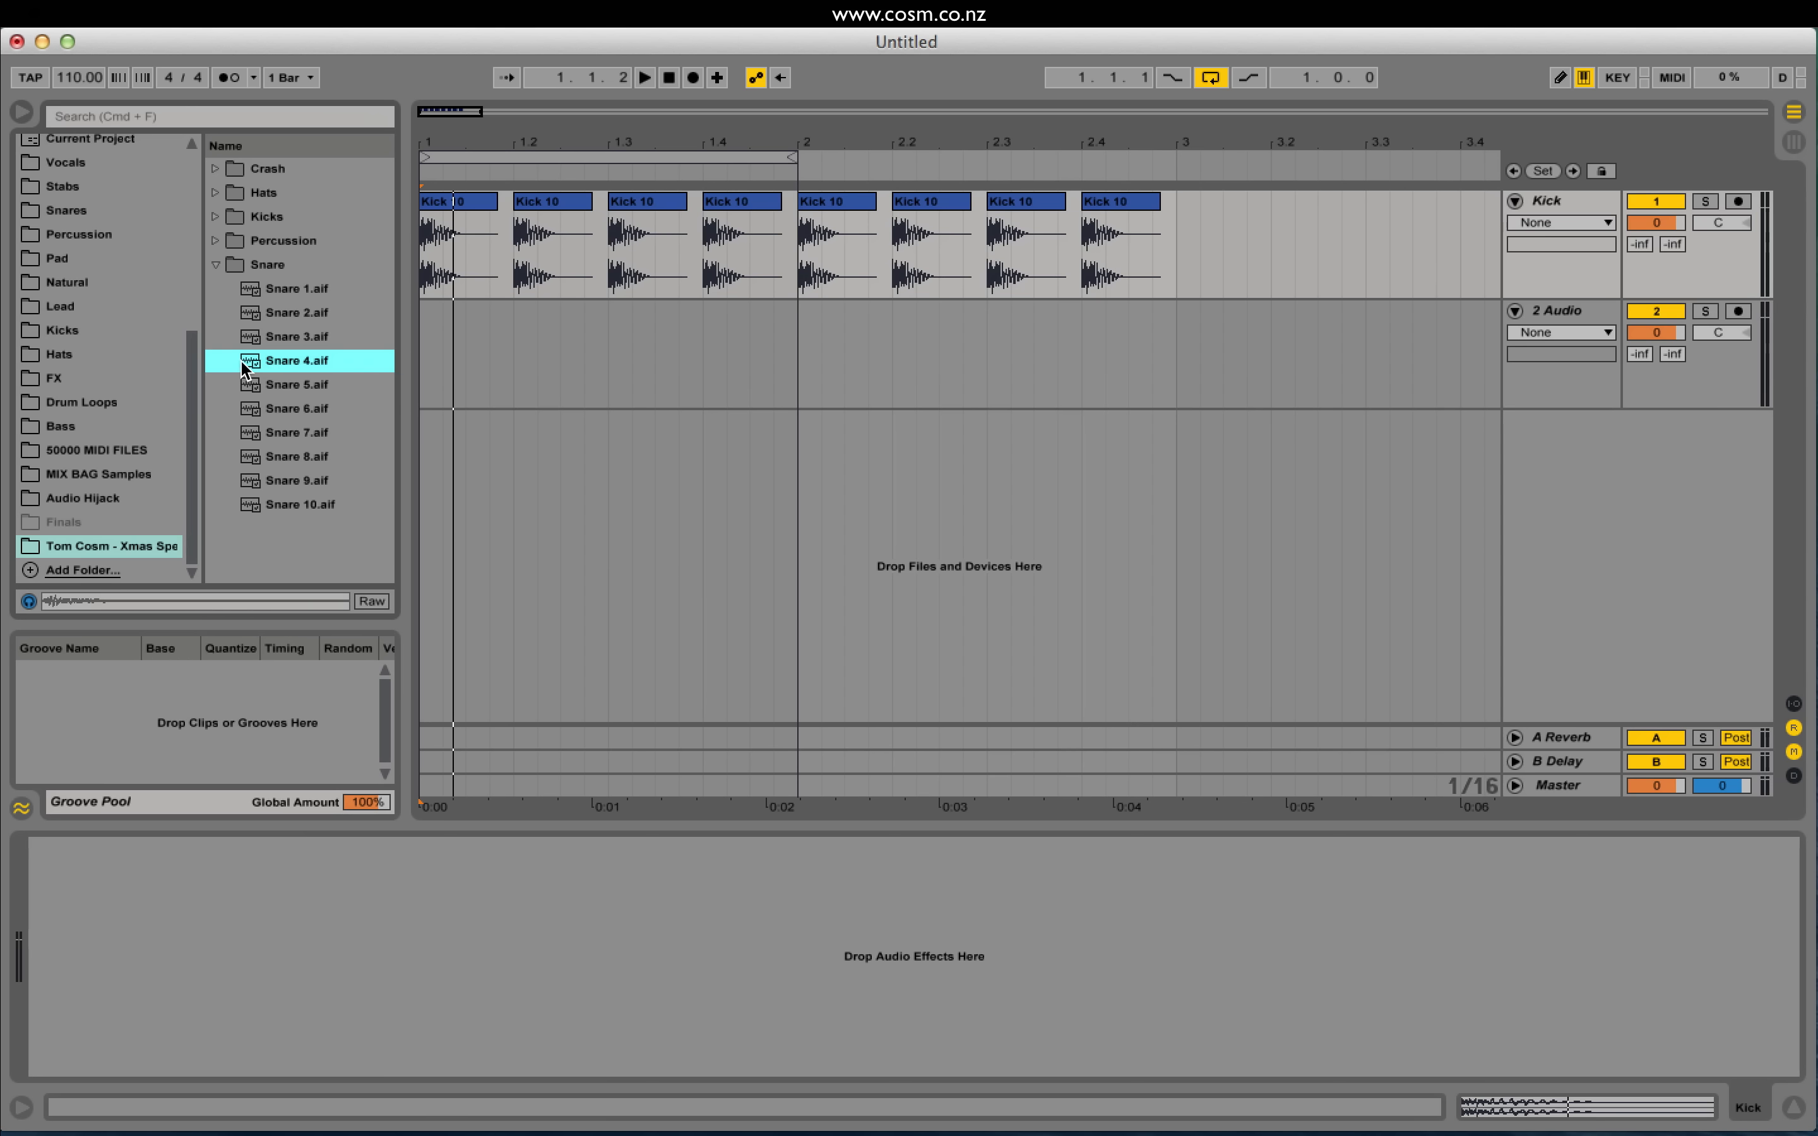
Step: Place Snare 4 on the second audio track at 1.2 and copy it to 1.4
left_click_drag(248, 368, 516, 372)
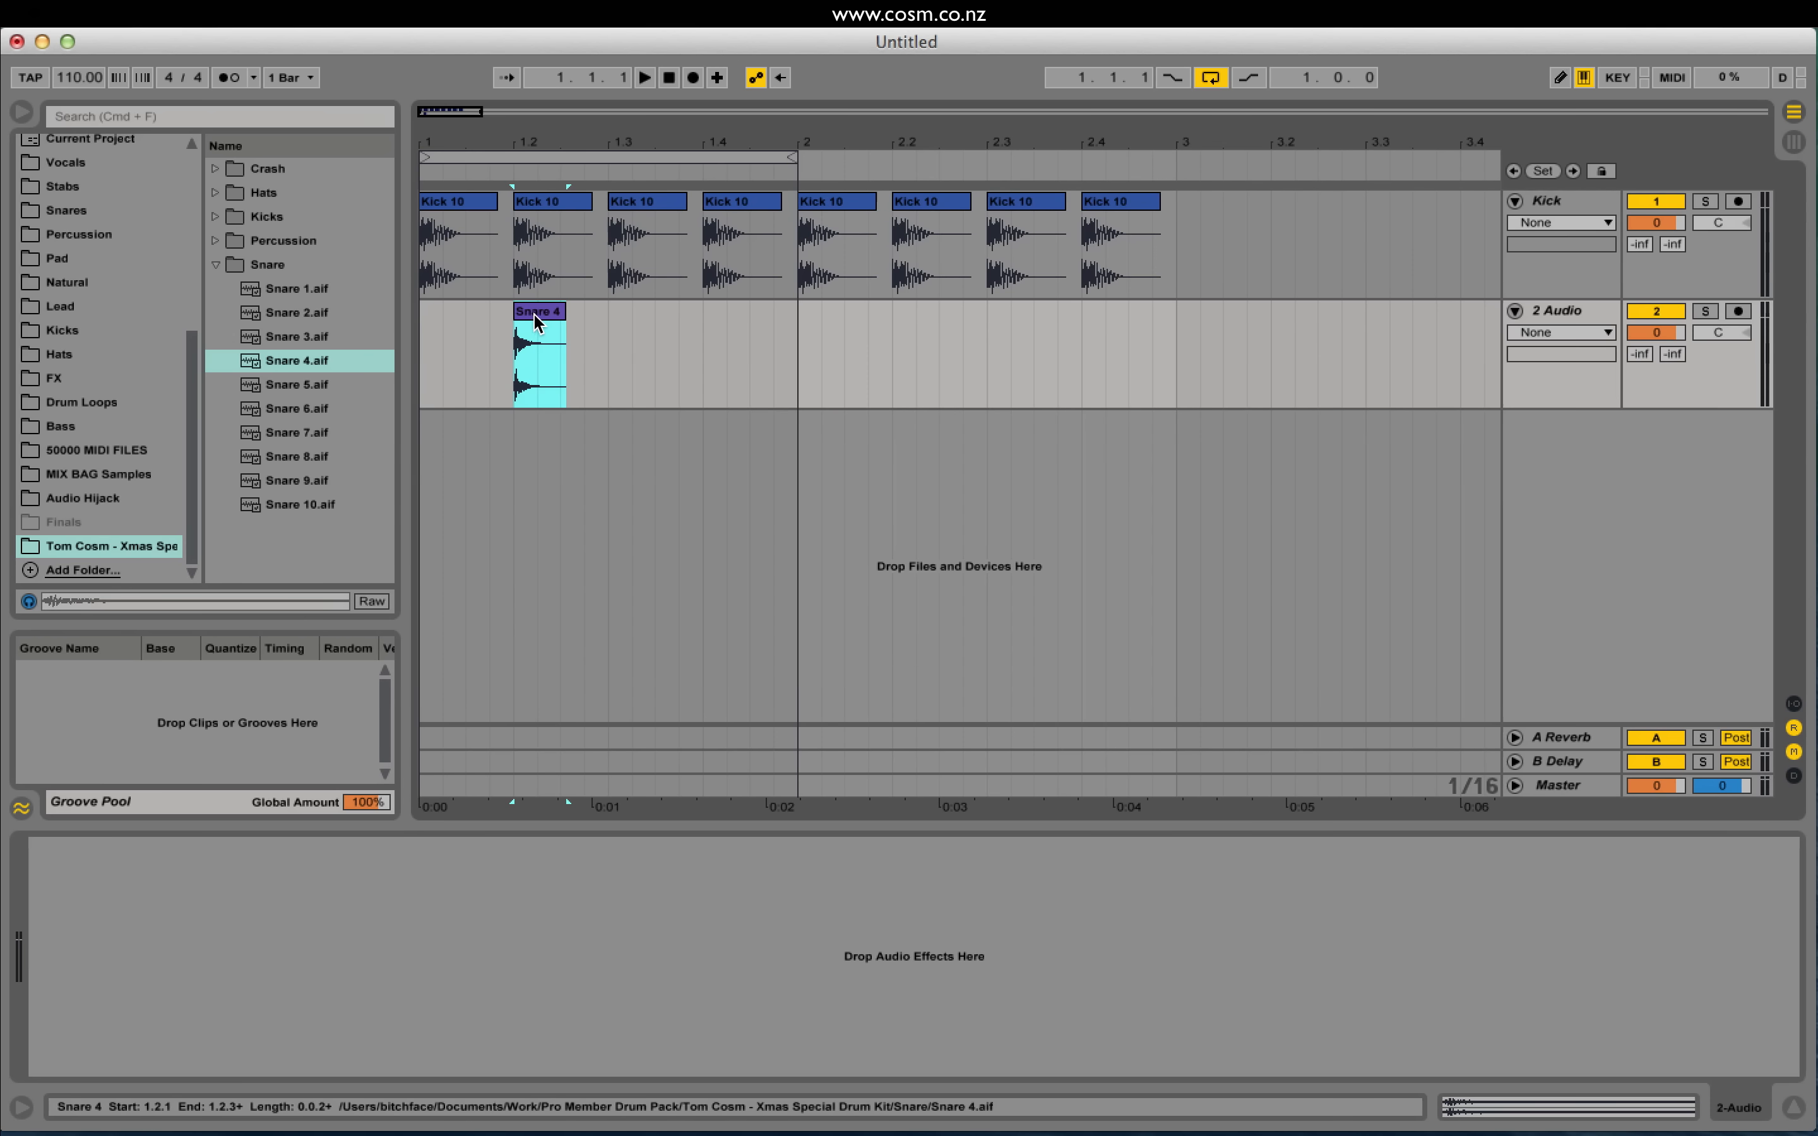
left_click_drag(537, 321, 726, 340)
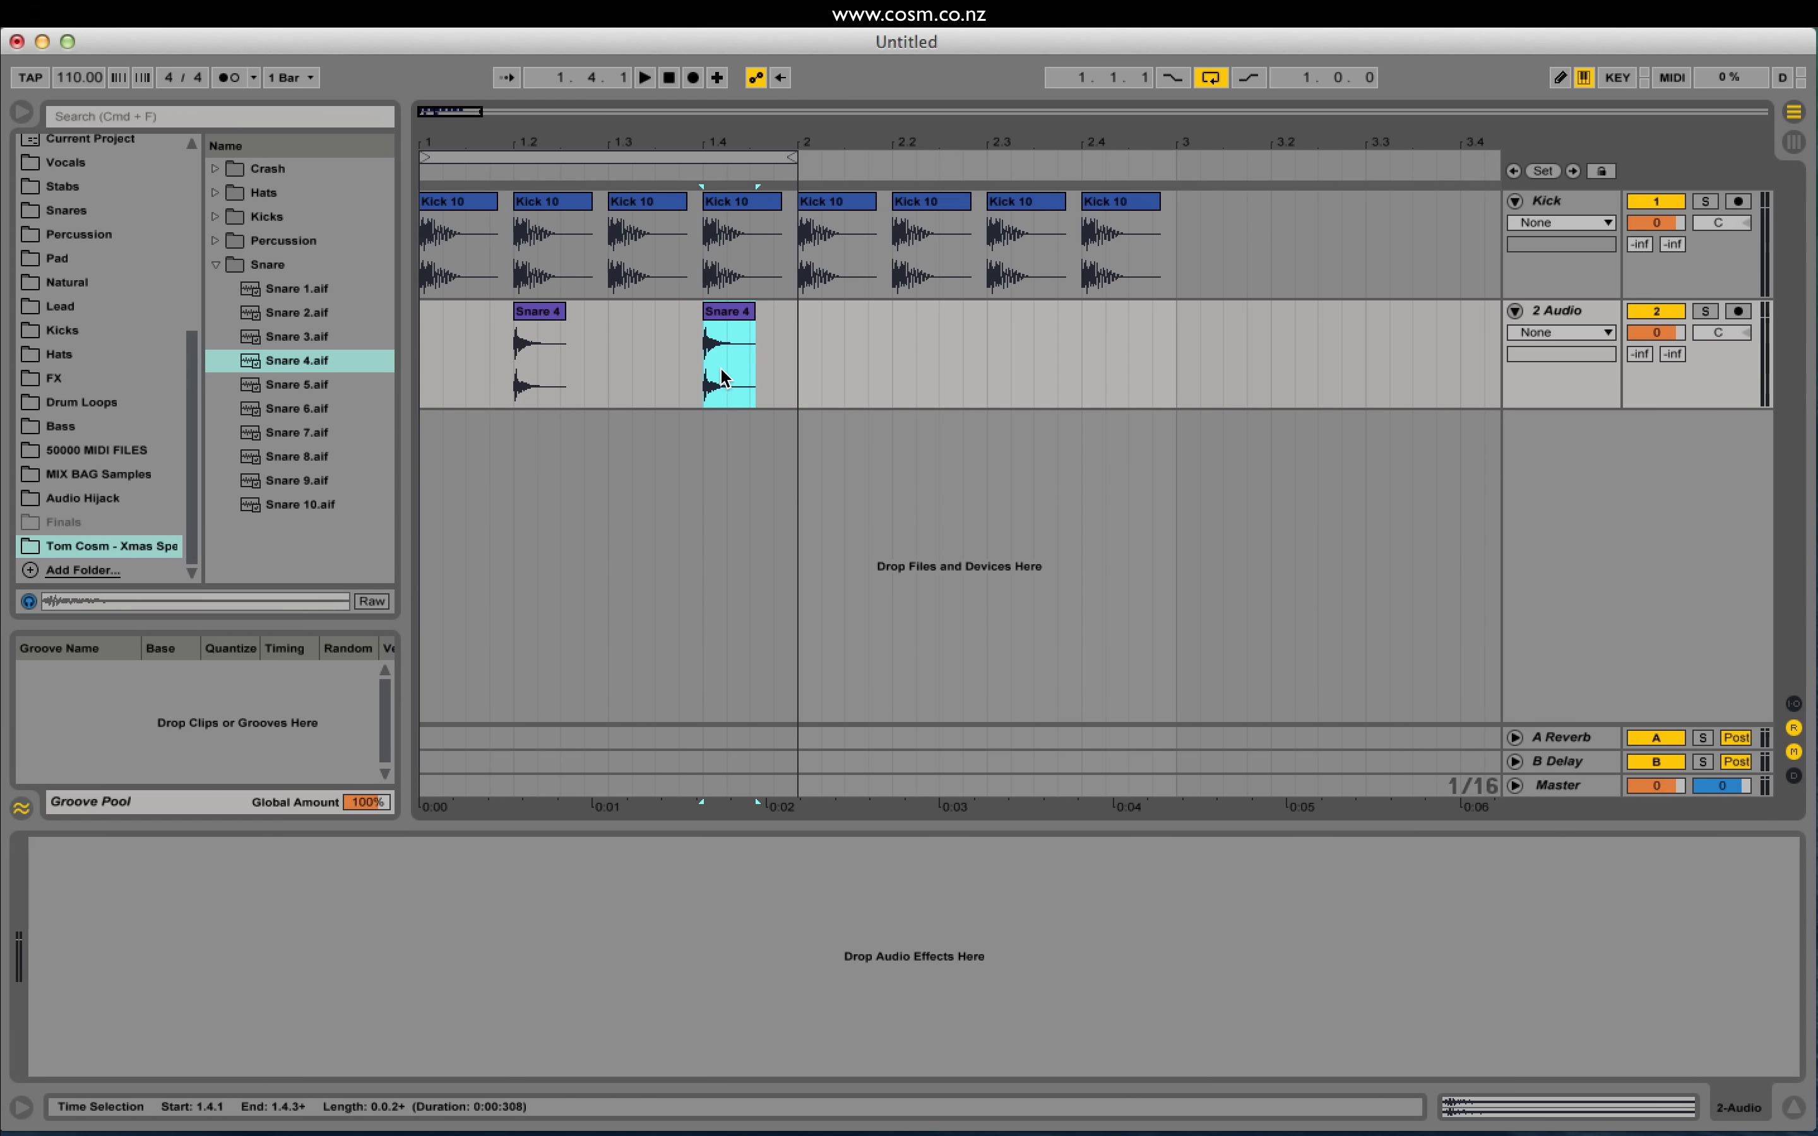
left_click(422, 344)
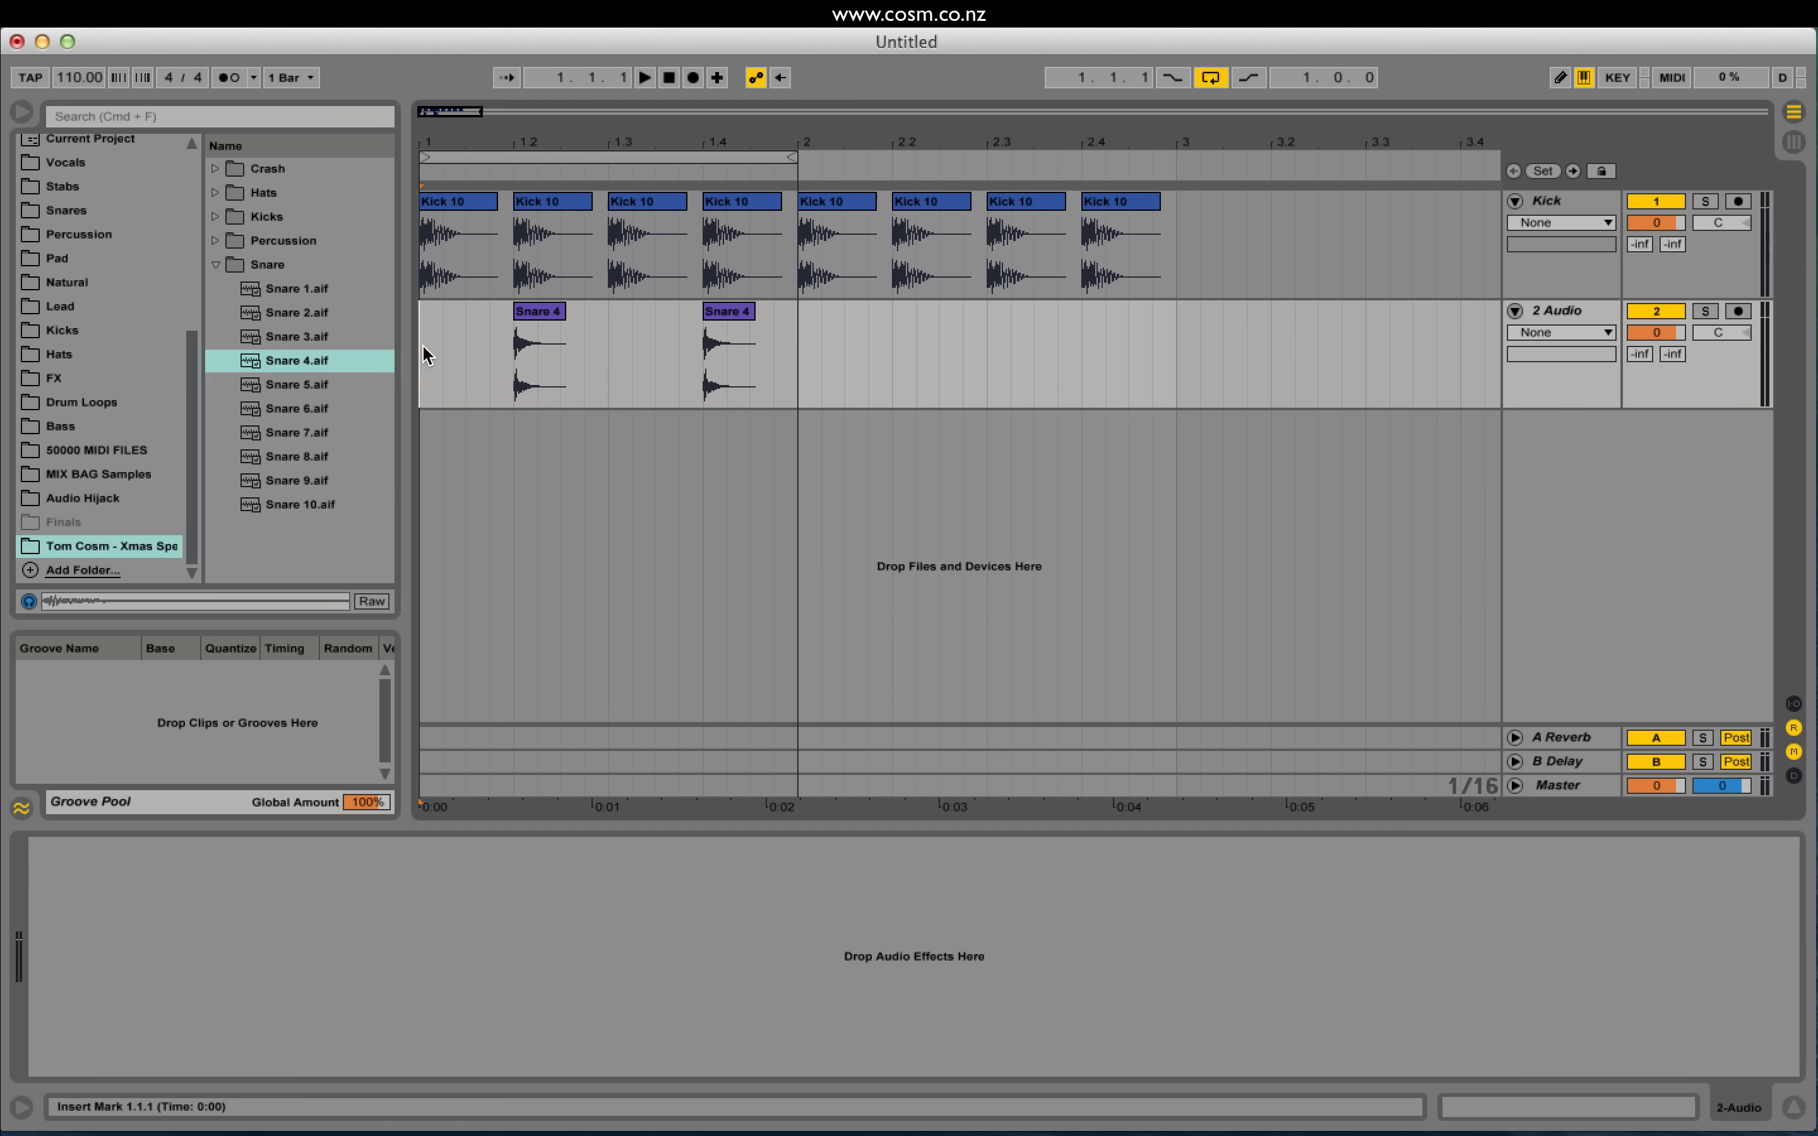
key("space")
Step: Delete the kicks on beats 2 and 4 of bar 1 and play the loop
key("plus")
key("plus")
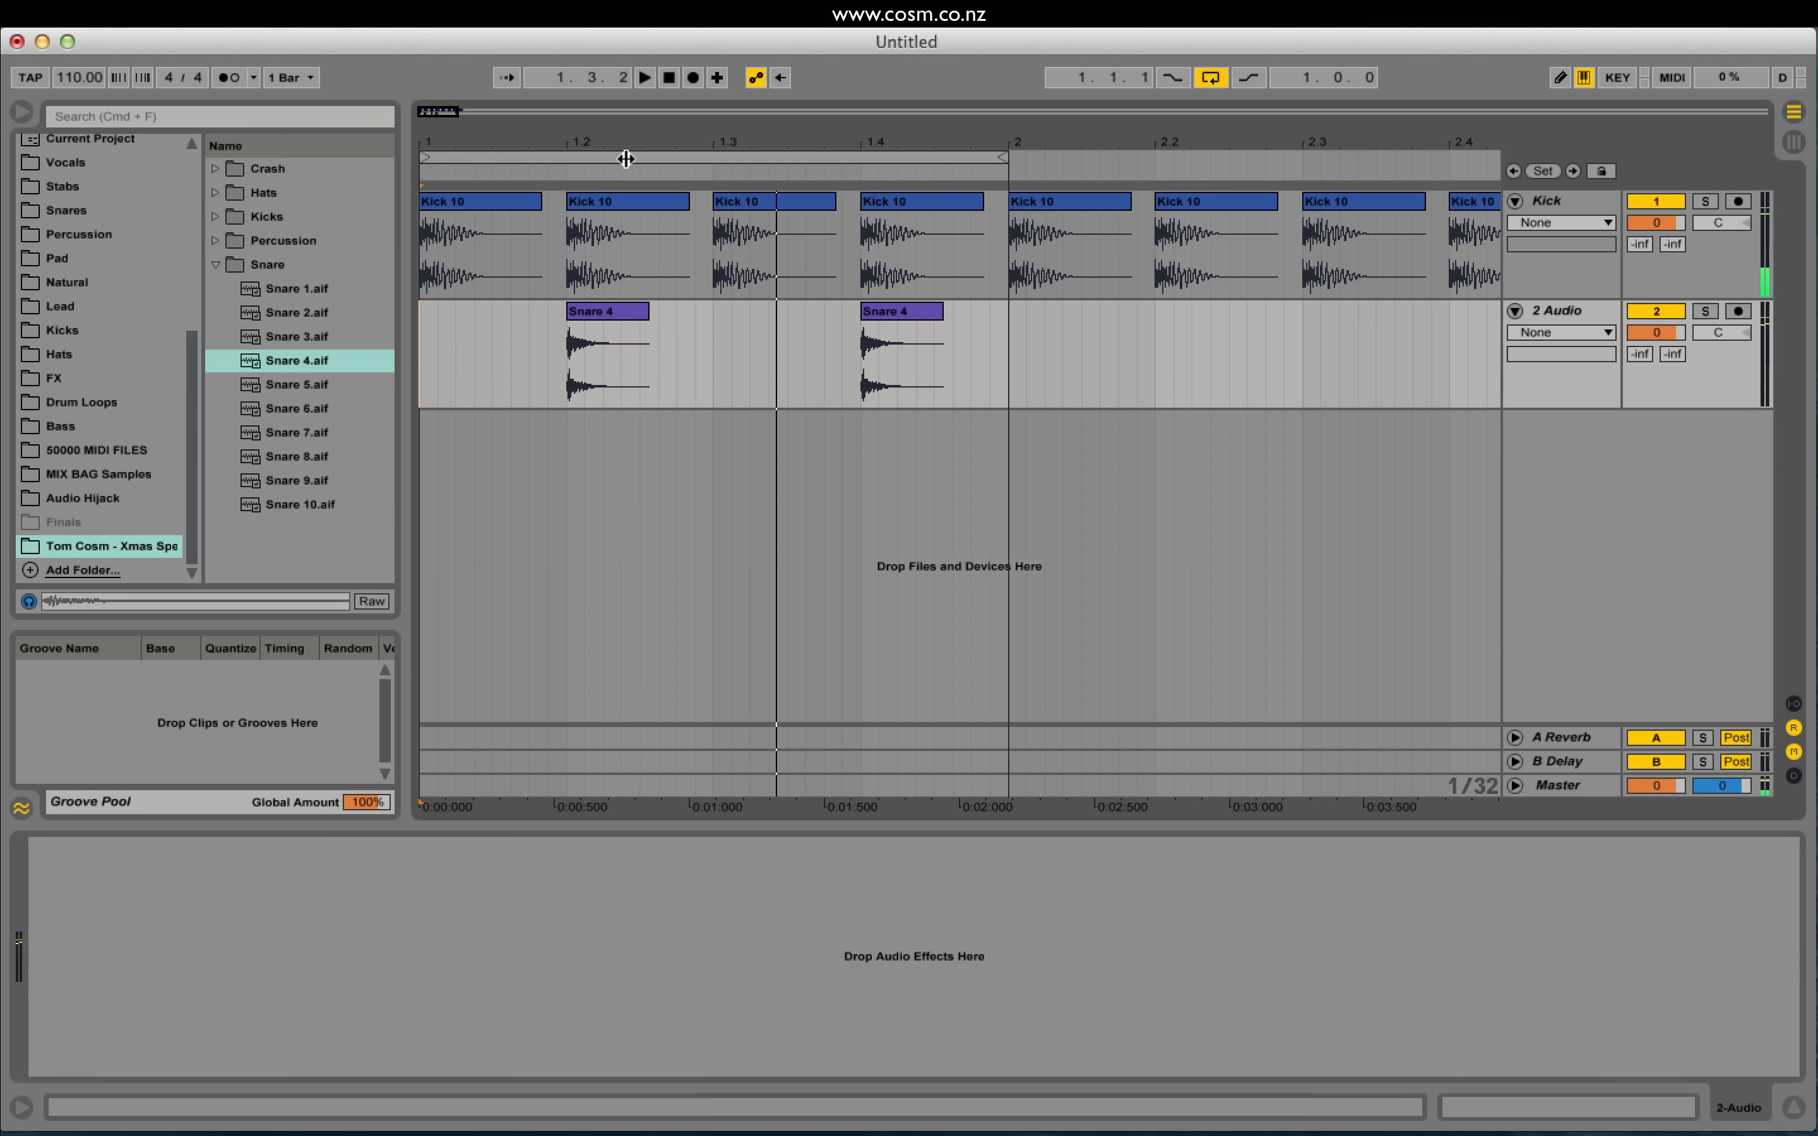
key("space")
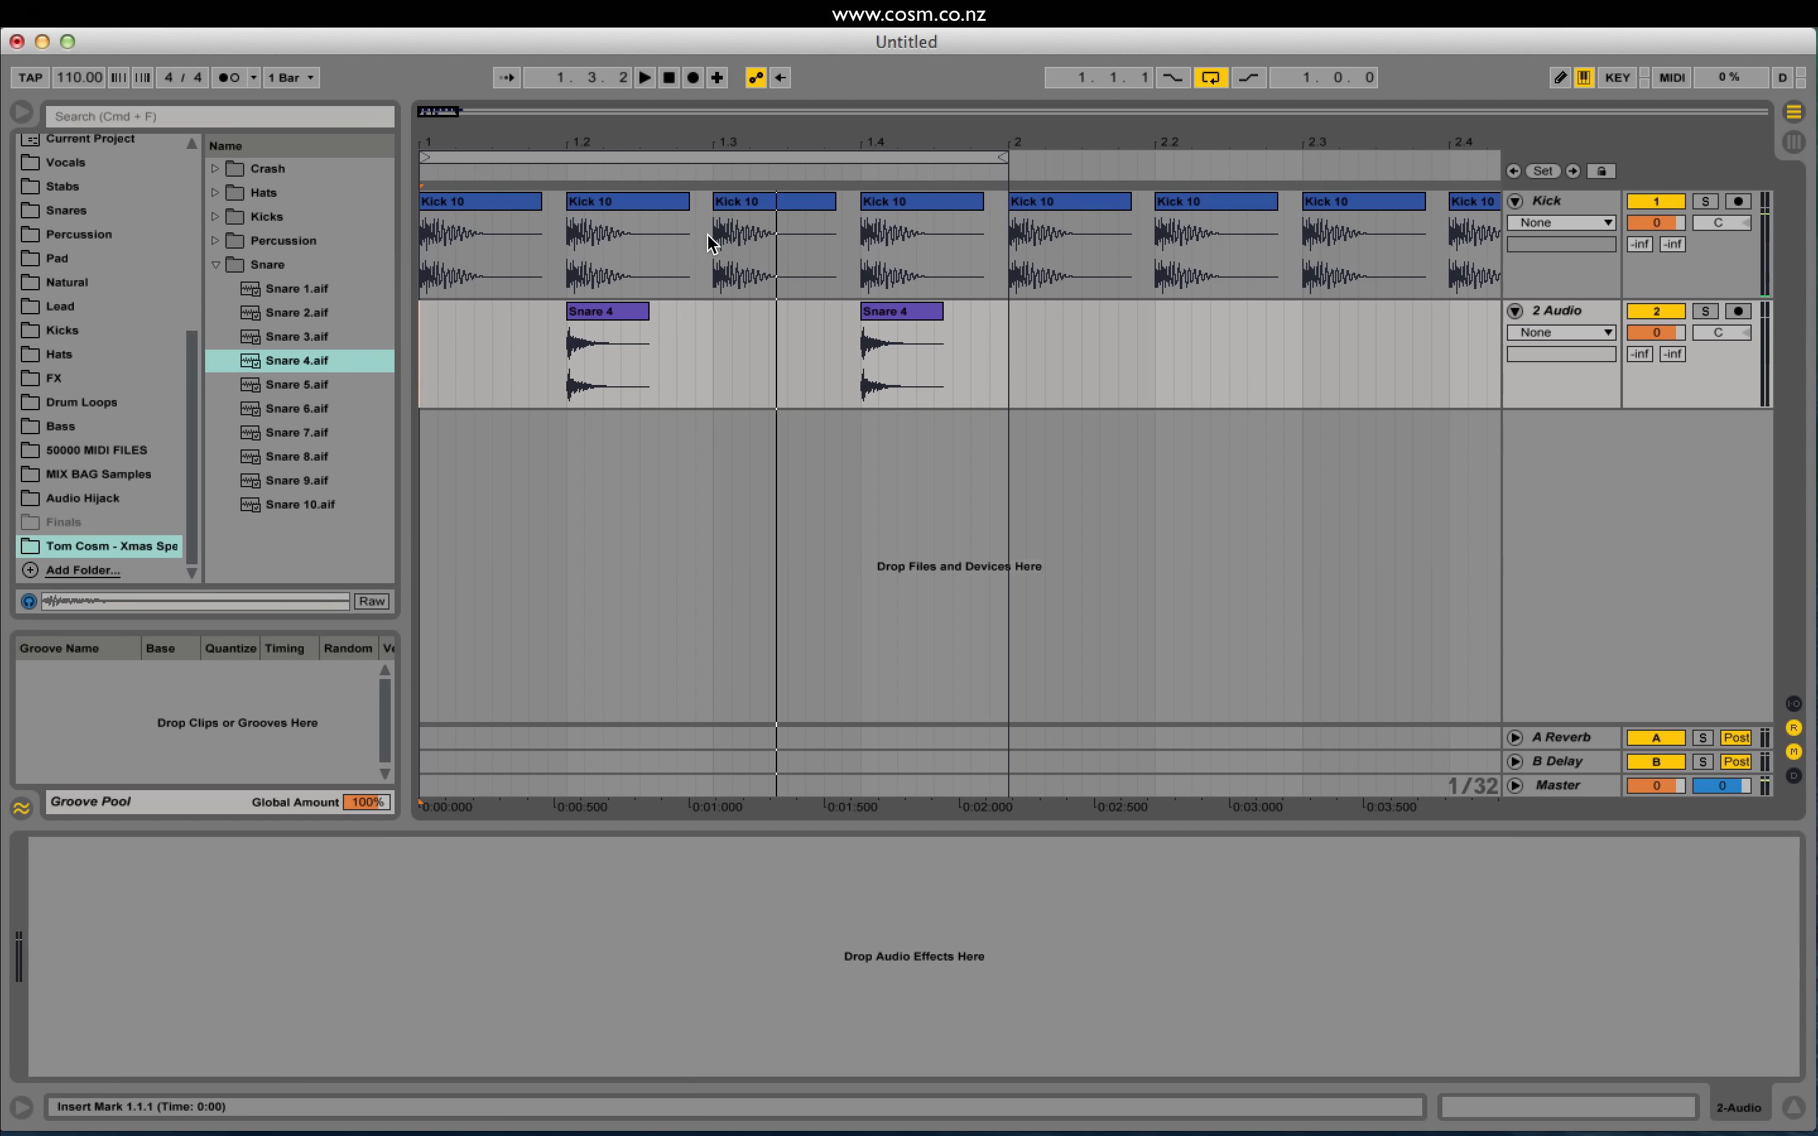
left_click(593, 214)
key("BackSpace")
left_click(901, 201)
key("BackSpace")
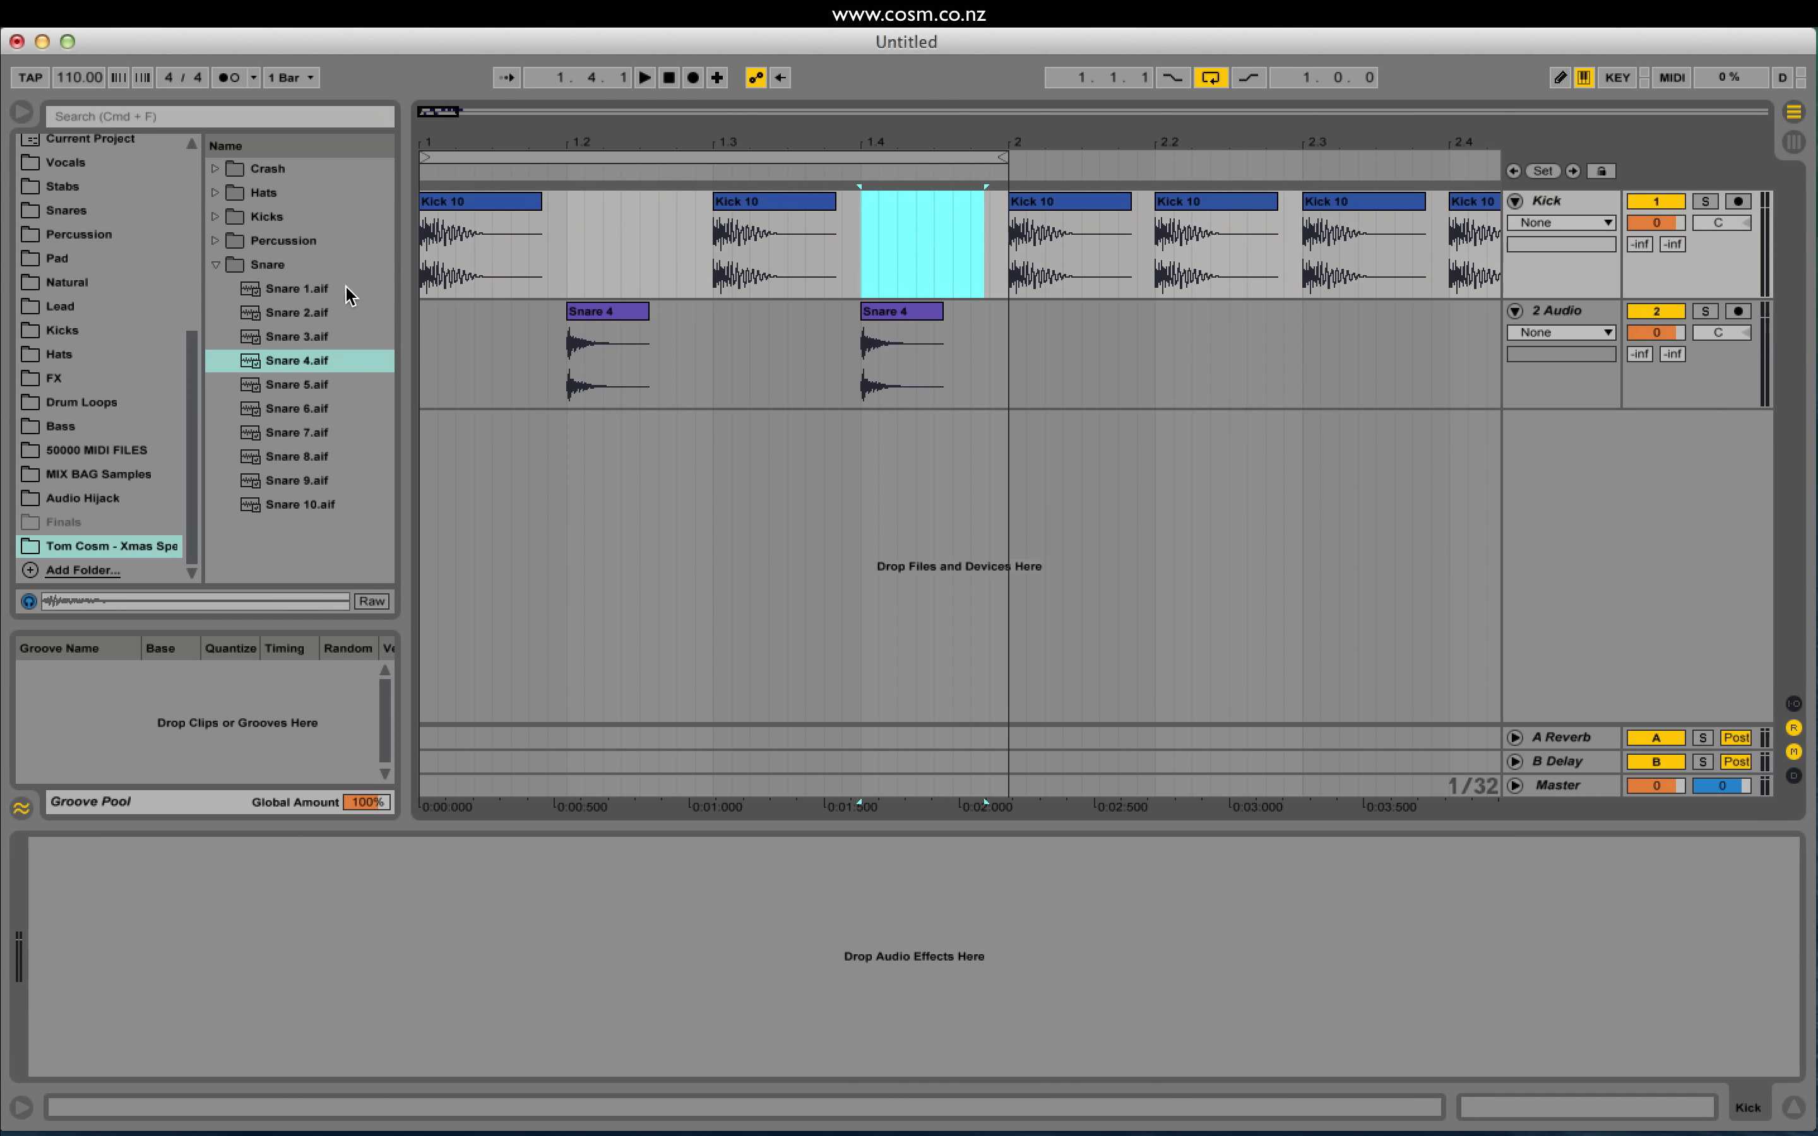
left_click(422, 271)
key("space")
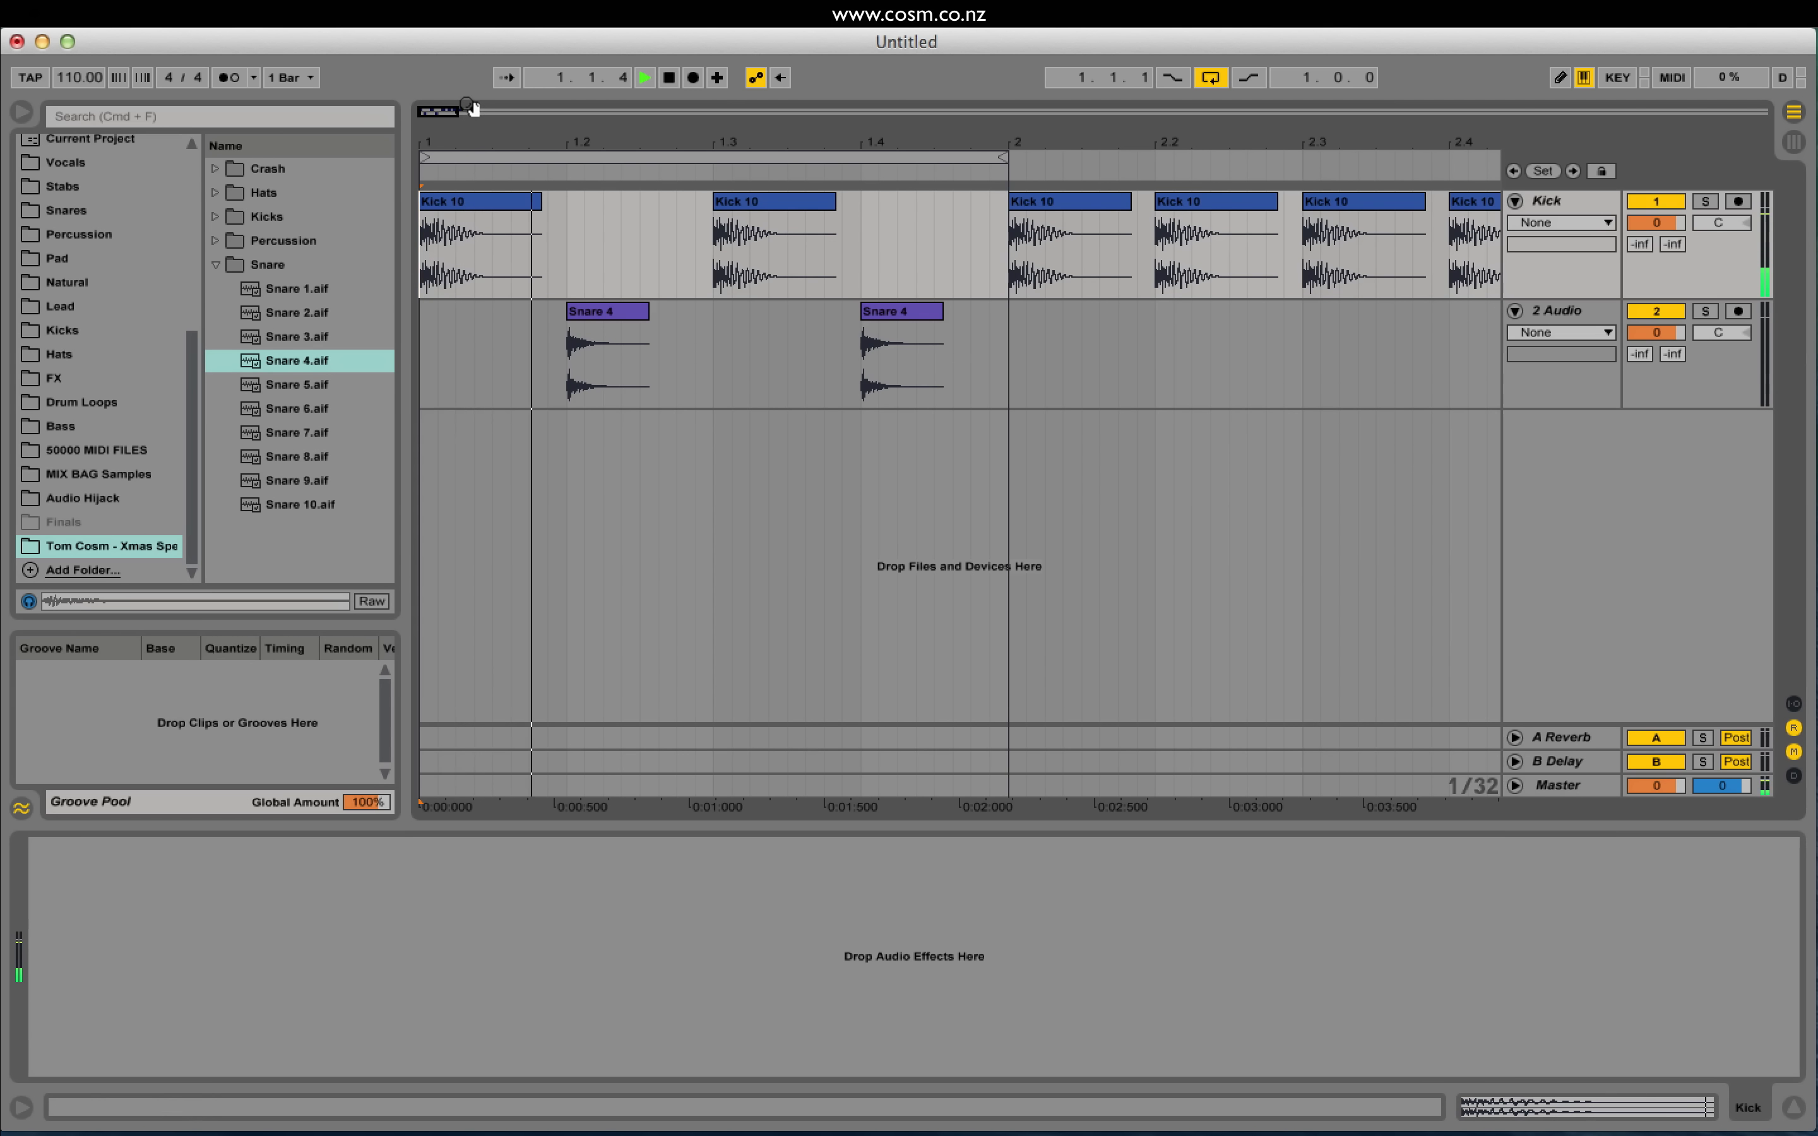
Step: Zoom in closely on bar 1 and inspect the Kick 10 clips
key("plus")
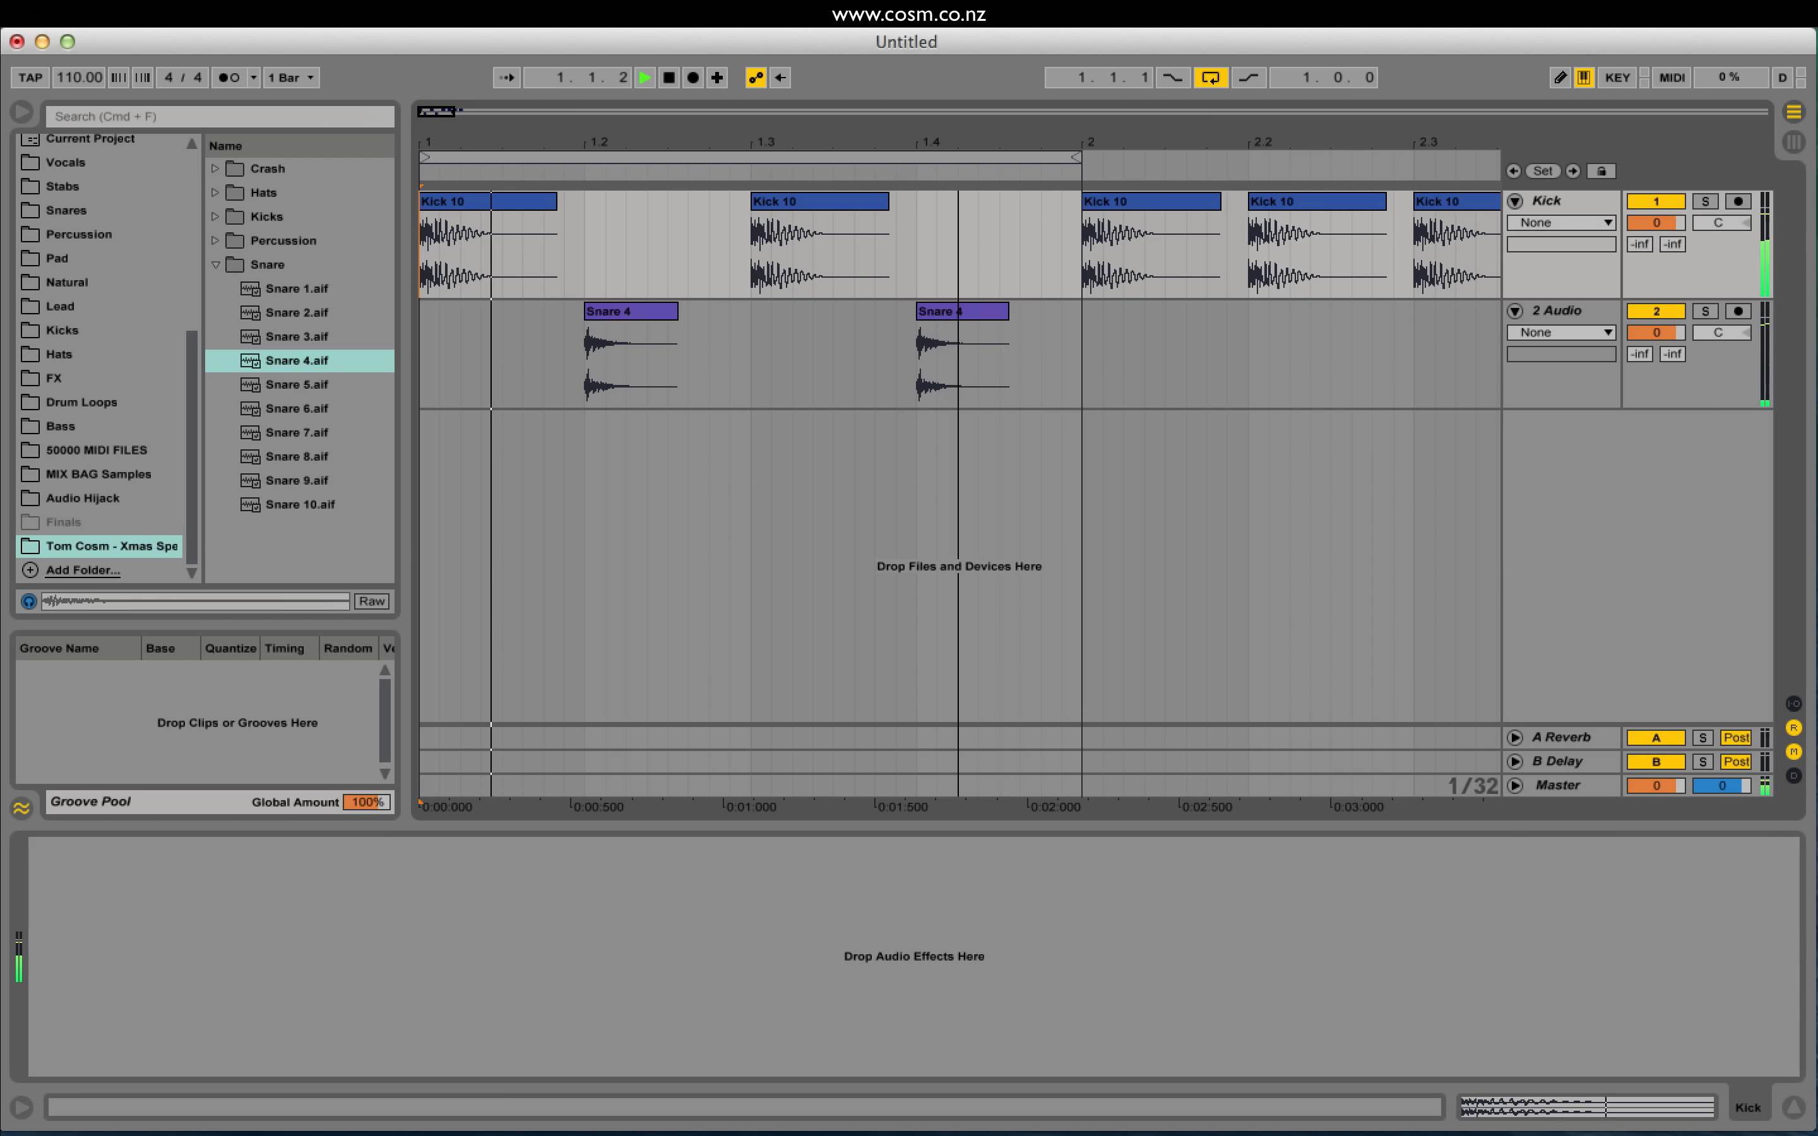
key("space")
key("plus")
left_click_drag(957, 142, 1054, 145)
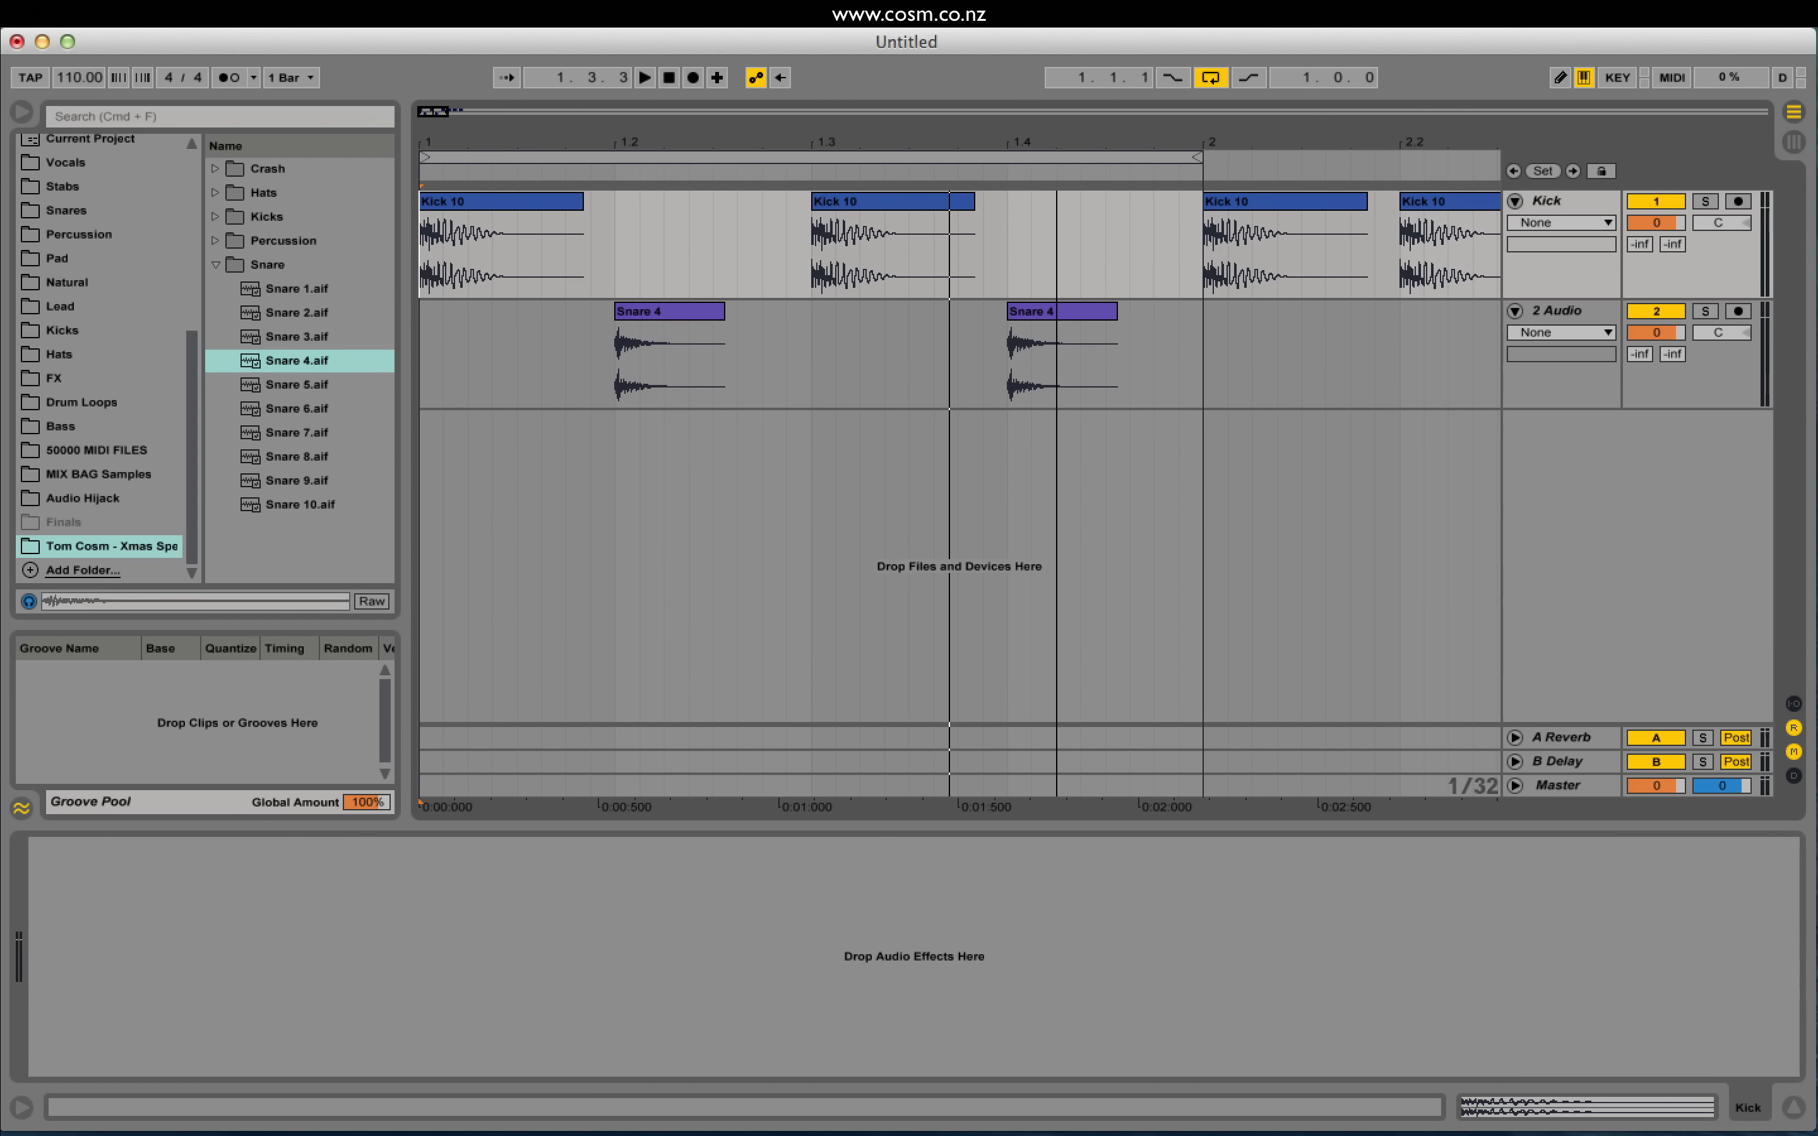
left_click(439, 248)
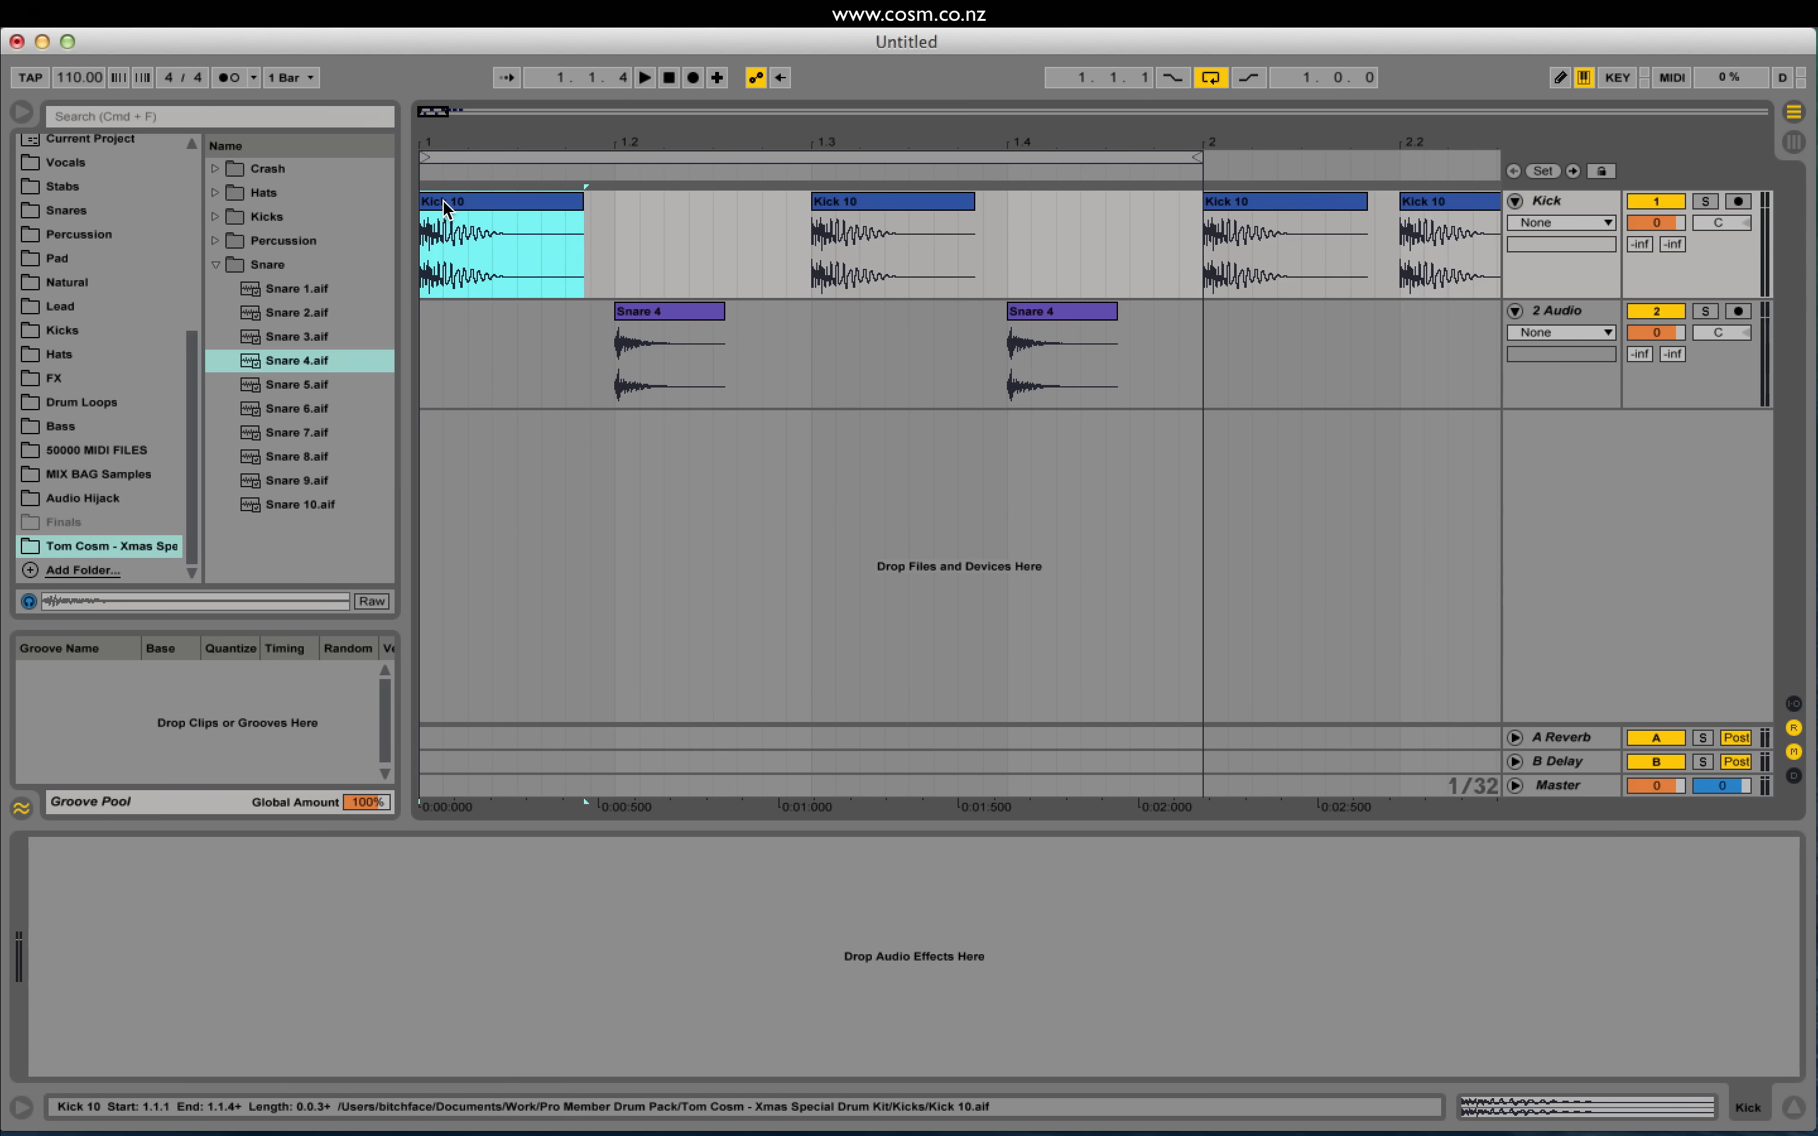
left_click(888, 203)
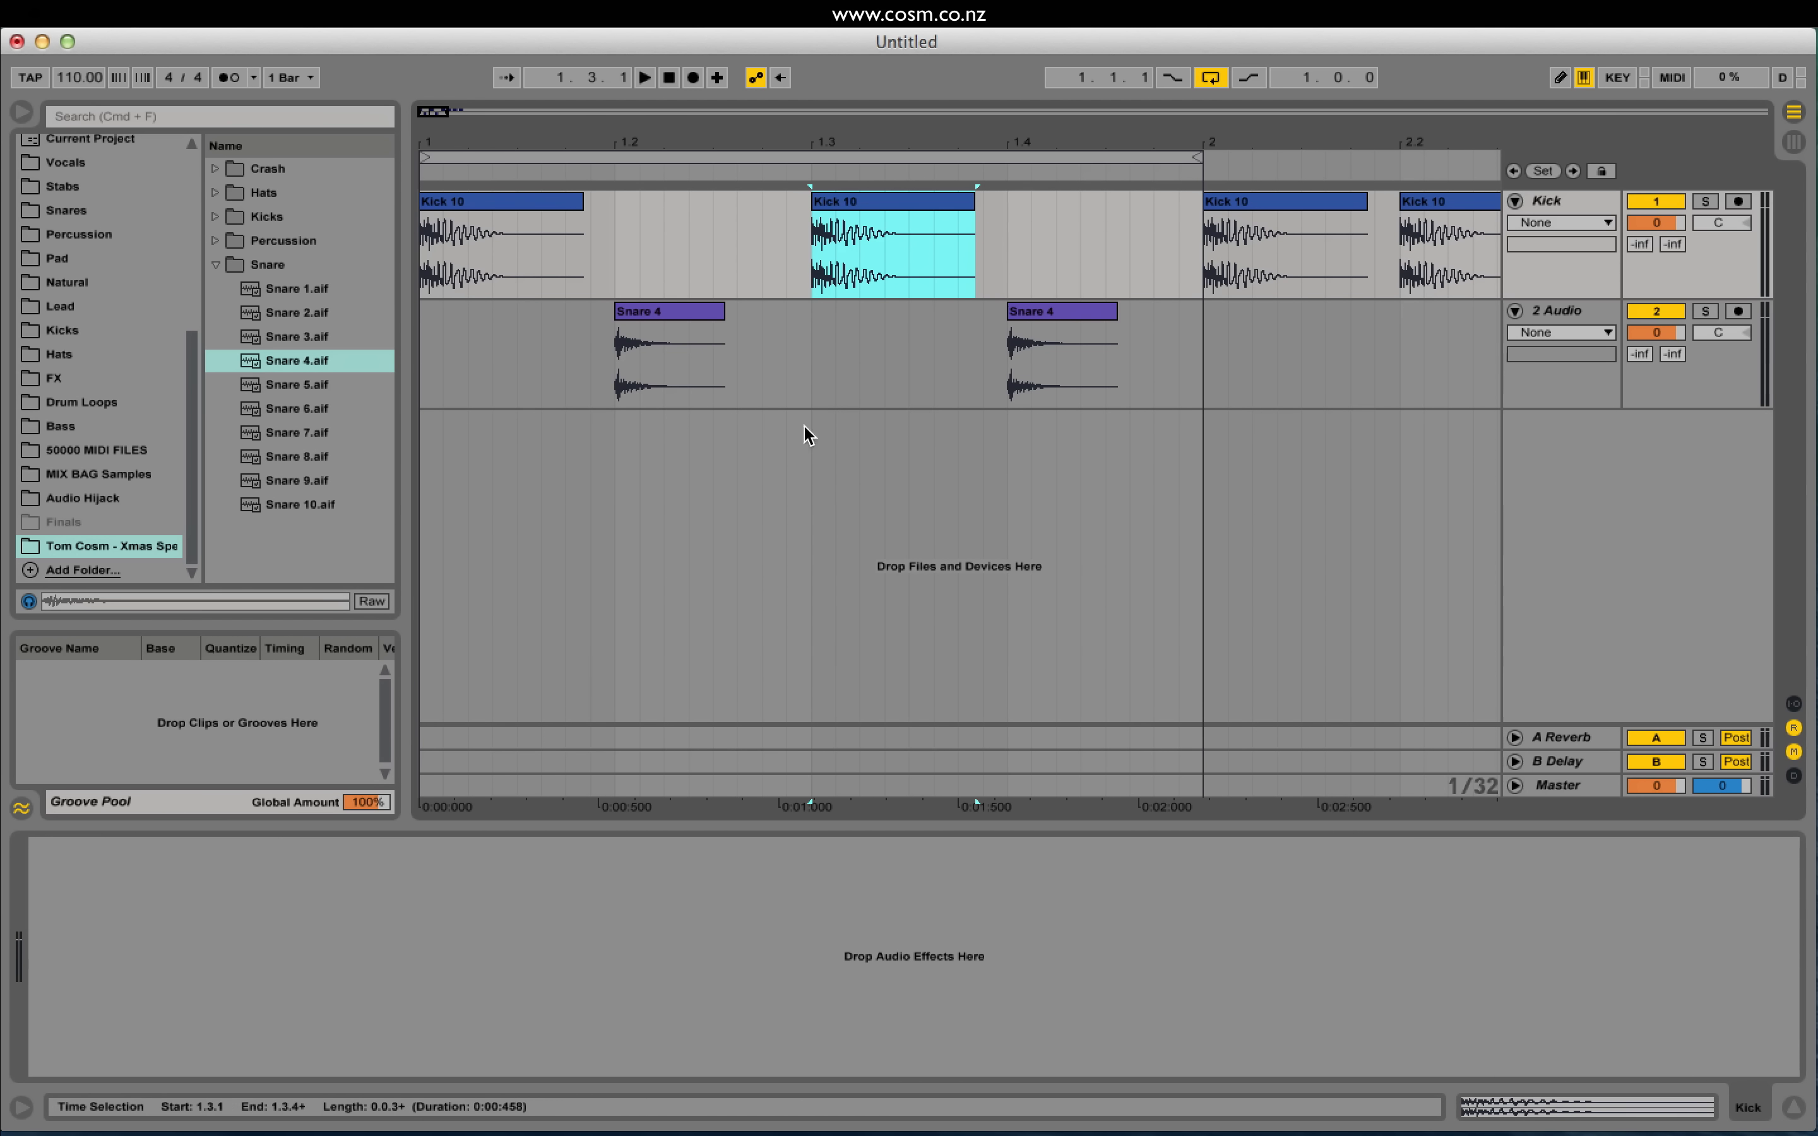
left_click(492, 214)
Step: Try duplicating the first two sixteenths of the kick, audition, then undo it
left_click(518, 246)
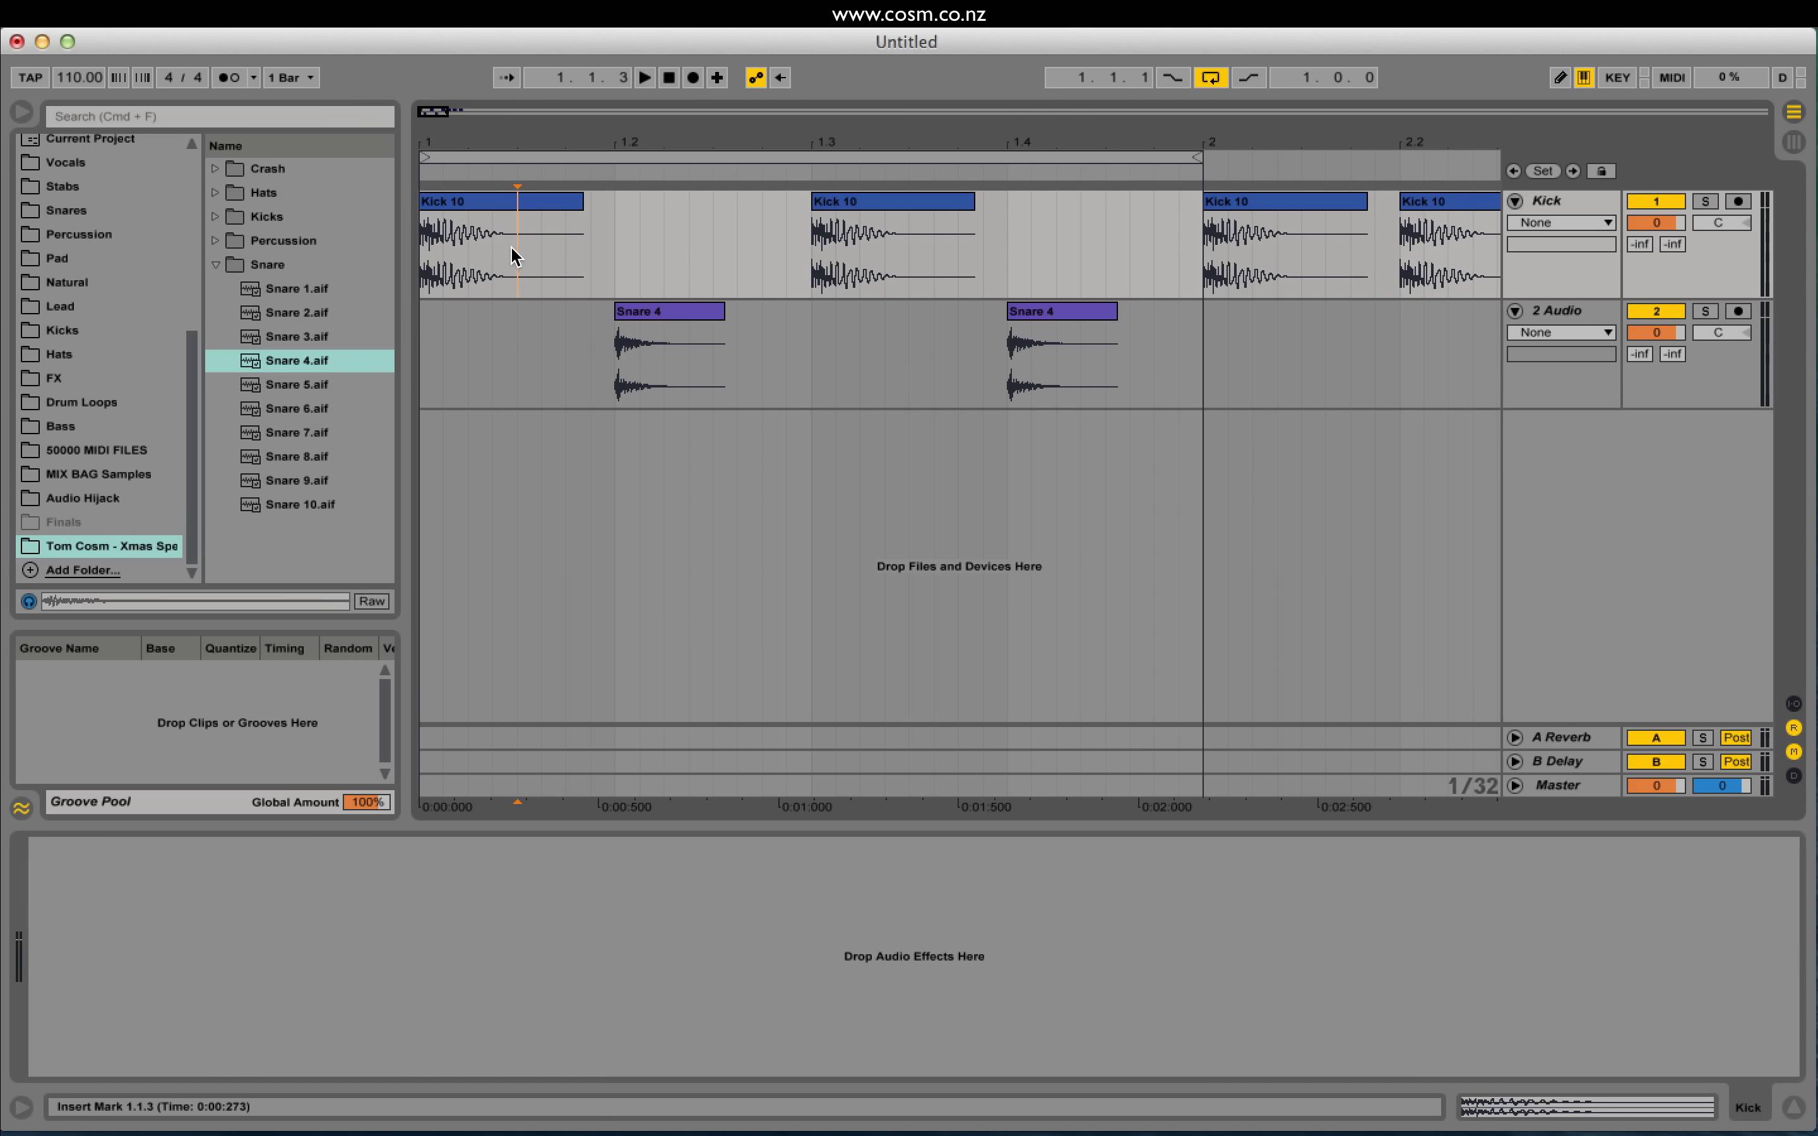
left_click_drag(514, 248, 406, 244)
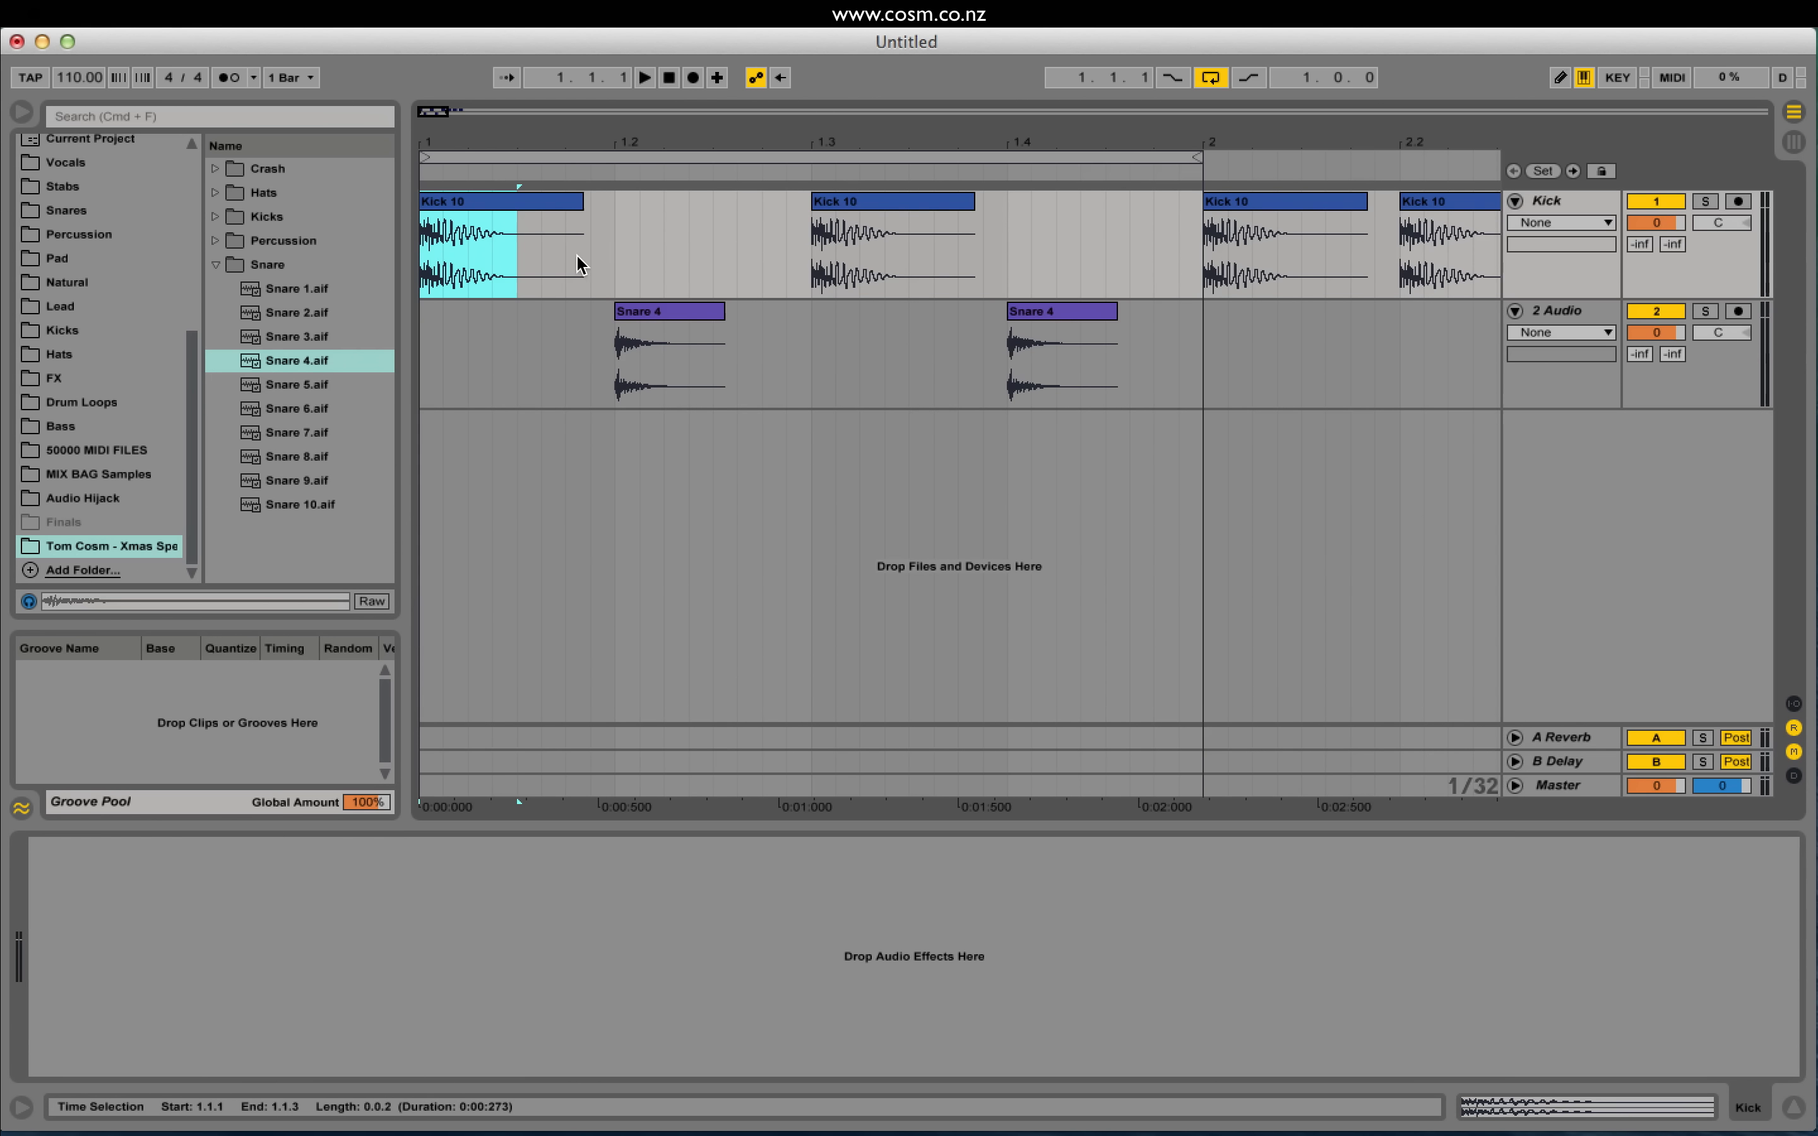
left_click(541, 257)
key("super+v")
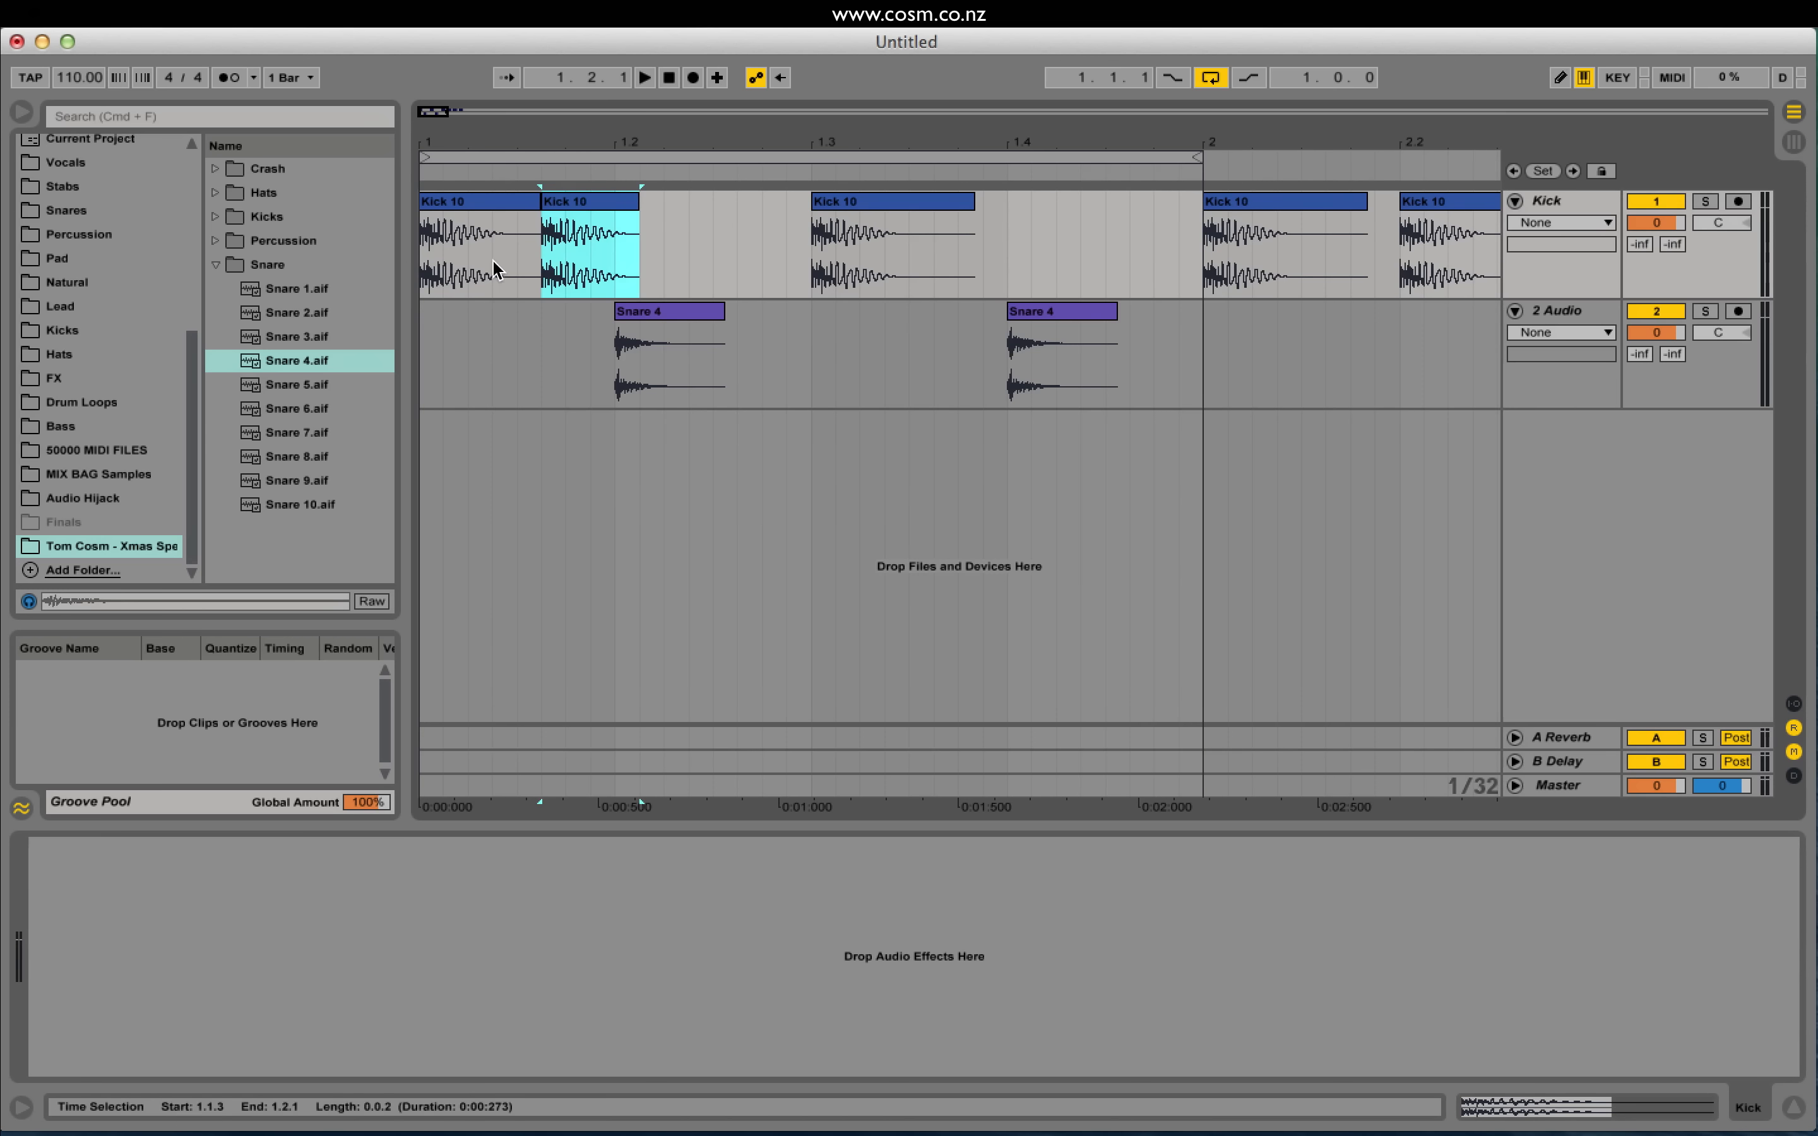
left_click(436, 264)
key("space")
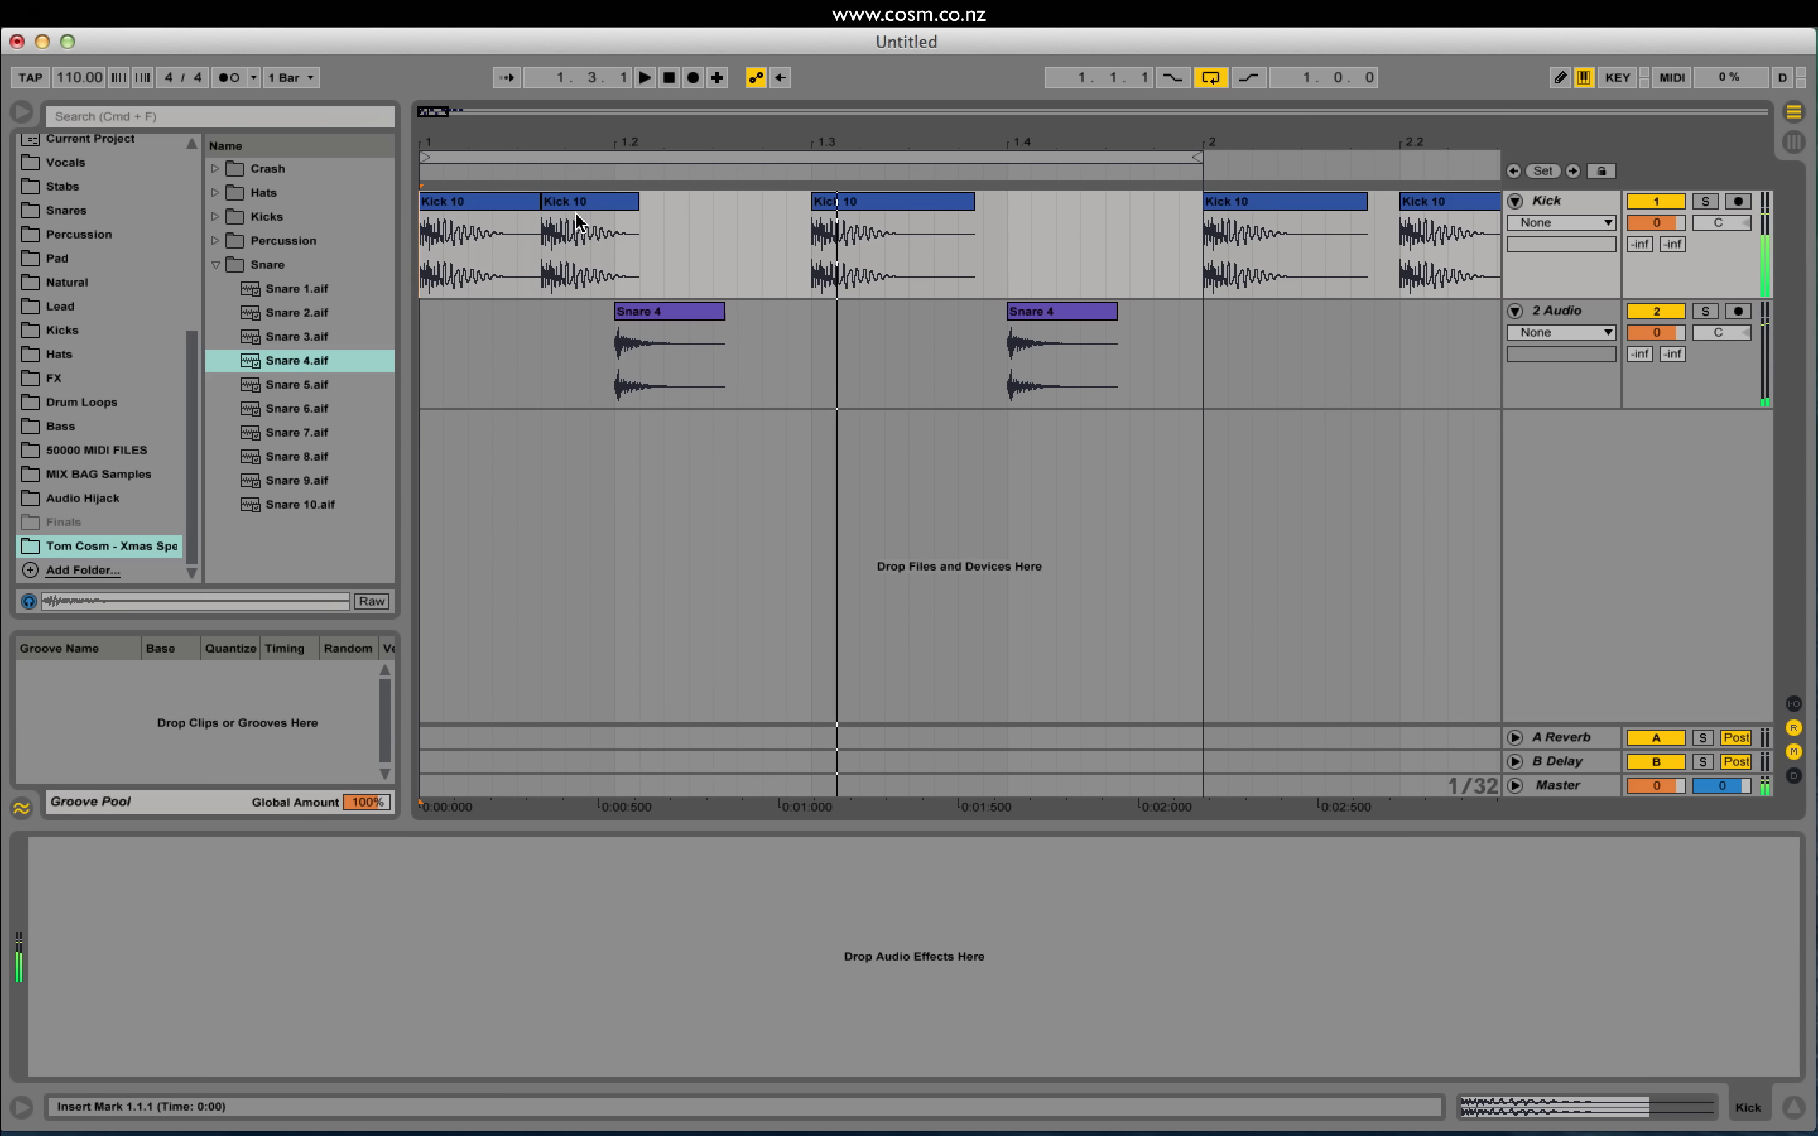
key("space")
key("super+z")
Step: Shift the second kick to 1.1.4 and the beat-3 kick to 1.2.4
left_click_drag(501, 242, 575, 225)
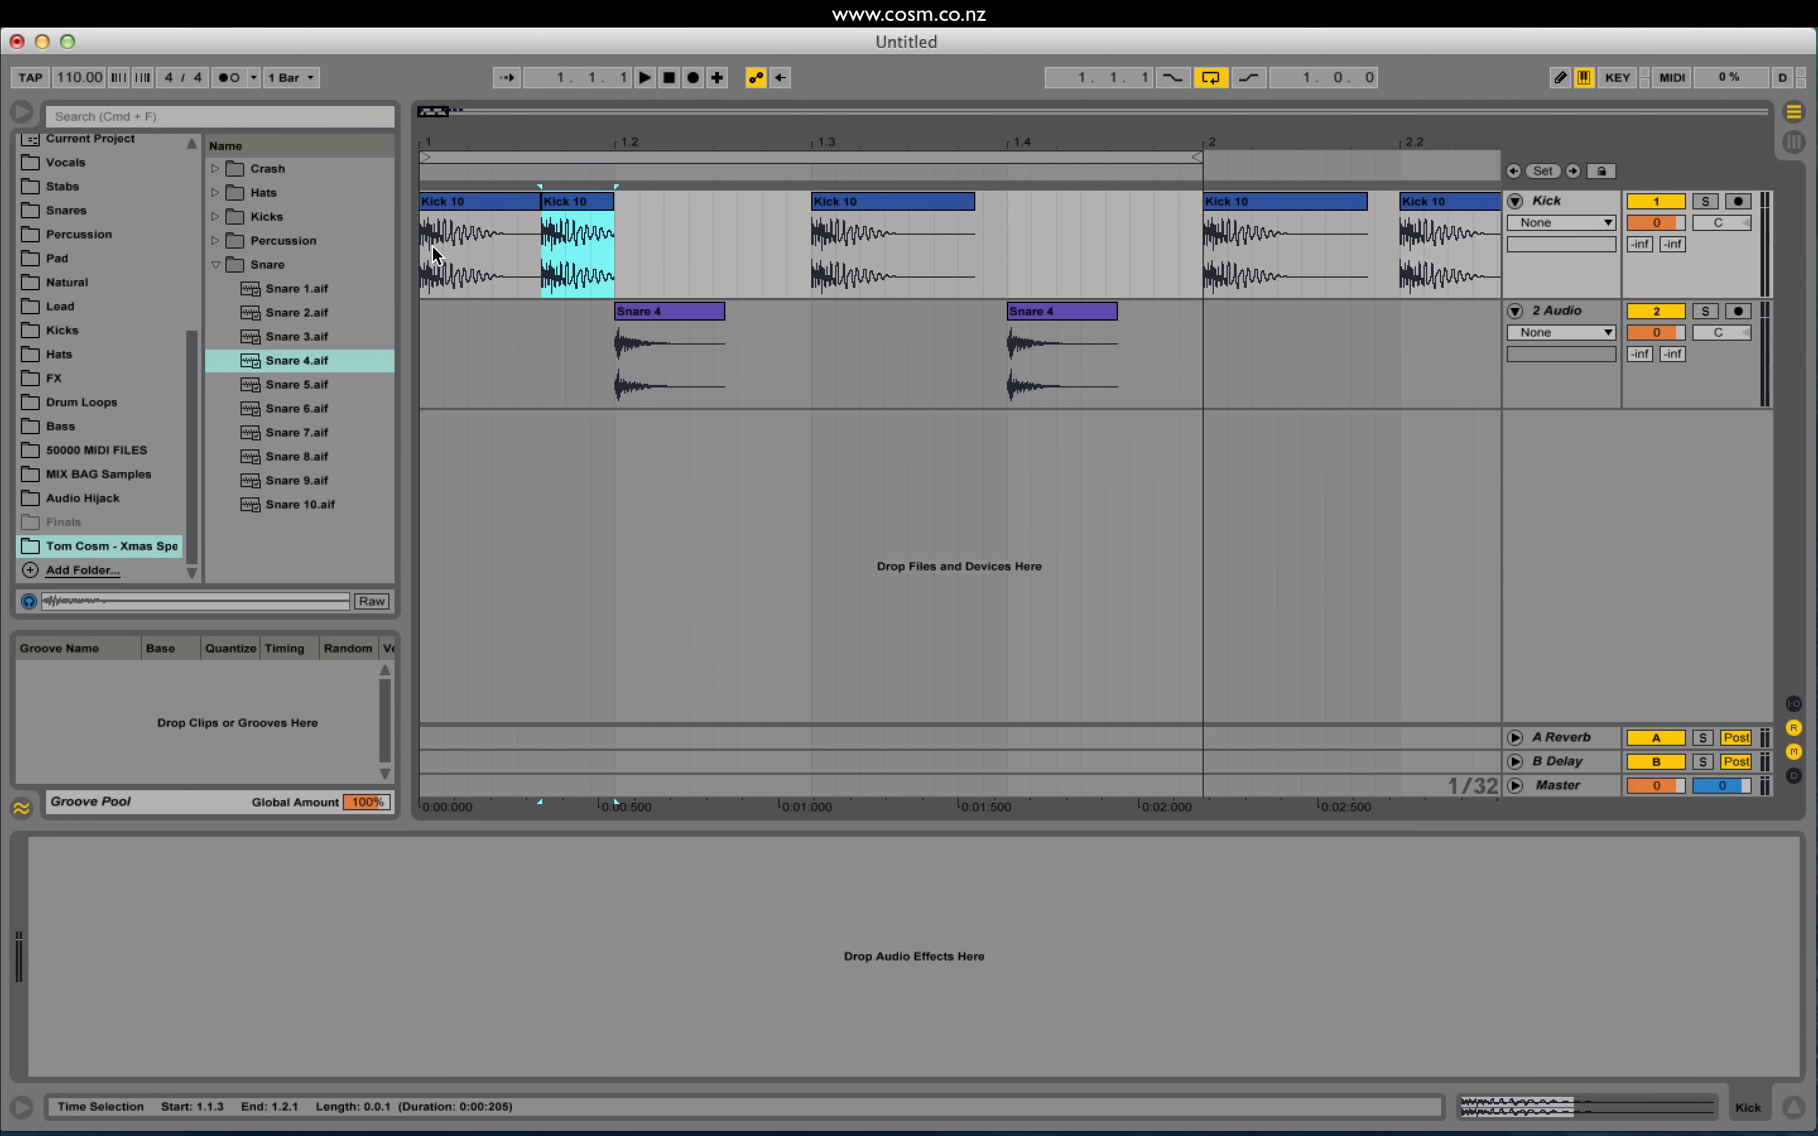
left_click(430, 257)
key("space")
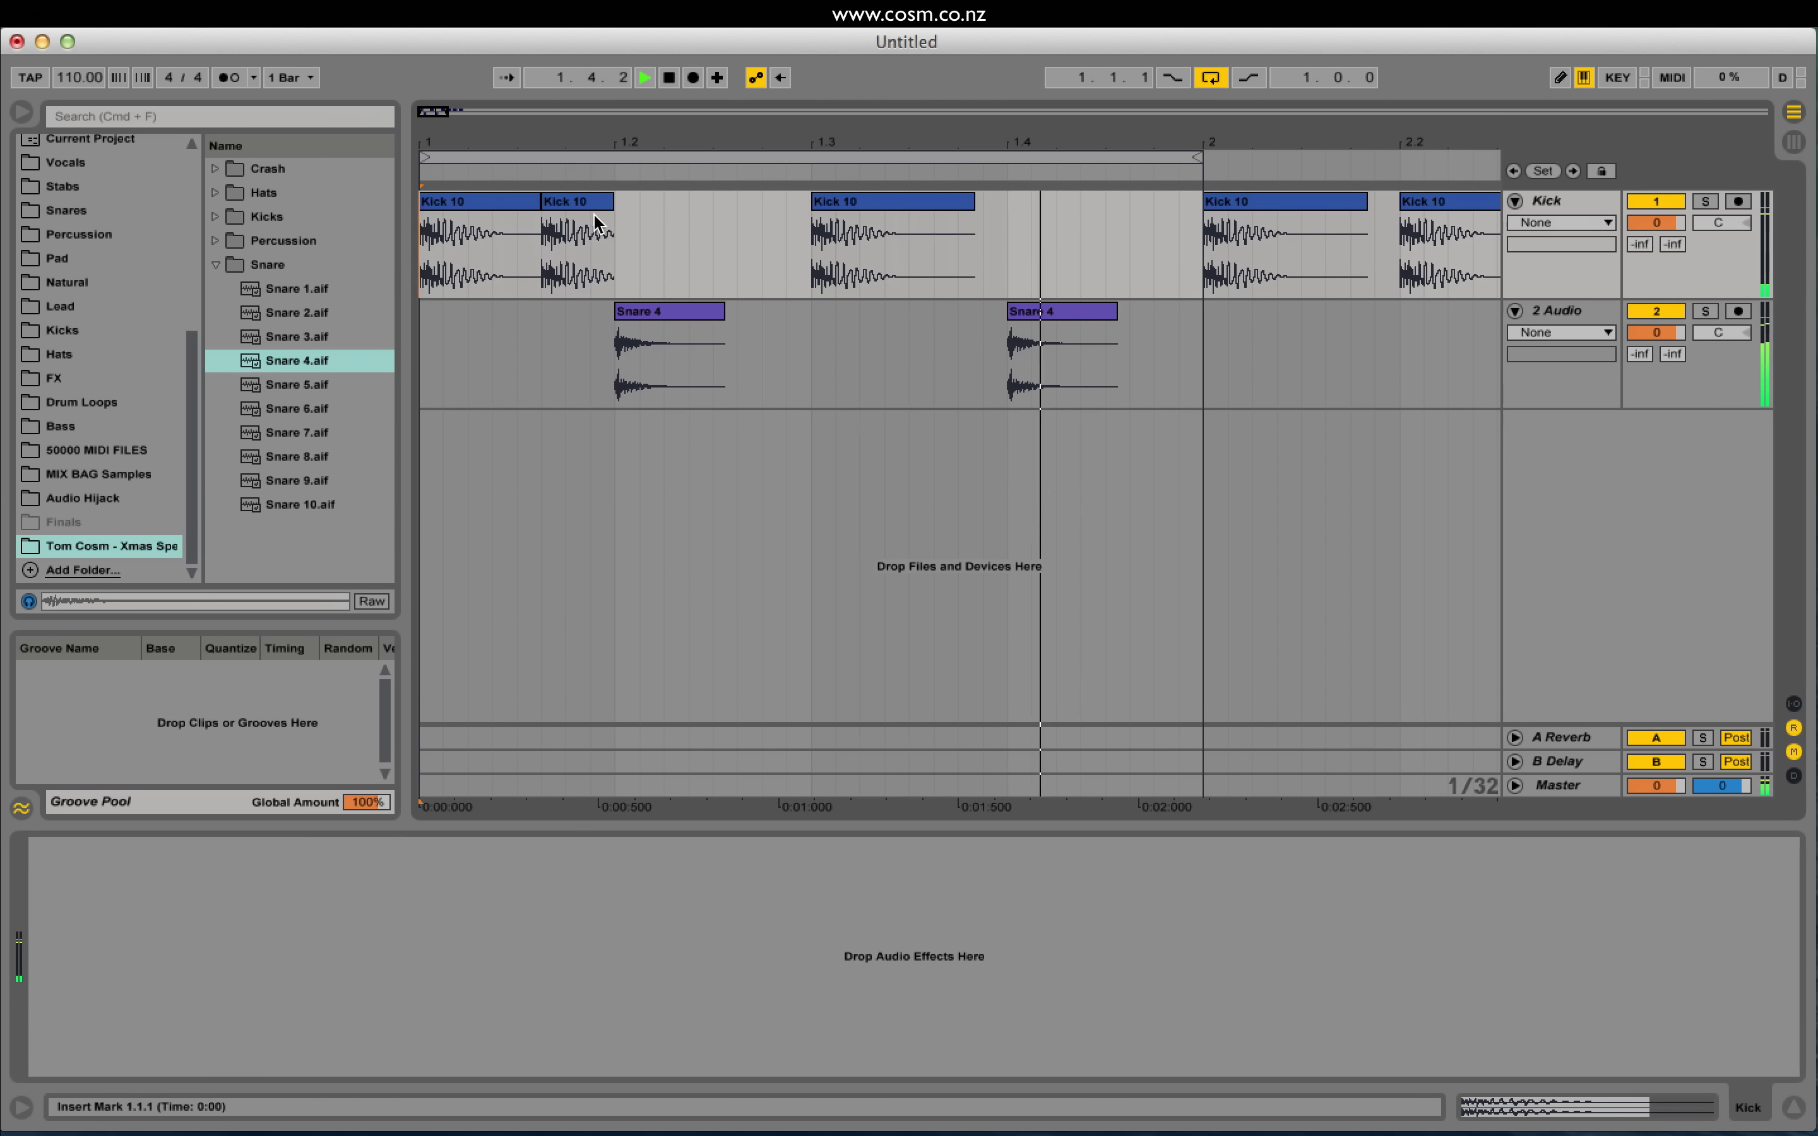
left_click_drag(595, 222, 620, 222)
left_click(455, 208)
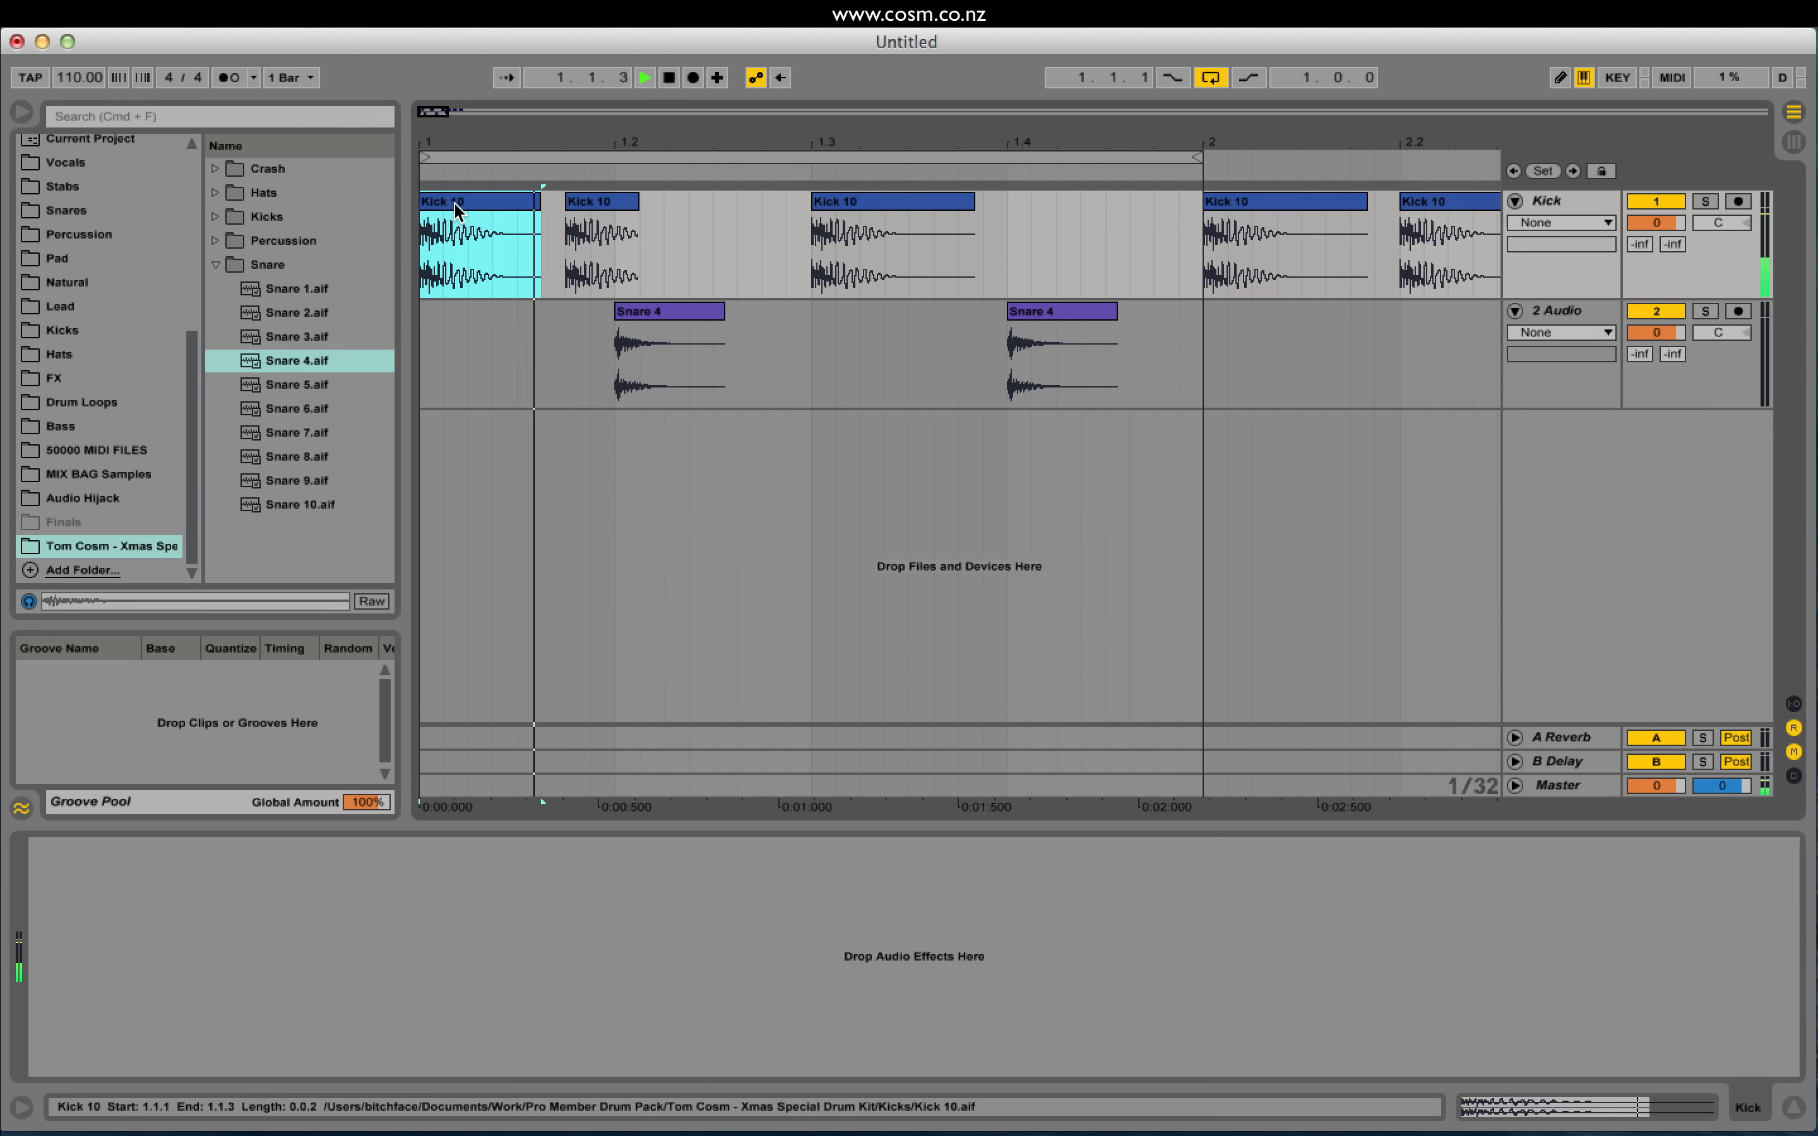
key("space")
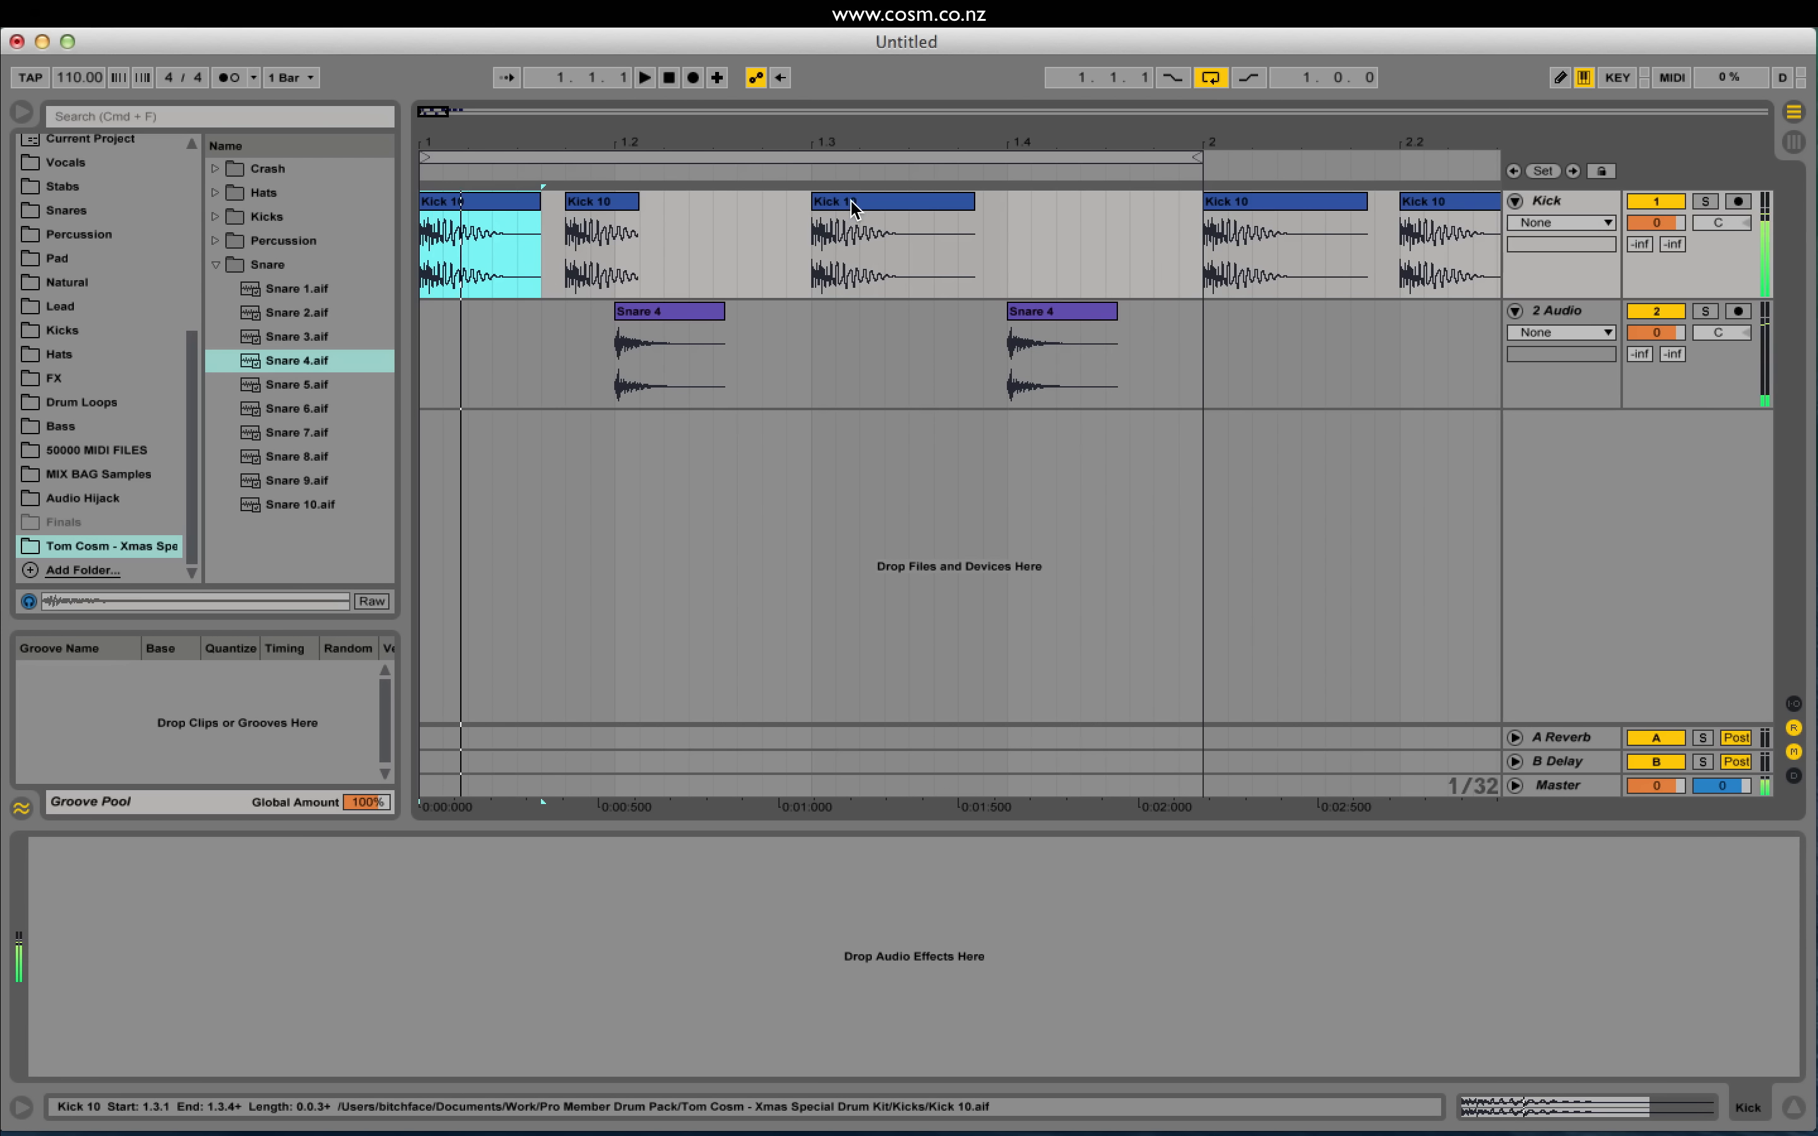
left_click_drag(853, 209, 804, 214)
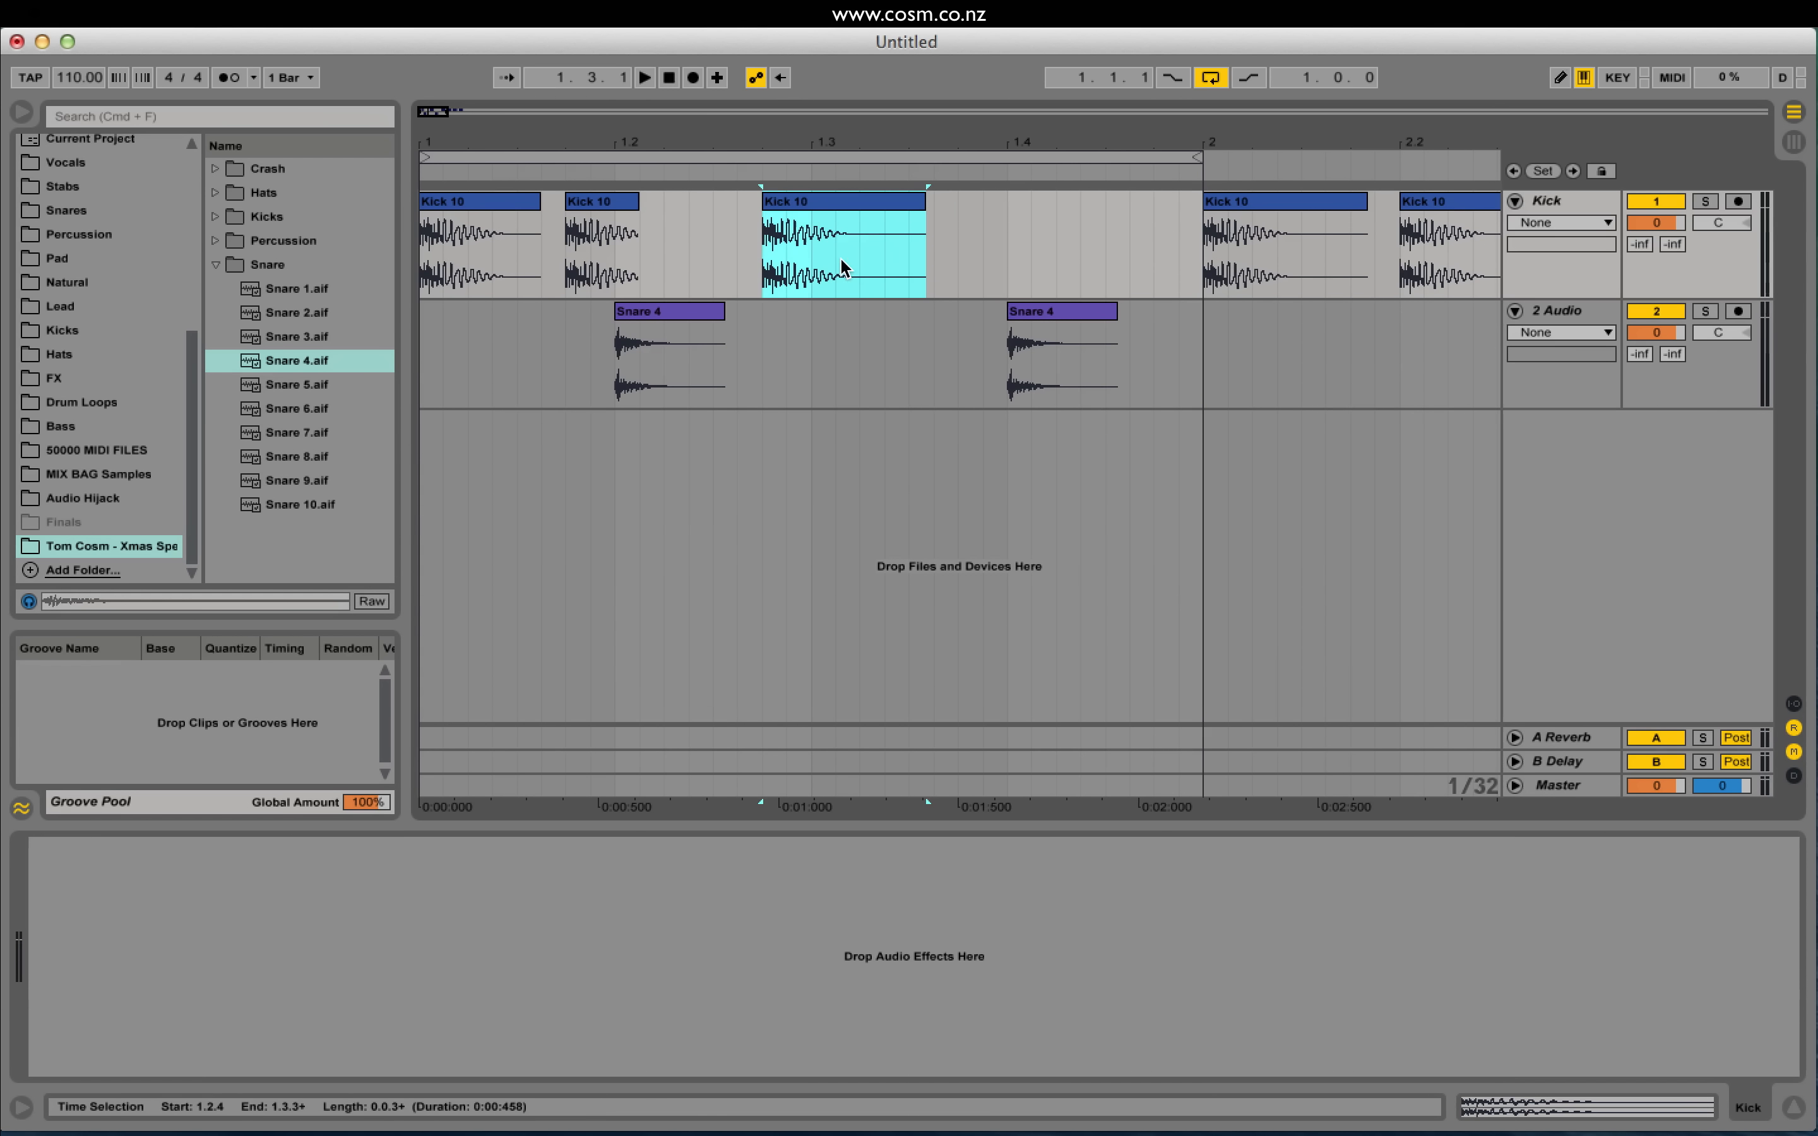
key("space")
Step: Paste a short kick slice at 1.3.2 and move it to 1.3.3
left_click(459, 214)
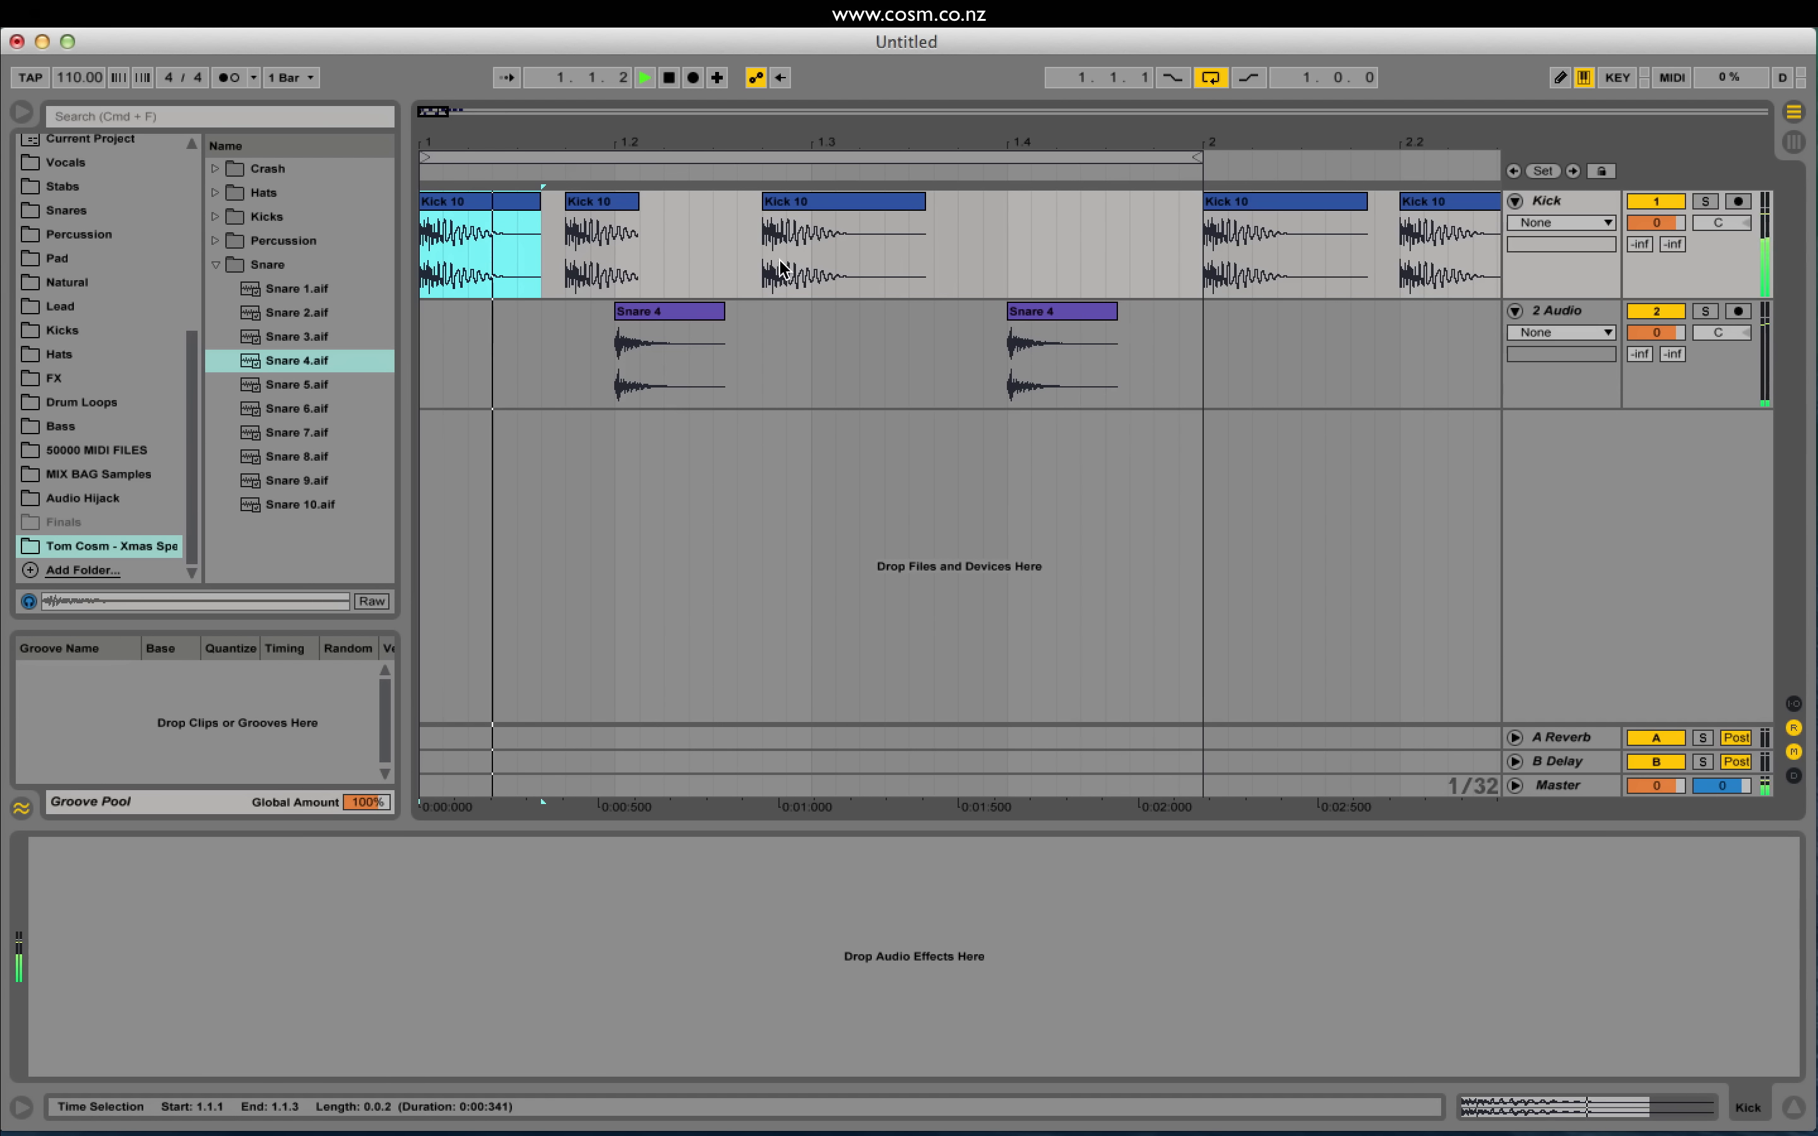
left_click(838, 257)
key("space")
key("super+v")
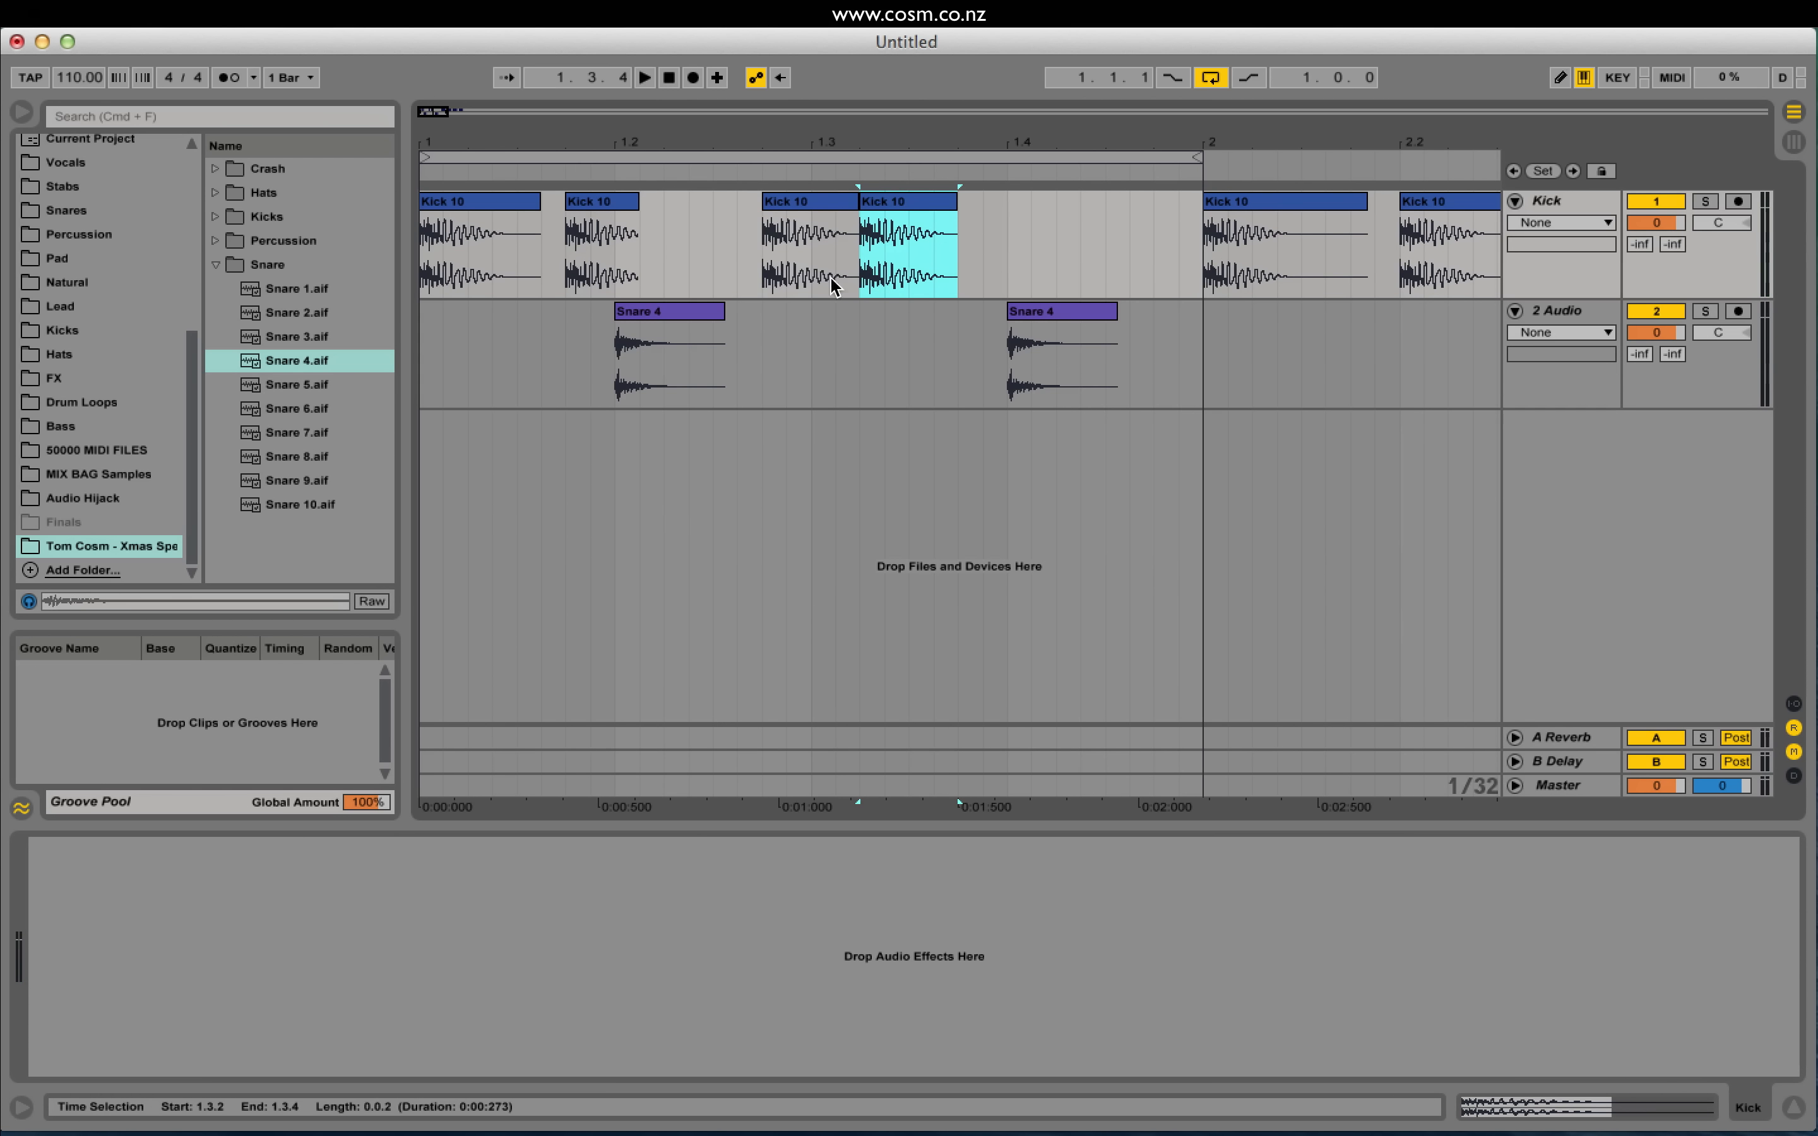
key("space")
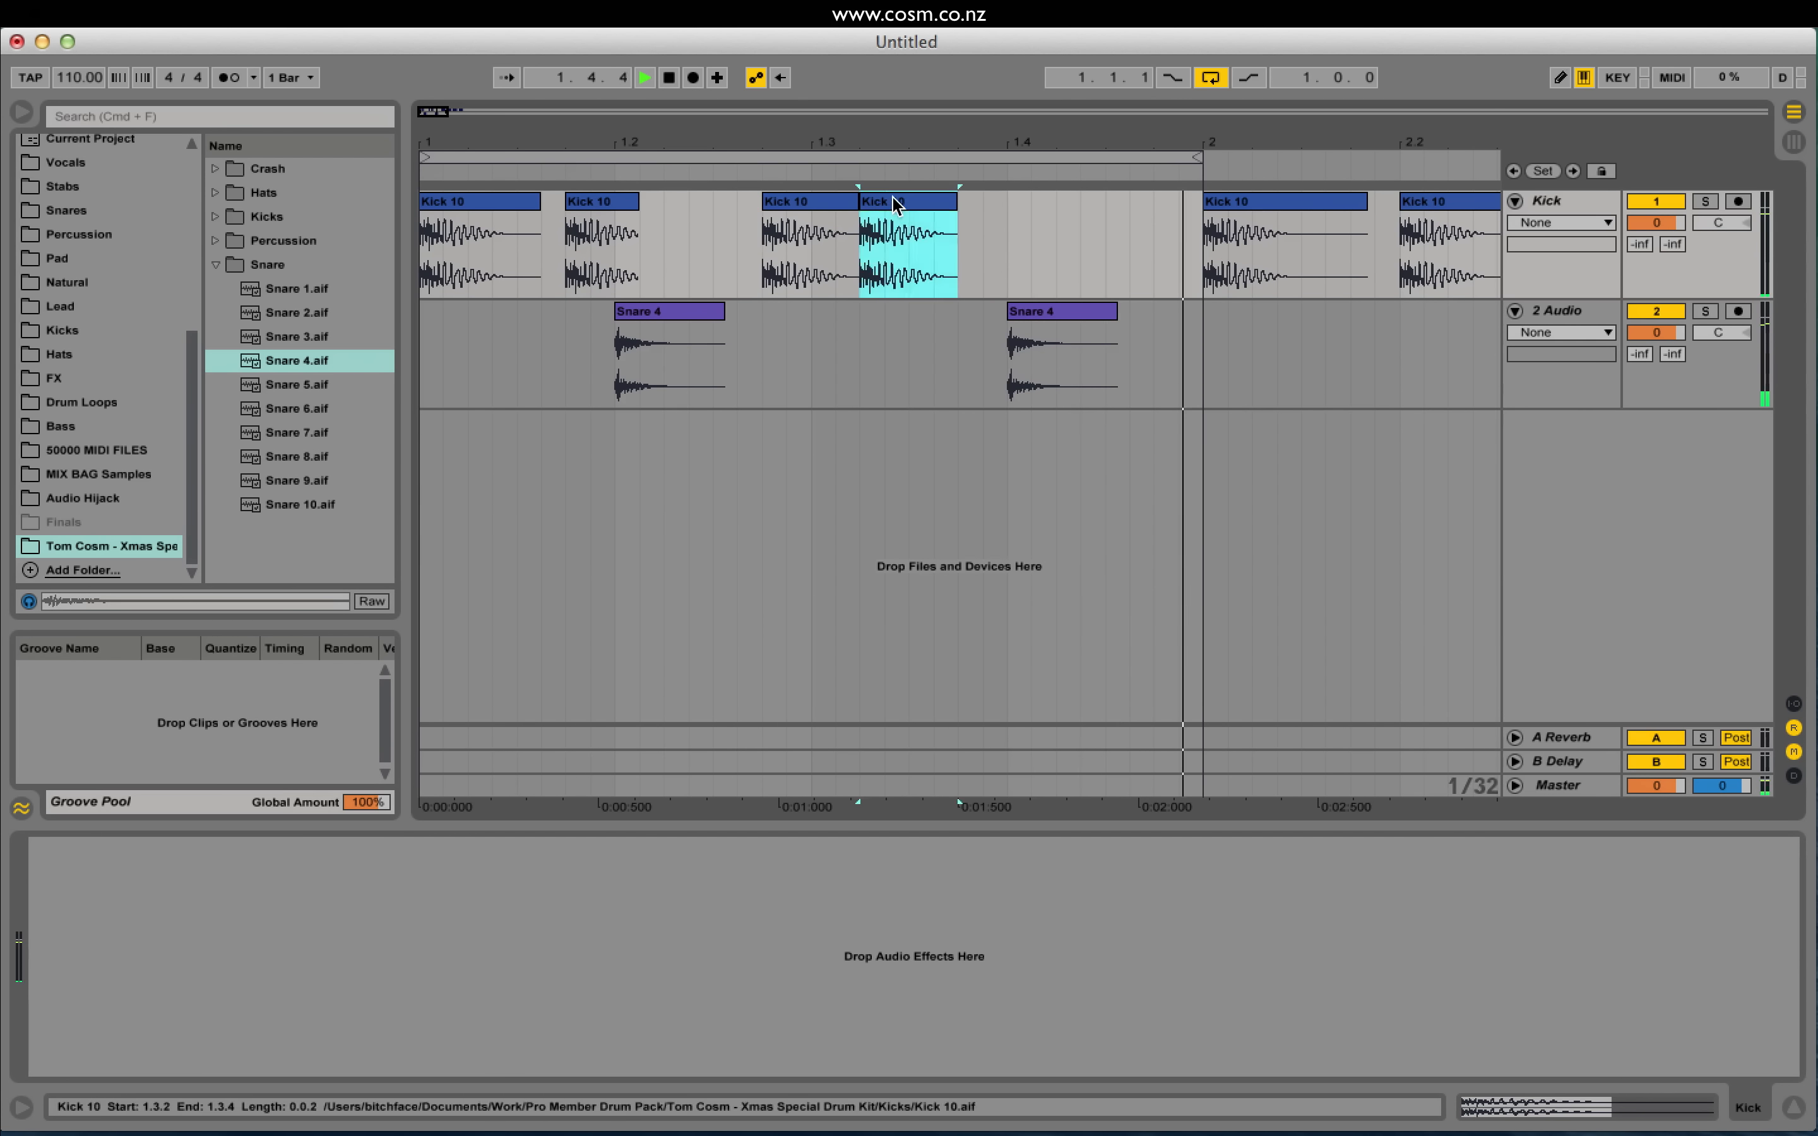
left_click_drag(893, 203, 952, 208)
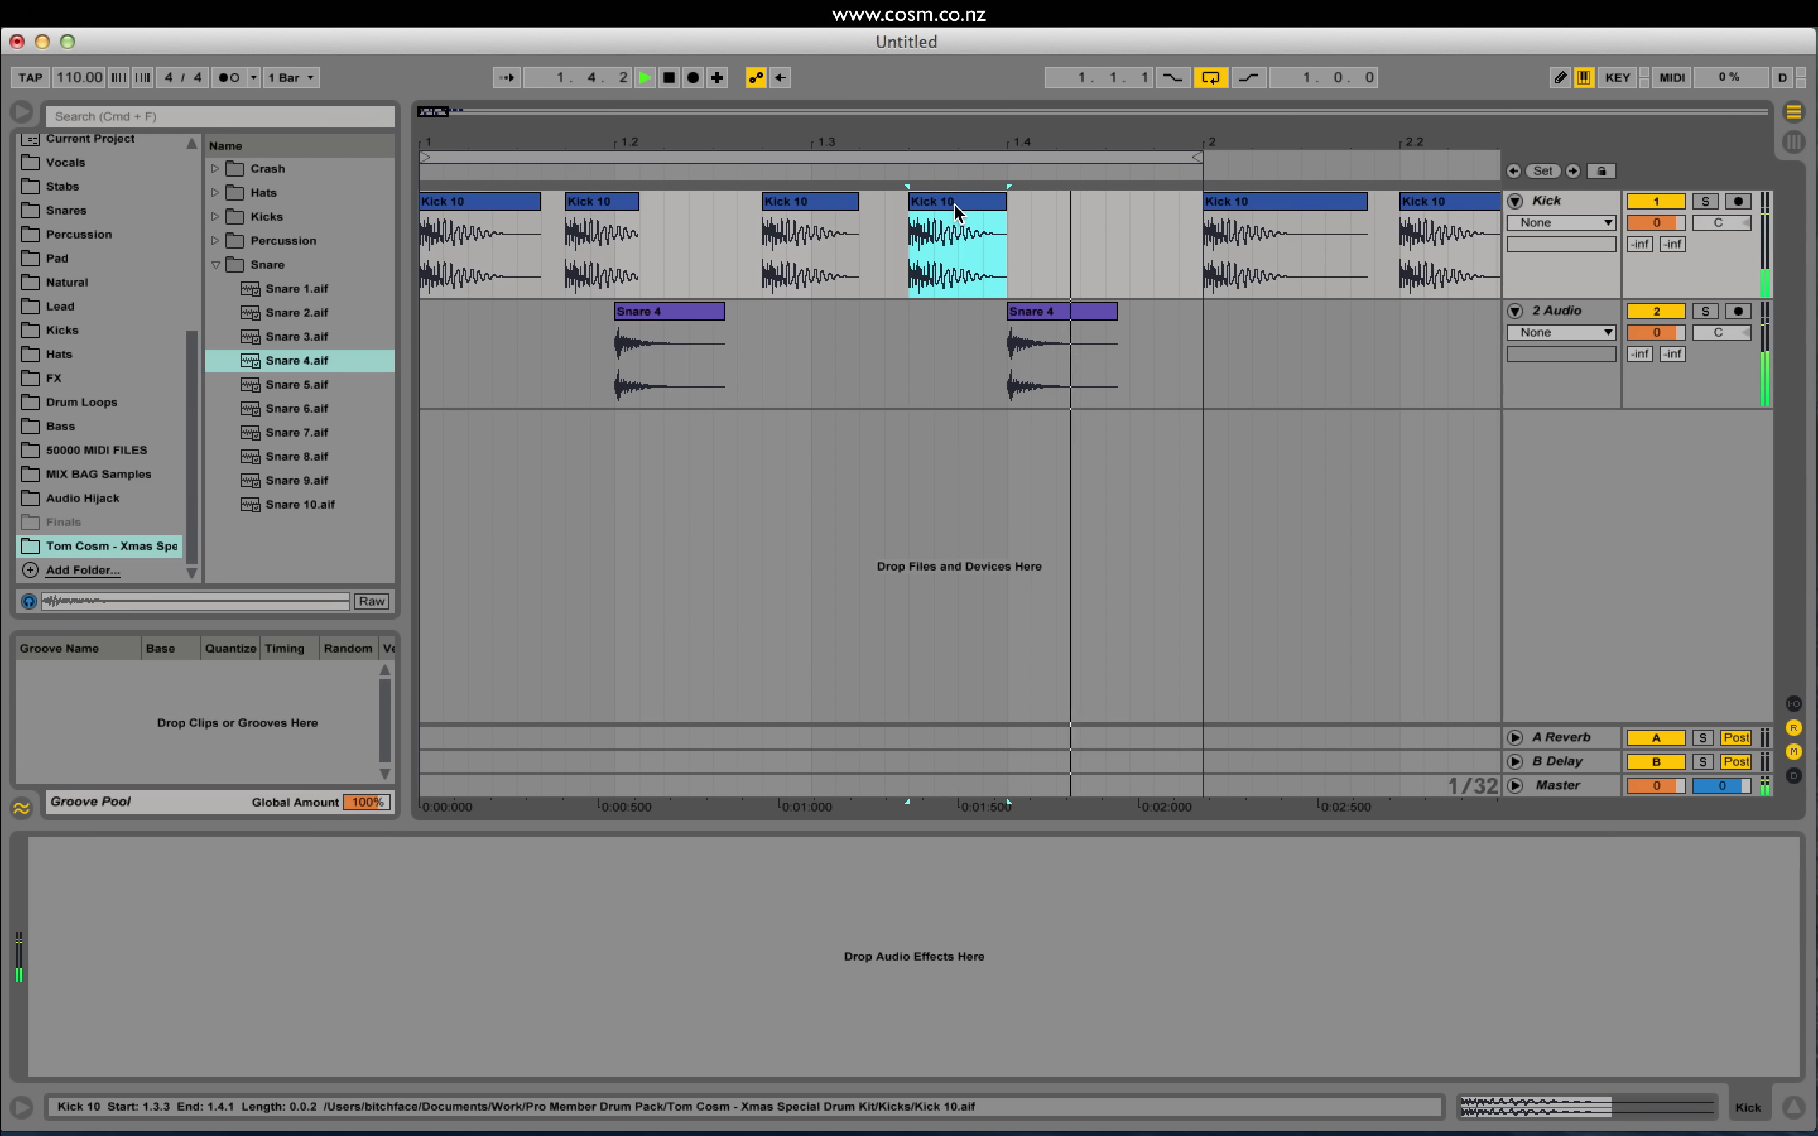
key("space")
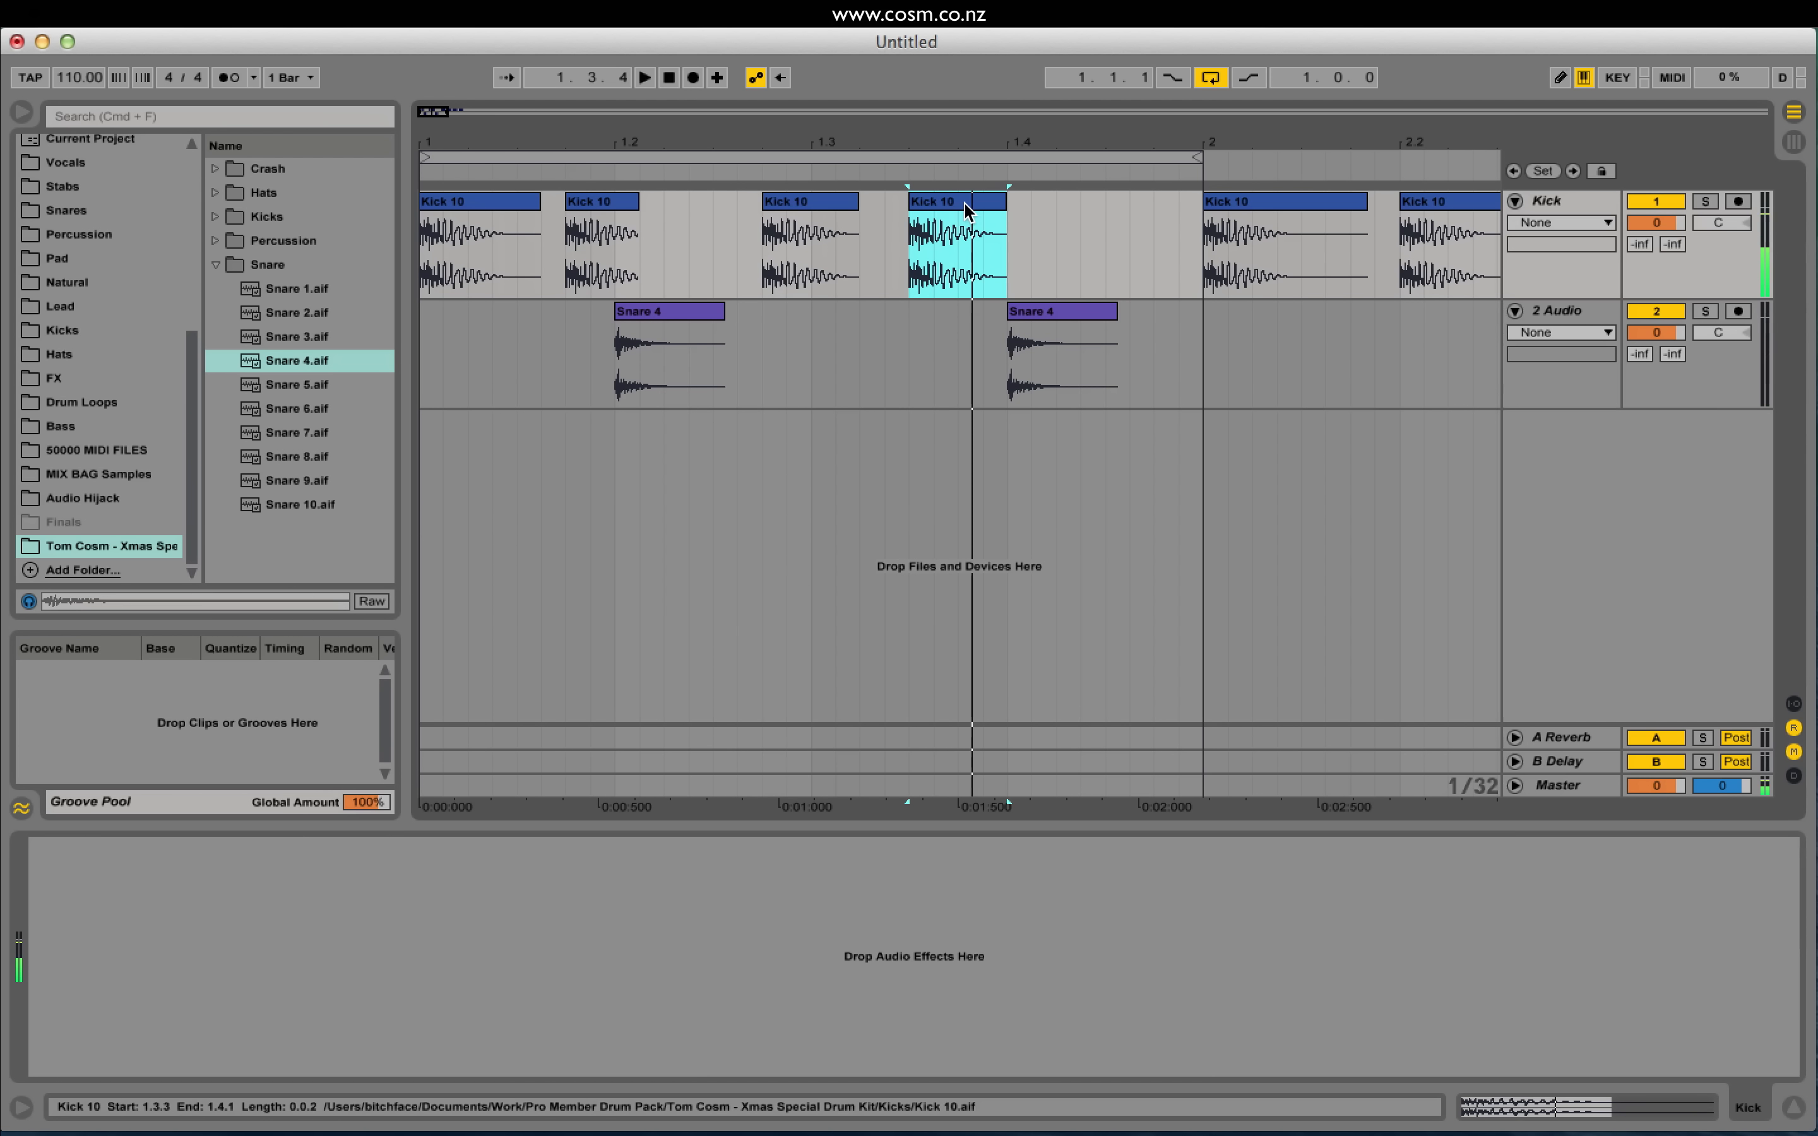
Step: Paste two short kick slices from 1.4.4 just before bar 2 and audition from 1.3.4
left_click(932, 248)
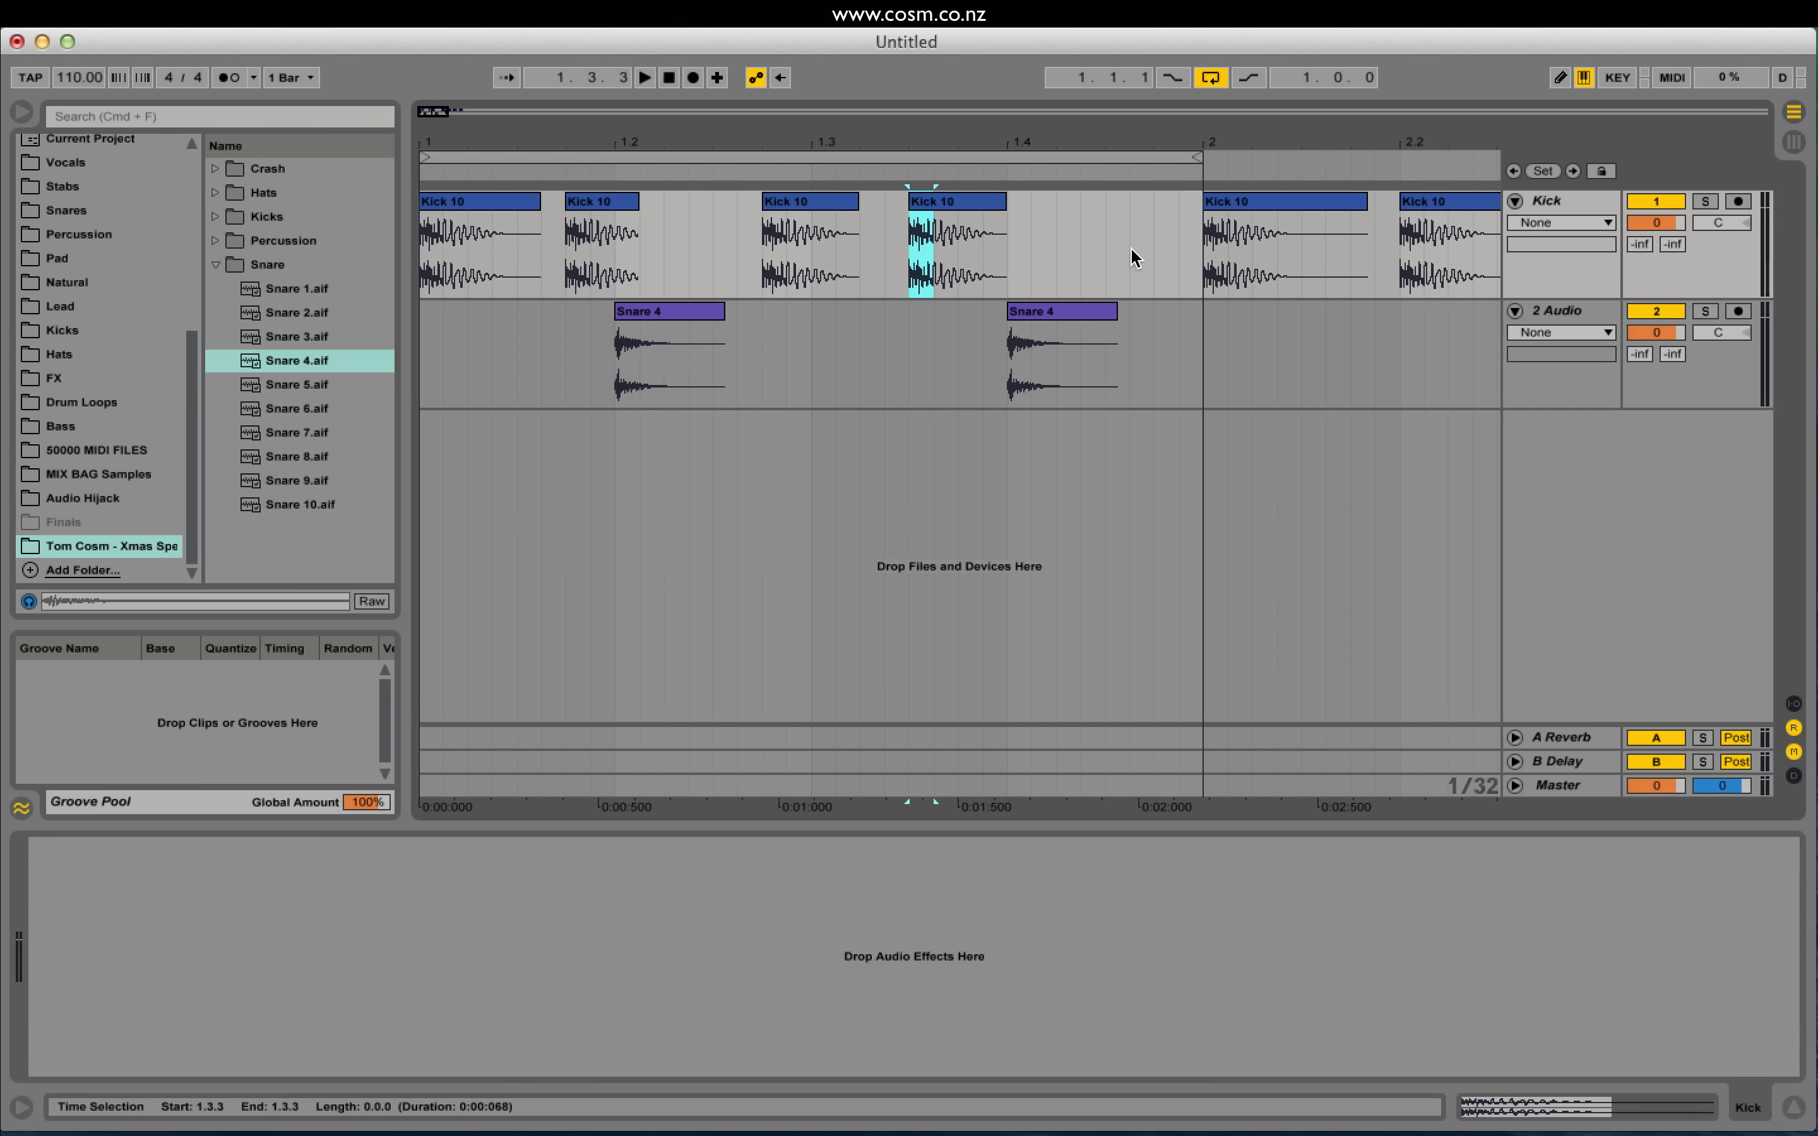
left_click(1151, 245)
key("super+v")
left_click(1178, 240)
key("super+v")
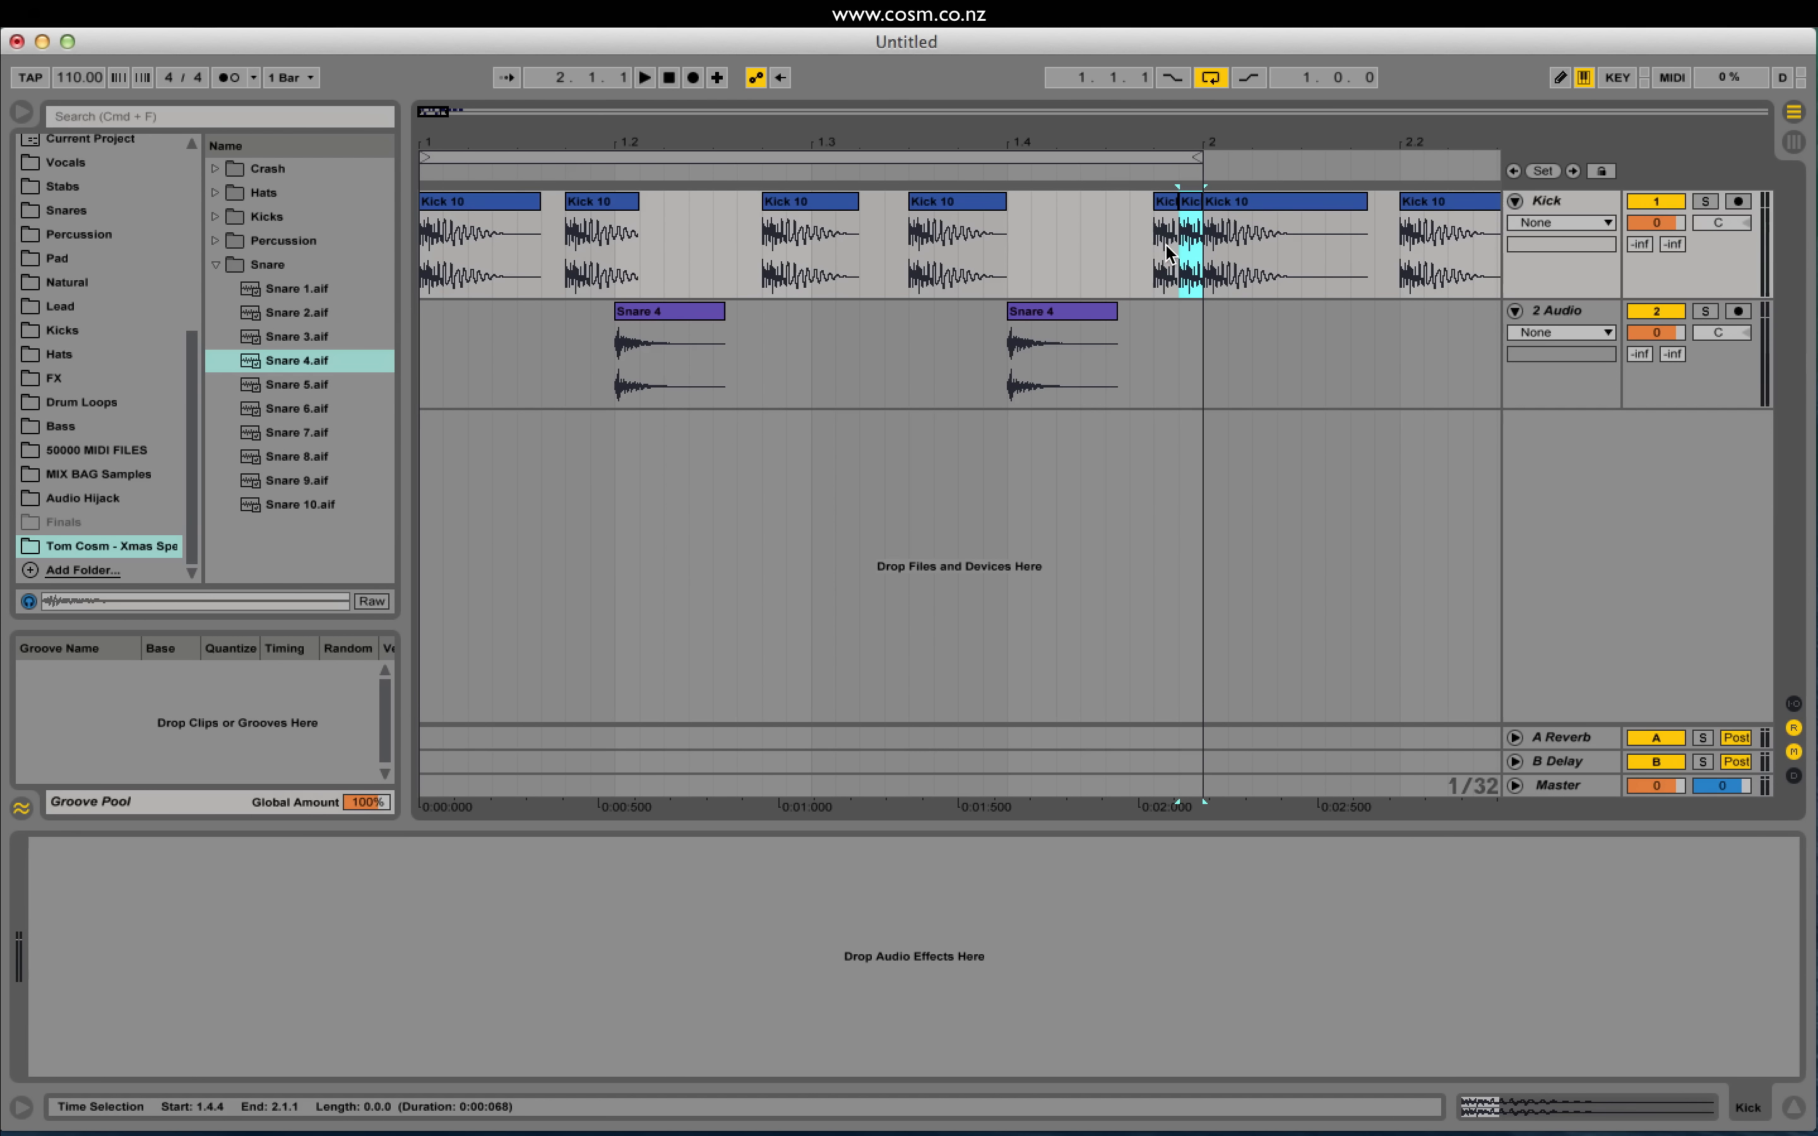
left_click(990, 260)
key("space")
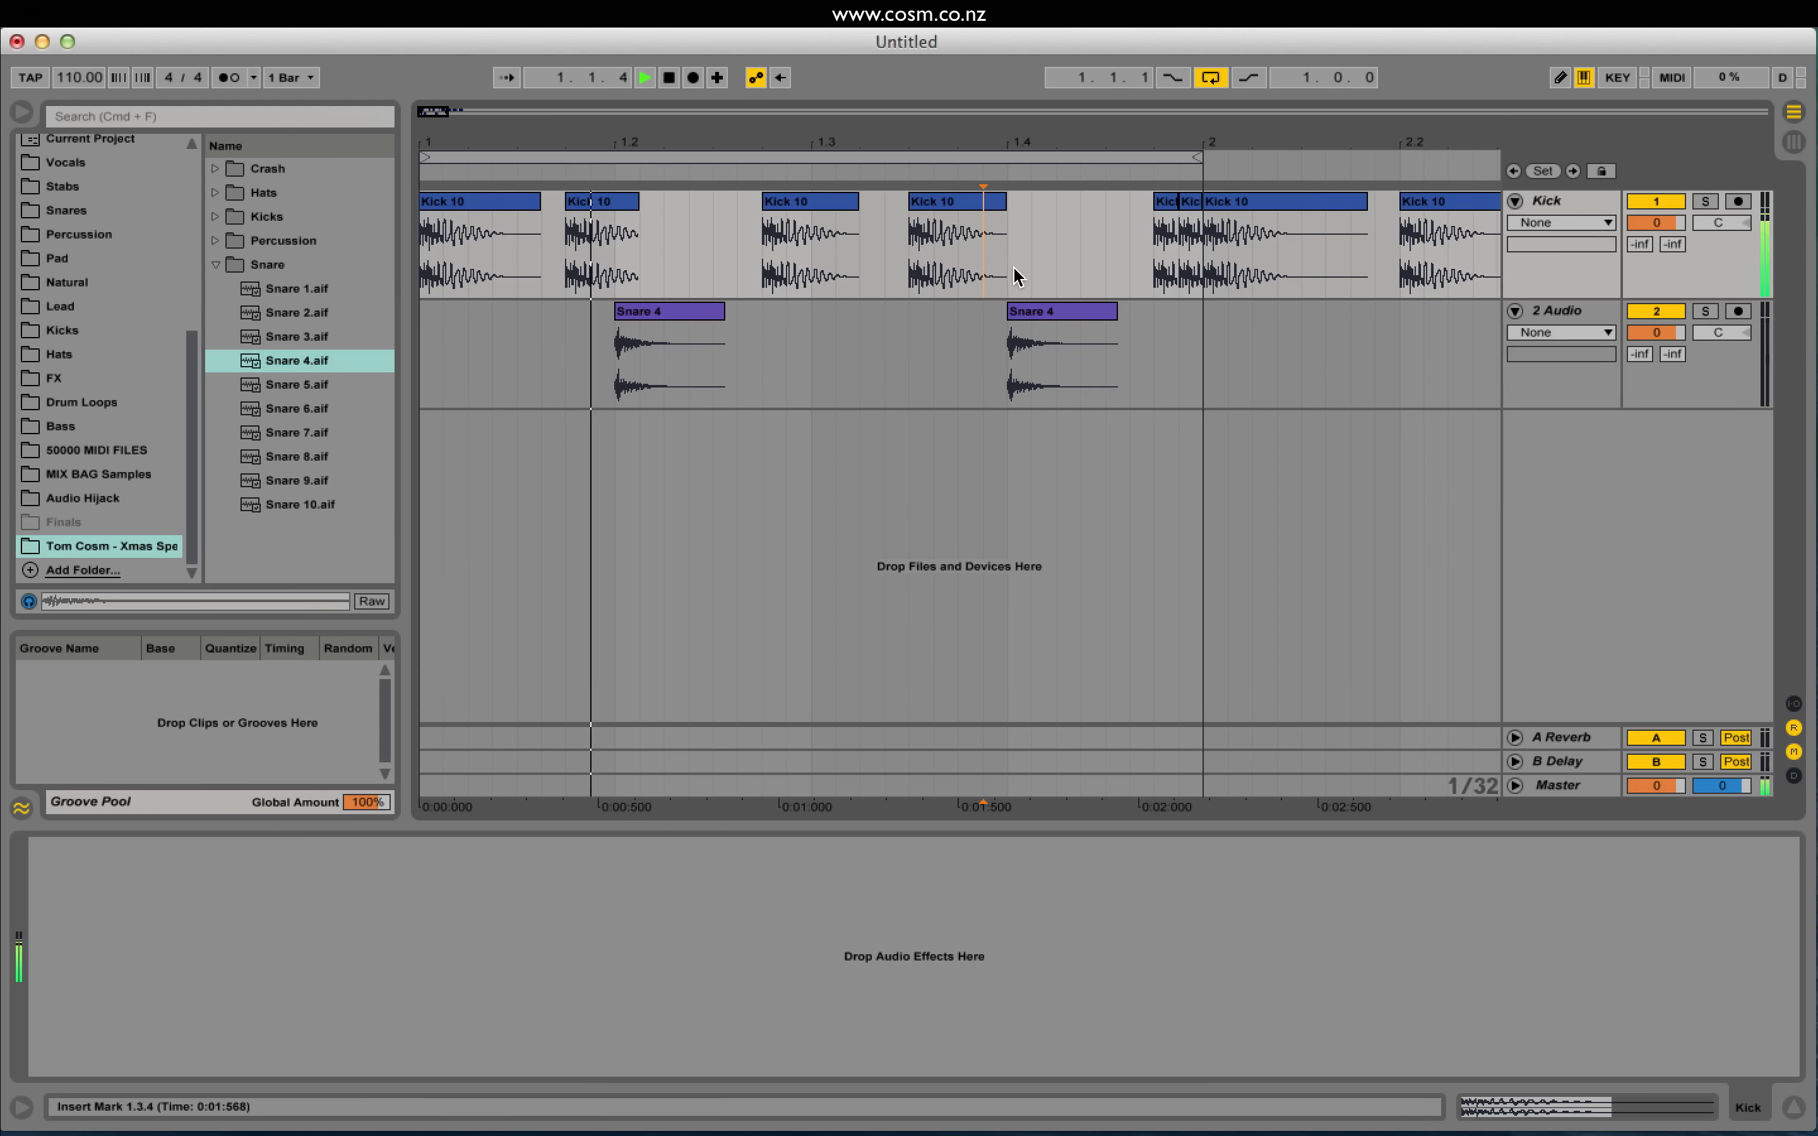
key("space")
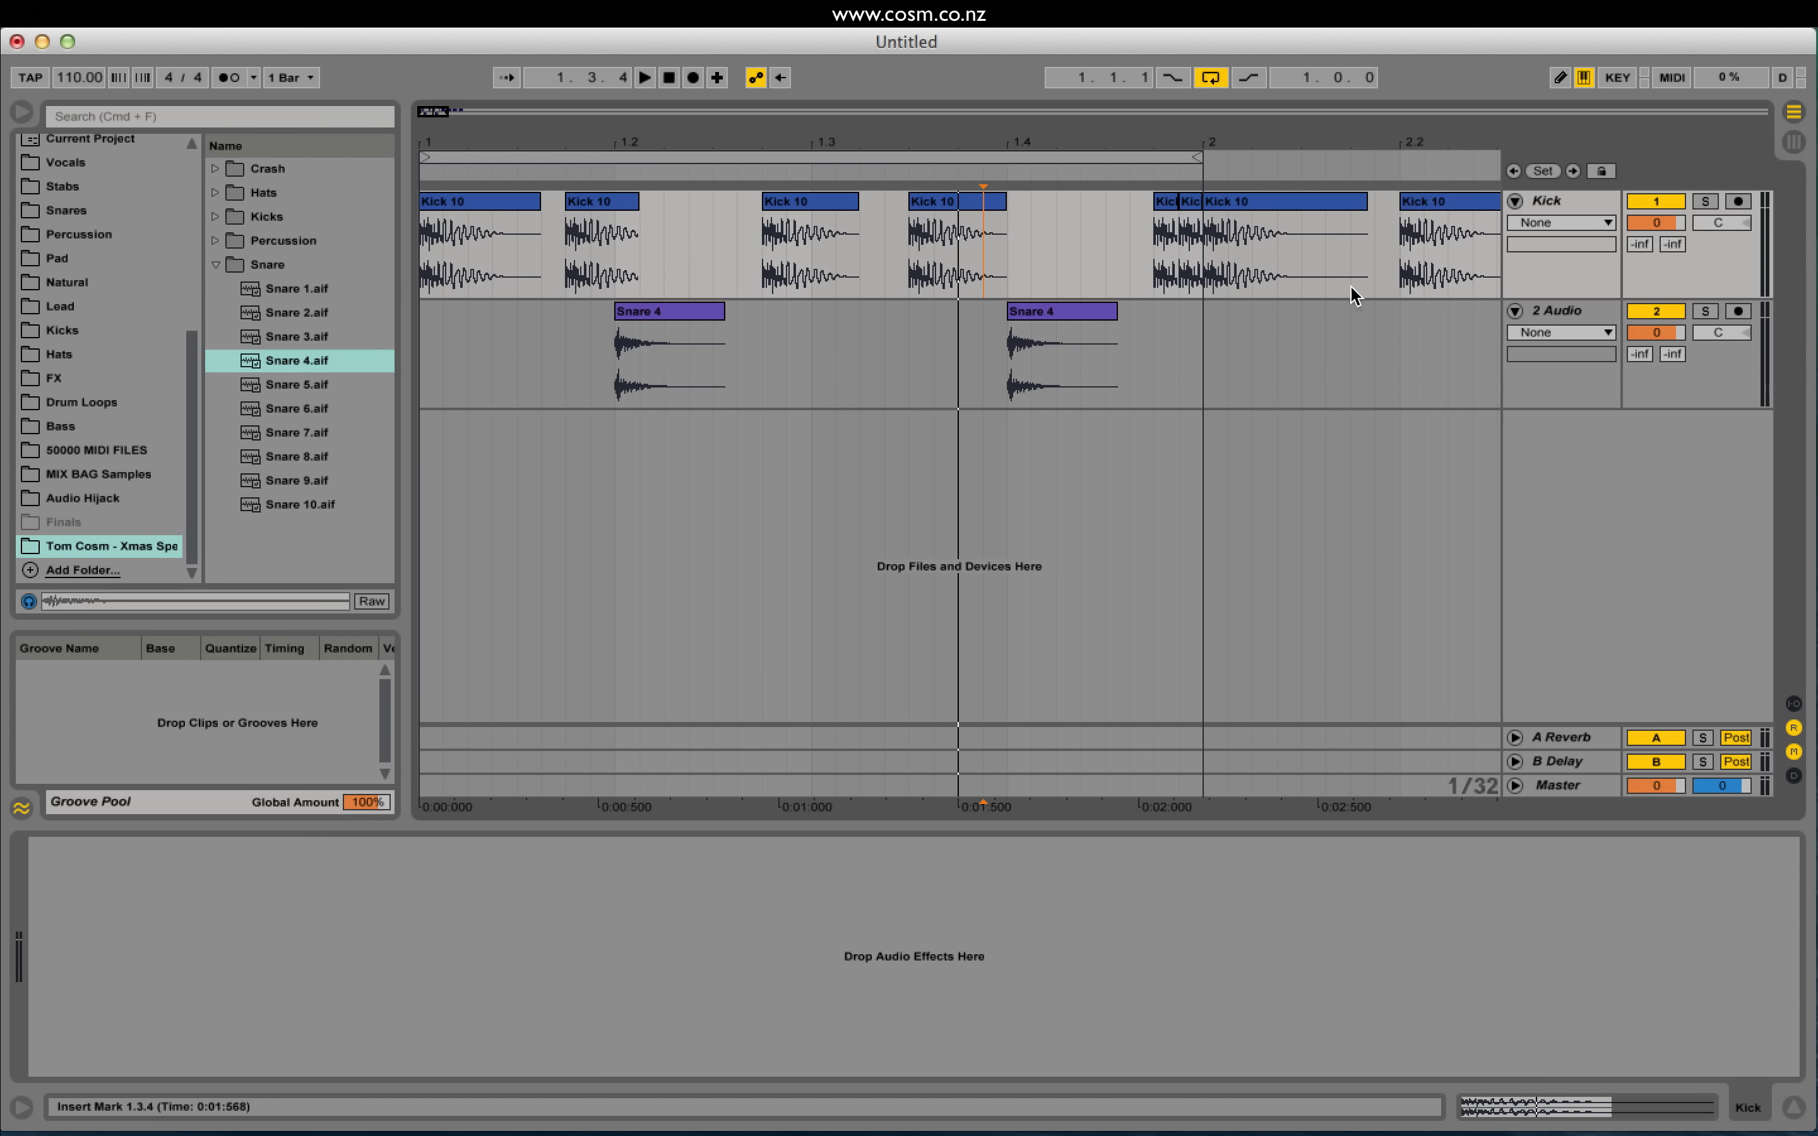
Step: Show the Kick track's volume automation, try lower levels, then reset it to 0 dB
left_click(1661, 224)
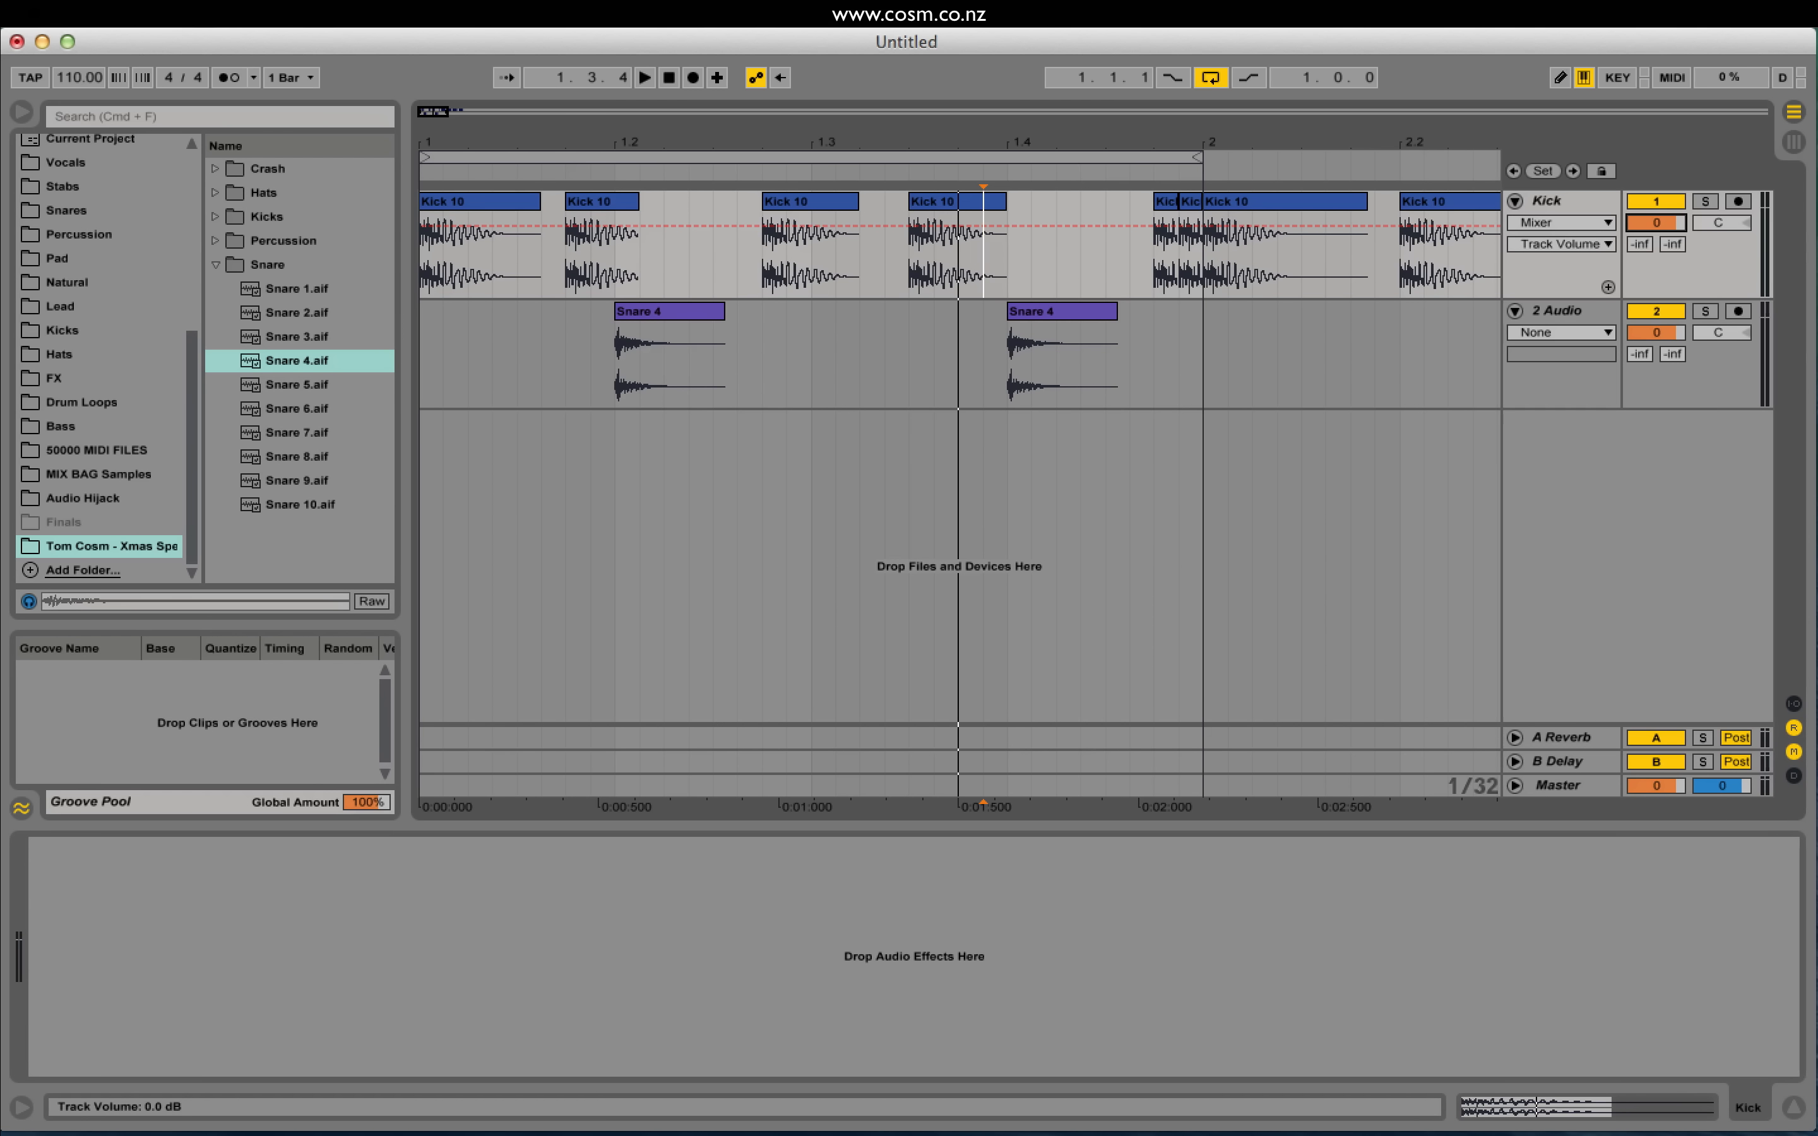
mouse_move(1656, 224)
left_mouse_down()
mouse_move(1656, 257)
mouse_move(1656, 224)
left_mouse_up()
key("space")
key("space")
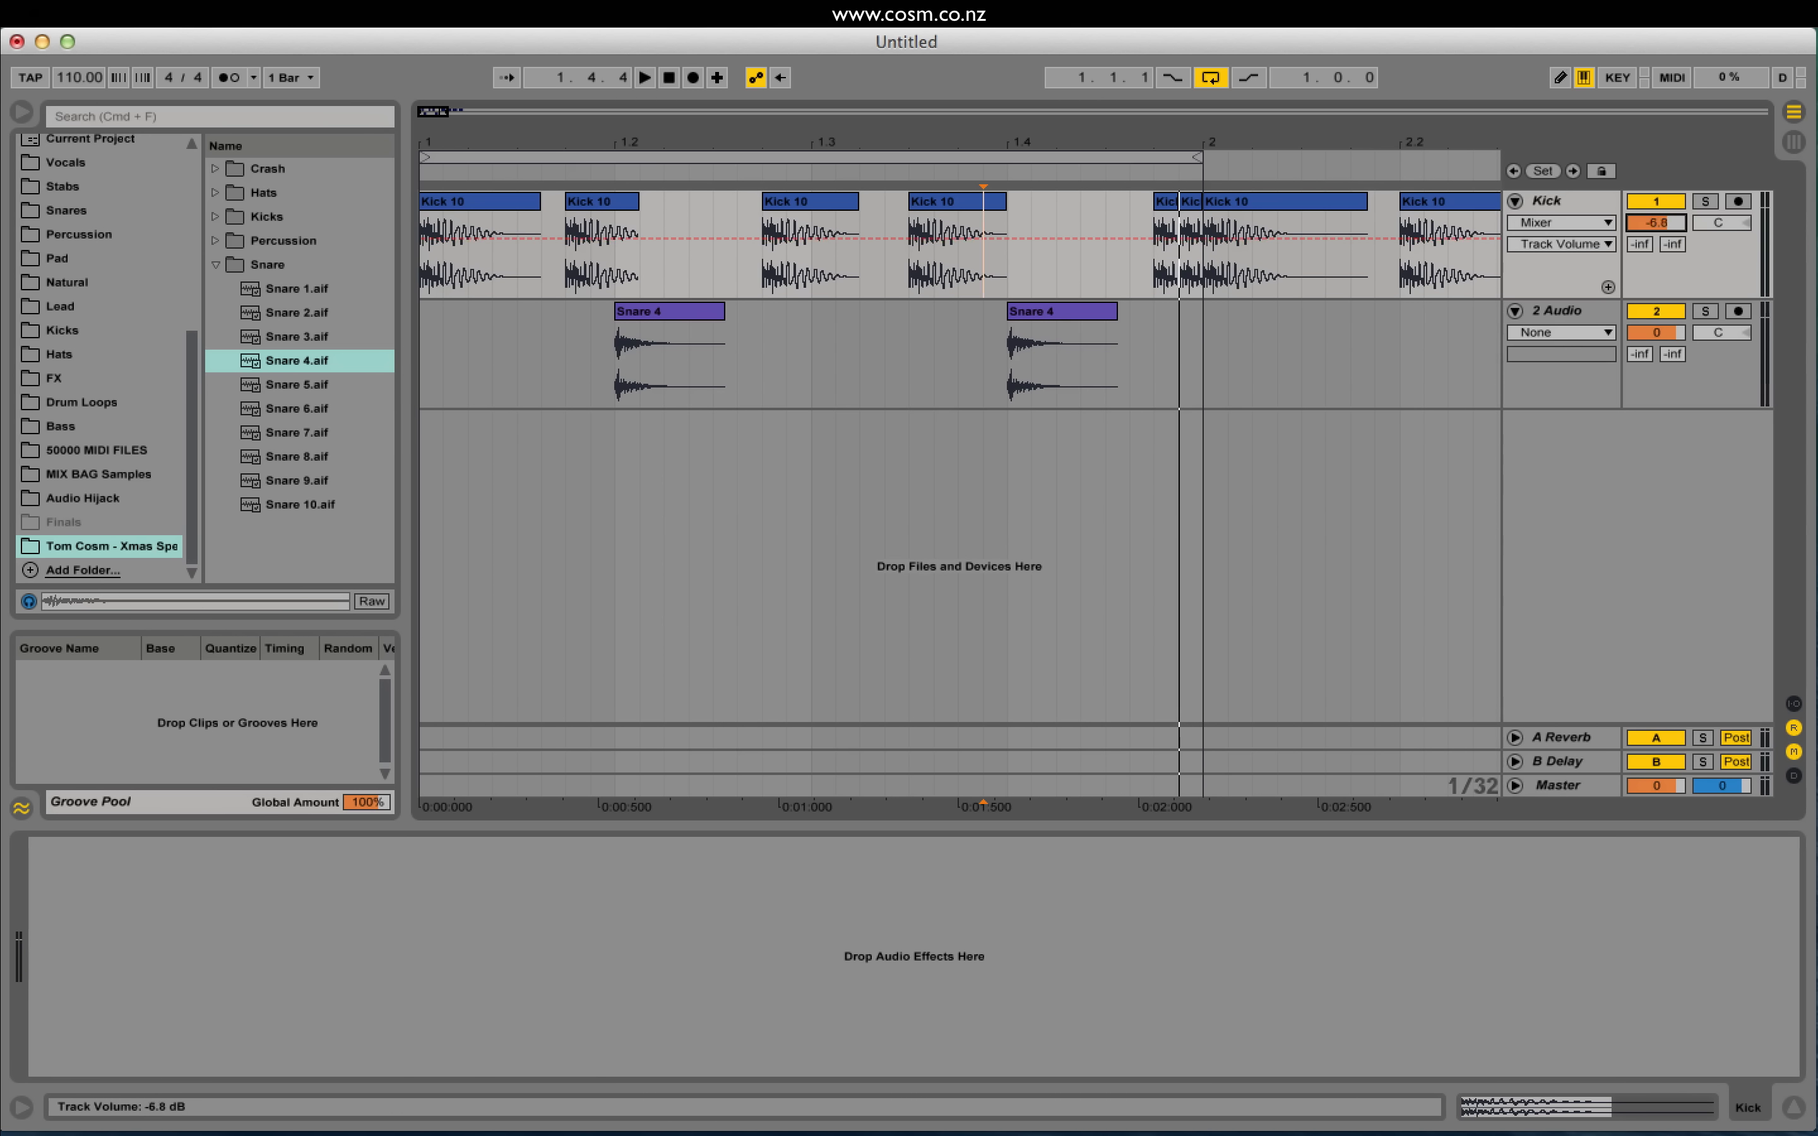
left_click_drag(1656, 223, 1656, 220)
key("Delete")
Step: Draw volume dips under the second and fourth kick clips, audition, then undo them
left_click_drag(568, 252, 635, 257)
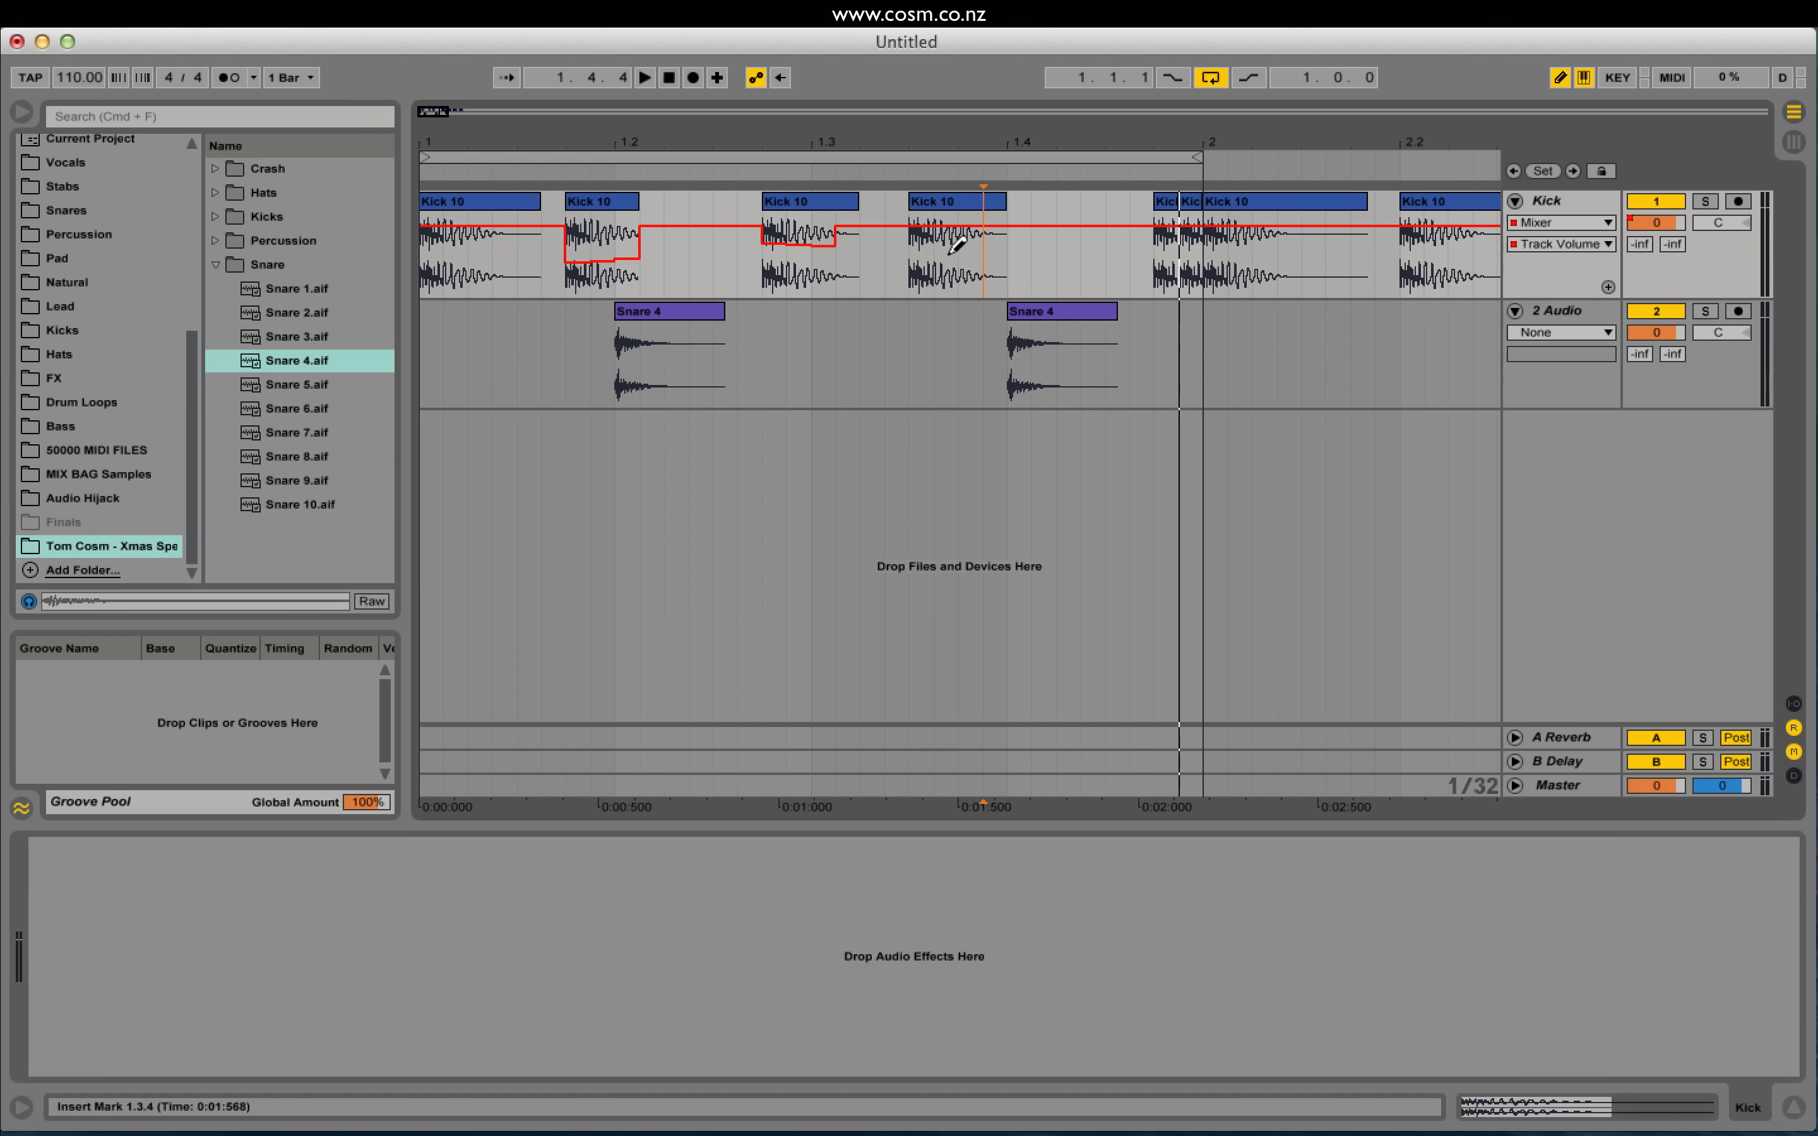
left_click_drag(910, 263, 1004, 263)
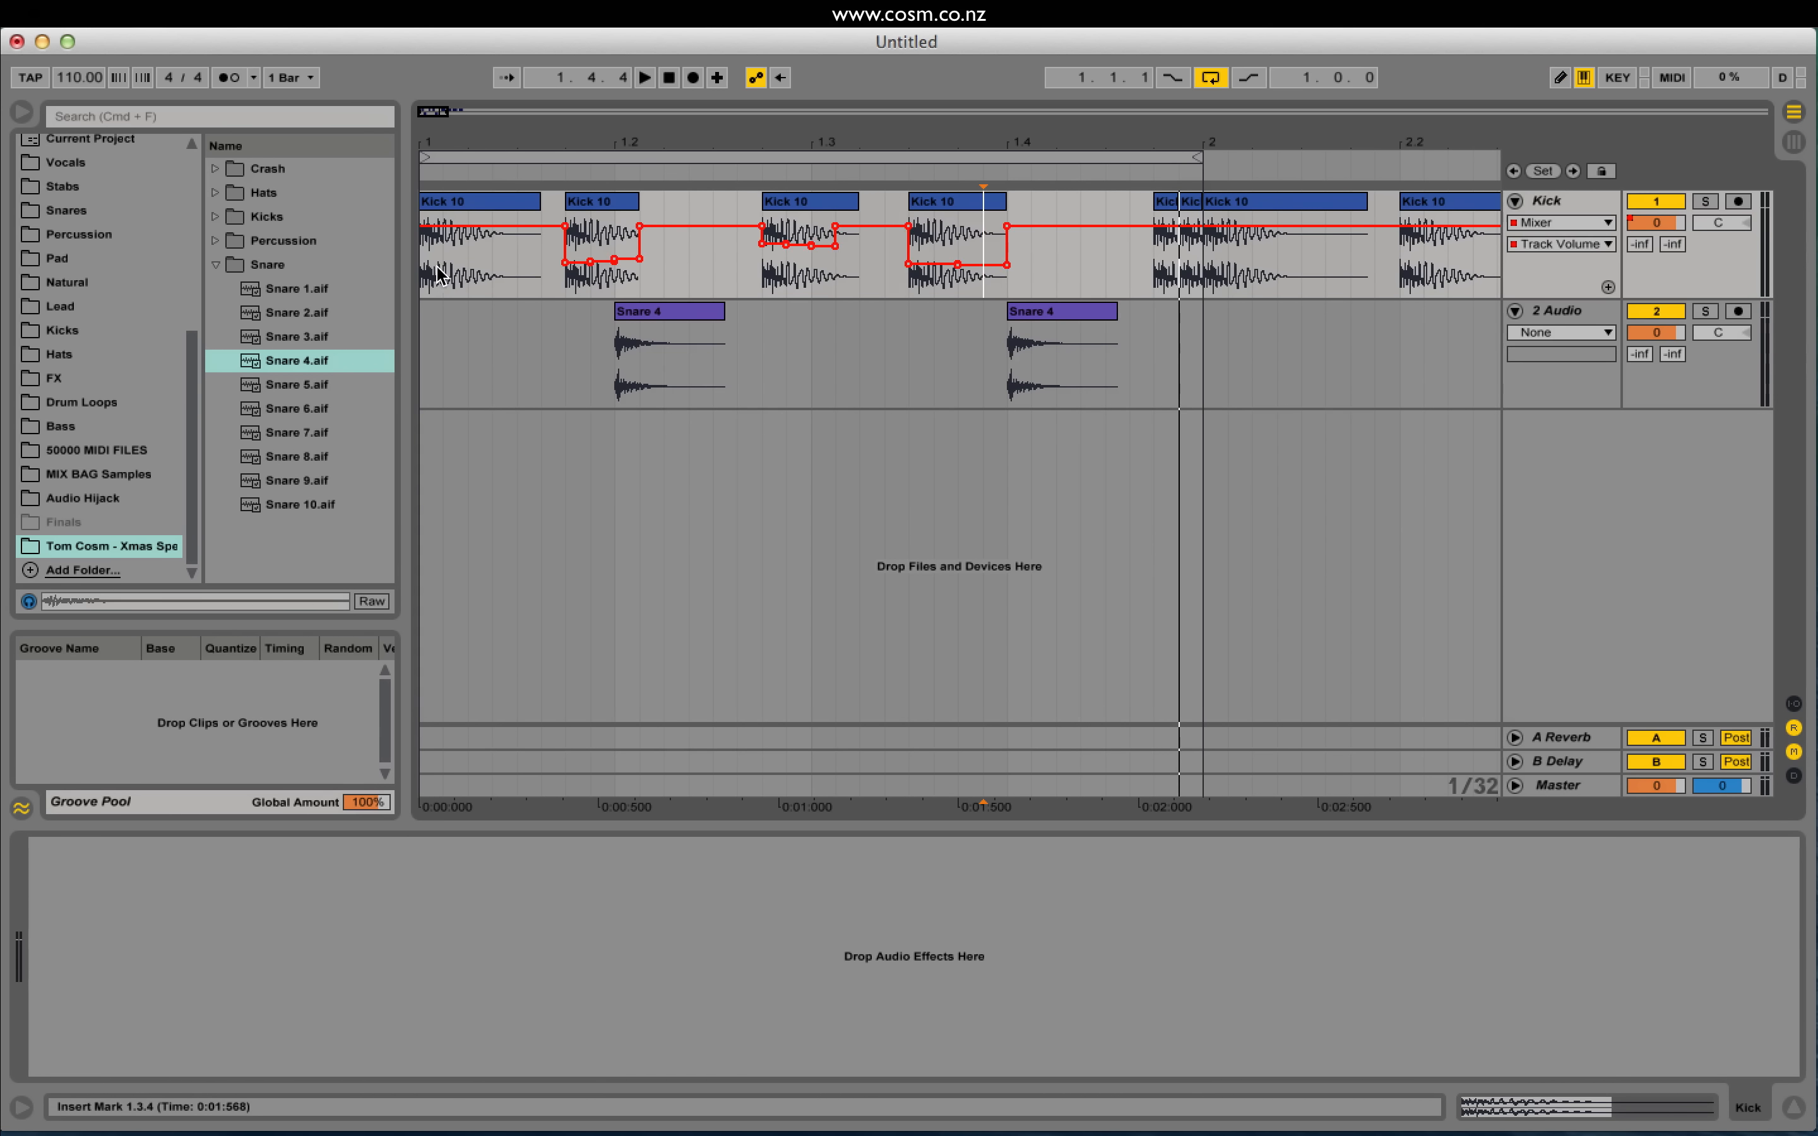
key("space")
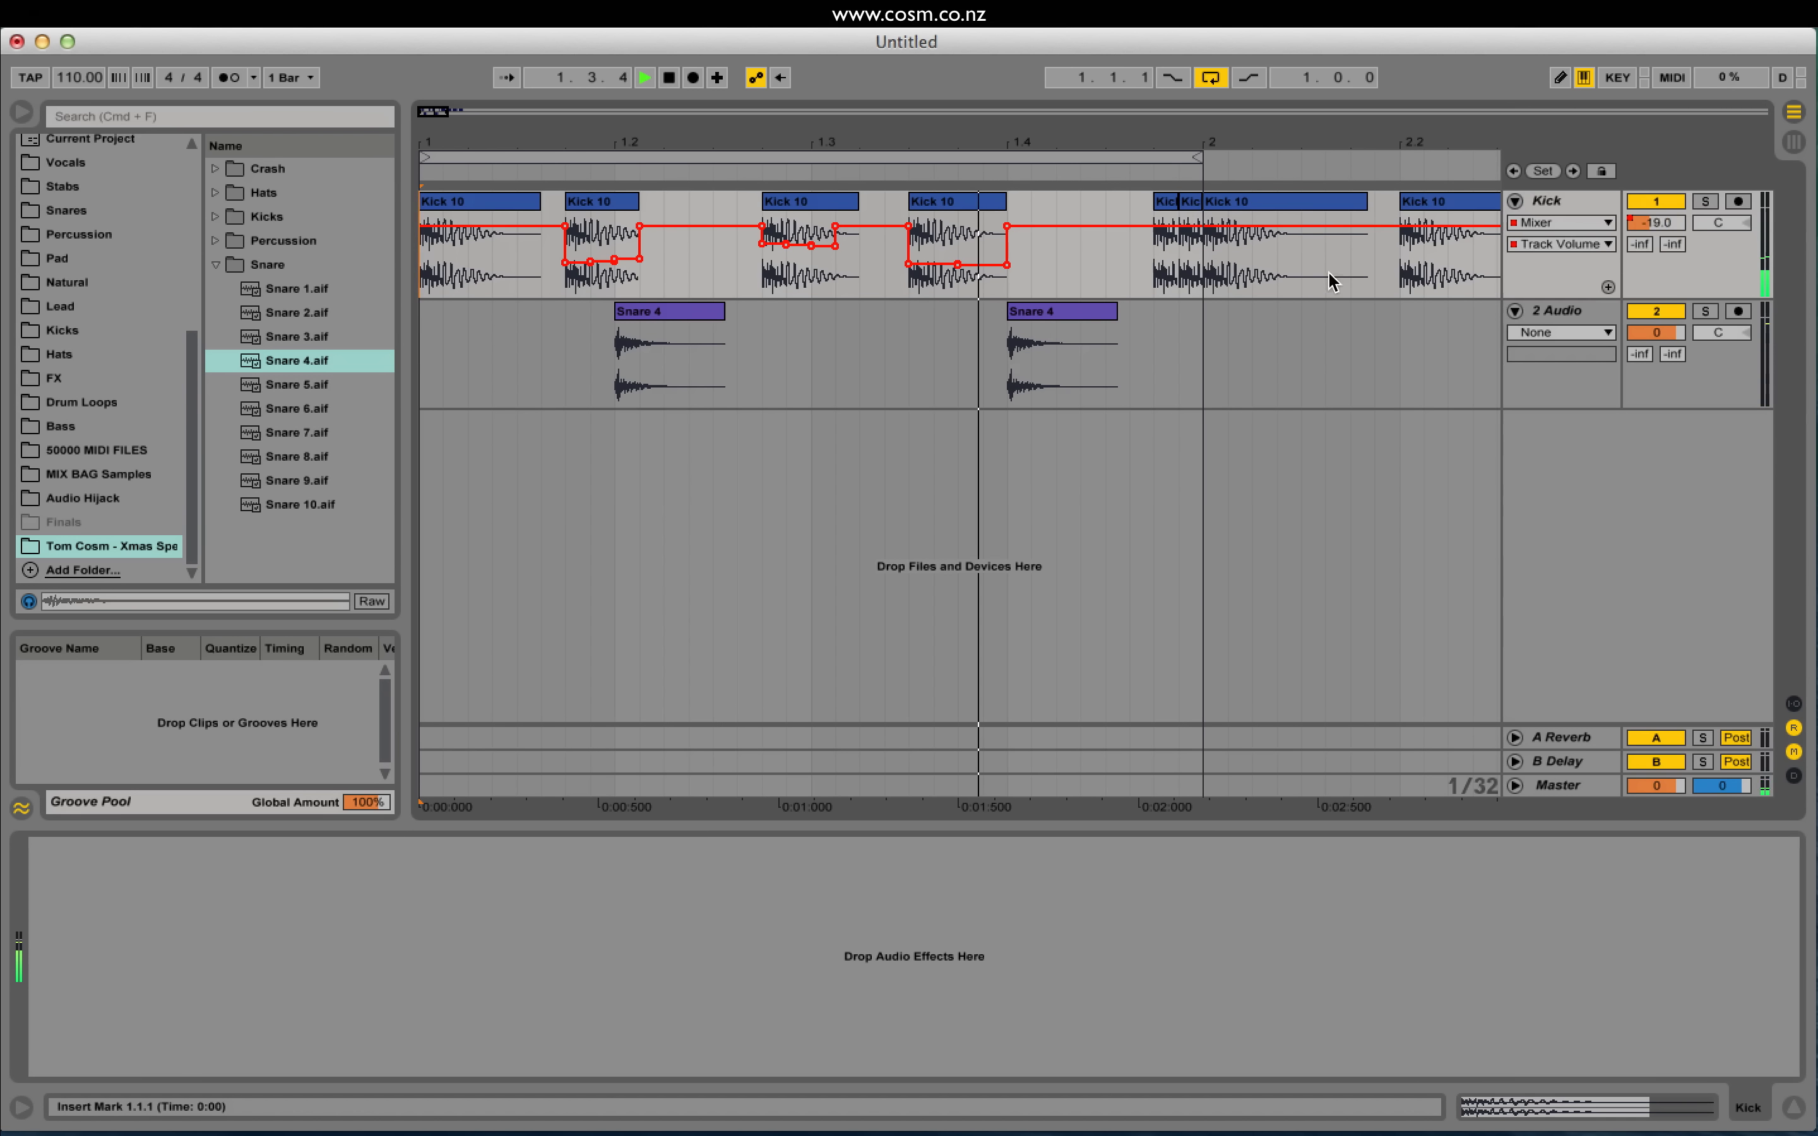
key("space")
left_click_drag(1655, 224, 1655, 224)
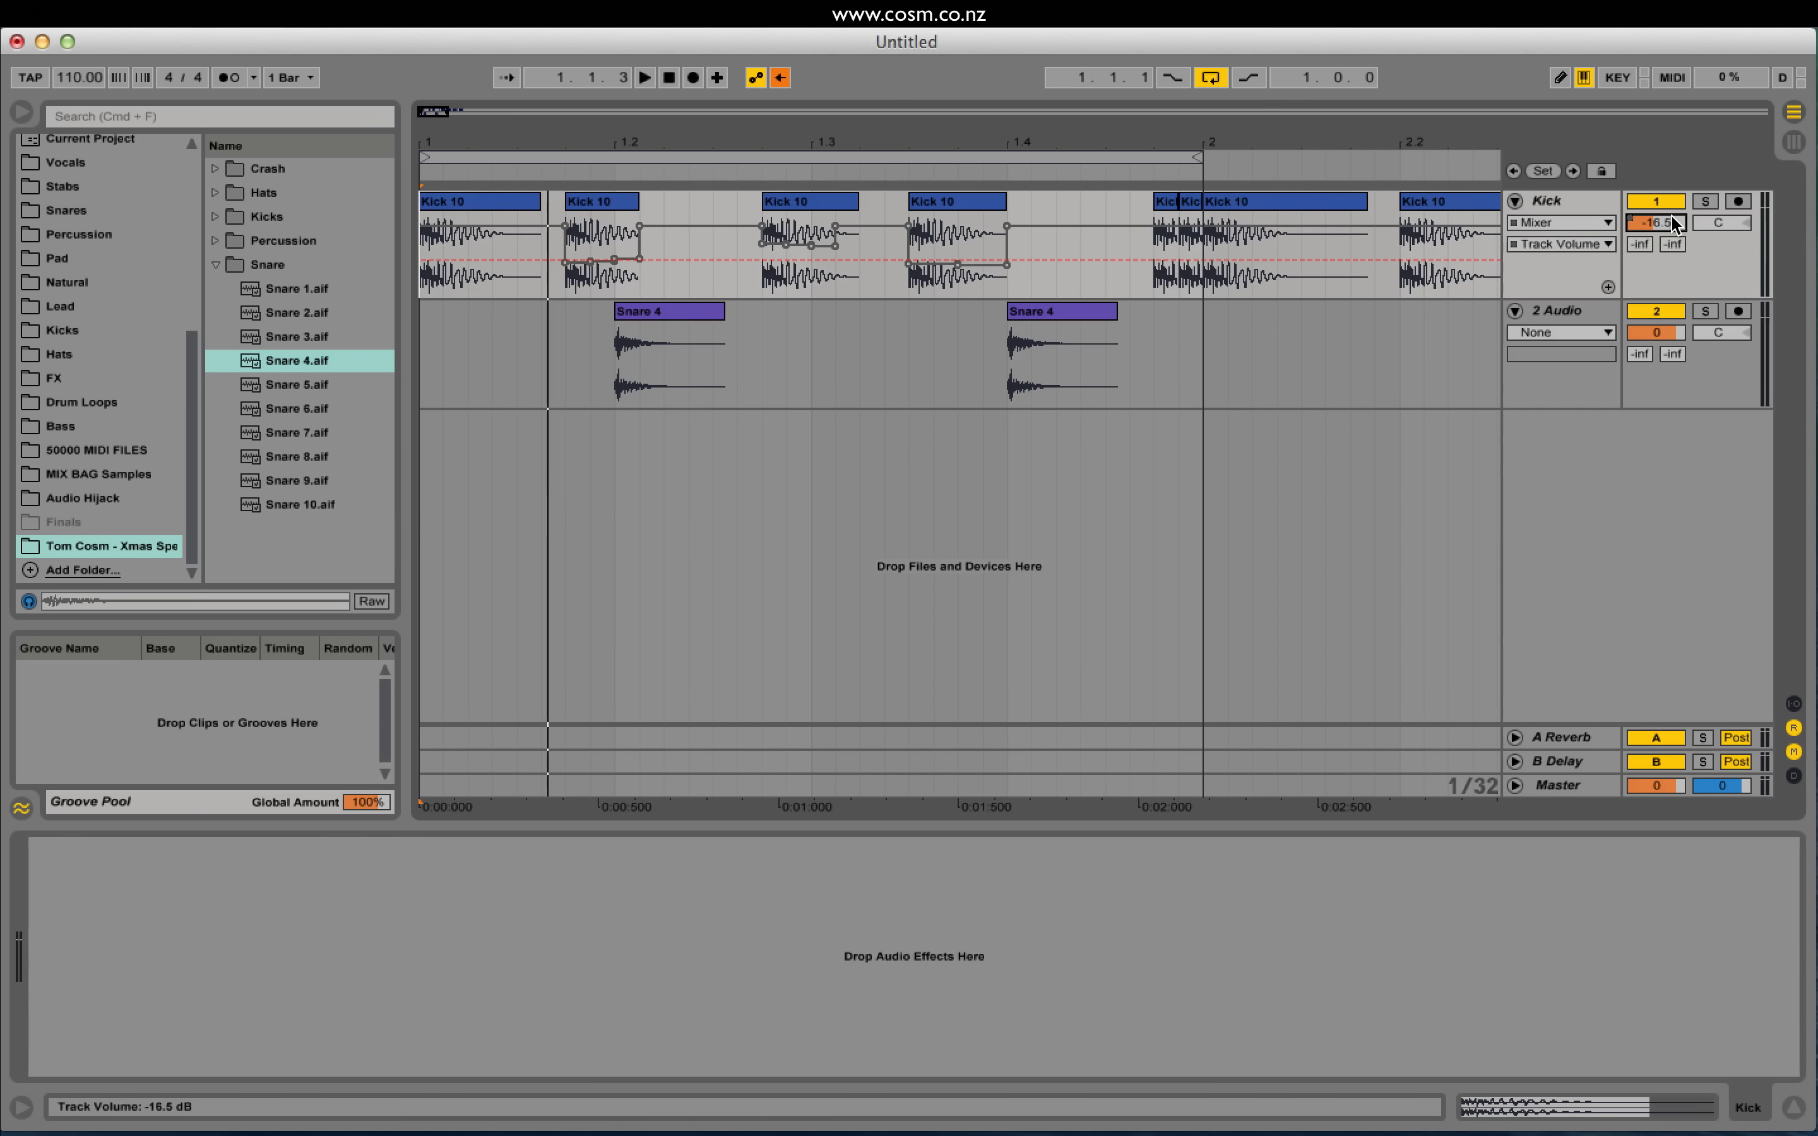
left_click_drag(1662, 221, 1662, 224)
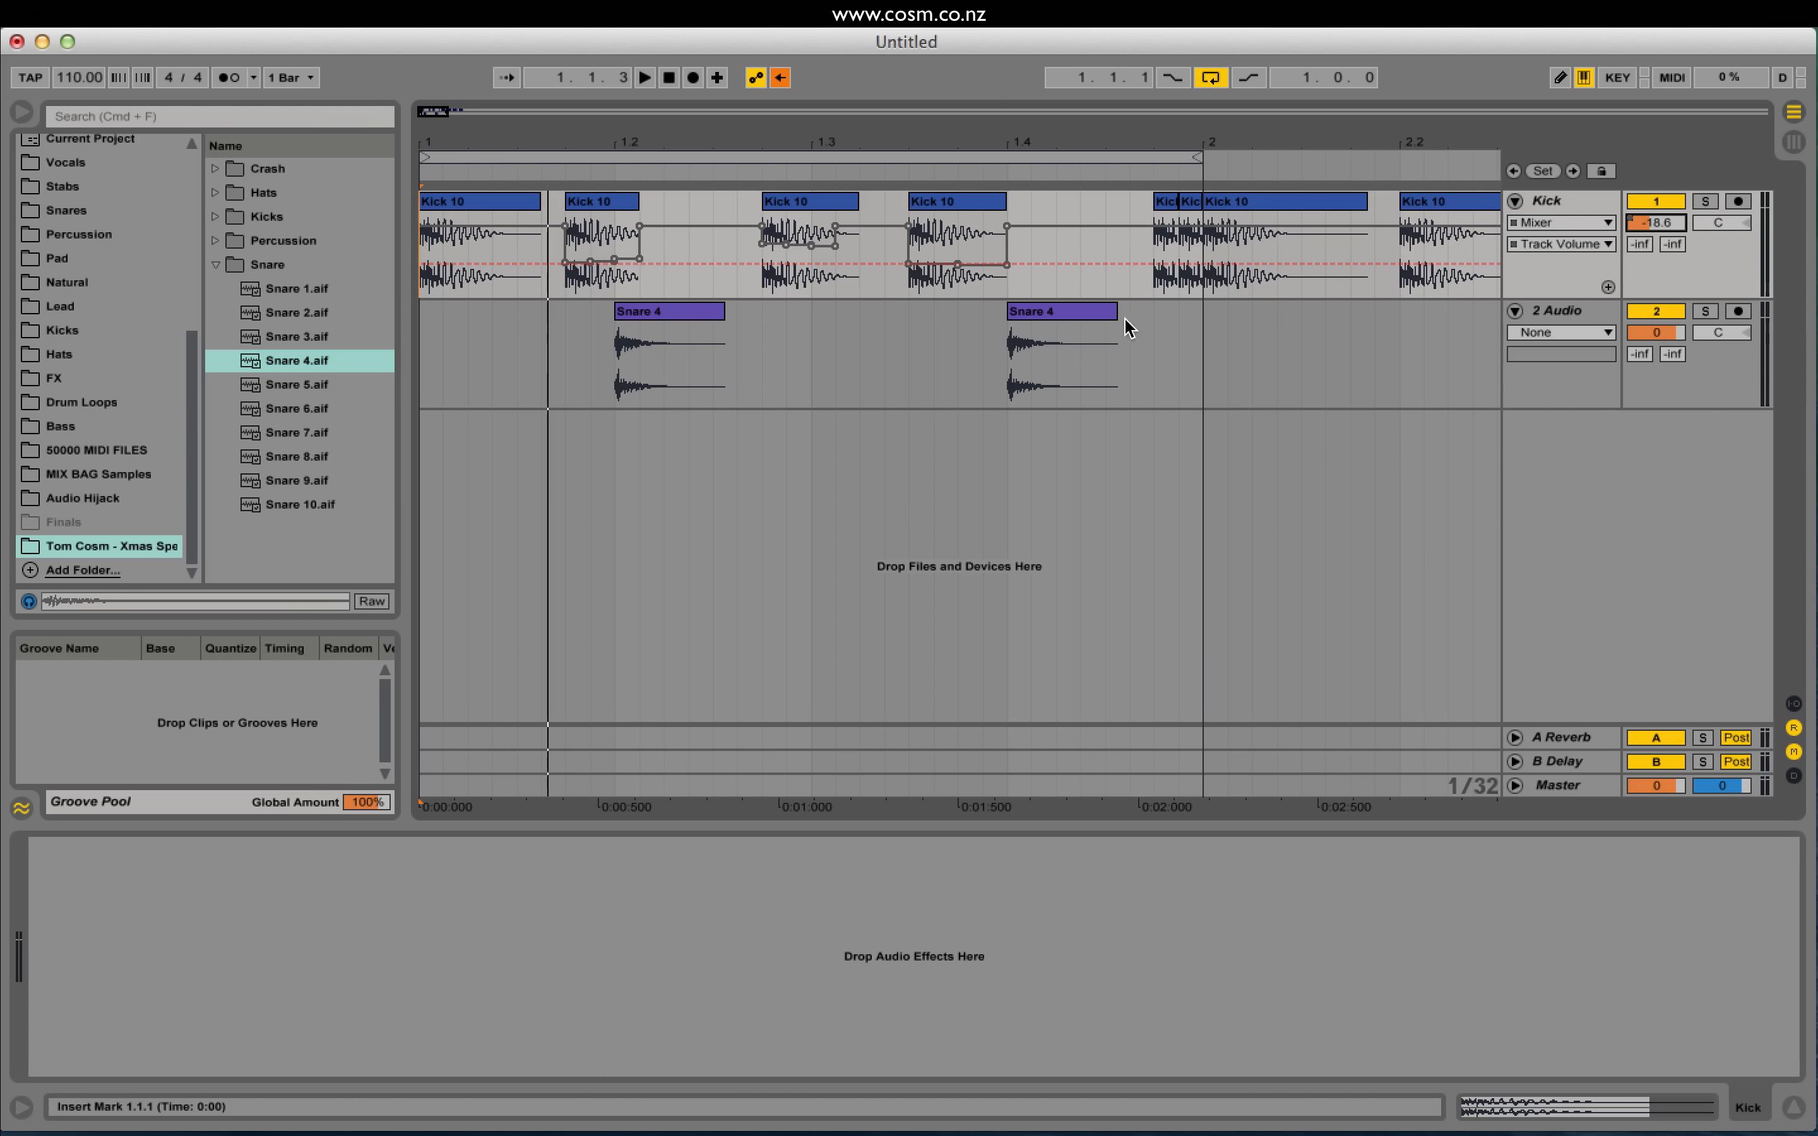
key("super+z")
key("super+z")
key("super+z")
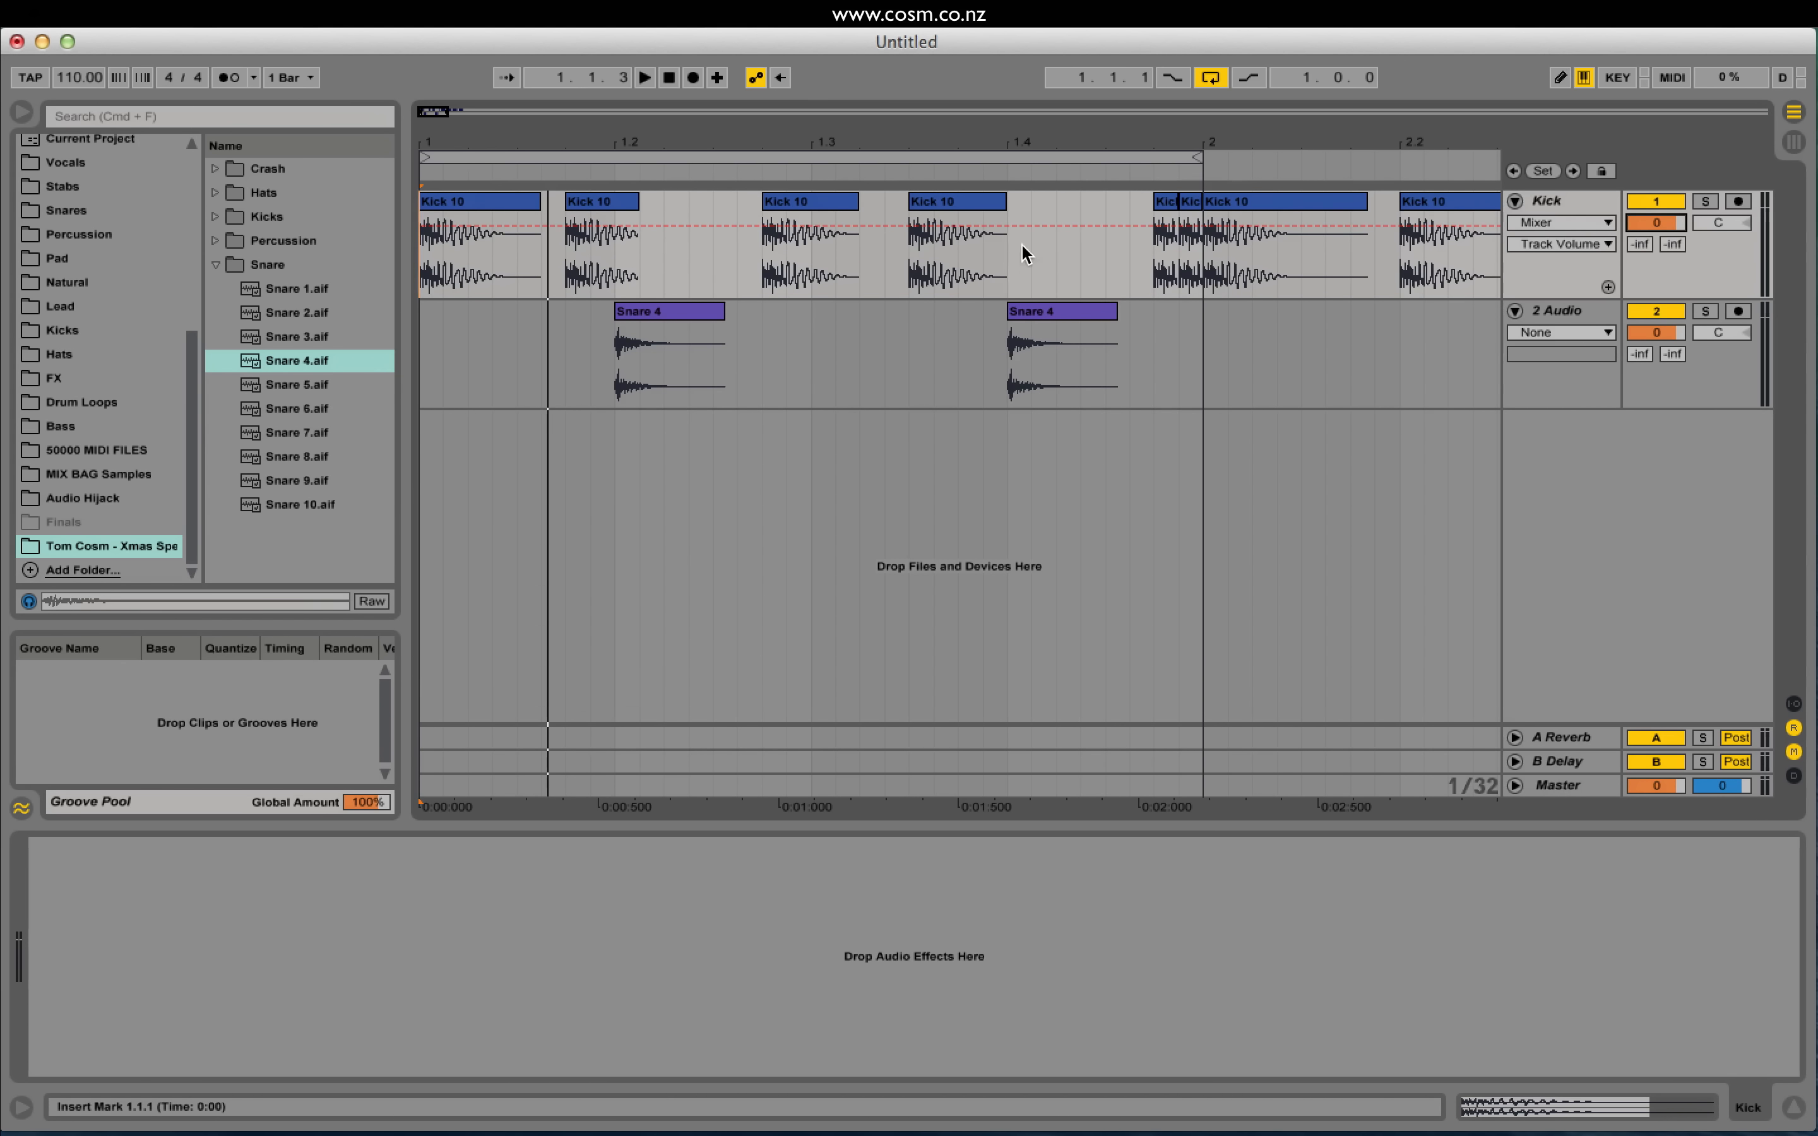
Step: Lower the gain of both short kick hits at 1.4.4, the first to -16.6 dB
left_click(600, 220)
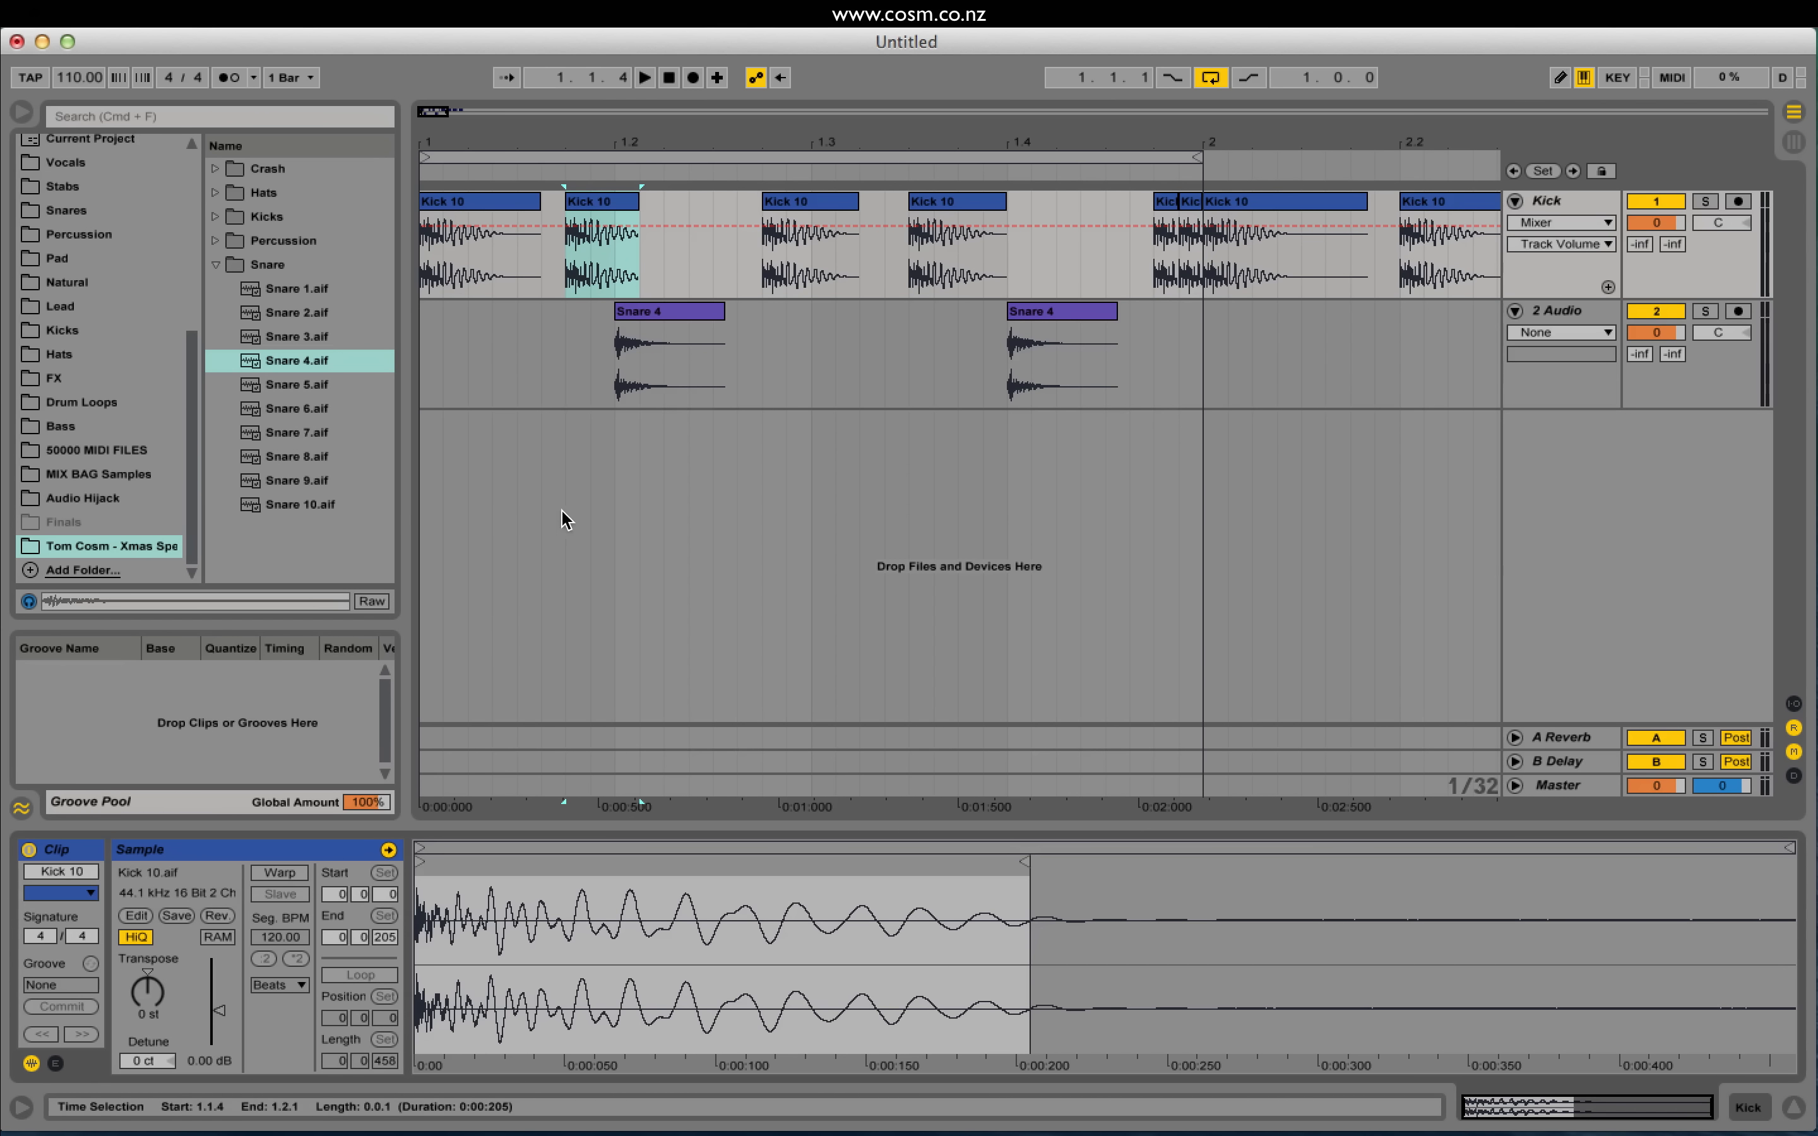
left_click(1166, 212)
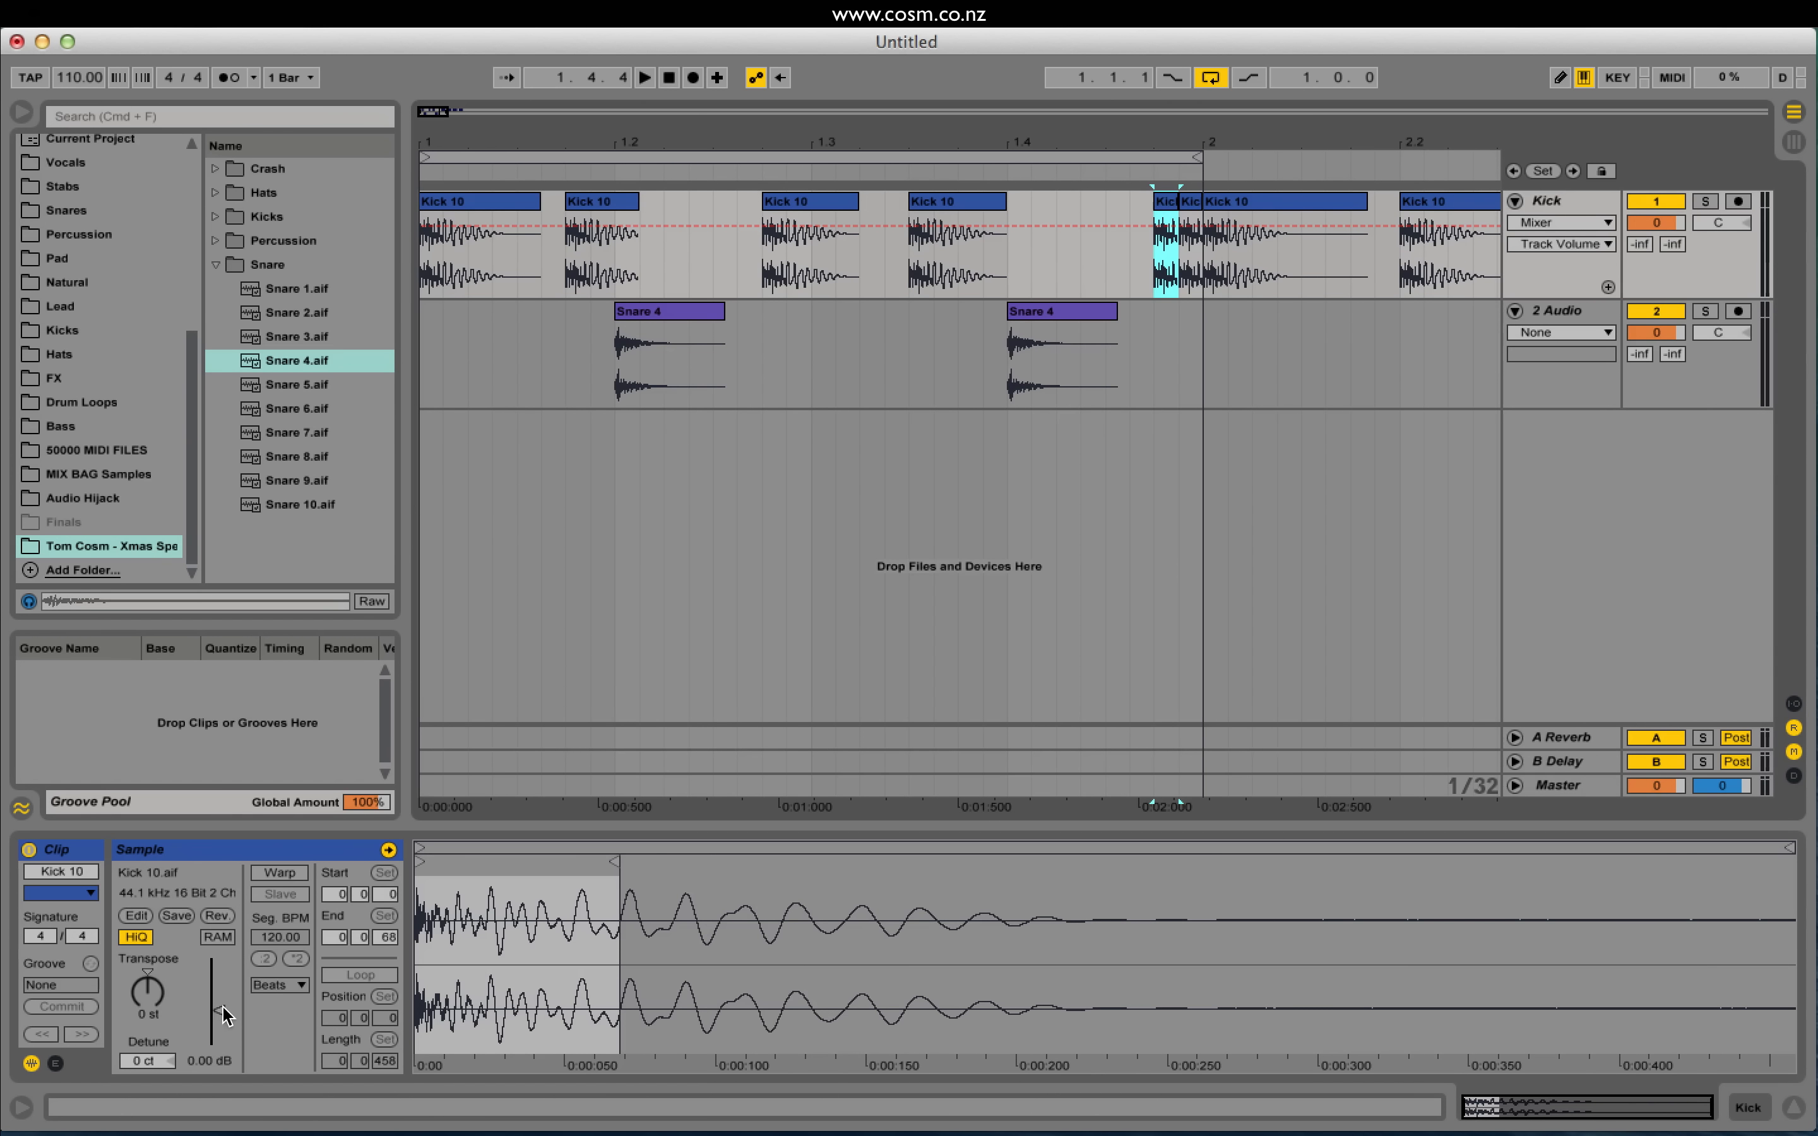
left_click_drag(223, 1011, 223, 1017)
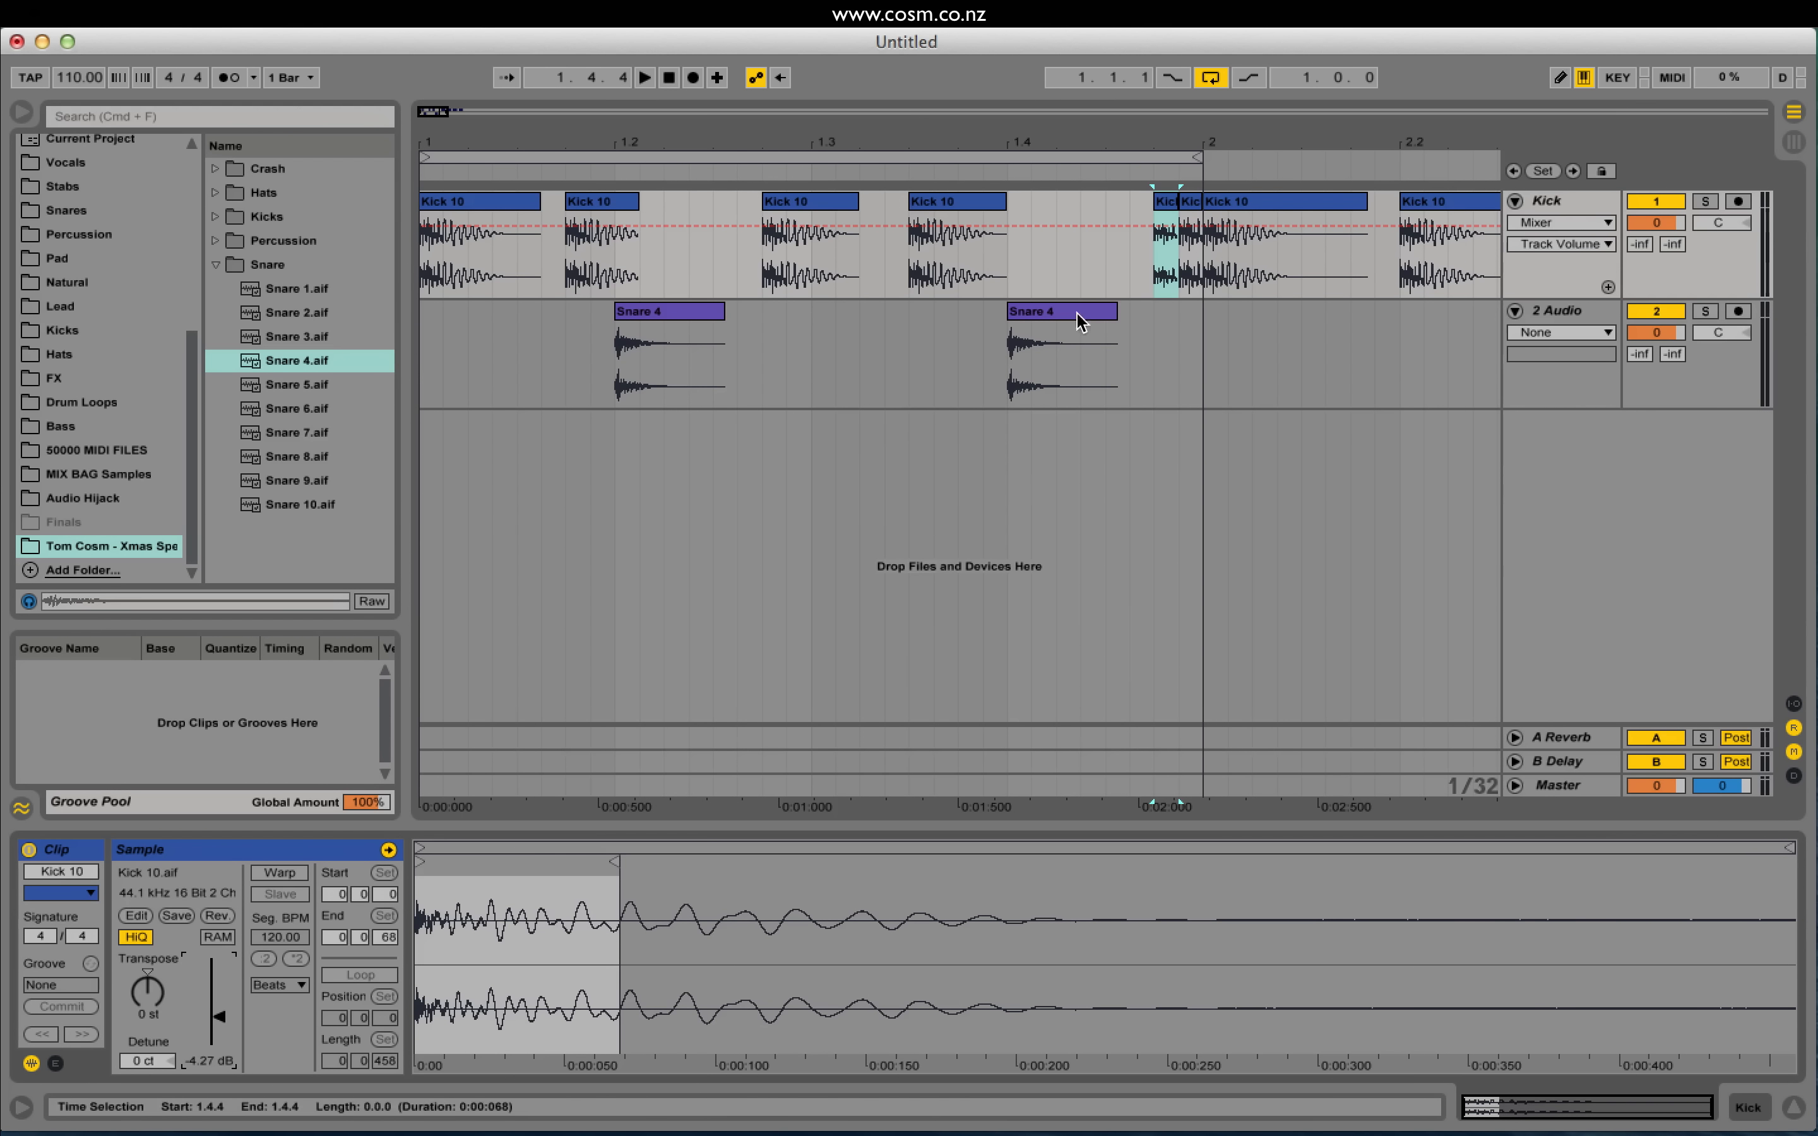
left_click_drag(220, 1017, 220, 1025)
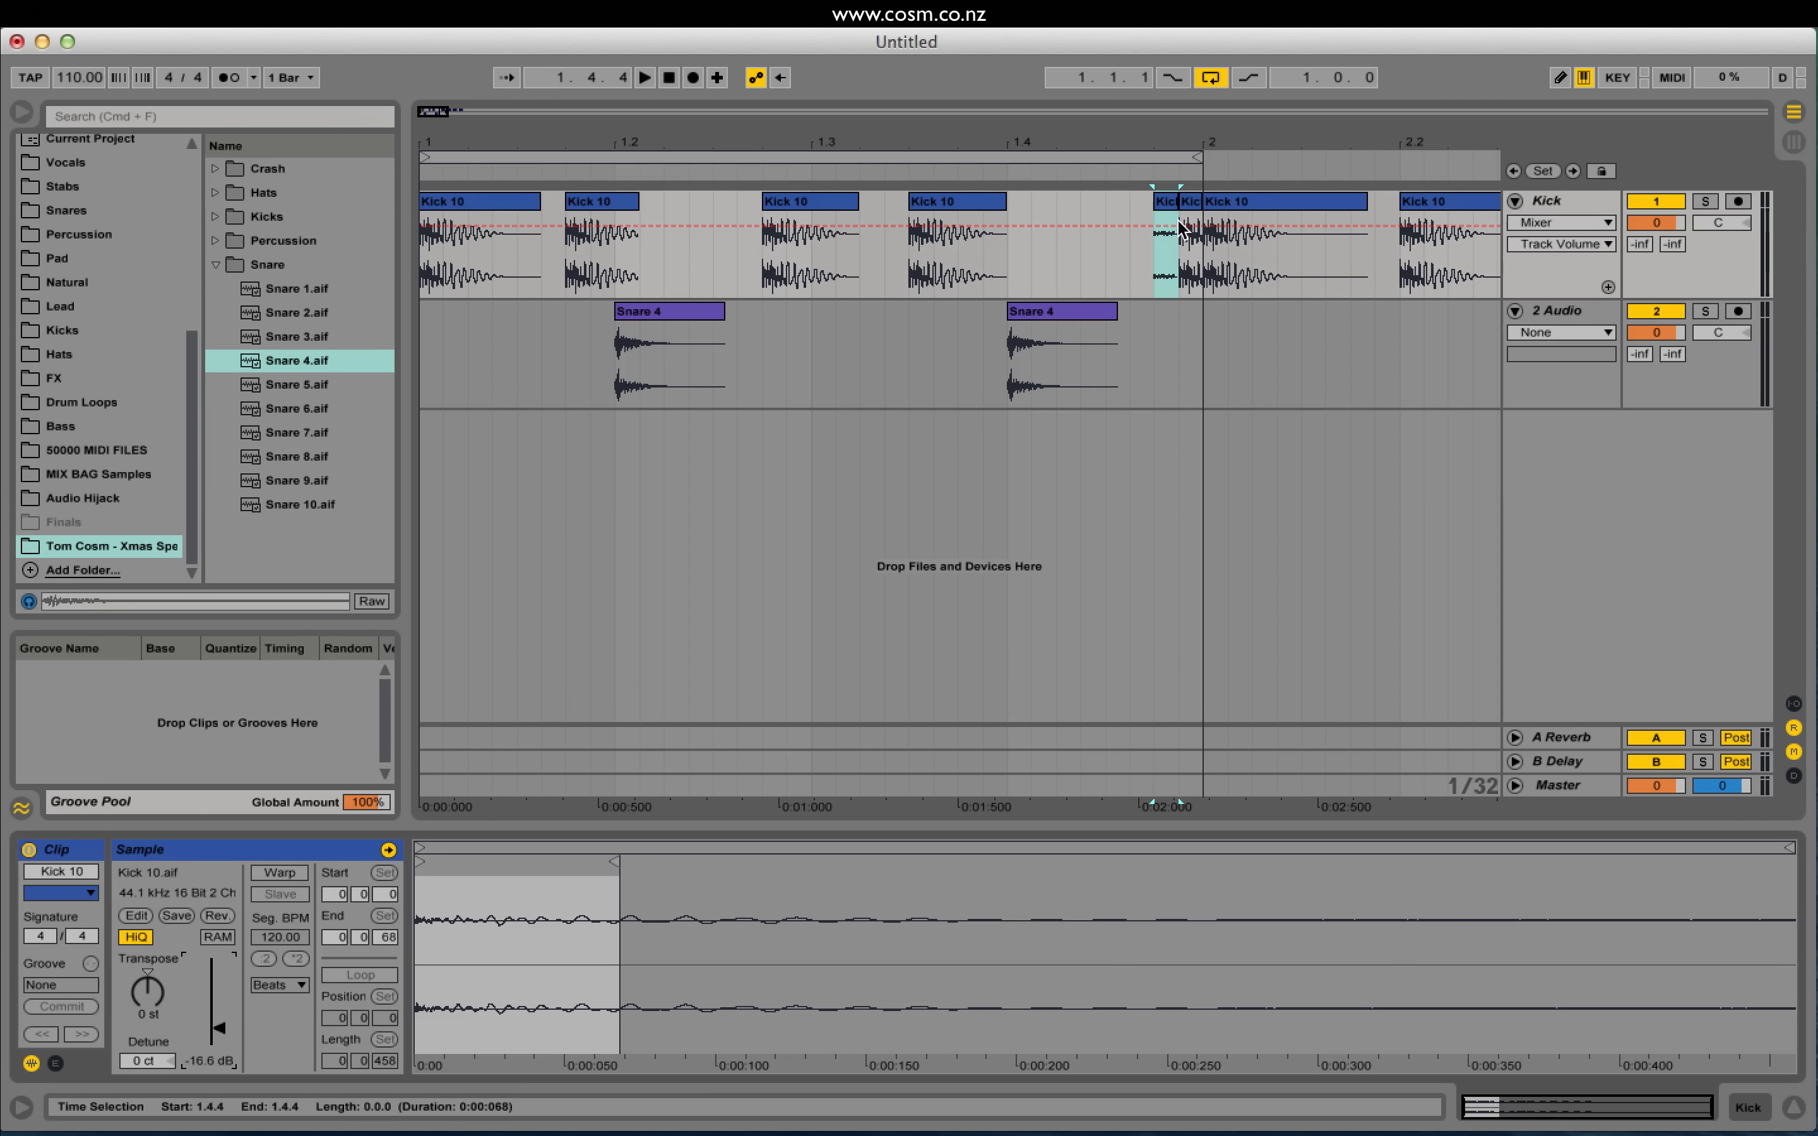
left_click(1189, 201)
left_click_drag(209, 1016, 213, 1026)
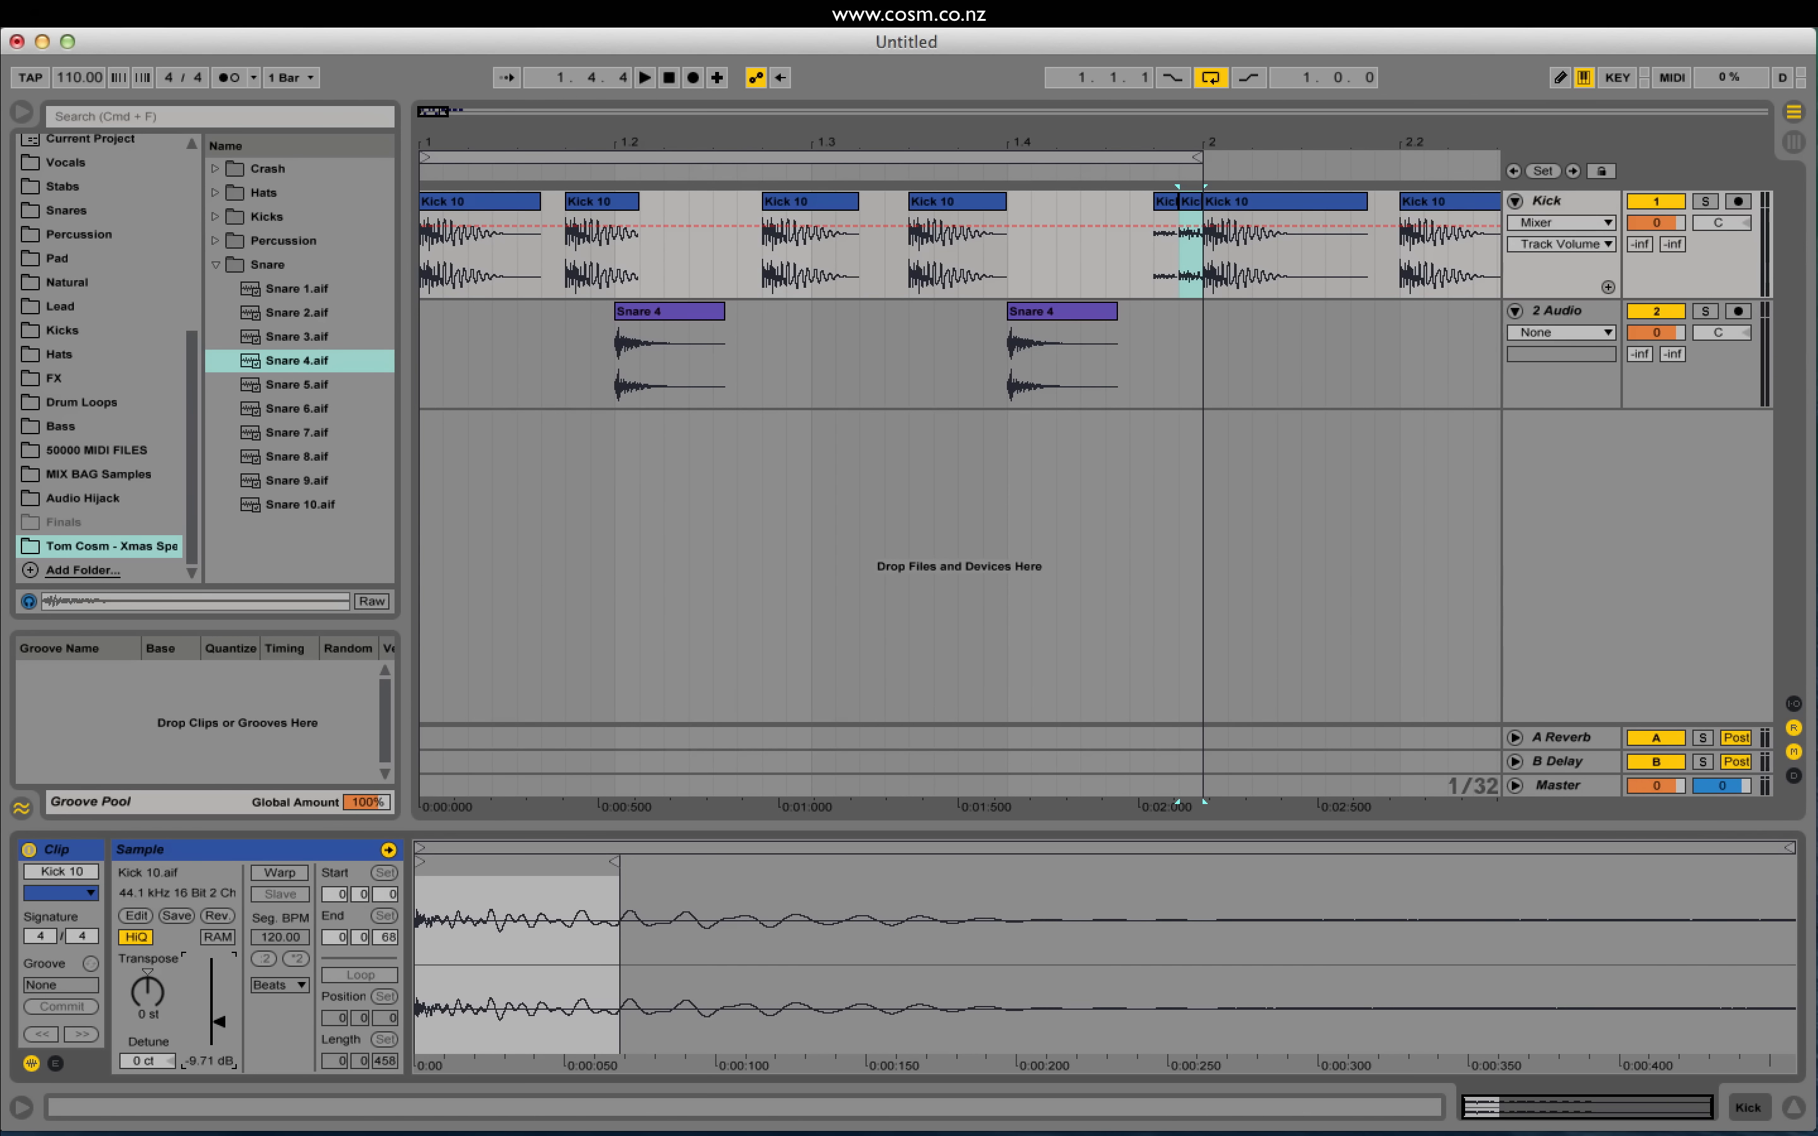
Step: Audition the quieter hits from 1.4.4 and from bar 1, then select both hits
left_click(1146, 252)
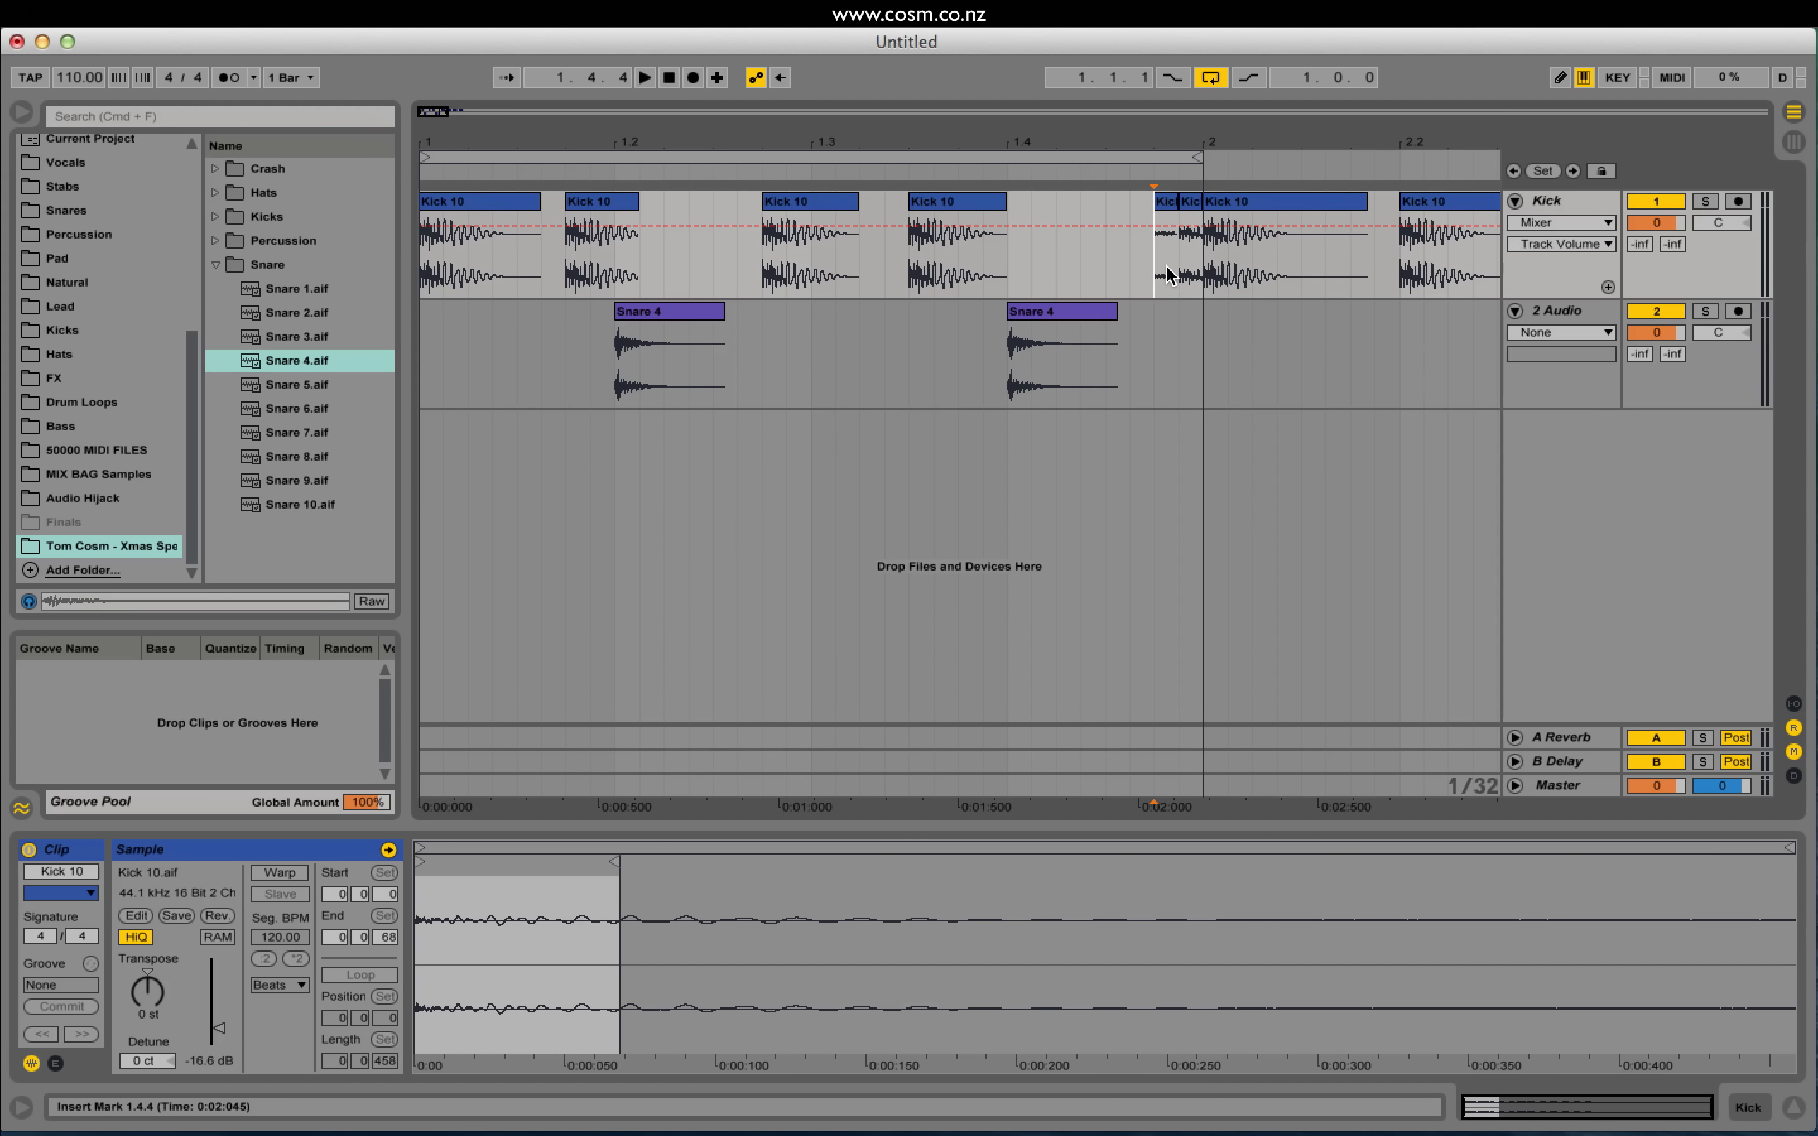
key("space")
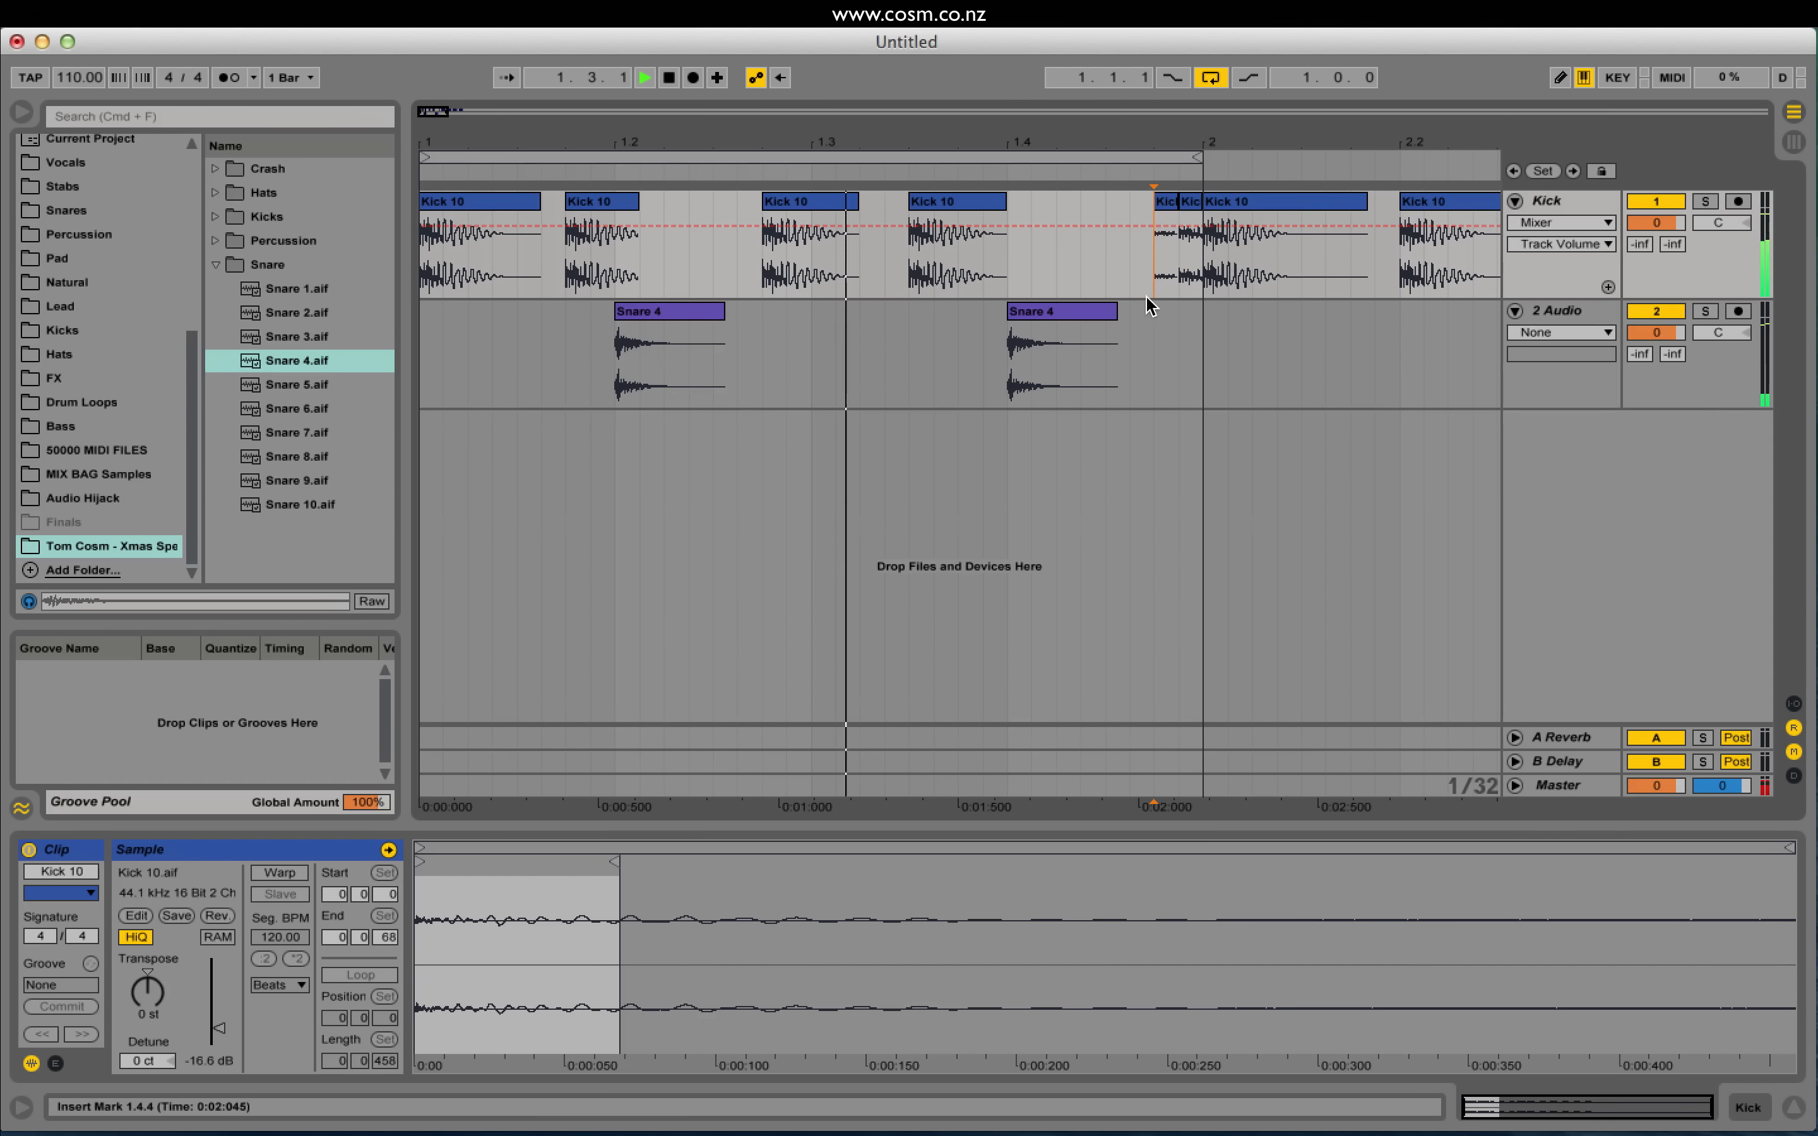
key("space")
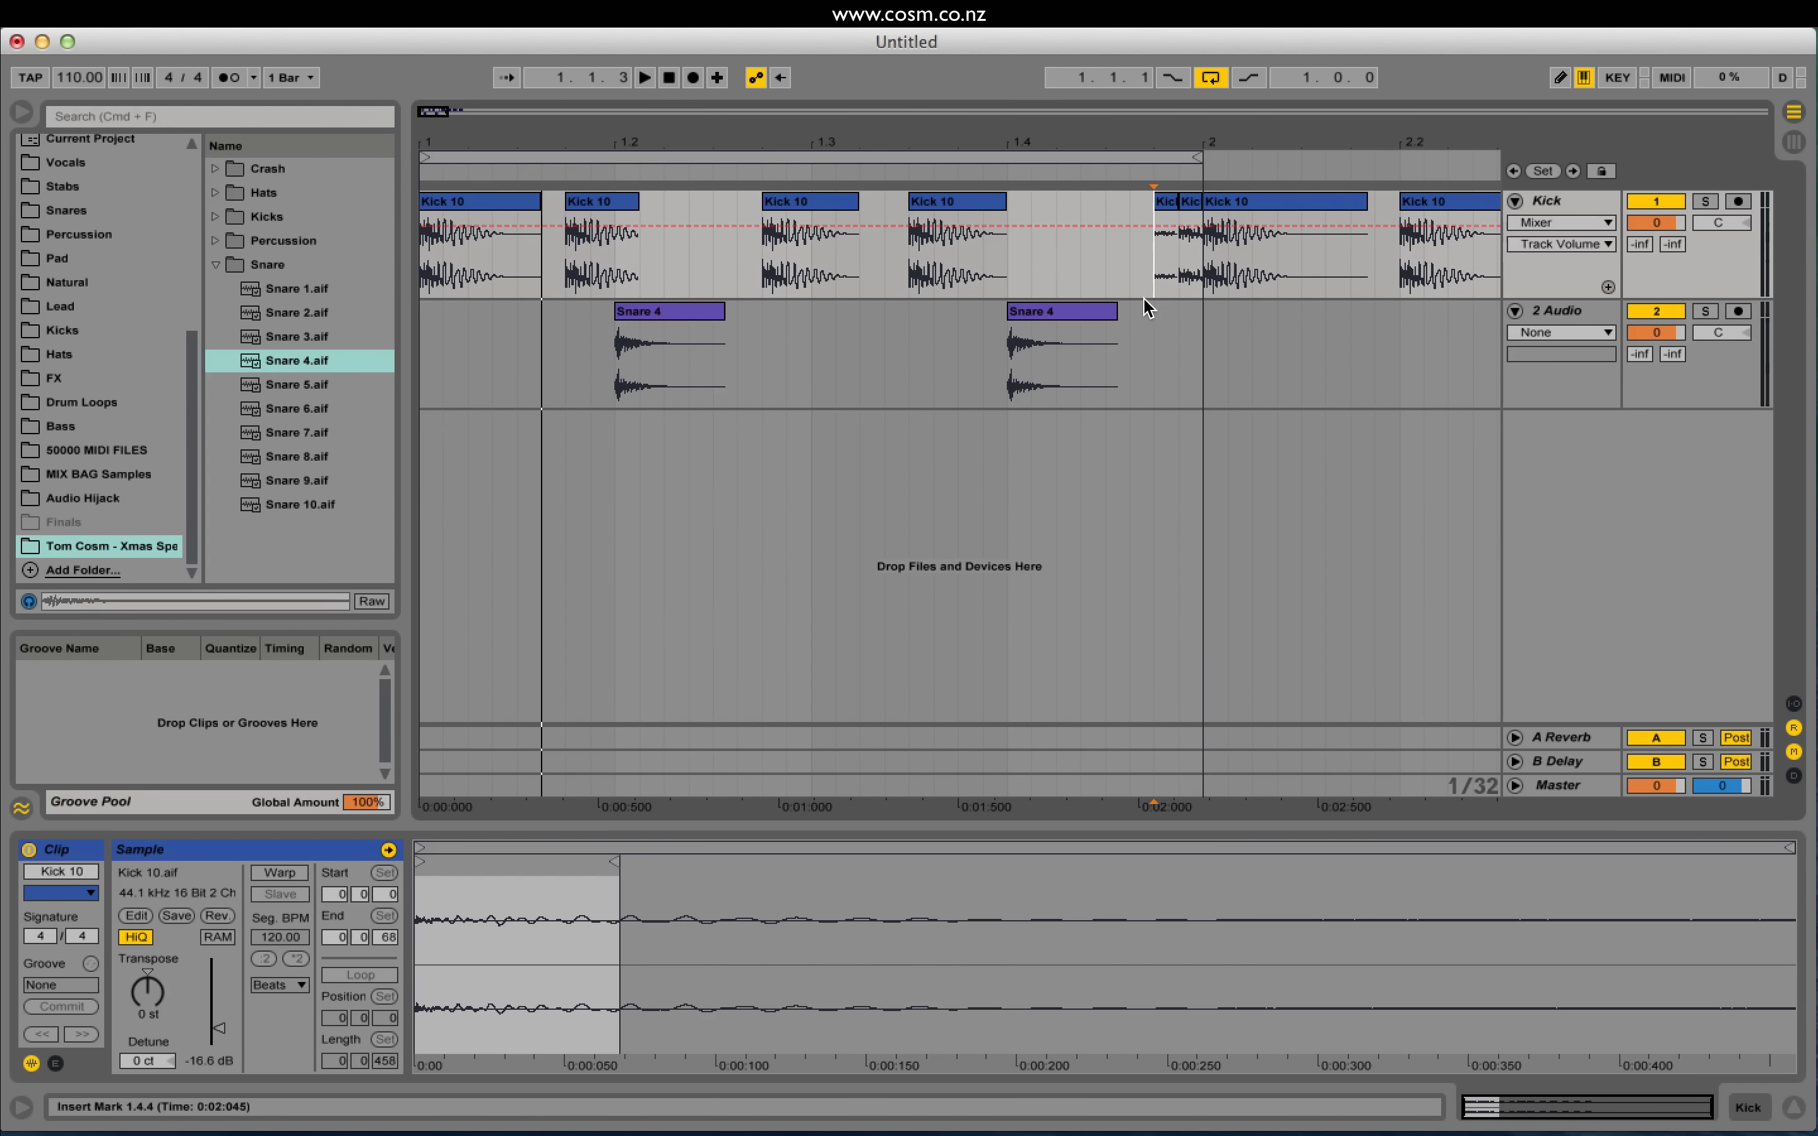
left_click(425, 248)
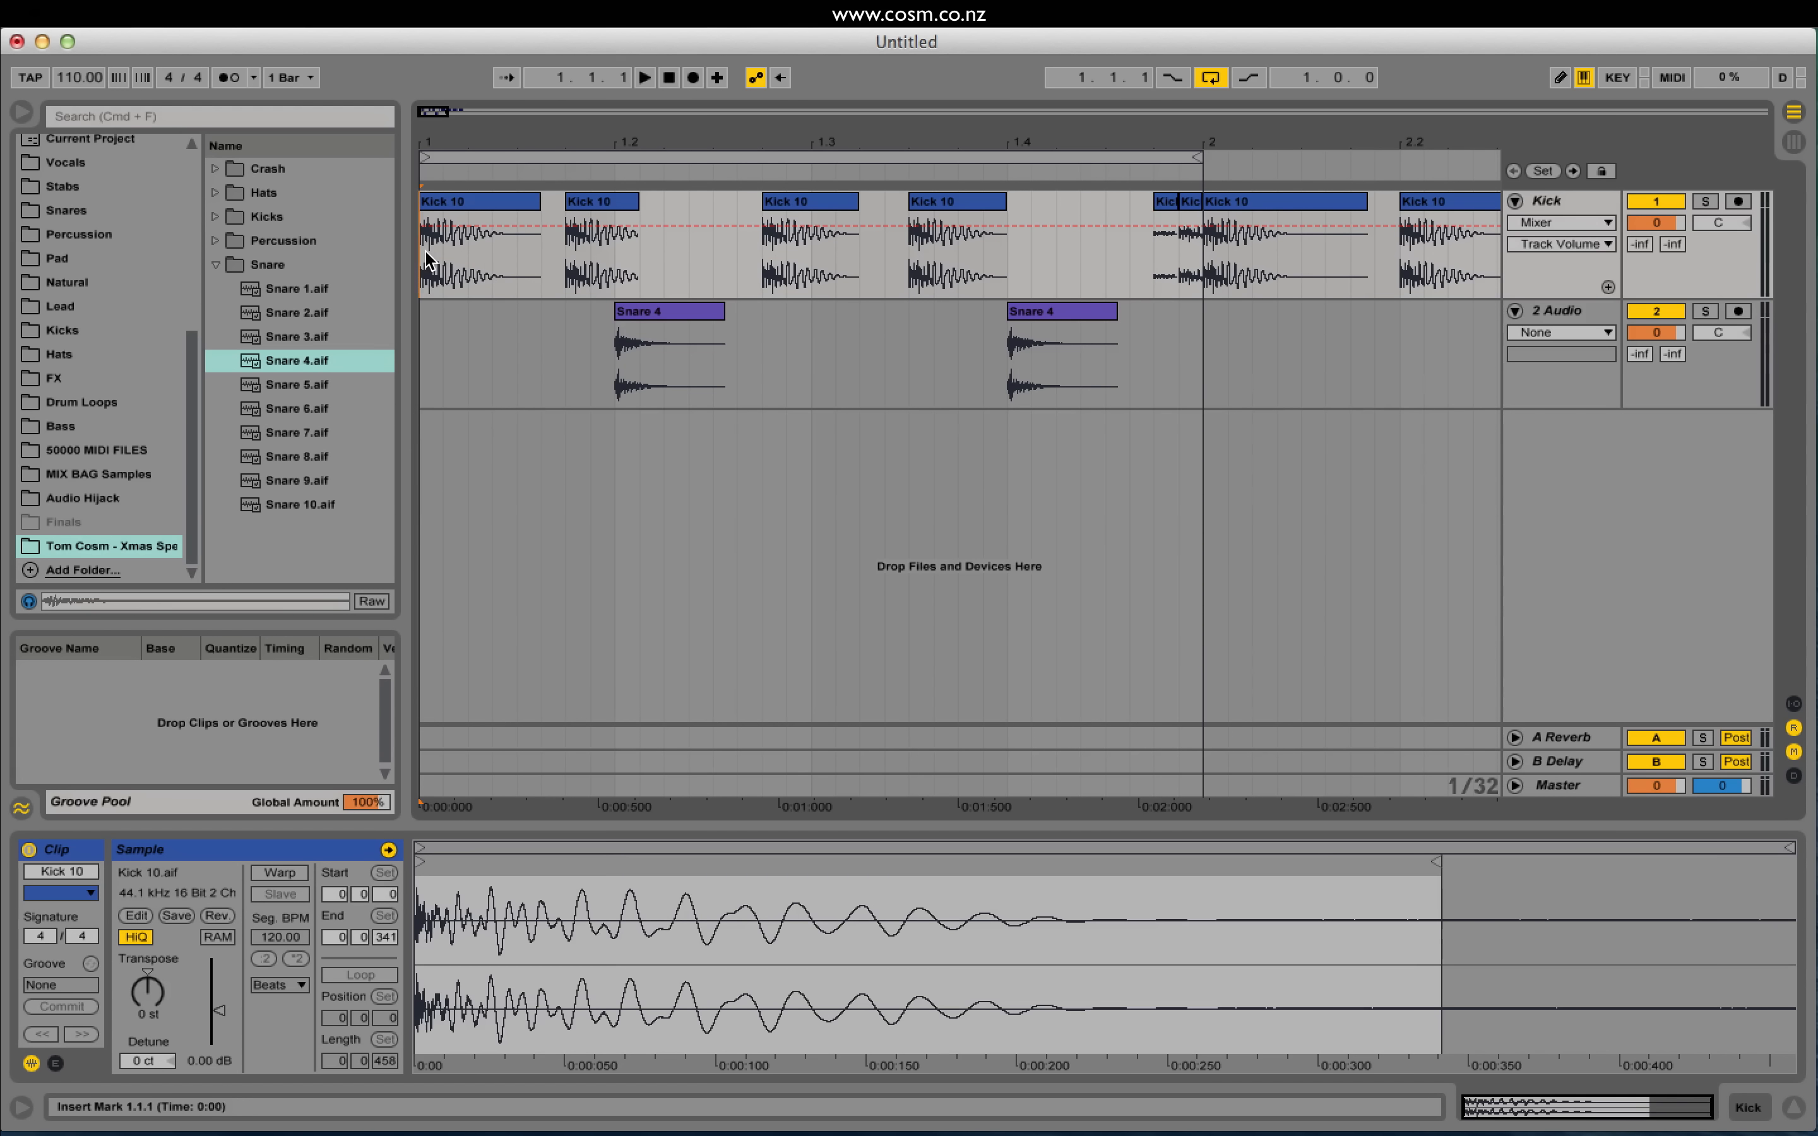
key("space")
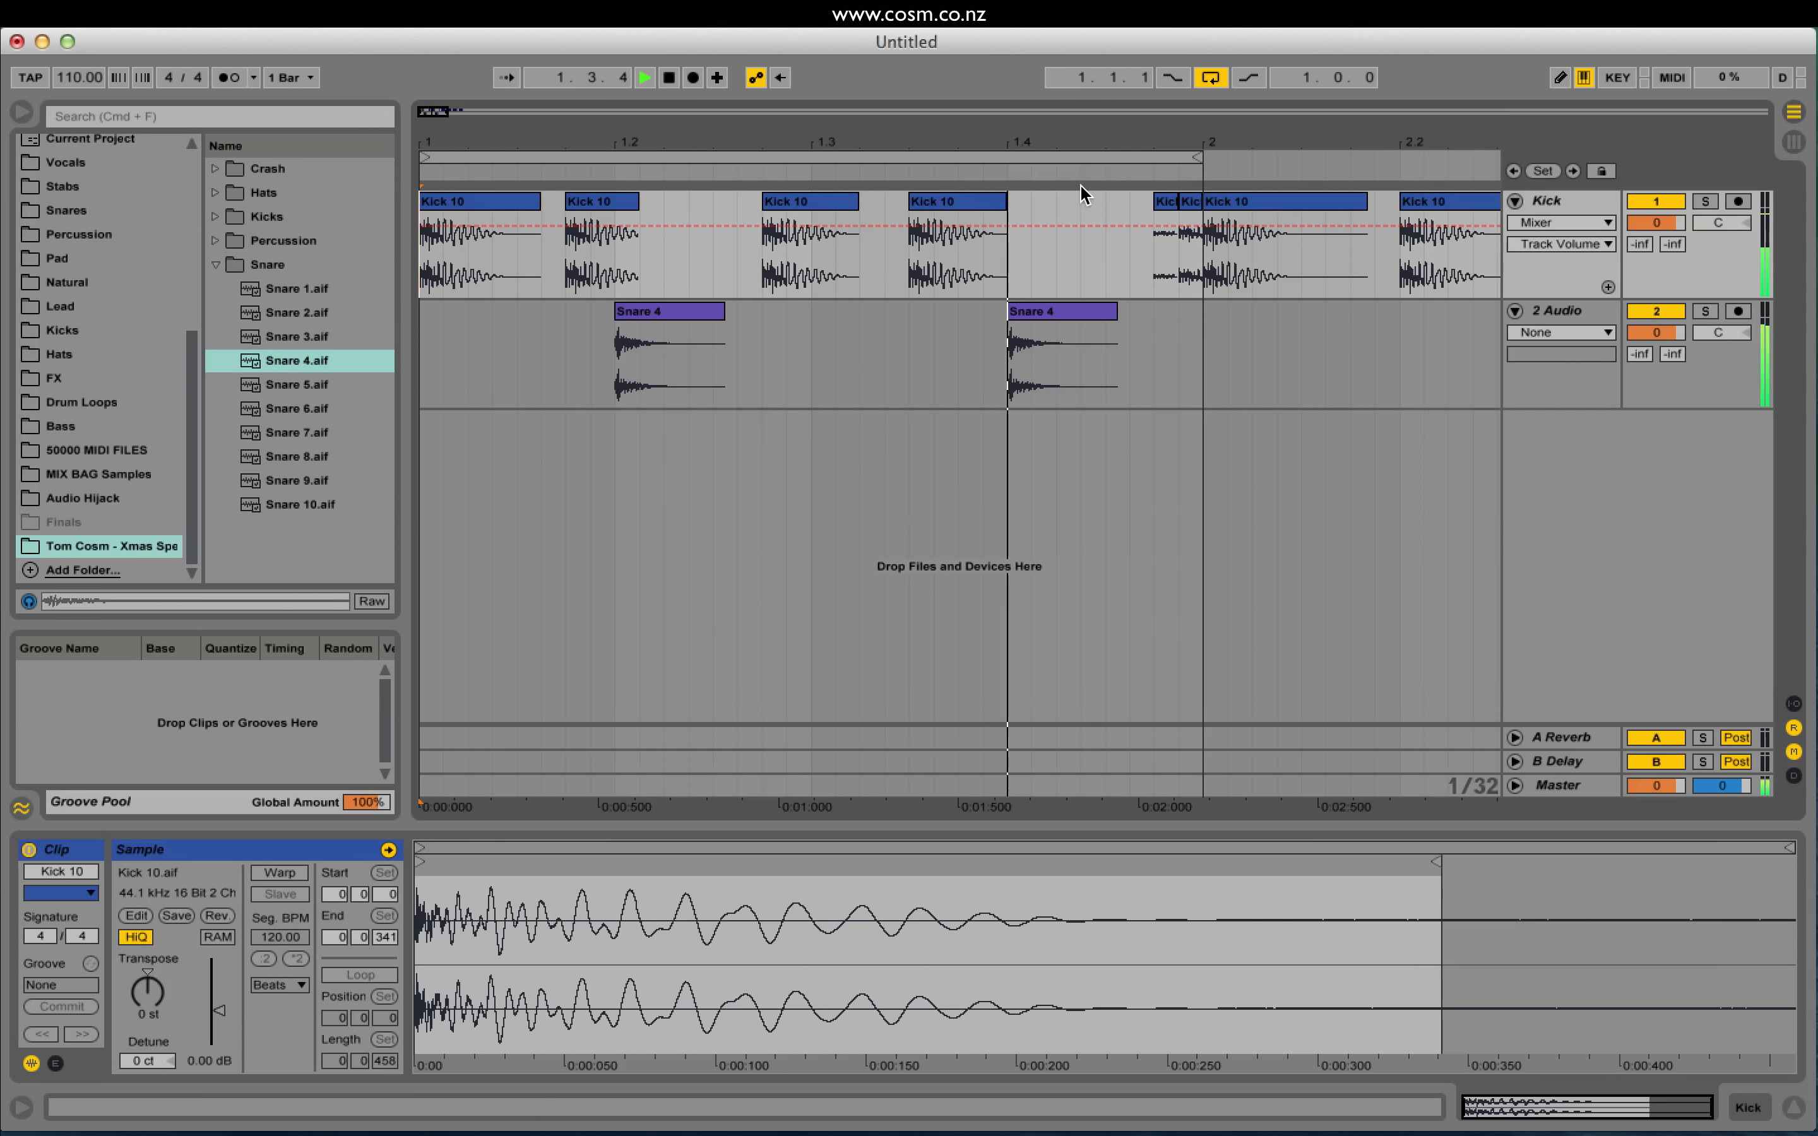
key("space")
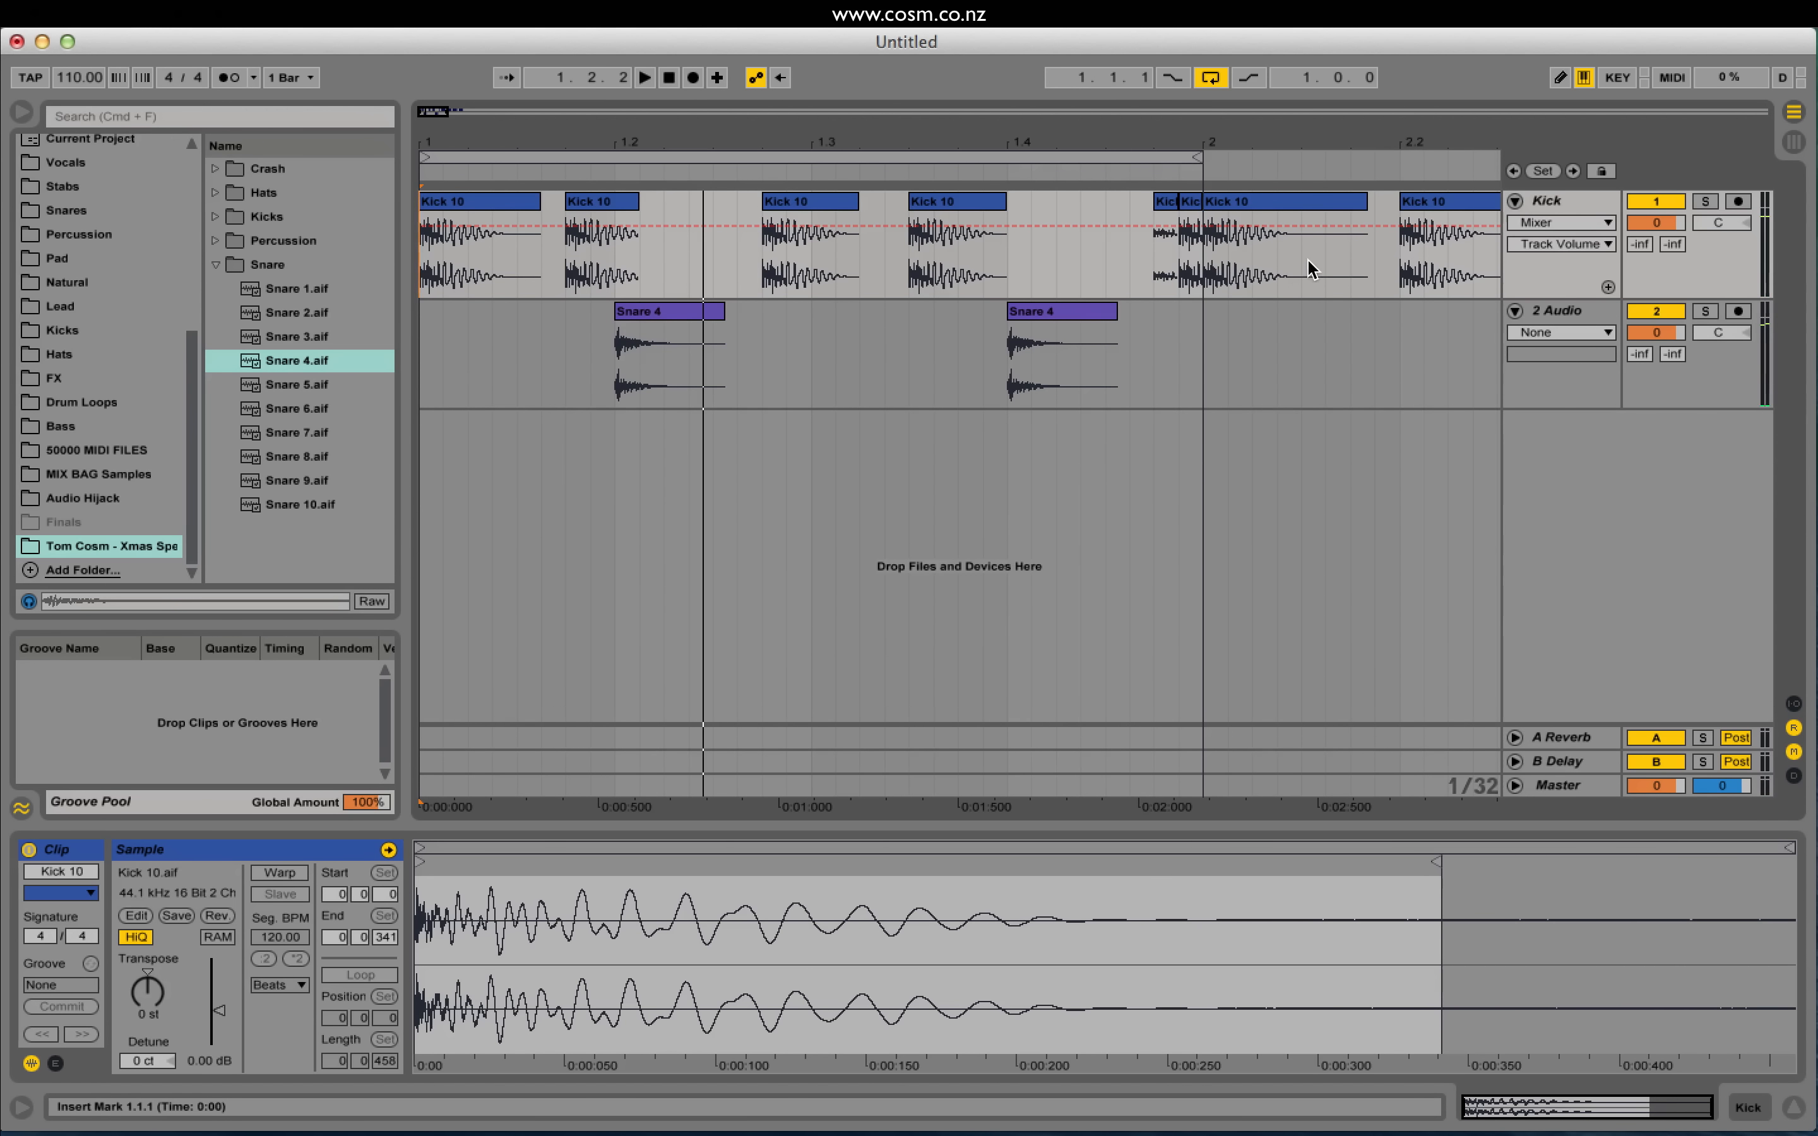
left_click_drag(1199, 272, 1140, 282)
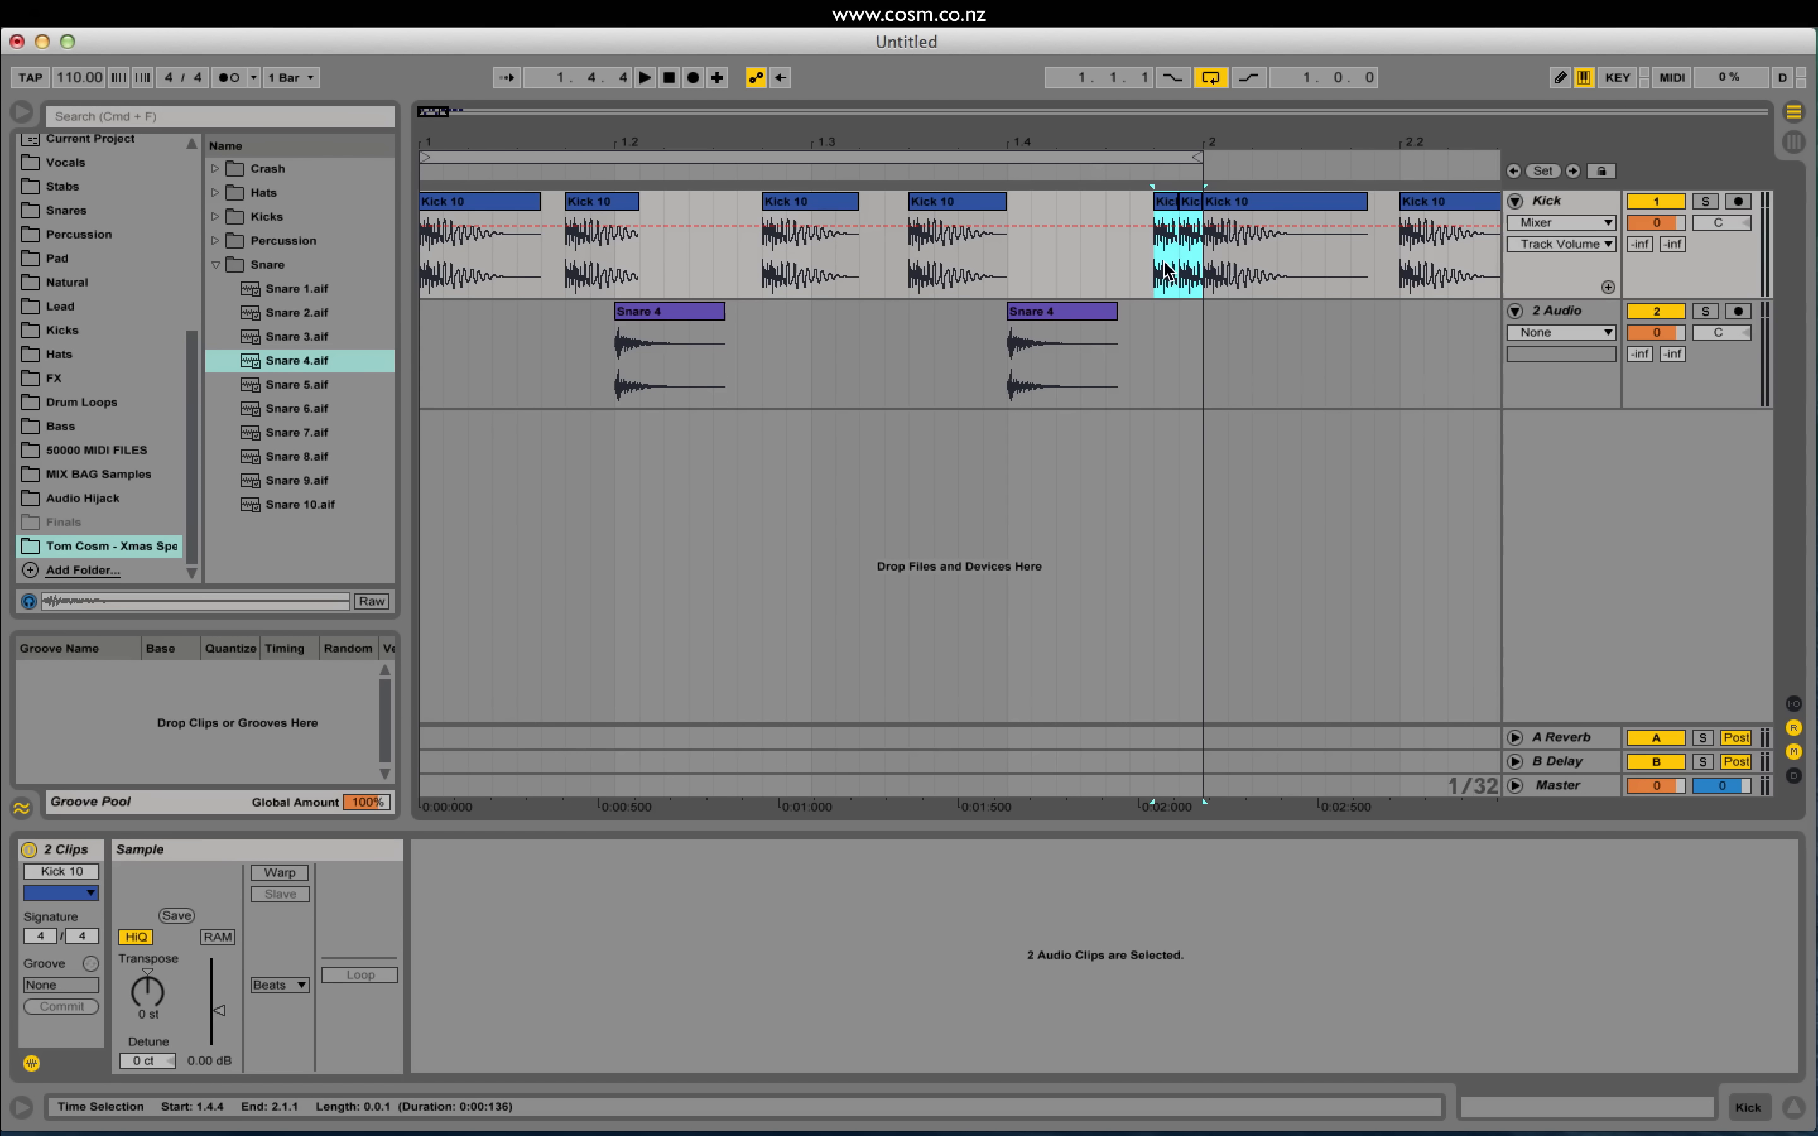
Step: Consolidate both short kick hits into one clip with Cmd+J and show its envelopes
left_click(195, 16)
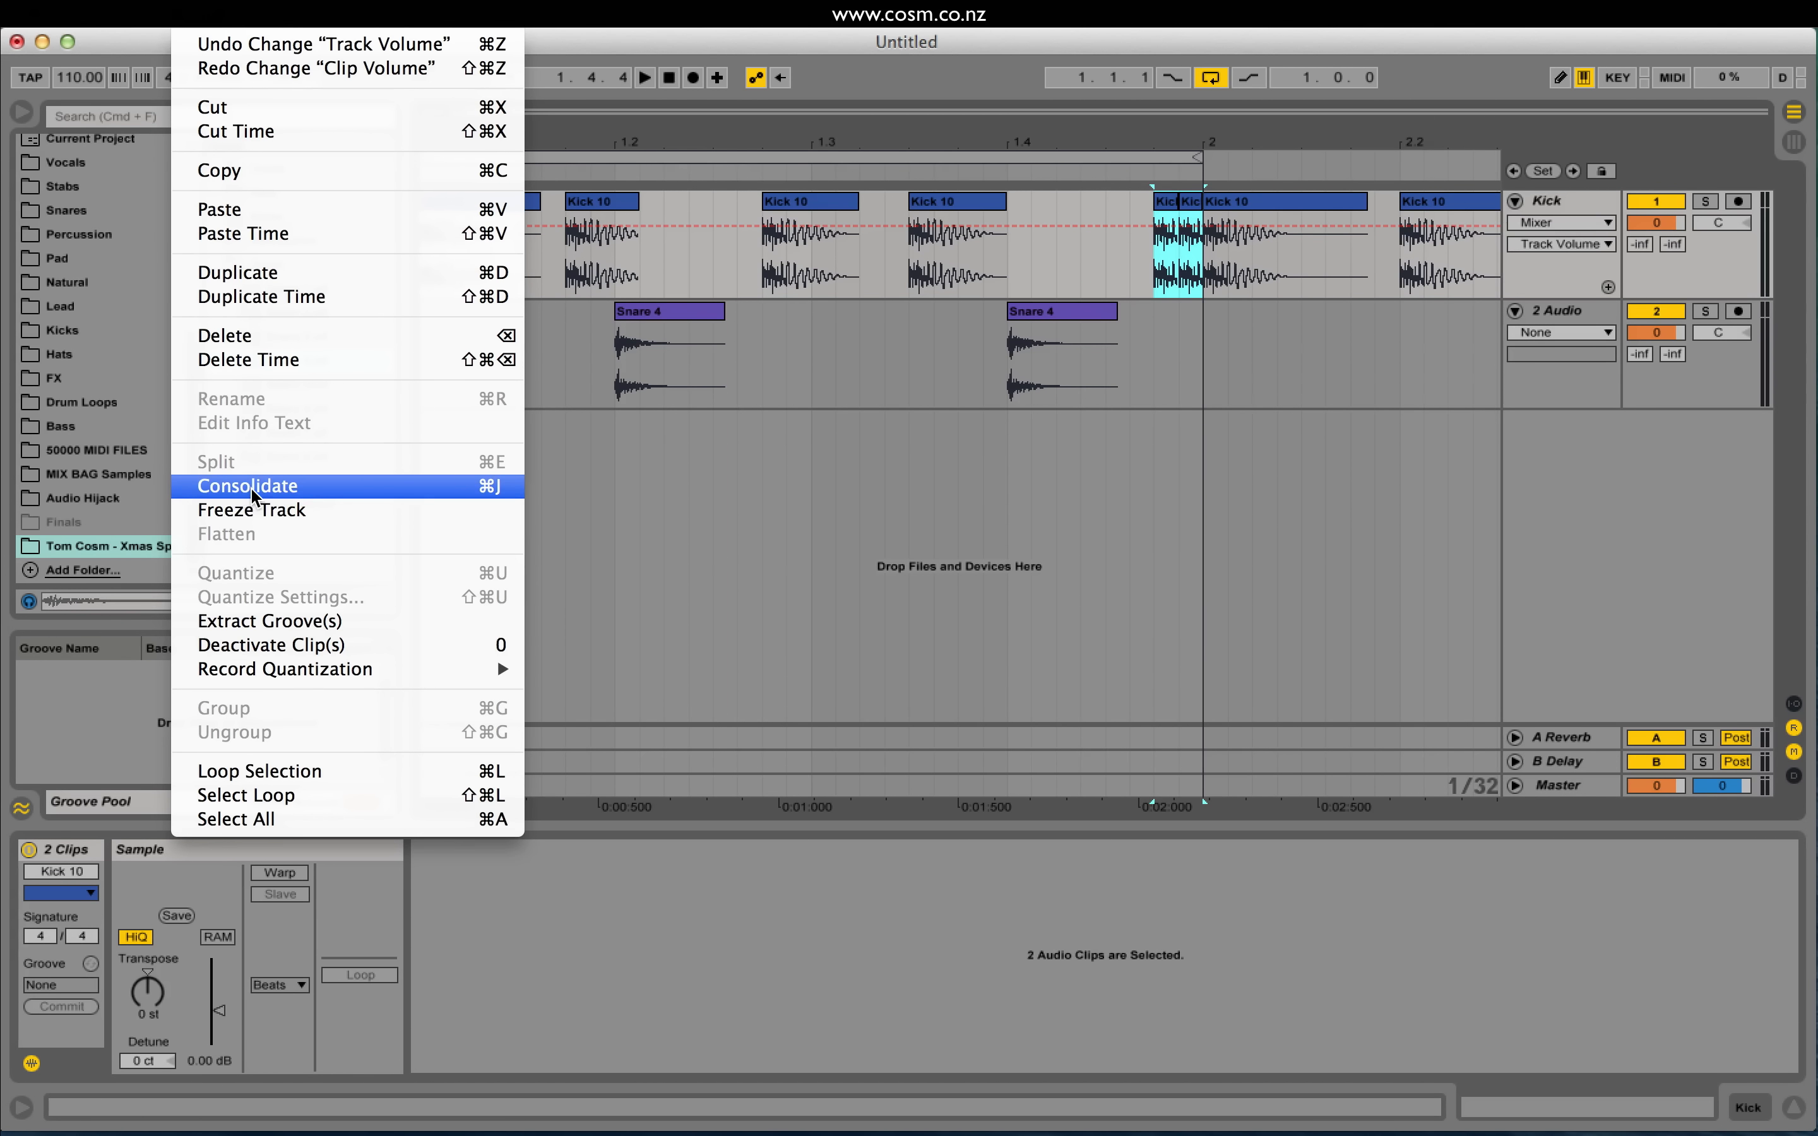
left_click(841, 445)
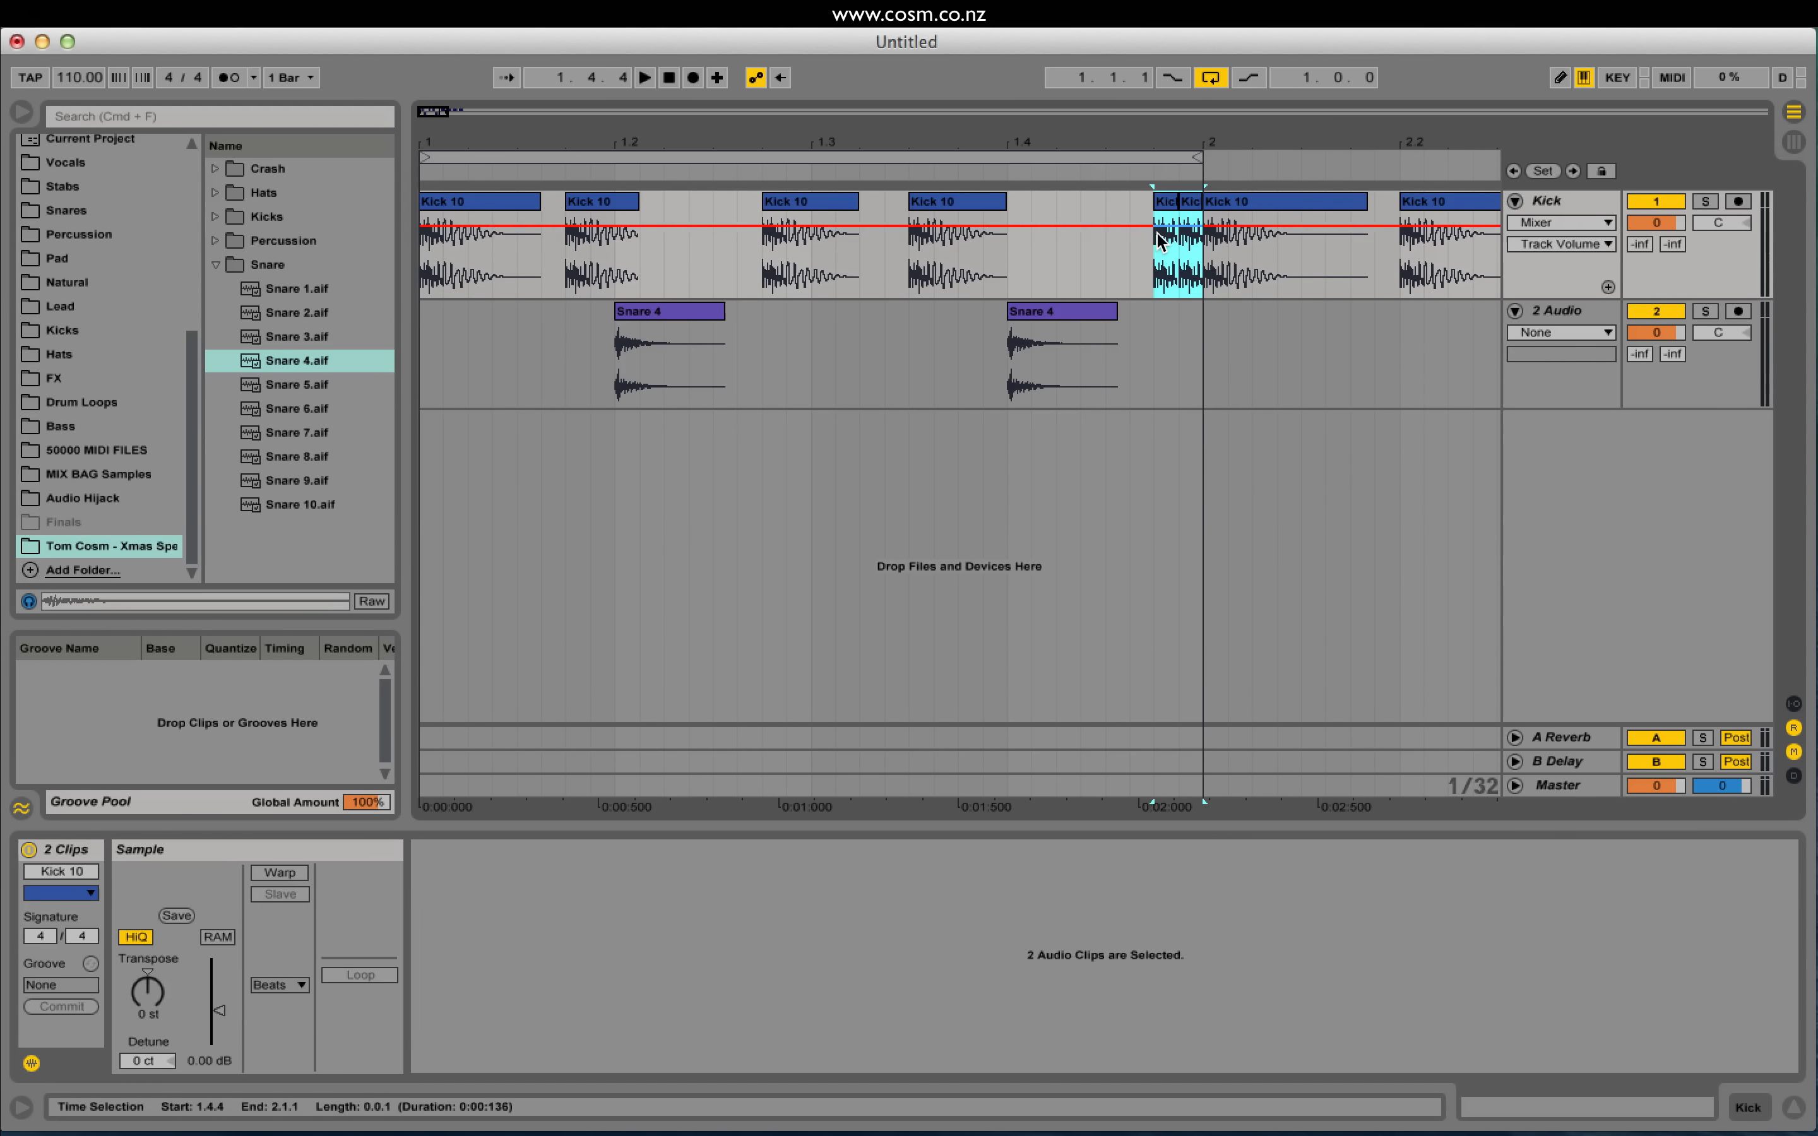
left_click_drag(1158, 252, 1196, 273)
key("super+j")
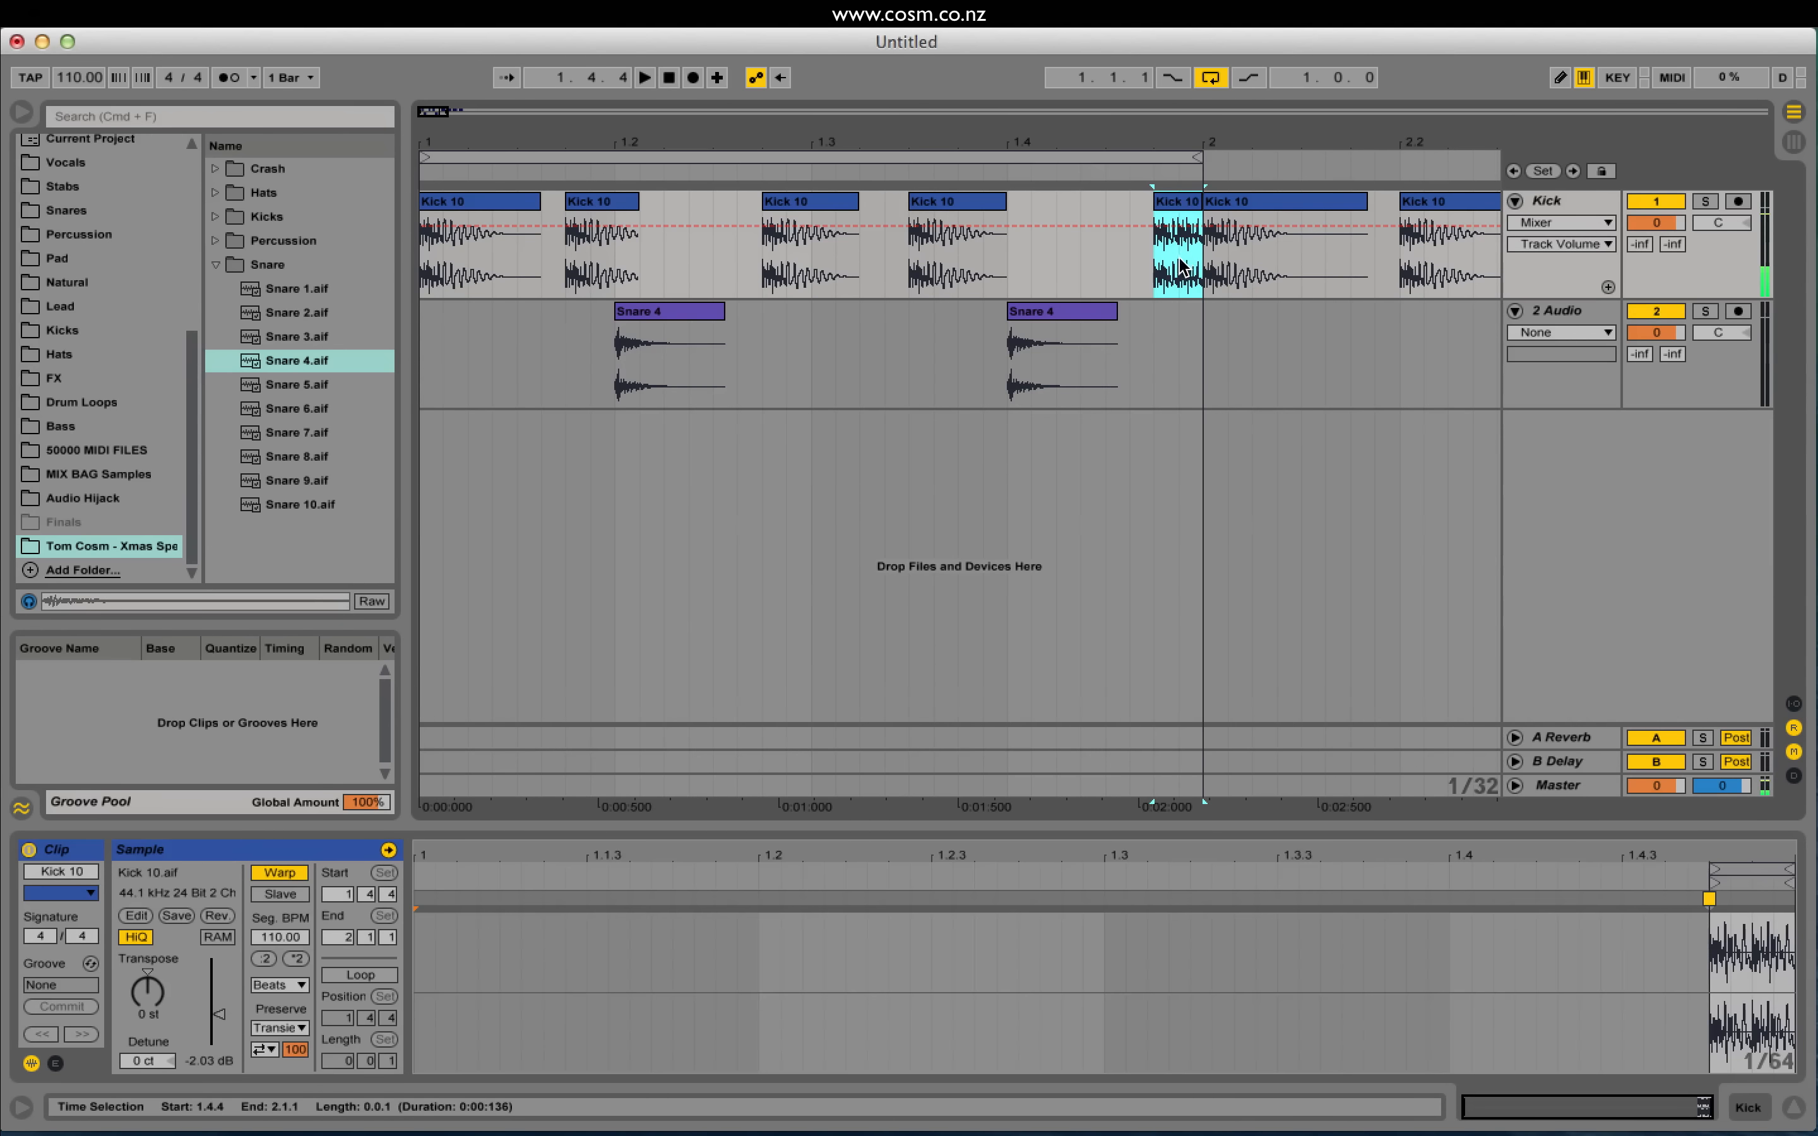
mouse_move(1658, 966)
left_mouse_down()
mouse_move(771, 1025)
mouse_move(767, 1052)
mouse_move(413, 1044)
mouse_move(524, 1040)
left_mouse_up()
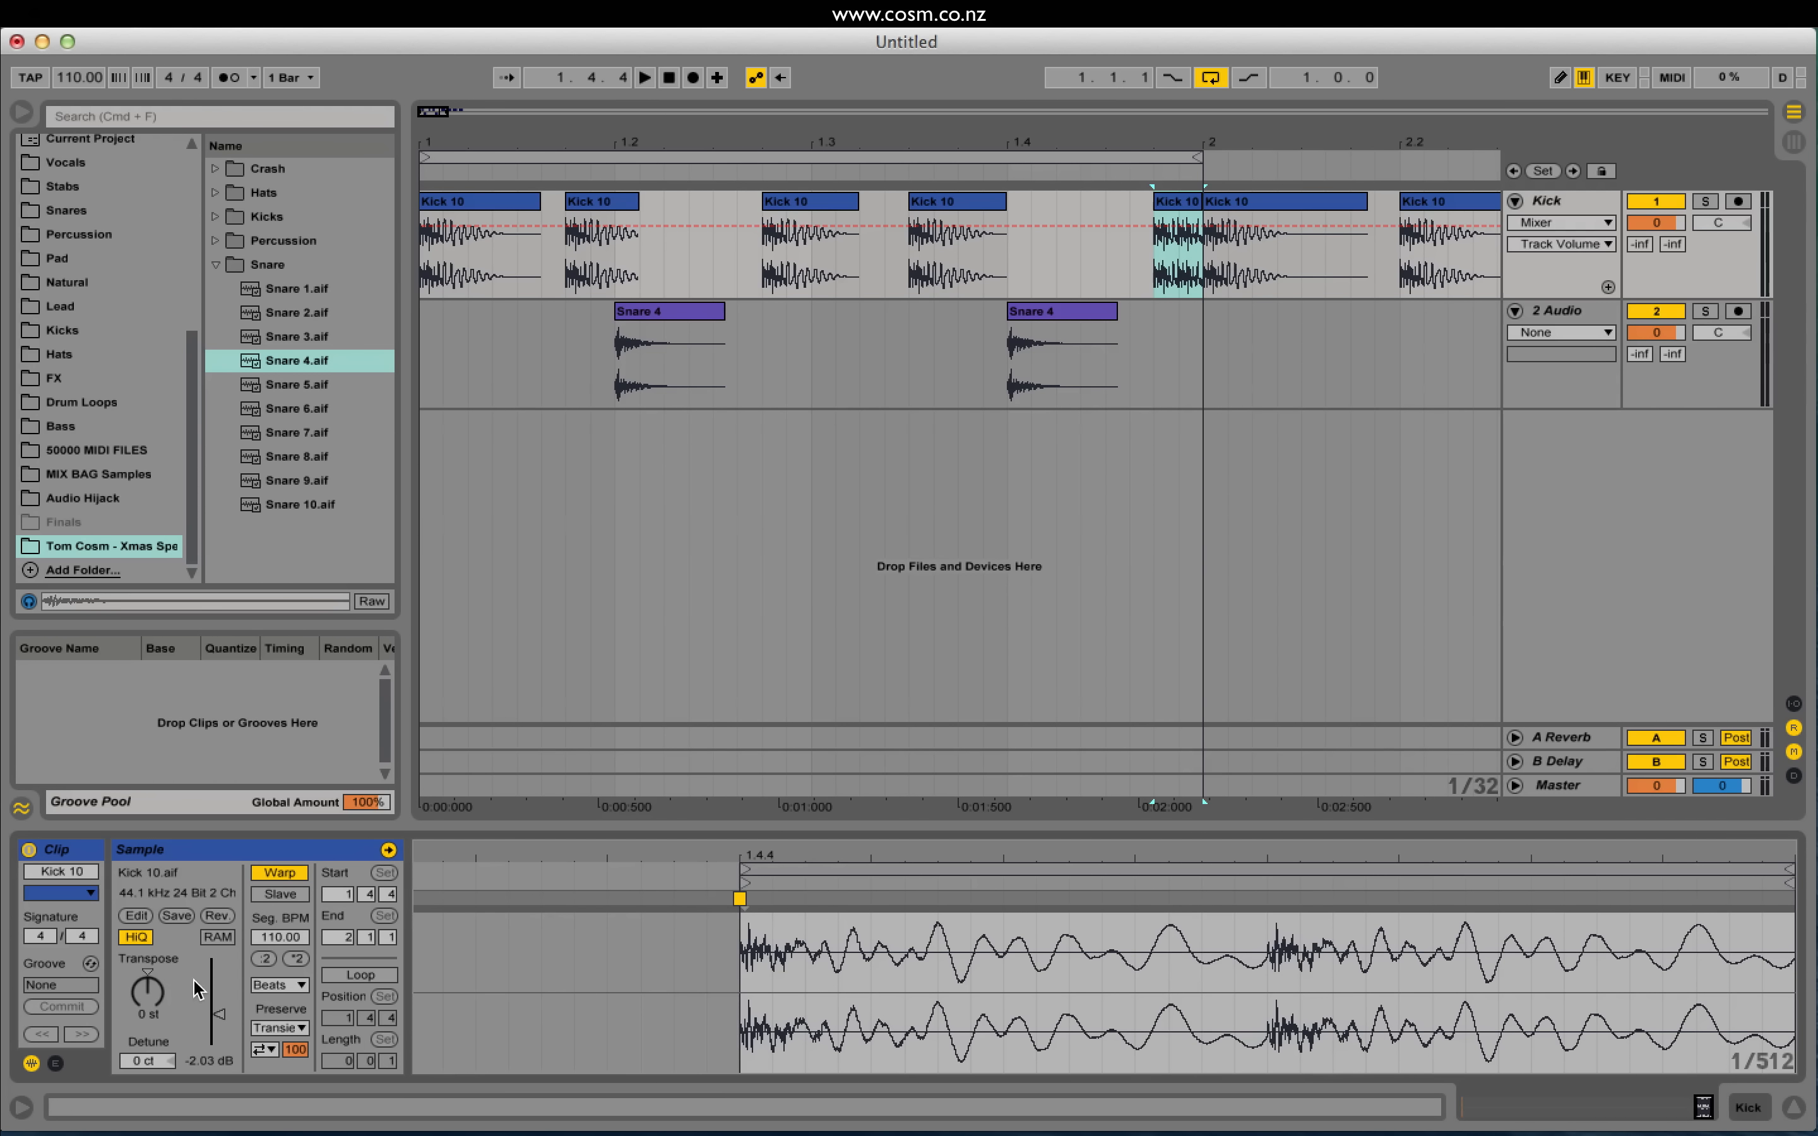
left_click(55, 1063)
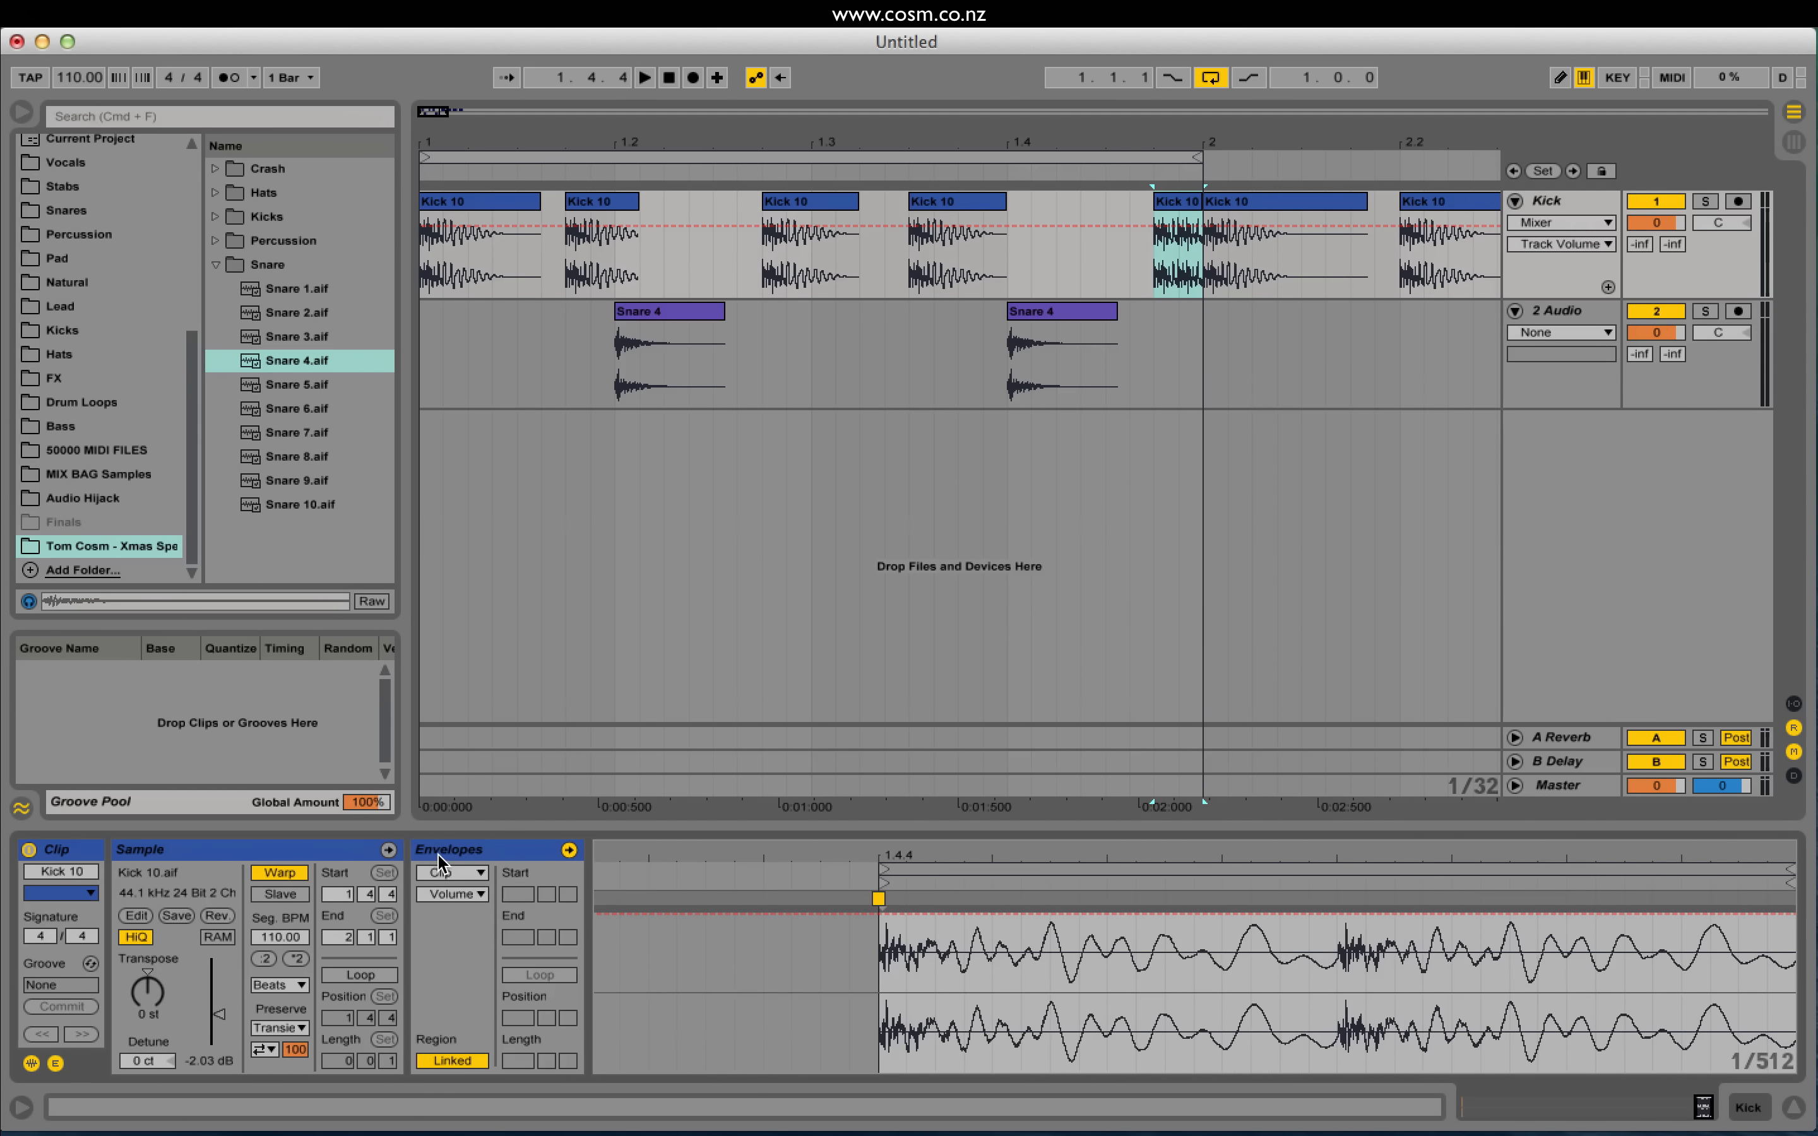
Step: Ramp the merged kick clip's Volume envelope up from minimum to a plateau, then audition
left_click(474, 871)
left_click(457, 886)
left_click(455, 895)
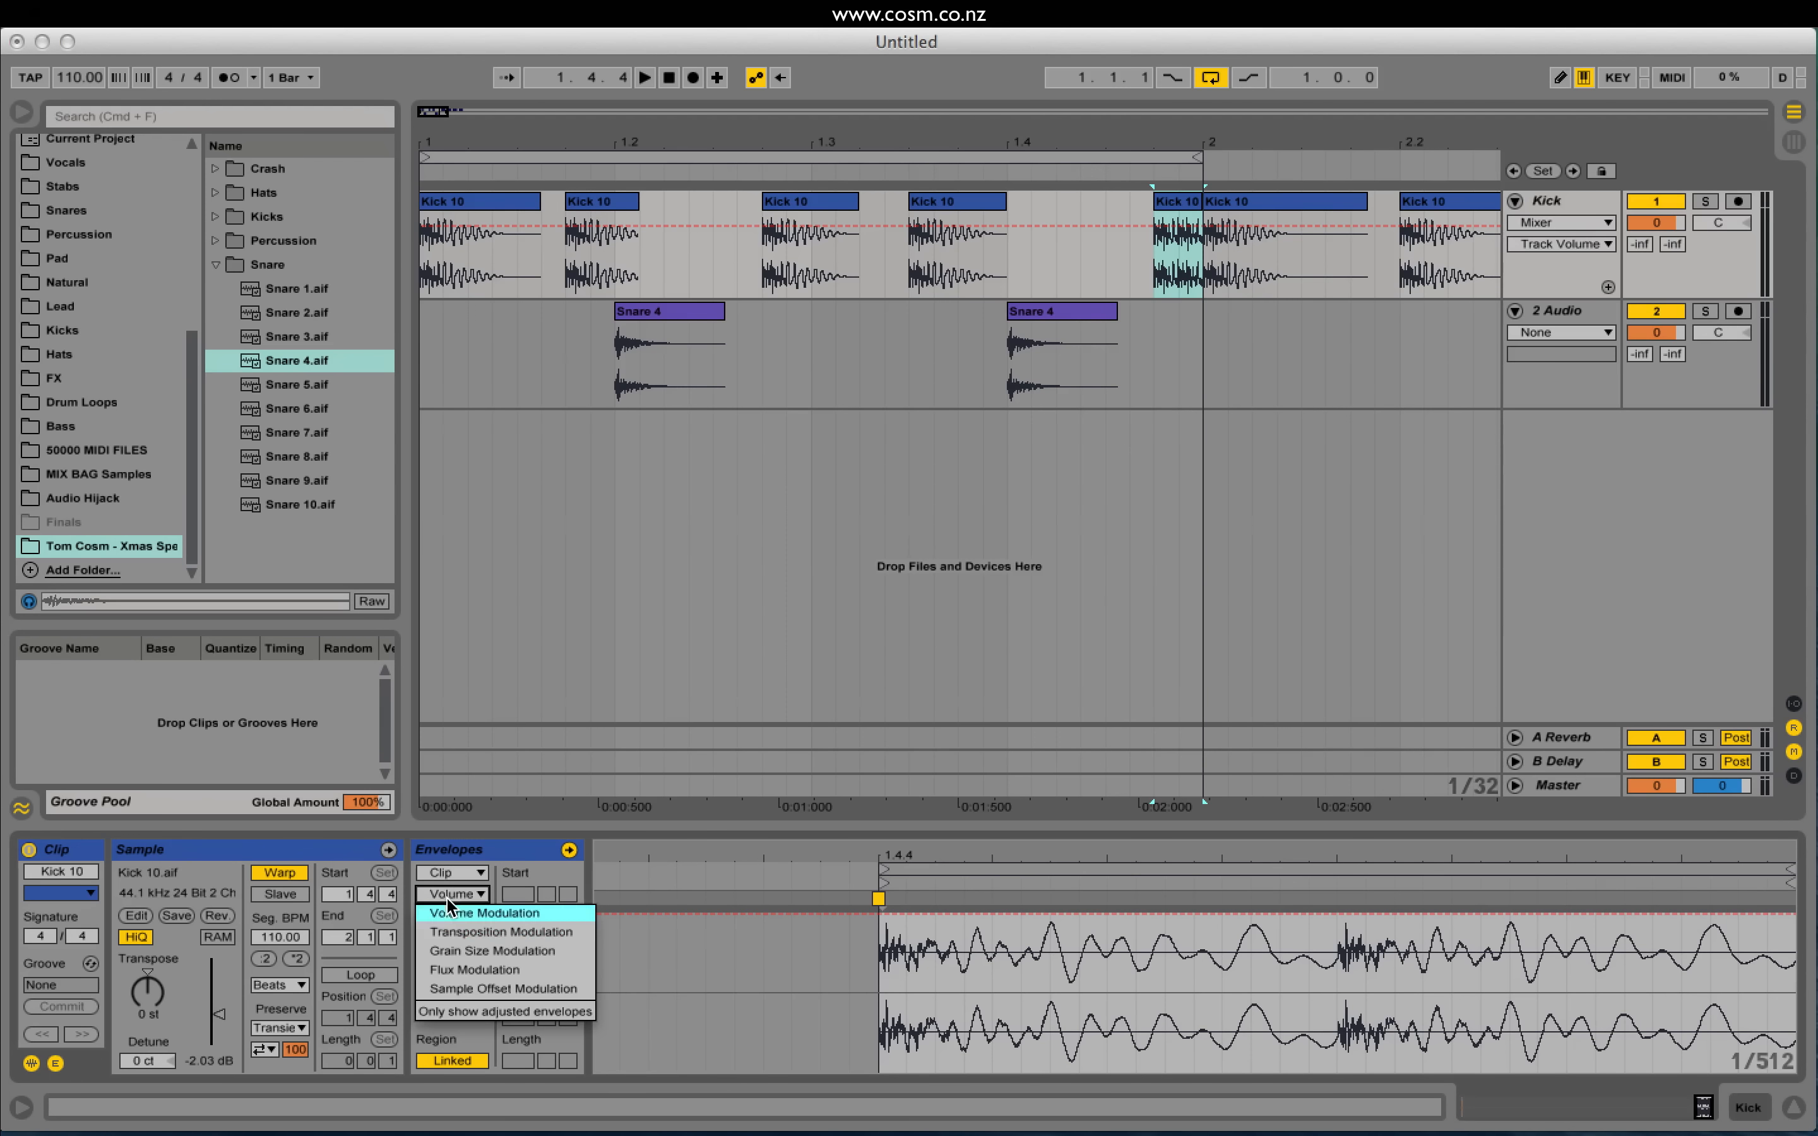
left_click(450, 912)
left_click(1740, 915)
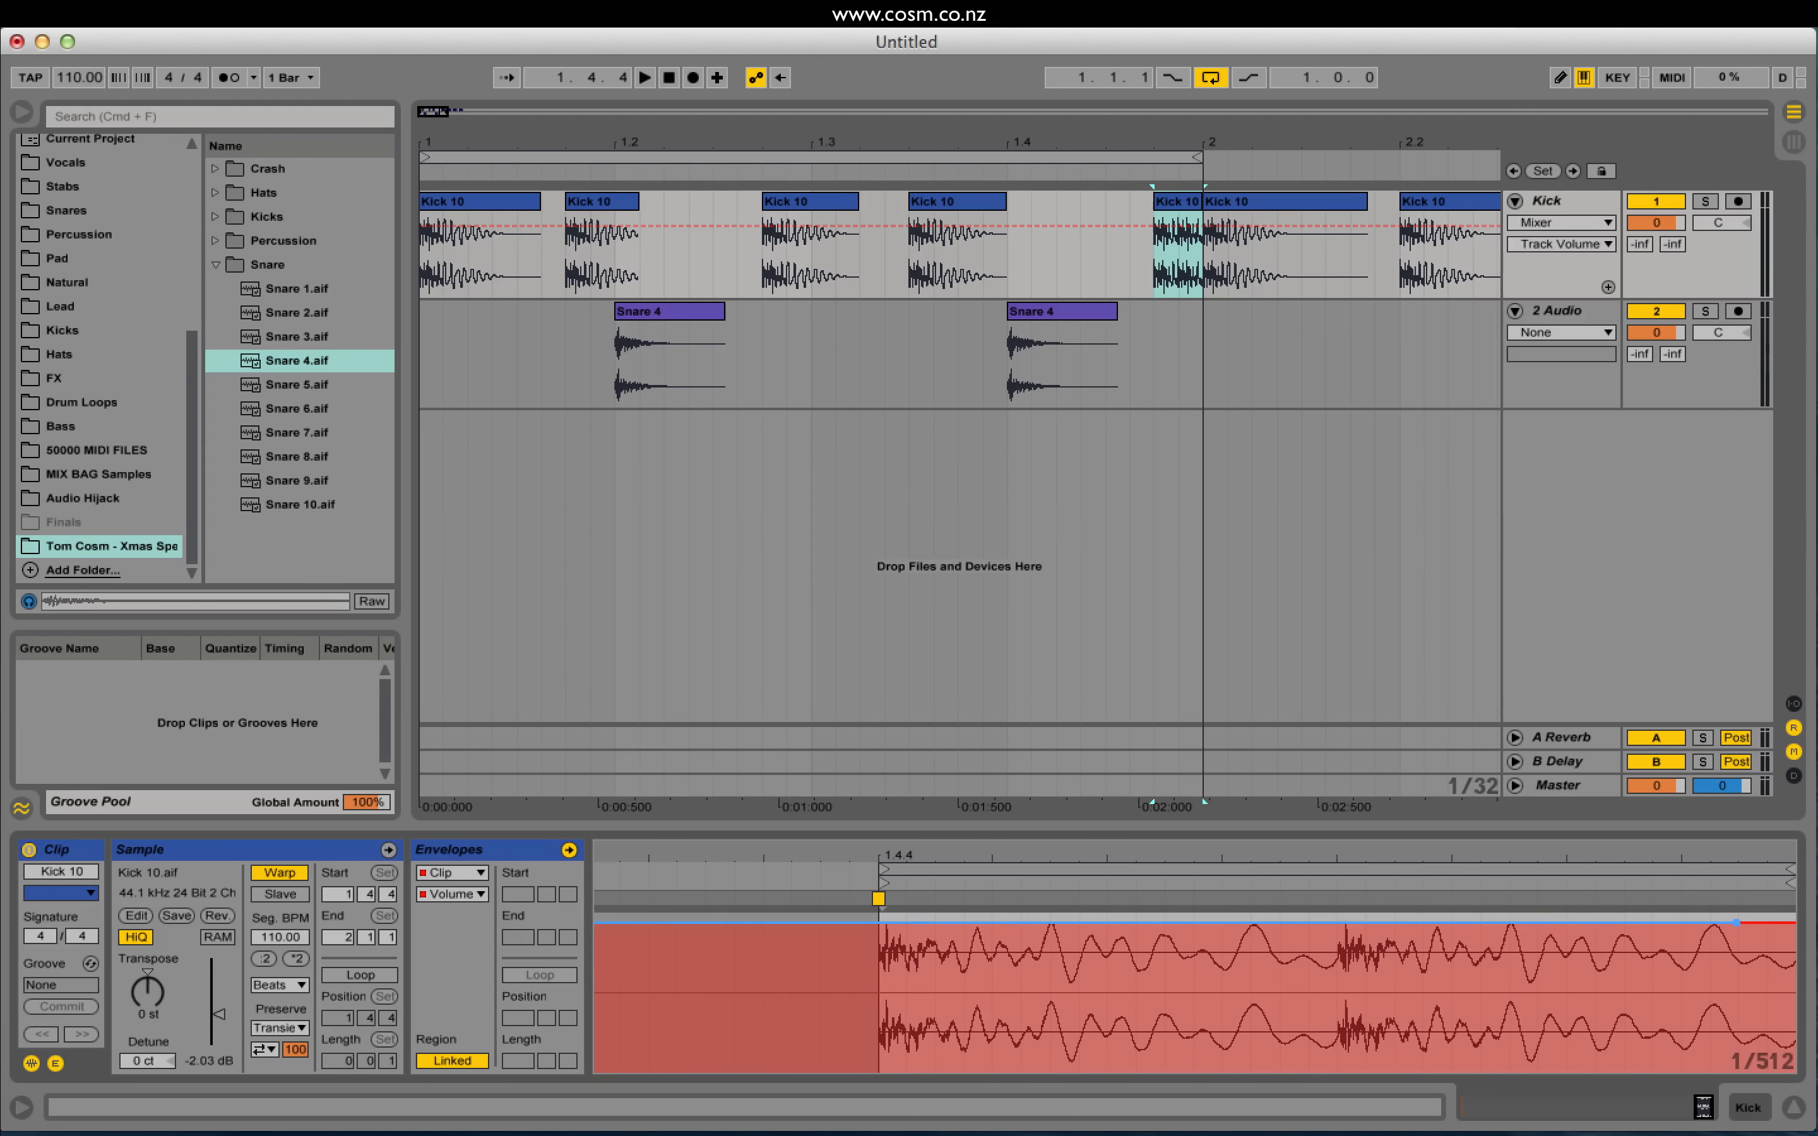
left_click(993, 916)
left_click_drag(995, 922, 910, 1070)
left_click_drag(1731, 912, 1338, 973)
key("space")
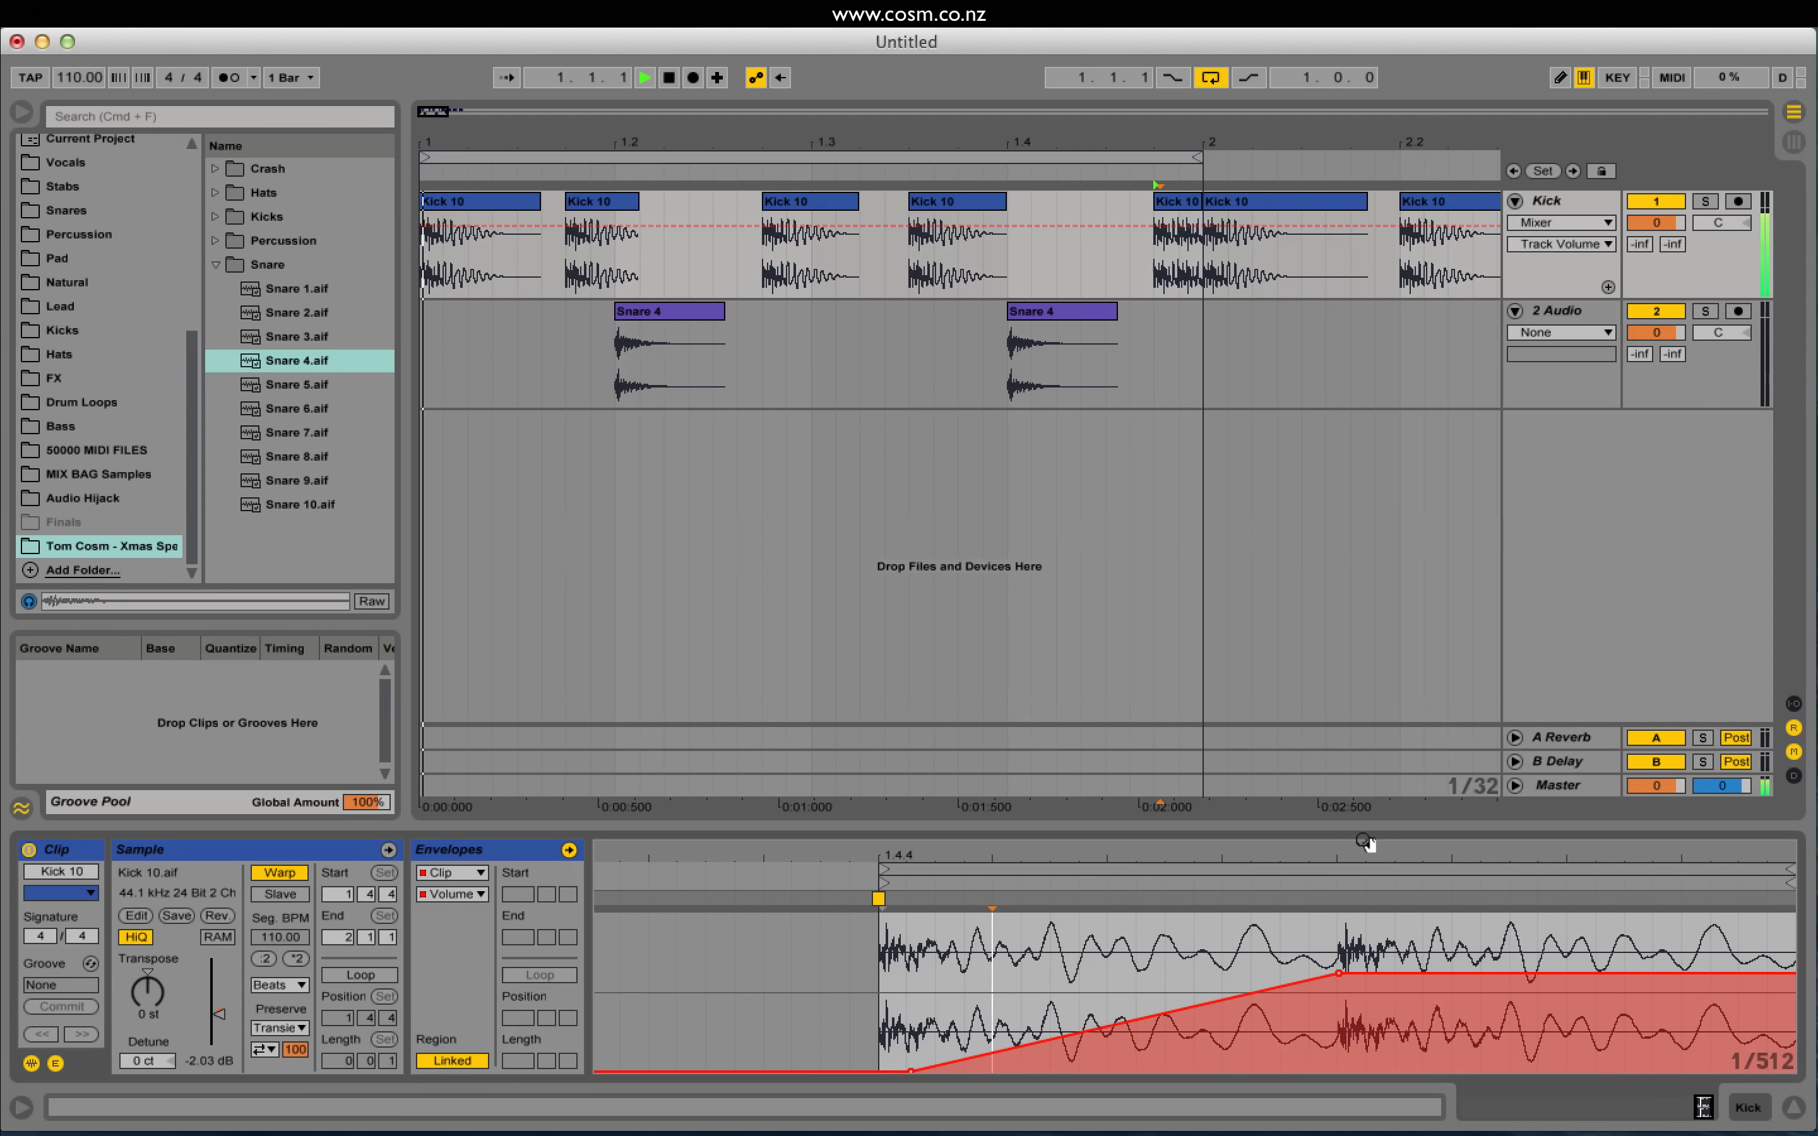
key("space")
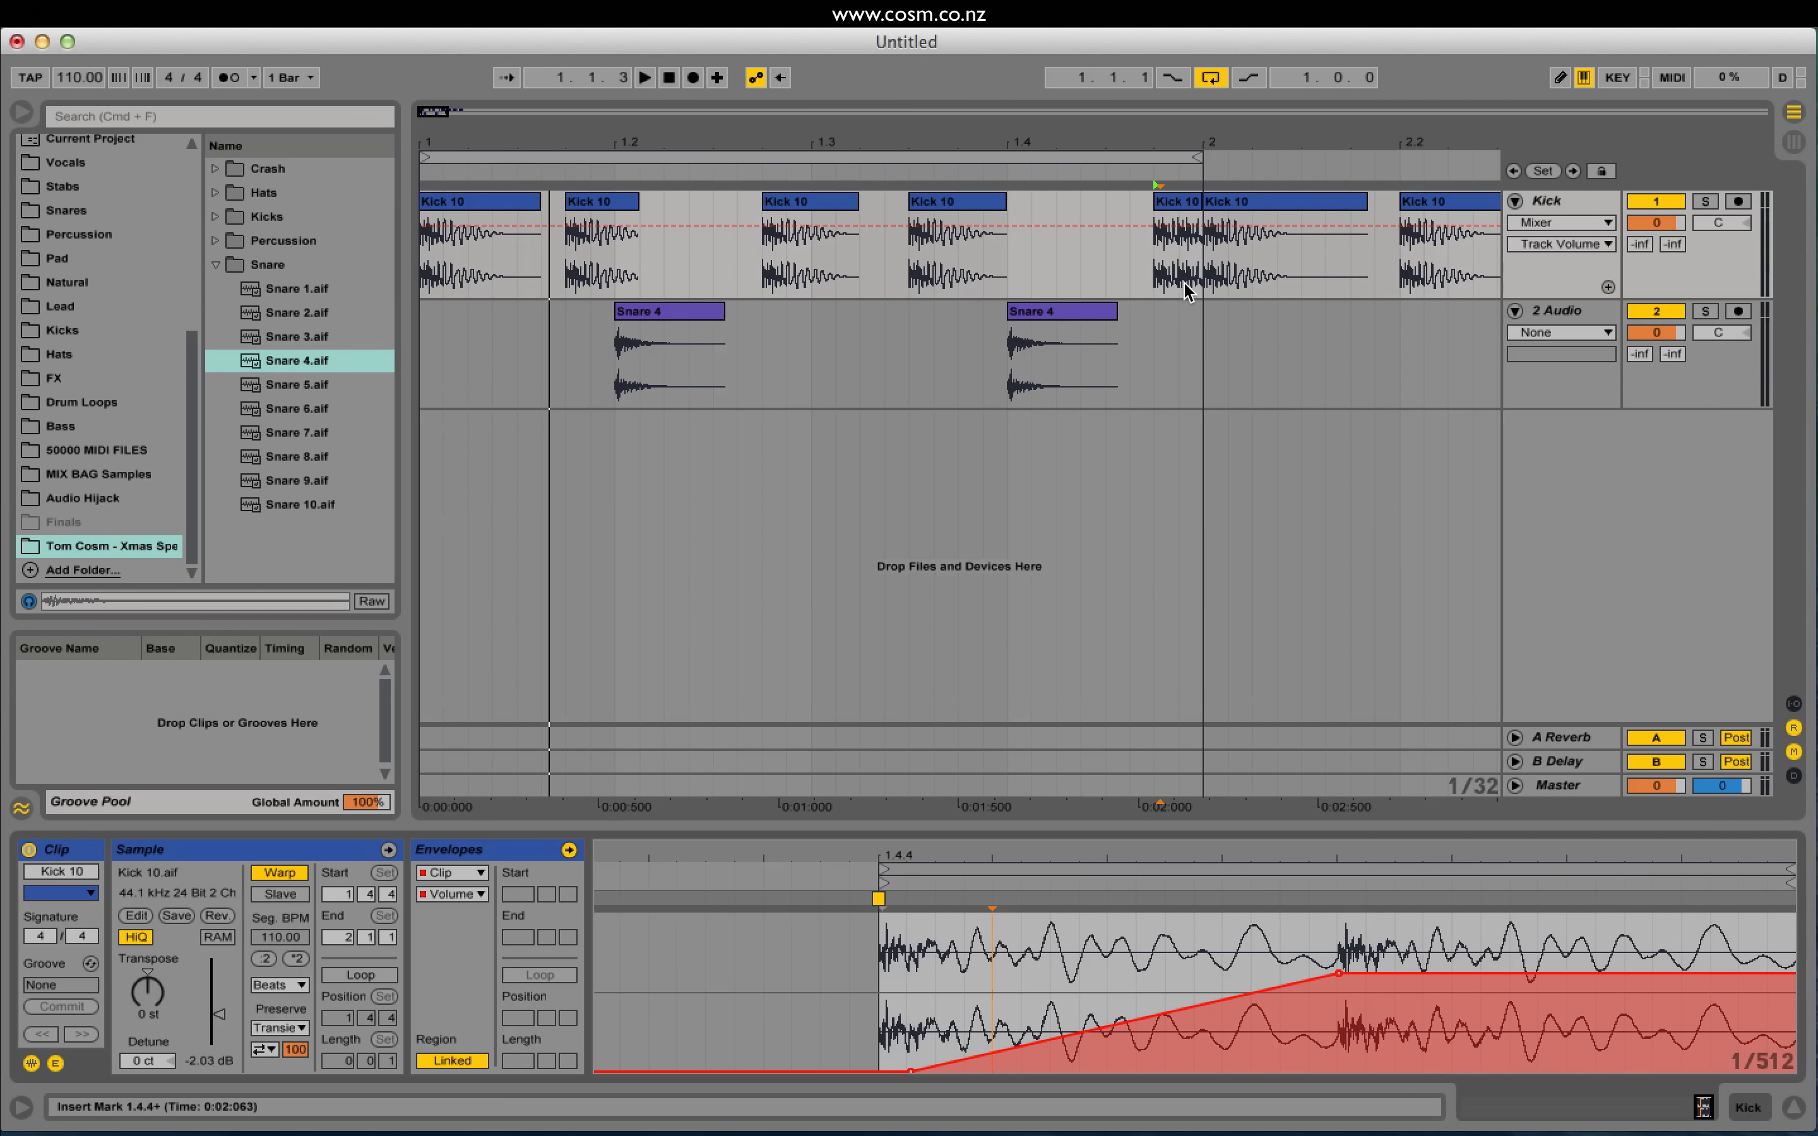
Step: Undo the envelope, reset Kick track volume to 0 dB, and set the 1.4.4 hit's gain to -9.25 dB
key("super+z")
key("super+z")
key("super+z")
key("super+z")
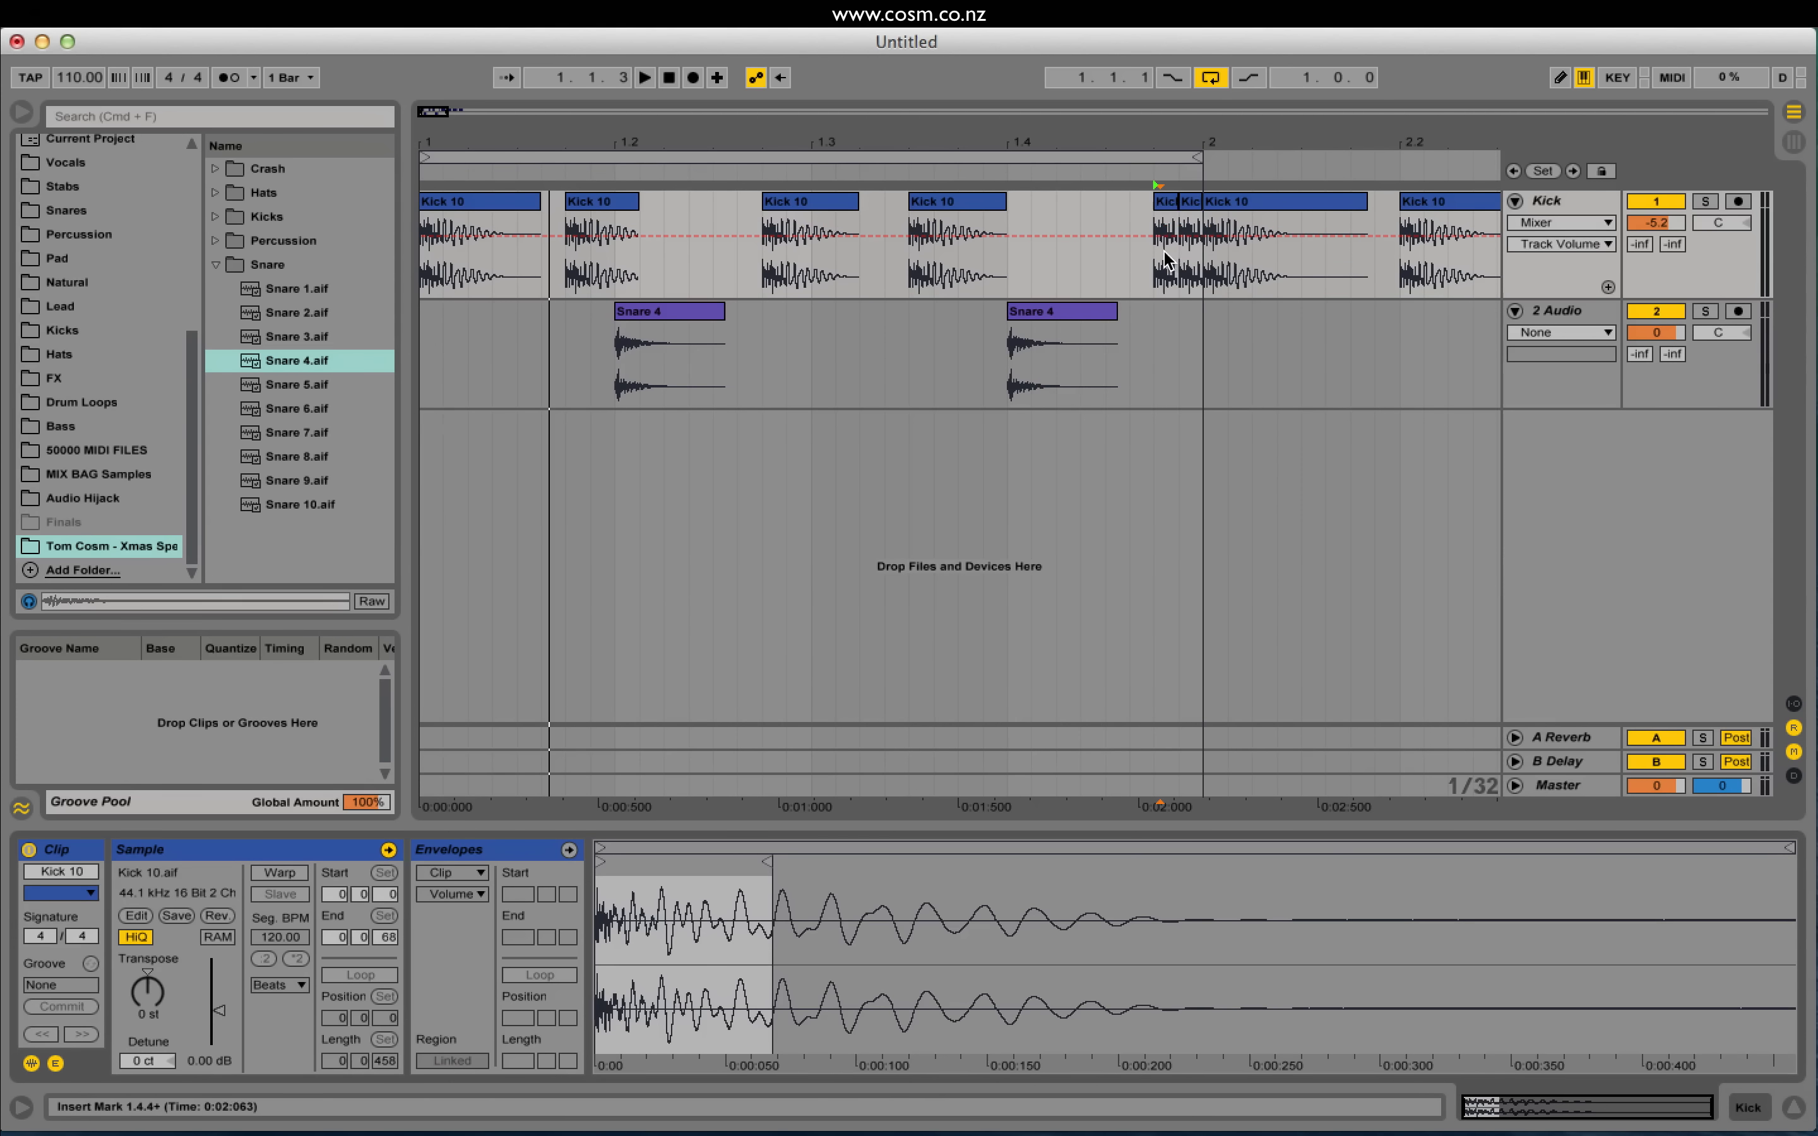
left_click(1167, 204)
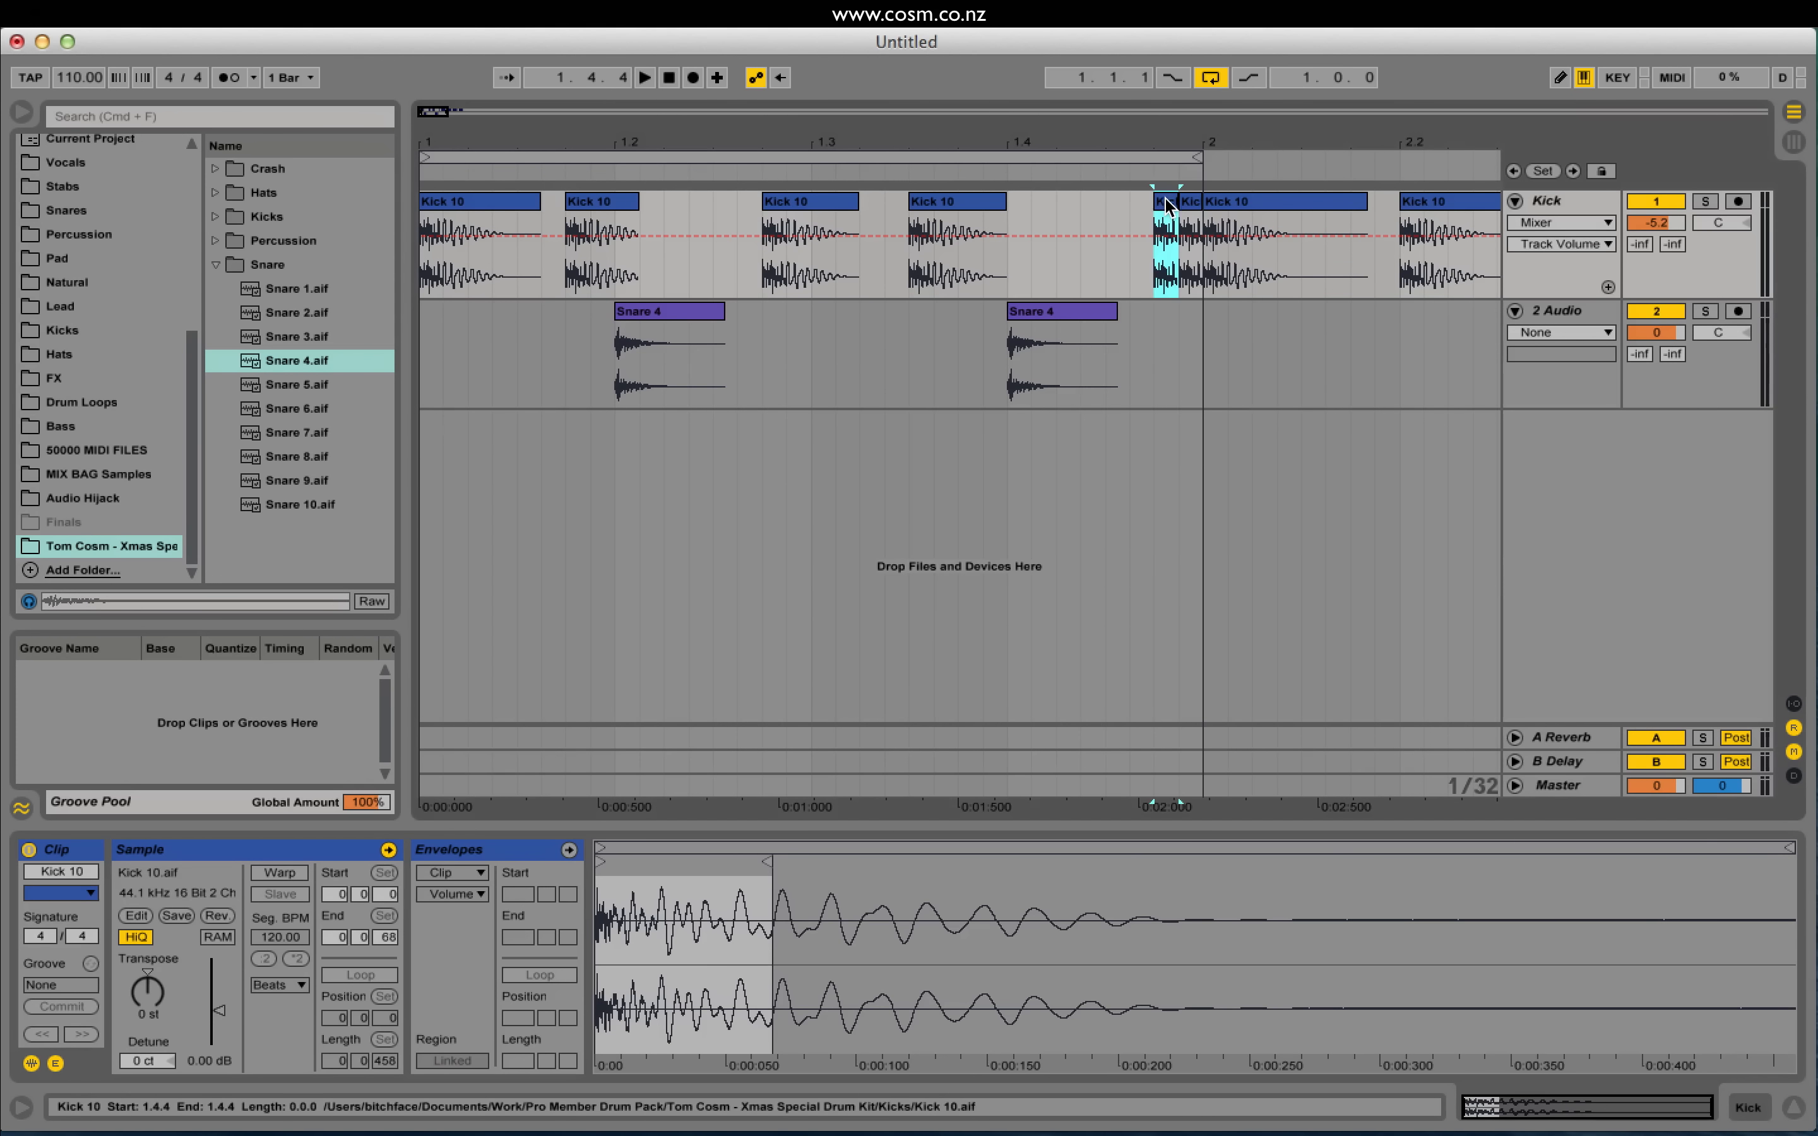
left_click(1651, 224)
key("Delete")
key("space")
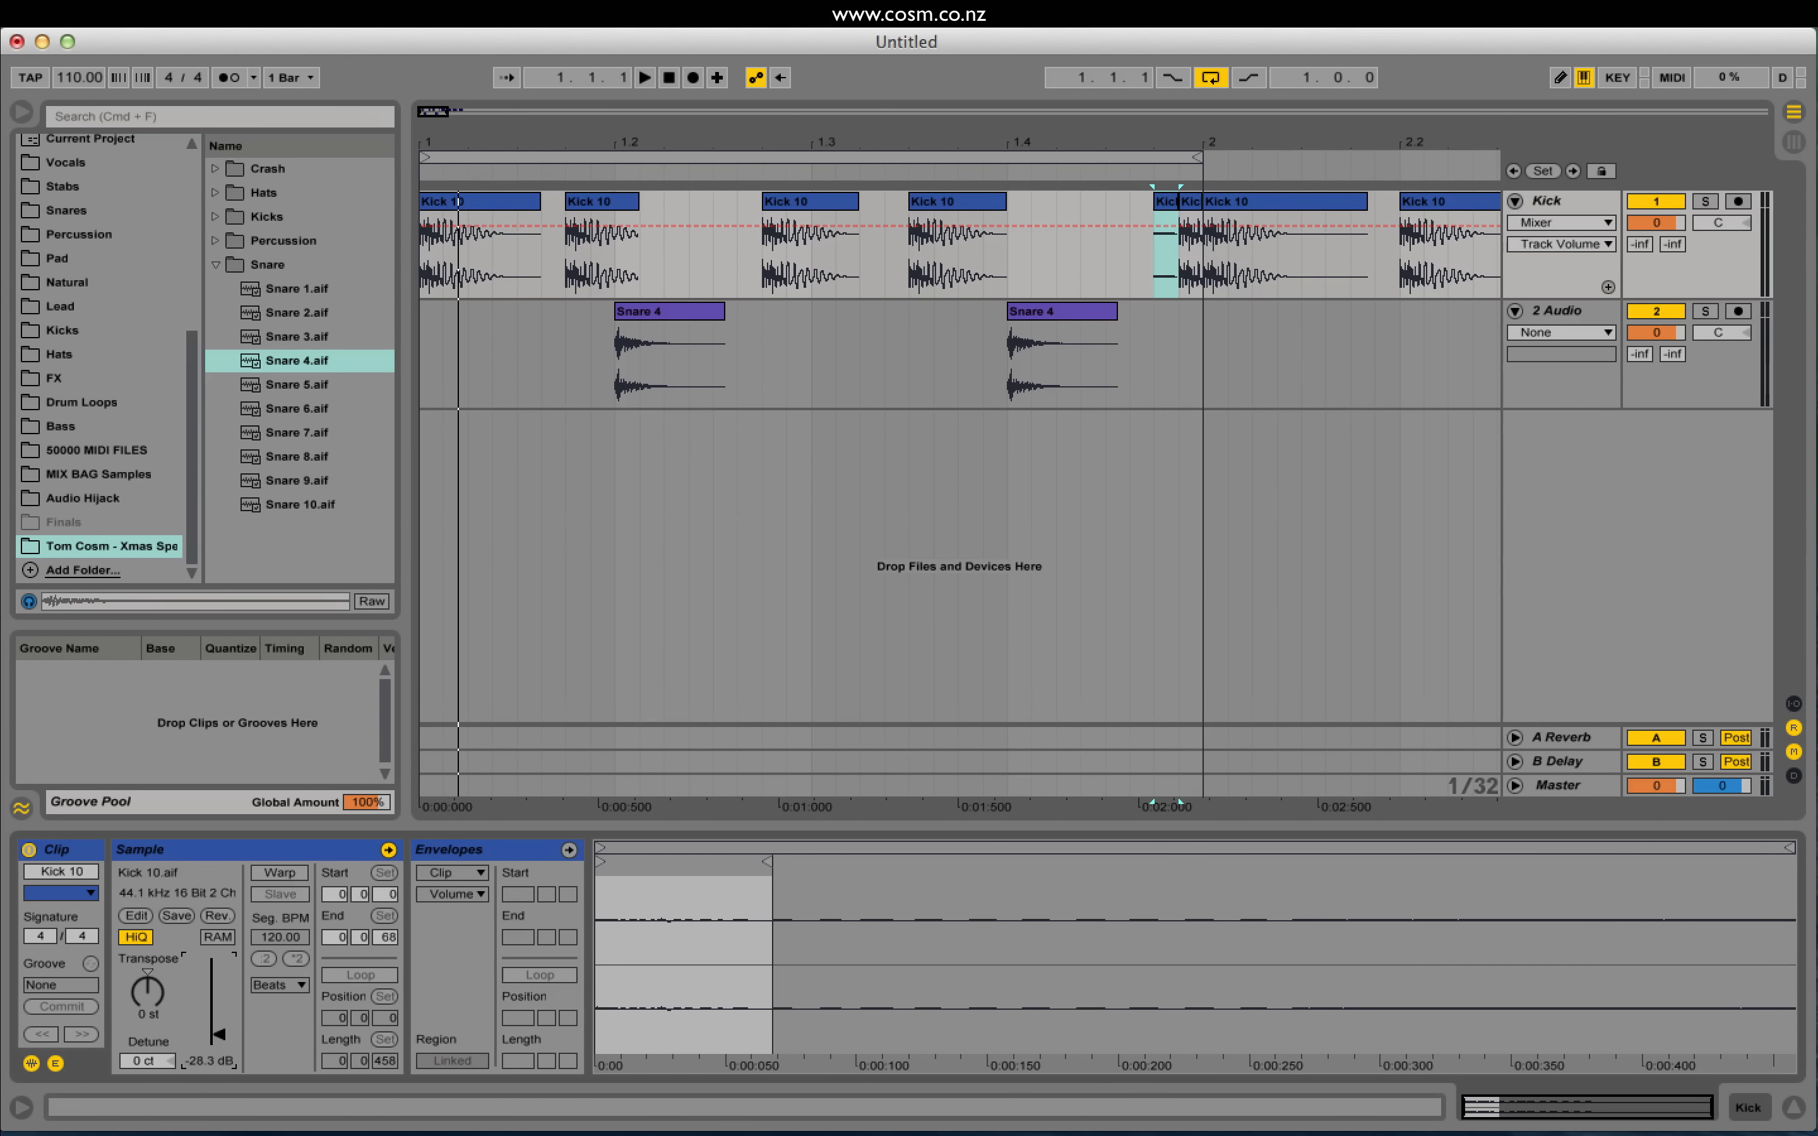
left_click(1187, 203)
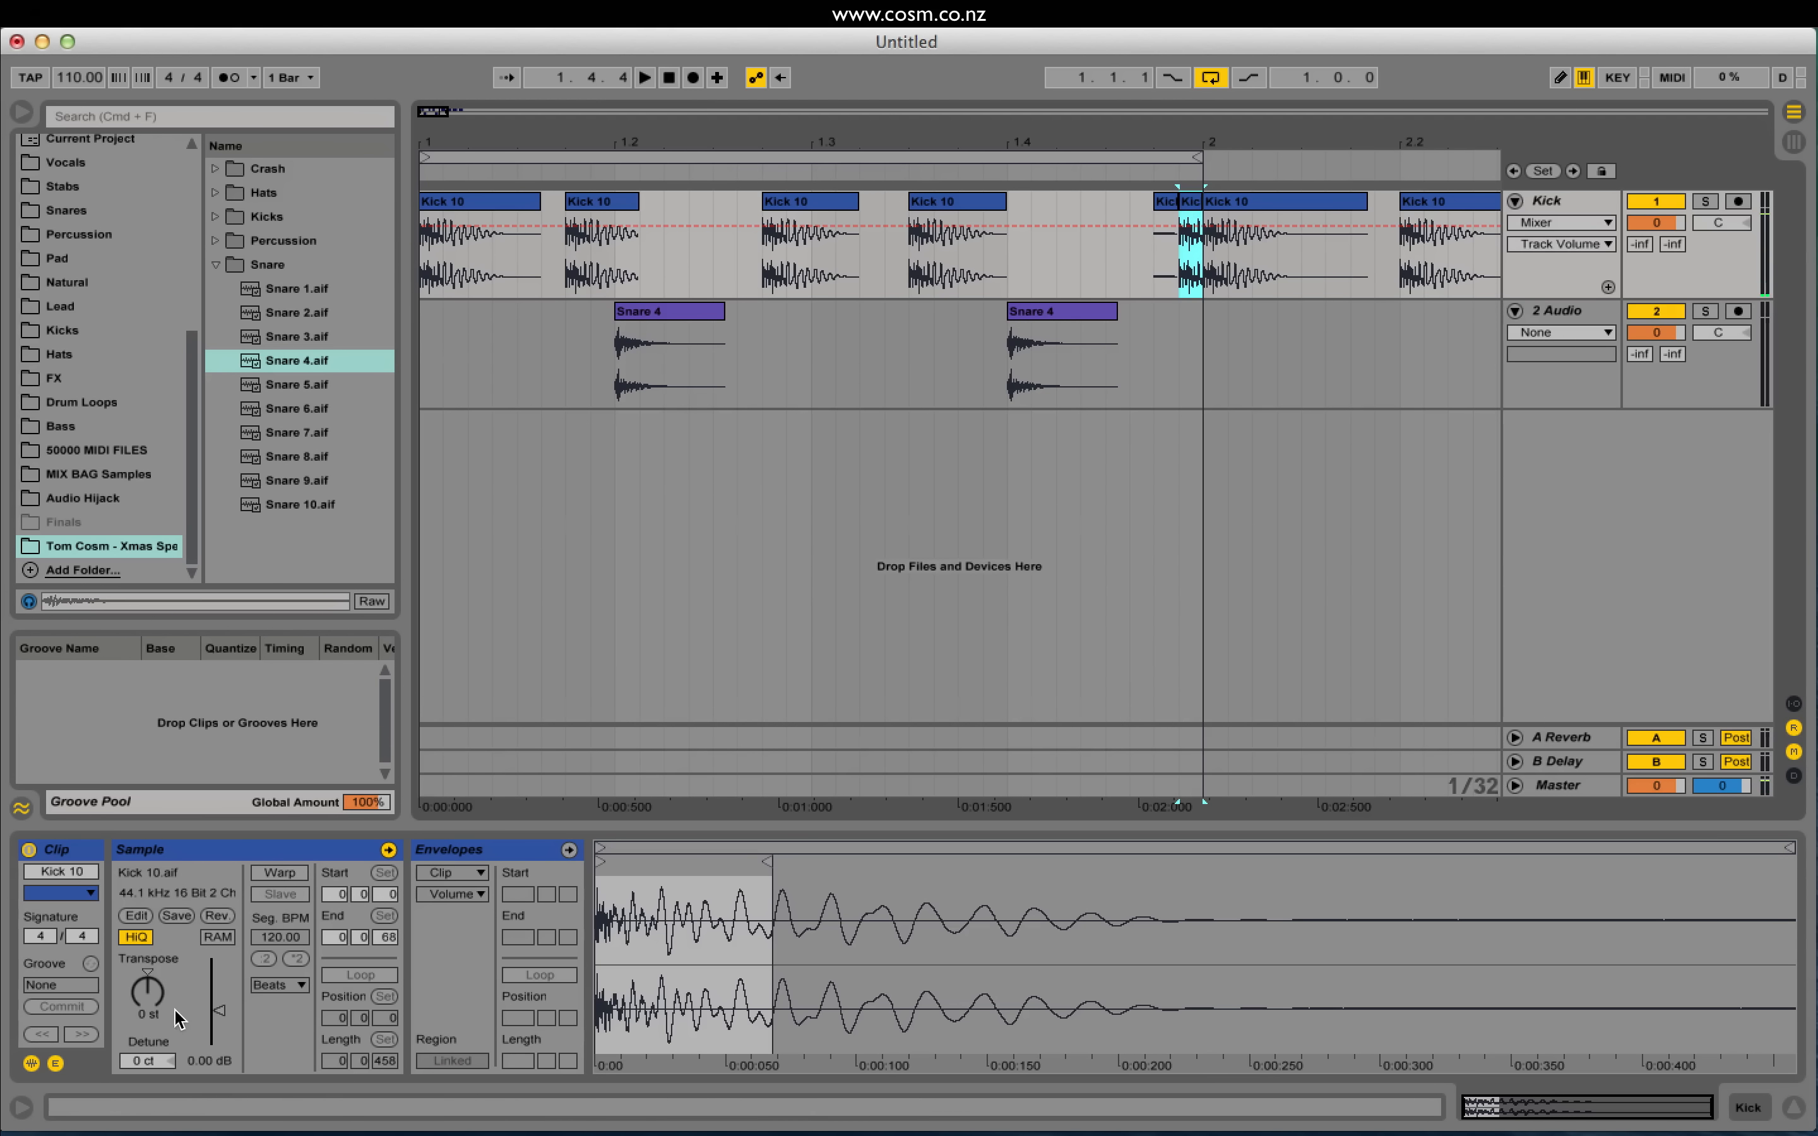
left_click_drag(219, 1010, 218, 1022)
key("space")
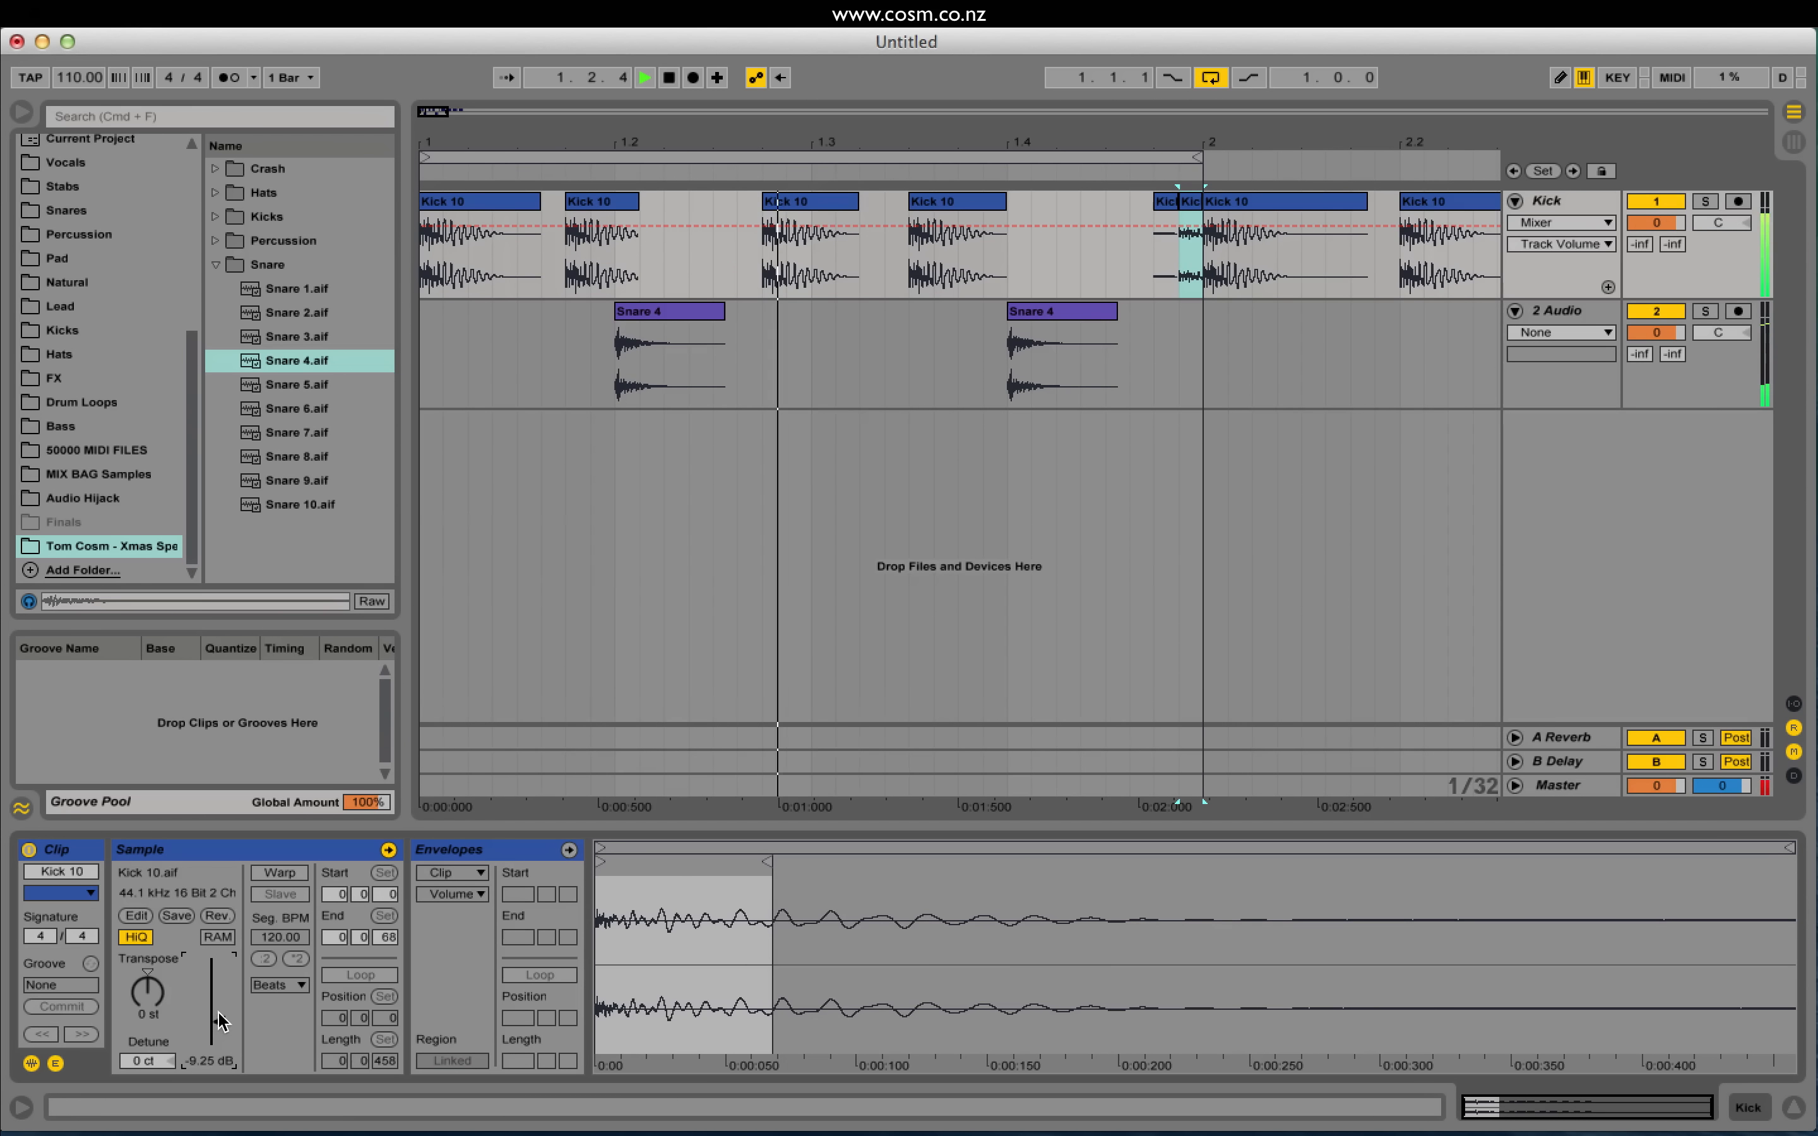
Step: Rename the second audio track to Snare
left_click(1569, 311)
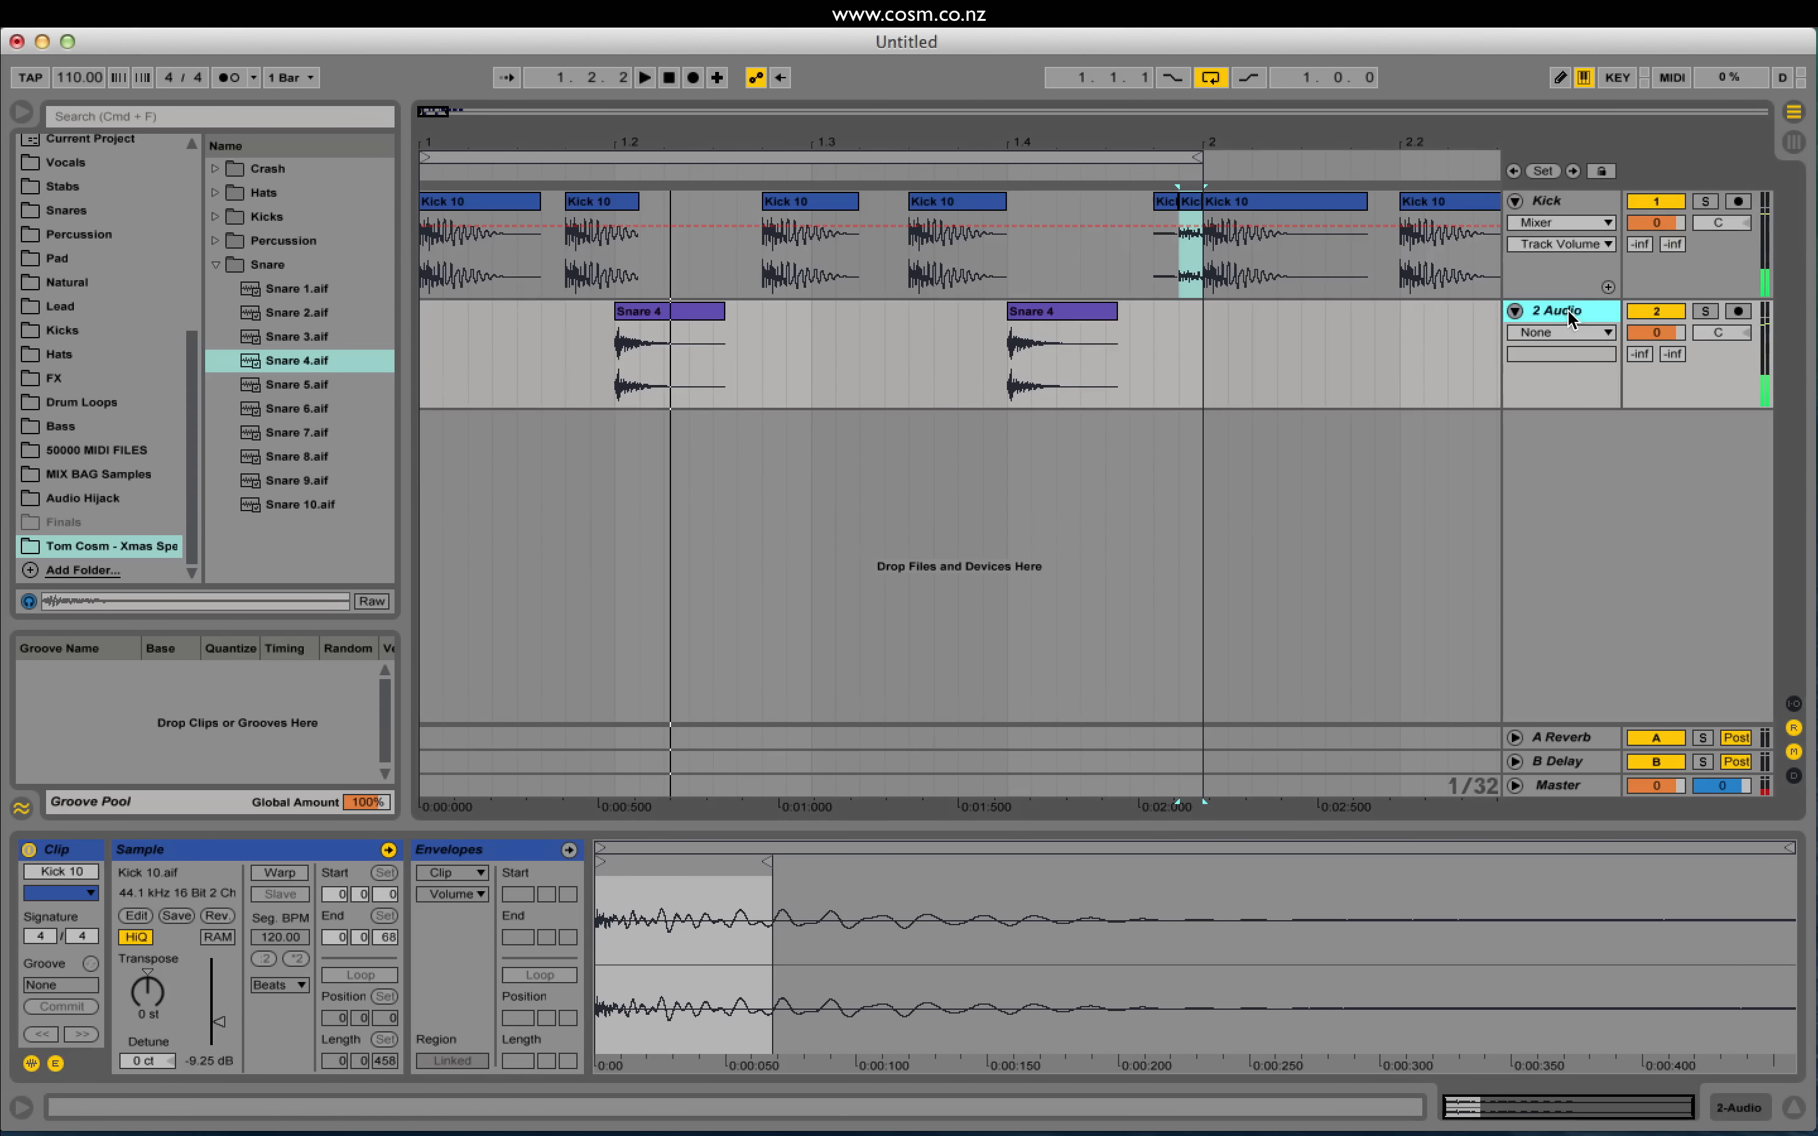
key("super+r")
type("Snare")
key("Return")
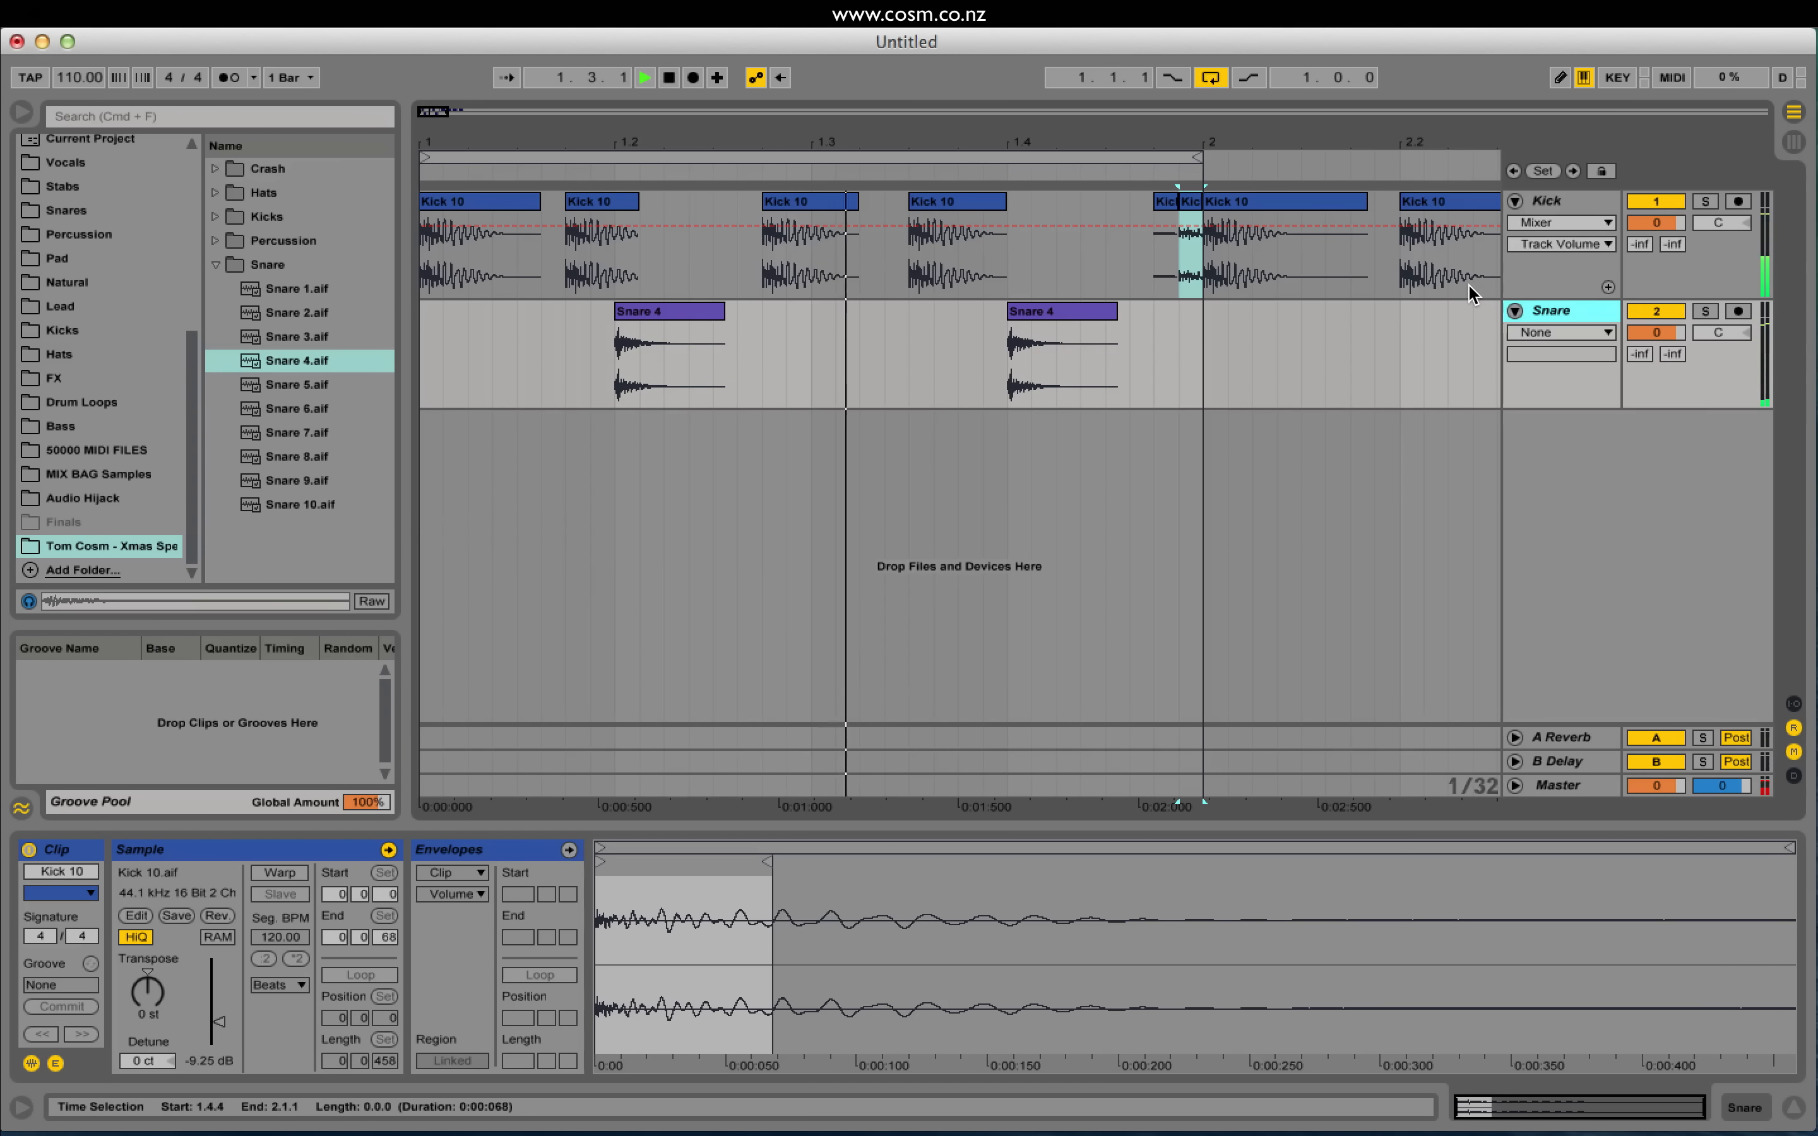
Step: Stop playback and insert a new empty audio track below Snare
key("space")
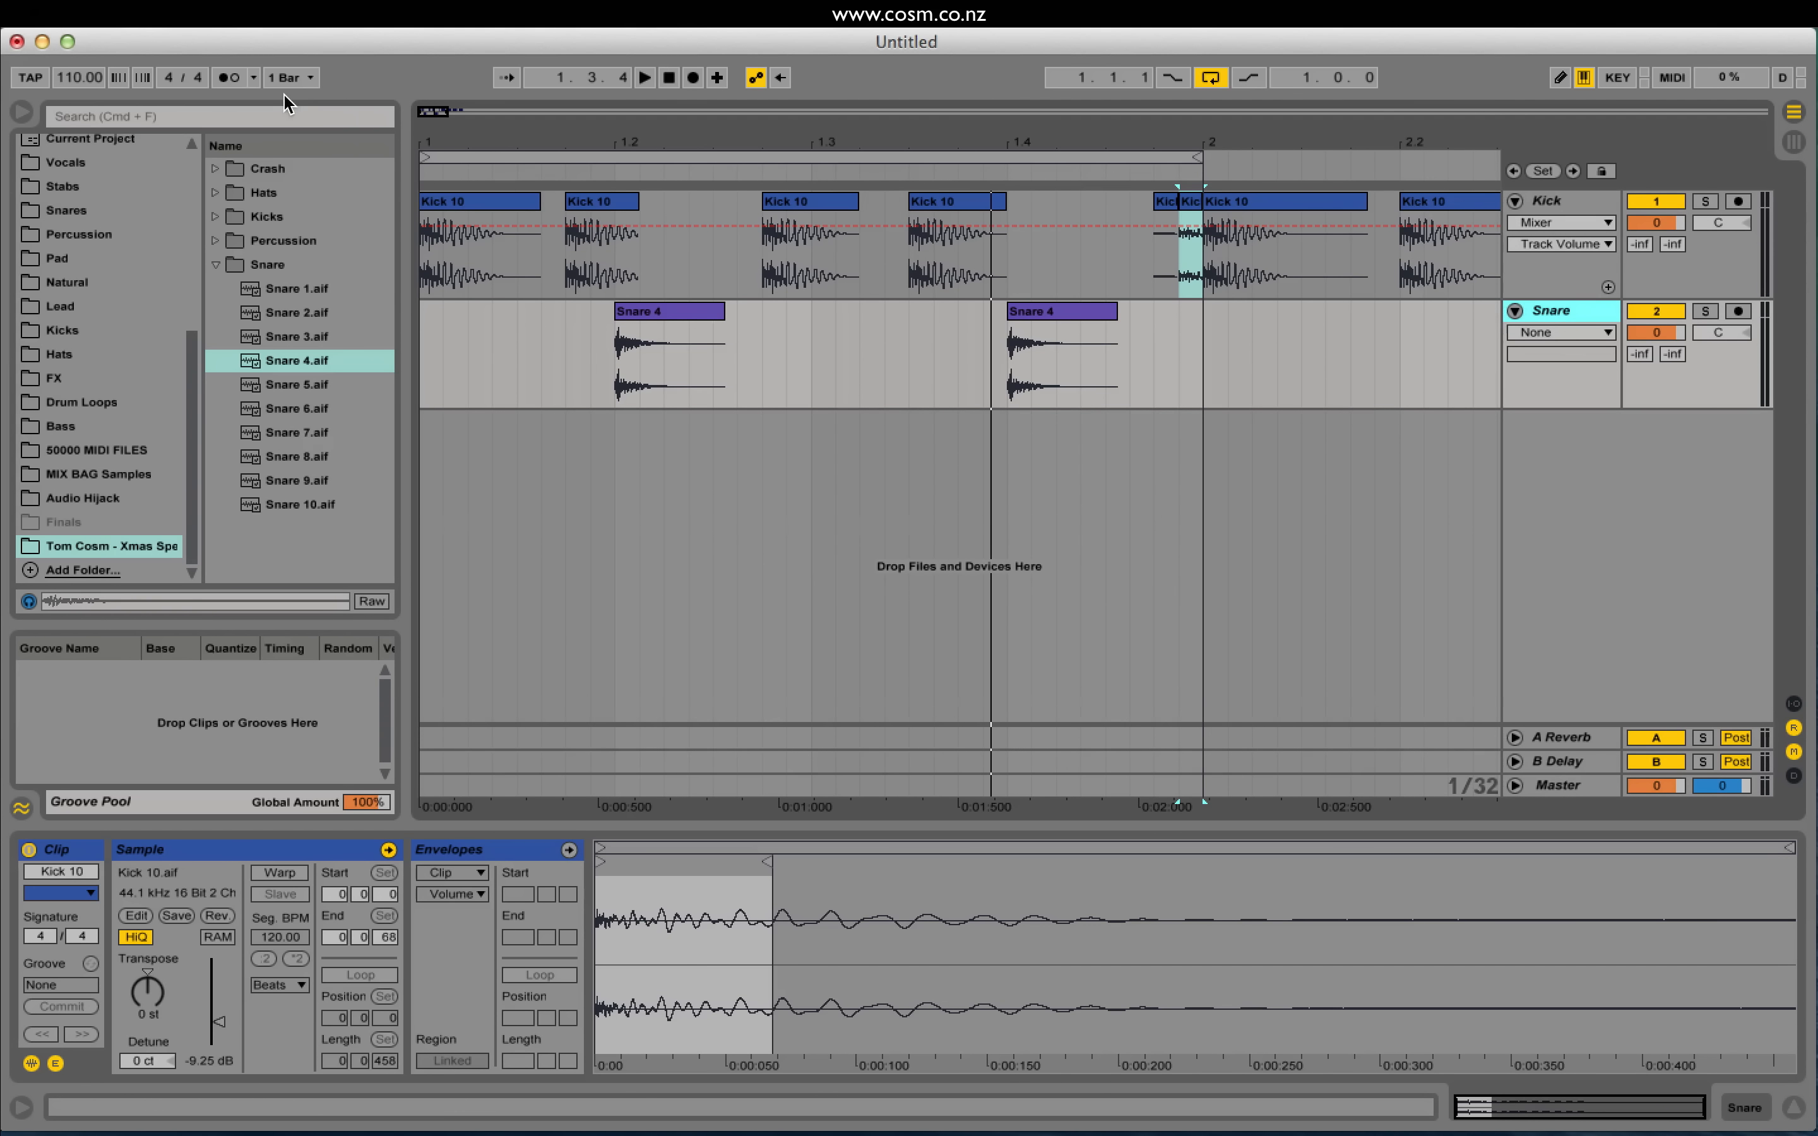
left_click(272, 27)
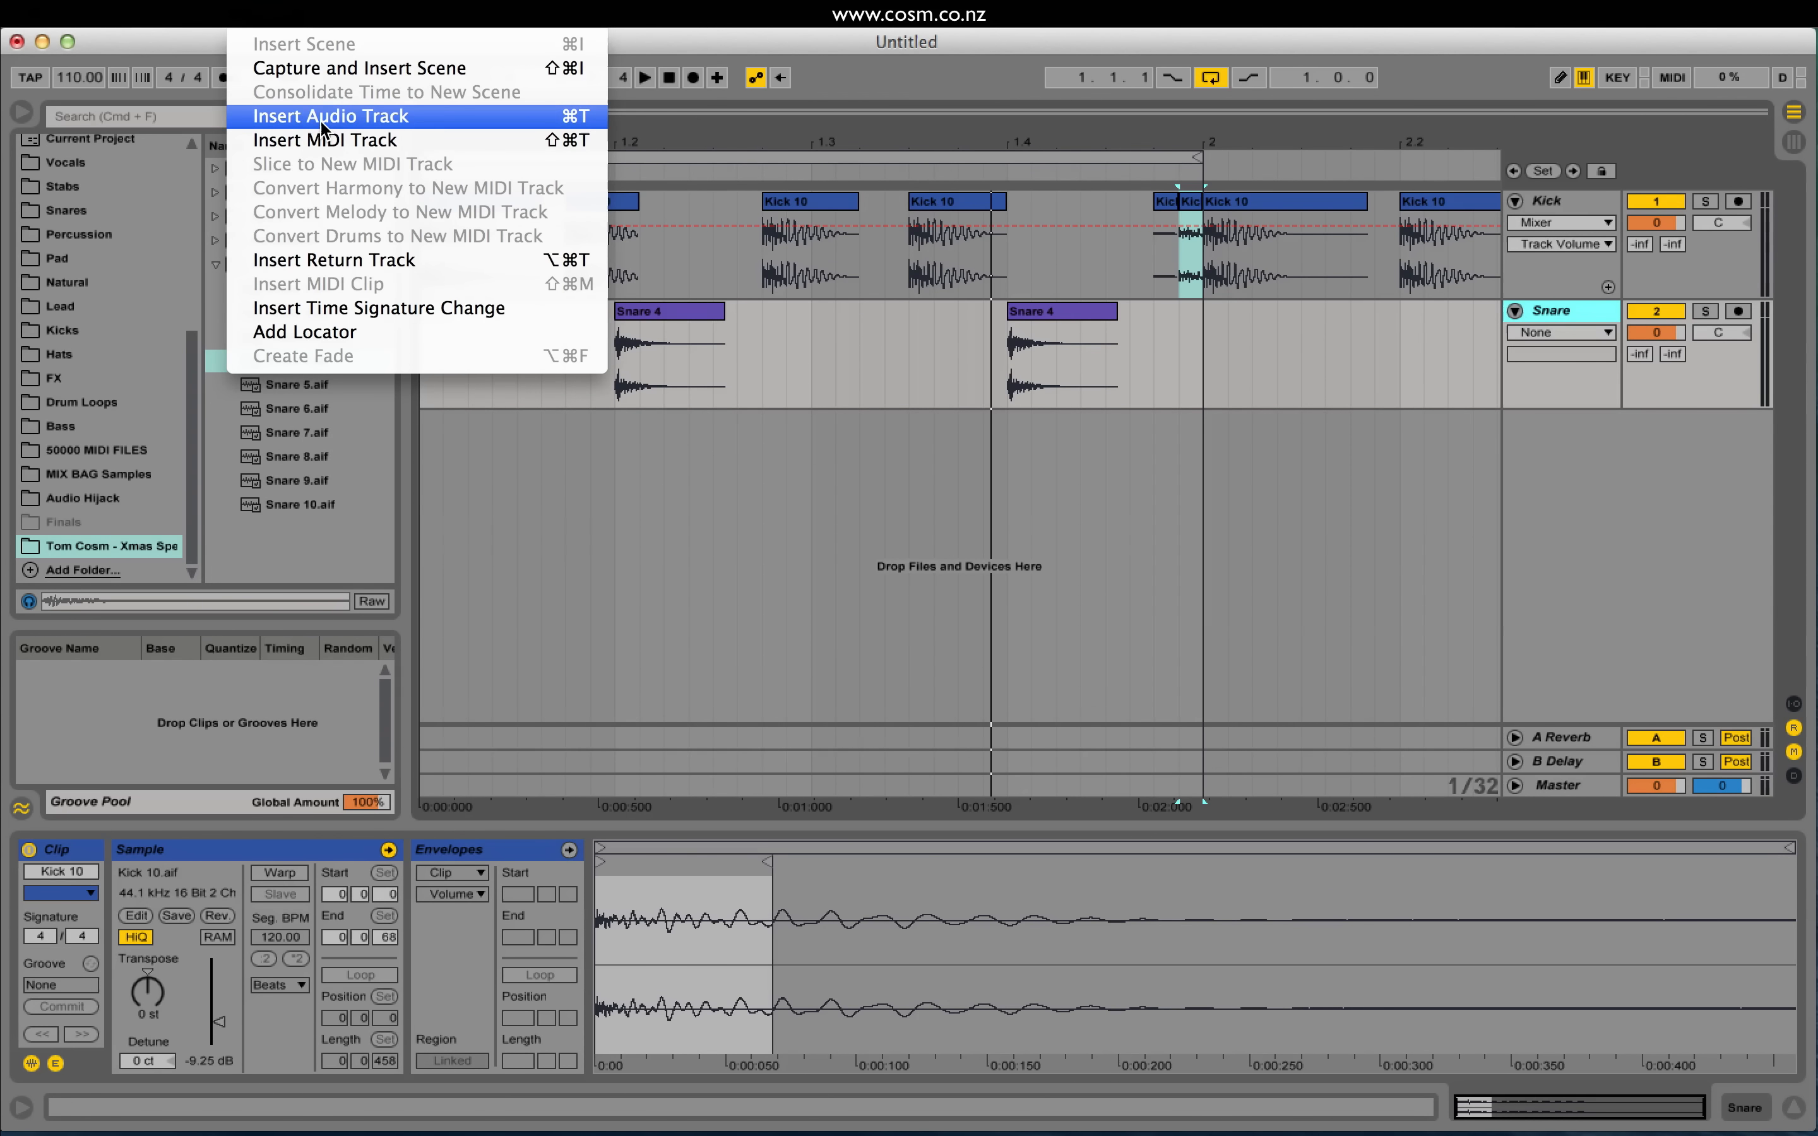
left_click(323, 118)
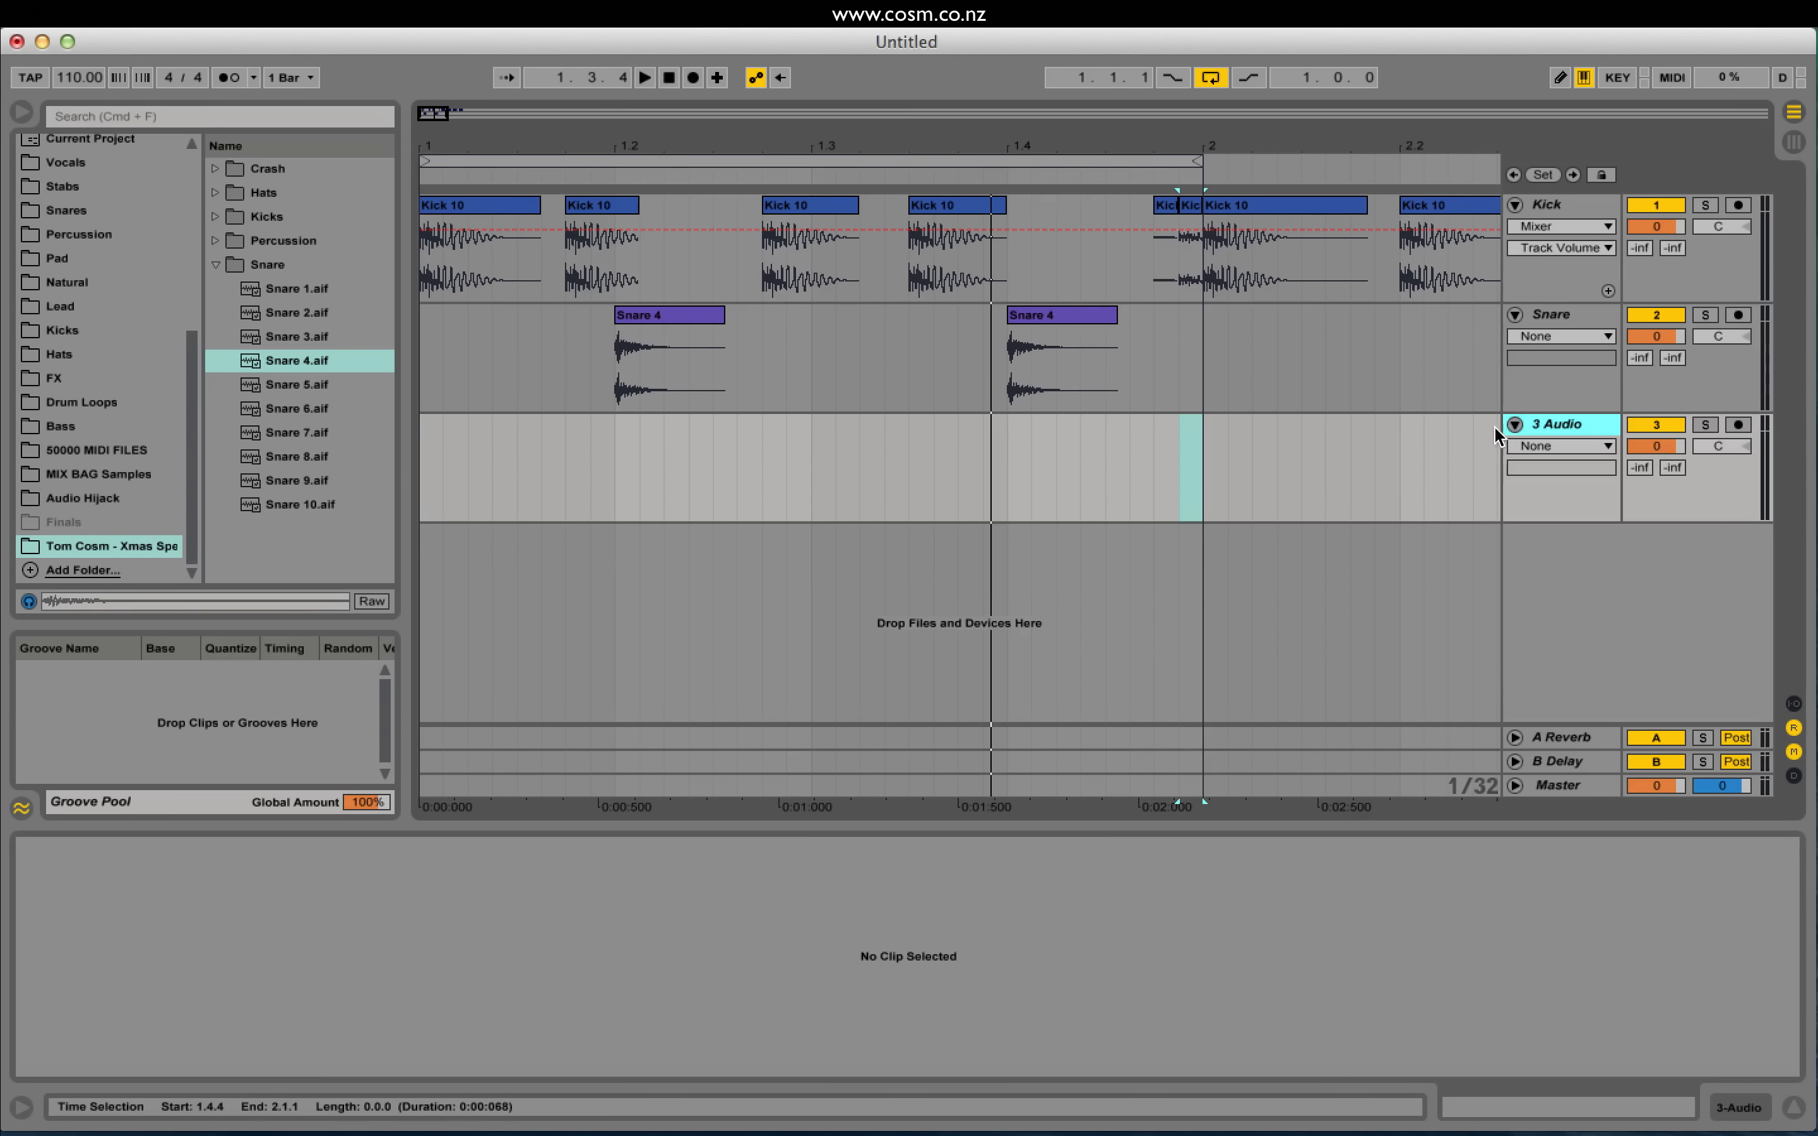
Step: Audition the Hats folder samples and place Closed Hat 1 at the start of track 3
left_click(217, 265)
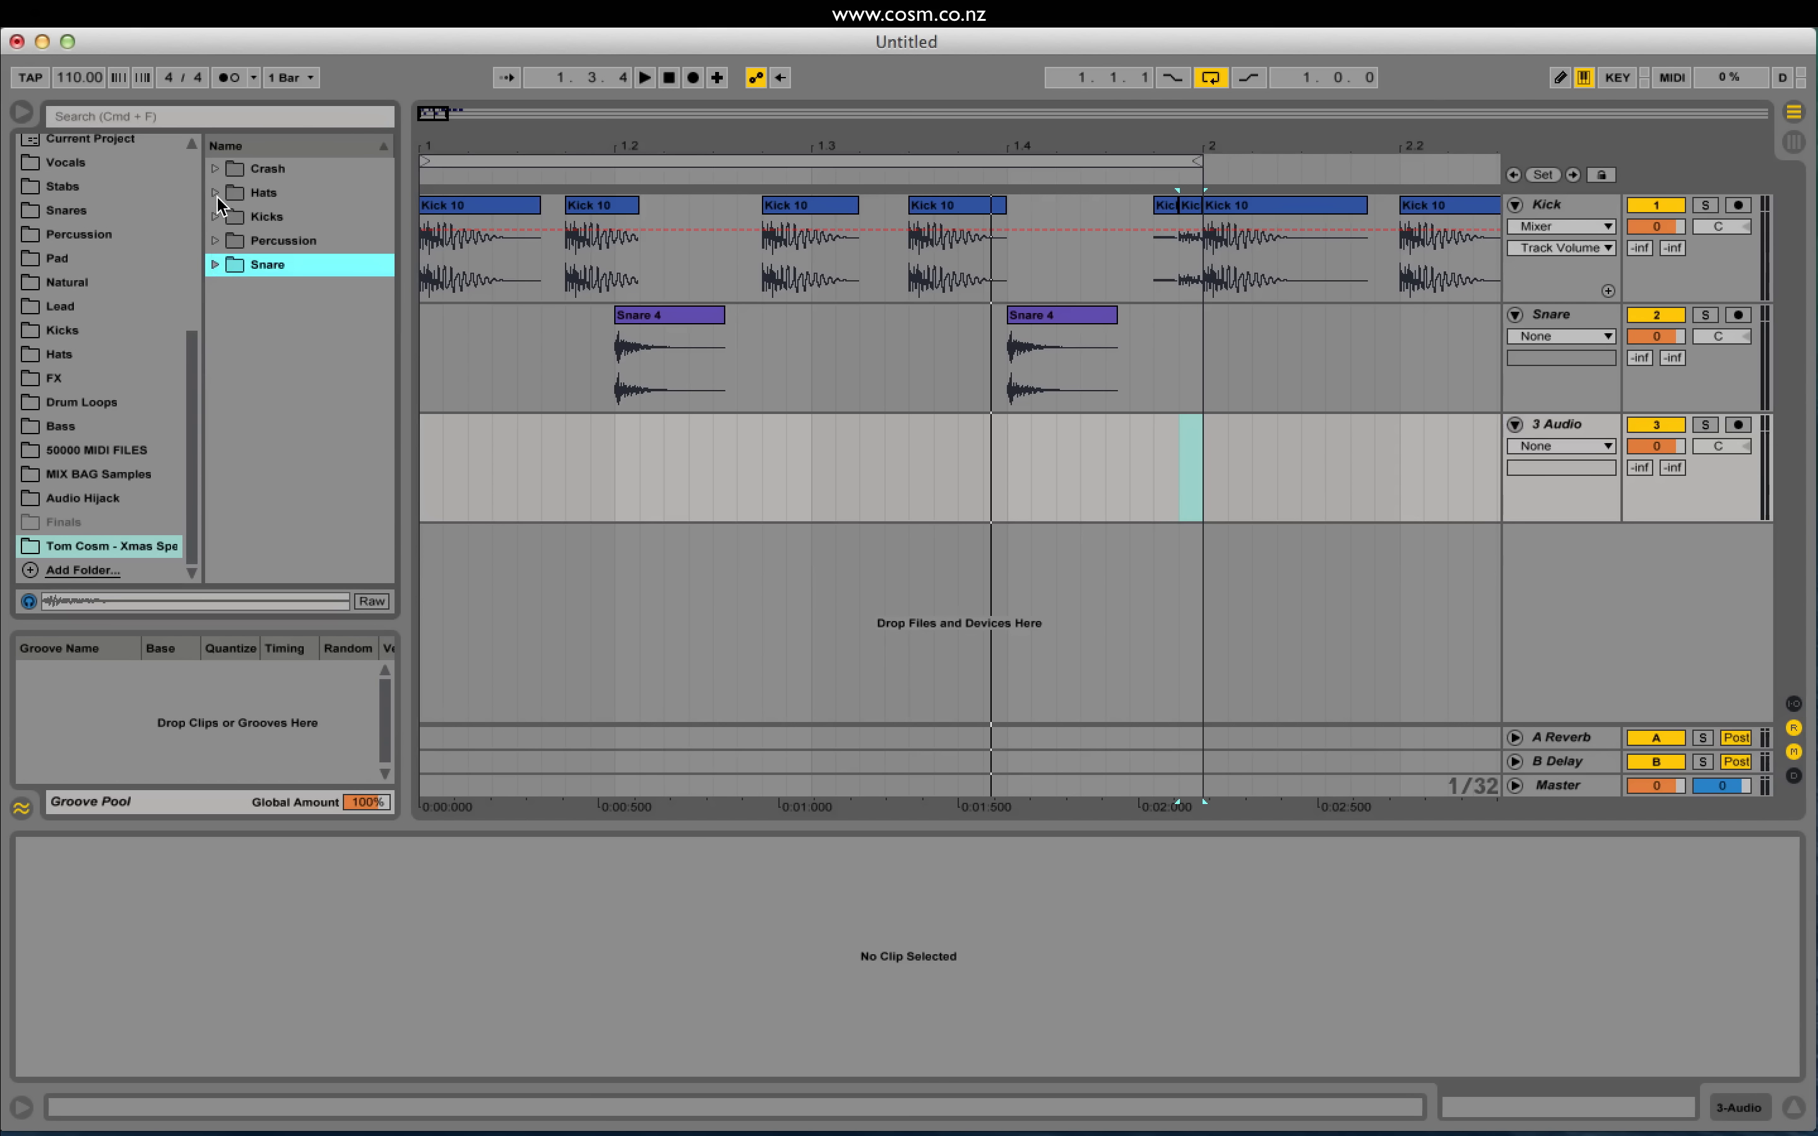
left_click(215, 193)
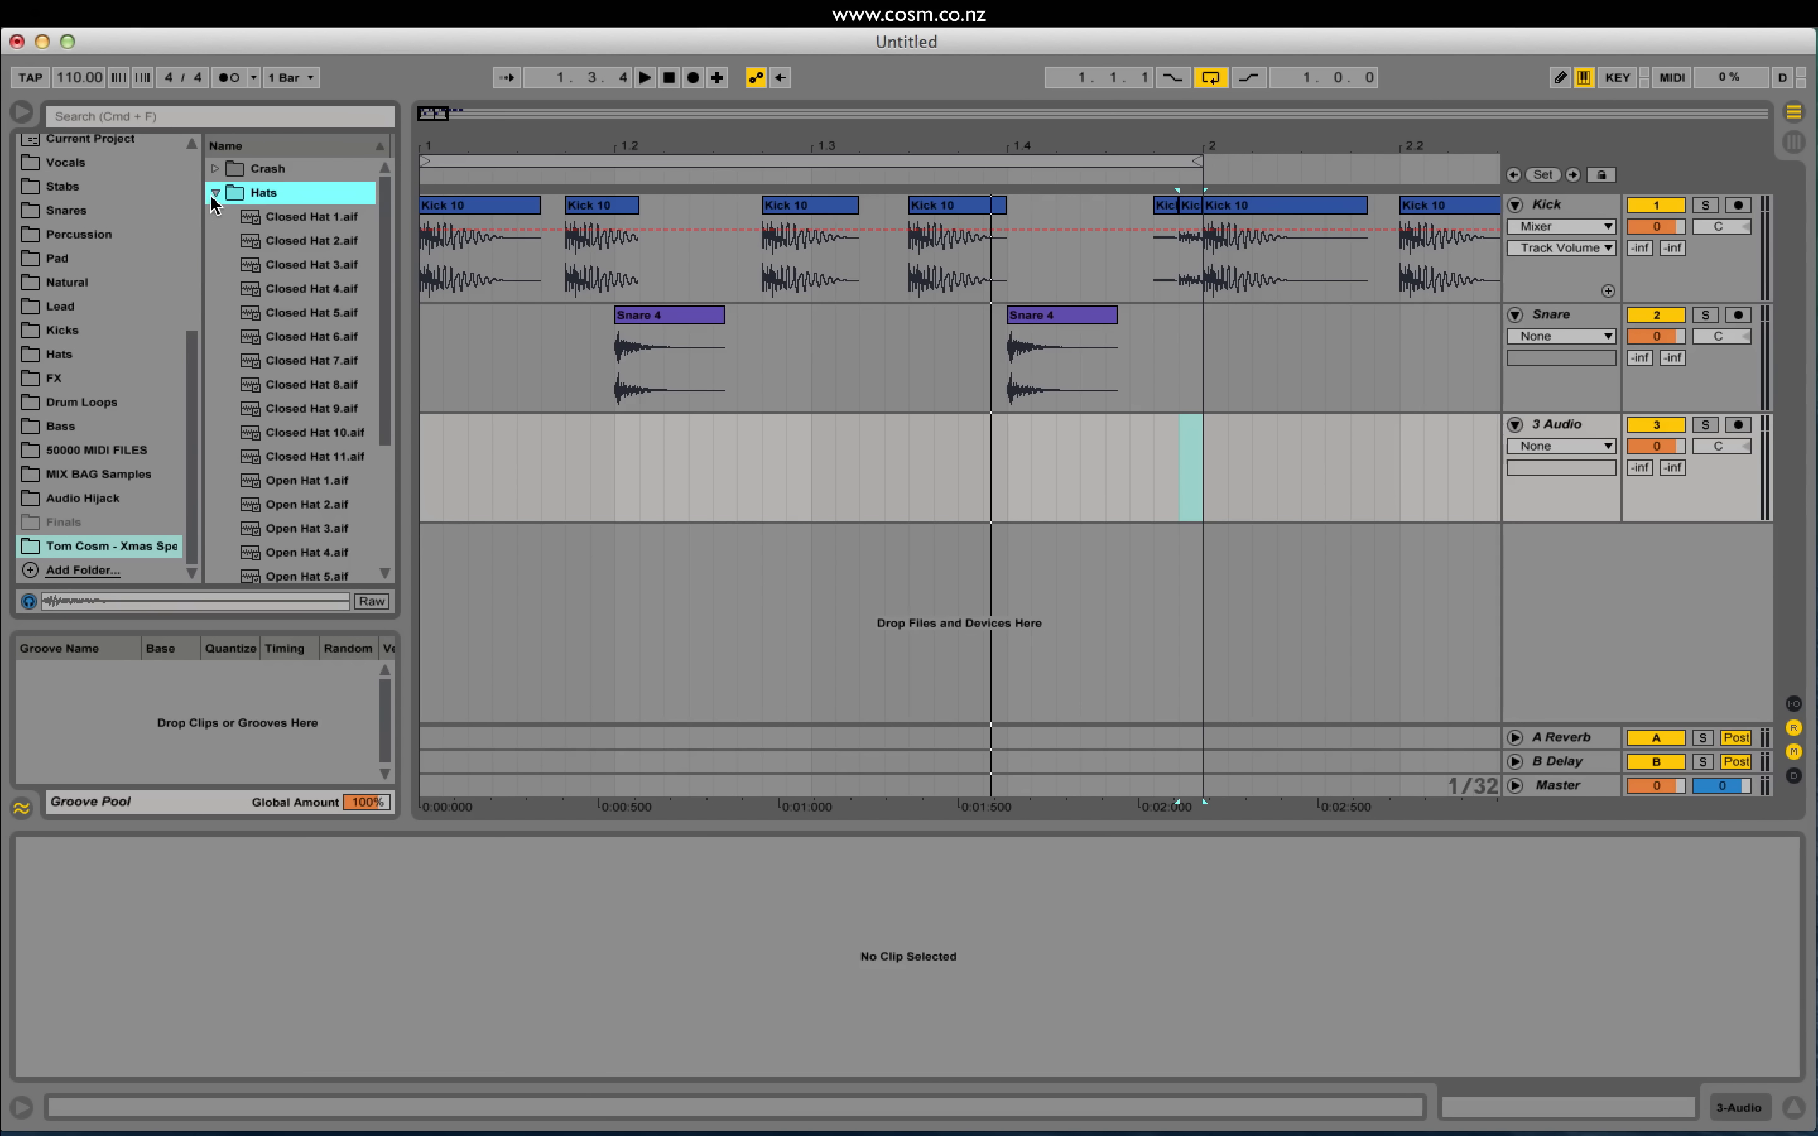
left_click(311, 217)
left_click(324, 232)
left_click(326, 215)
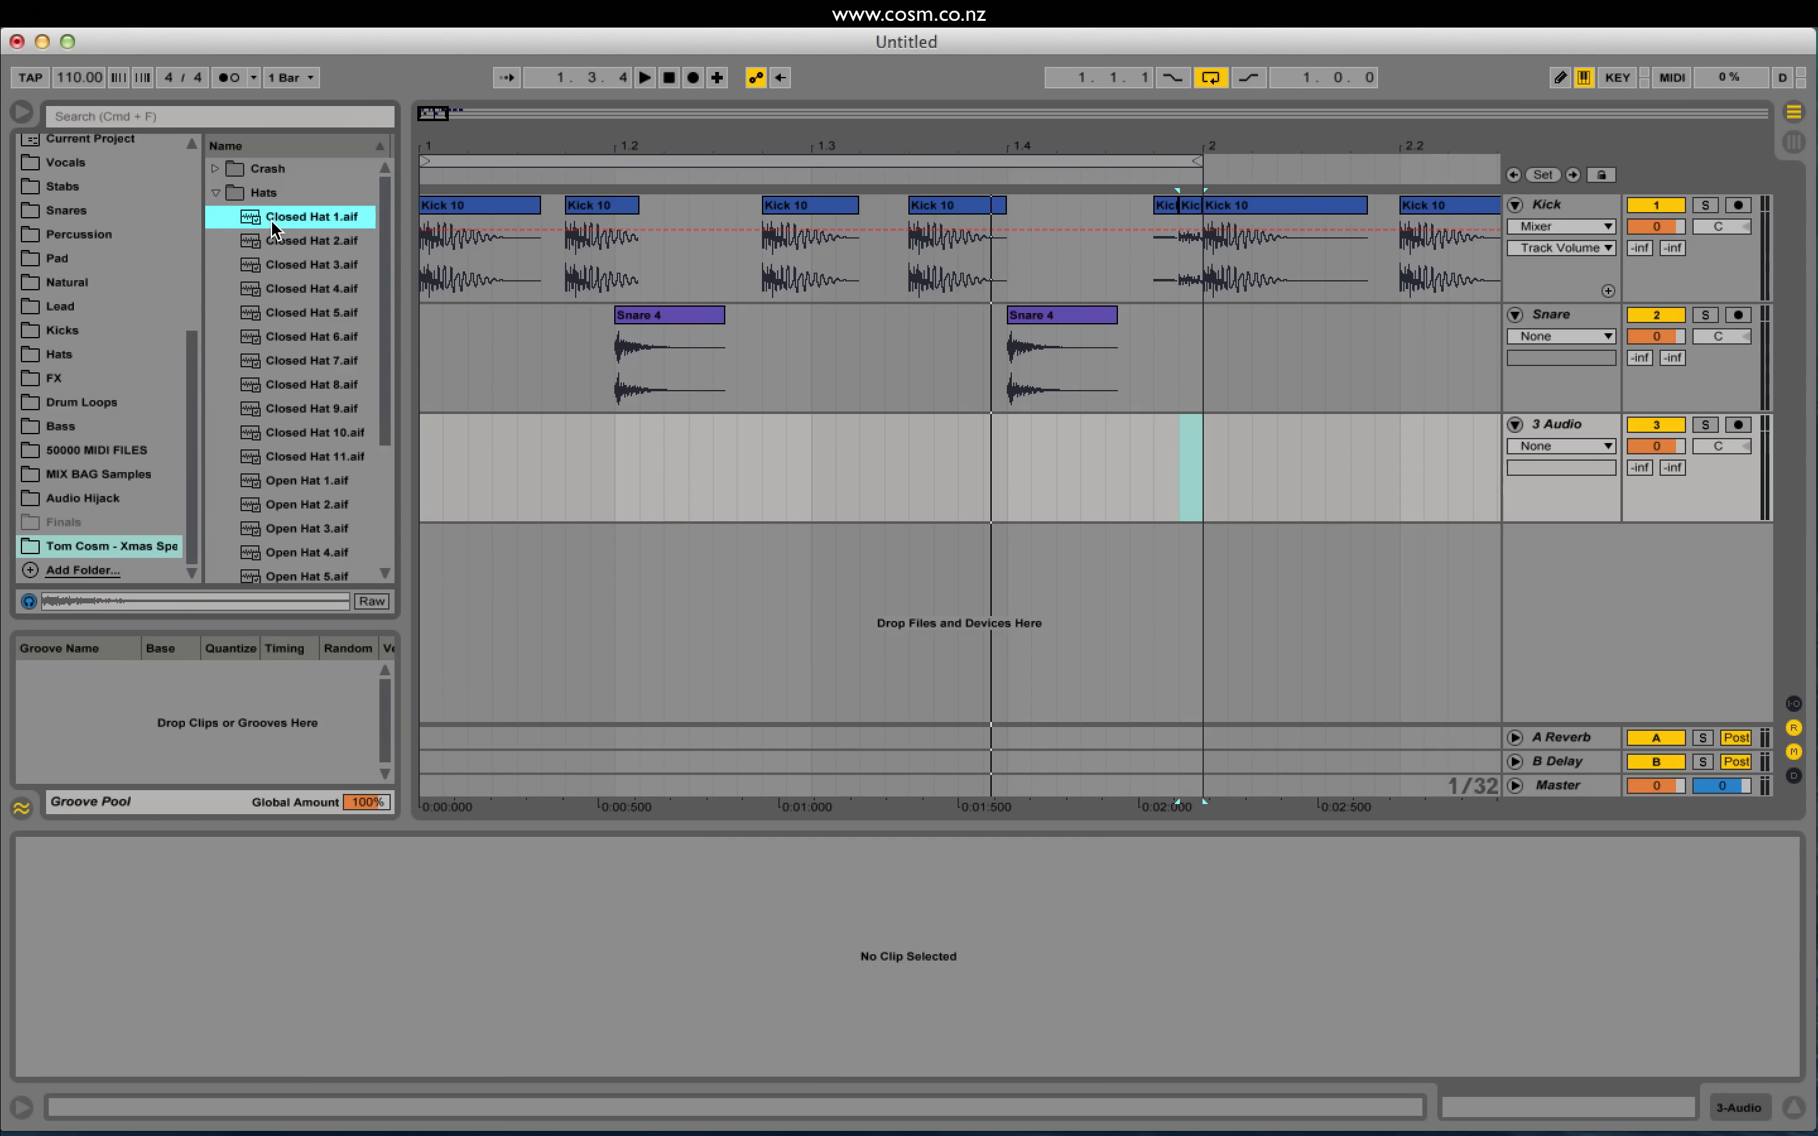
left_click_drag(274, 229, 1026, 449)
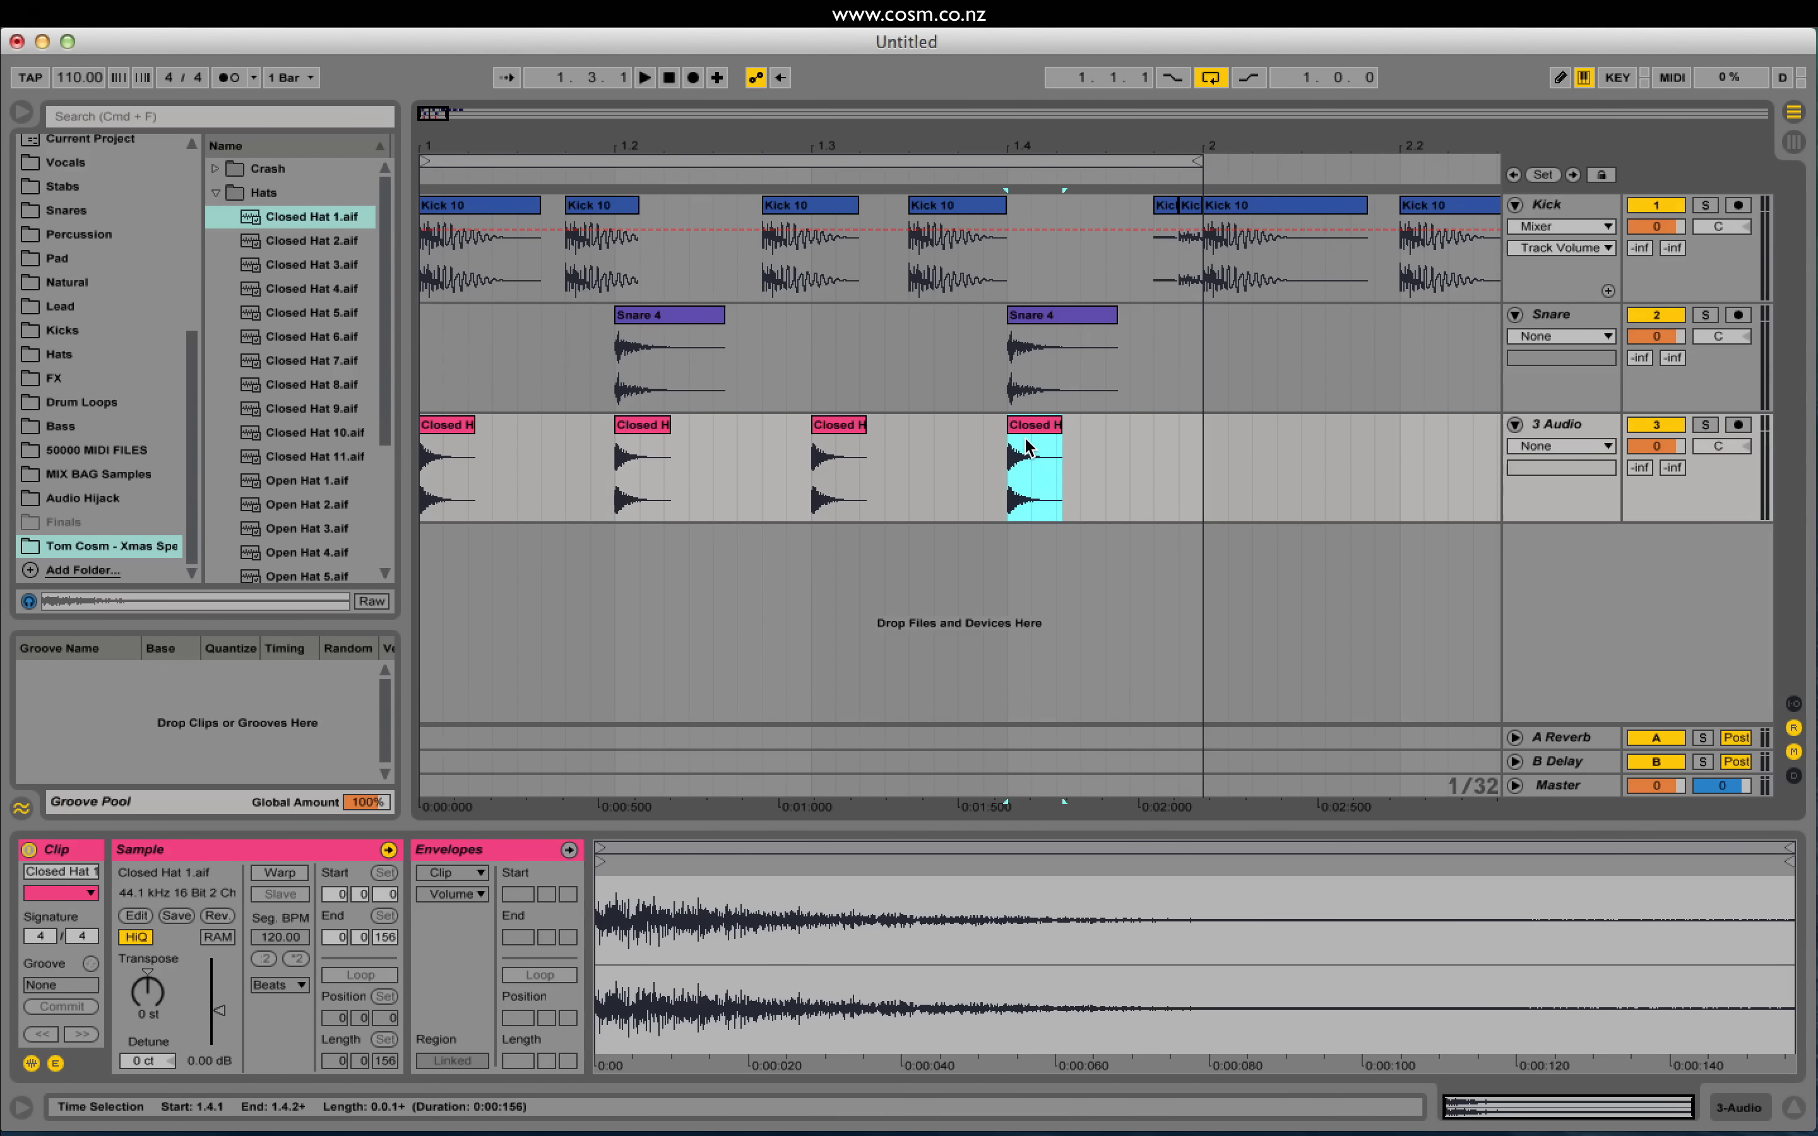
left_click(463, 459)
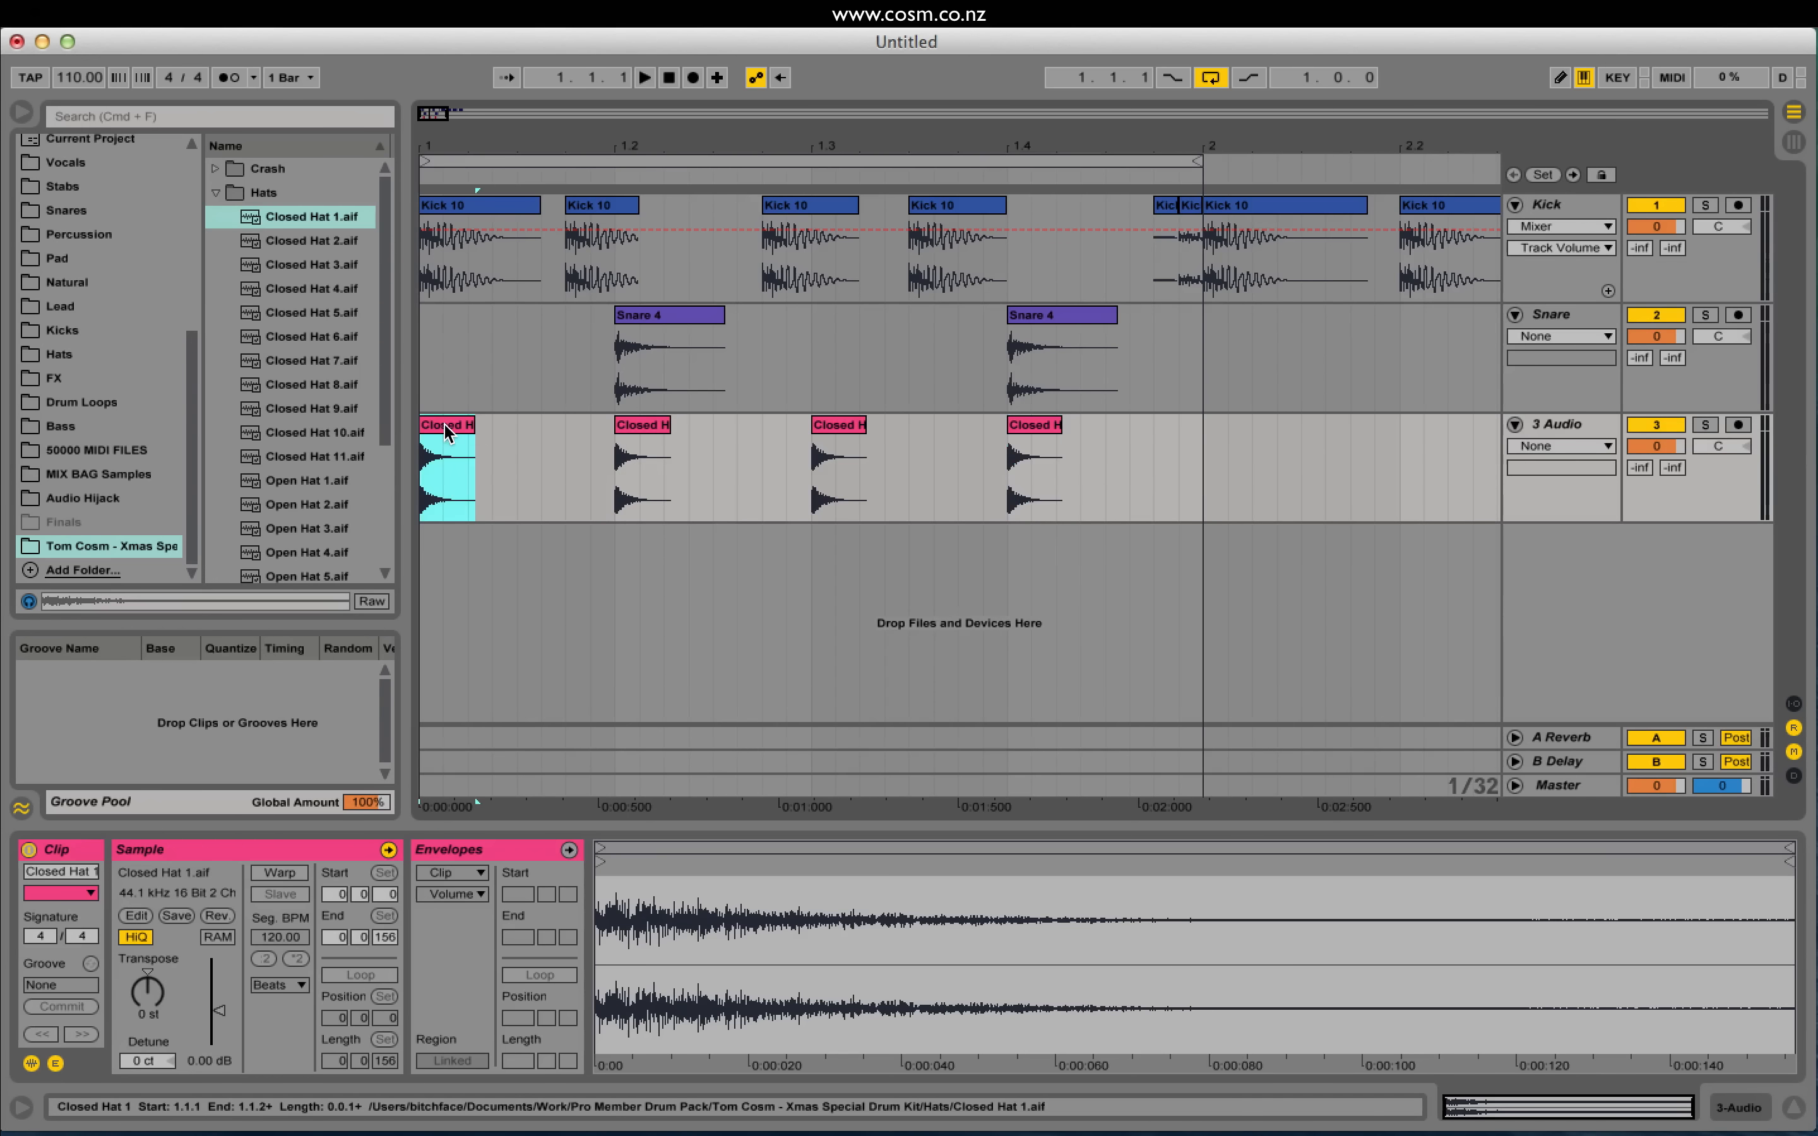
key("space")
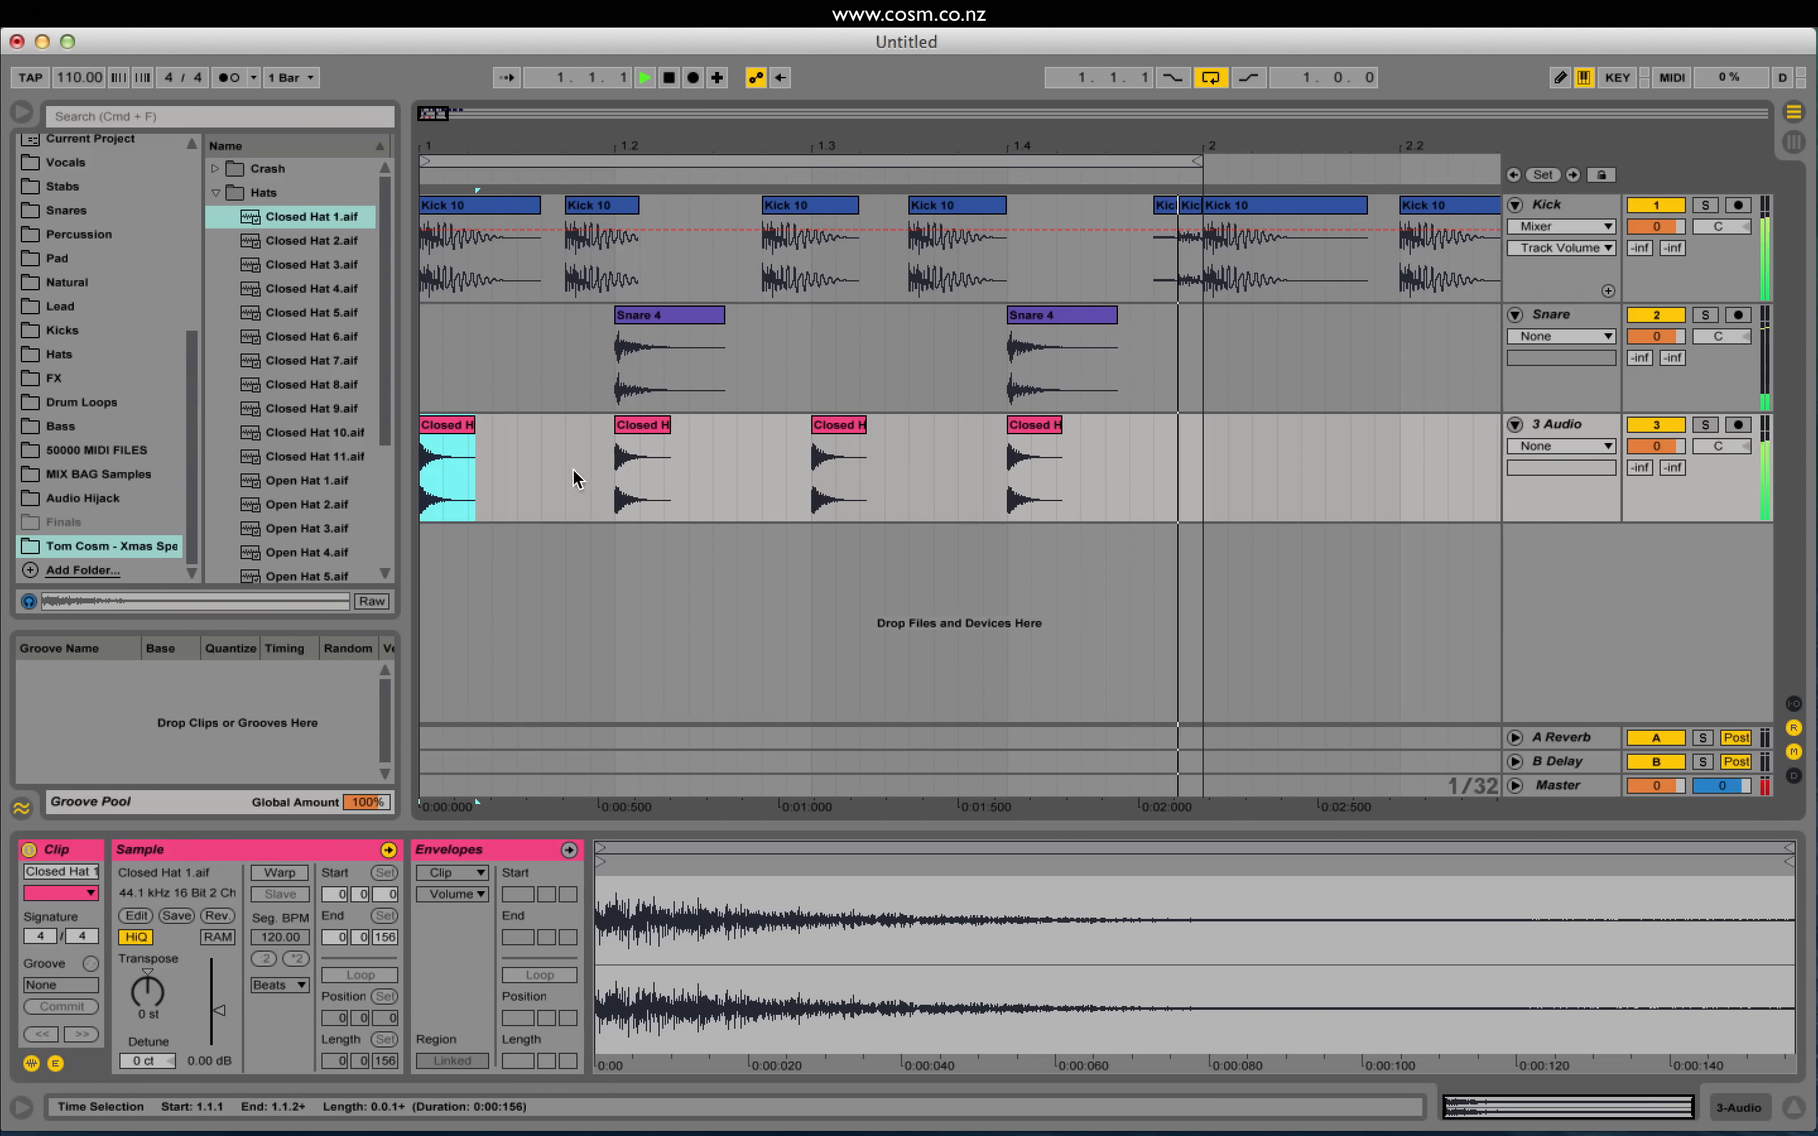
Step: Copy the four Closed Hat clips onto the offbeat eighth notes and play the loop
left_click(517, 459)
key("space")
left_click_drag(1201, 417, 424, 465)
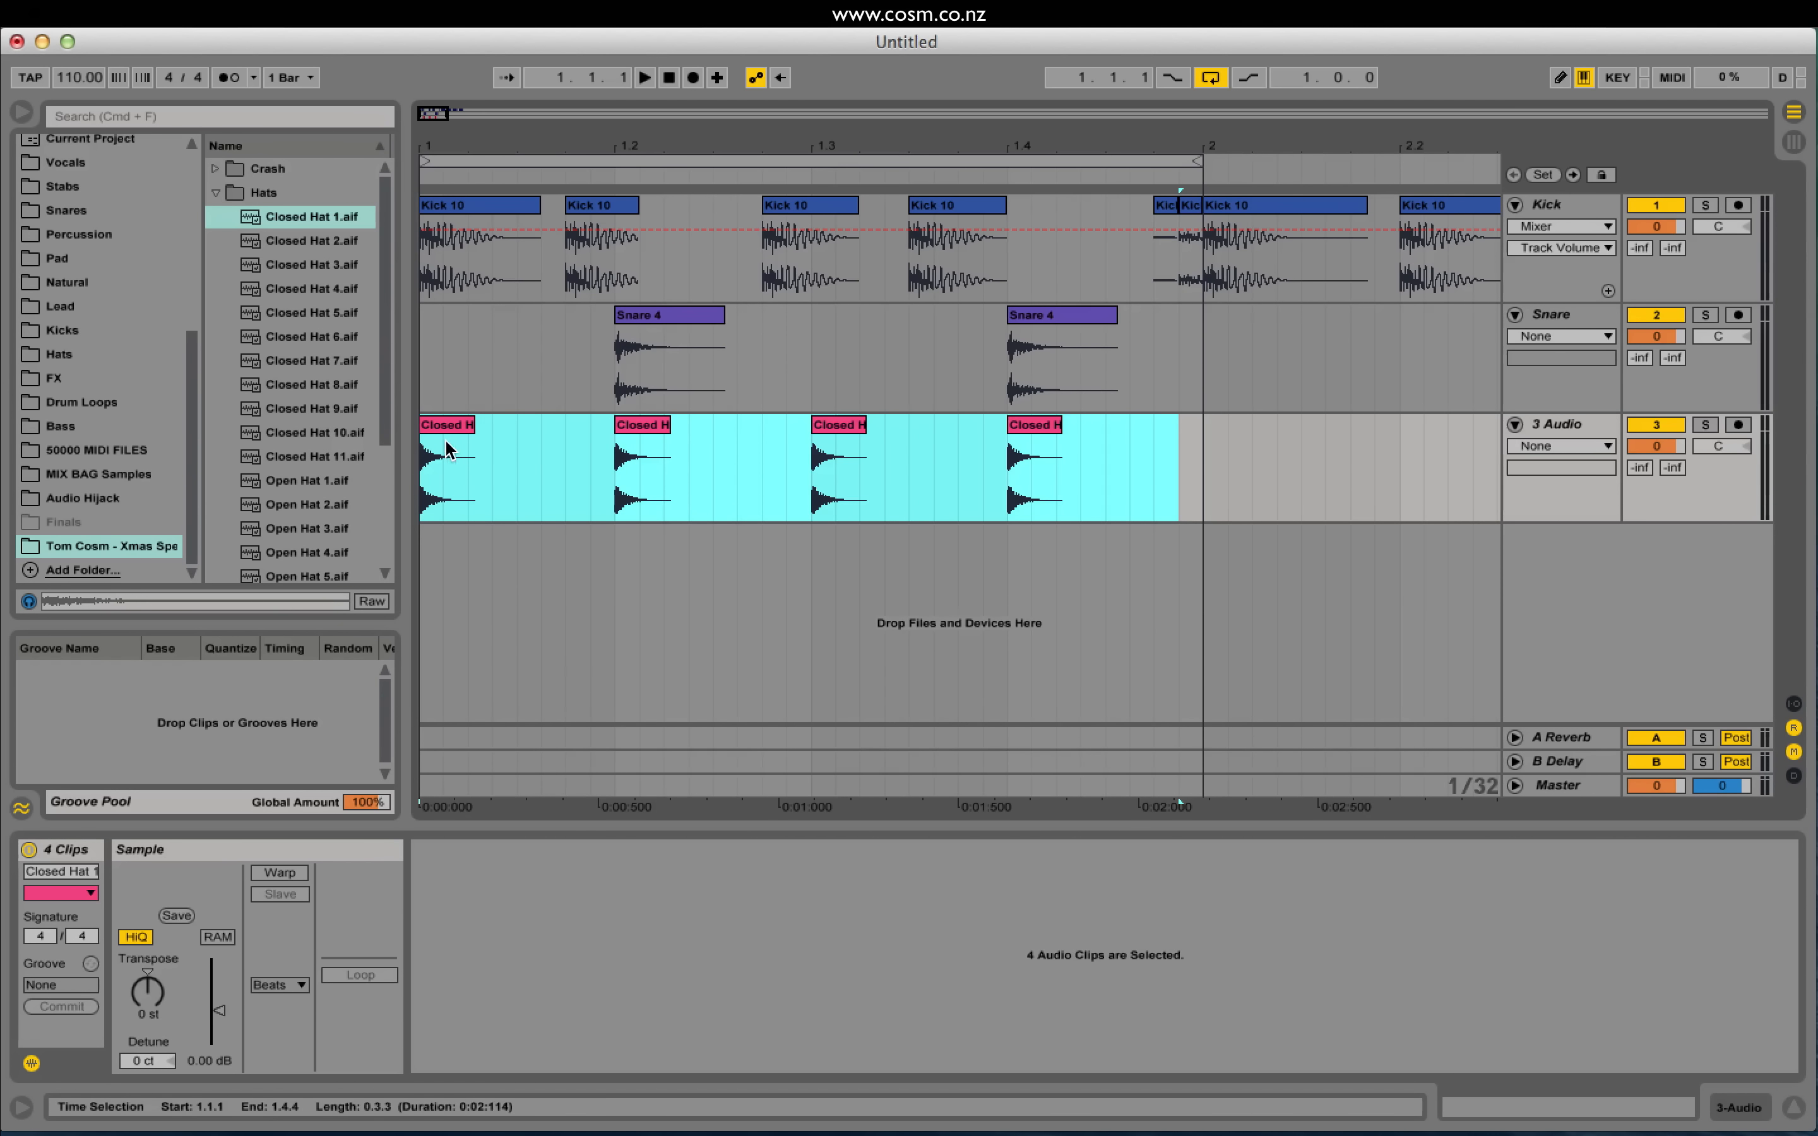
left_click_drag(443, 432, 533, 445)
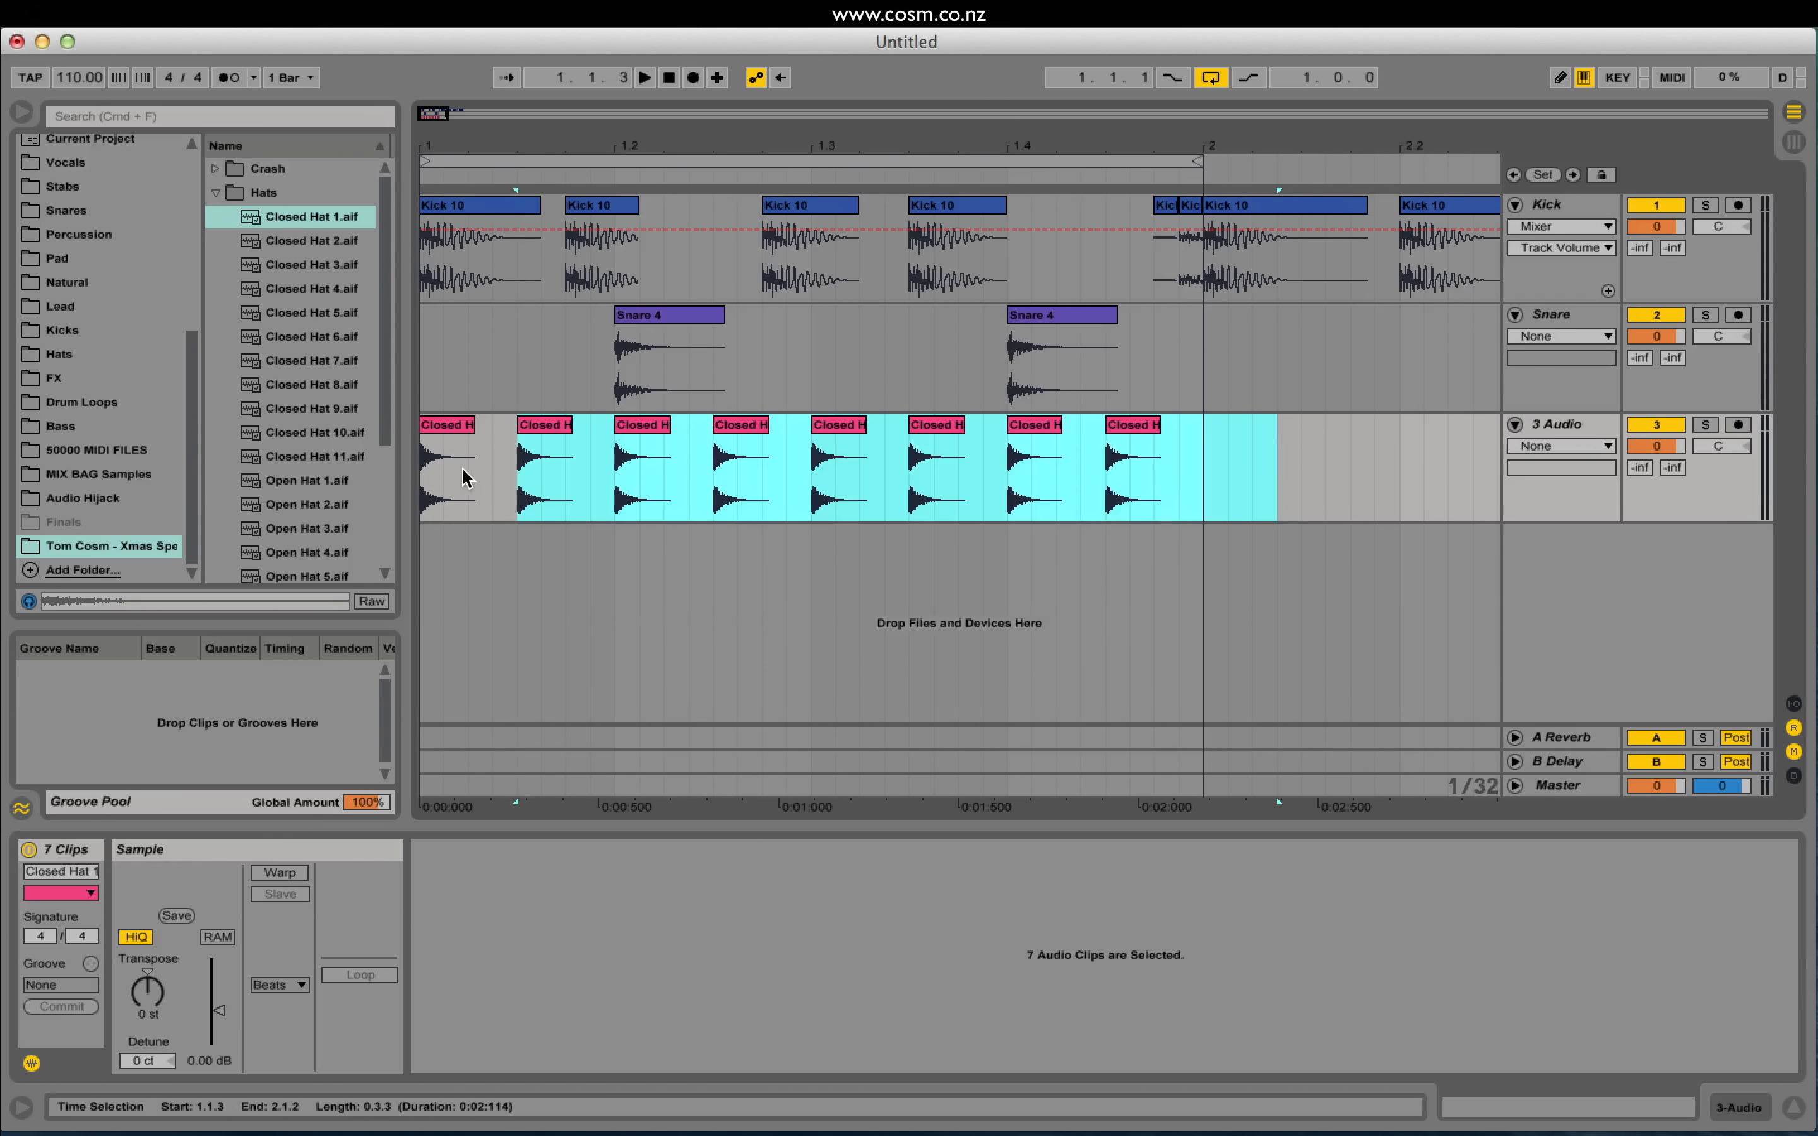
left_click(420, 479)
key("space")
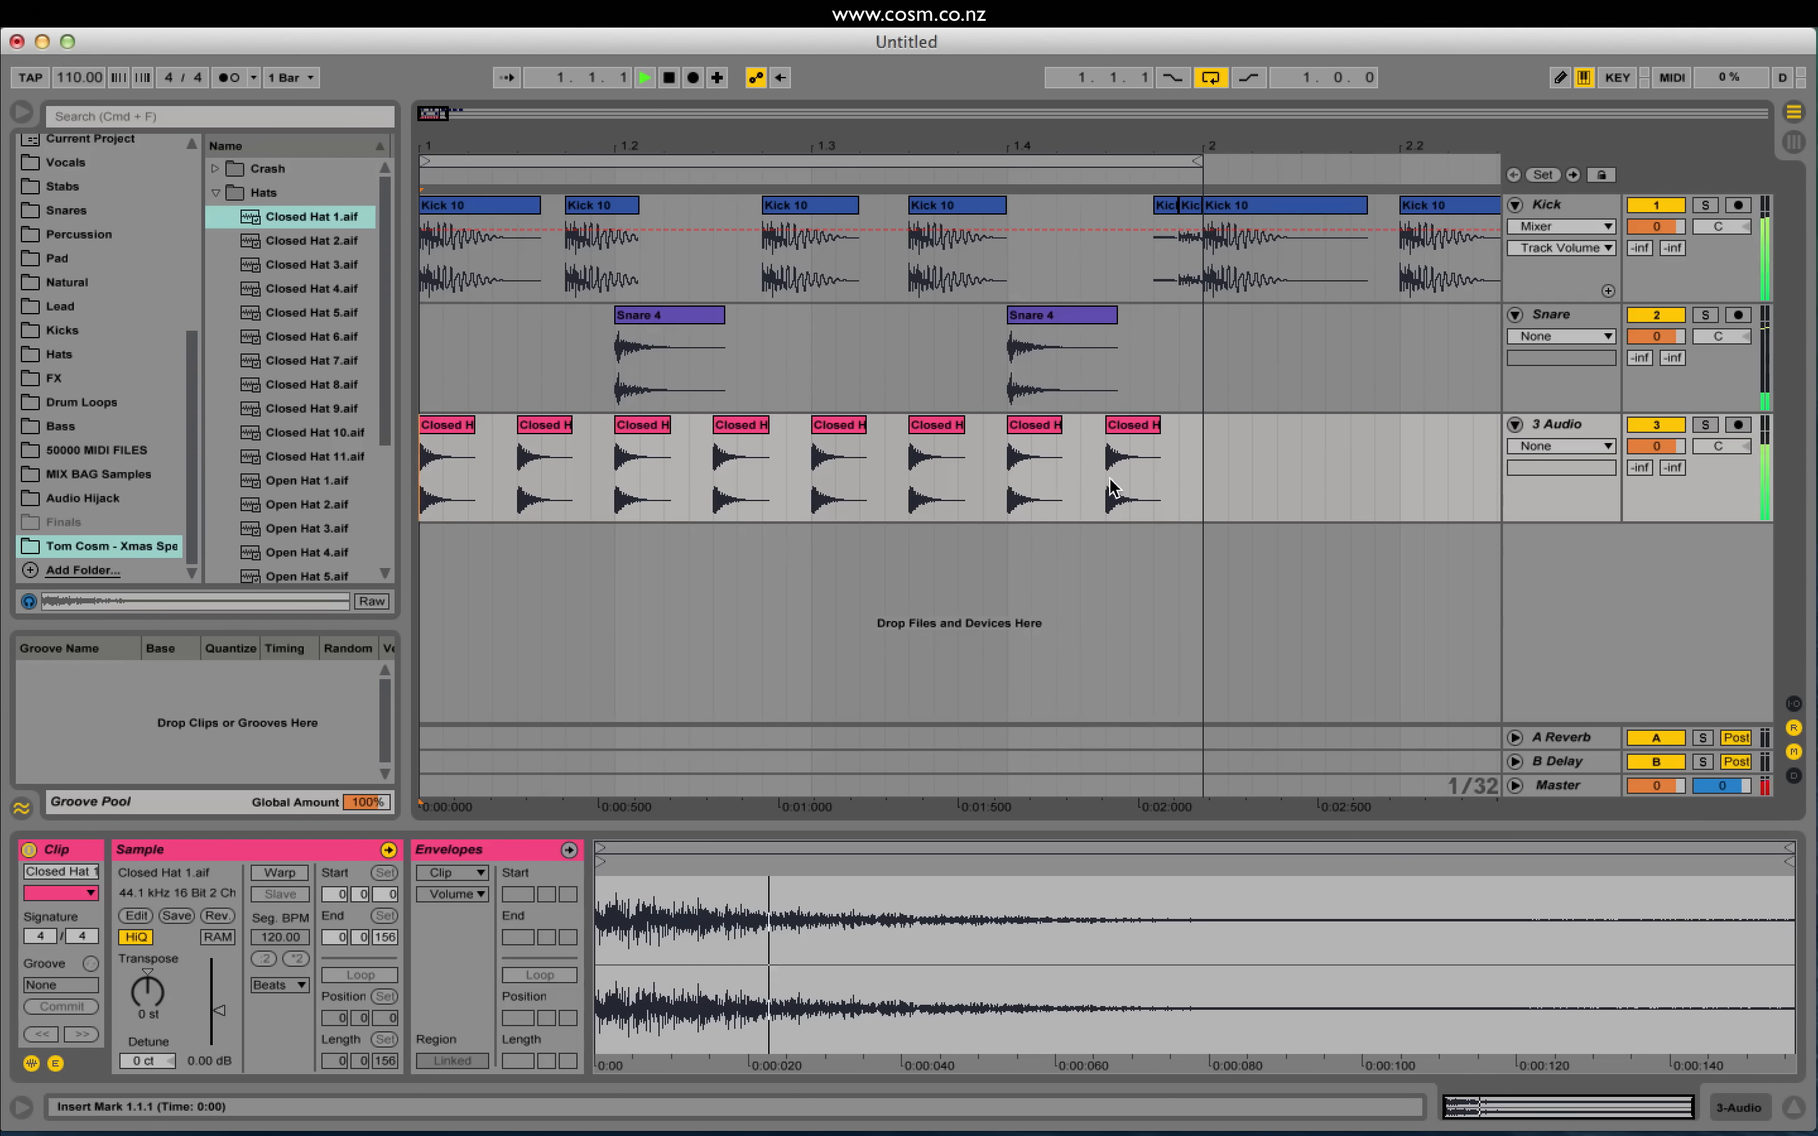
Step: Lower the second hat clip's gain to -5.45 dB
key("space")
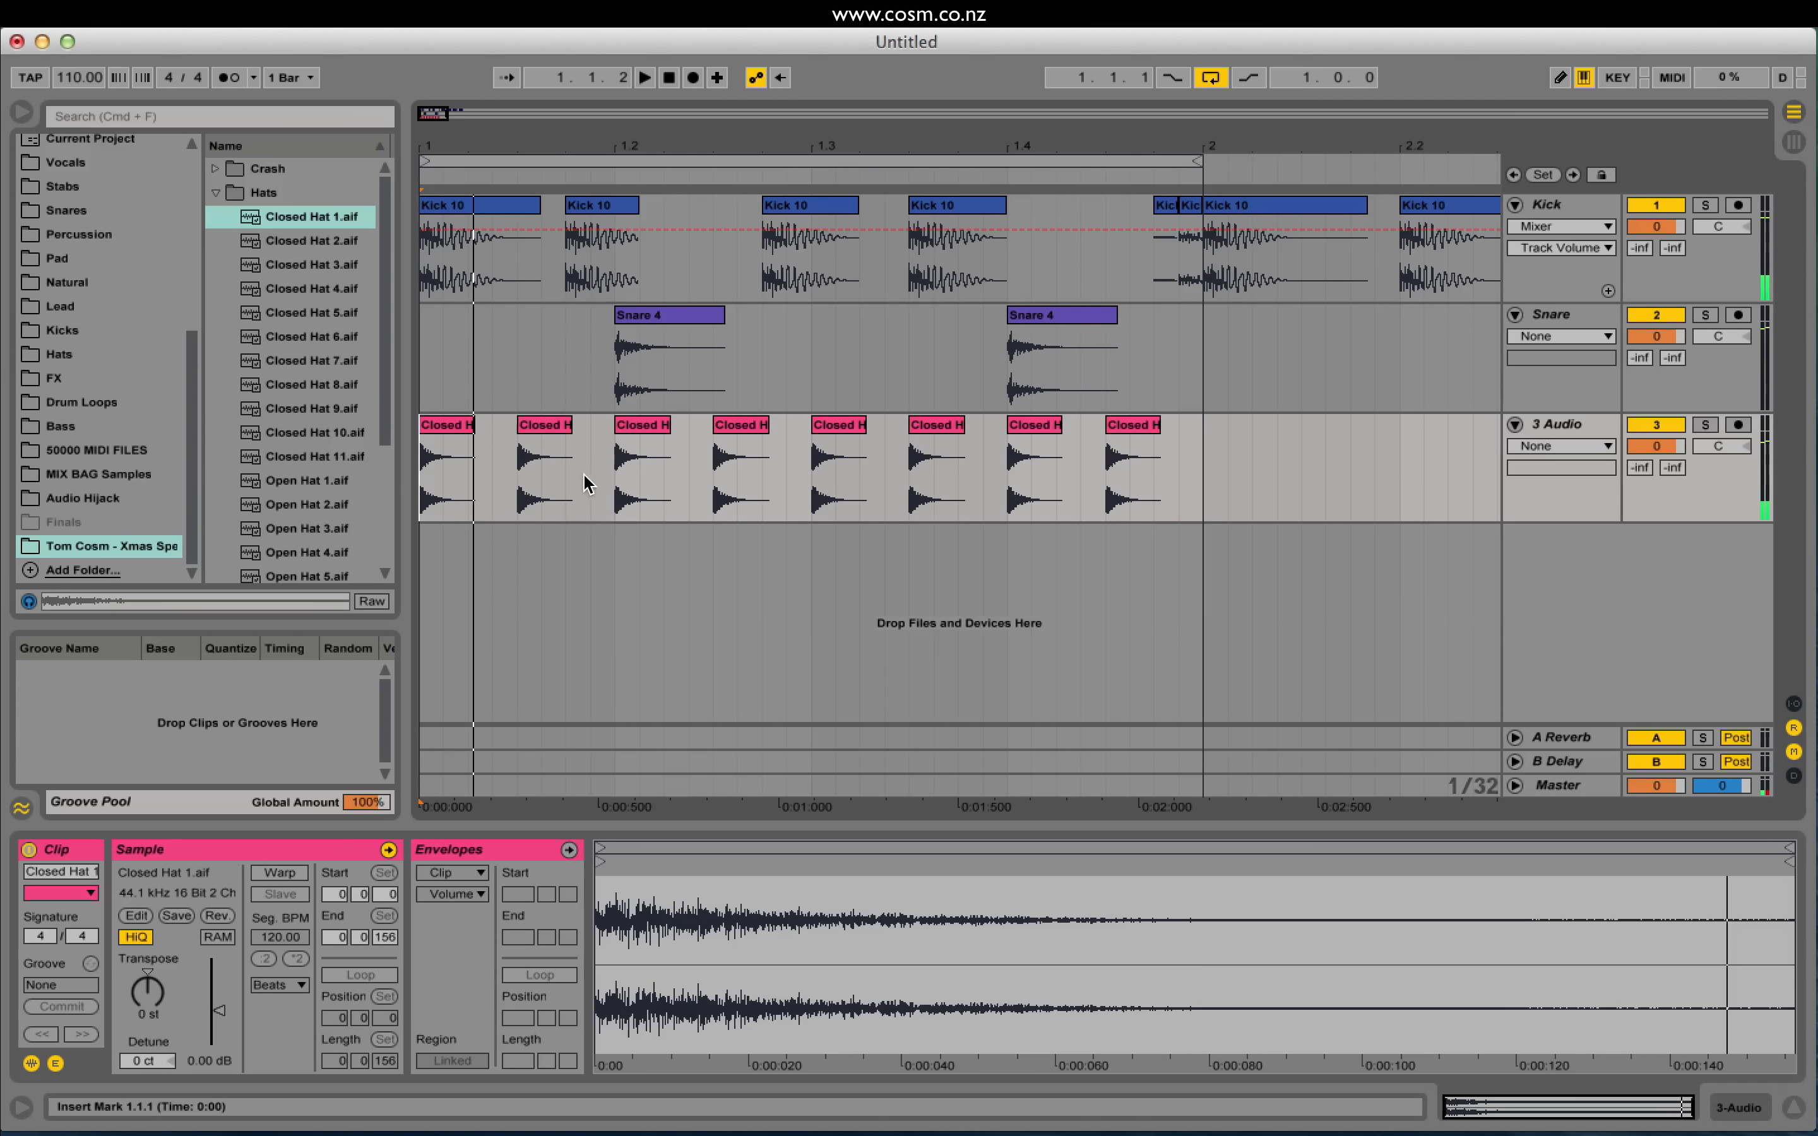
left_click(545, 430)
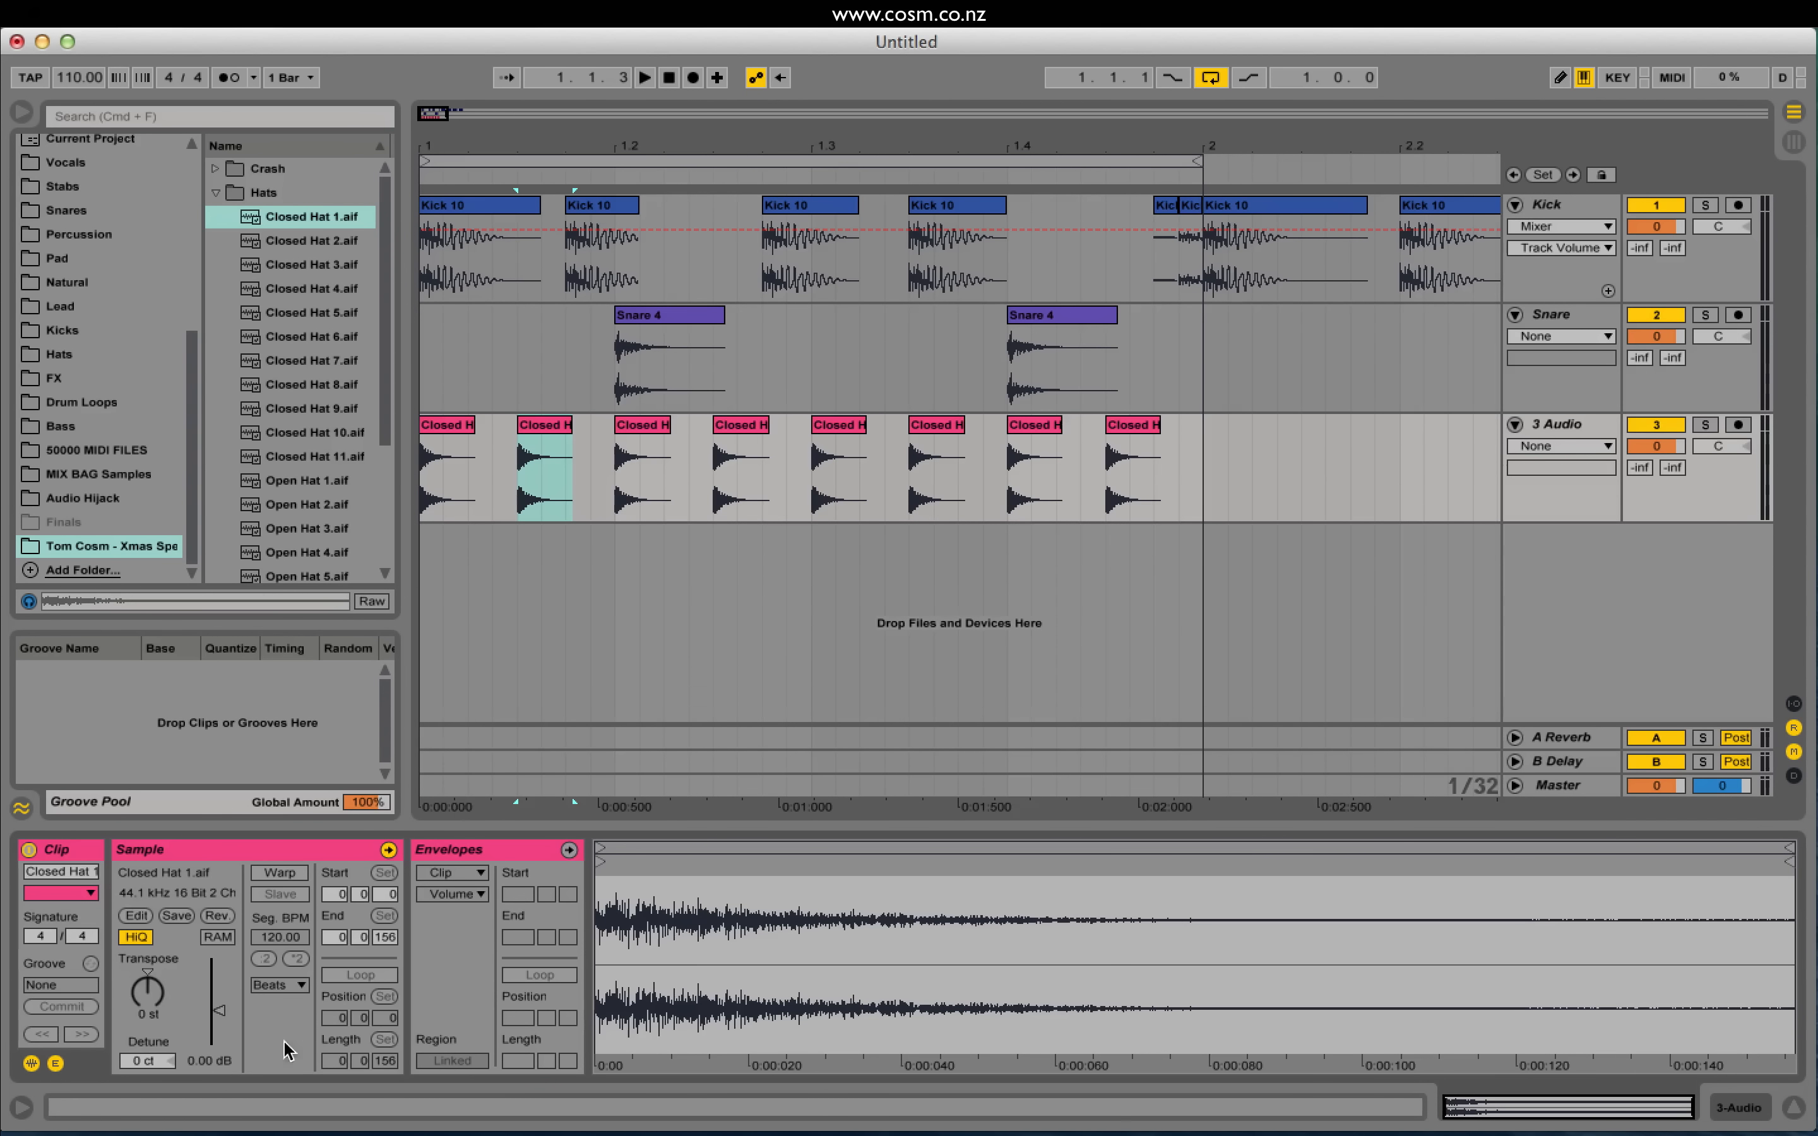
left_click_drag(211, 1011, 211, 1018)
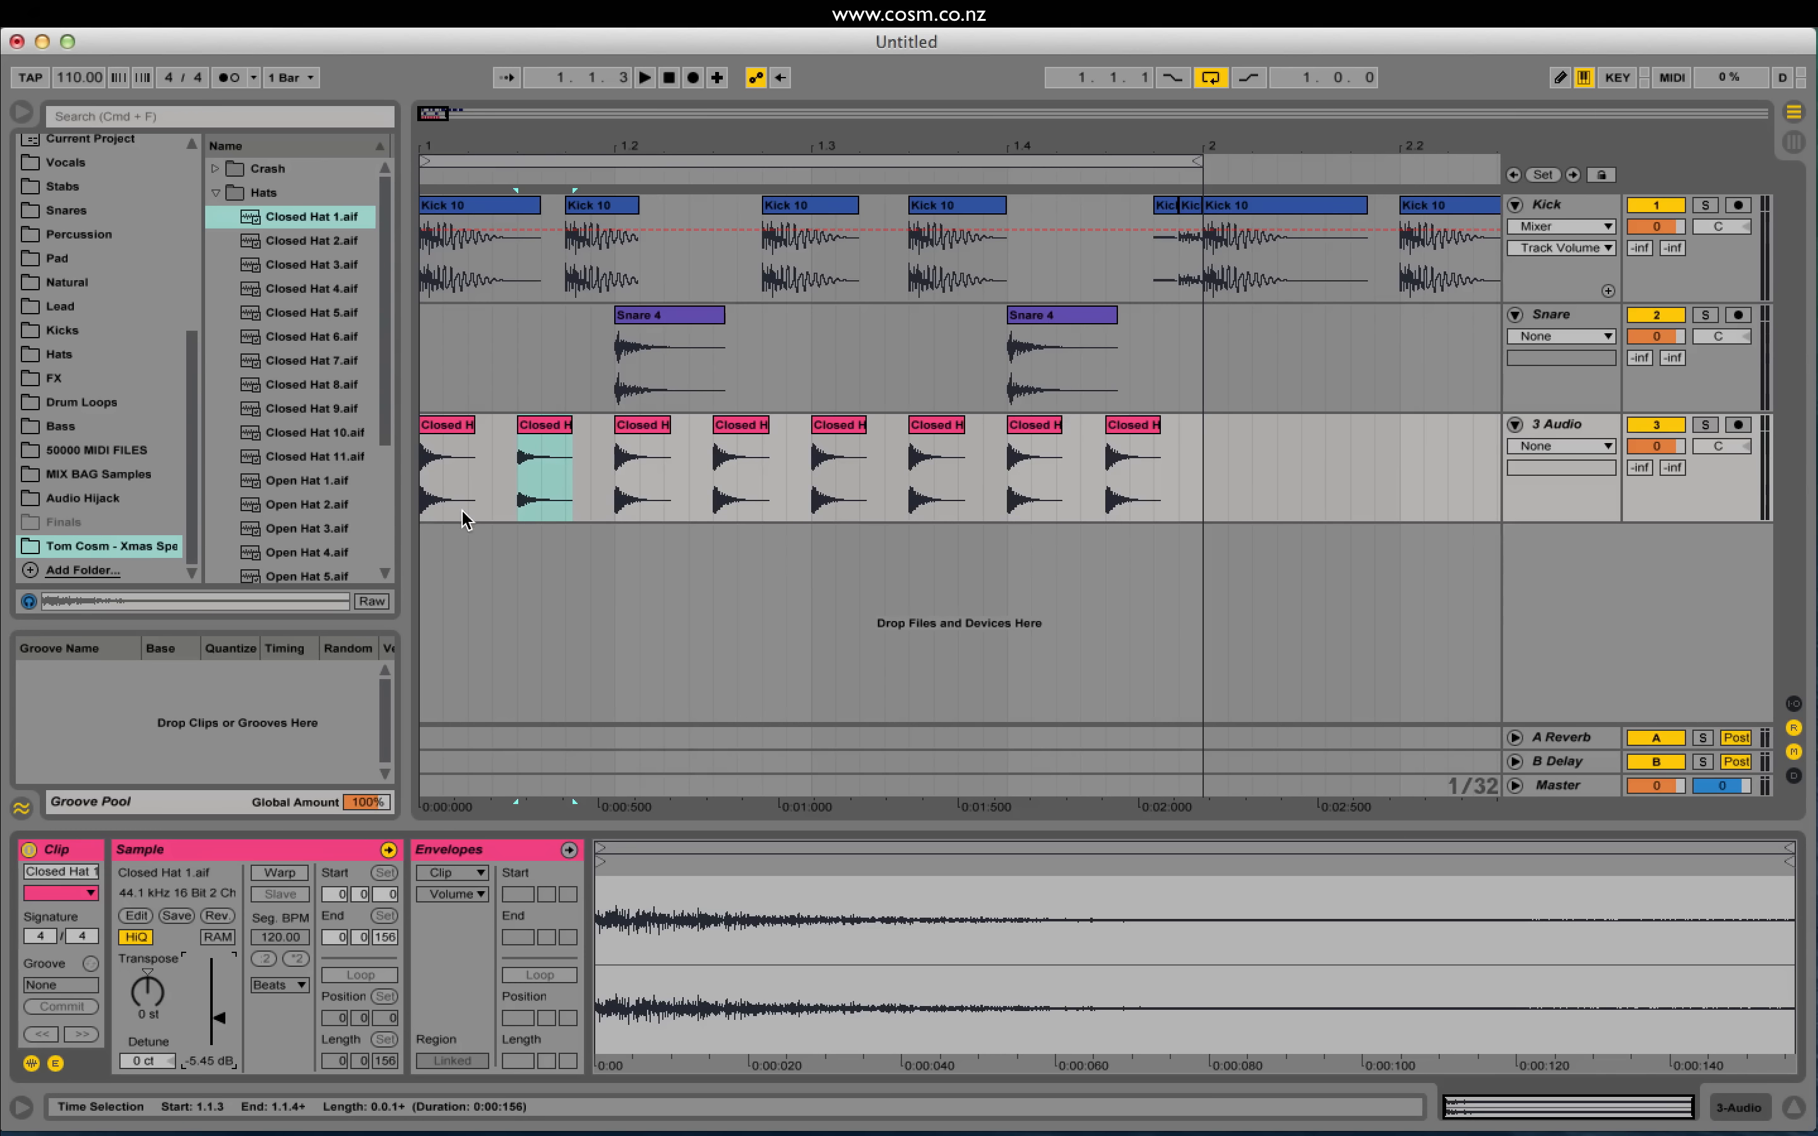
left_click(421, 506)
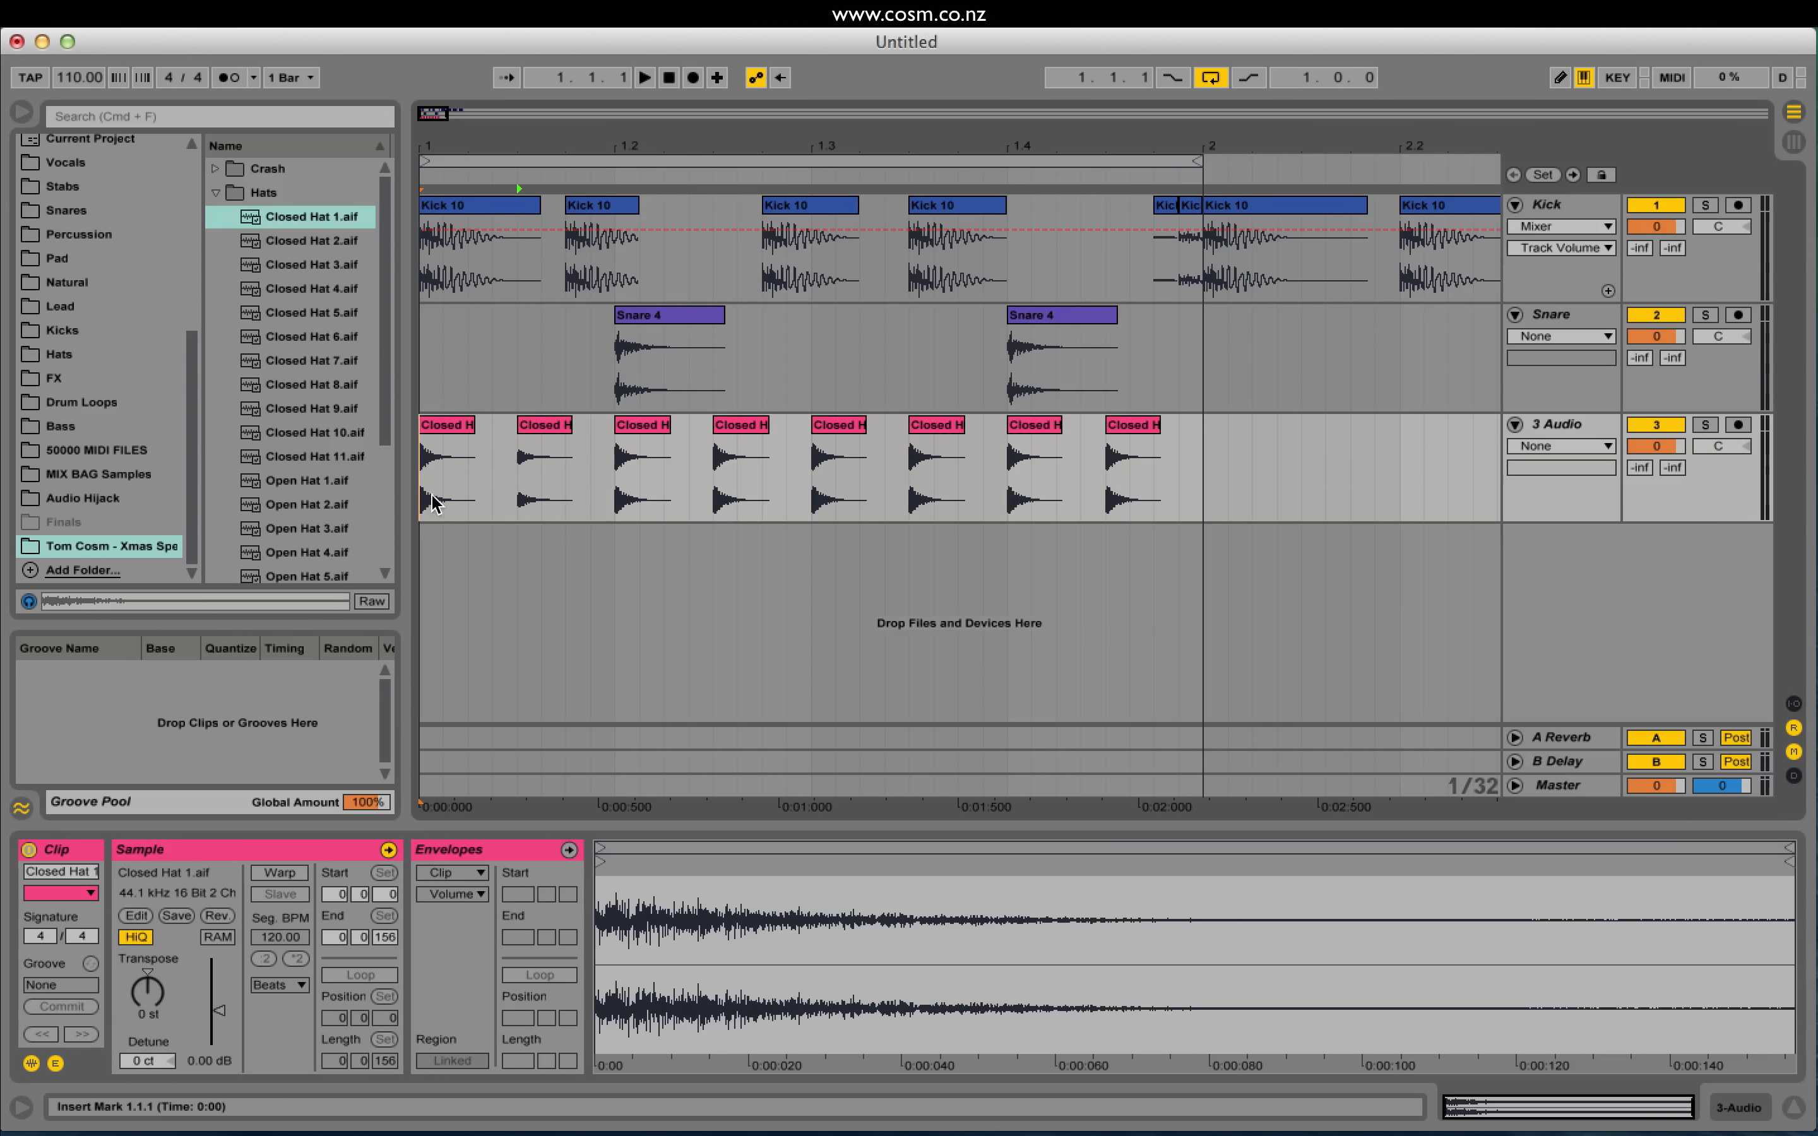
Step: Move a copy of the second hat clip later, then duplicate the slice over the fourth hat
left_click(536, 427)
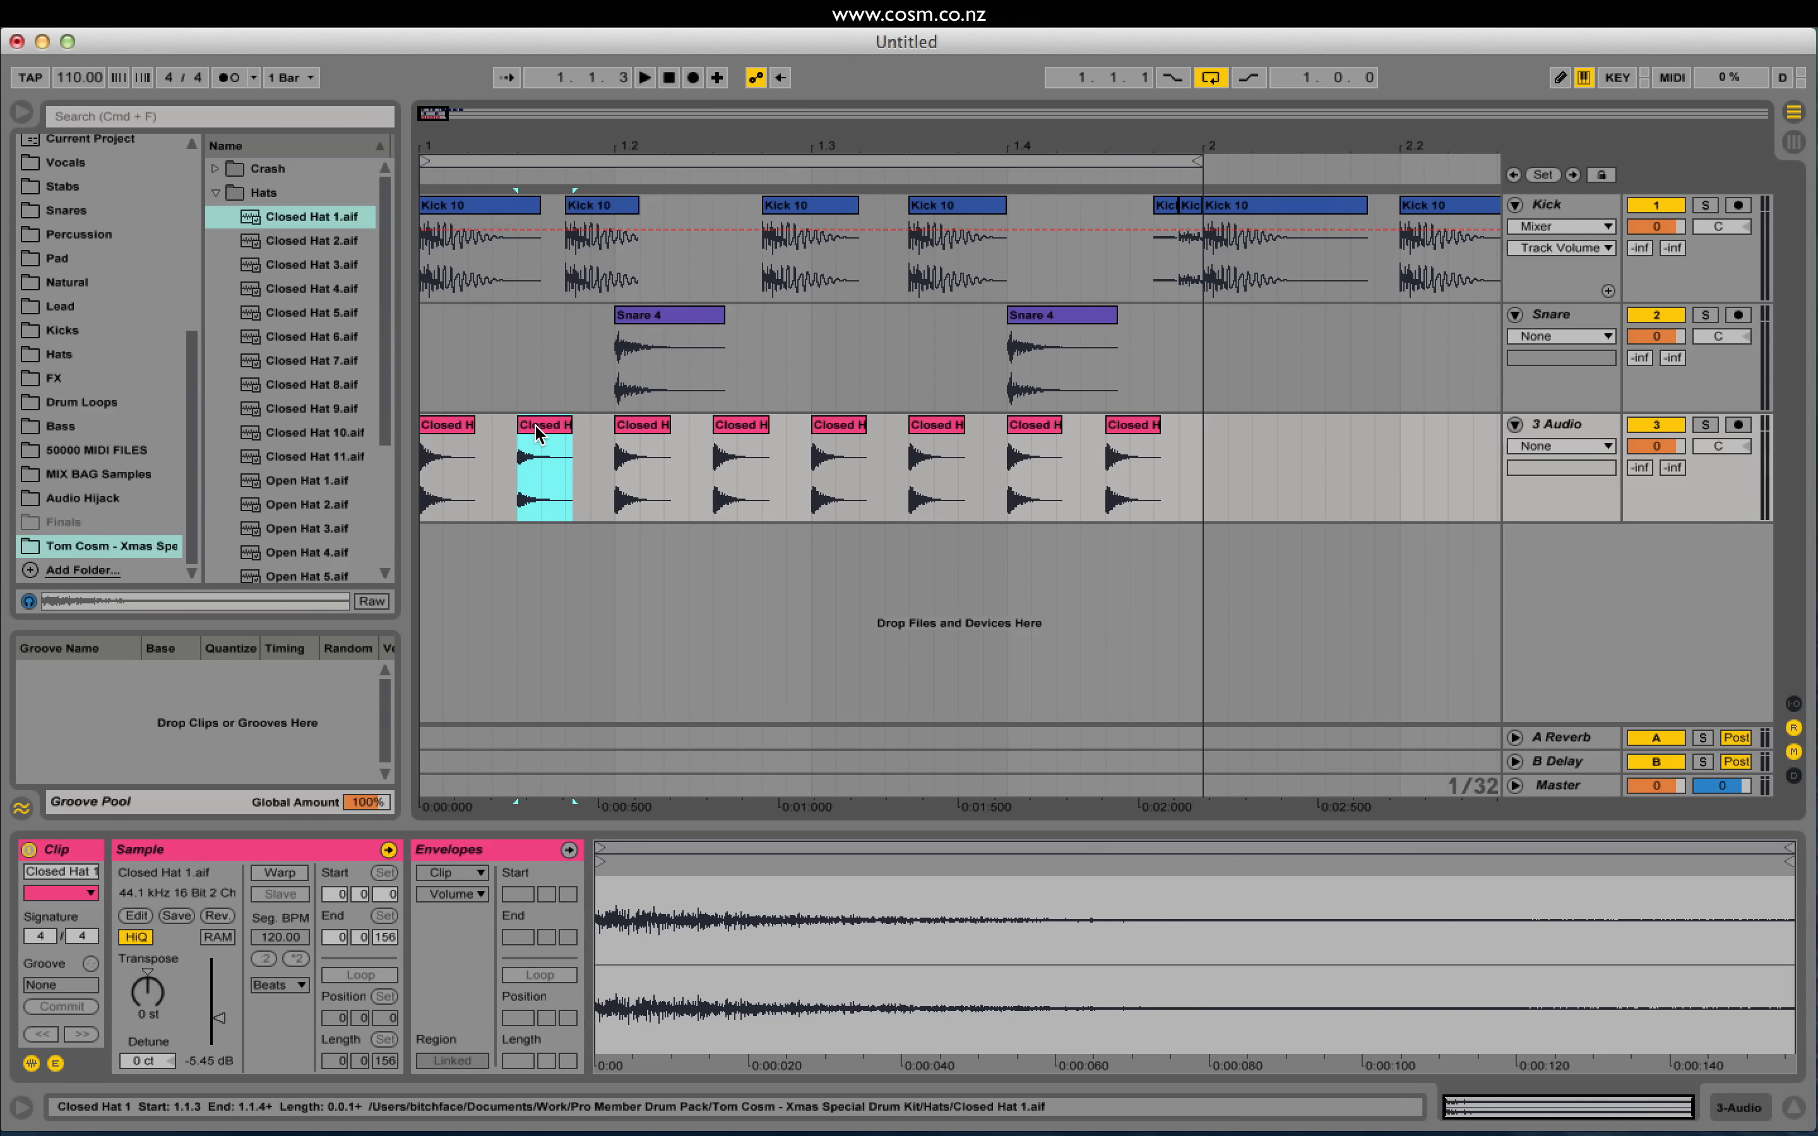
left_click_drag(538, 432, 1145, 432)
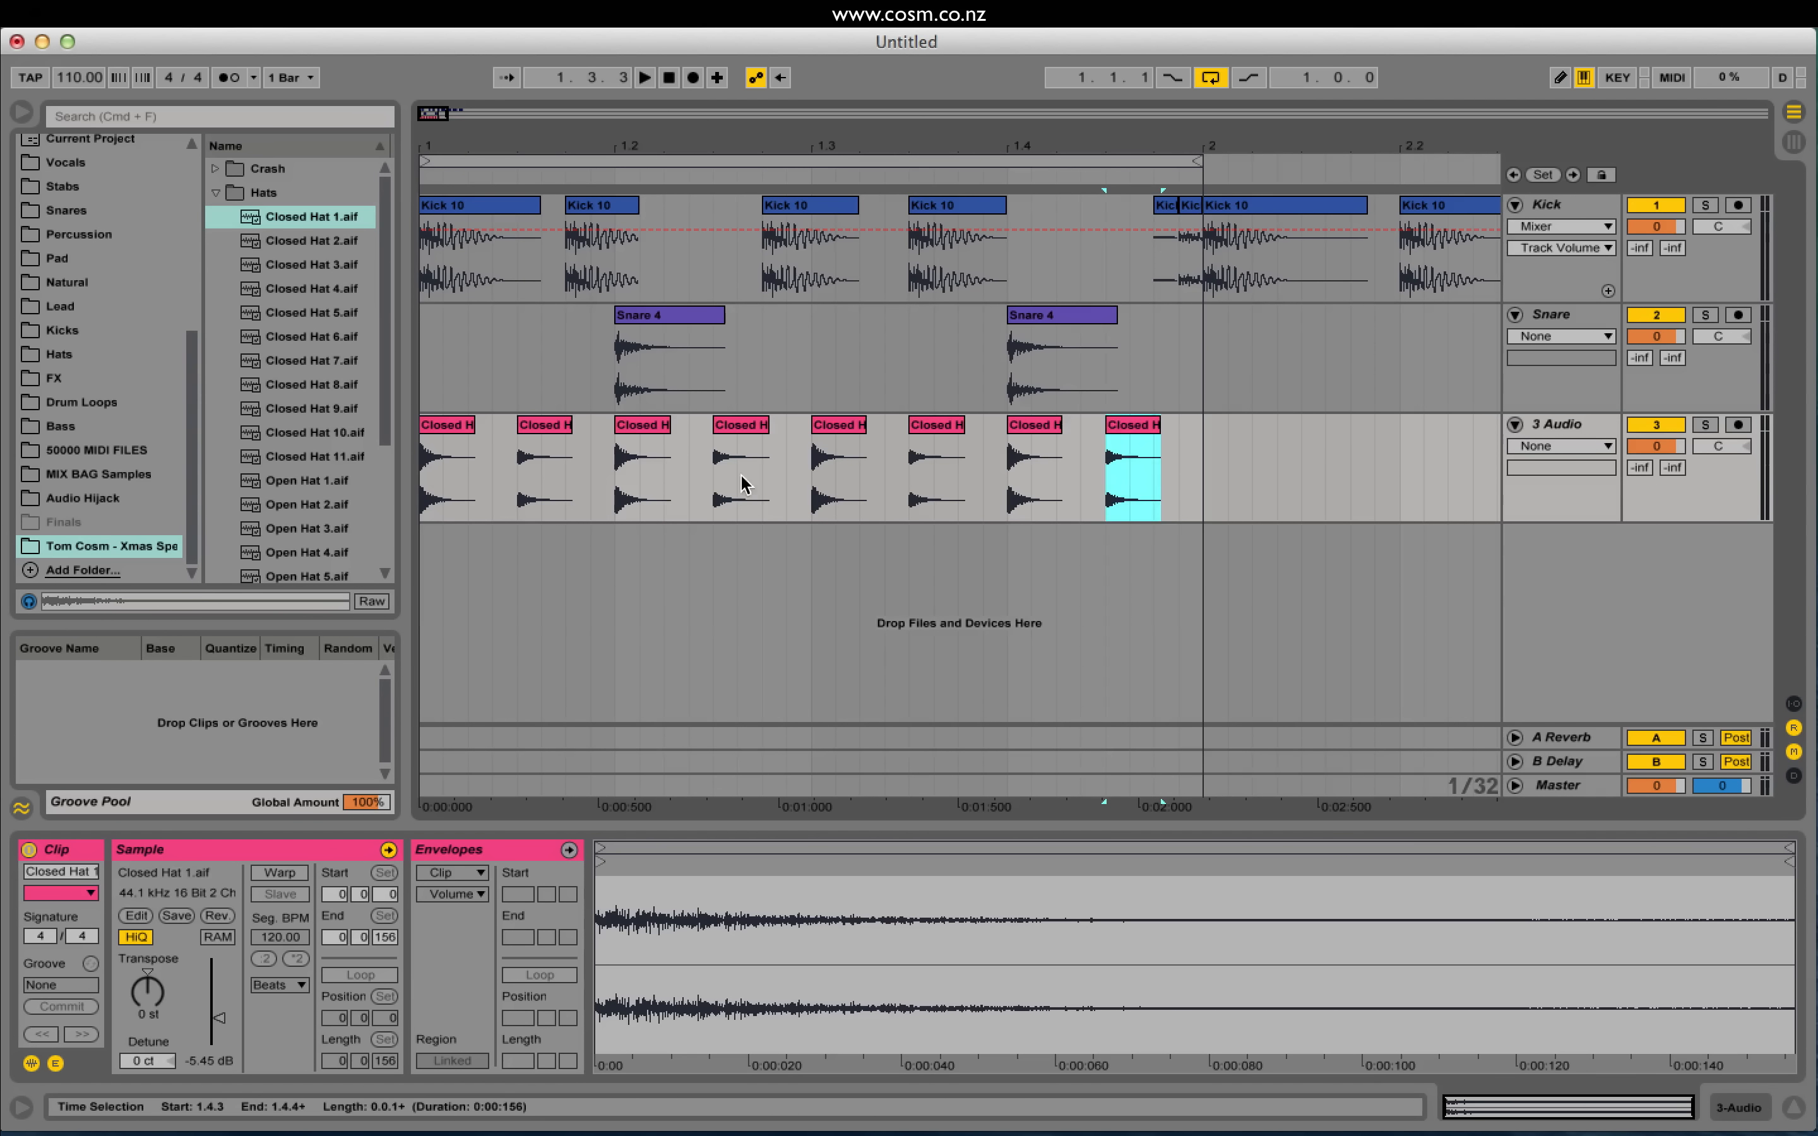
left_click(426, 477)
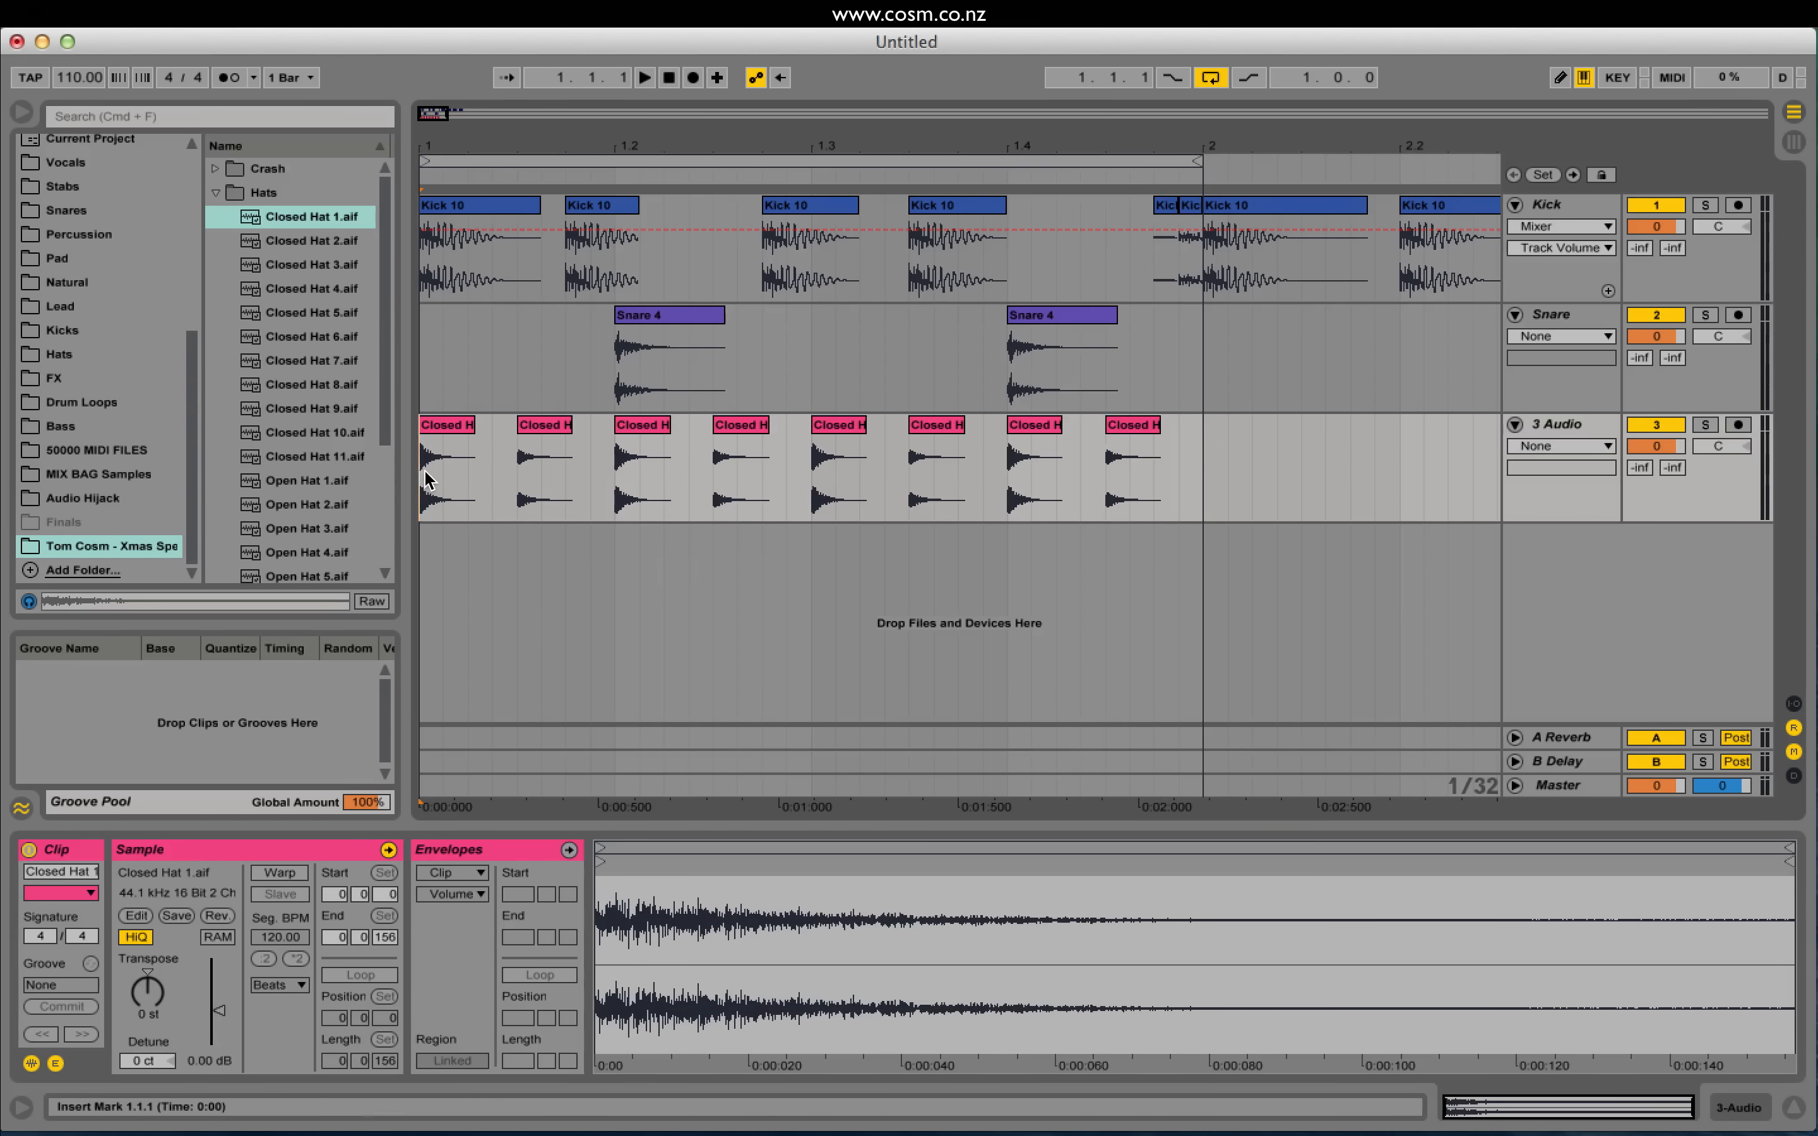
key("space")
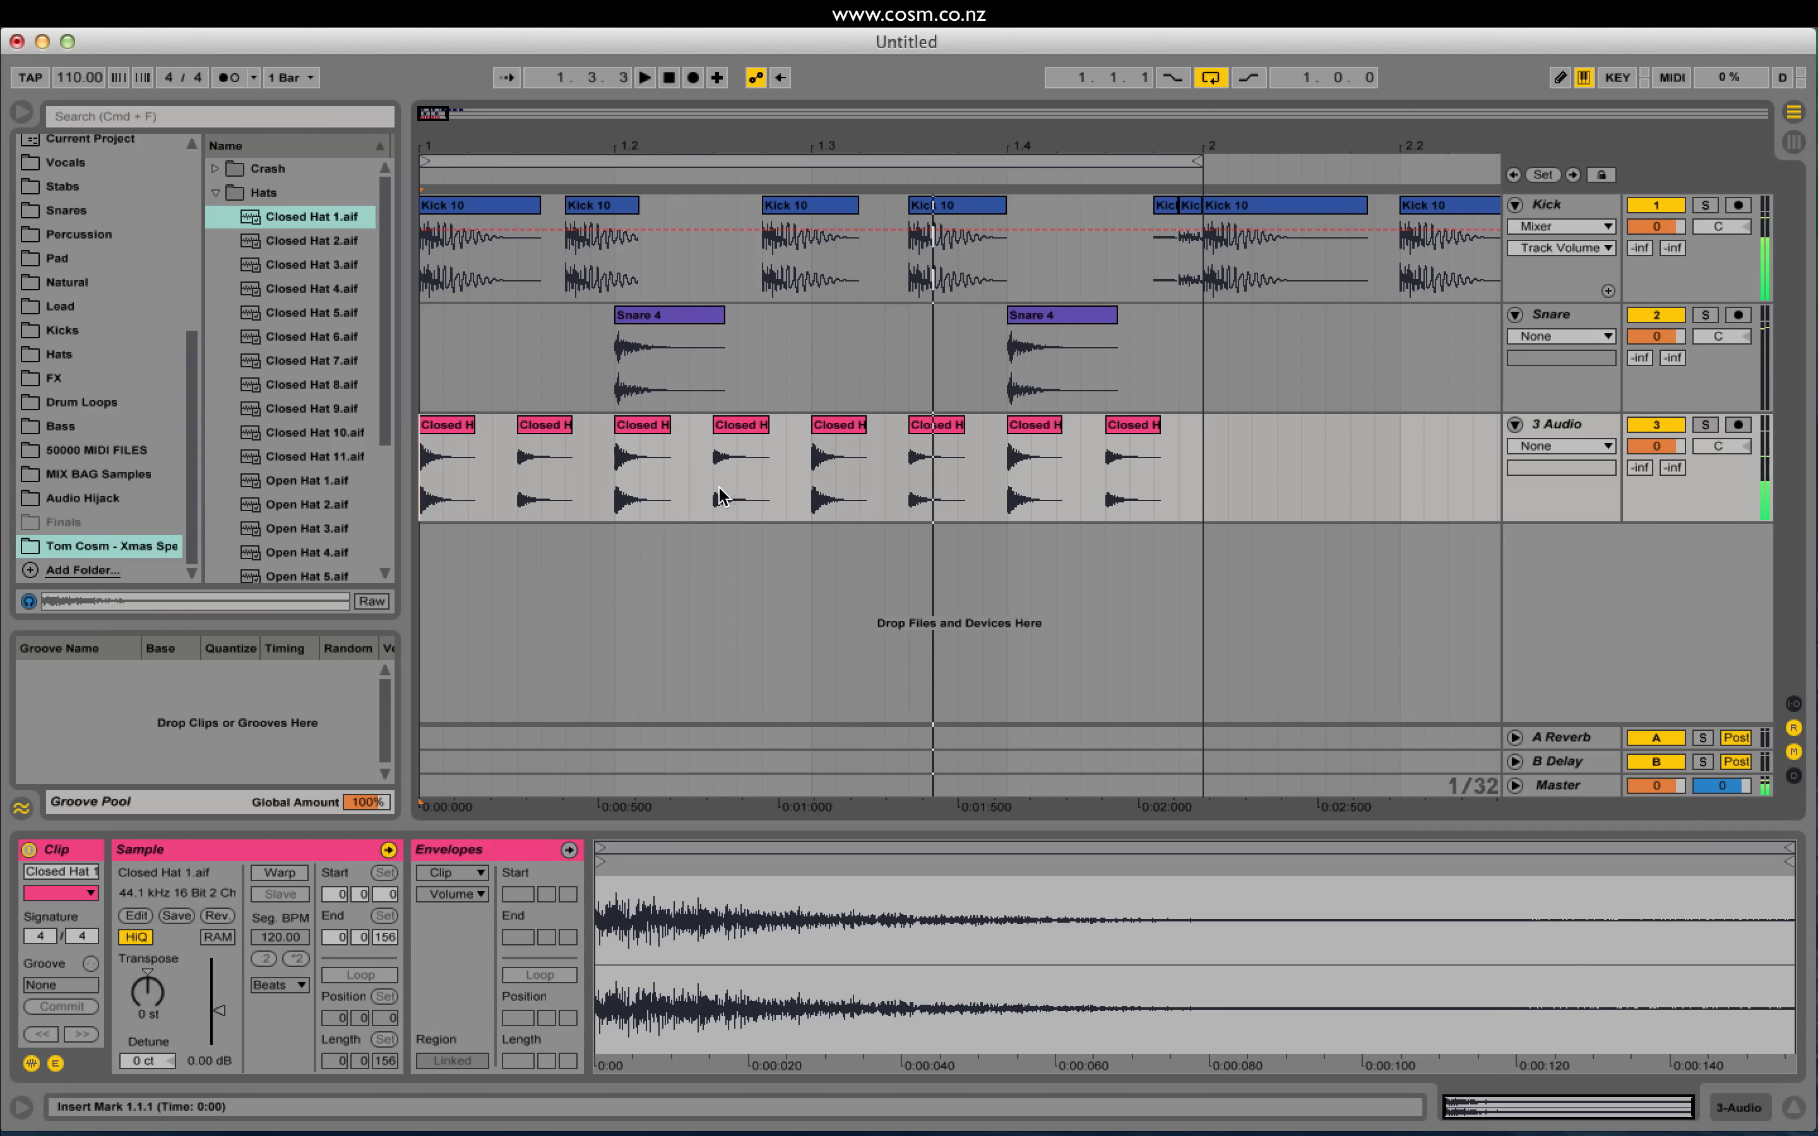
key("space")
left_click_drag(714, 488, 755, 488)
key("super+d")
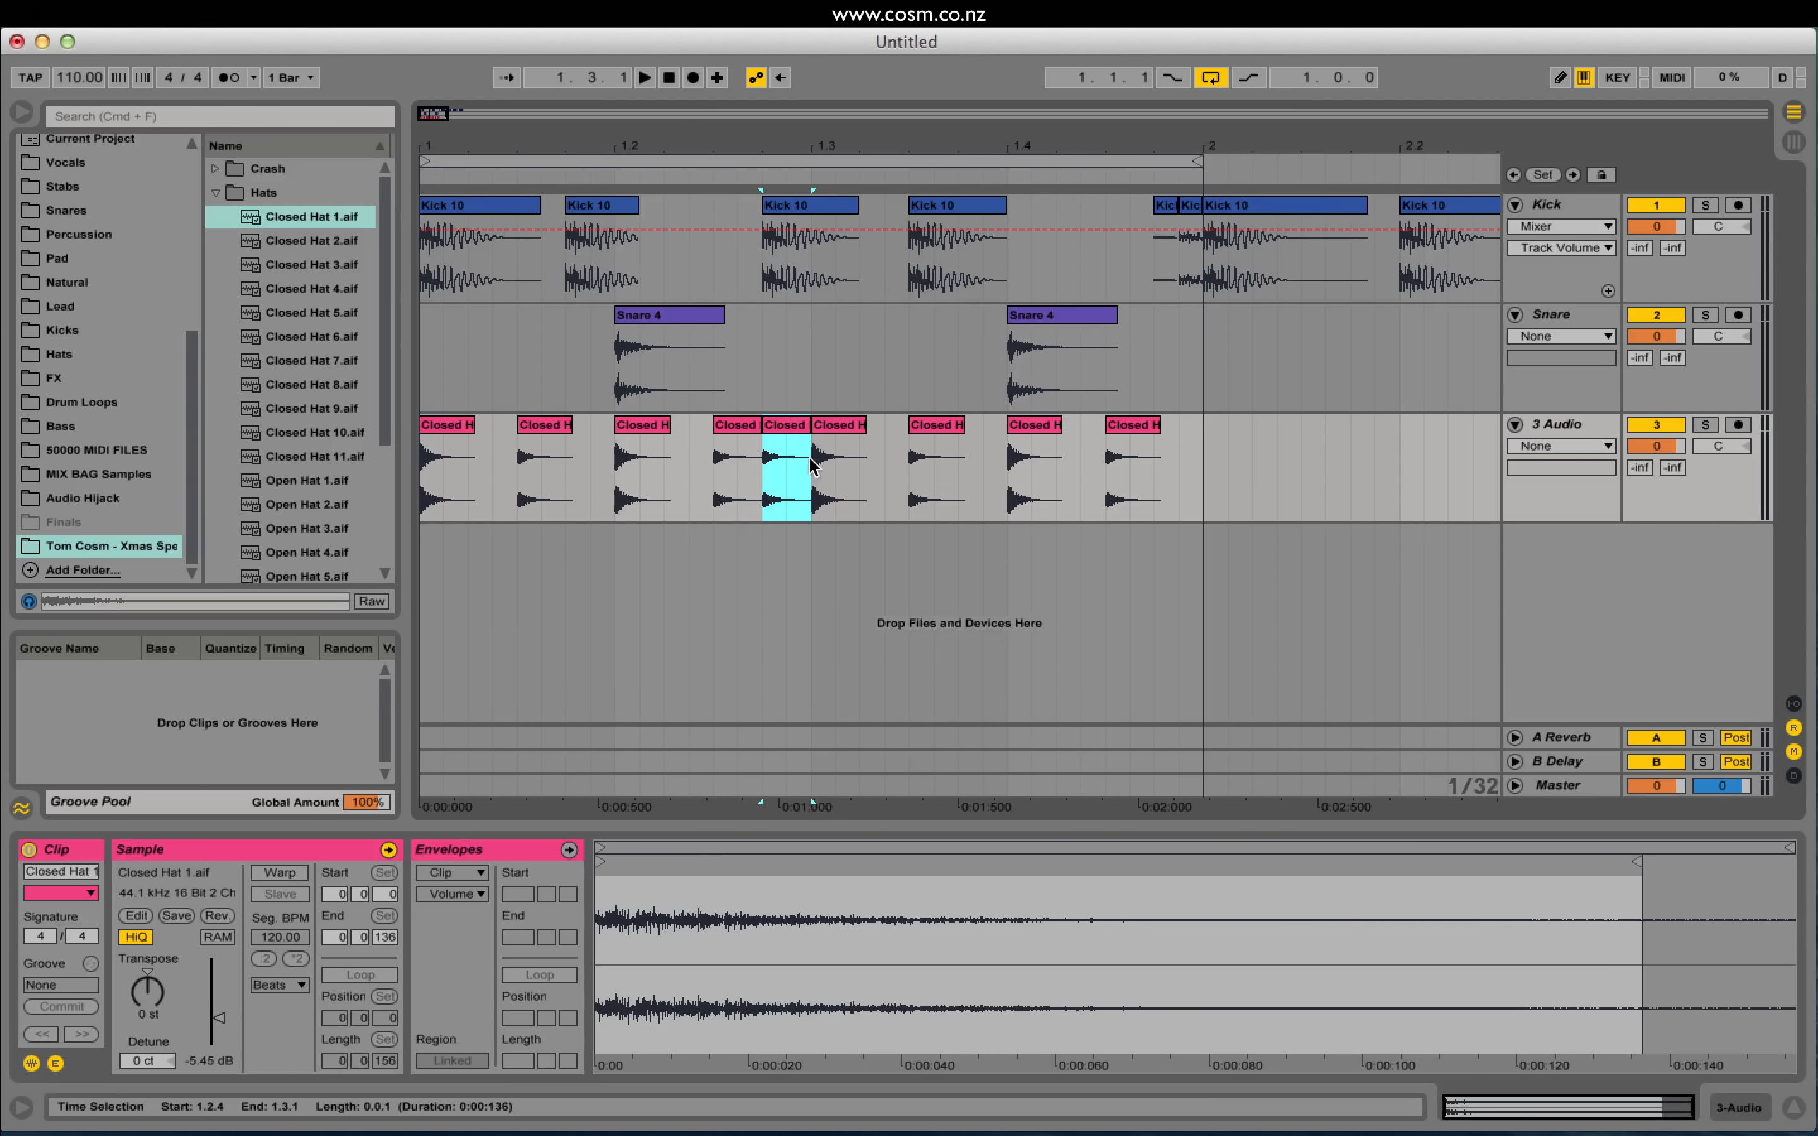
Step: Place a copy of the first hat clip at 1.3.2 and duplicate its first half
left_click(447, 435)
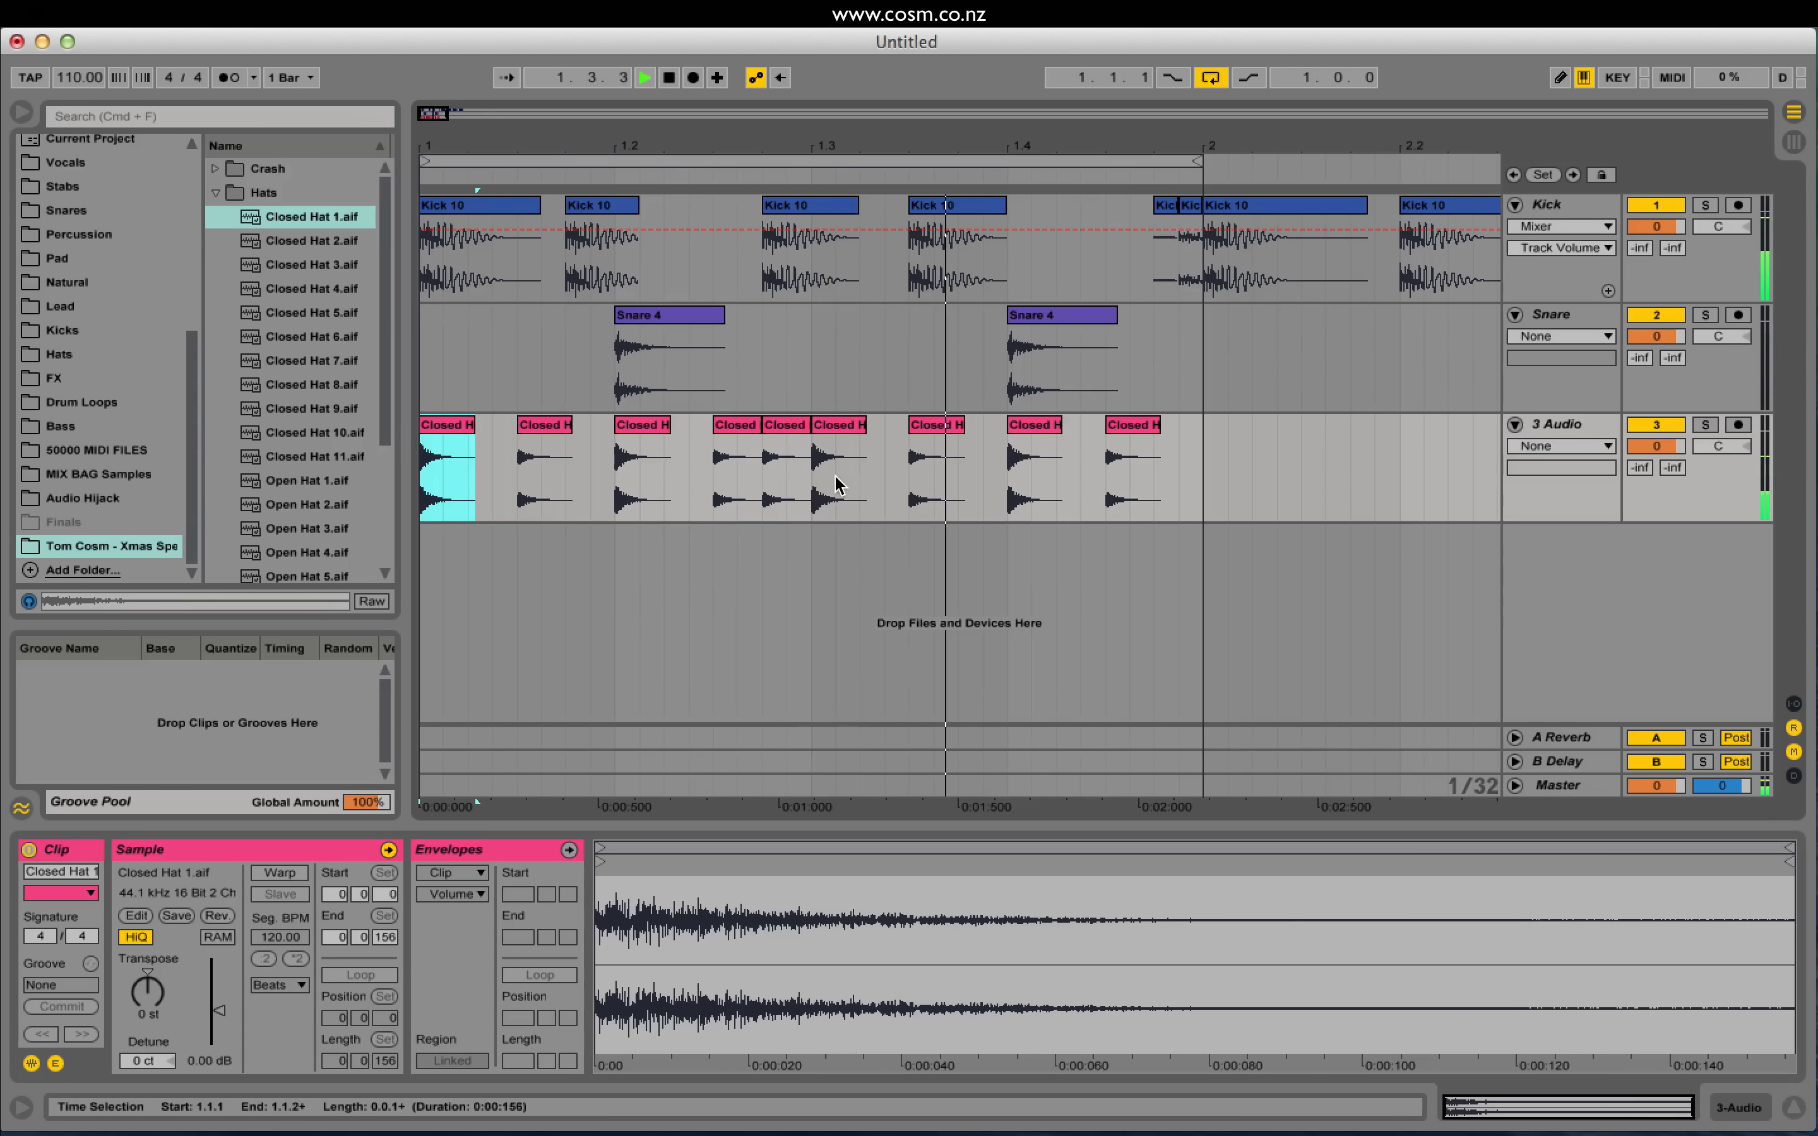
left_click_drag(789, 430, 860, 467)
key("super+d")
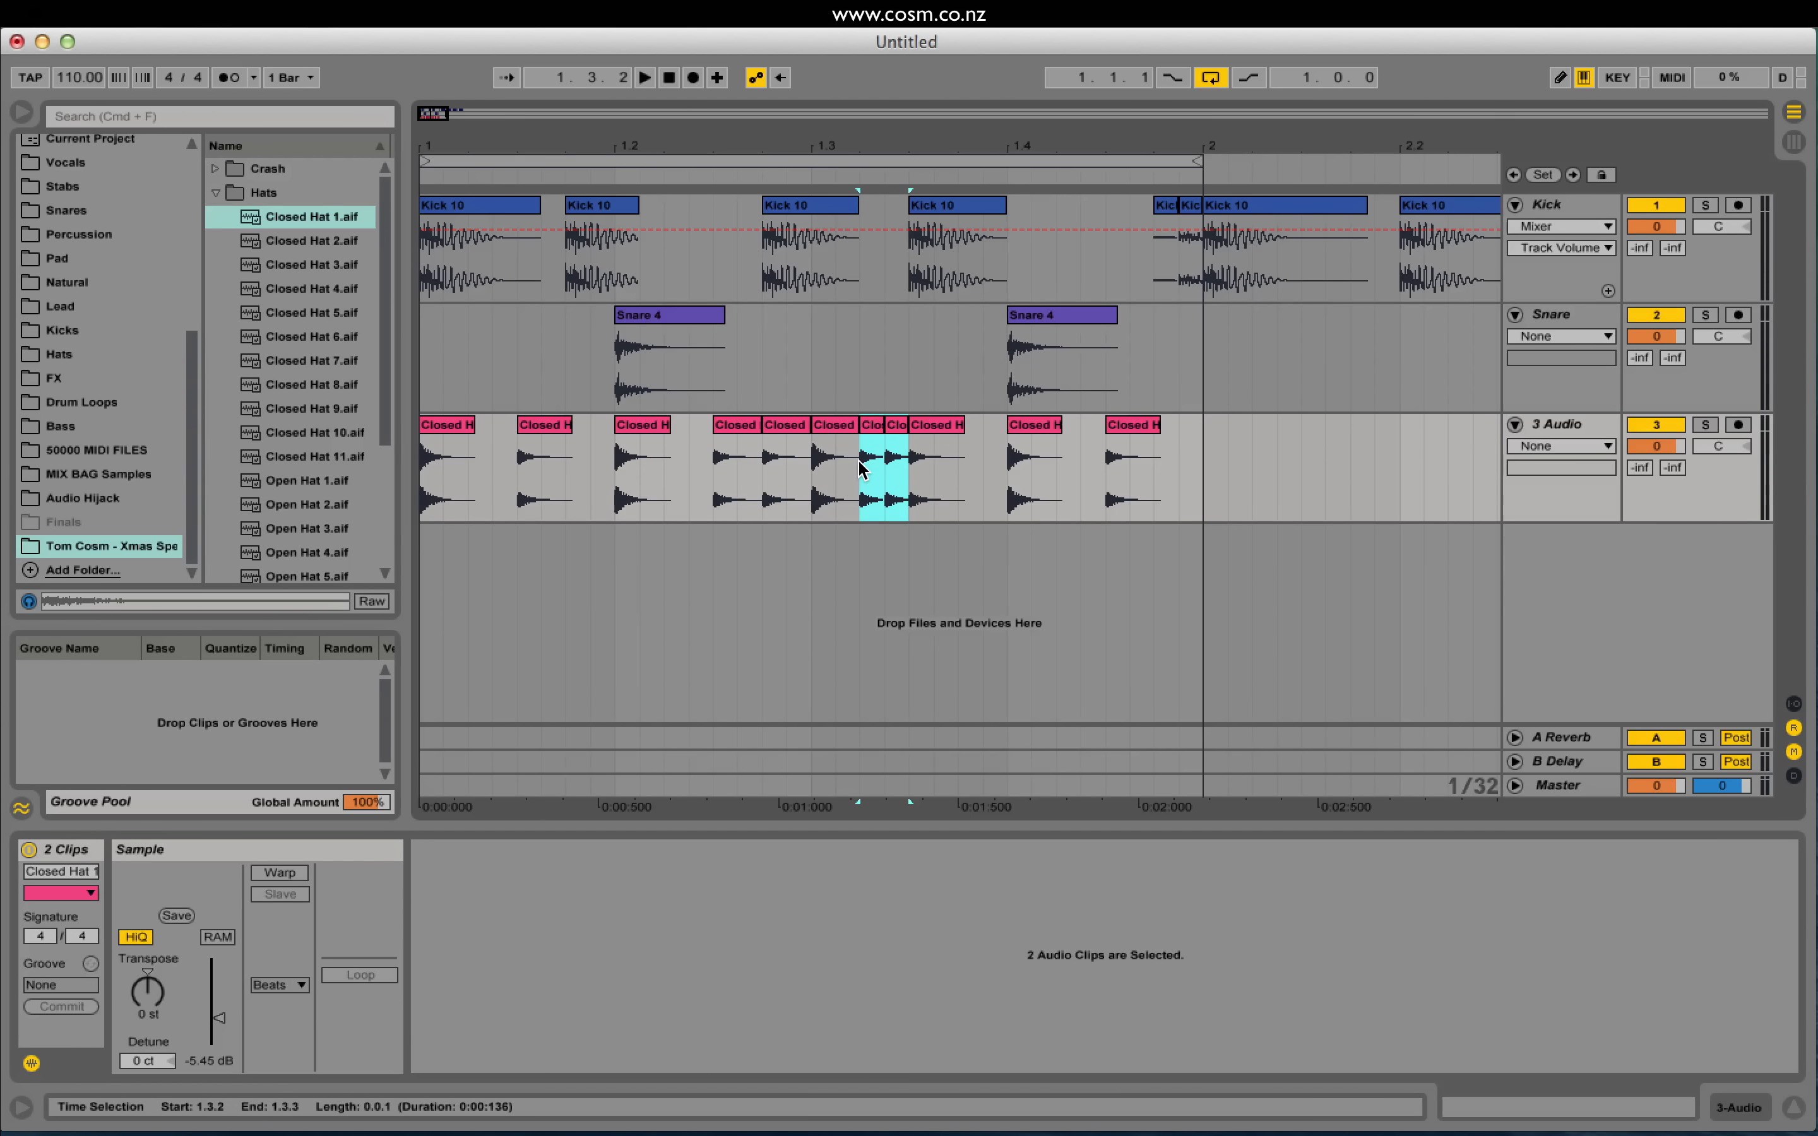
Step: Consolidate the double hat into one clip and pull its volume envelope start down
key("super+j")
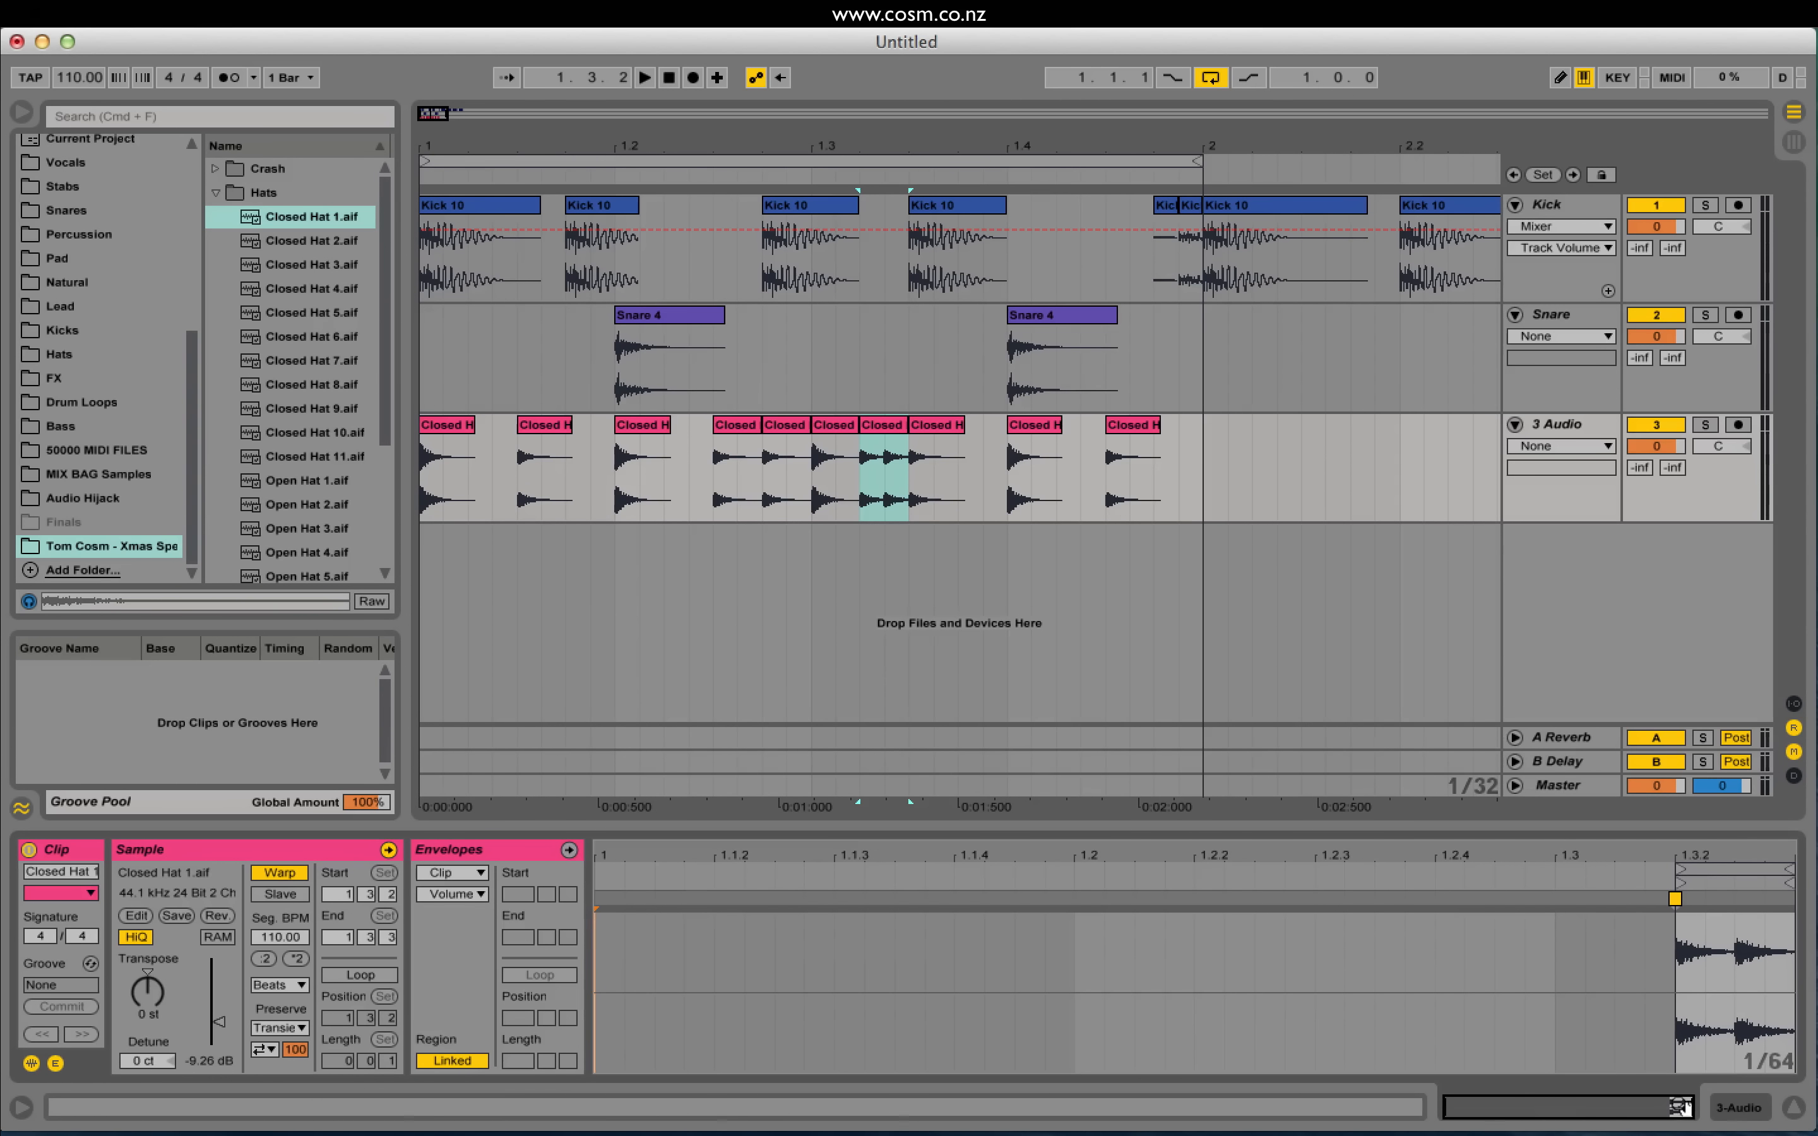
left_click(463, 851)
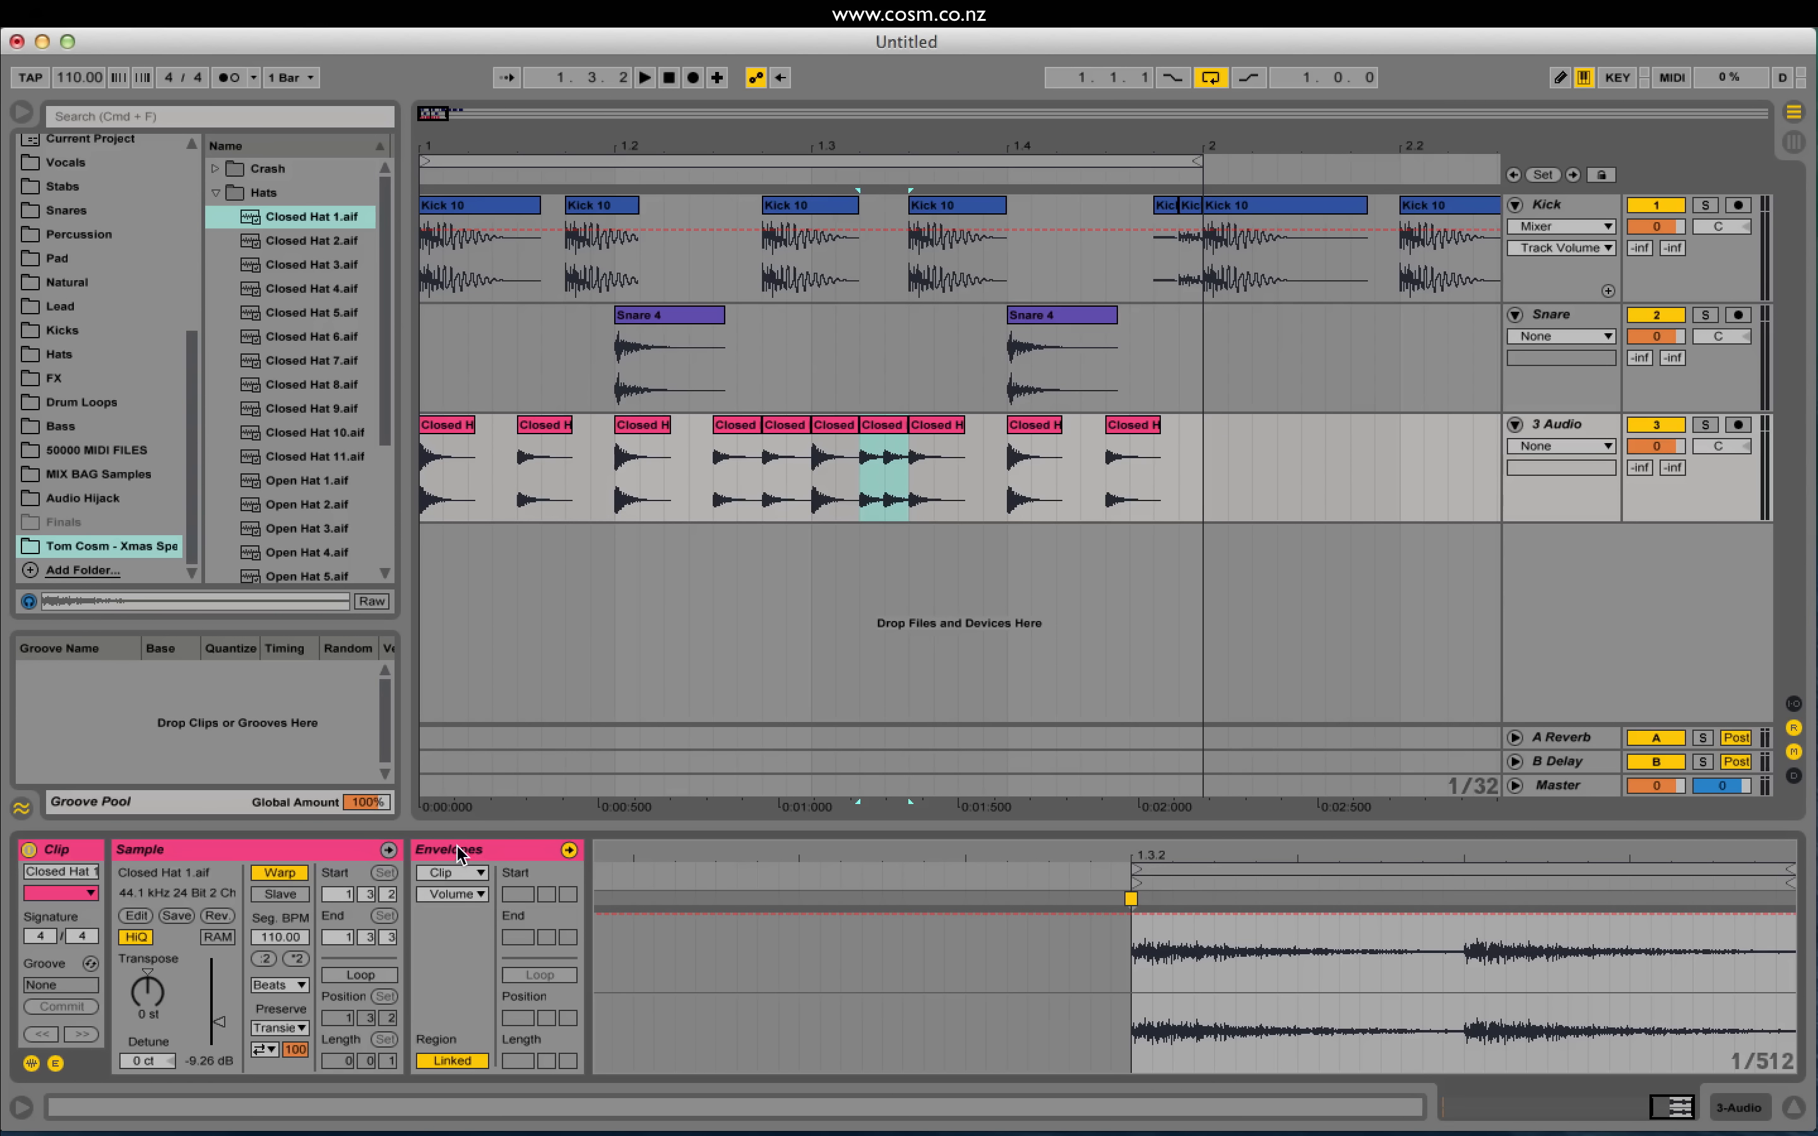
double_click(1795, 914)
left_click(1790, 914)
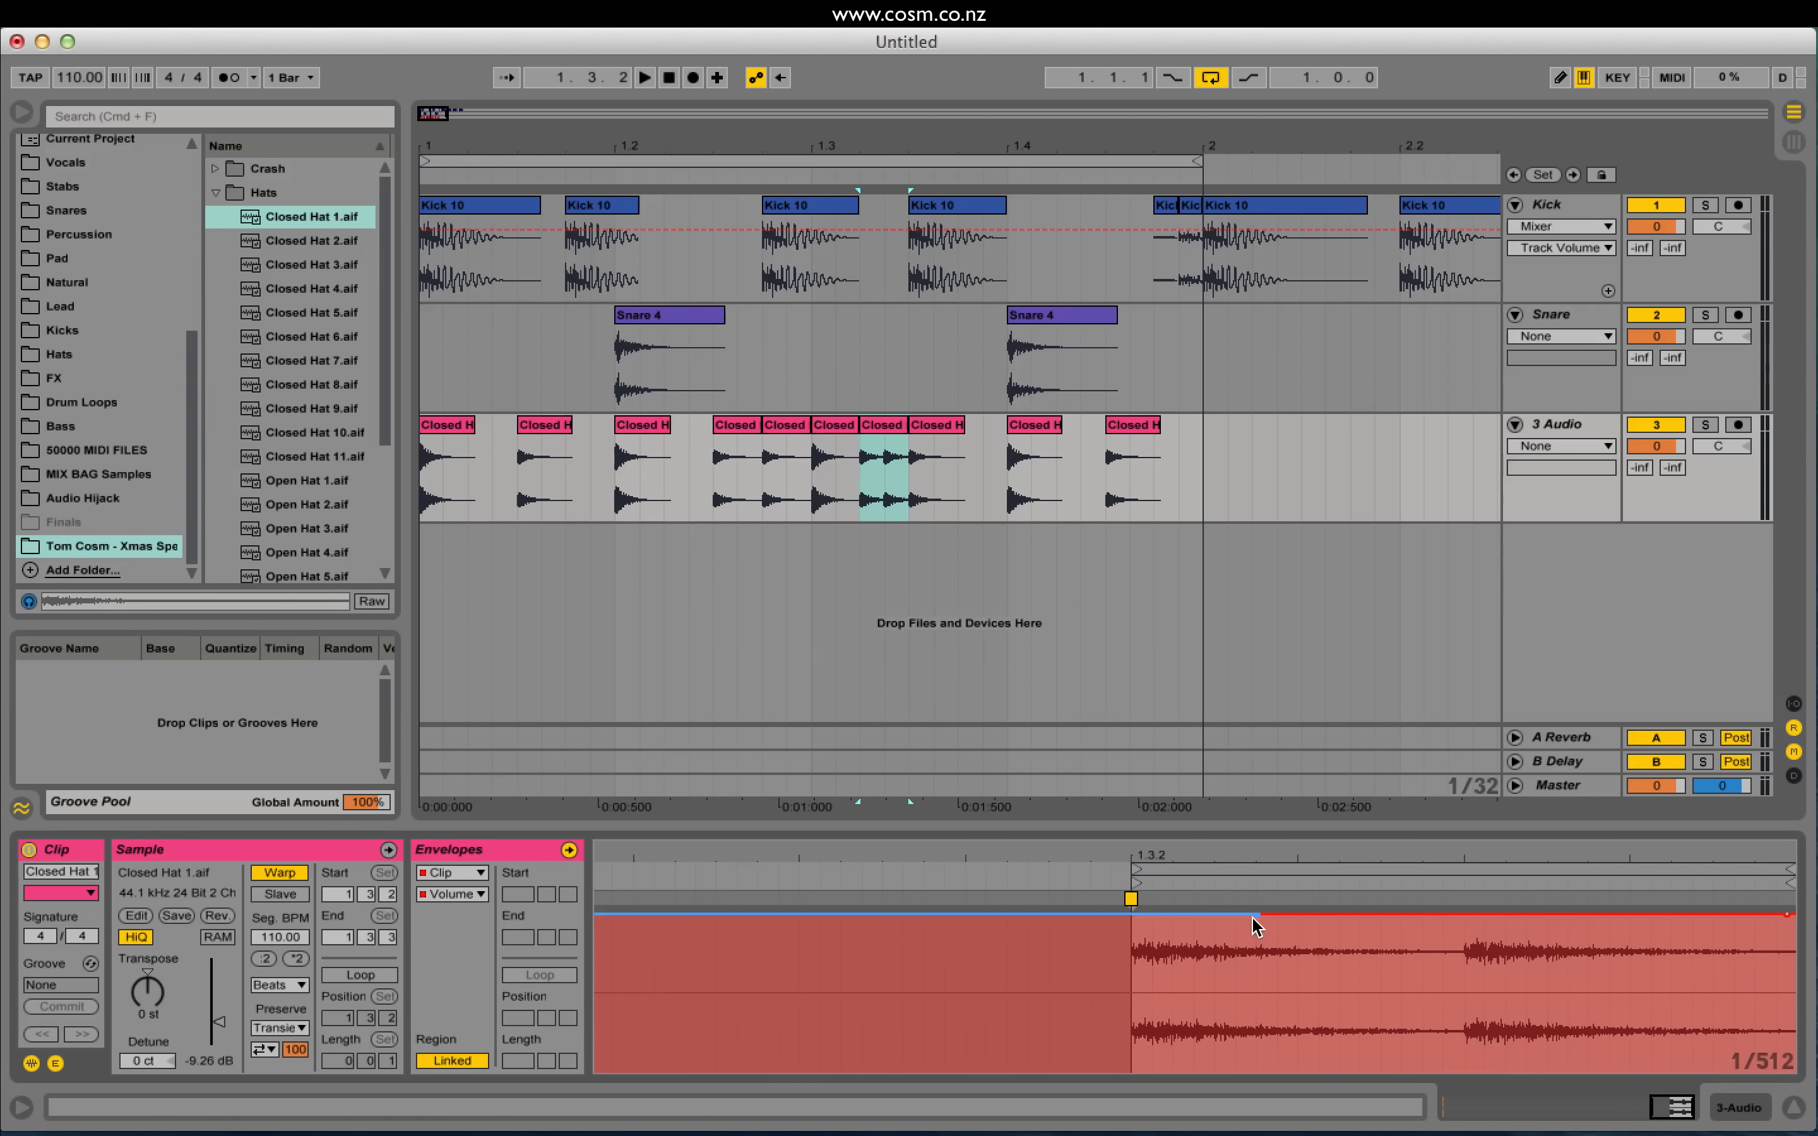
left_click_drag(1149, 913, 1147, 1070)
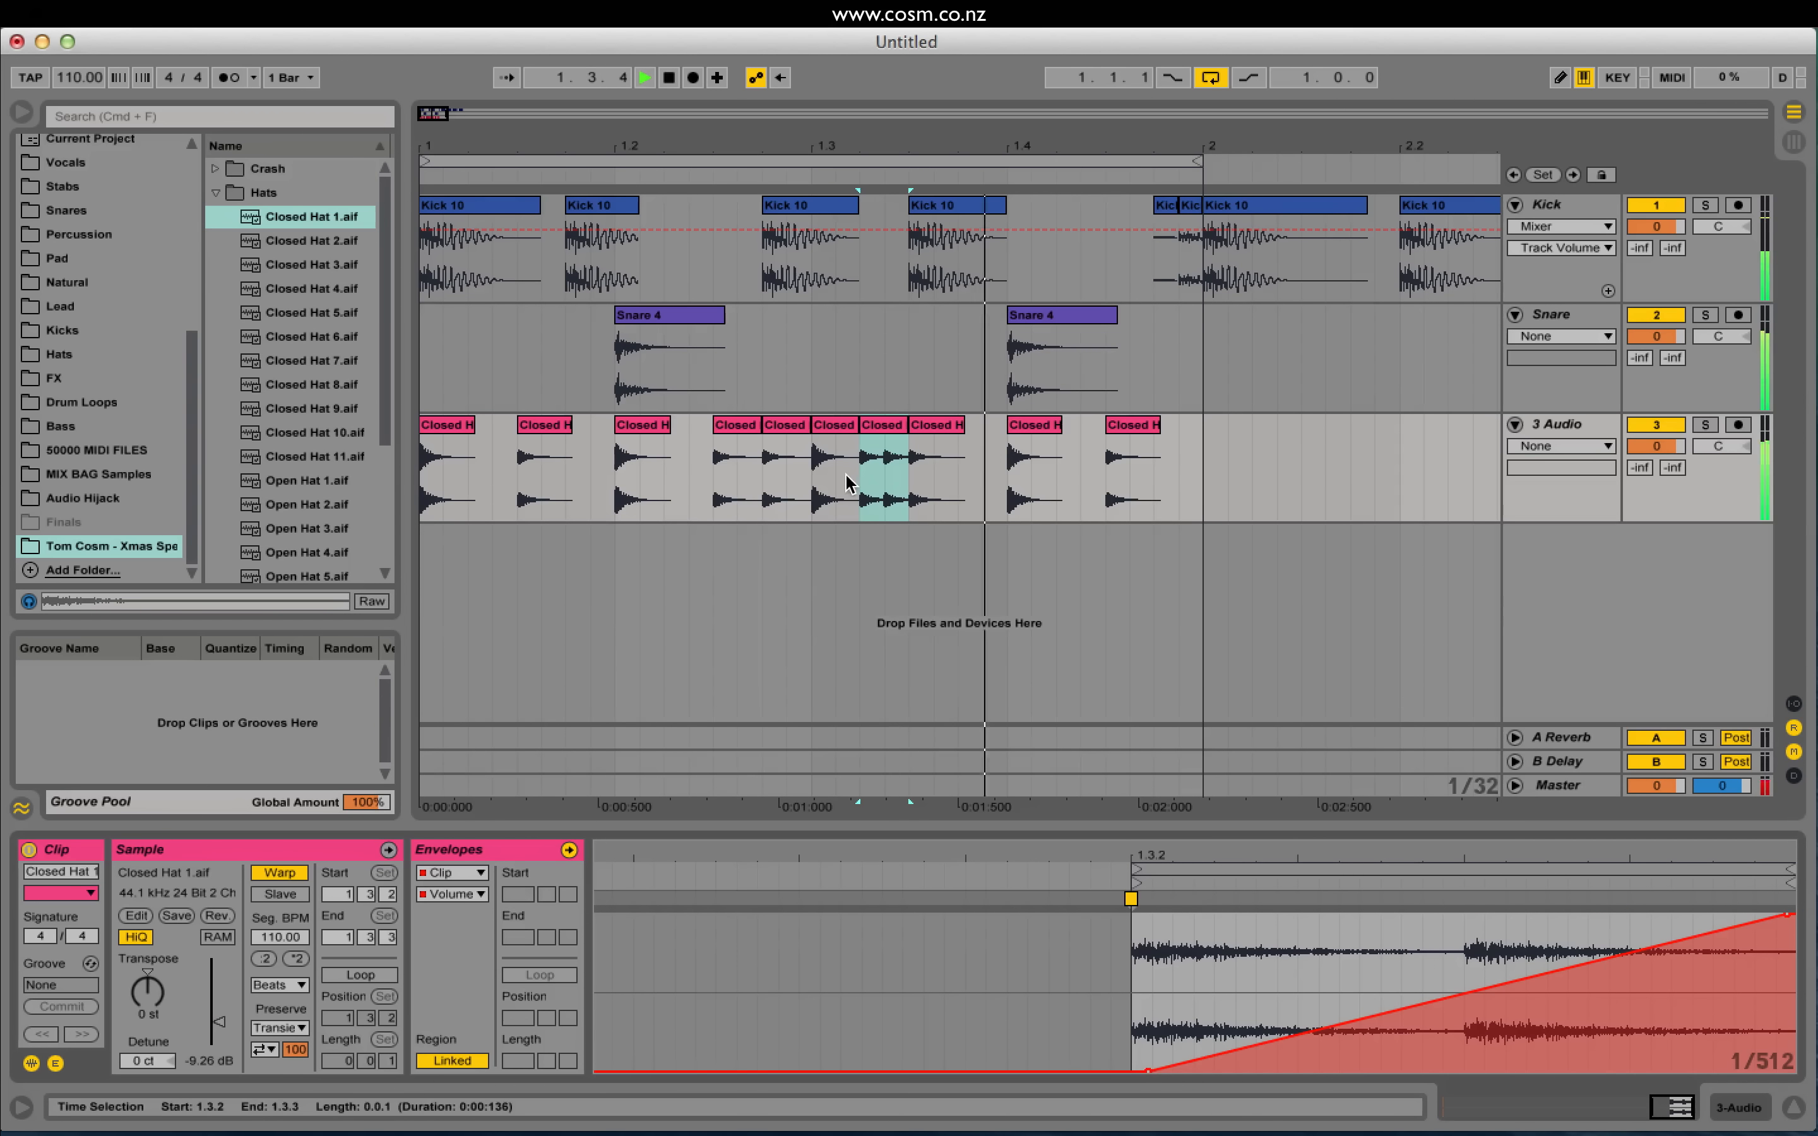
Step: Raise the fade-in's starting level to about 25.6 % and play to check it
key("space")
key("space")
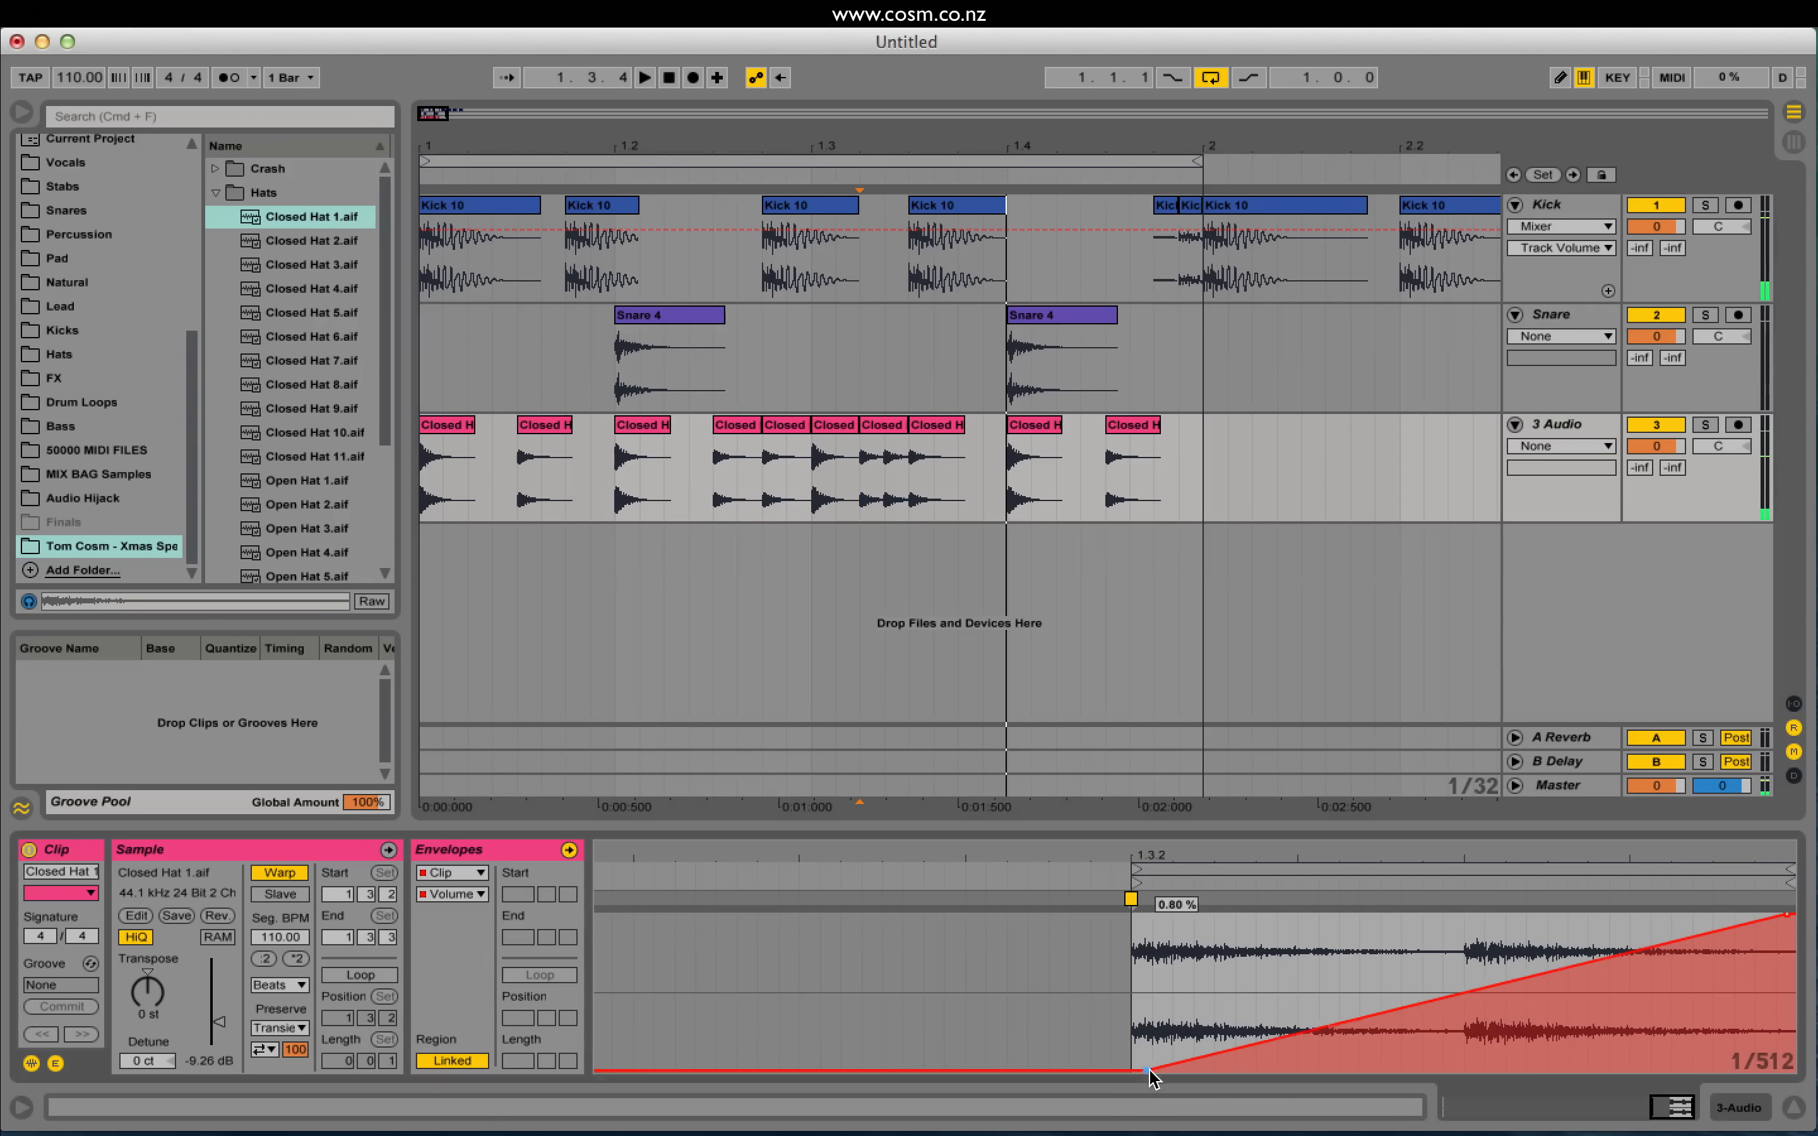
left_click_drag(1149, 1069, 1130, 1026)
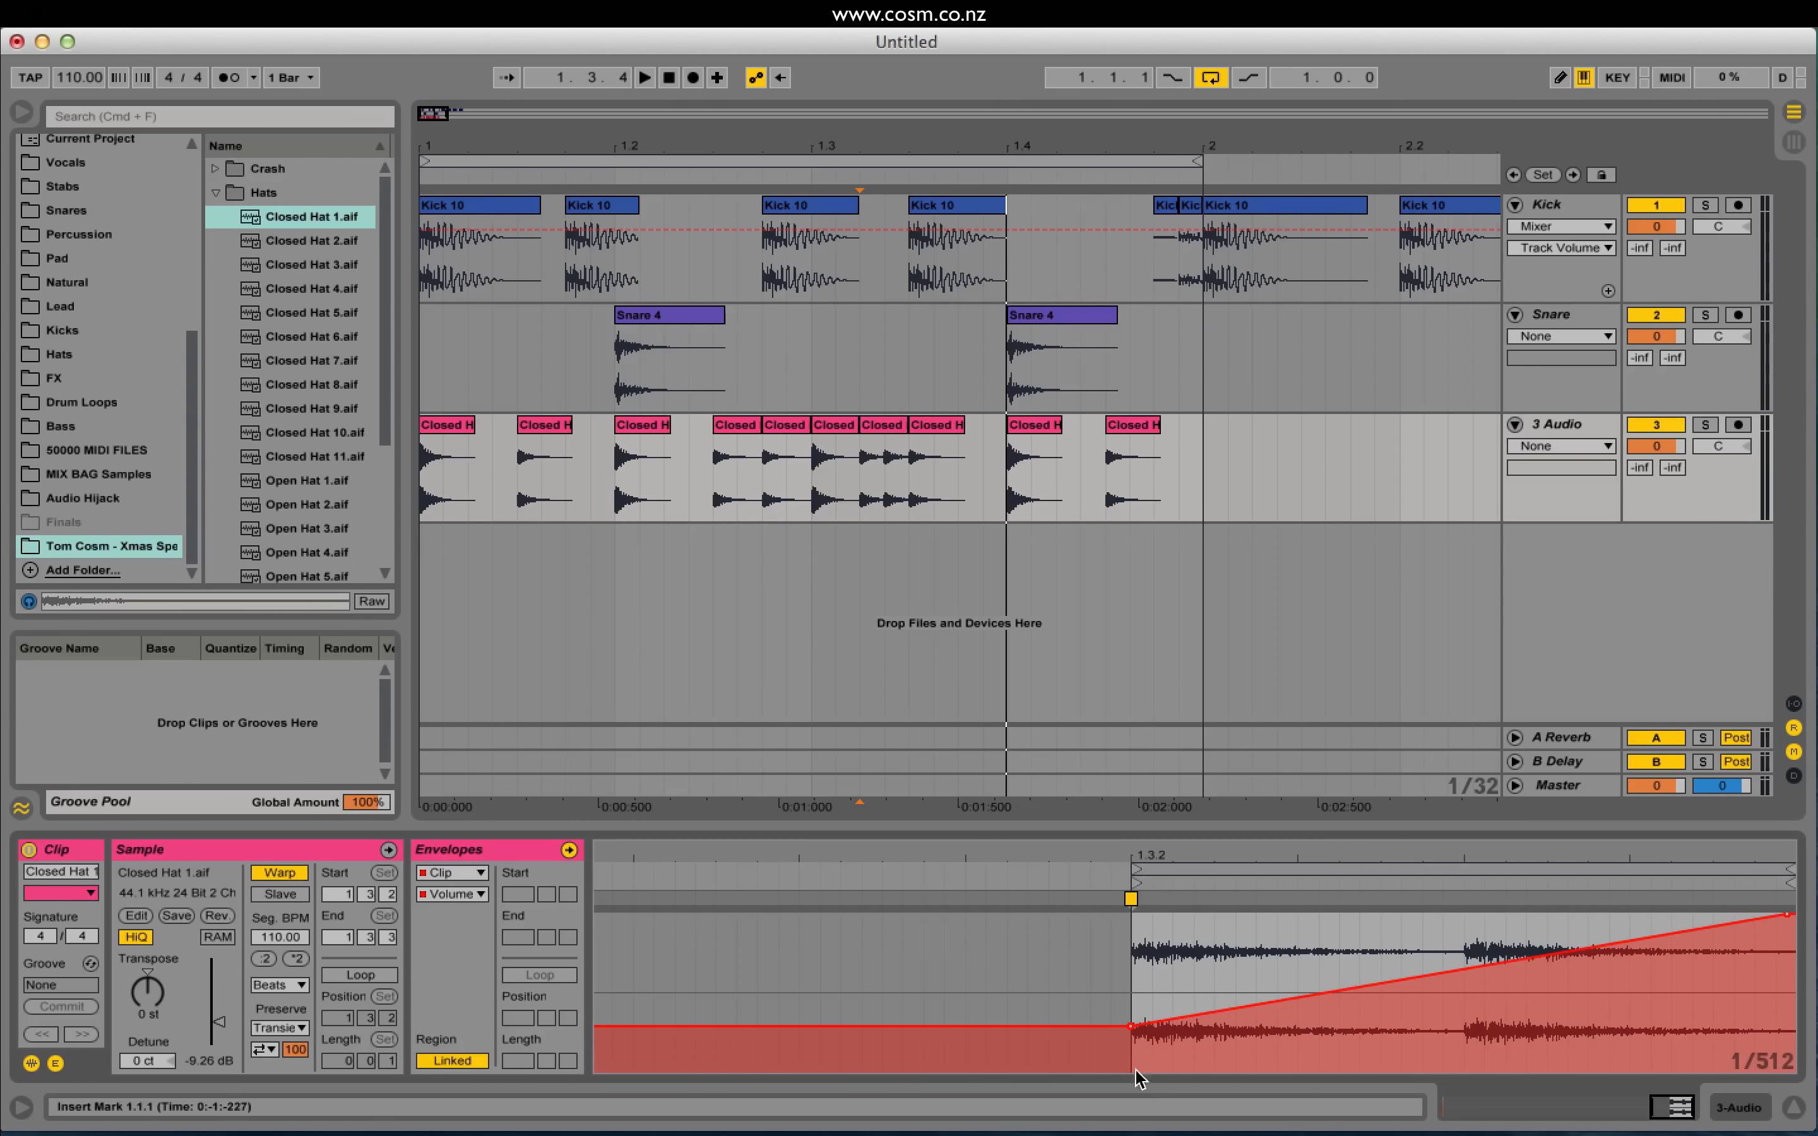
key("space")
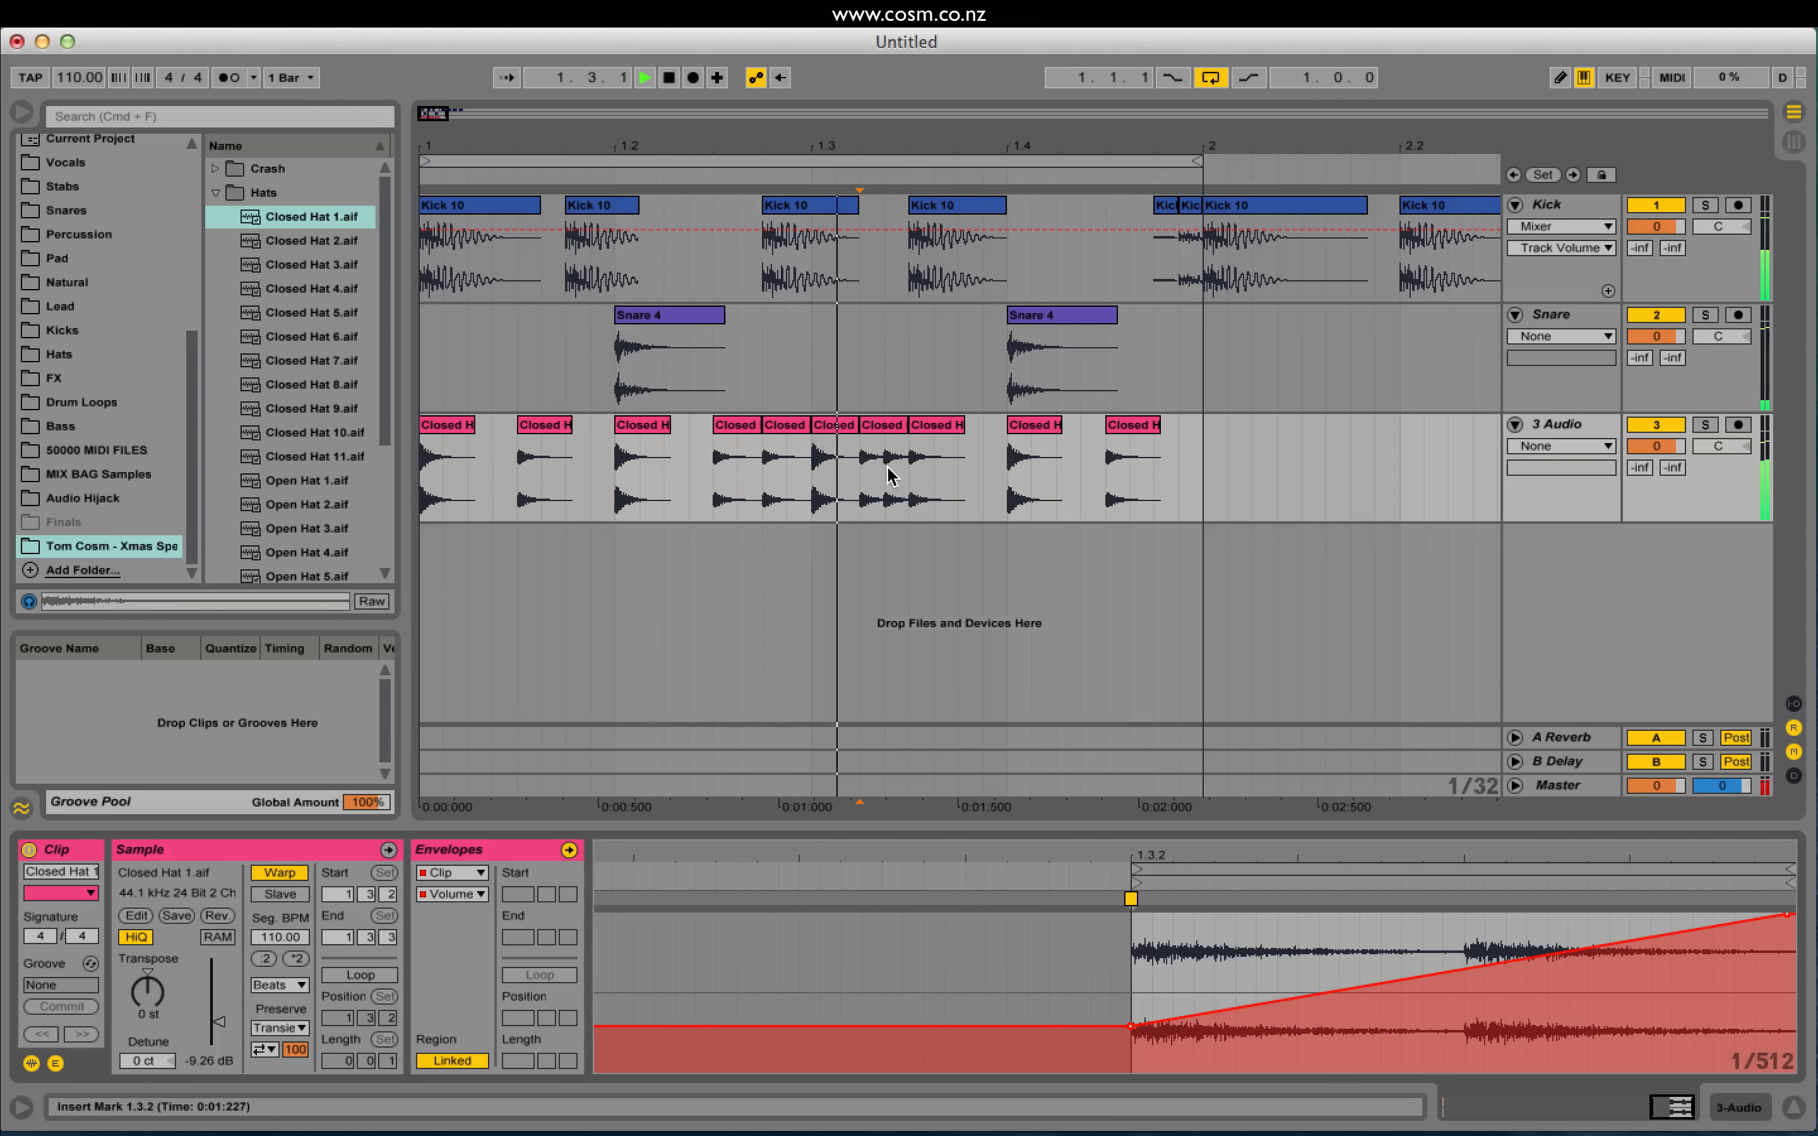
key("space")
left_click(886, 425)
Step: Compare the loop without the 1.3.2 hat, restore it, and repeat it across 1.3.3 and 1.3.4
key("Delete")
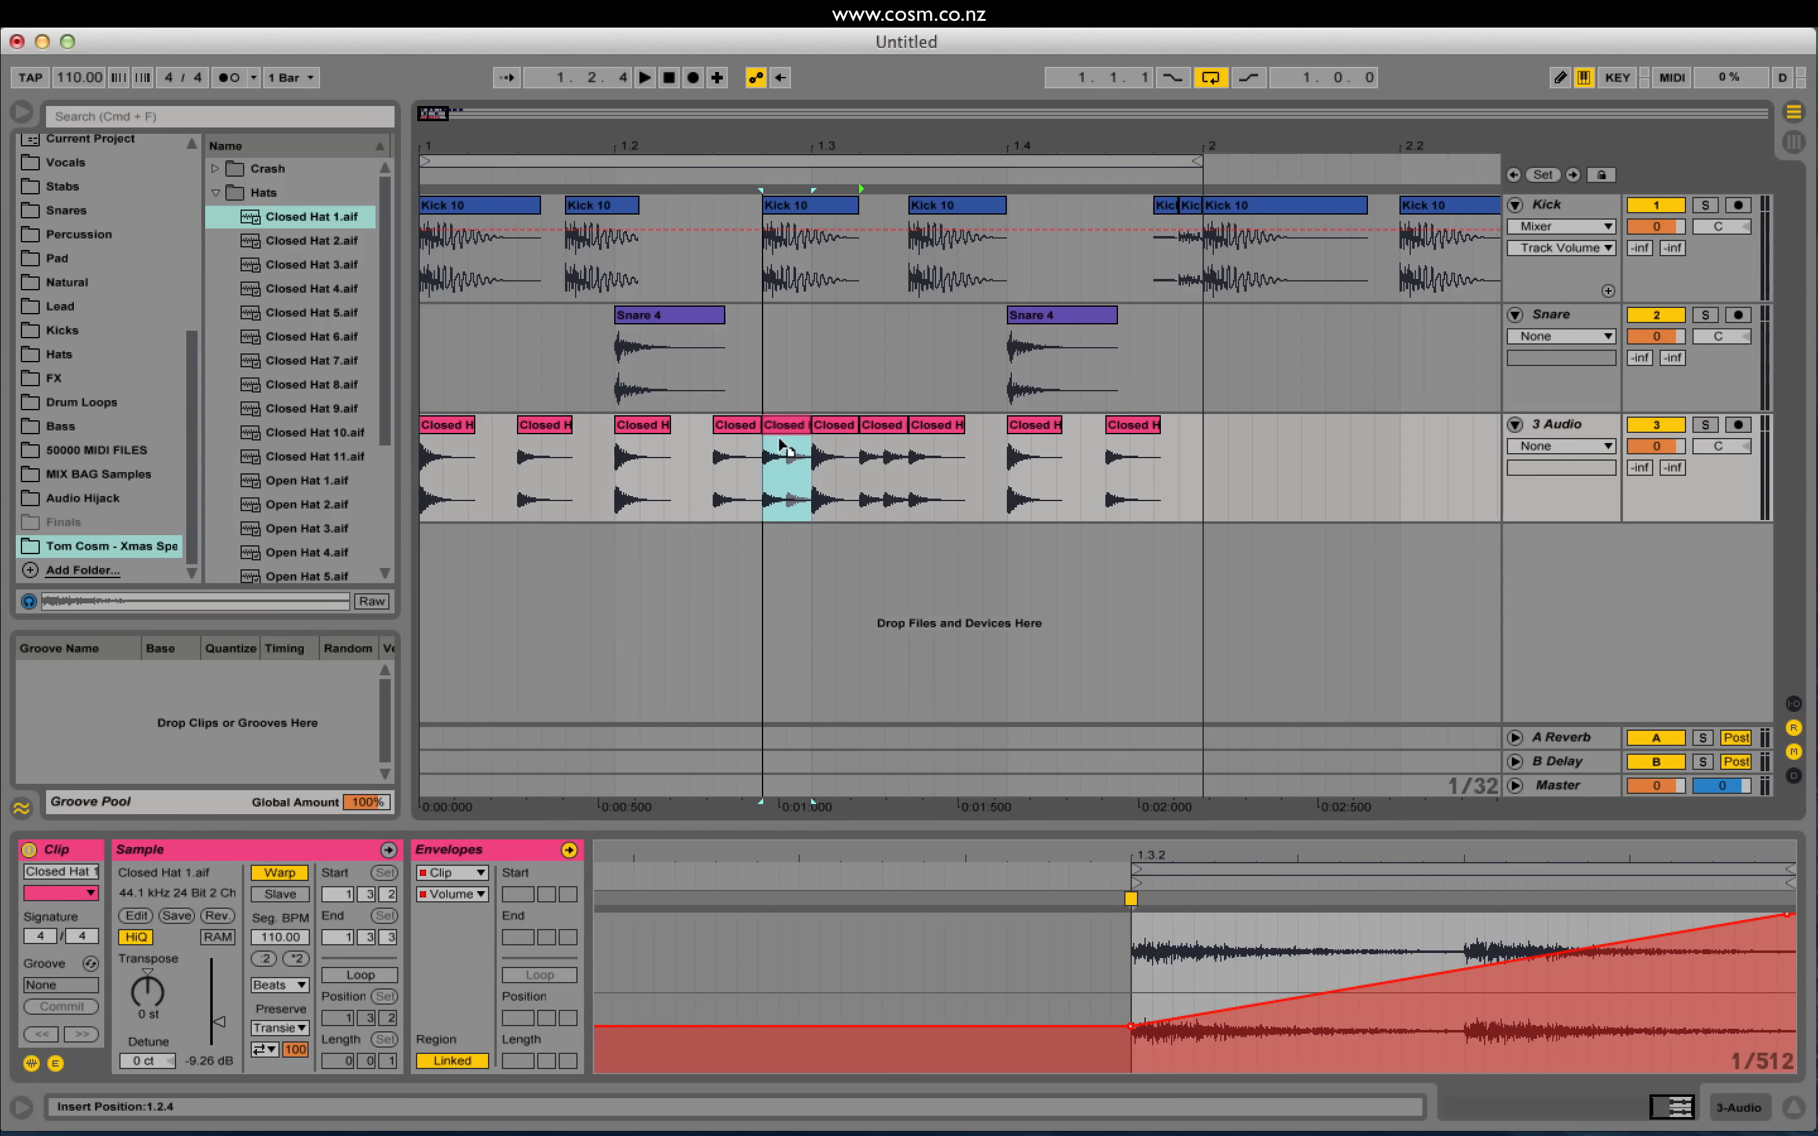
left_click(568, 496)
key("space")
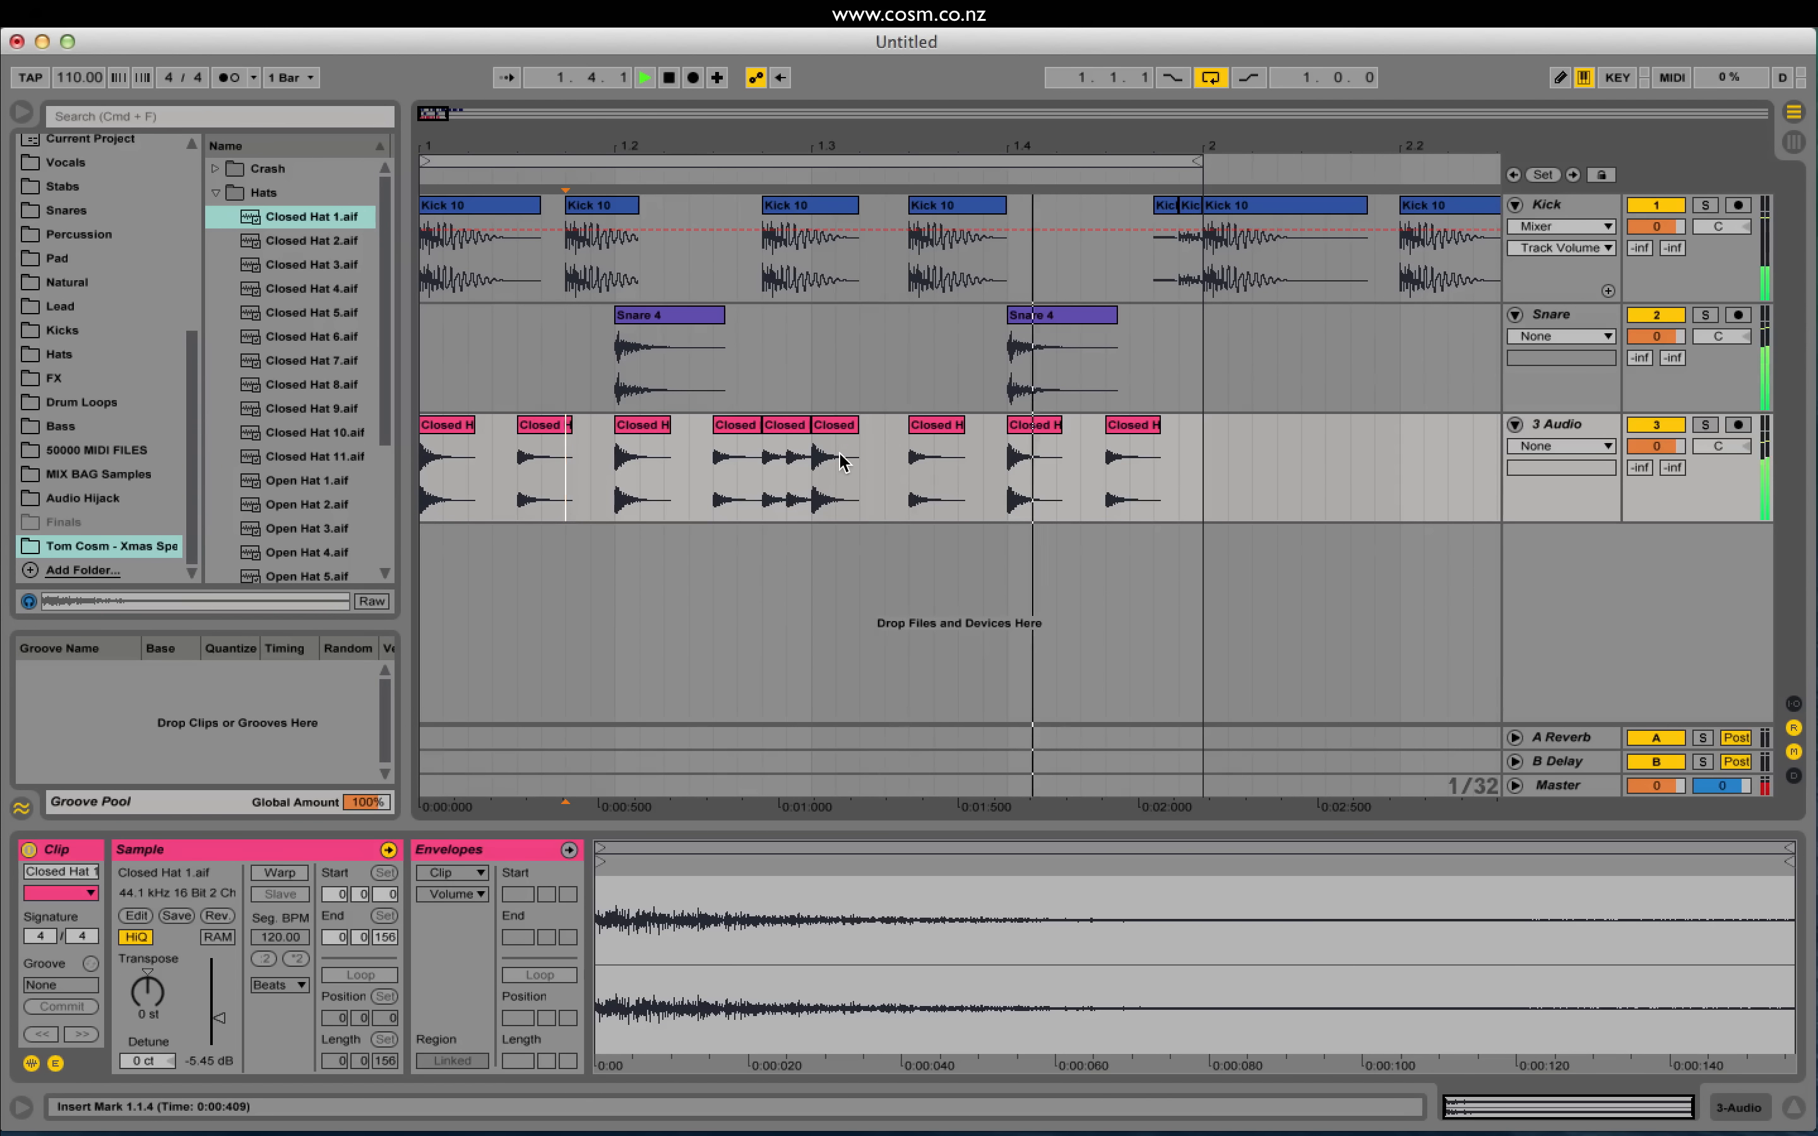
key("super+z")
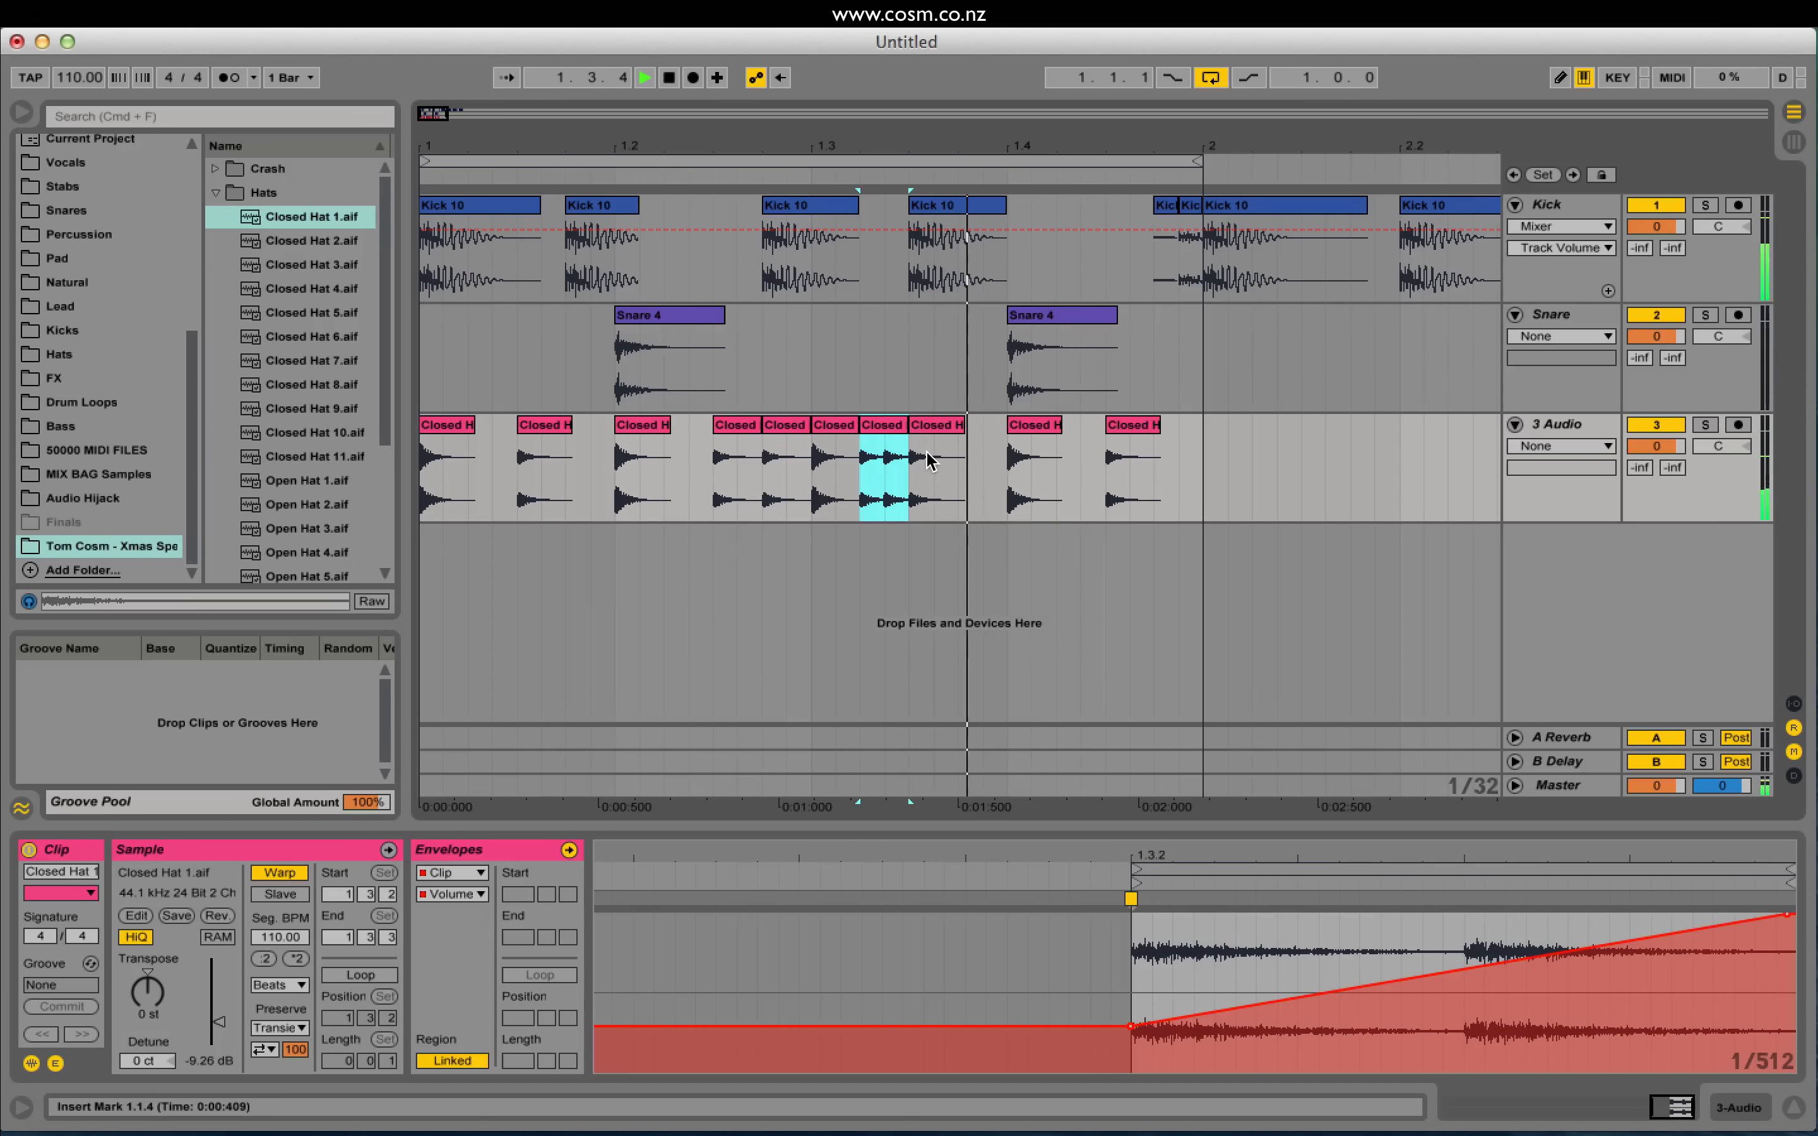
key("super+d")
key("super+d")
Step: Rename the third track to Hat1
left_click(835, 489)
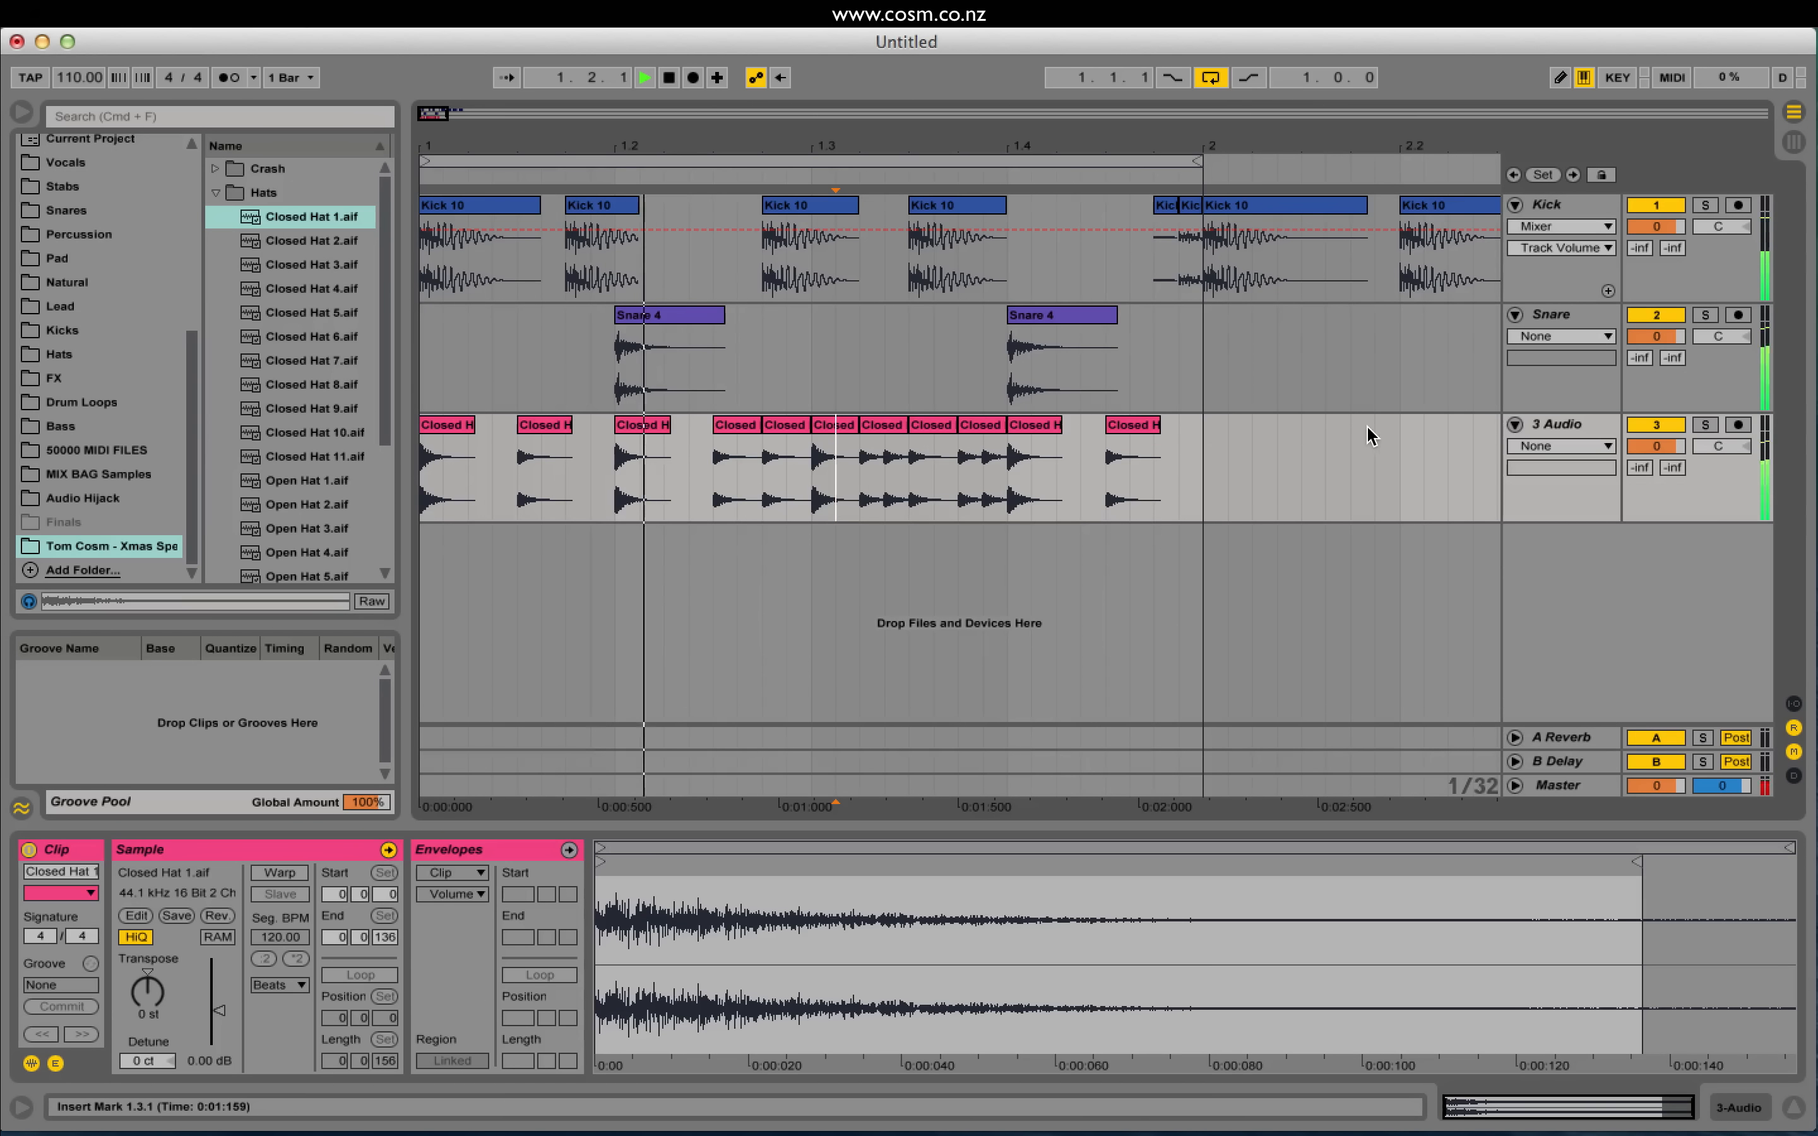
key("space")
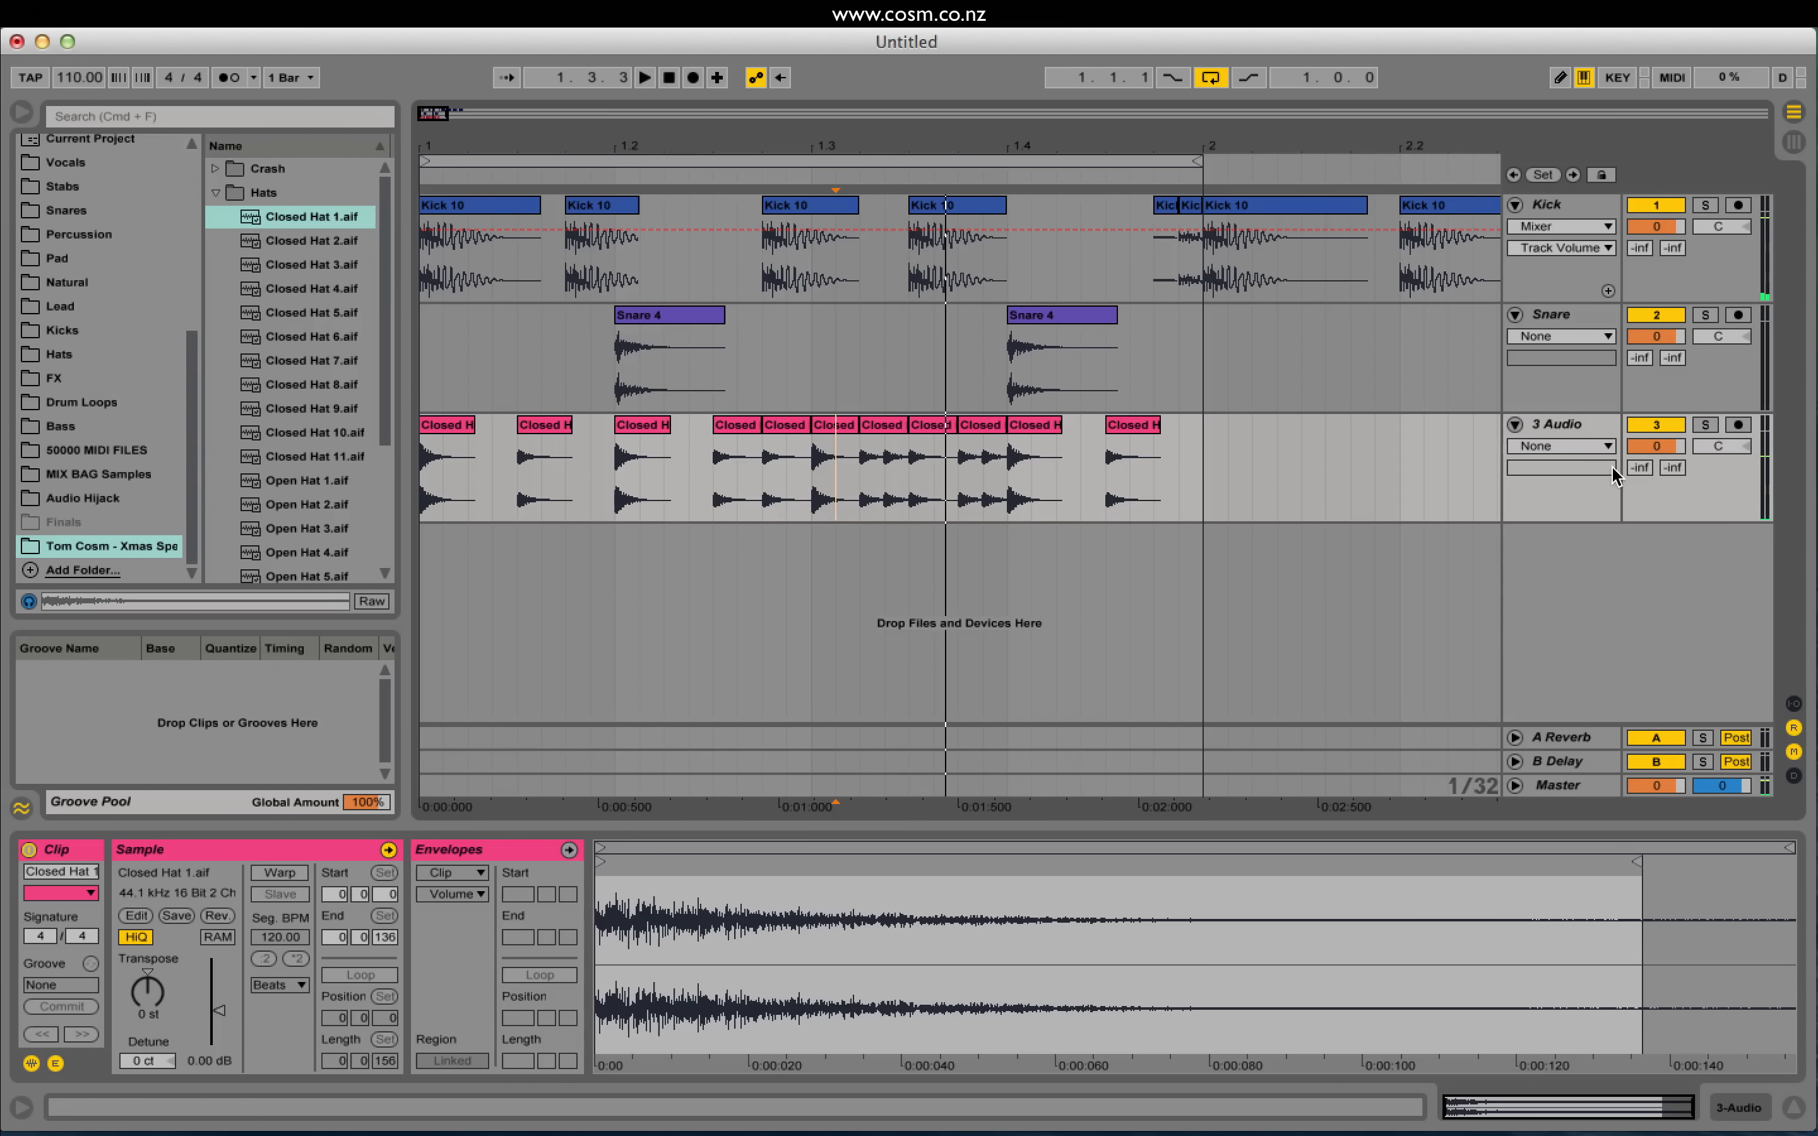
left_click(1564, 424)
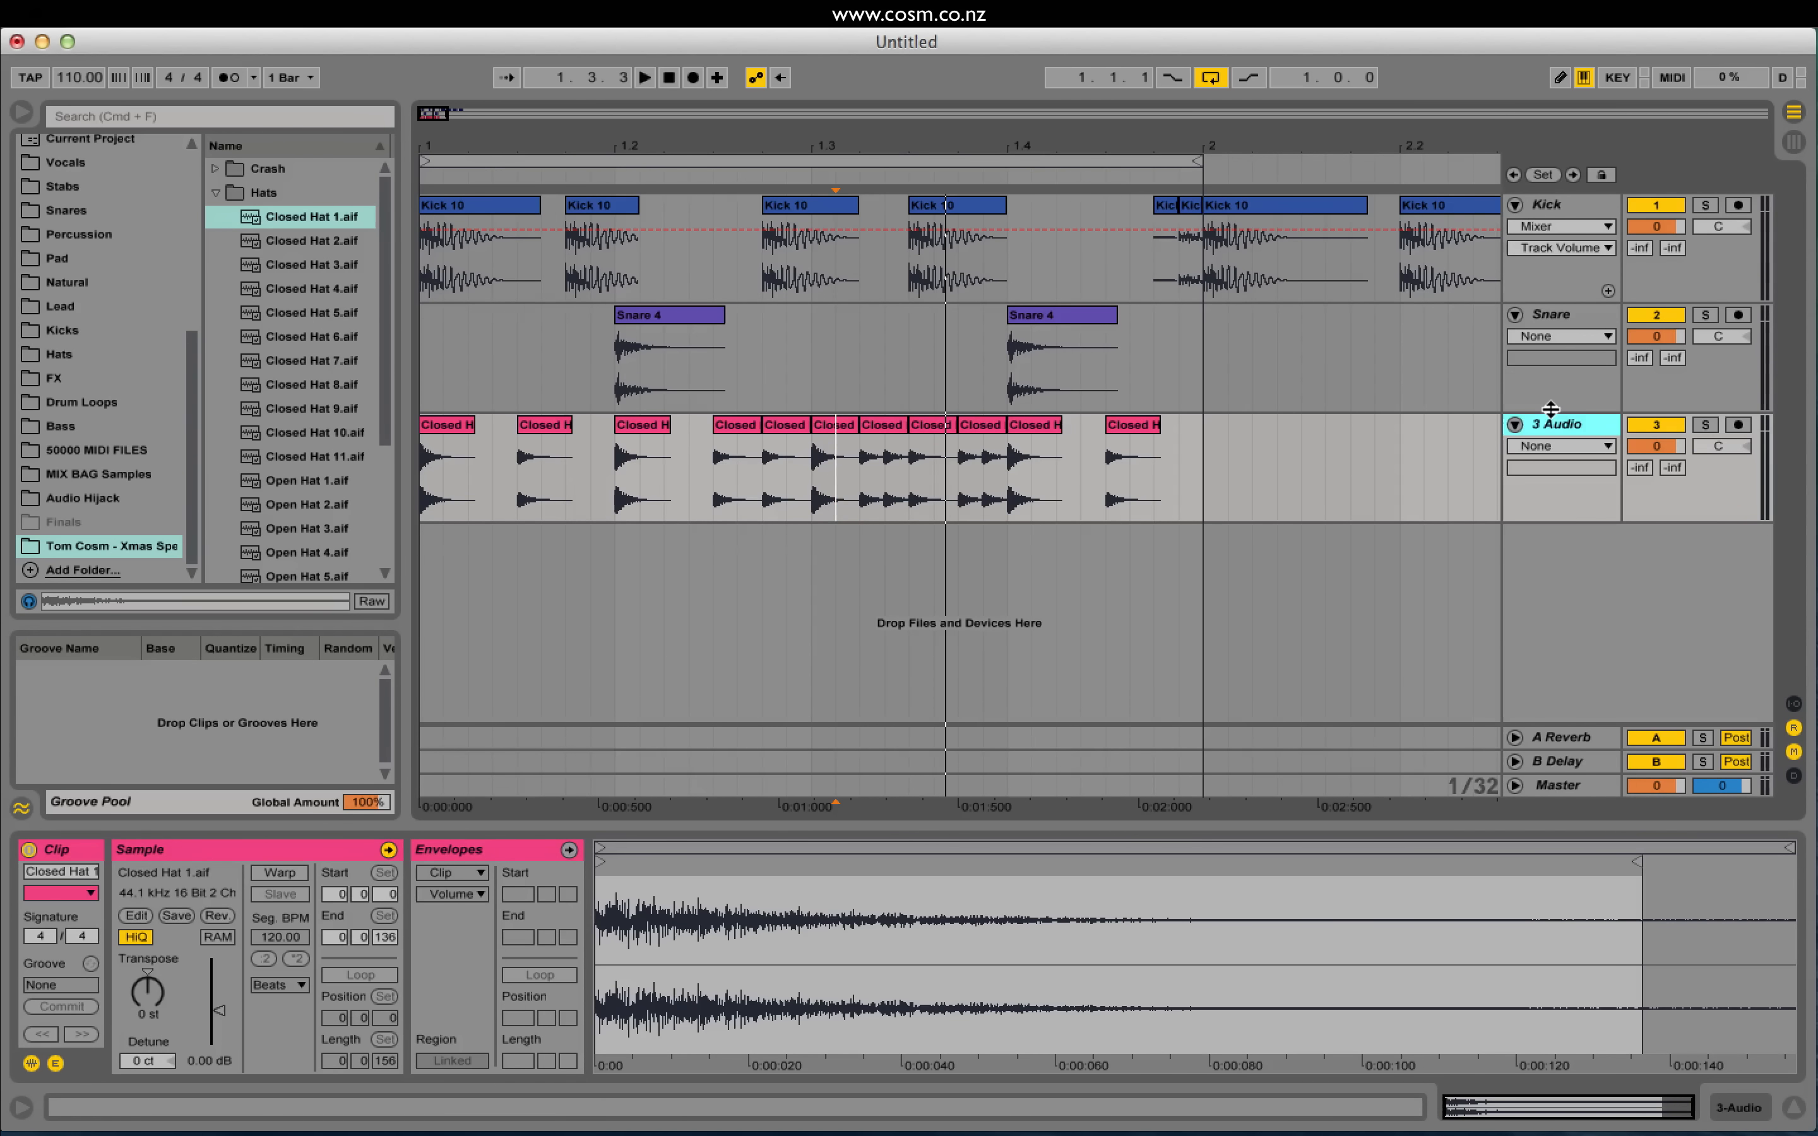
key("Return")
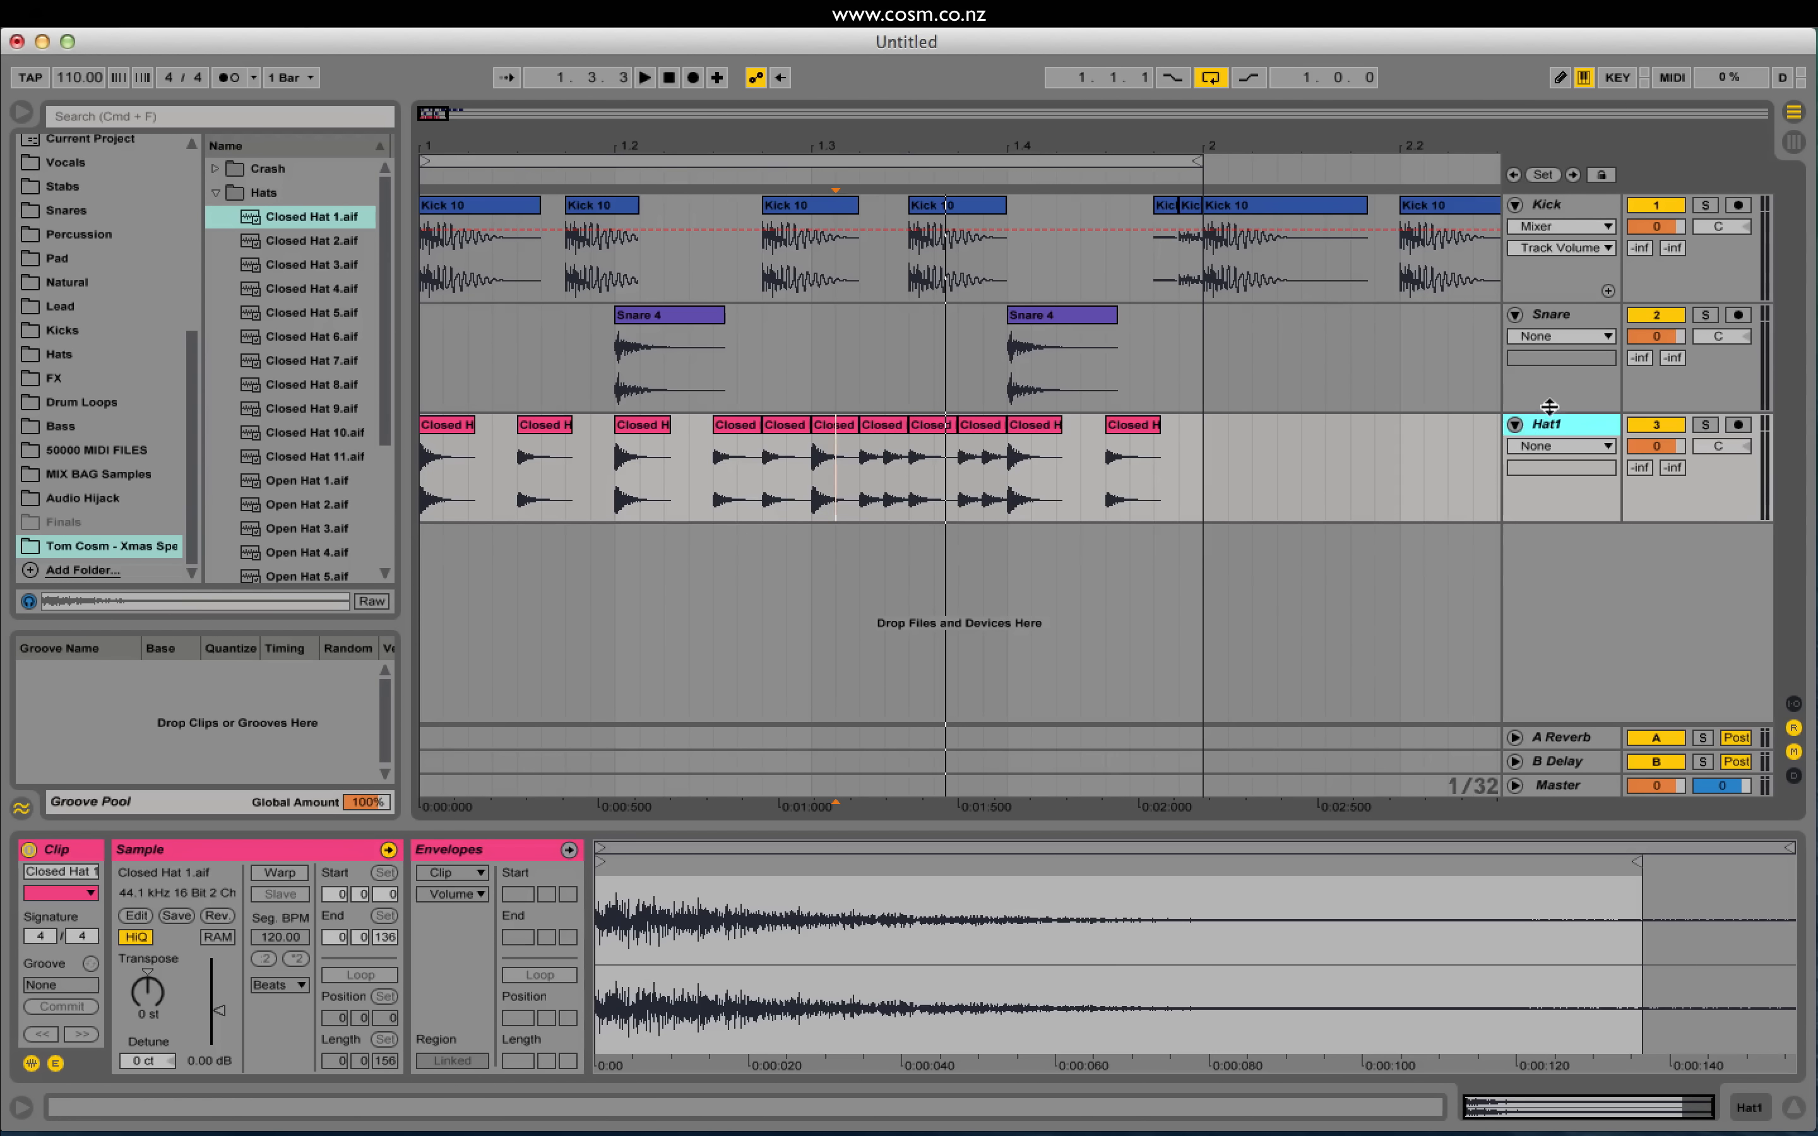
Step: Add a new audio track named Hat 2
key("super+t")
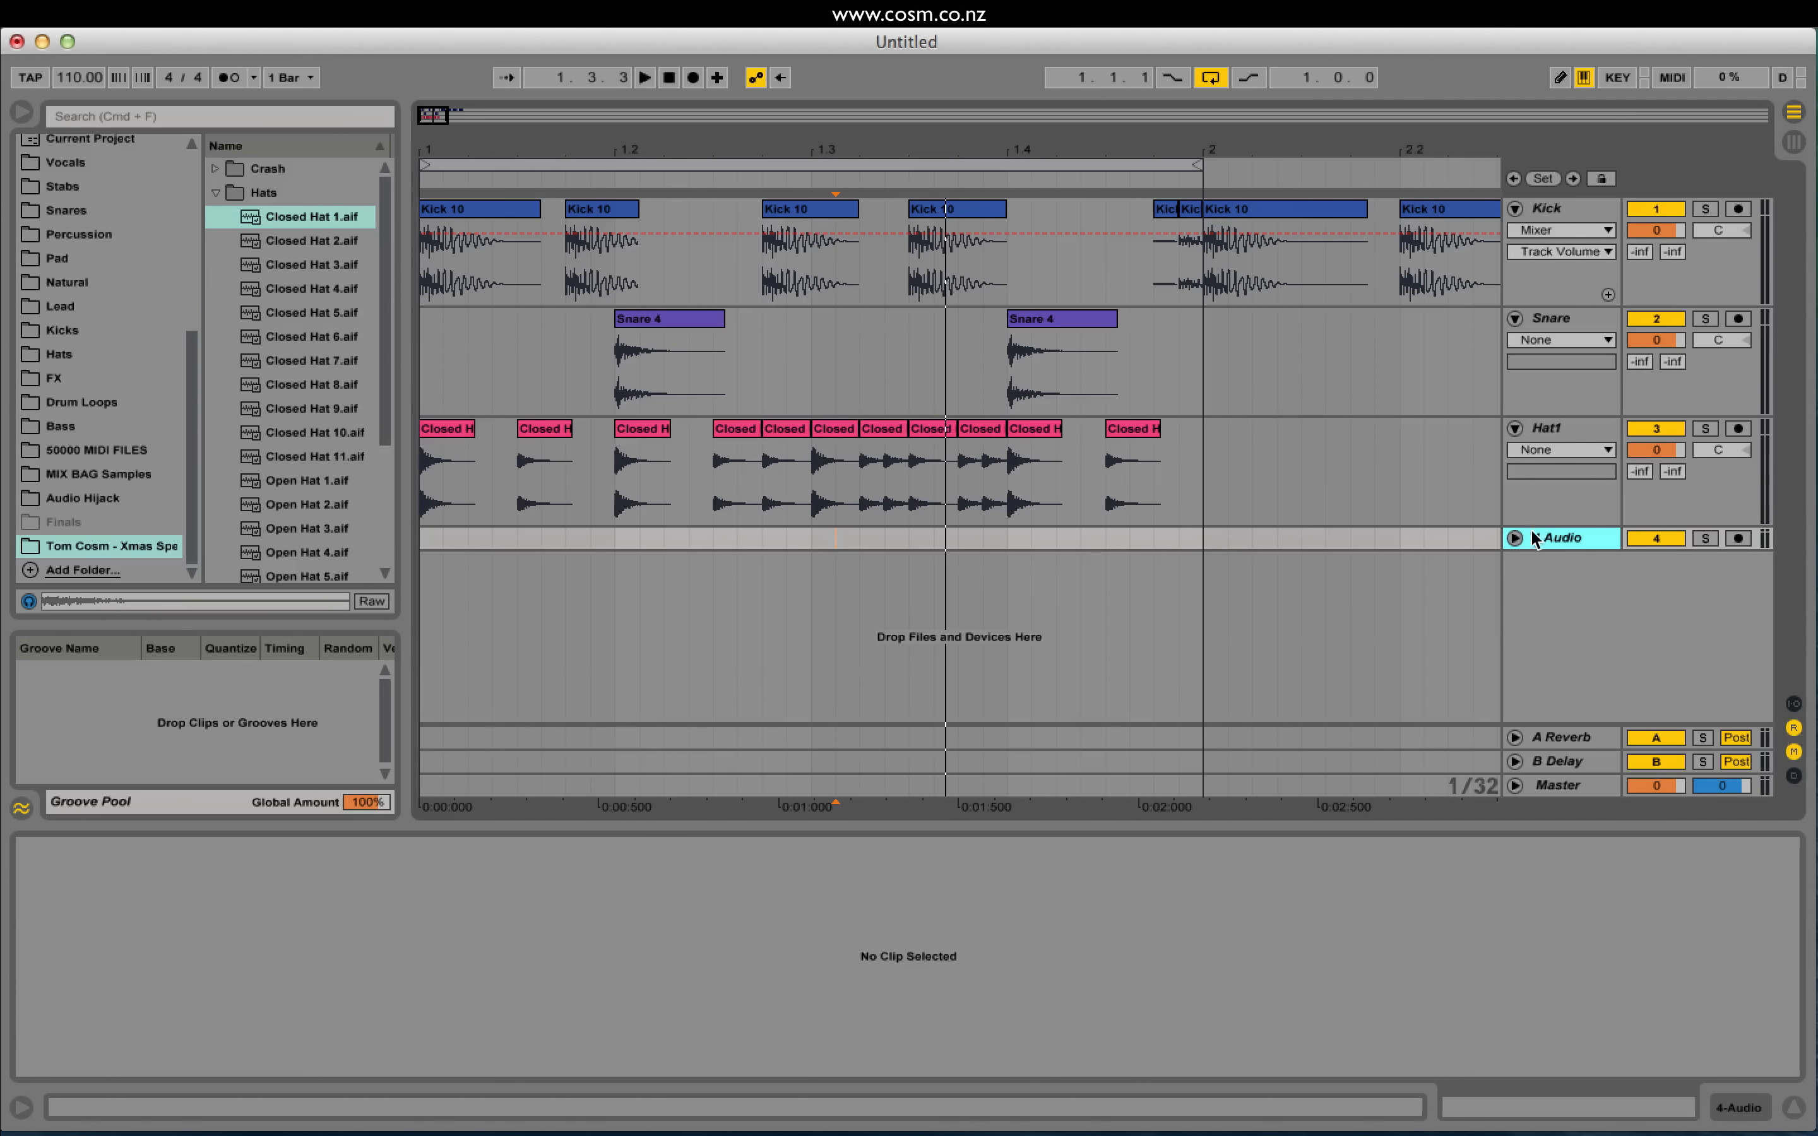
left_click(1514, 538)
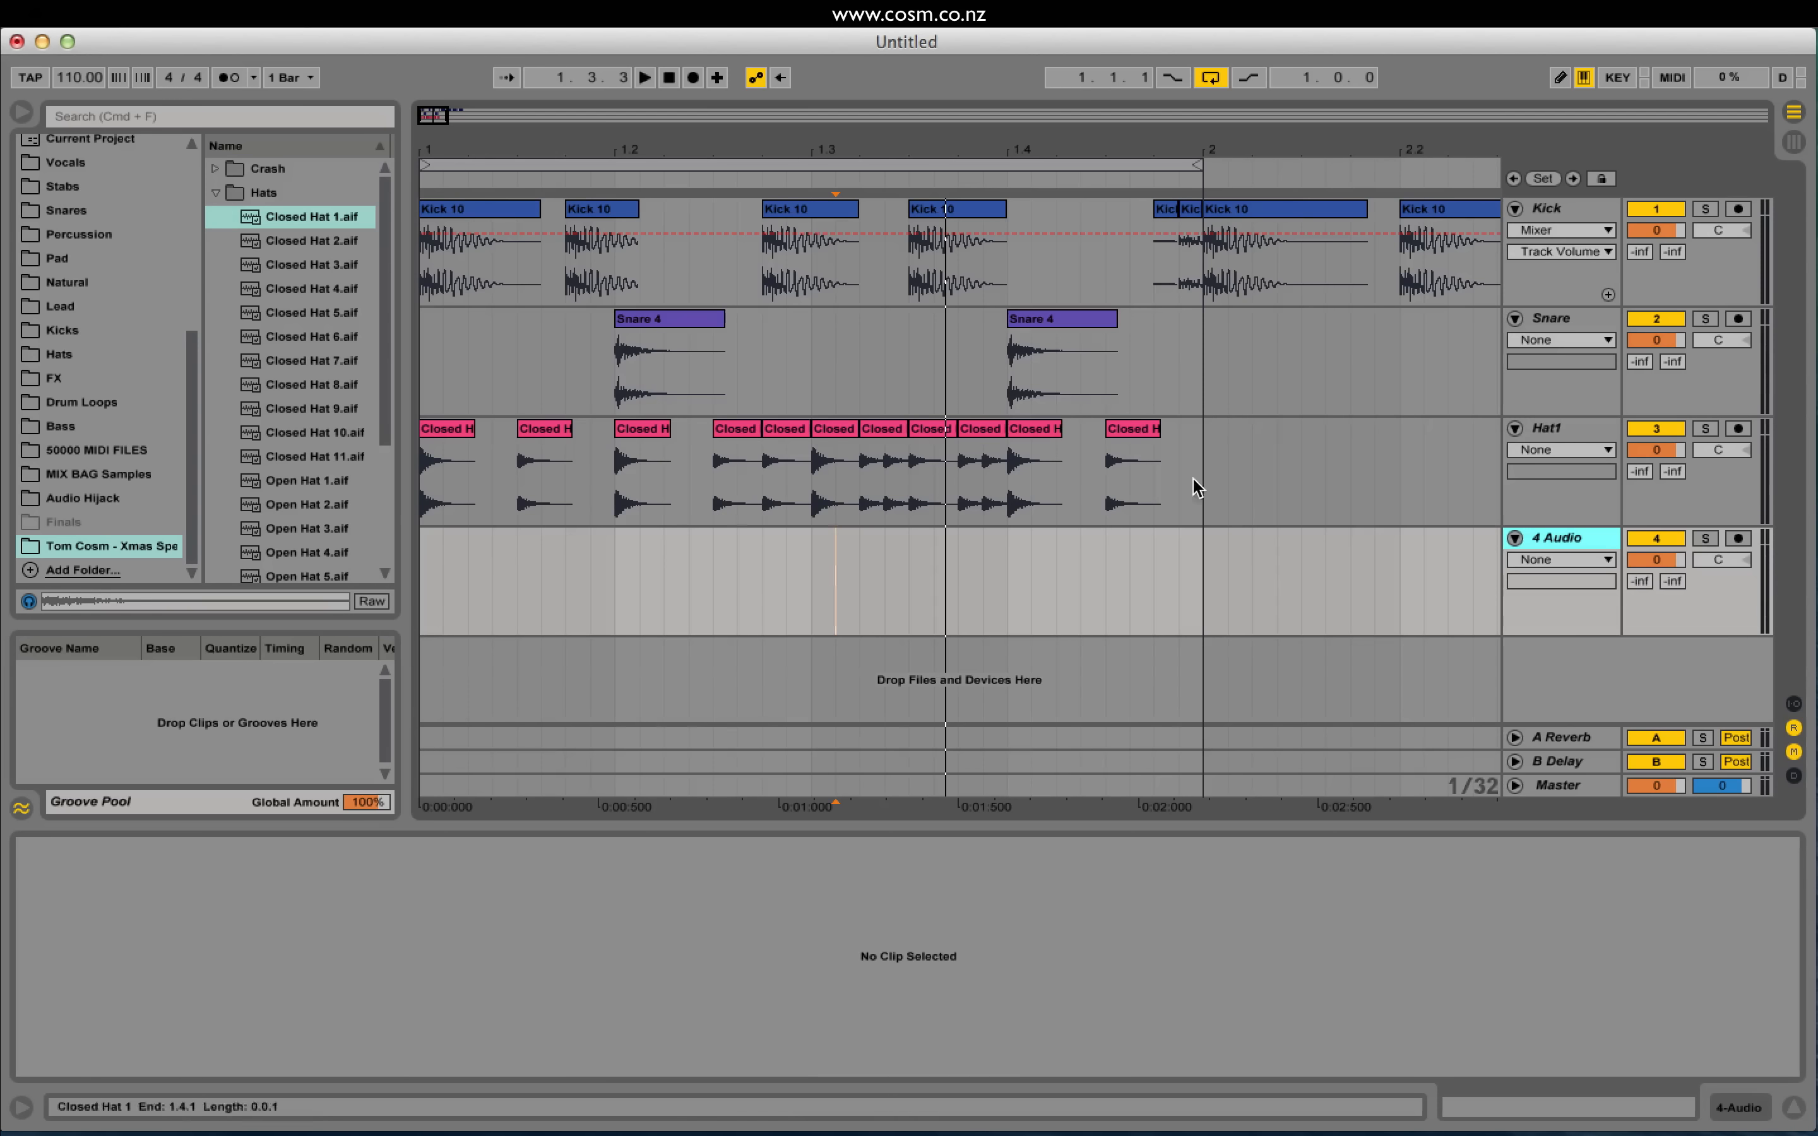
key("super+r")
type("Hat 2")
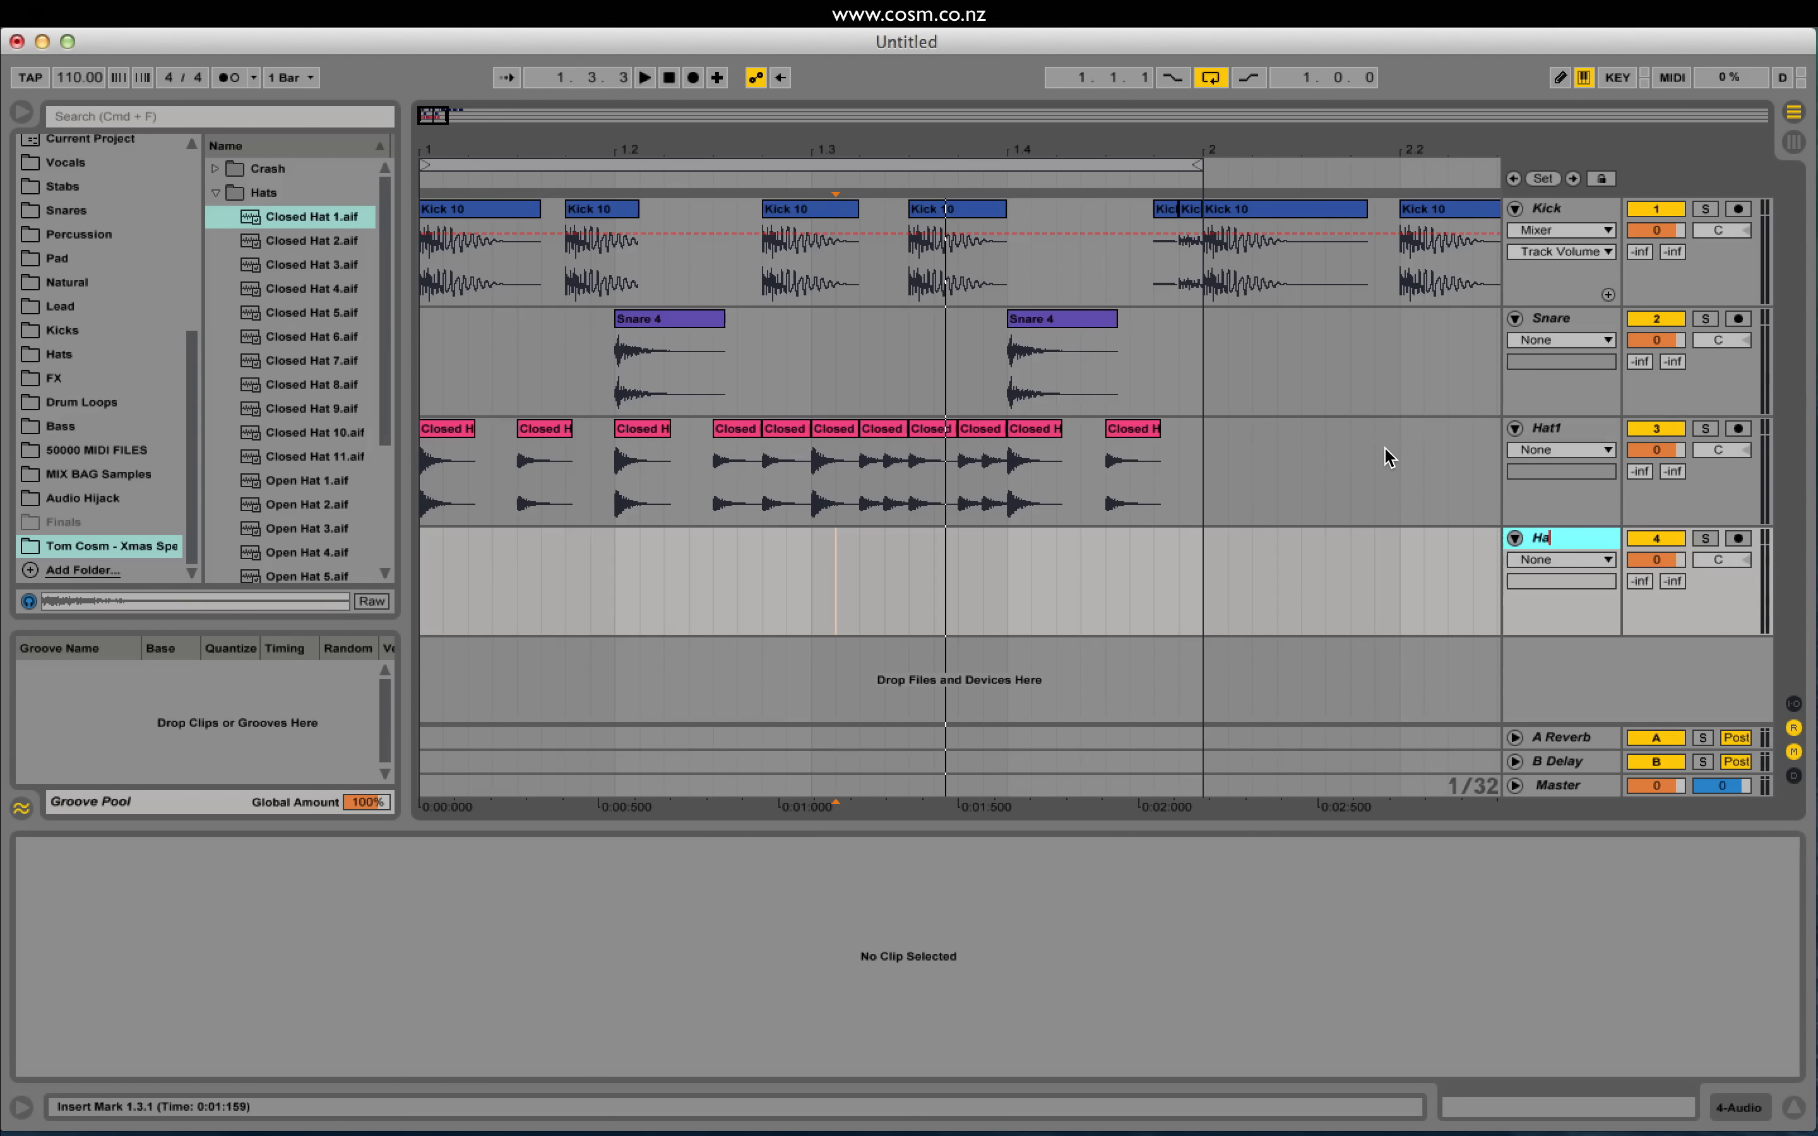
key("Return")
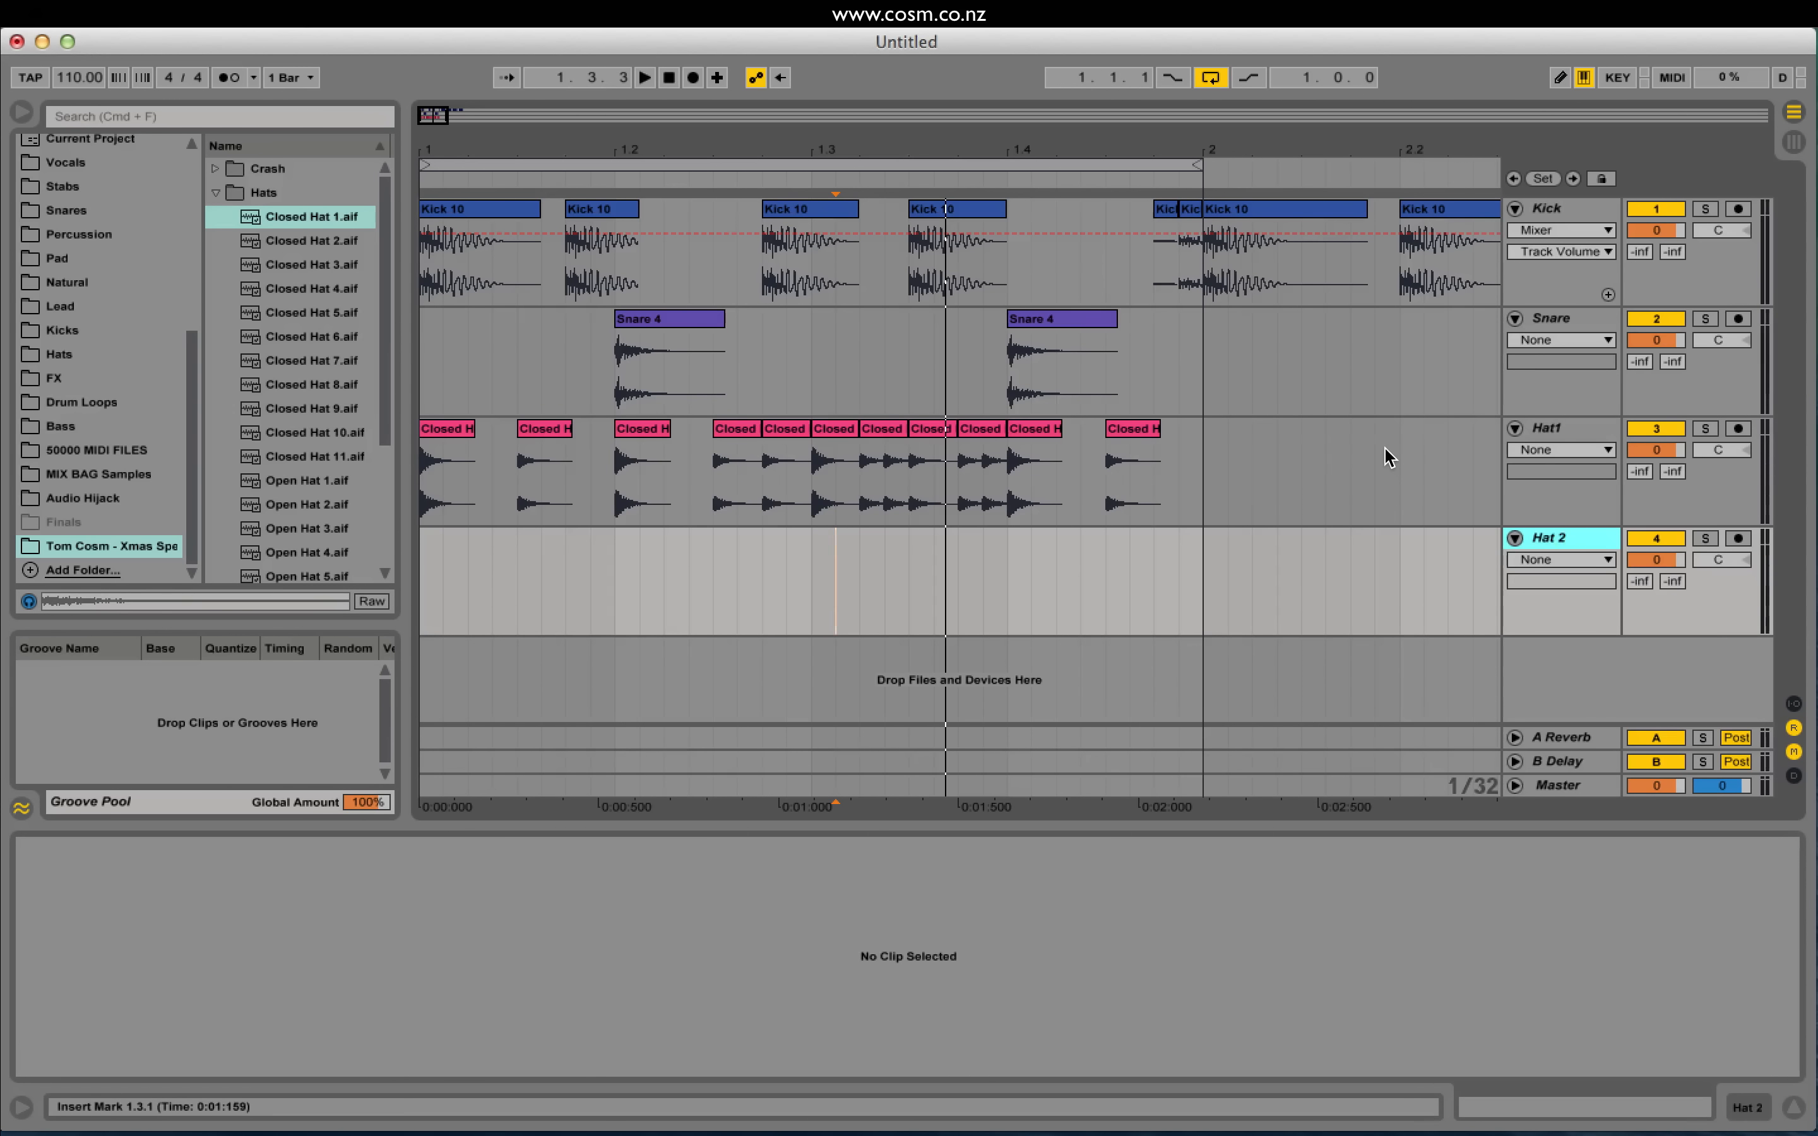
Step: Place the Closed Hat 3 sample on the Hat 2 track near 1.2.2 and play it
left_click(314, 291)
left_click(325, 266)
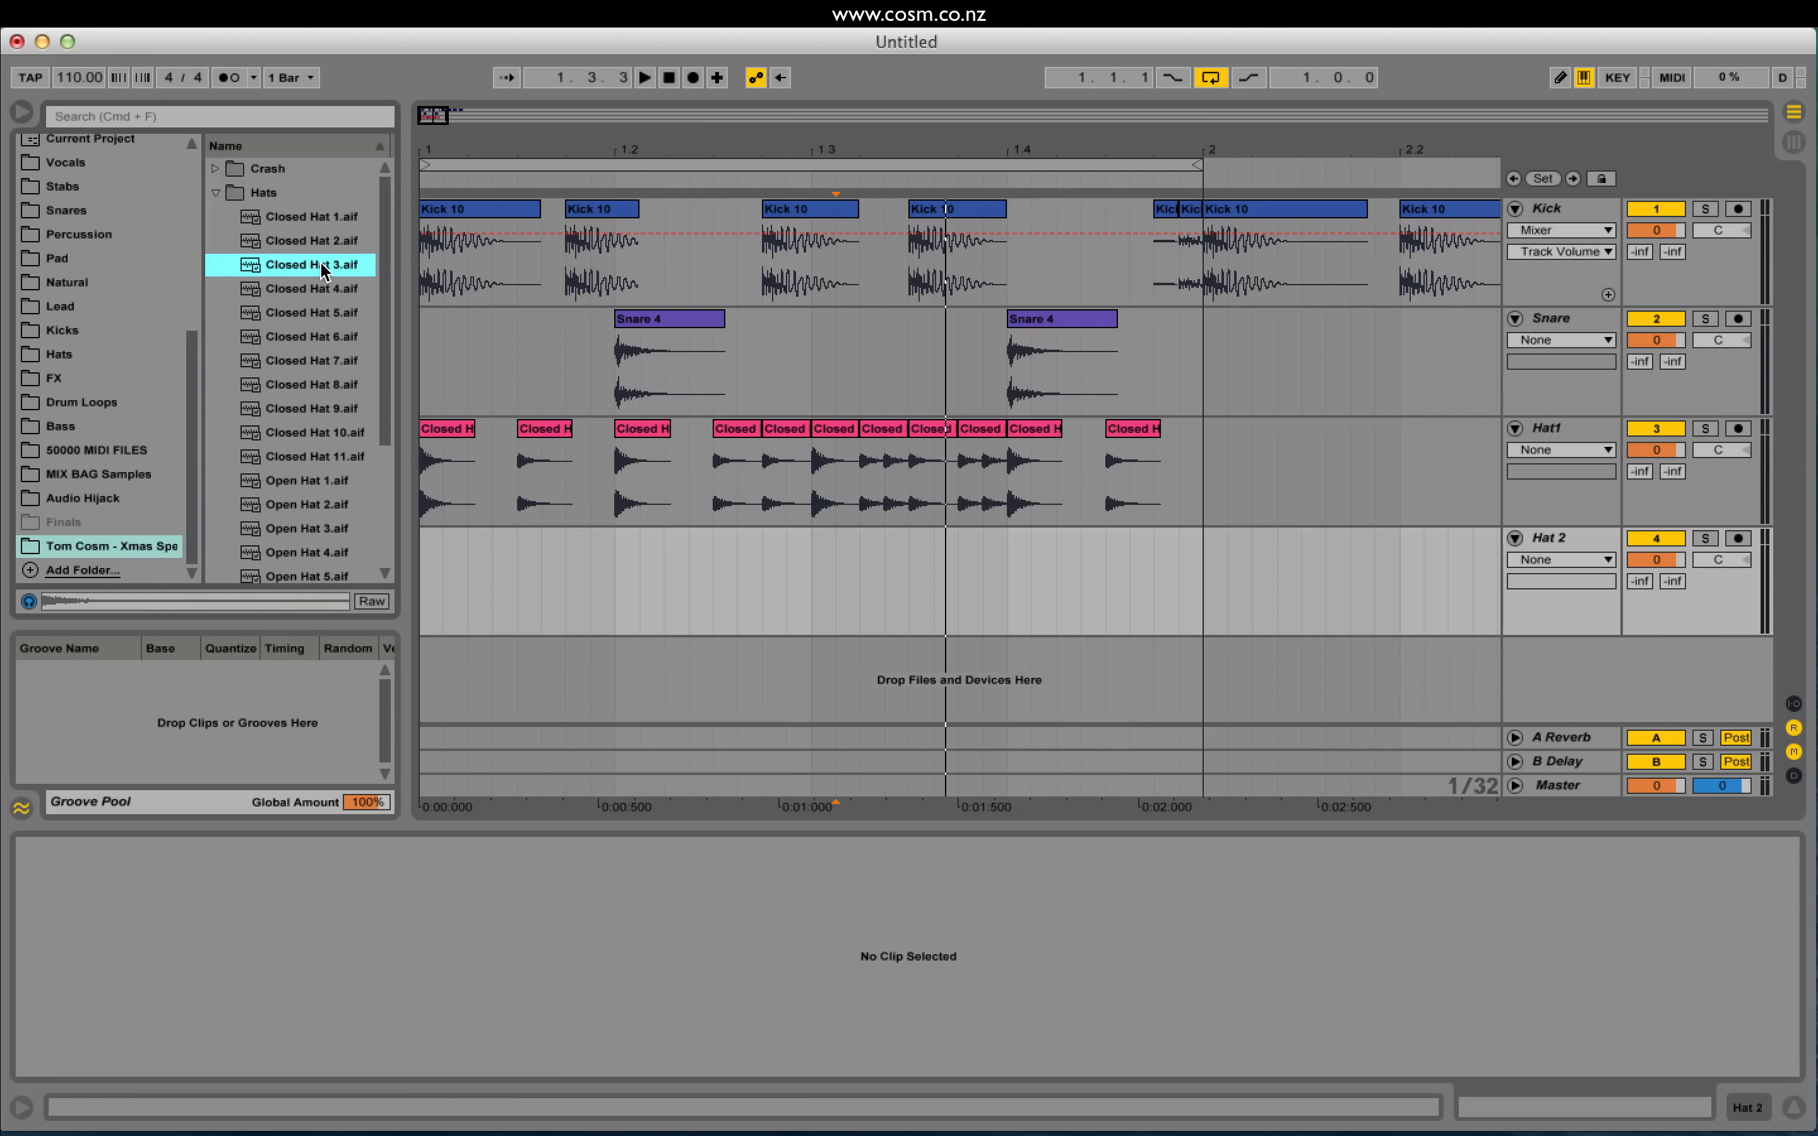
left_click_drag(304, 271, 665, 568)
left_click(422, 590)
key("space")
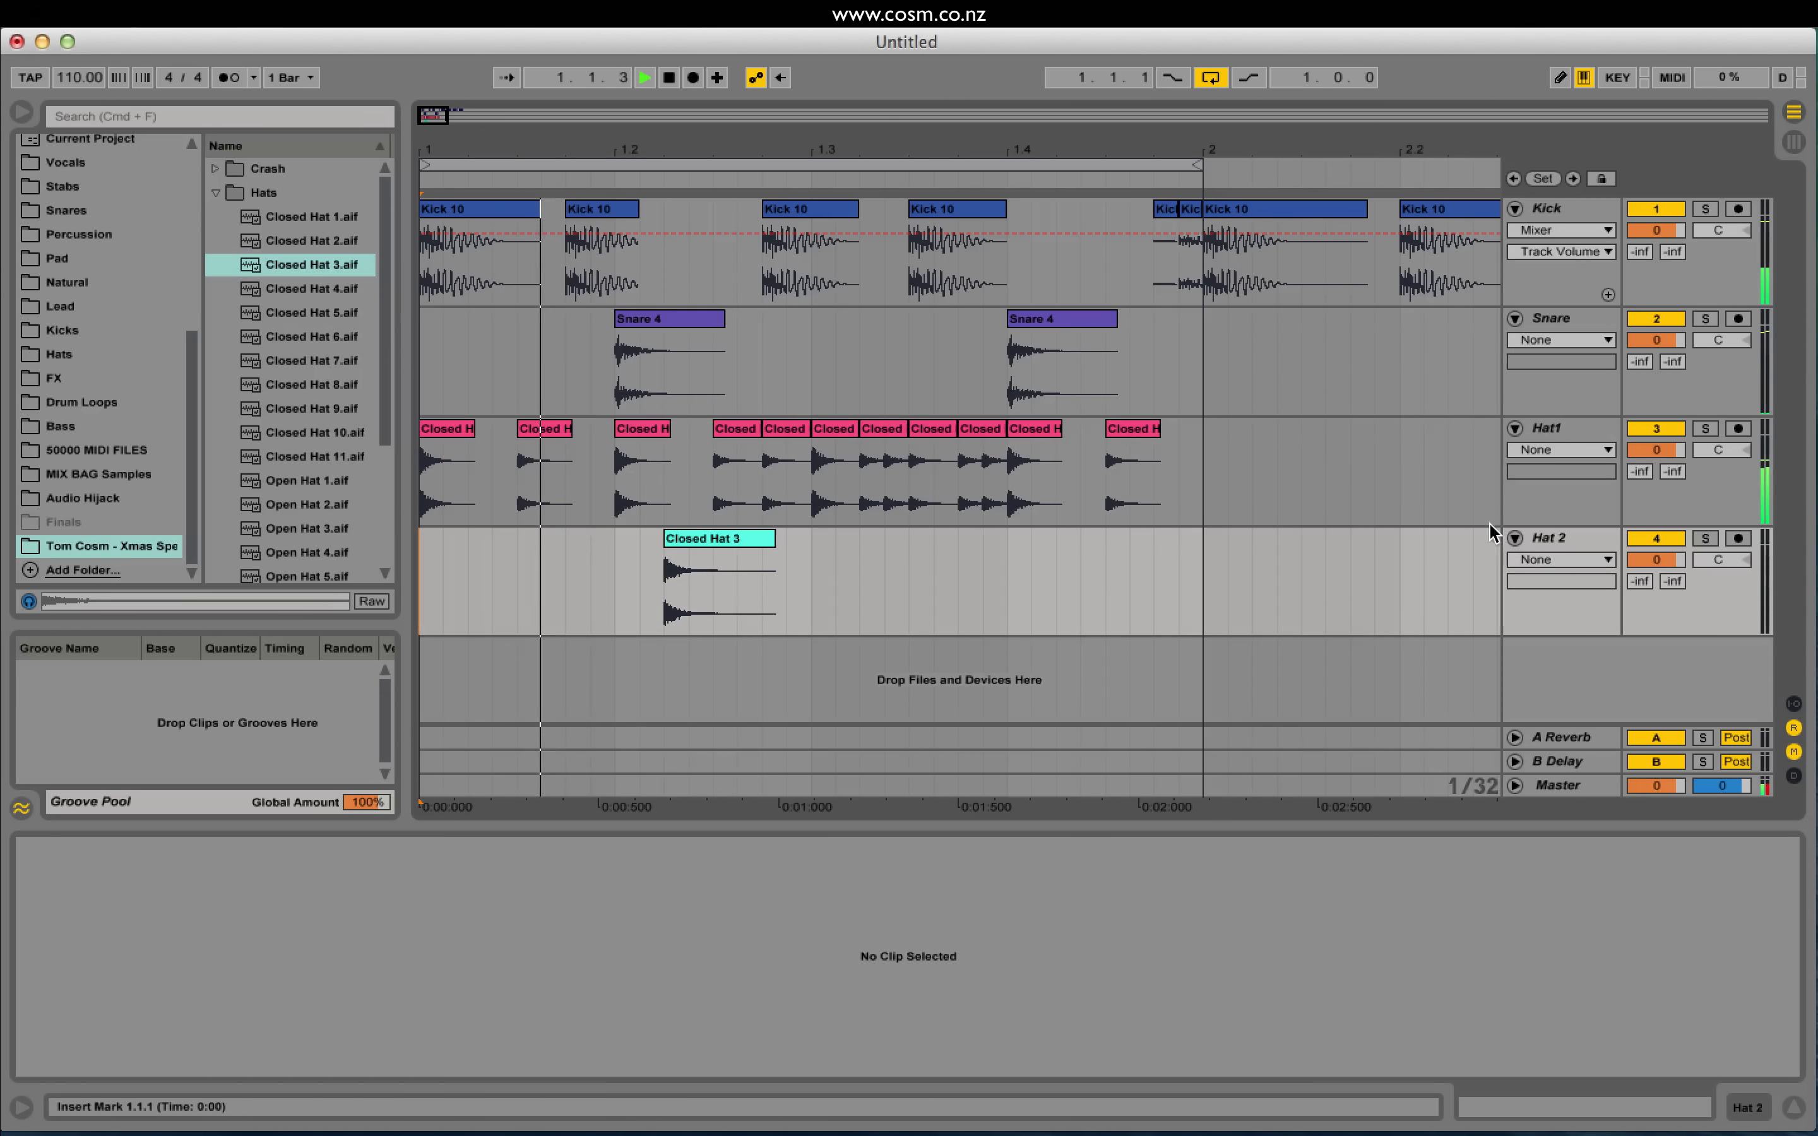
Step: Lower the Closed Hat 3 clip to -5.08 dB and duplicate the Hat 2 track
left_click(692, 551)
left_click_drag(218, 1010, 220, 1018)
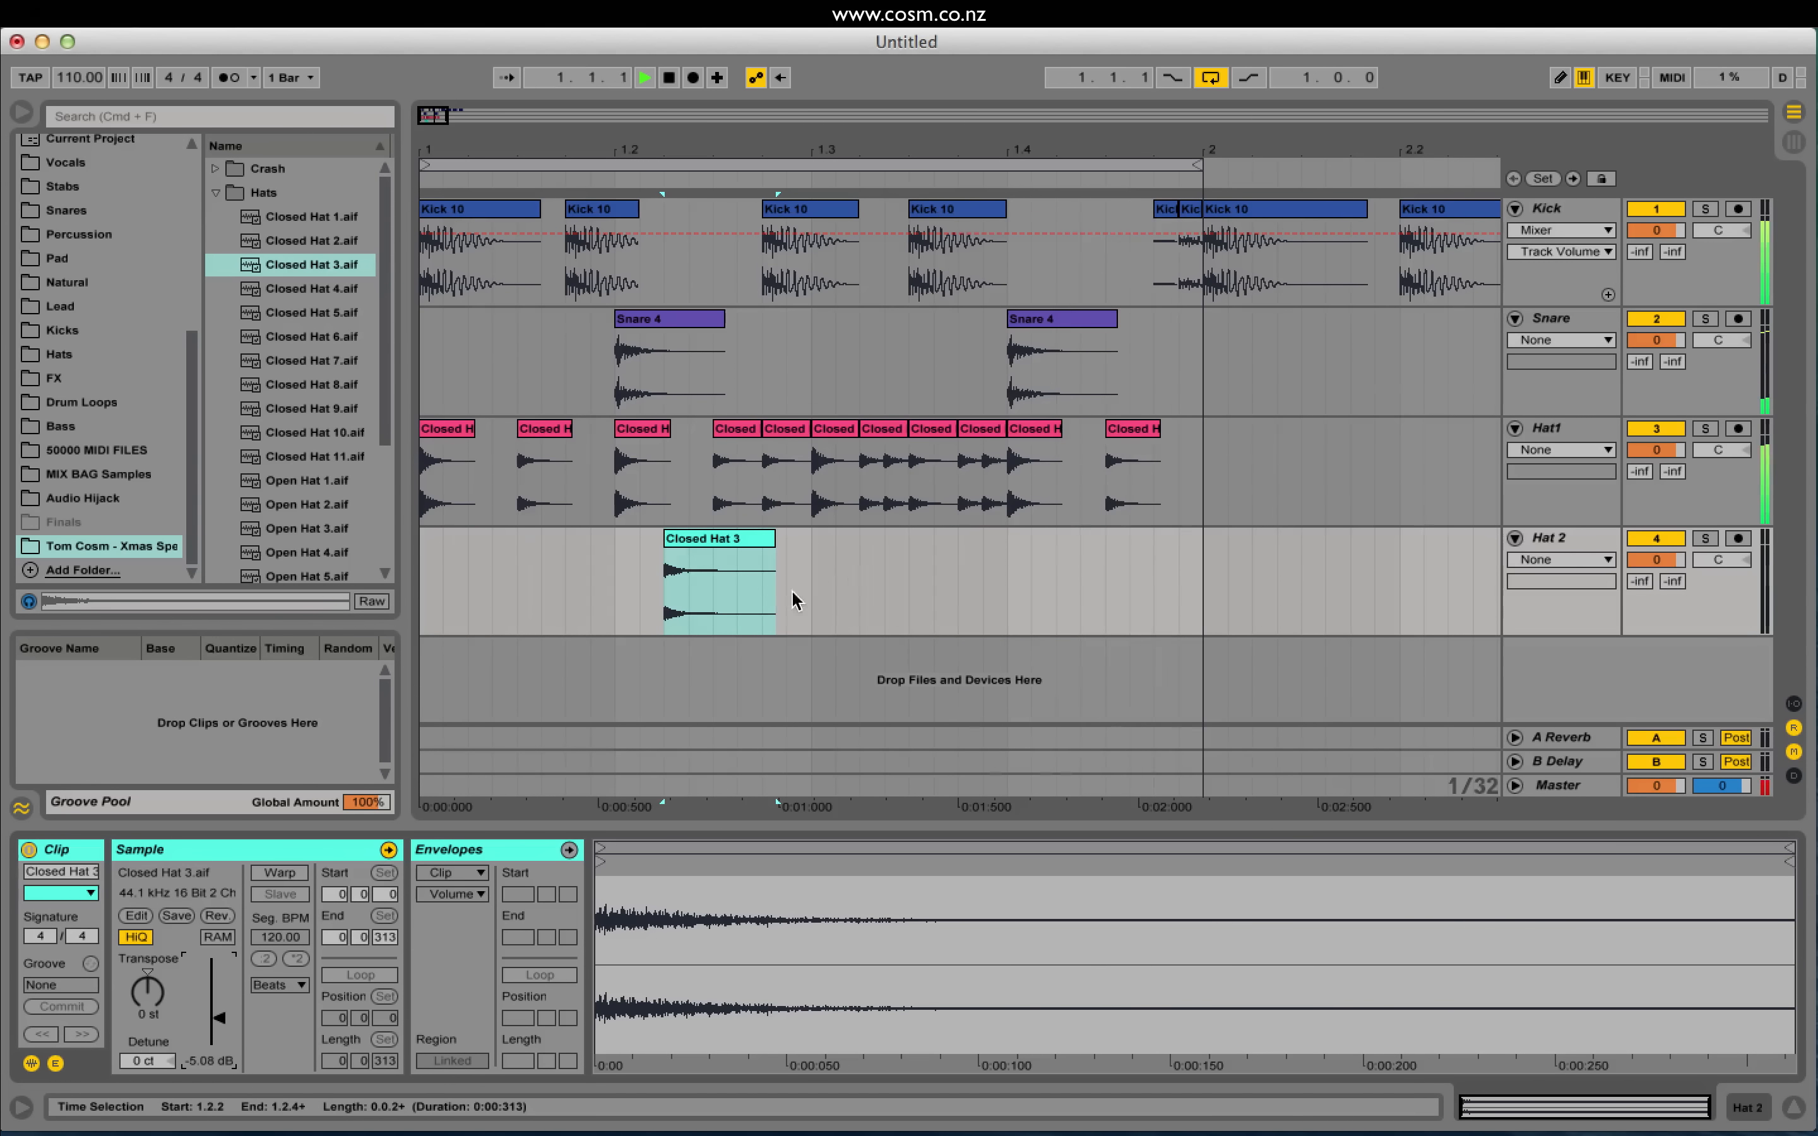
left_click(1581, 535)
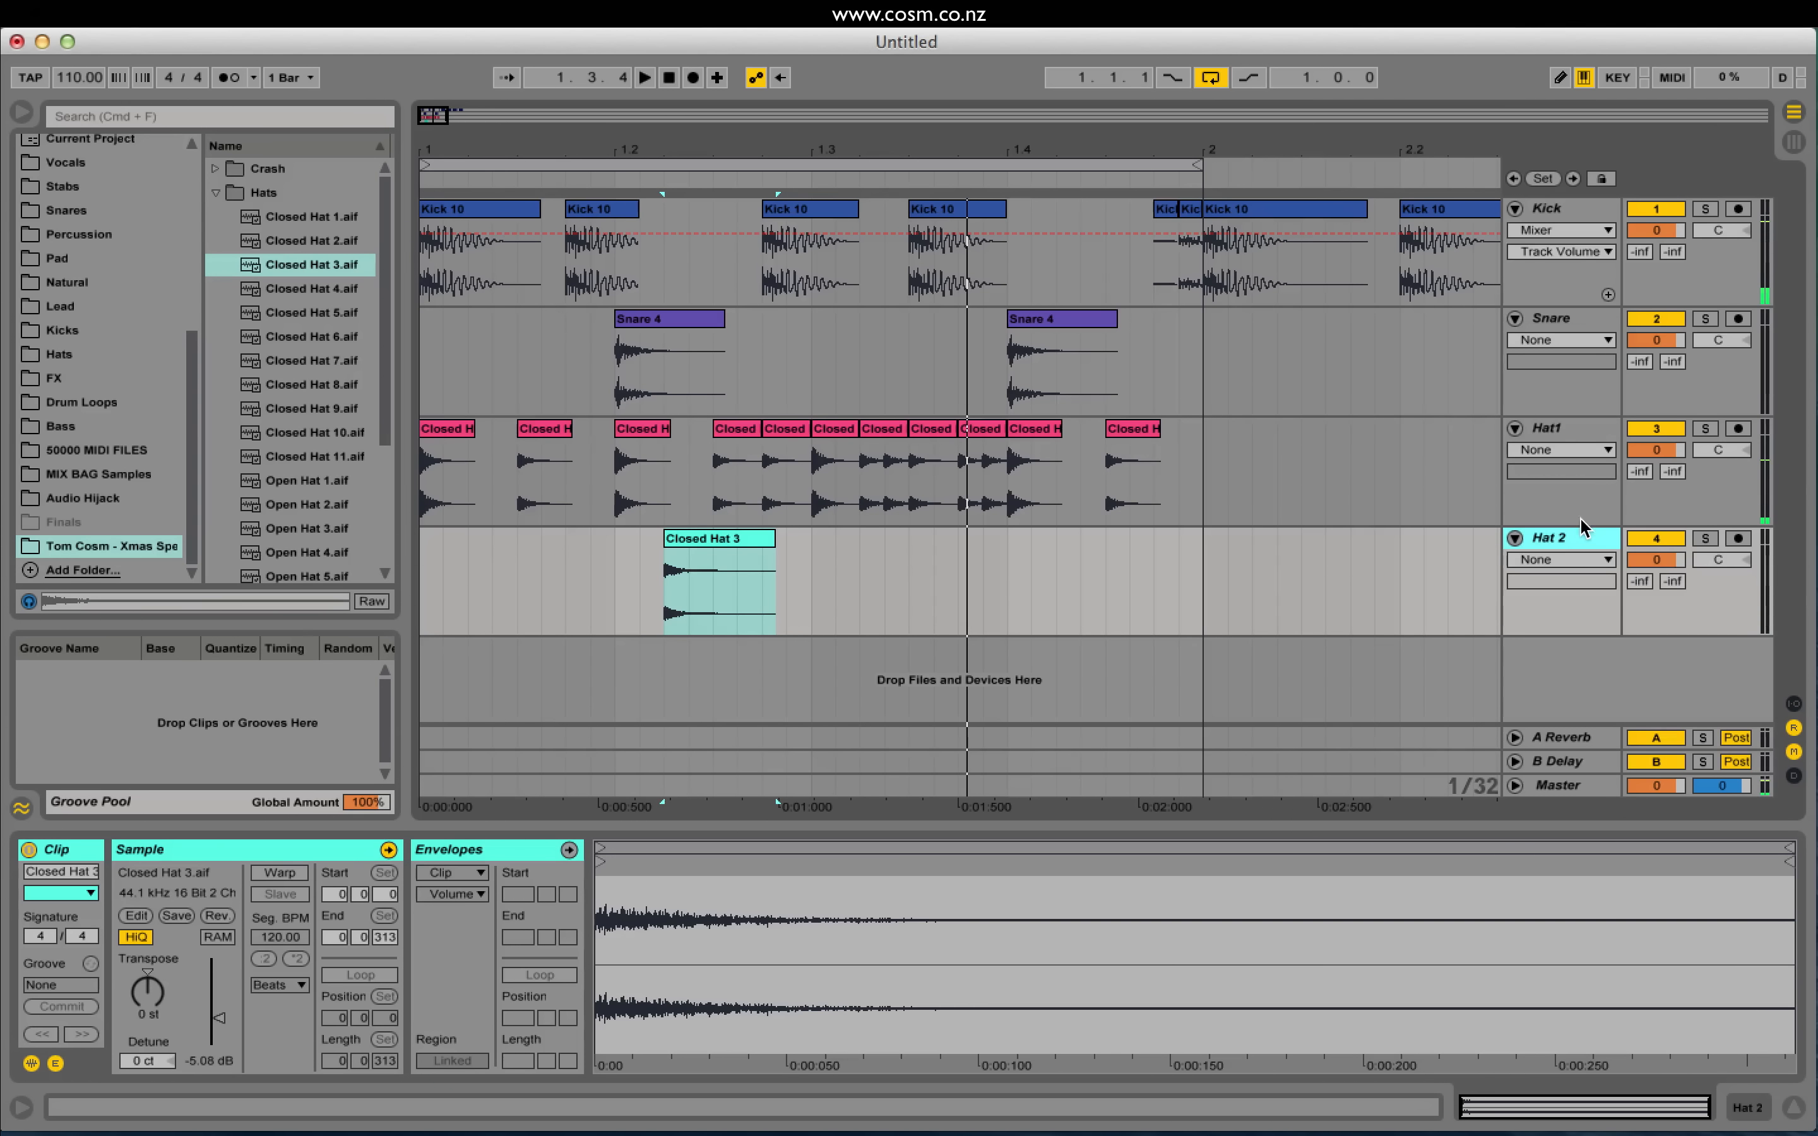
key("super+d")
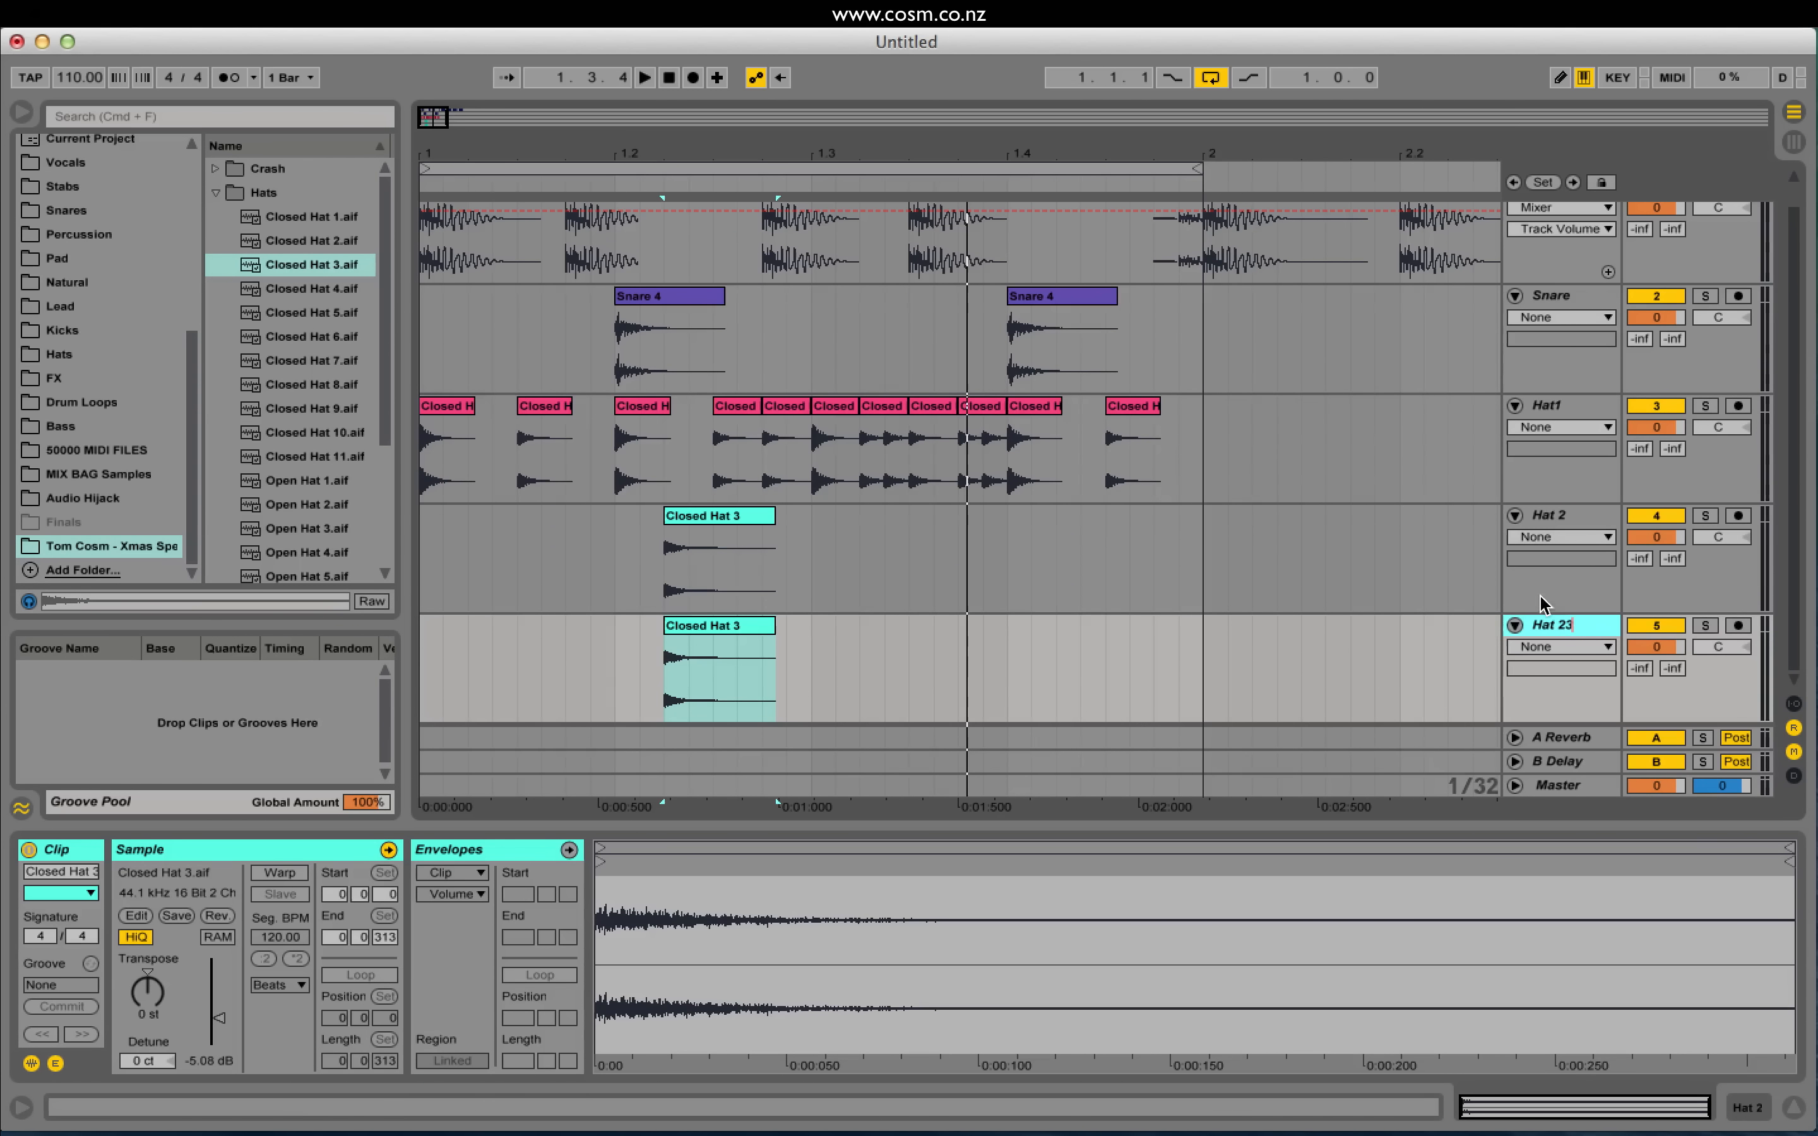
Step: Name the copied track Hat 23, delete its Closed Hat 3 clip, and audition hat samples
key("Return")
key("Delete")
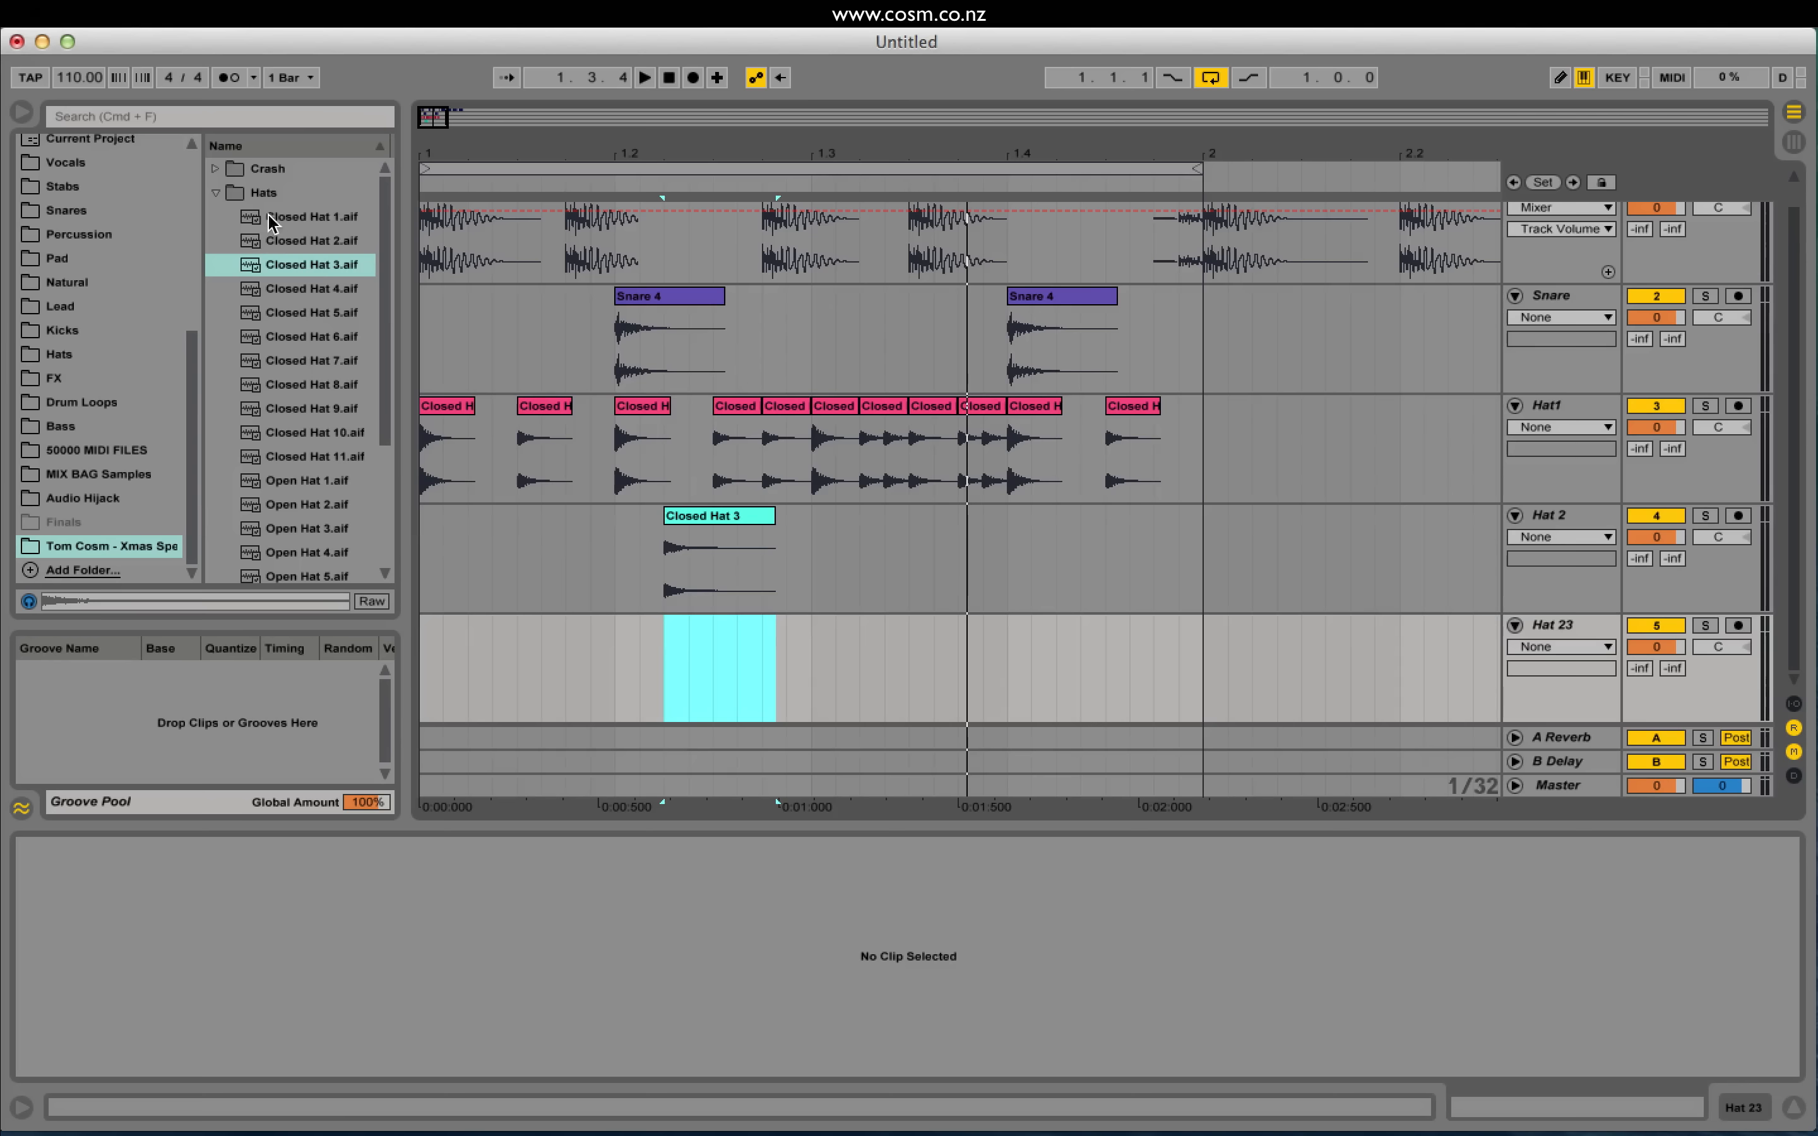
left_click(298, 301)
left_click(297, 362)
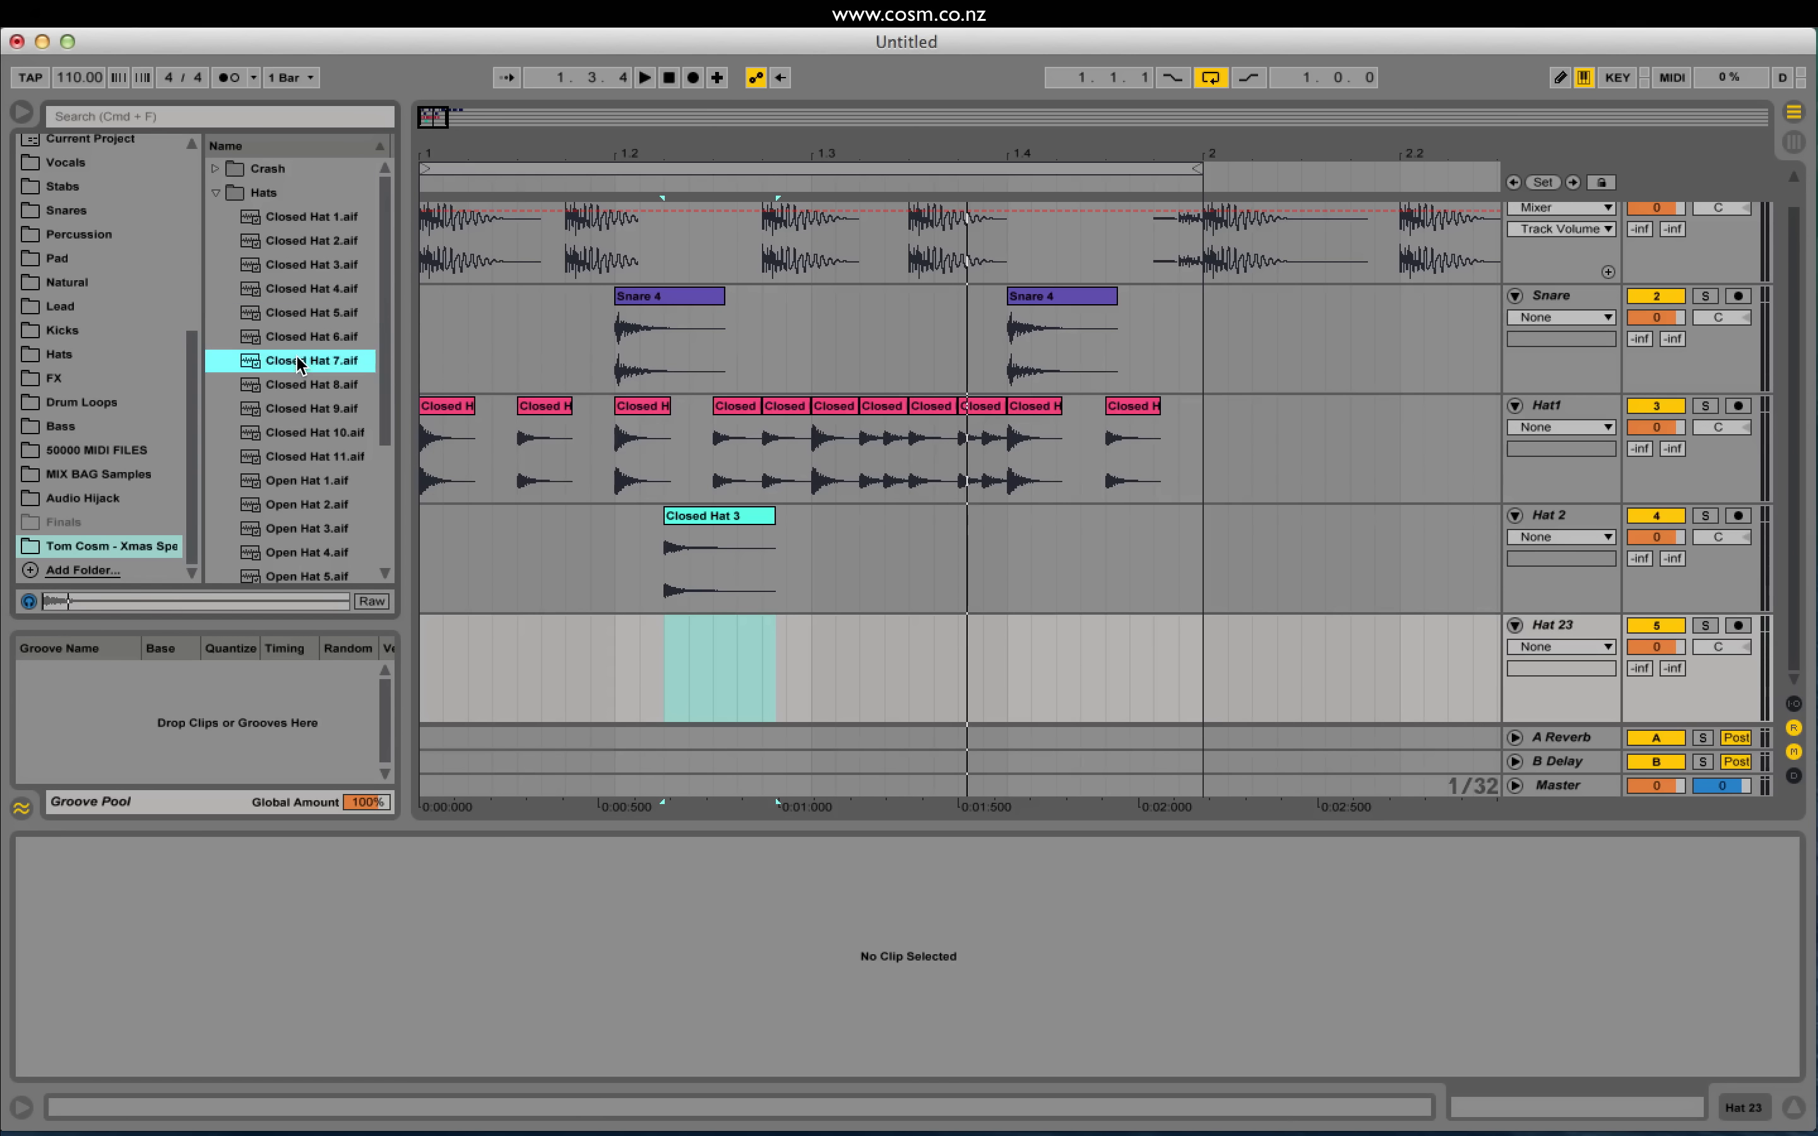
scroll(320, 390, "down", 2)
left_click(340, 475)
scroll(343, 462, "down", 3)
Step: Audition several open hat samples and place Open Hat 3 on the Hat 23 track
left_click(345, 459)
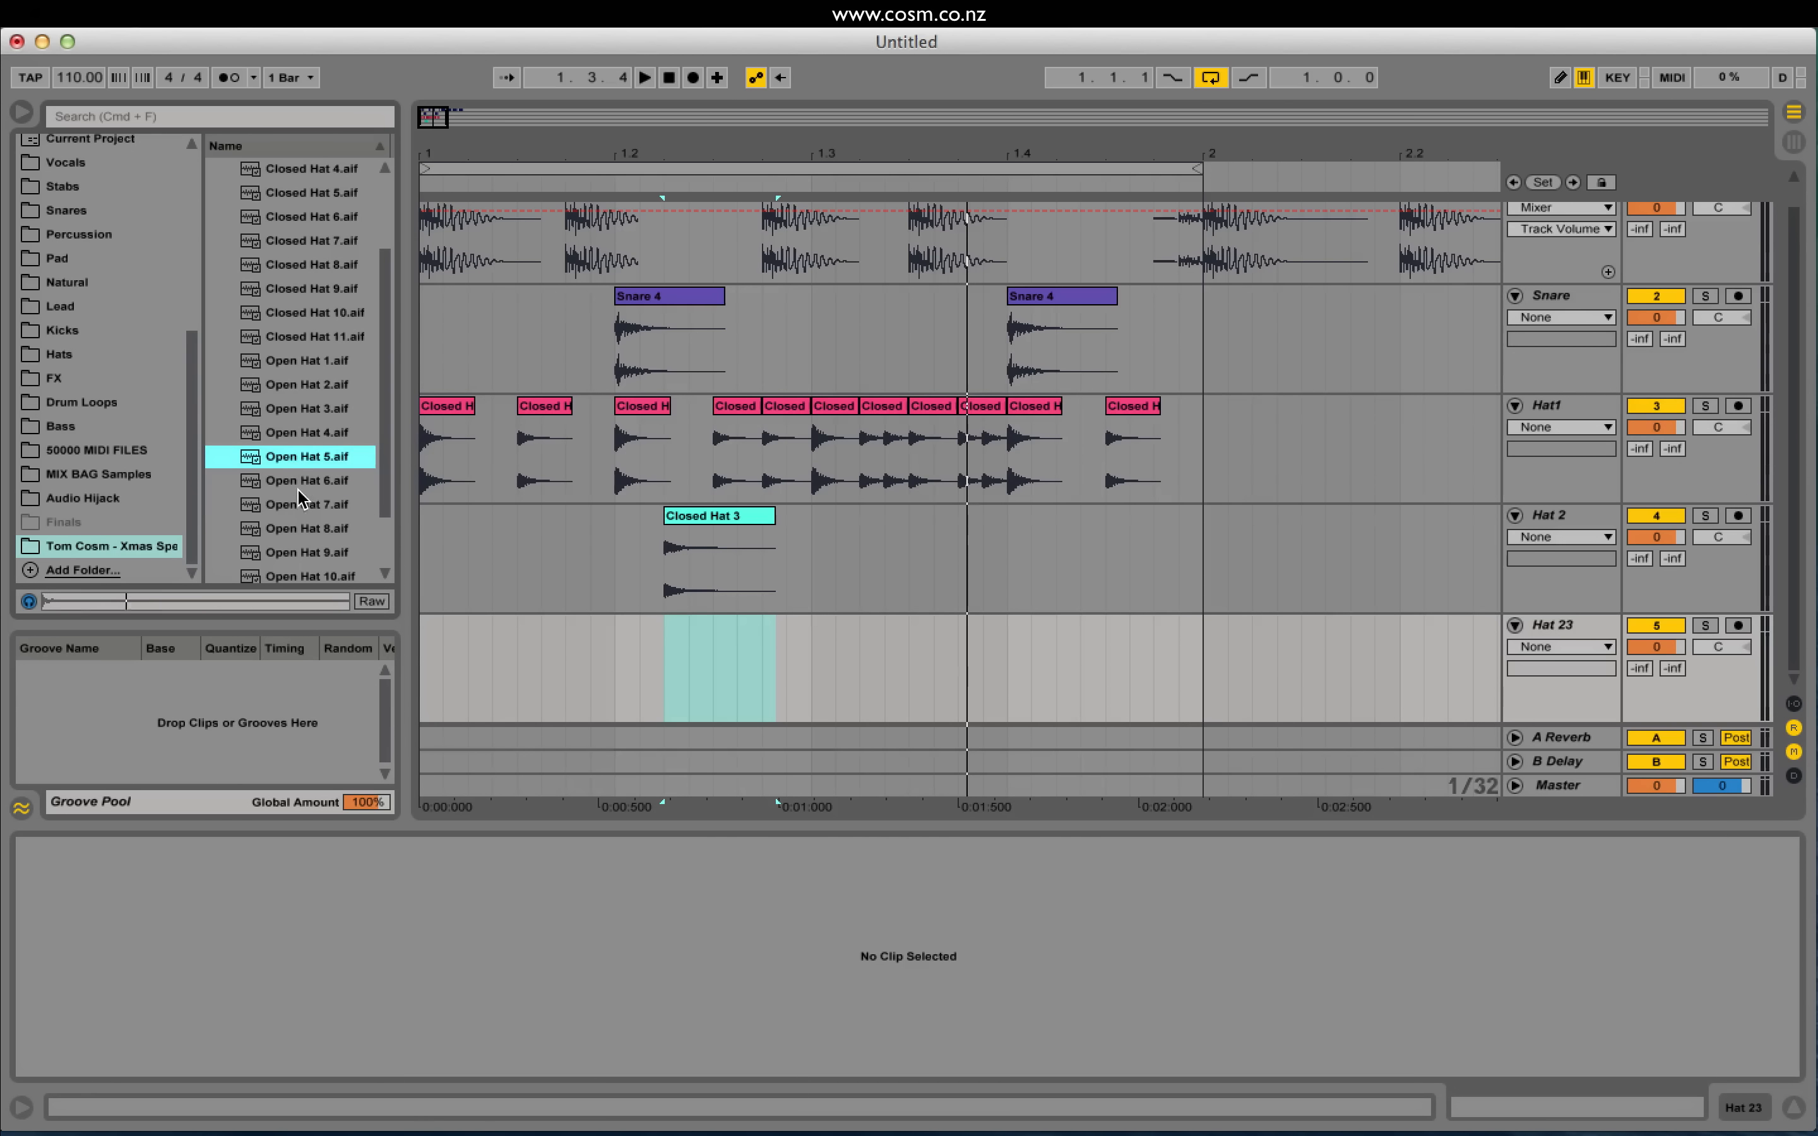
left_click(299, 496)
left_click(289, 478)
left_click(319, 505)
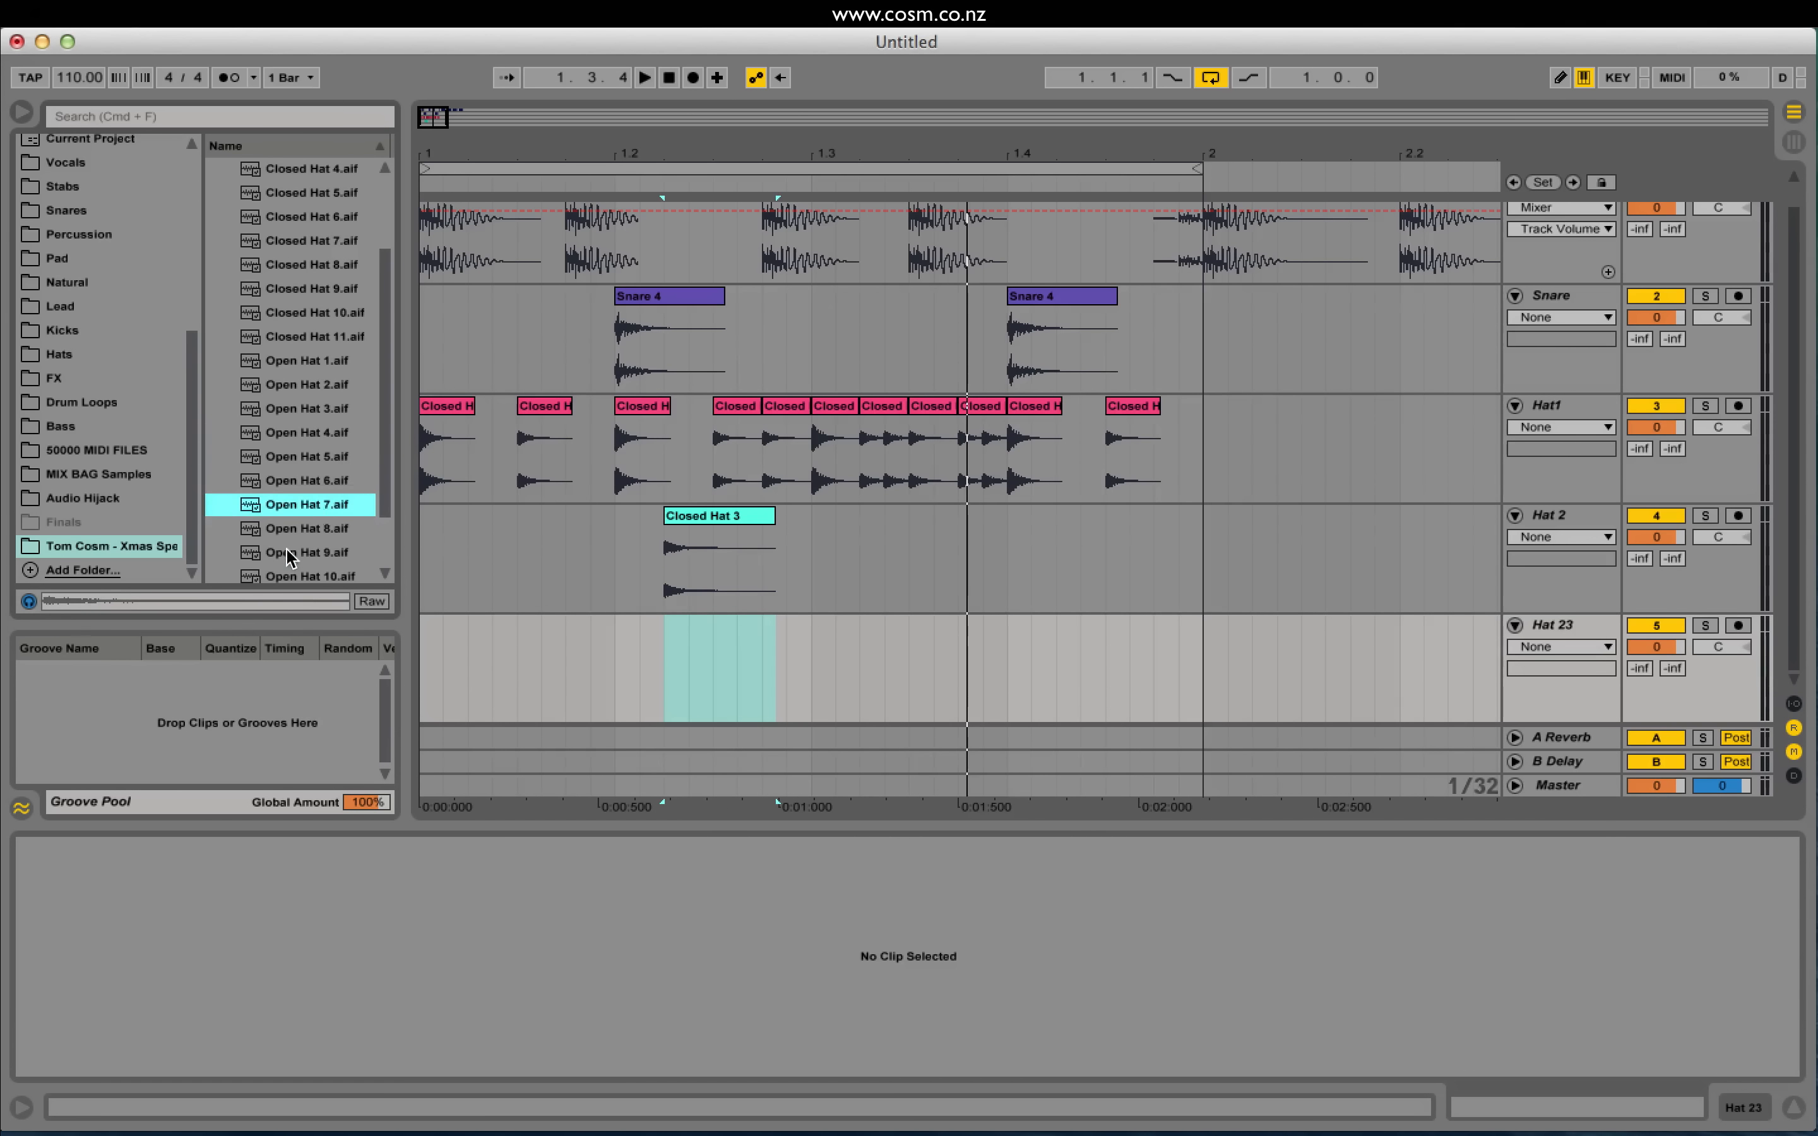
left_click(301, 481)
left_click(305, 409)
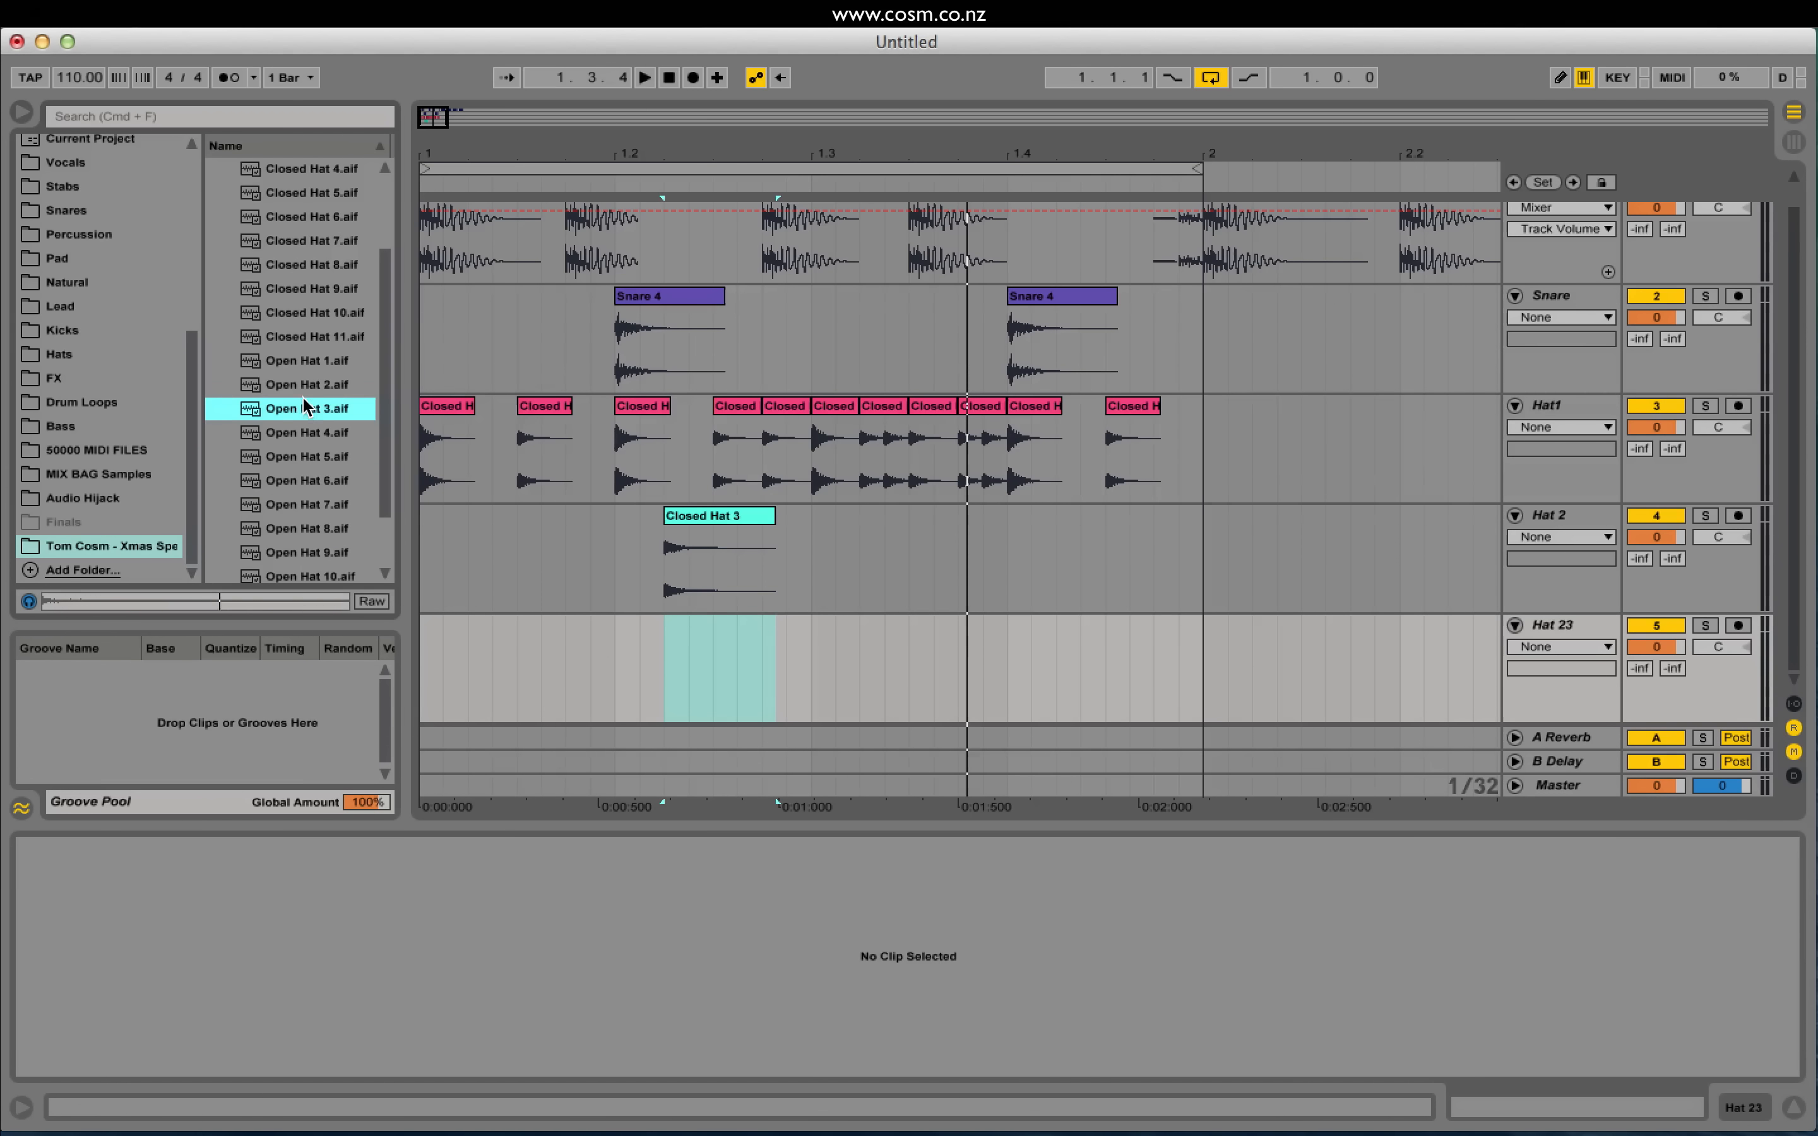
left_click(304, 385)
left_click_drag(303, 409, 910, 665)
Step: Play from early in bar 1 and shift the Open Hat 3 clip to start at 1.3.4
left_click(643, 665)
key("space")
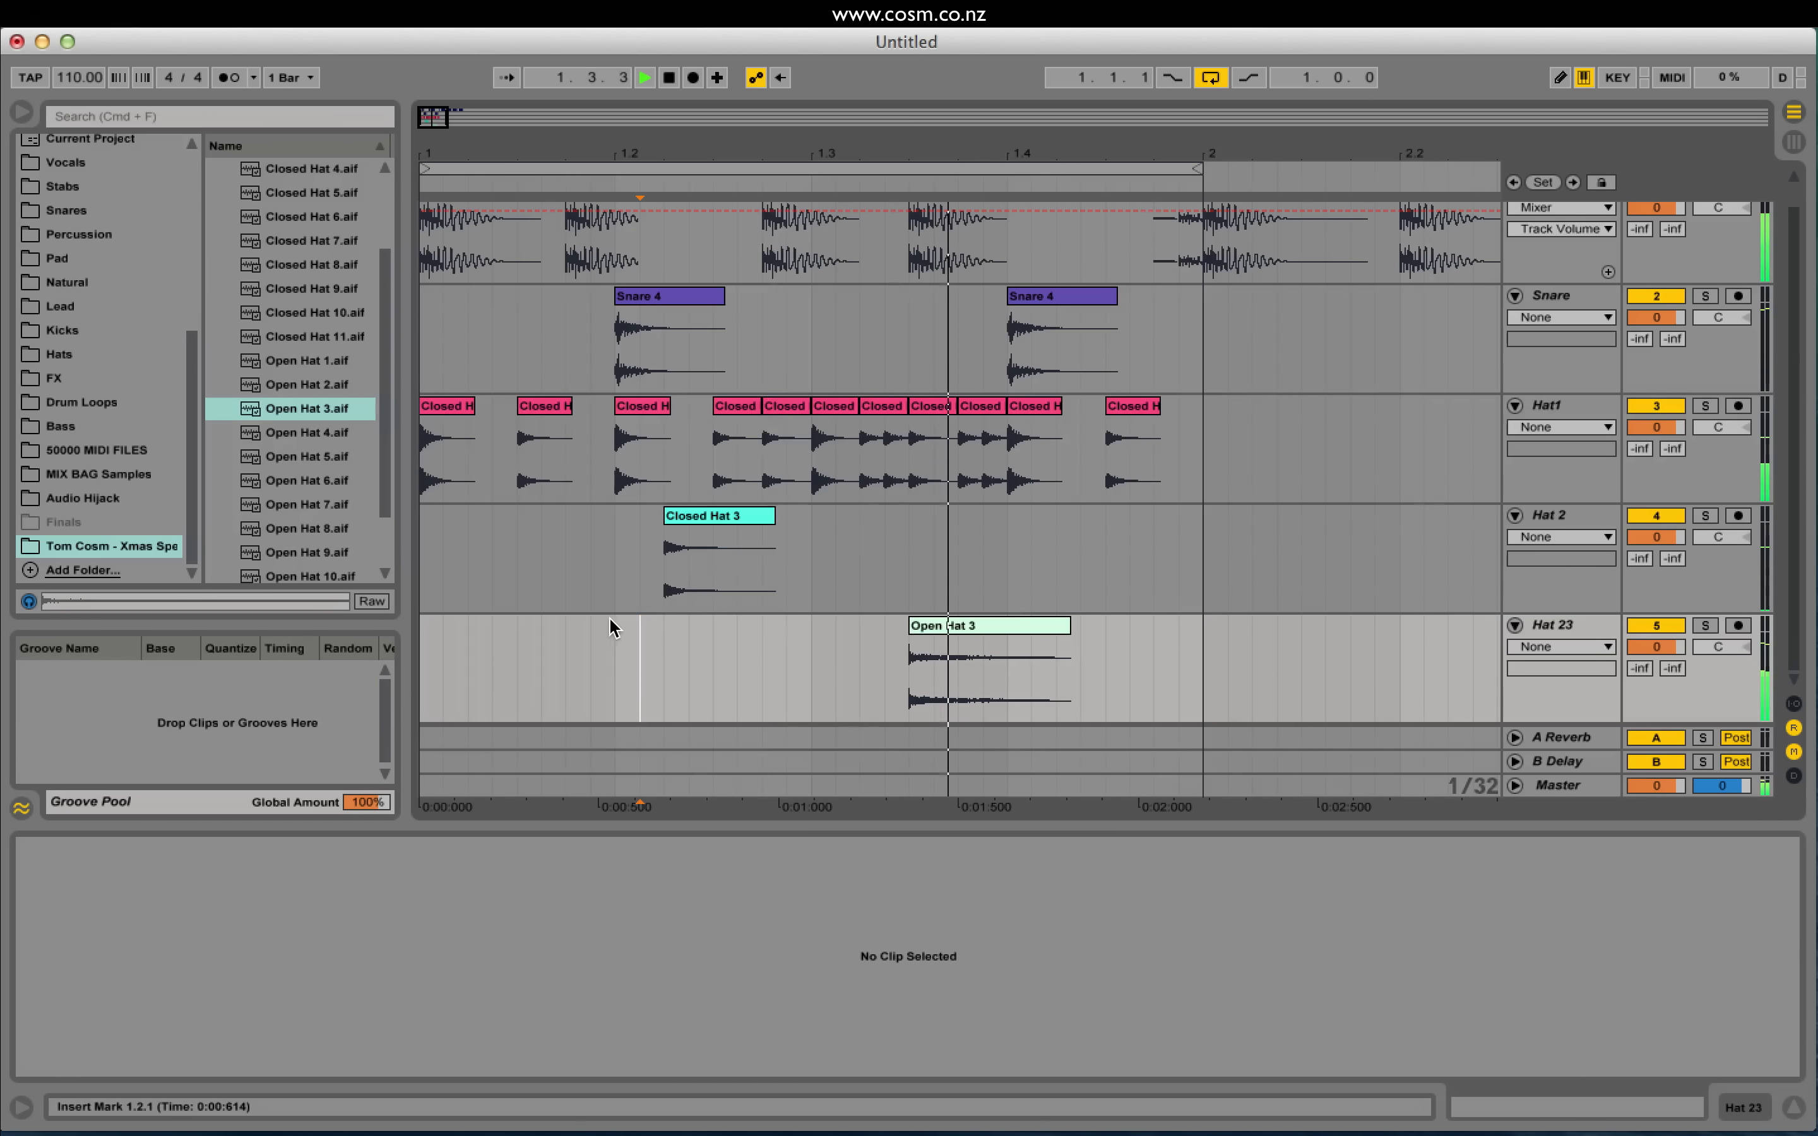
left_click_drag(956, 647, 997, 624)
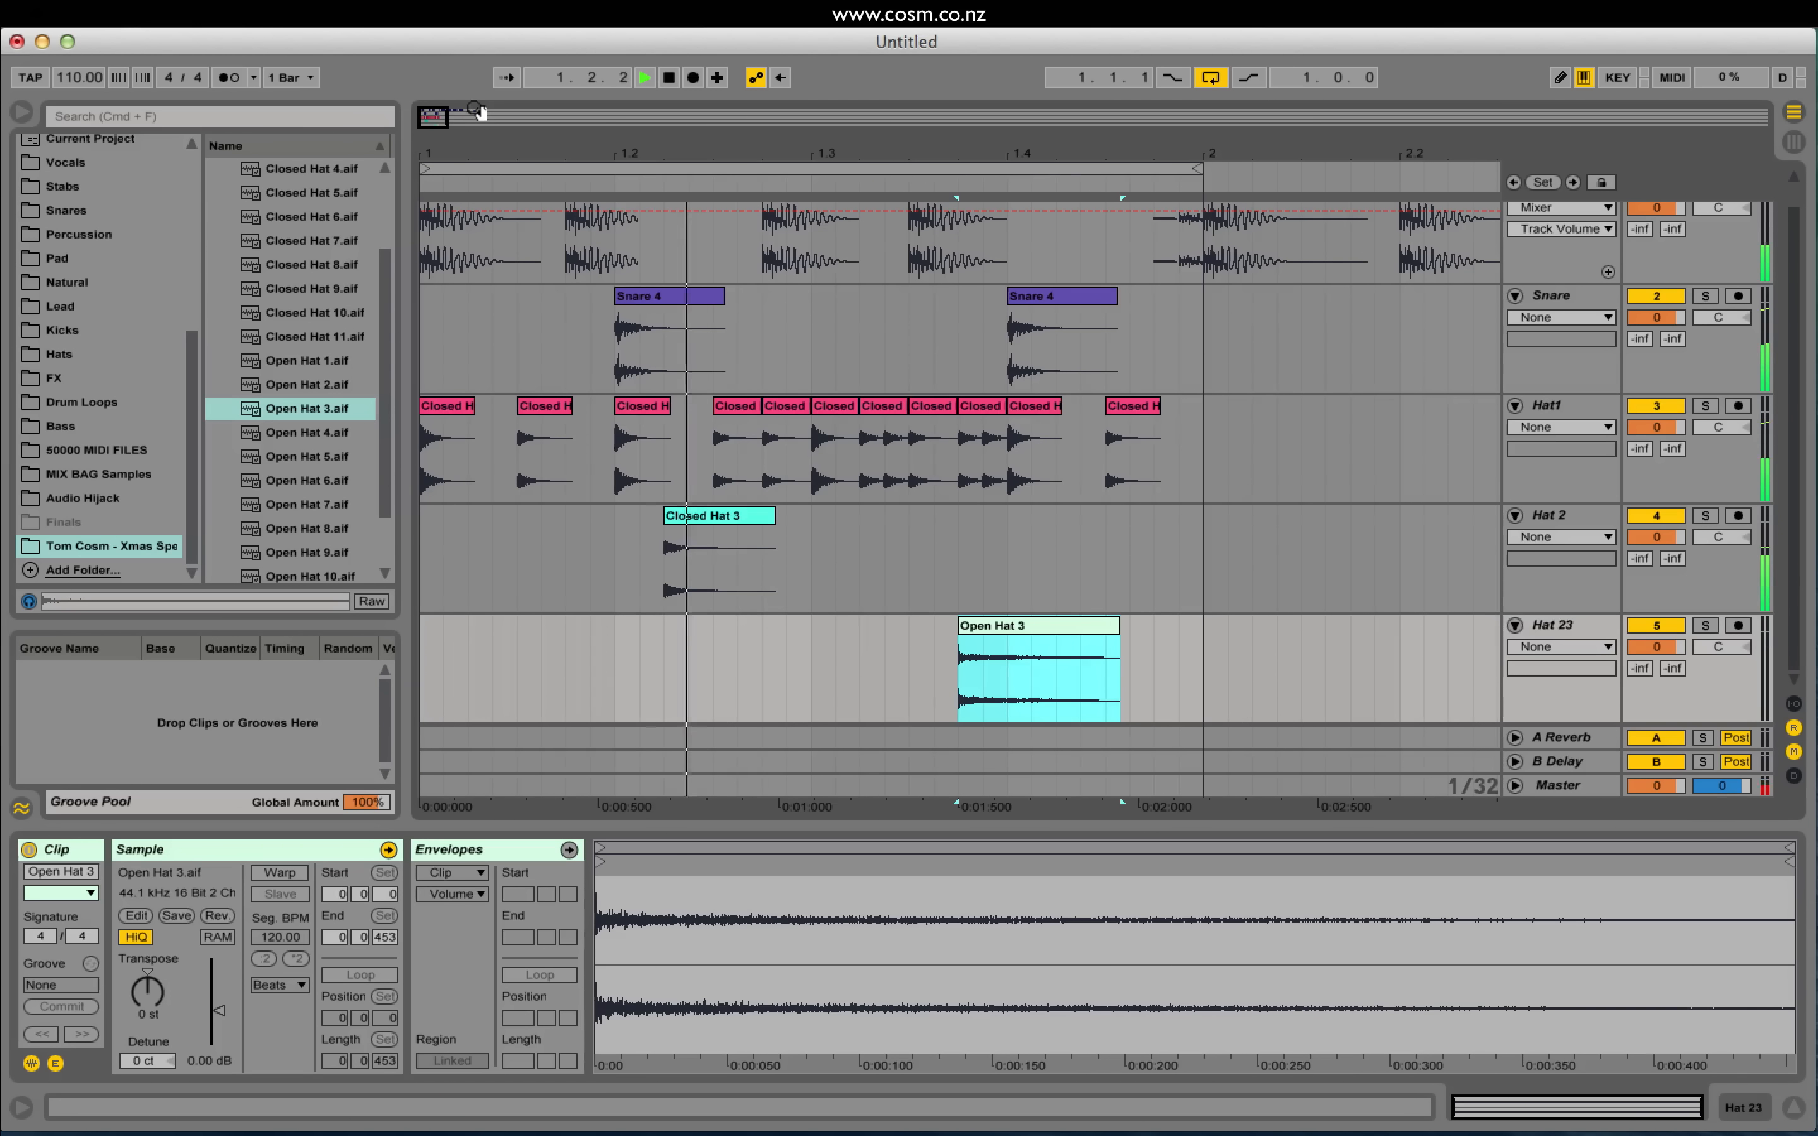
Step: Select bar 1 across all drum tracks and try duplicating it into bar 2, then undo
key("space")
left_click_drag(459, 120, 458, 46)
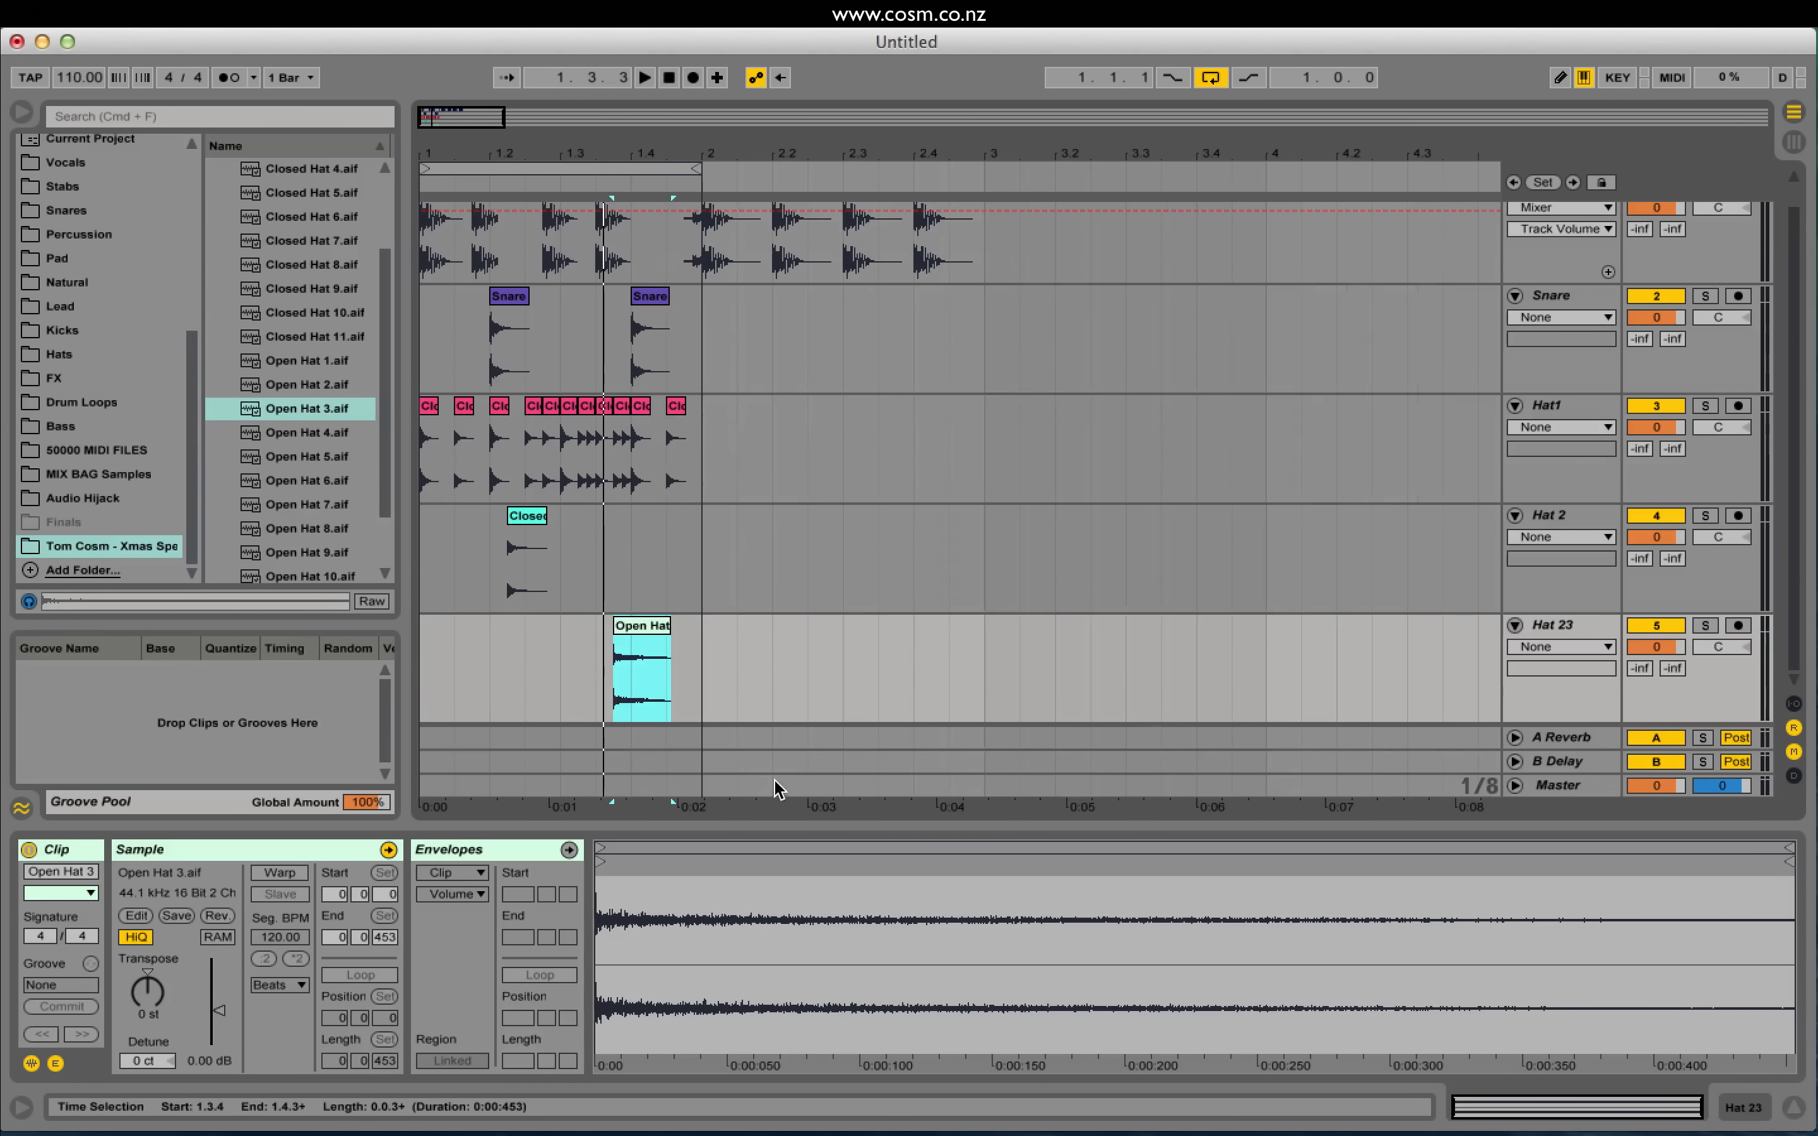
left_click(703, 719)
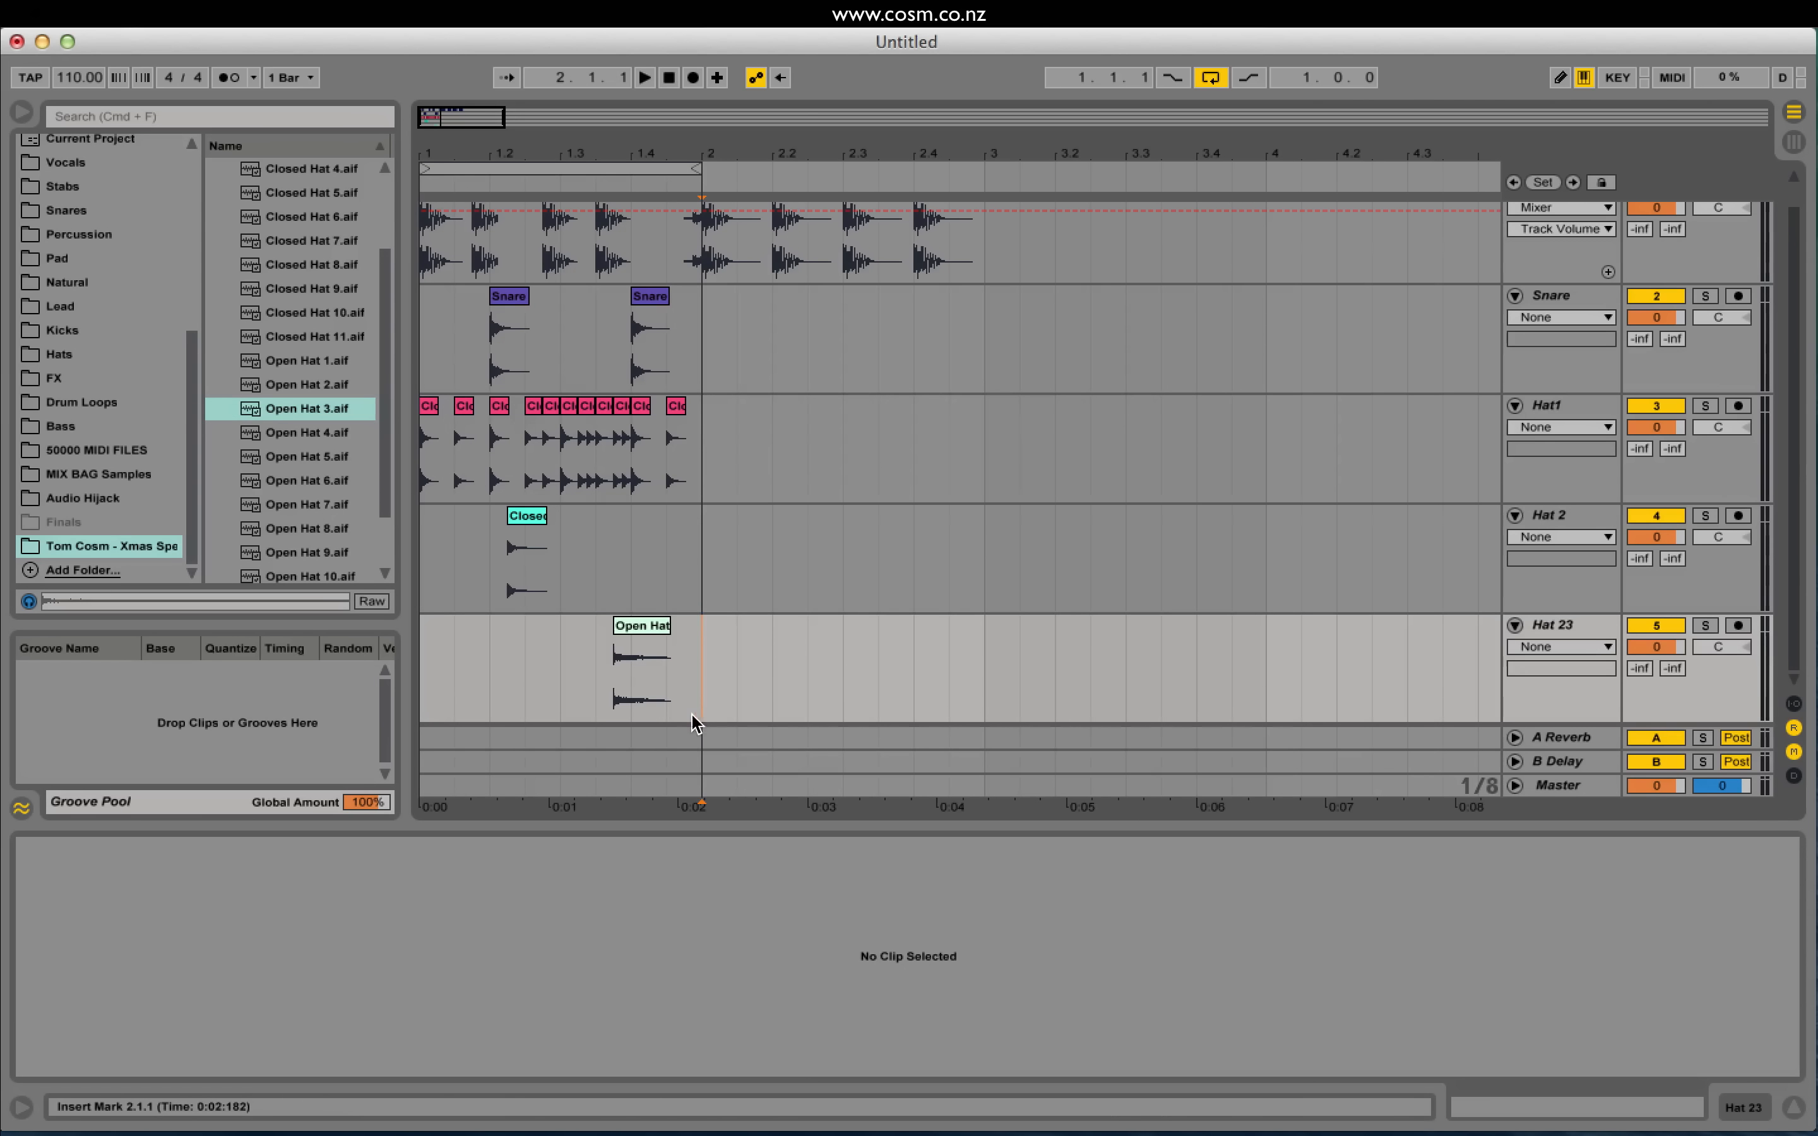
left_click_drag(704, 714, 425, 229)
scroll(423, 208, "up", 2)
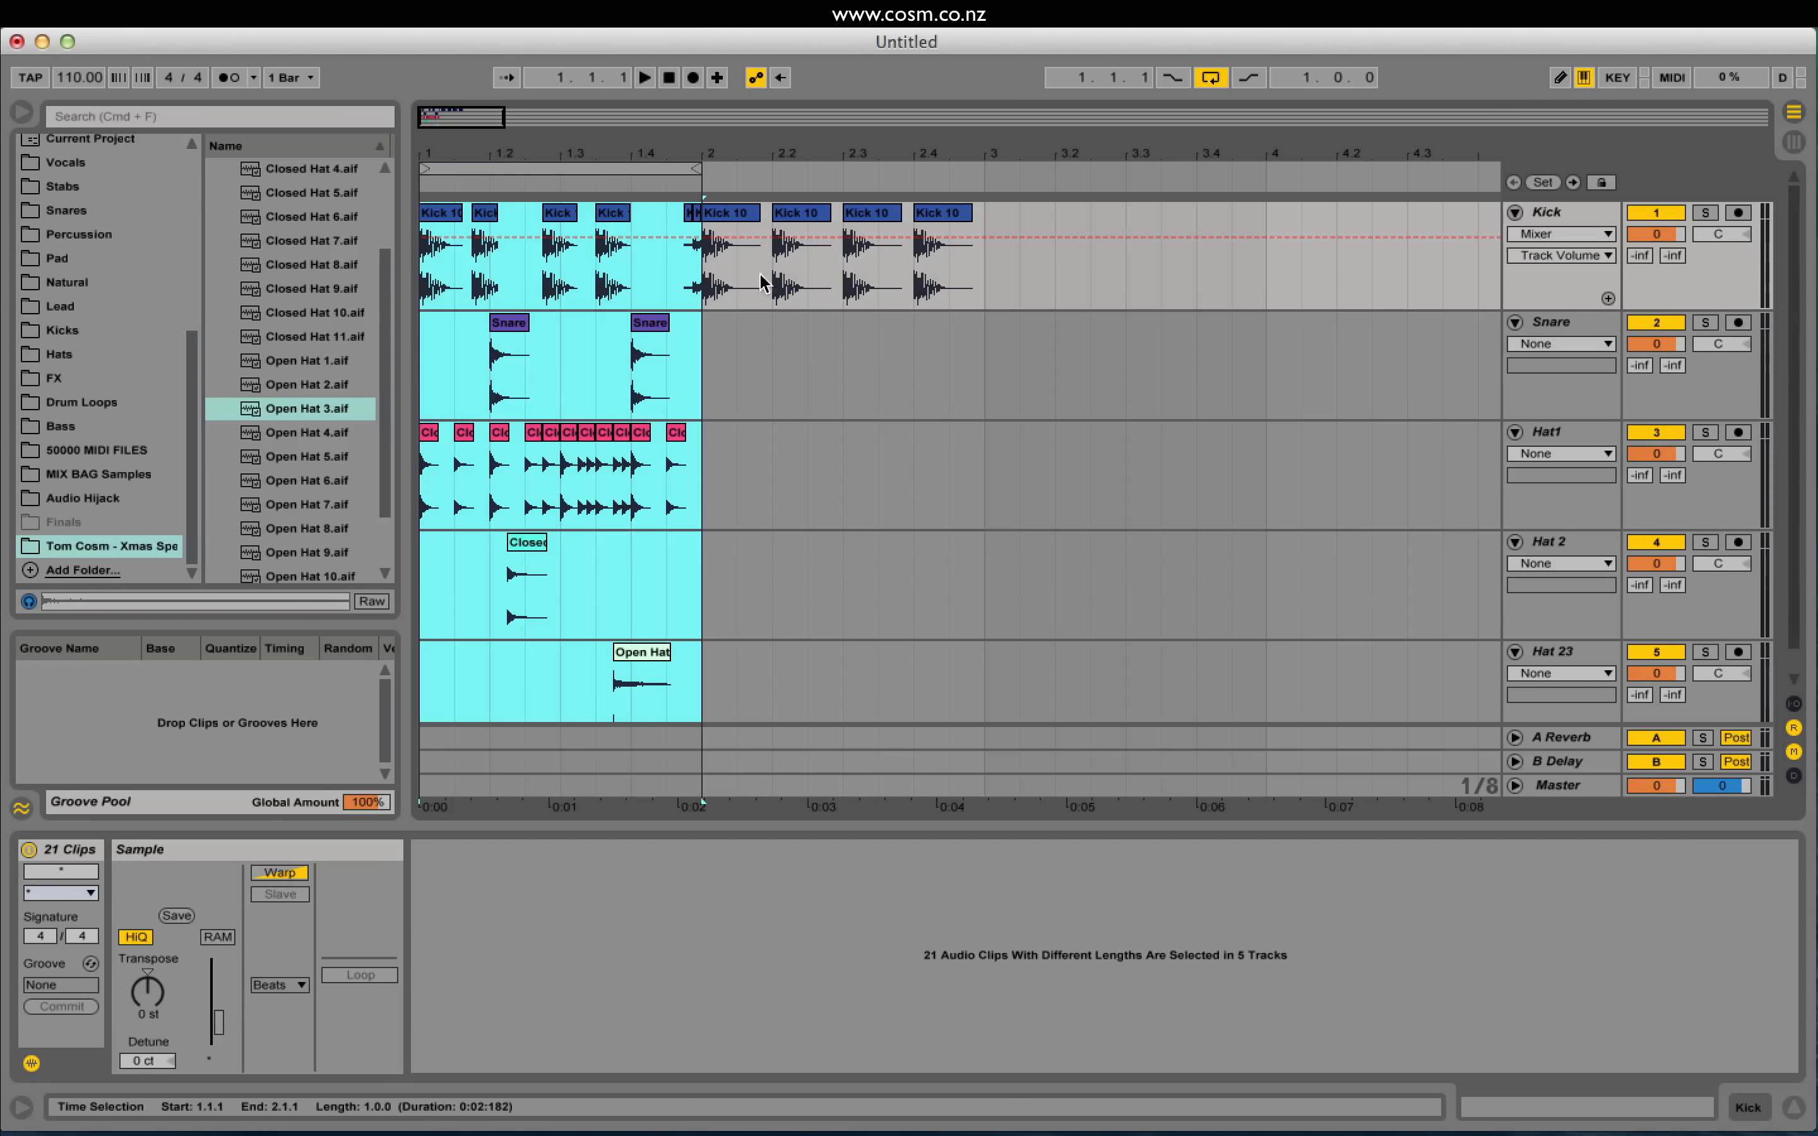
key("super+d")
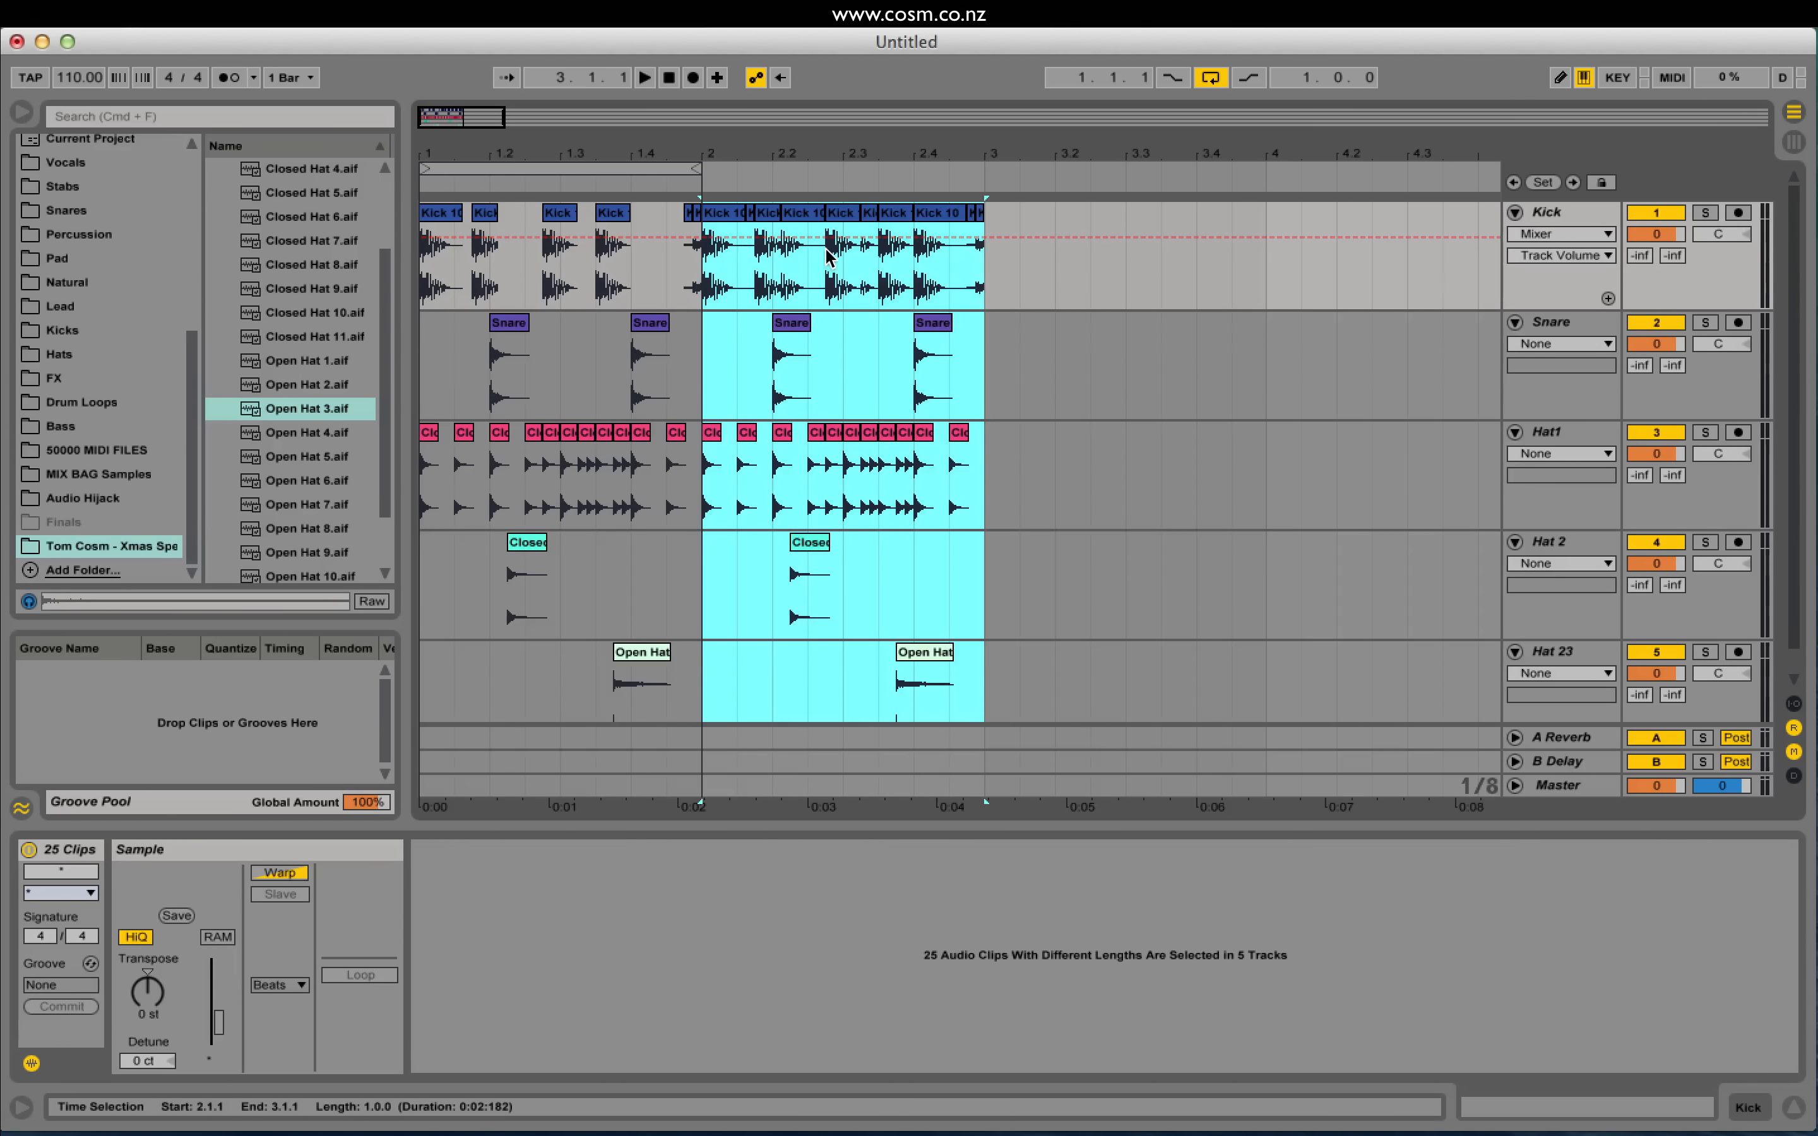
key("super+z")
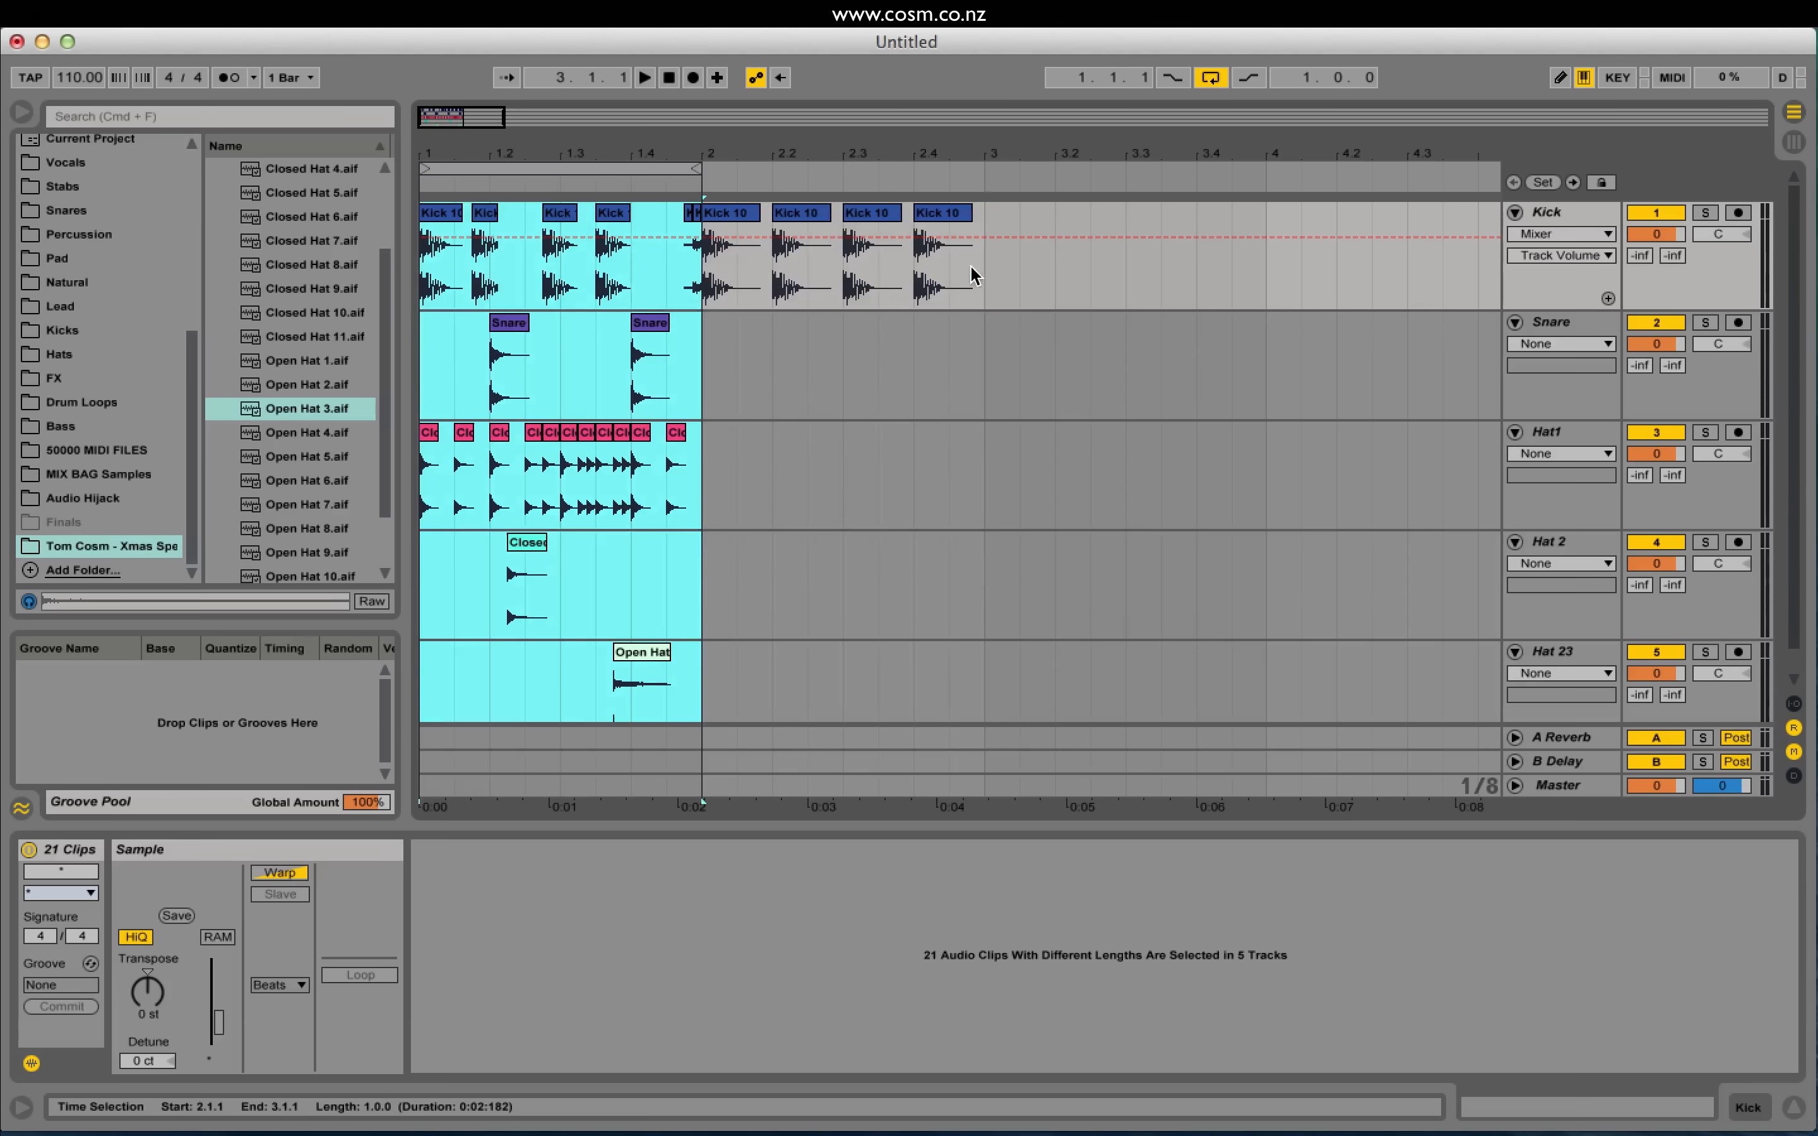
Step: Delete bar 2's old kick clips and duplicate bar 1 of all five tracks into bar 2
left_click_drag(992, 273, 707, 292)
key("Delete")
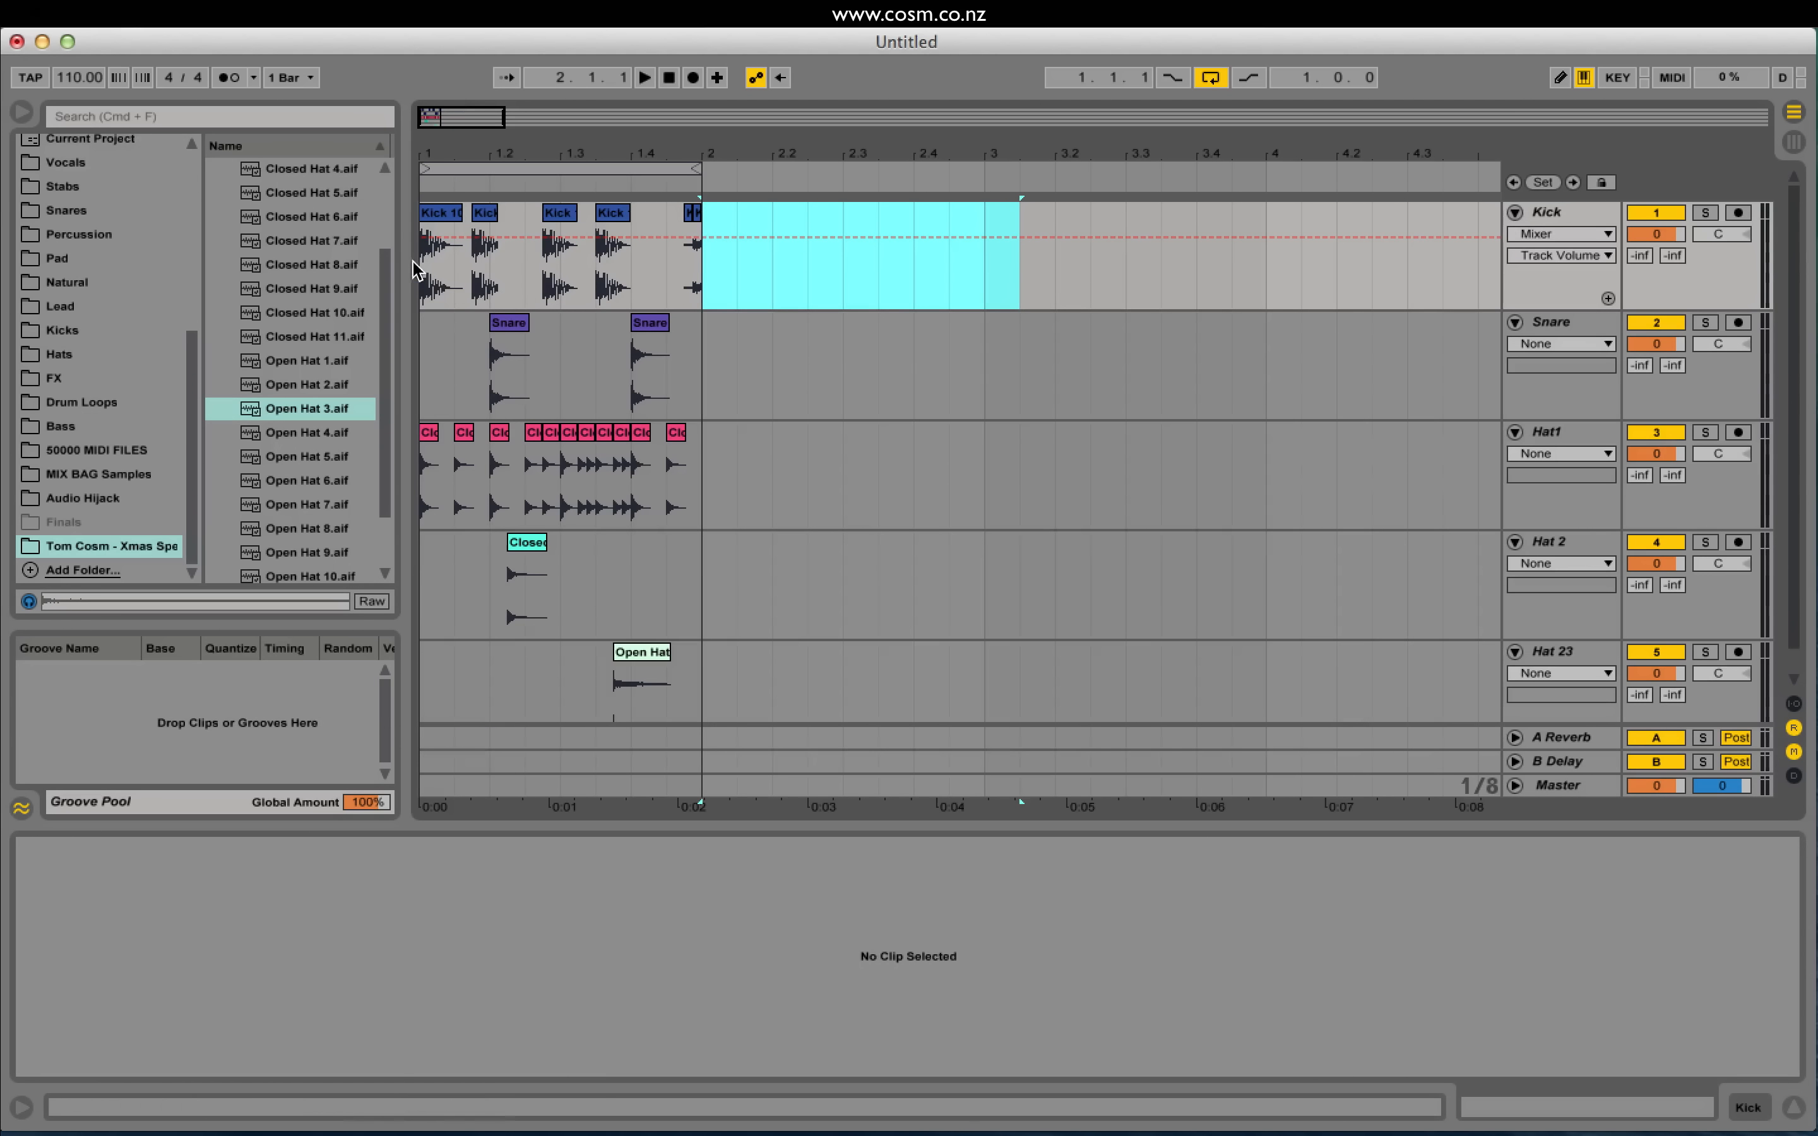
left_click_drag(422, 273, 706, 785)
key("super+d")
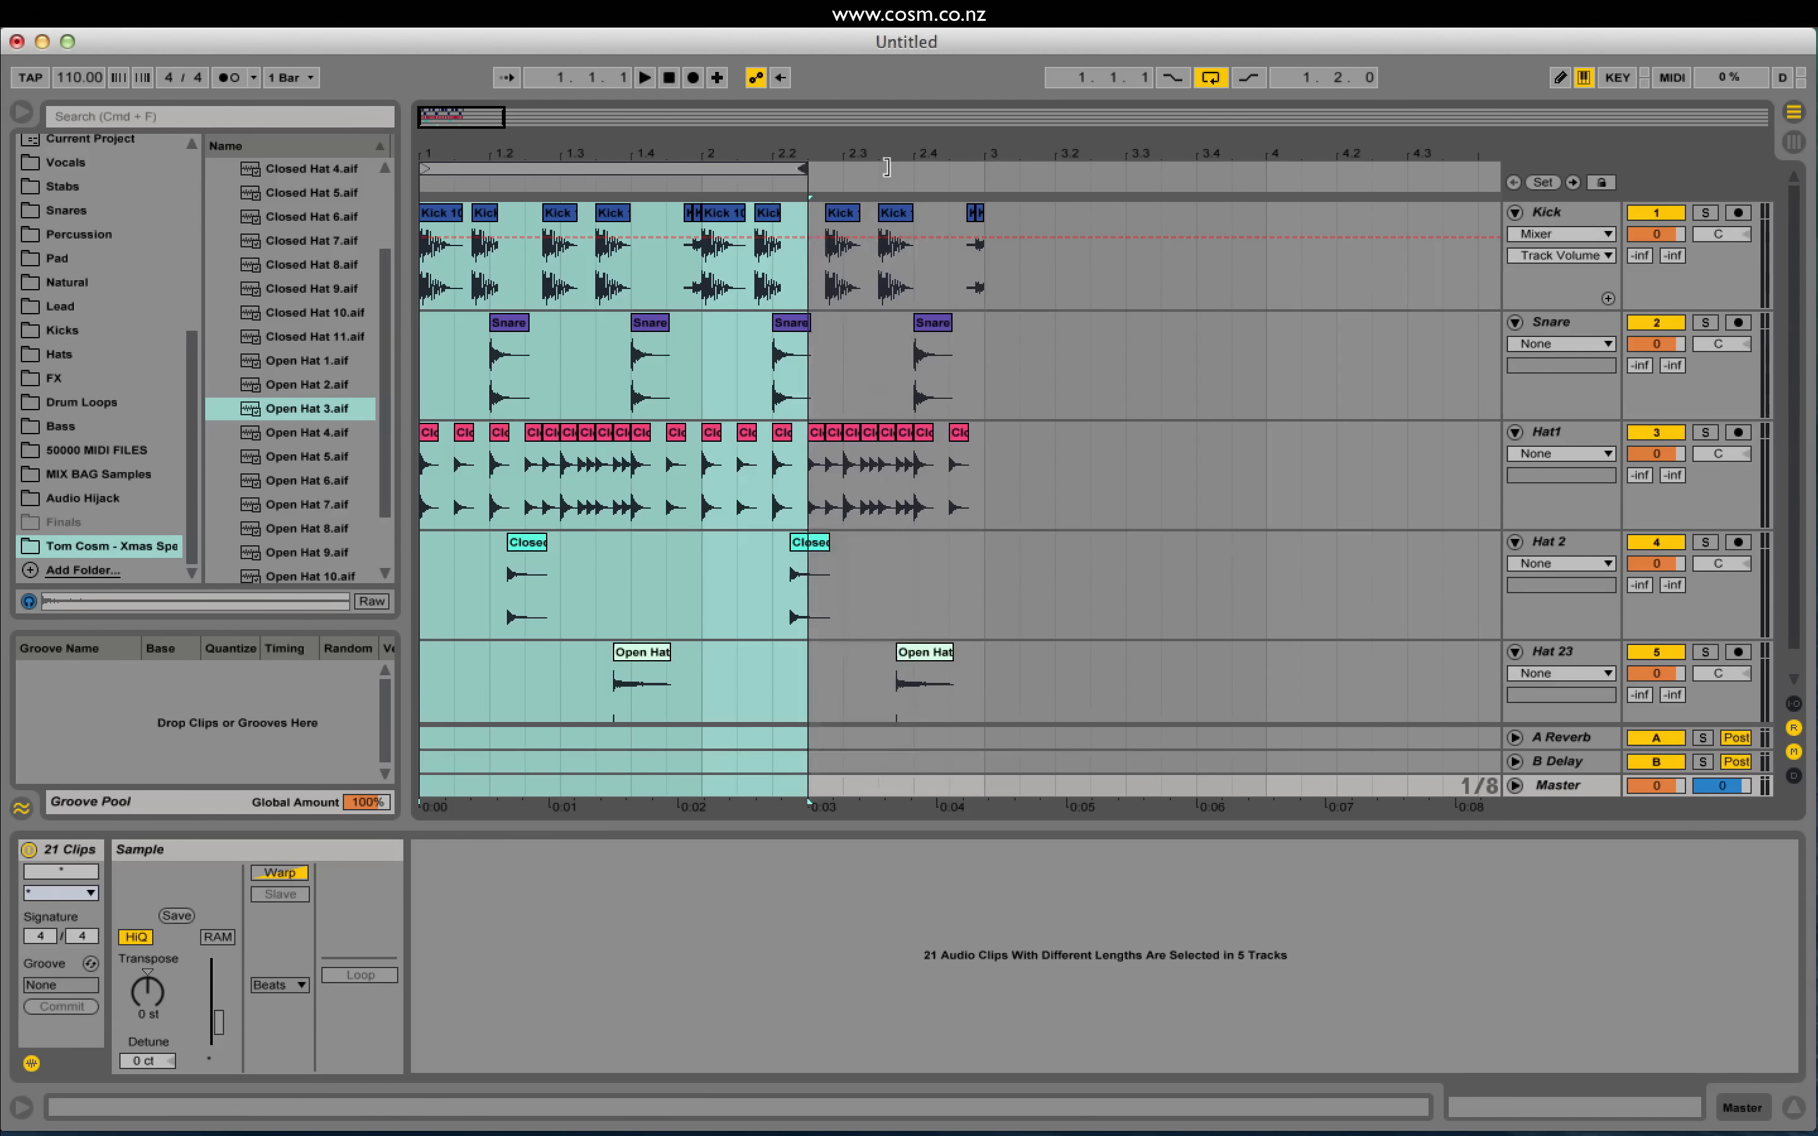
Step: Play back the new two-bar loop from the start
key("space")
scroll(724, 374, "down", 2)
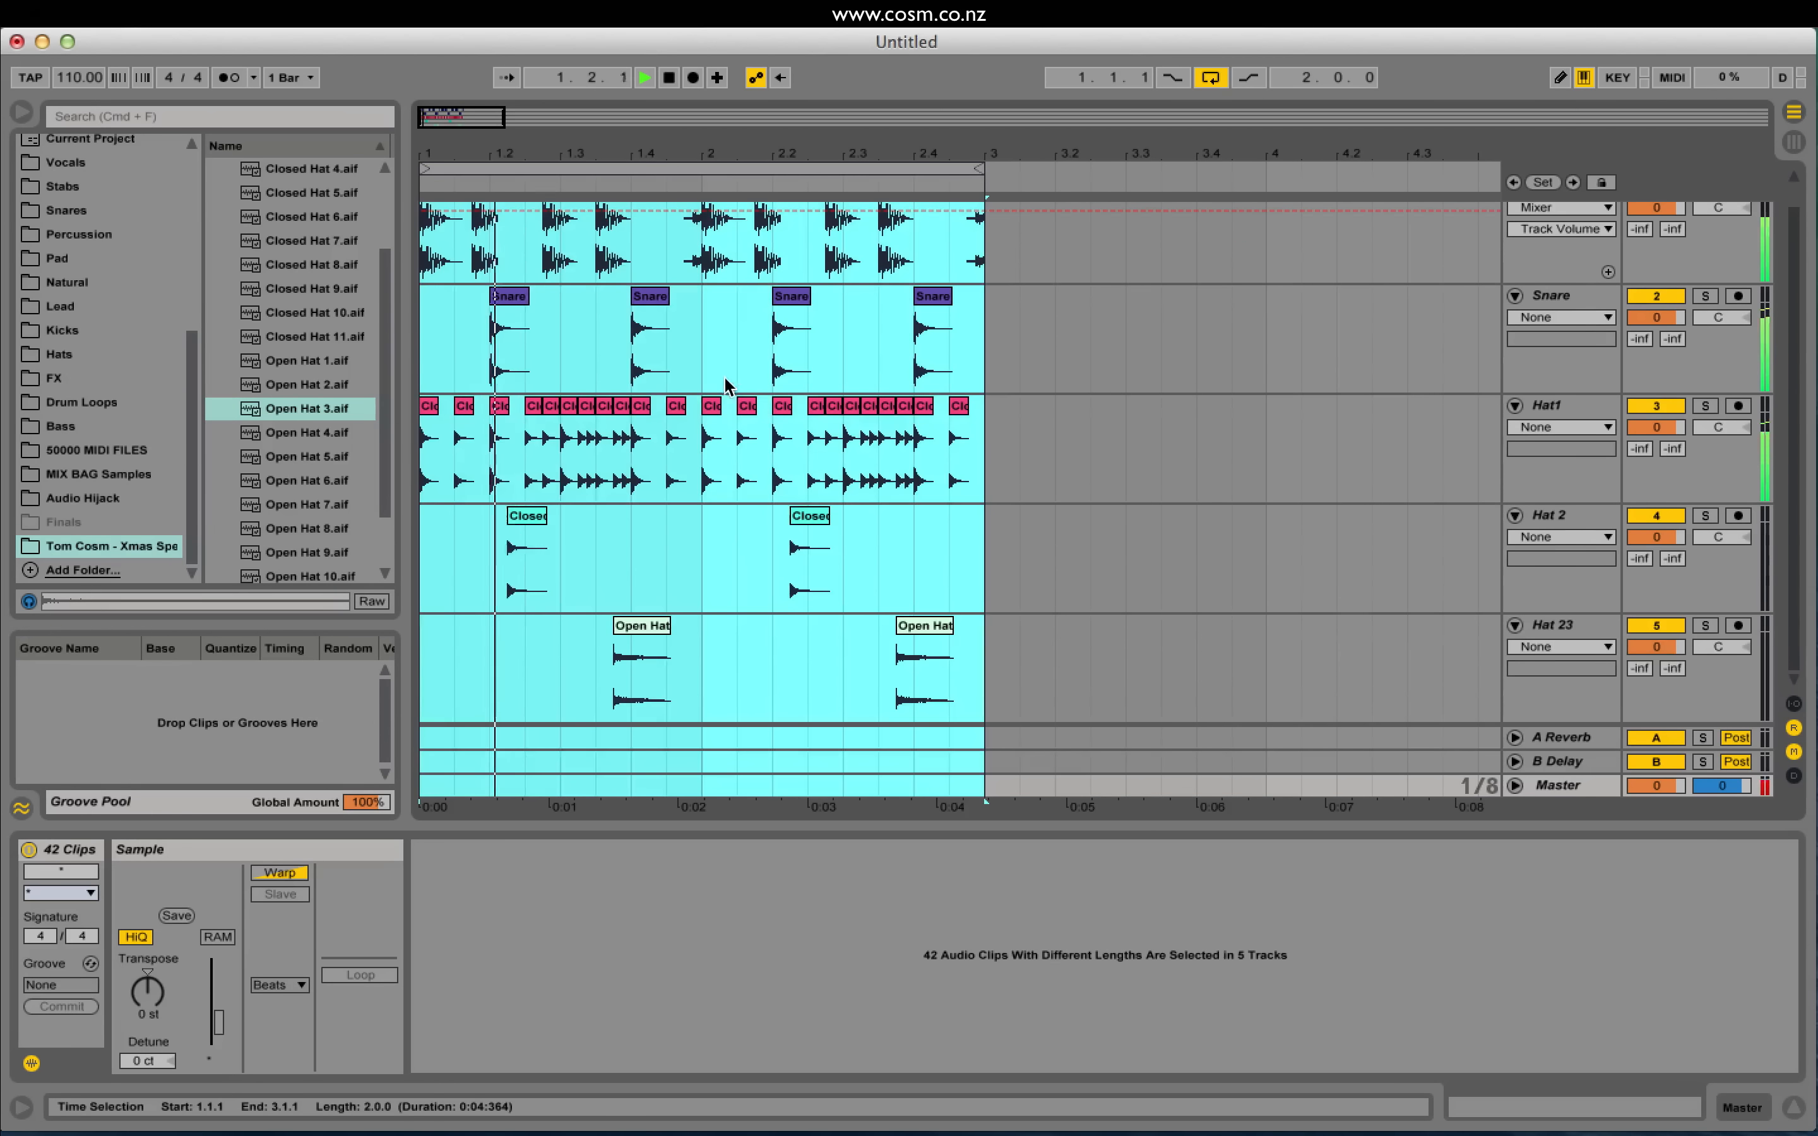
left_click_drag(460, 118, 450, 146)
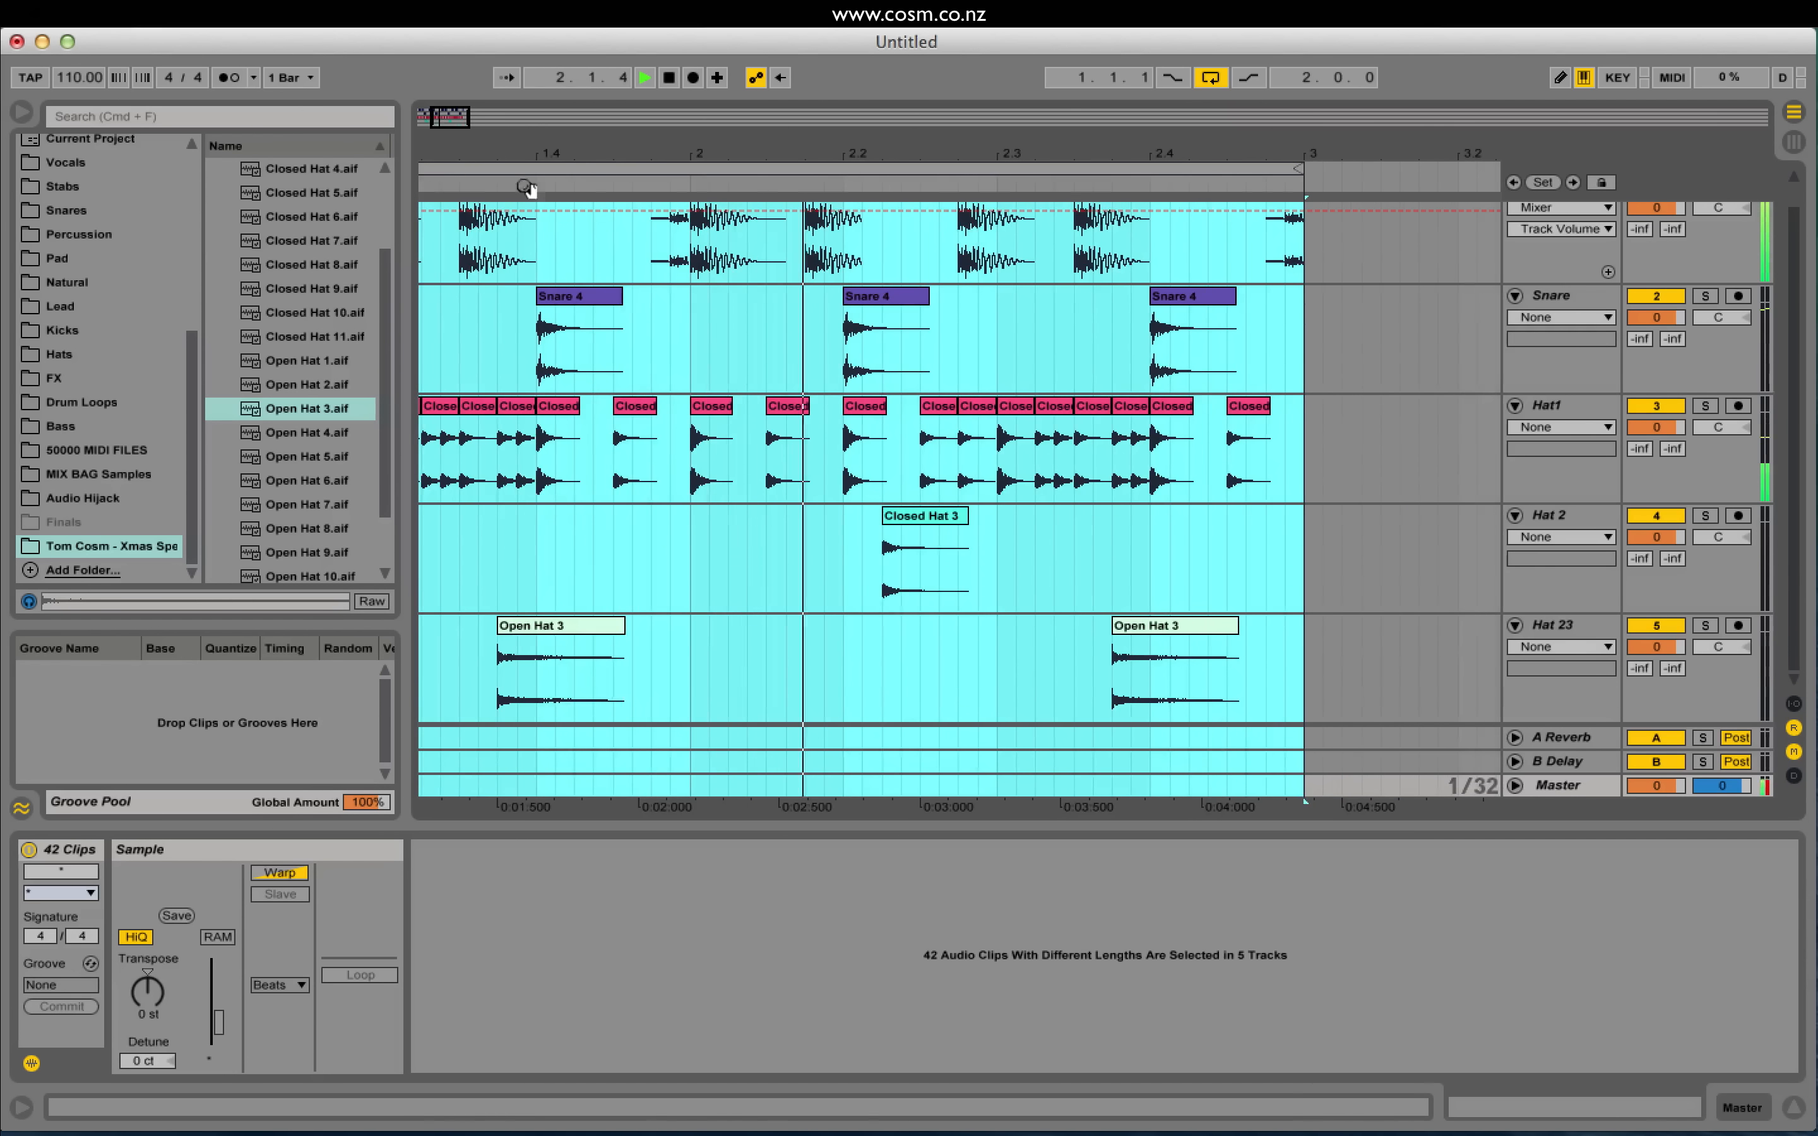
left_click(688, 537)
key("space")
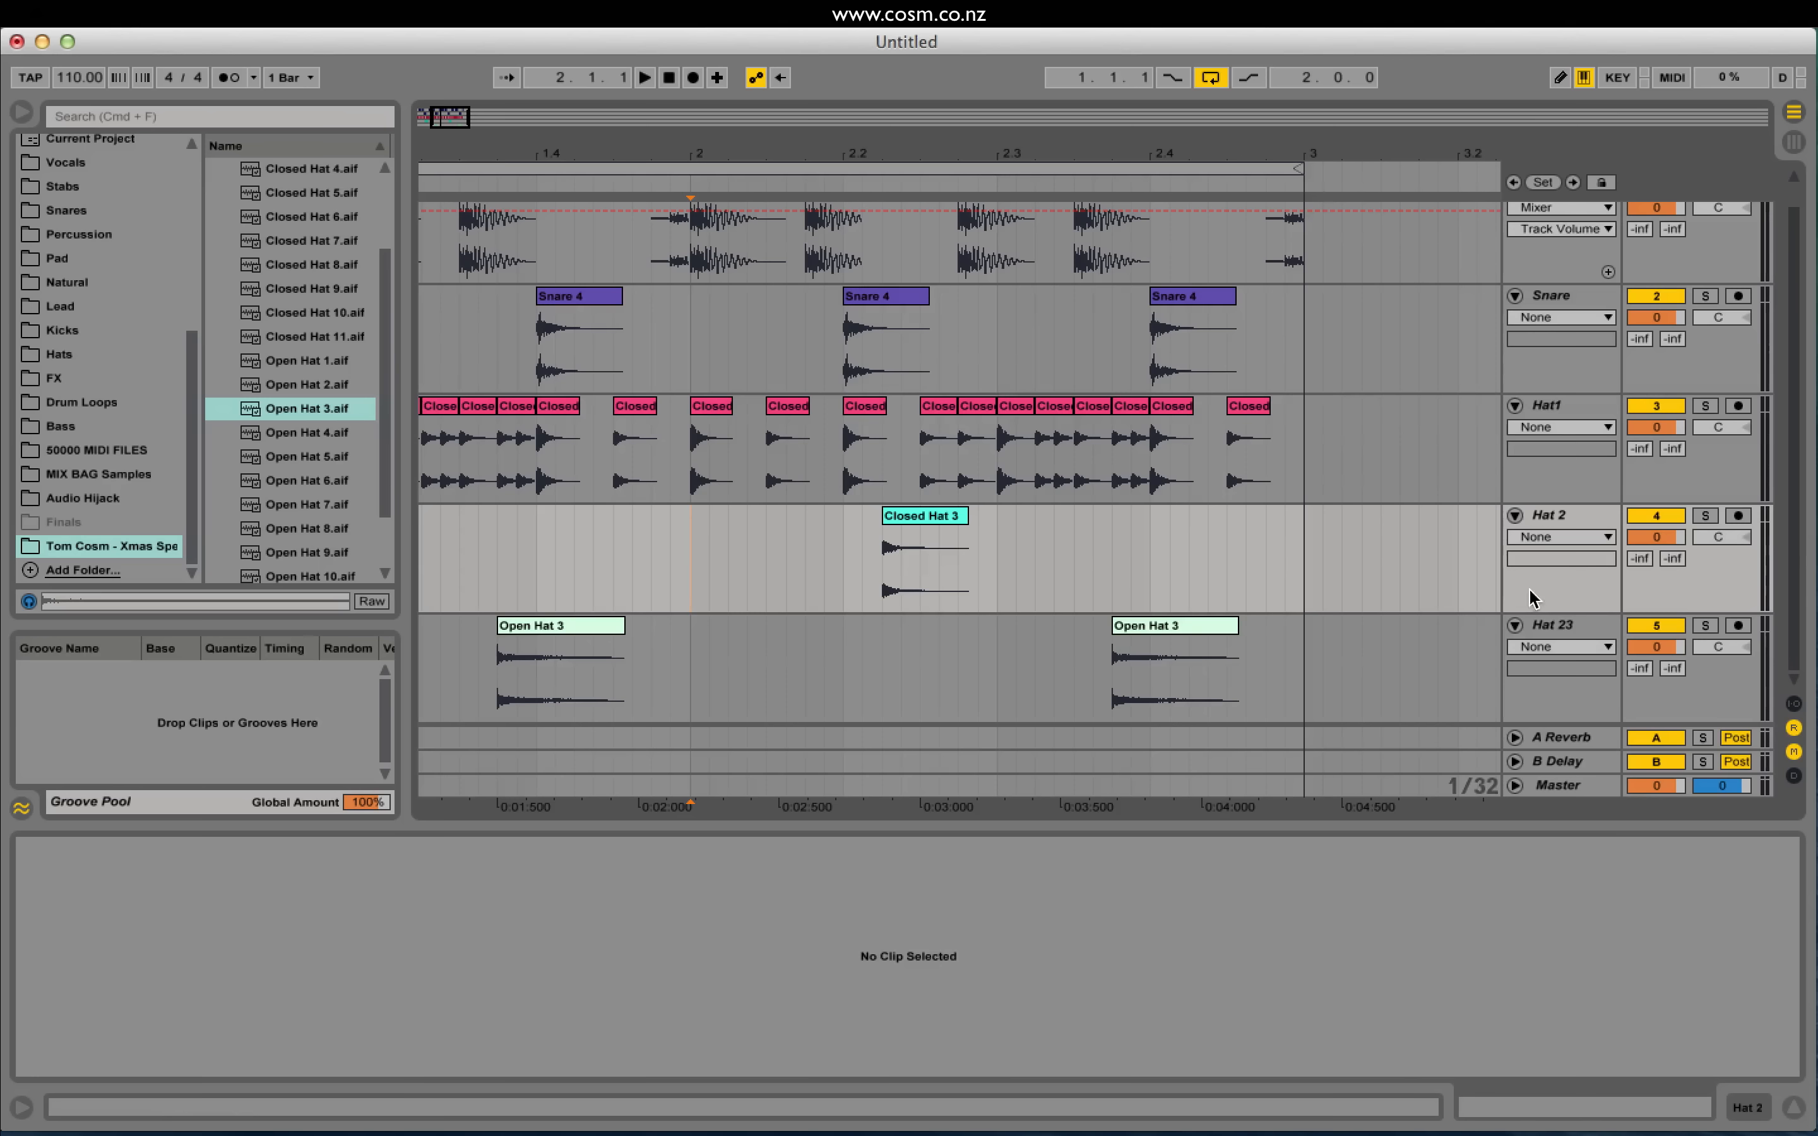
Step: Duplicate the Hat 23 track and rename the tracks Hat 3 and Hat 4
left_click(1568, 628)
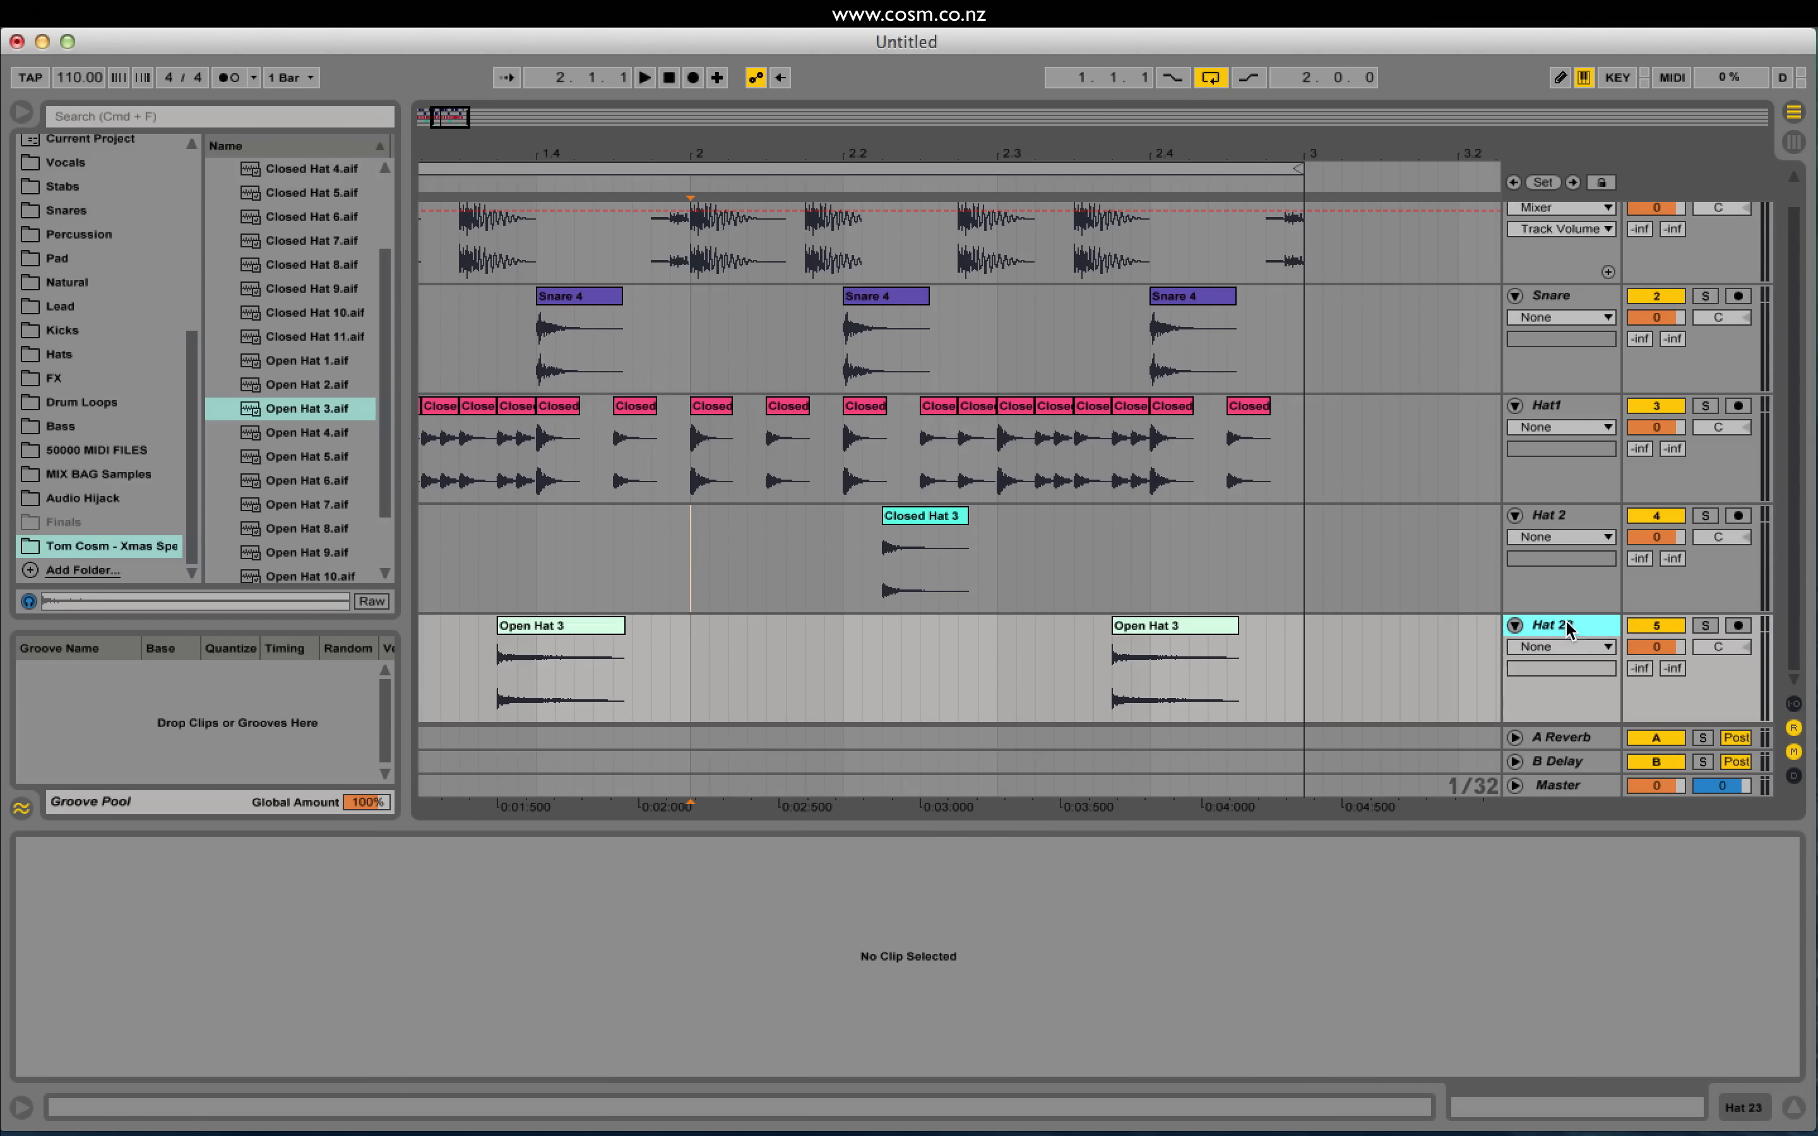
key("super+d")
left_click(1591, 525)
key("super+r")
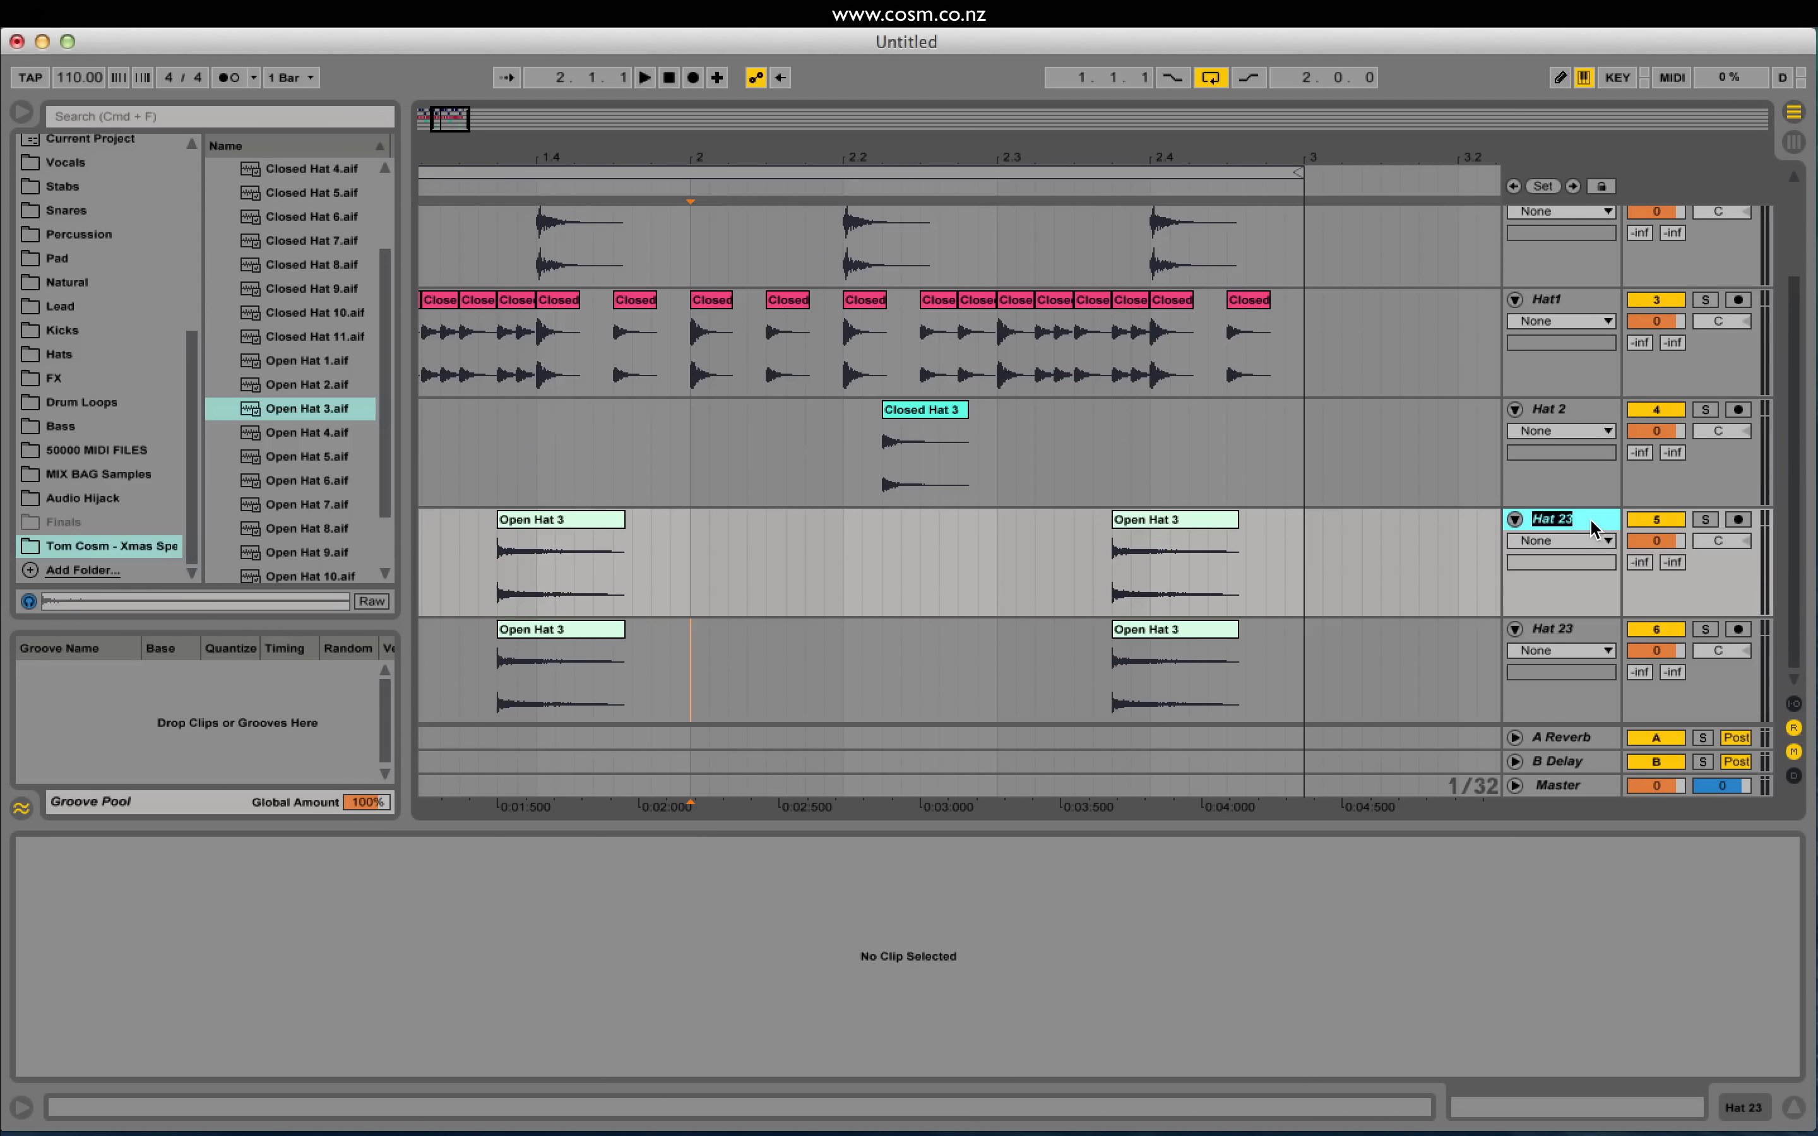
type("Hat")
left_click(1550, 625)
Step: Clear Hat 4's clips and place a single Open Hat 7 hit at 2.1.4
left_click_drag(428, 111, 424, 111)
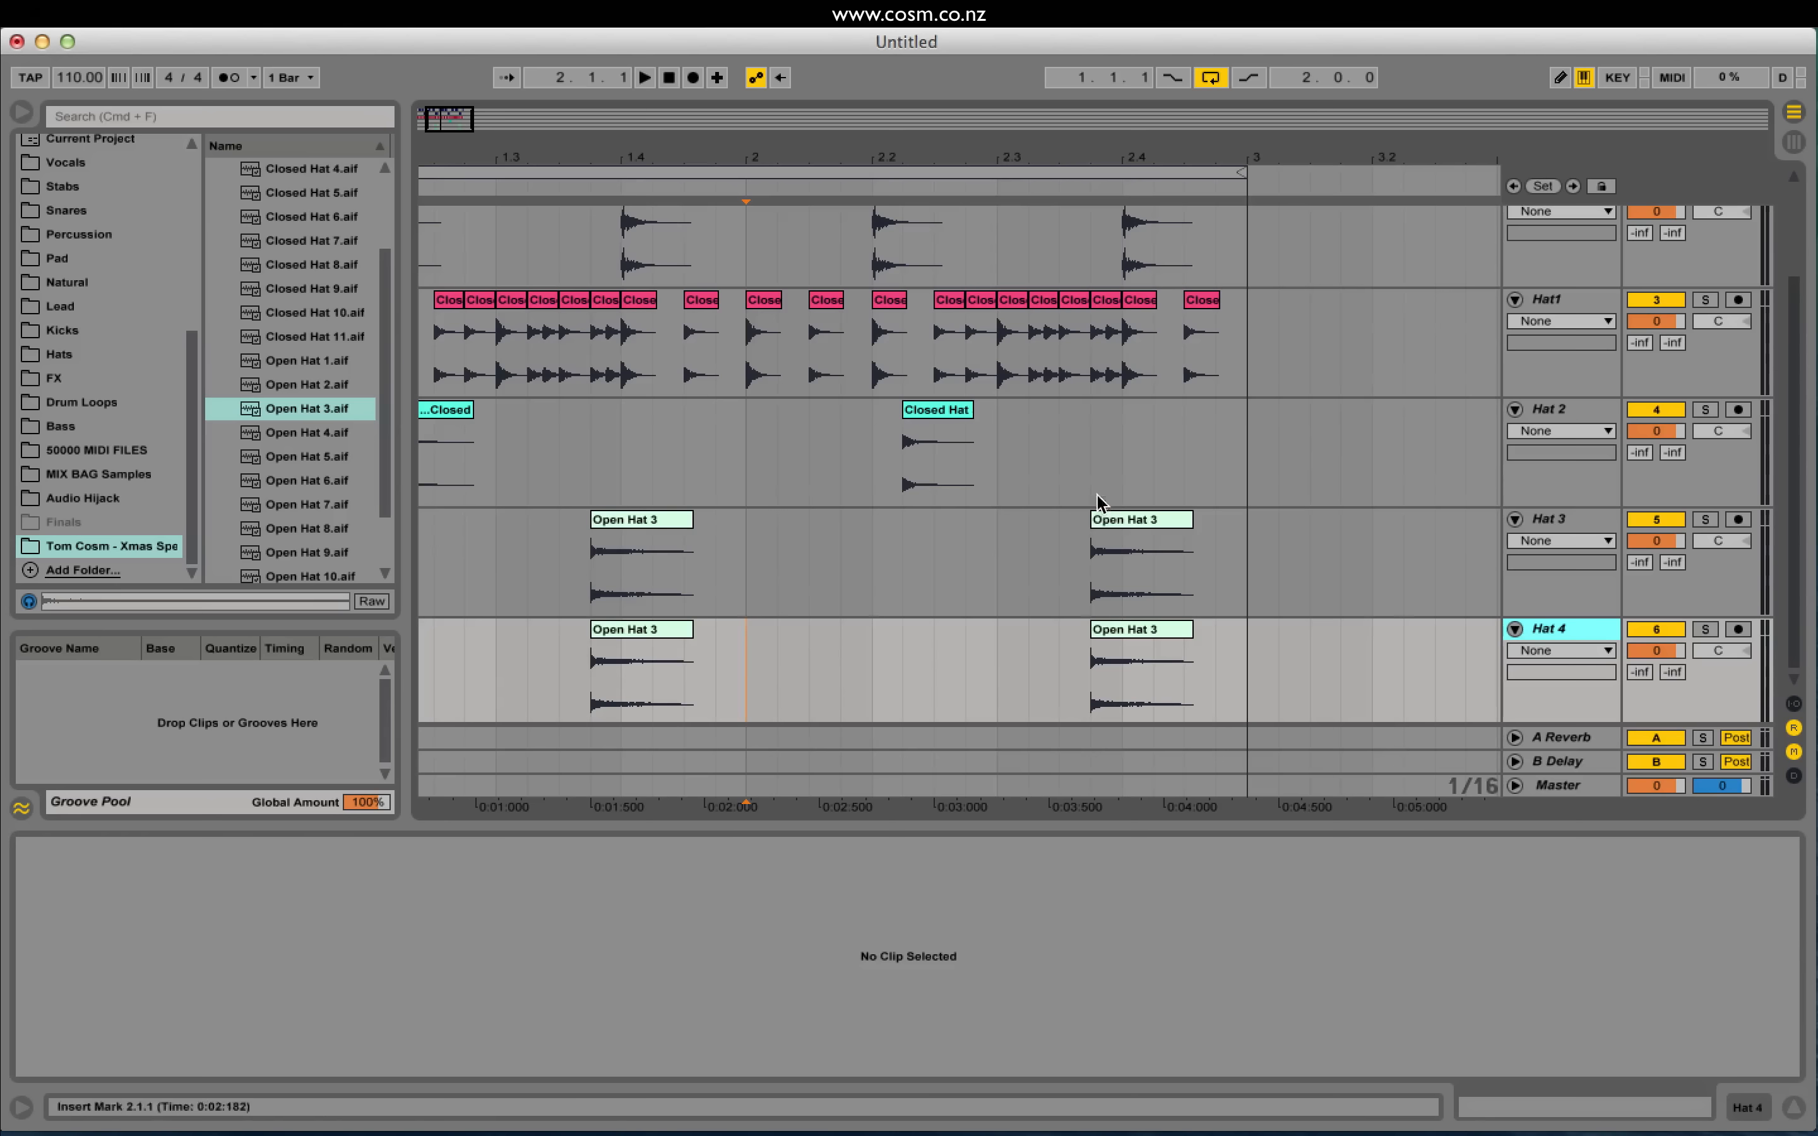
left_click_drag(424, 117, 419, 120)
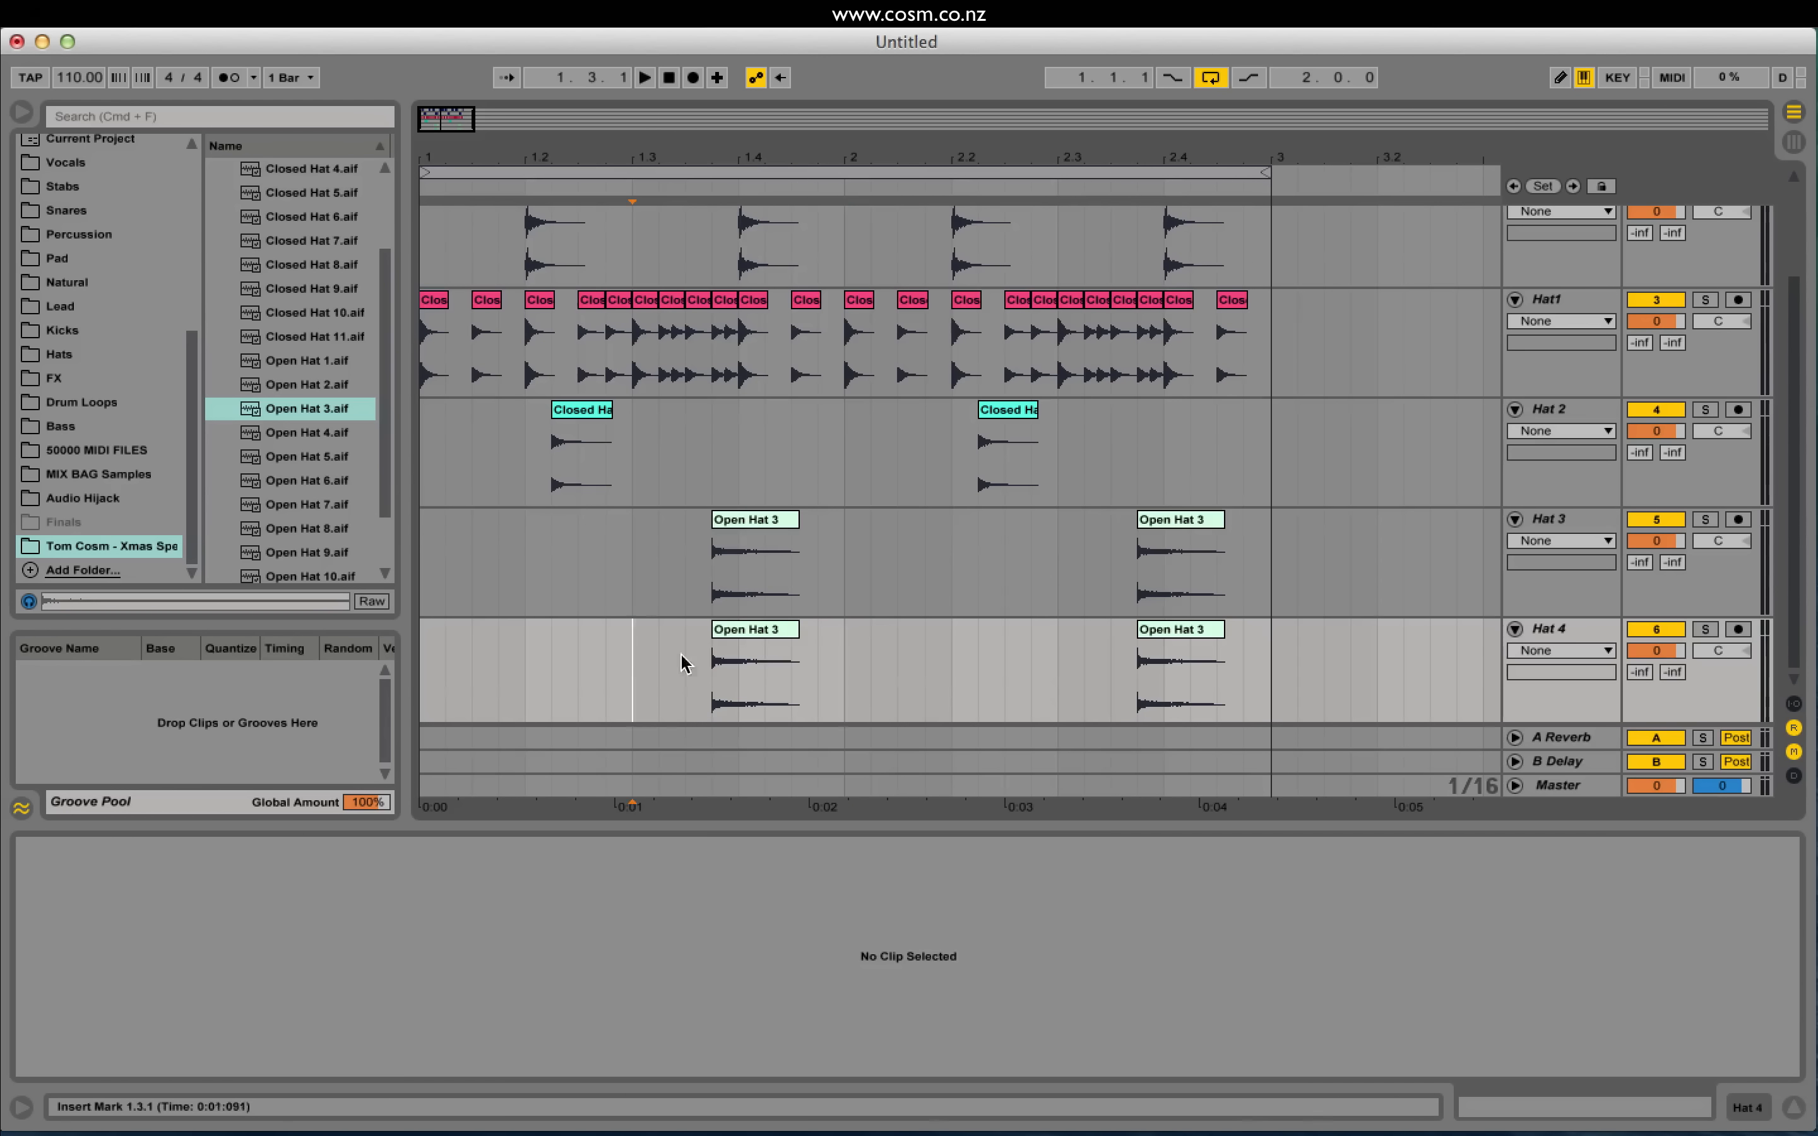
left_click(1298, 670, "shift")
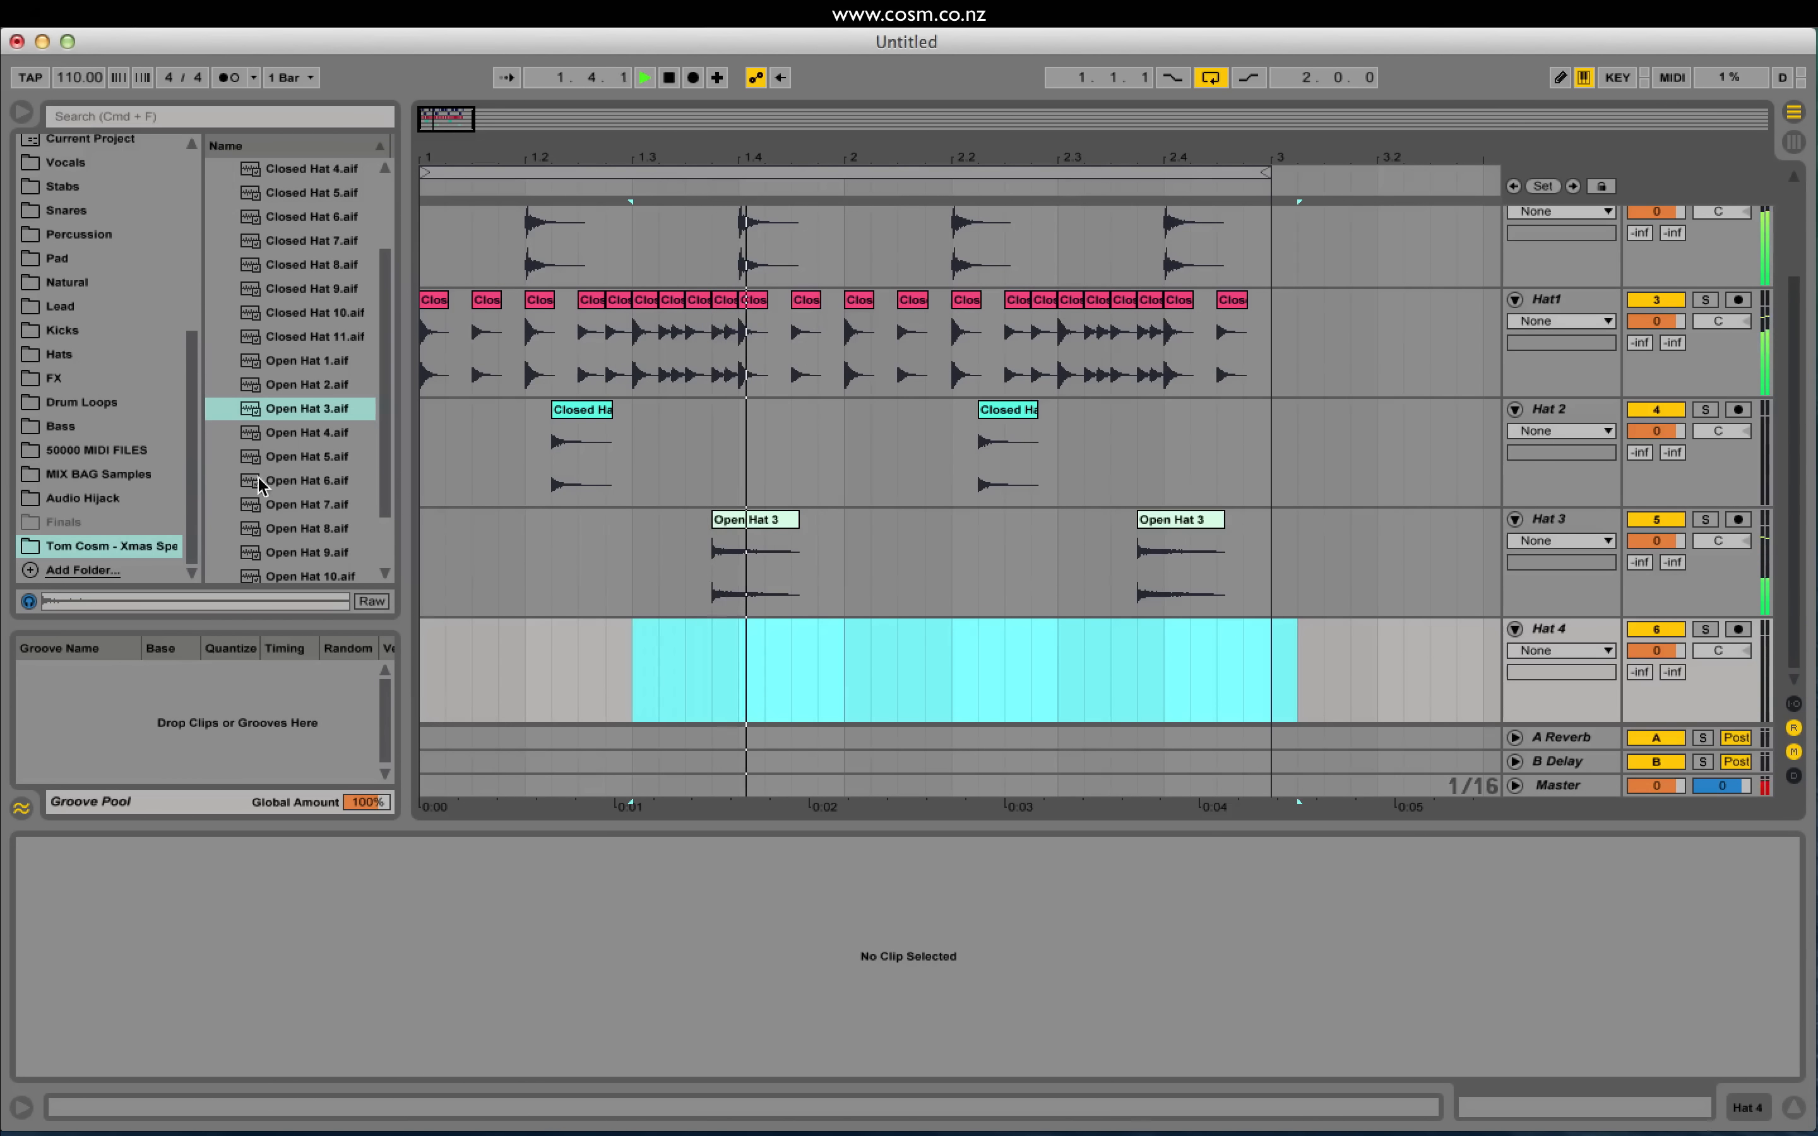
left_click(301, 505)
left_click_drag(301, 505, 939, 647)
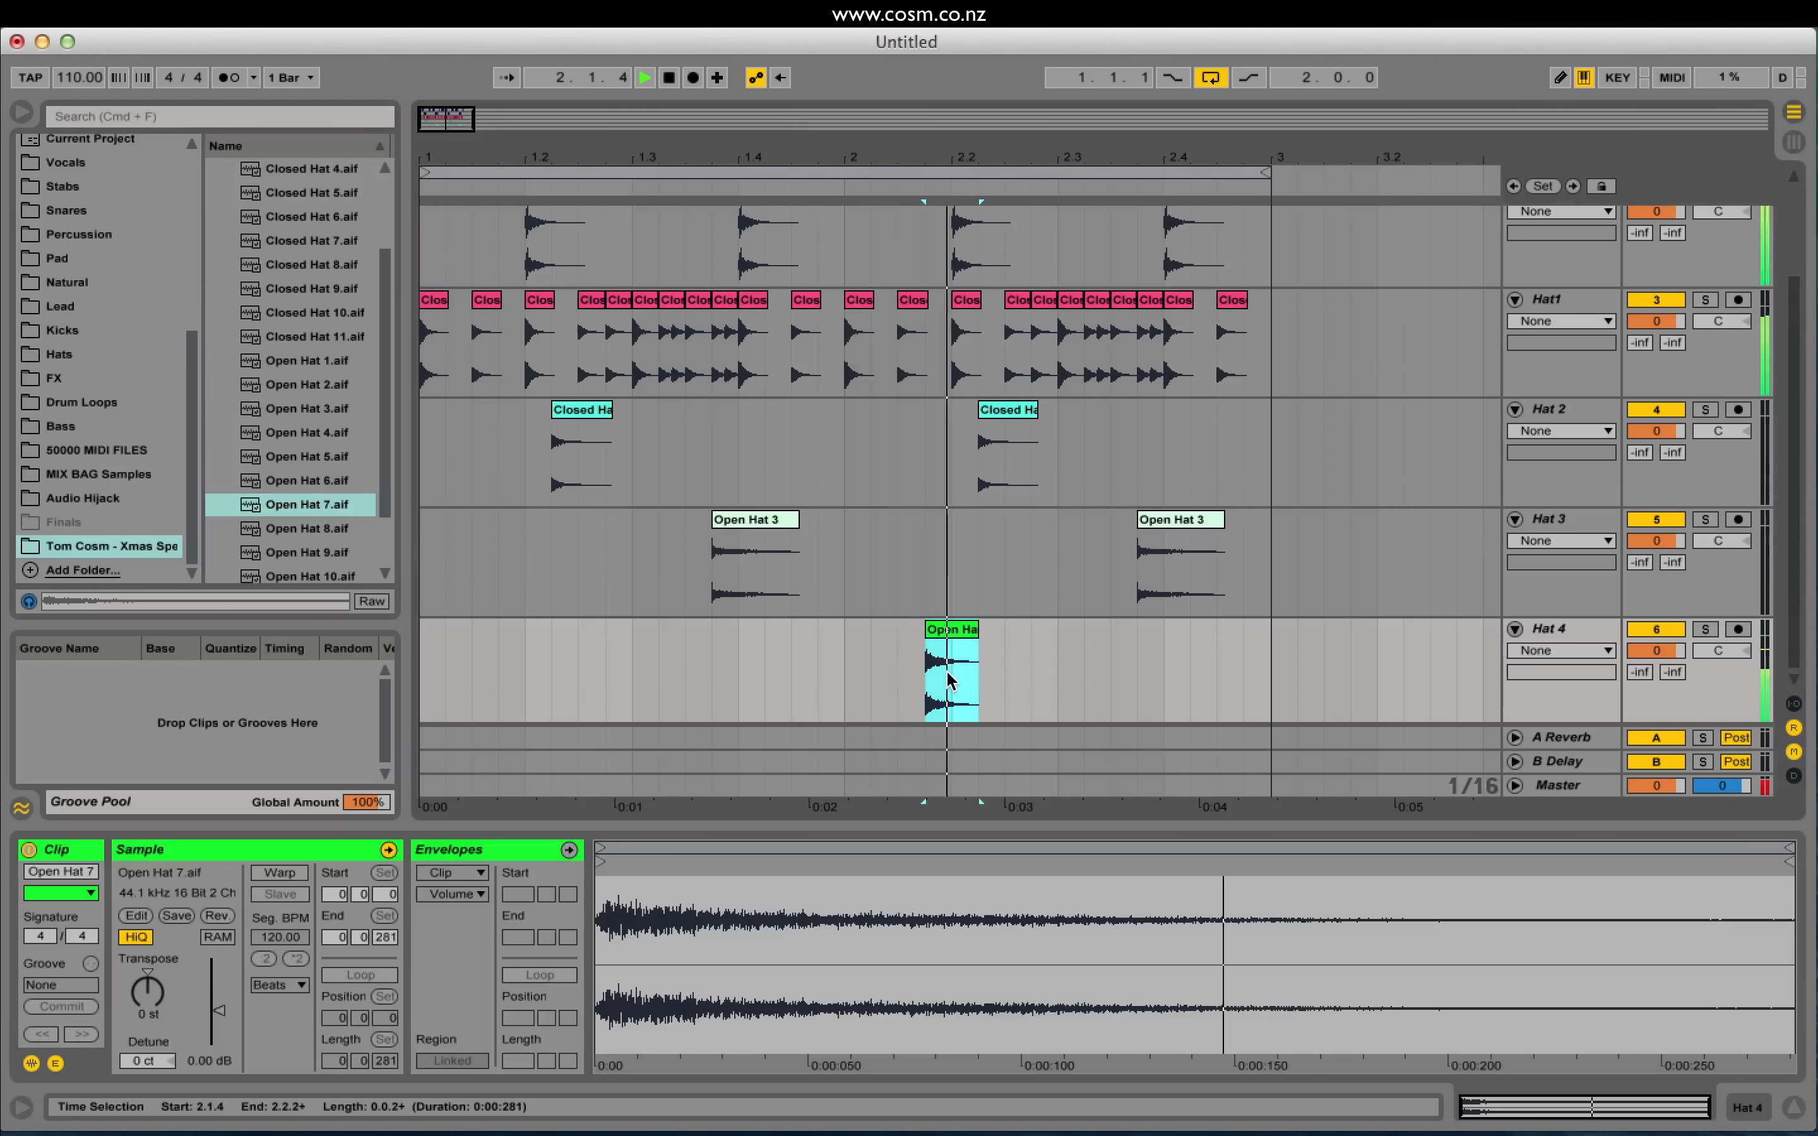
left_click(844, 672)
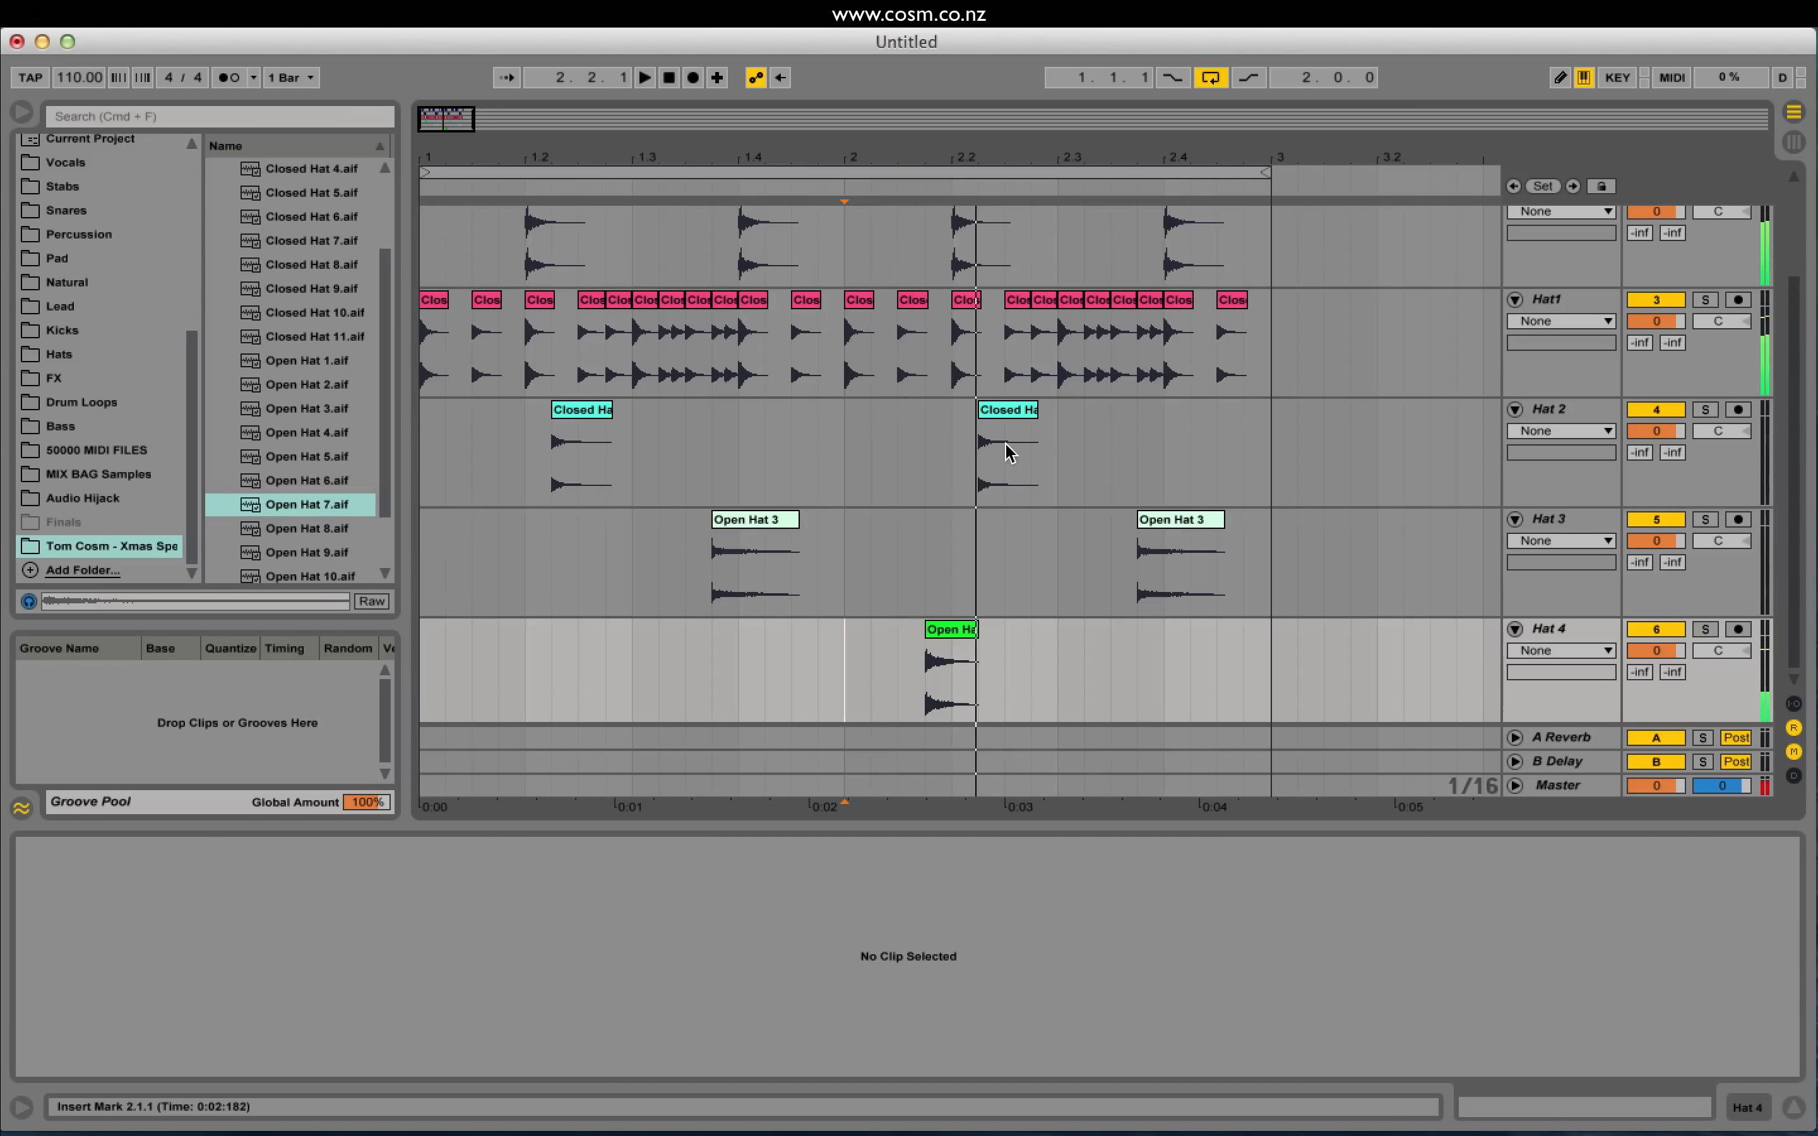
Step: Trim the tail off the Closed Hat 3 clip on Hat 2 and reverse its sample
key("space")
left_click_drag(981, 461, 1015, 459)
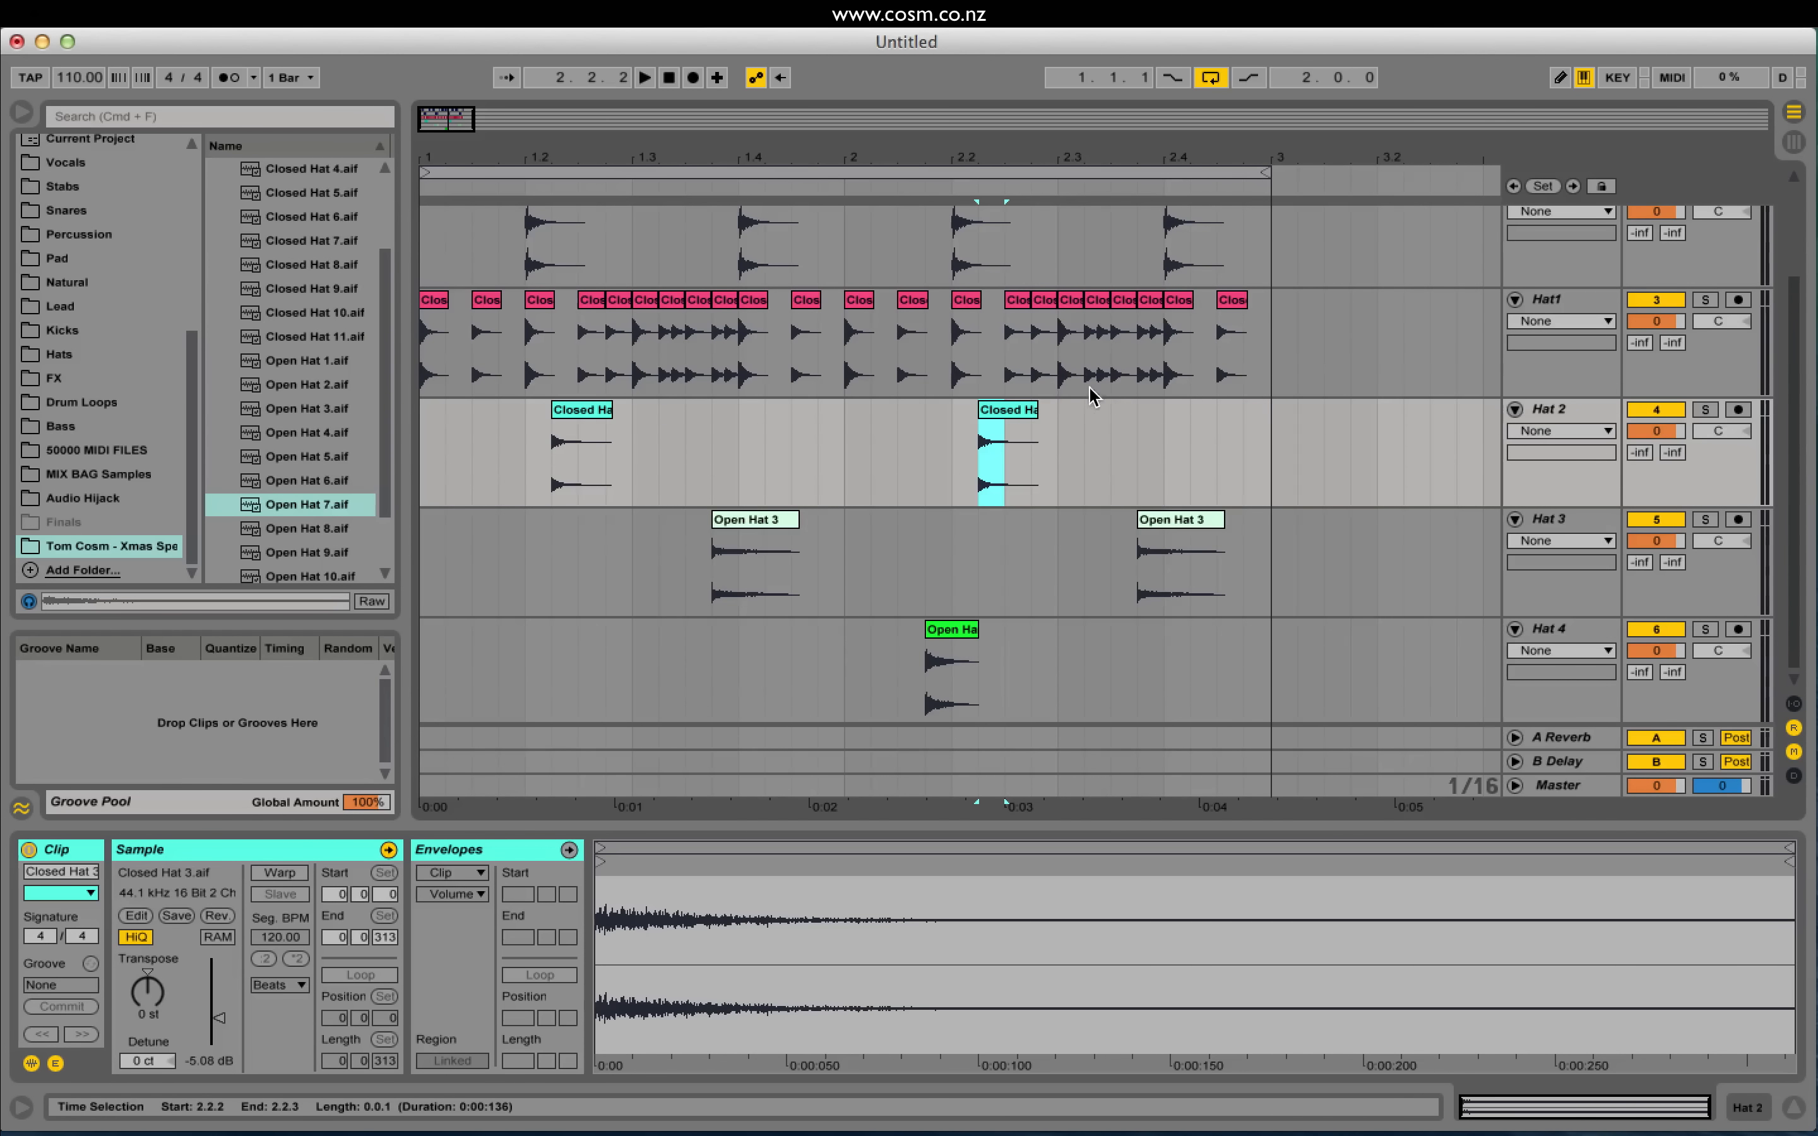
left_click_drag(981, 455, 1049, 456)
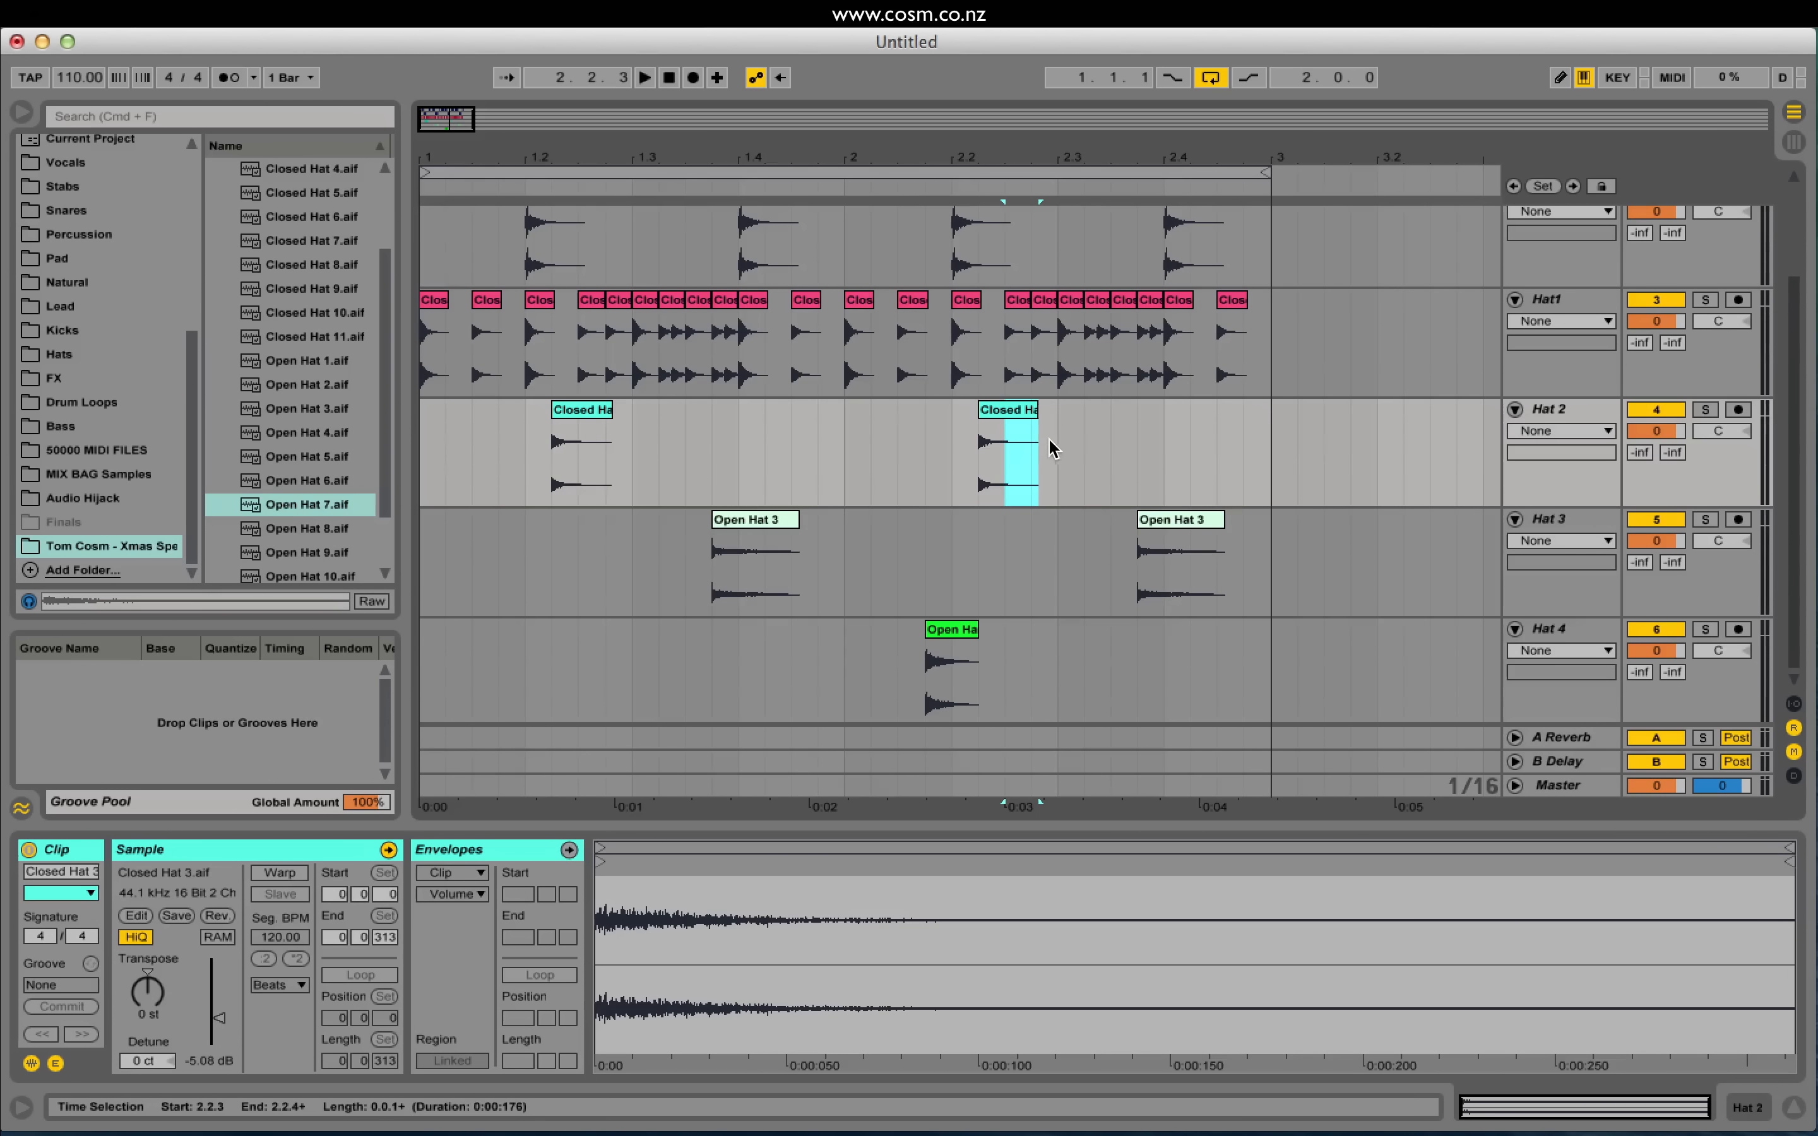
key("Delete")
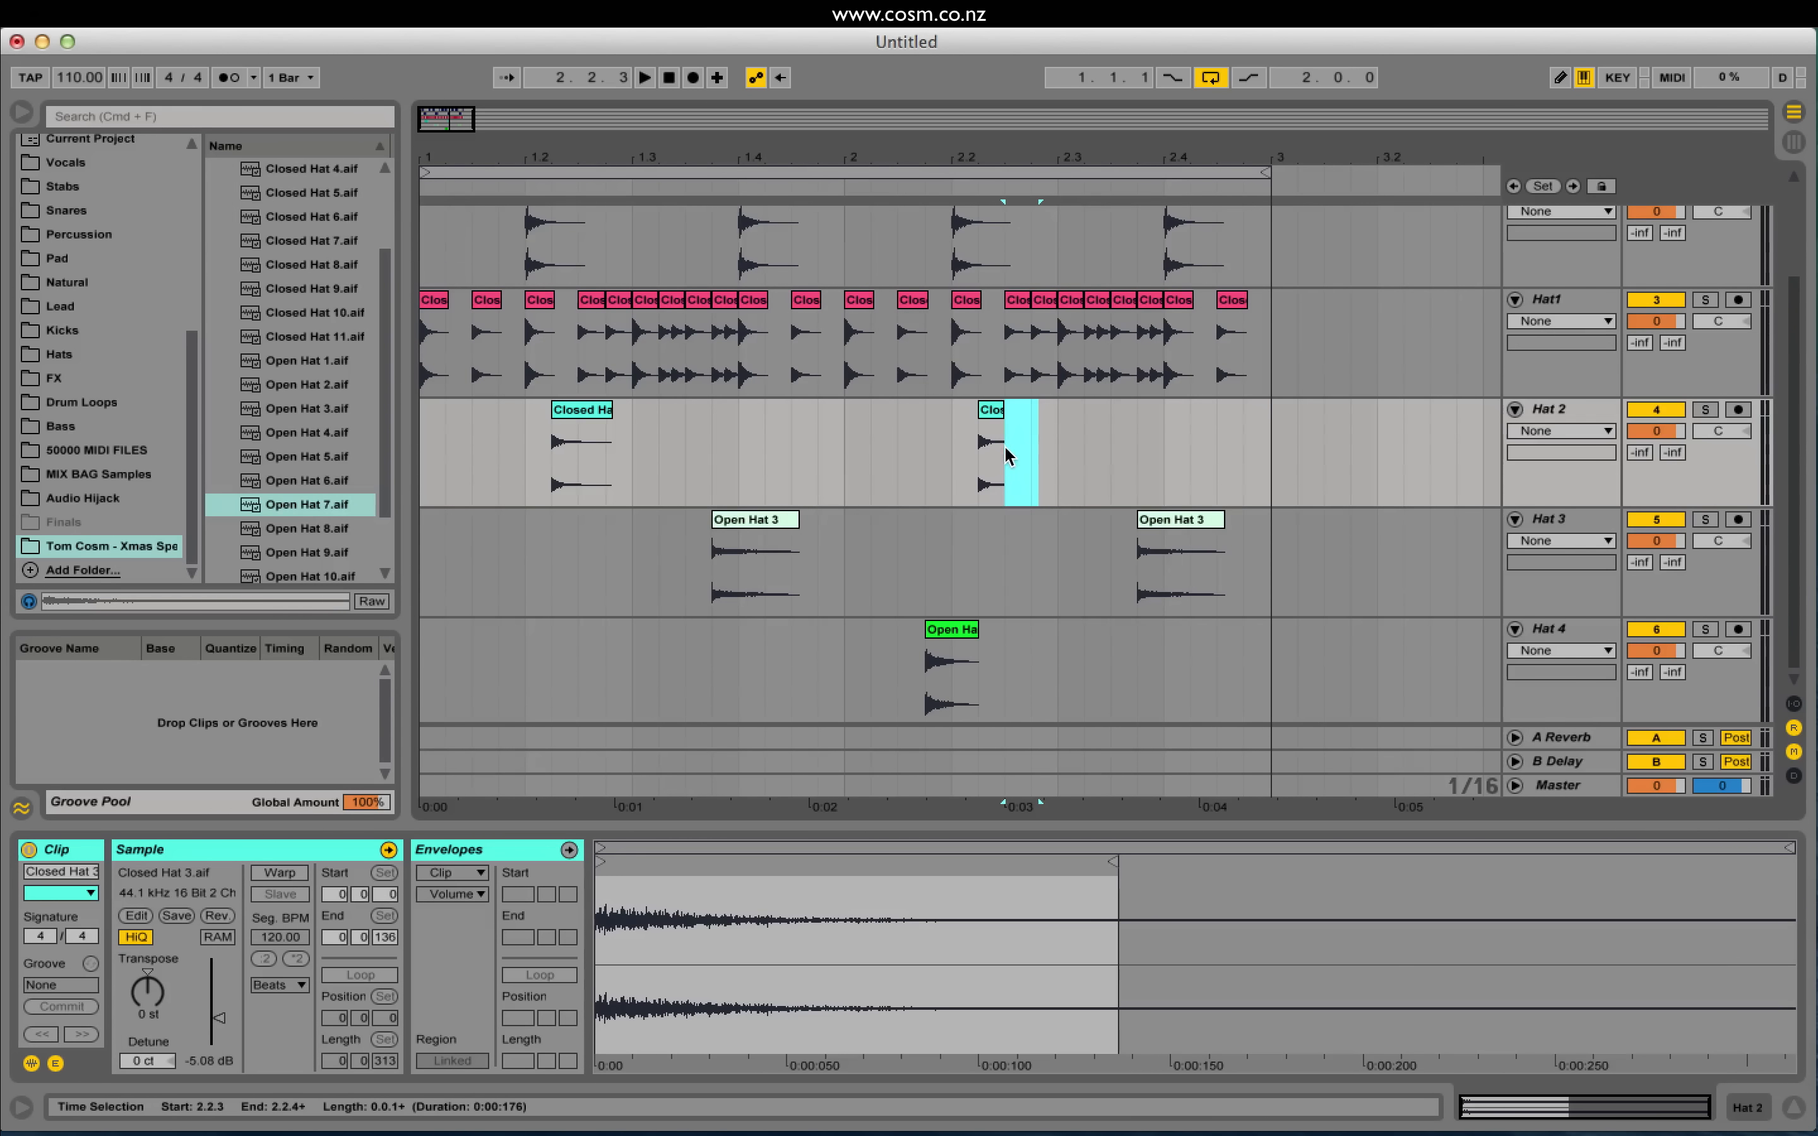
left_click(991, 410)
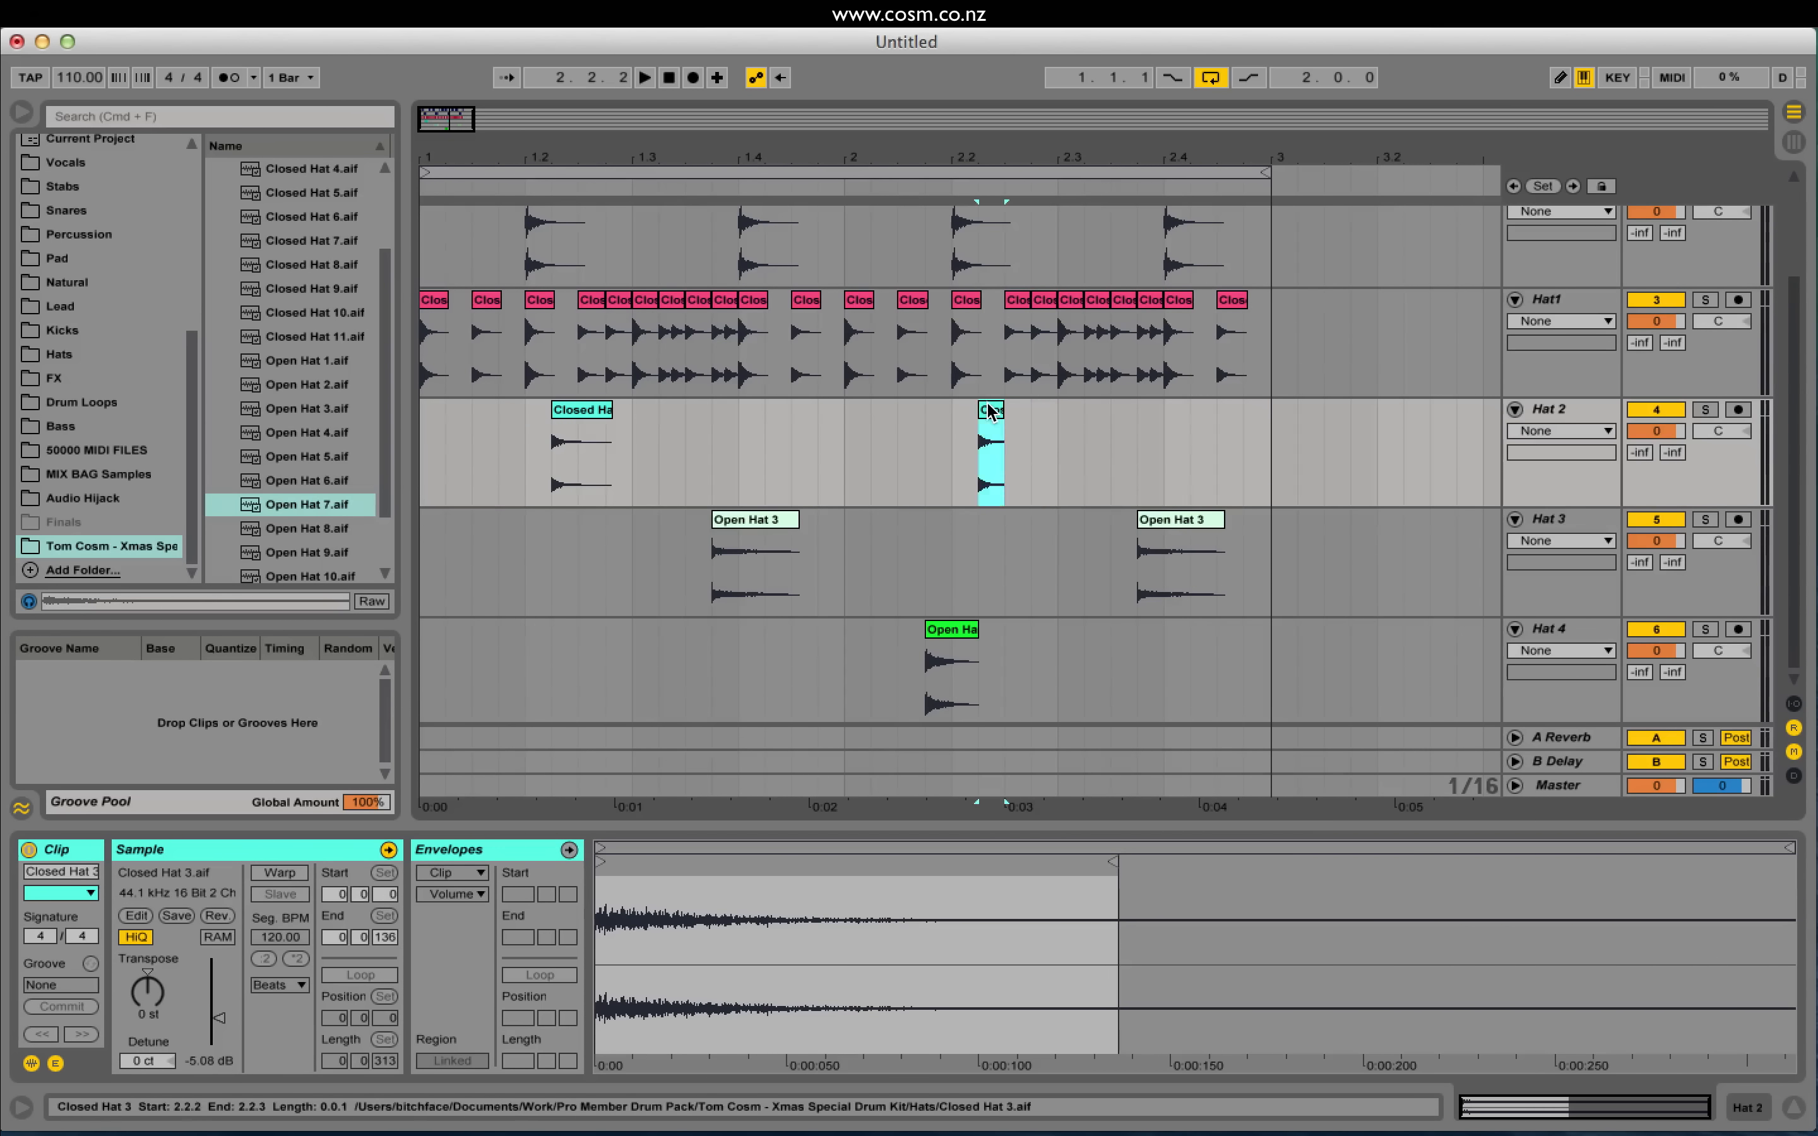
left_click(216, 916)
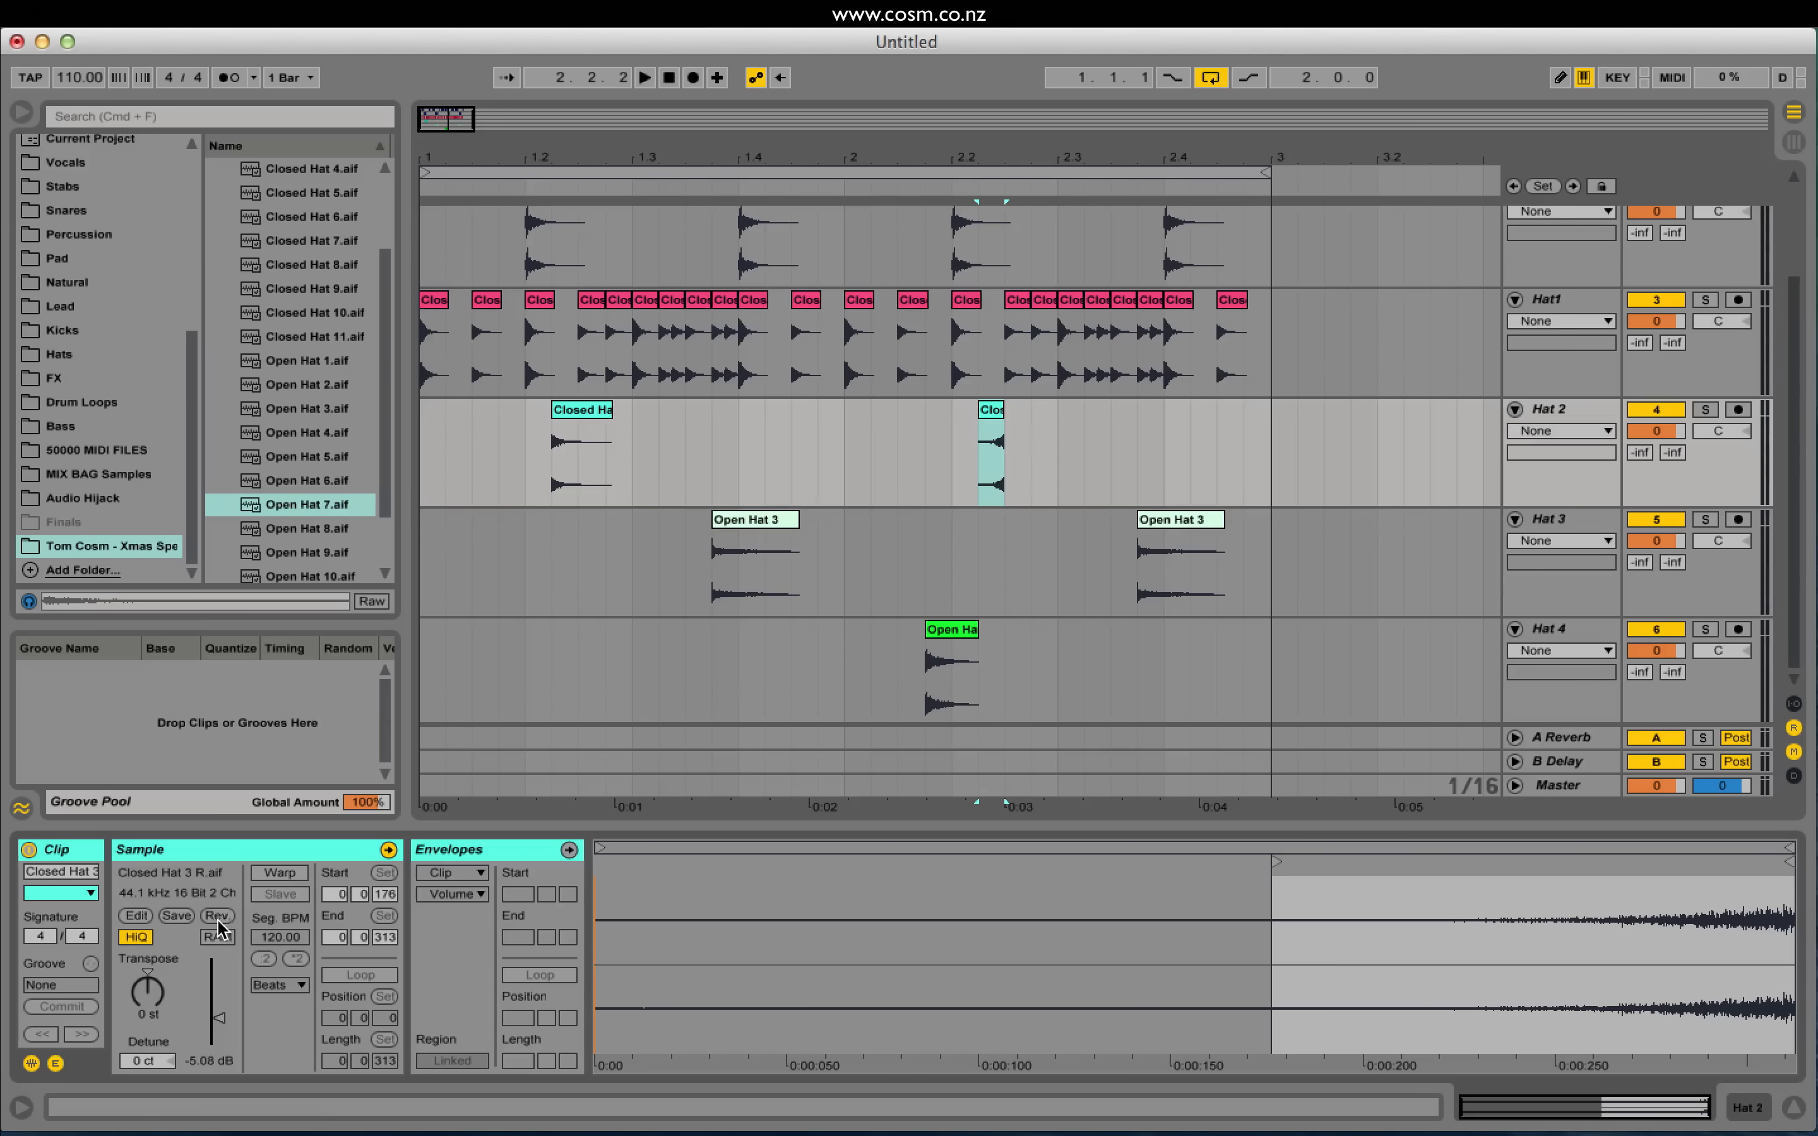
Step: Play from bar 2 and from 2.2.1 to hear the reversed hat
left_click(840, 439)
key("space")
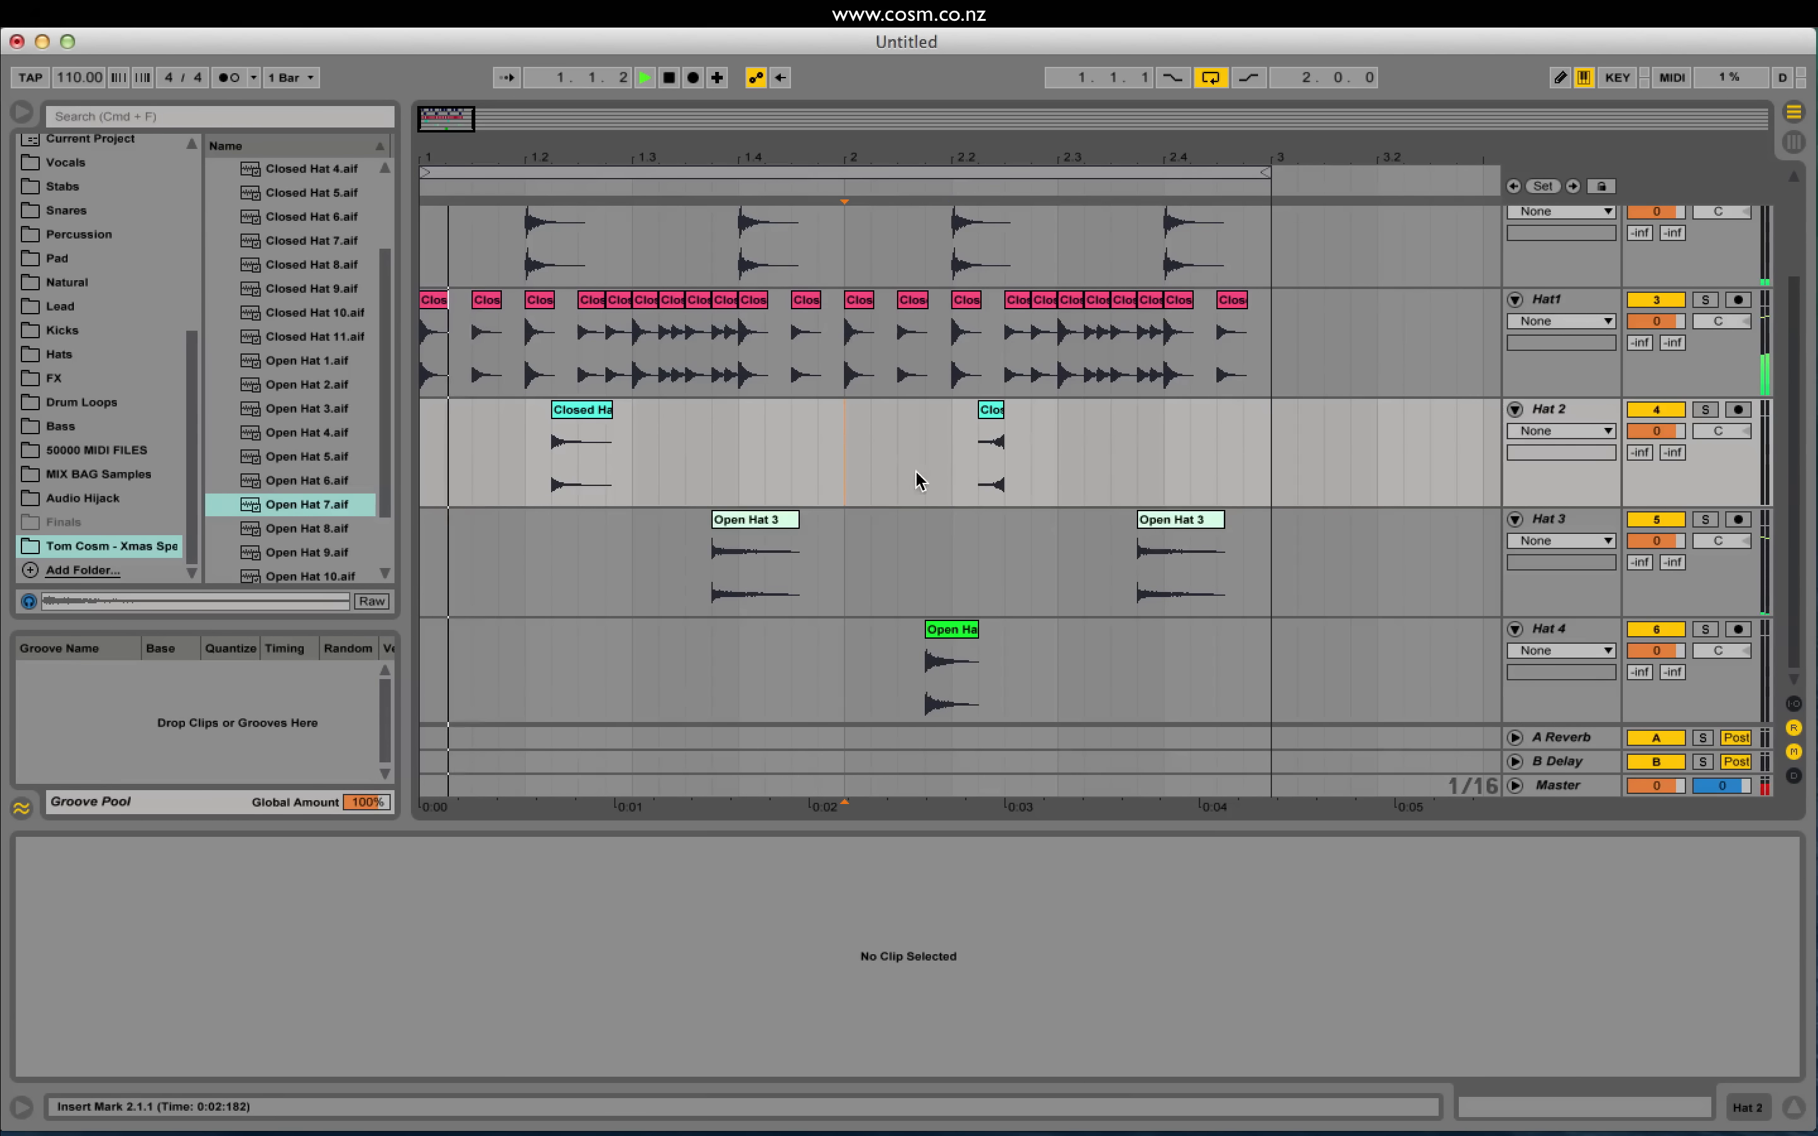
left_click(952, 465)
key("space")
key("space")
key("space")
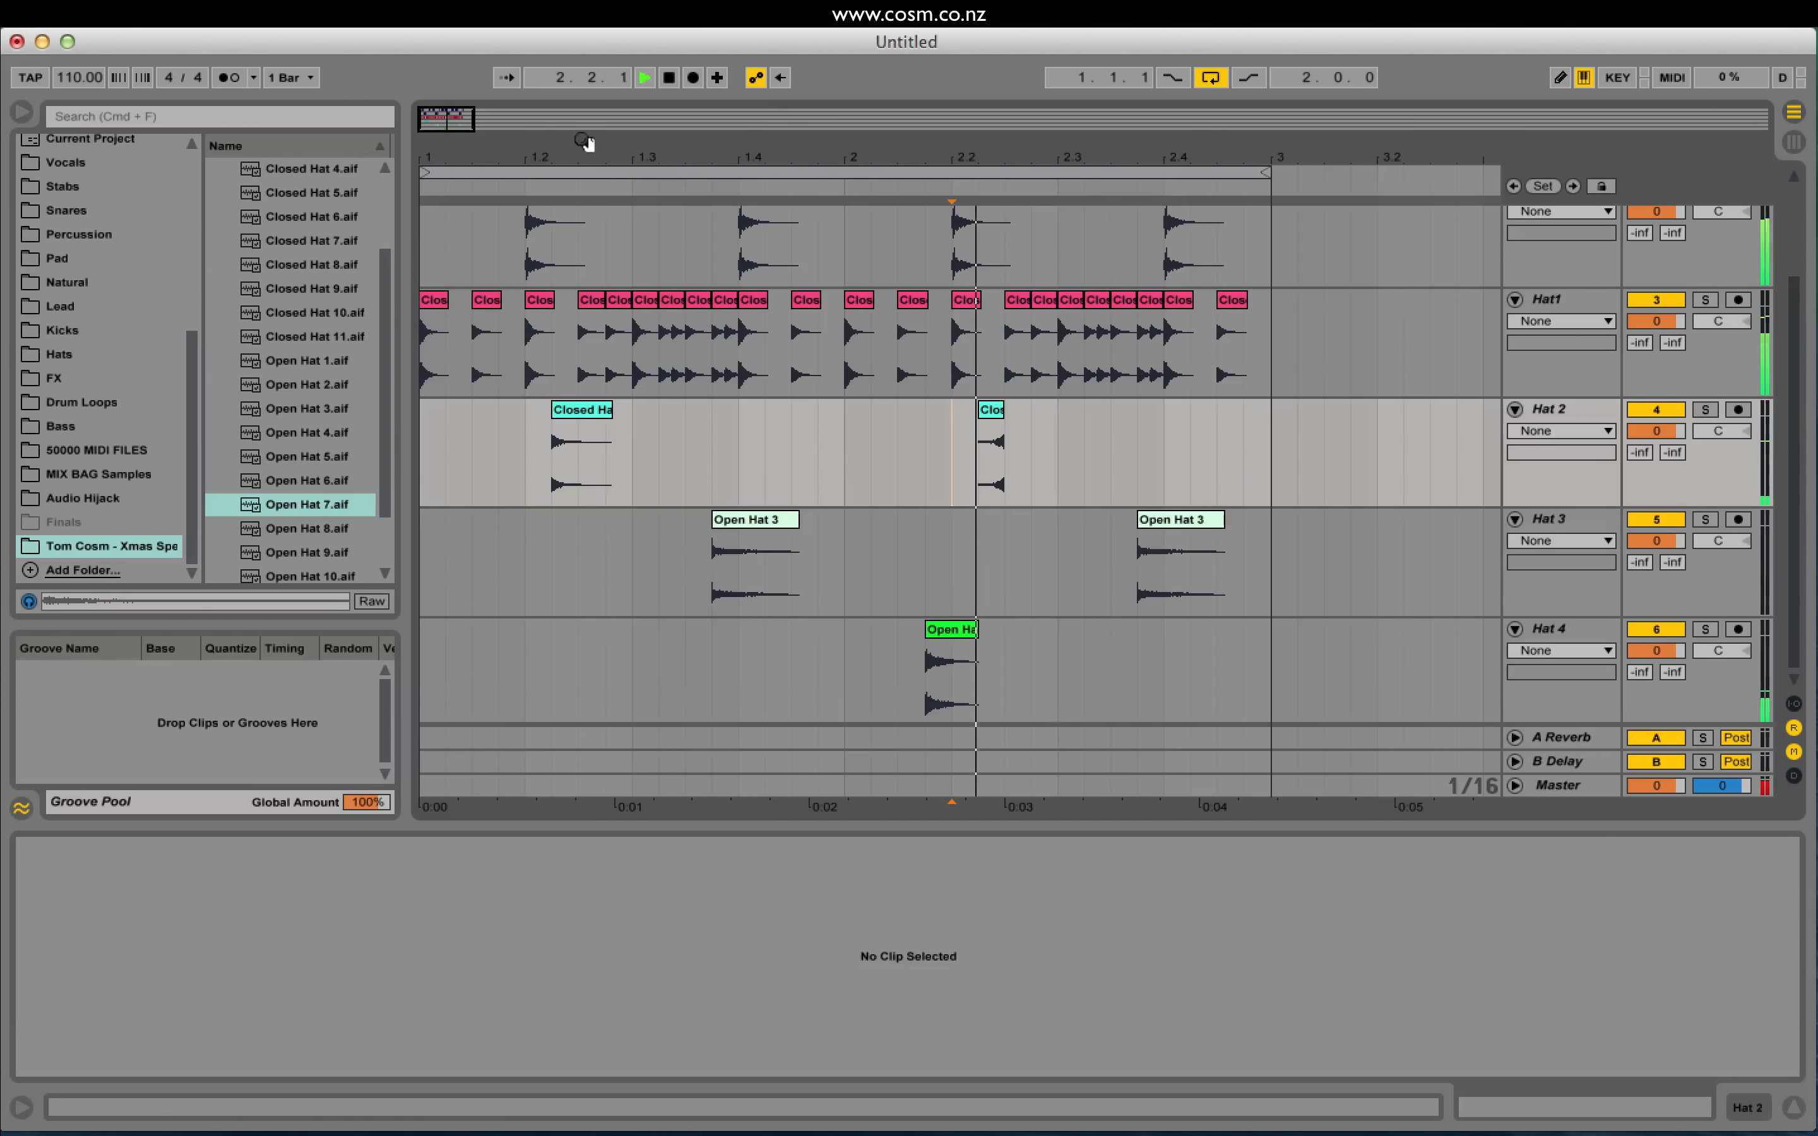
Step: Select the reversed Closed Hat 3 clip on Hat 2 and play the loop from 2.1.1
key("space")
left_click_drag(470, 122, 481, 144)
left_click(898, 475)
key("space")
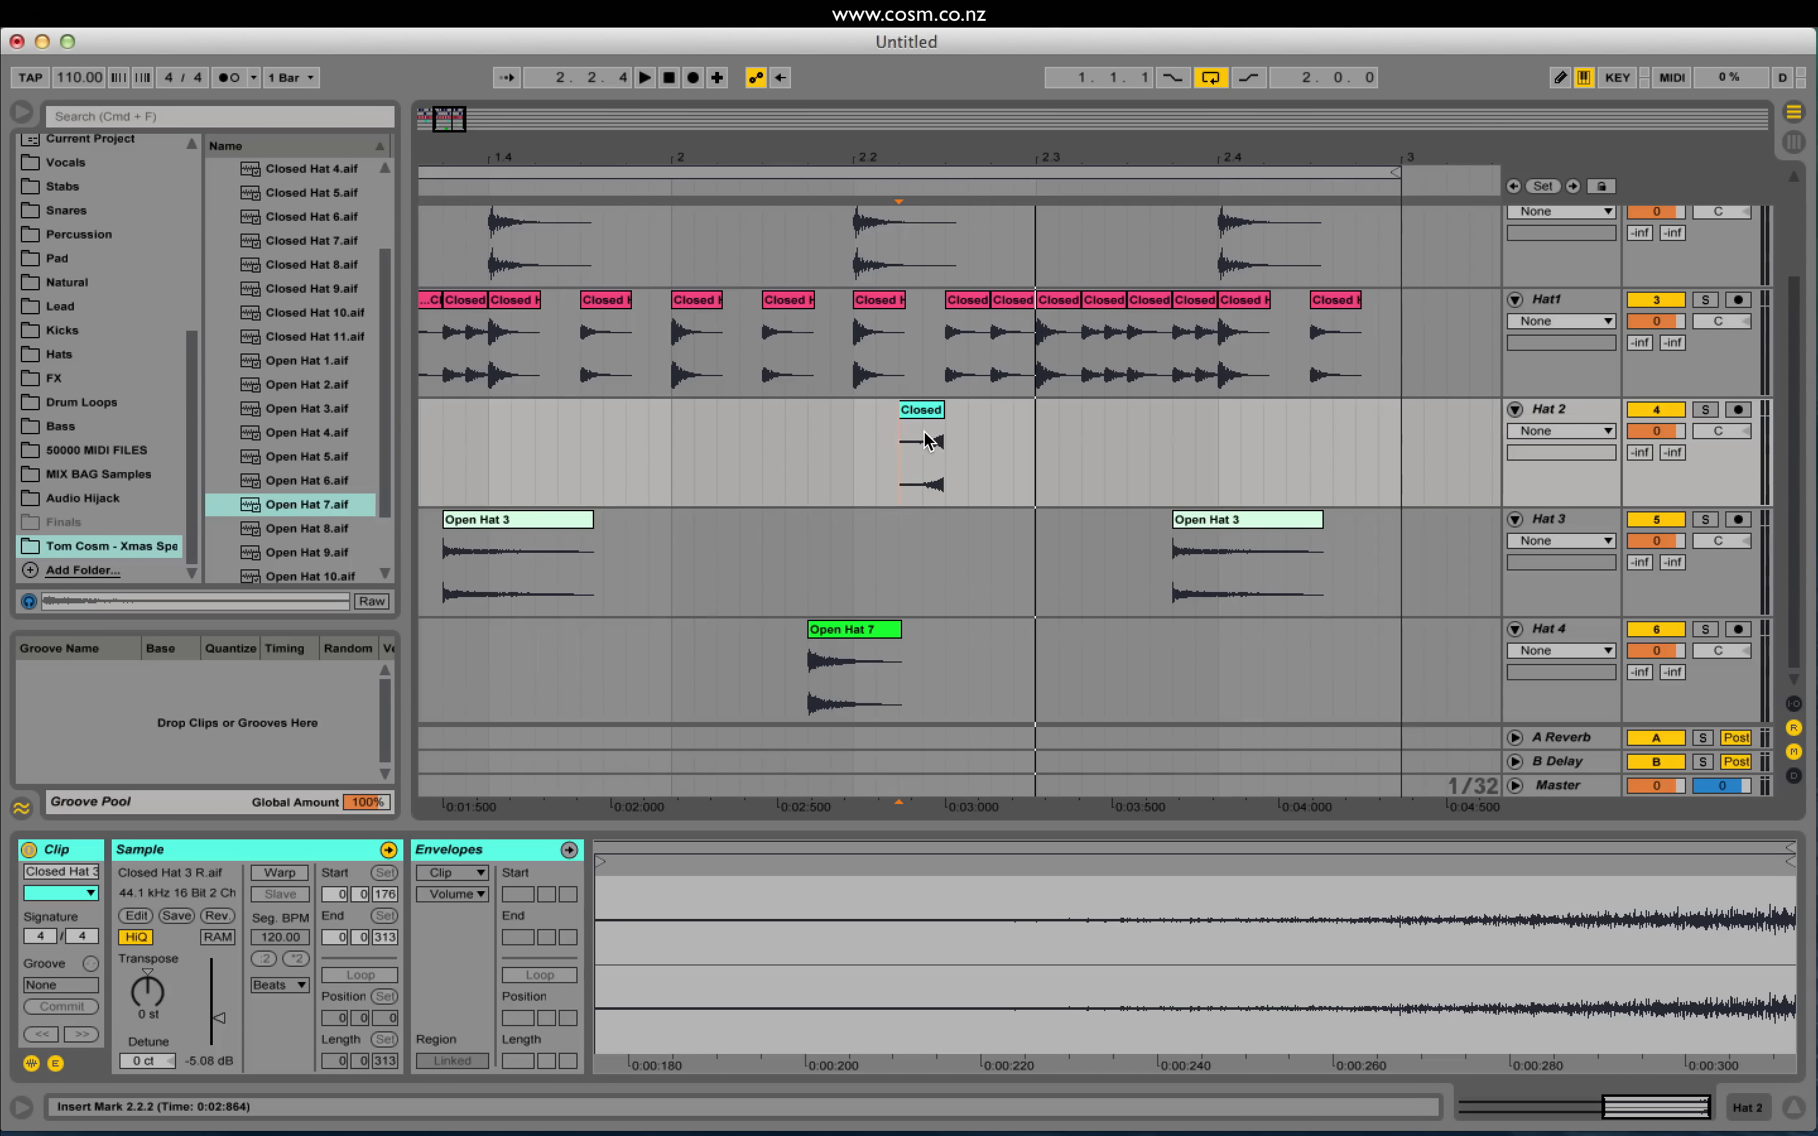
left_click(922, 419)
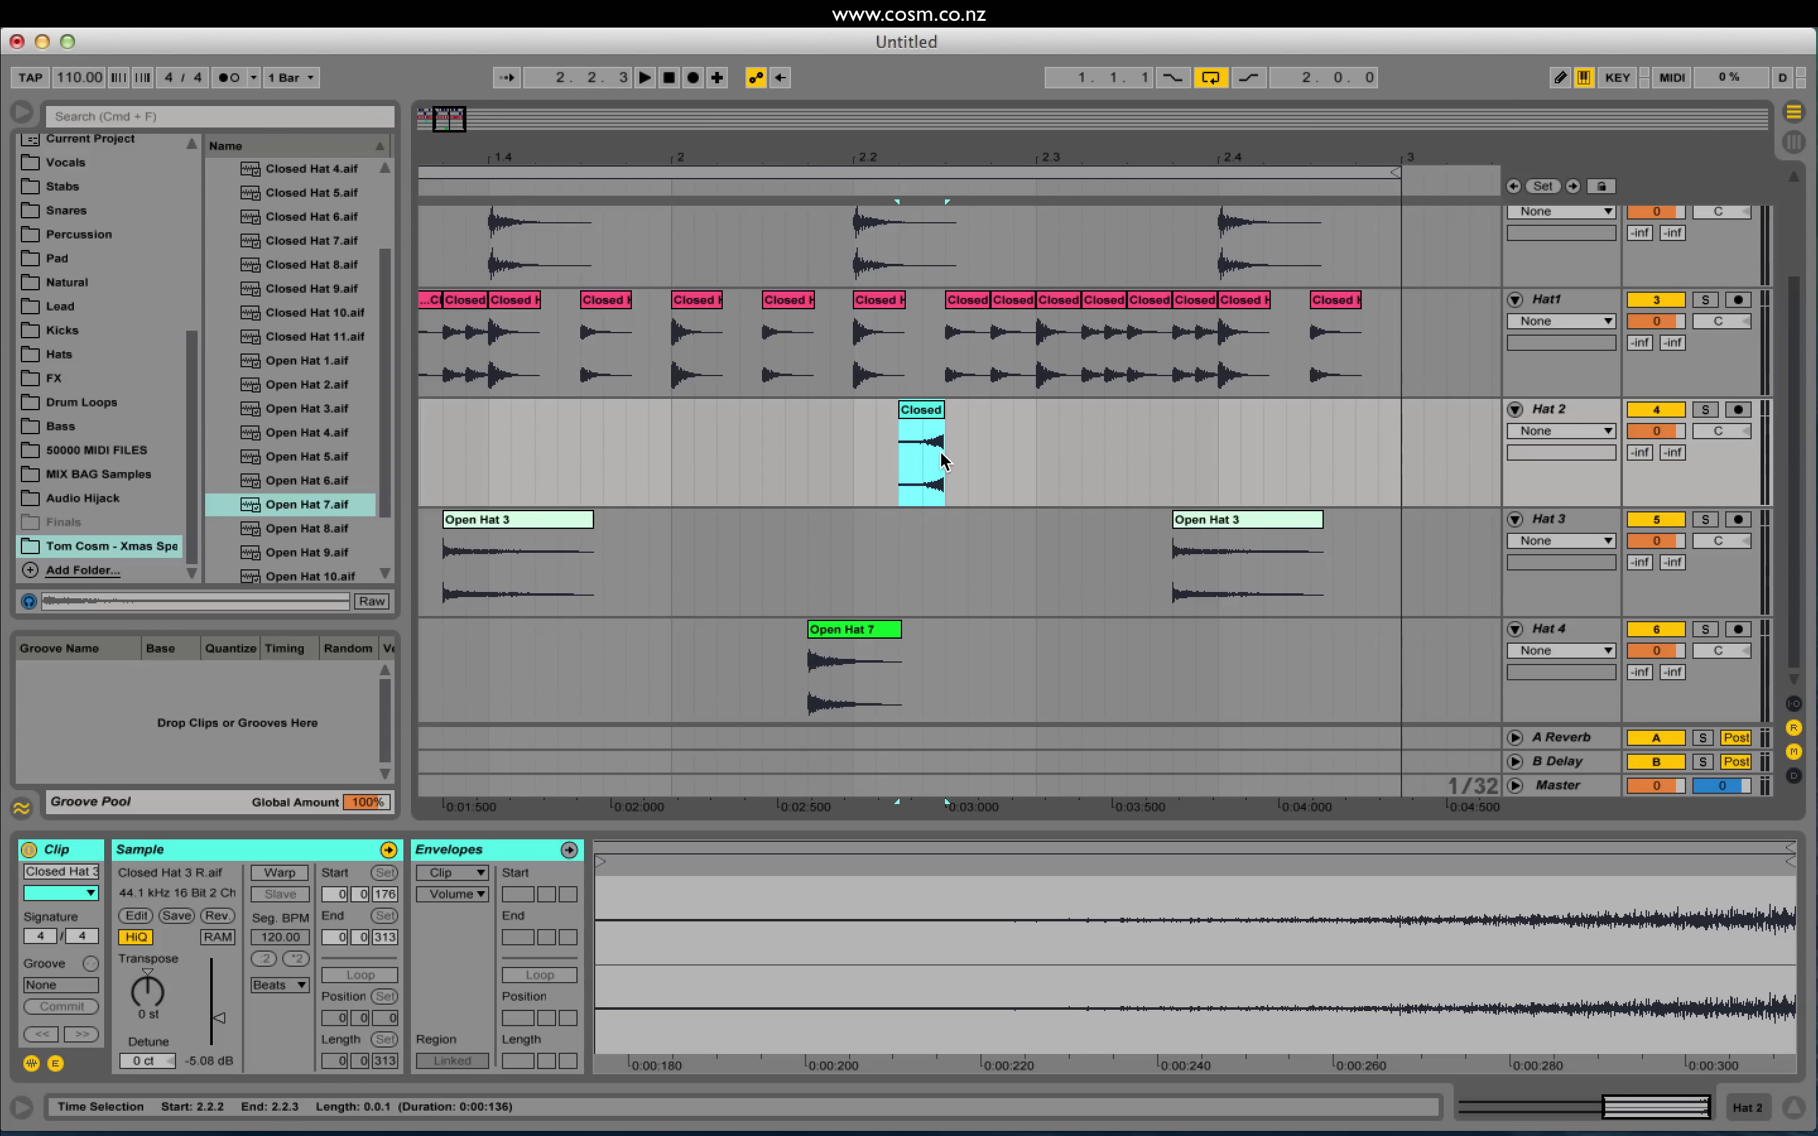
left_click(757, 453)
left_click(680, 460)
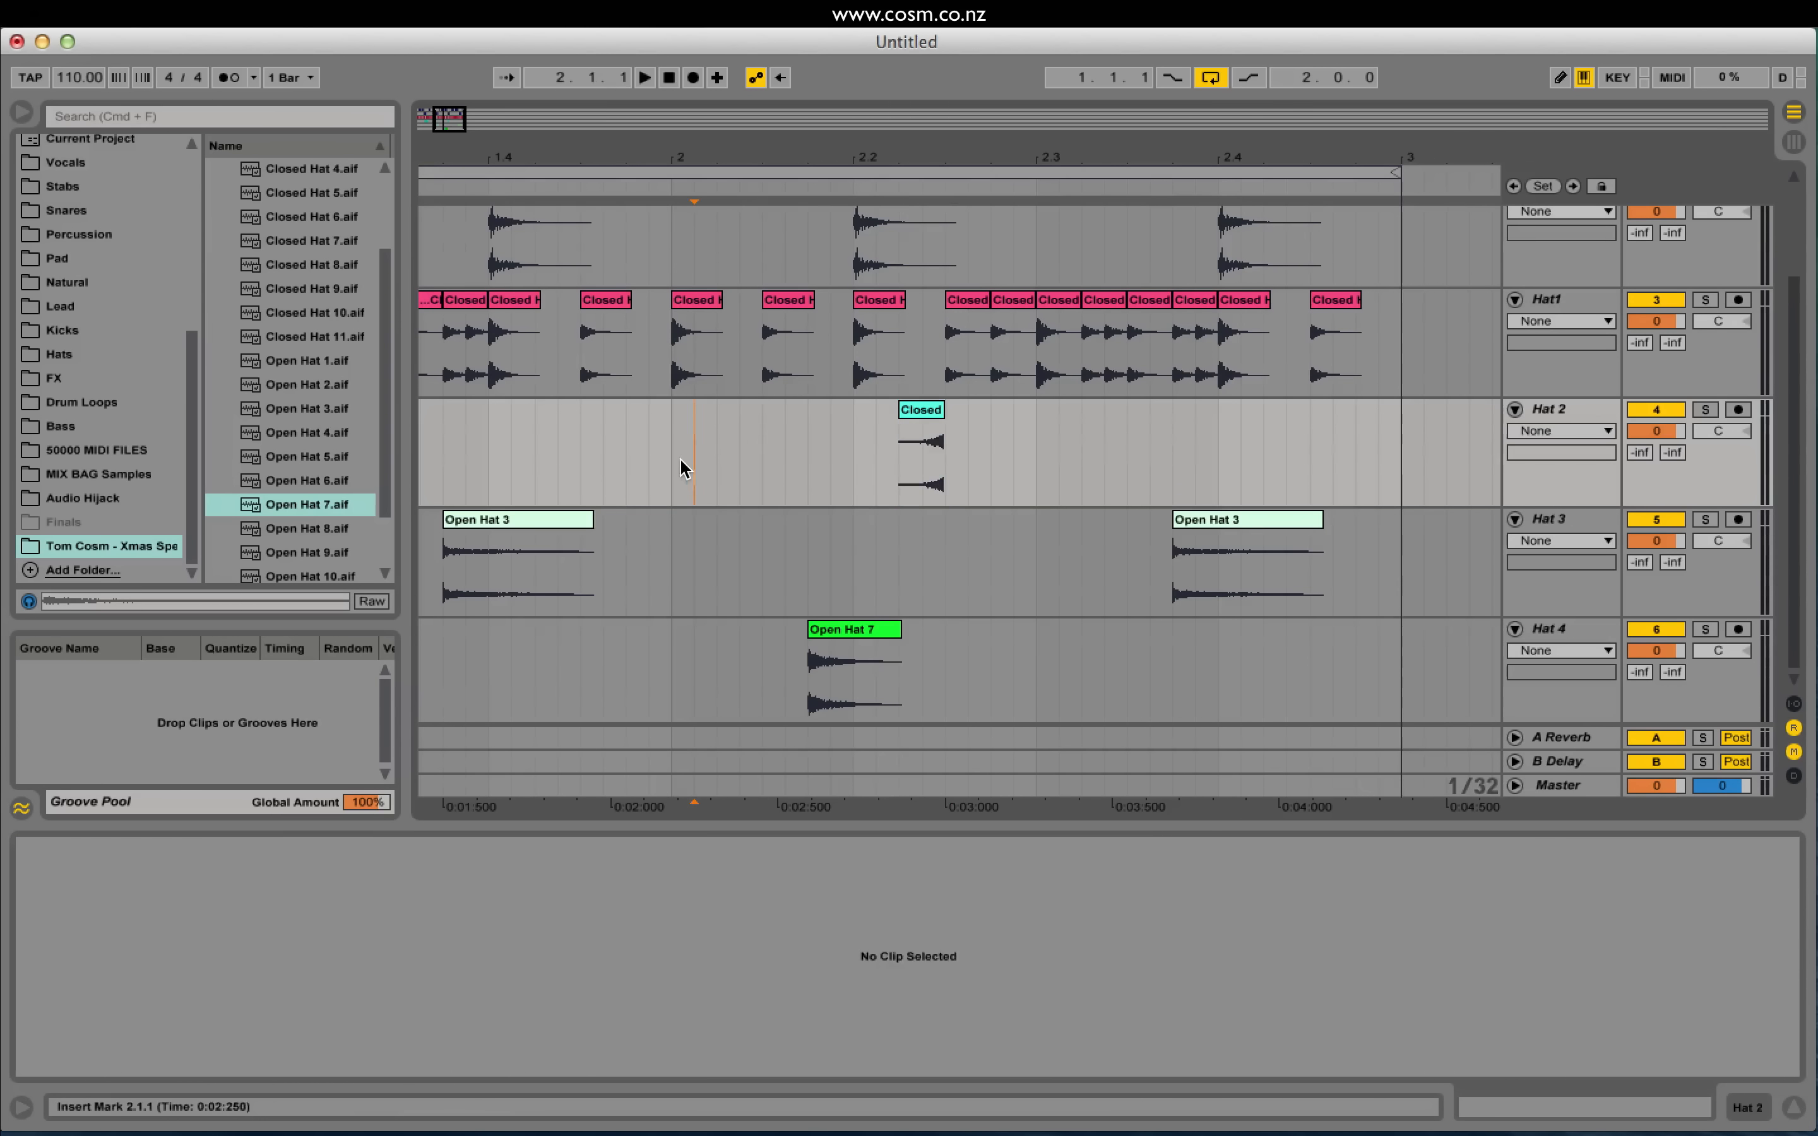
key("space")
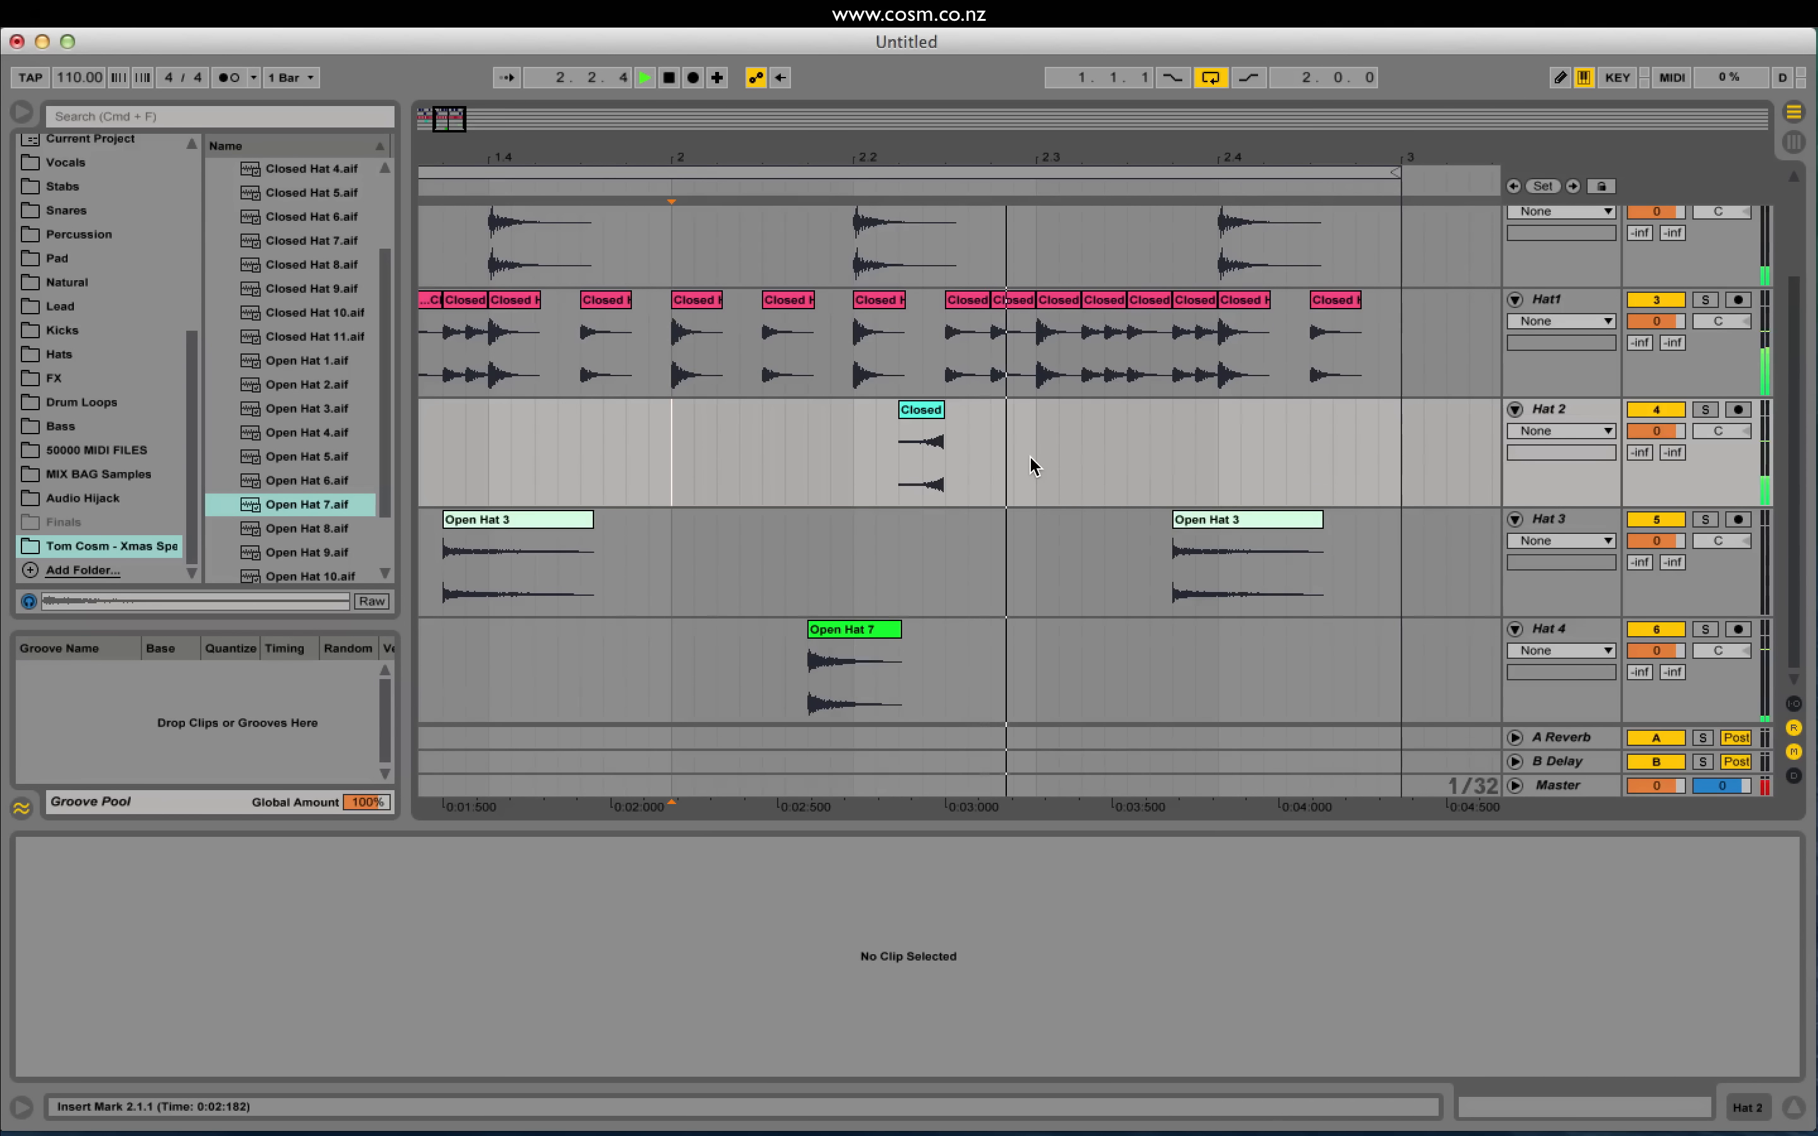
Step: Zoom in on the Hat1 hit at 2.2.3 and set the grid to 1/64
left_click(968, 363)
key("space")
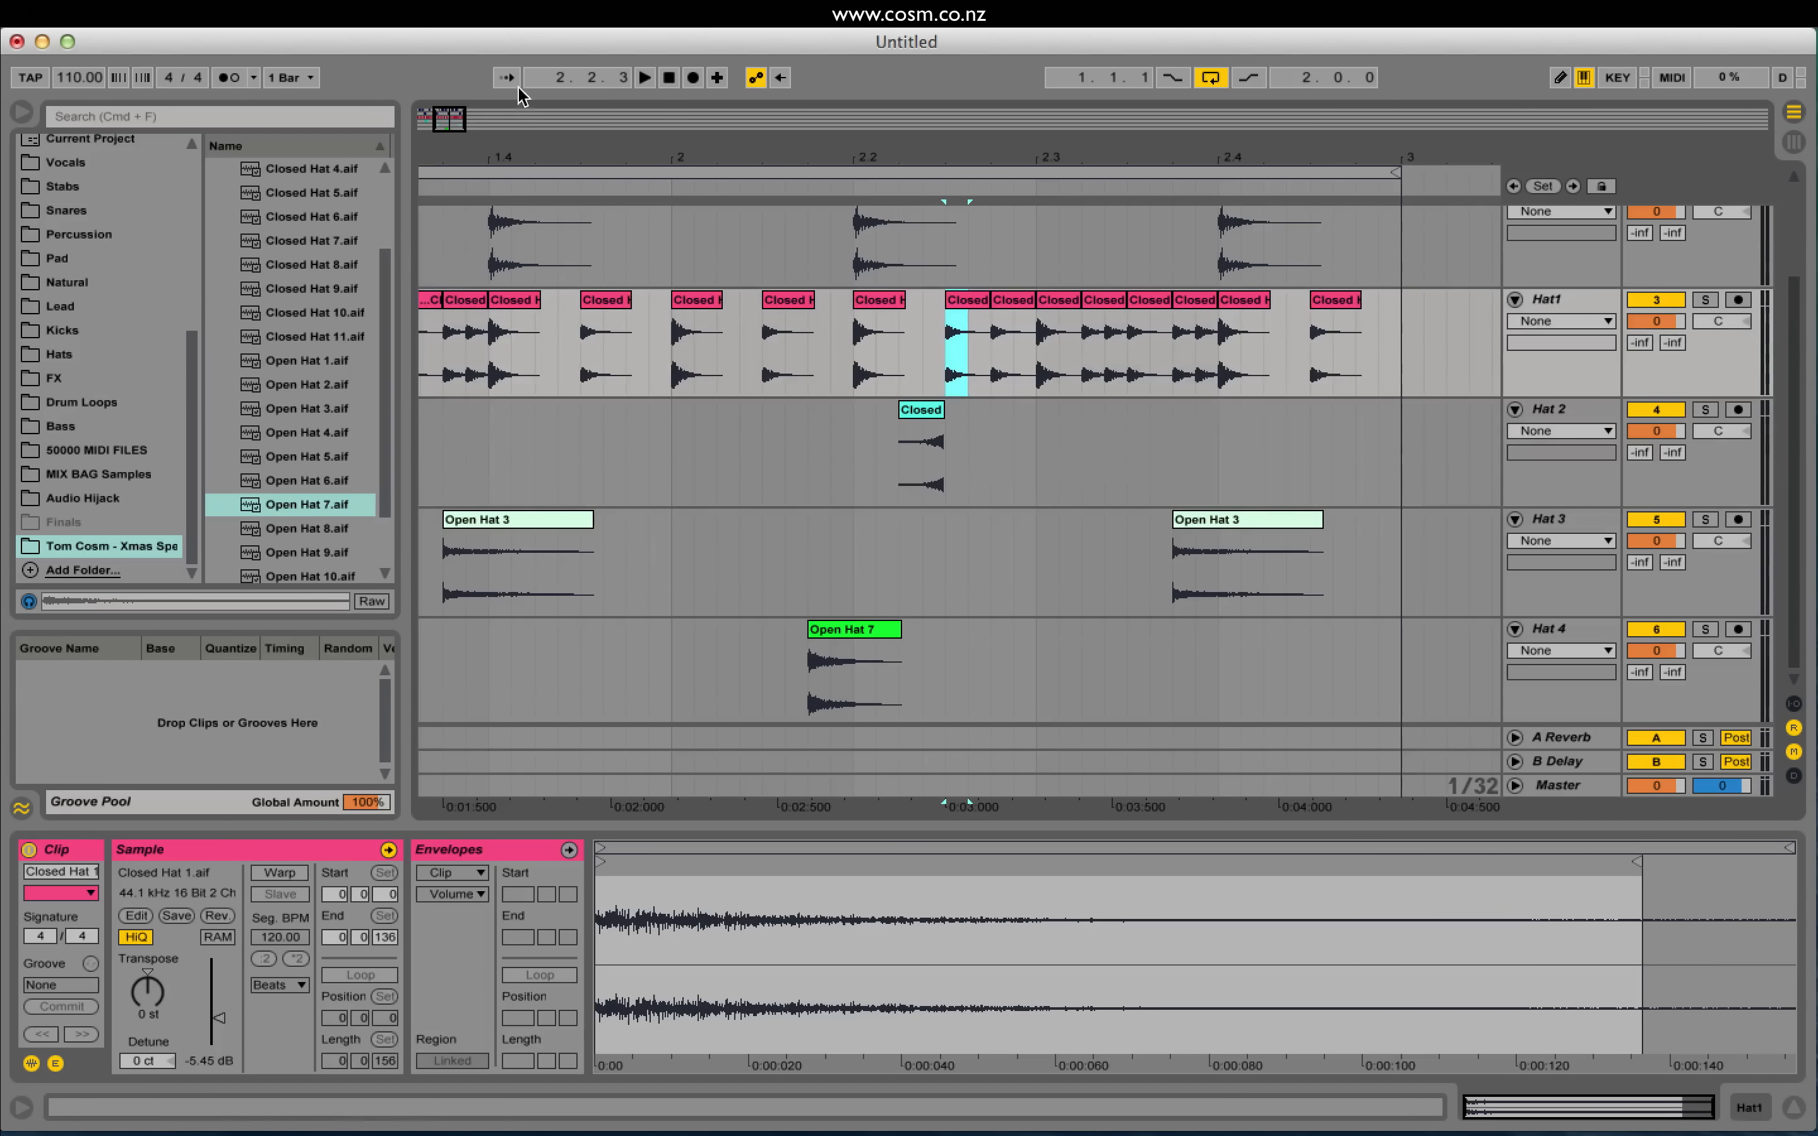
left_click_drag(457, 118, 454, 165)
left_click(936, 342)
mouse_move(1090, 218)
left_mouse_down()
mouse_move(1089, 239)
mouse_move(1089, 159)
mouse_move(1089, 203)
left_mouse_up()
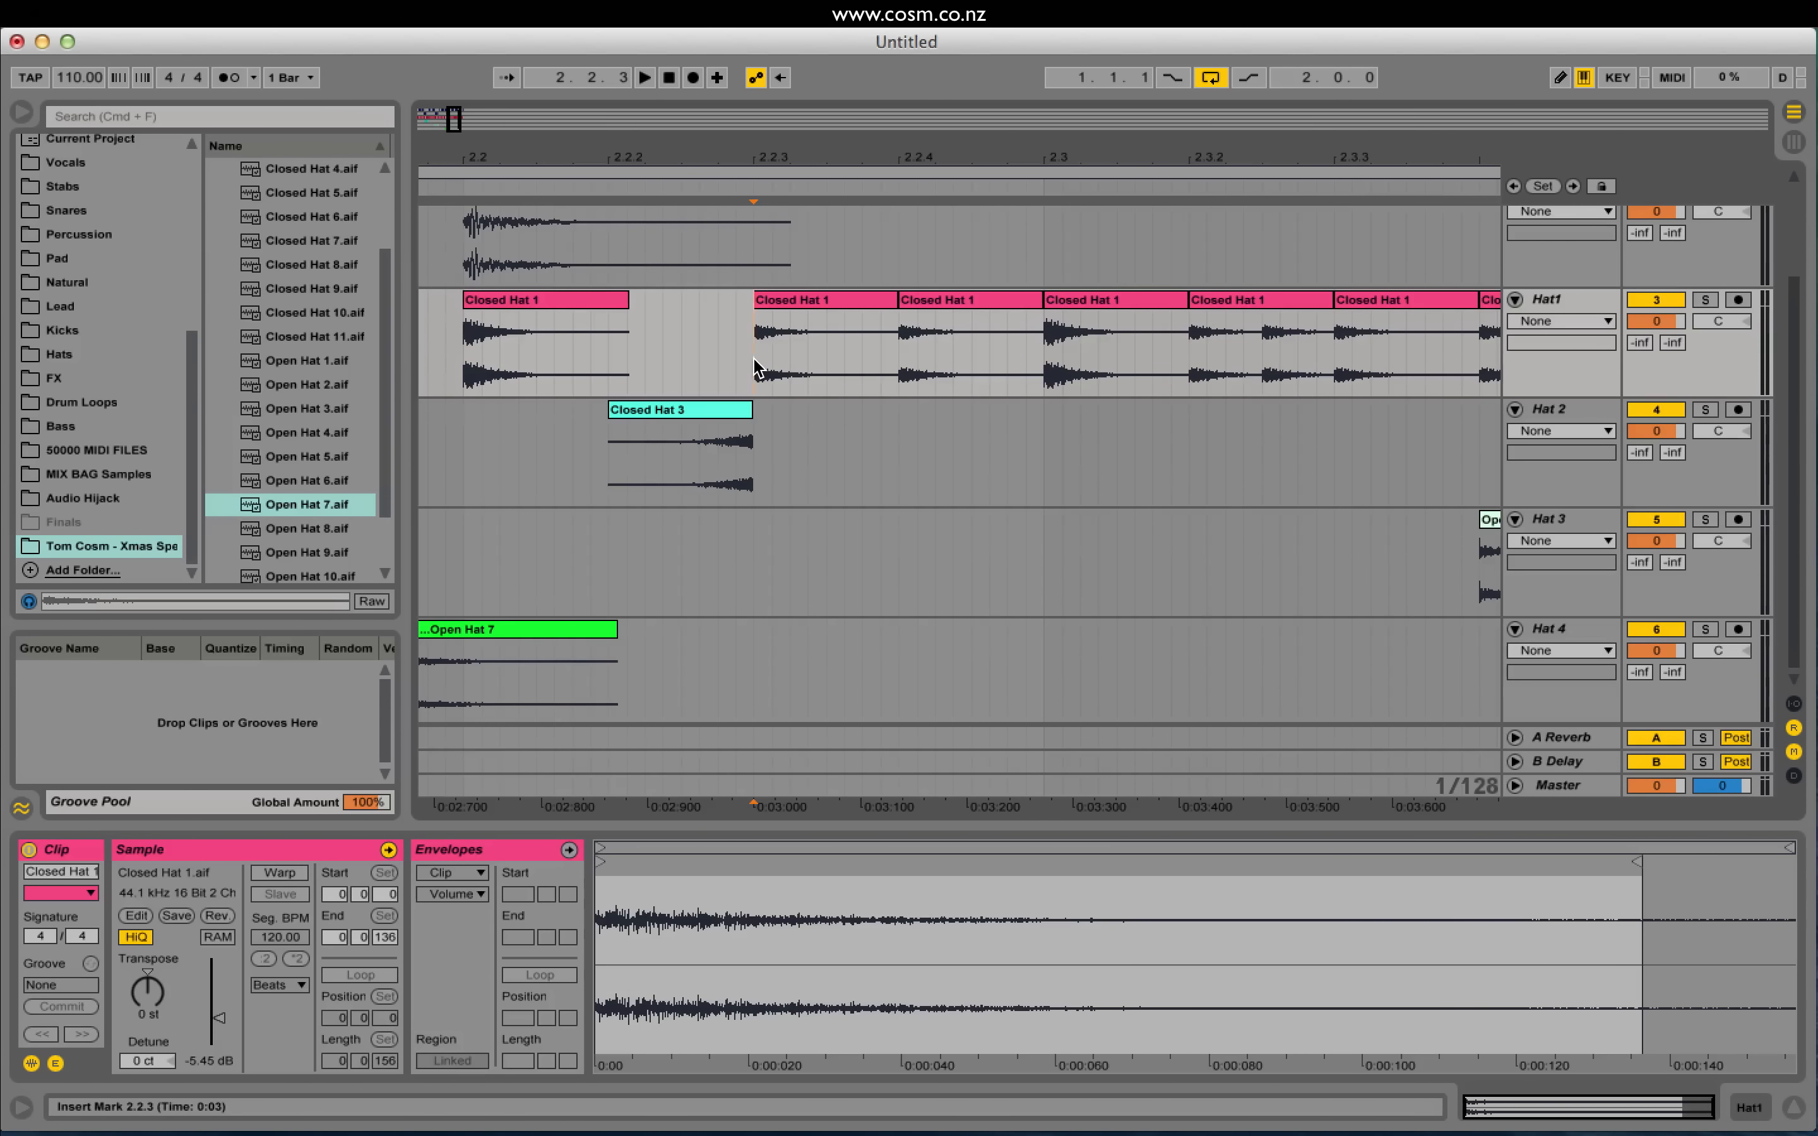
key("super+2")
key("super+2")
left_click_drag(458, 119, 461, 135)
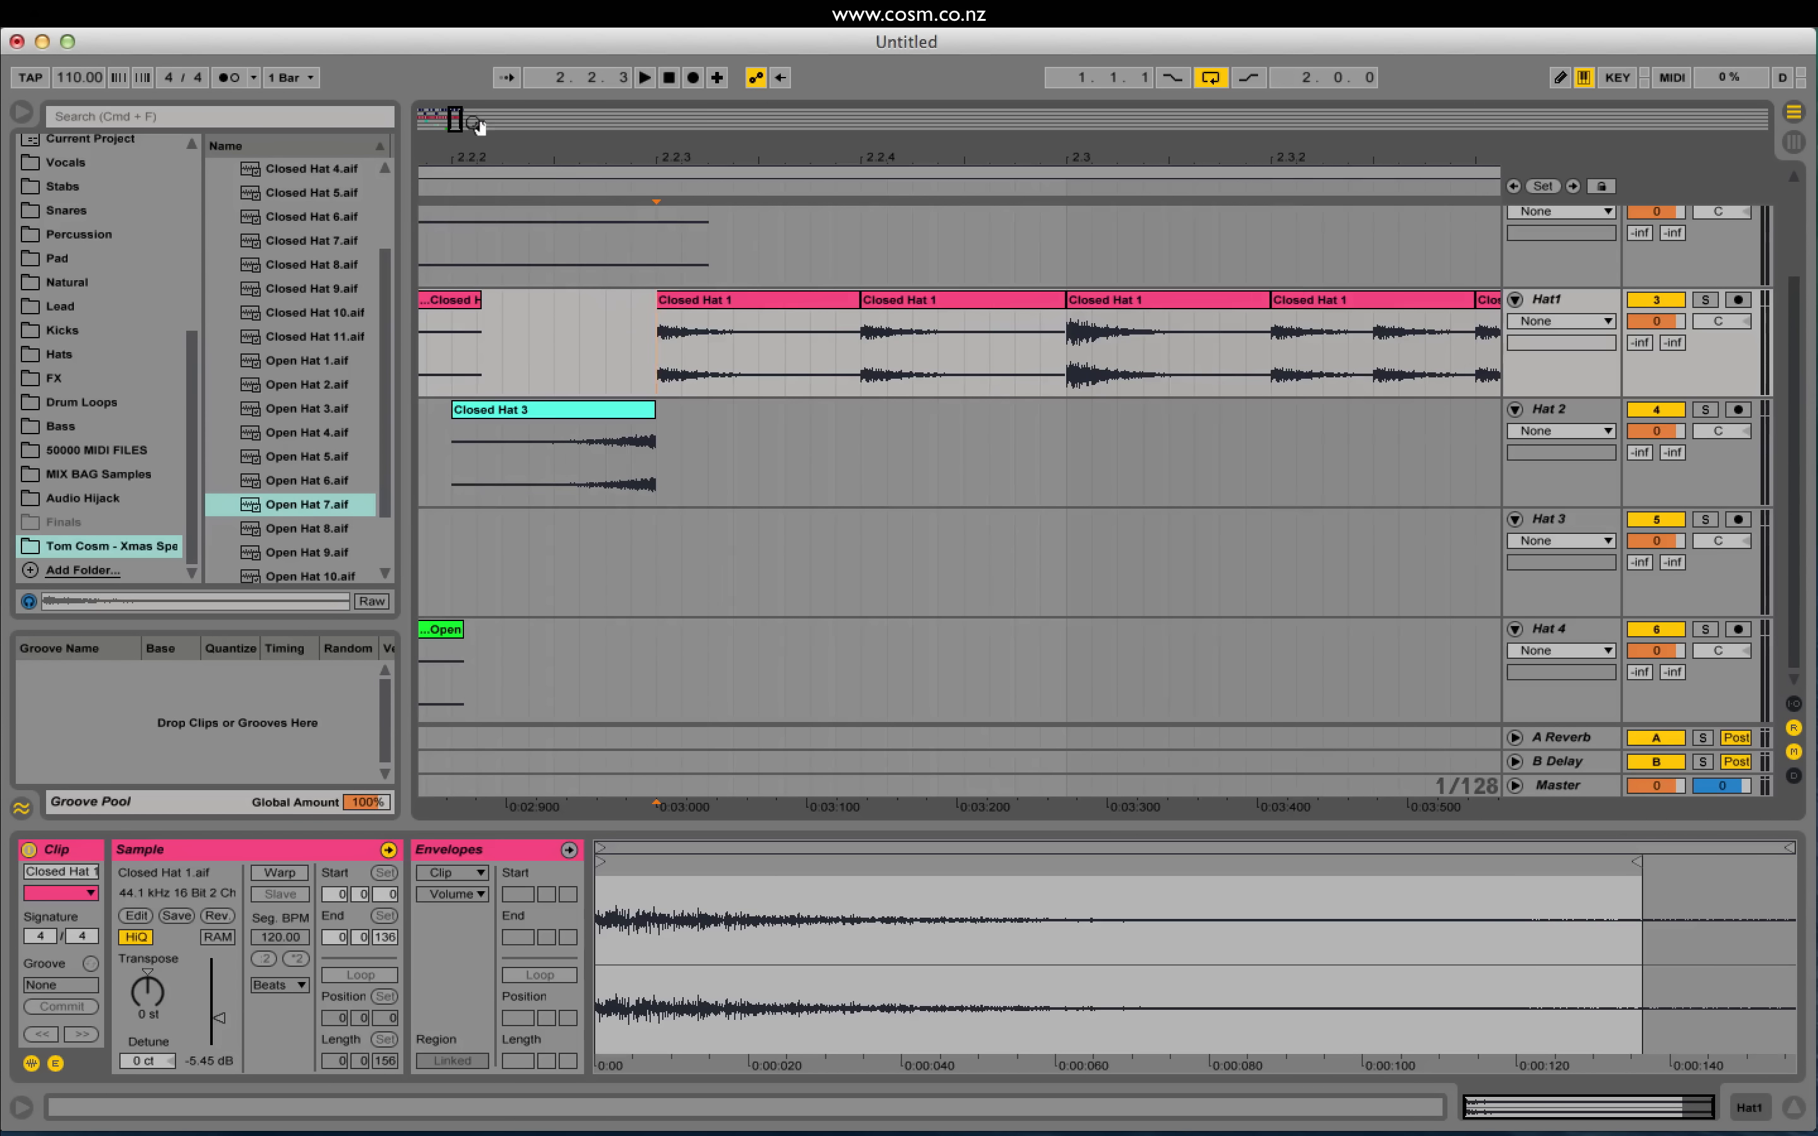
key("super+2")
key("super+2")
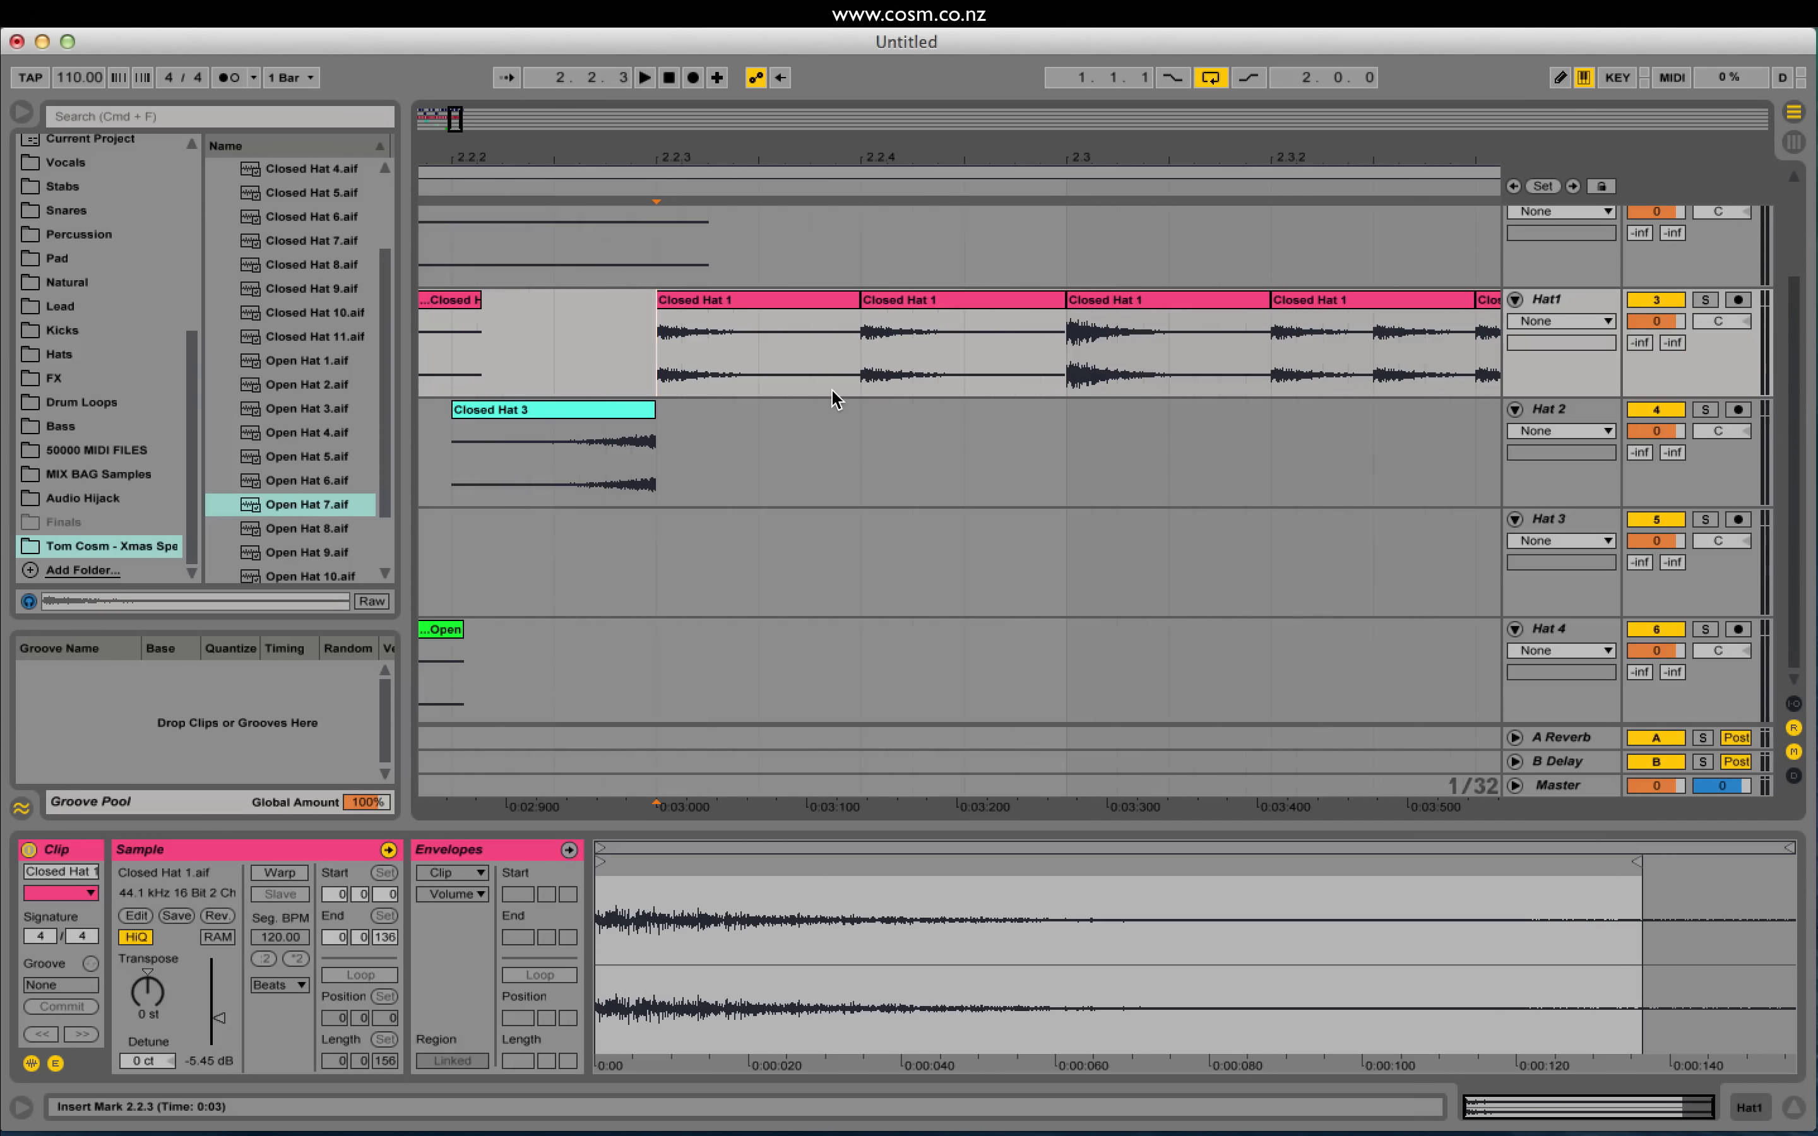
key("super+1")
key("super+1")
key("super+1")
key("super+2")
key("super+2")
Step: Repeat the start slice of Closed Hat 1 at 2.2.3 into short slices and audition them
left_click_drag(661, 376, 687, 376)
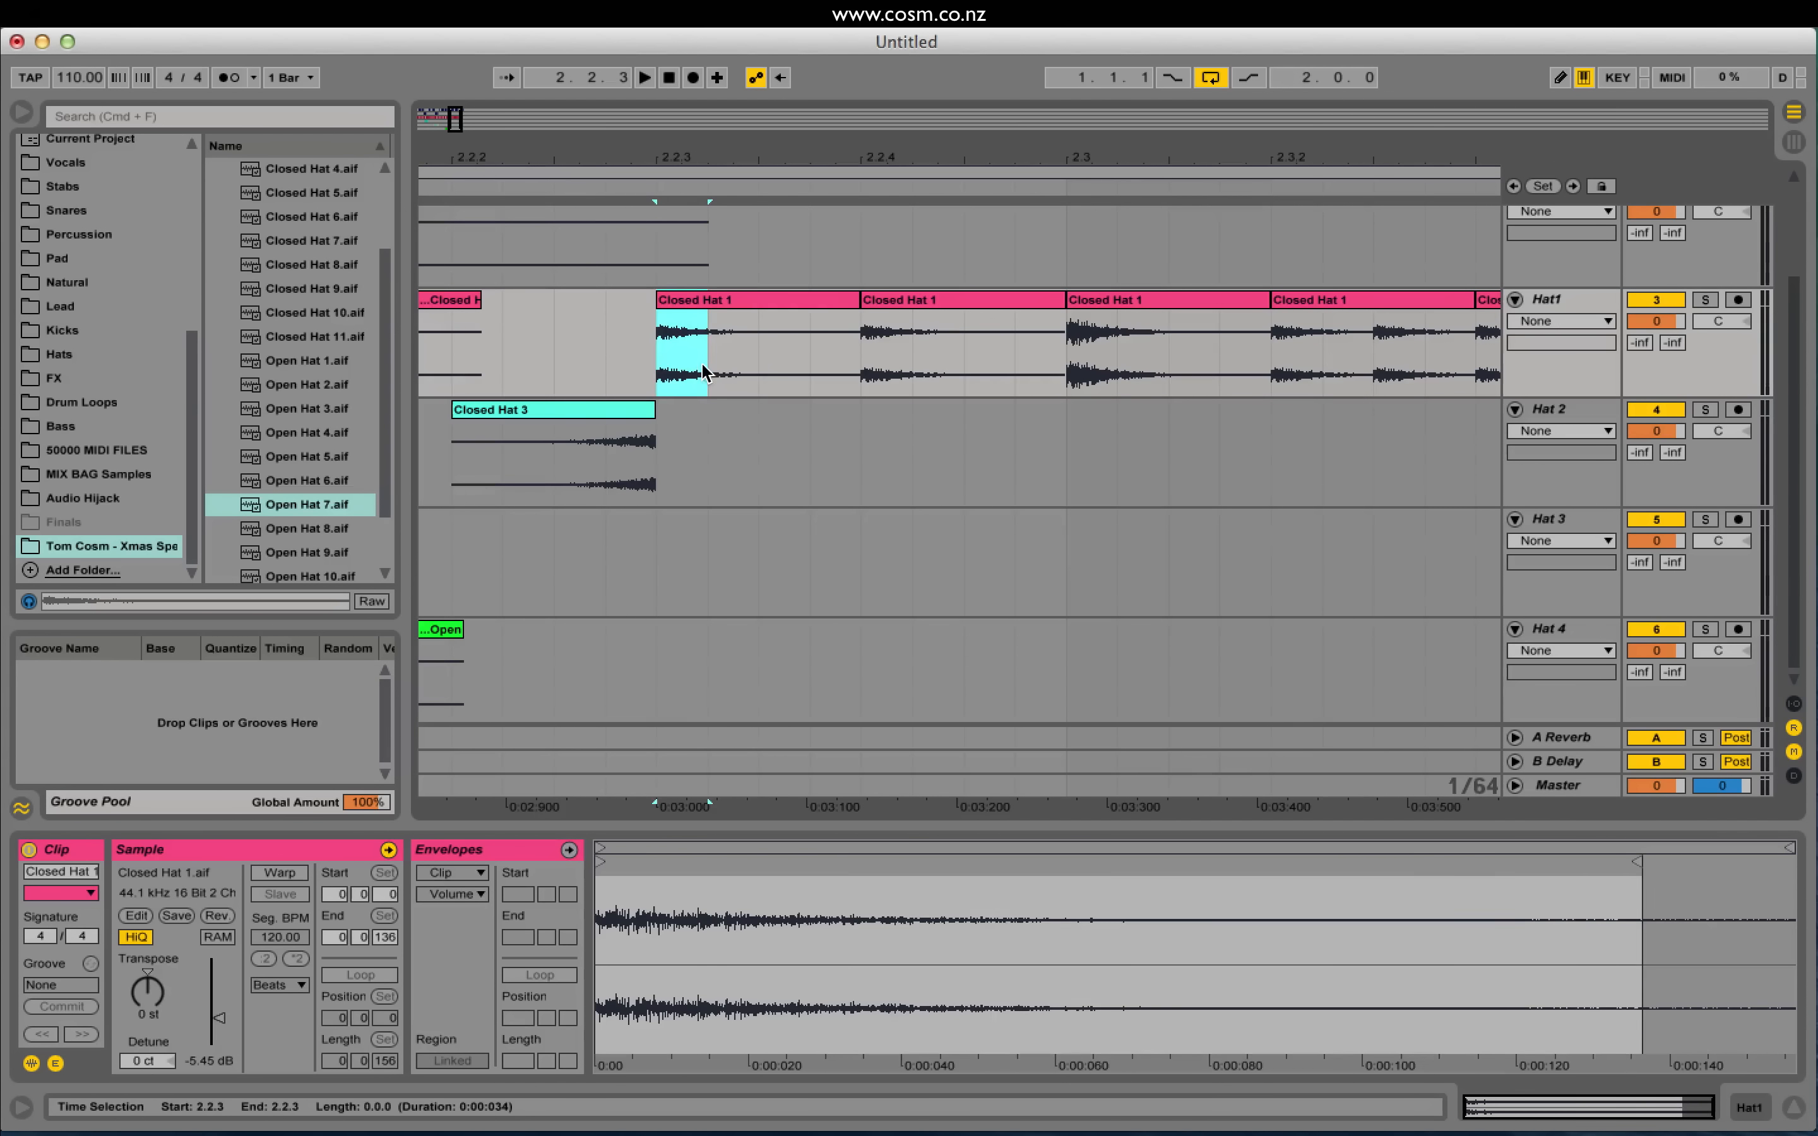
key("super+d")
key("super+d")
key("super+d")
left_click_drag(459, 123, 449, 96)
left_click(942, 364)
key("space")
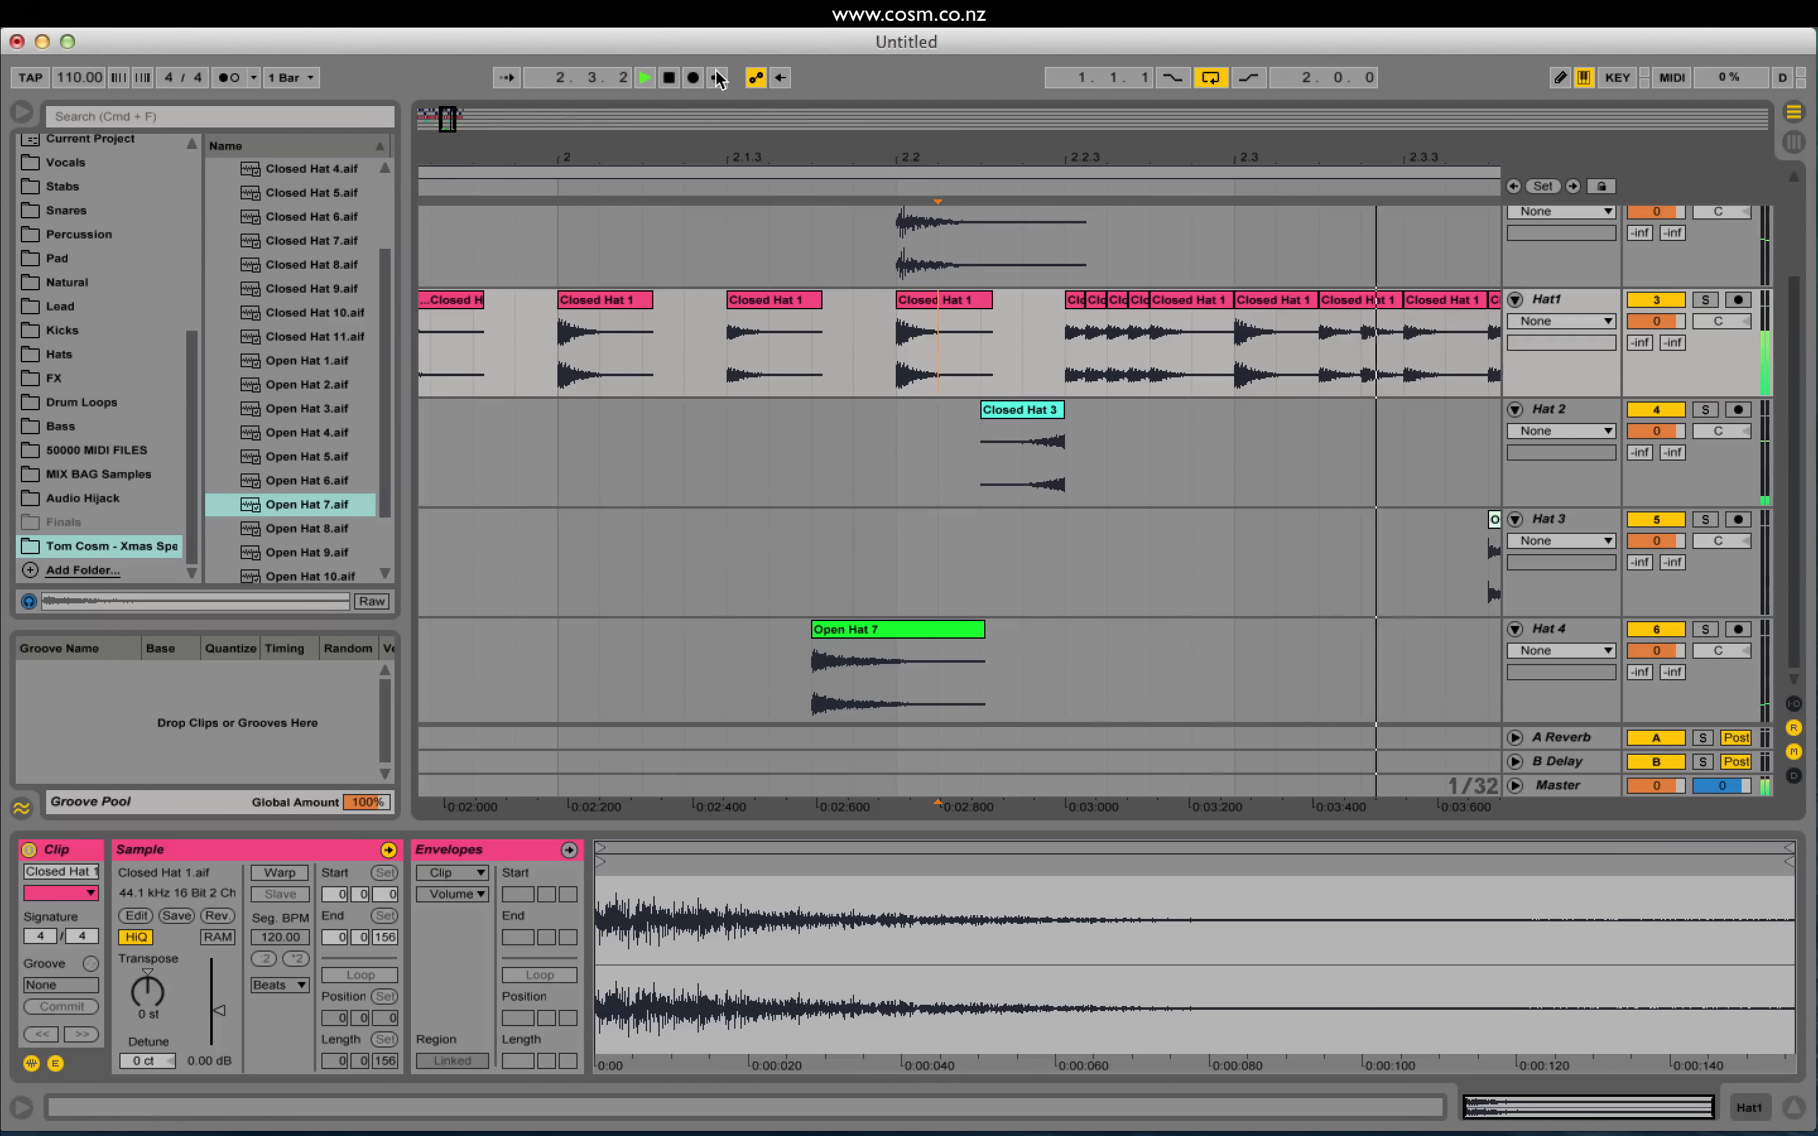
left_click(656, 380)
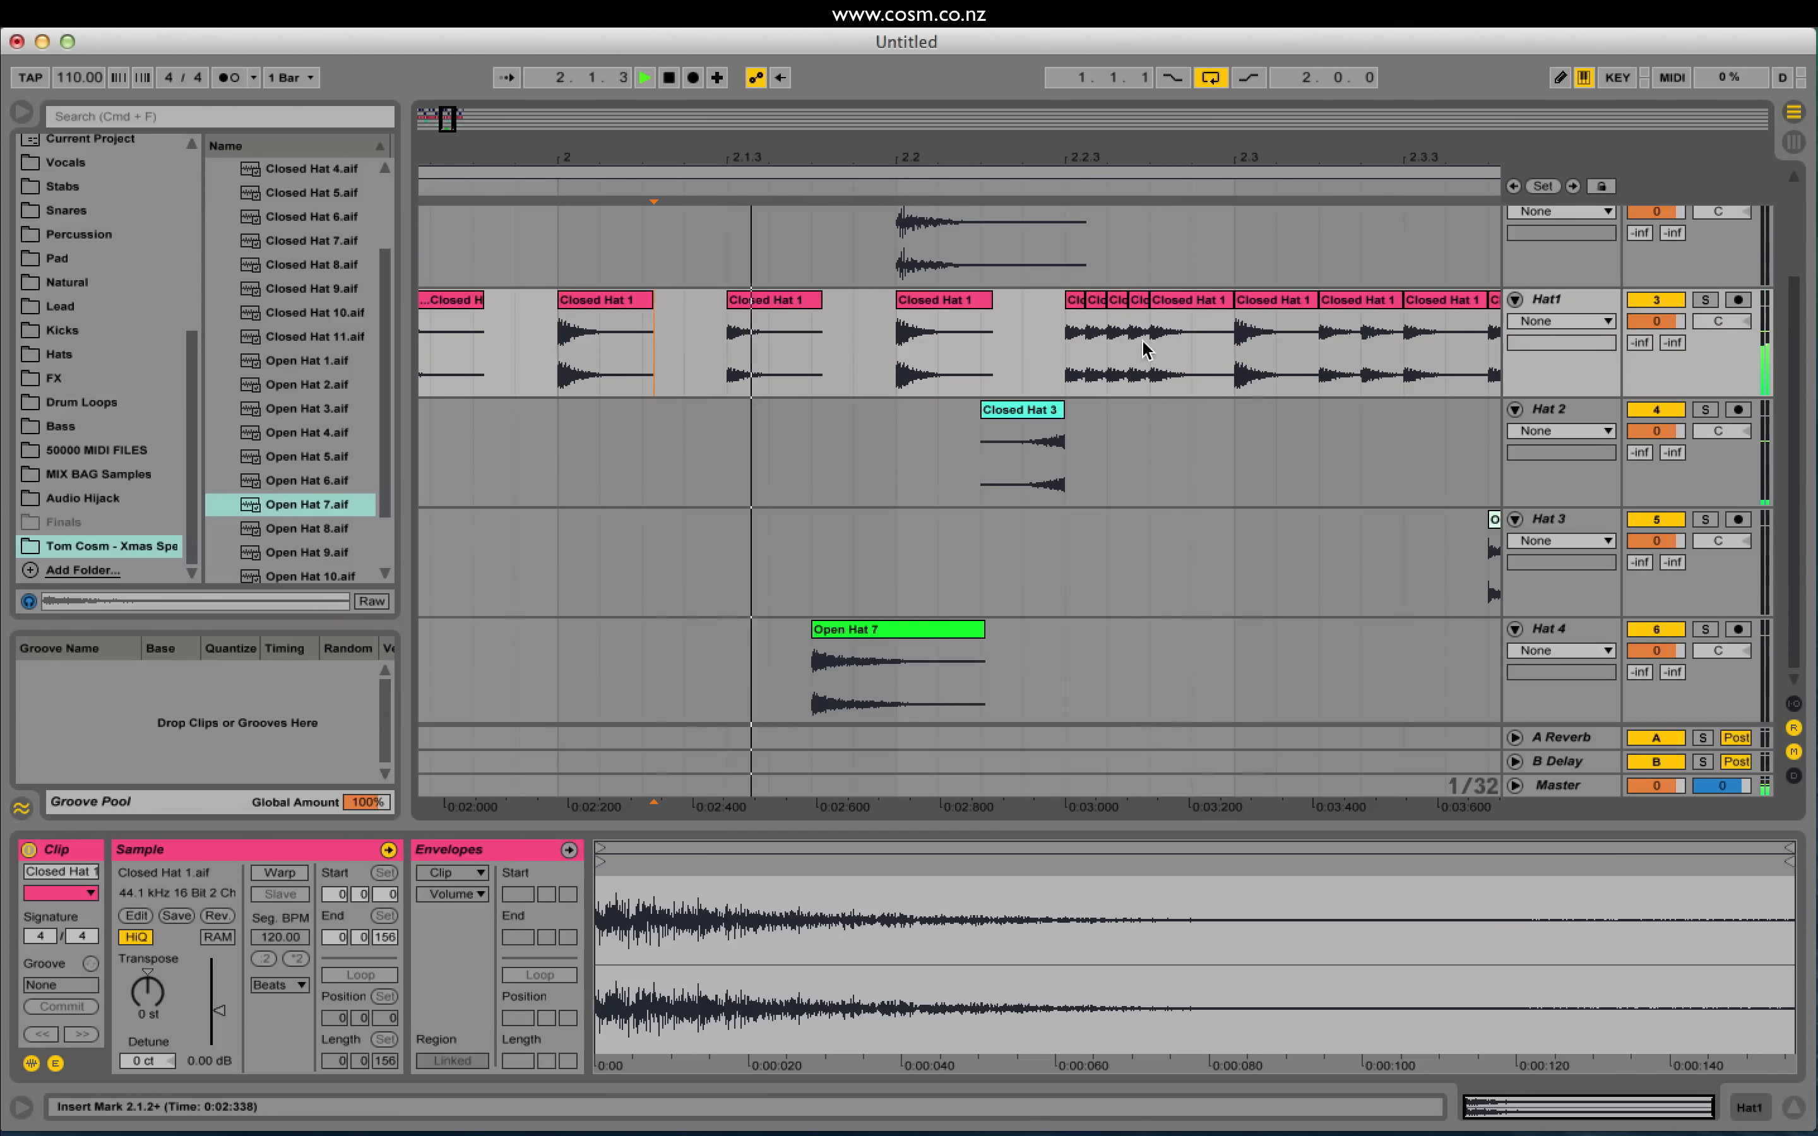
key("space")
Step: Duplicate the four hat slices to extend the roll, then play from 2.1.3
left_click_drag(1143, 349, 1027, 354)
key("ctrl+d")
left_click(1067, 361)
left_click(773, 351)
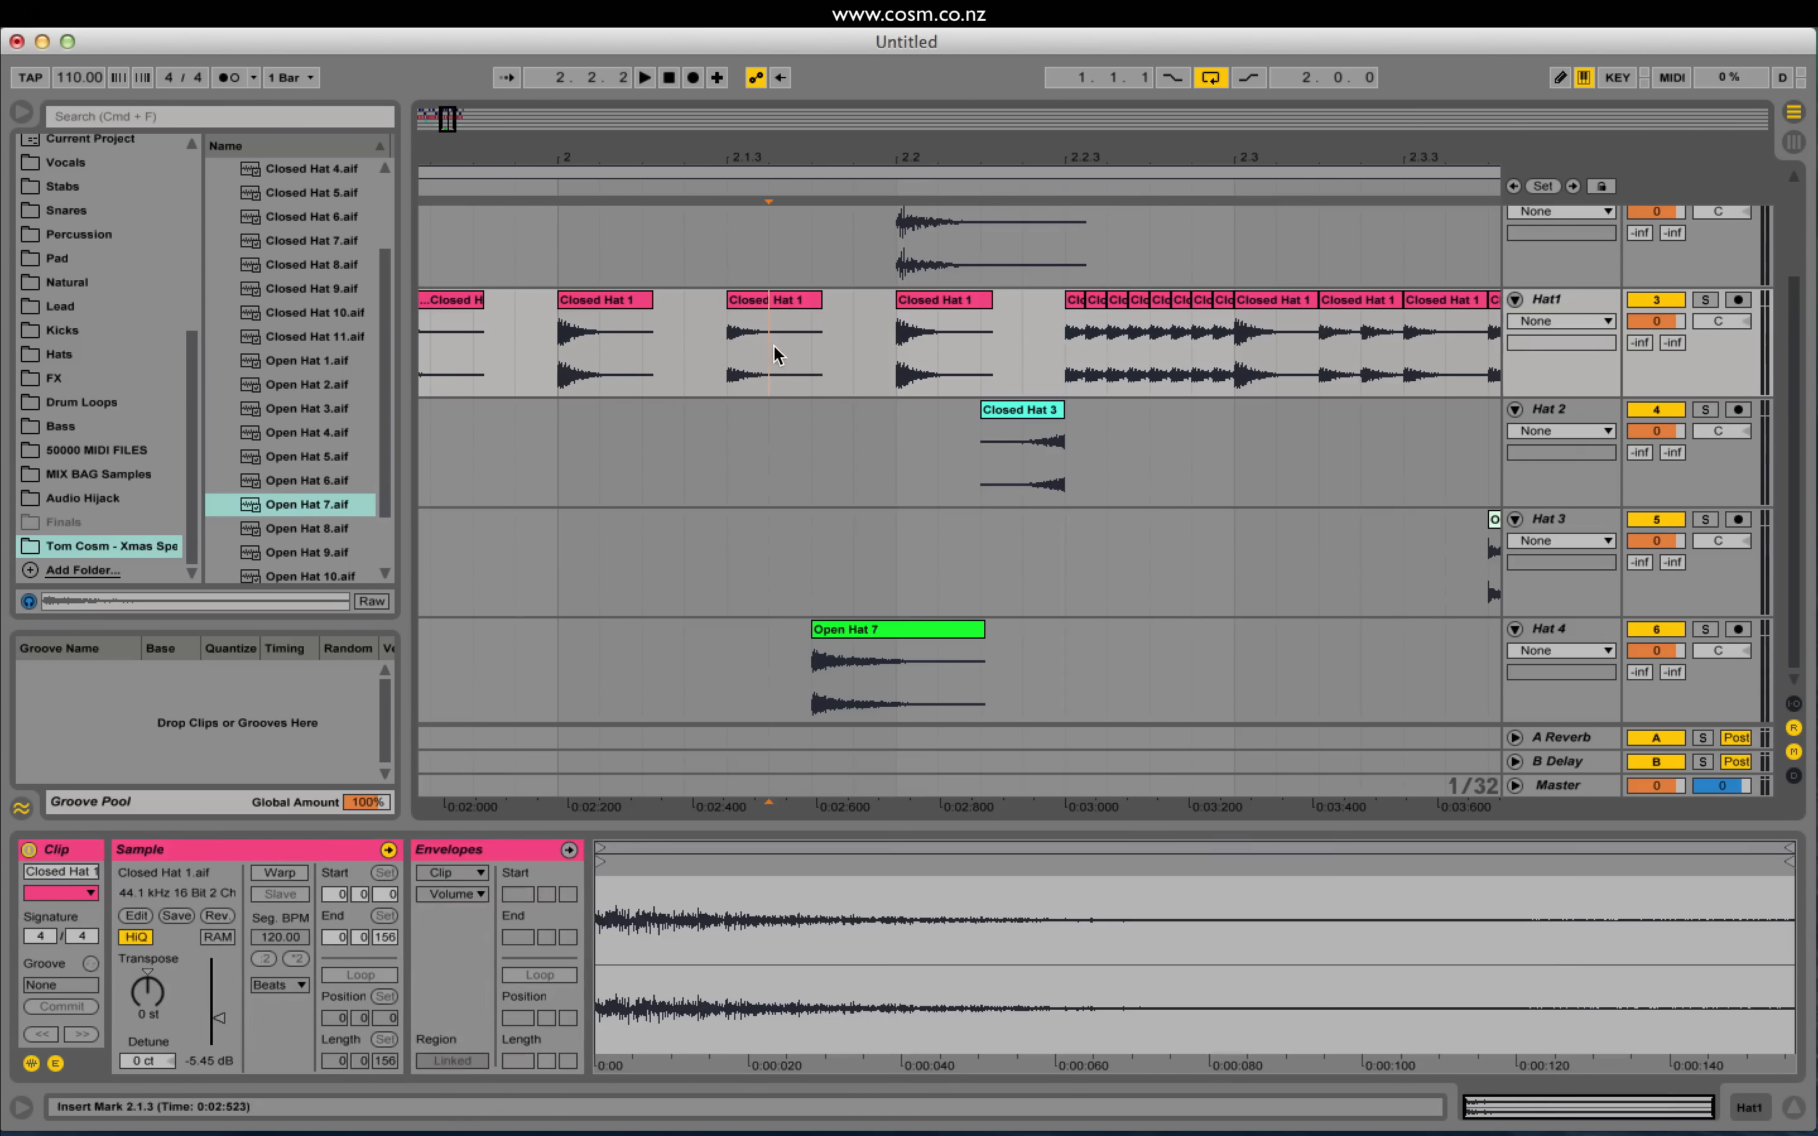
key("space")
Step: Consolidate the eight Hat1 slices into Closed Hat 1-1 and show its Volume envelope
left_click_drag(1079, 346, 1224, 349)
key("super+j")
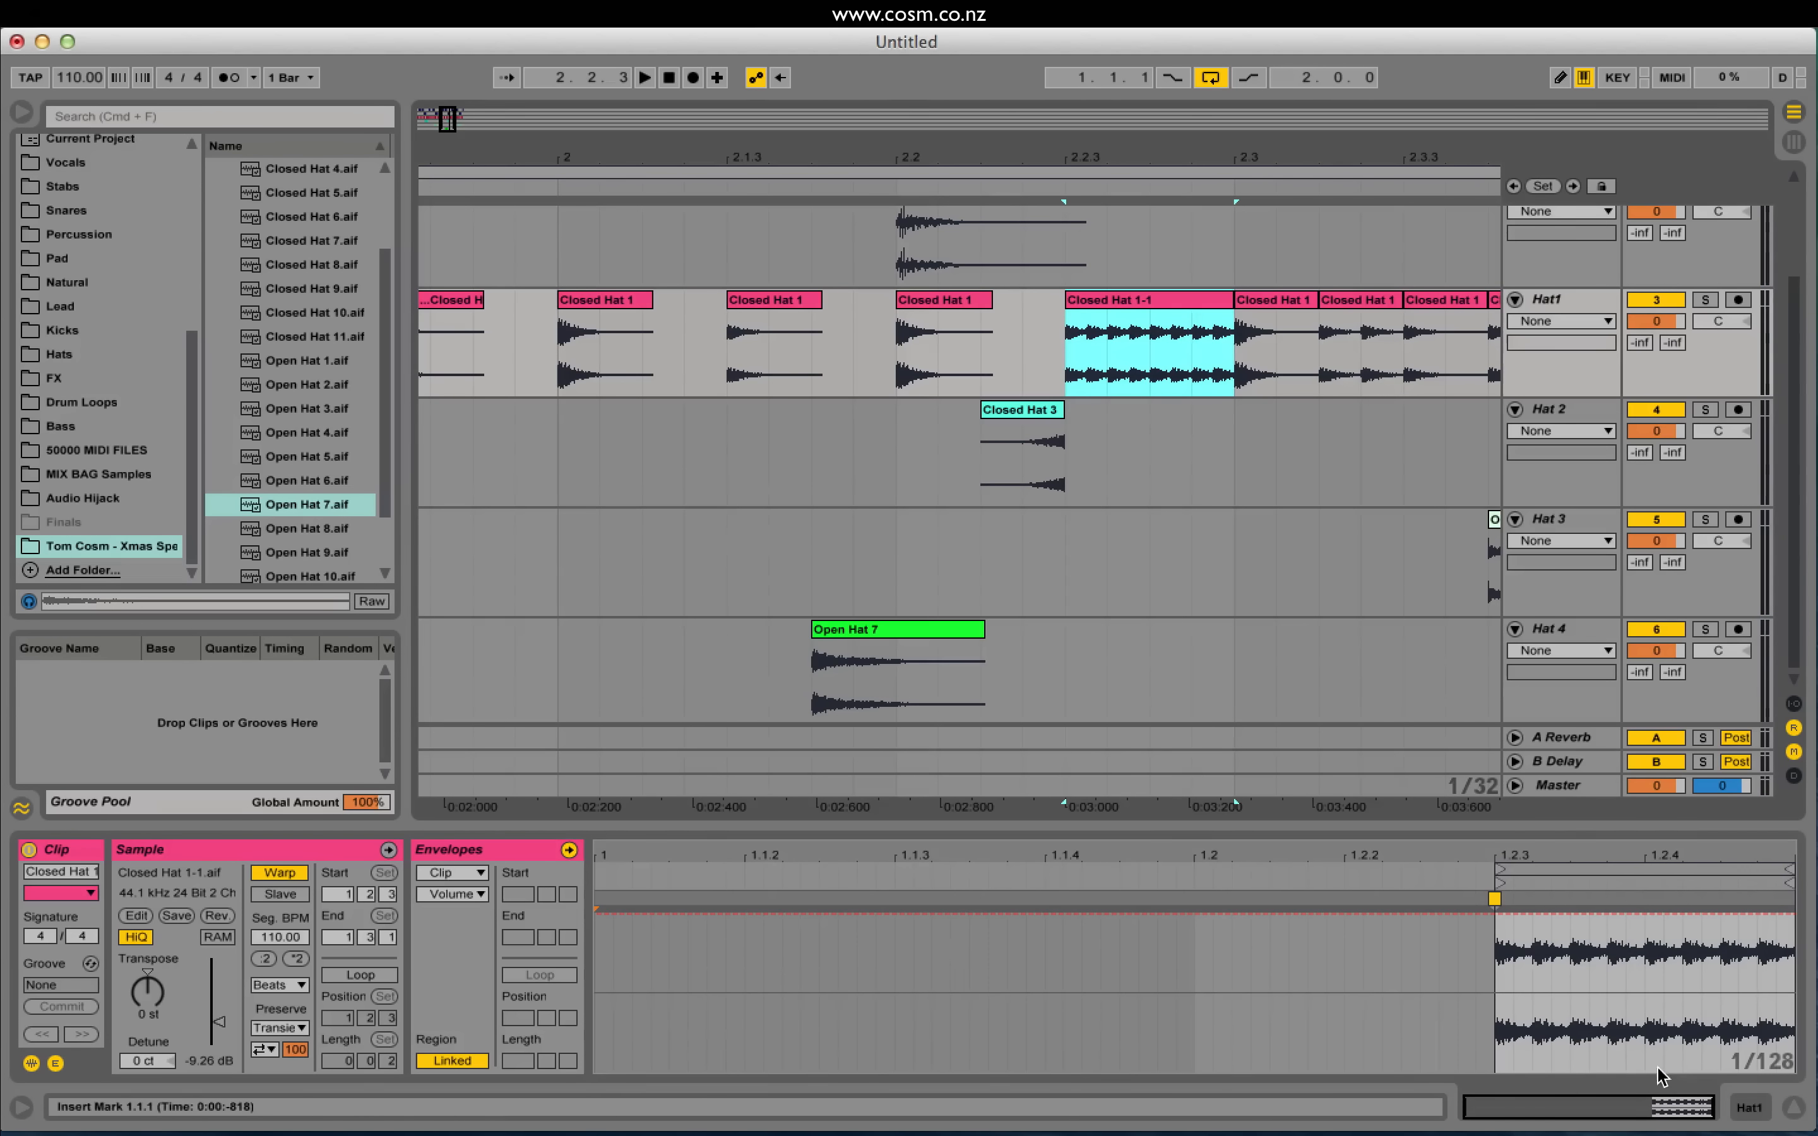
mouse_move(1660, 1103)
left_mouse_down()
mouse_move(1671, 1133)
mouse_move(1668, 1112)
left_mouse_up()
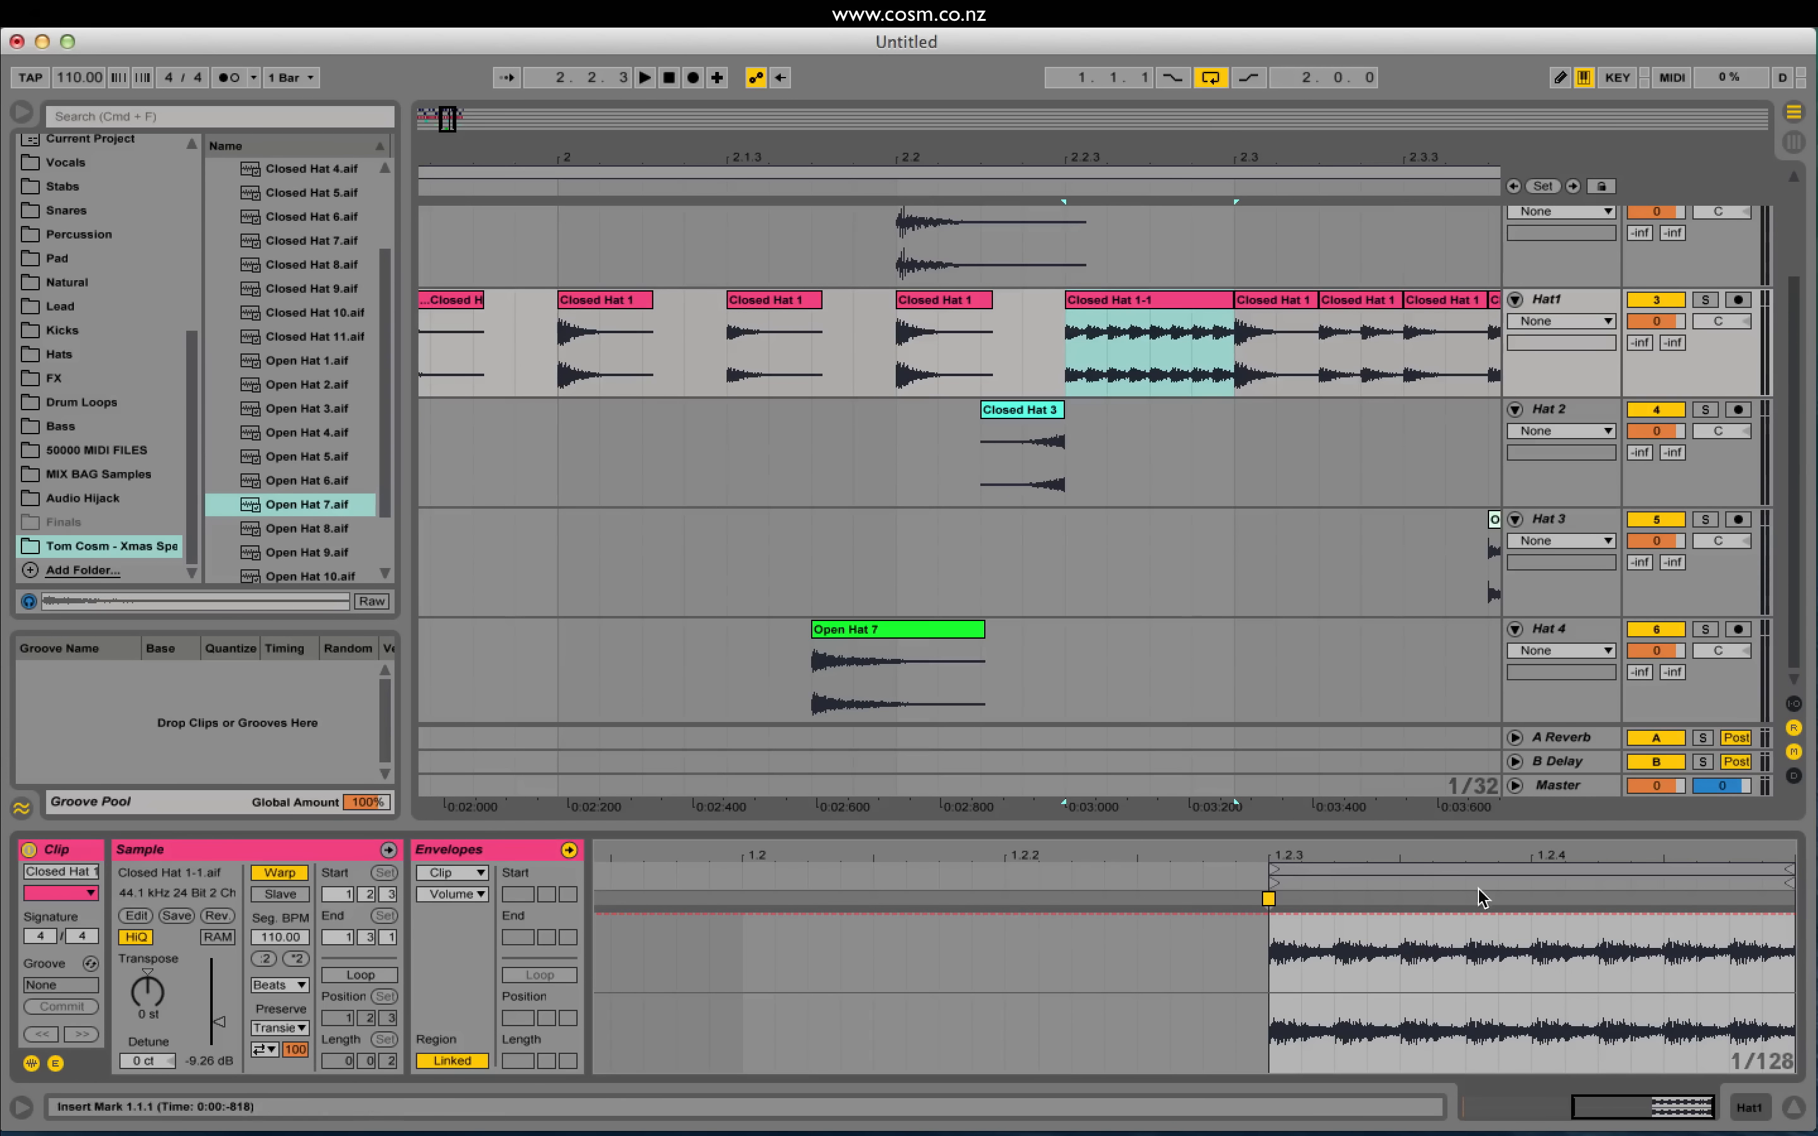
left_click(1276, 914)
Step: Draw a deep curved V-shaped volume dip across the roll and play it from 2.2.1
left_click_drag(1314, 918, 1801, 918)
mouse_move(1596, 1014)
left_mouse_down()
mouse_move(1555, 1063)
mouse_move(1576, 1038)
left_mouse_up()
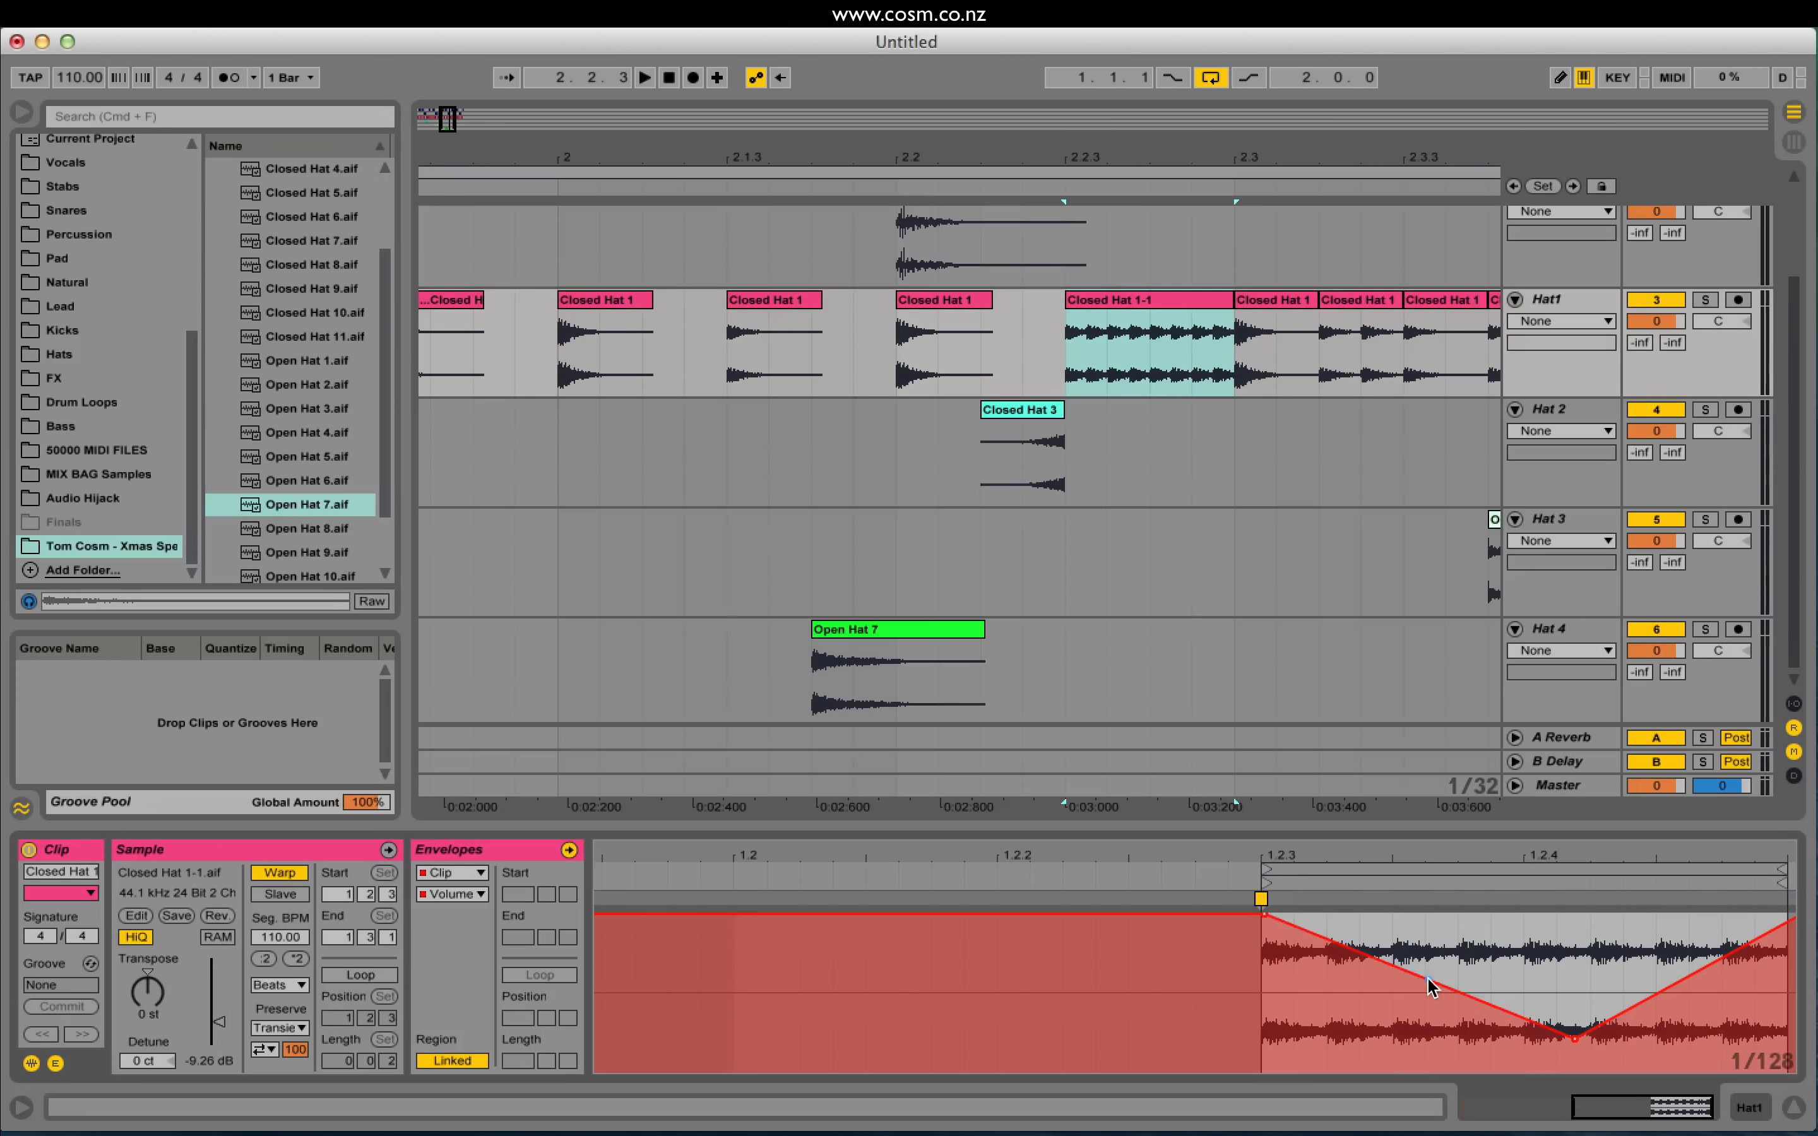
left_click_drag(1424, 981, 1425, 1025)
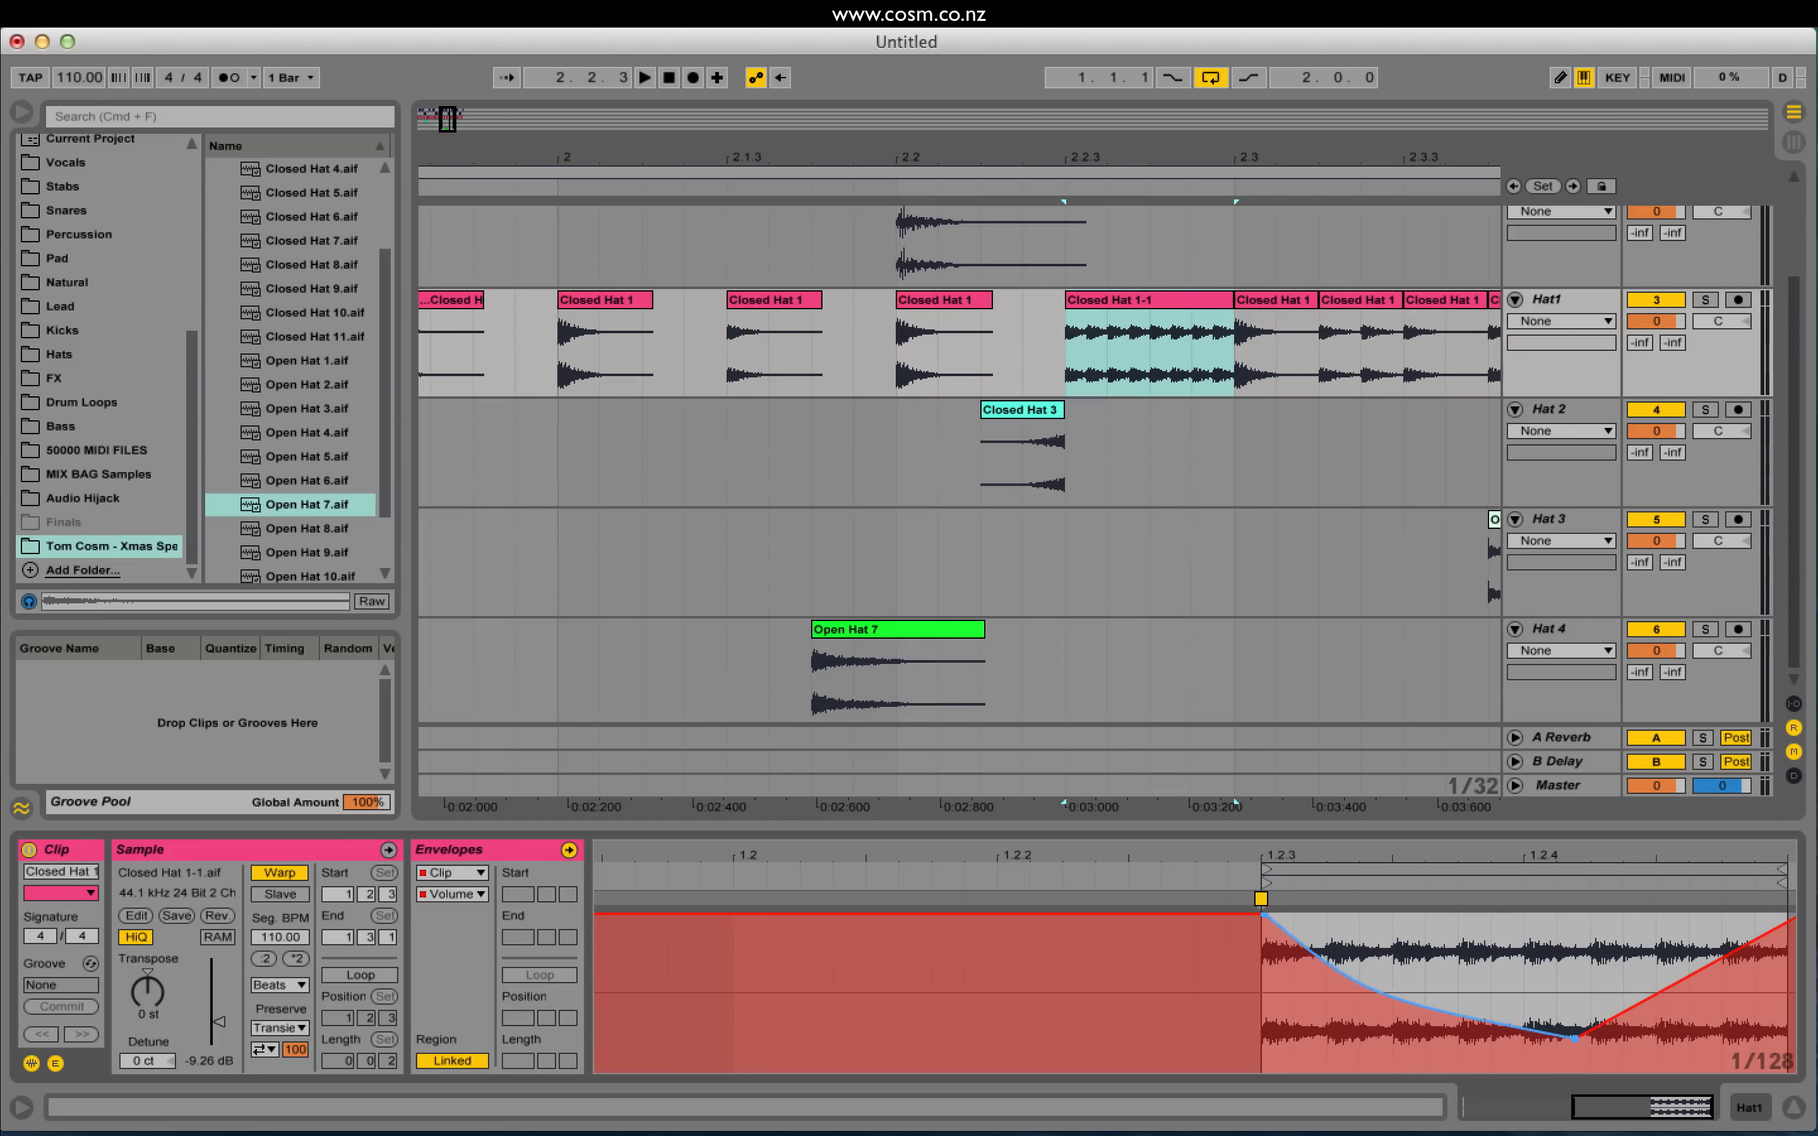
left_click_drag(1682, 978, 1682, 1009)
left_click(873, 337)
key("space")
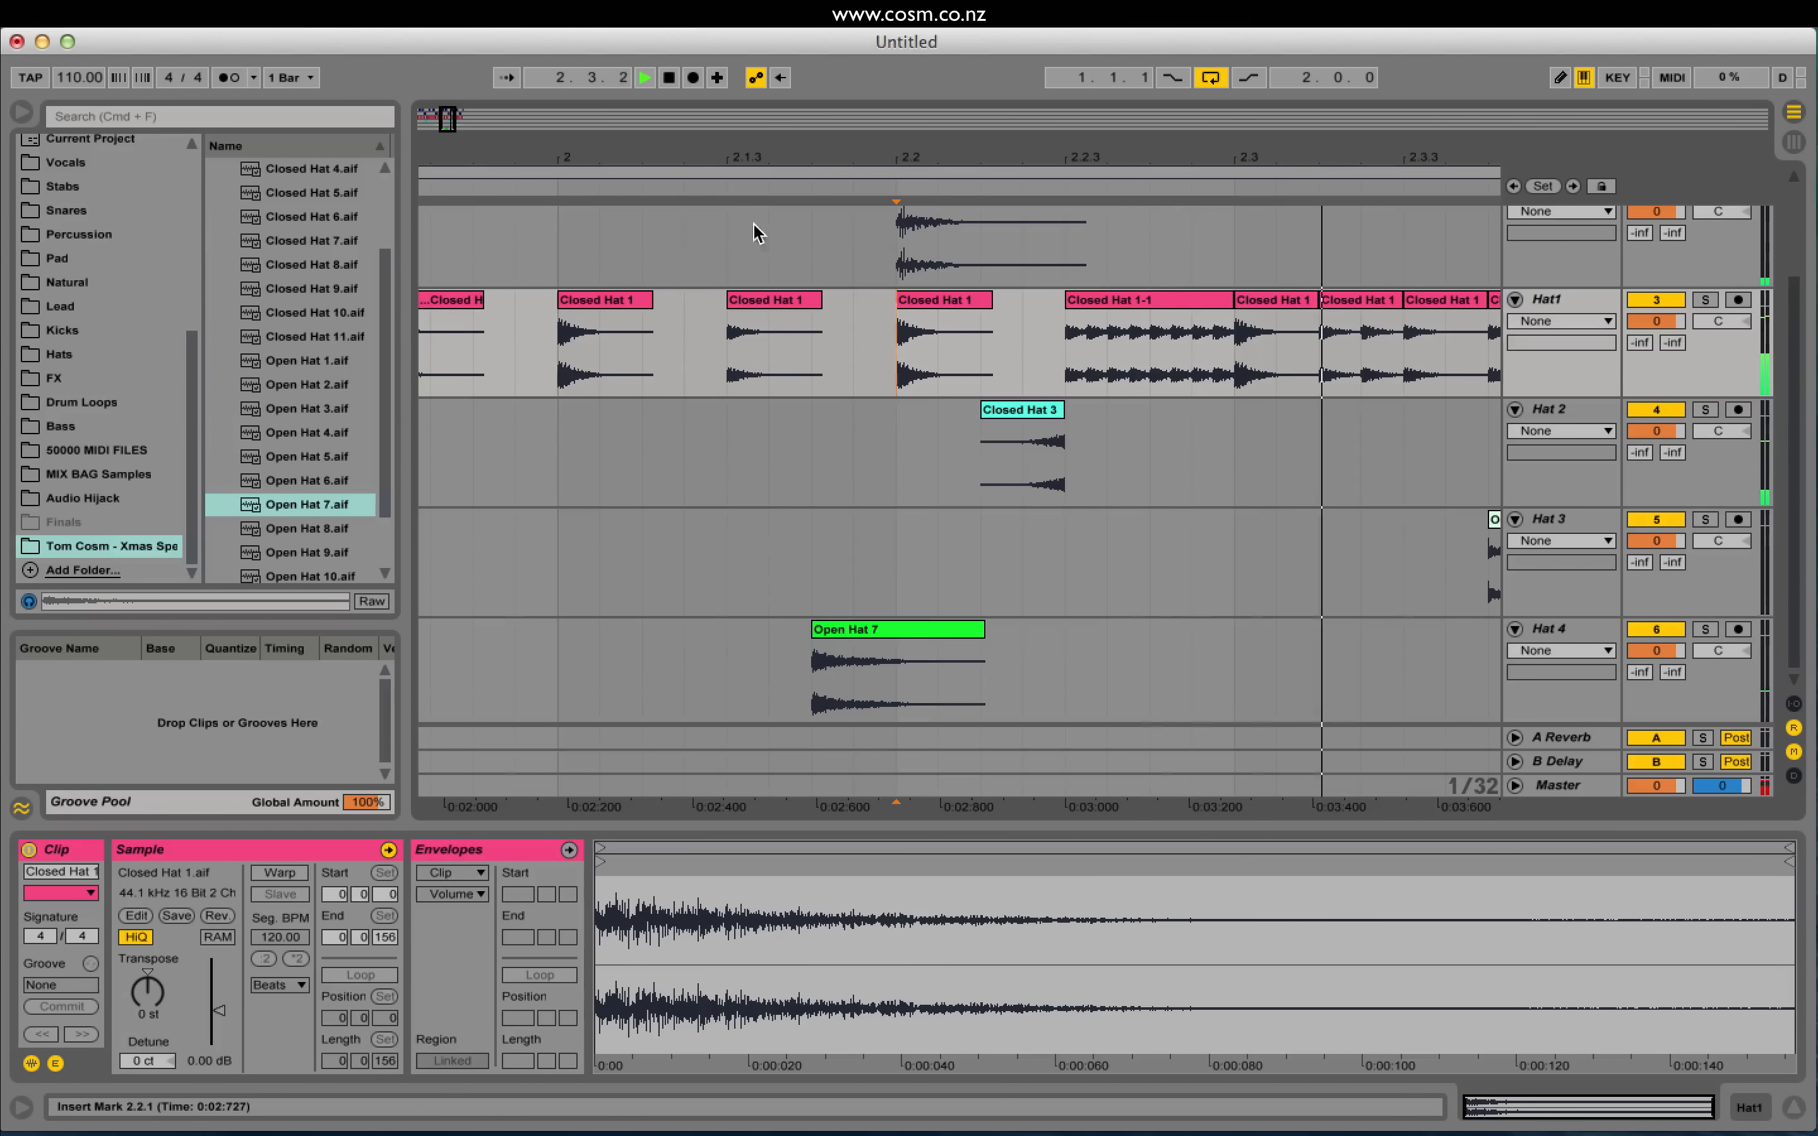
Step: Zoom out to bars 1–4 and replay the hats from 2.2.3 on Hat 2
mouse_move(455, 121)
left_mouse_down()
mouse_move(460, 83)
mouse_move(479, 122)
left_mouse_up()
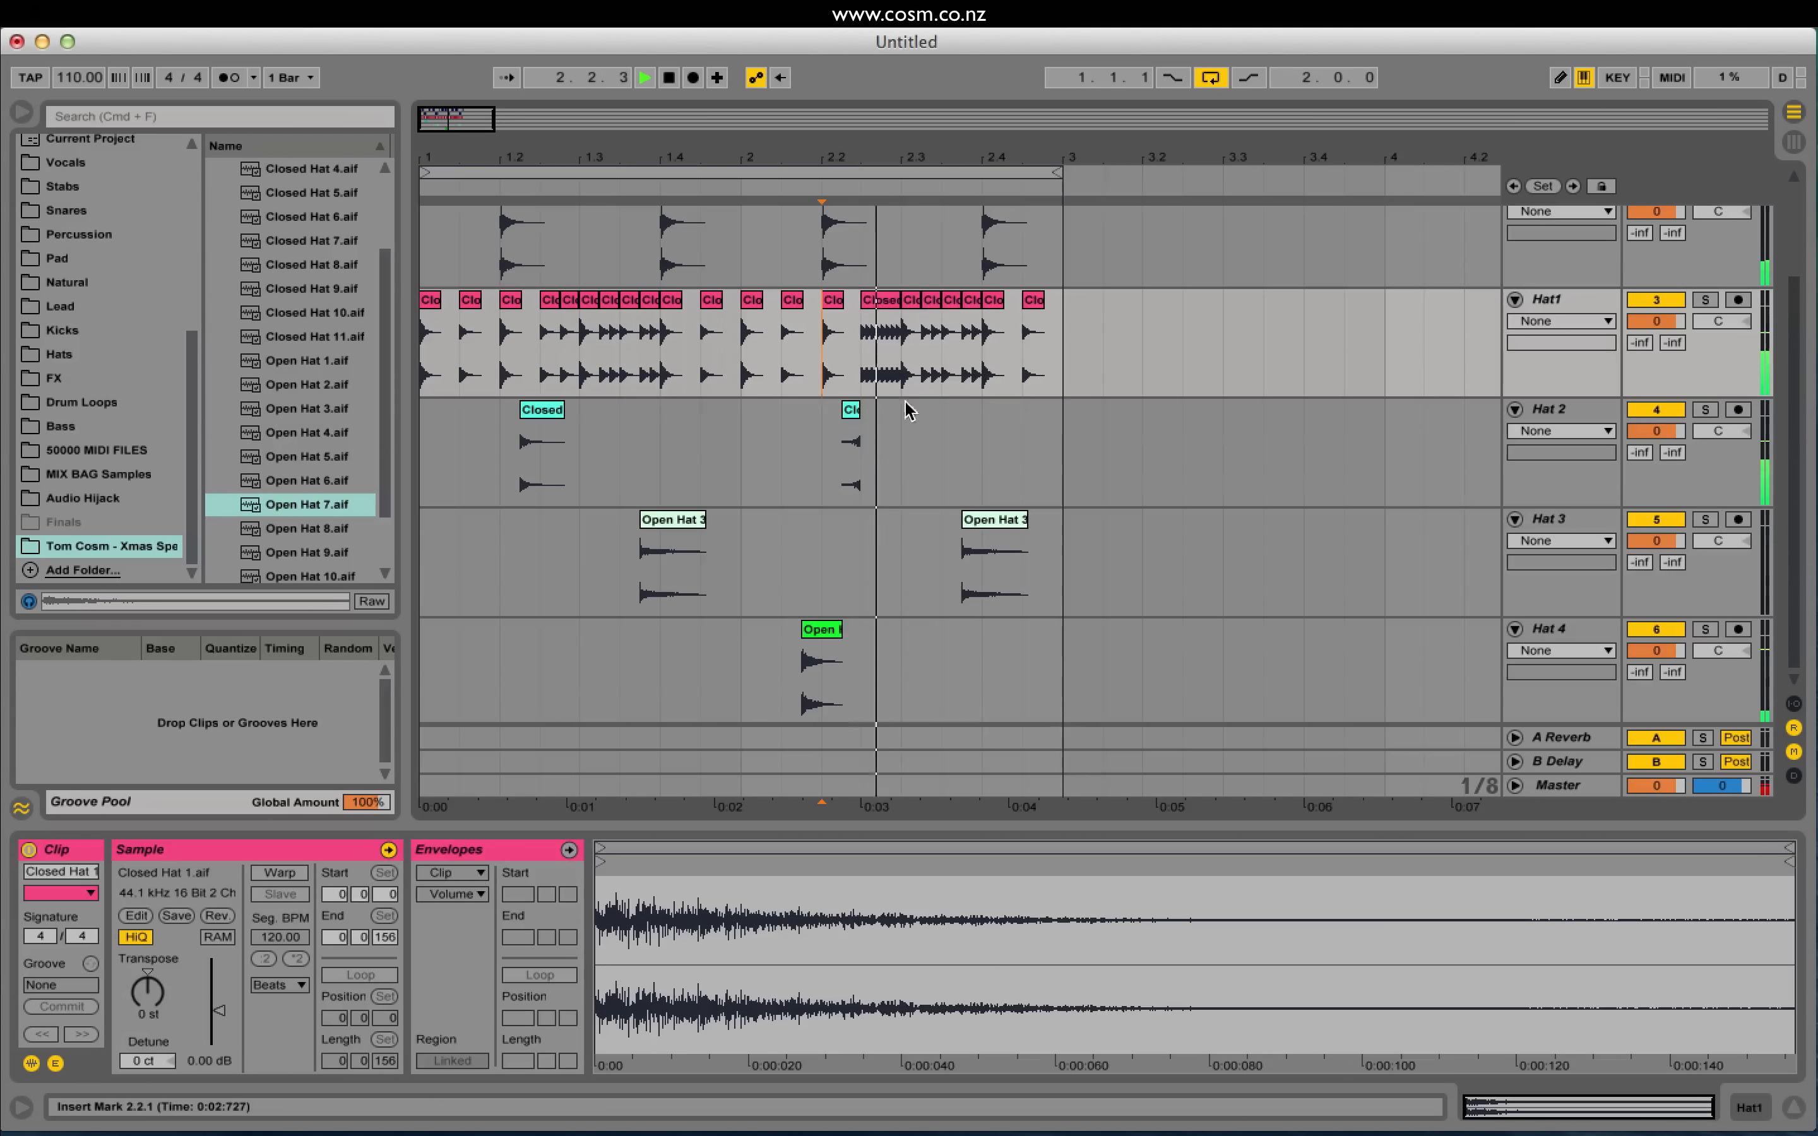
key("space")
left_click(856, 474)
key("space")
key("space")
key("space")
key("space")
key("space")
key("space")
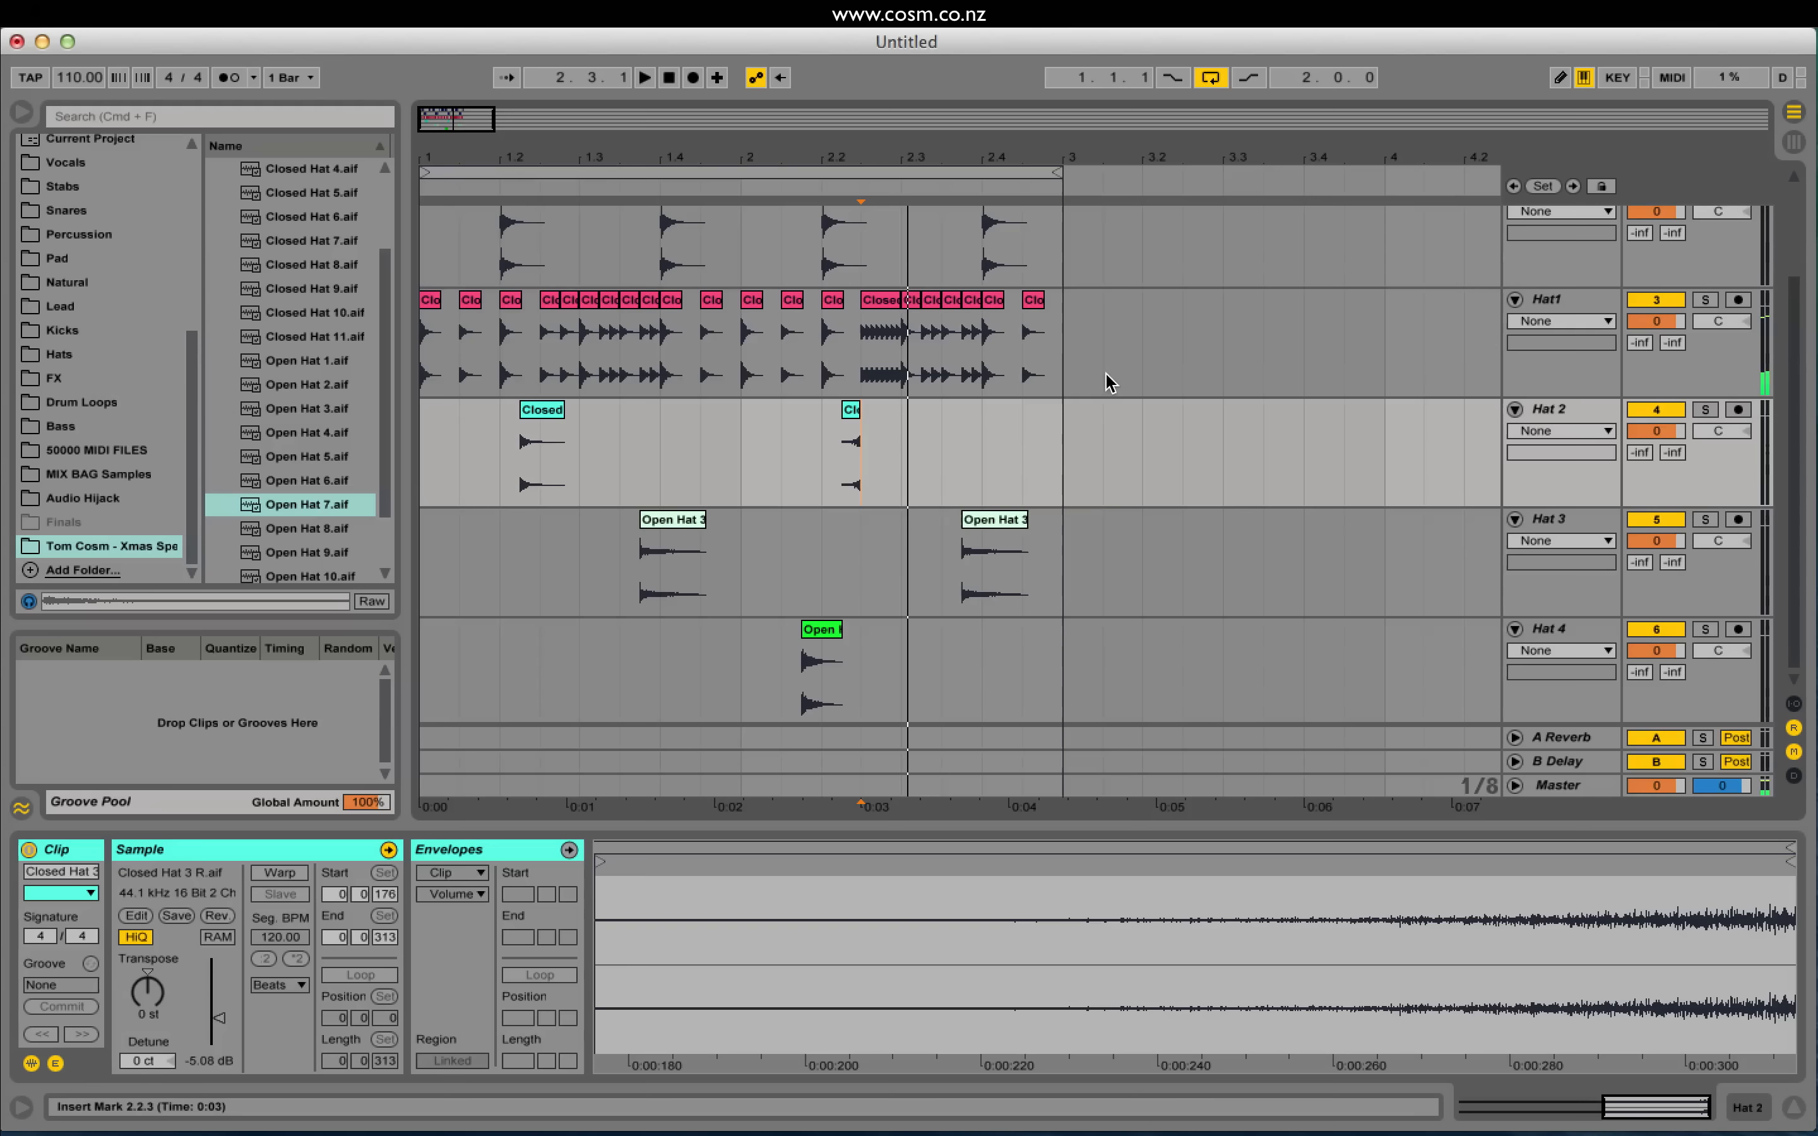
Step: With Hat 4 selected, insert the empty 7 Audio track beneath it using Cmd+T
scroll(1123, 434, "down", 1)
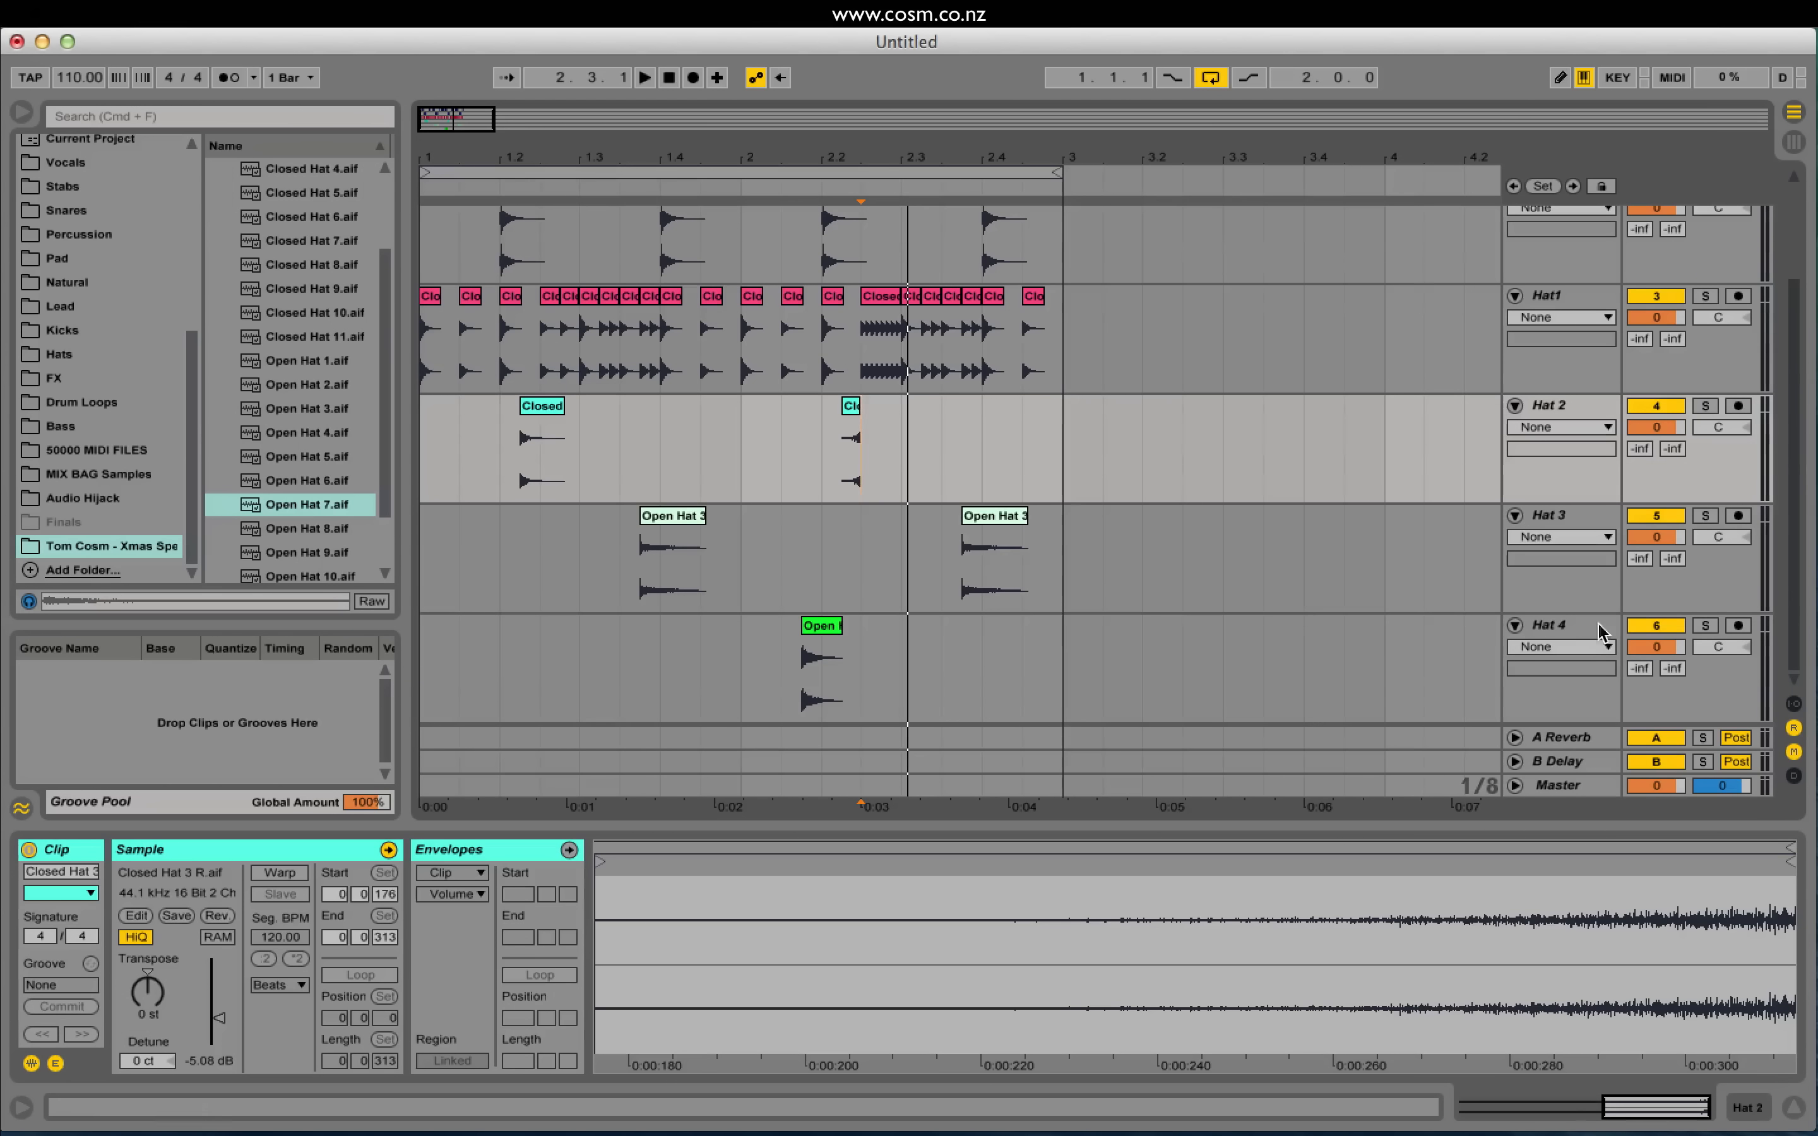
left_click(1577, 634)
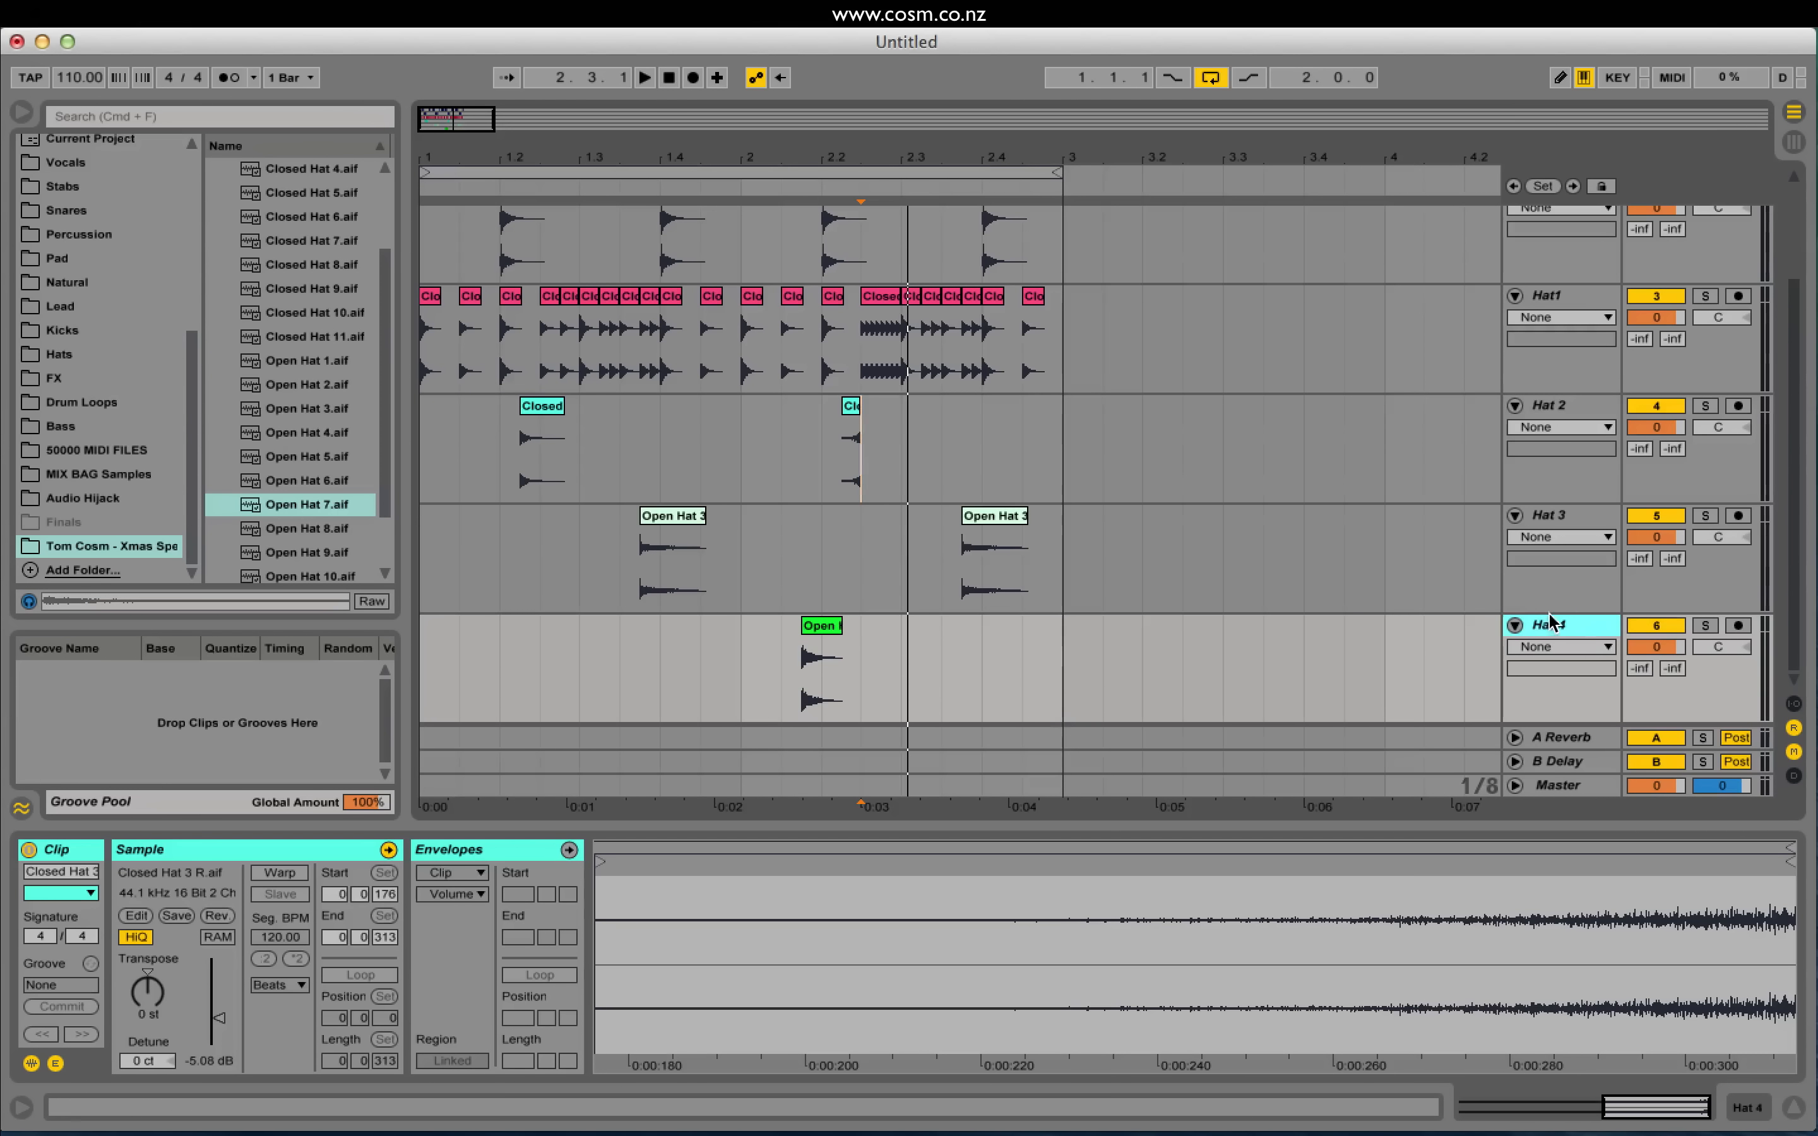
key("super+t")
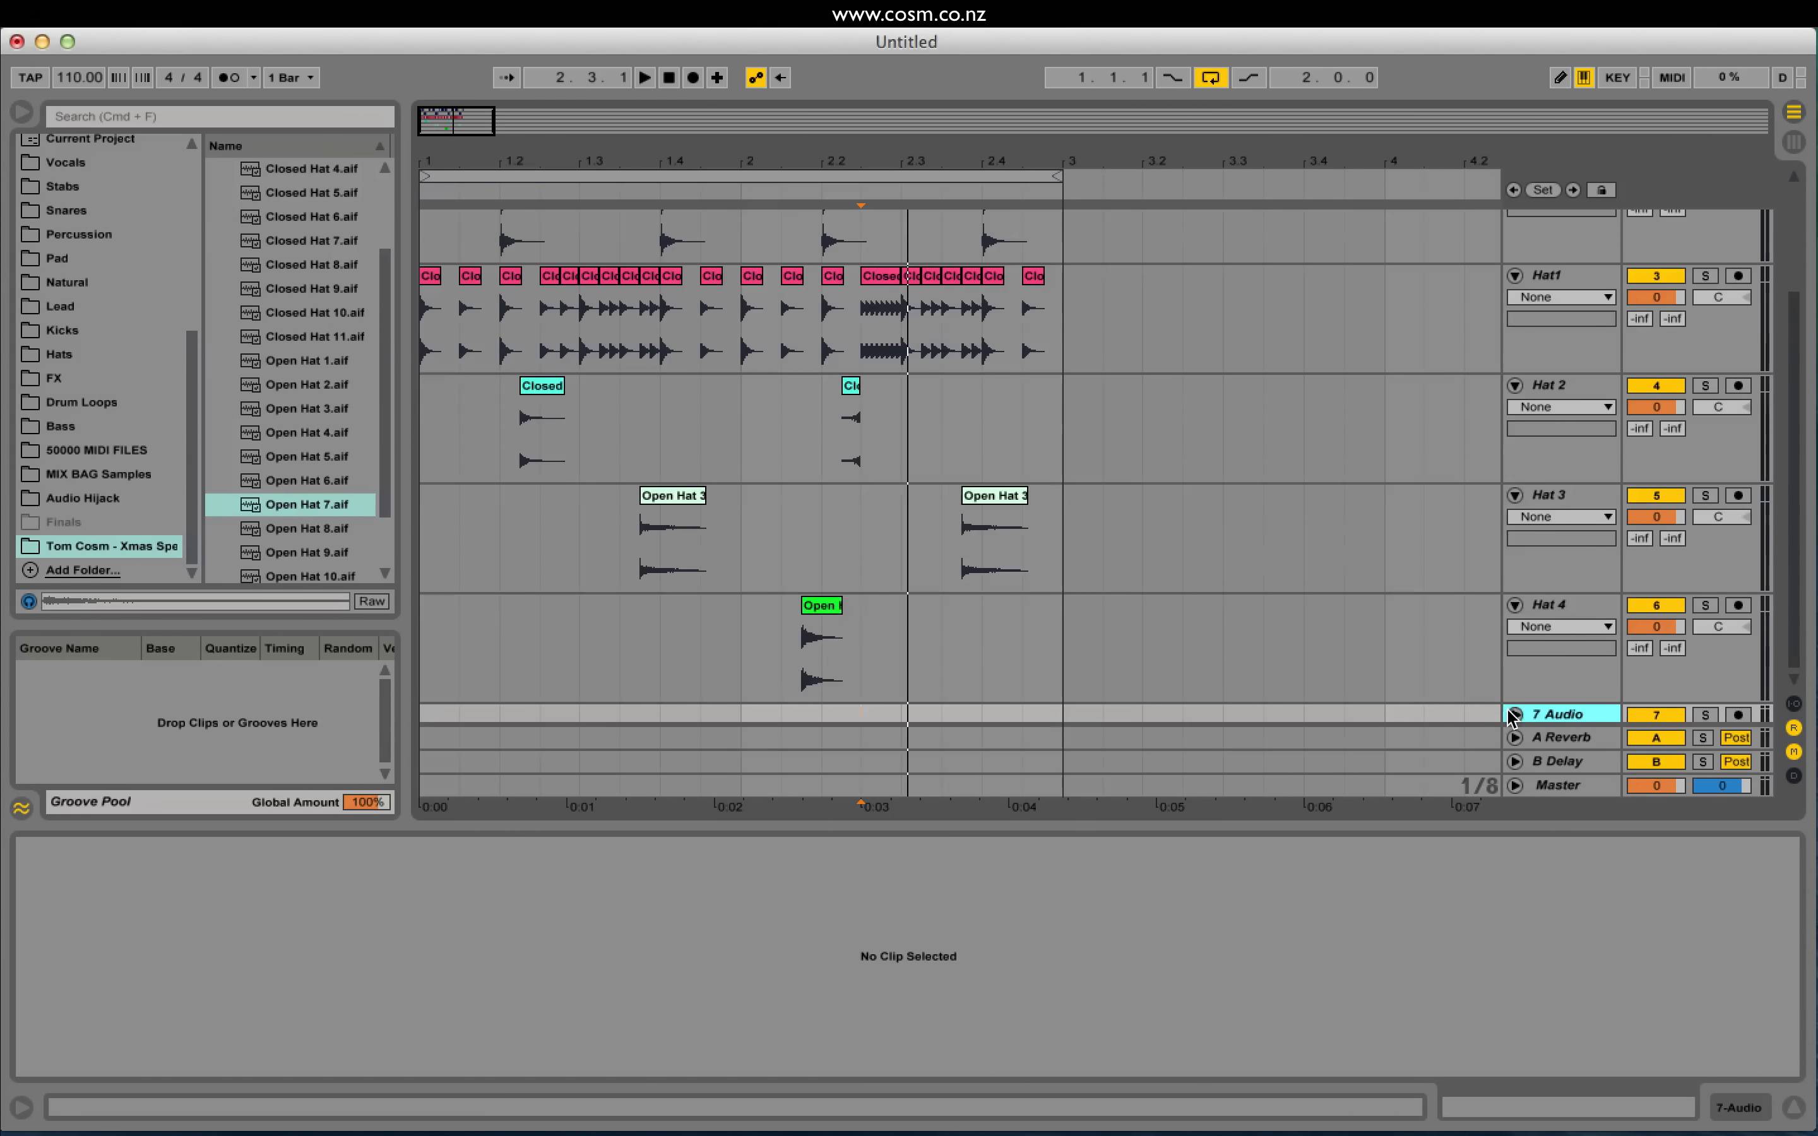
Step: Expand 7 Audio and open the Percussion sample folder in the browser
left_click(1514, 714)
scroll(73, 293, "up", 10)
scroll(296, 299, "up", 5)
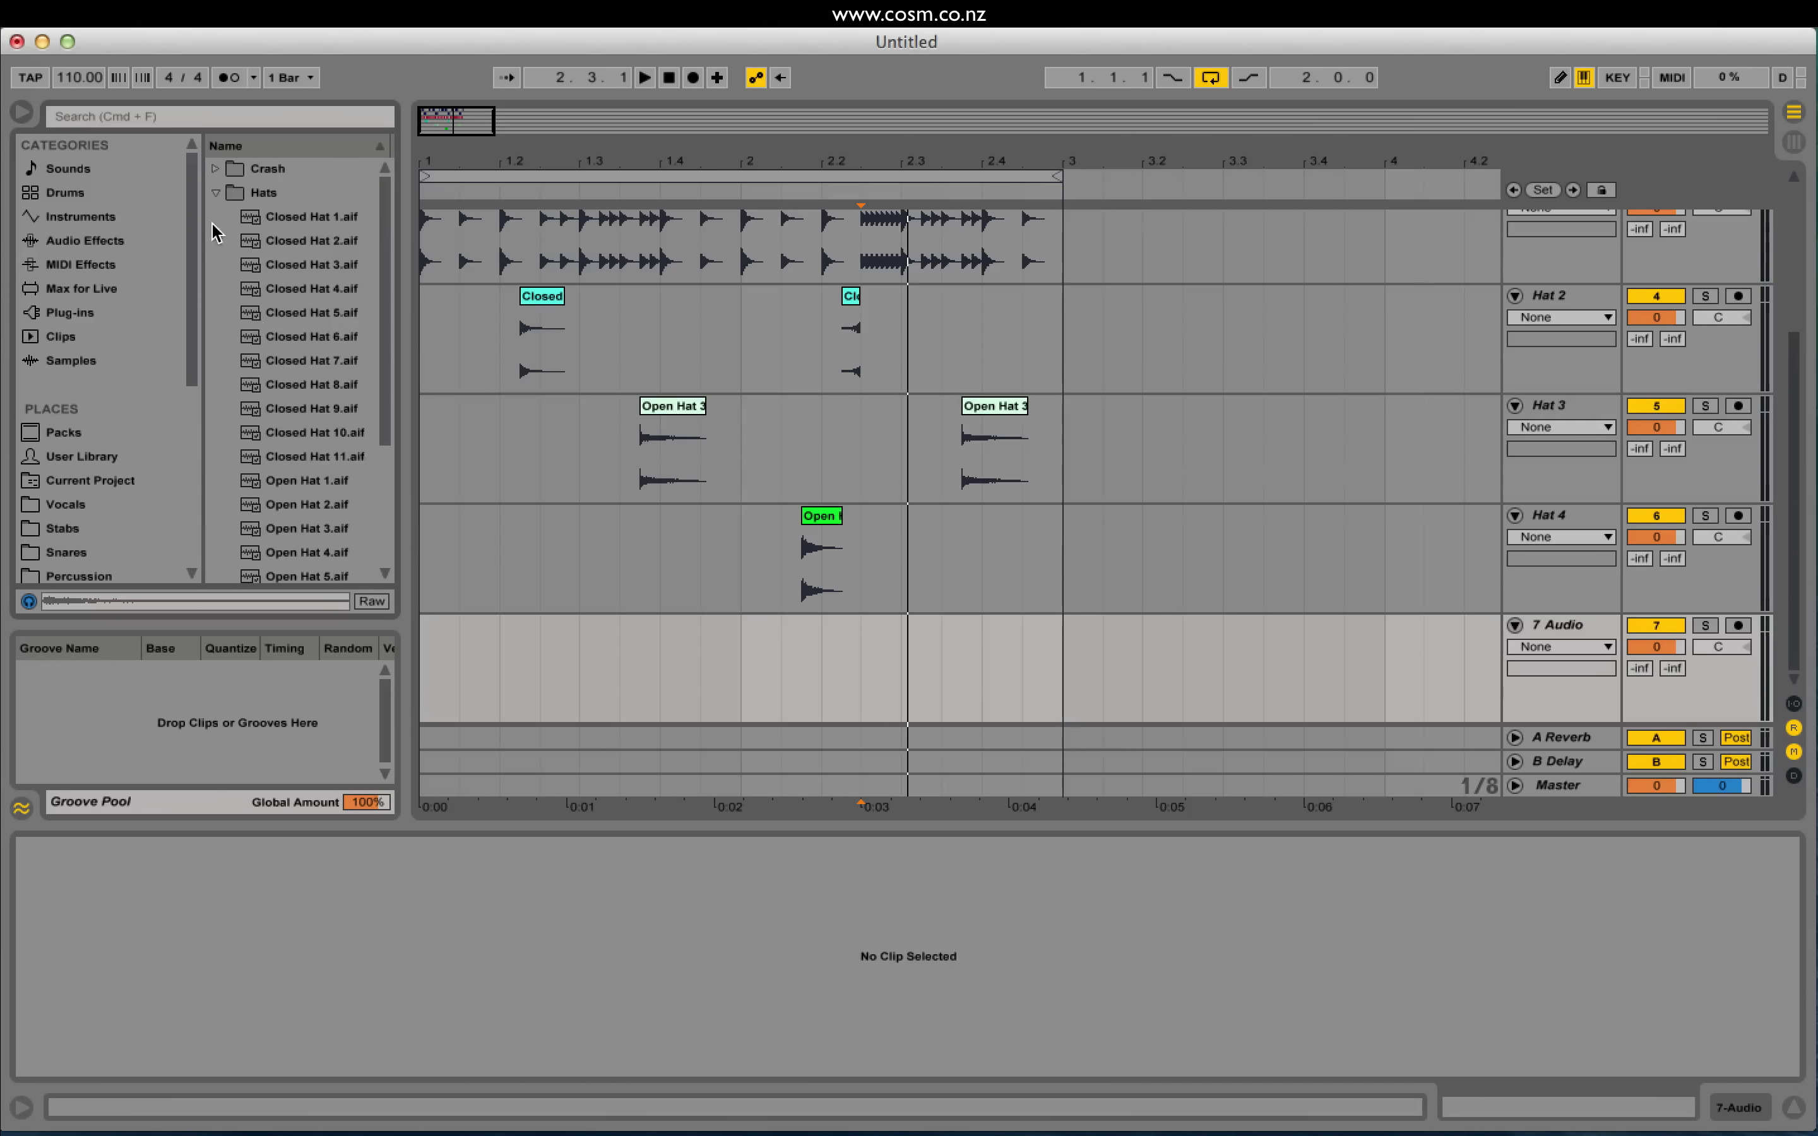
left_click(217, 193)
left_click(215, 264)
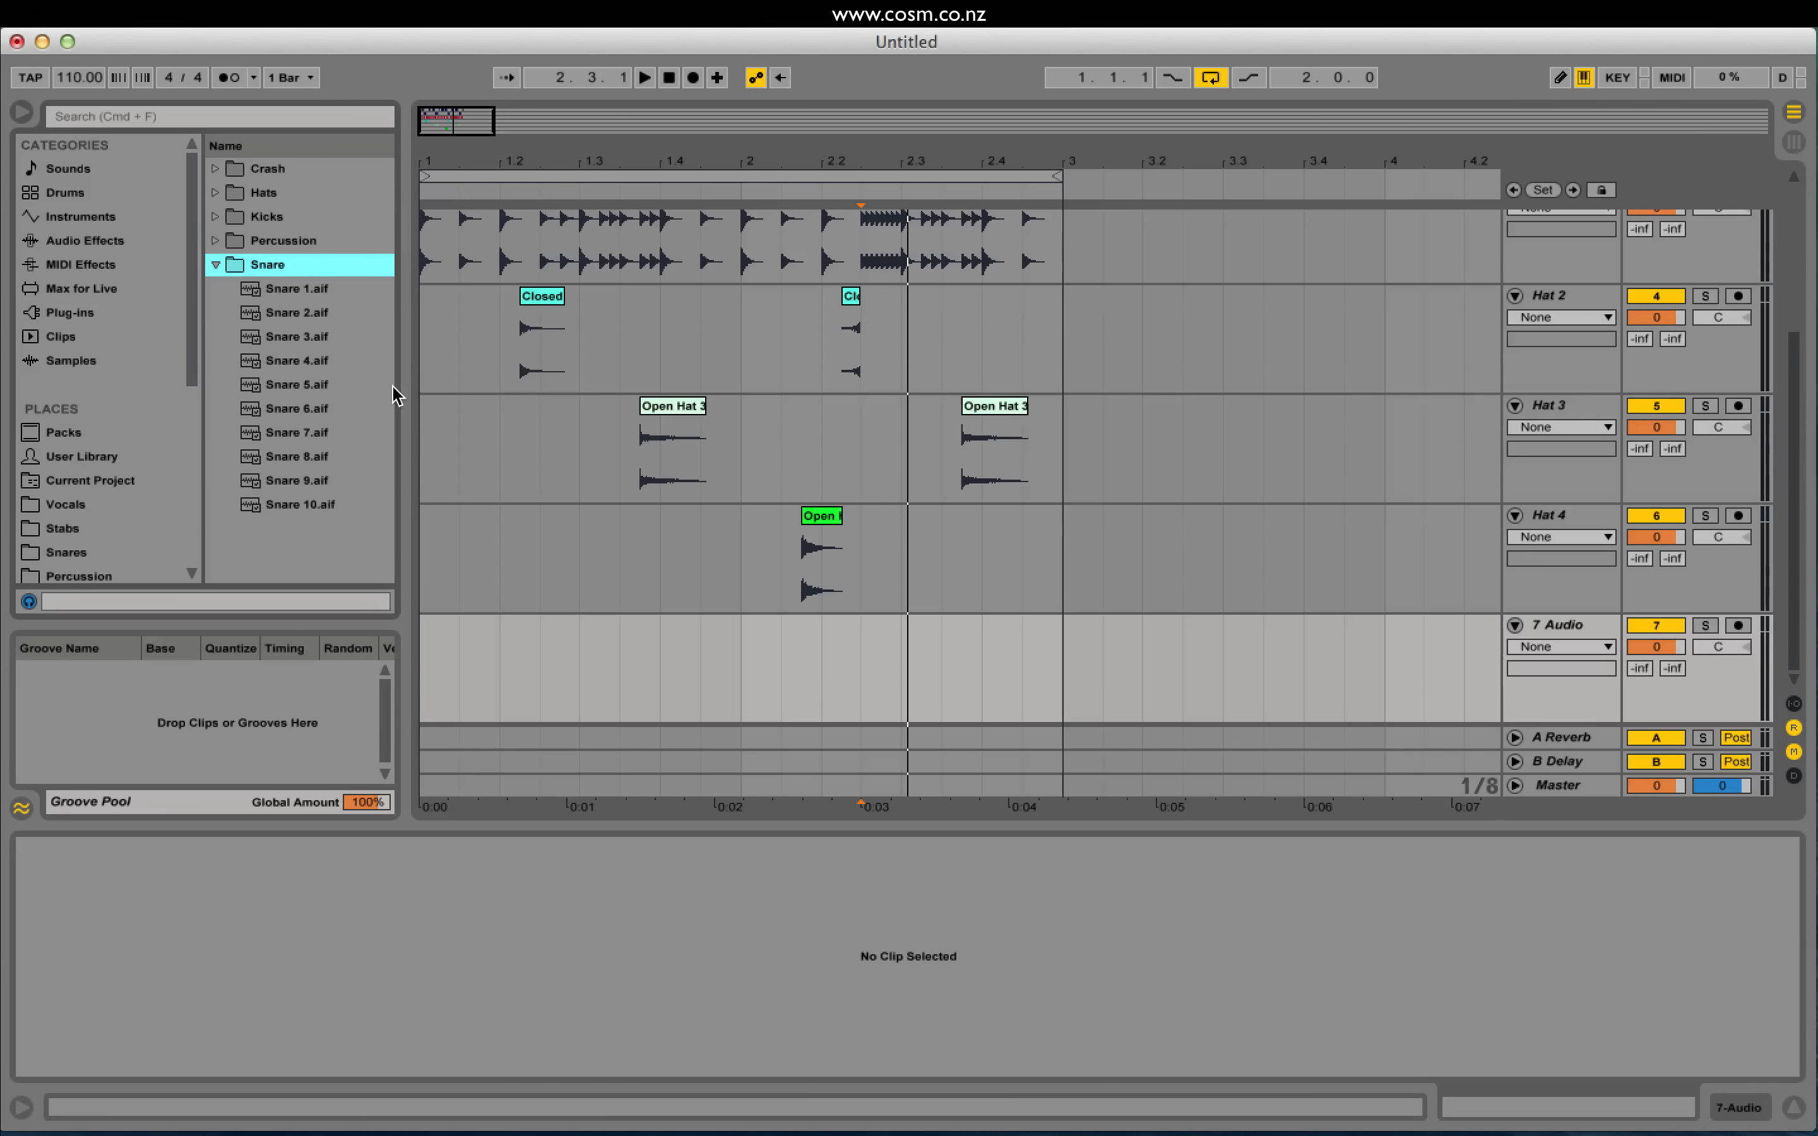
left_click(213, 240)
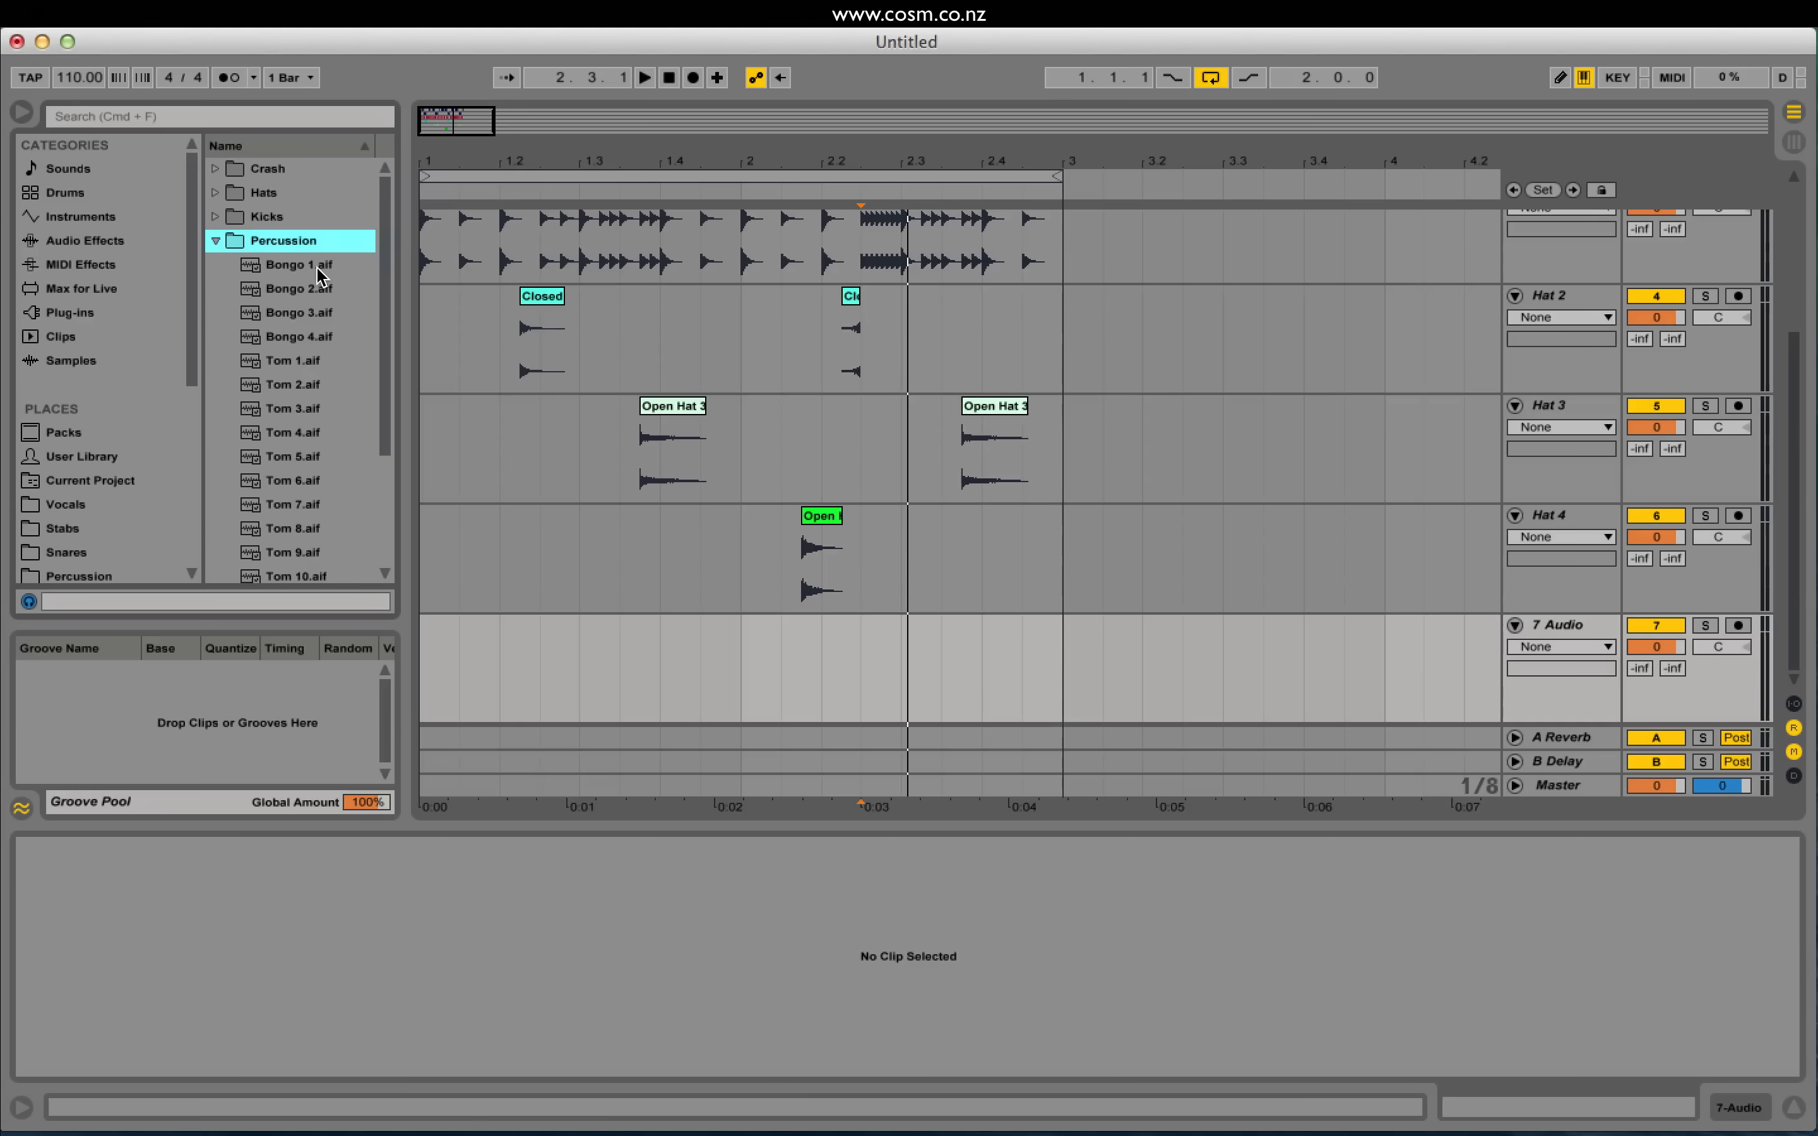
Step: Preview the bongo and tom samples one by one down to Tom 12
key("Down")
key("Down")
key("Down")
key("Down")
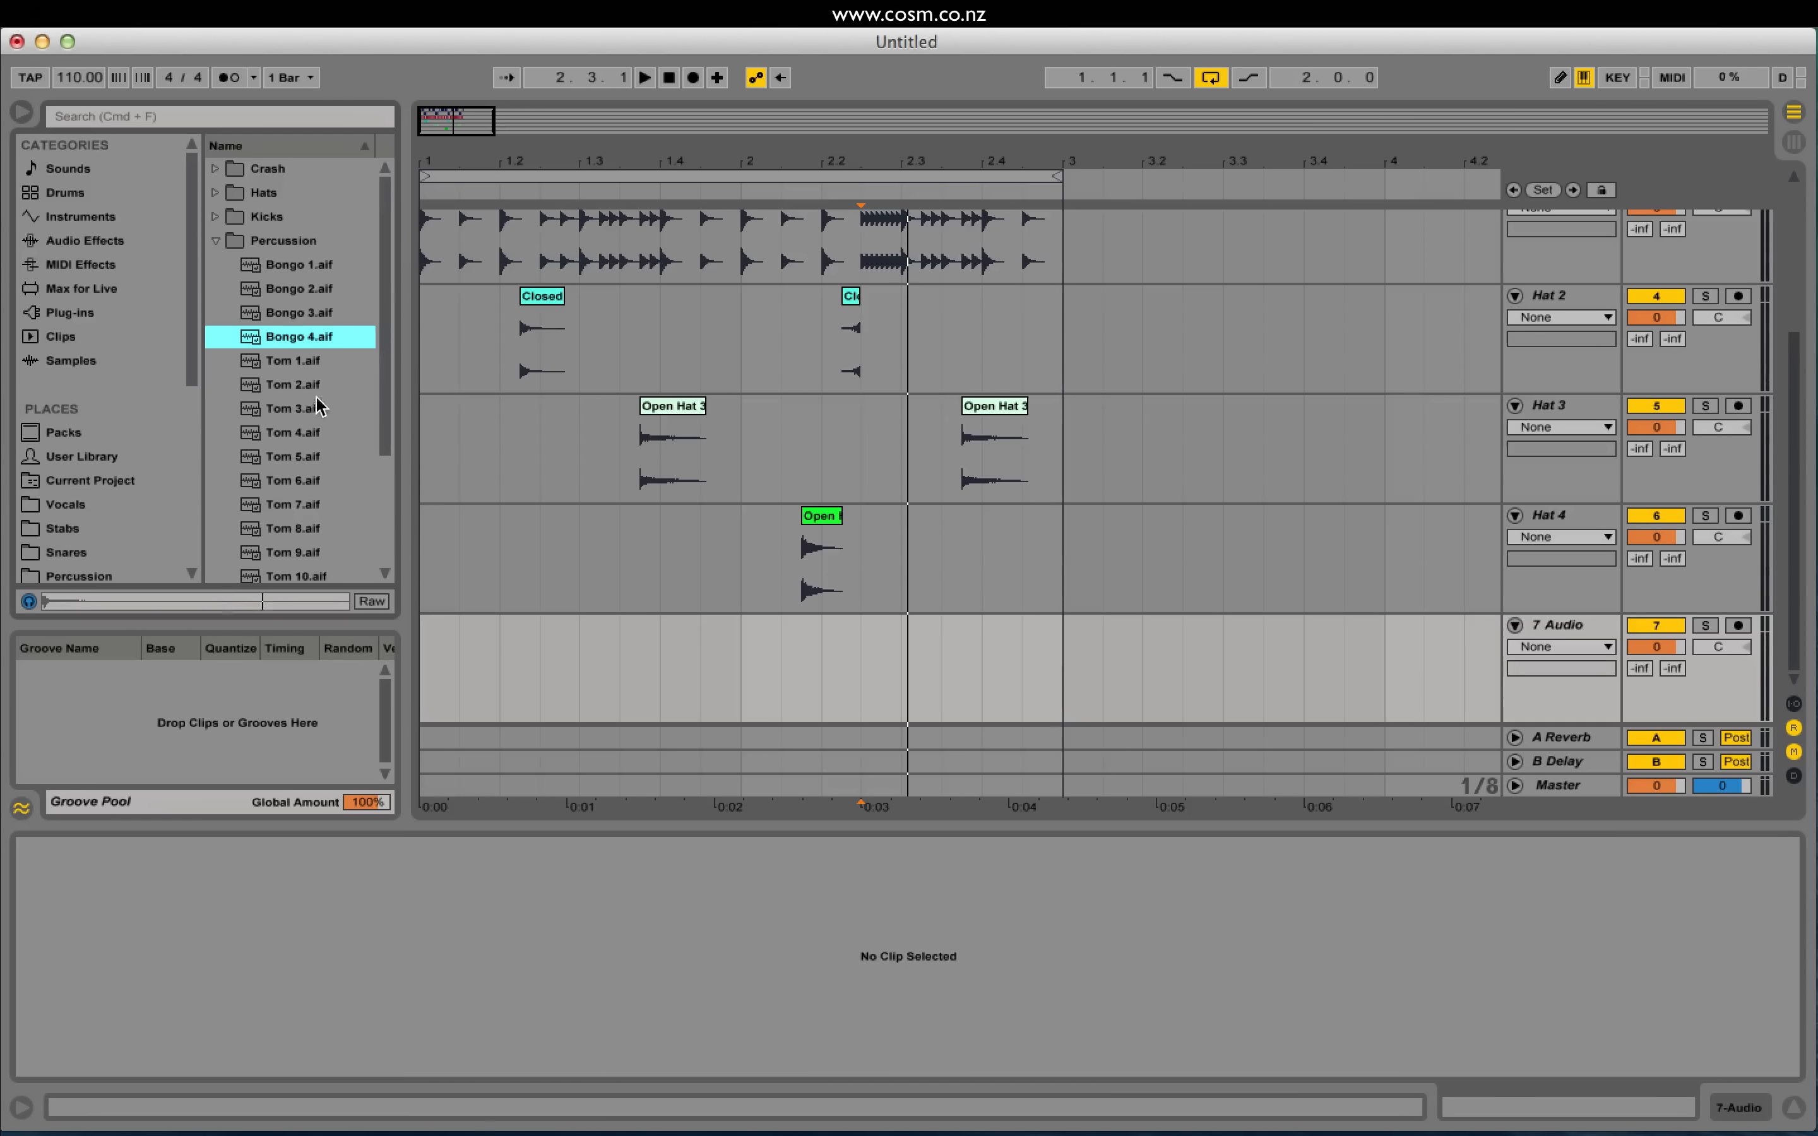
scroll(336, 385, "down", 4)
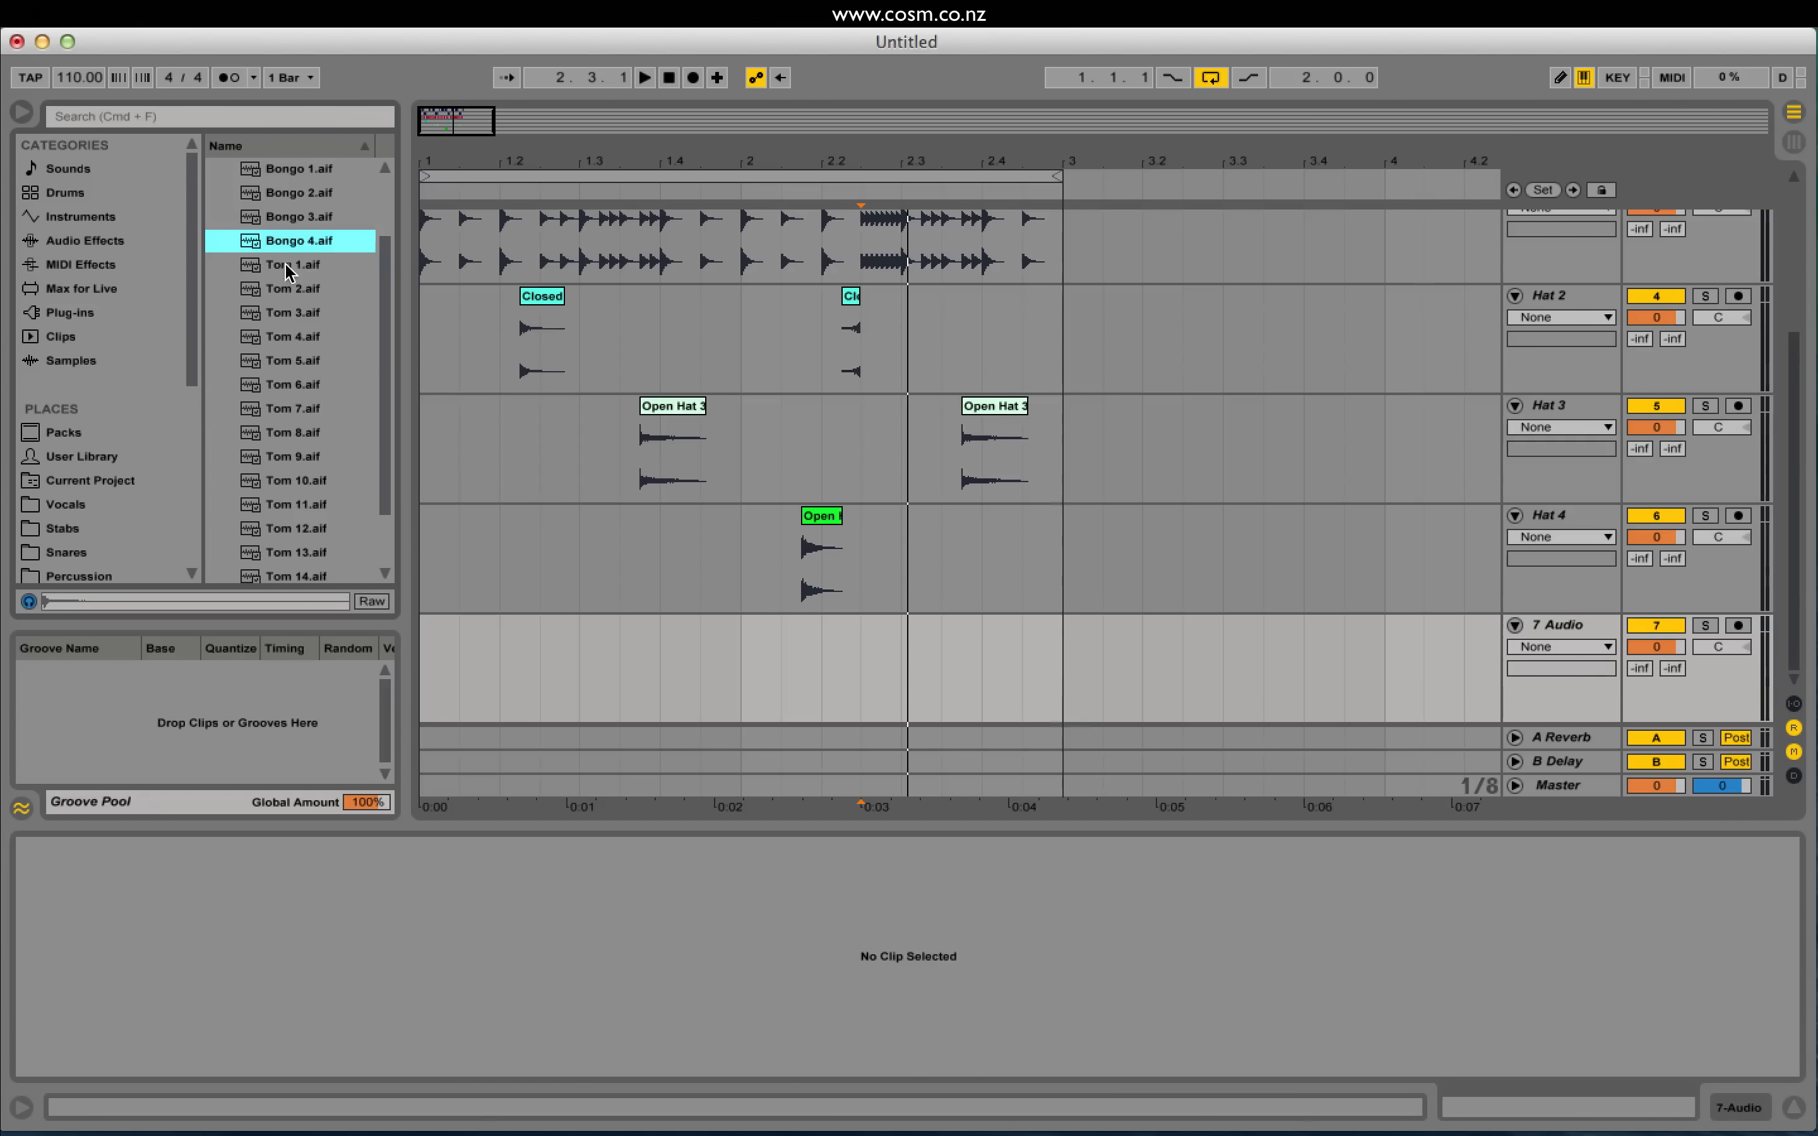
key("Down")
key("Down")
key("Down")
key("Down")
key("Down")
key("Down")
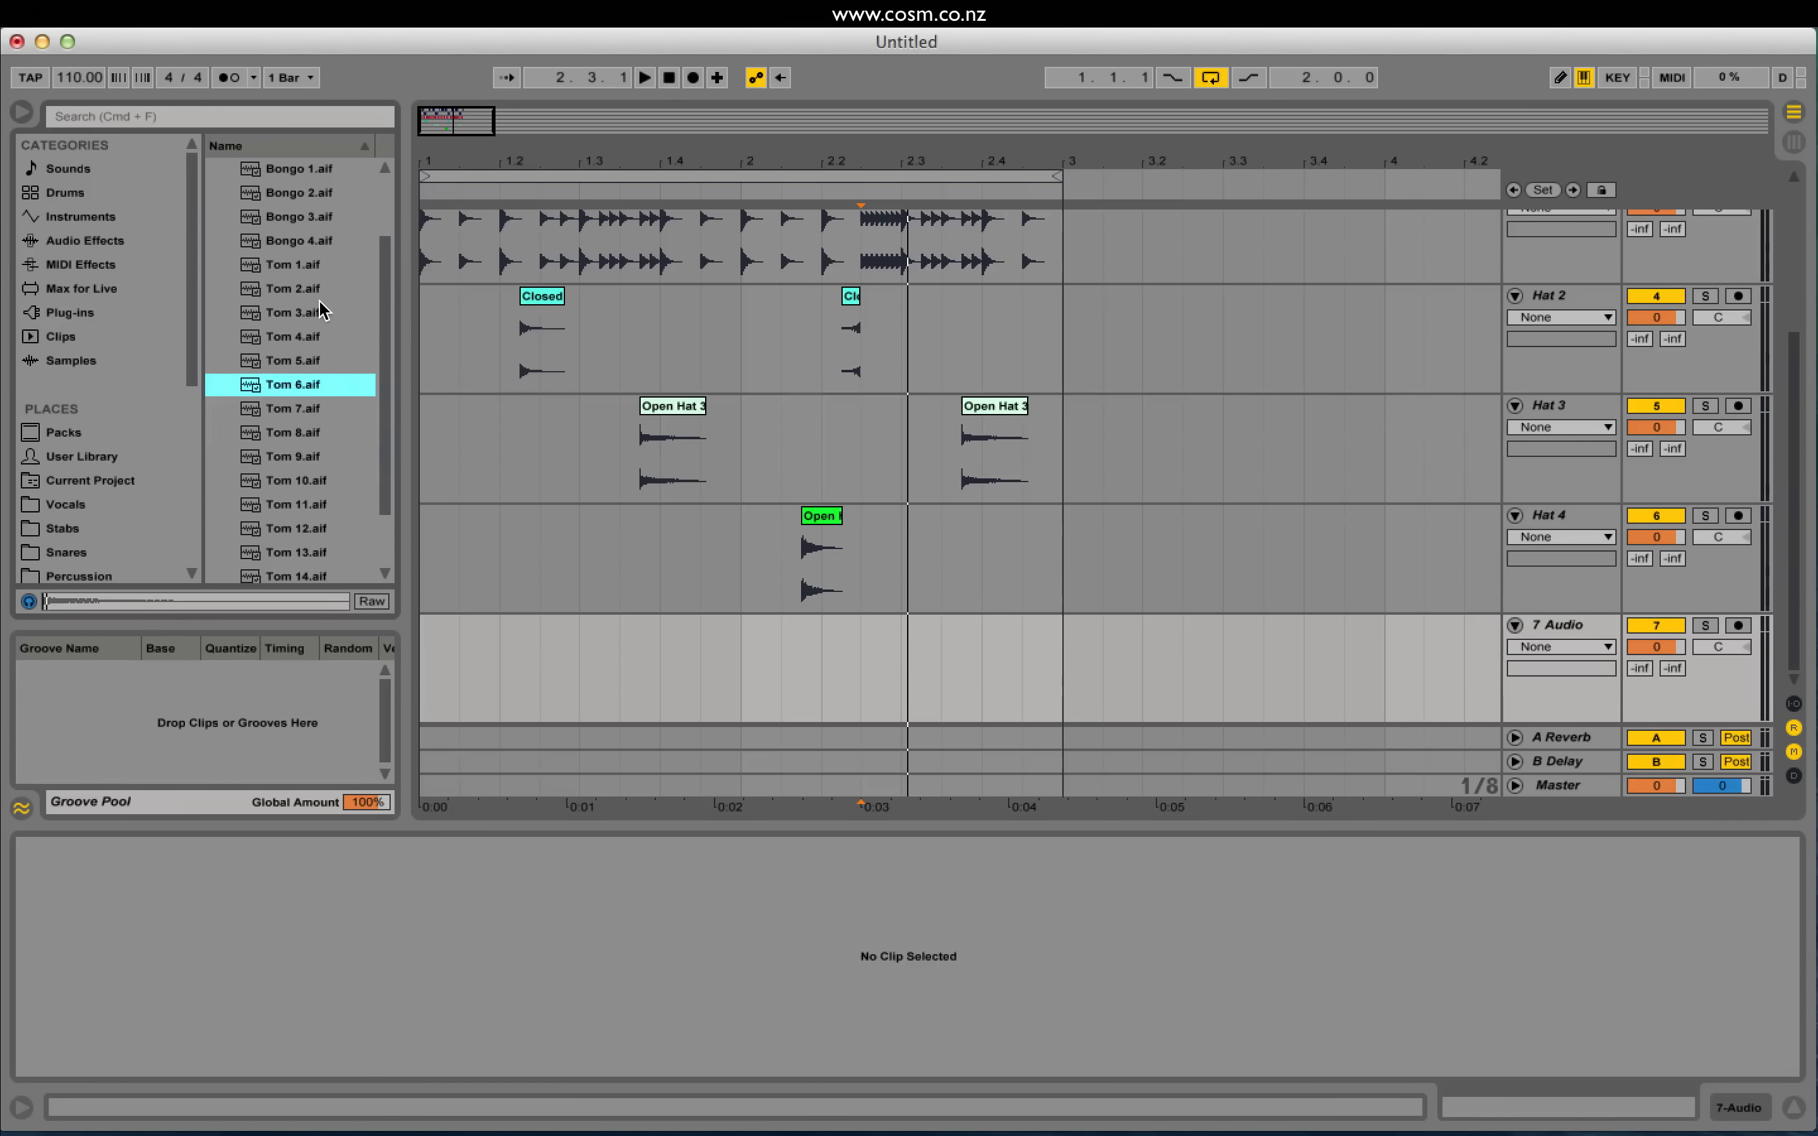
key("Down")
key("Down")
key("Down")
key("Down")
key("Down")
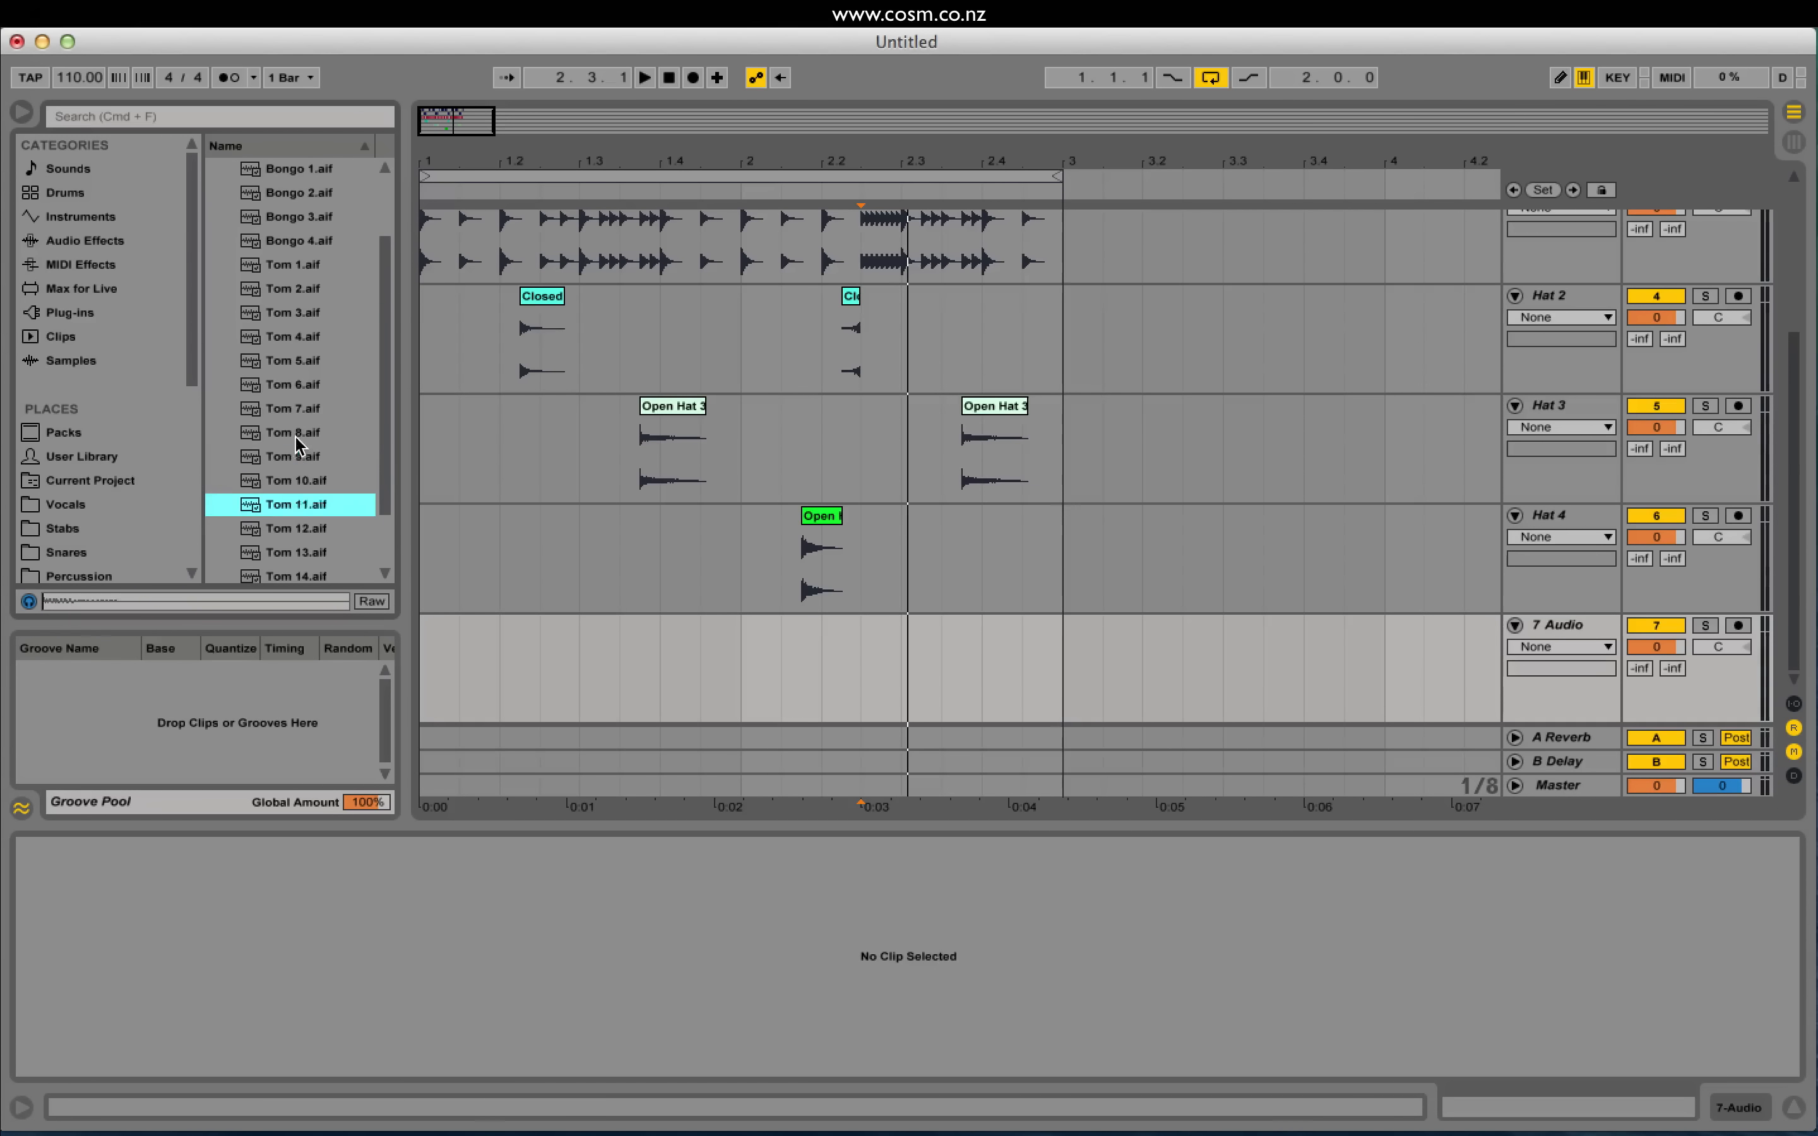
scroll(301, 440, "down", 3)
key("Down")
key("Down")
key("Down")
key("Up")
key("Up")
key("Up")
key("Down")
key("Down")
key("Up")
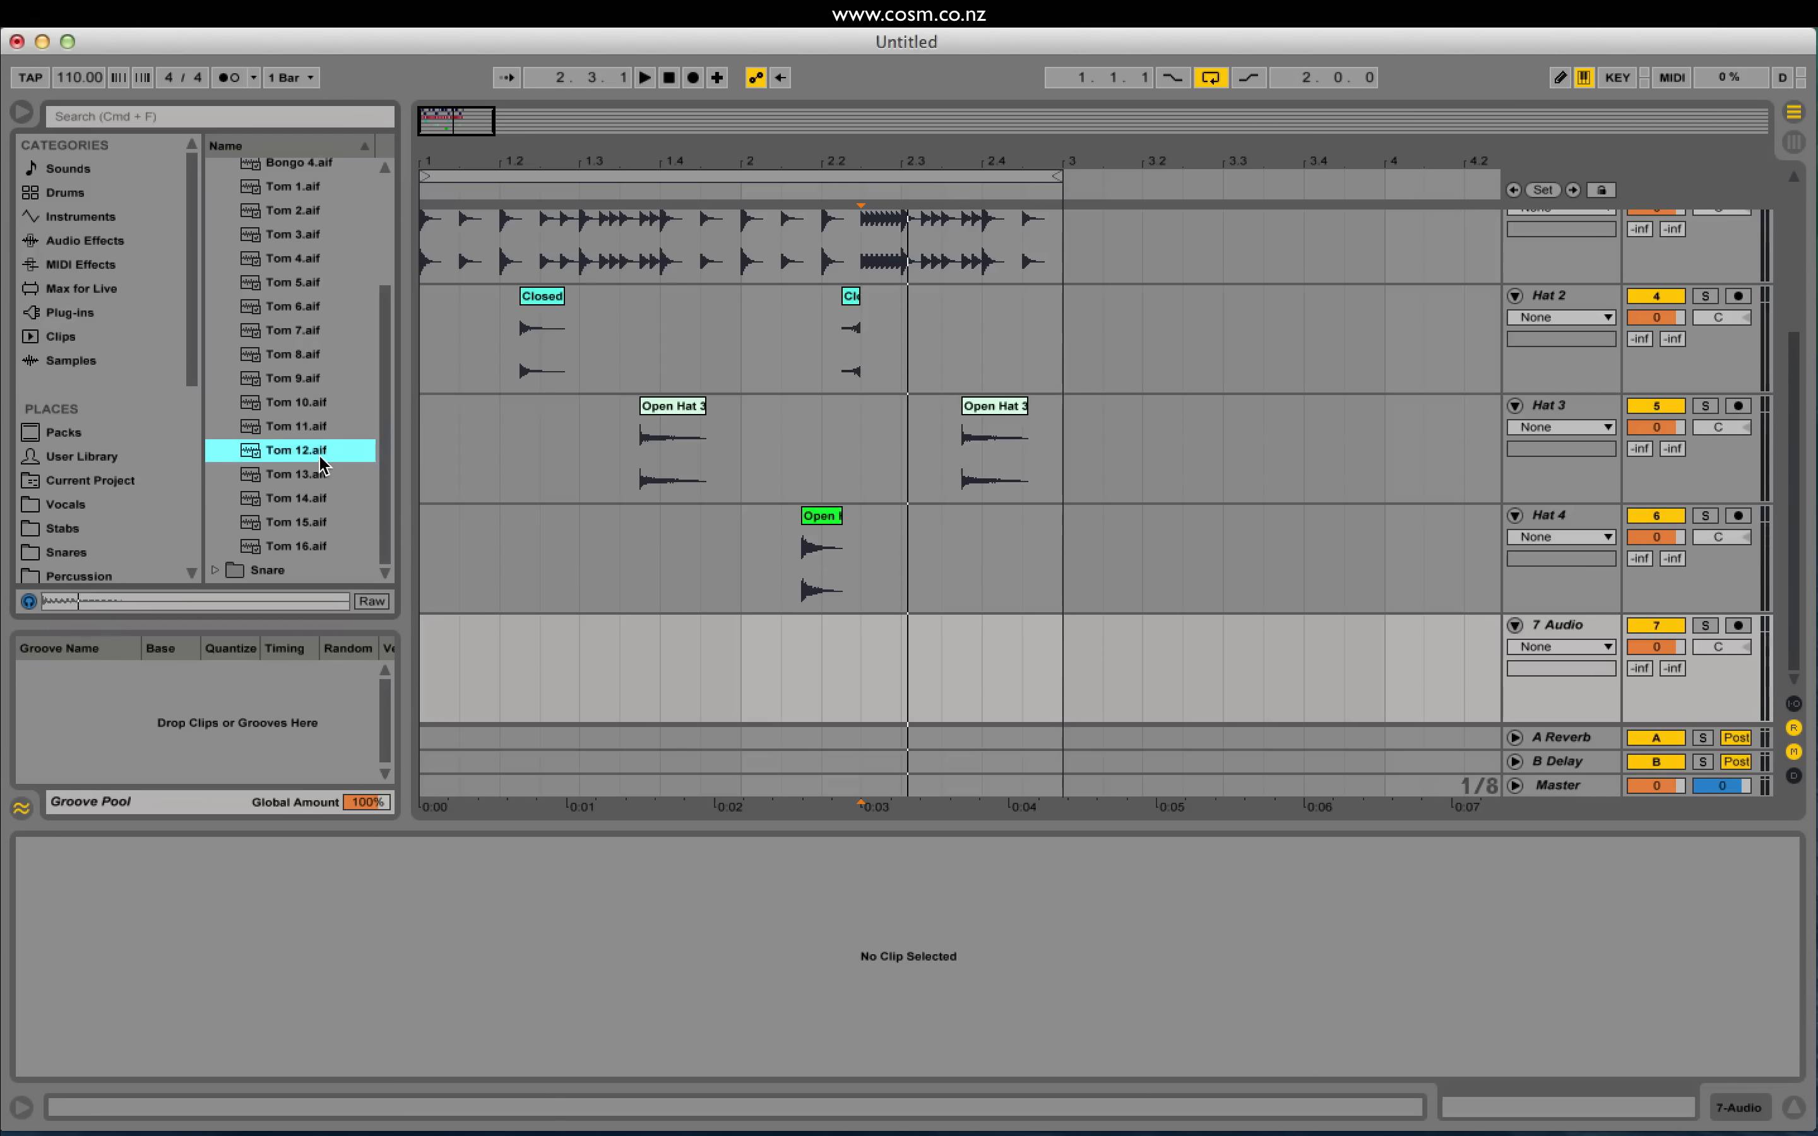
Step: Compare the toms, settle on Tom 8, and drop it on 7 Audio at 2.2.3
left_click(318, 434)
left_click(317, 445)
left_click(316, 426)
left_click(309, 355)
left_click(335, 377)
left_click(303, 359)
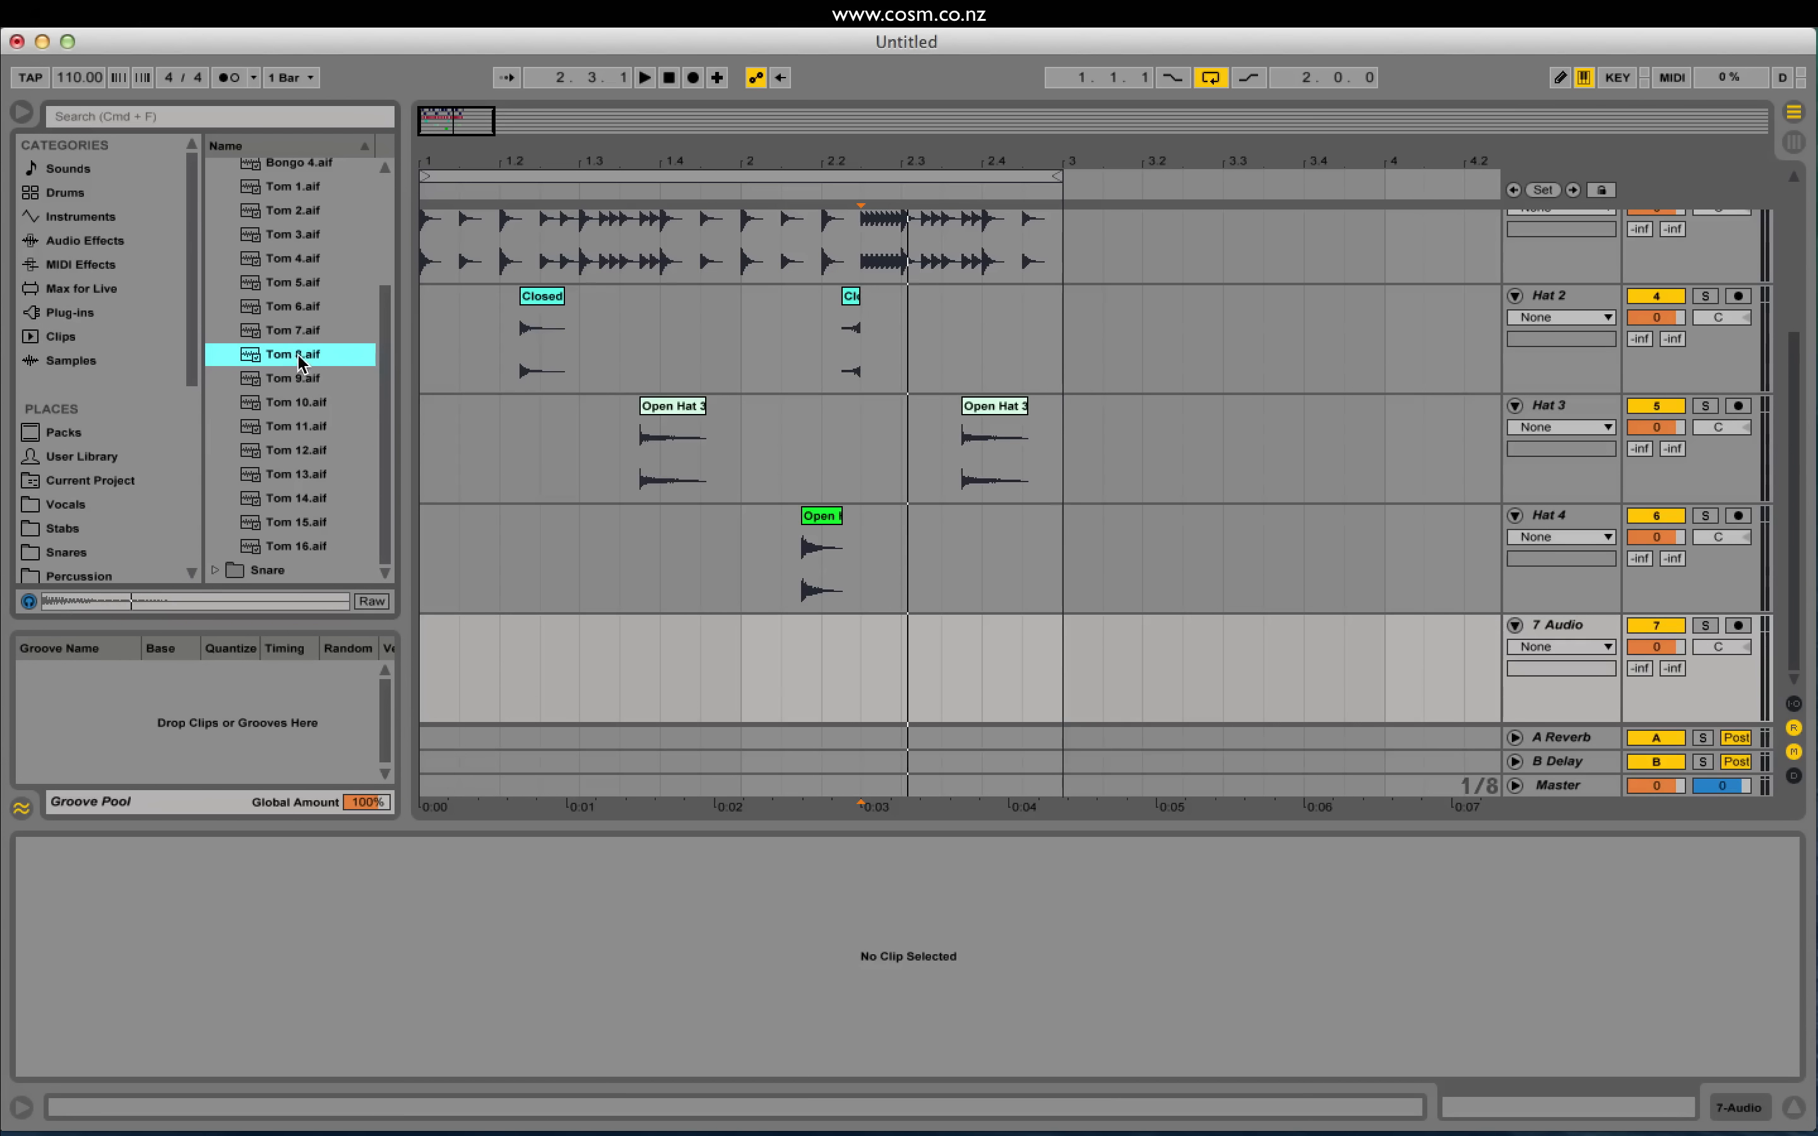
left_click_drag(293, 359, 873, 639)
Step: Lower the 7 Audio tom track's volume and play the loop from 2.1.1
left_click(853, 301)
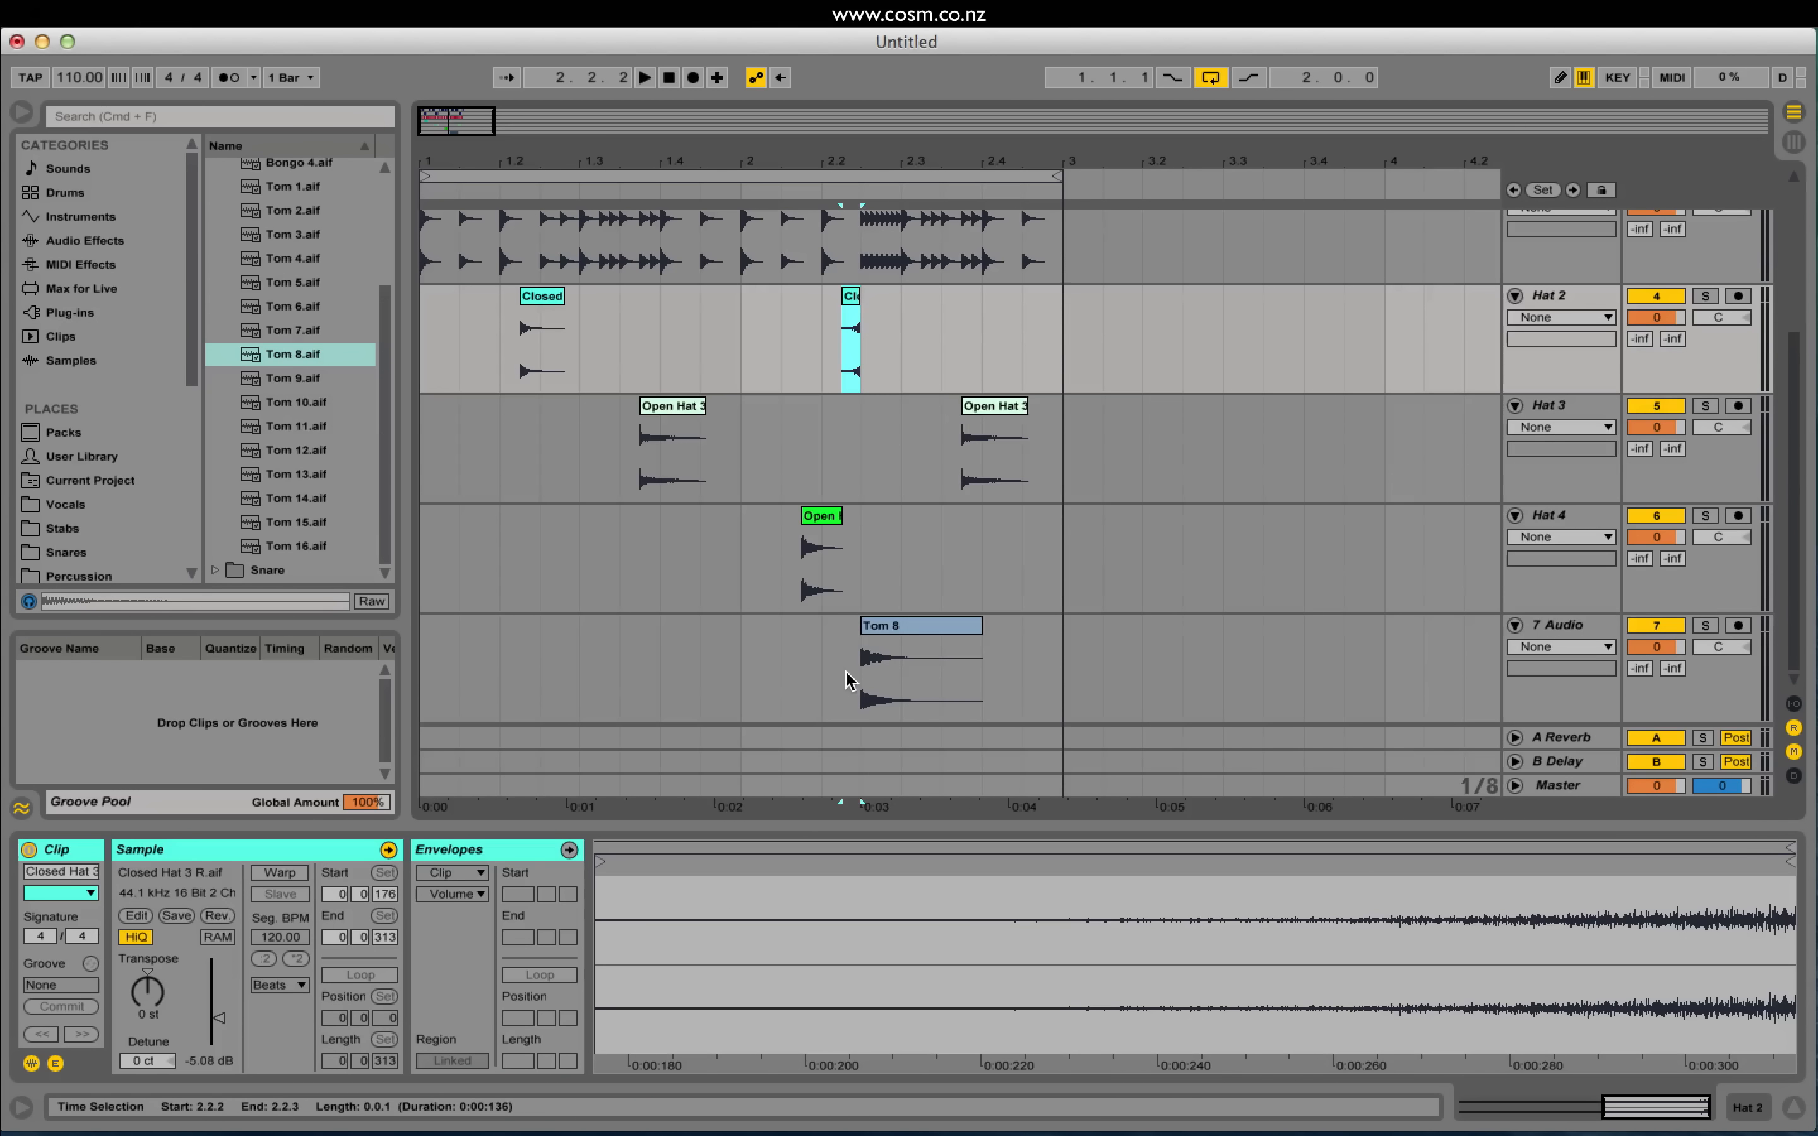
left_click(757, 681)
left_click_drag(1643, 658, 1643, 679)
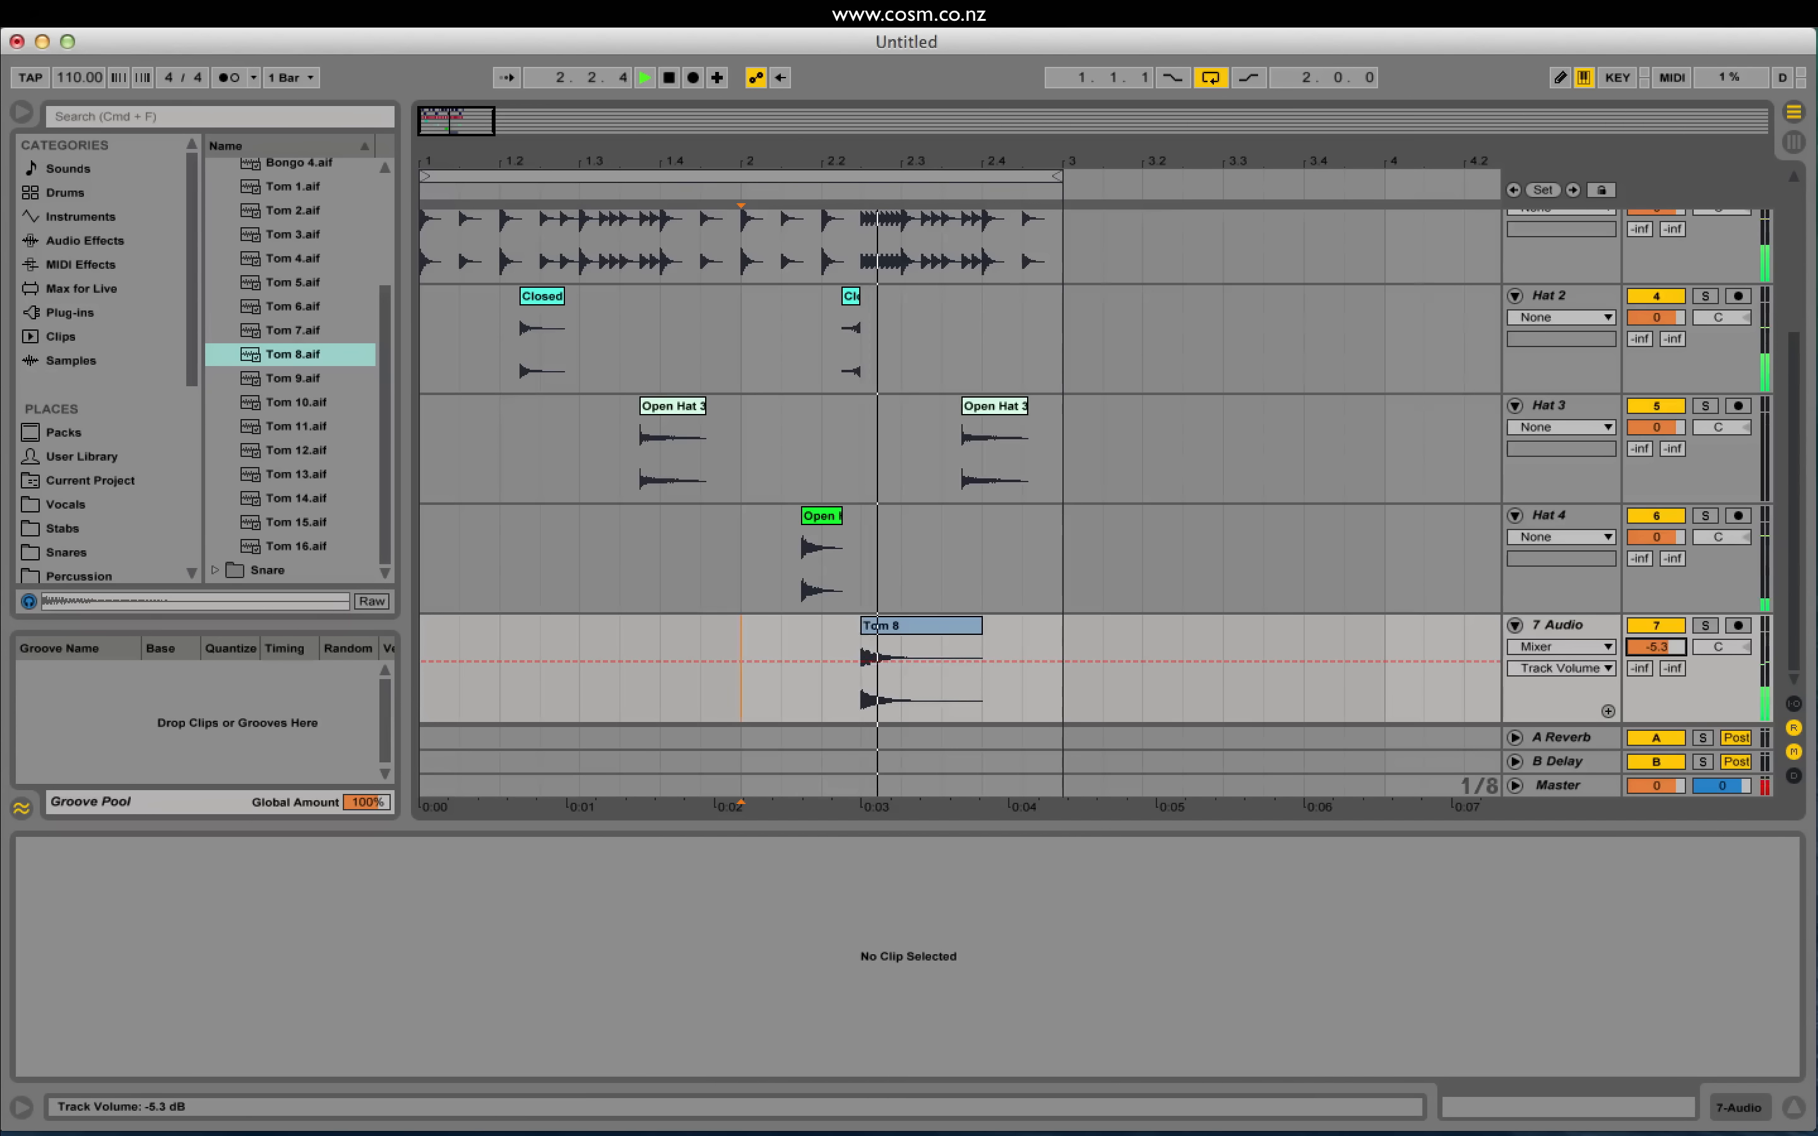
key("space")
key("space")
Step: Move the closed hat and Tom 8 clips one sixteenth earlier, then replay from 2.1.2
key("space")
key("space")
left_click_drag(465, 122, 455, 143)
key("space")
left_click_drag(719, 301, 673, 308)
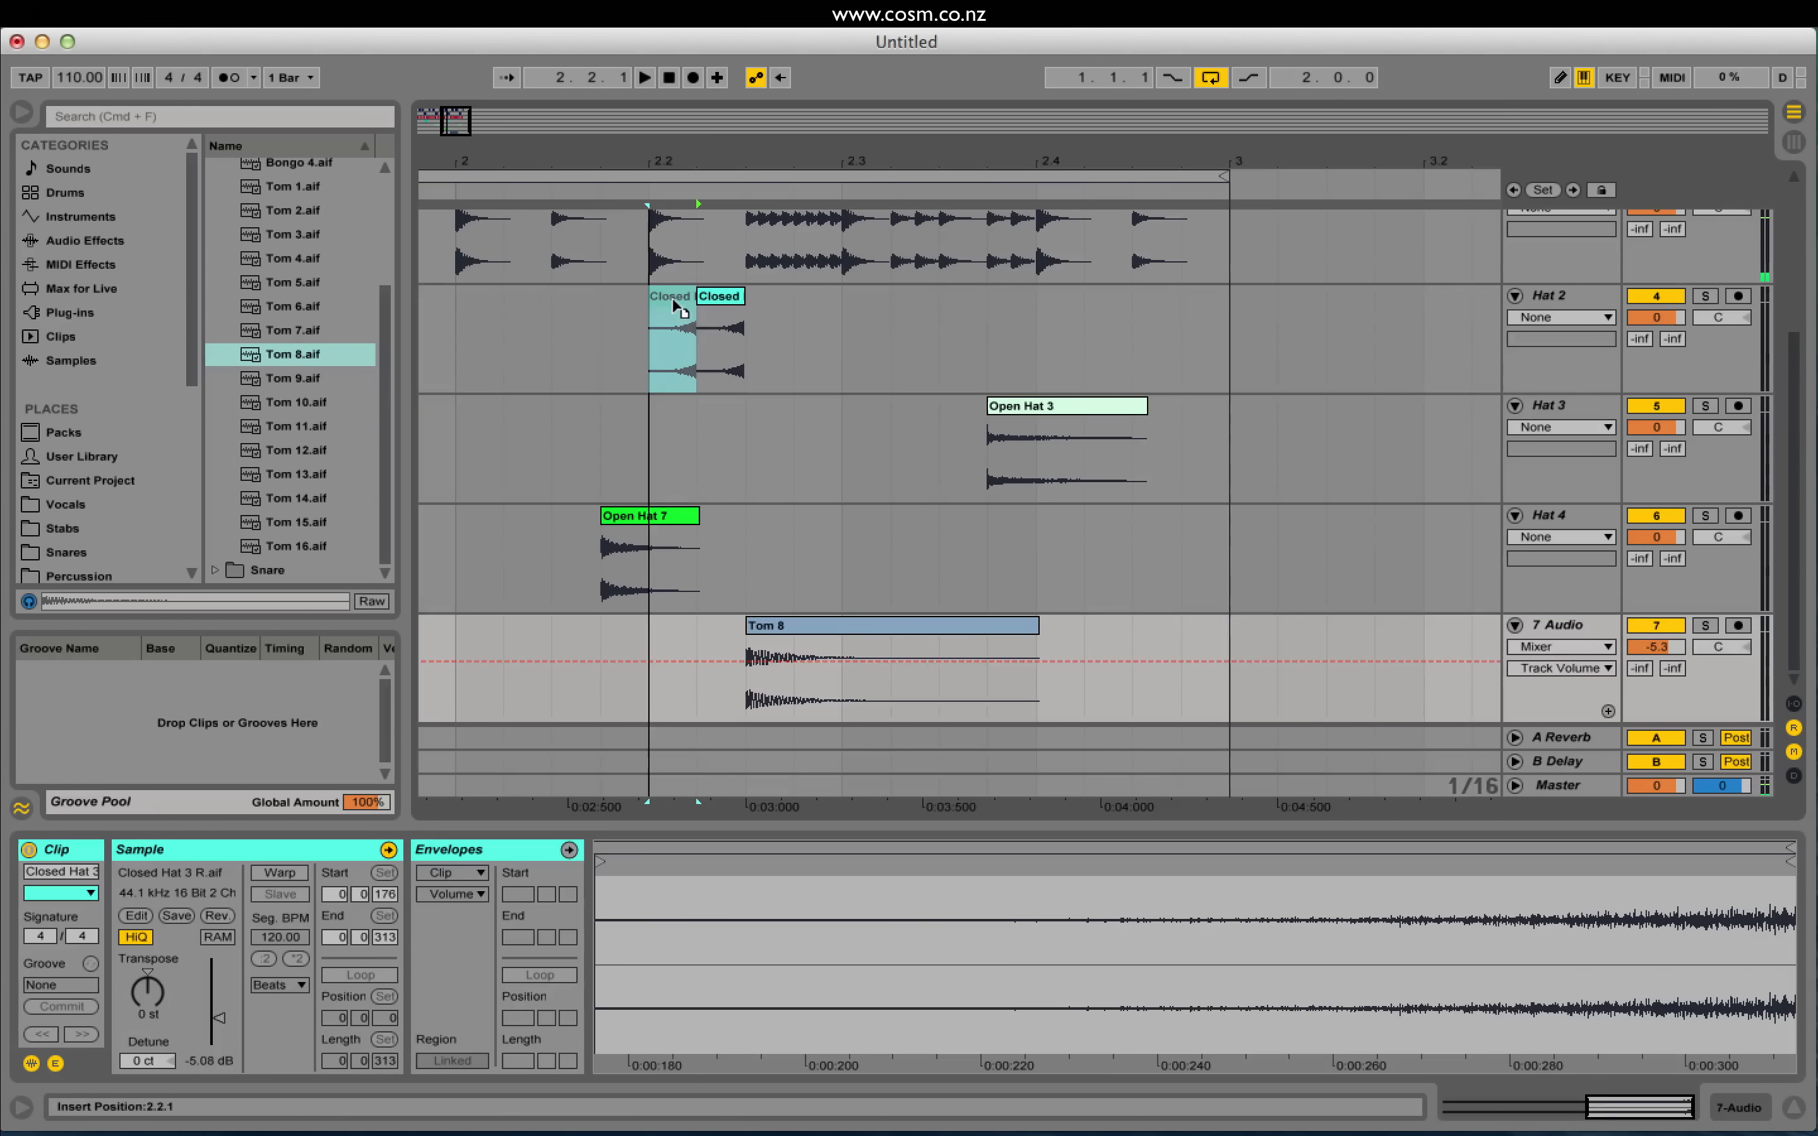
left_click_drag(786, 631, 736, 631)
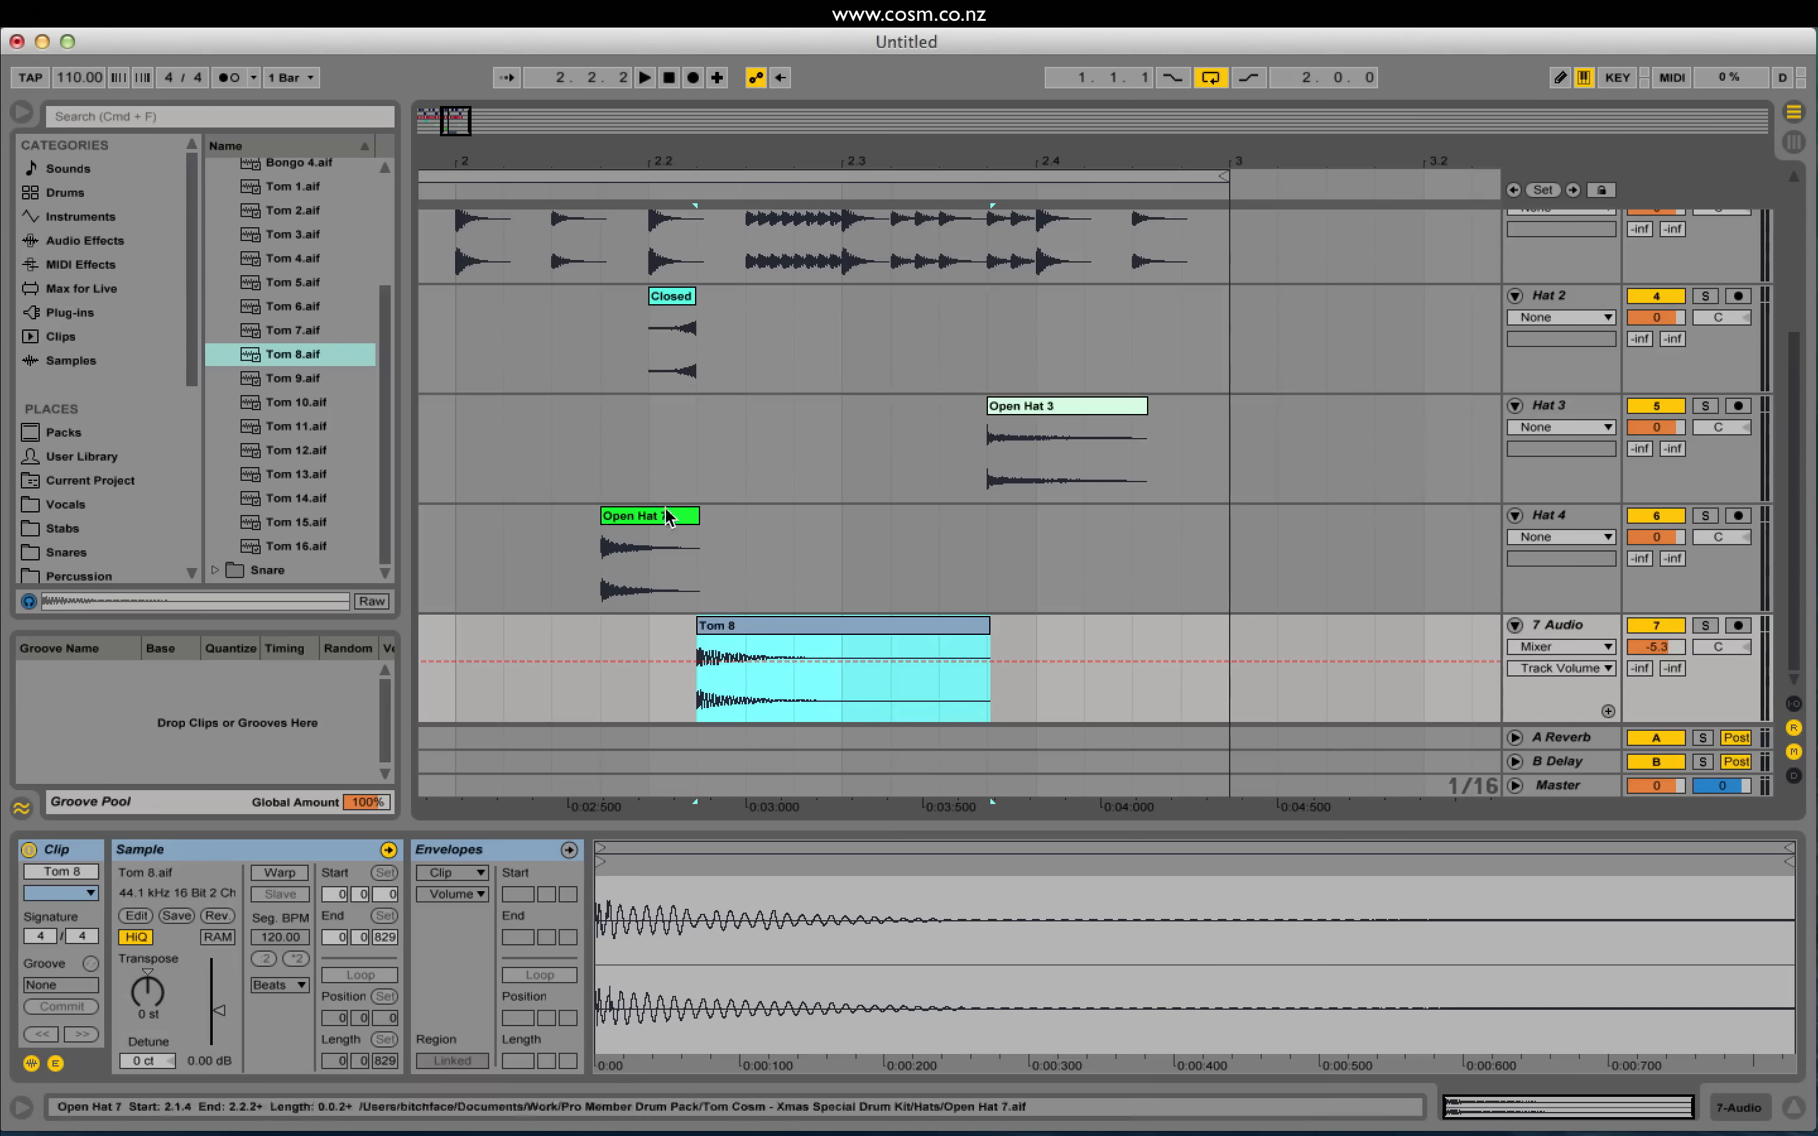
left_click(487, 453)
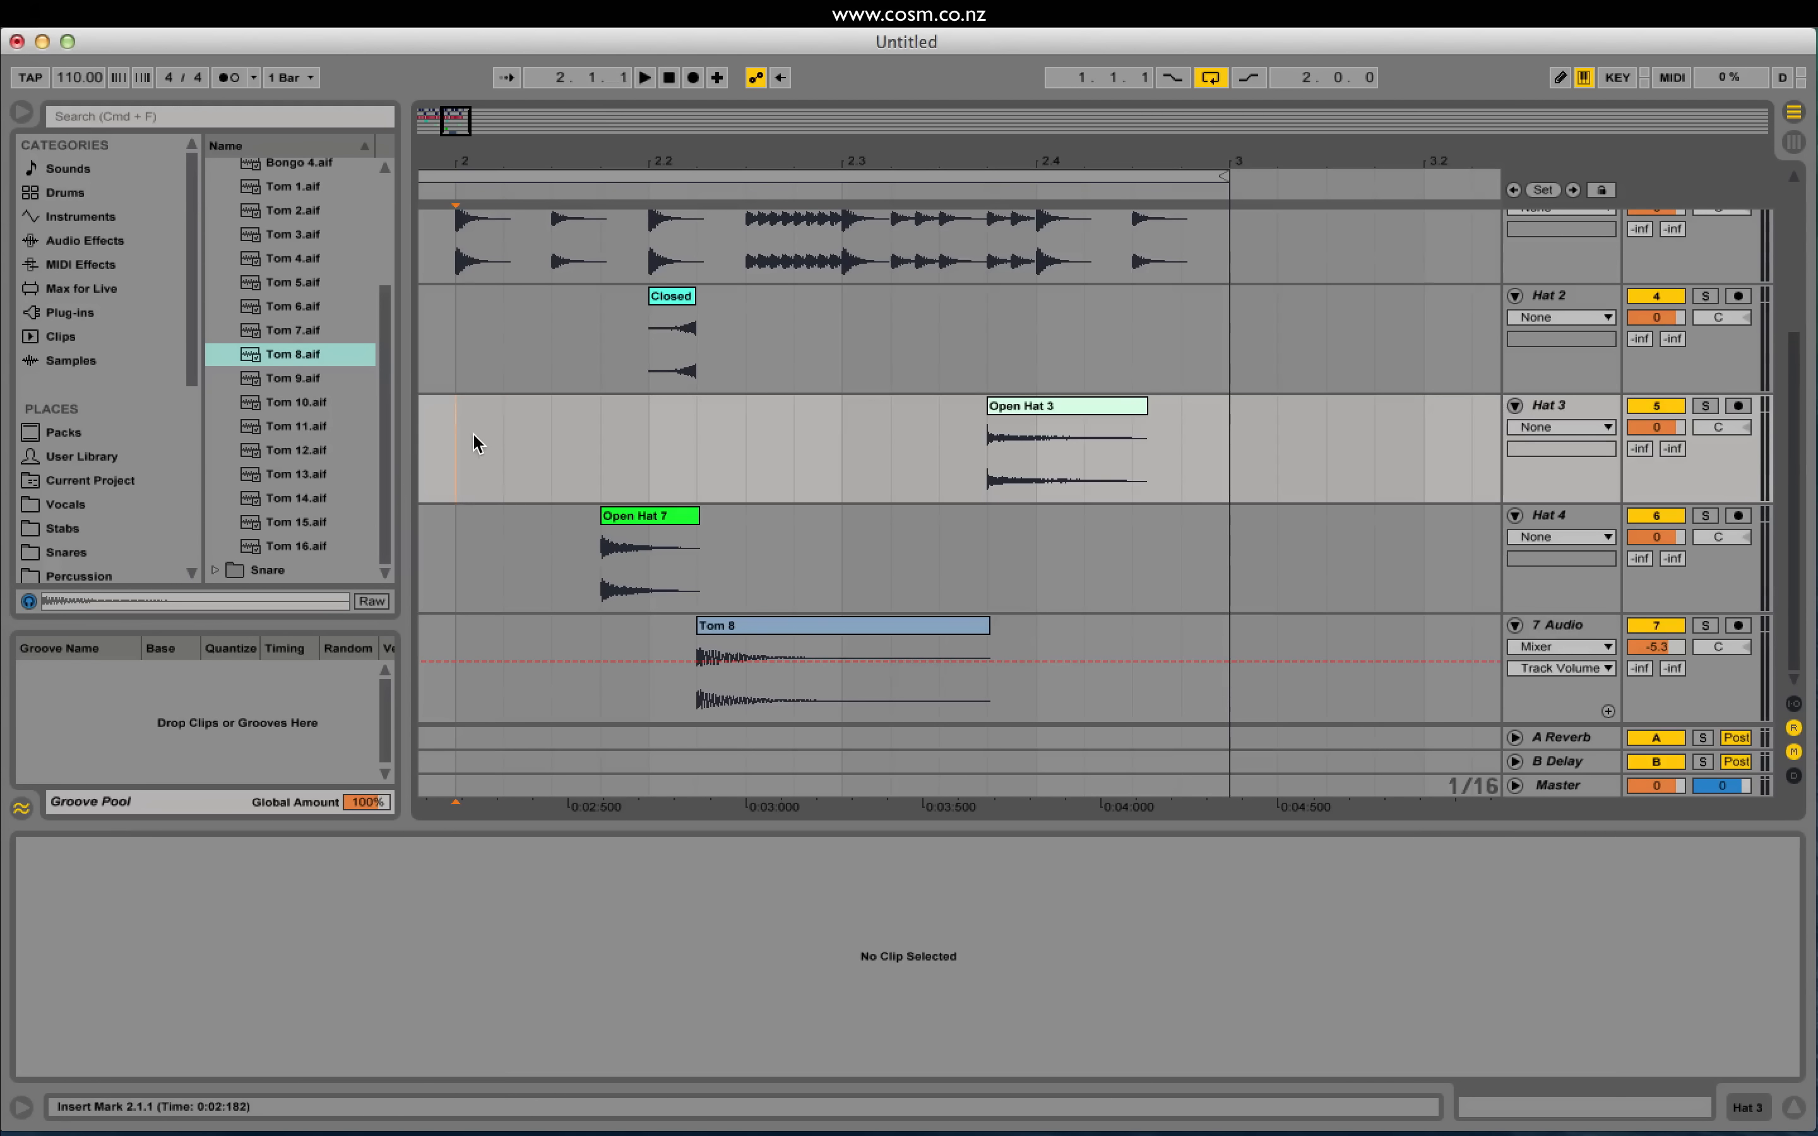
key("space")
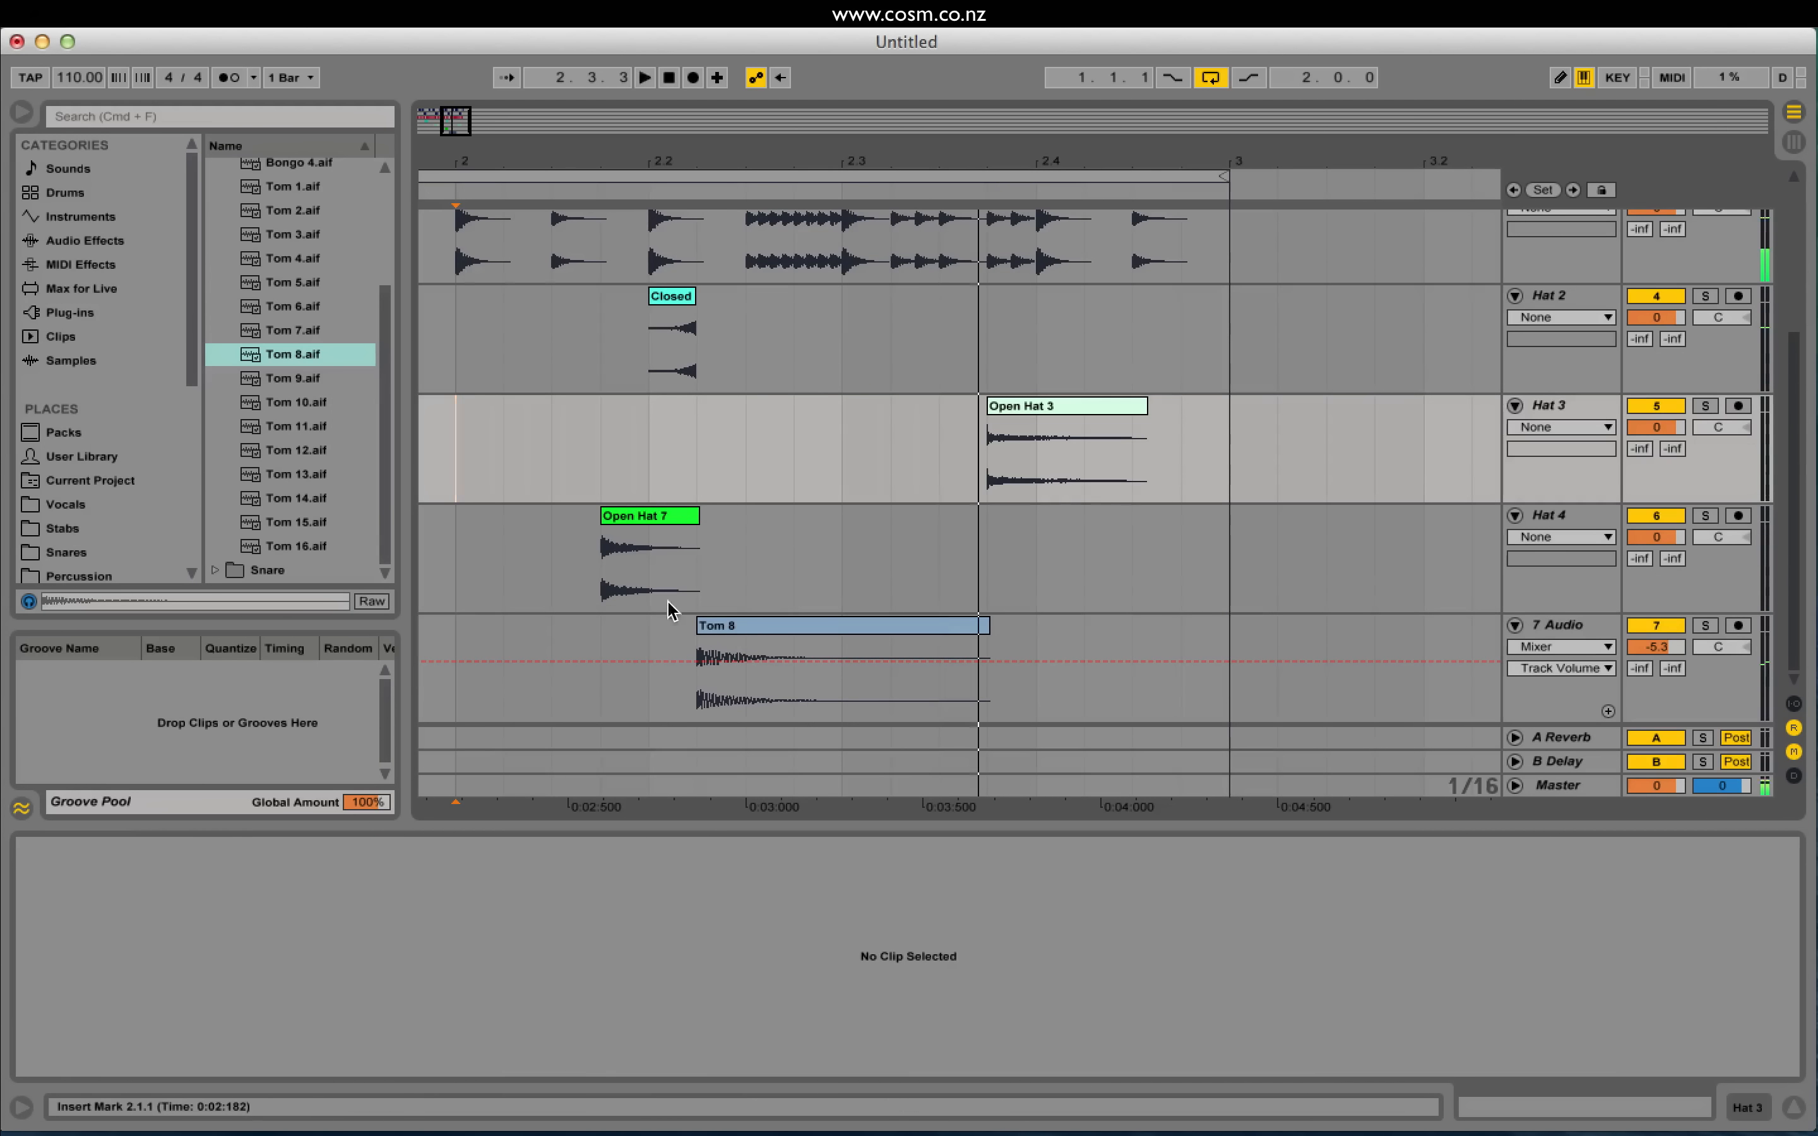
Step: Select the Tom 8 clip to edit its settings
left_click(750, 627)
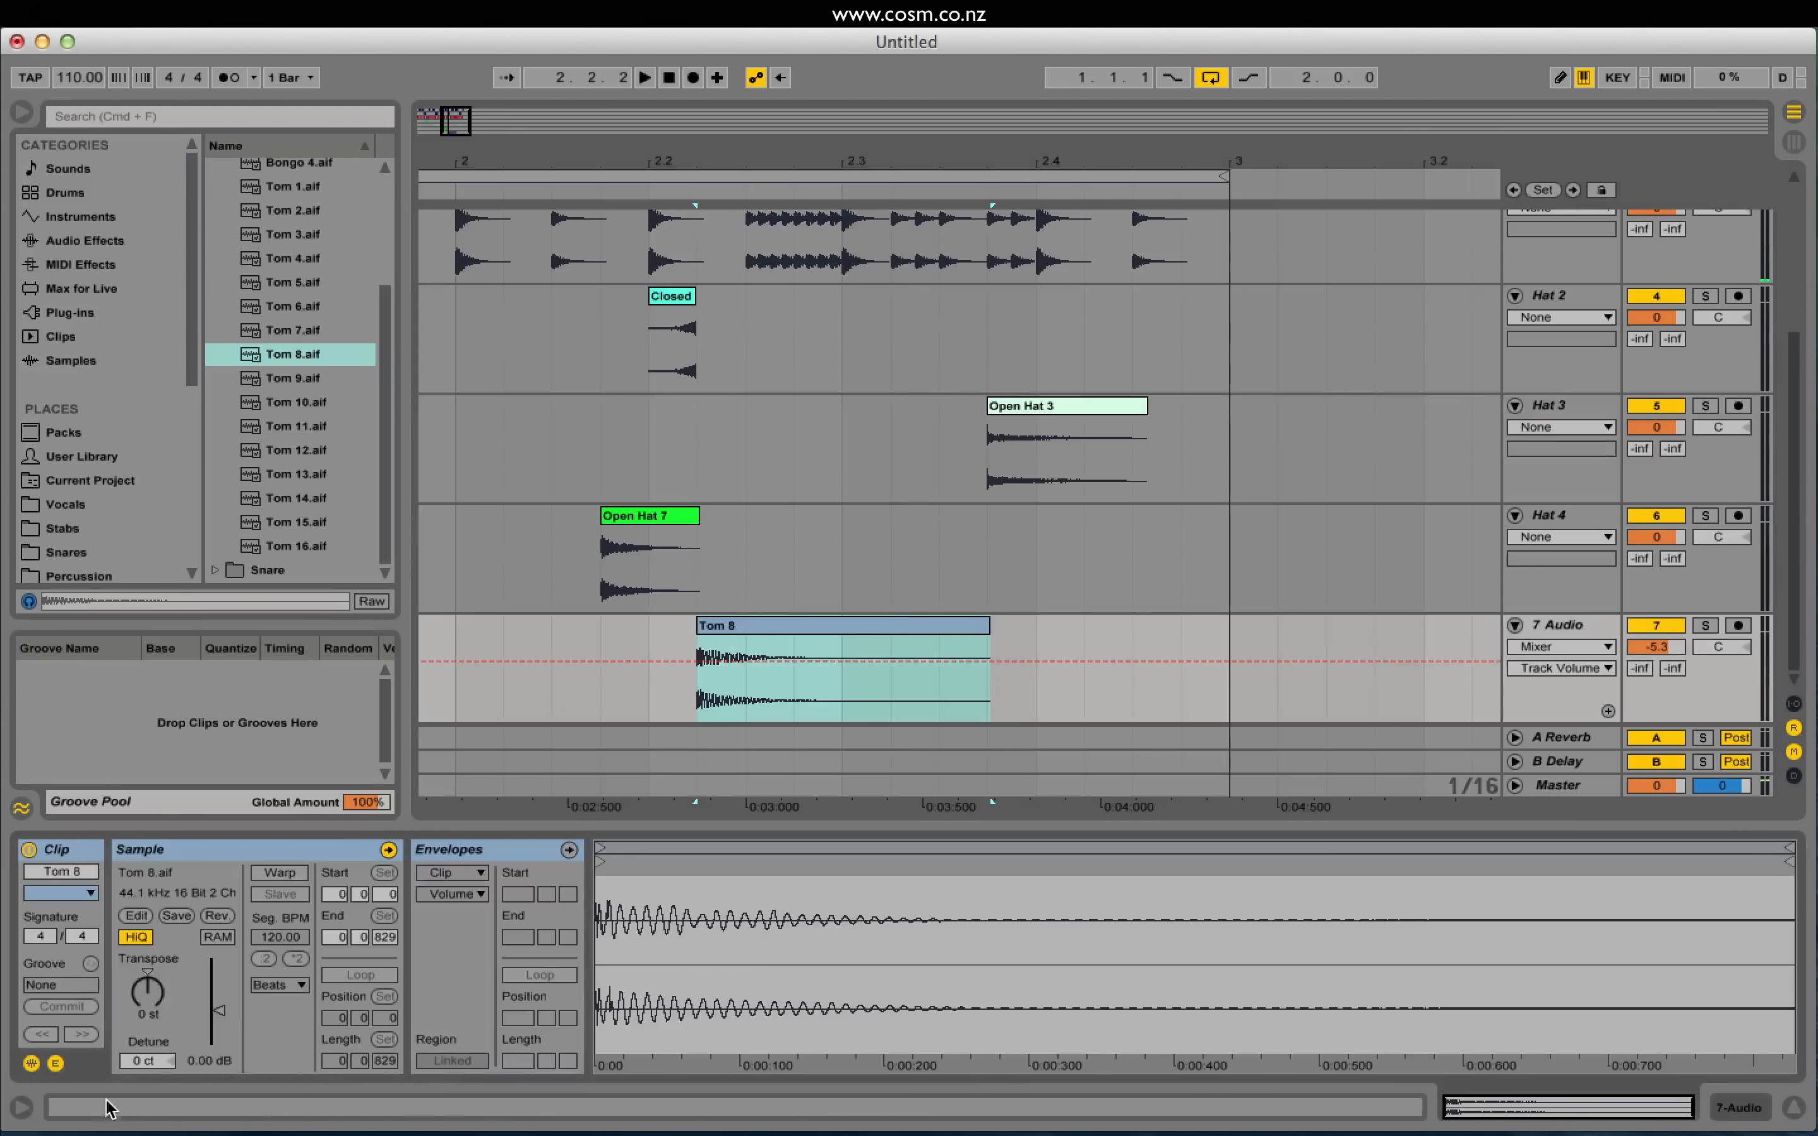
left_click(426, 679)
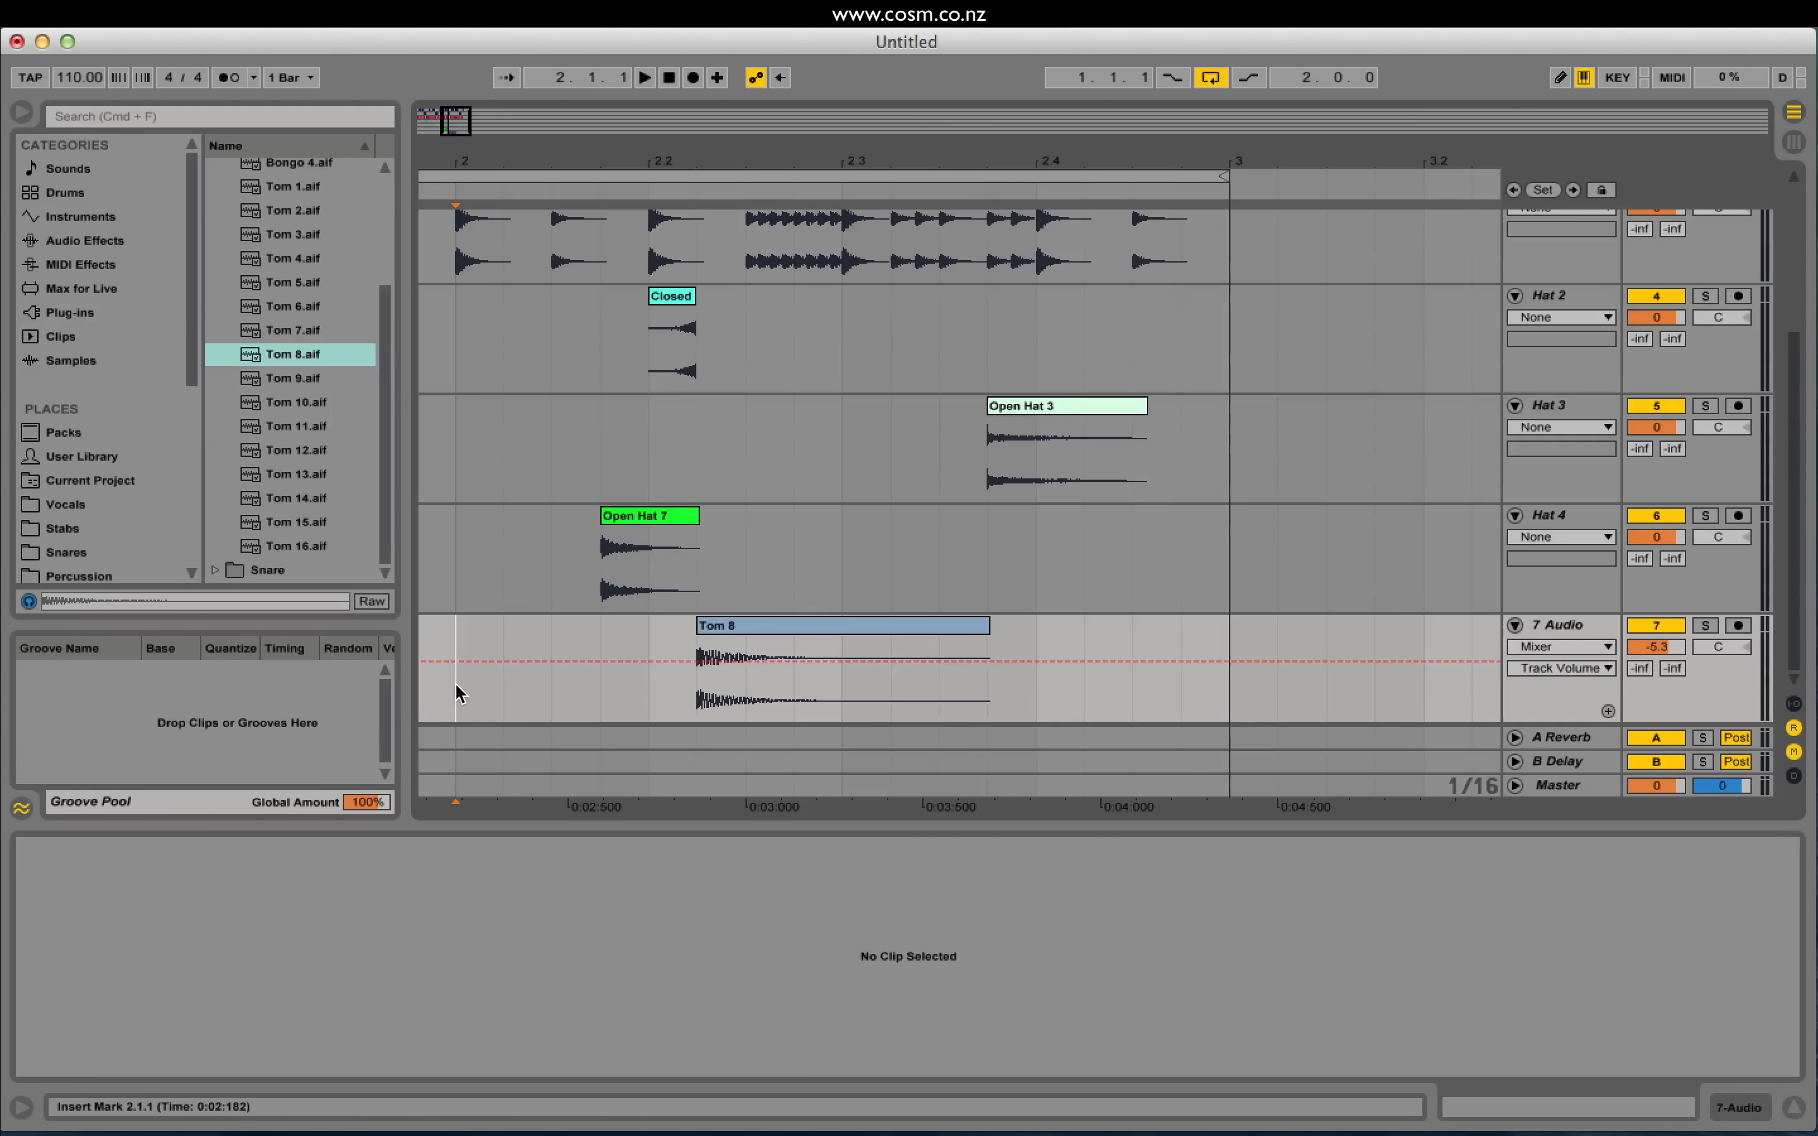
left_click(766, 623)
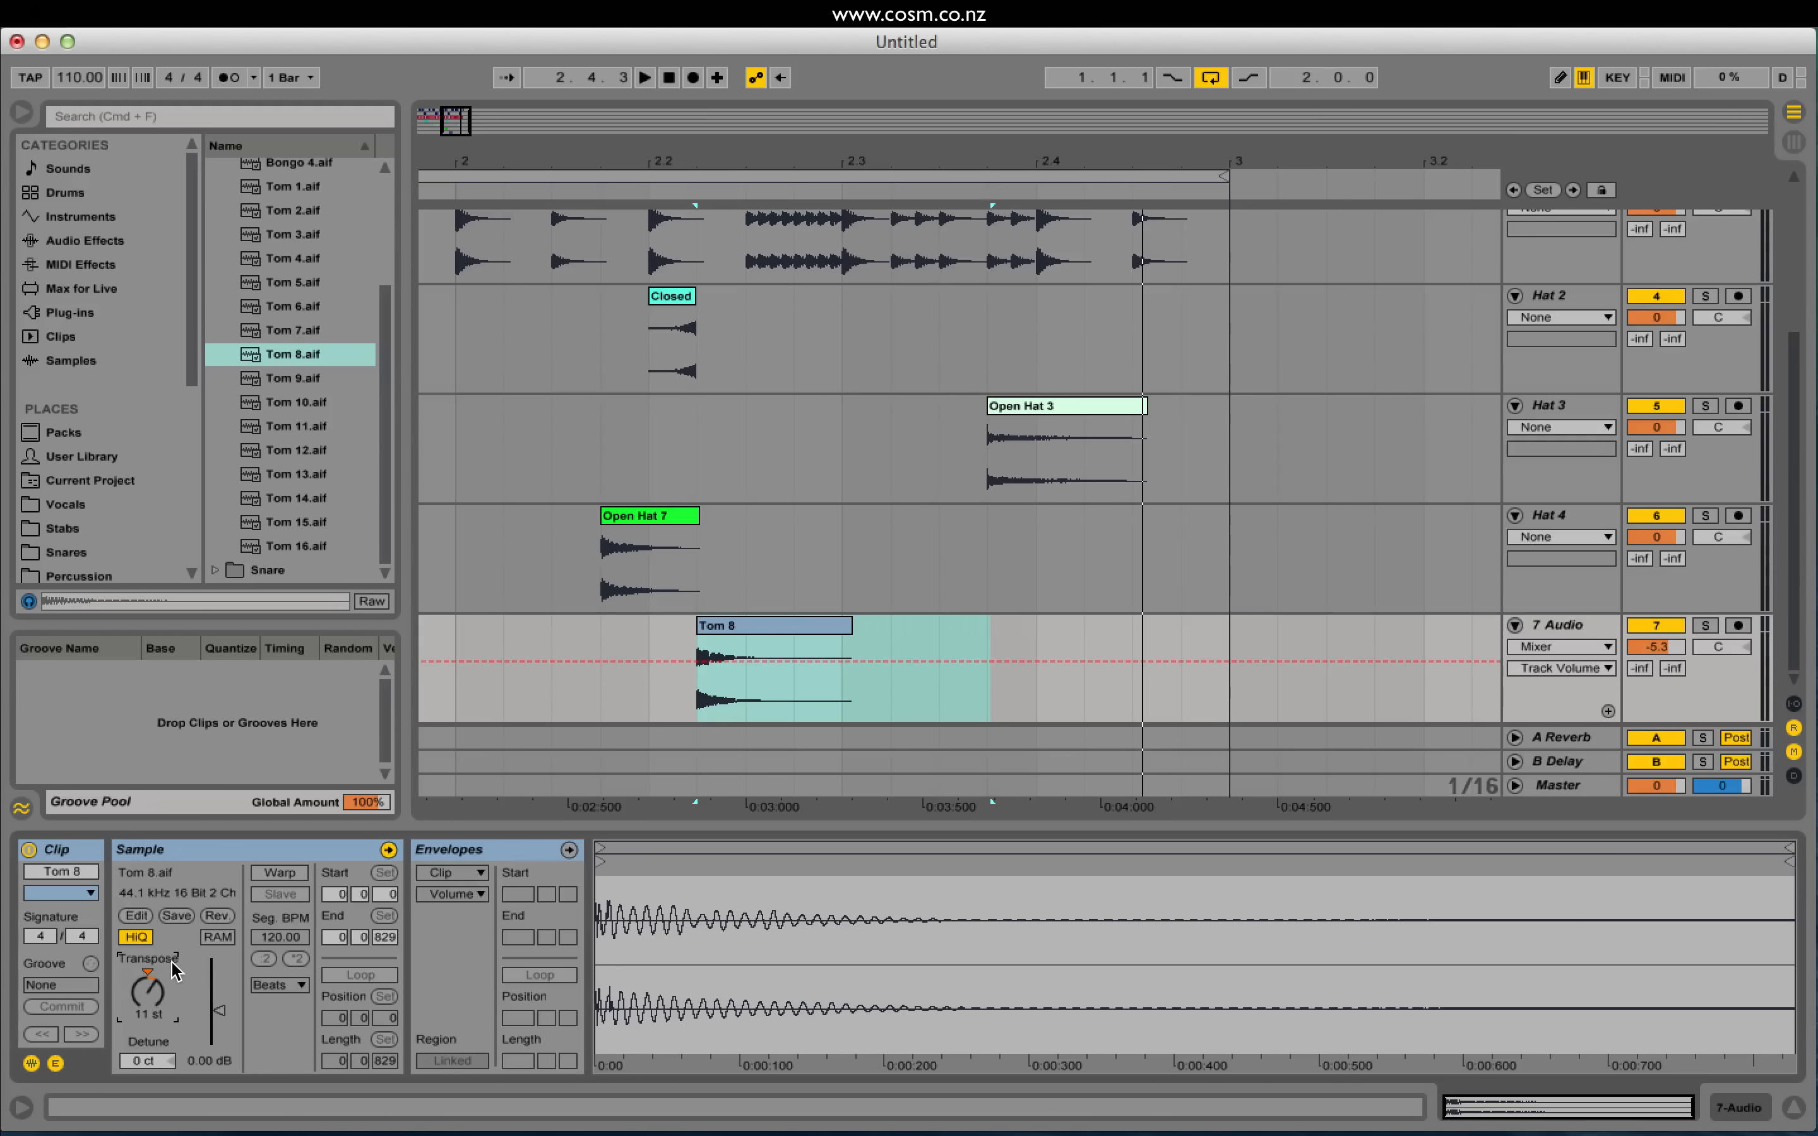
Step: Play the loop from 2.1.2 and 2.1.3 to hear the tom
left_click(519, 690)
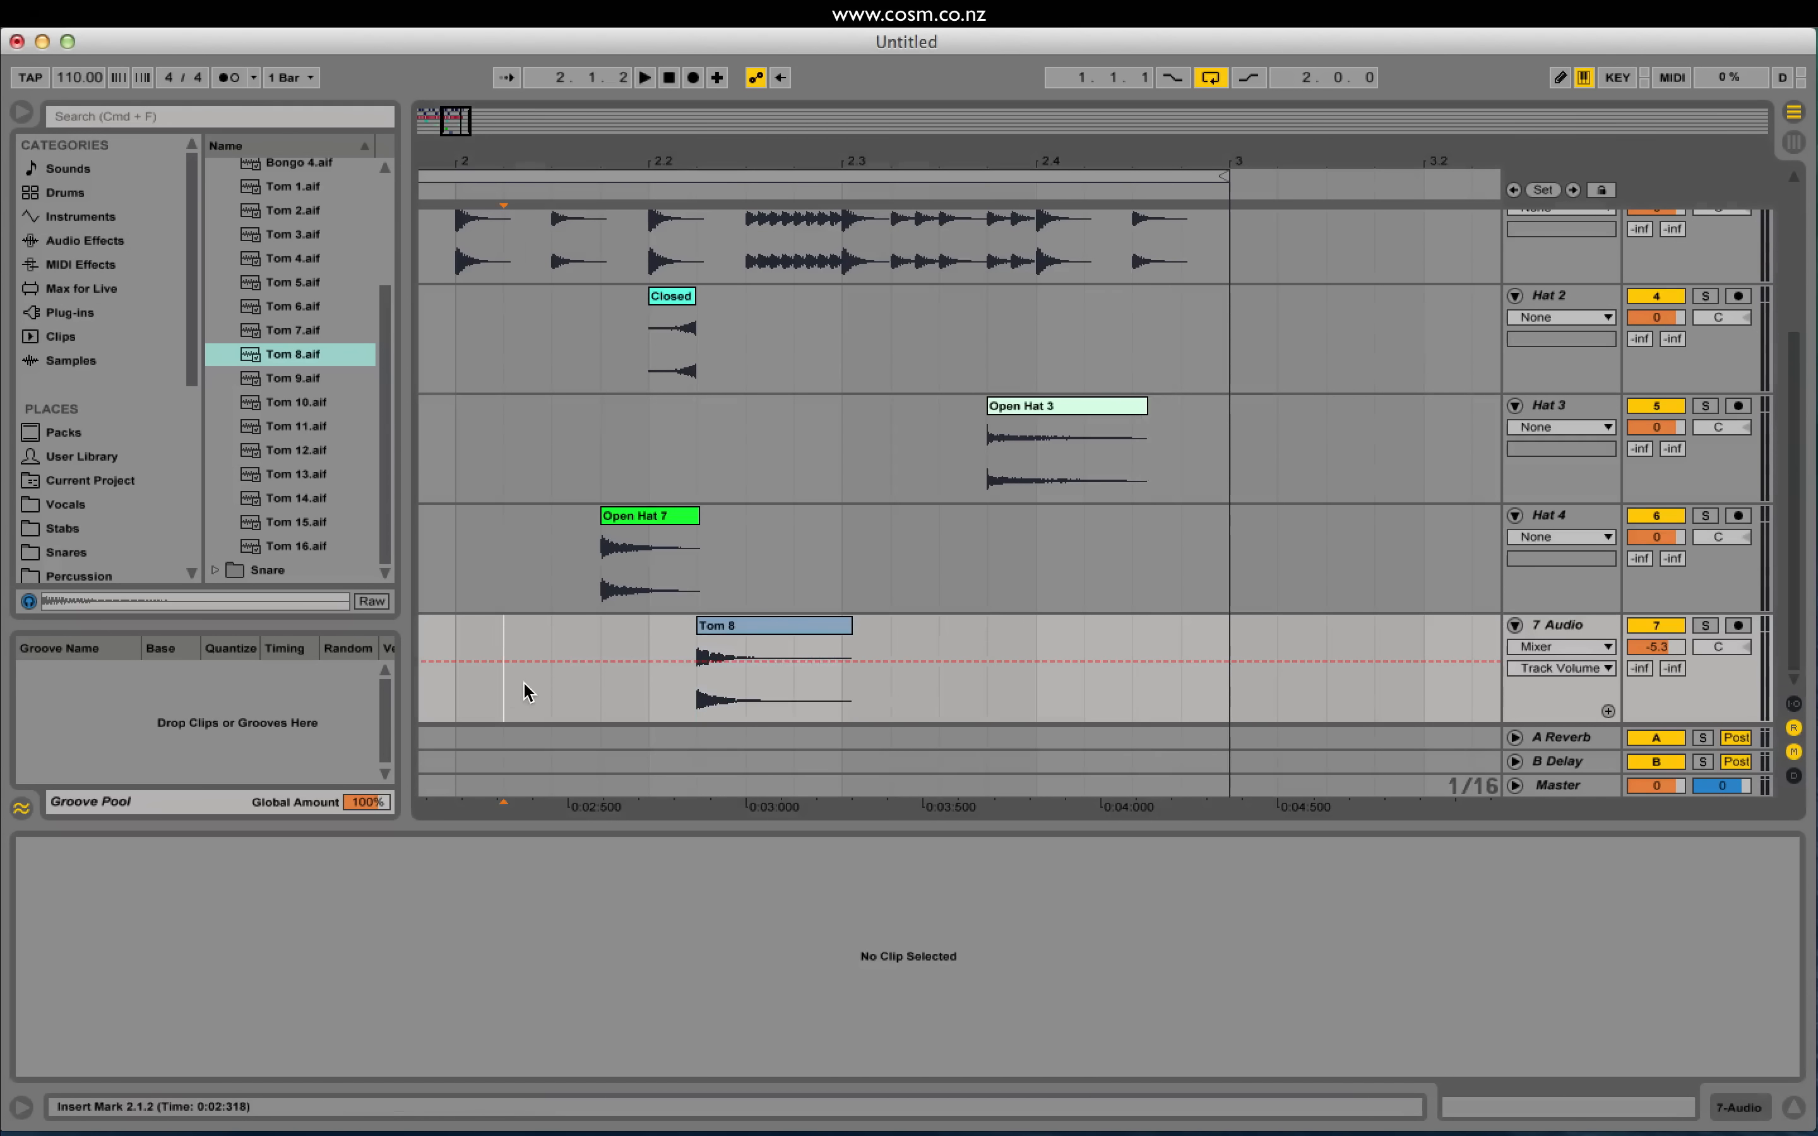
key("space")
left_click(564, 699)
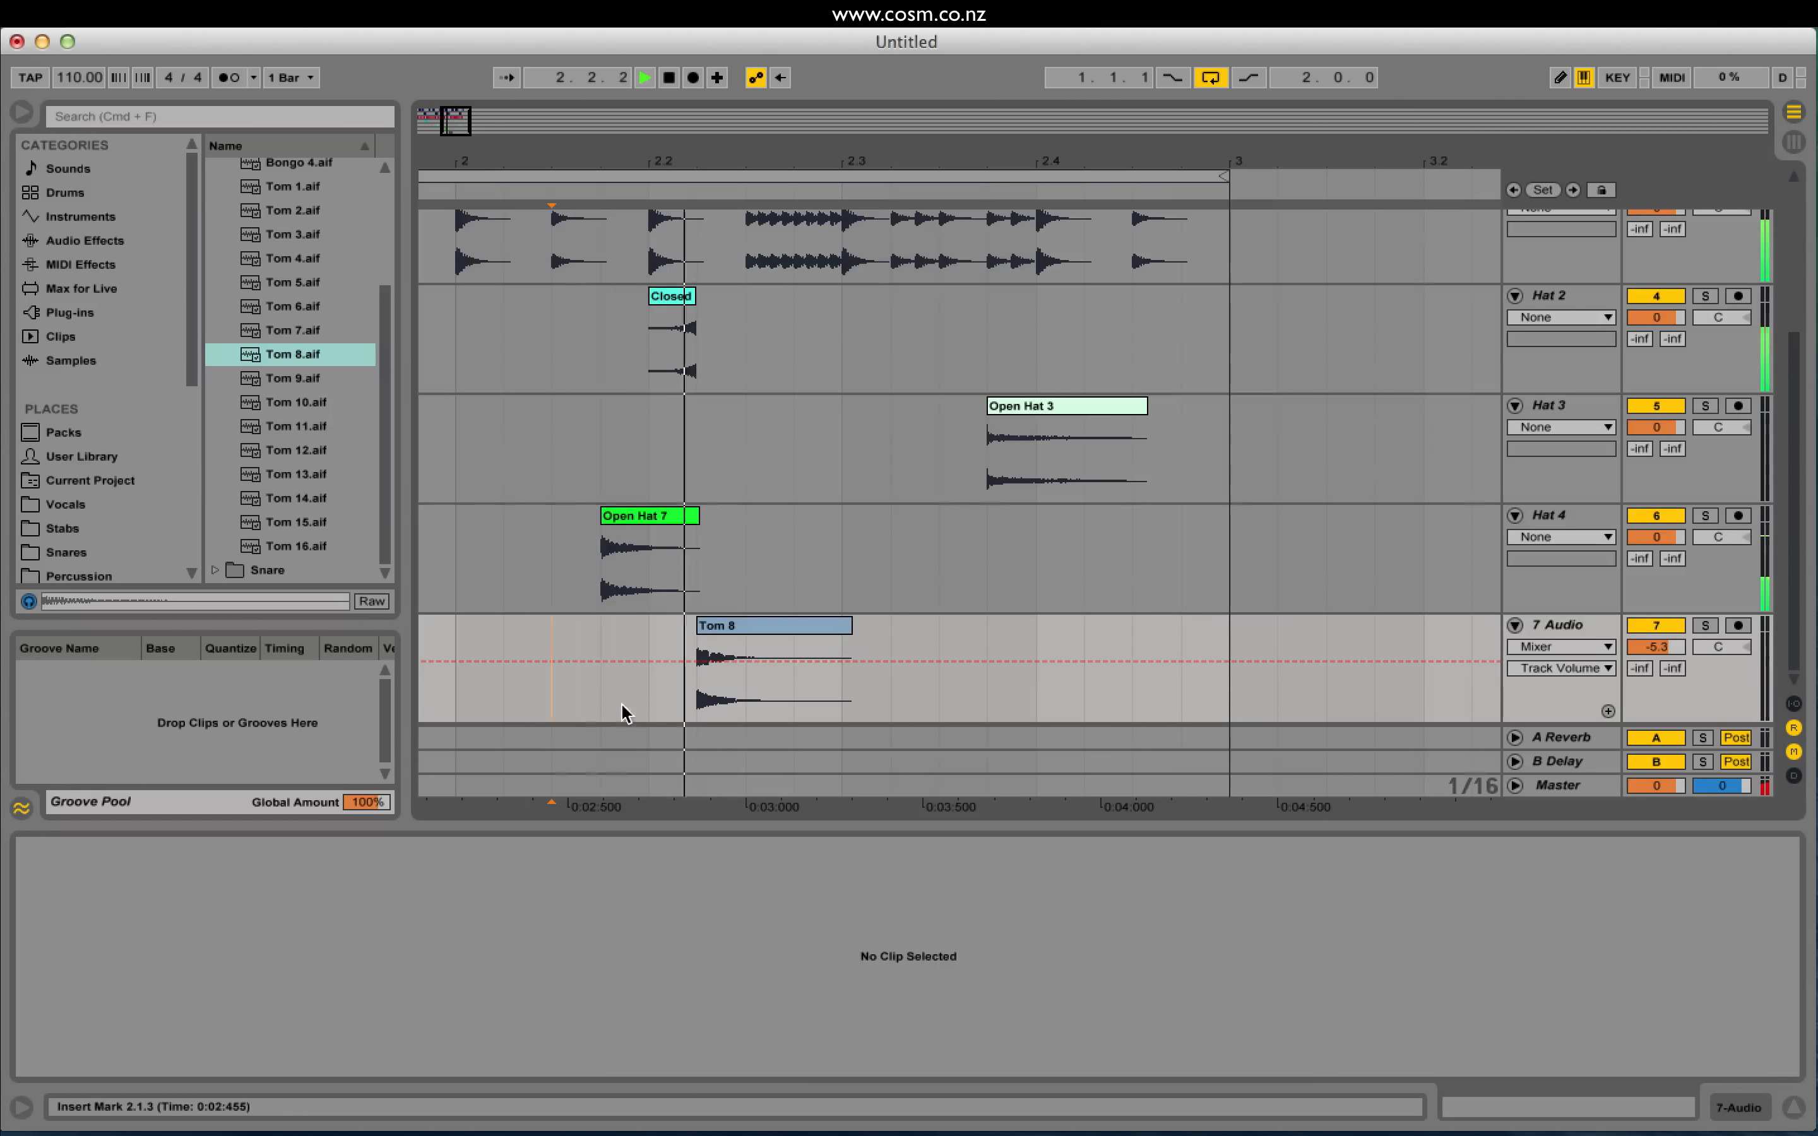
key("space")
key("space")
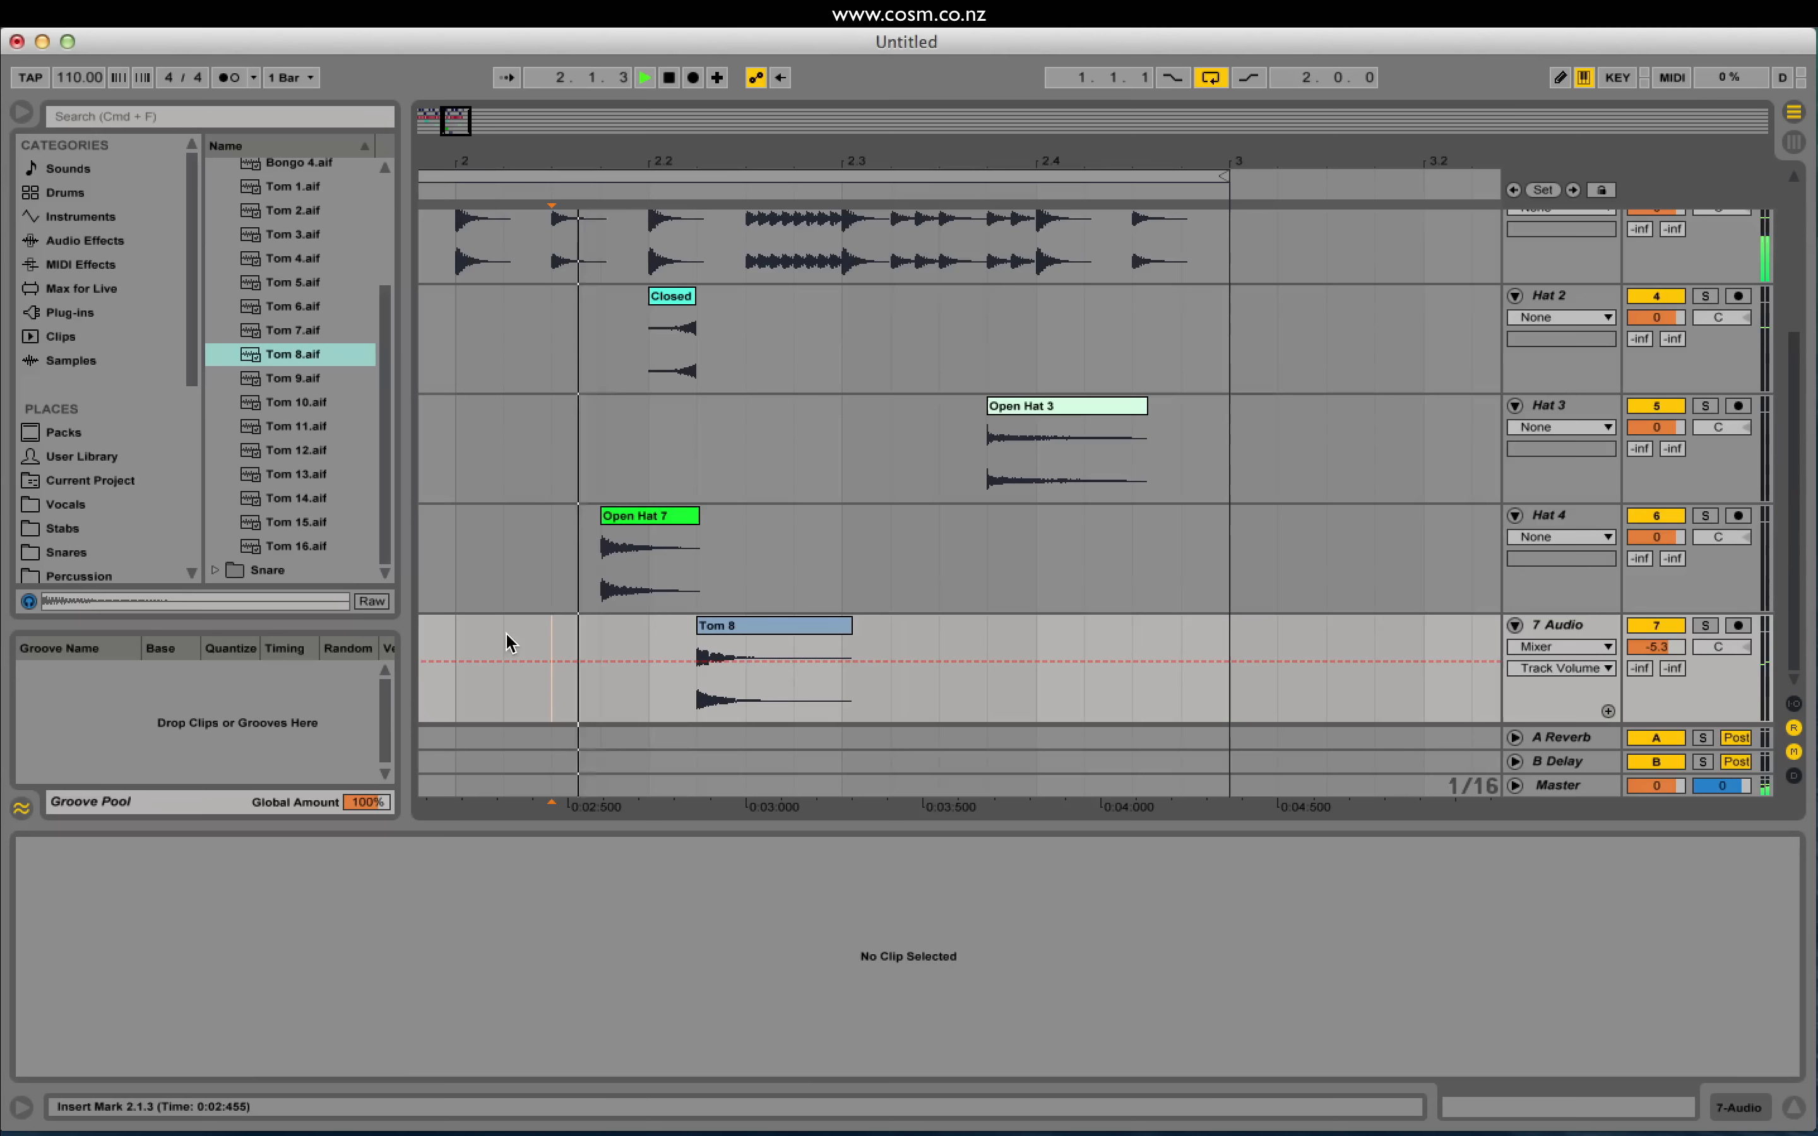
key("space")
key("space")
key("space")
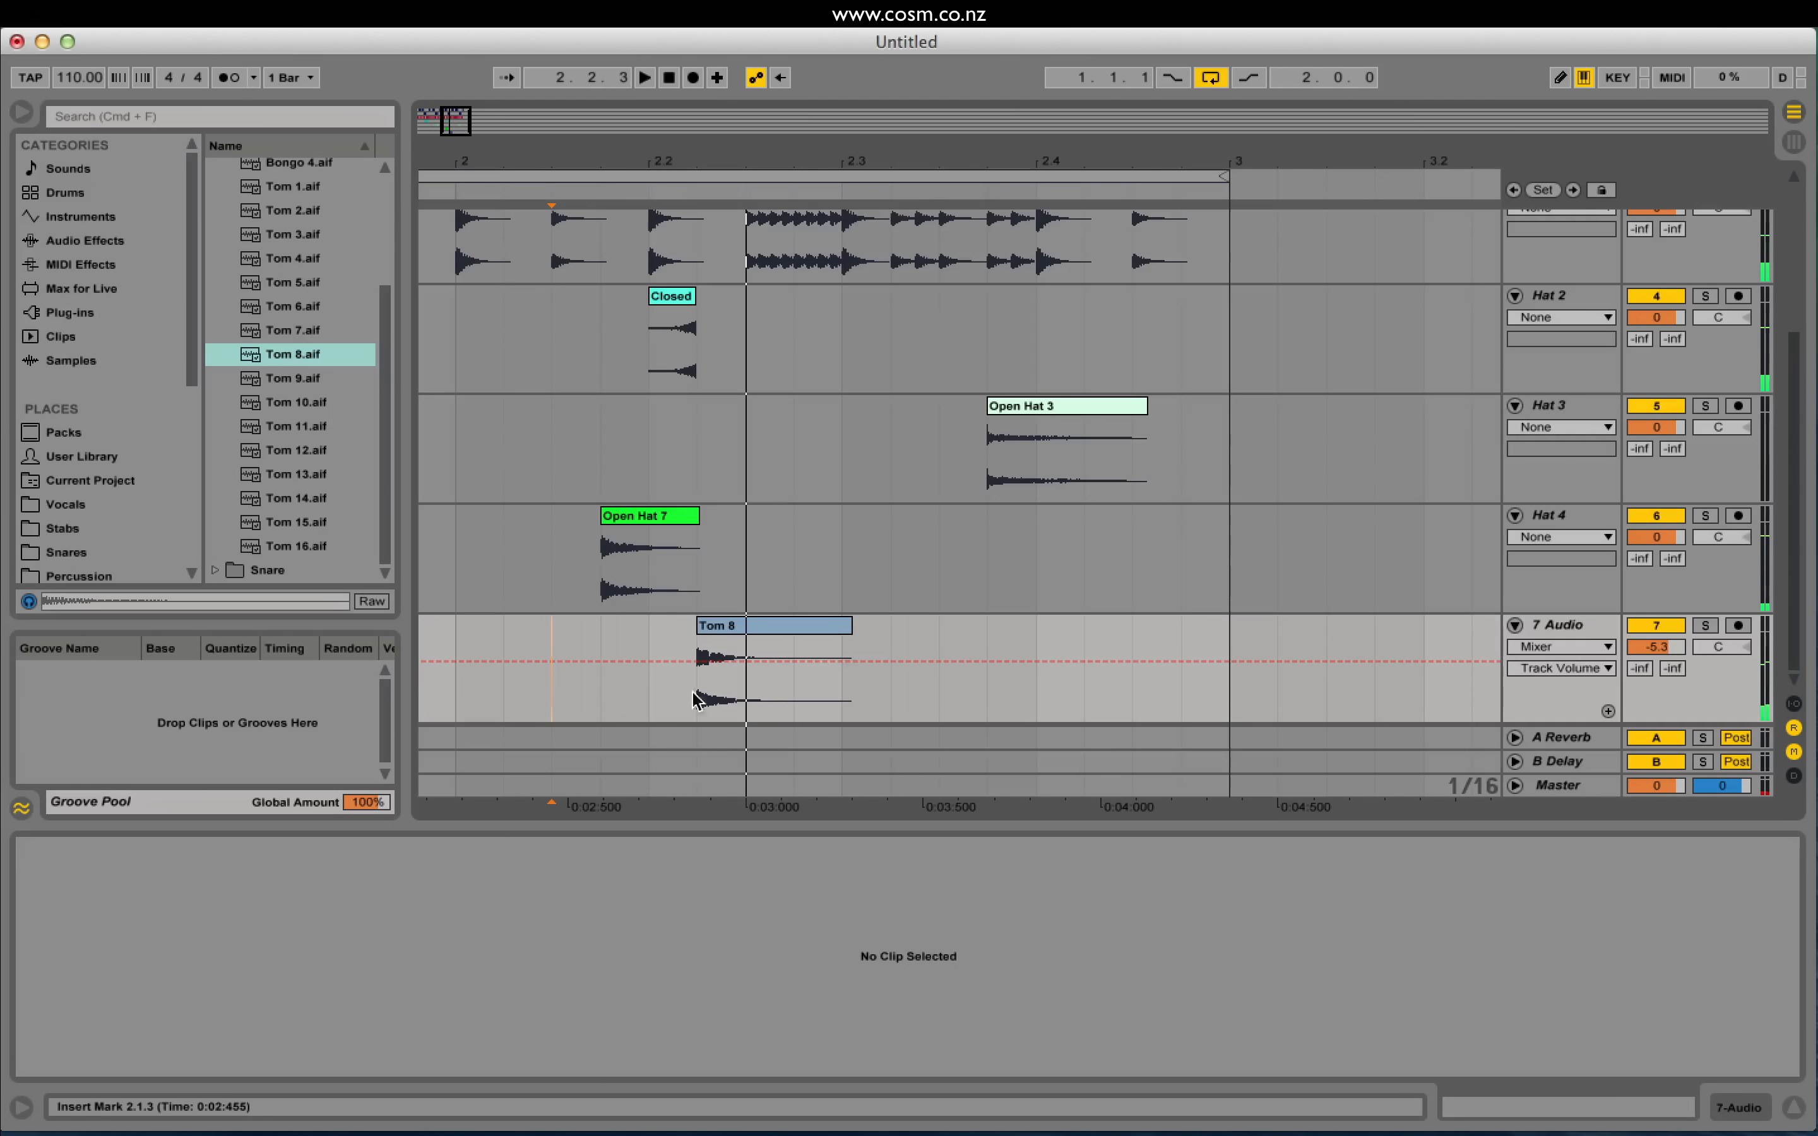
Step: Duplicate the Tom 8 clip and shift the copy one sixteenth earlier, checking playback
left_click_drag(688, 692, 789, 690)
key("super+d")
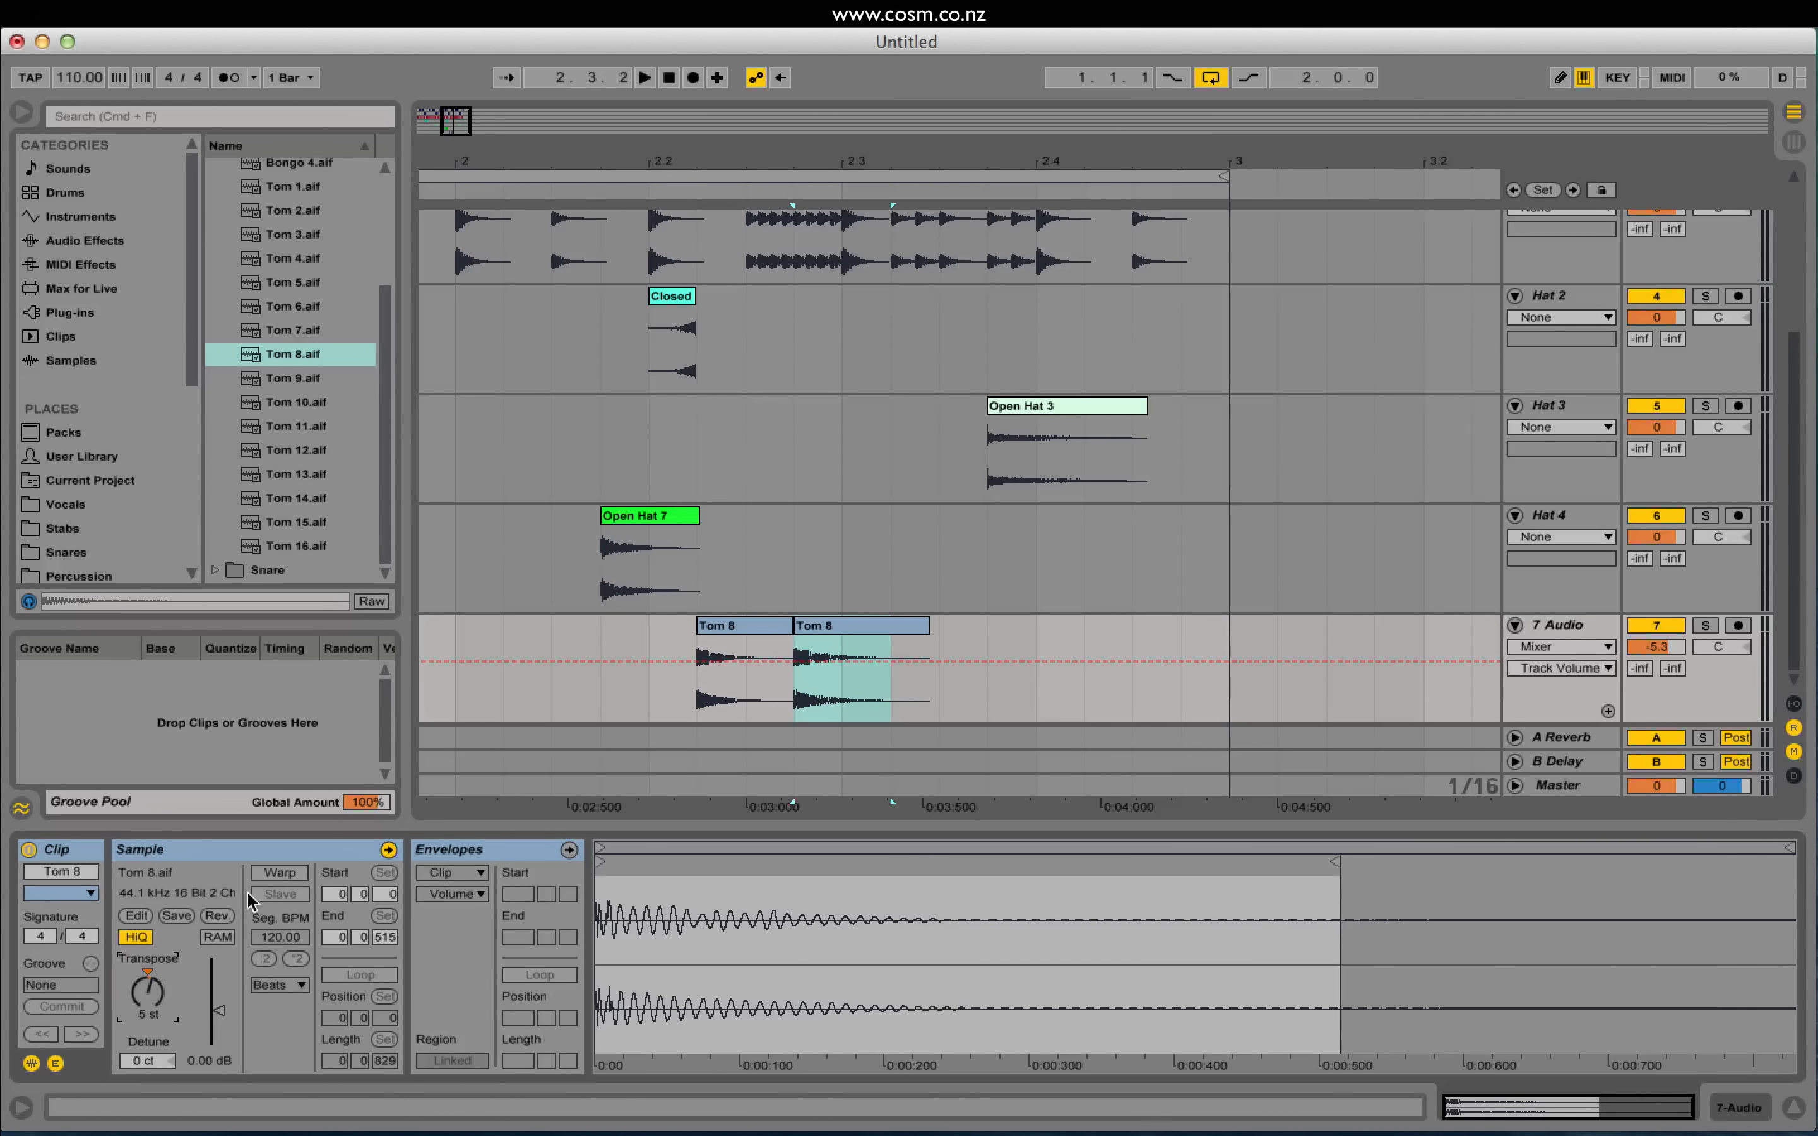
left_click(490, 701)
key("space")
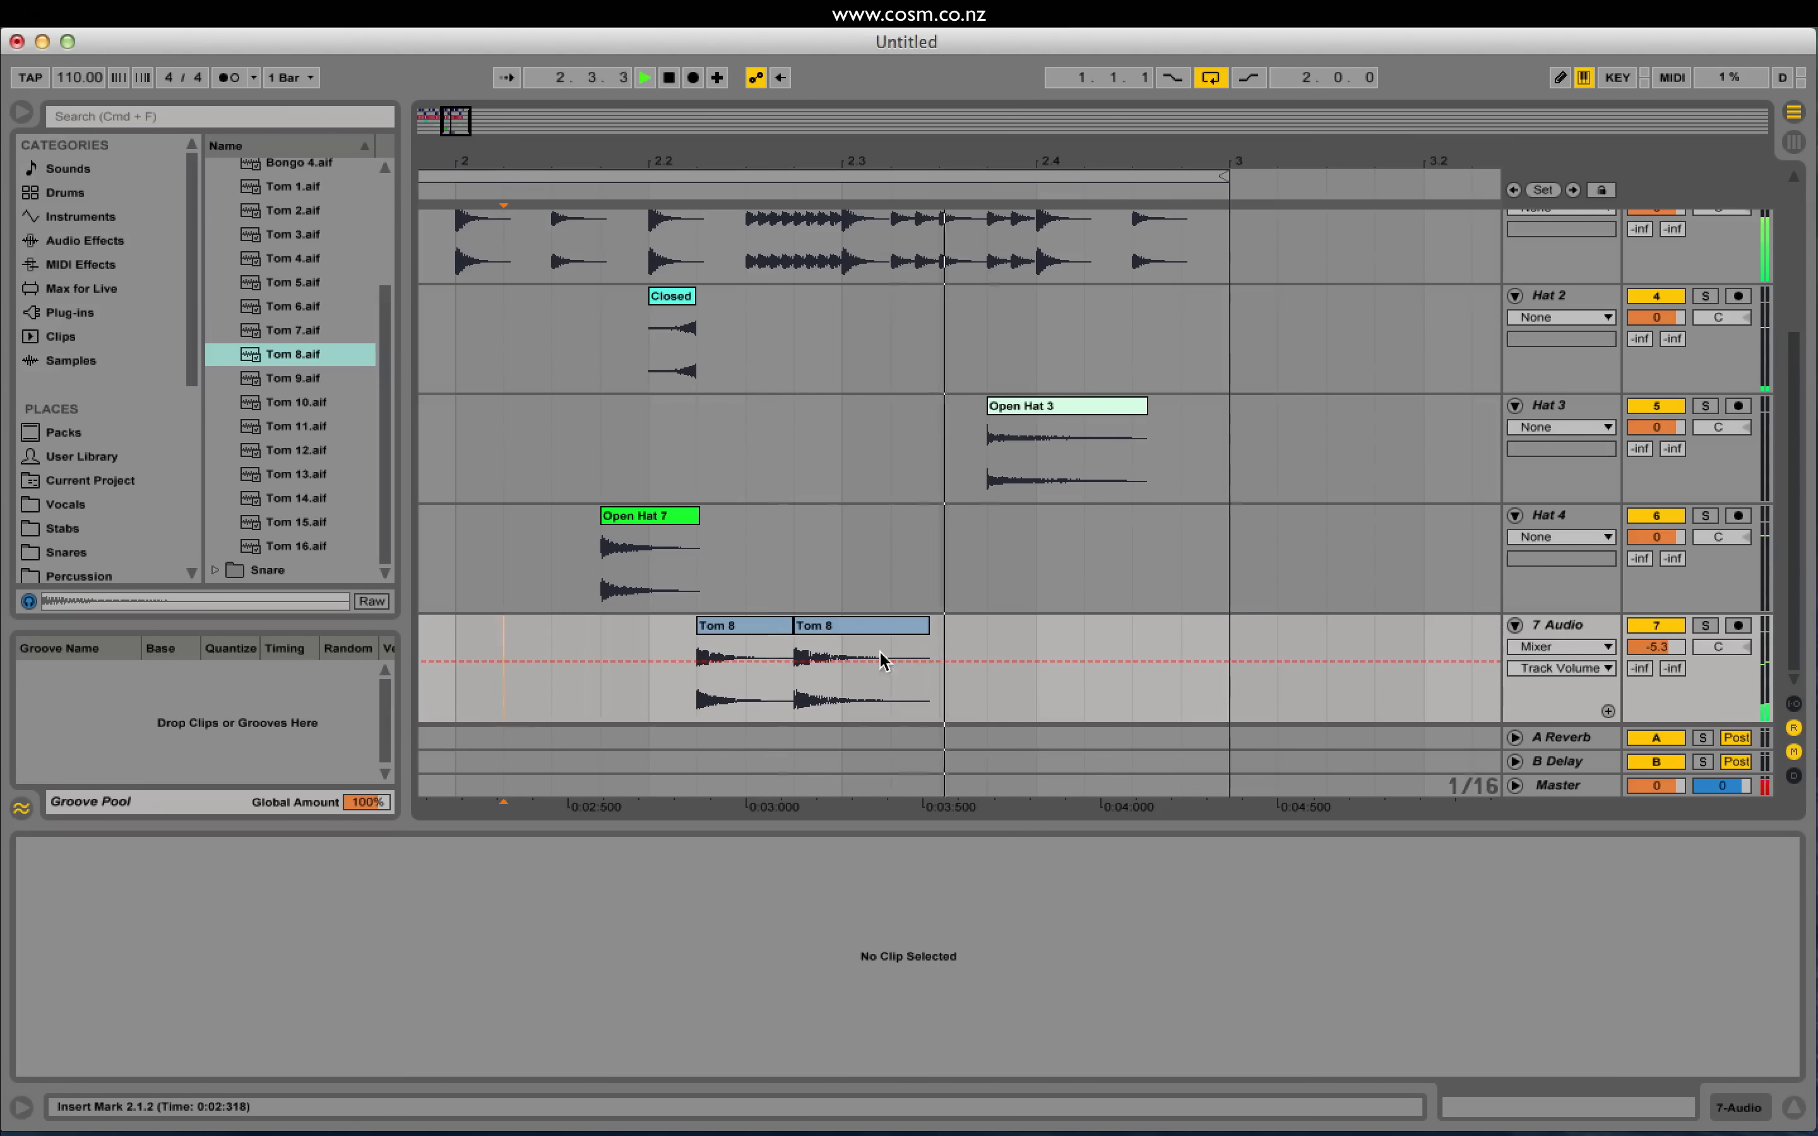
left_click_drag(832, 628, 809, 628)
left_click(651, 720)
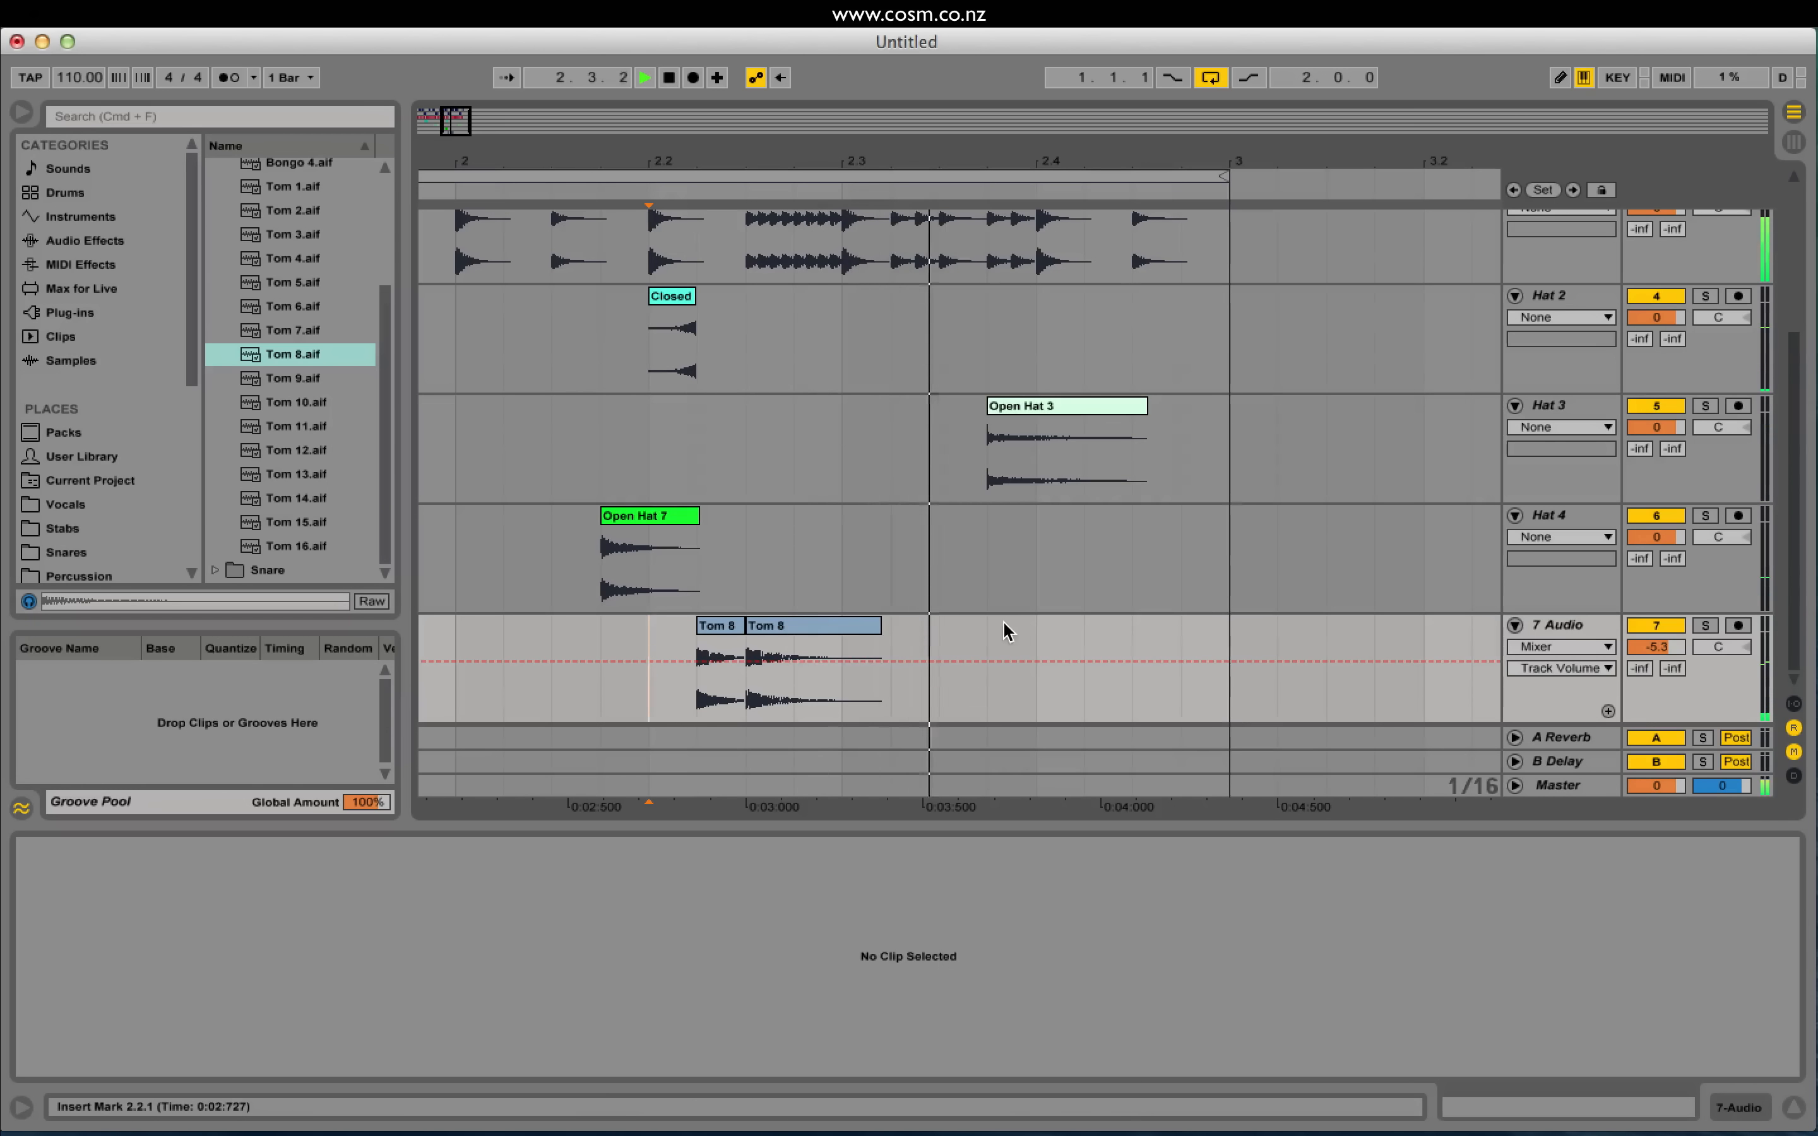
key("space")
Step: Rename the seventh audio track 'Tom 1' and insert a new track below it
double_click(1568, 623)
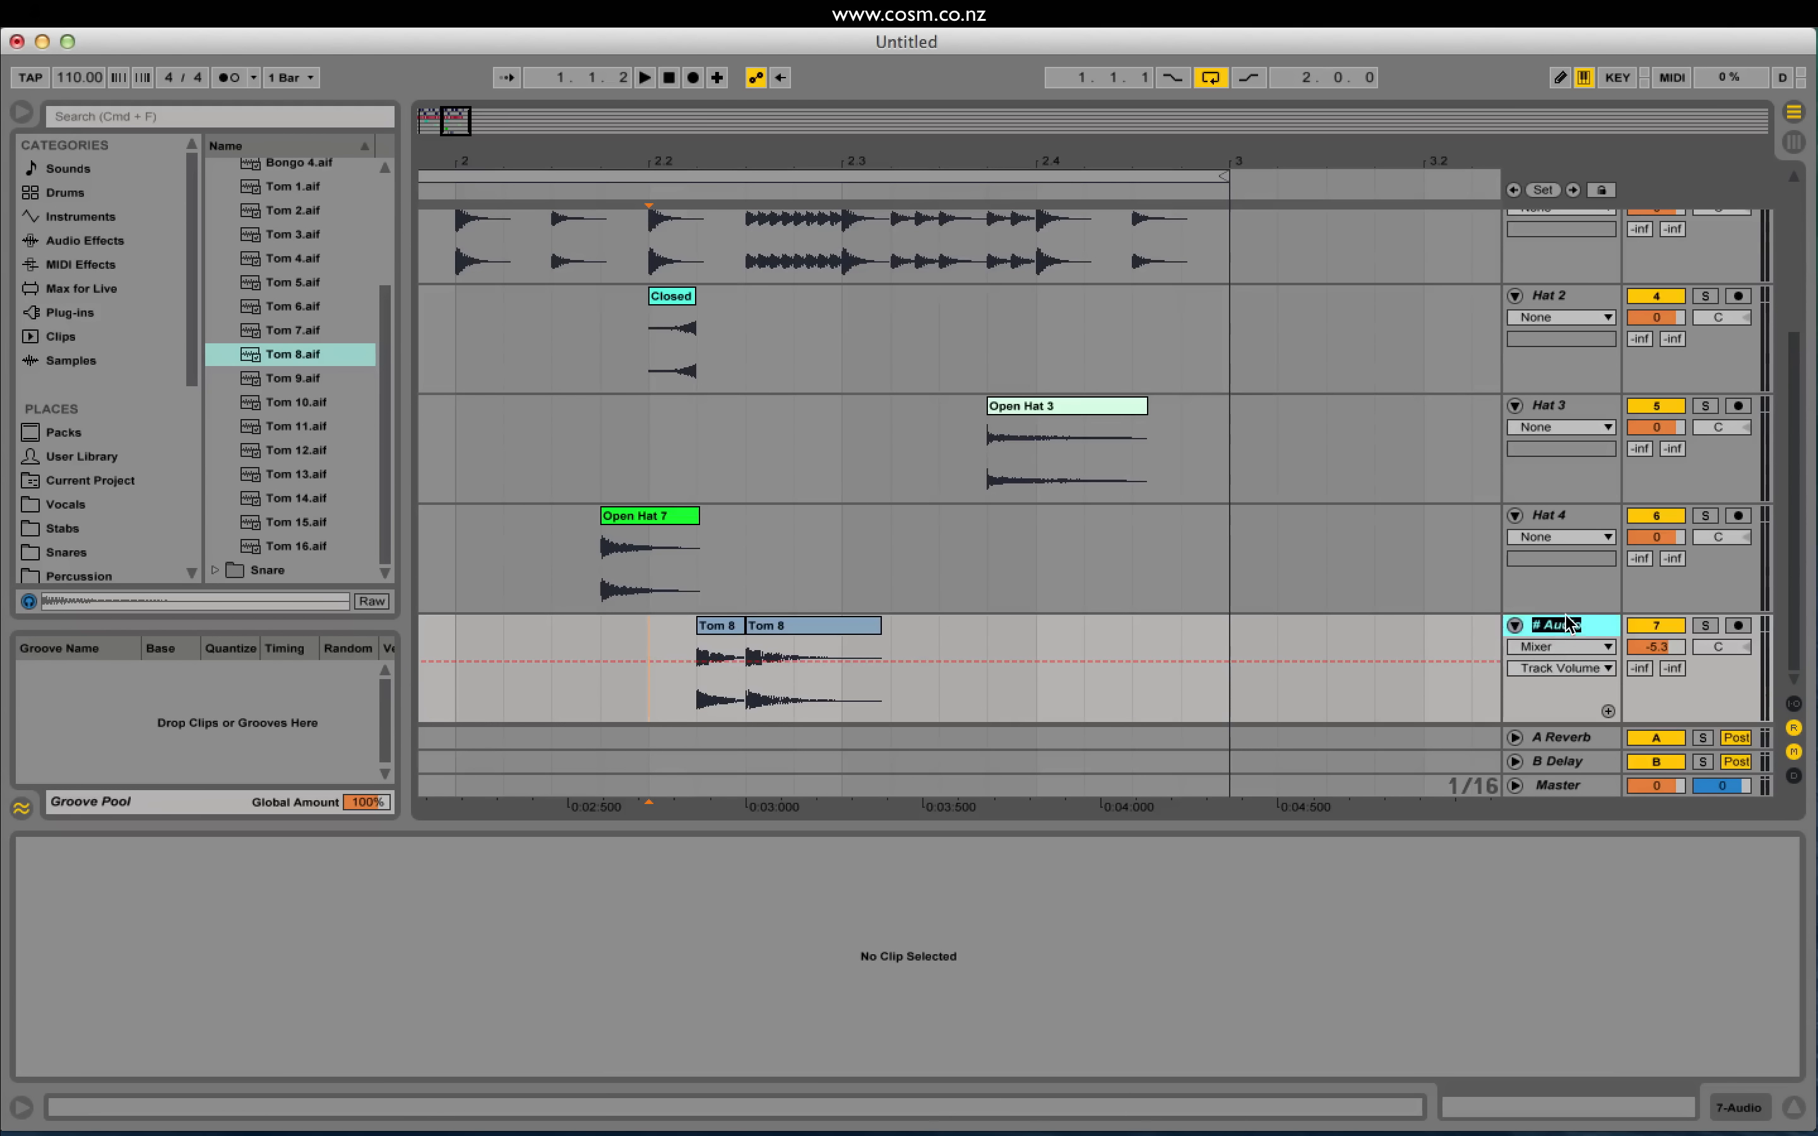
type("Tom 1")
key("Return")
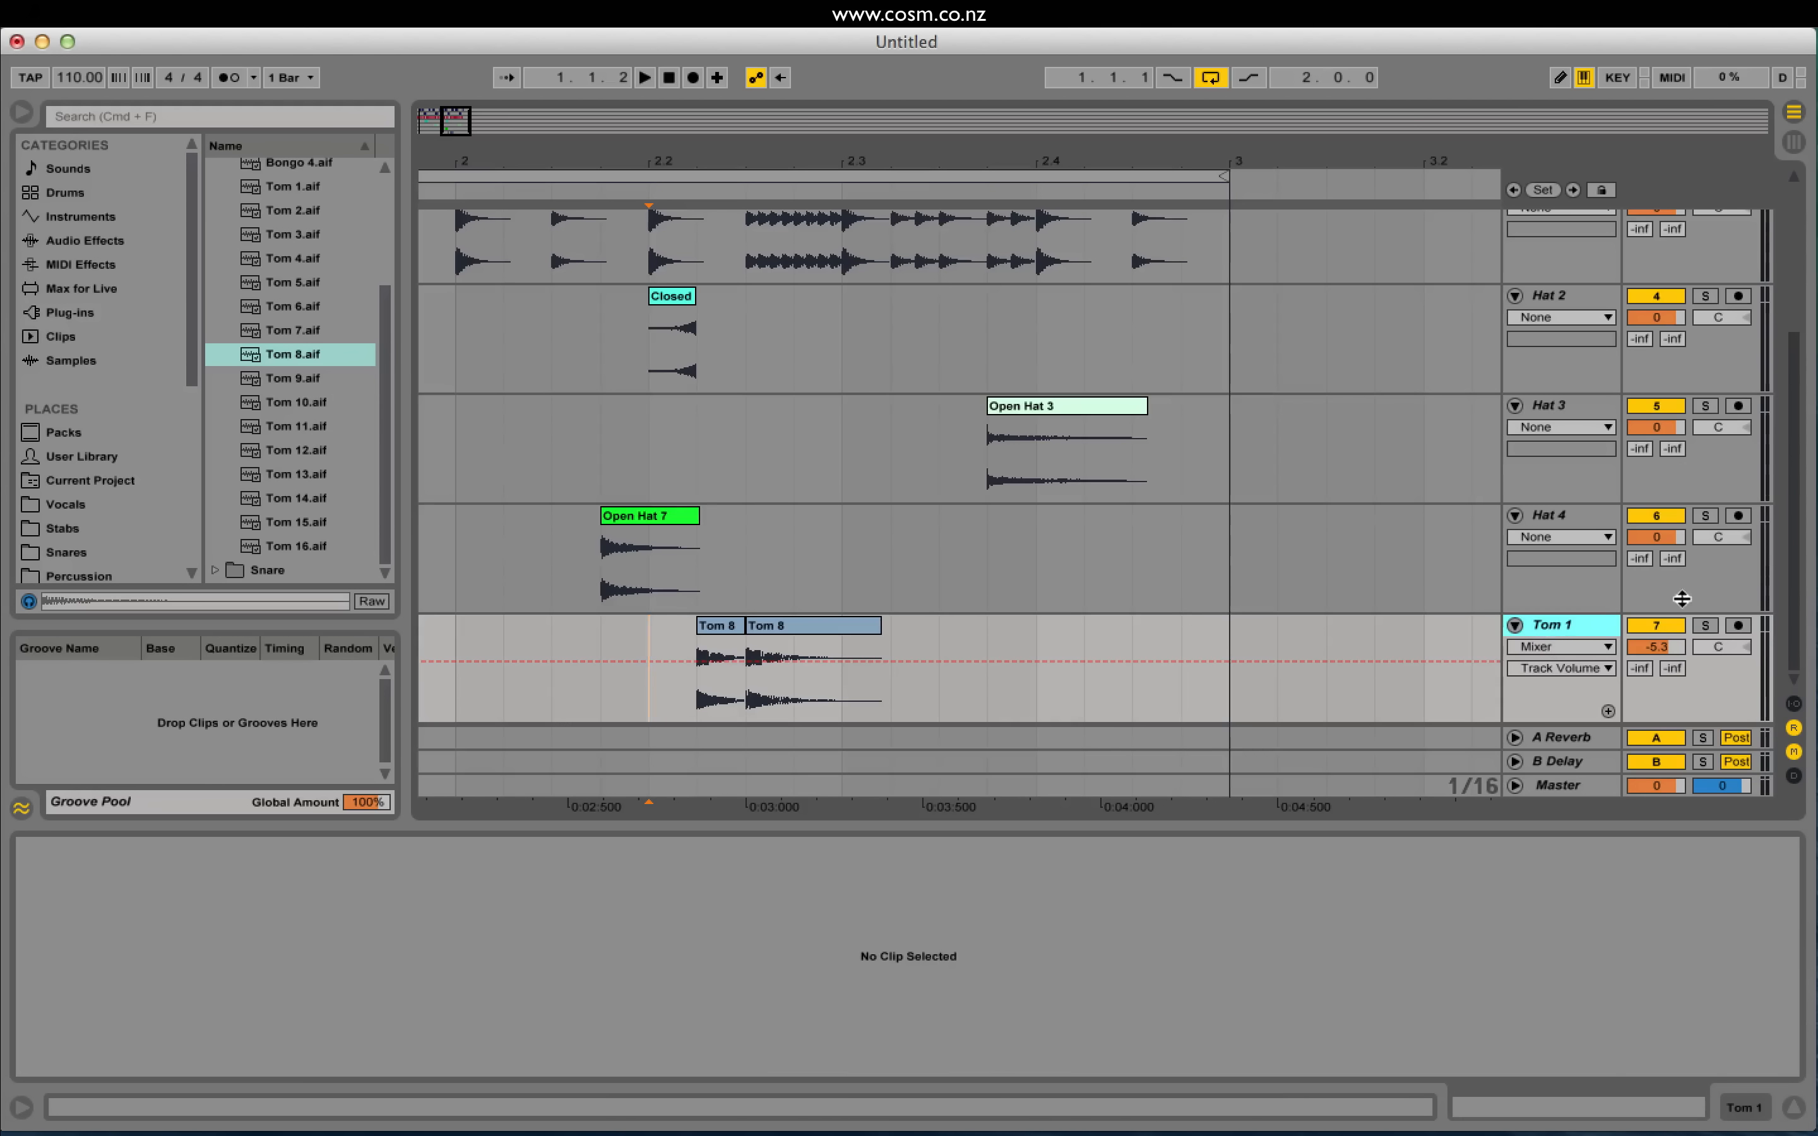
key("super+t")
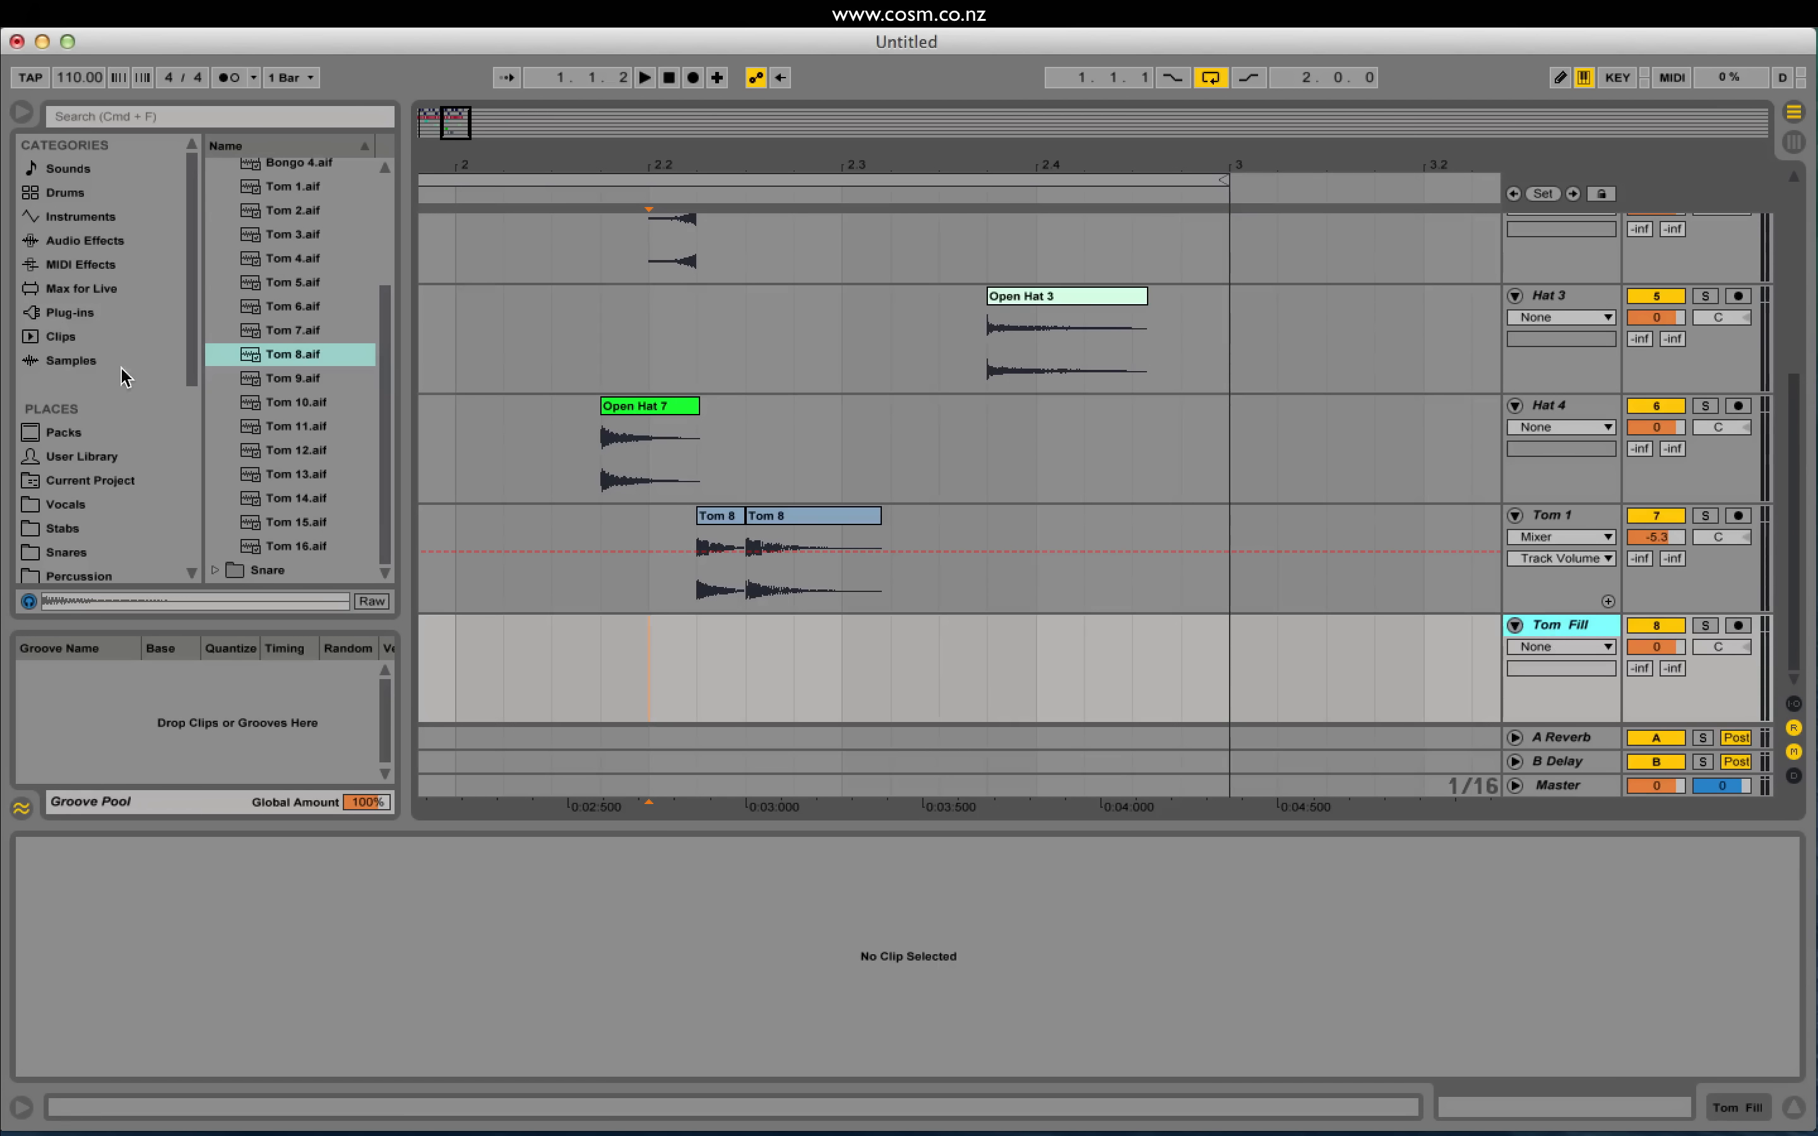
Step: Place Tom 14, Tom 15 and Tom 16 back to back on Tom Fill from 2.4.2
left_click(255, 501)
key("Down")
key("Down")
key("Up")
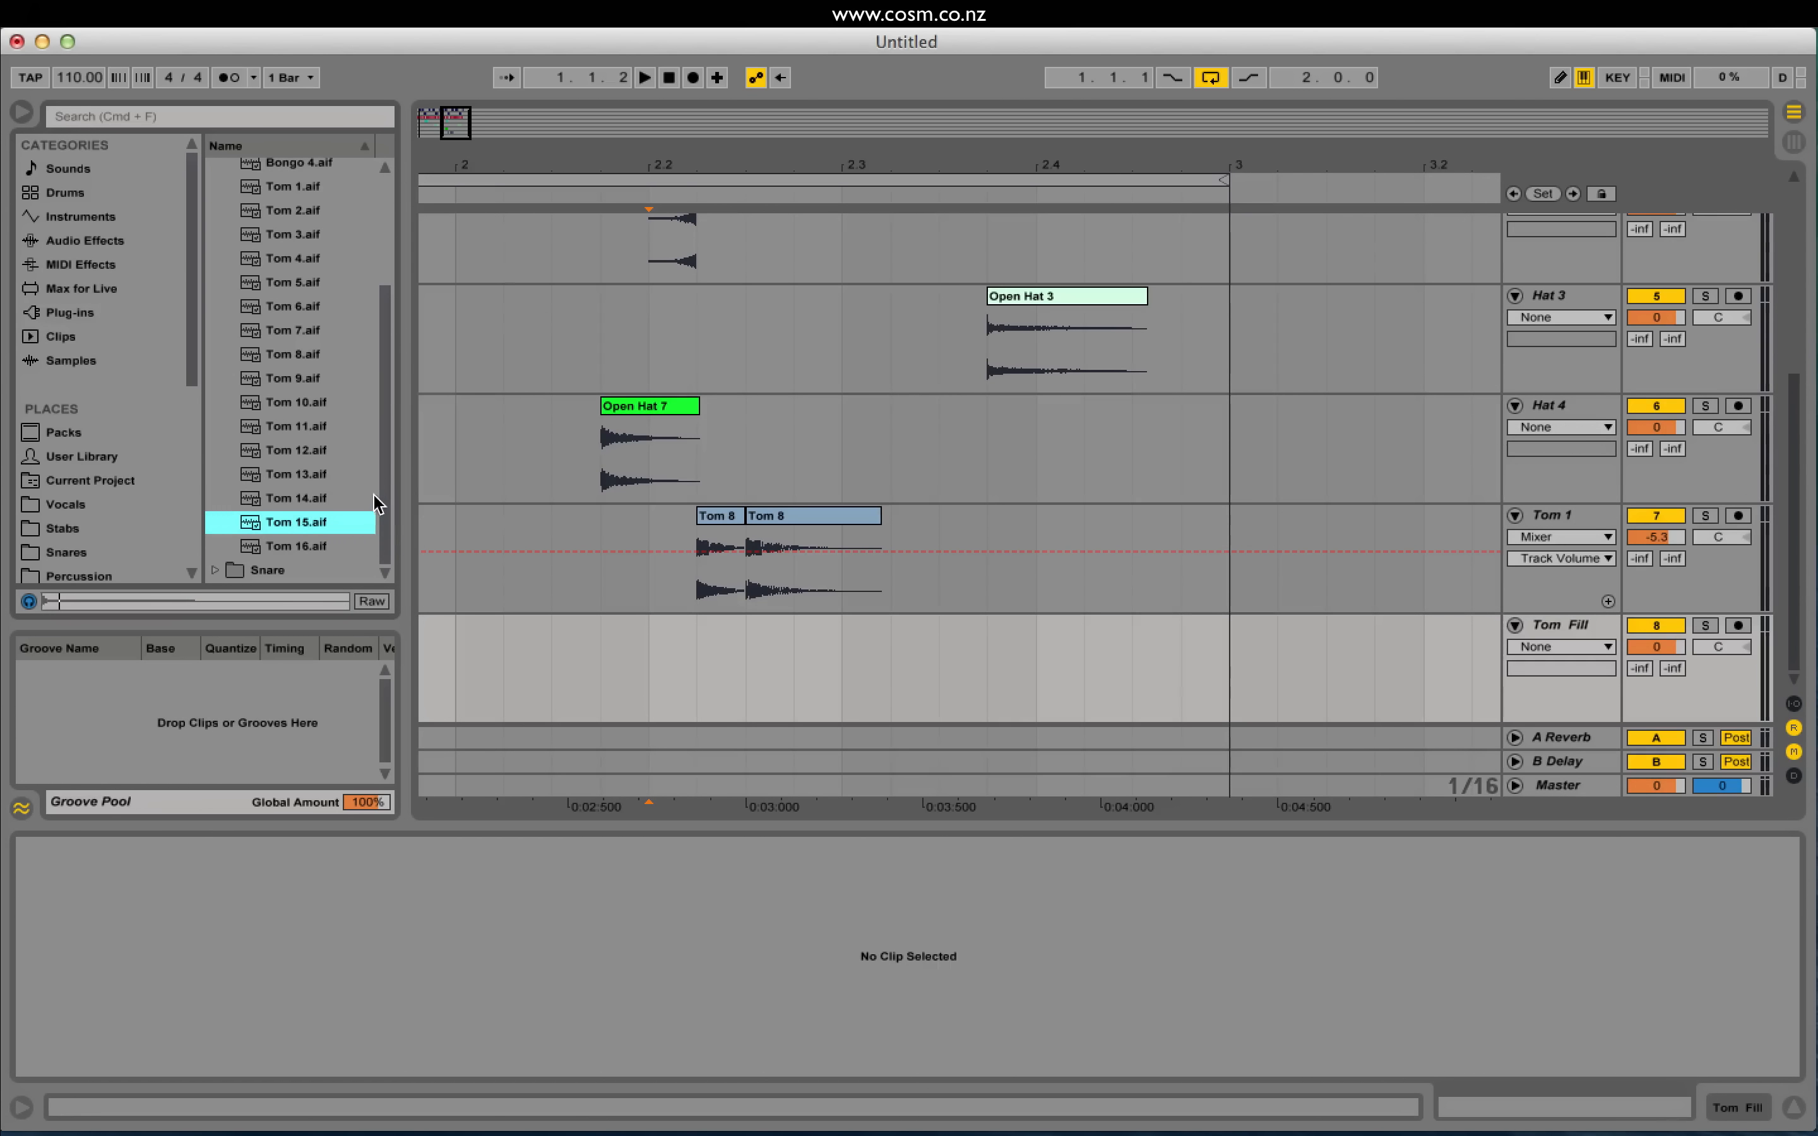
key("Up")
left_click_drag(303, 505, 1084, 659)
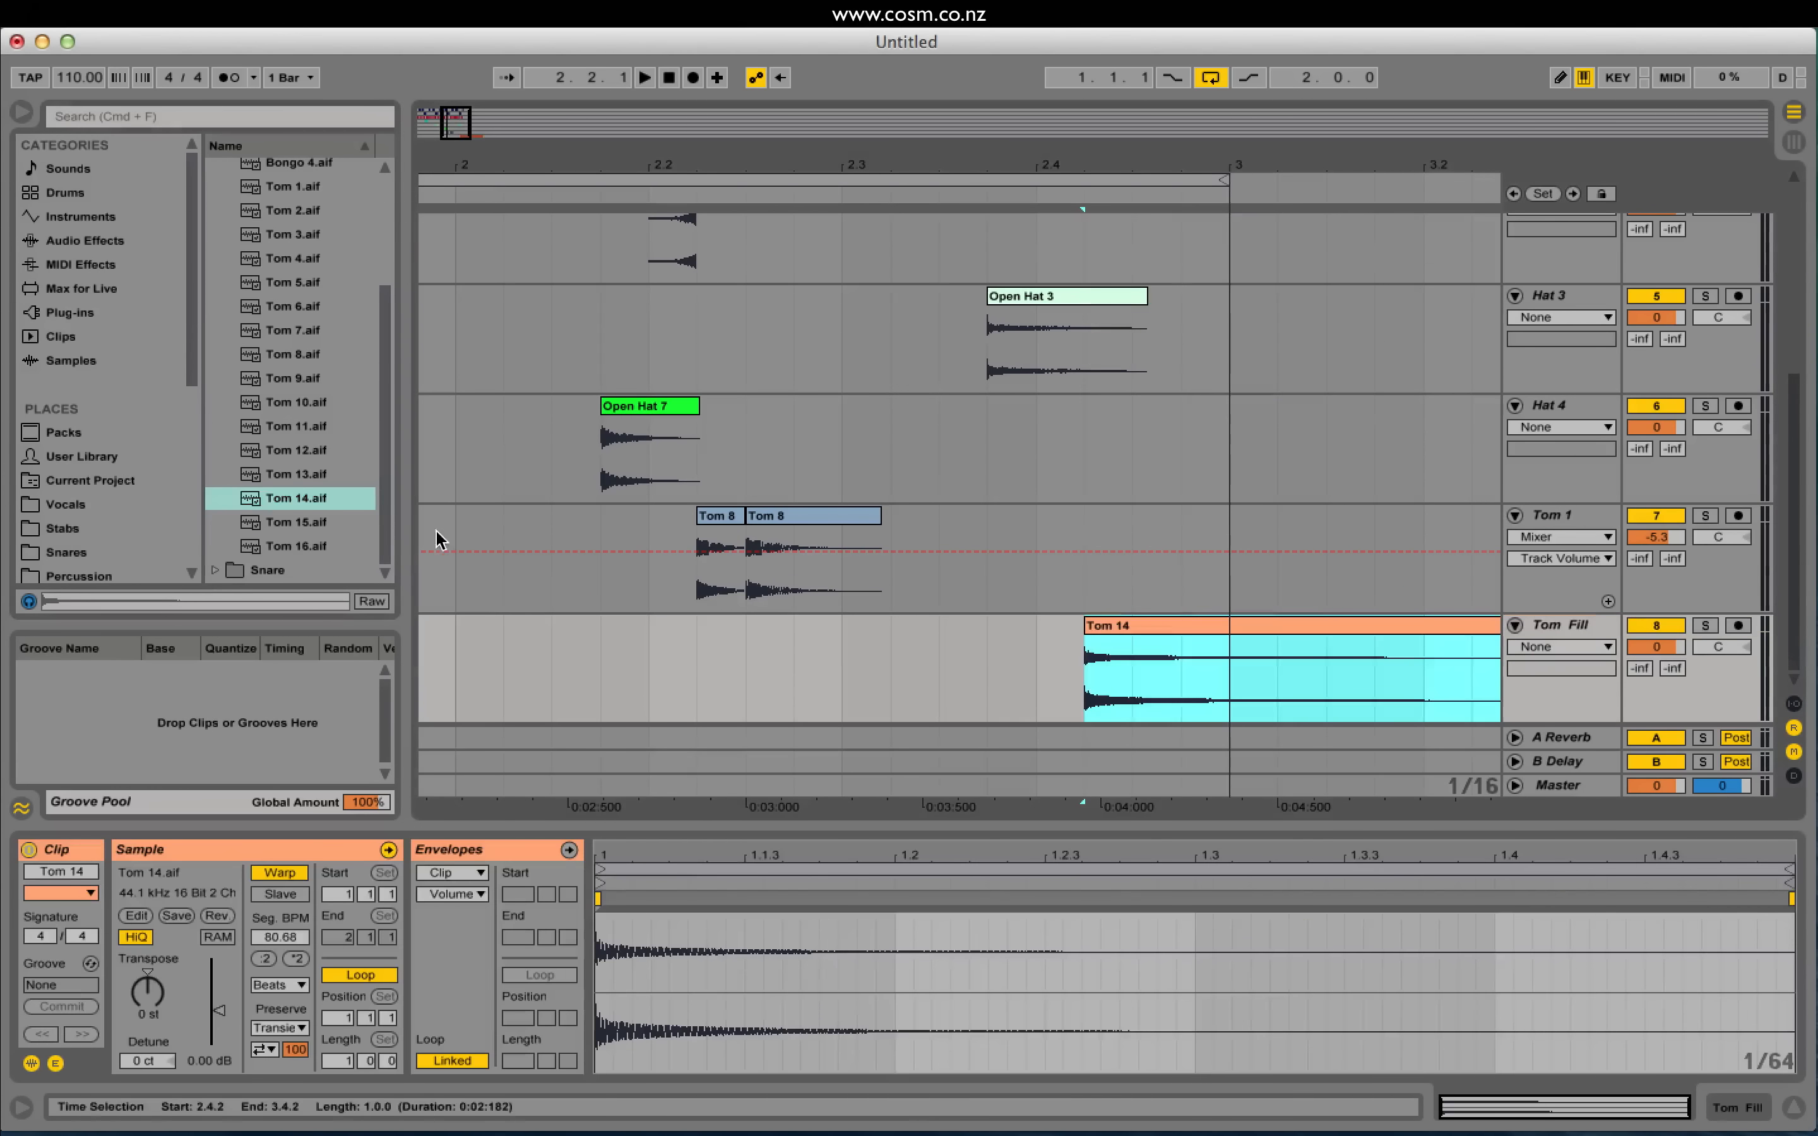
key("Down")
left_click_drag(593, 525, 1127, 652)
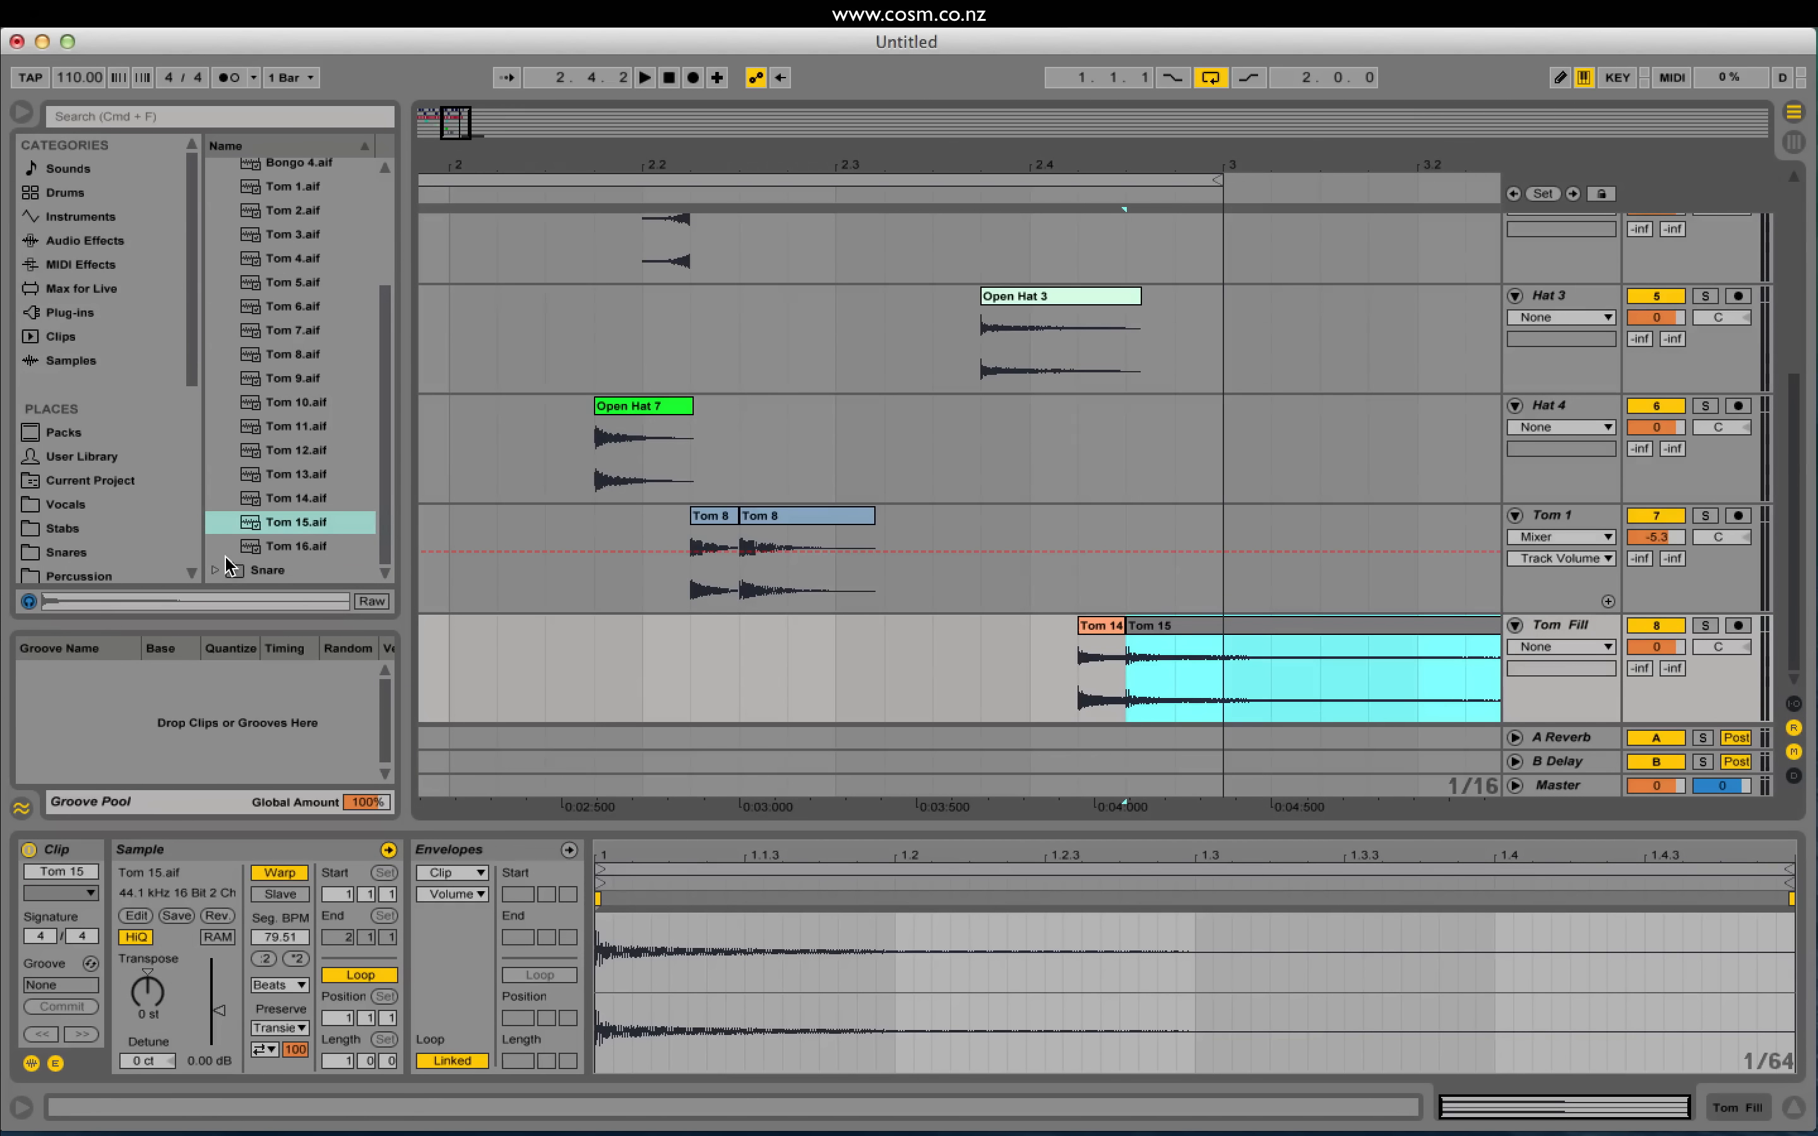
left_click(279, 545)
left_click_drag(279, 545, 1179, 655)
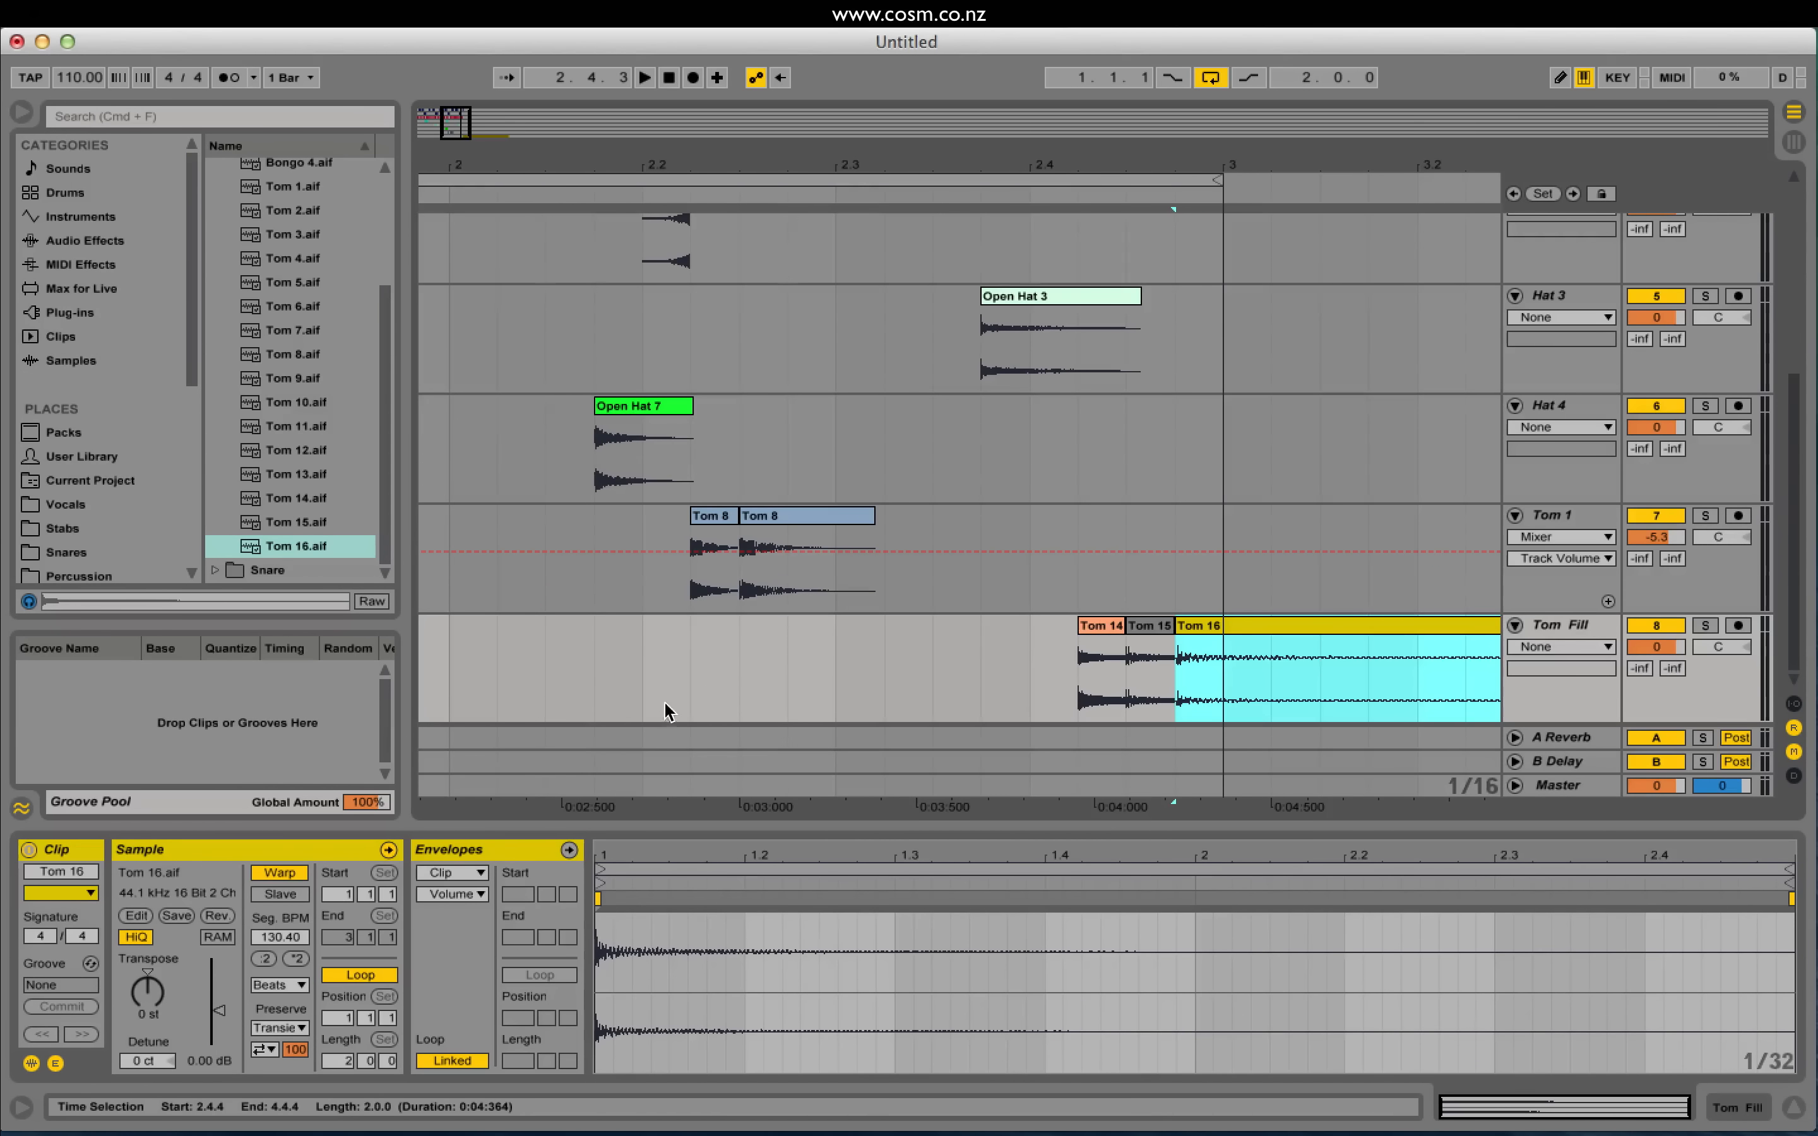
Step: Play the loop from 2.1.4 to hear the tom fill, then zoom out to bars 1–7
left_click(1067, 679)
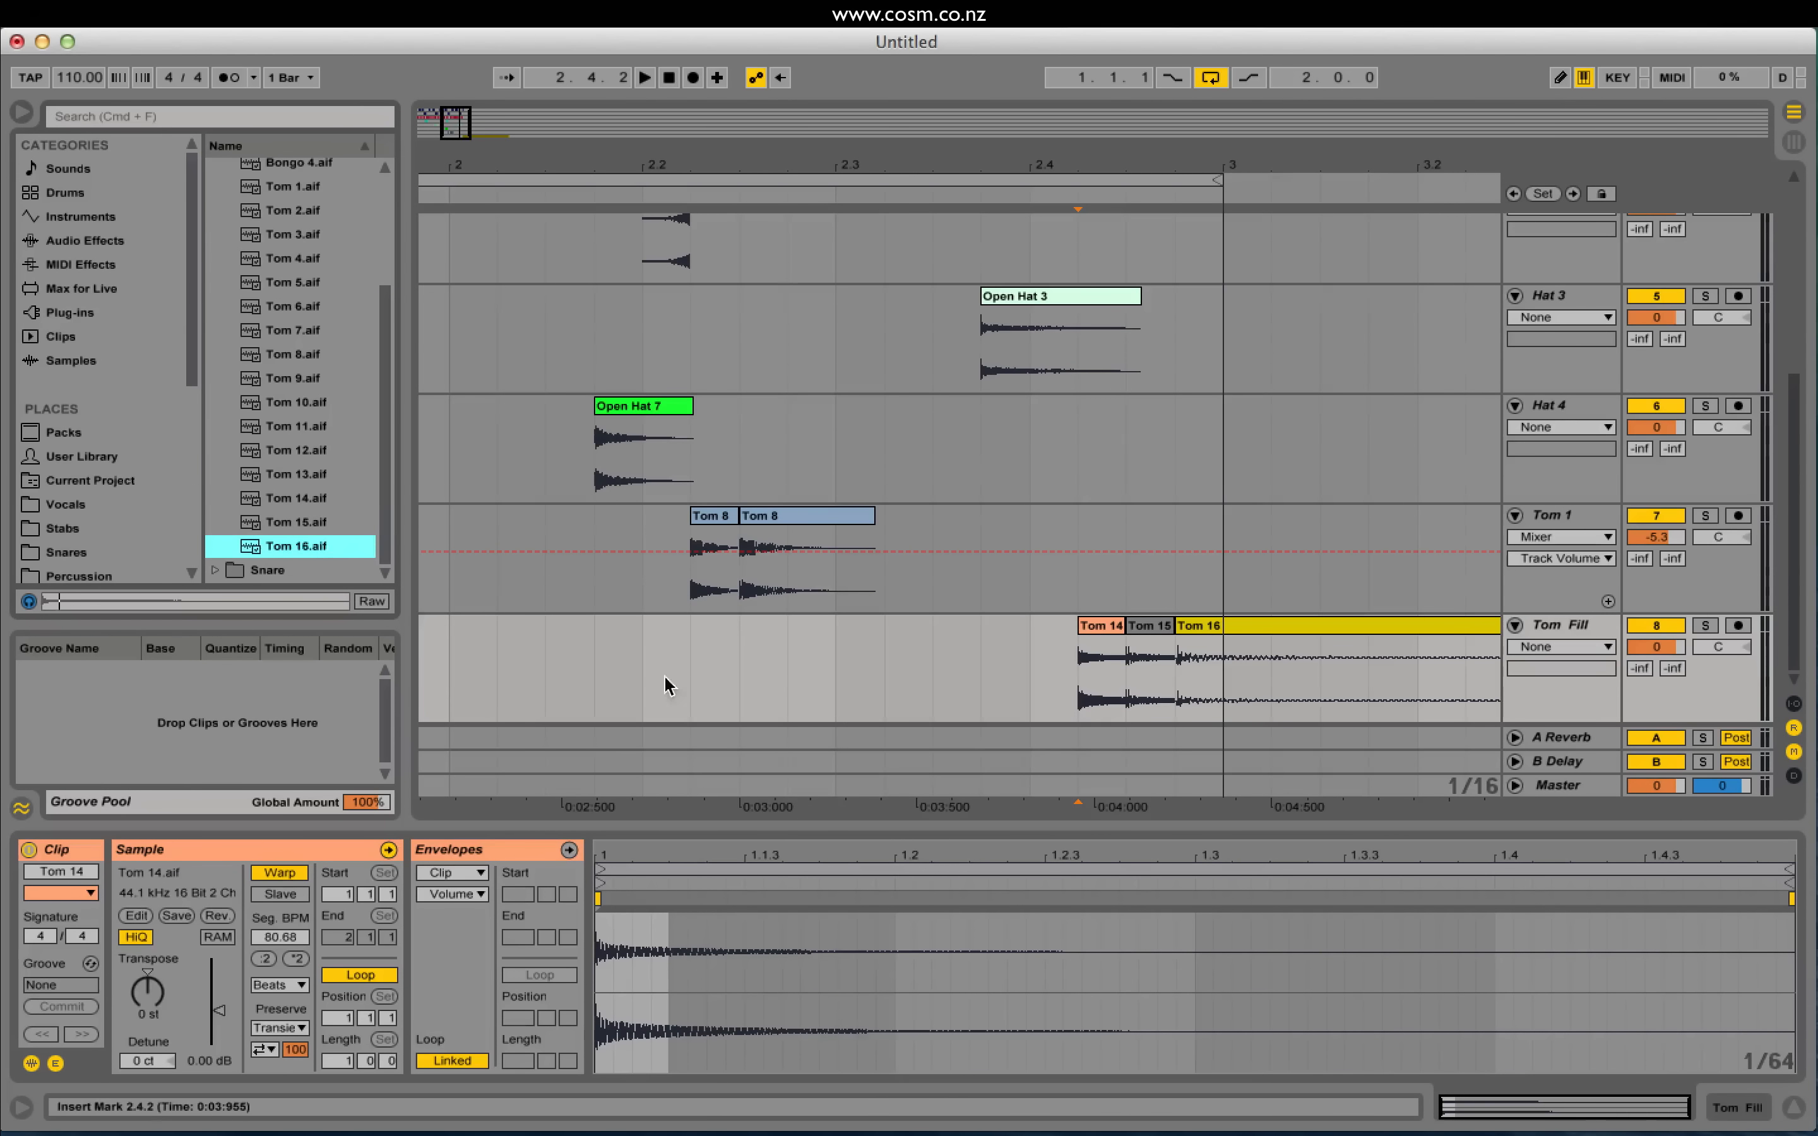
left_click(629, 695)
key("space")
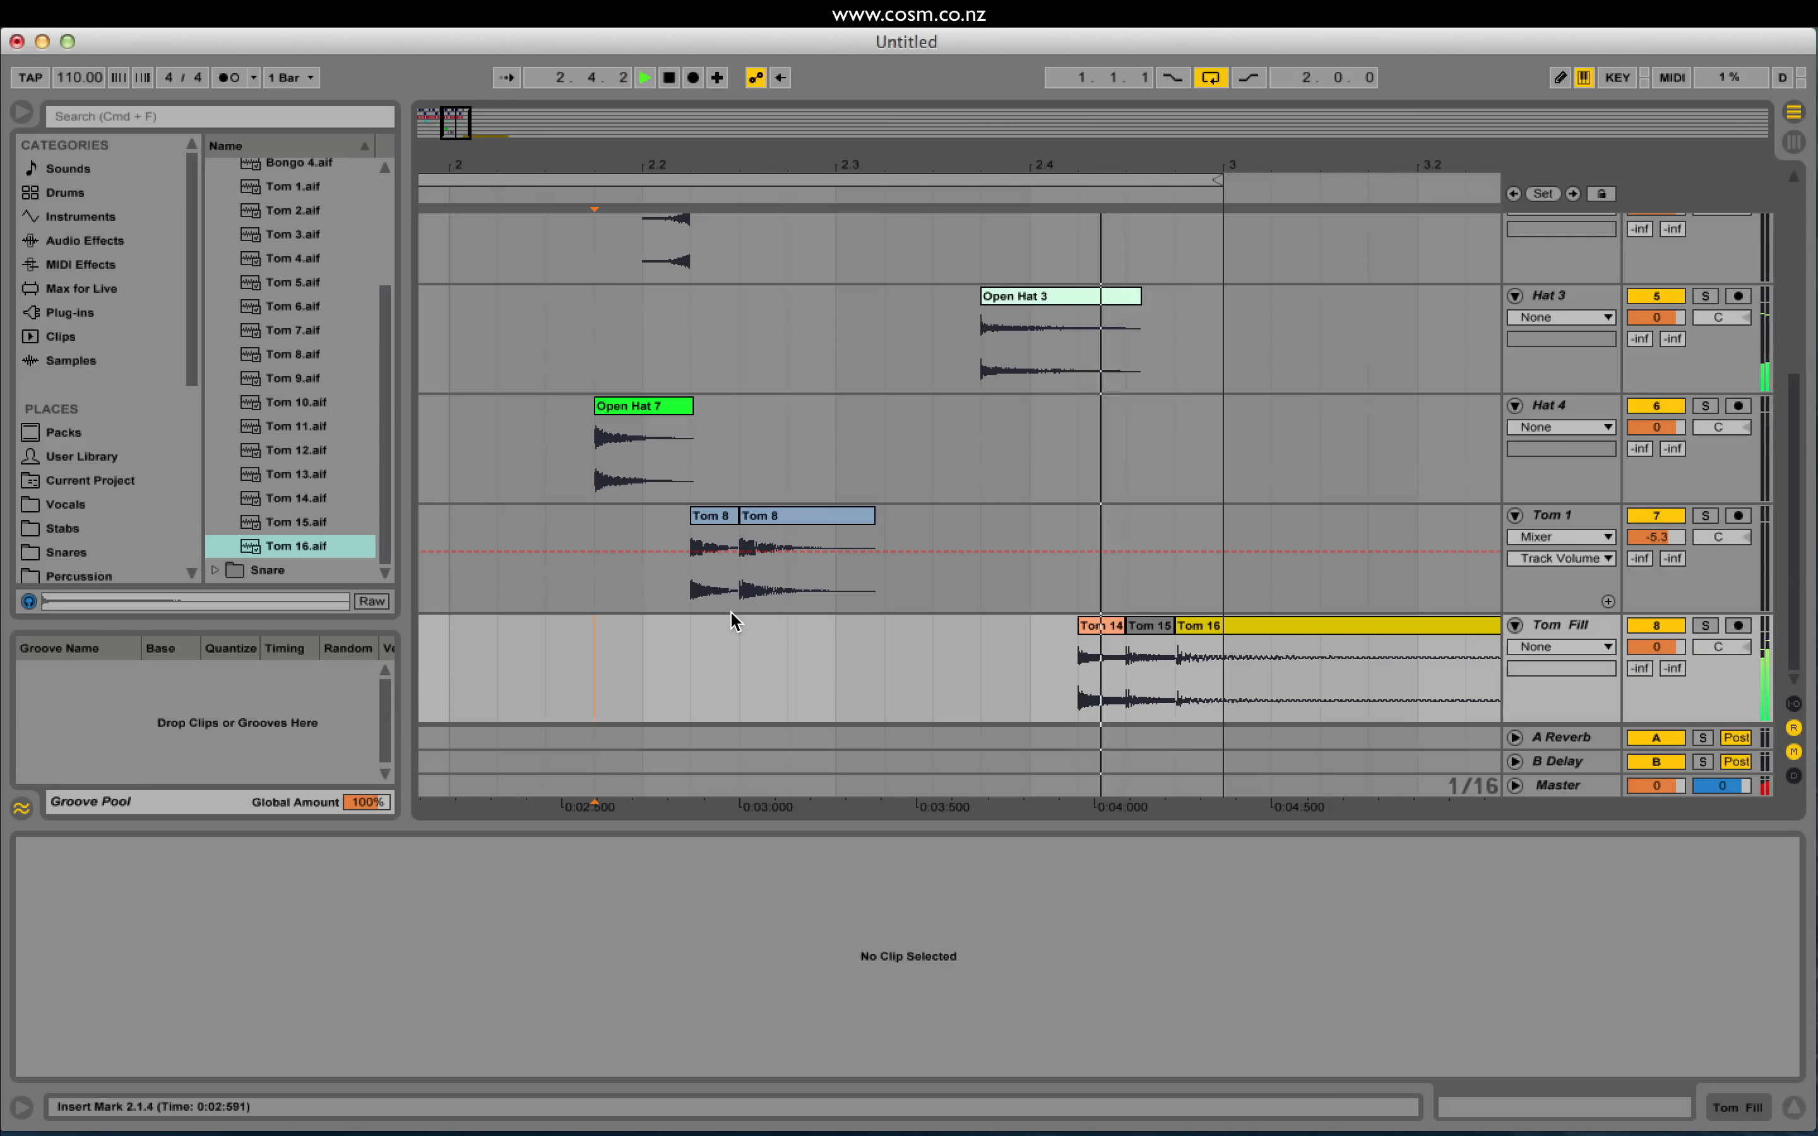
left_click_drag(423, 115, 423, 63)
Step: Add a new audio track below Tom Fill and place Crash 2 on it after auditioning crashes
left_click(1565, 632)
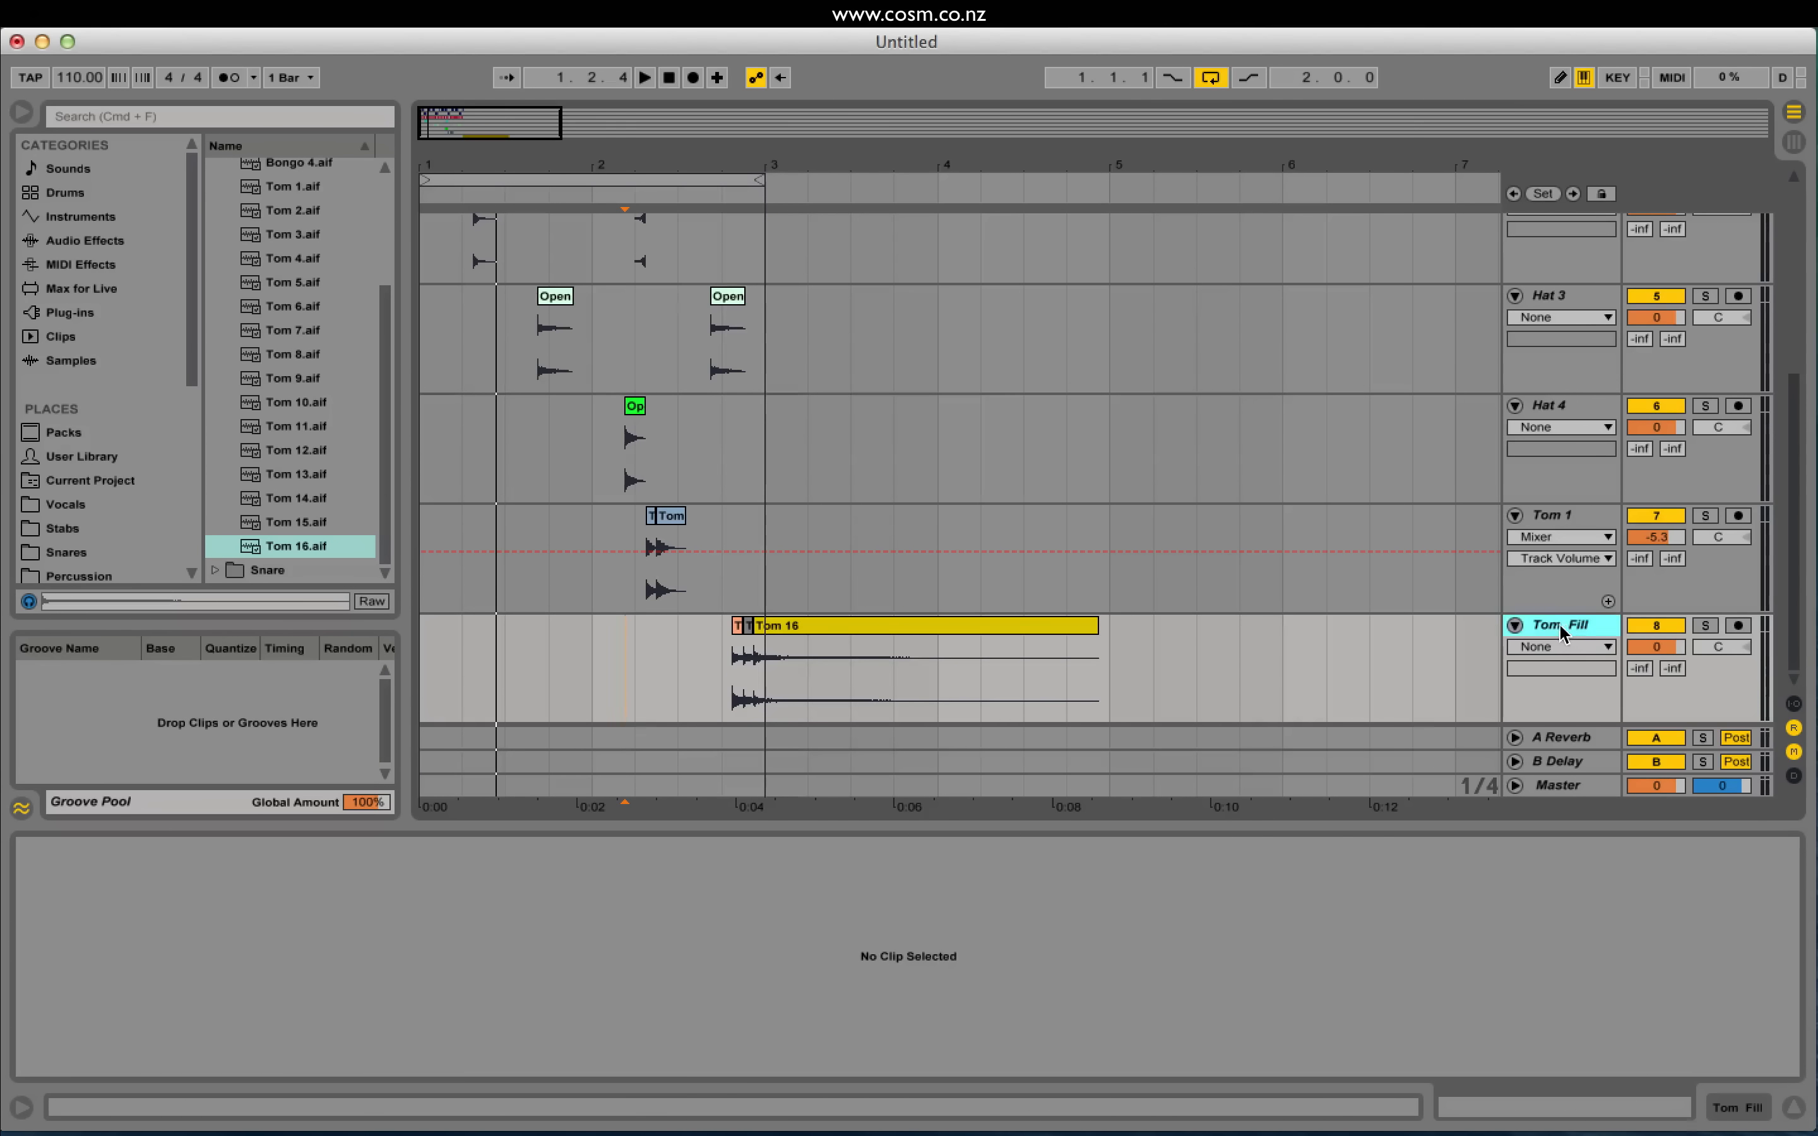
key("super+t")
scroll(368, 285, "up", 10)
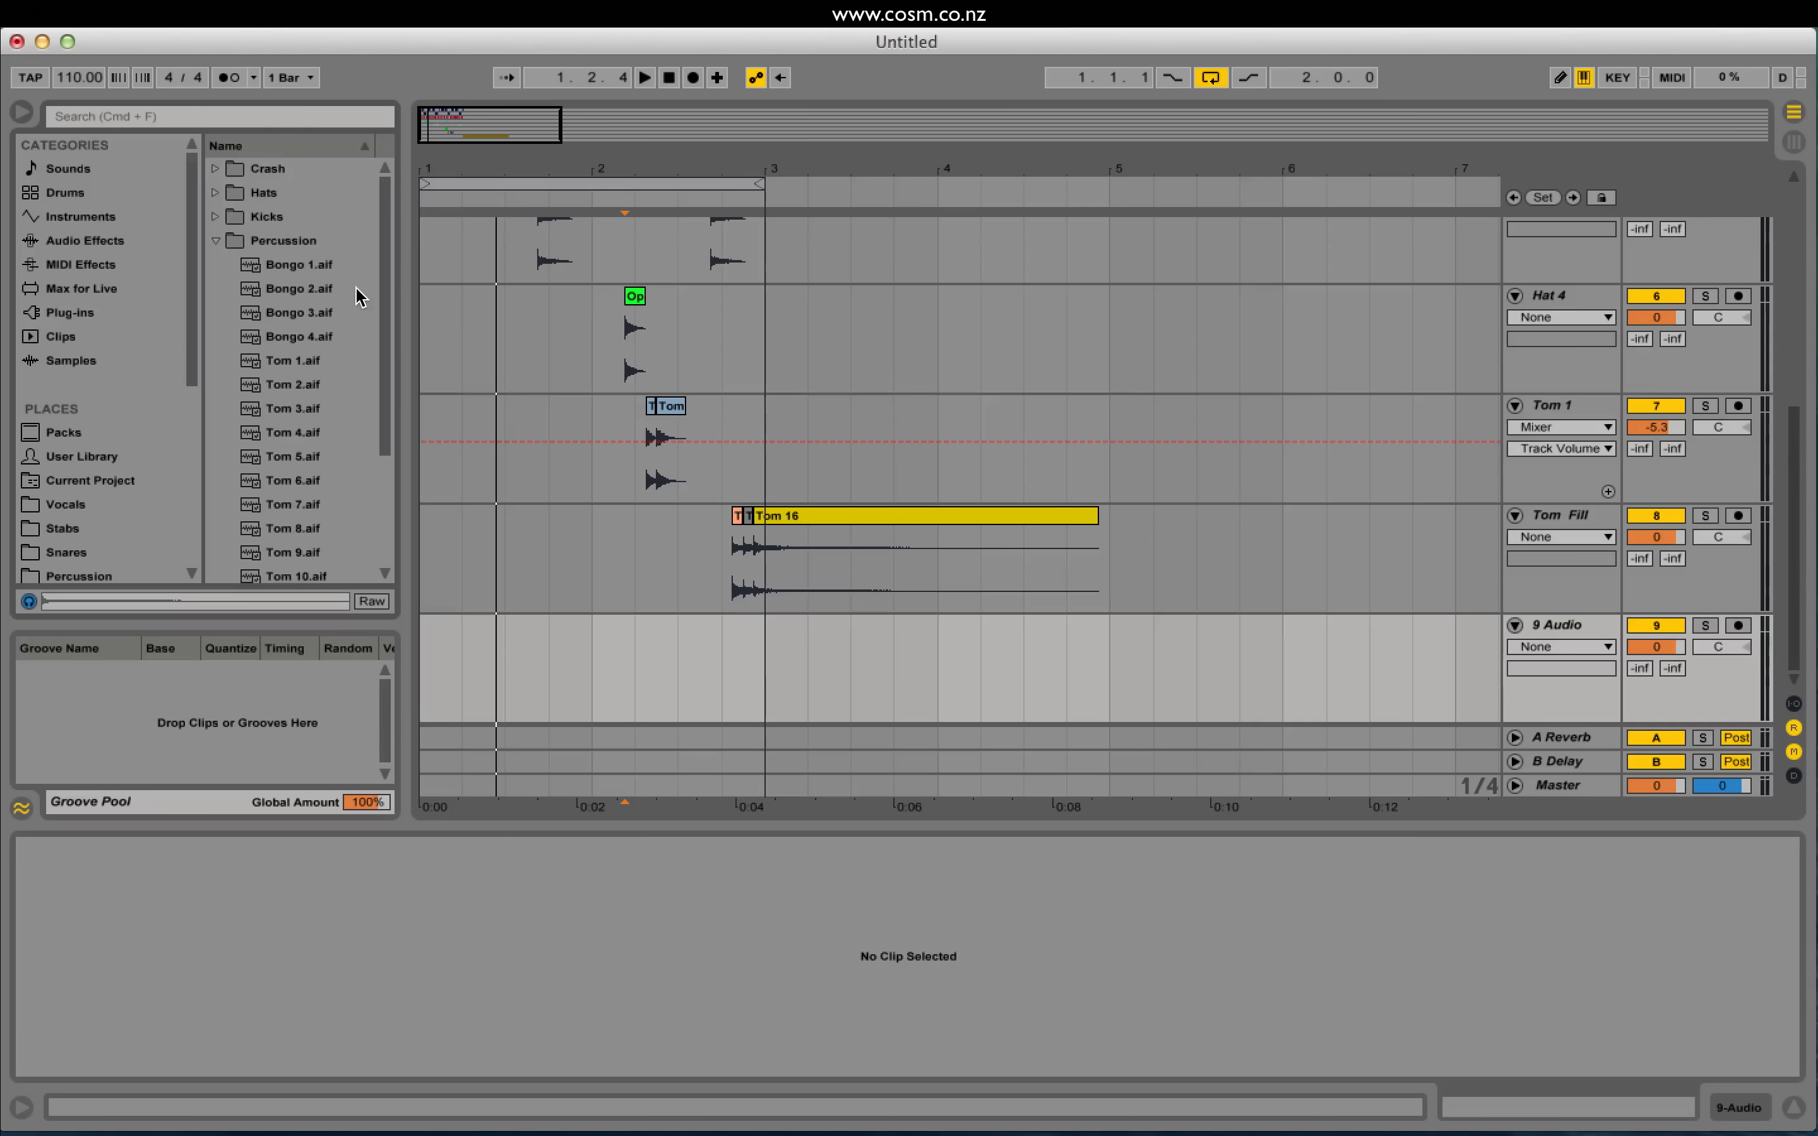
left_click(216, 241)
left_click(216, 168)
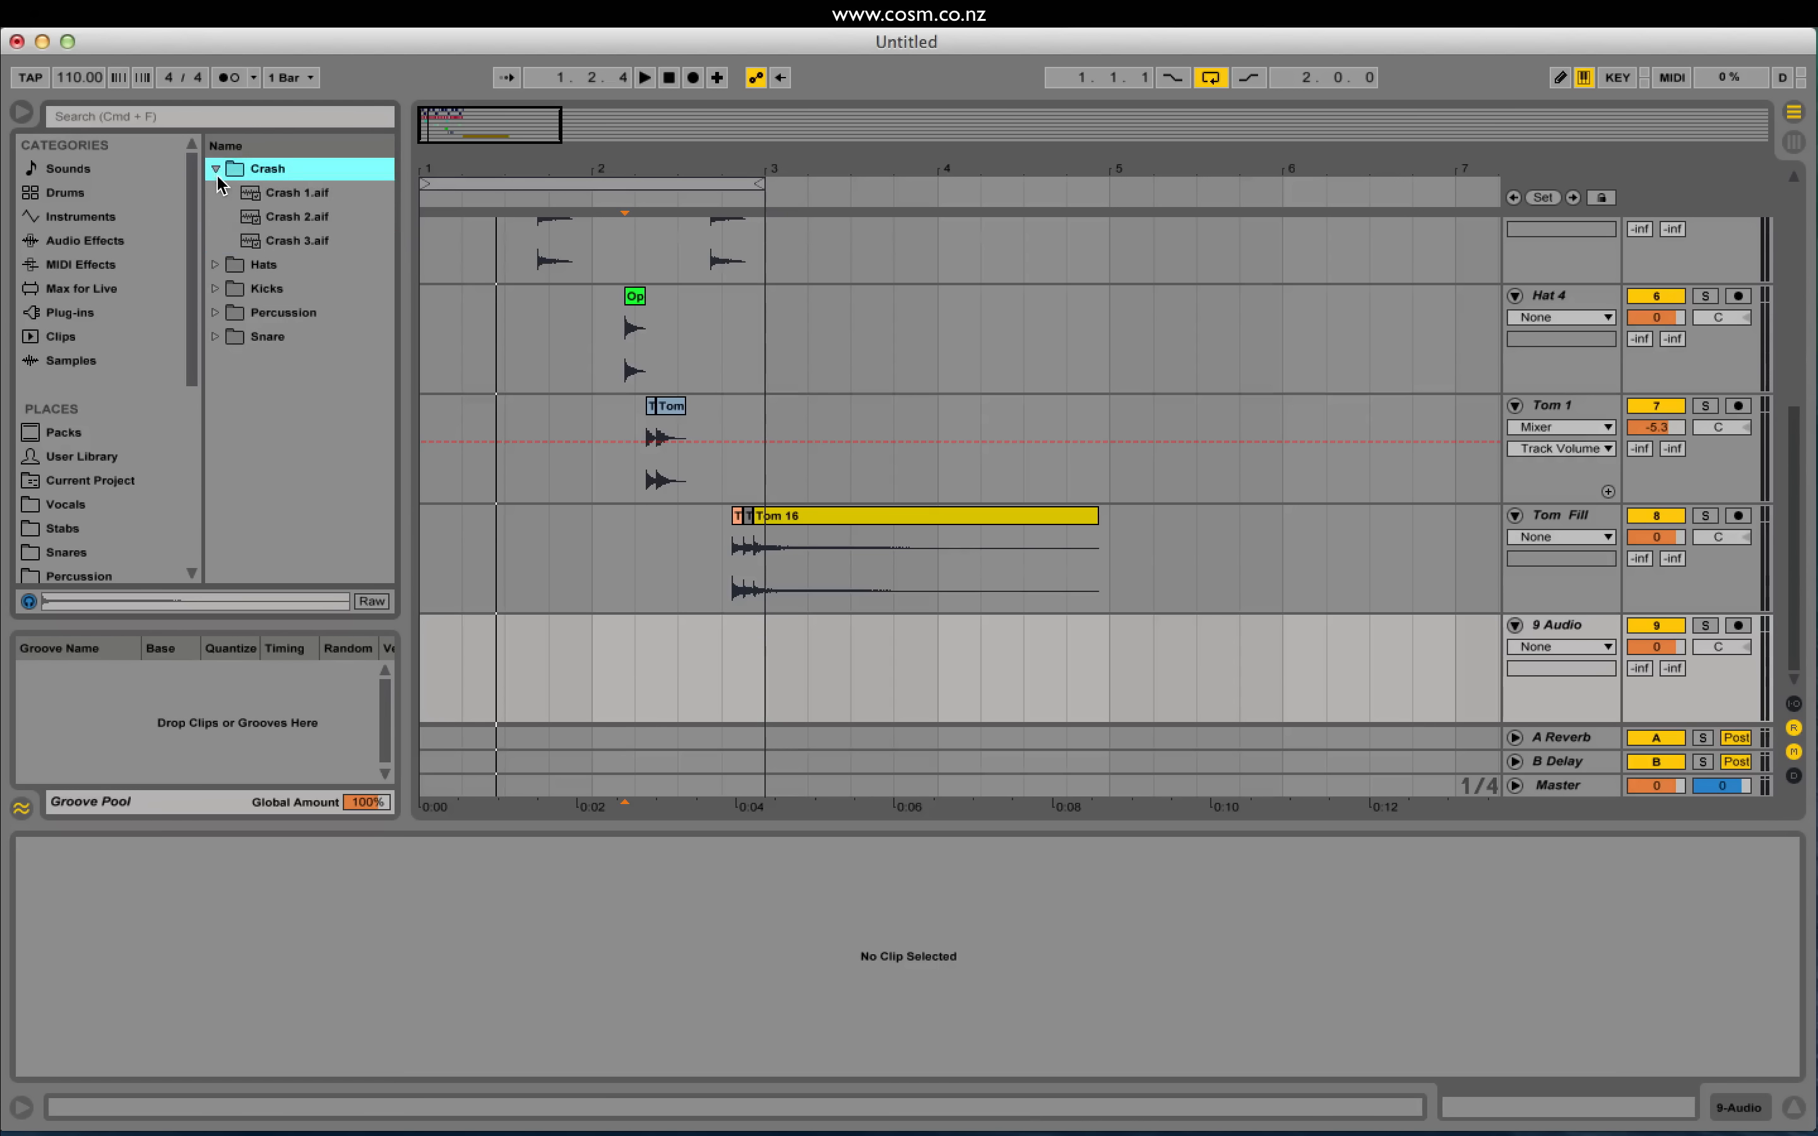
left_click(273, 240)
left_click(278, 192)
left_click_drag(277, 218, 435, 647)
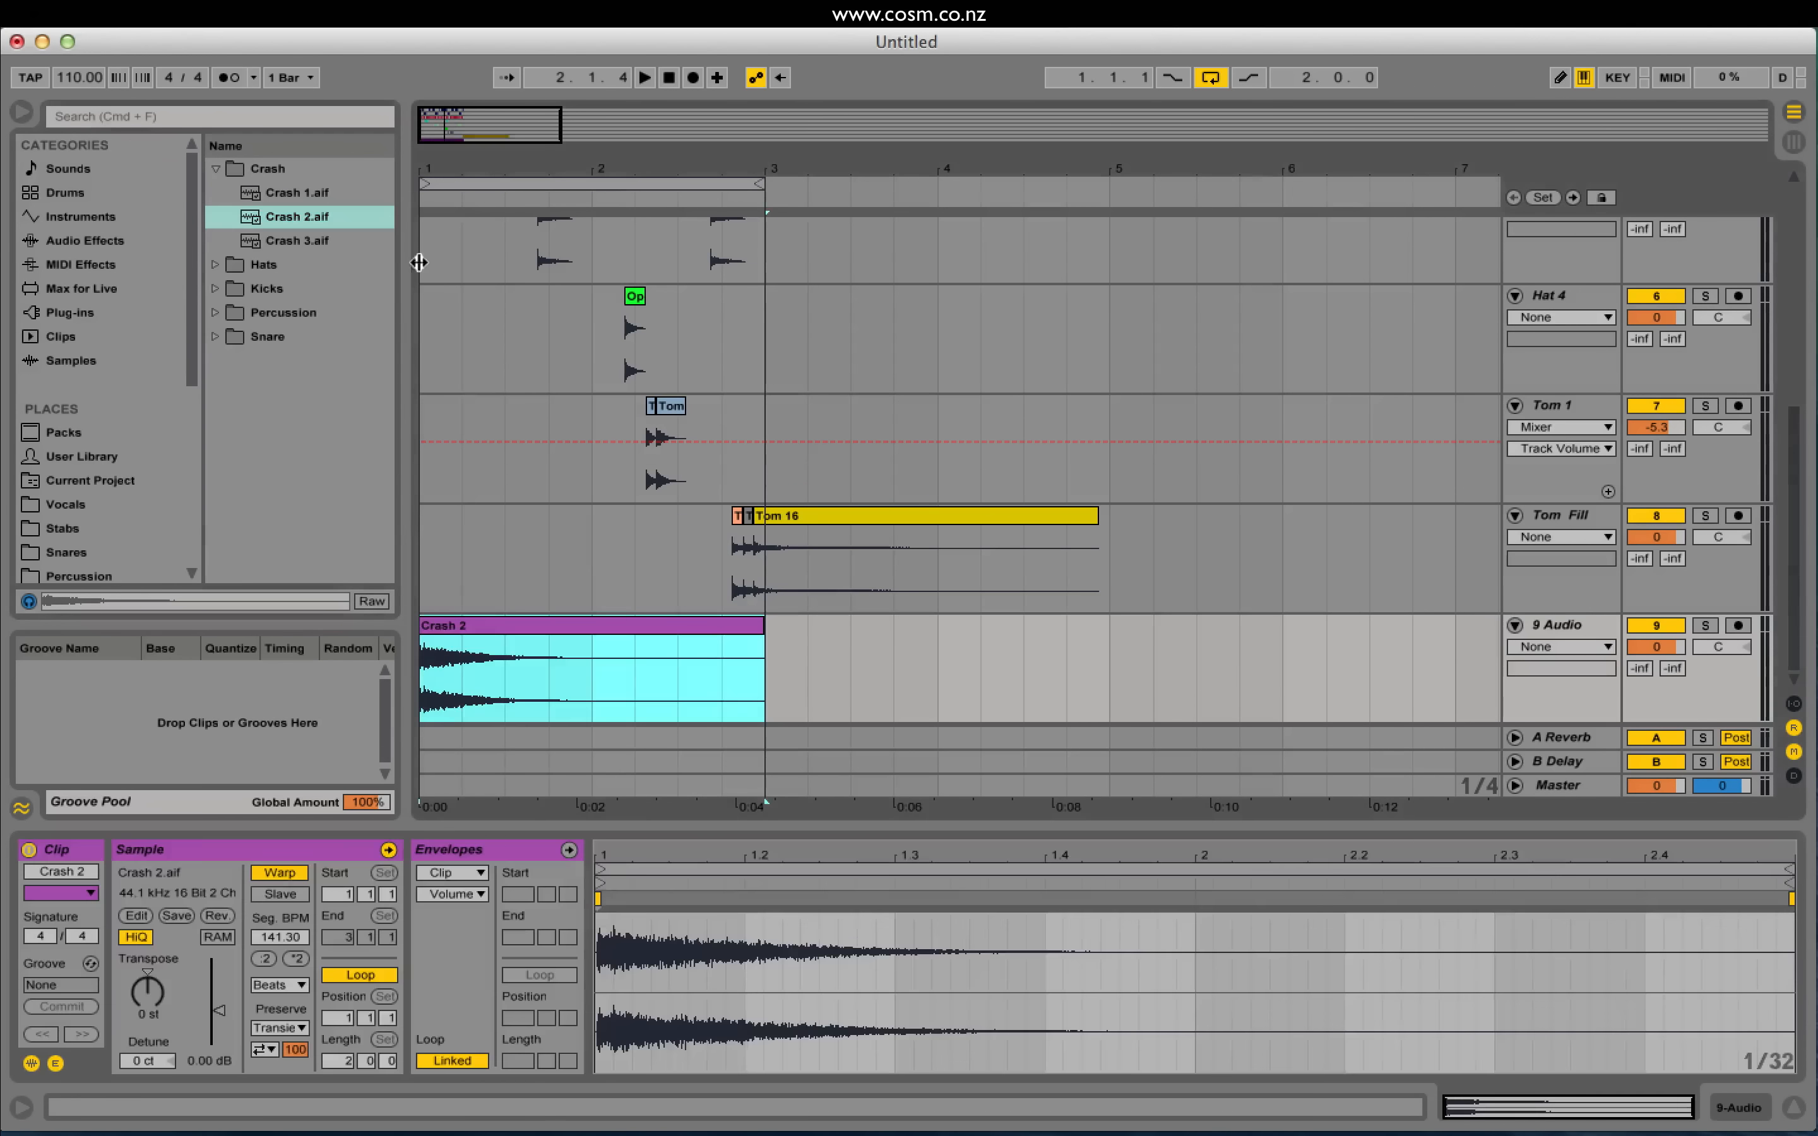
Step: Play the loop and lower the crash track volume to -5.3 dB
left_click_drag(441, 131, 442, 177)
key("space")
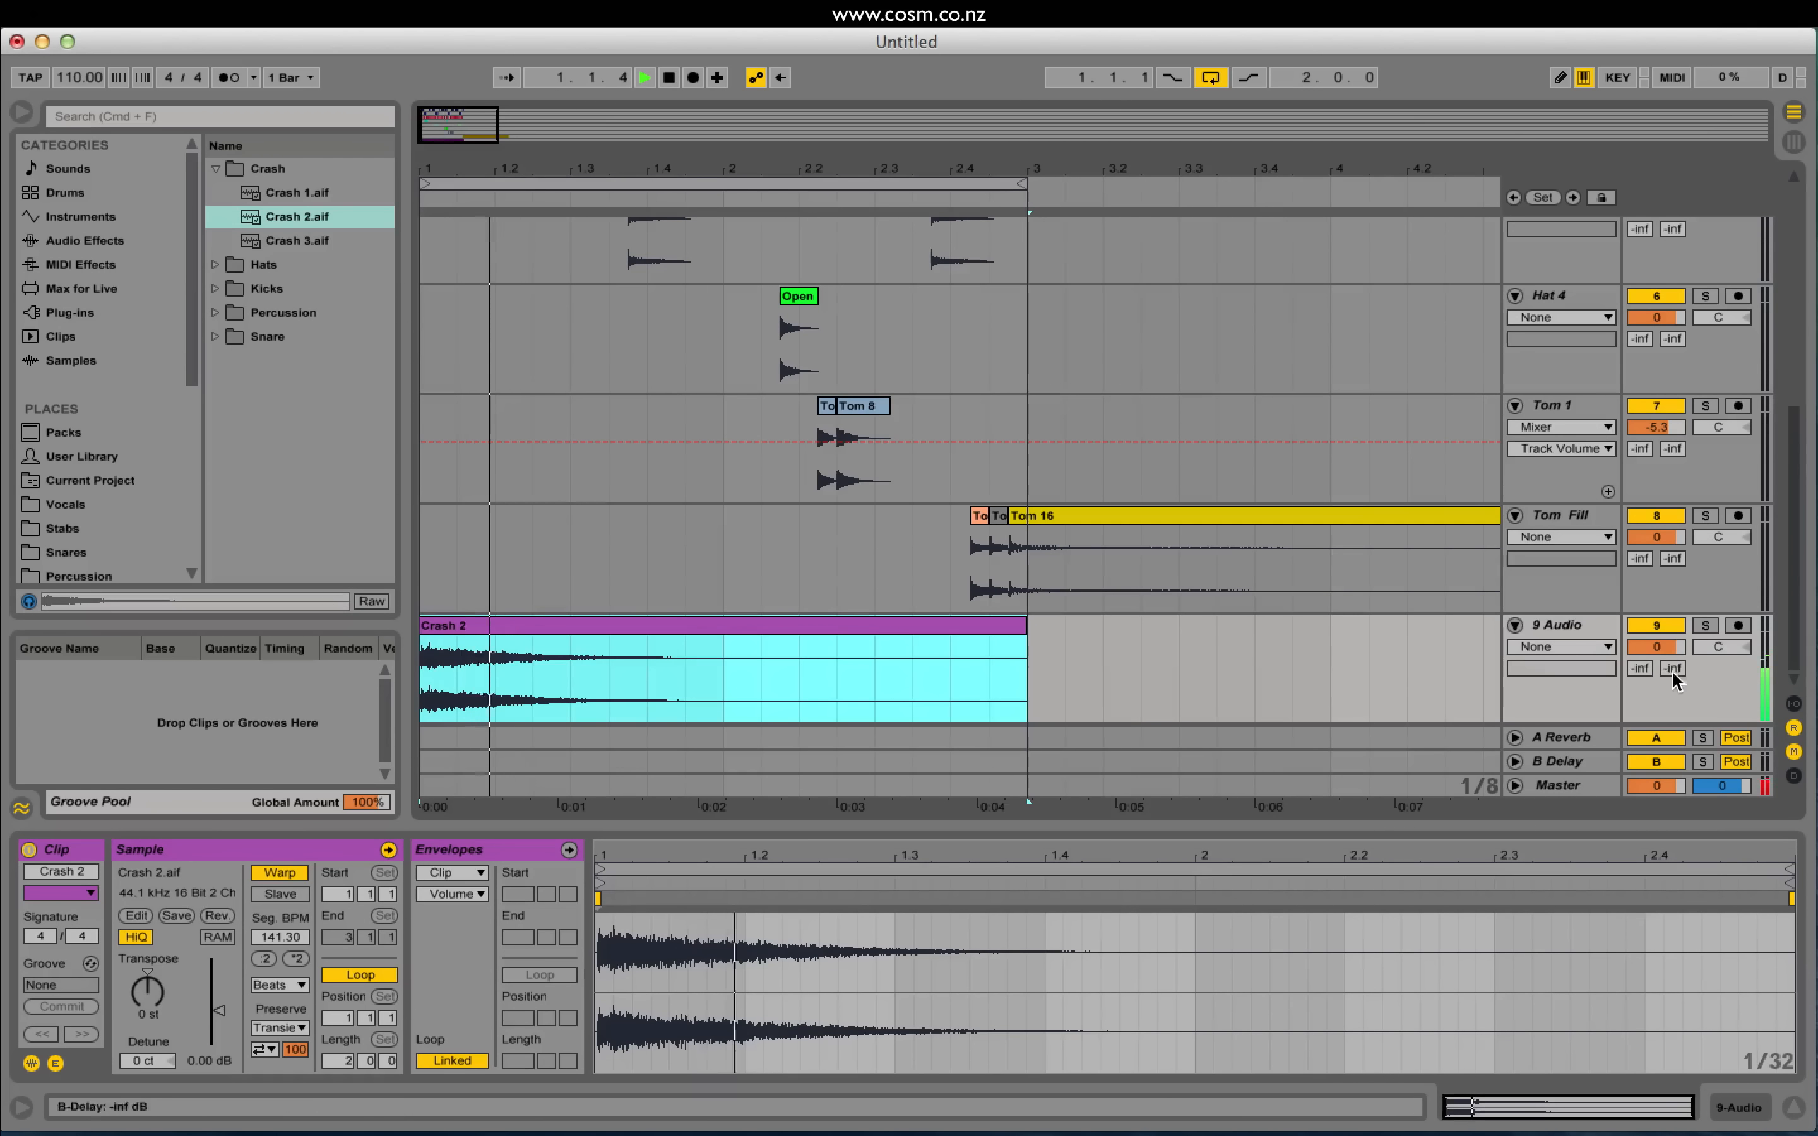
mouse_move(1655, 646)
left_mouse_down()
mouse_move(1656, 665)
mouse_move(1658, 638)
left_mouse_up()
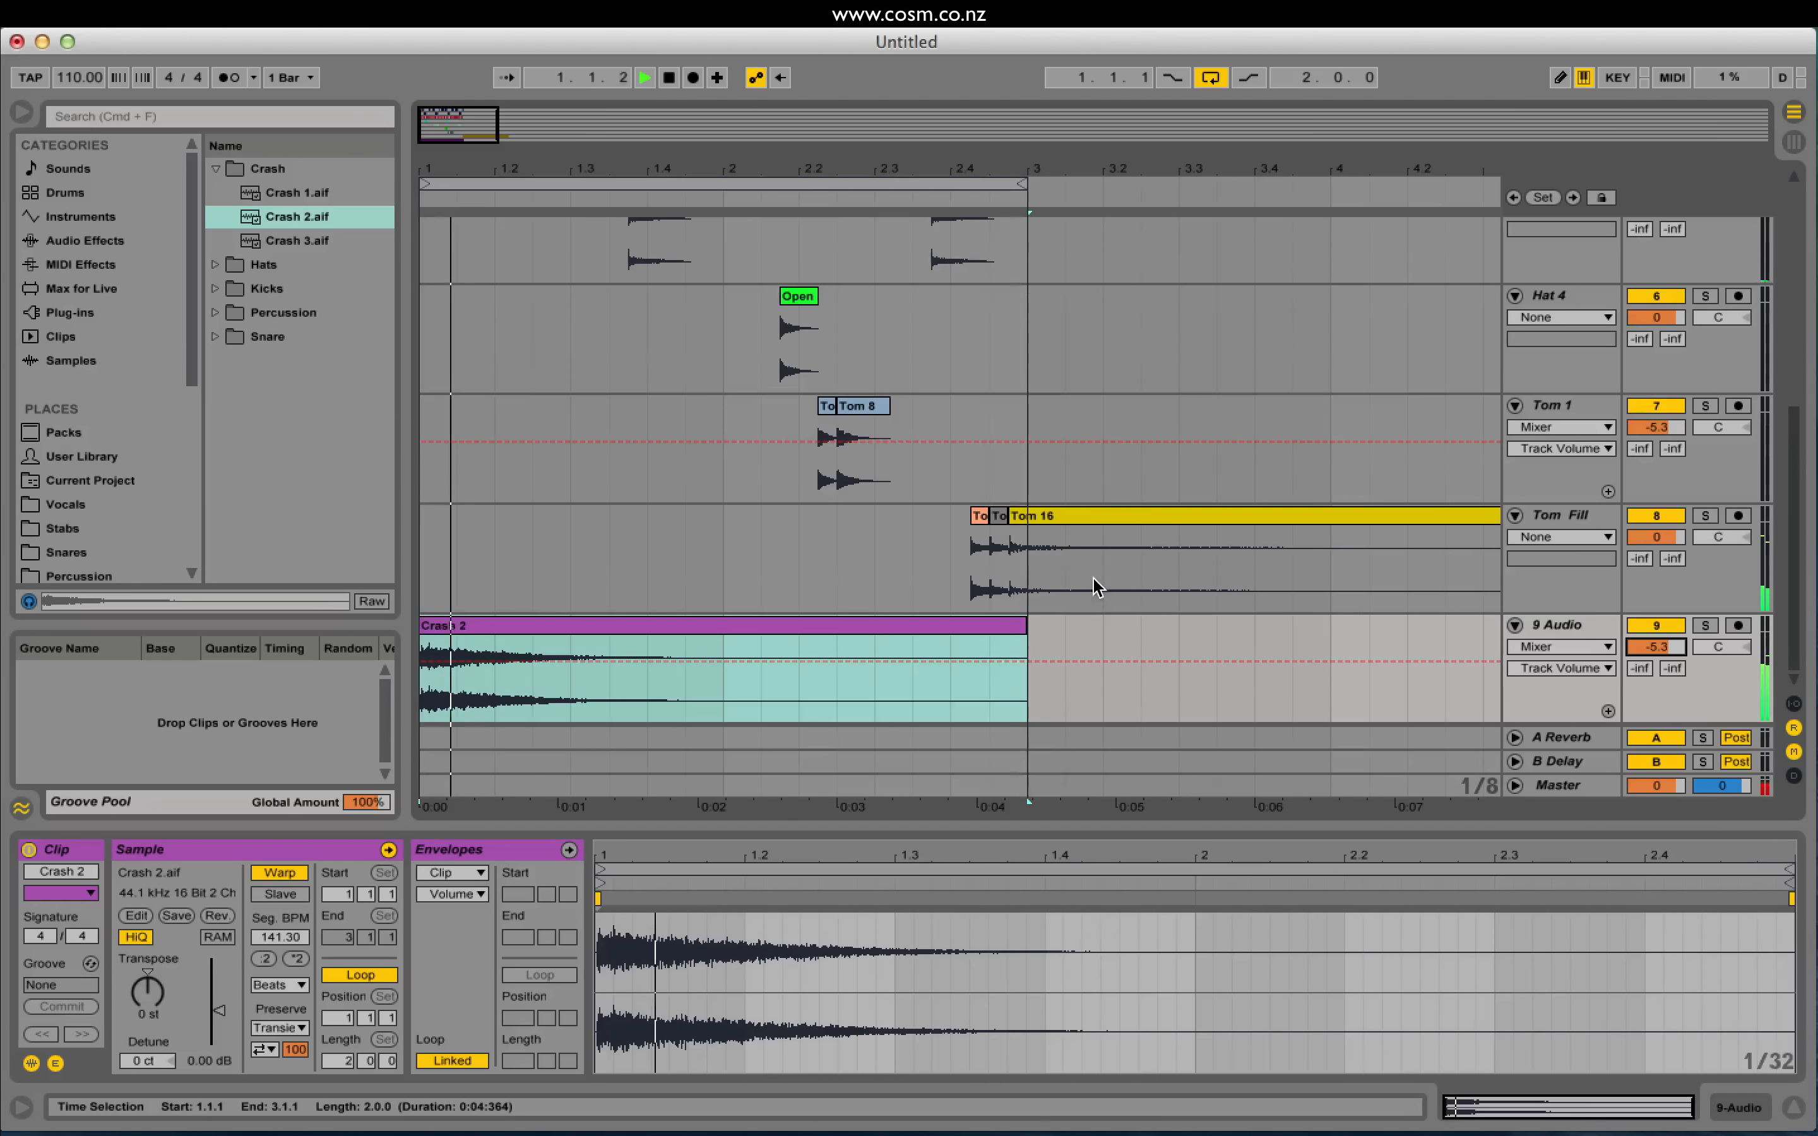
left_click_drag(483, 110, 508, 172)
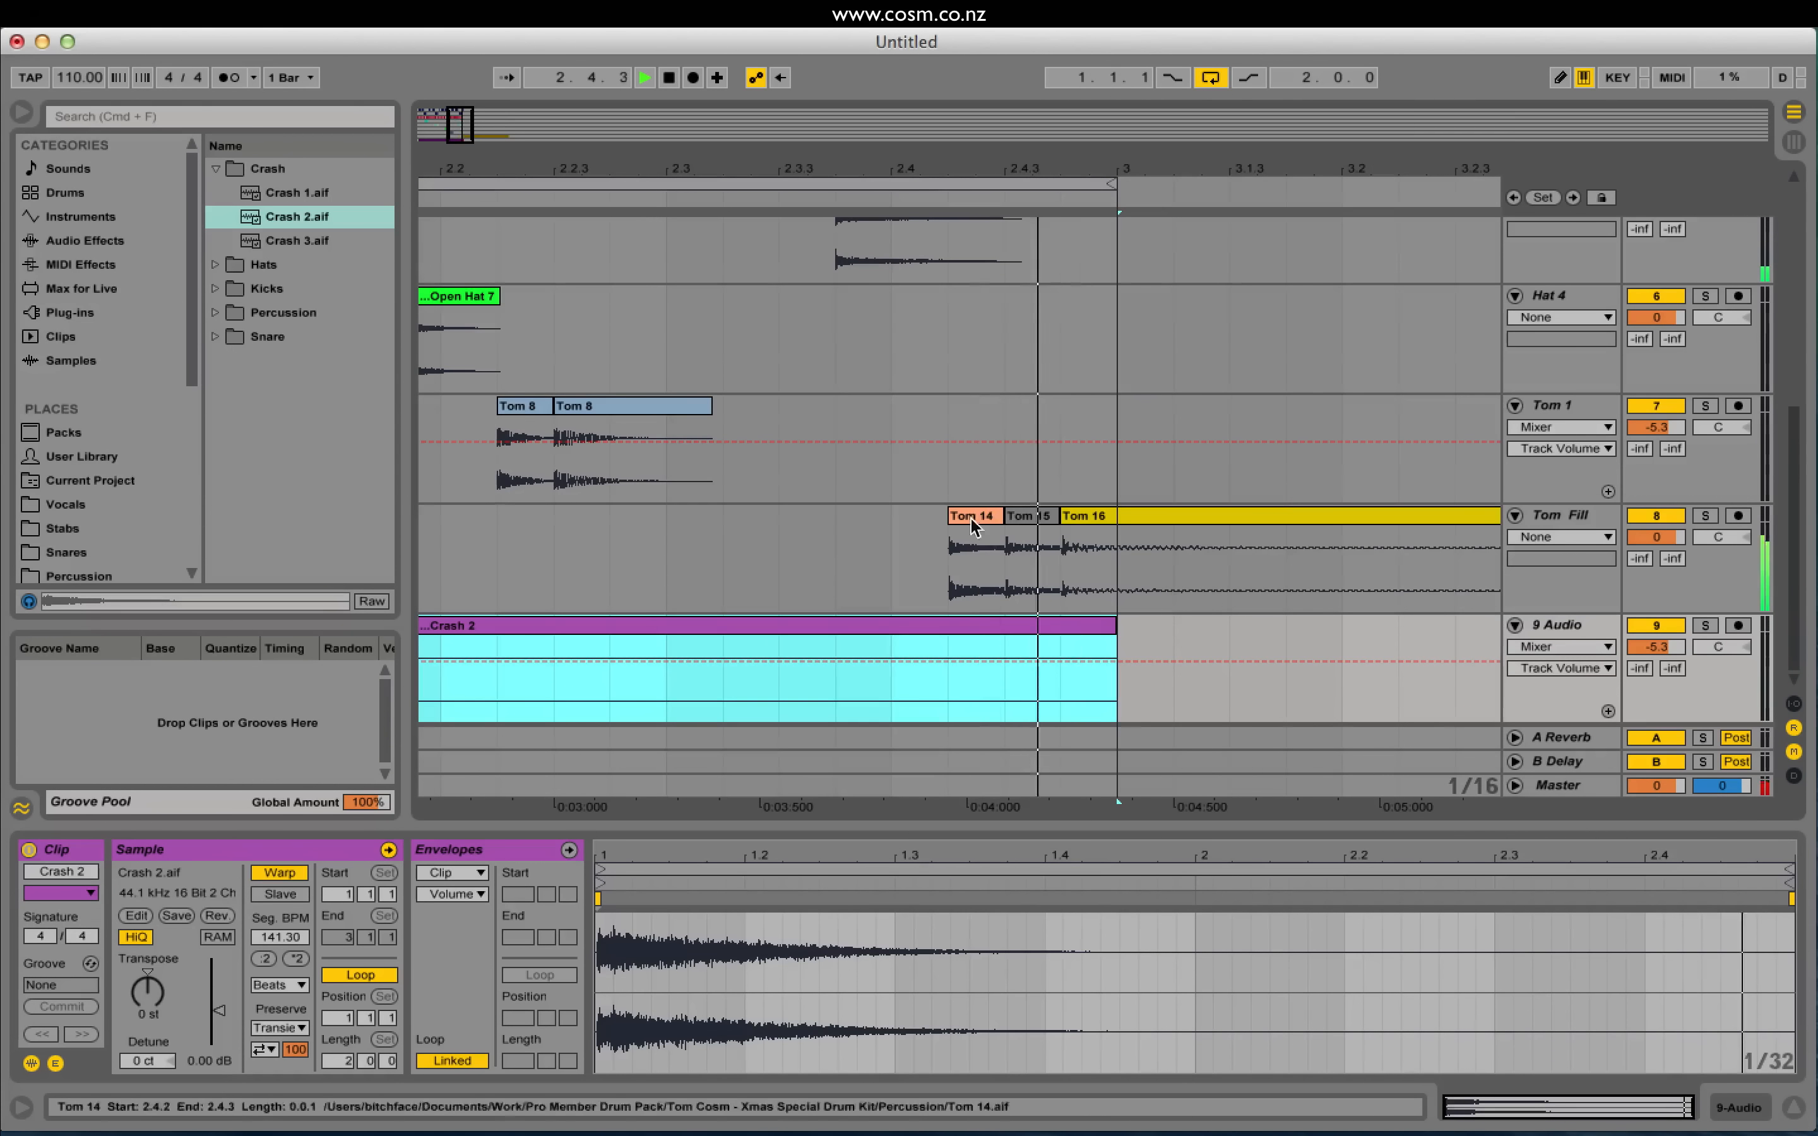
Step: Play from 2.3.3, then select the Snare 4 hit at 2.2
left_click(767, 573)
key("space")
scroll(864, 579, "up", 8)
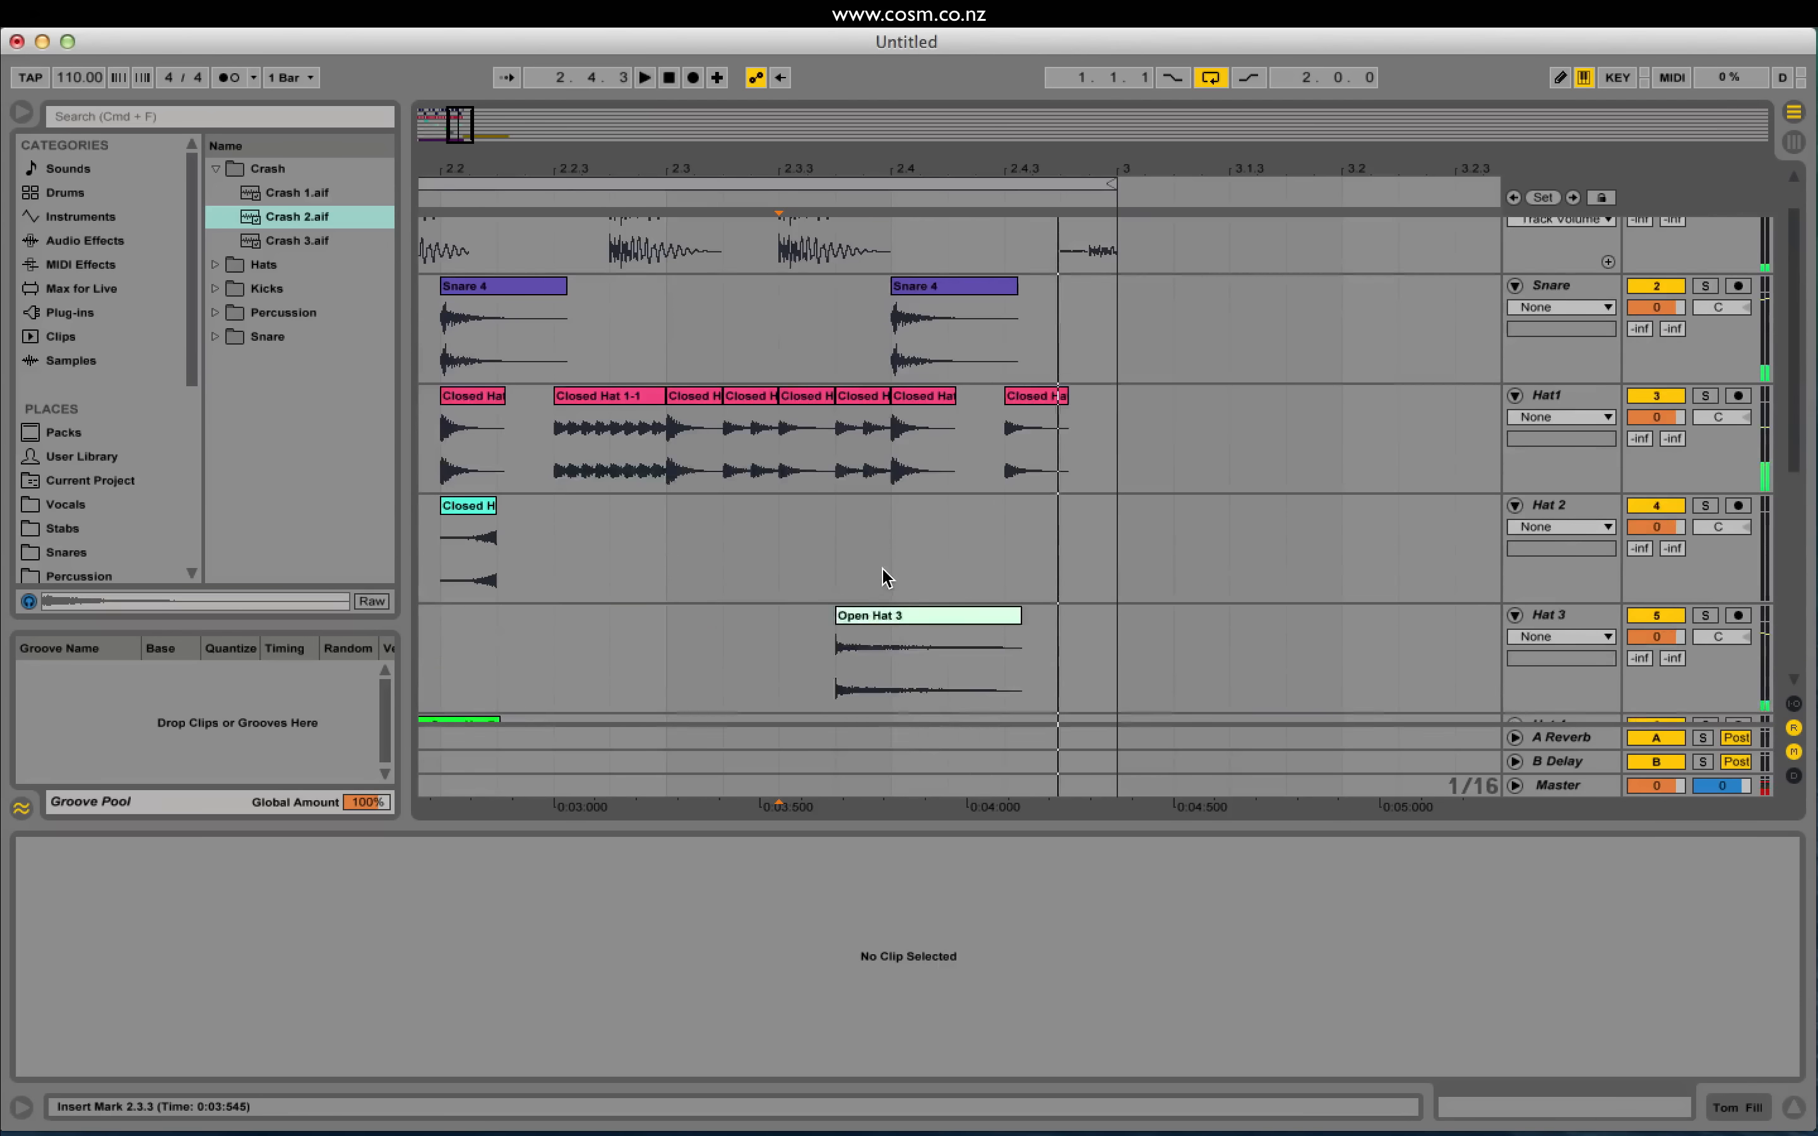
scroll(902, 577, "down", 2)
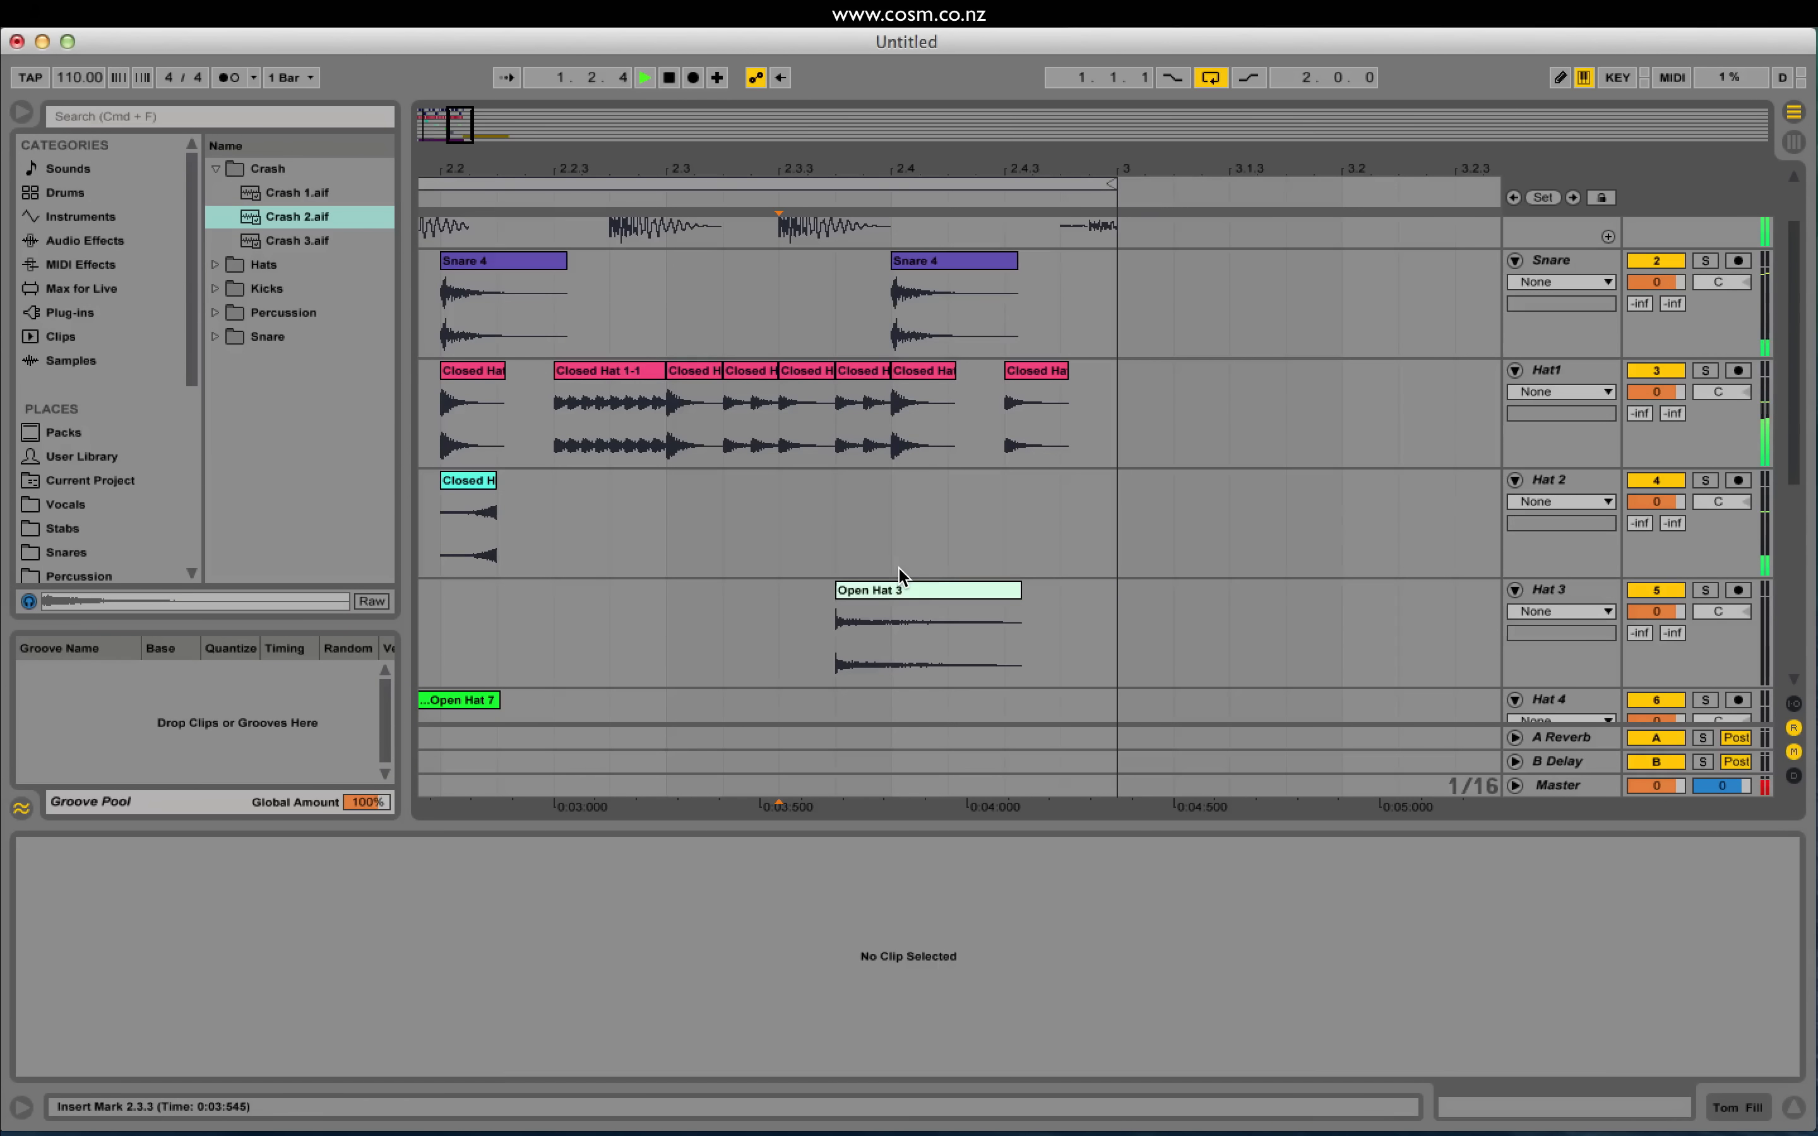
scroll(807, 356, "left", 3)
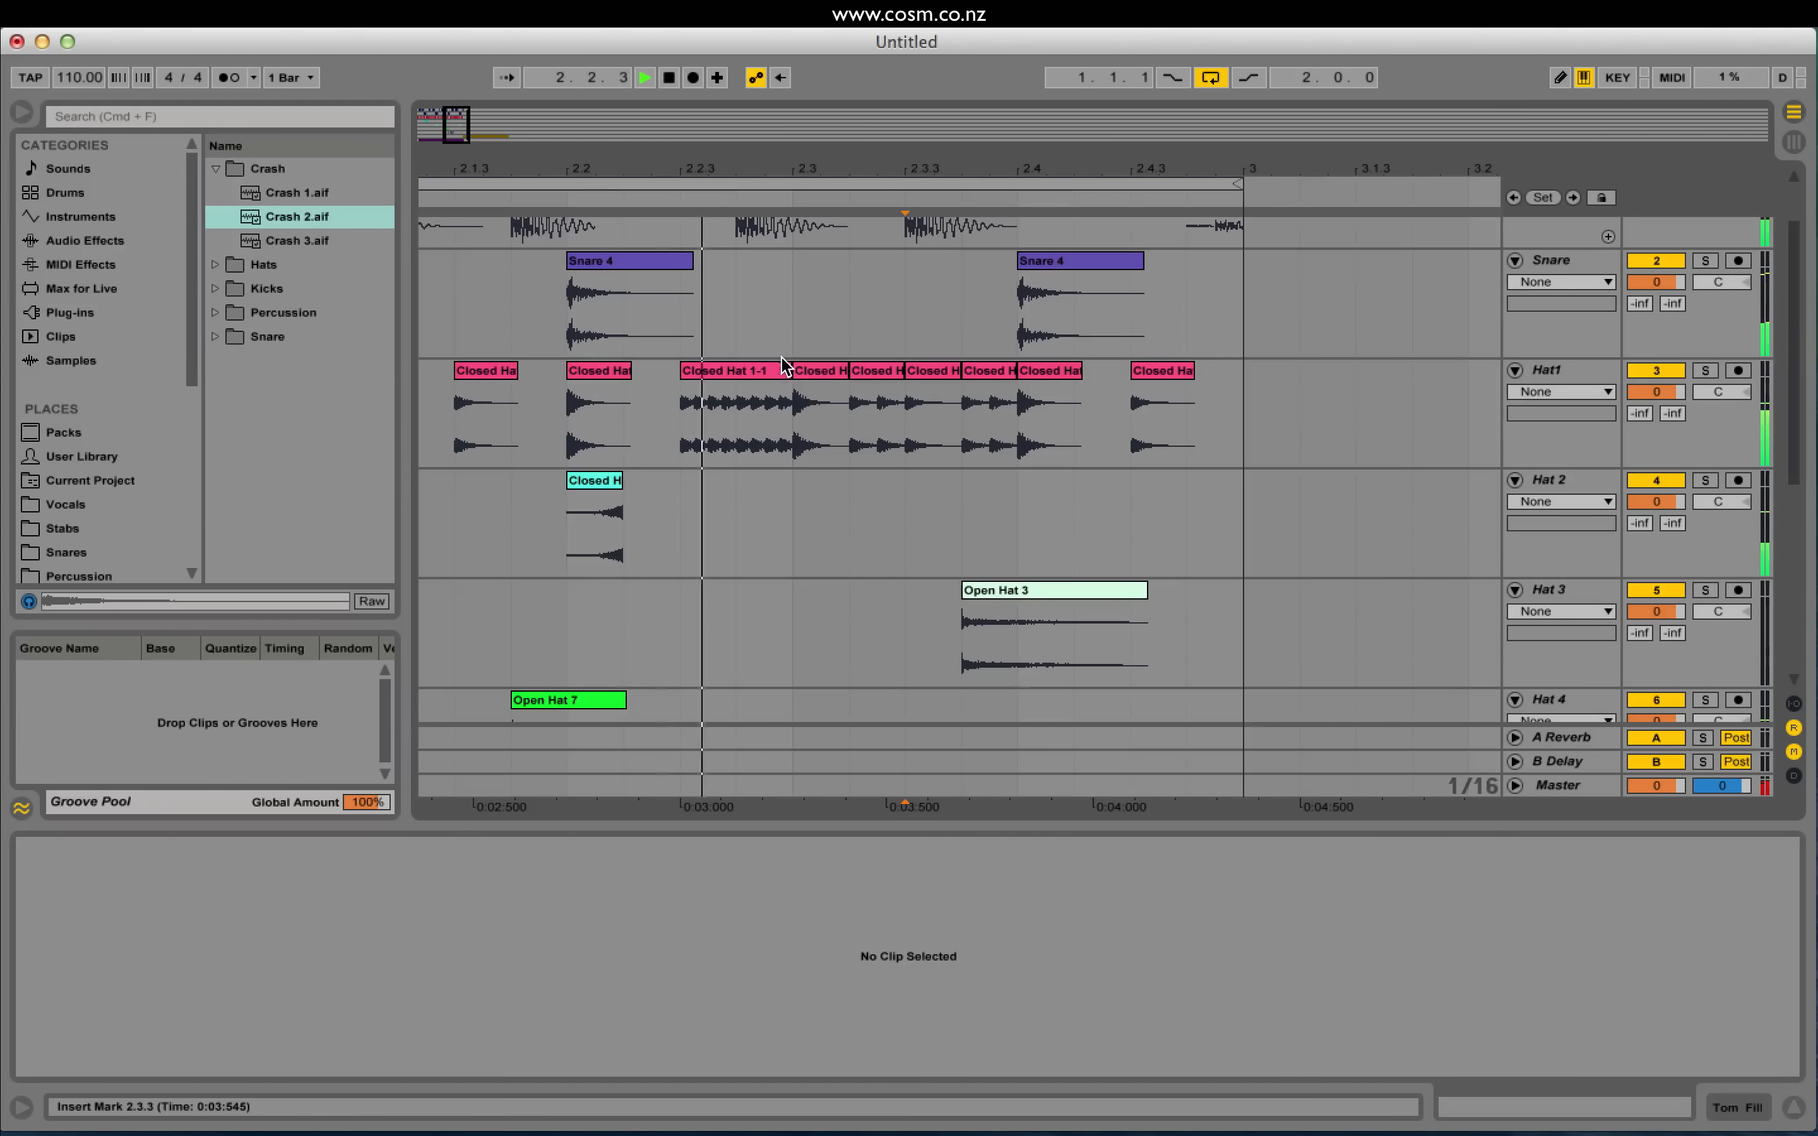
left_click(605, 275)
key("space")
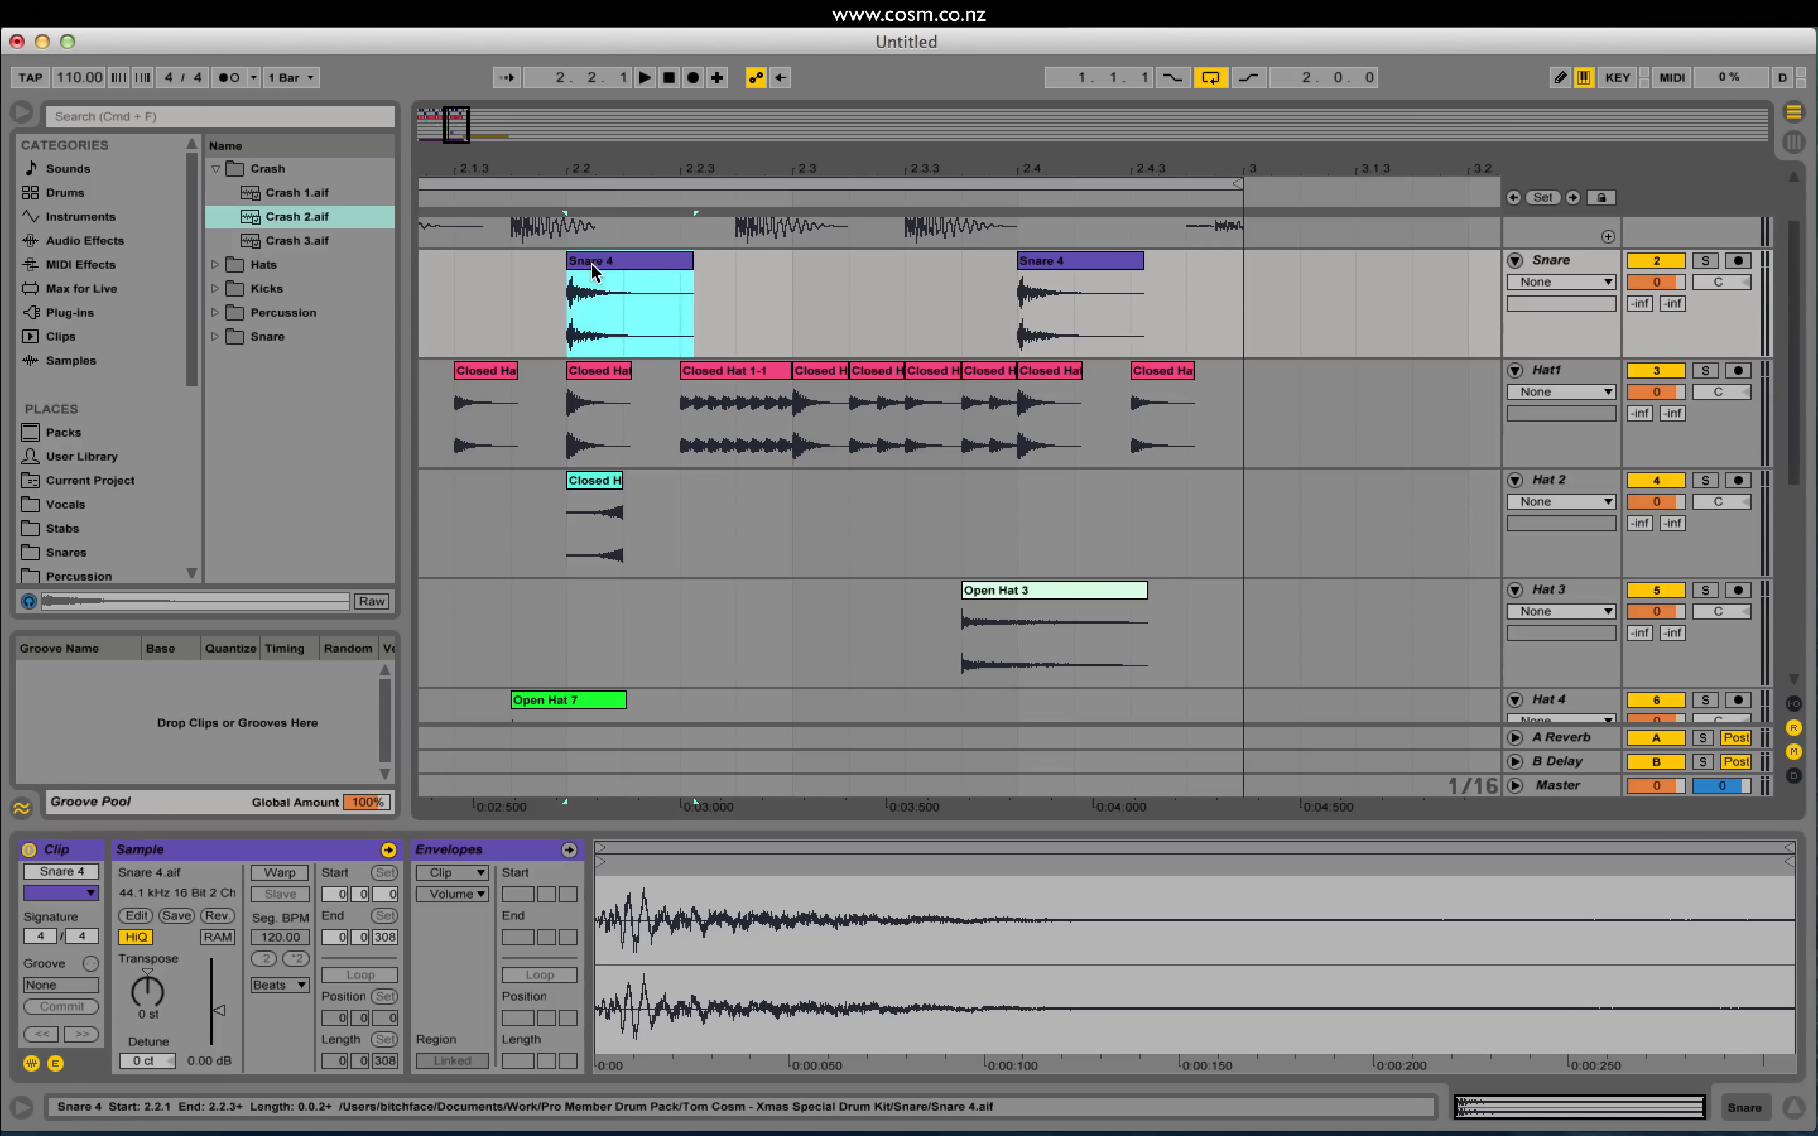
Step: Copy the Snare 4 hit to 2.3, lower its gain to about -9 dB, and audition it
left_click_drag(590, 261, 754, 284)
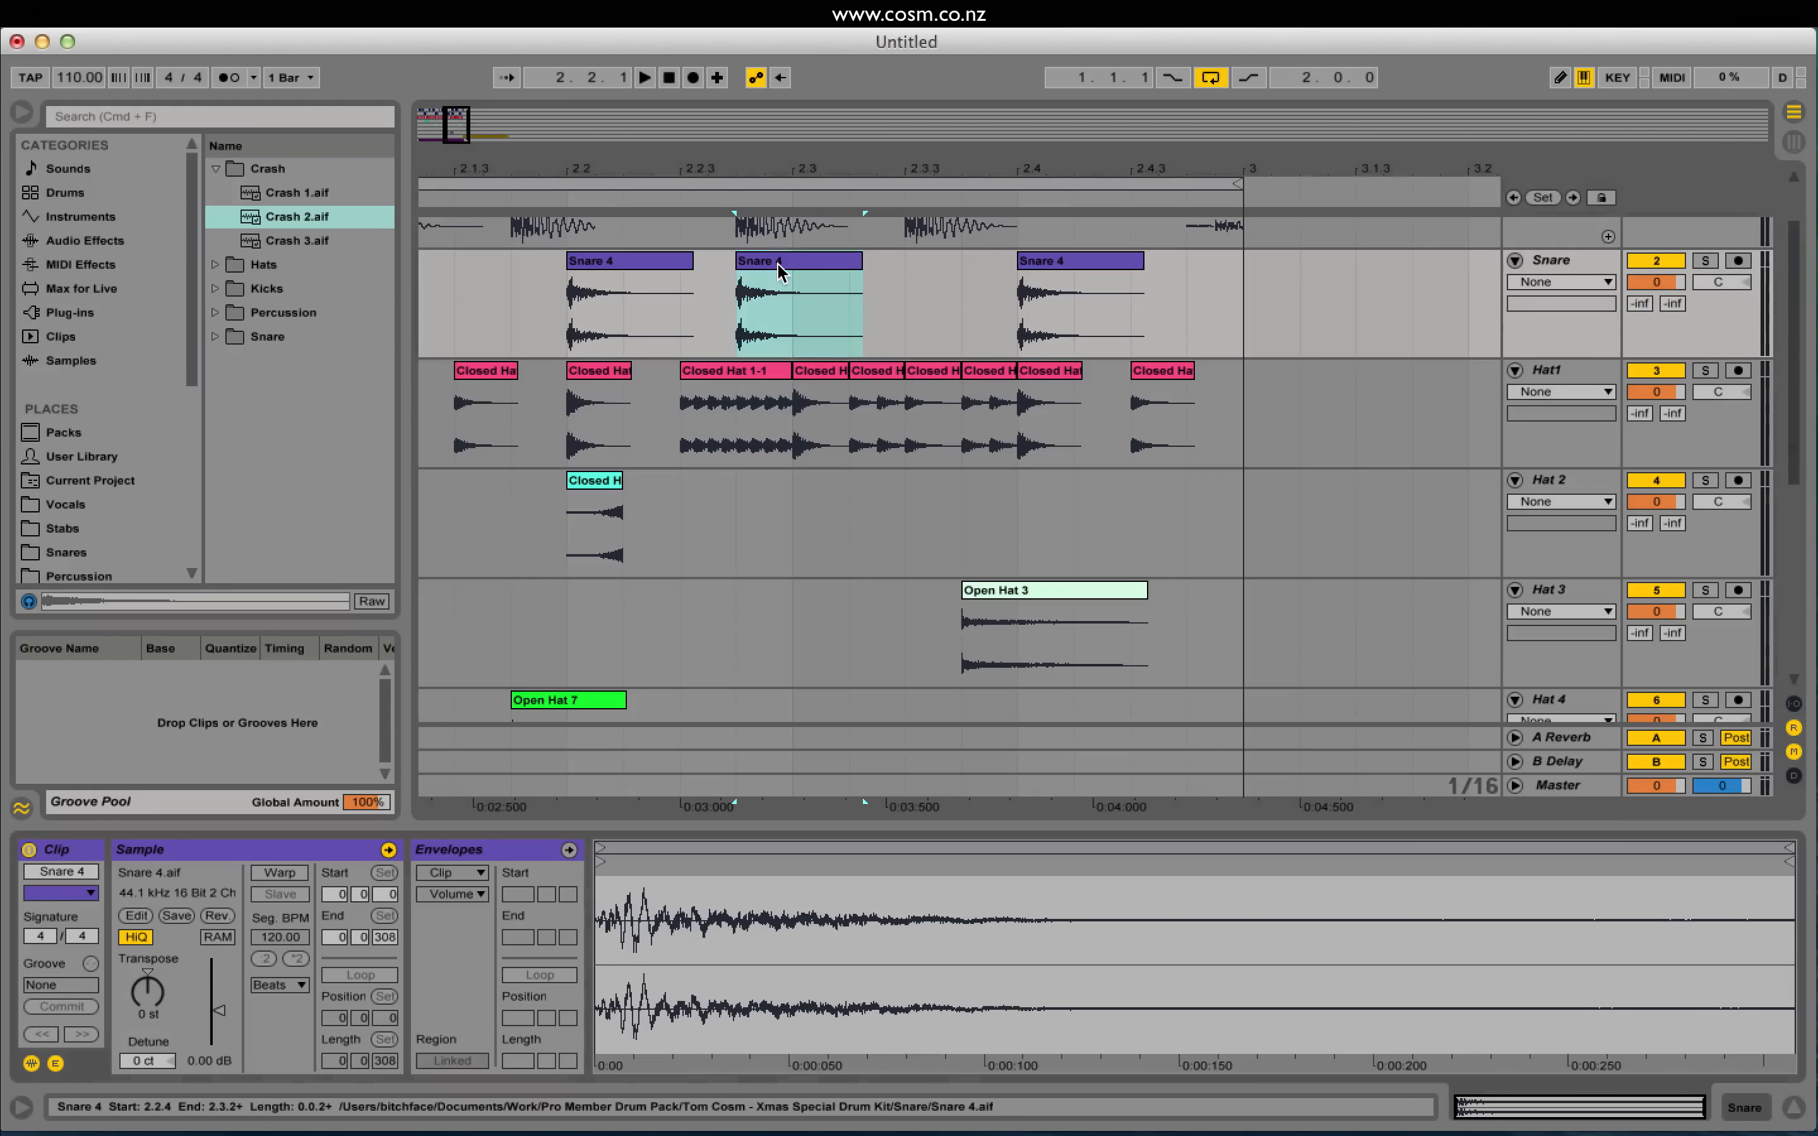
left_click_drag(219, 1010, 218, 1022)
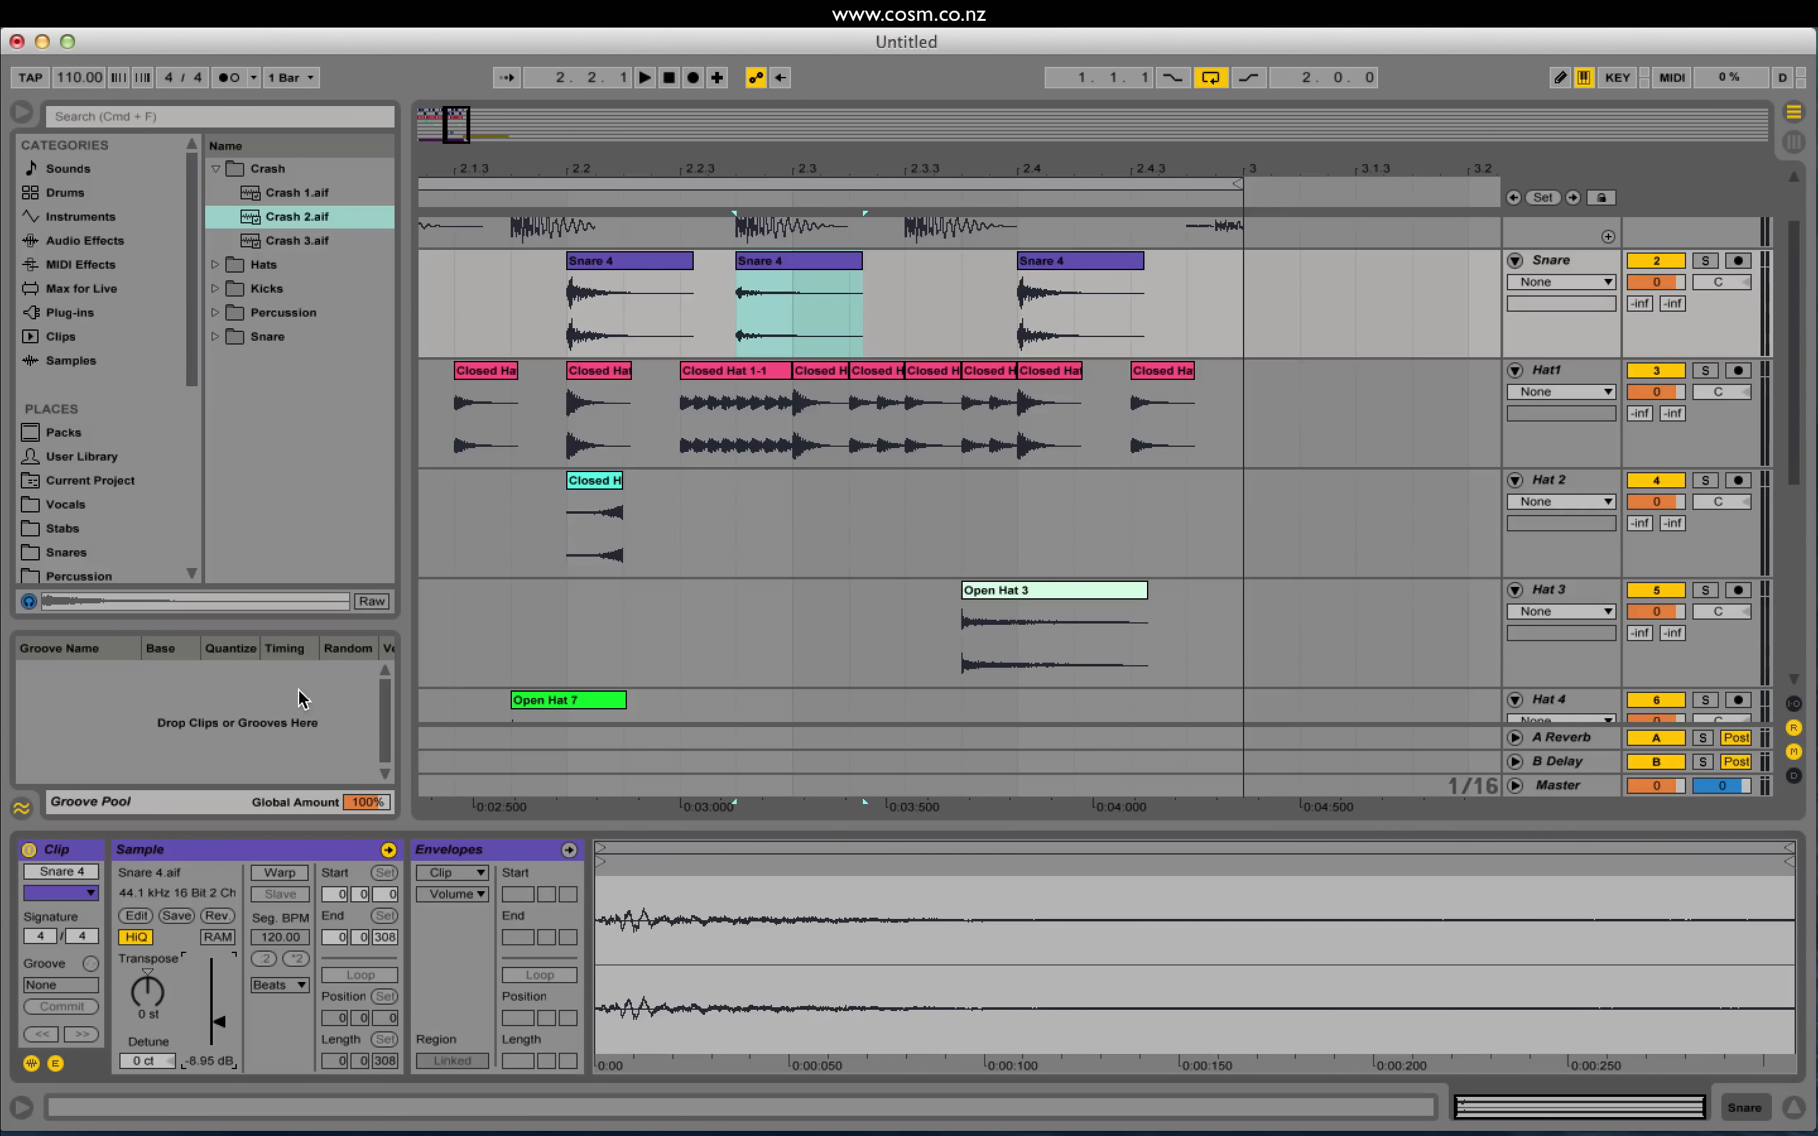
left_click(510, 293)
key("space")
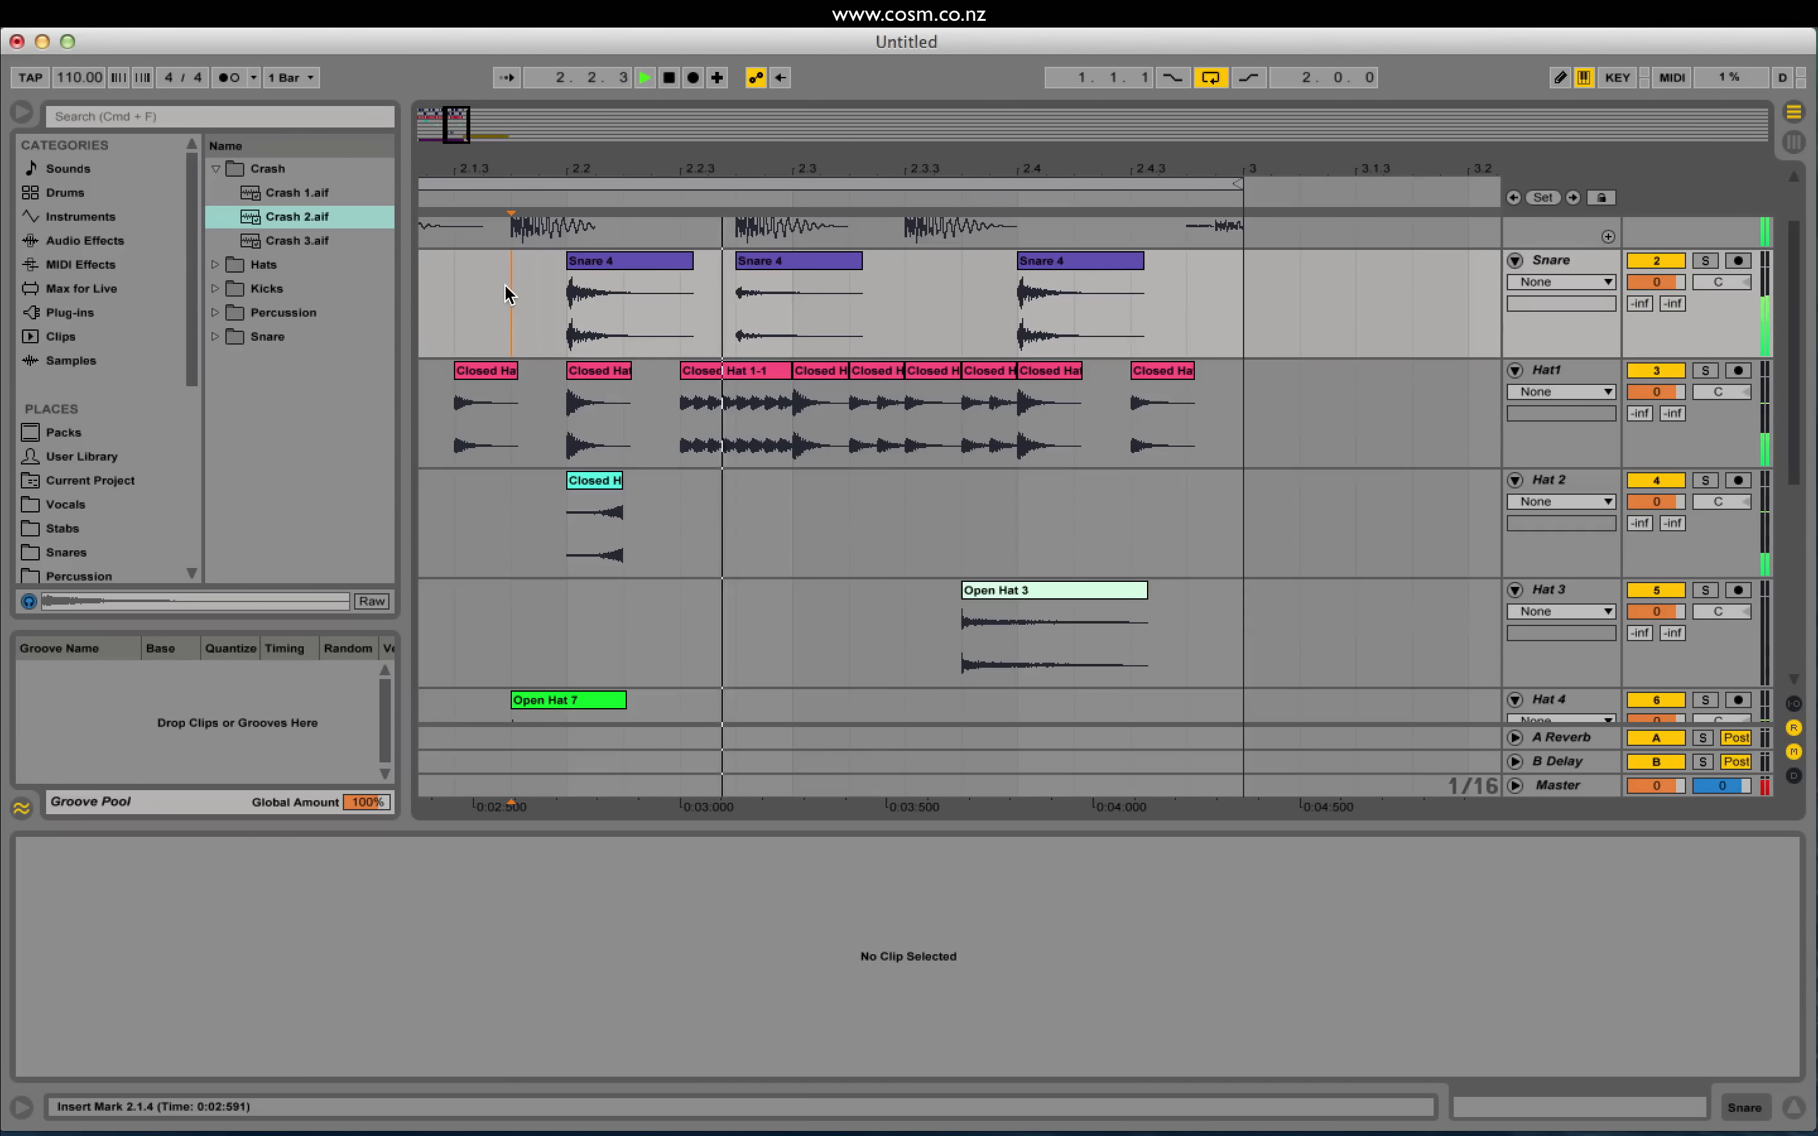
key("space")
Step: Move the quiet snare copy earlier to 2.2.3 and play back to check the ghost note
left_click(773, 264)
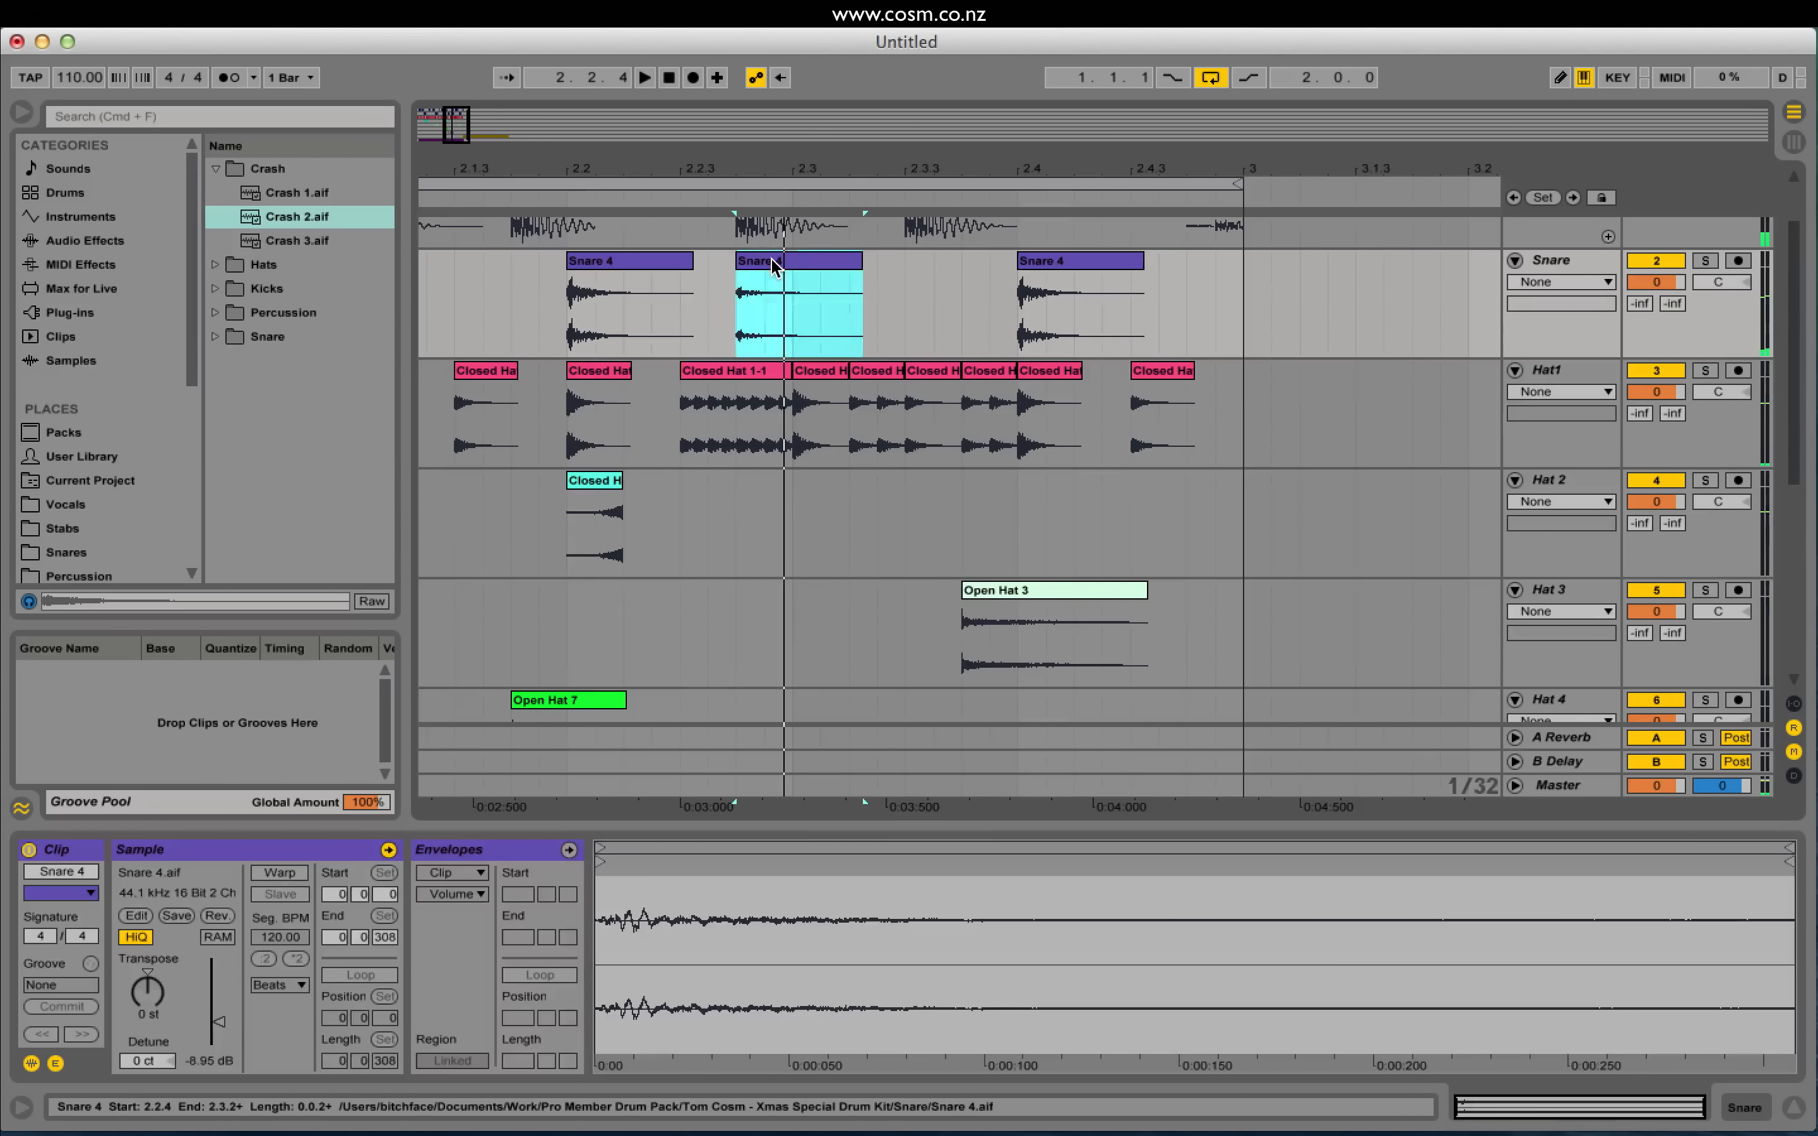
left_click_drag(774, 264, 715, 257)
left_click(509, 316)
key("space")
key("space")
left_click(484, 322)
key("space")
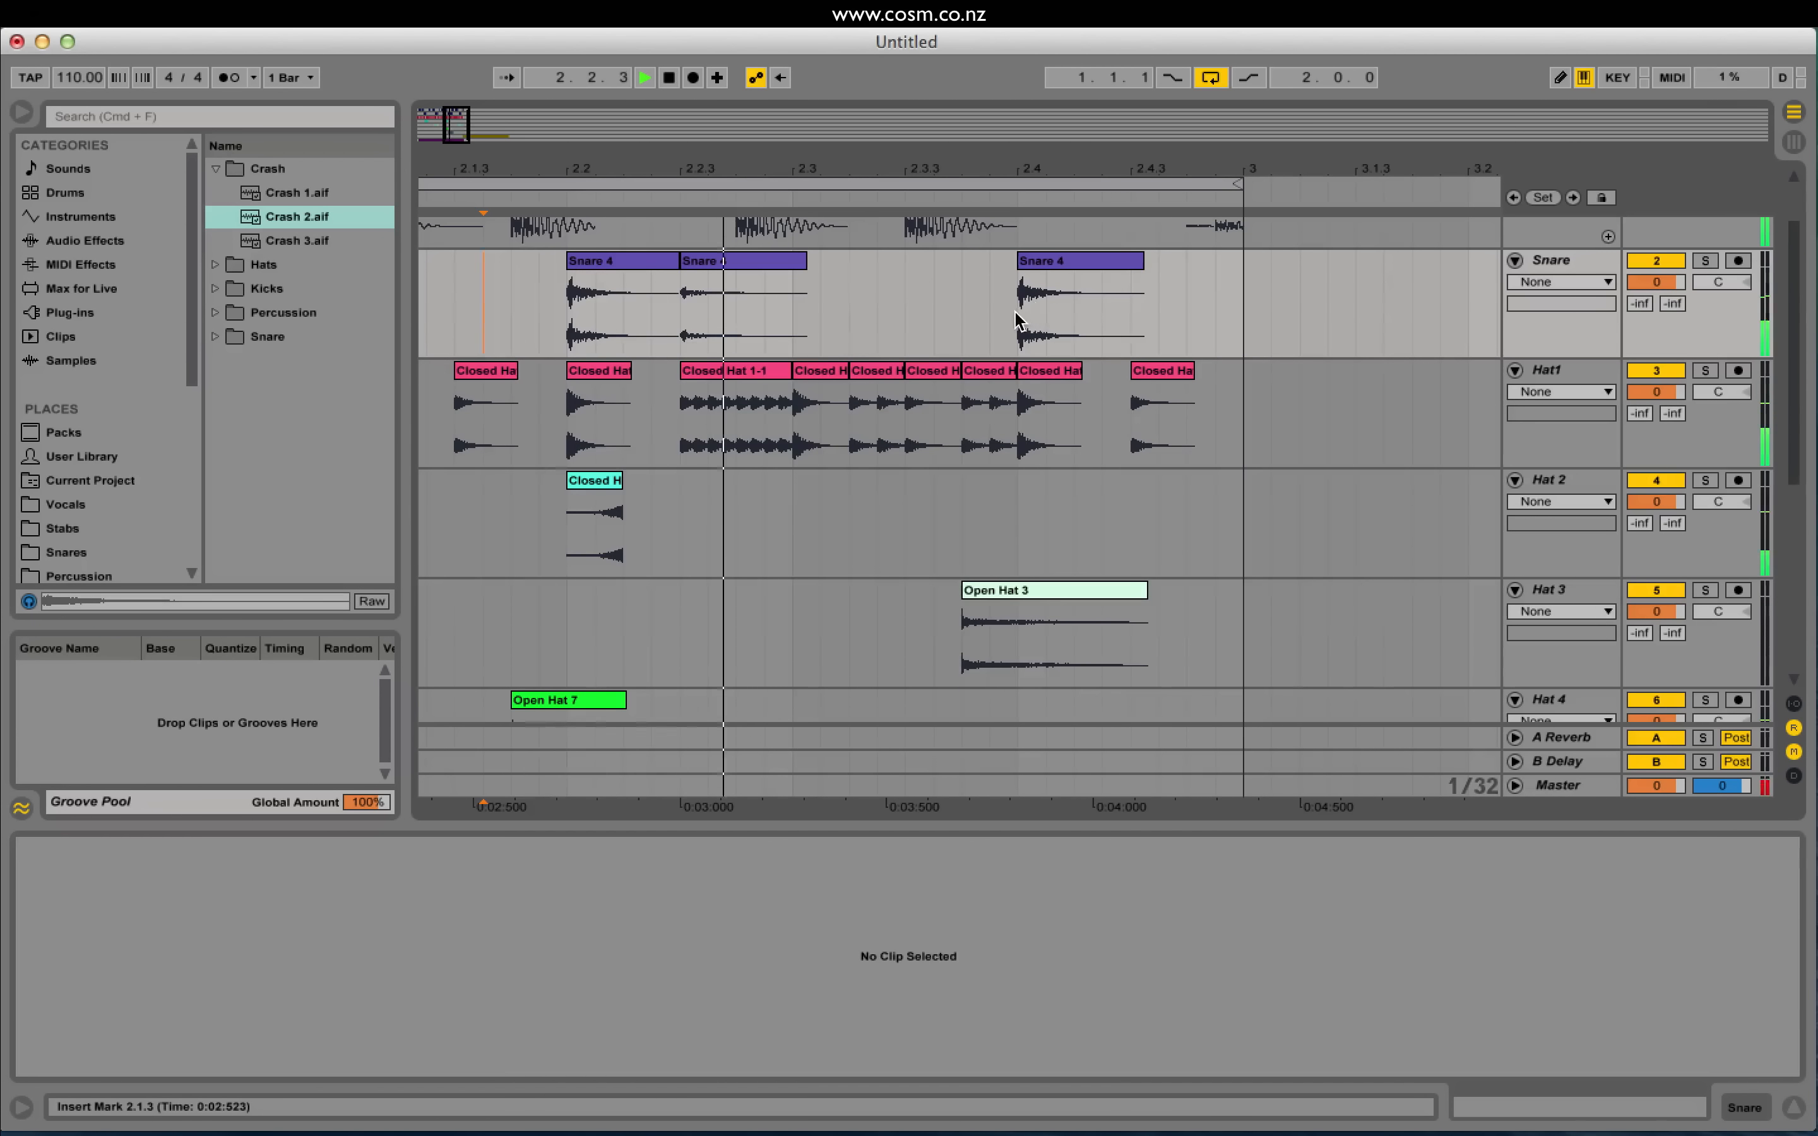
left_click_drag(1019, 322, 1074, 320)
key("space")
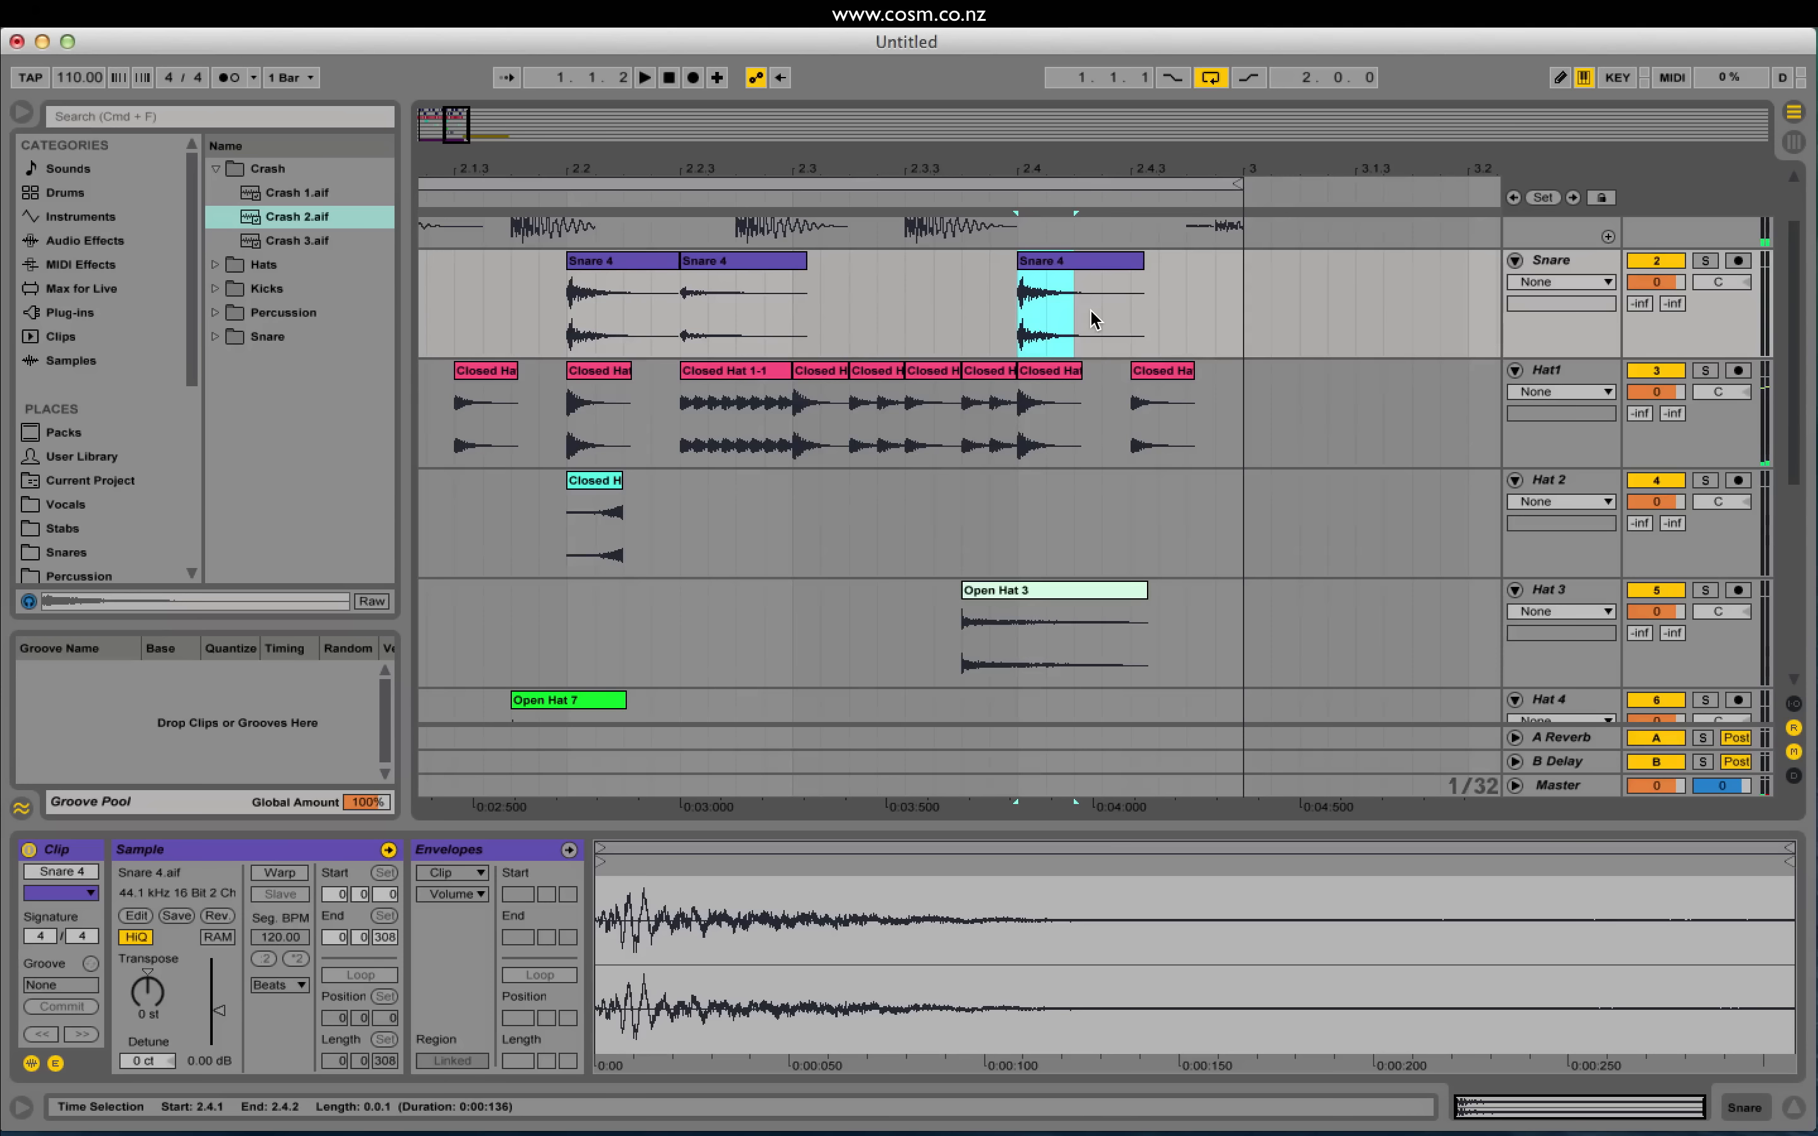
Step: Repeat the snare sixteenth to fill beat 4 of bar 2 with four hits, then audition
key("super+d")
key("super+d")
key("super+d")
left_click_drag(1022, 314, 1235, 321)
scroll(1232, 329, "down", 5)
scroll(1157, 623, "up", 6)
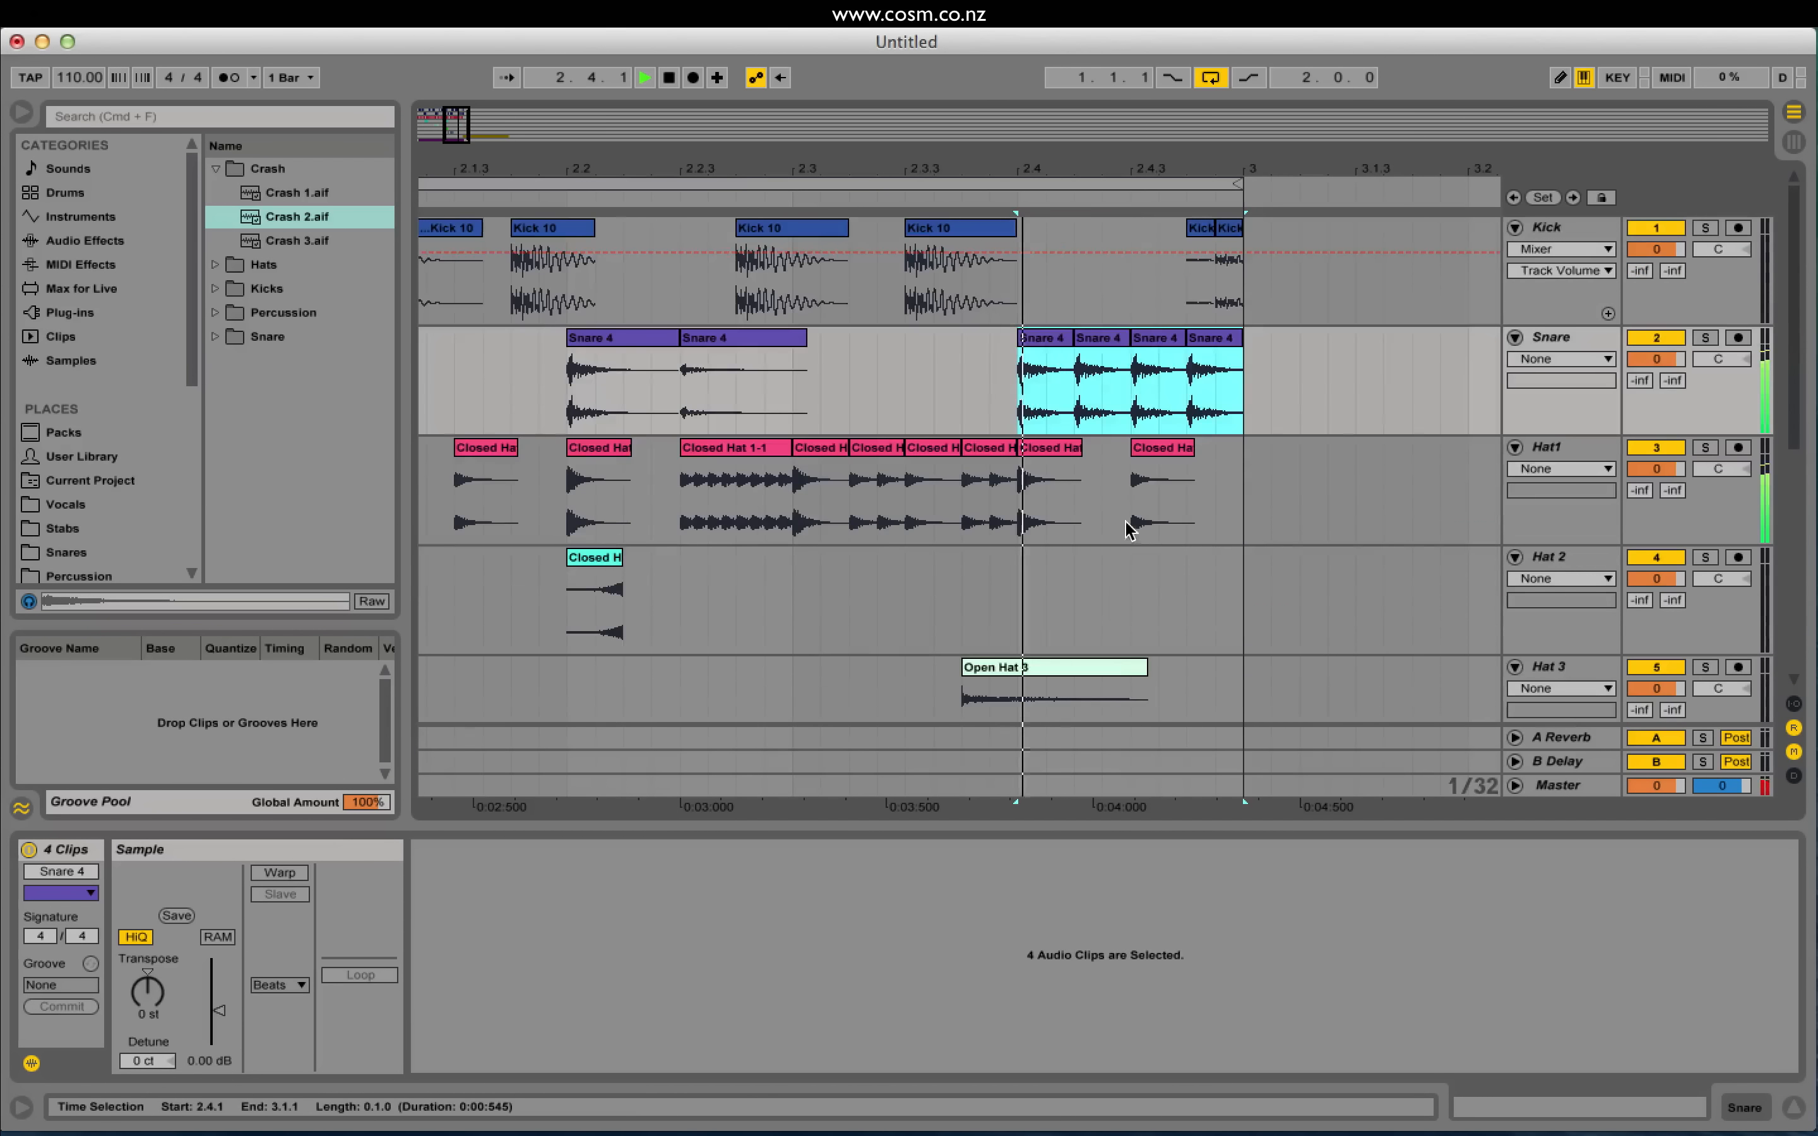
key("space")
scroll(1157, 624, "down", 1)
key("space")
Step: Lower the roll's third hit to about -3 dB, audition from 2.3.3, and select half the last hit
left_click(1103, 295)
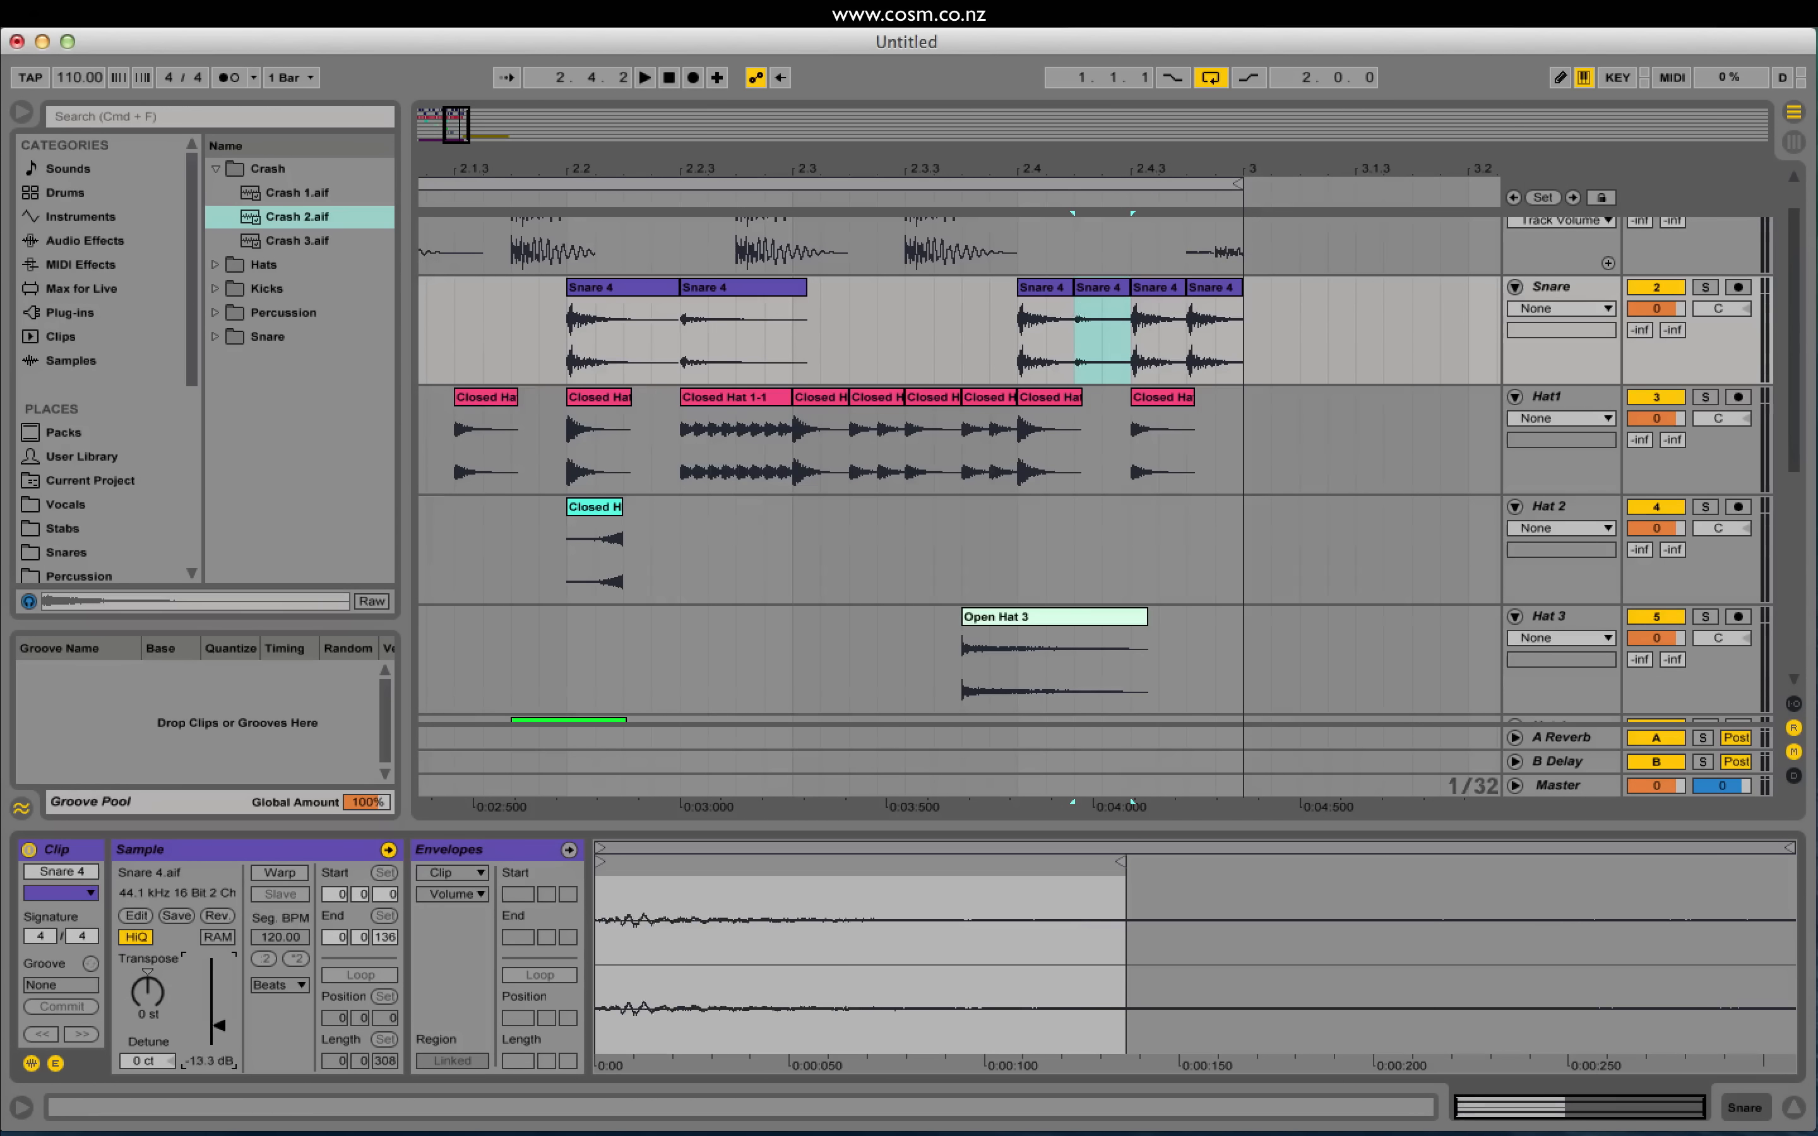
left_click(1153, 315)
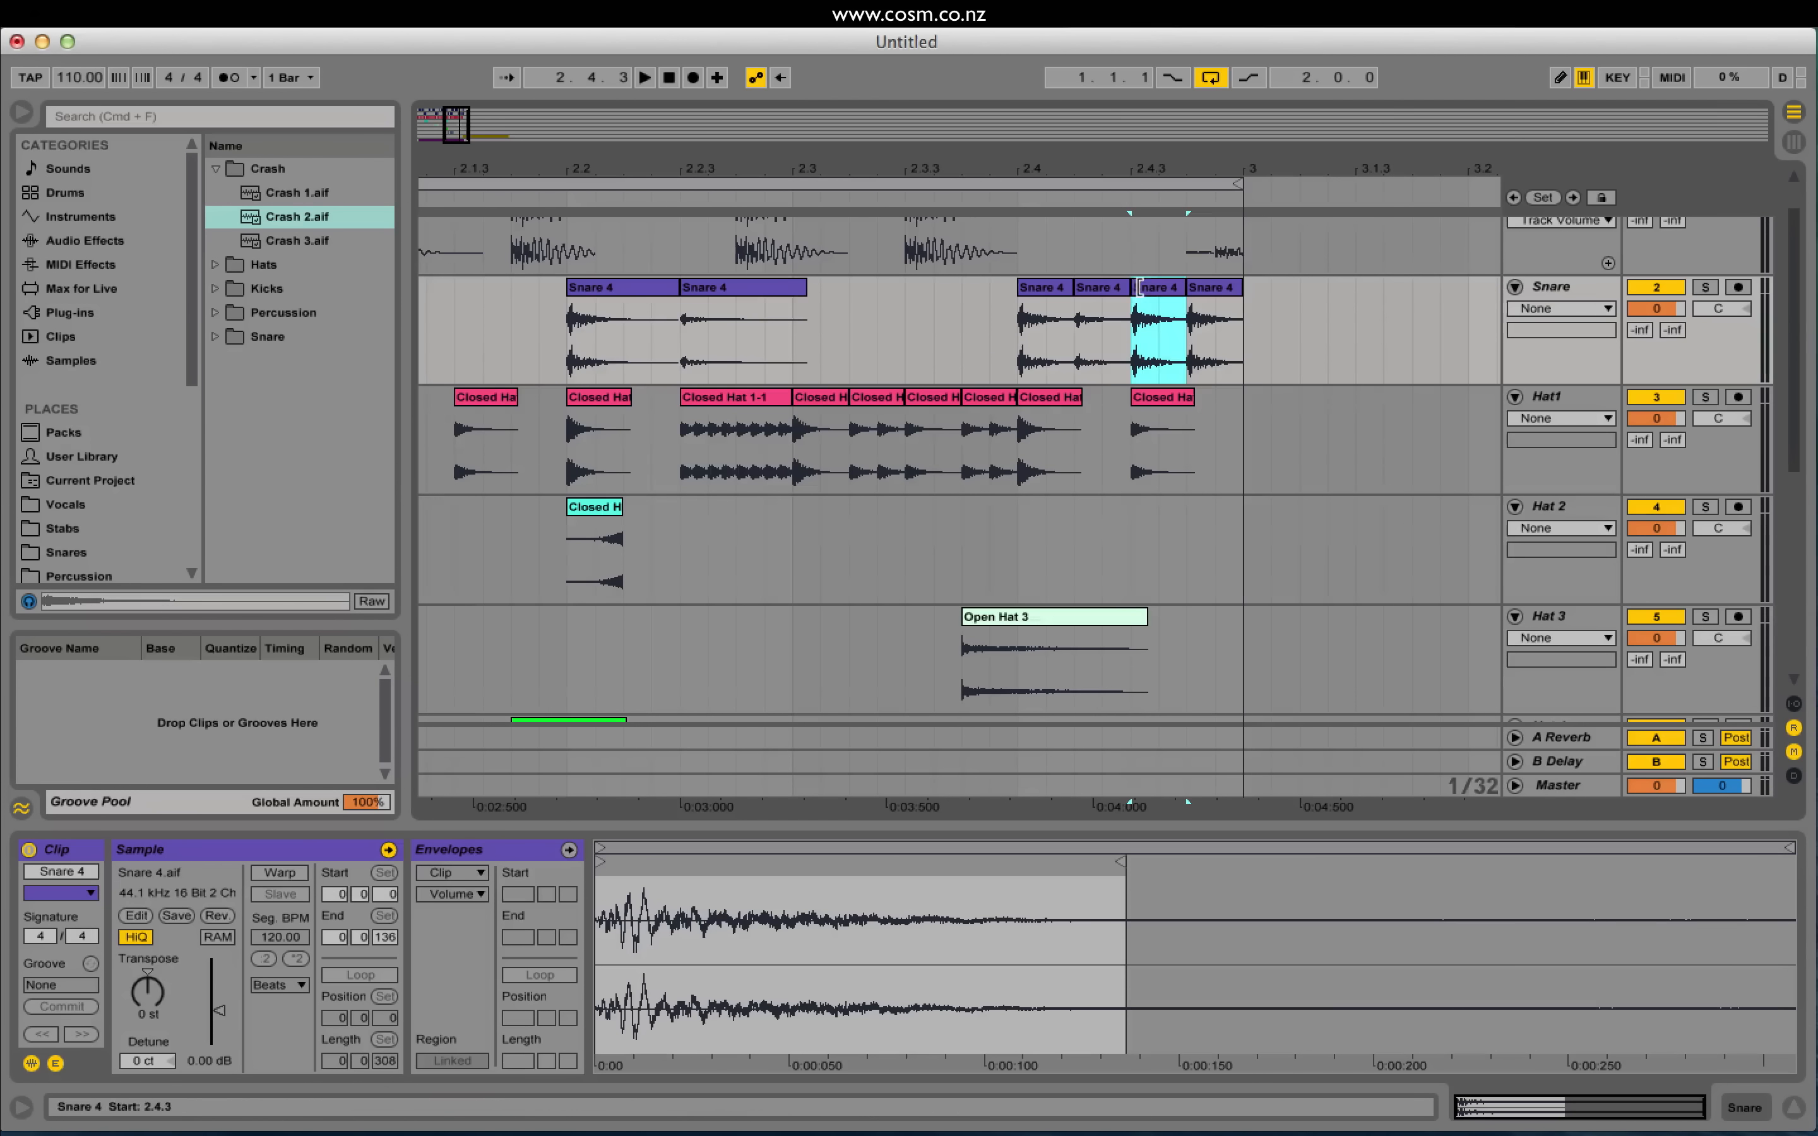
left_click_drag(215, 1009, 215, 1037)
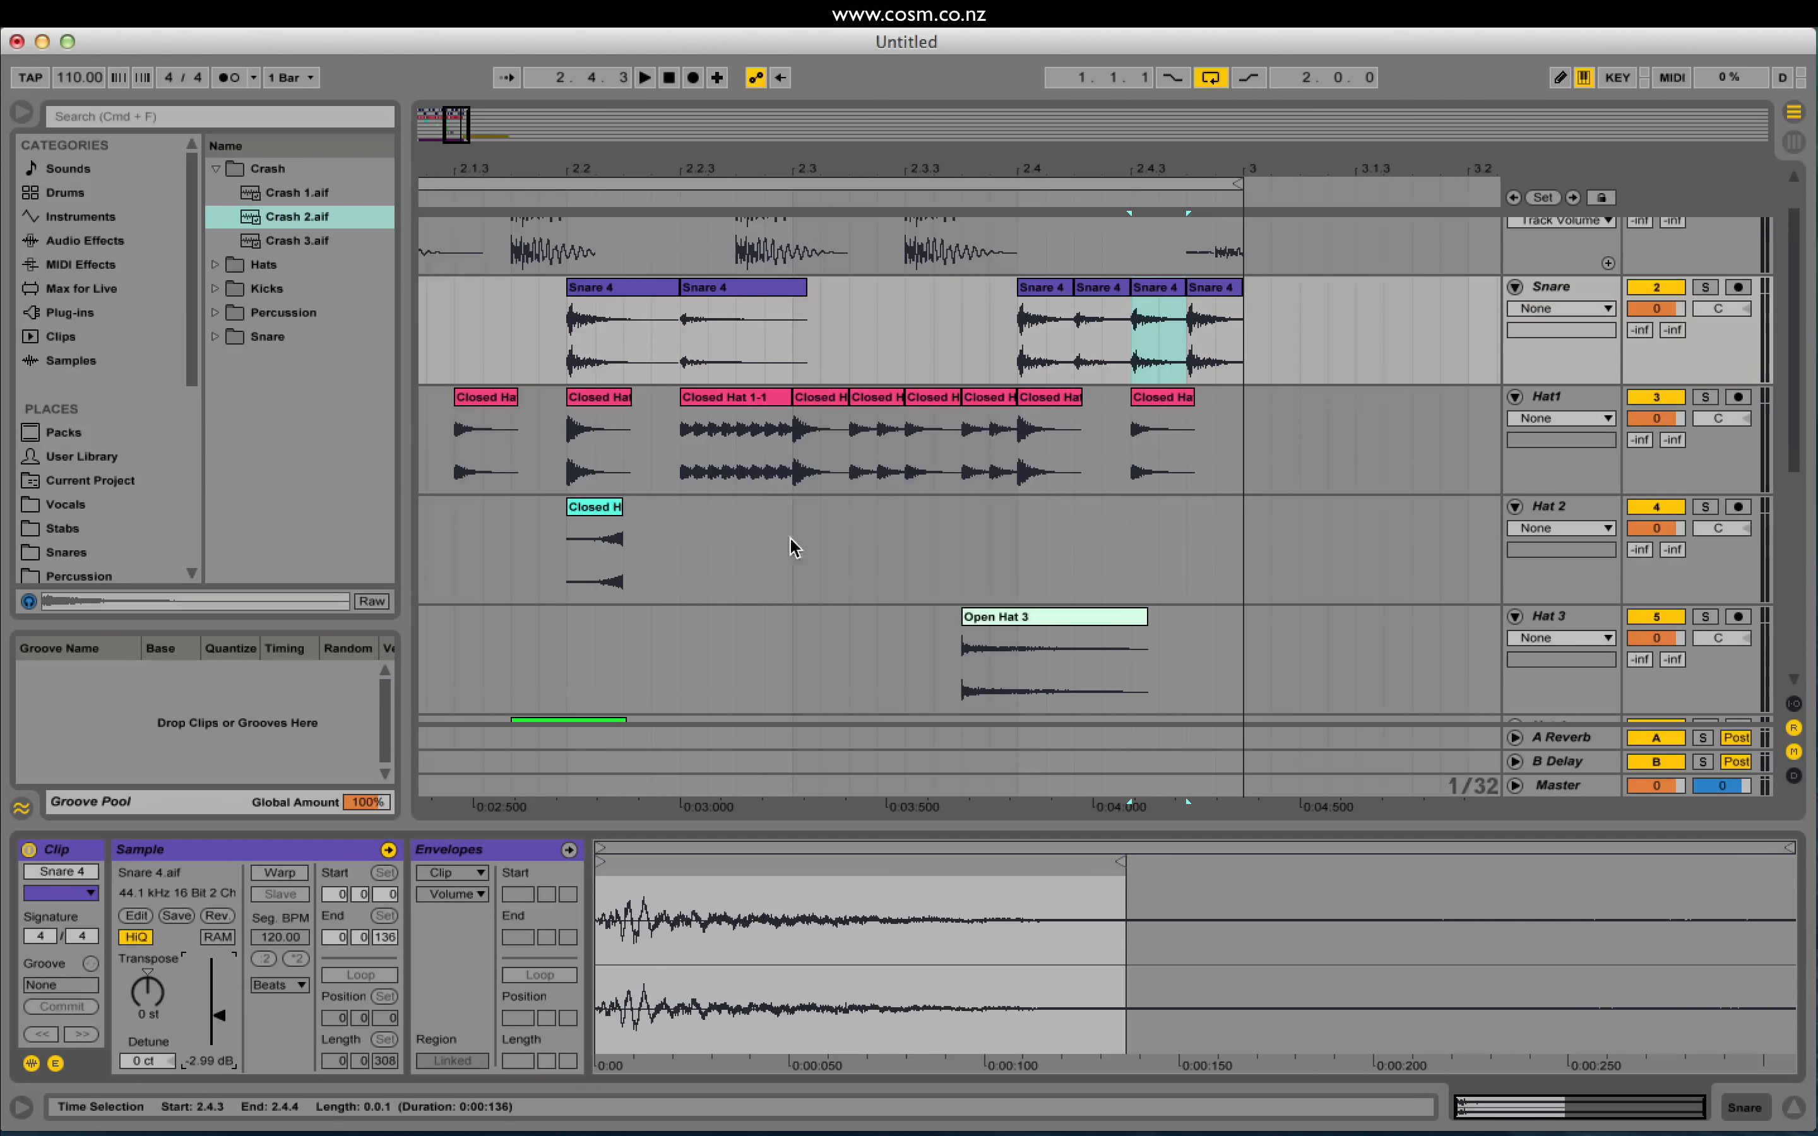
left_click(906, 344)
key("space")
scroll(1221, 379, "down", 2)
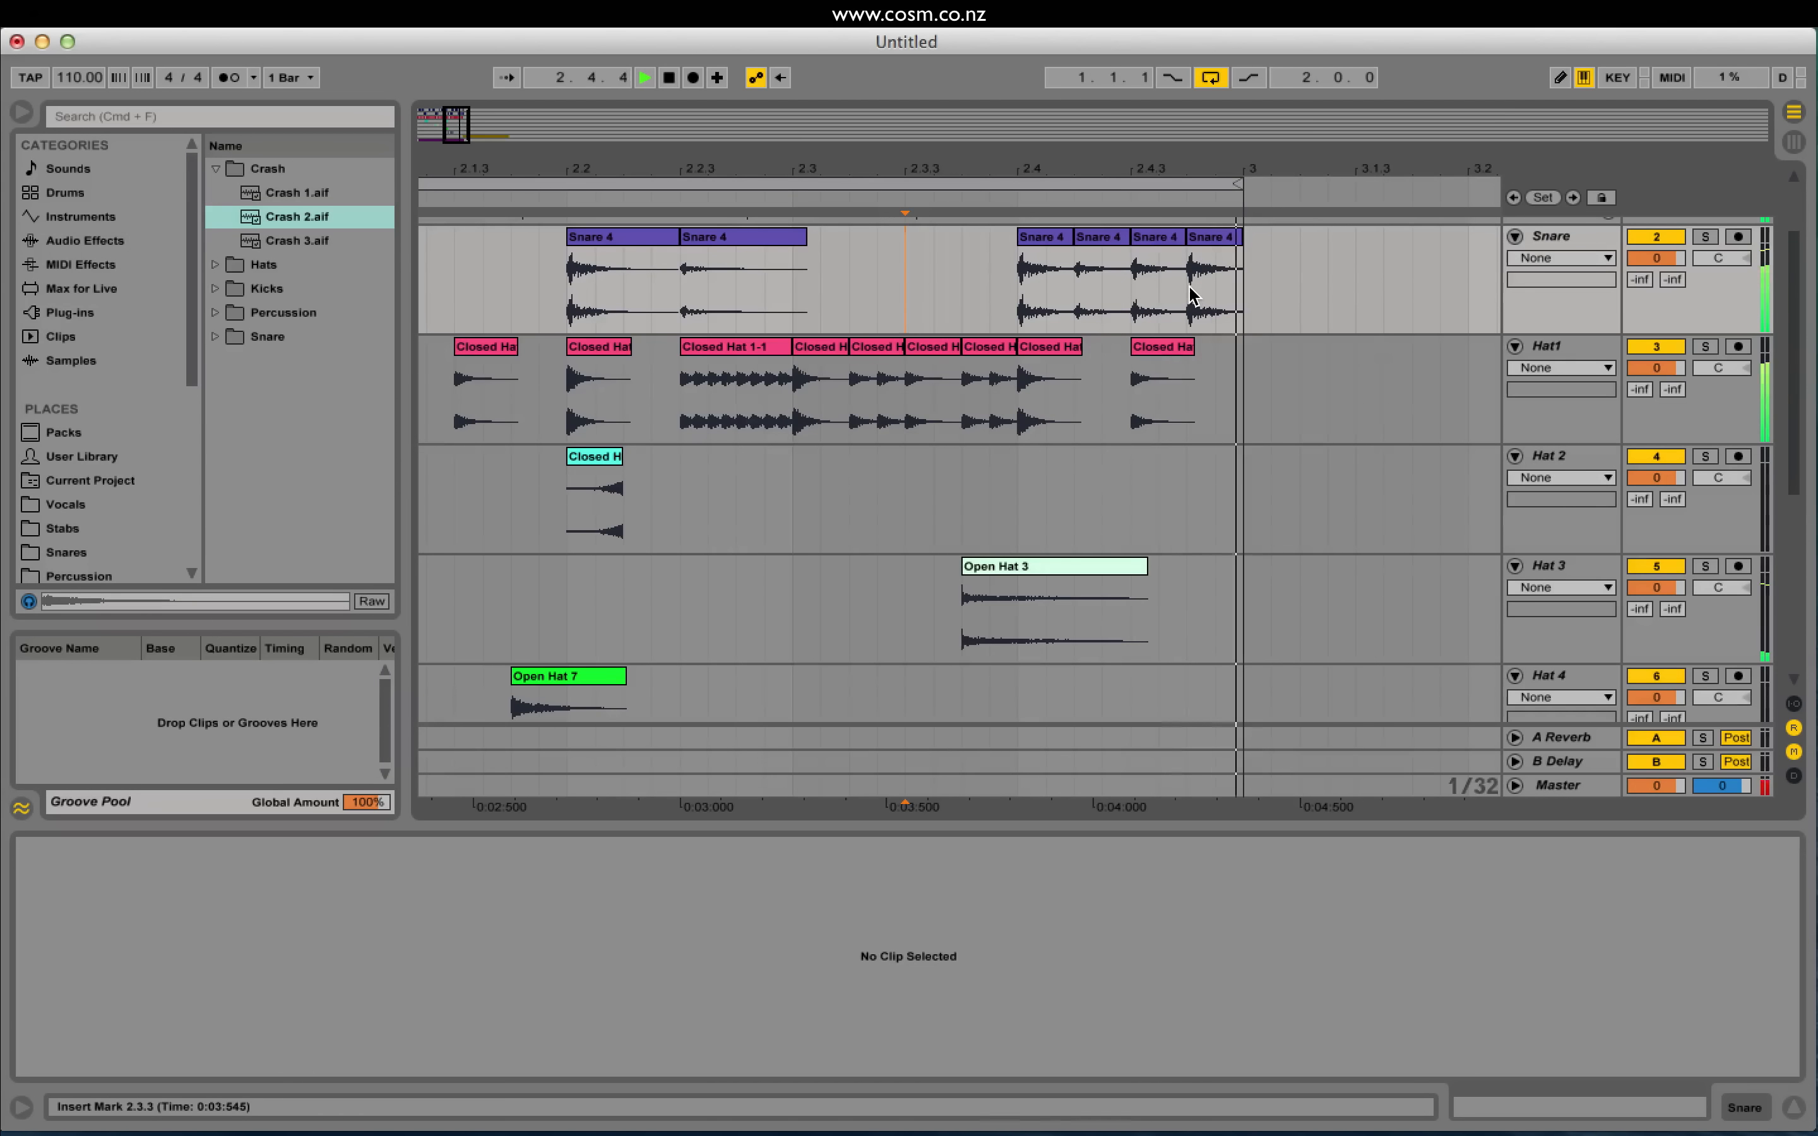
key("space")
mouse_move(1194, 296)
left_mouse_down()
mouse_move(1213, 327)
mouse_move(1205, 281)
left_mouse_up()
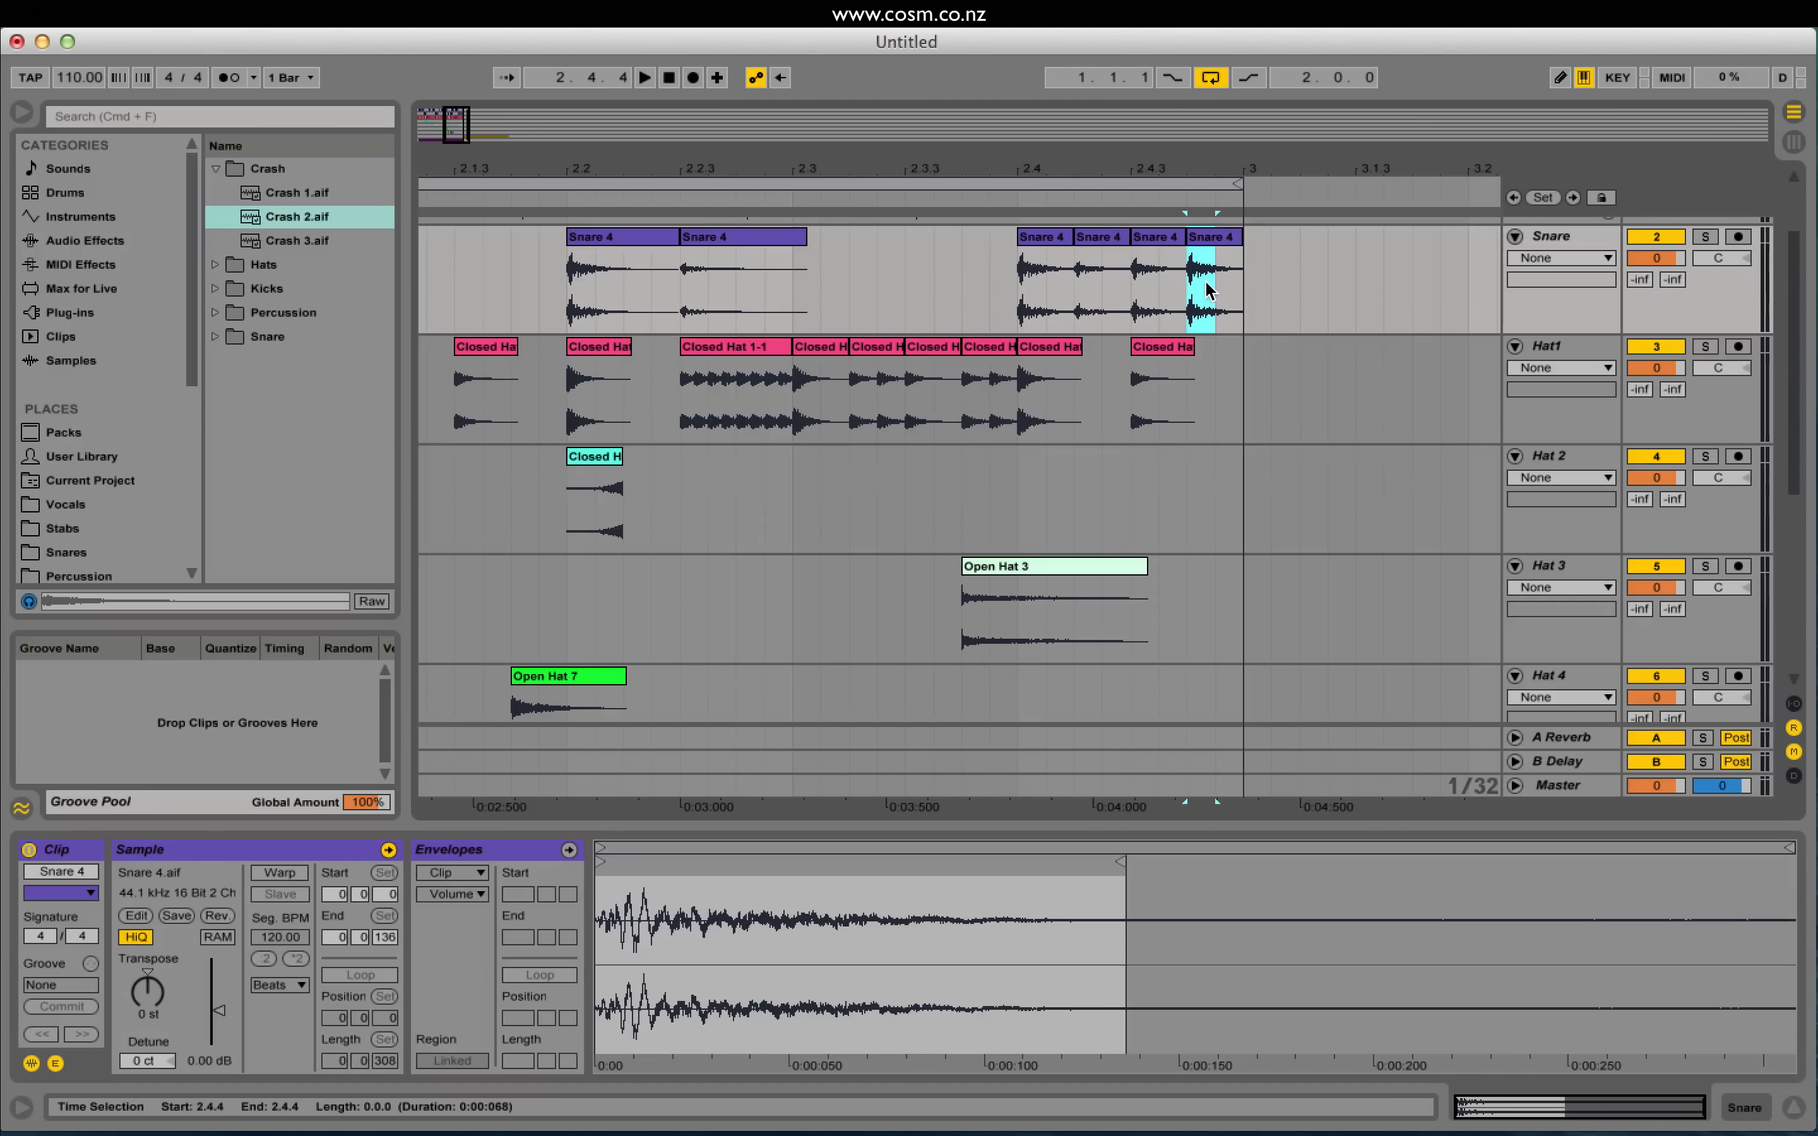
Step: Double the final snare hit and reverse its Snare 4 sample
key("super+d")
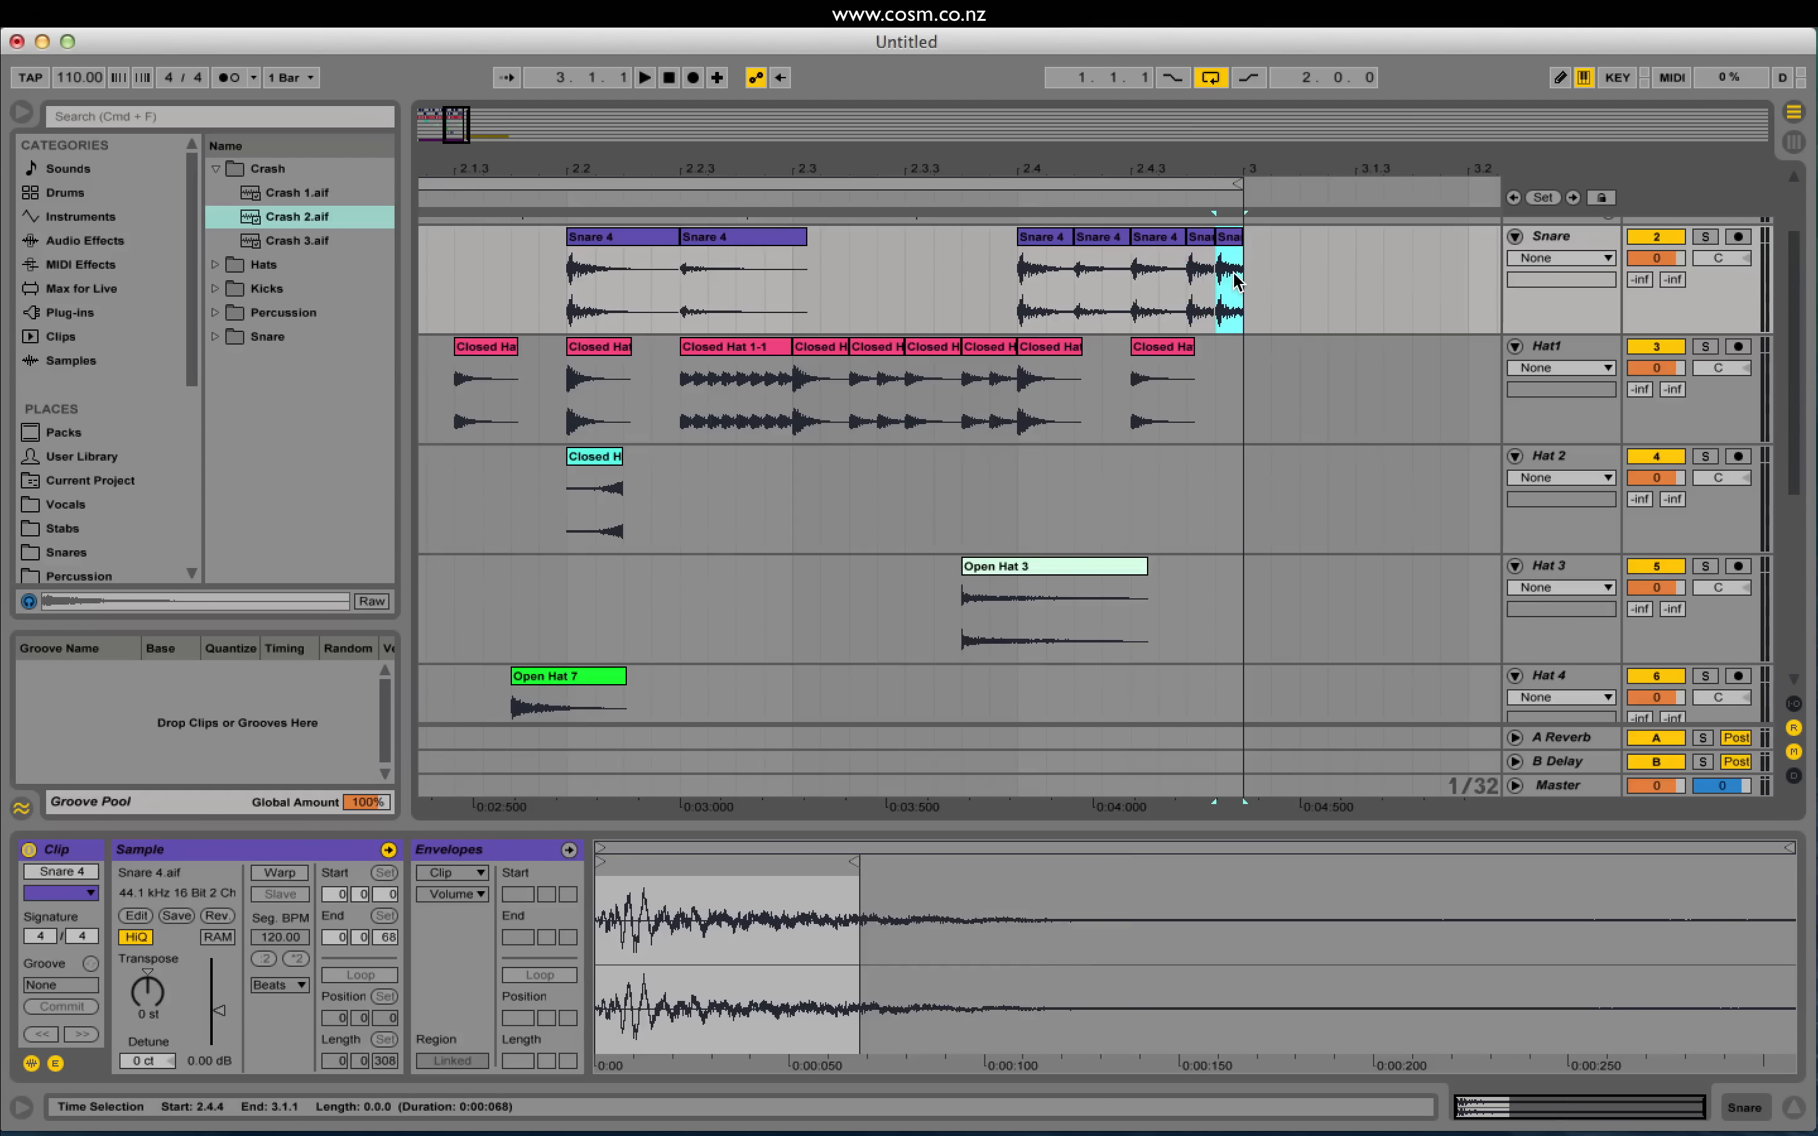
left_click(216, 915)
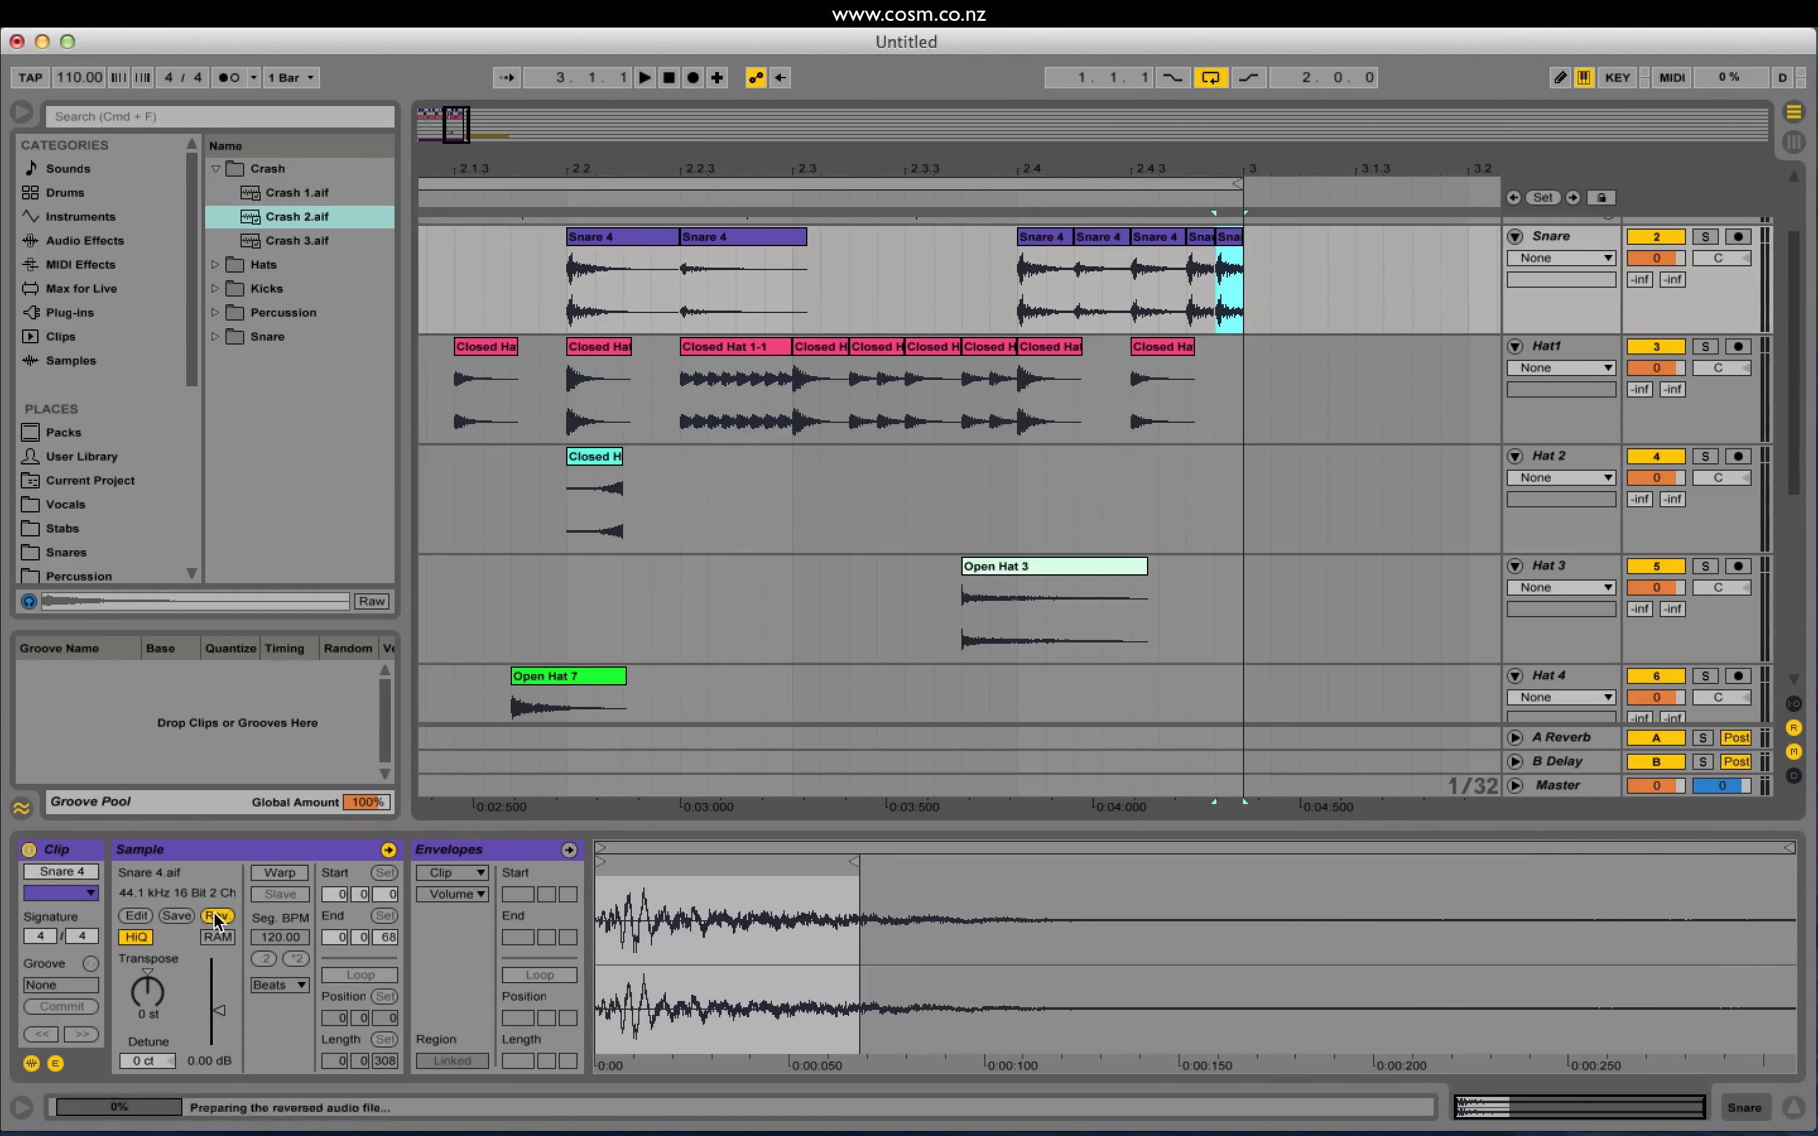
left_click(1102, 283)
key("space")
Step: Play the roll back from before beat 4 to check the reversed final snare
left_click(964, 309)
key("space")
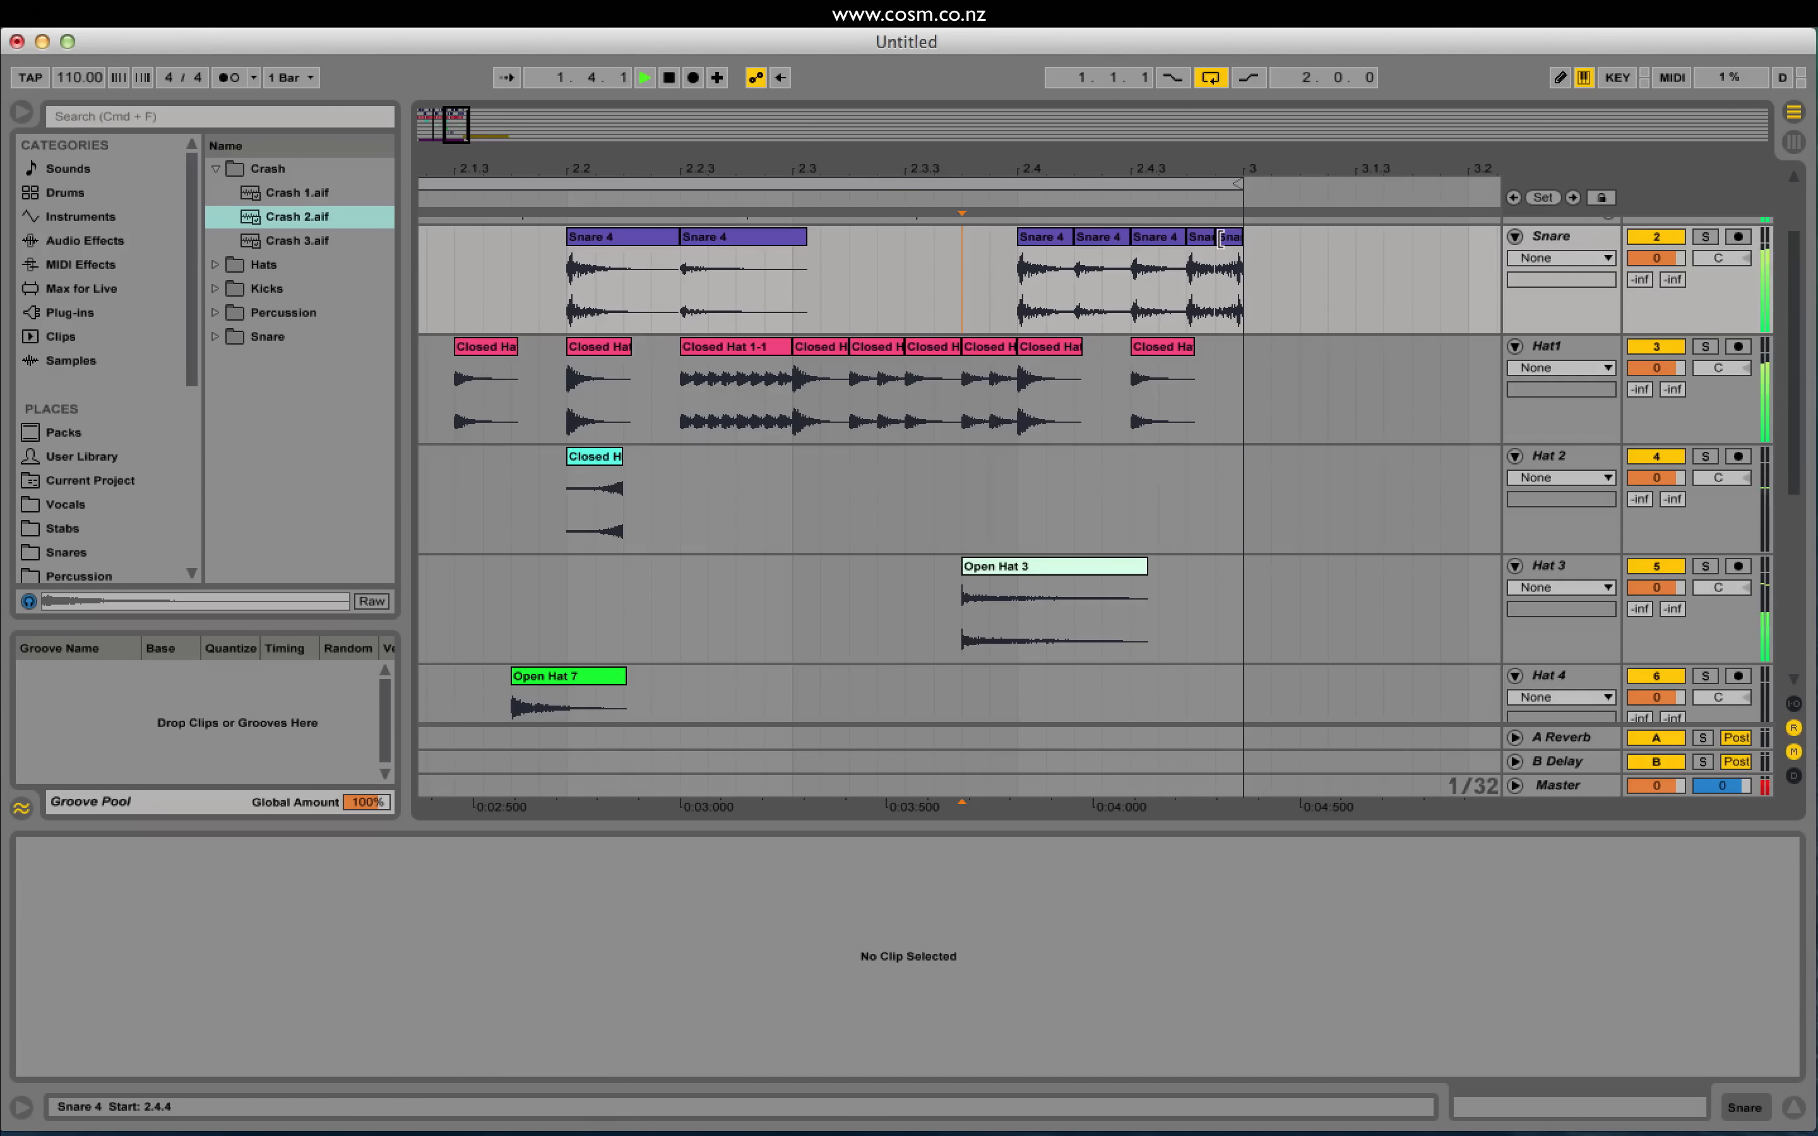
key("space")
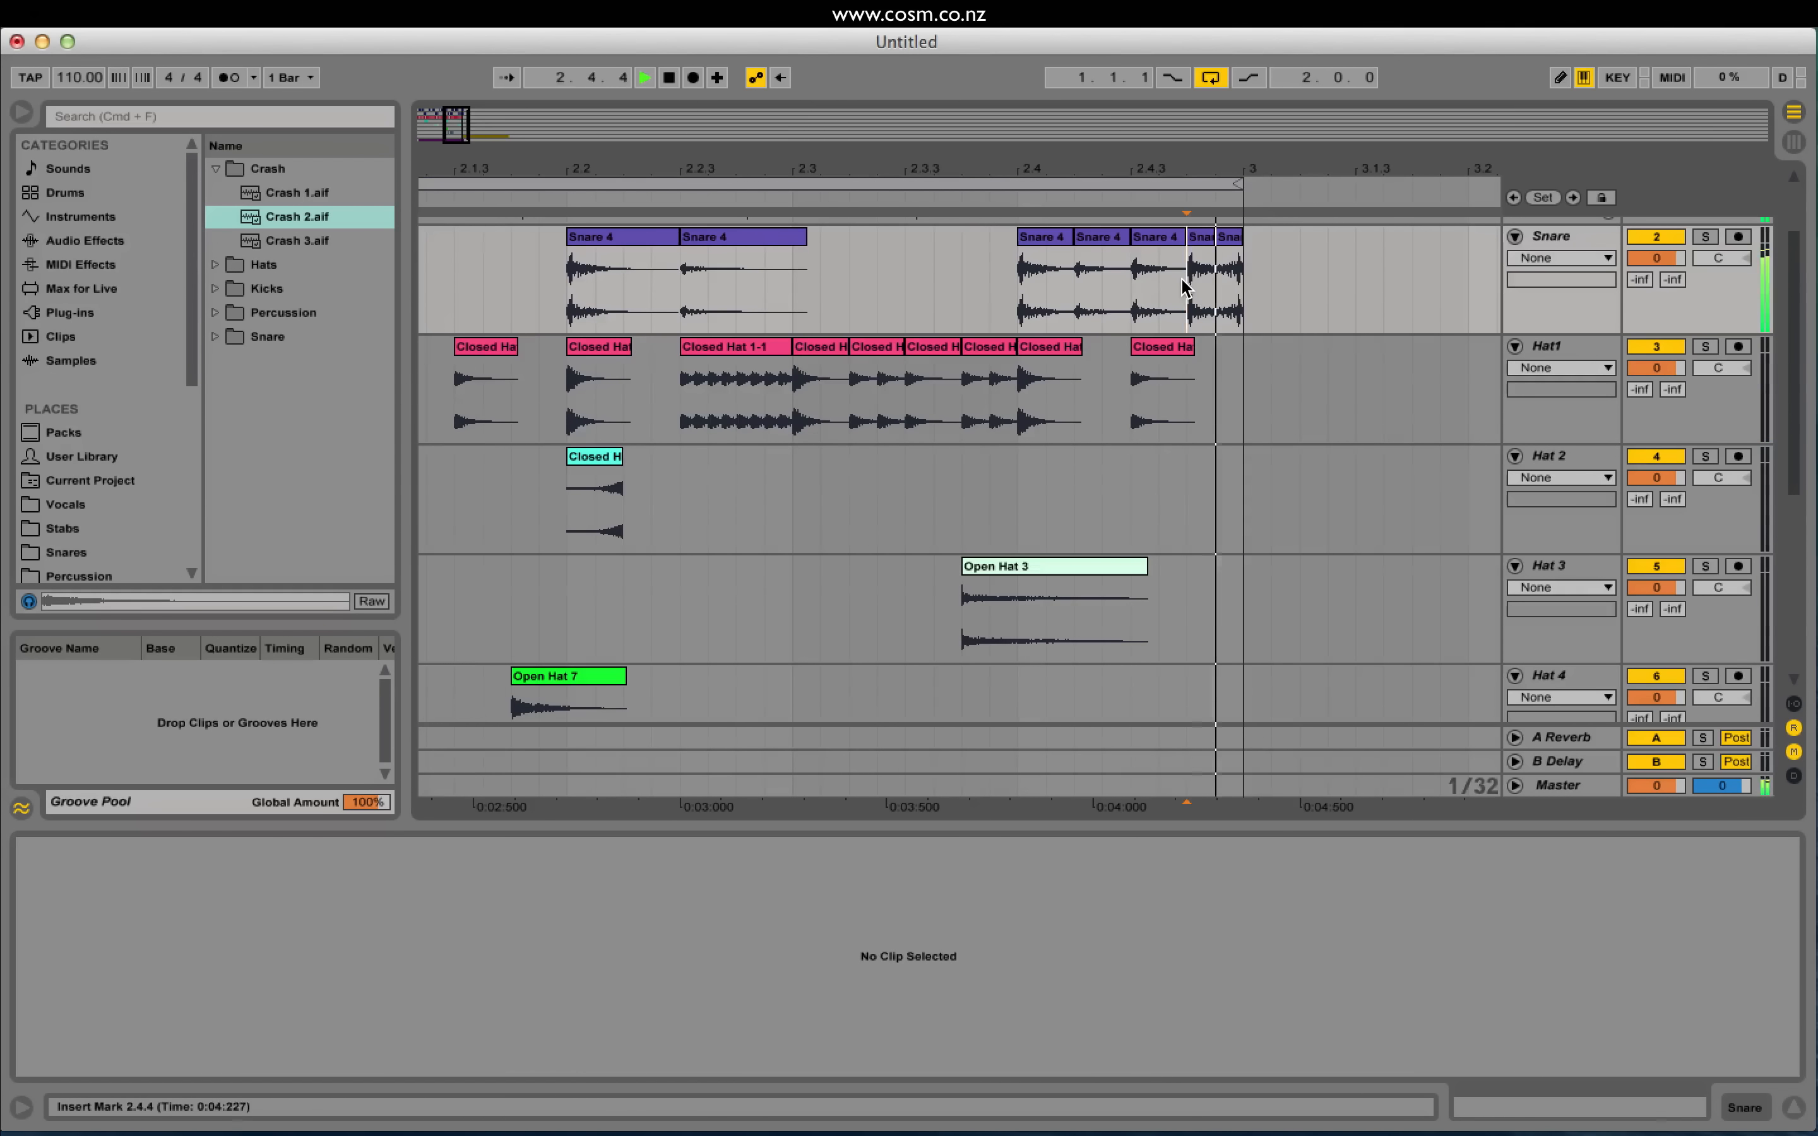
left_click(1187, 265)
left_click(1218, 236)
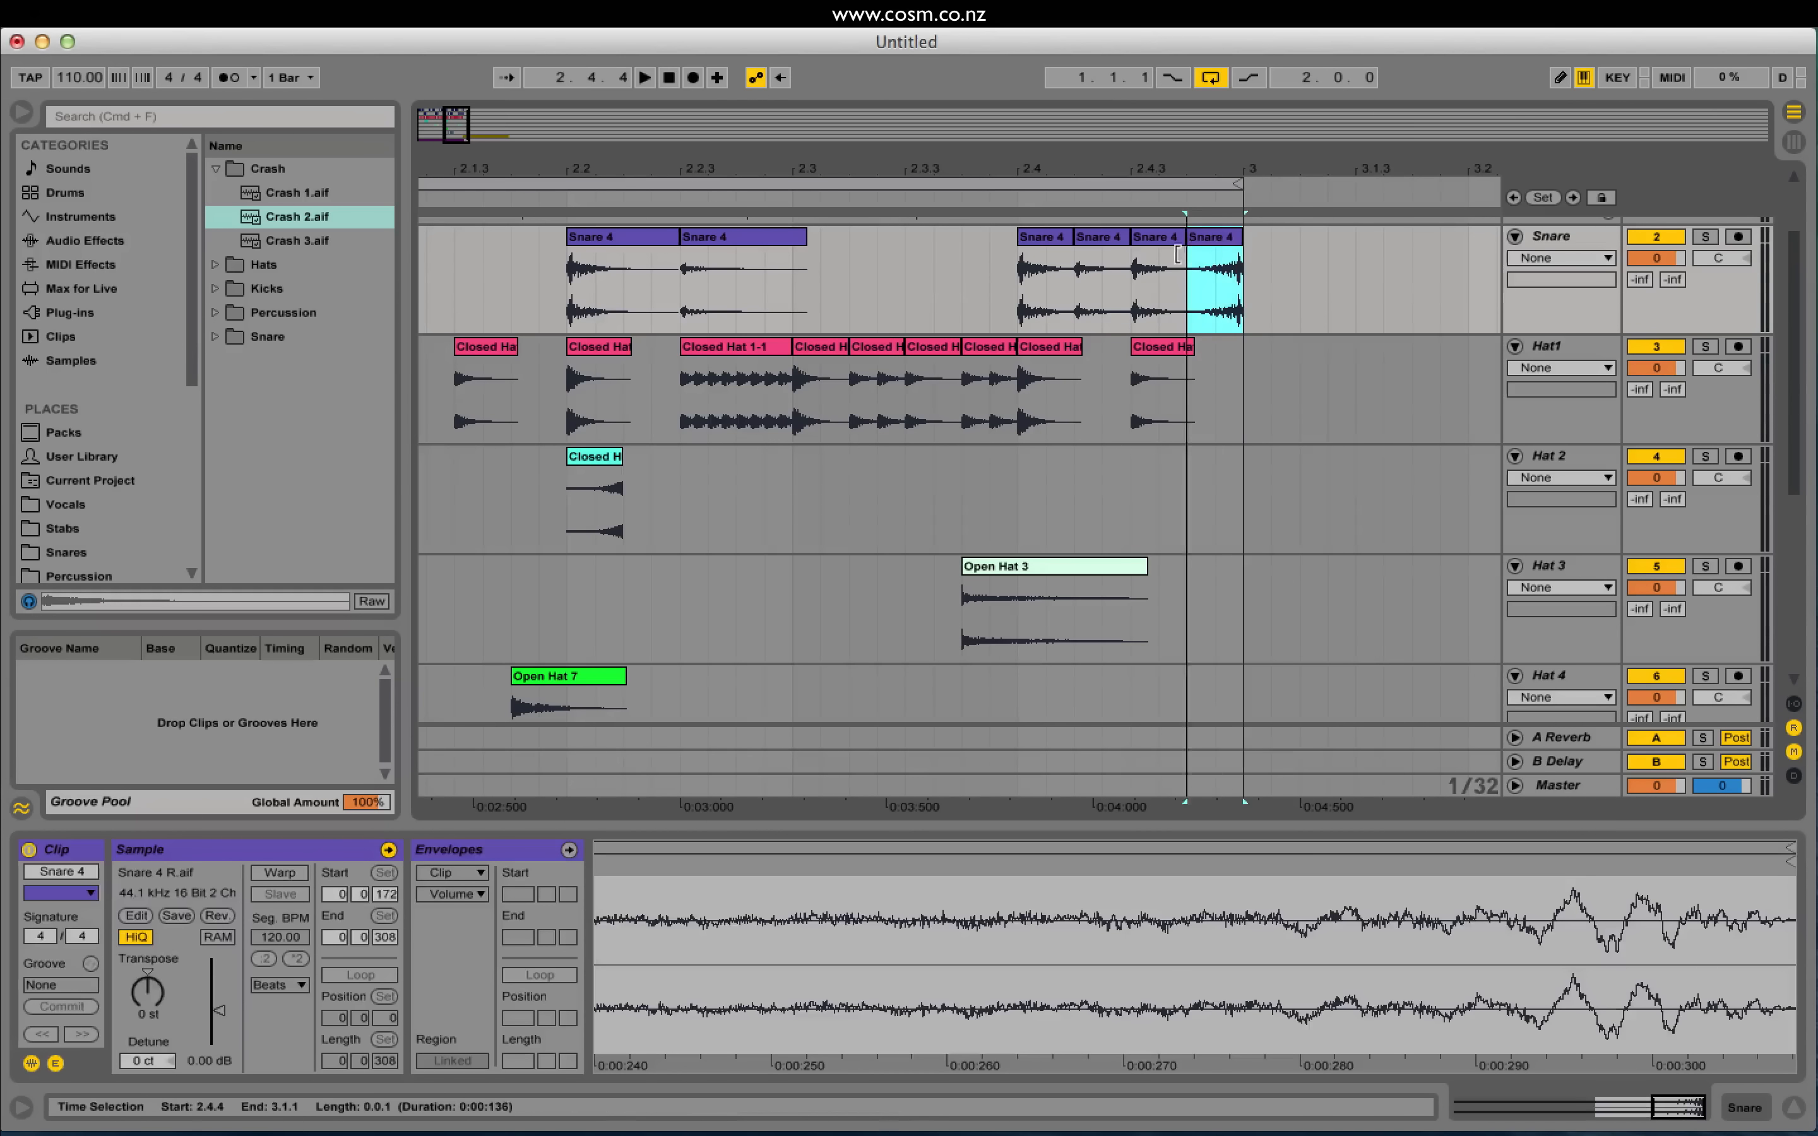
left_click(980, 330)
key("space")
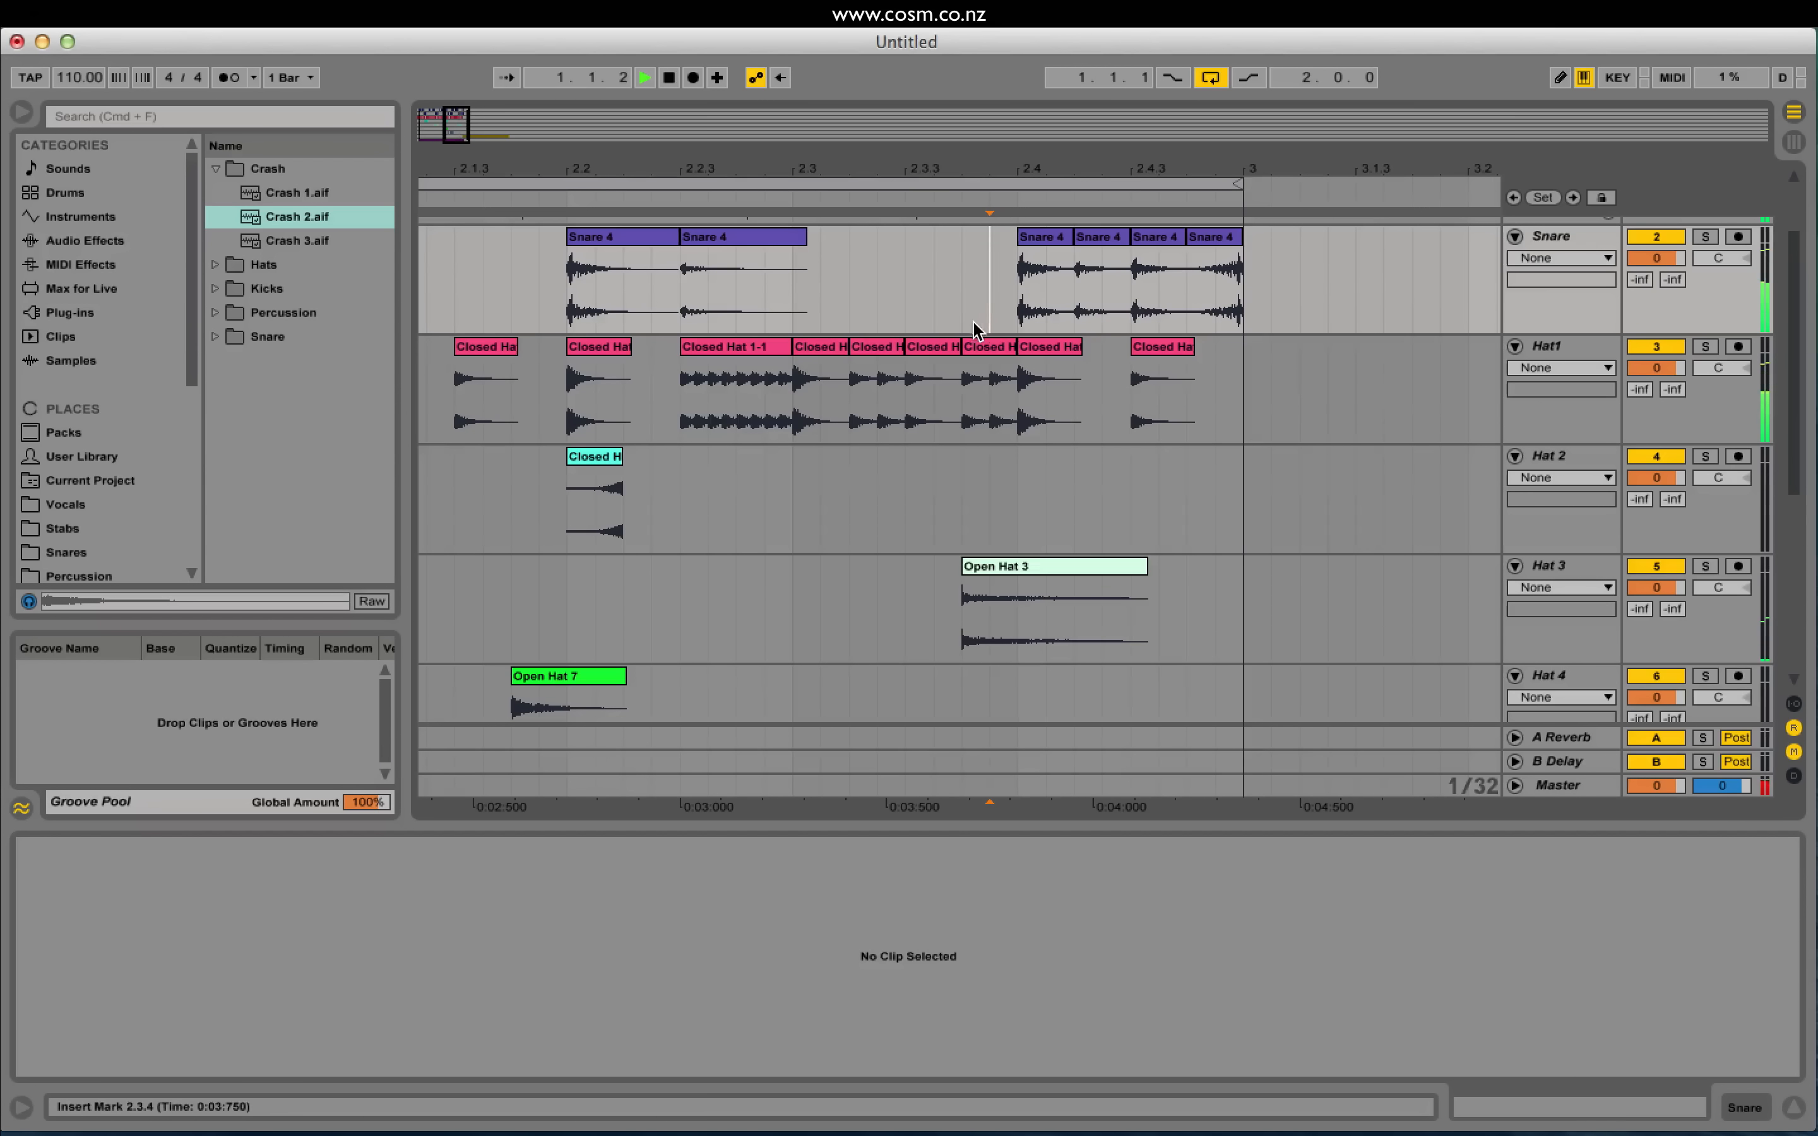
left_click(1204, 240)
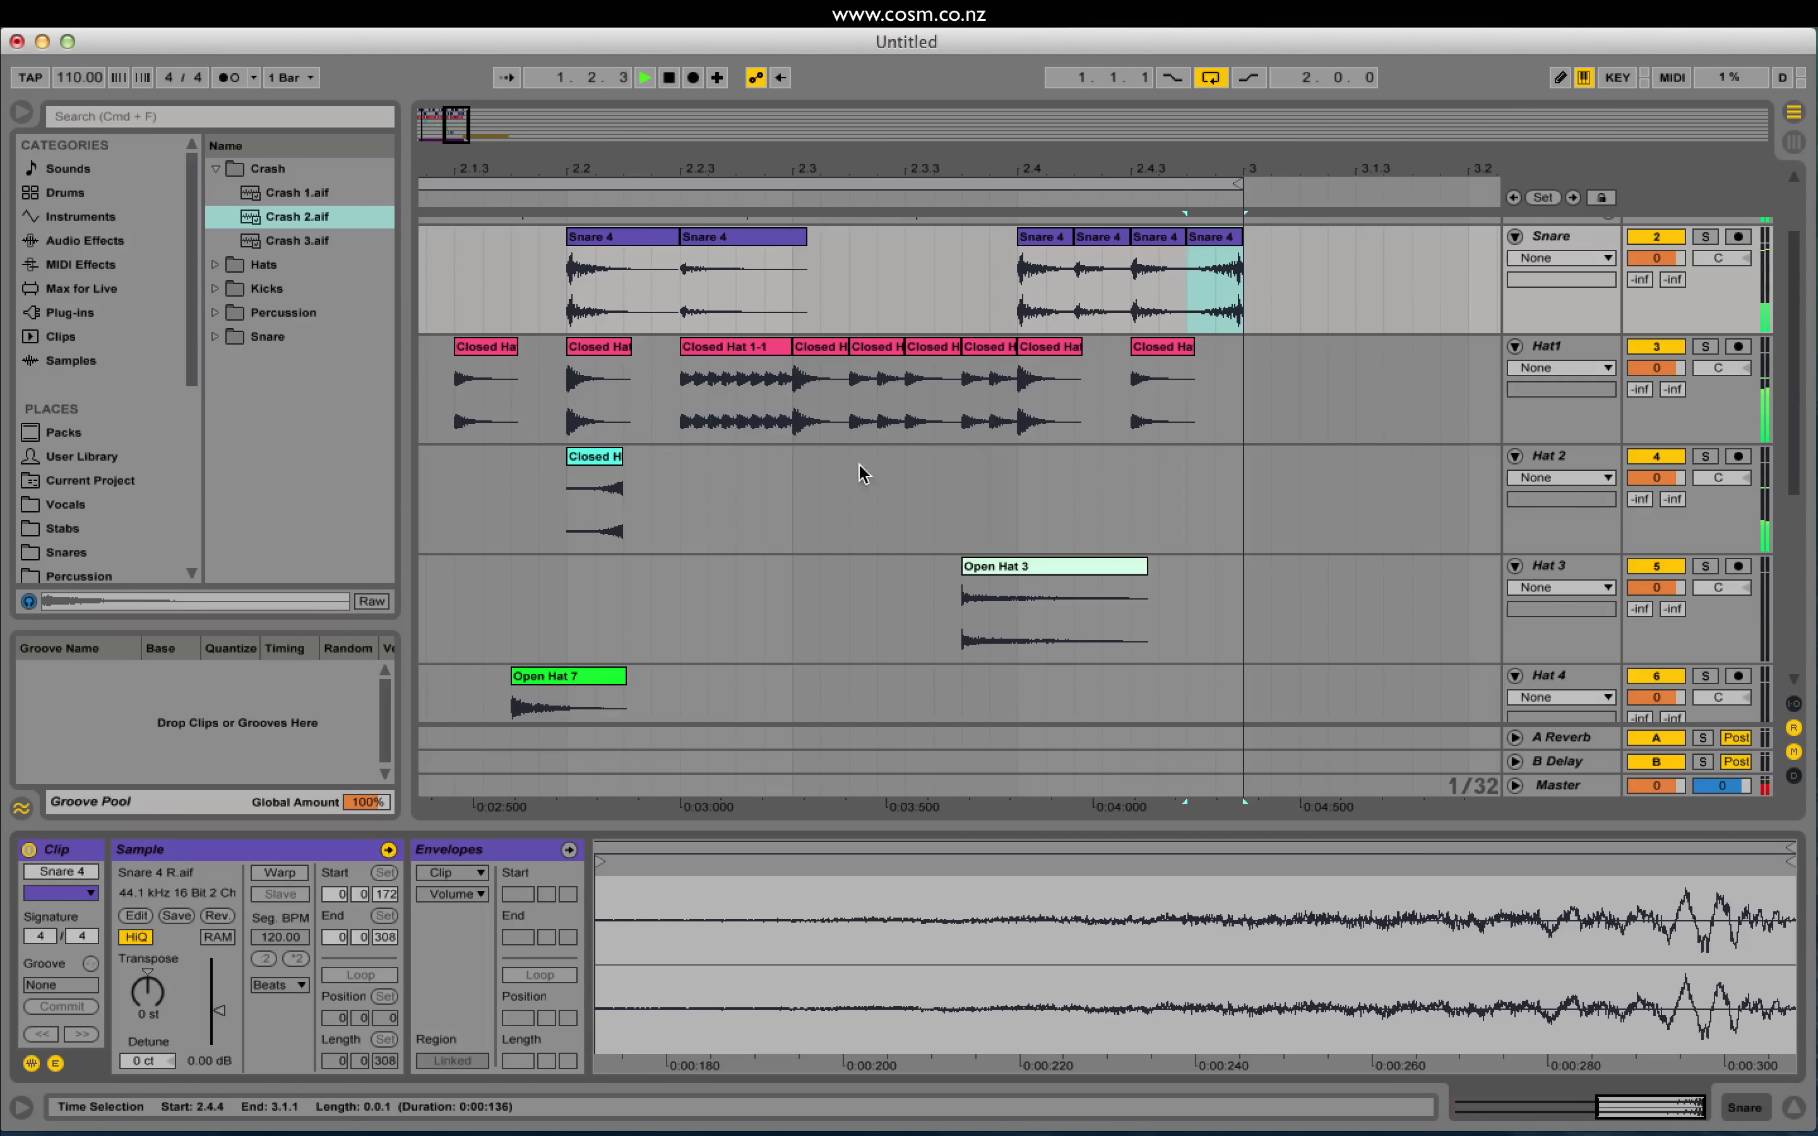
key("space")
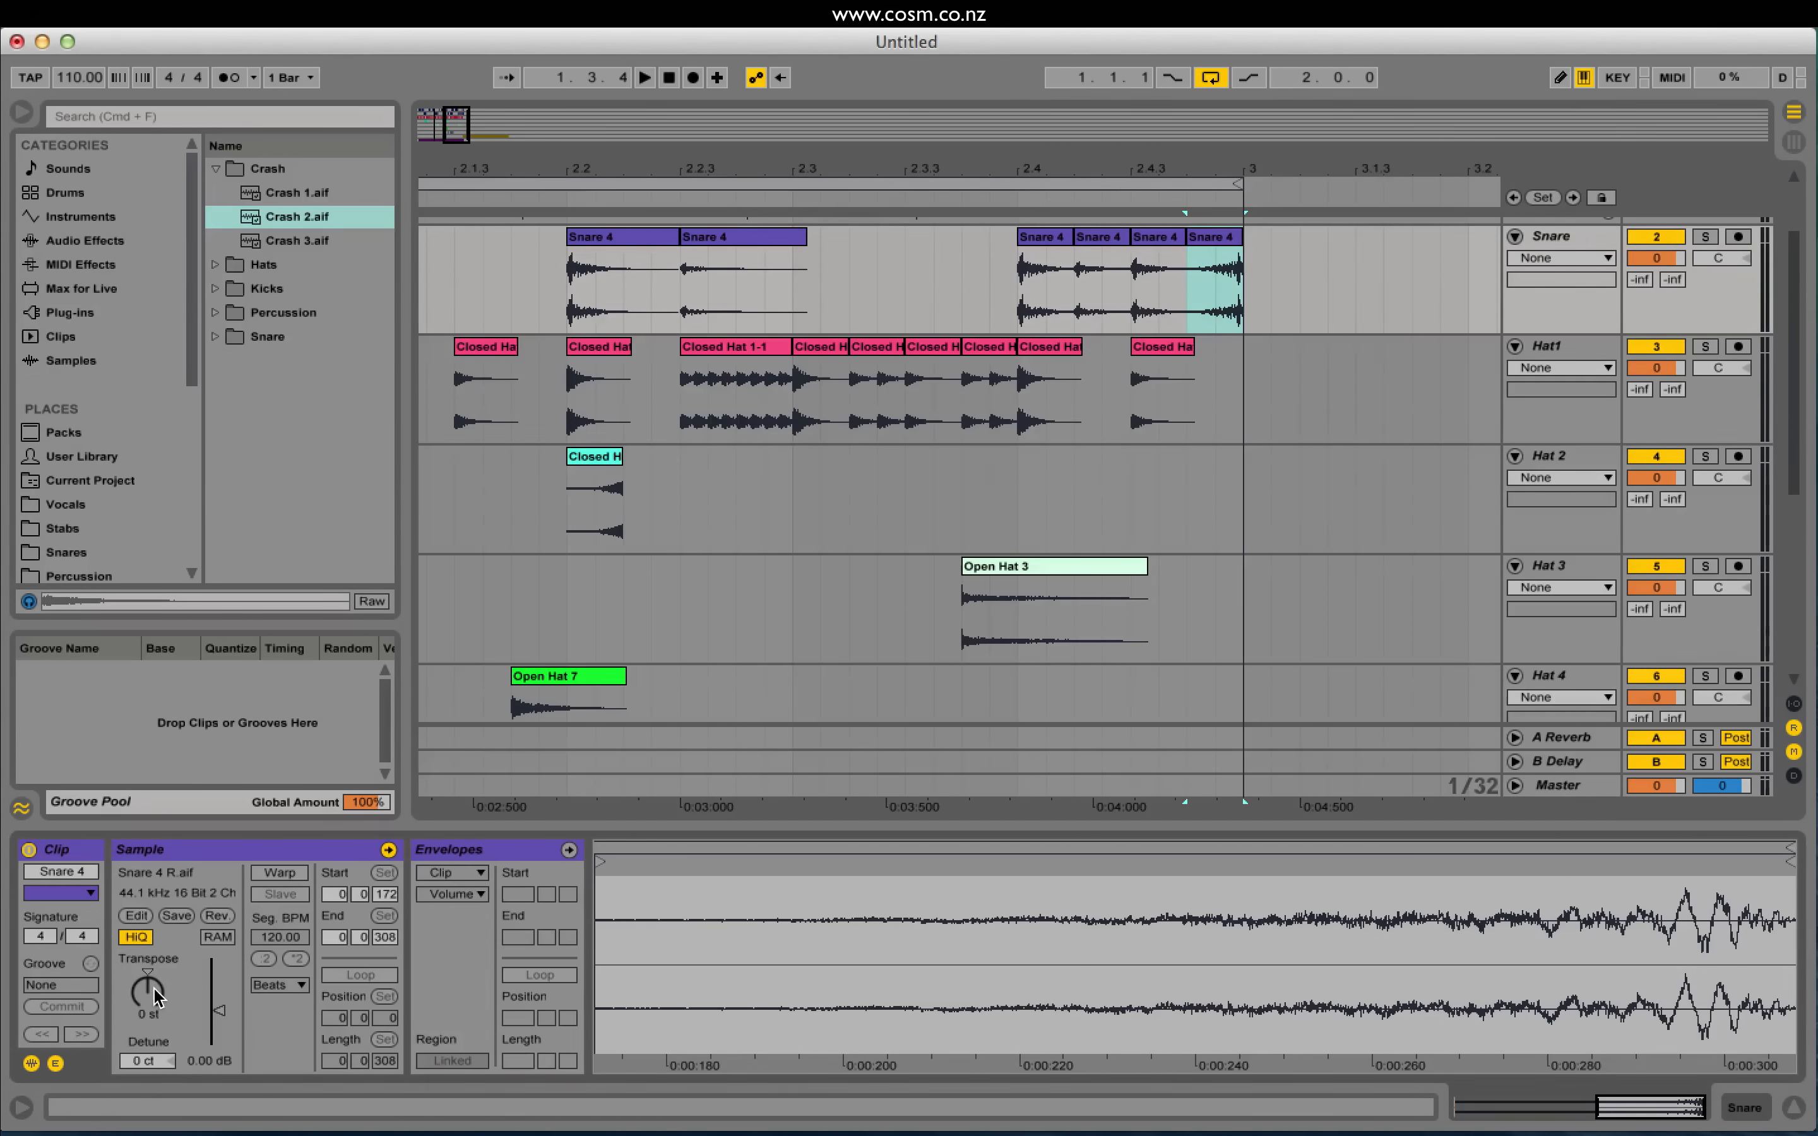
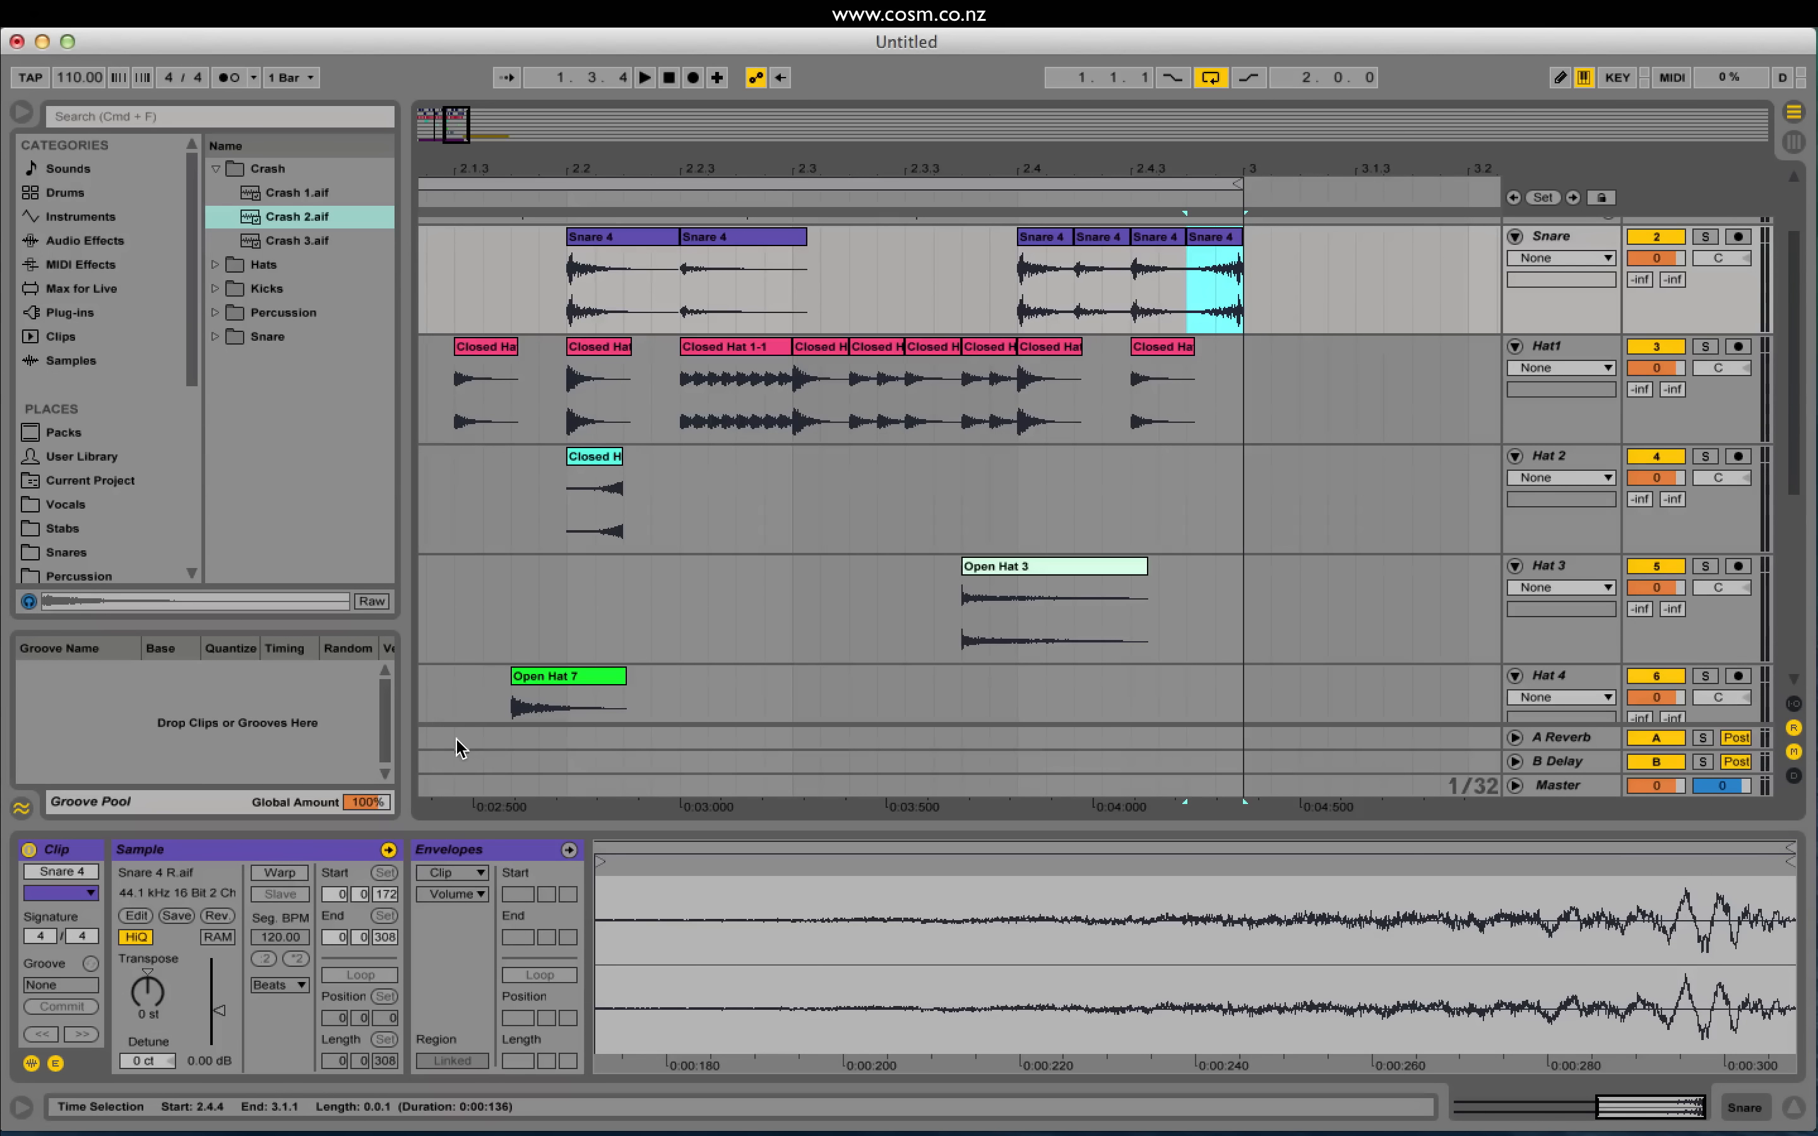
Step: Warp the final Snare 4 hit in Tones mode, pitched down 10 semitones, and play it
left_click(277, 874)
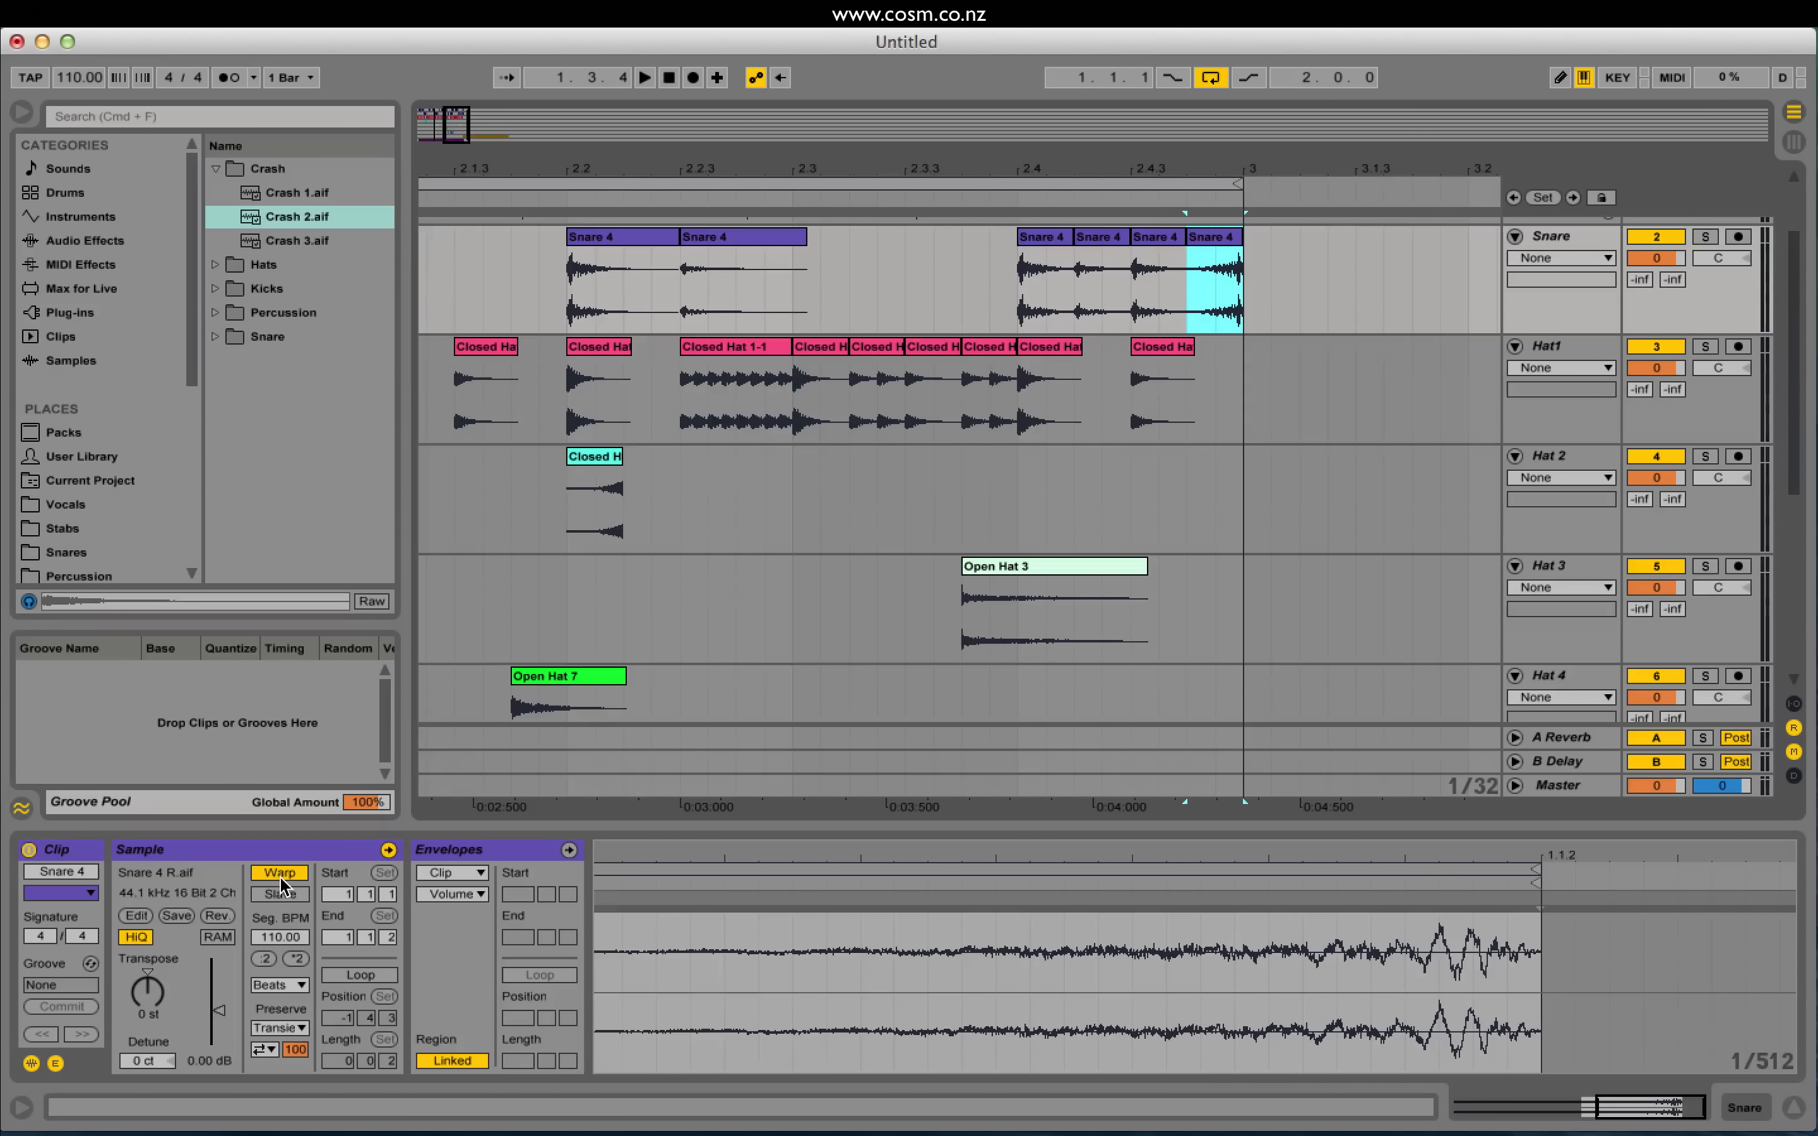
left_click(280, 874)
mouse_move(158, 997)
left_mouse_down()
mouse_move(157, 1023)
mouse_move(158, 988)
left_mouse_up()
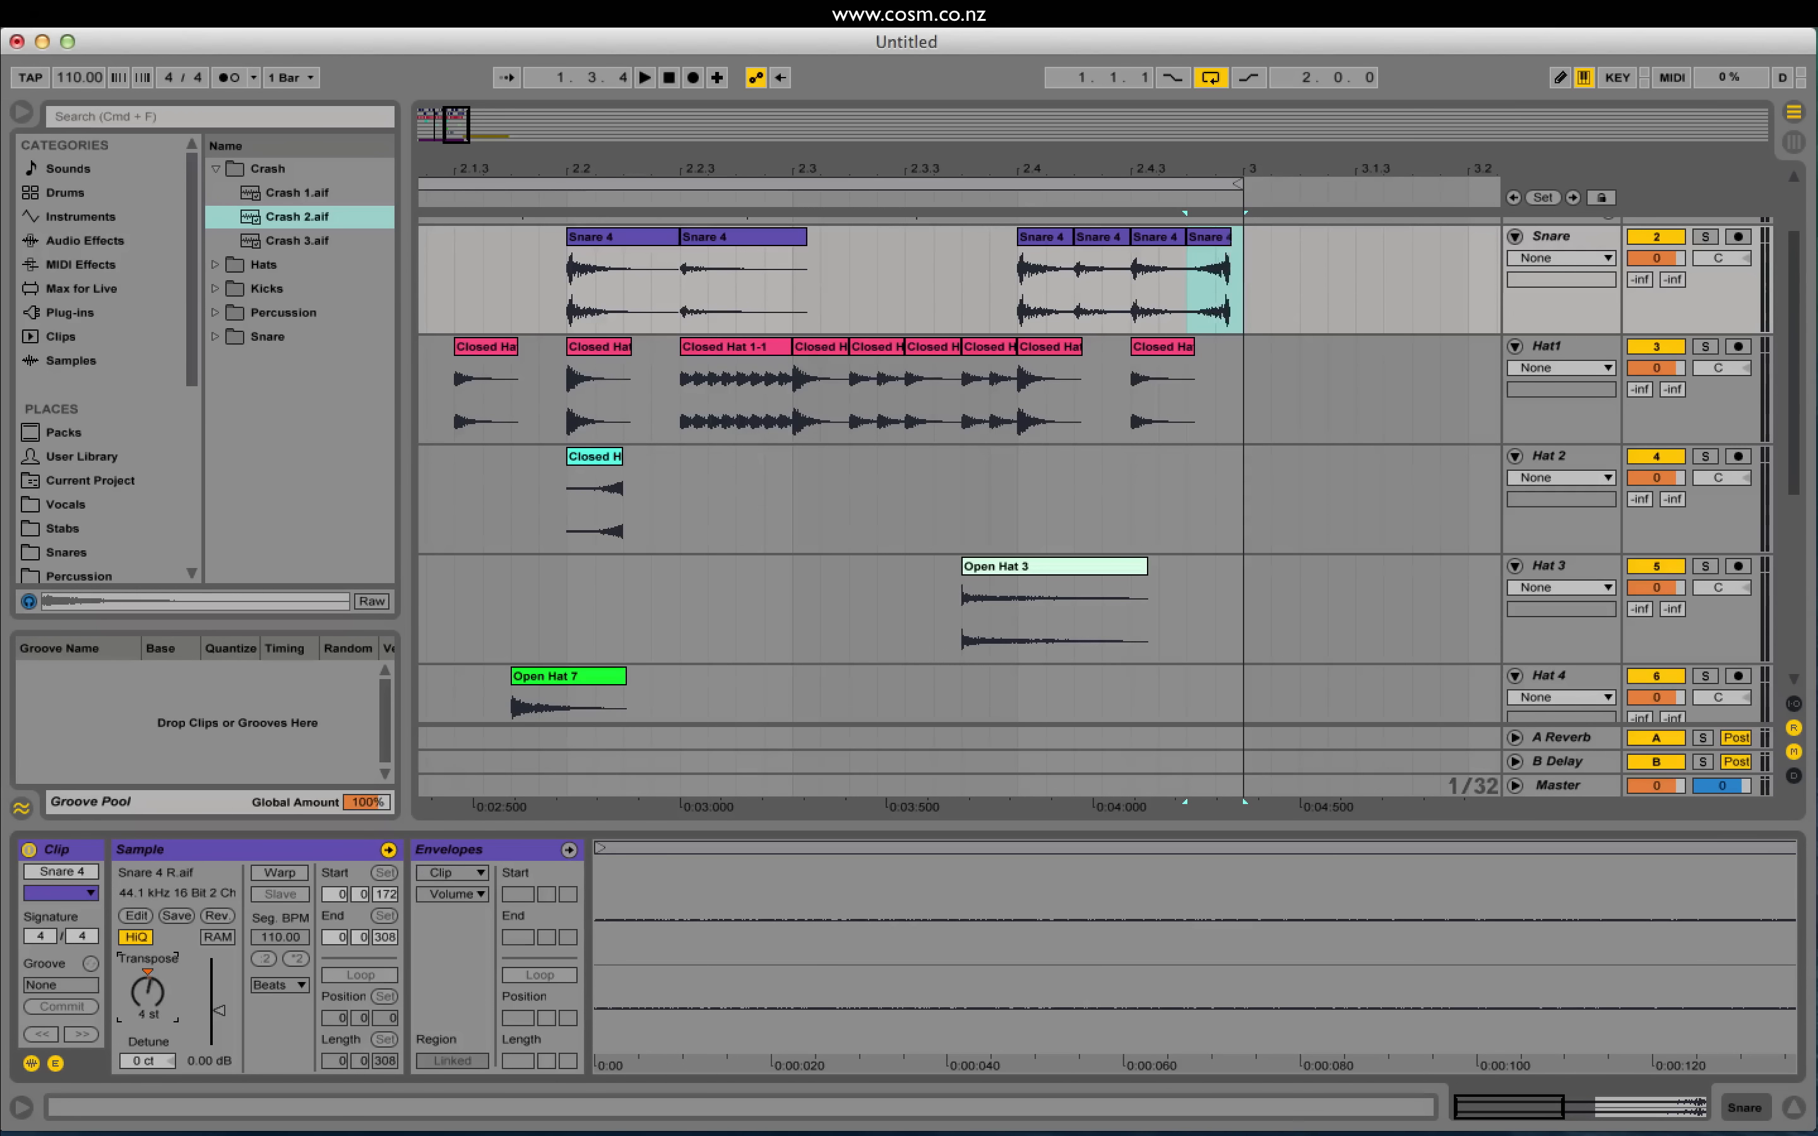
key("Delete")
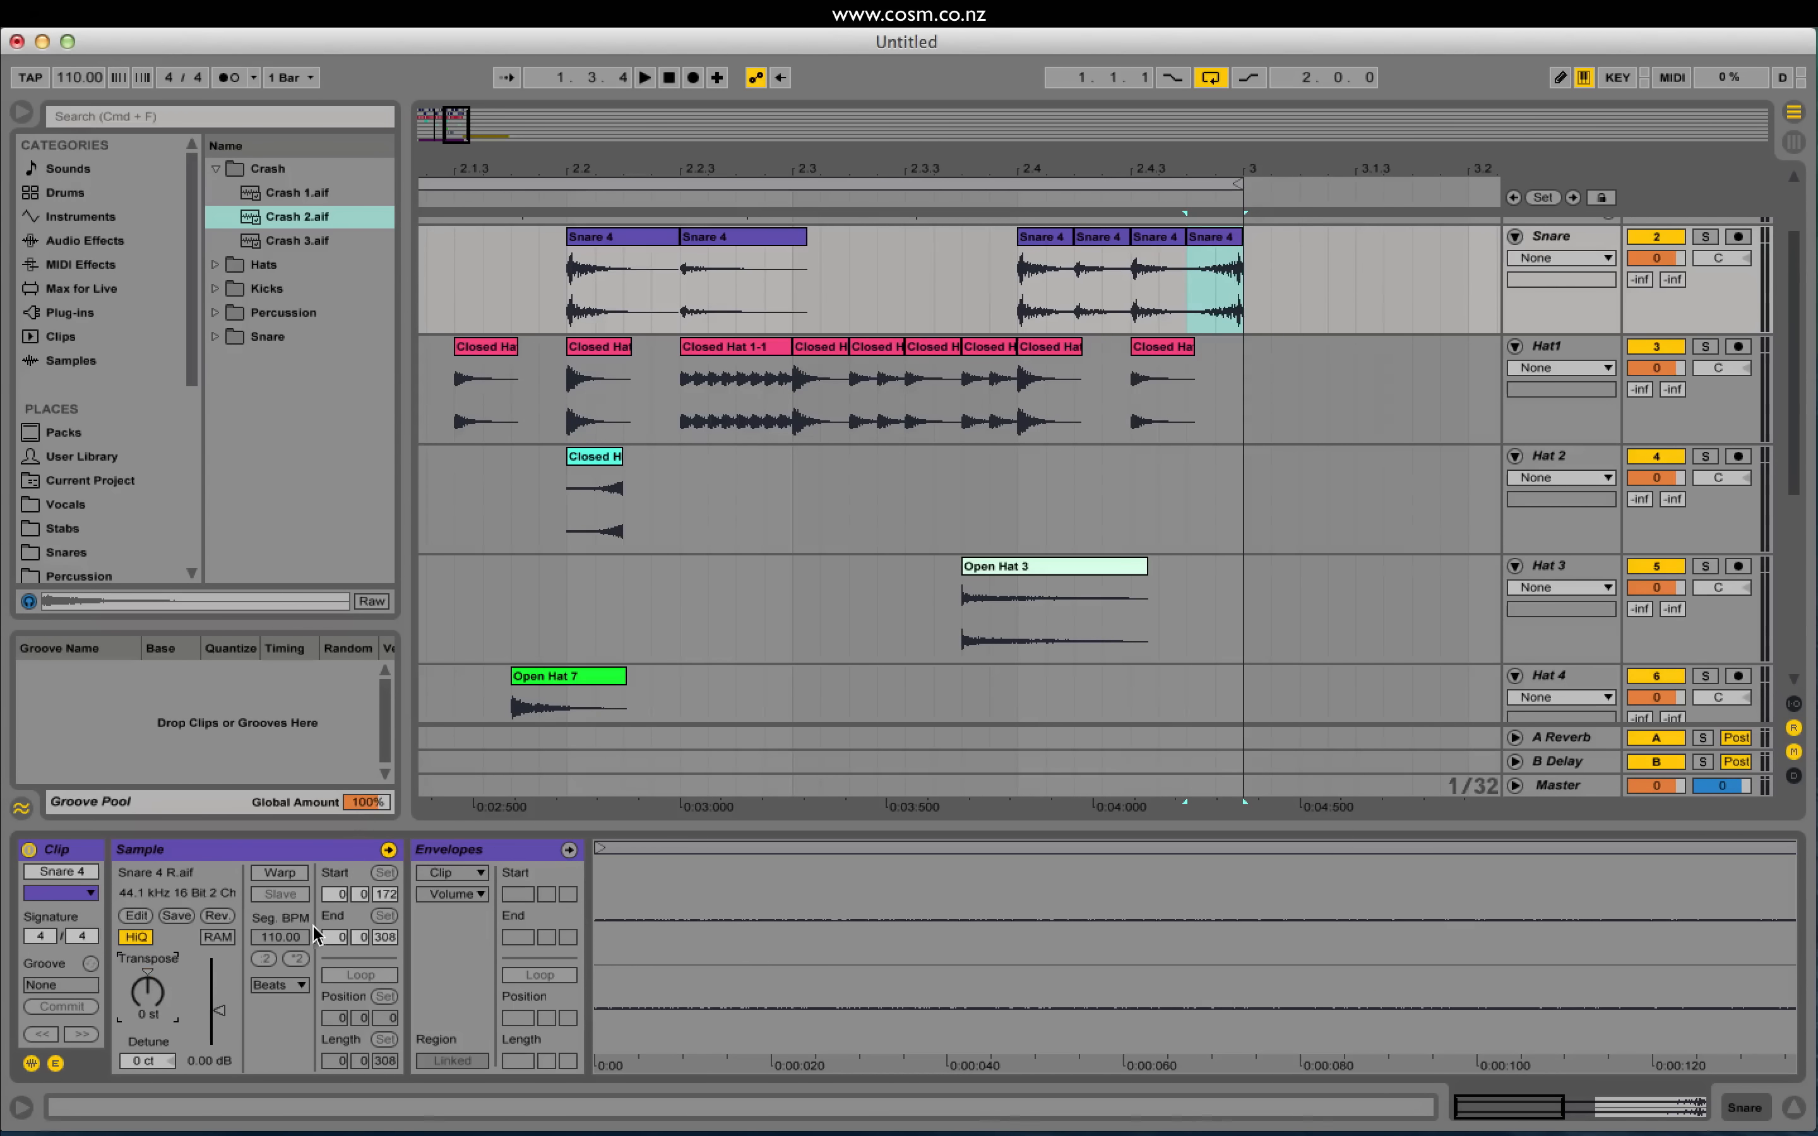
left_click(280, 872)
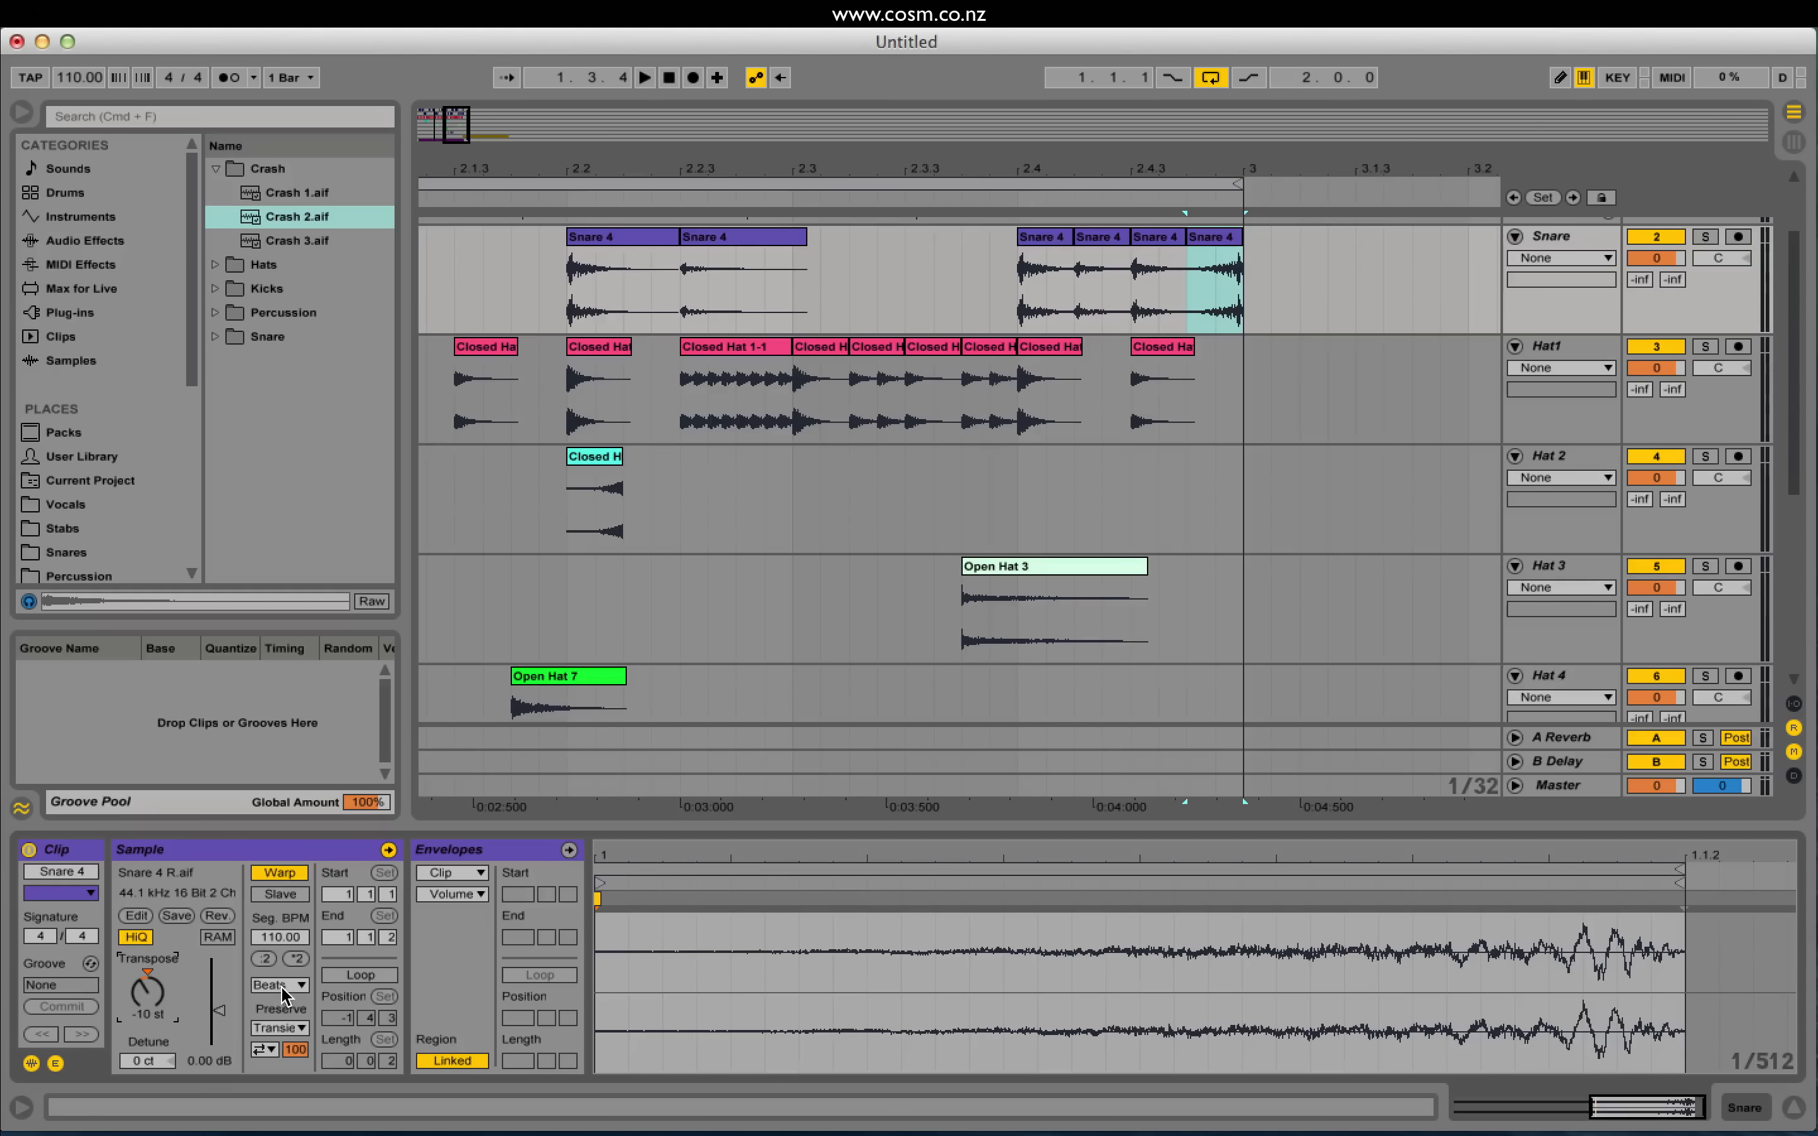
left_click(278, 985)
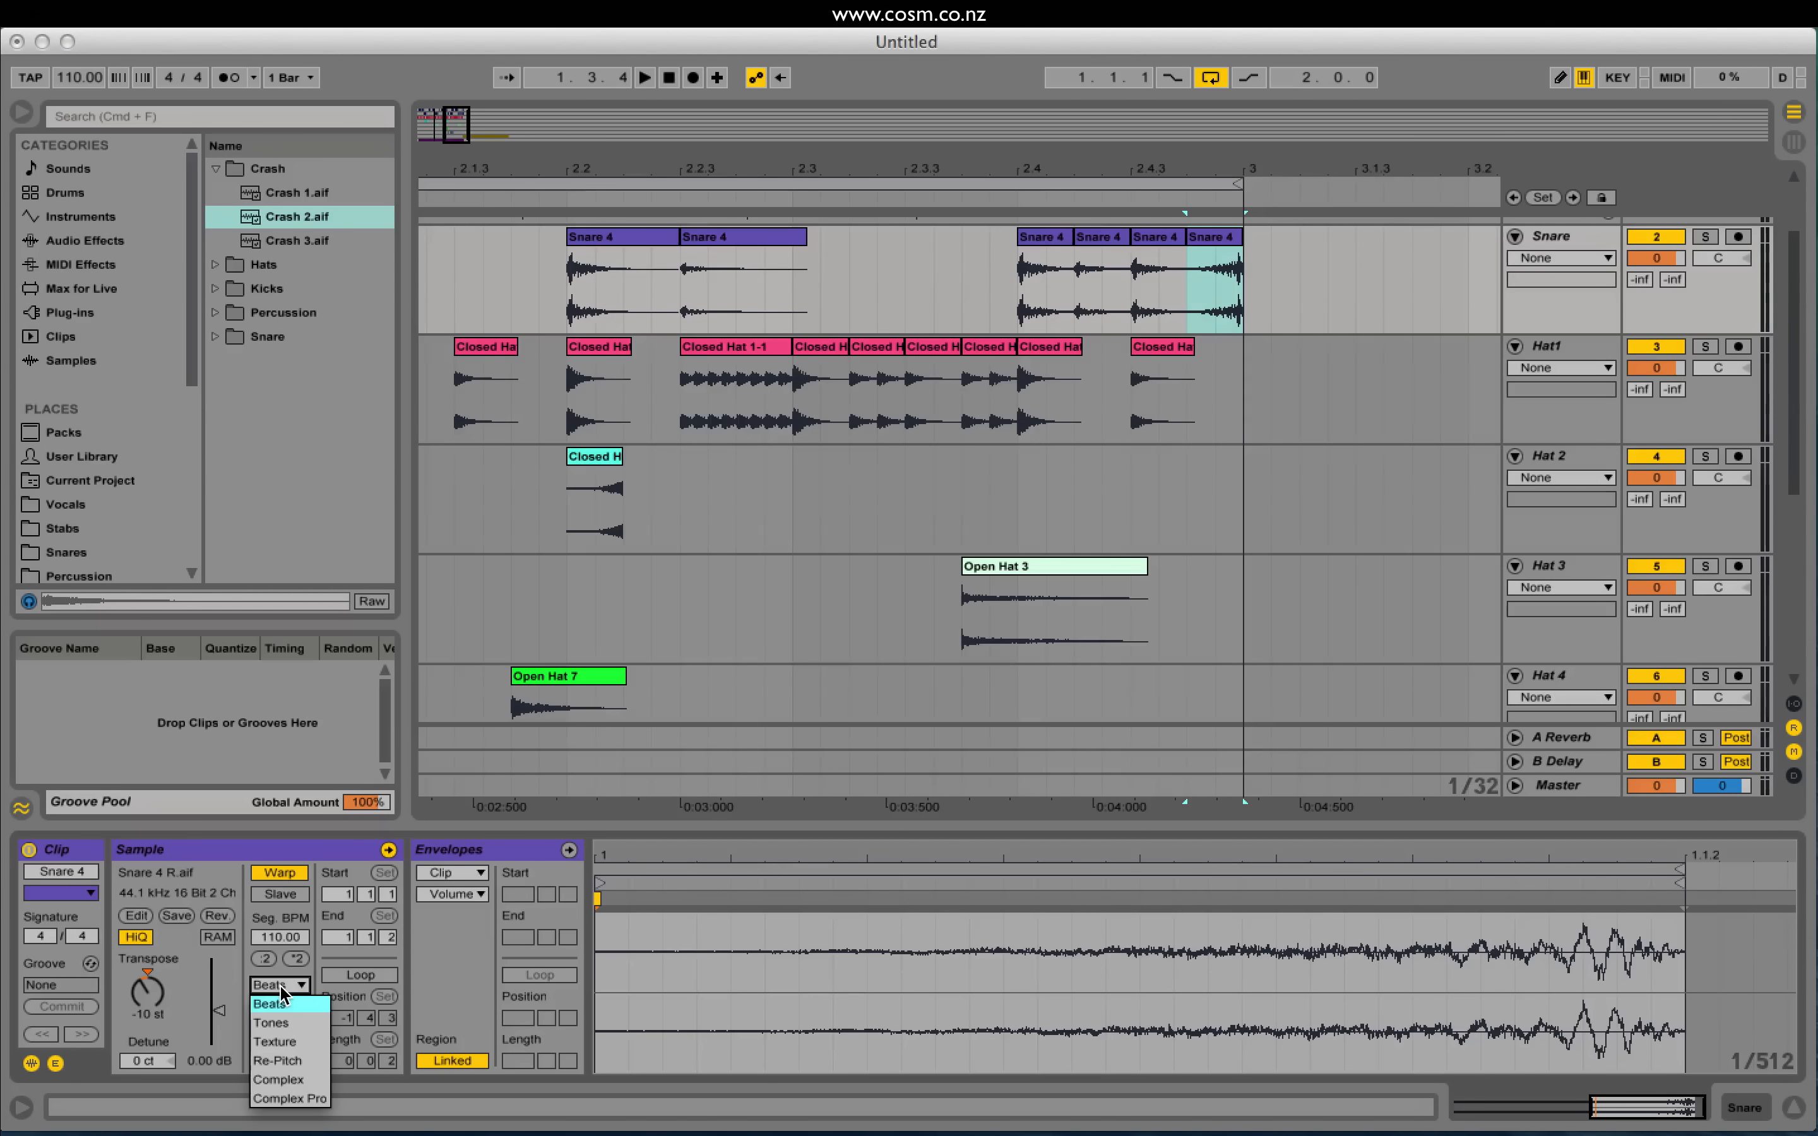
left_click(296, 1030)
key("space")
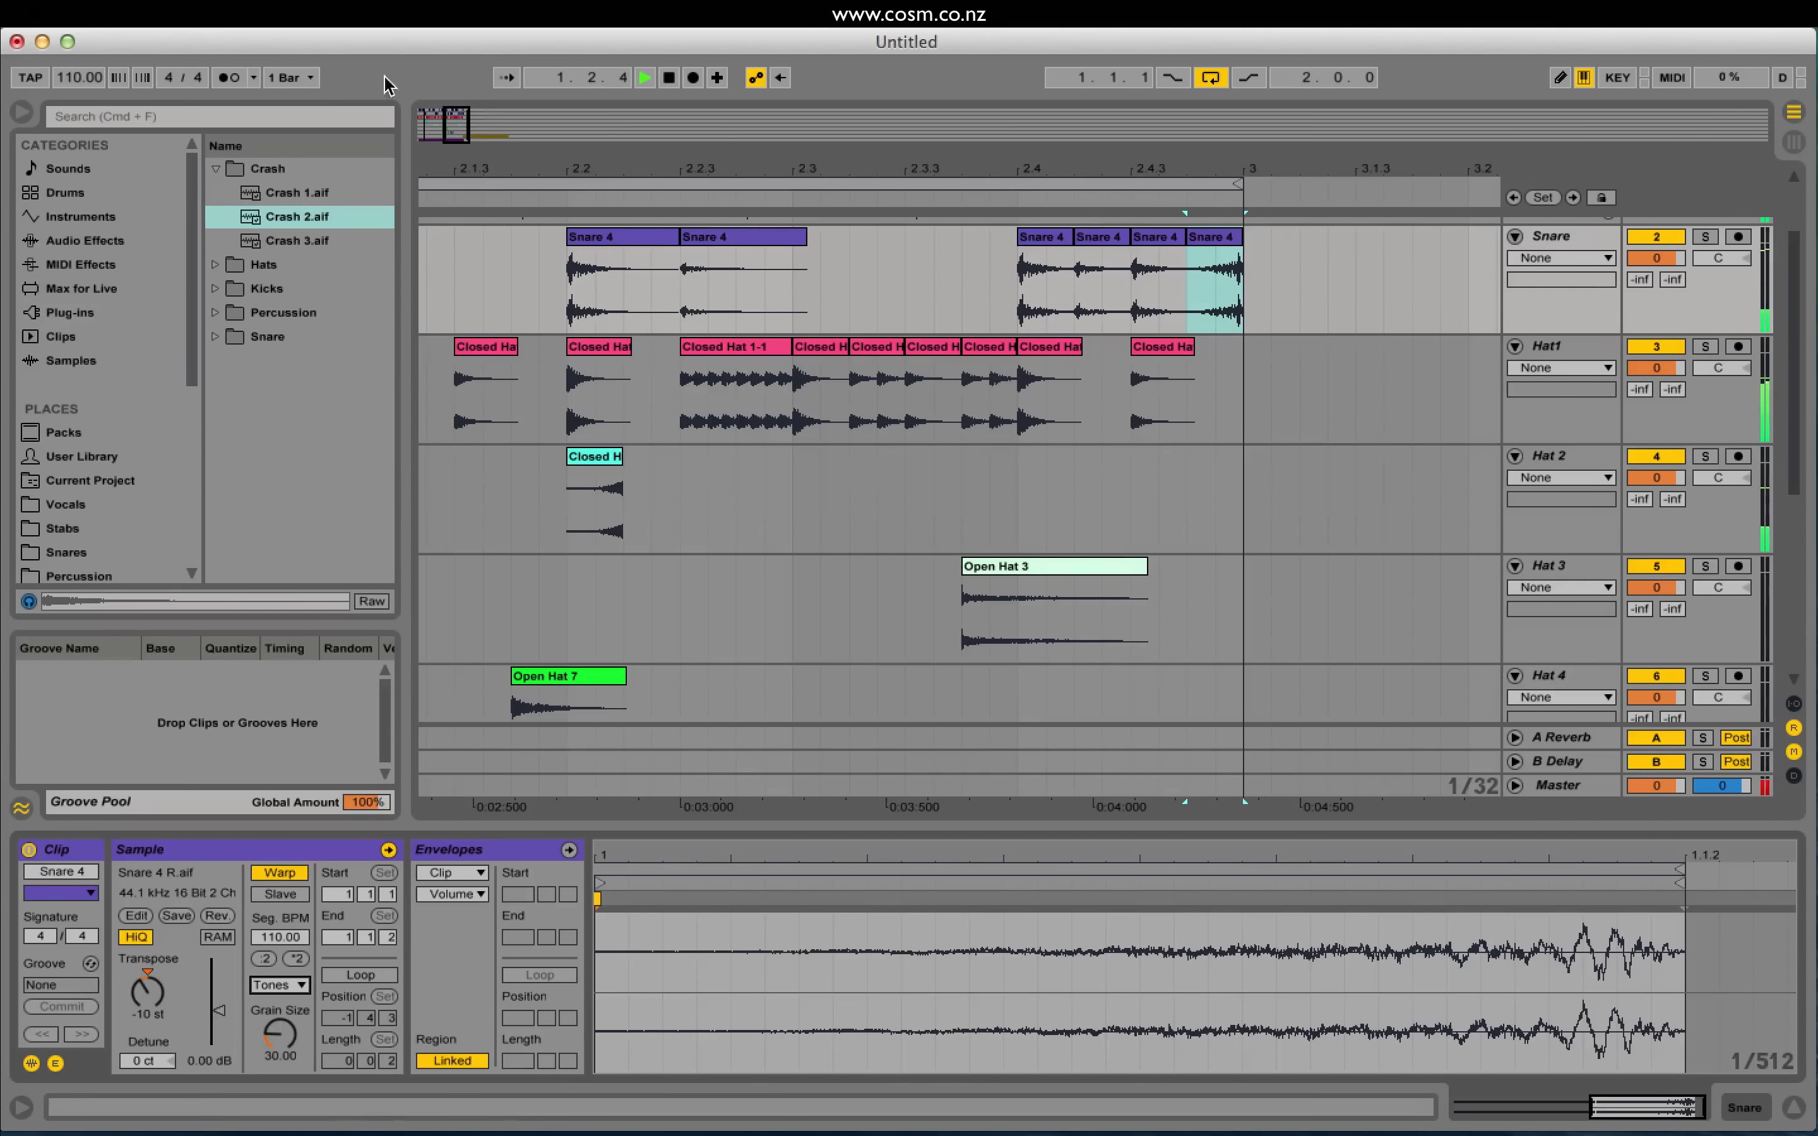
Step: Zoom out and select the second Snare 4 clip in bar 2
left_click_drag(453, 119, 597, 281)
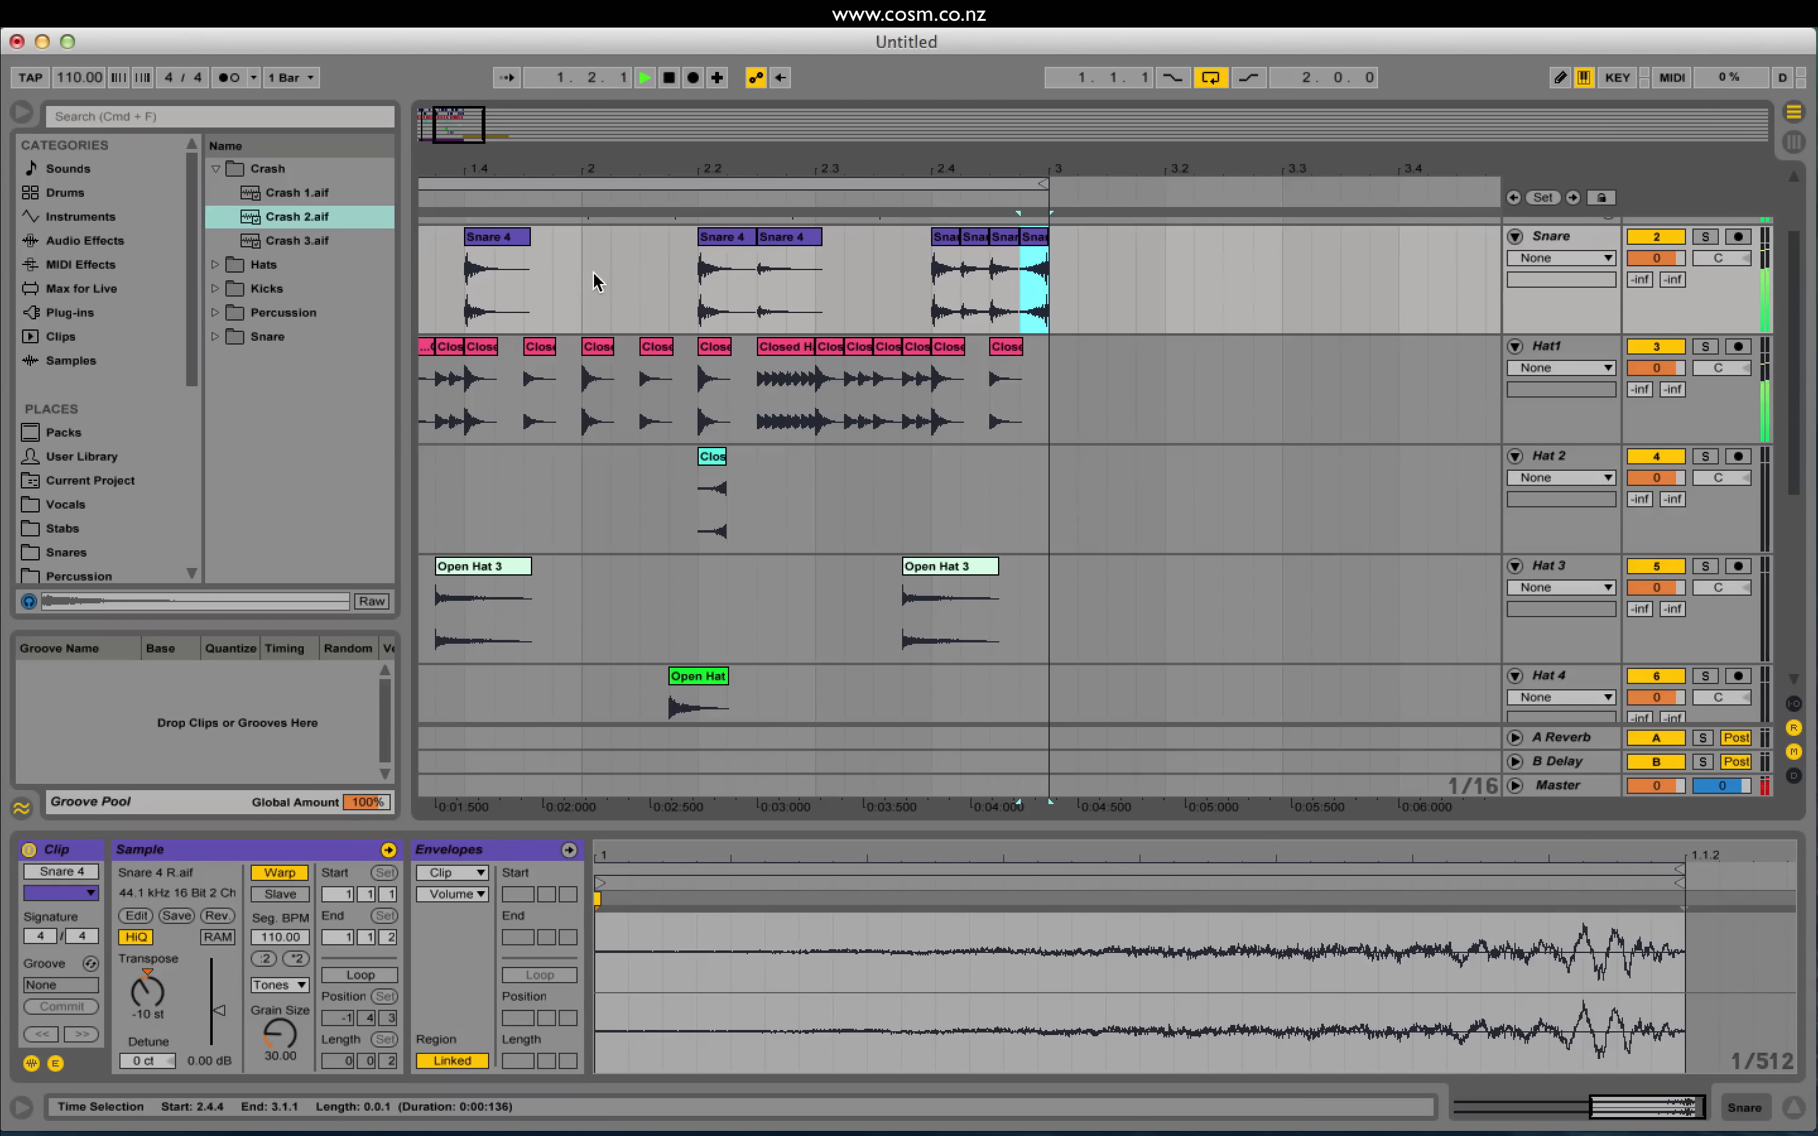
left_click(774, 239)
key("space")
Step: Delete the extra Snare 4 clip and add a new audio track named Ghost Snare below Snare
key("Delete")
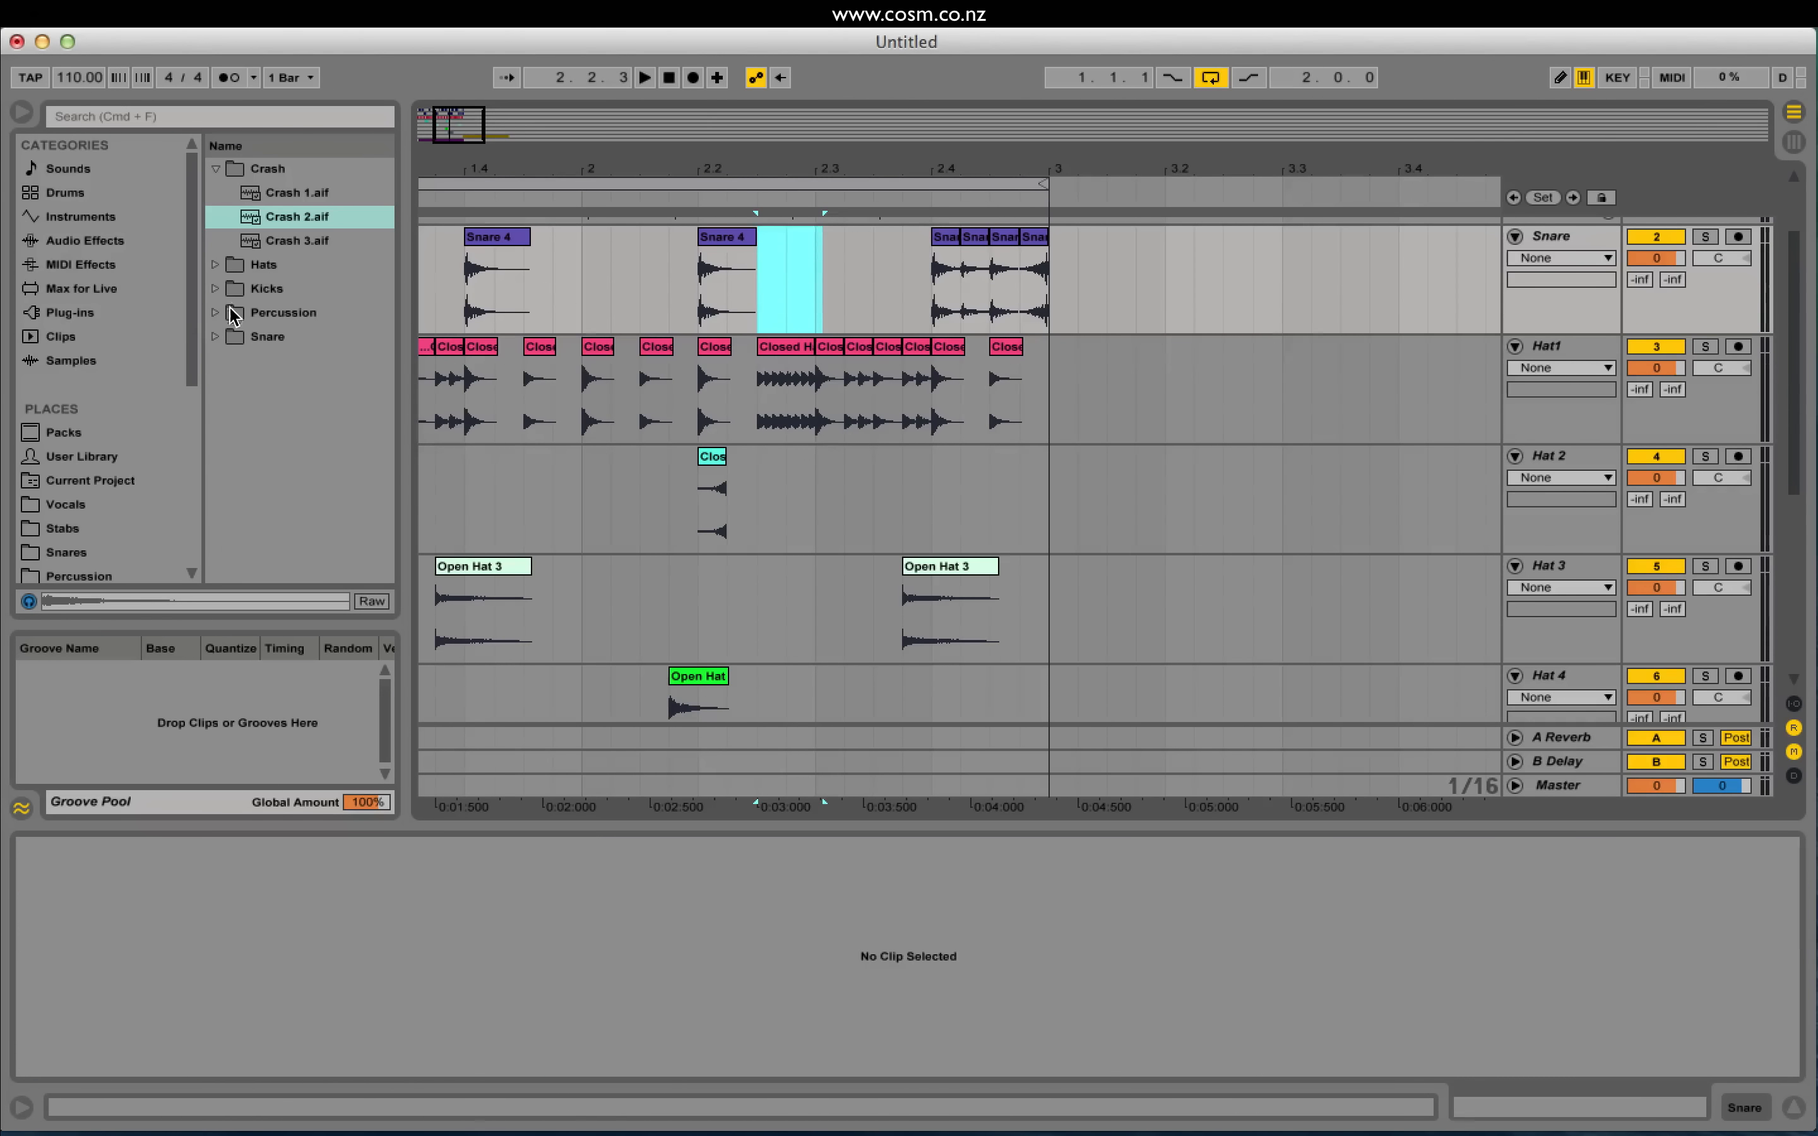
left_click(217, 337)
left_click(1570, 237)
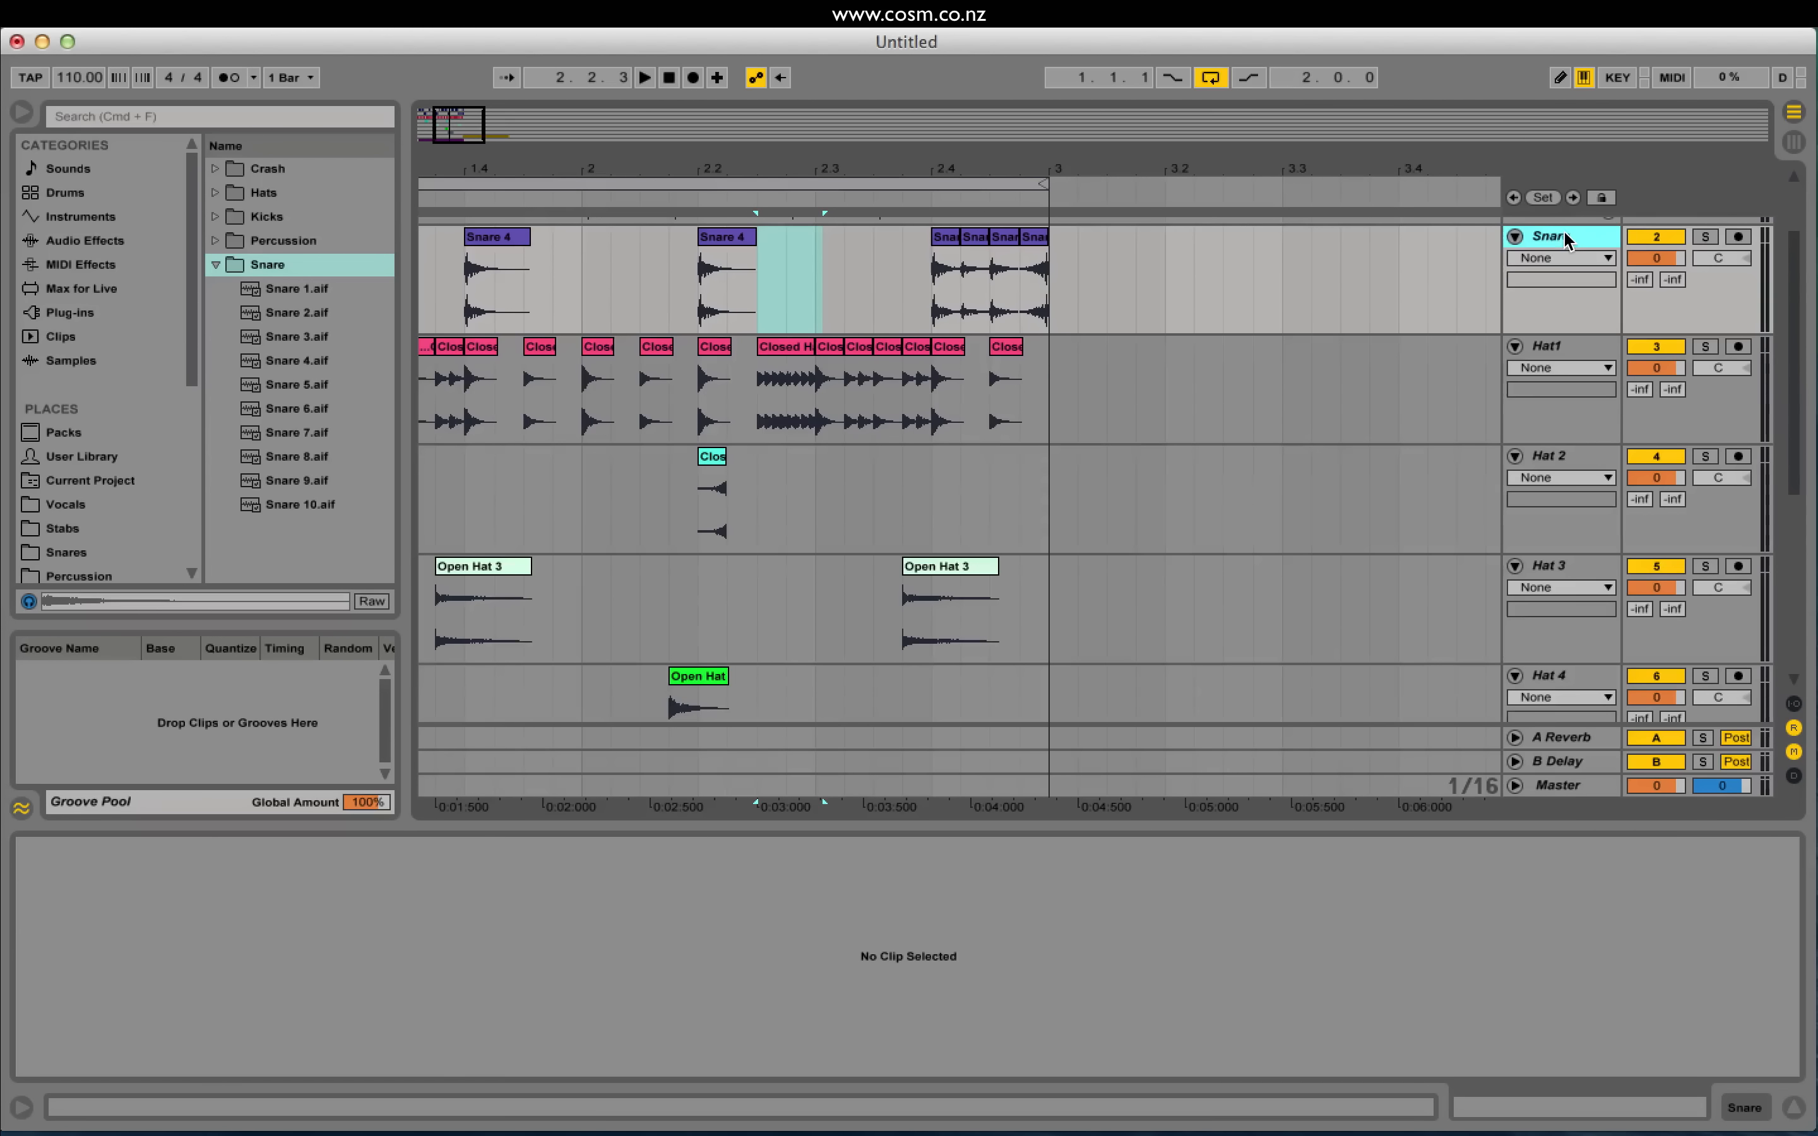
key("super+t")
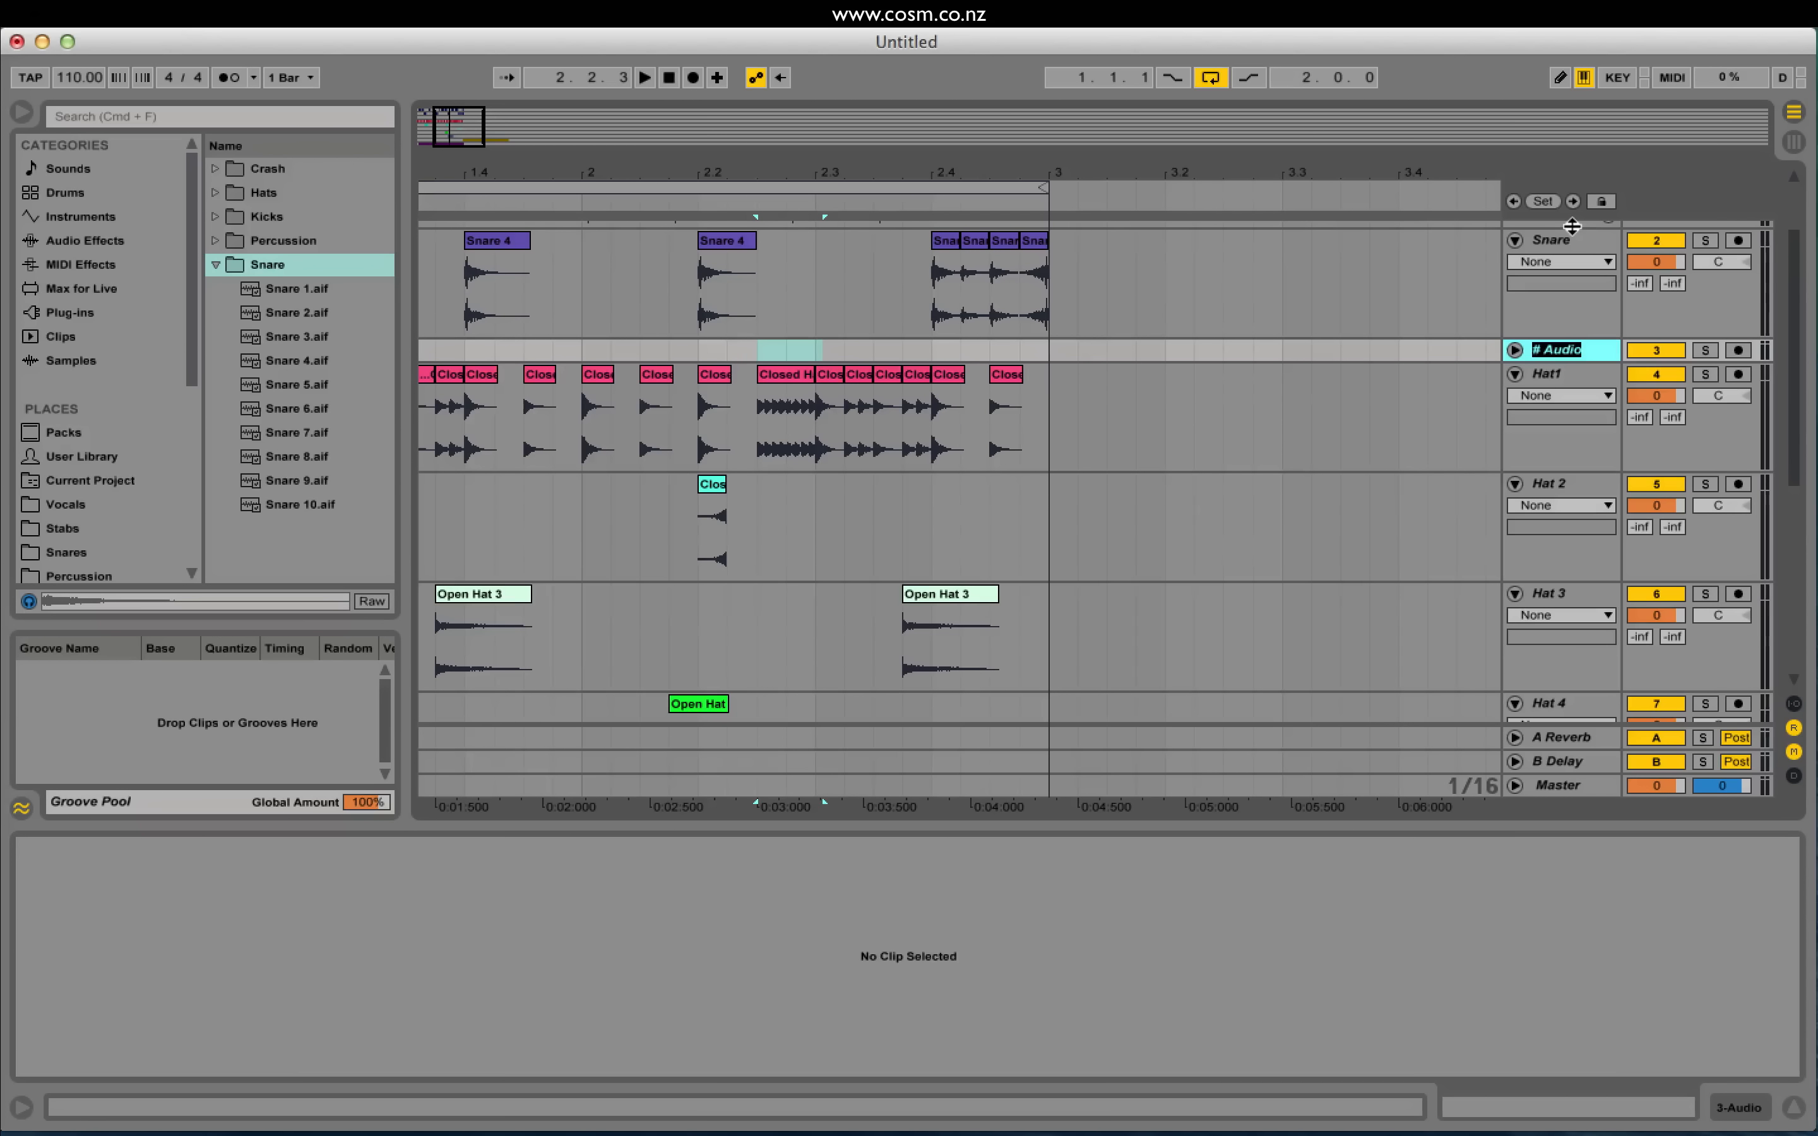
type("st Snare")
key("Return")
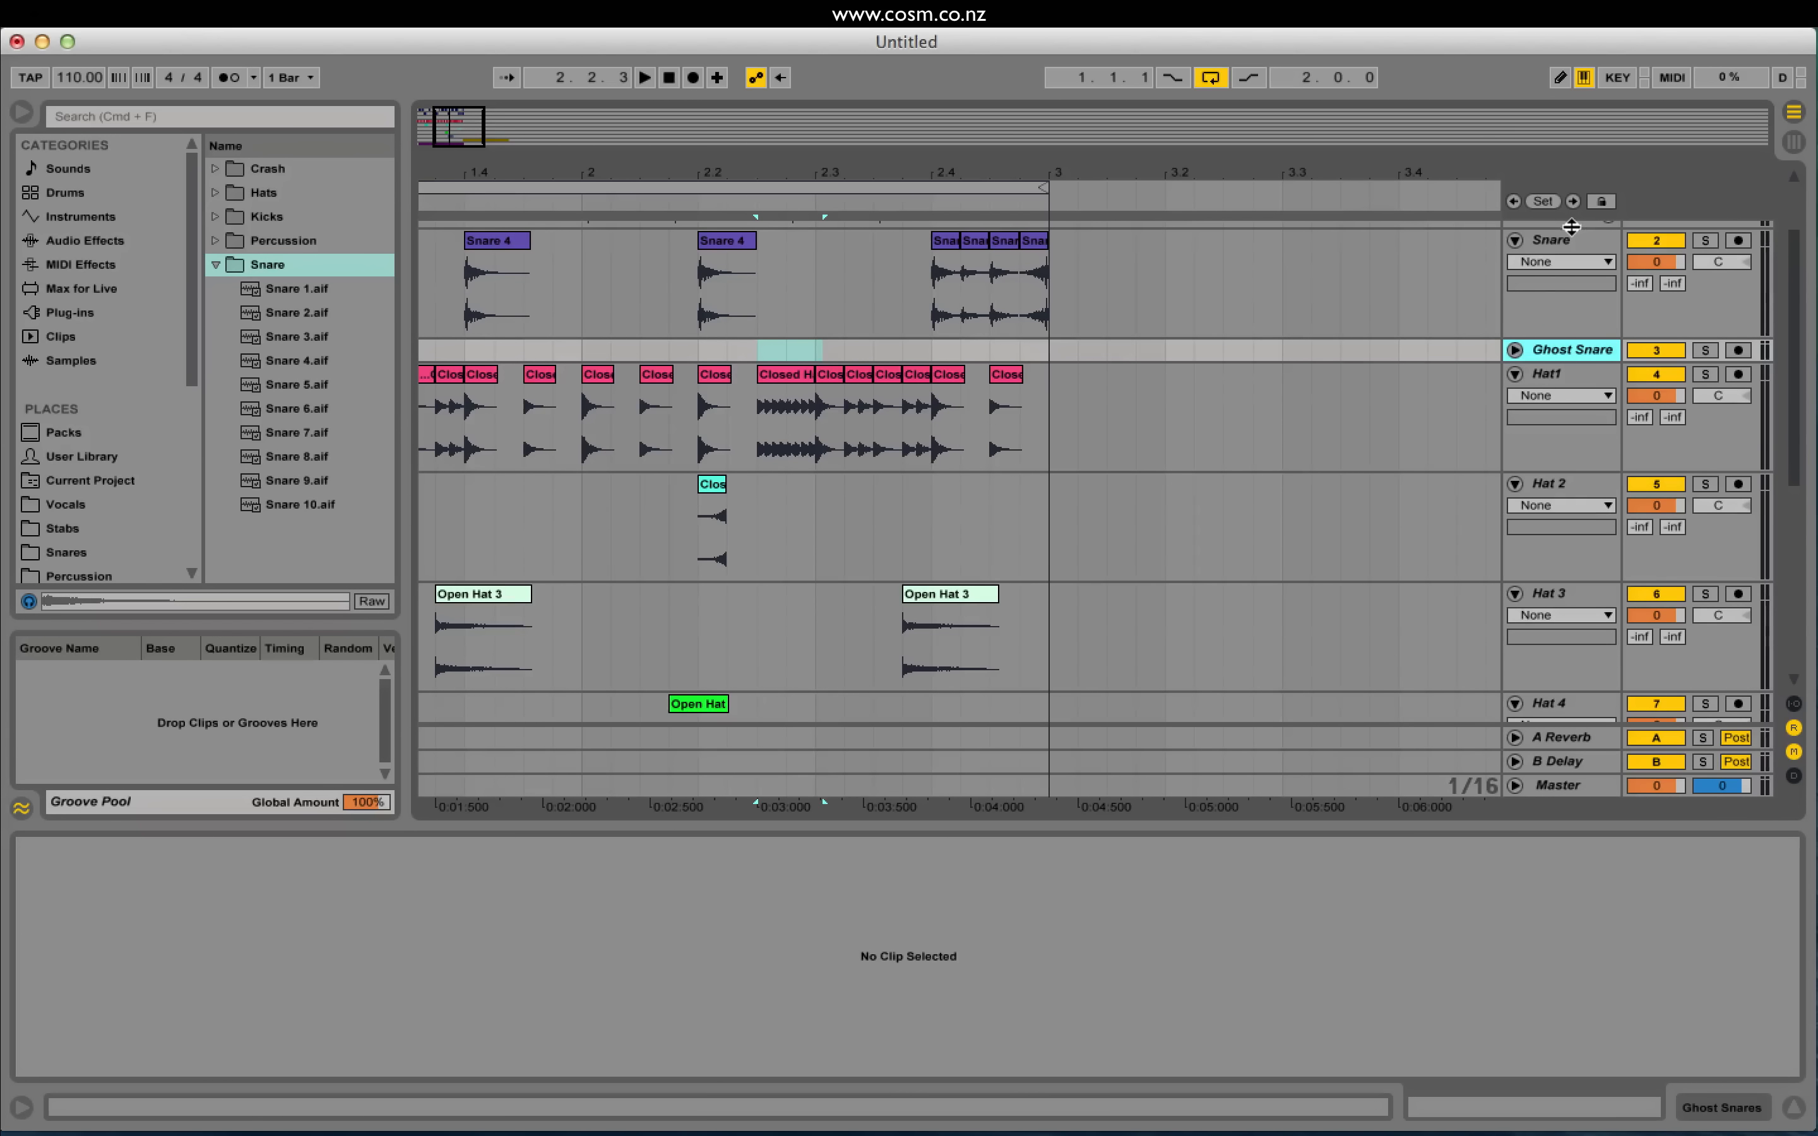
Step: Zoom to bar 2 on Ghost Snare and preview Snare 5, 6, 8 and 9 samples
left_click(1515, 348)
left_click_drag(441, 127, 451, 149)
left_click(665, 406)
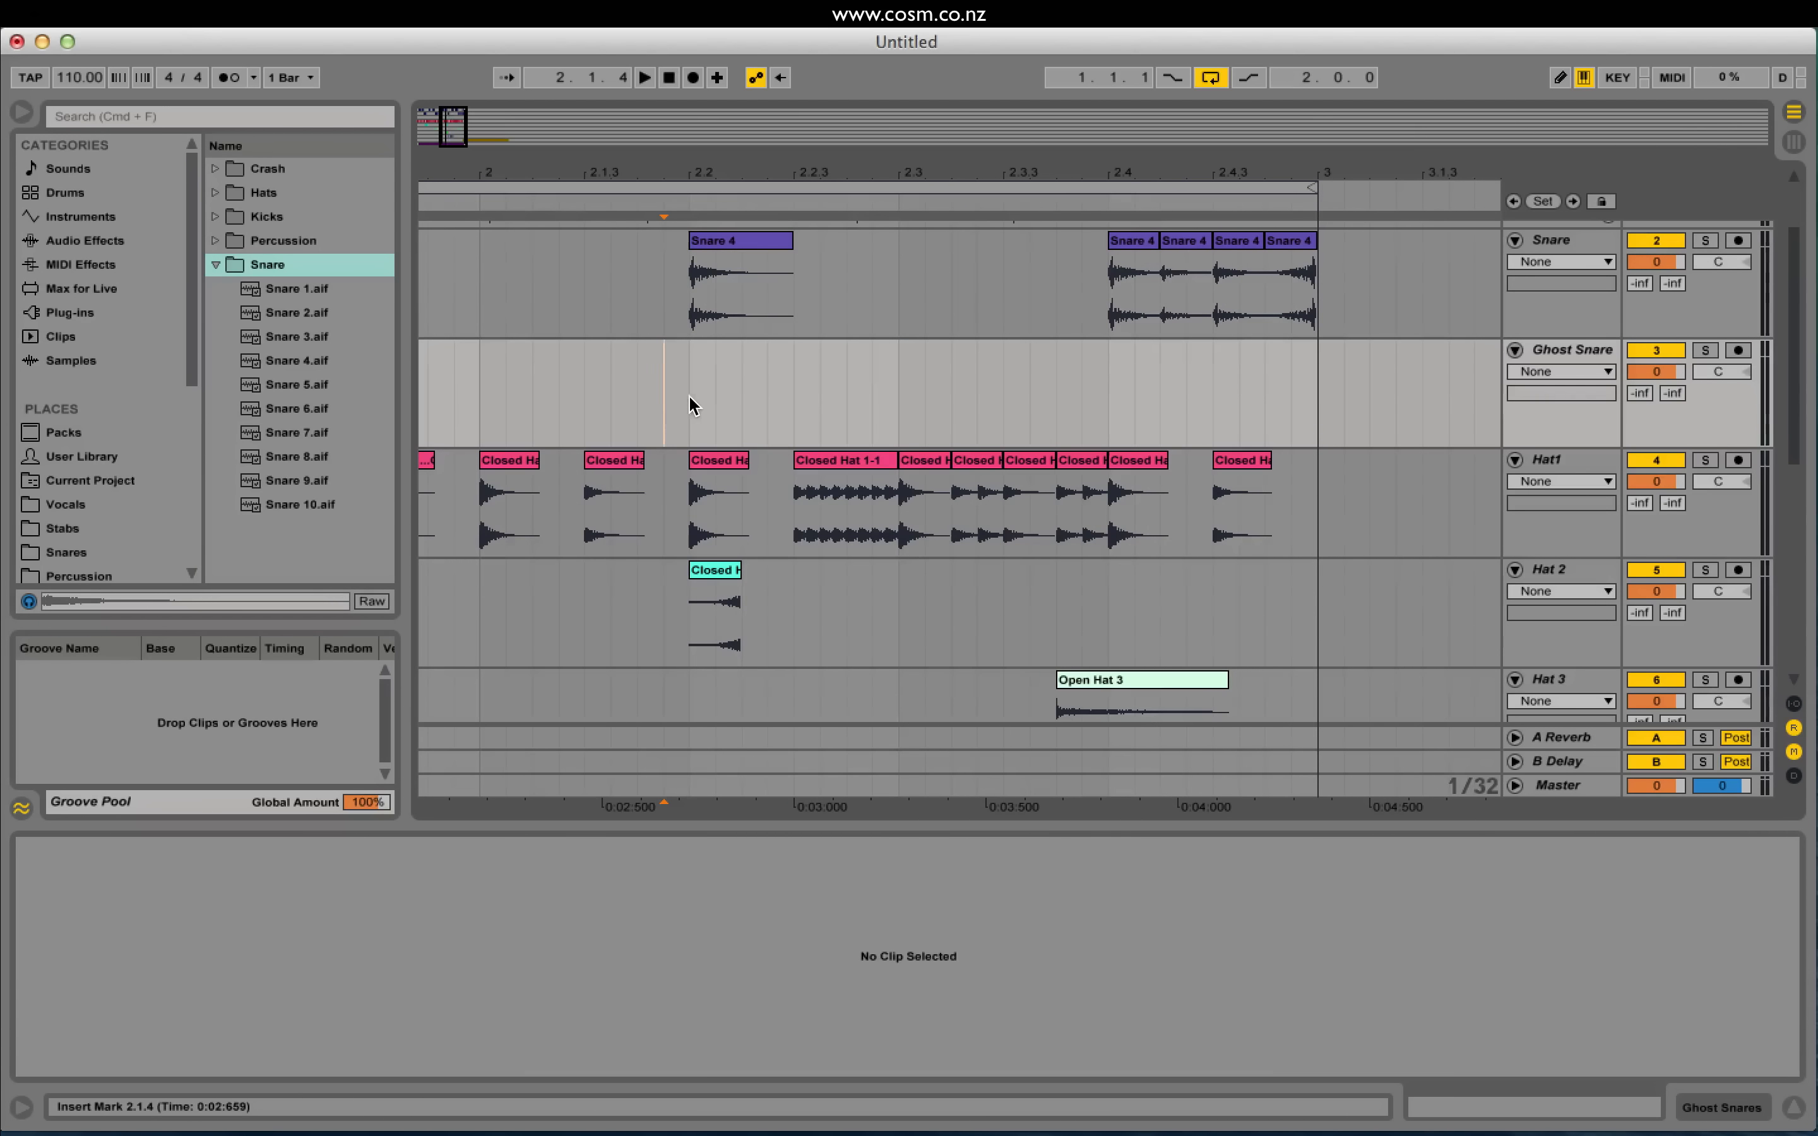
left_click(686, 396)
left_click(304, 385)
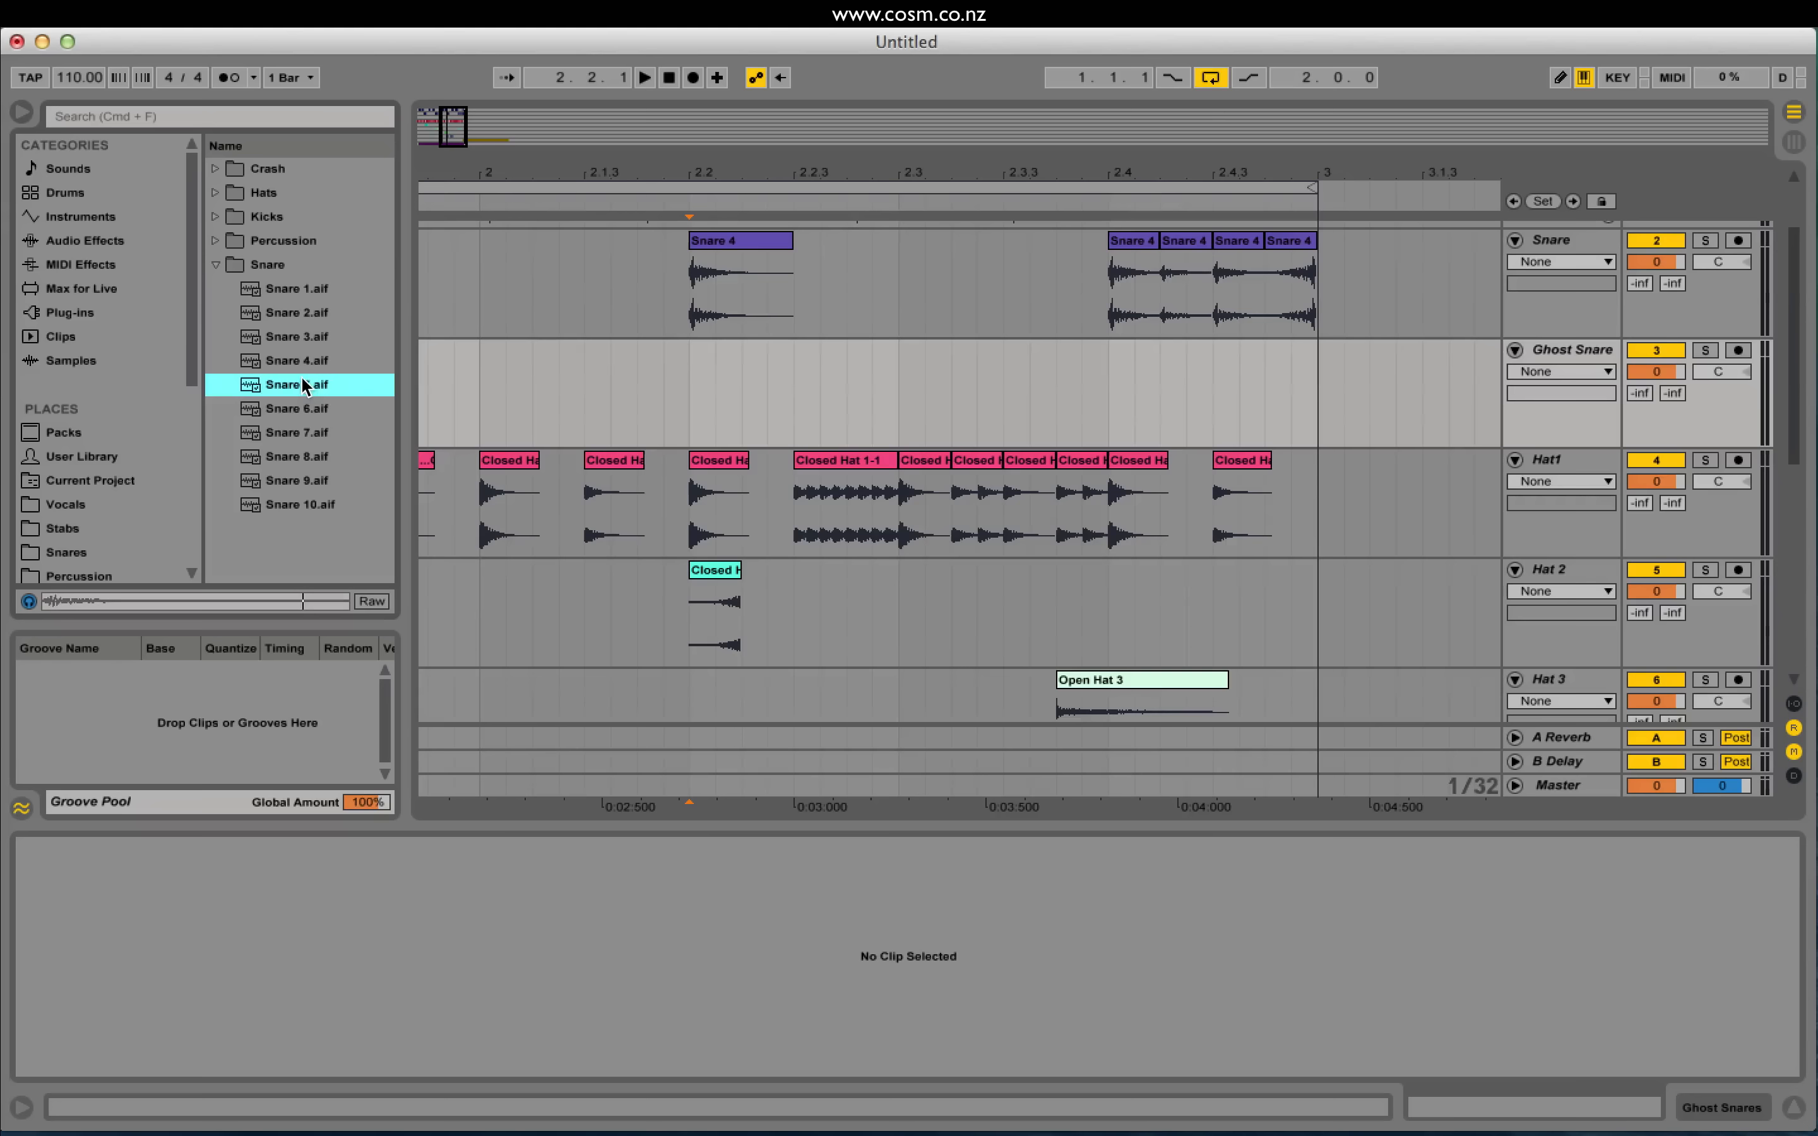
left_click(303, 411)
left_click(305, 483)
left_click(299, 462)
left_click(298, 482)
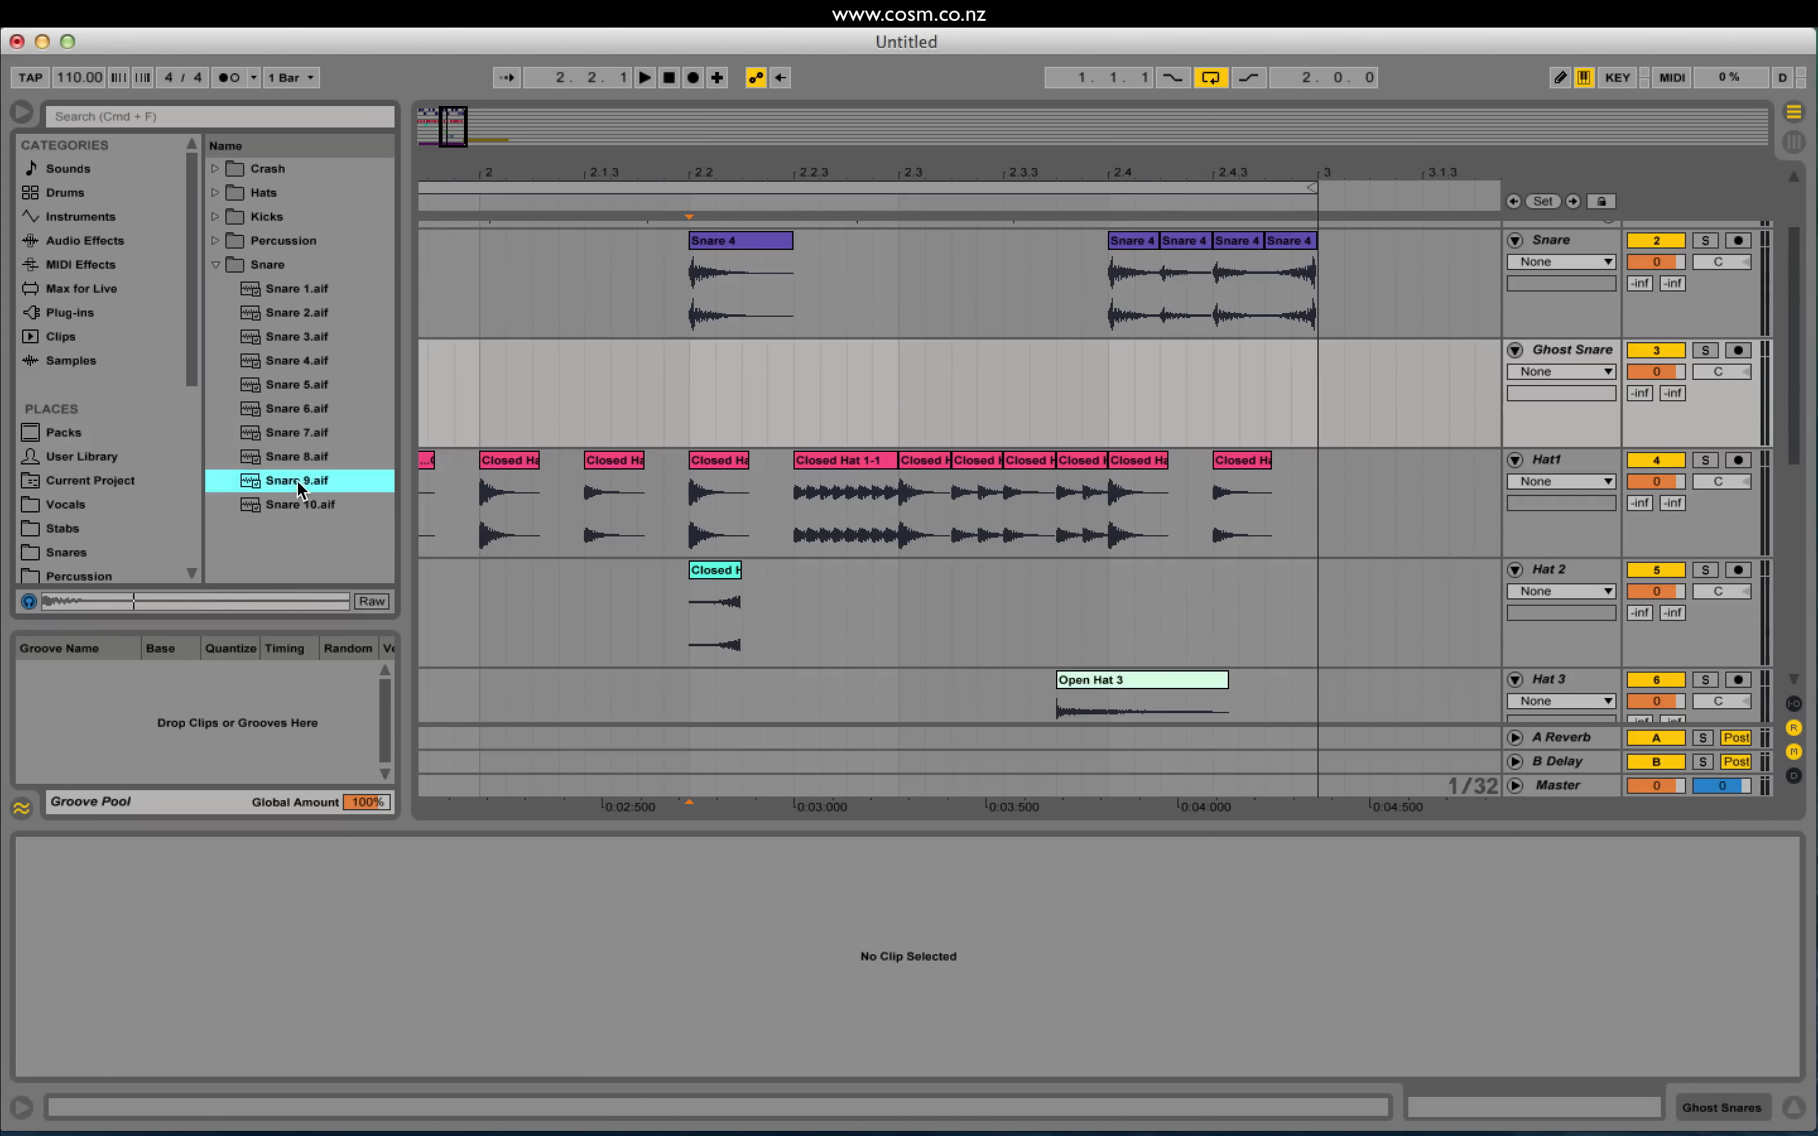
Step: Place two Snare 9 hits on the Ghost Snare track and audition them
left_click_drag(298, 481, 857, 394)
left_click(641, 403)
key("space")
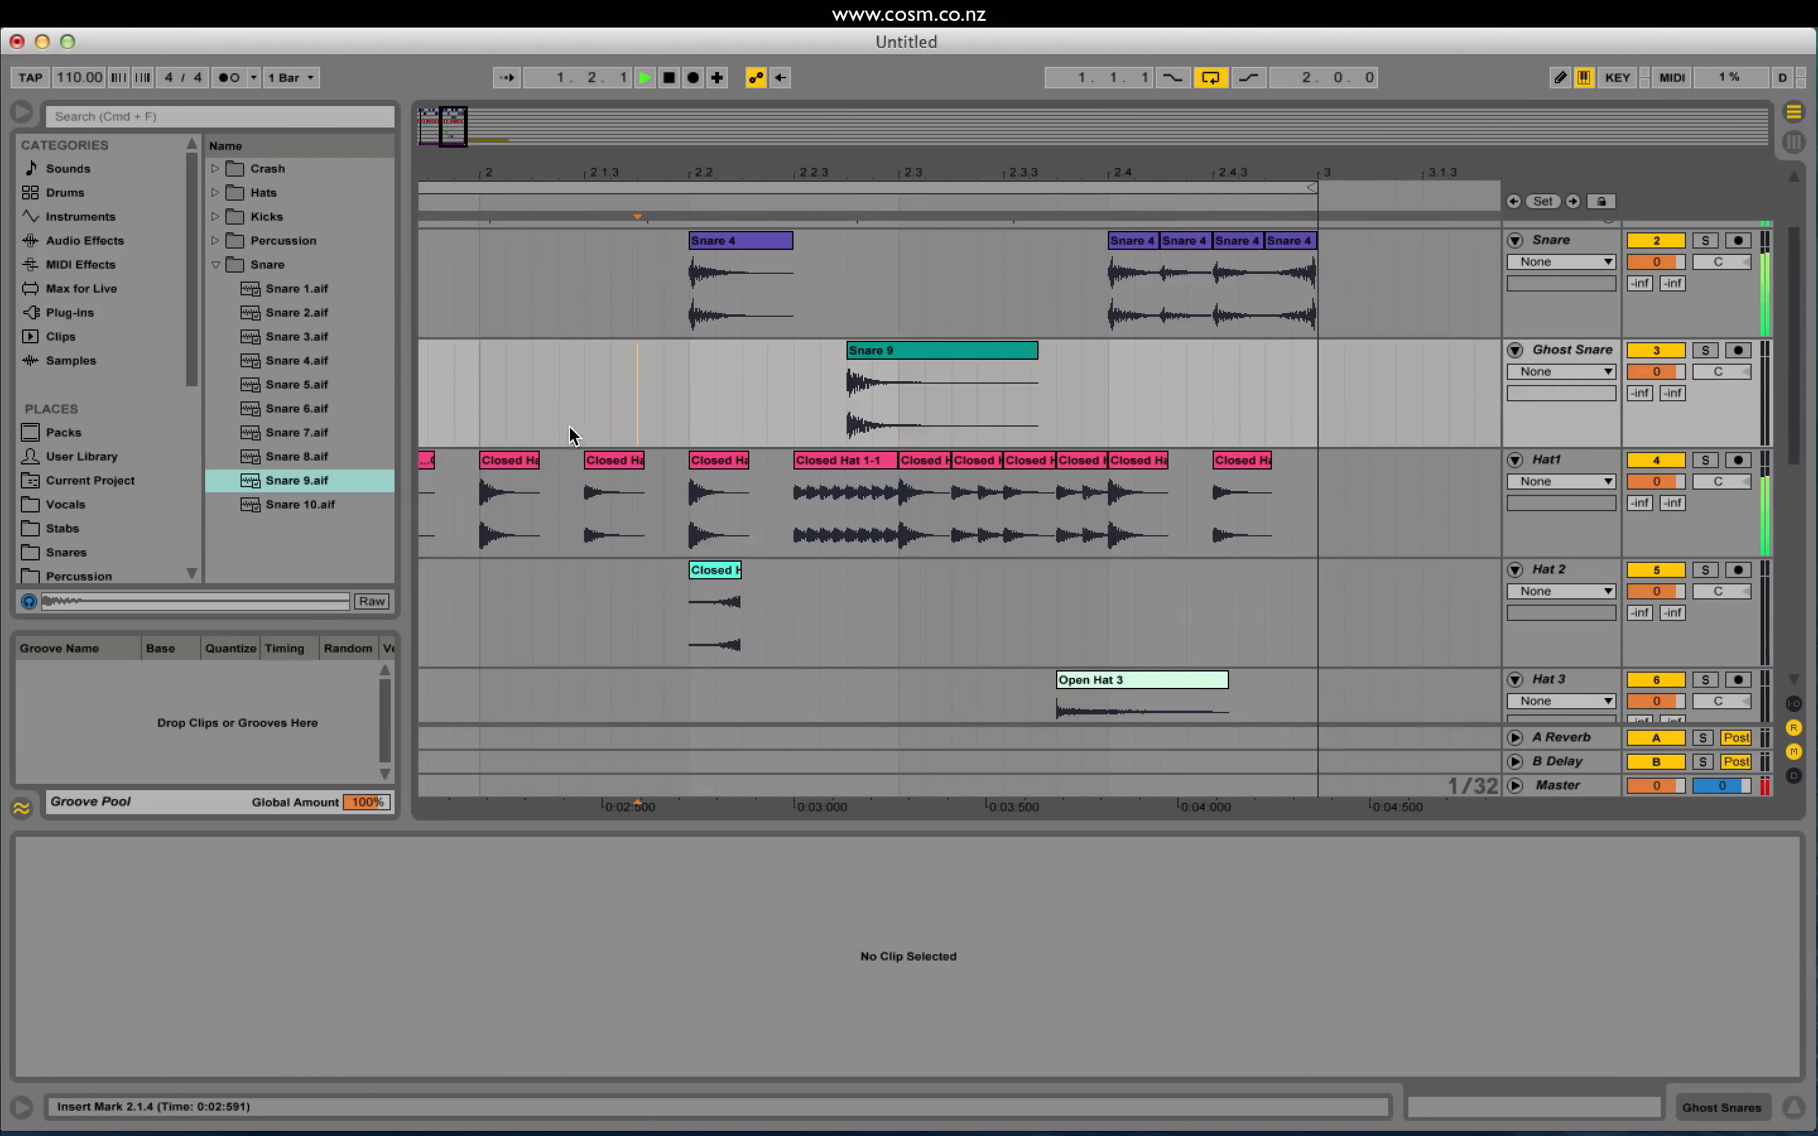
mouse_move(277, 490)
left_mouse_down()
mouse_move(706, 394)
mouse_move(755, 347)
mouse_move(810, 398)
left_mouse_up()
left_click(484, 398)
key("space")
Step: Duplicate the Snare 9 hit and lower Ghost Snare's volume to -5.3 dB
key("super+d")
left_click(420, 409)
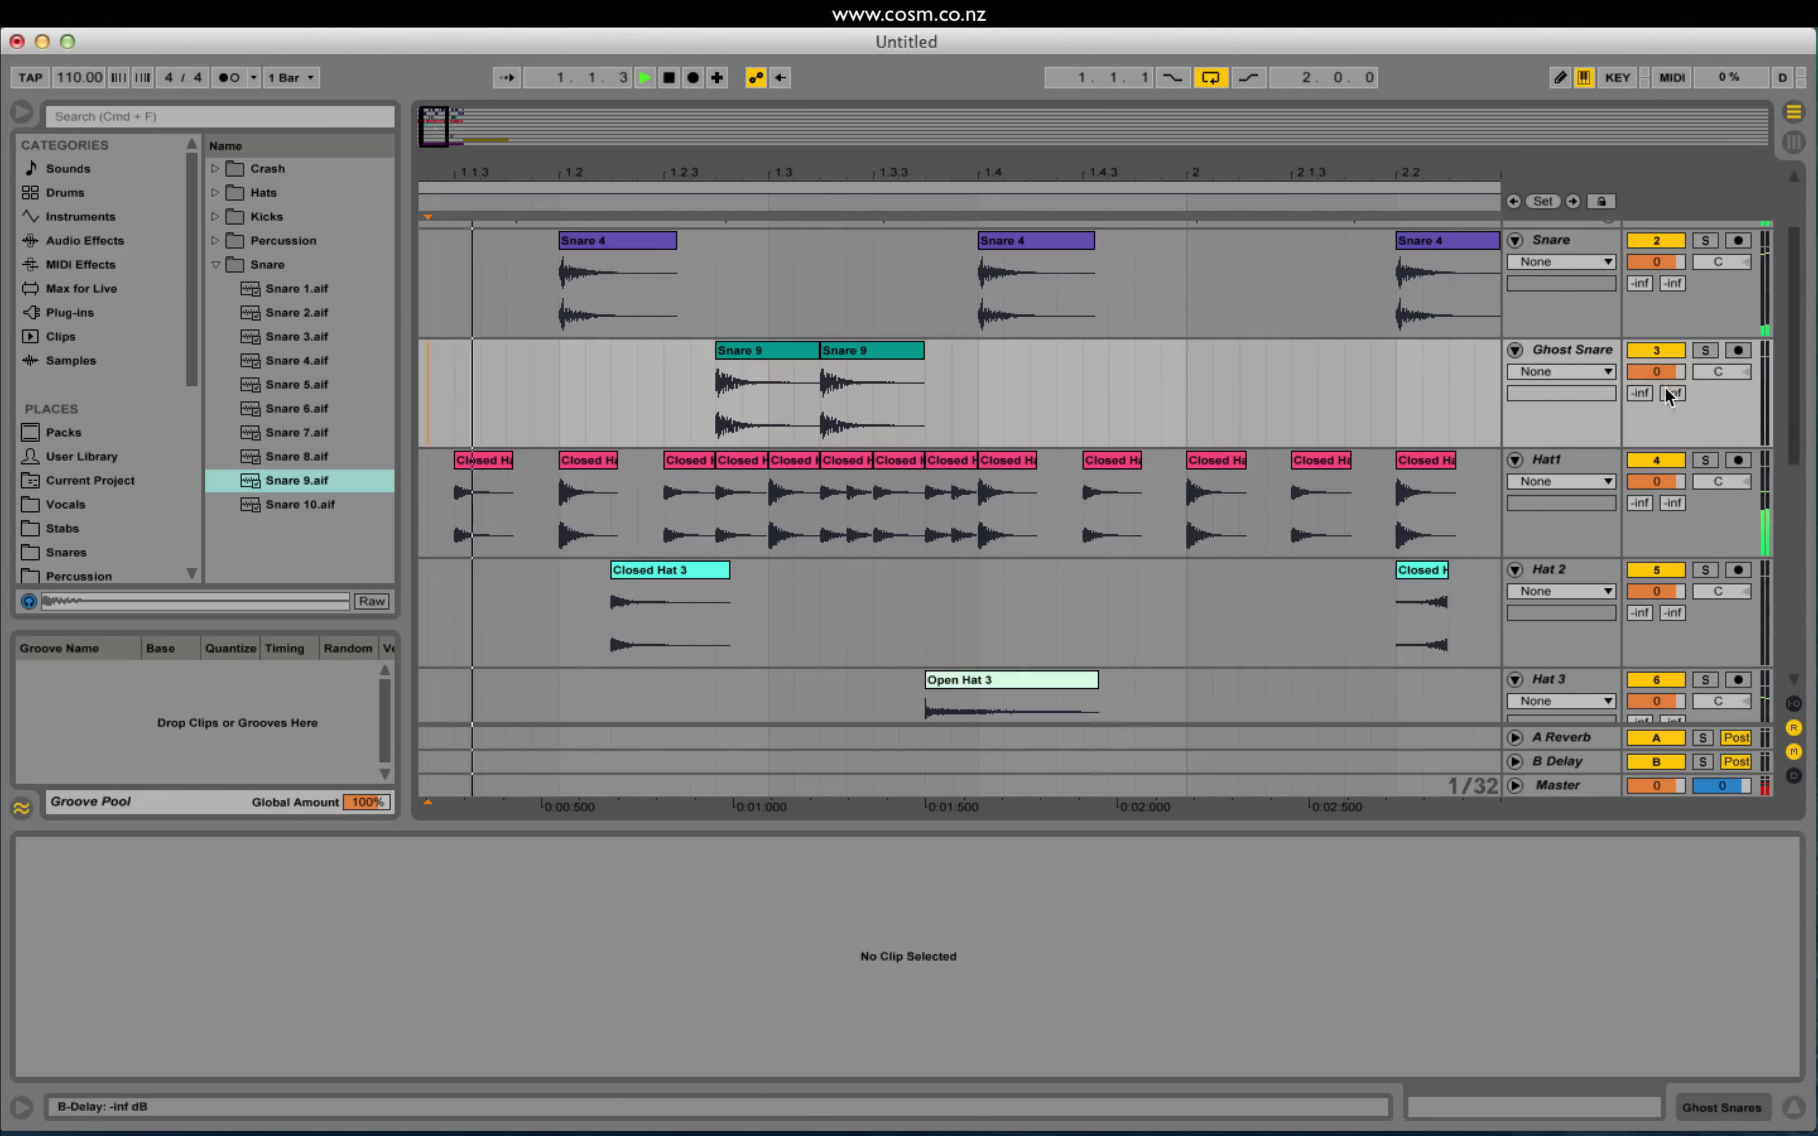
mouse_move(1668, 370)
left_mouse_down()
mouse_move(1668, 395)
mouse_move(1667, 362)
left_mouse_up()
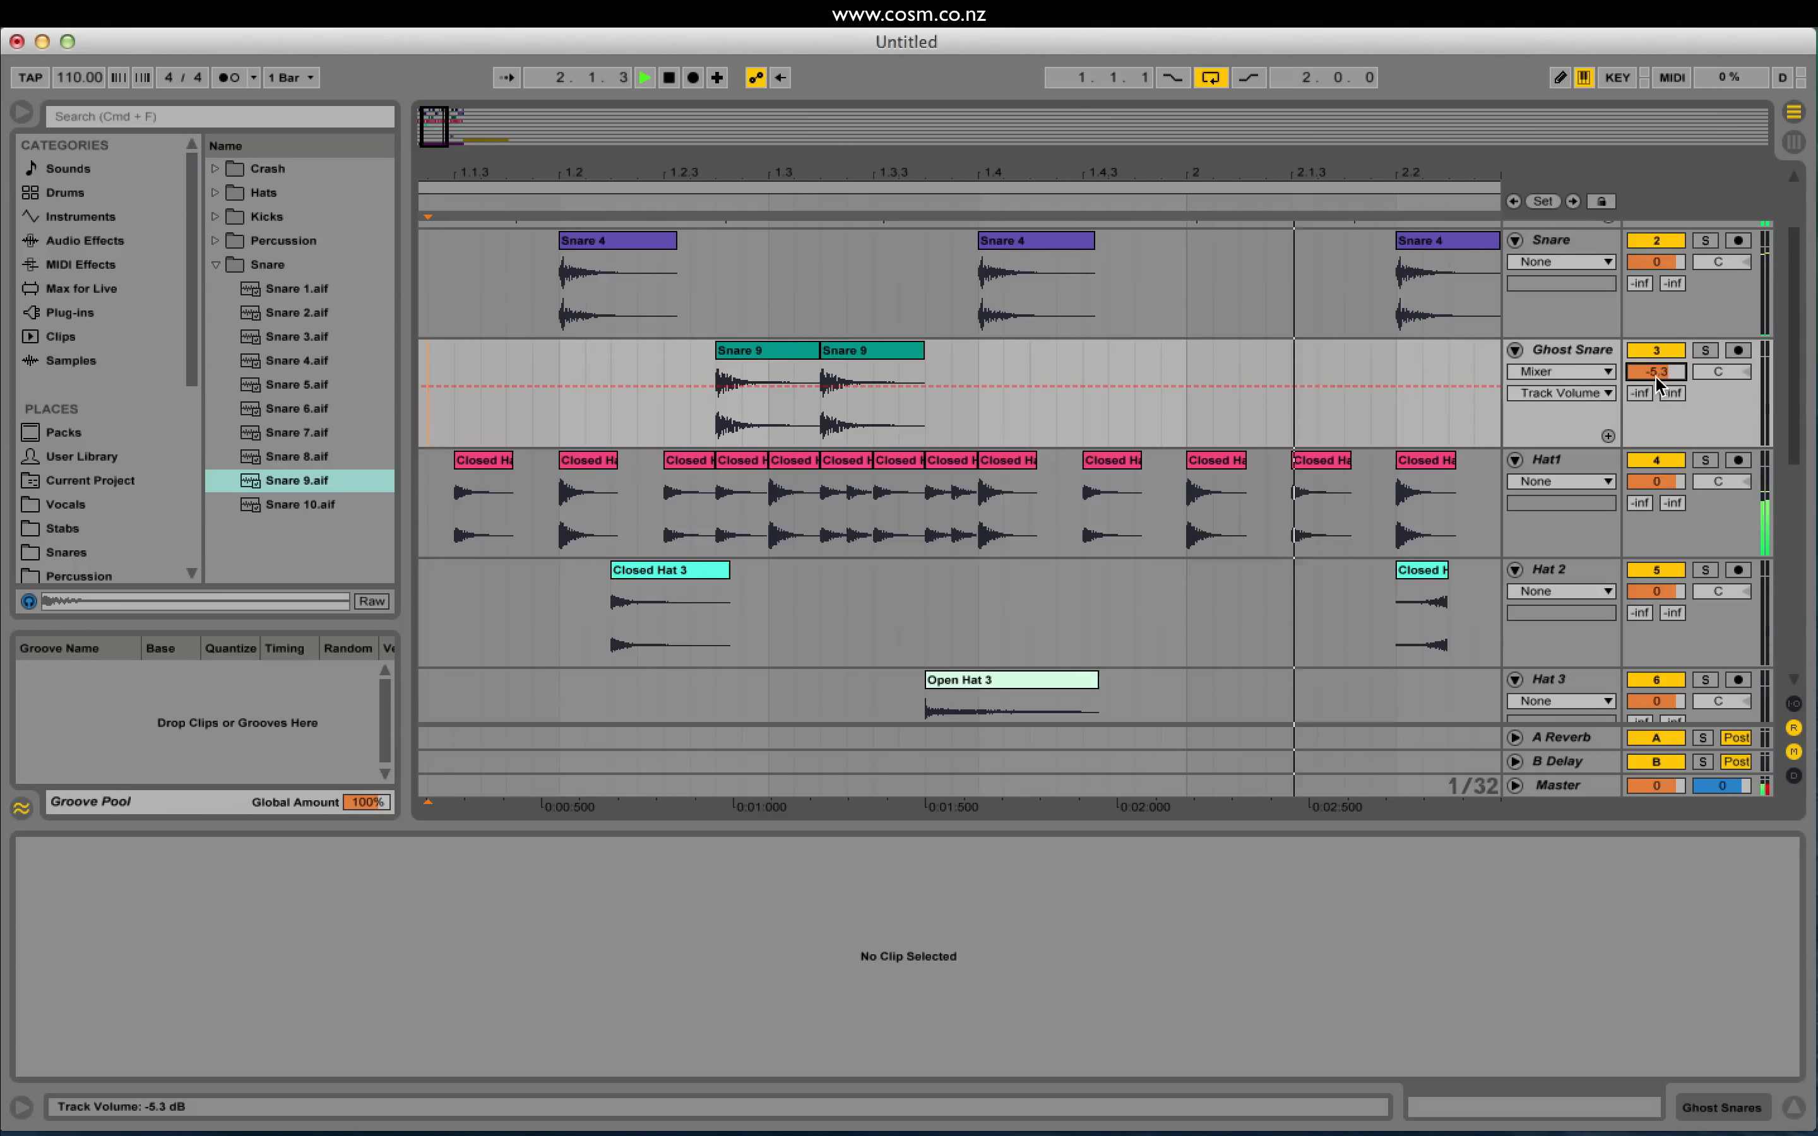
left_click_drag(448, 120, 460, 92)
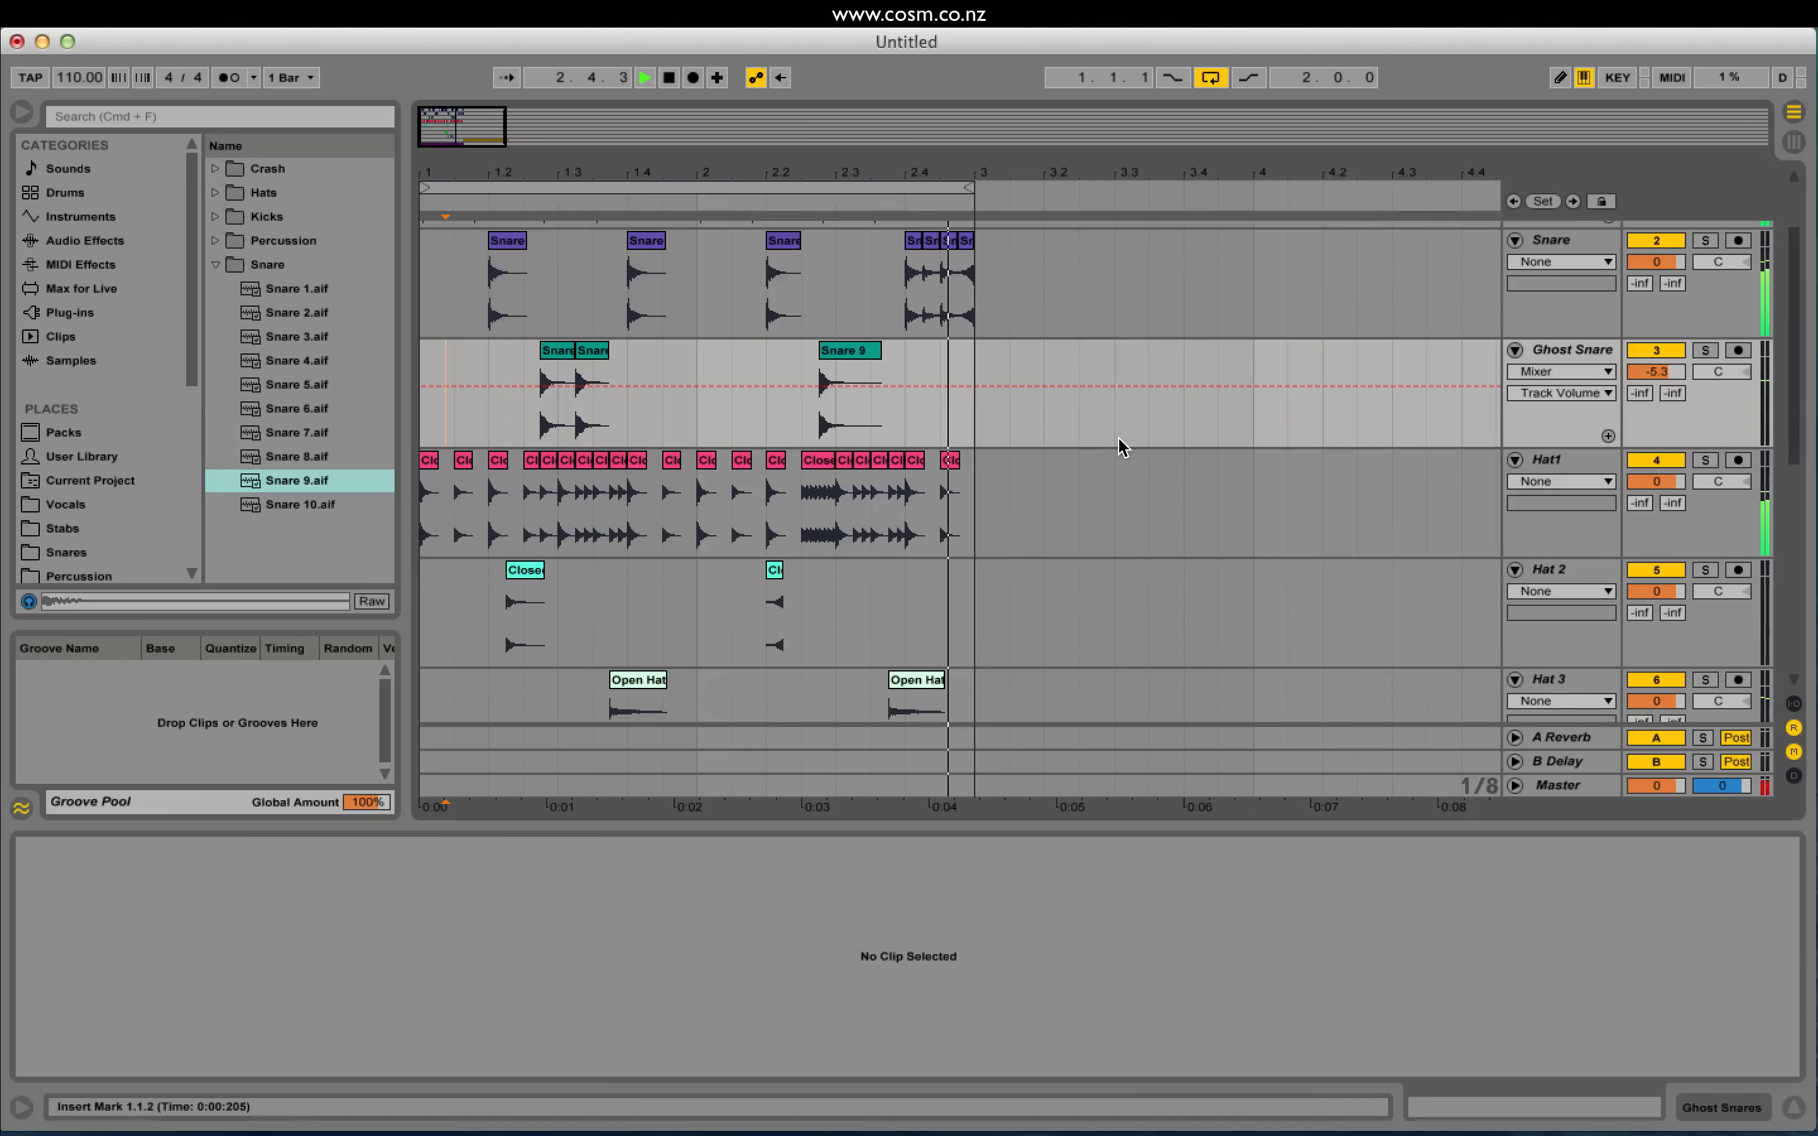
key("space")
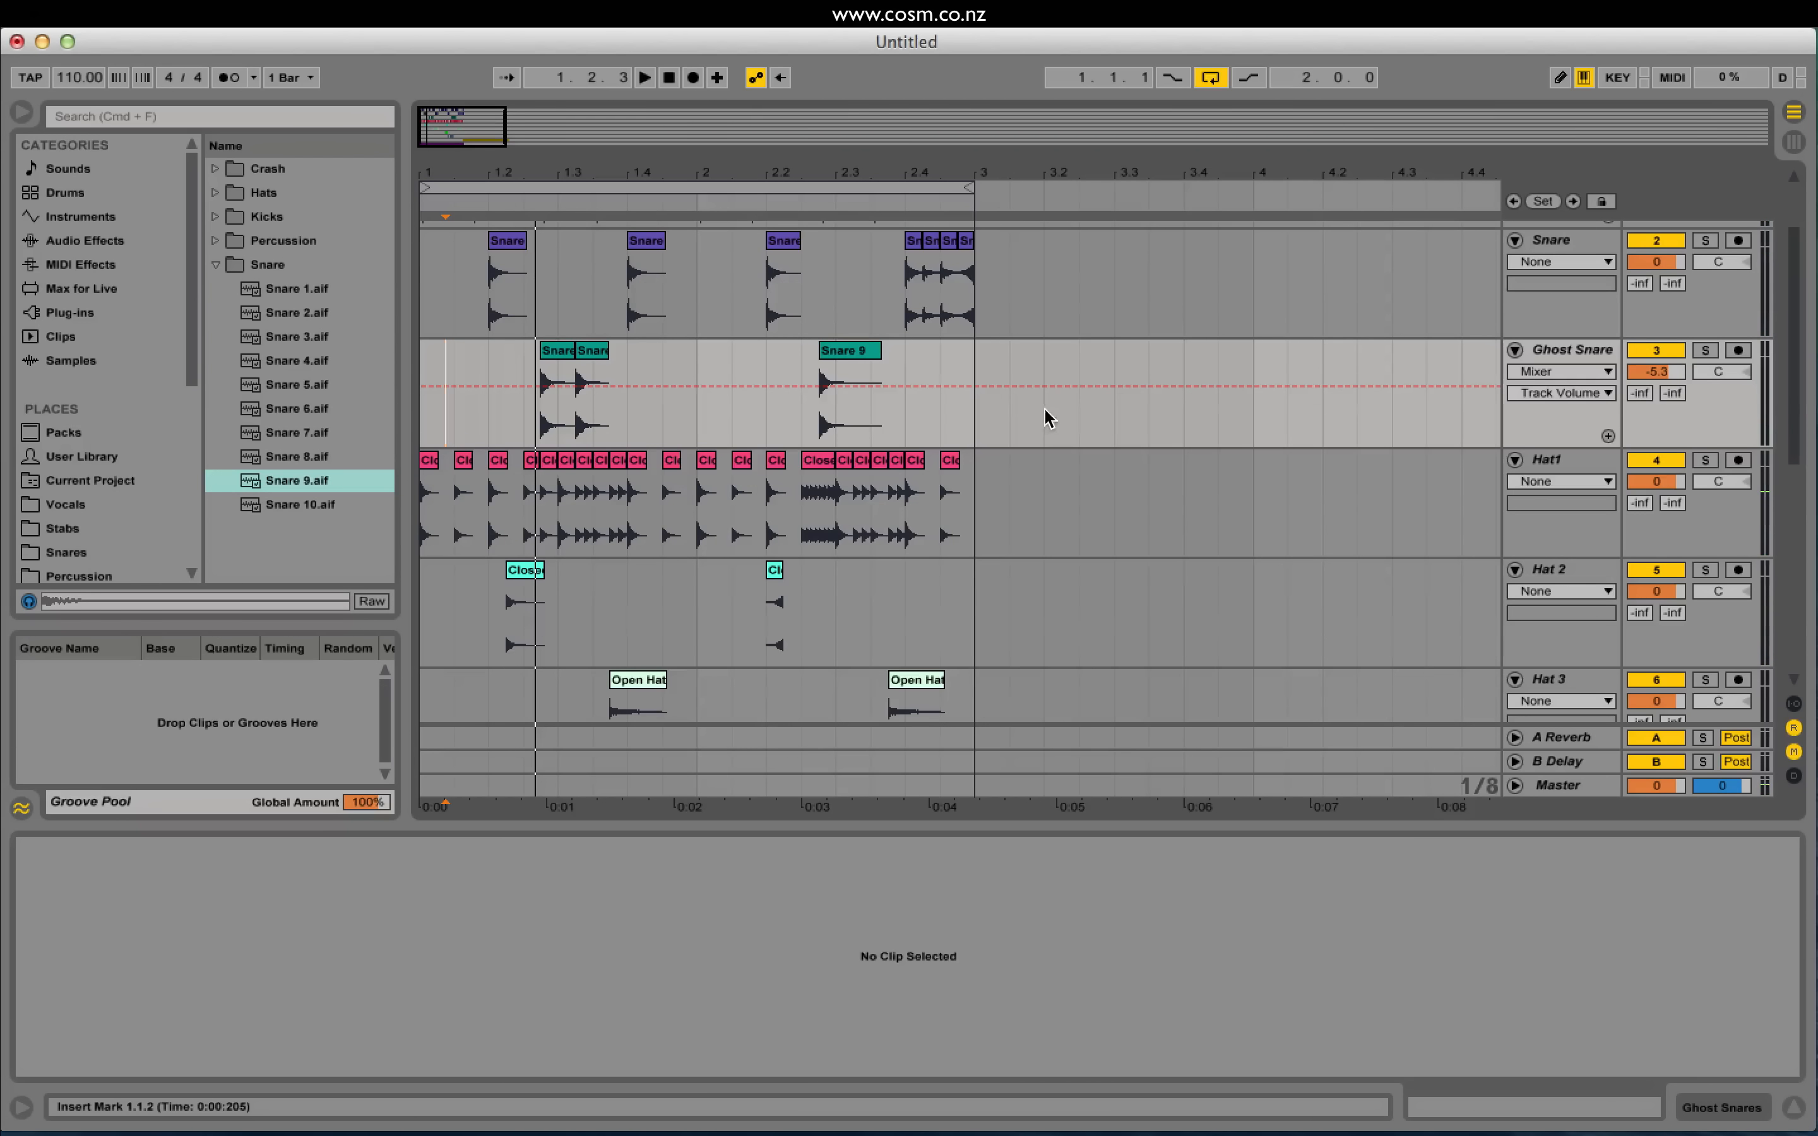
left_click_drag(467, 137, 454, 202)
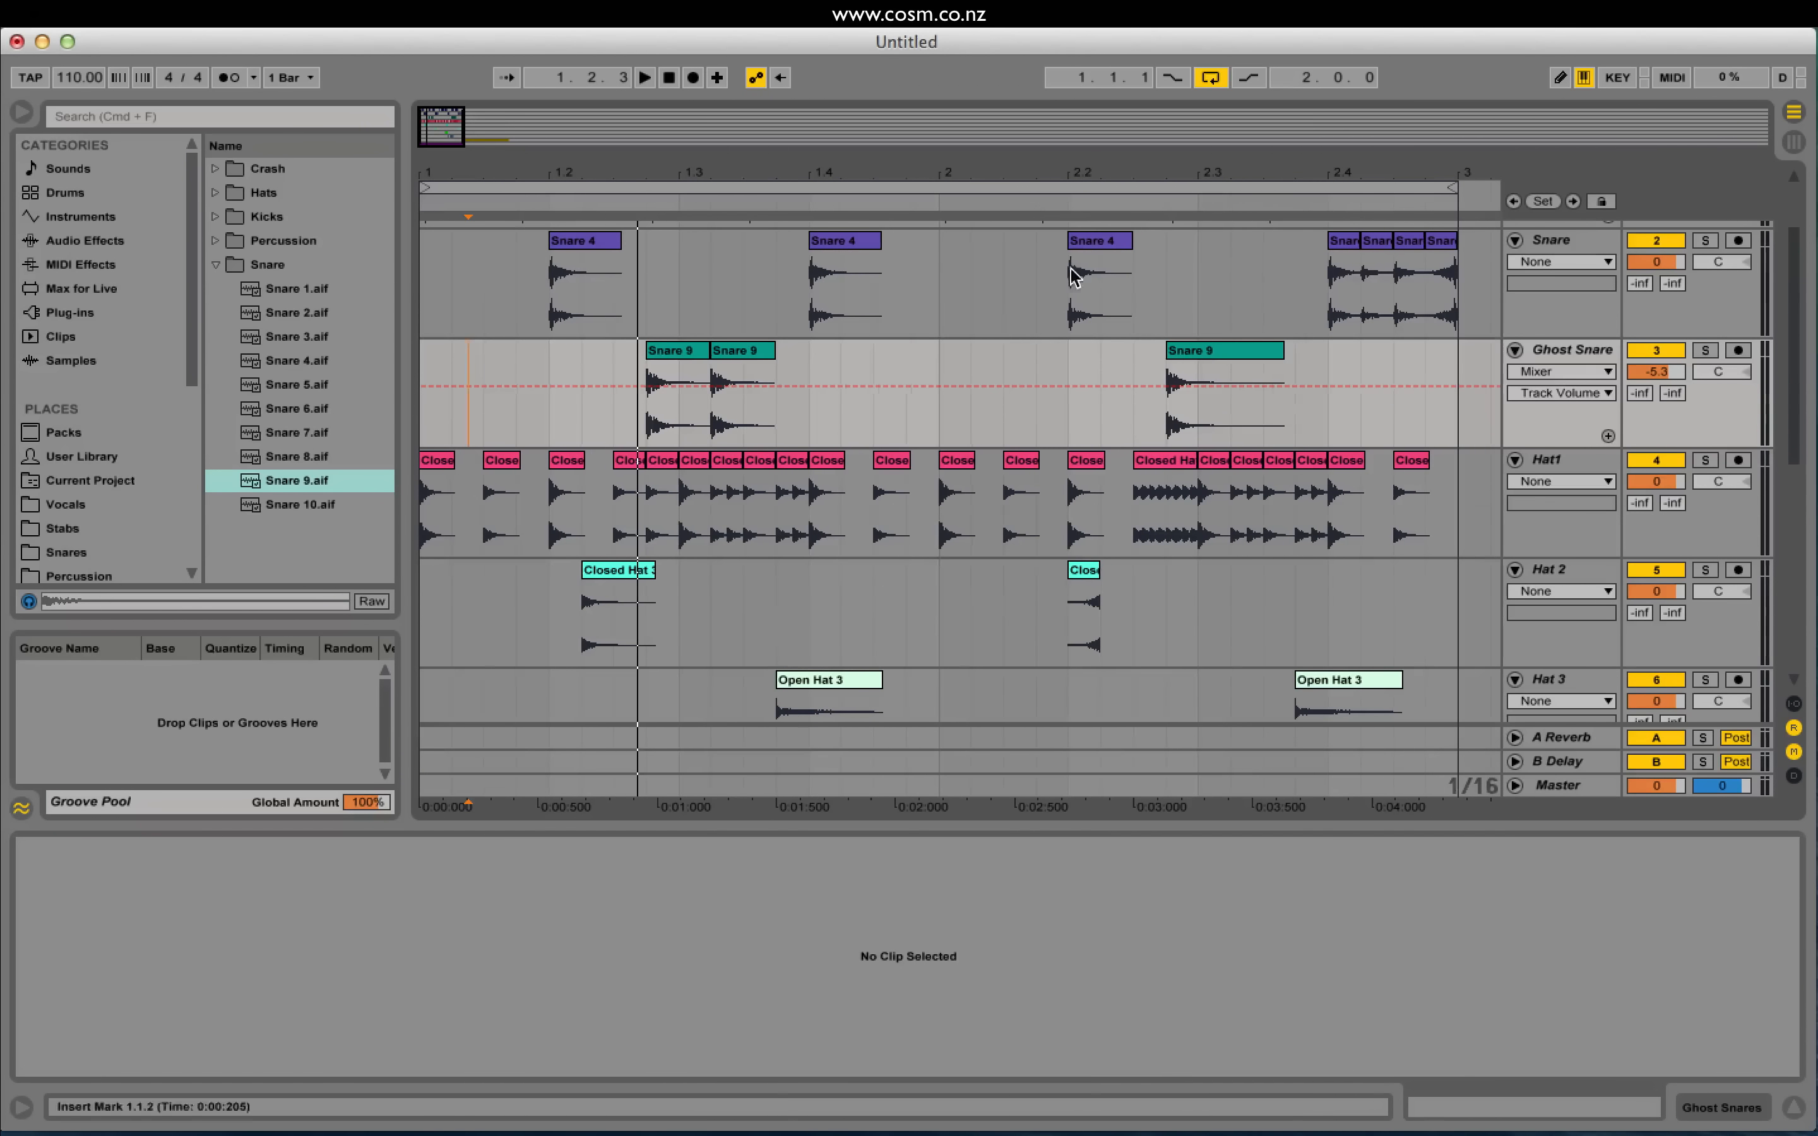
Step: Load EQ Eight onto Ghost Snare and mark the two ghost hits for audition
double_click(1567, 351)
left_click(100, 243)
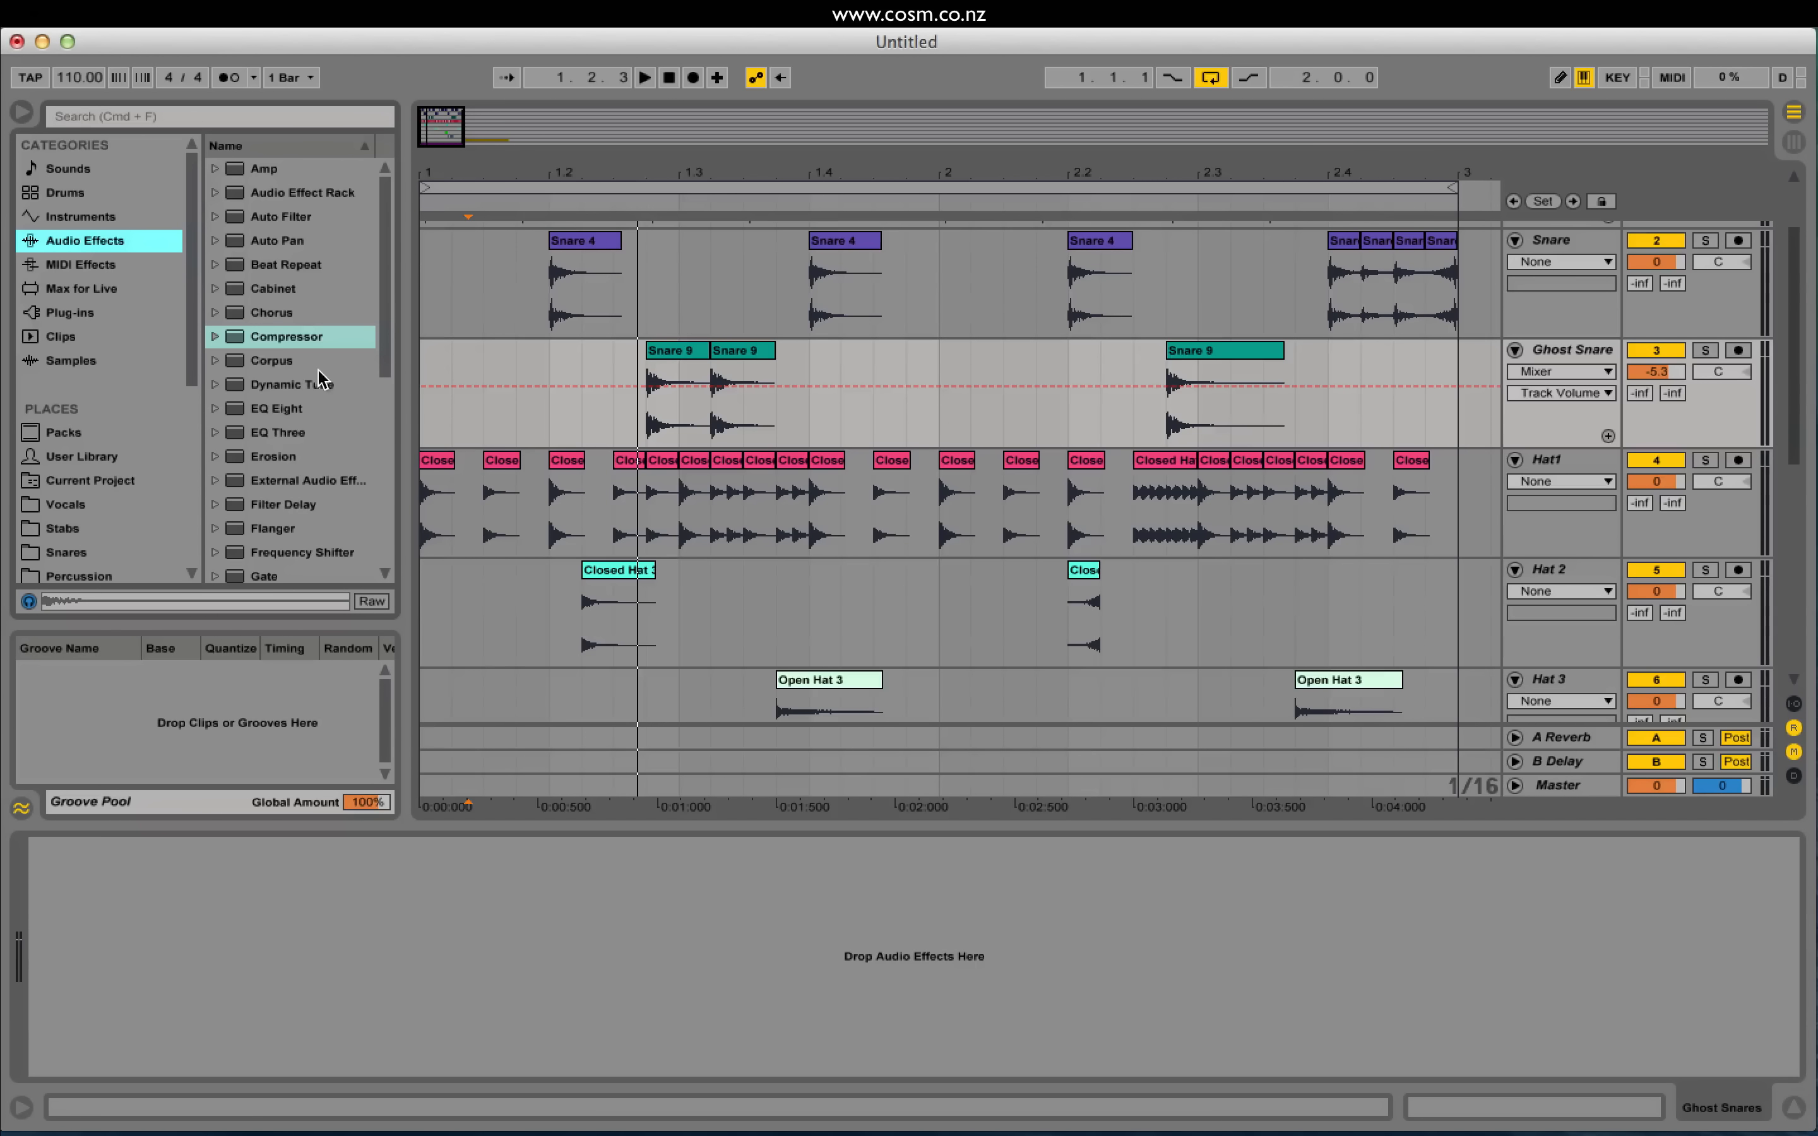
double_click(300, 409)
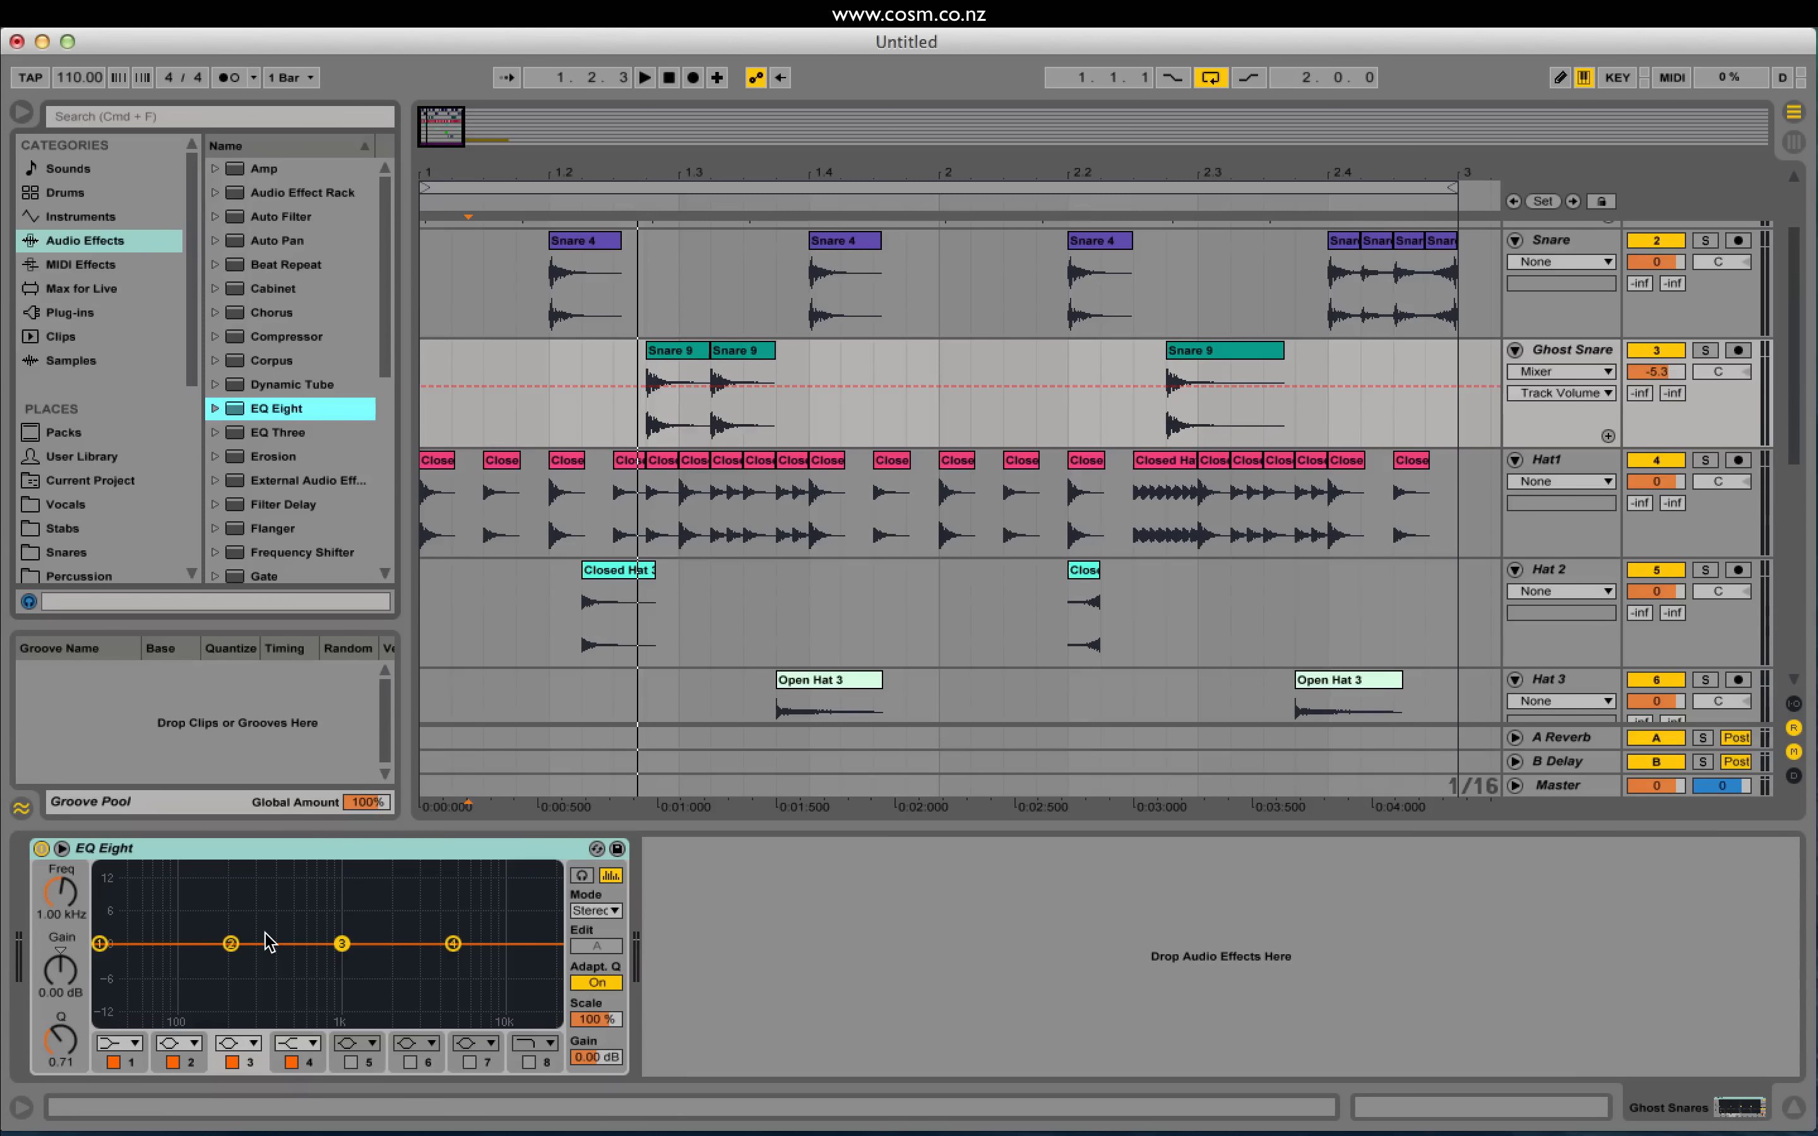
left_click_drag(645, 434, 774, 425)
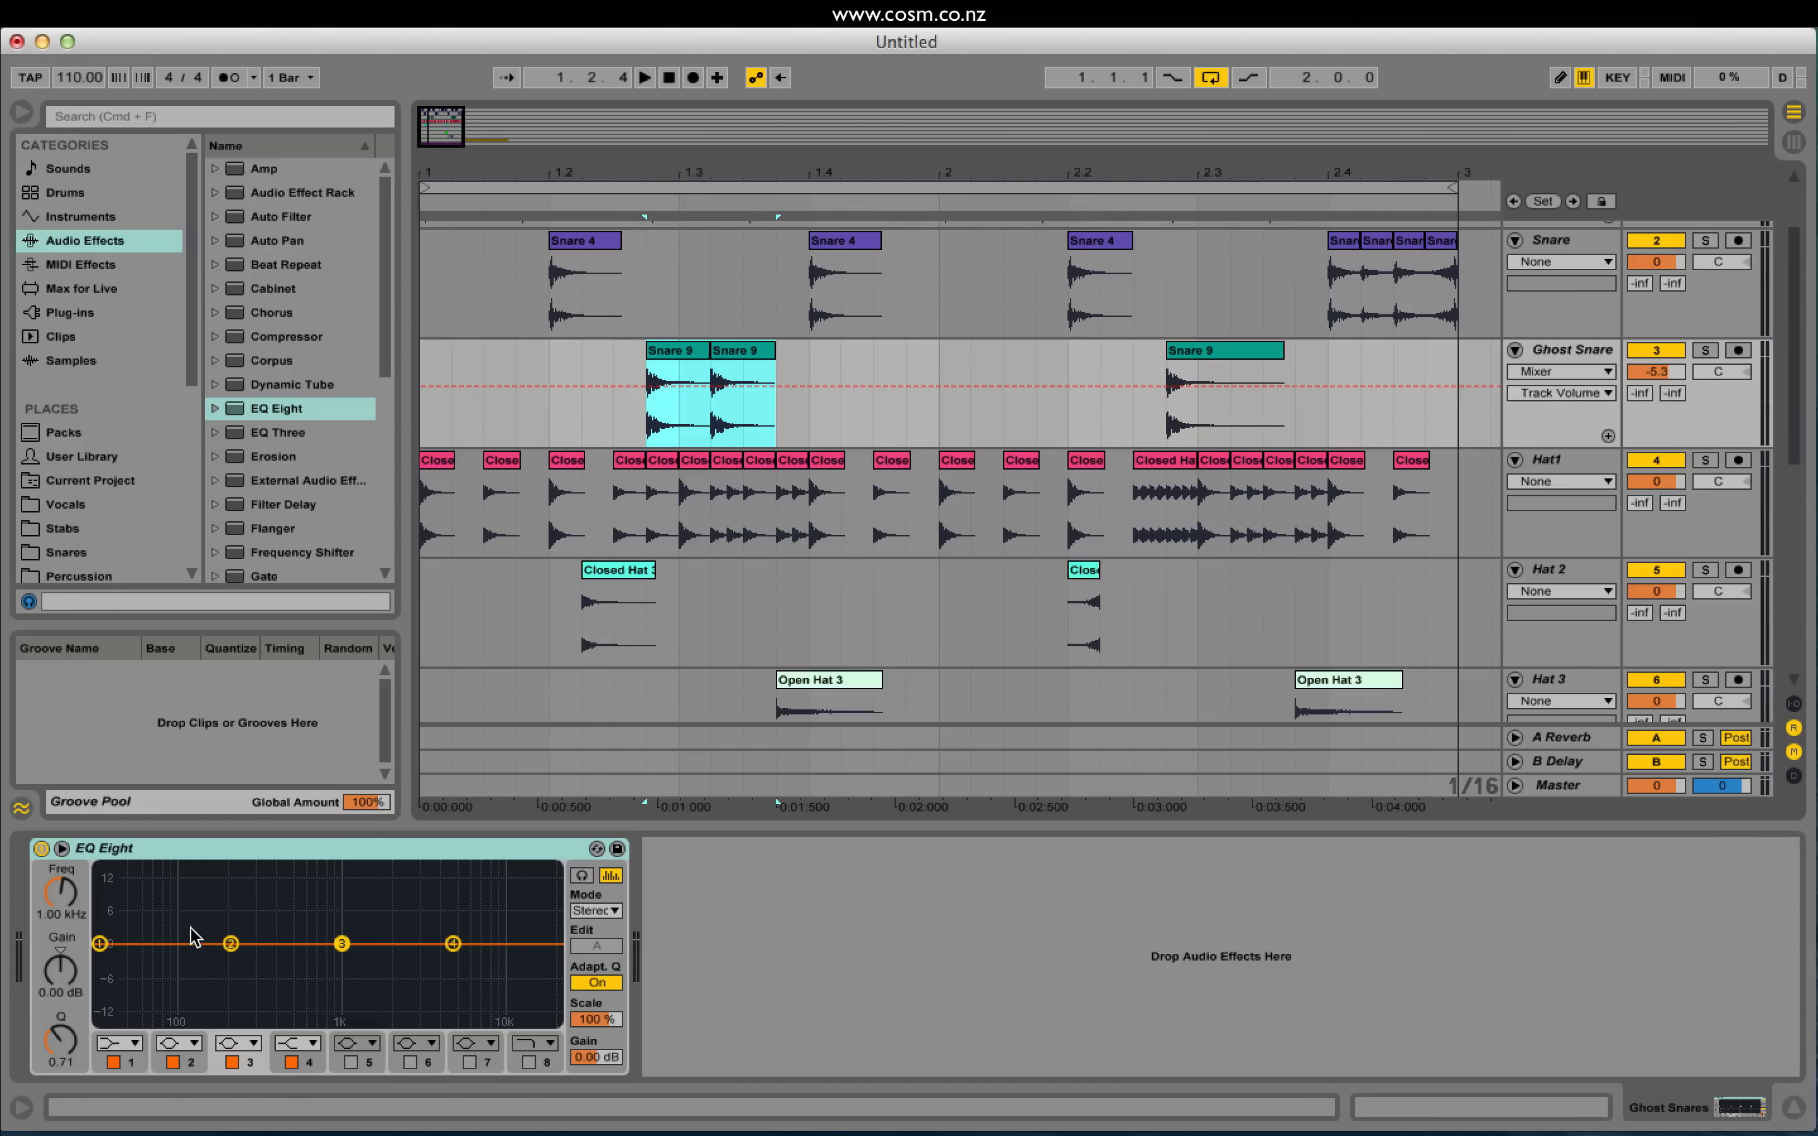
Step: Make EQ band 1 a low cut and sweep it up to about 1.53 kHz
left_click_drag(107, 941, 153, 950)
left_click(136, 1042)
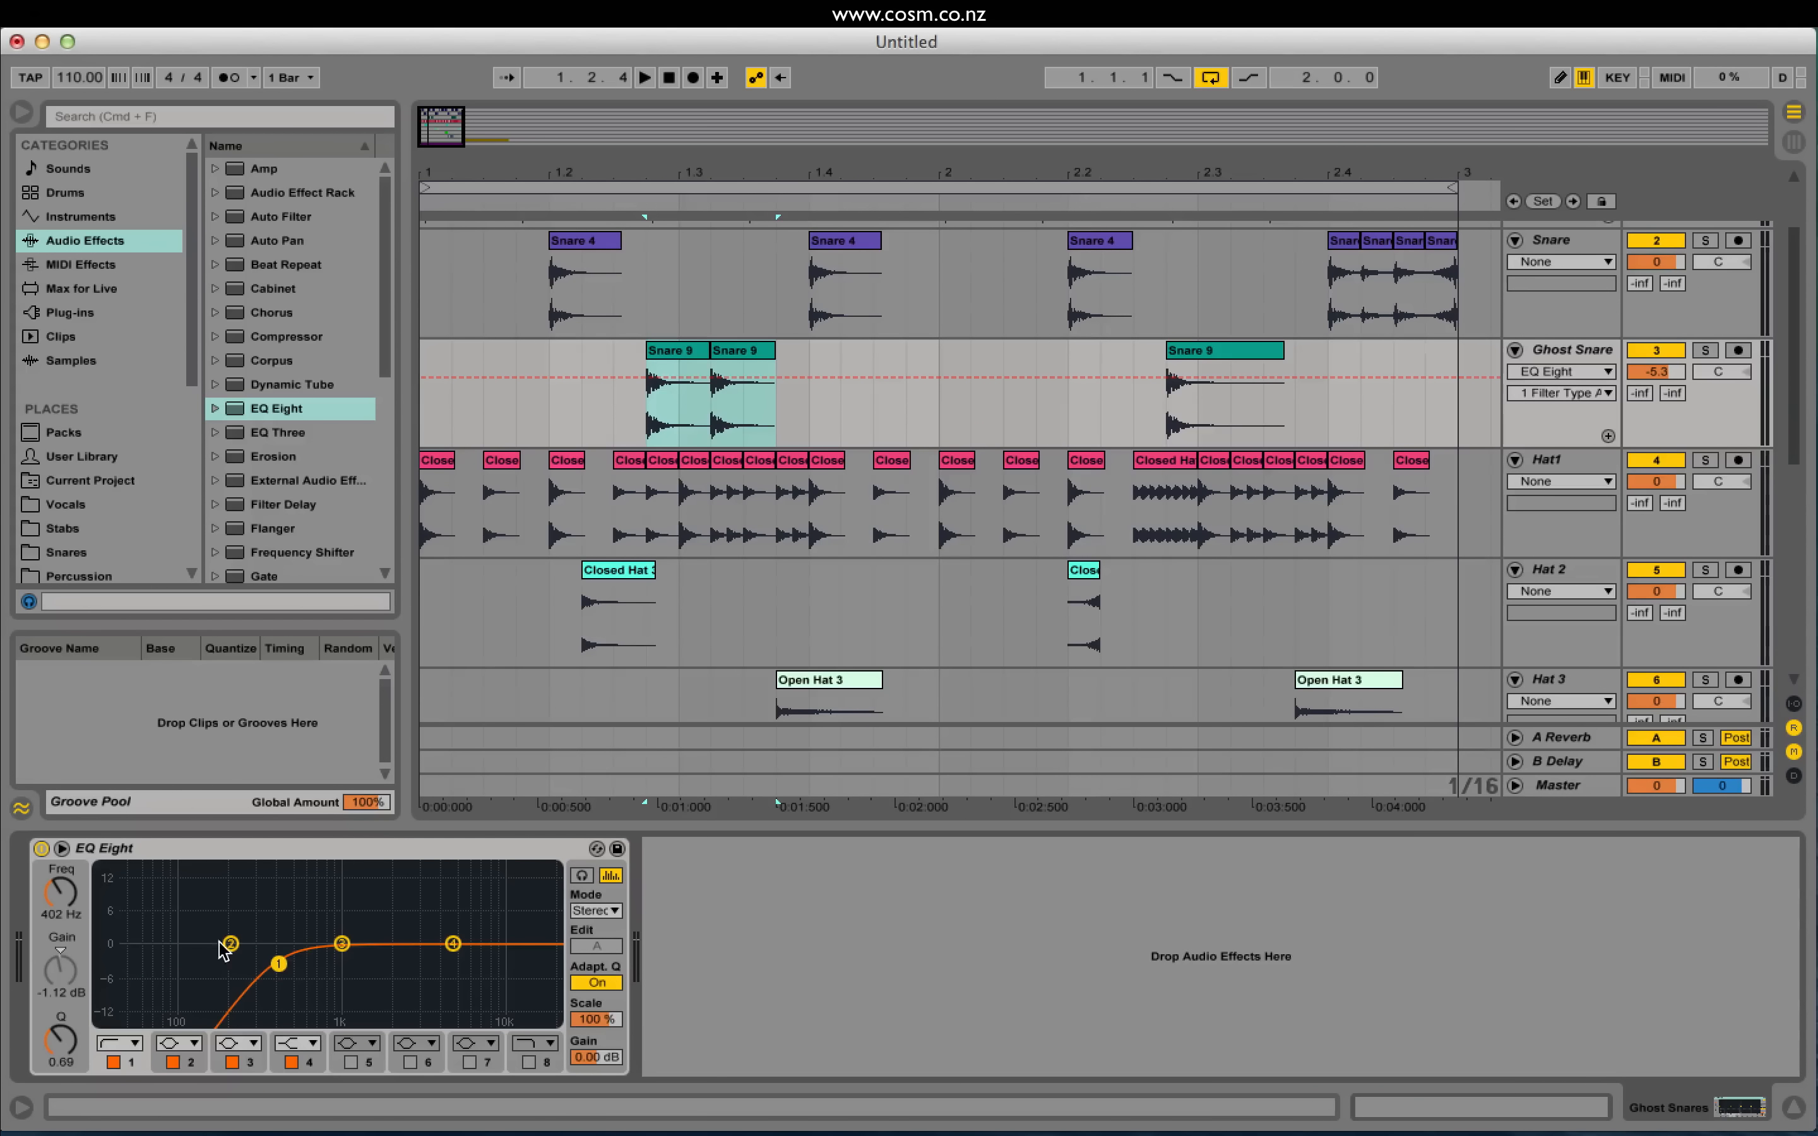
key("space")
left_click_drag(307, 974, 371, 940)
key("space")
key("space")
key("space")
key("space")
key("space")
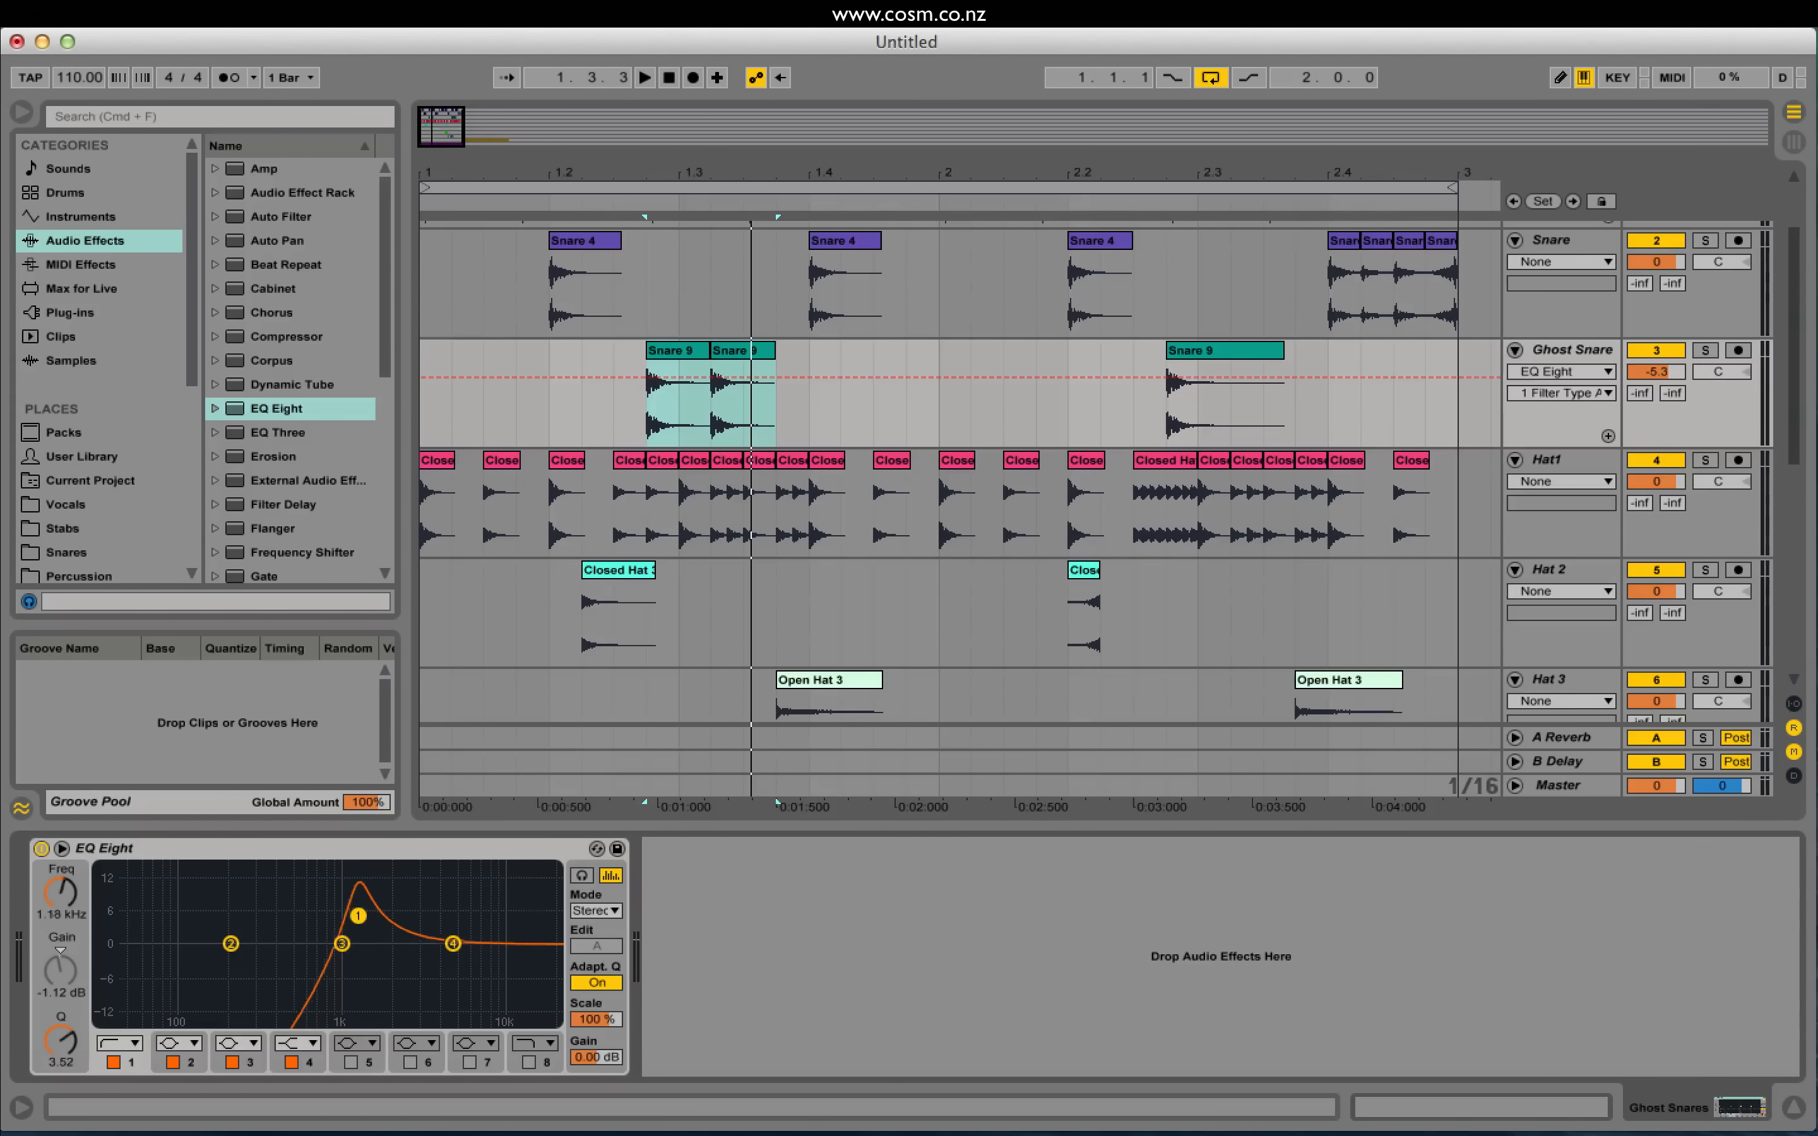
mouse_move(358, 915)
left_mouse_down()
mouse_move(389, 920)
mouse_move(371, 939)
left_mouse_up()
key("space")
key("space")
key("space")
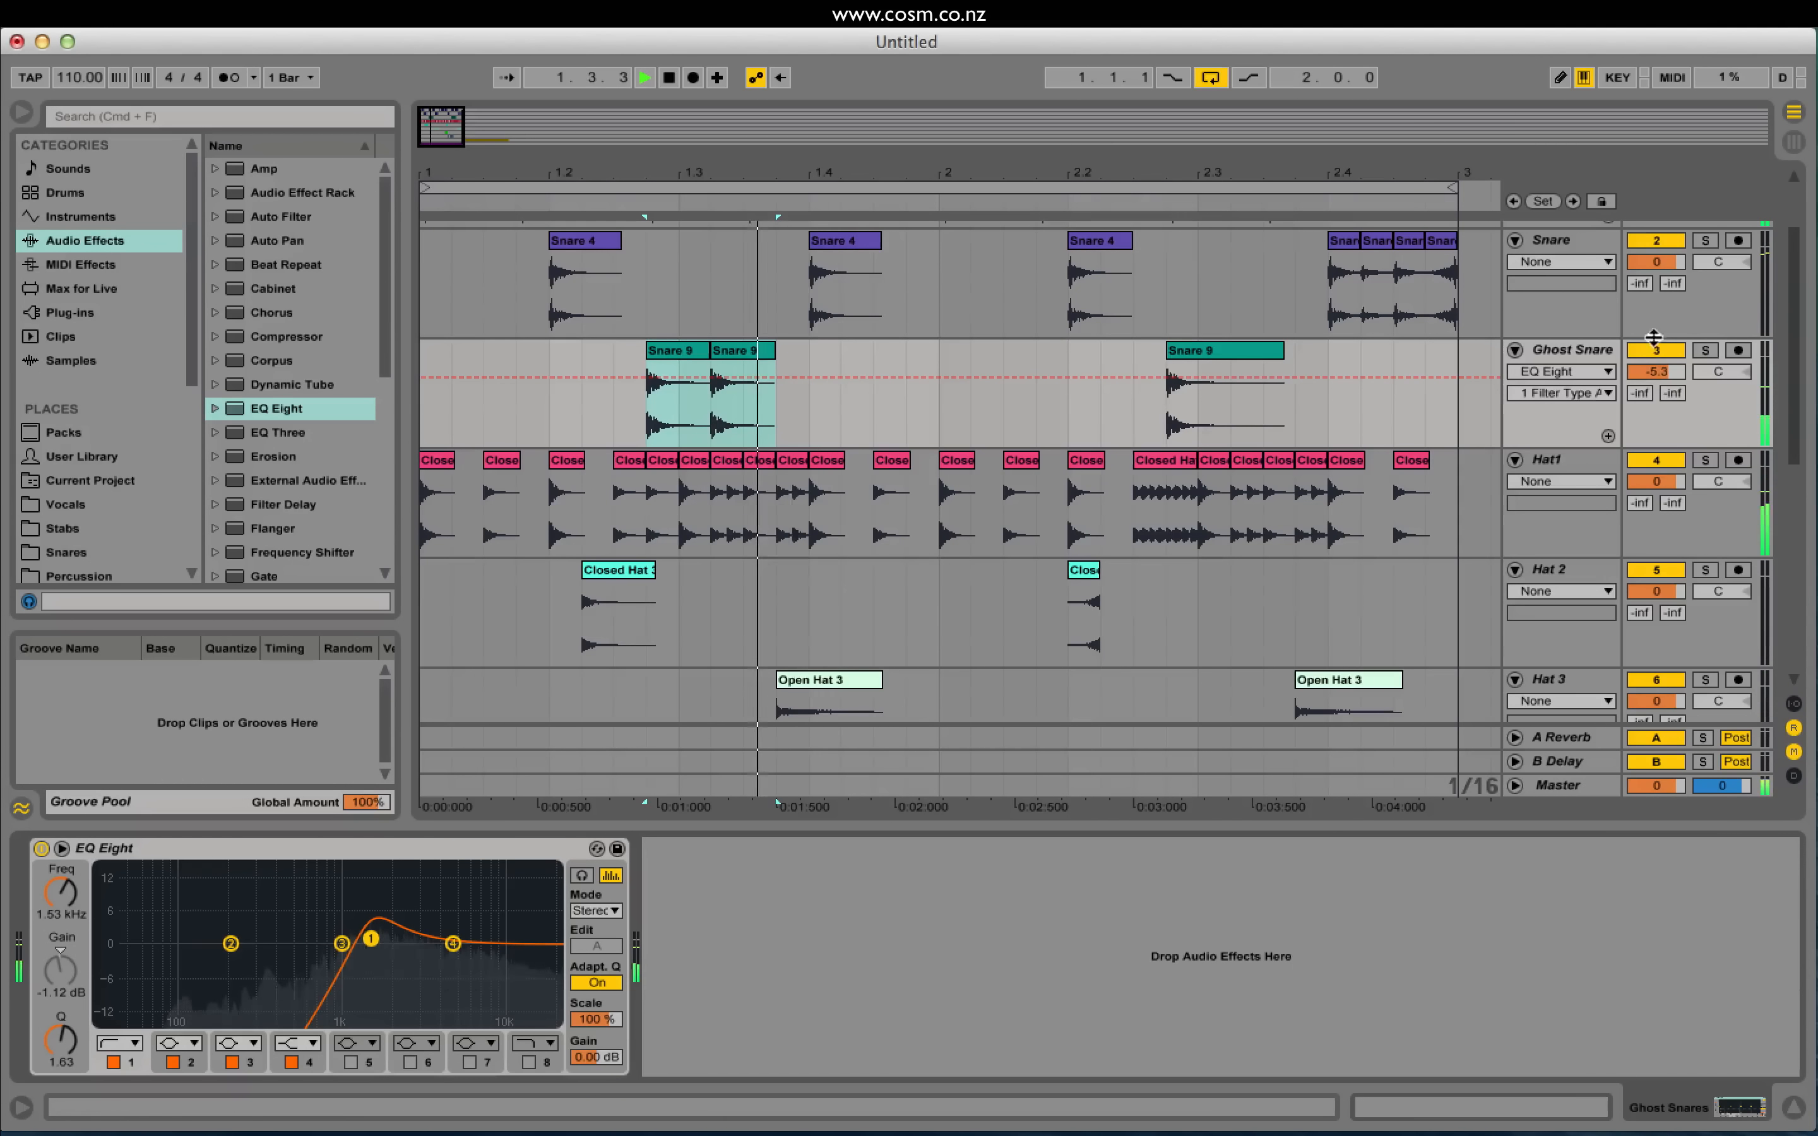
Step: Lower the Ghost Snare volume to -7.7 dB and zoom the arrangement out
left_click_drag(1656, 371, 1656, 385)
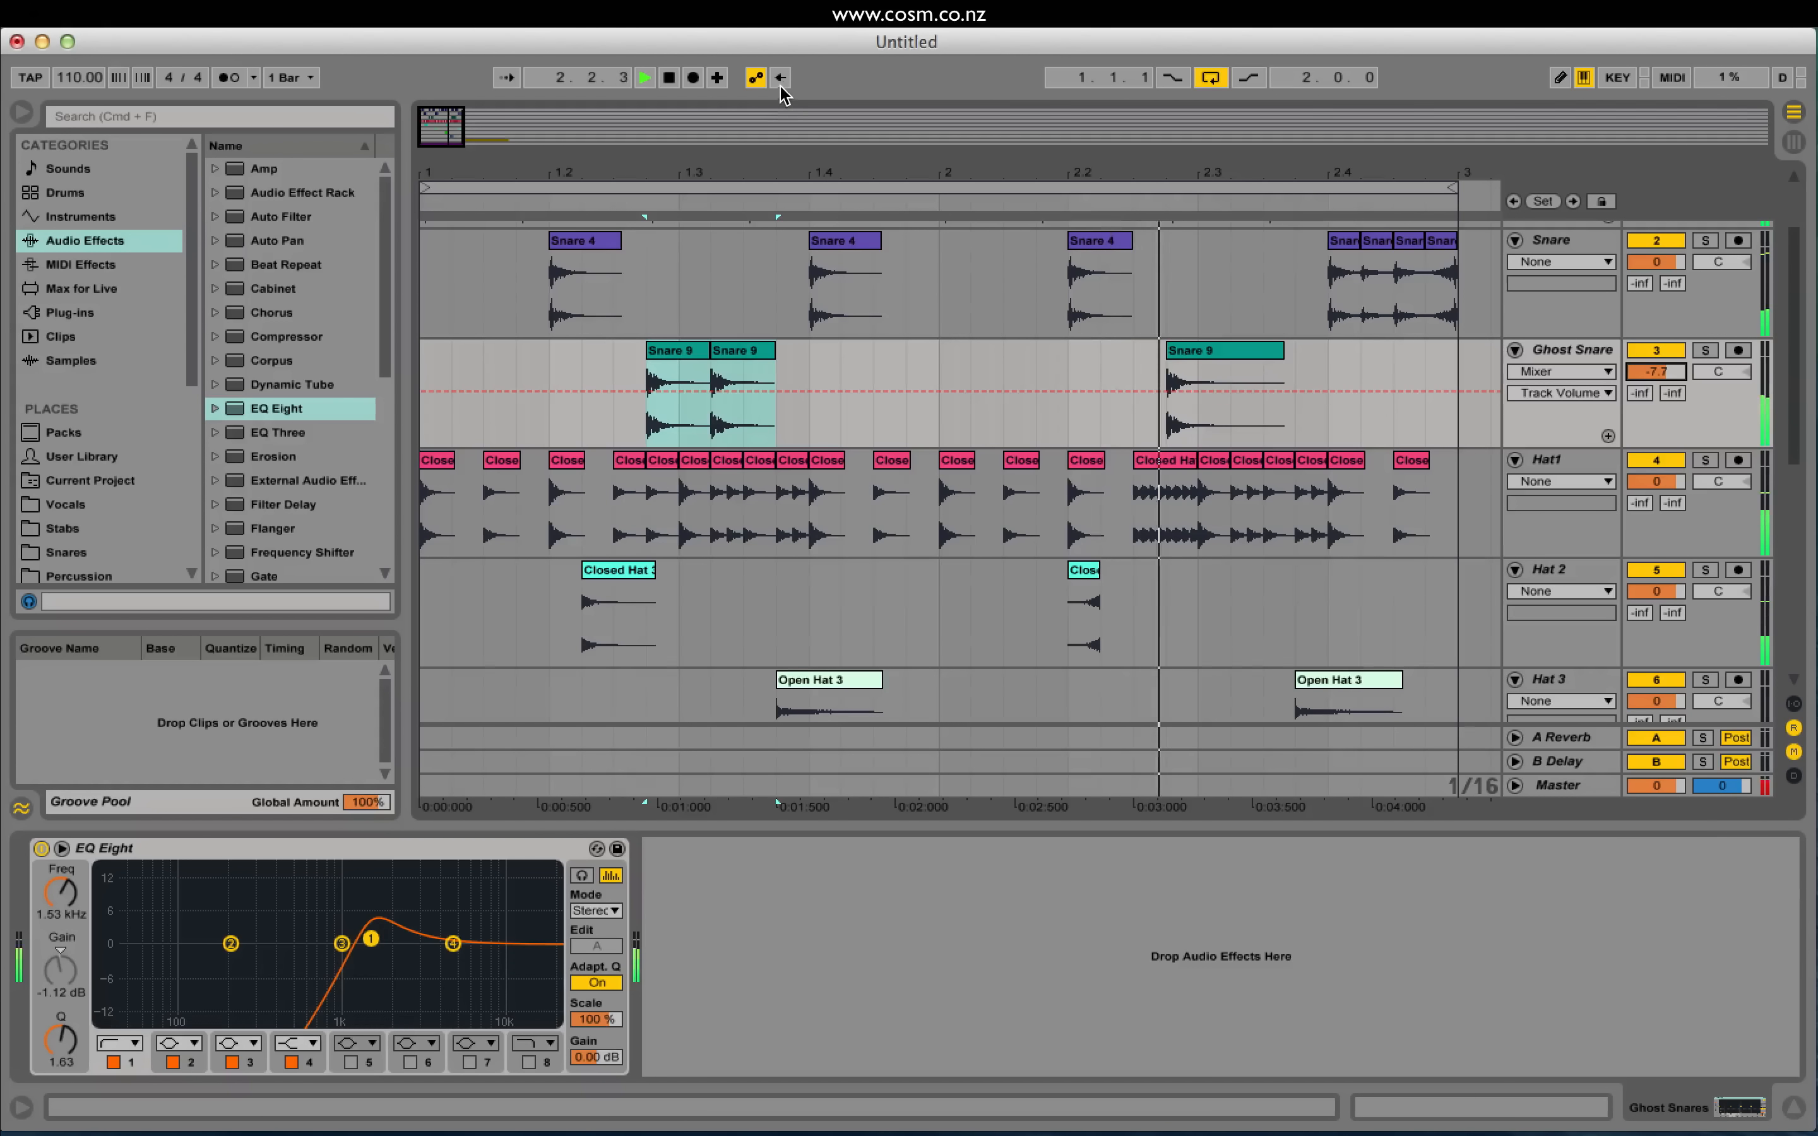
key("space")
left_click_drag(841, 173, 841, 154)
left_click_drag(479, 146, 490, 153)
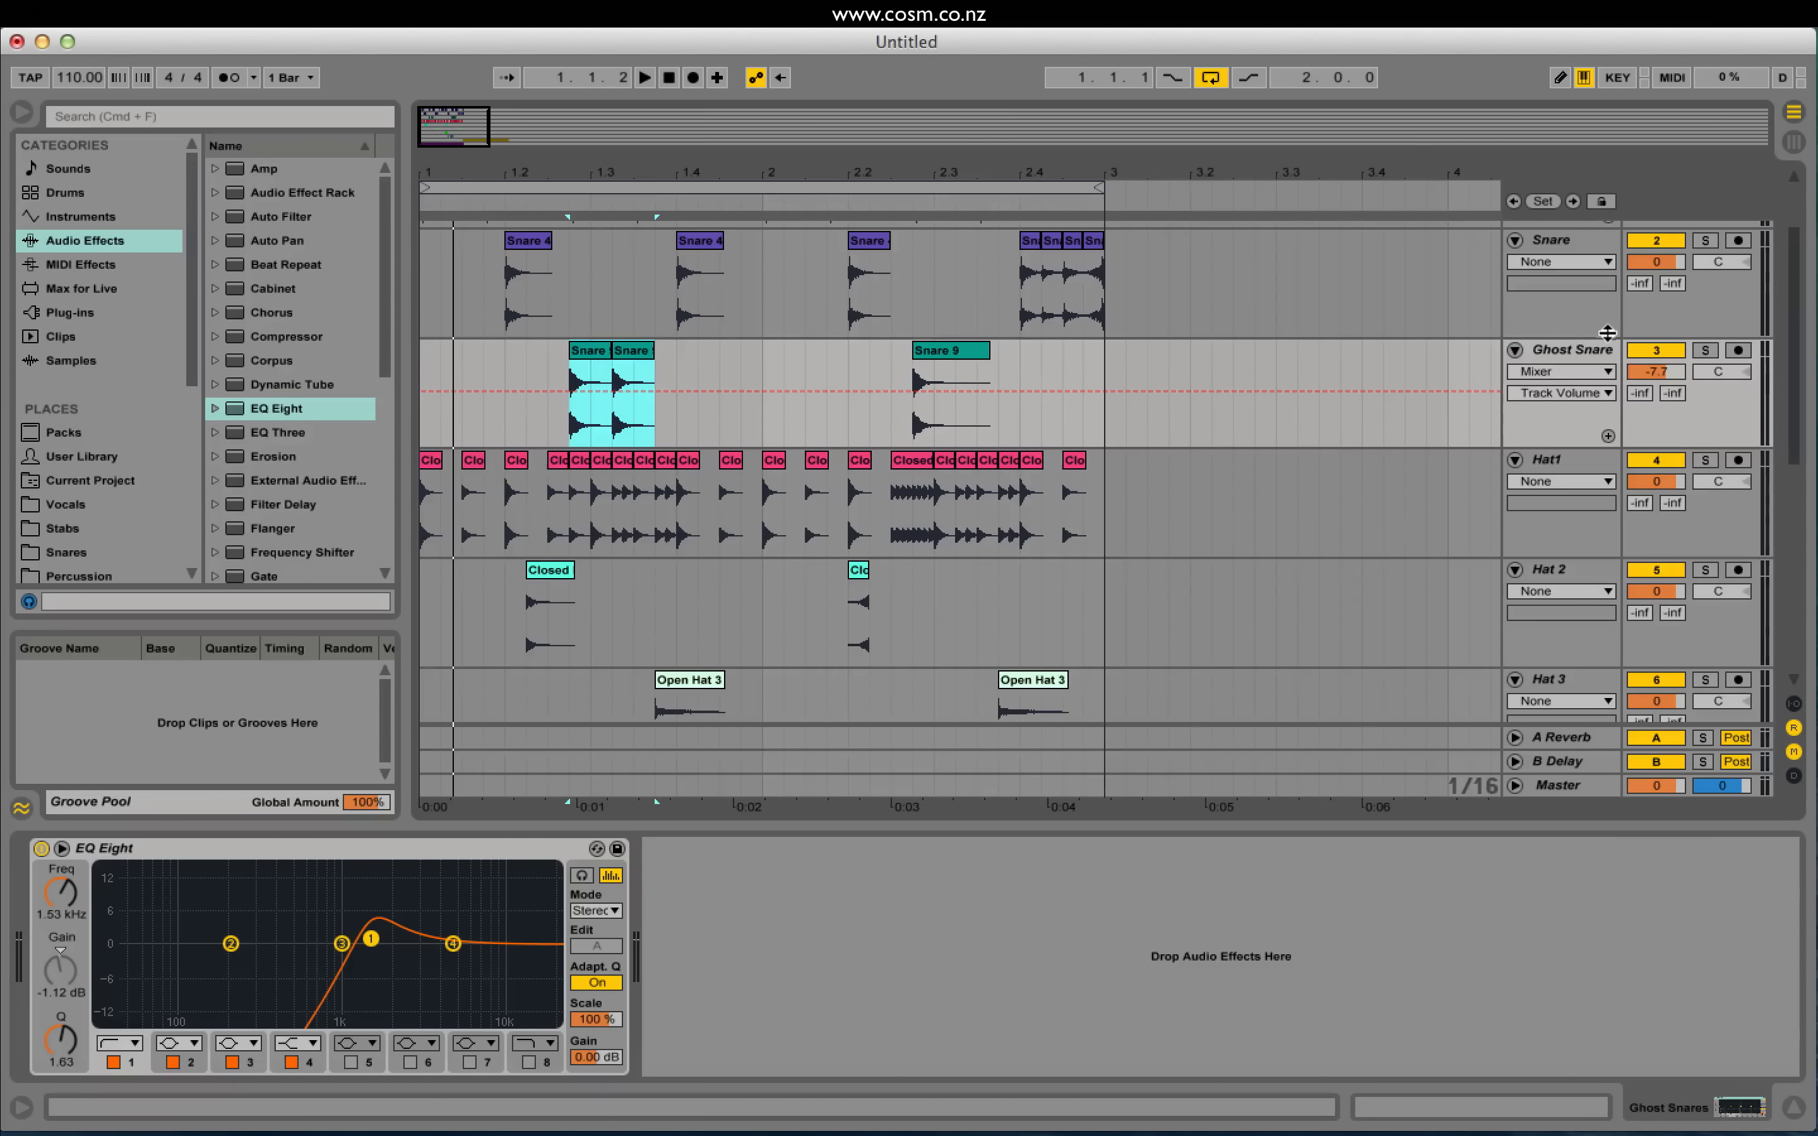
Step: Step through the drum tracks, then load a Reverb onto the Snare track
scroll(1568, 321, "up", 3)
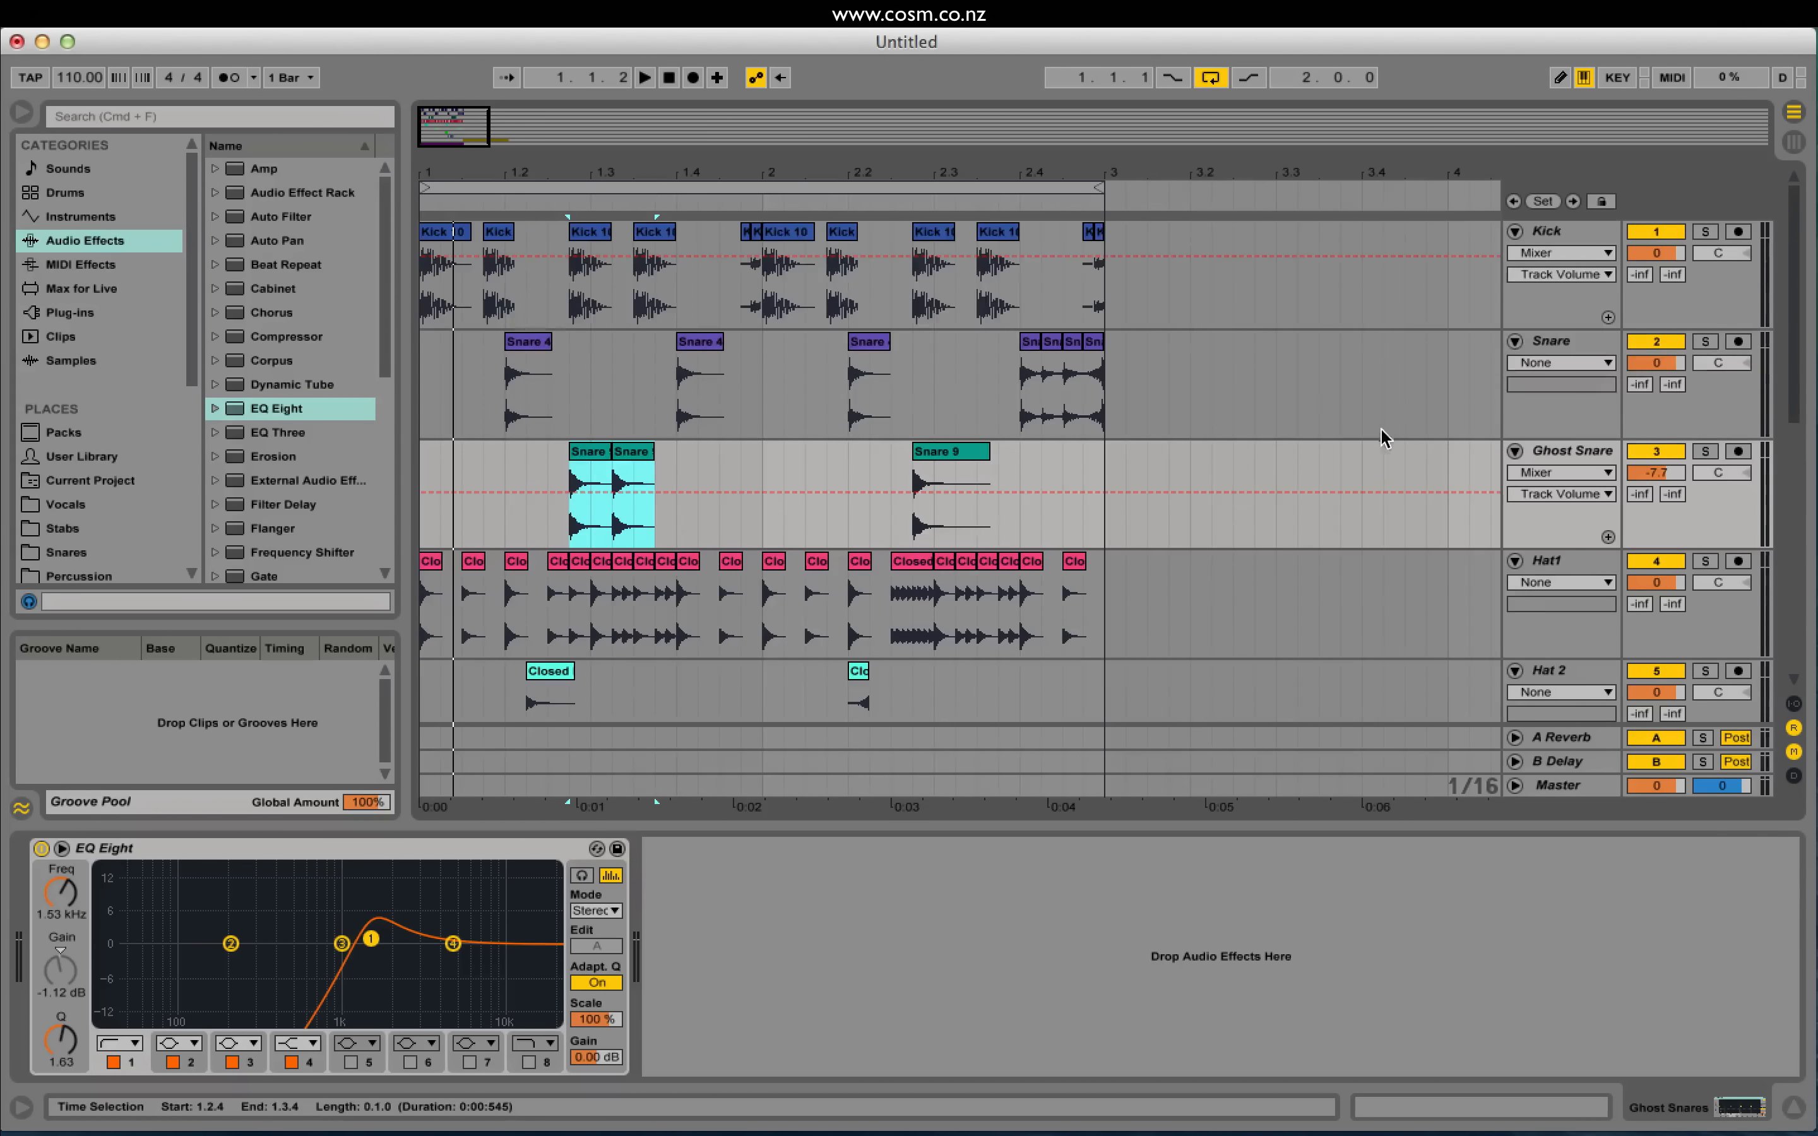
left_click(1574, 347)
left_click(1555, 233)
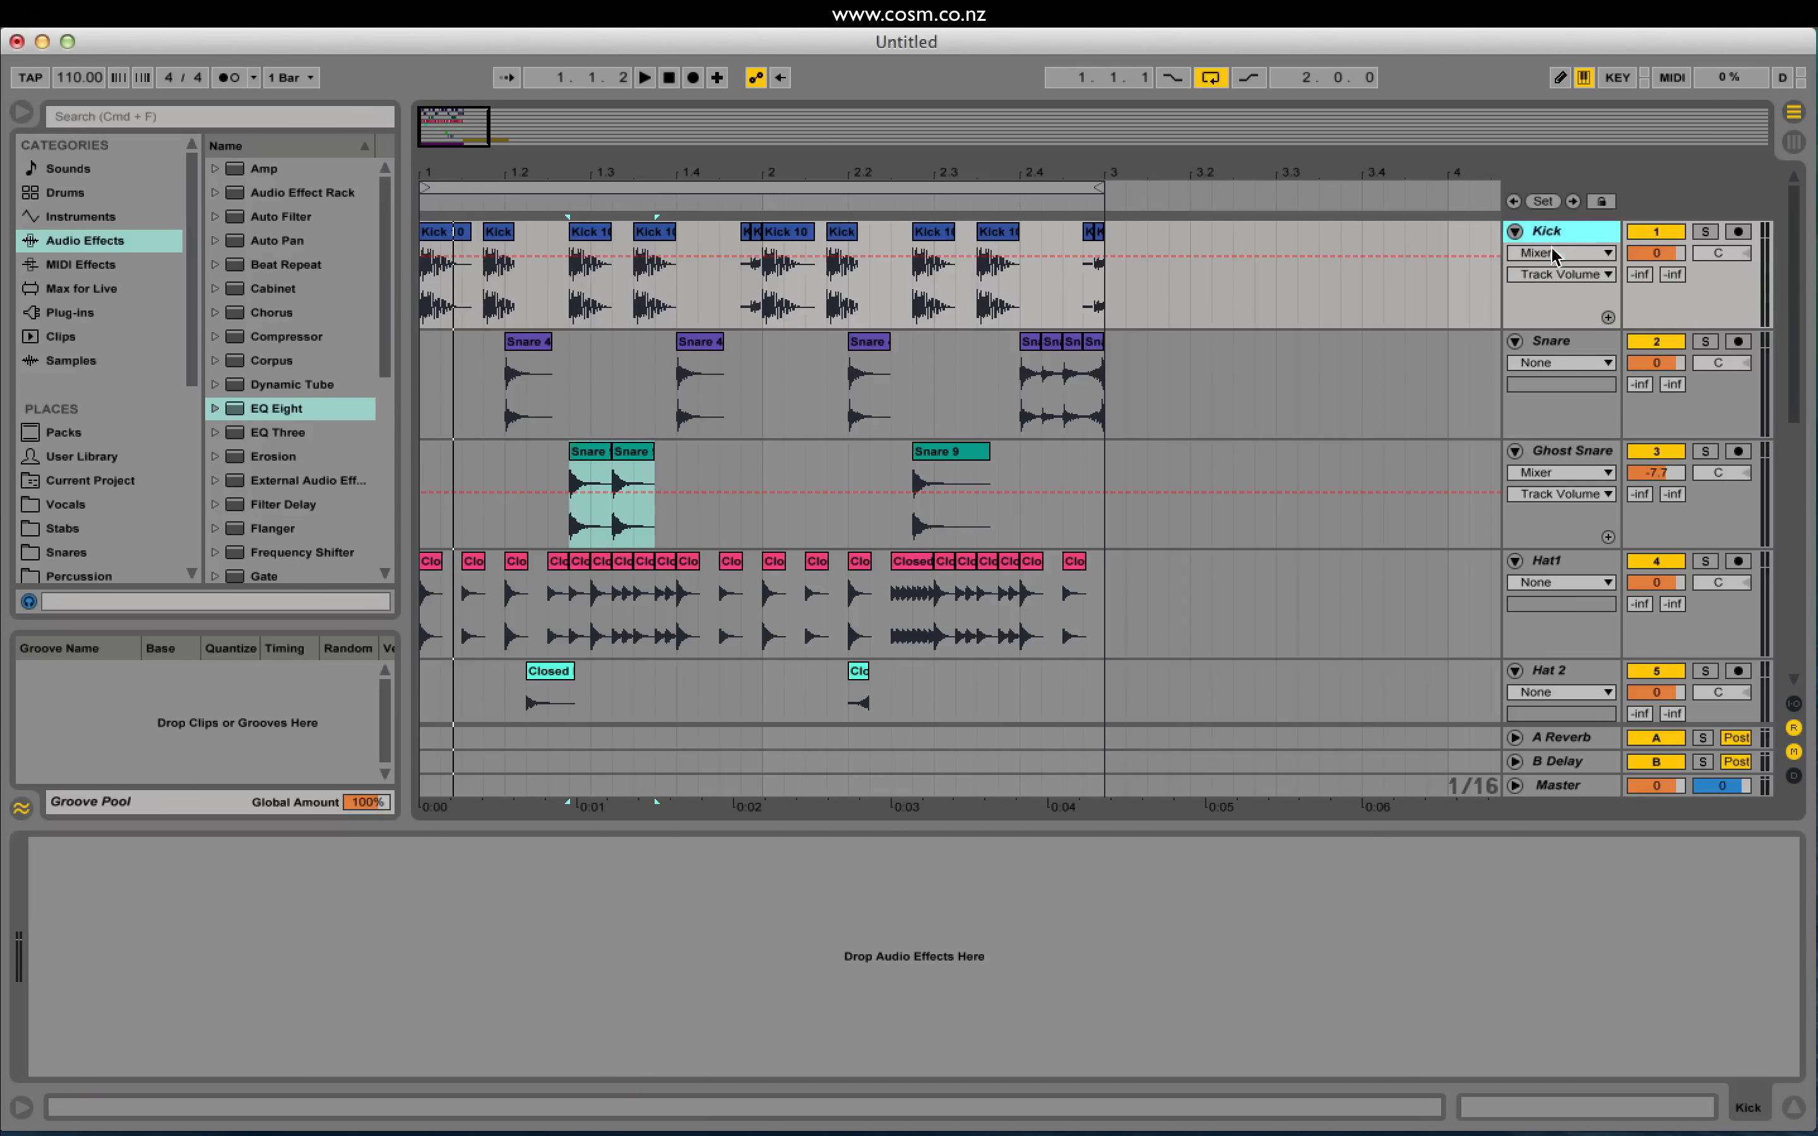
left_click(1540, 343)
left_click(1558, 455)
scroll(1567, 458, "down", 3)
left_click(1571, 456)
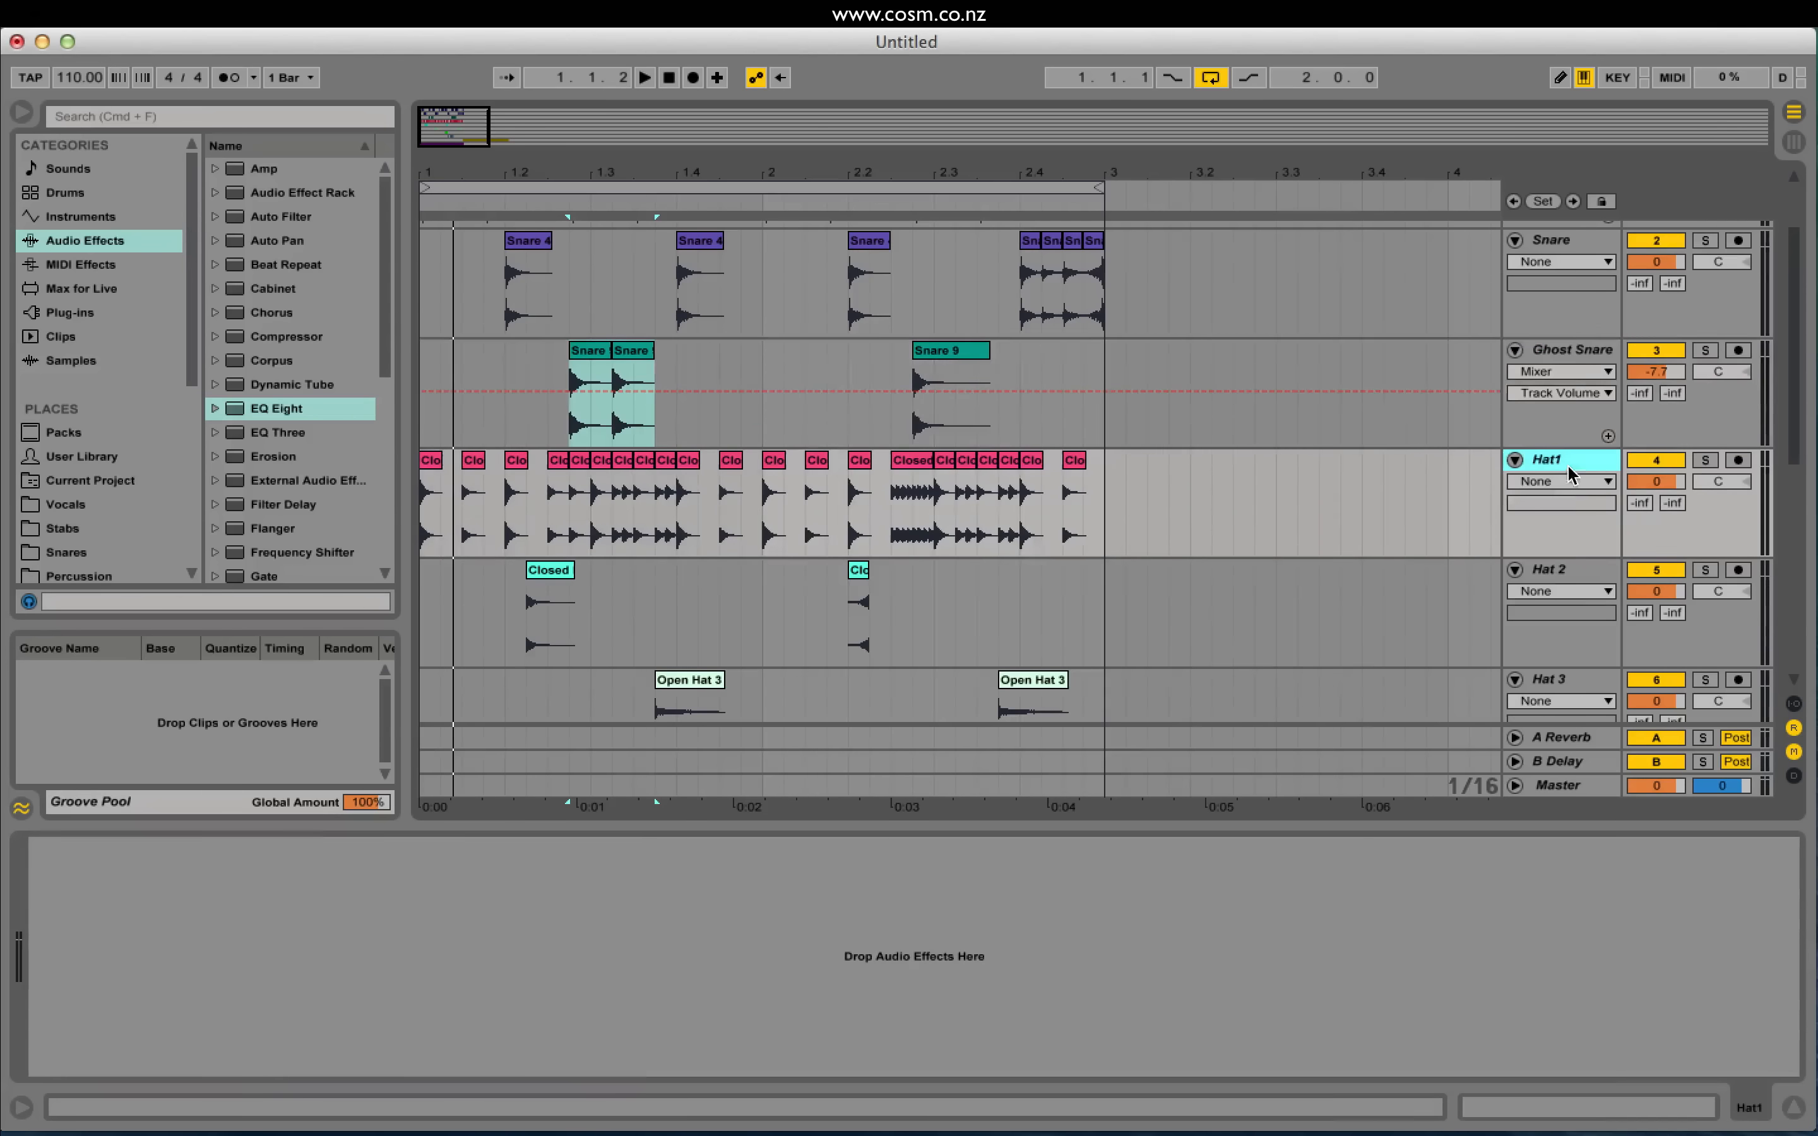
scroll(1573, 525, "down", 3)
left_click(1564, 470)
left_click(1556, 579)
scroll(1553, 454, "up", 3)
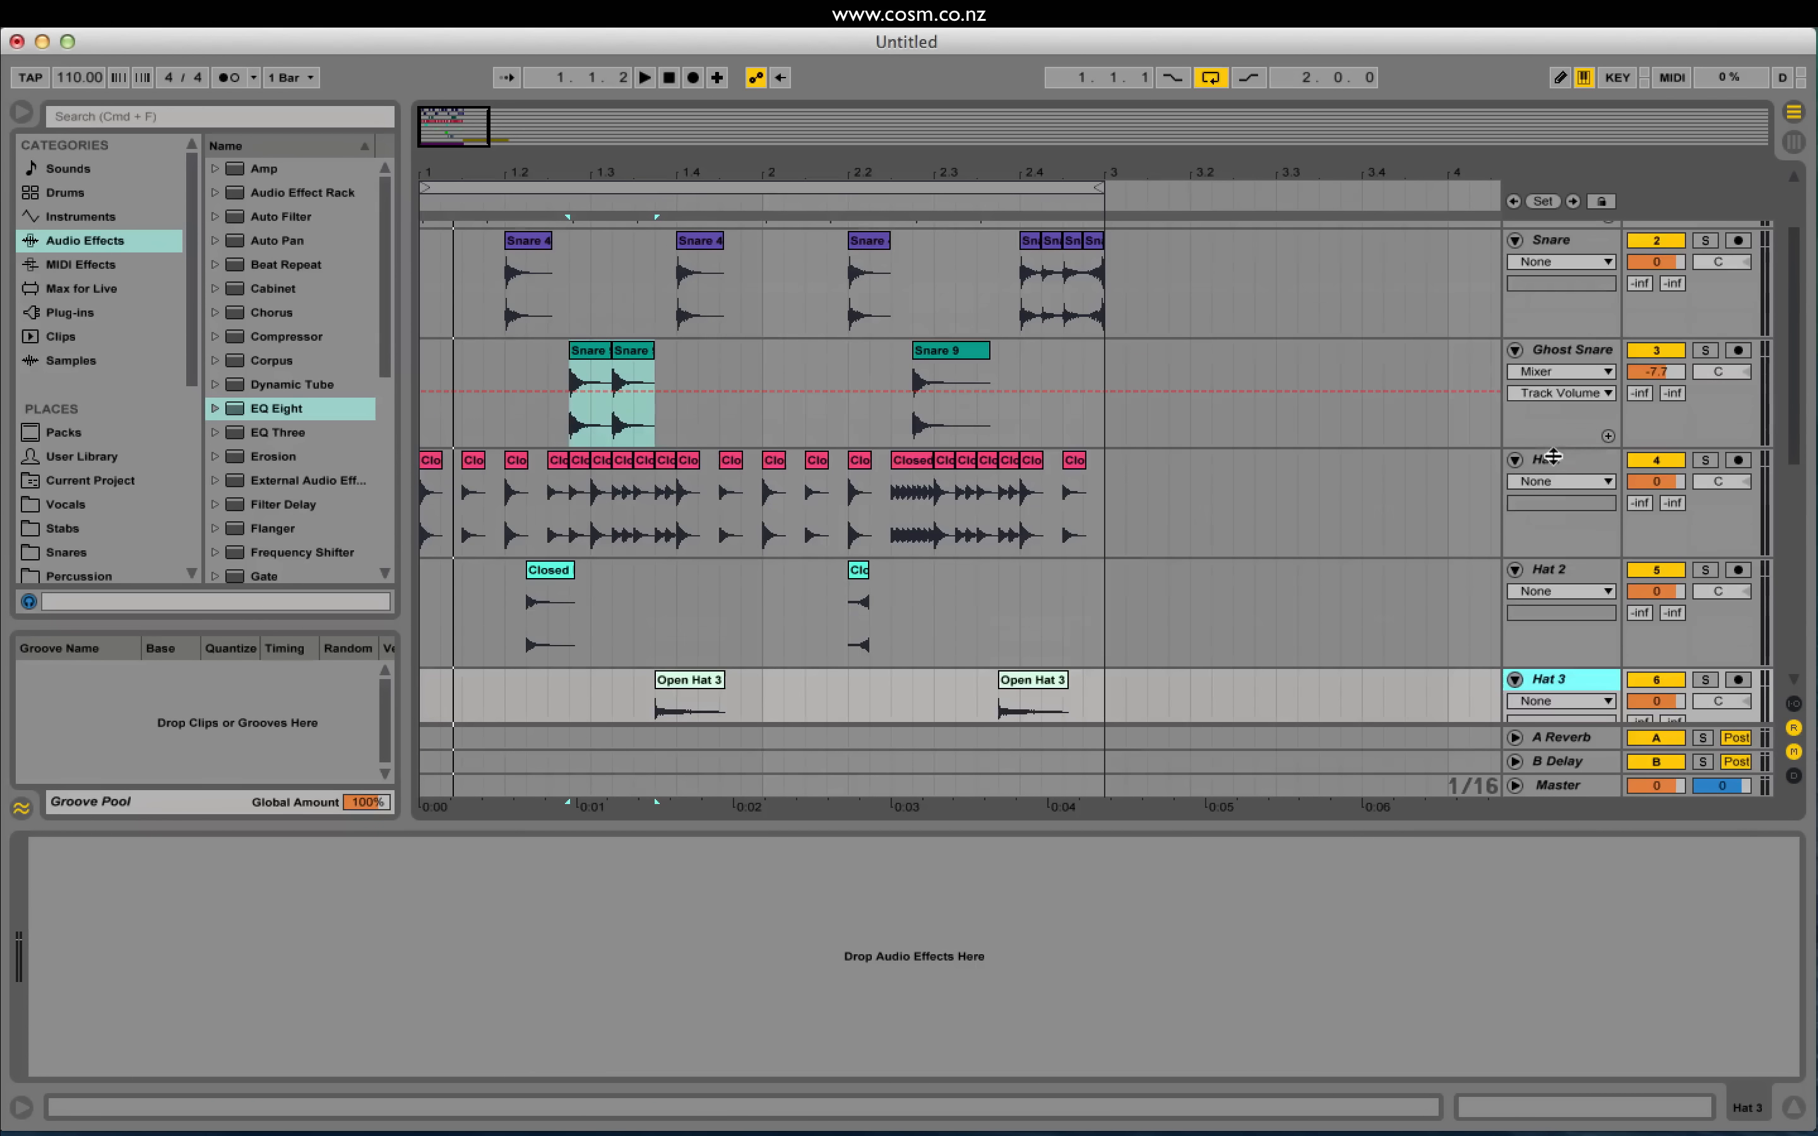
scroll(1584, 458, "up", 3)
left_click(1565, 347)
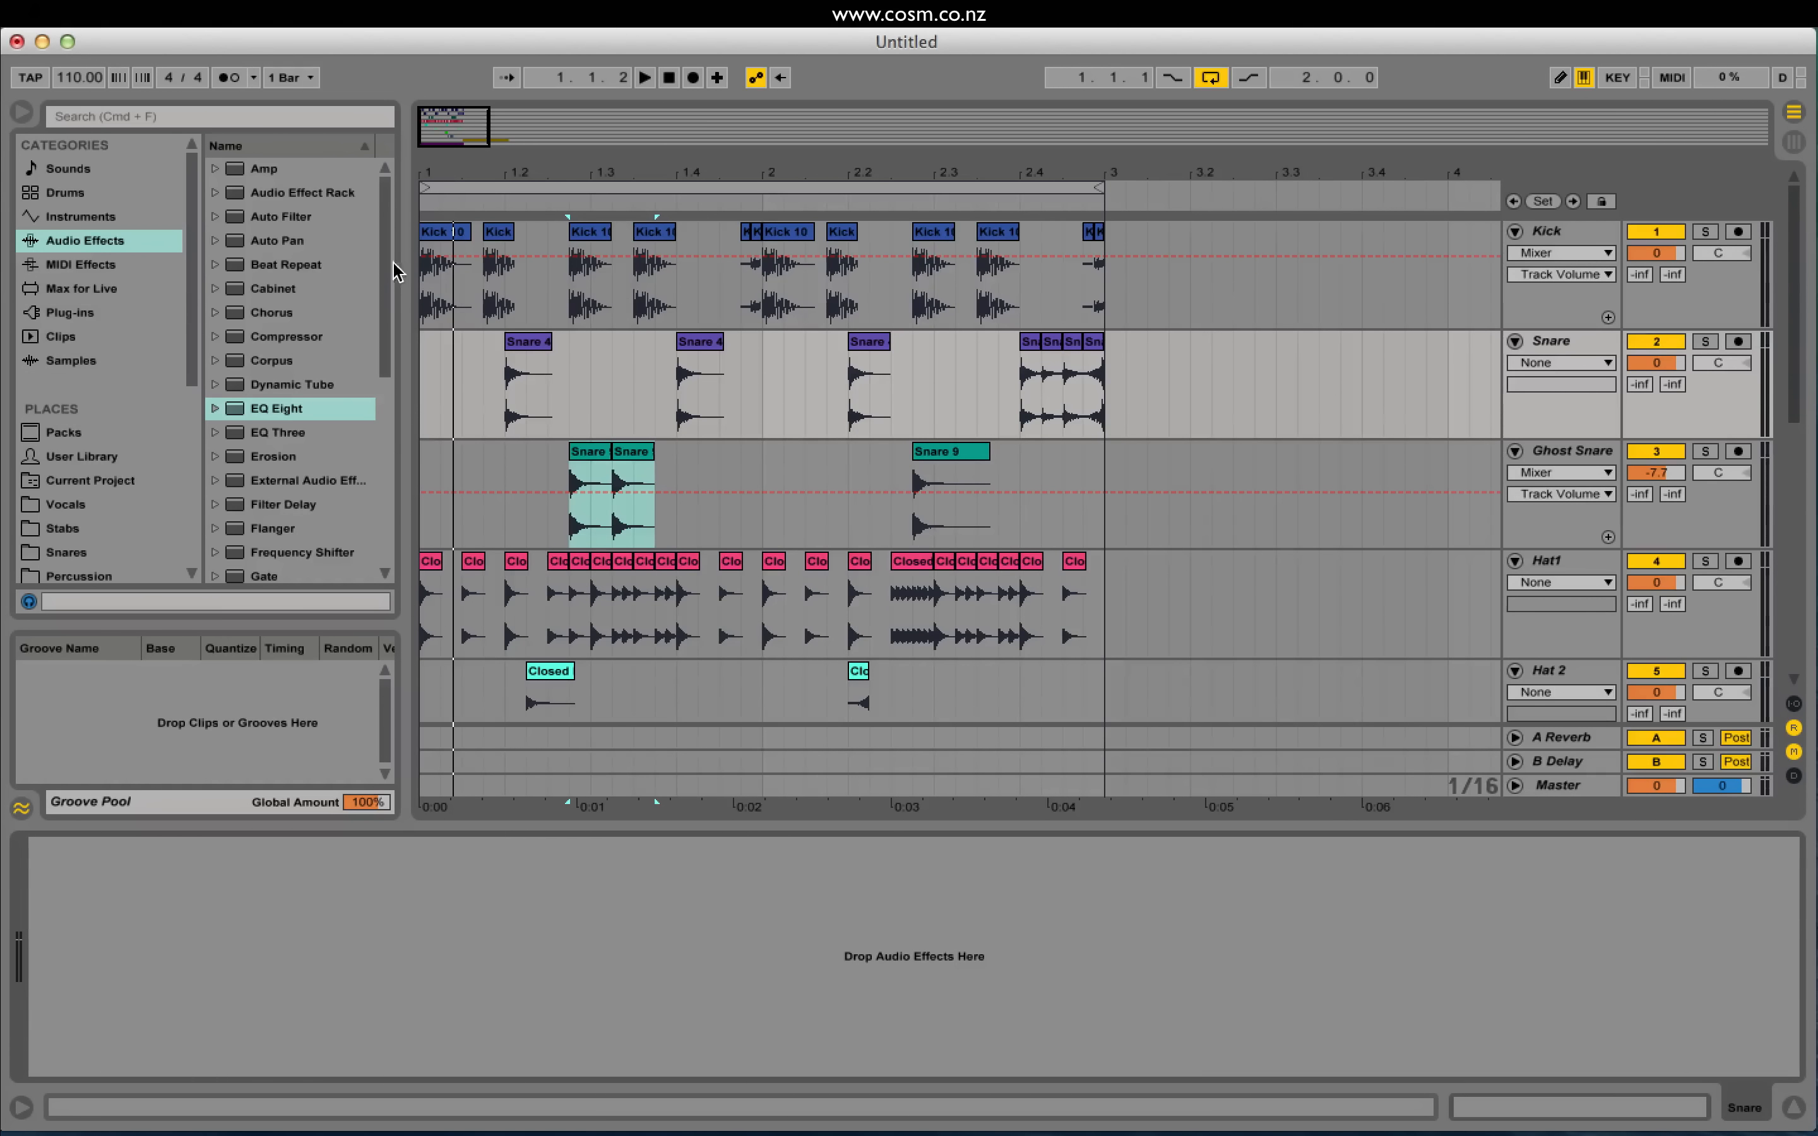
scroll(312, 376, "down", 6)
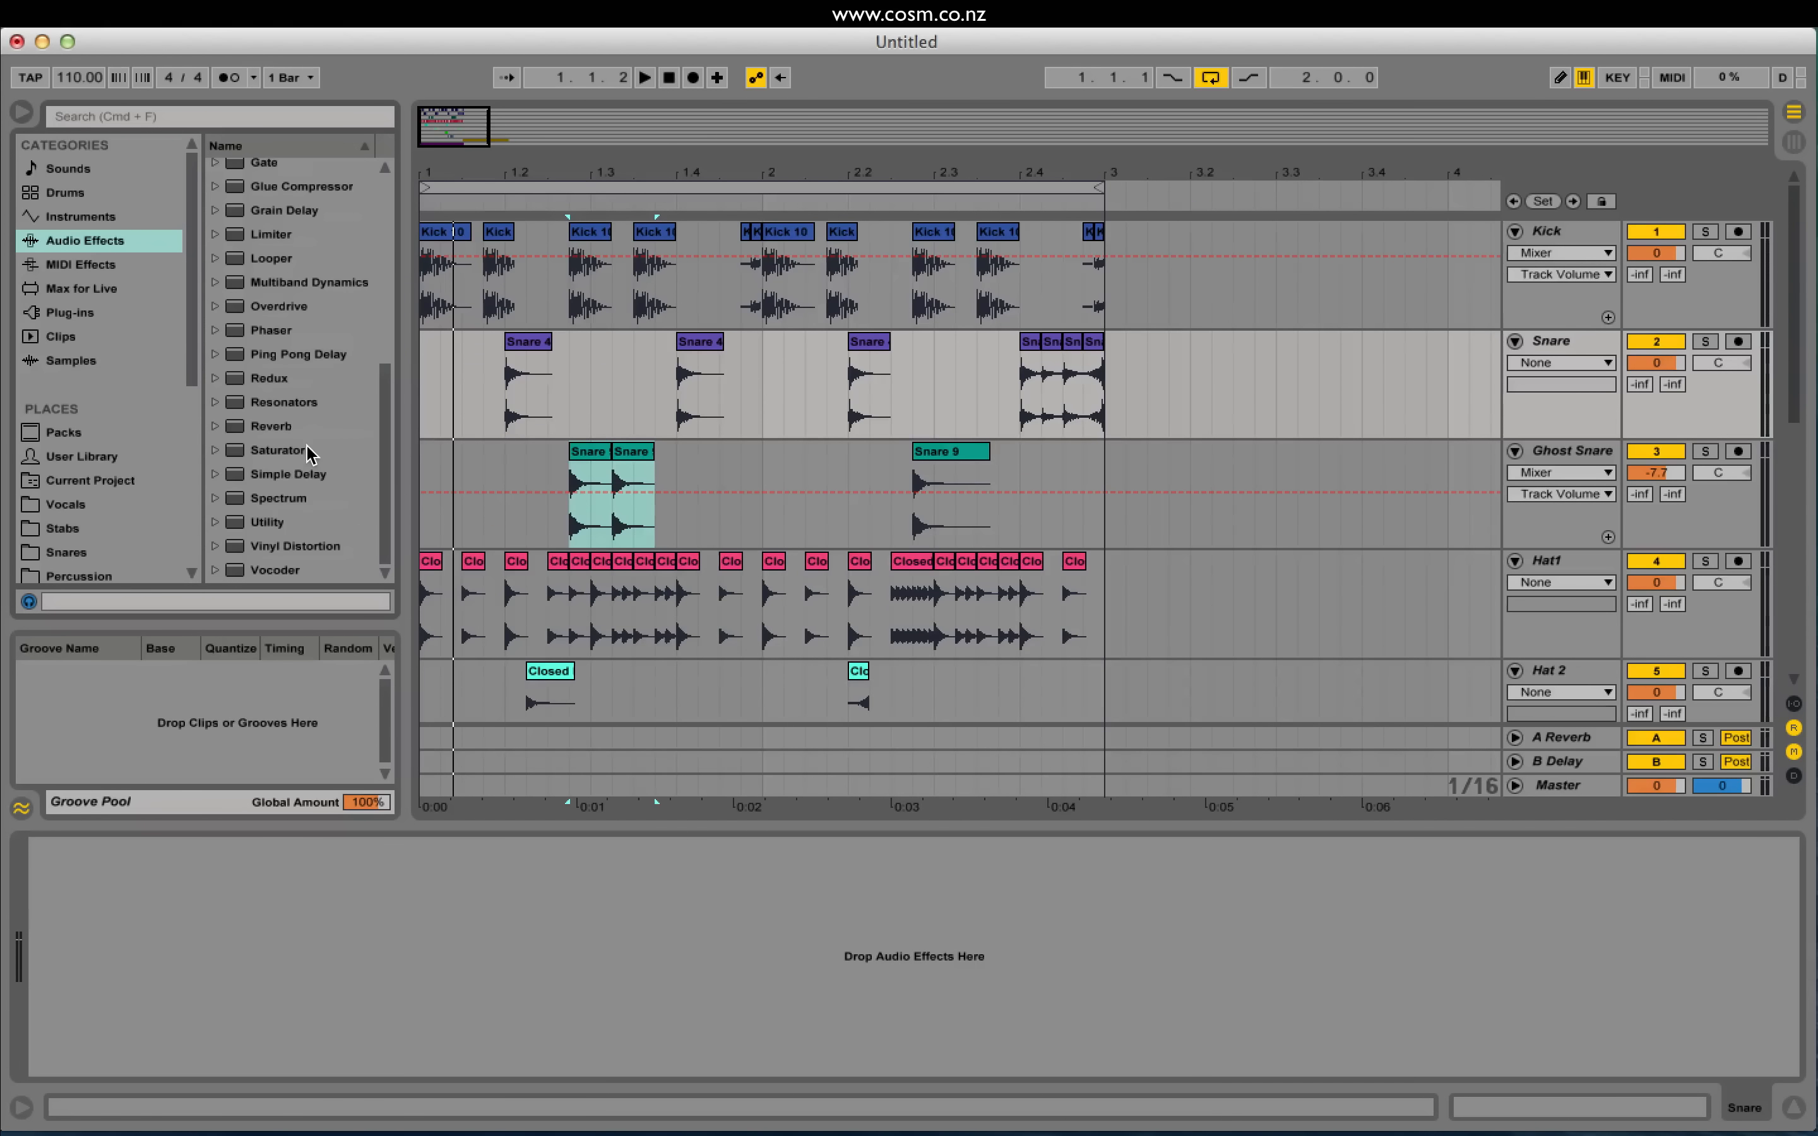
double_click(291, 426)
Step: Audition the reverb while shrinking room size and lowering dry/wet to 28%
key("space")
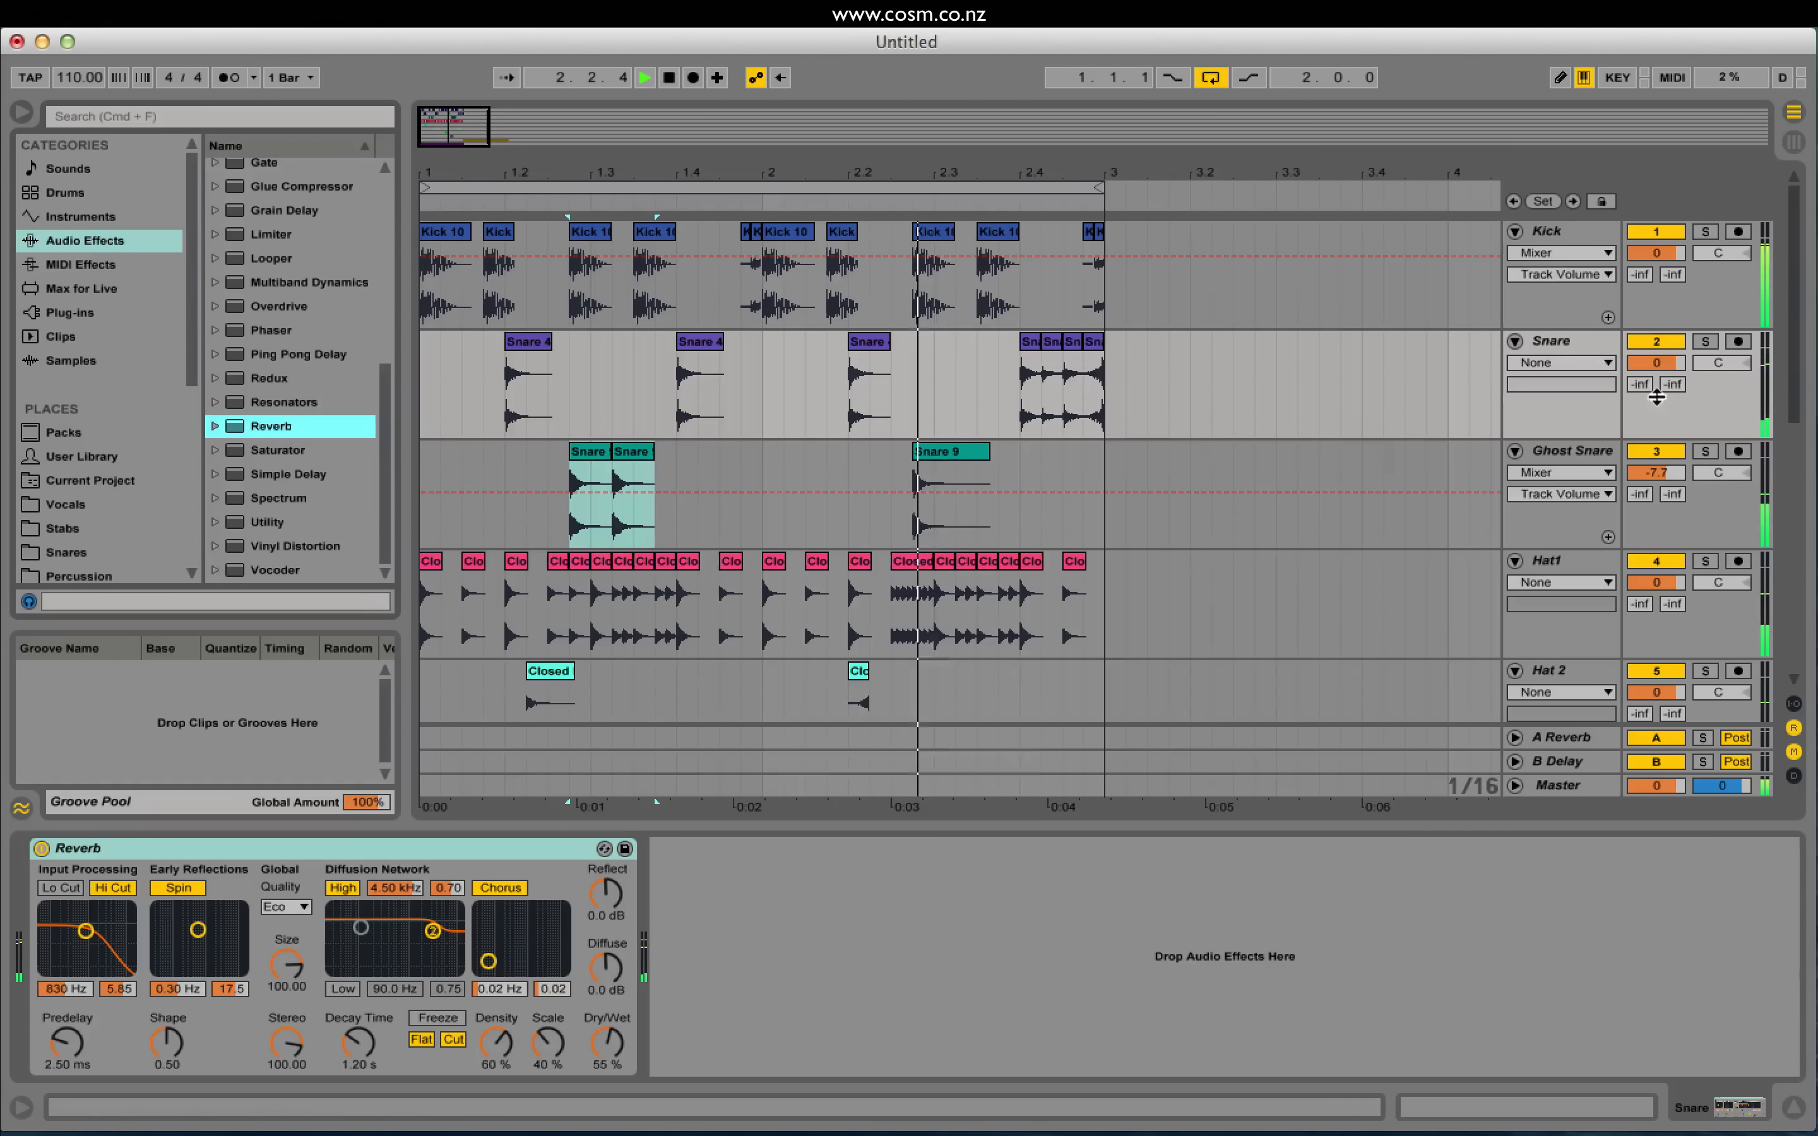
key("XF86AudioRaiseVolume")
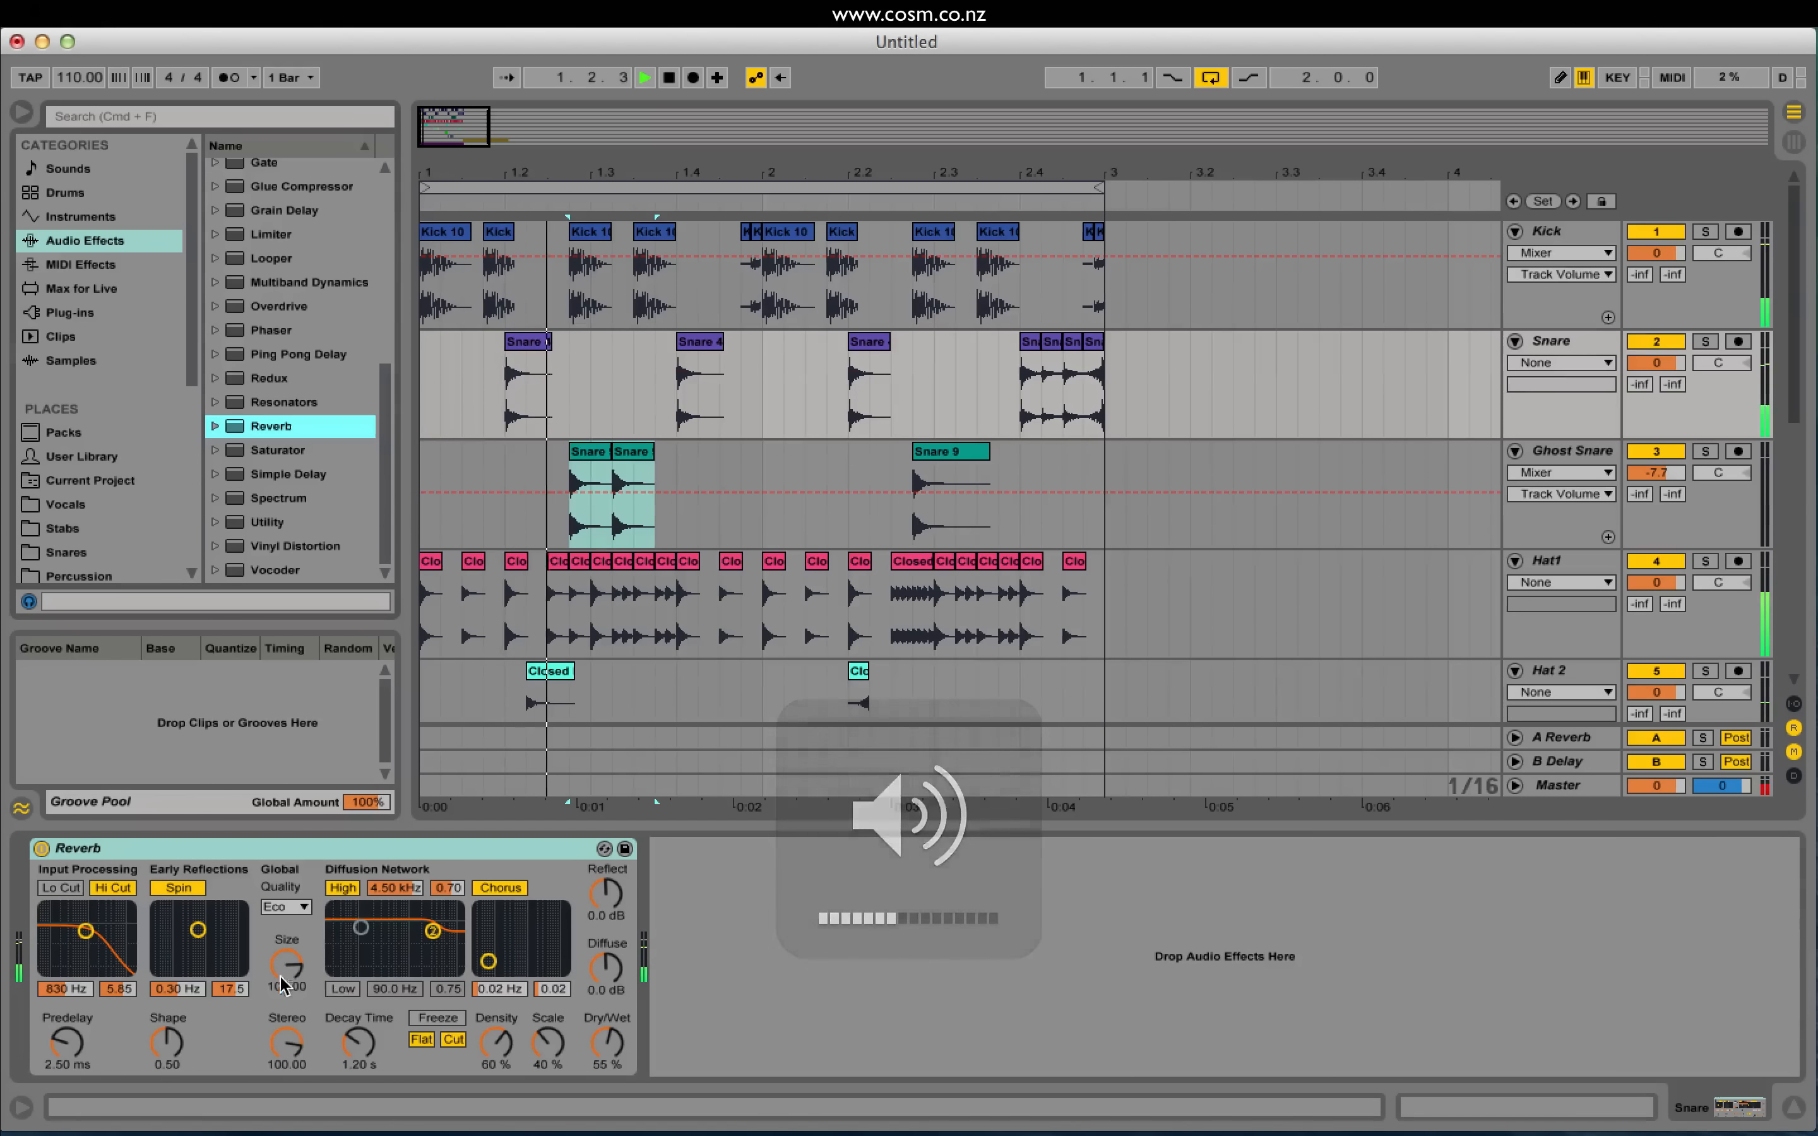
key("space")
left_click_drag(286, 965, 363, 1073)
key("space")
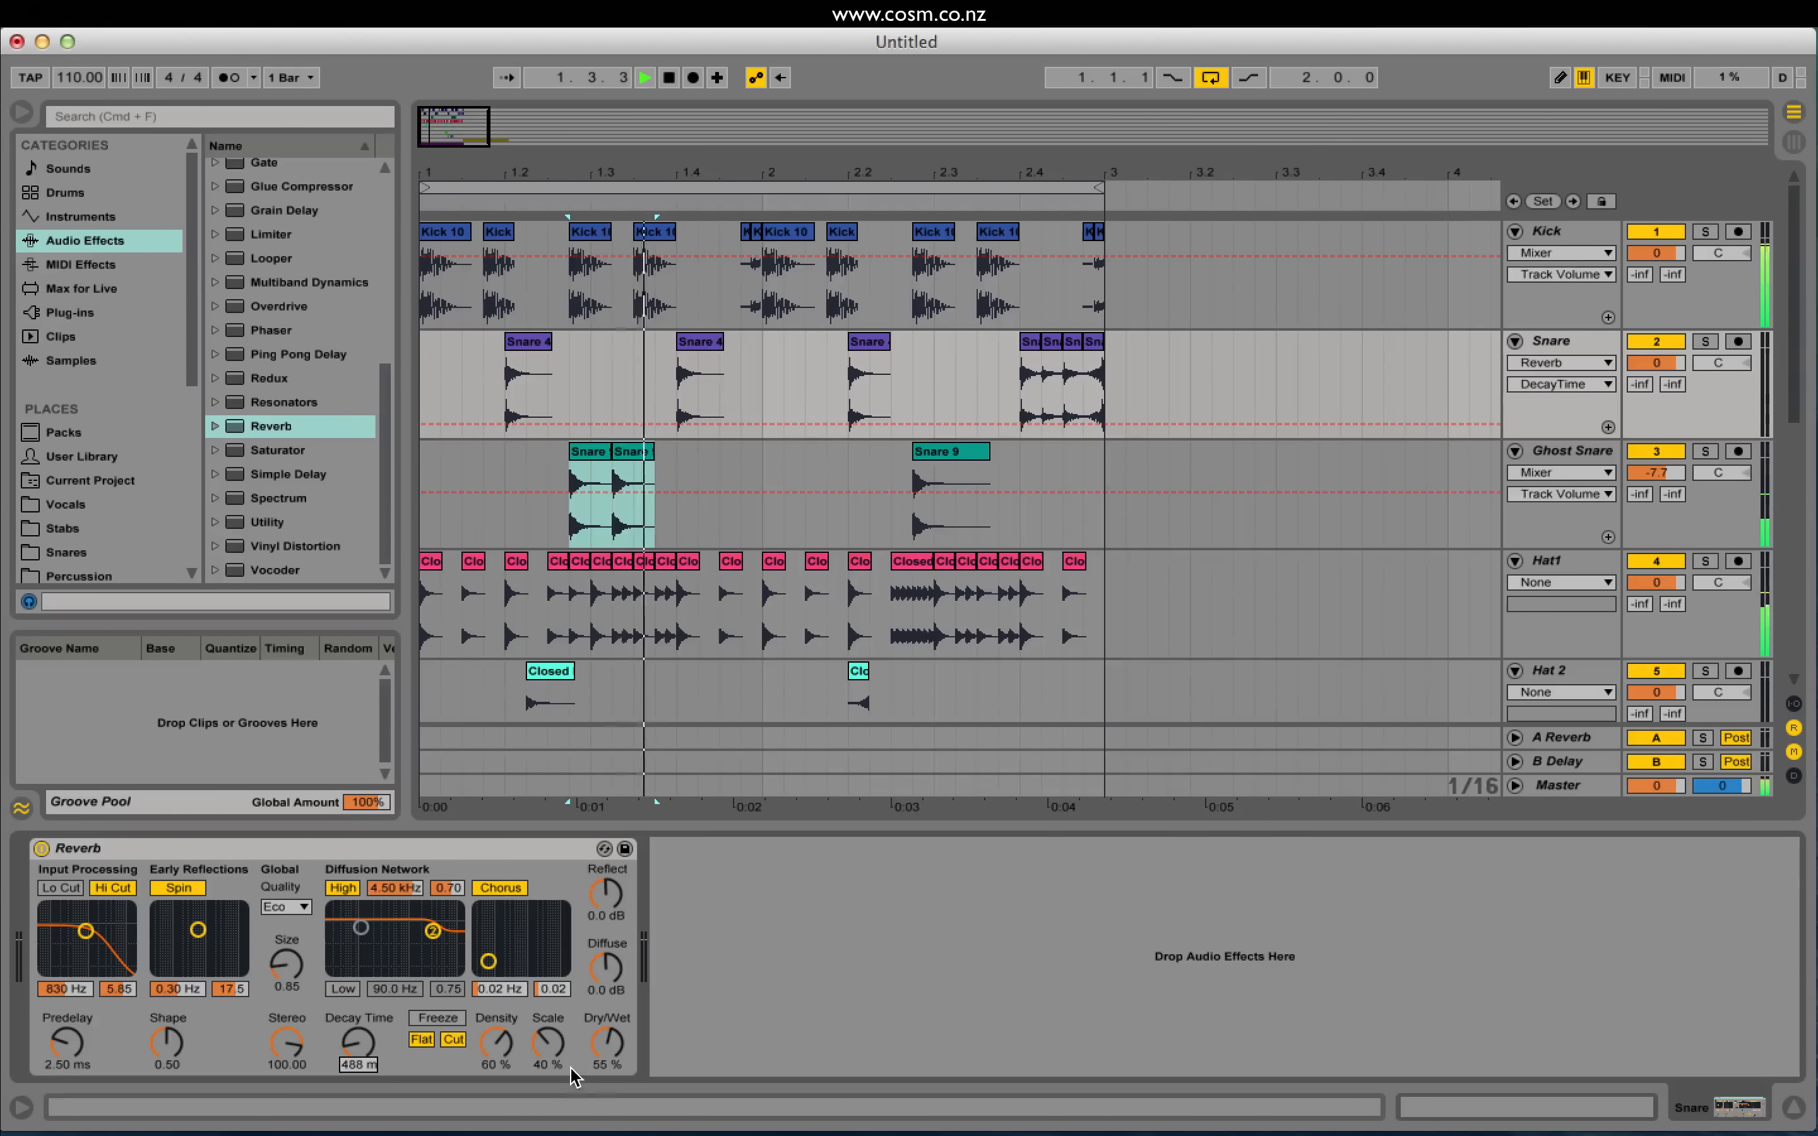
mouse_move(607, 1045)
left_mouse_down()
mouse_move(607, 1069)
mouse_move(607, 1045)
left_mouse_up()
Step: Set the reverb decay to 452 ms and size to 5.71, auditioning the snare
key("space")
key("space")
key("space")
left_click(358, 1043)
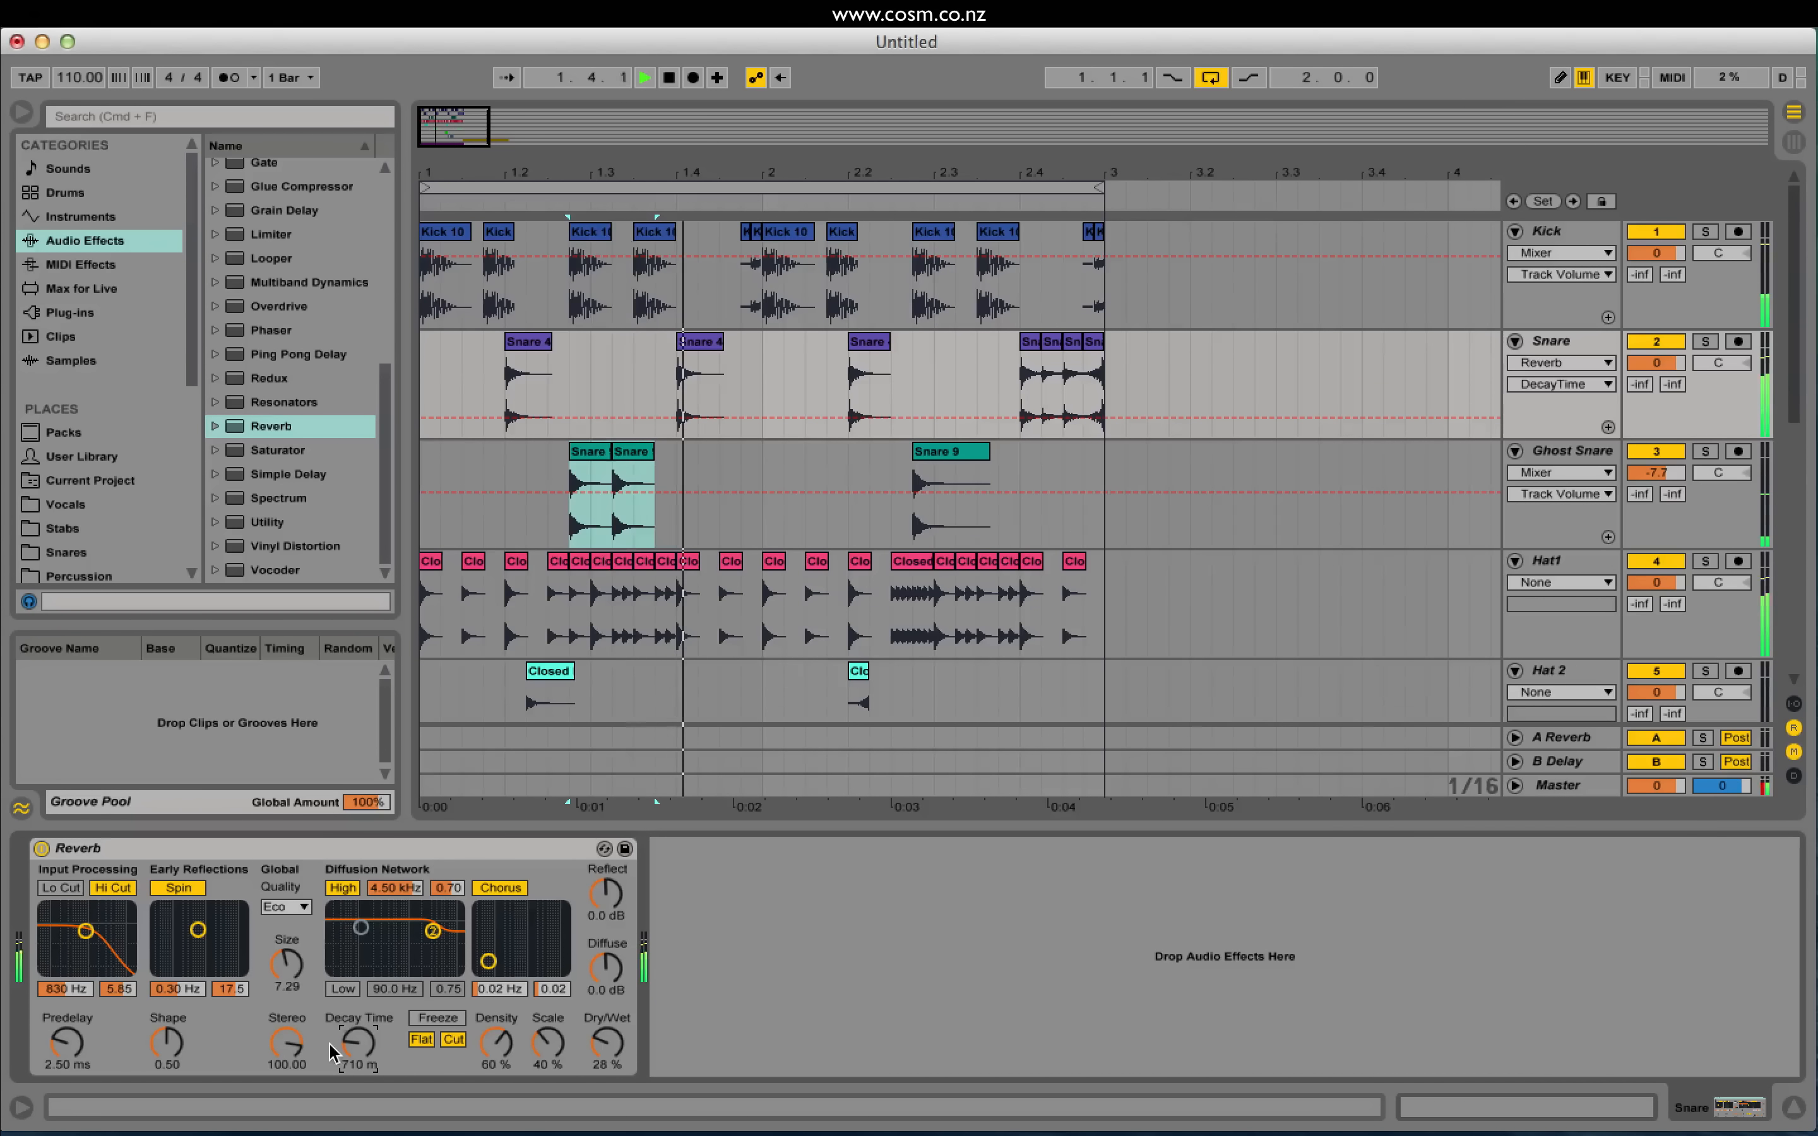
left_click_drag(359, 1043, 358, 1046)
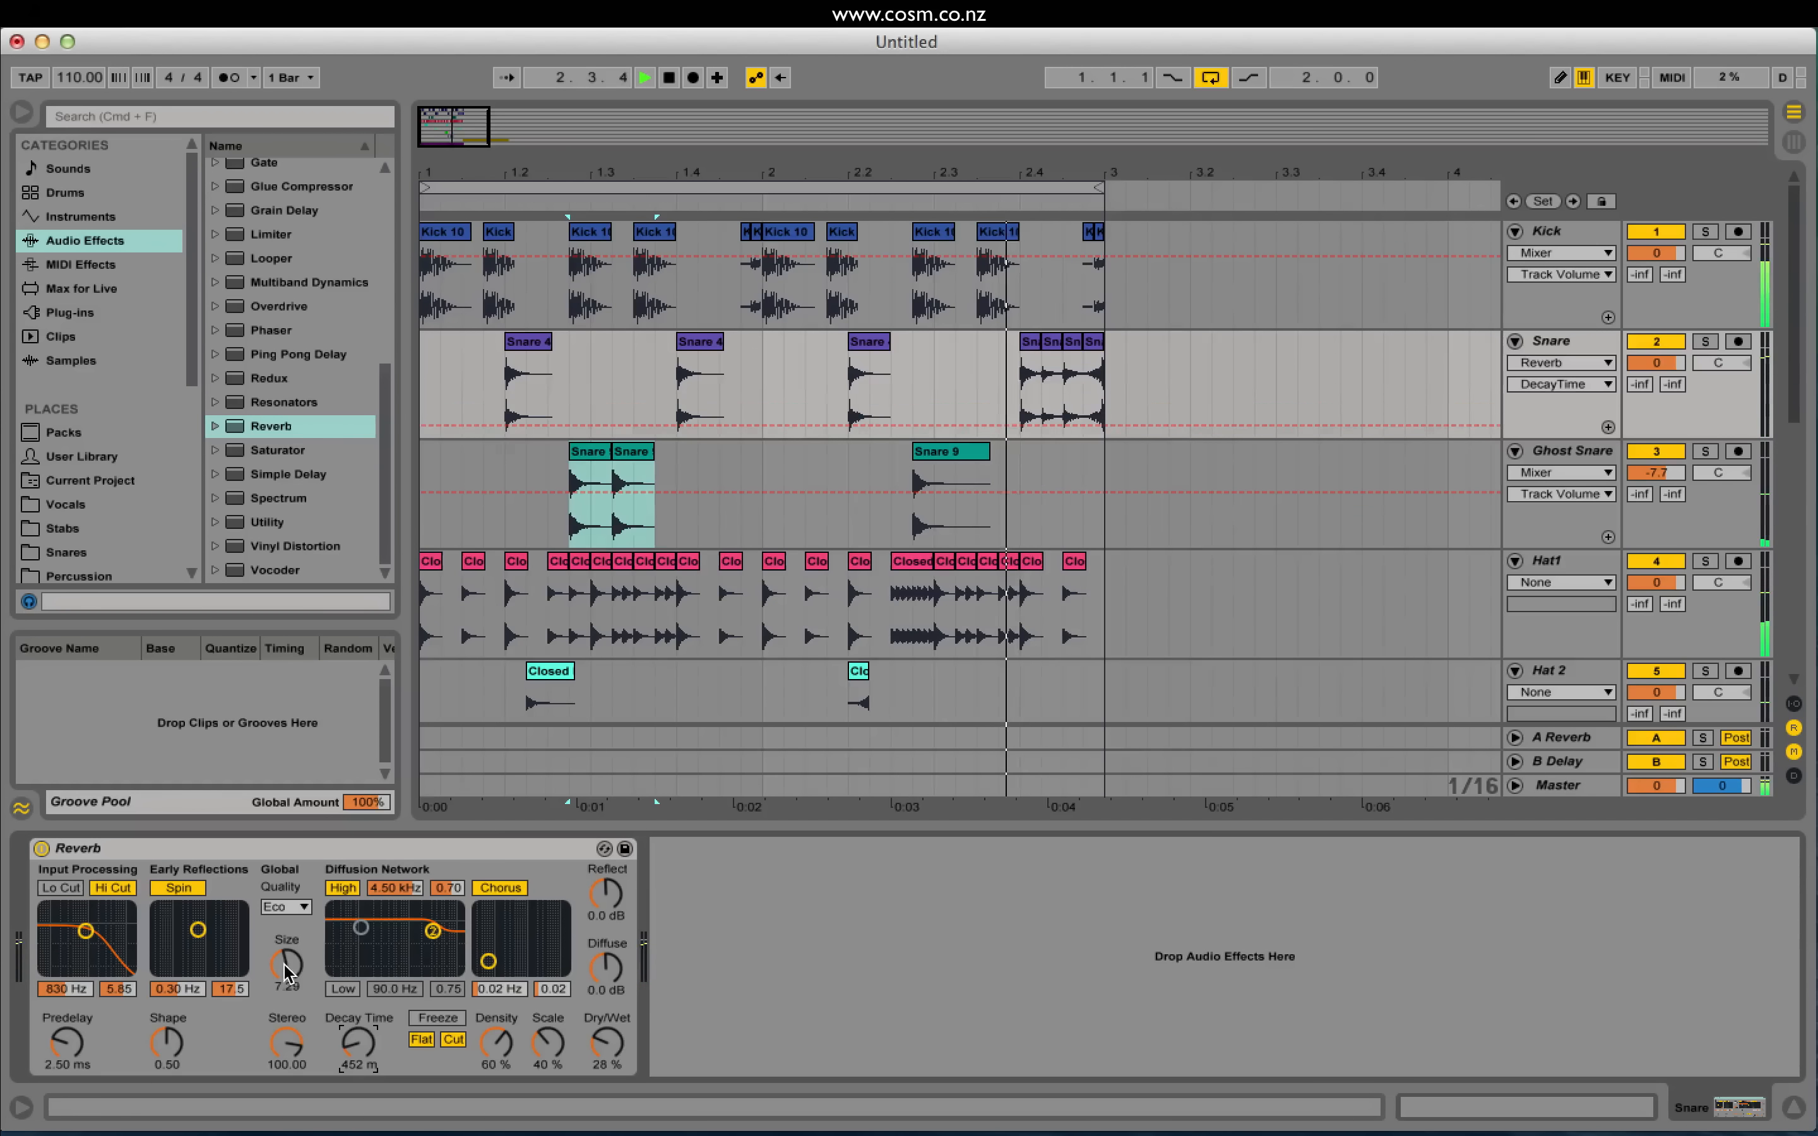
left_click_drag(286, 965, 286, 975)
key("space")
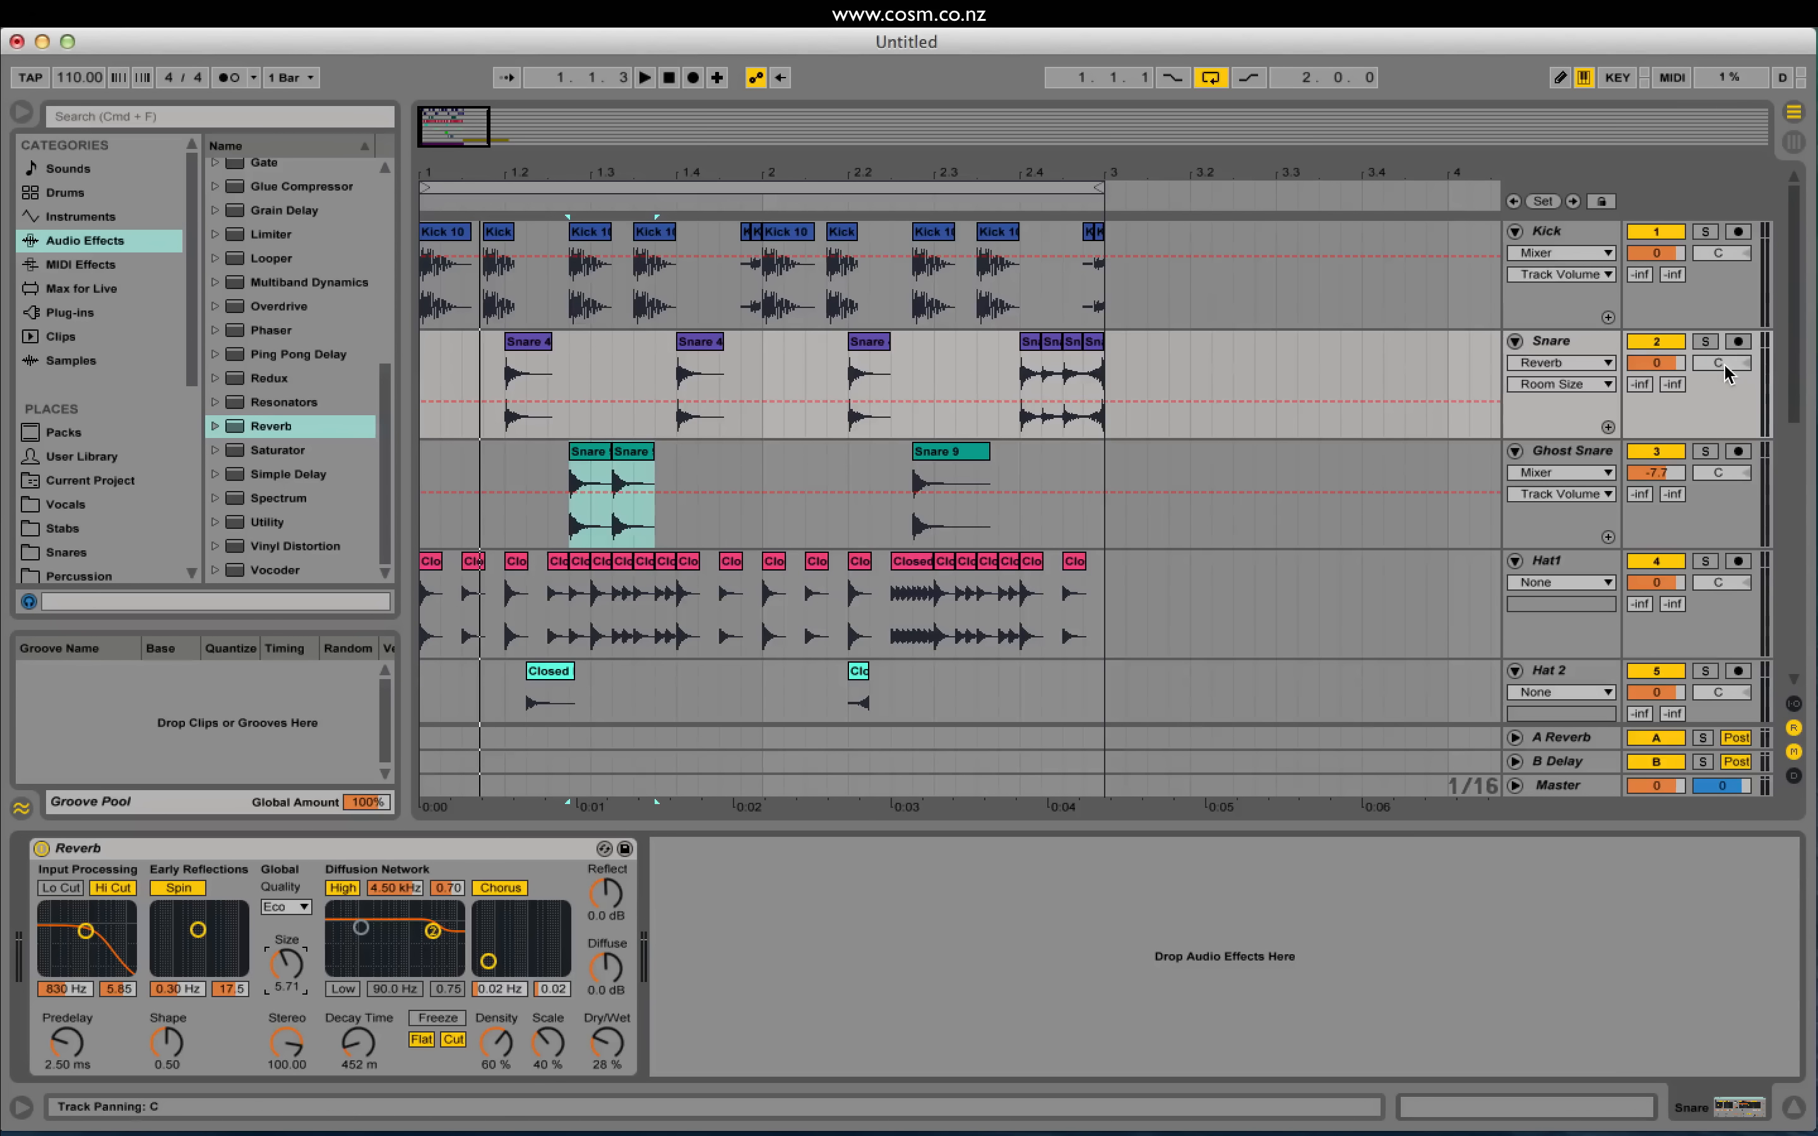
Step: Pan Snare to 5R, Hat 2 to 11L, Hat 3 to 15R and Hat 4 to 17L, then play
left_click_drag(1724, 372, 1724, 364)
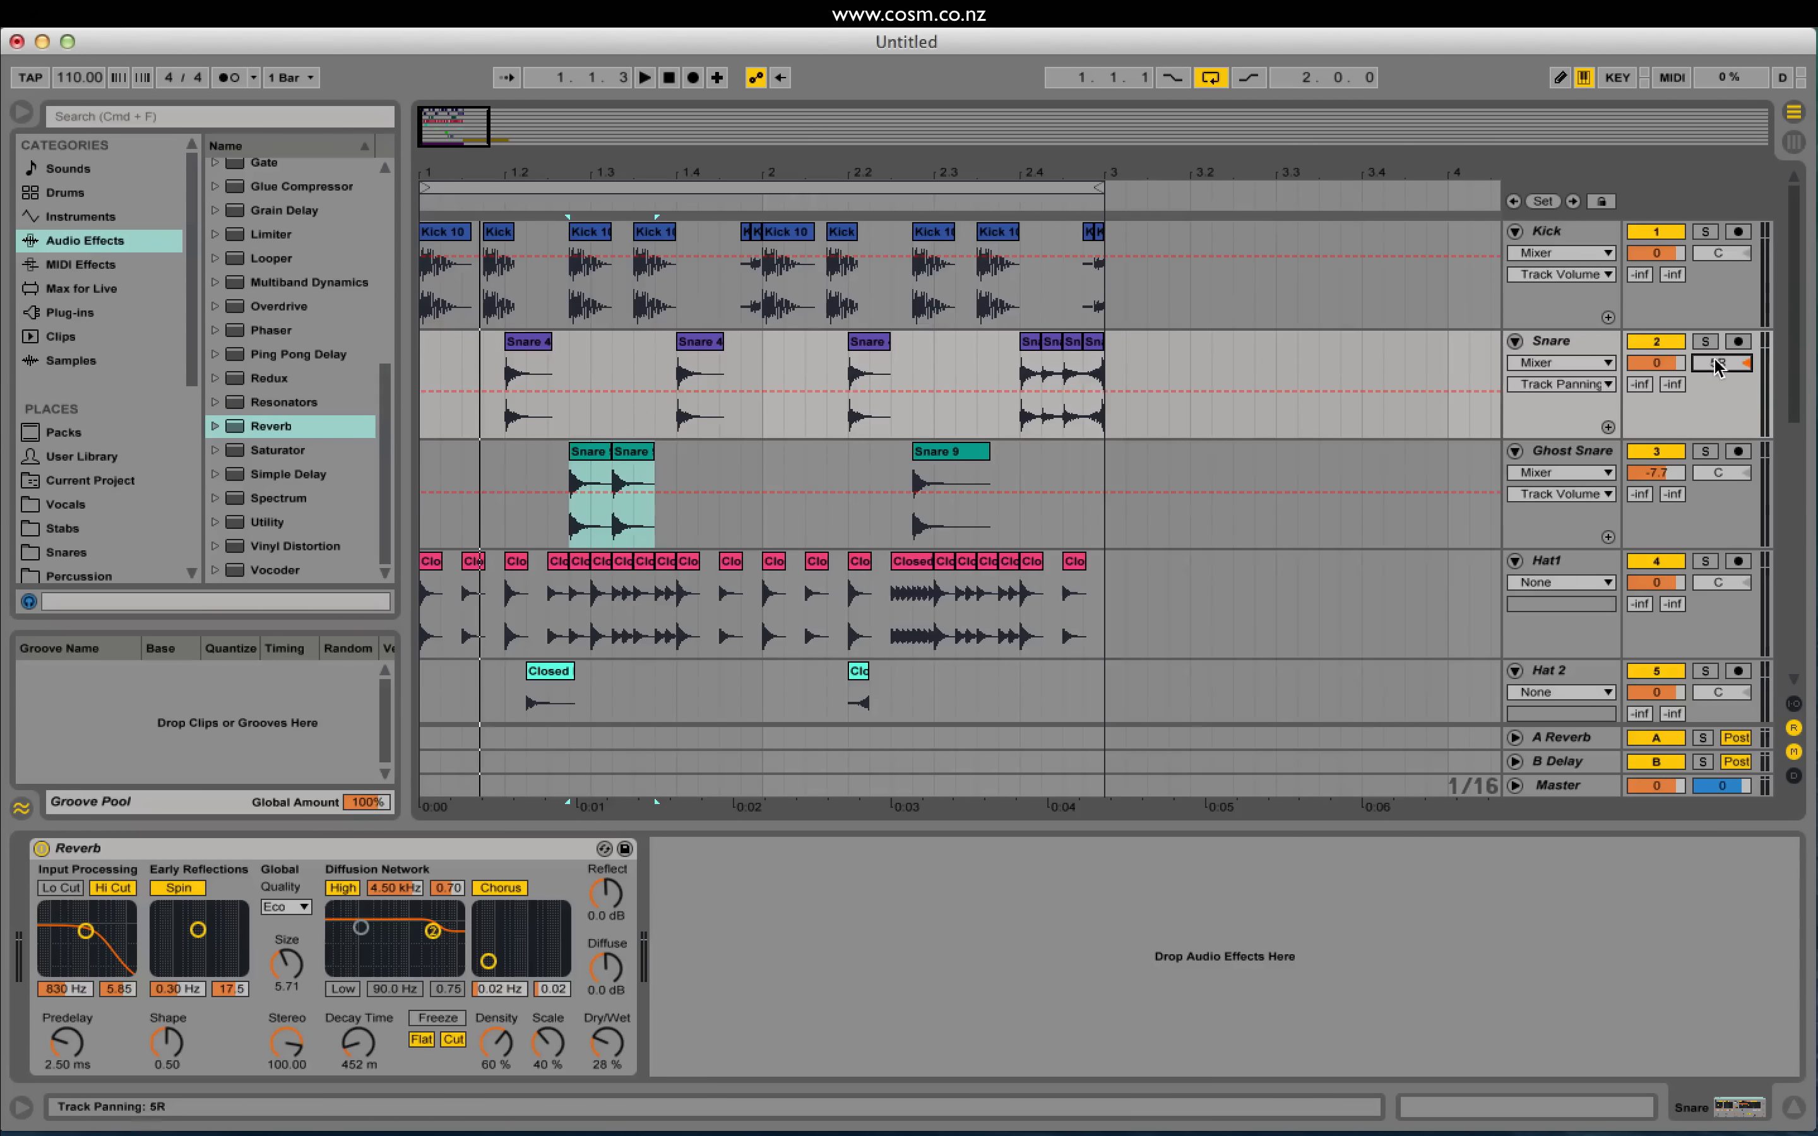
scroll(1619, 428, "down", 5)
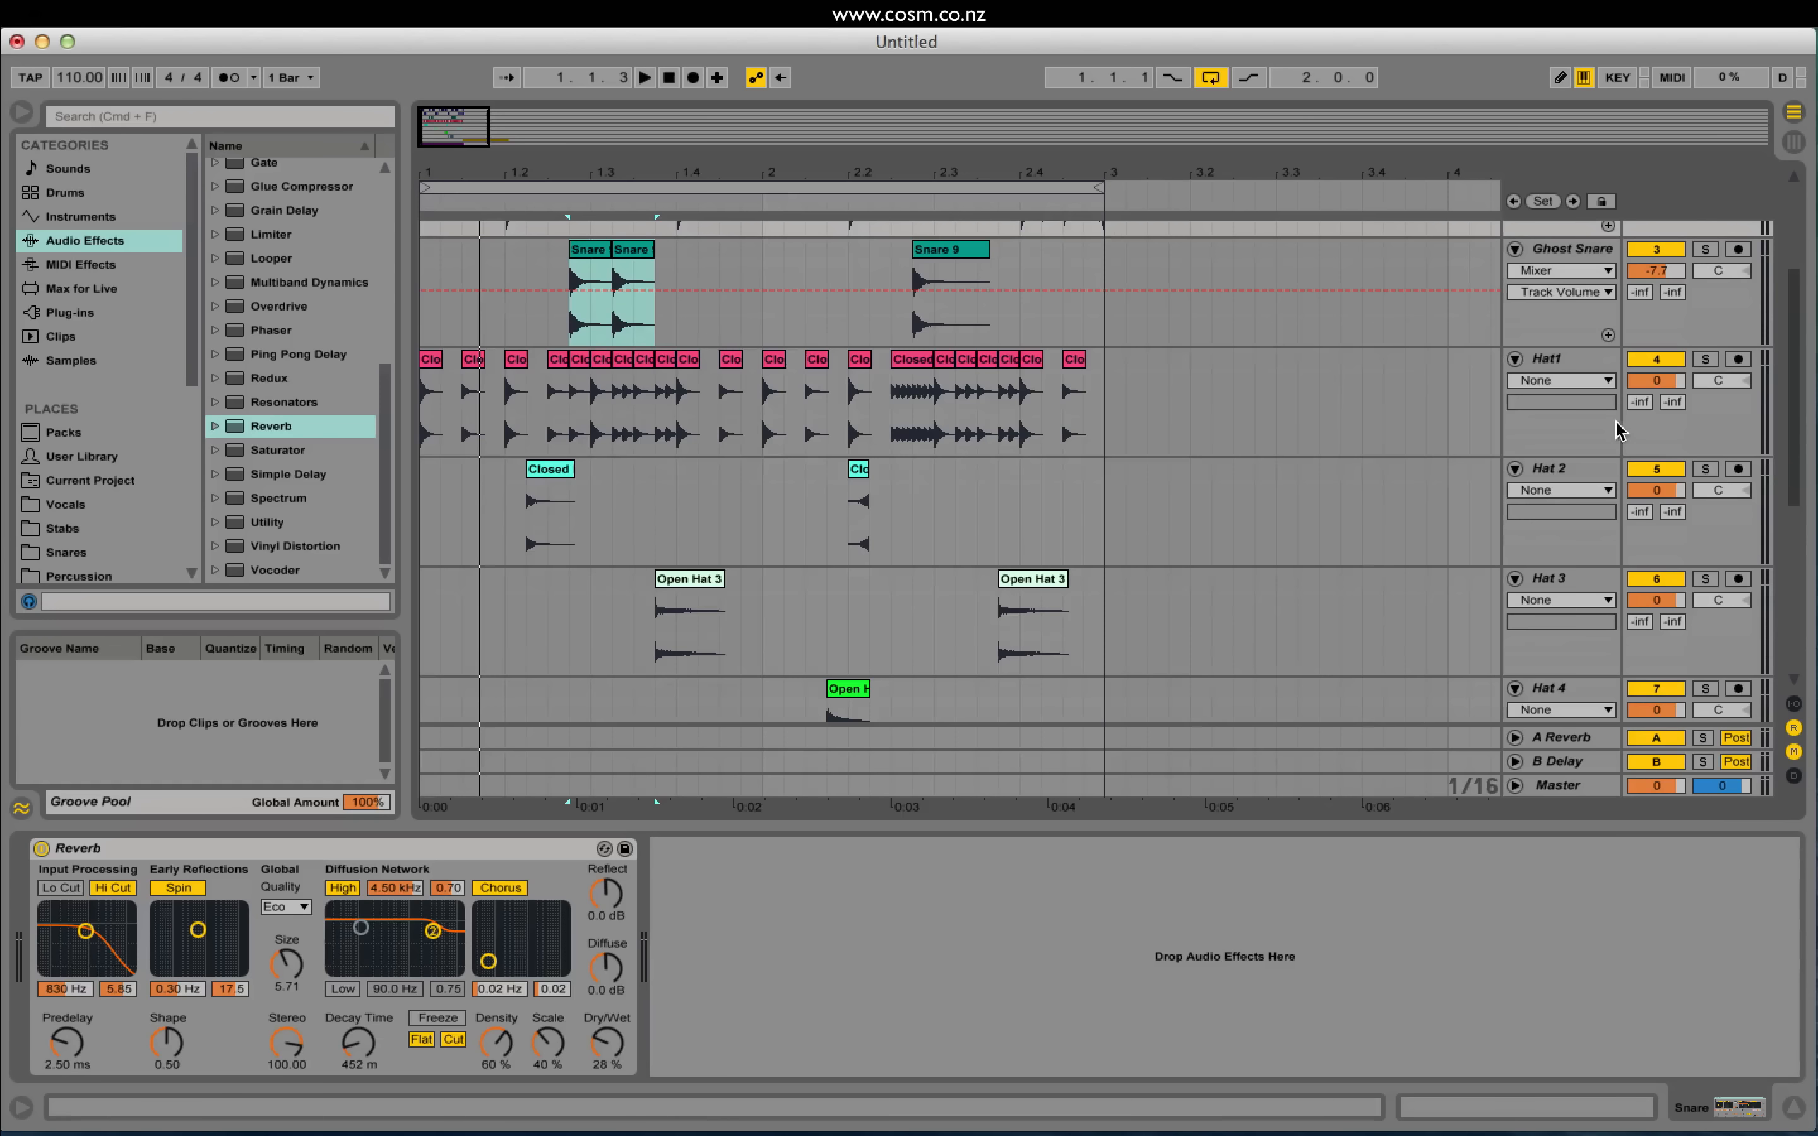
left_click(1559, 468)
scroll(1559, 496, "down", 2)
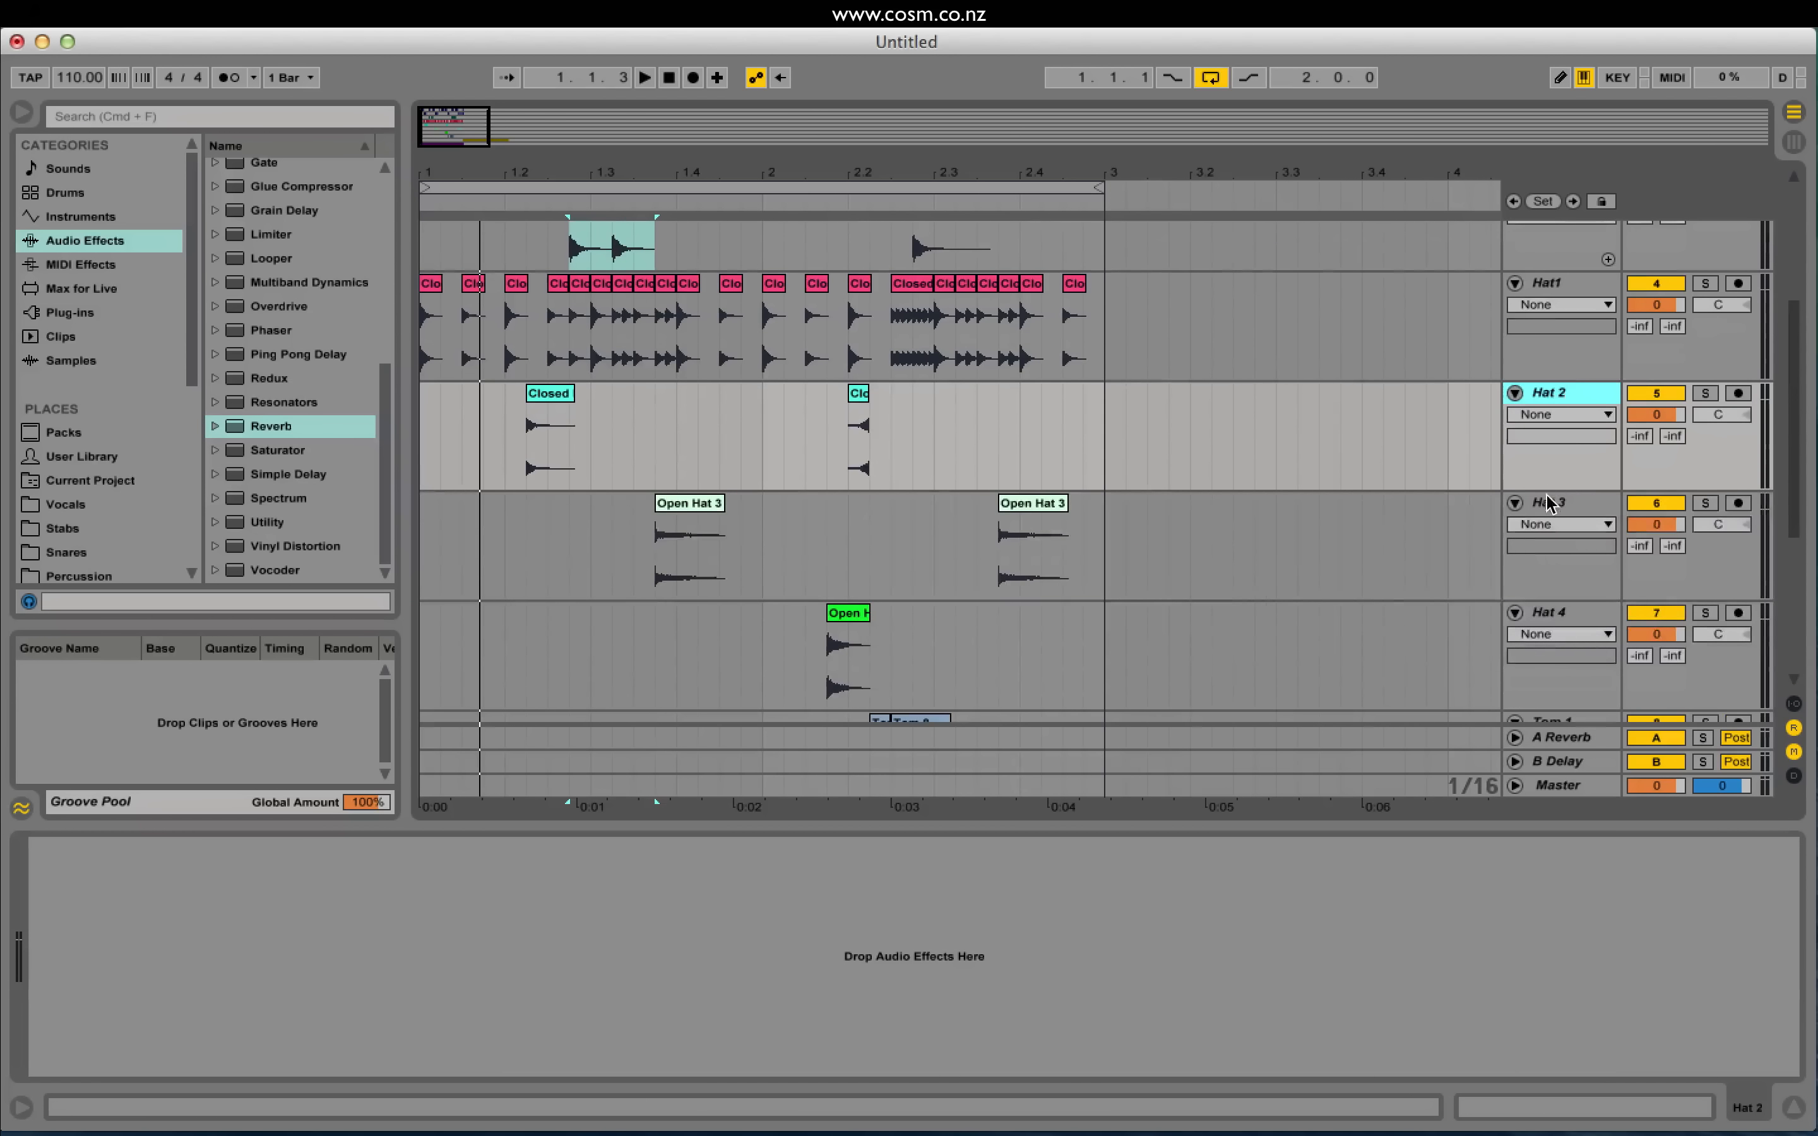
left_click(1561, 554)
left_click(1552, 613)
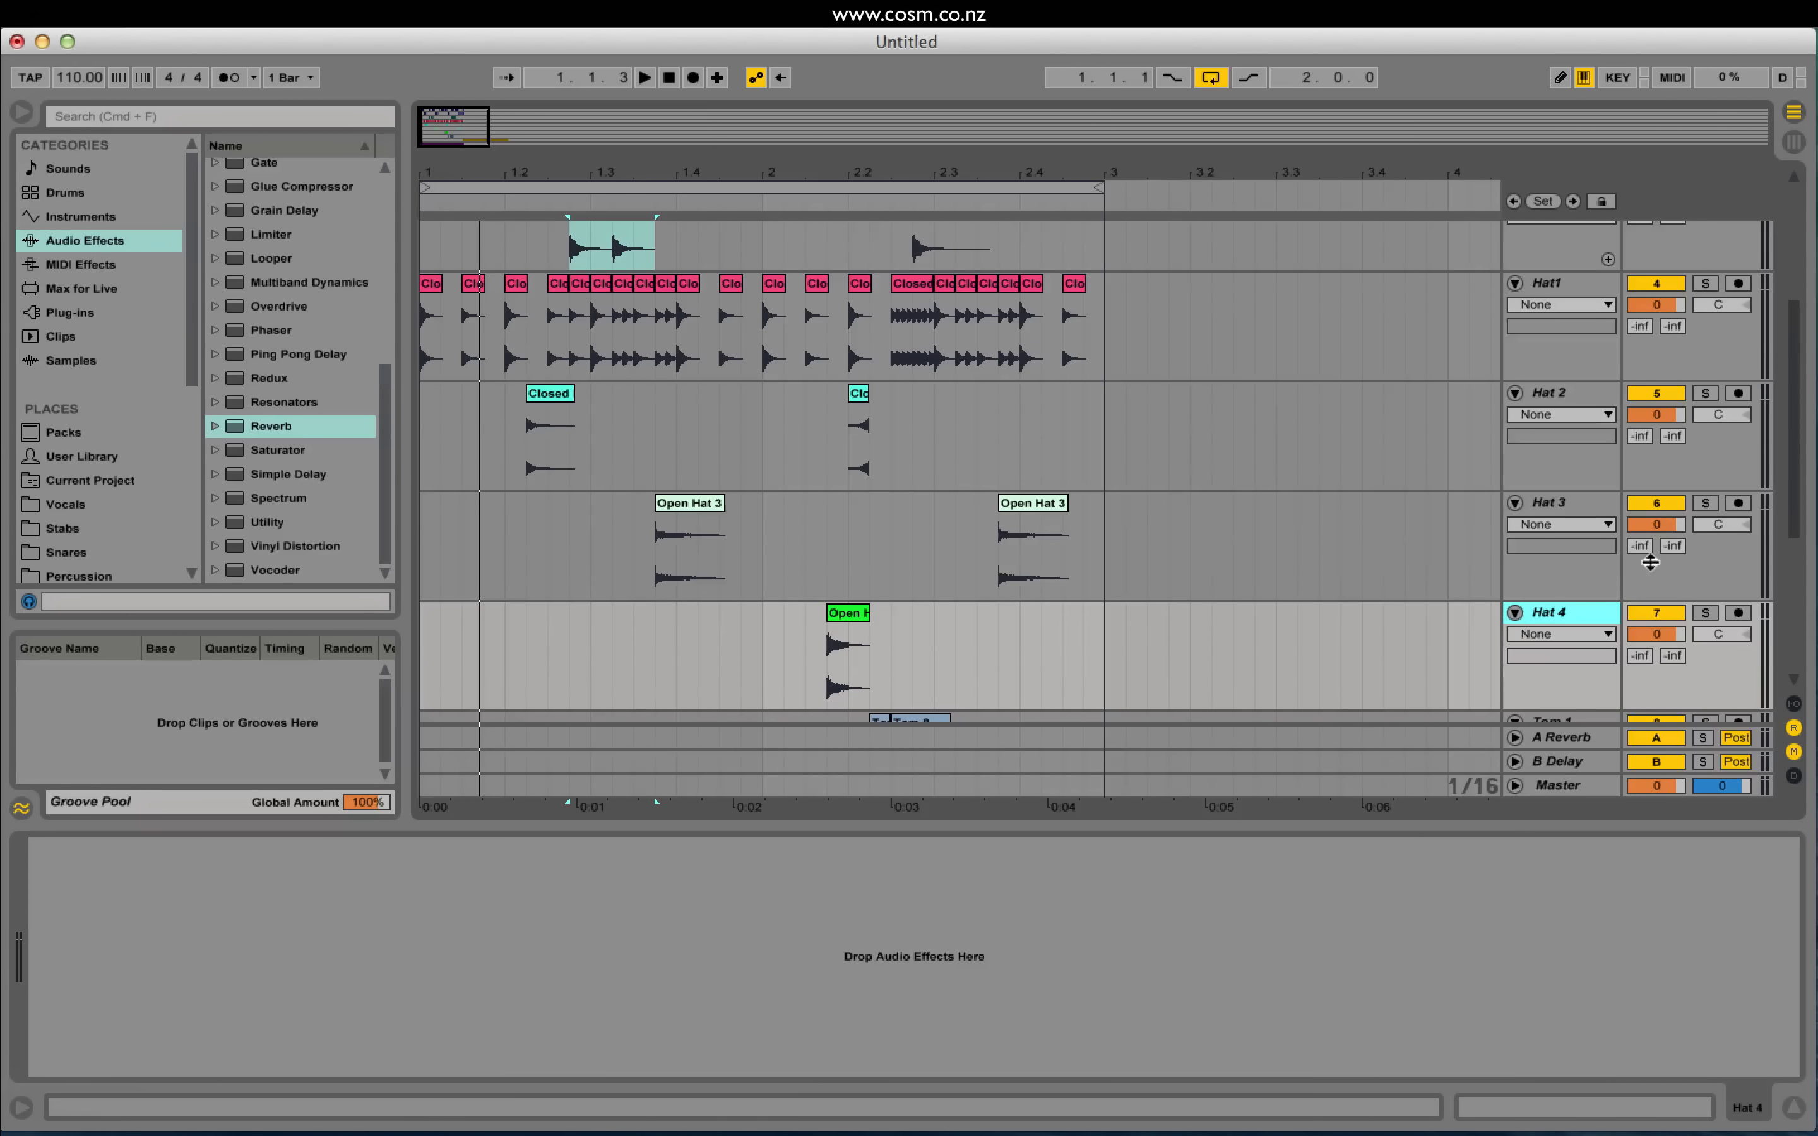
left_click_drag(1734, 406, 1734, 411)
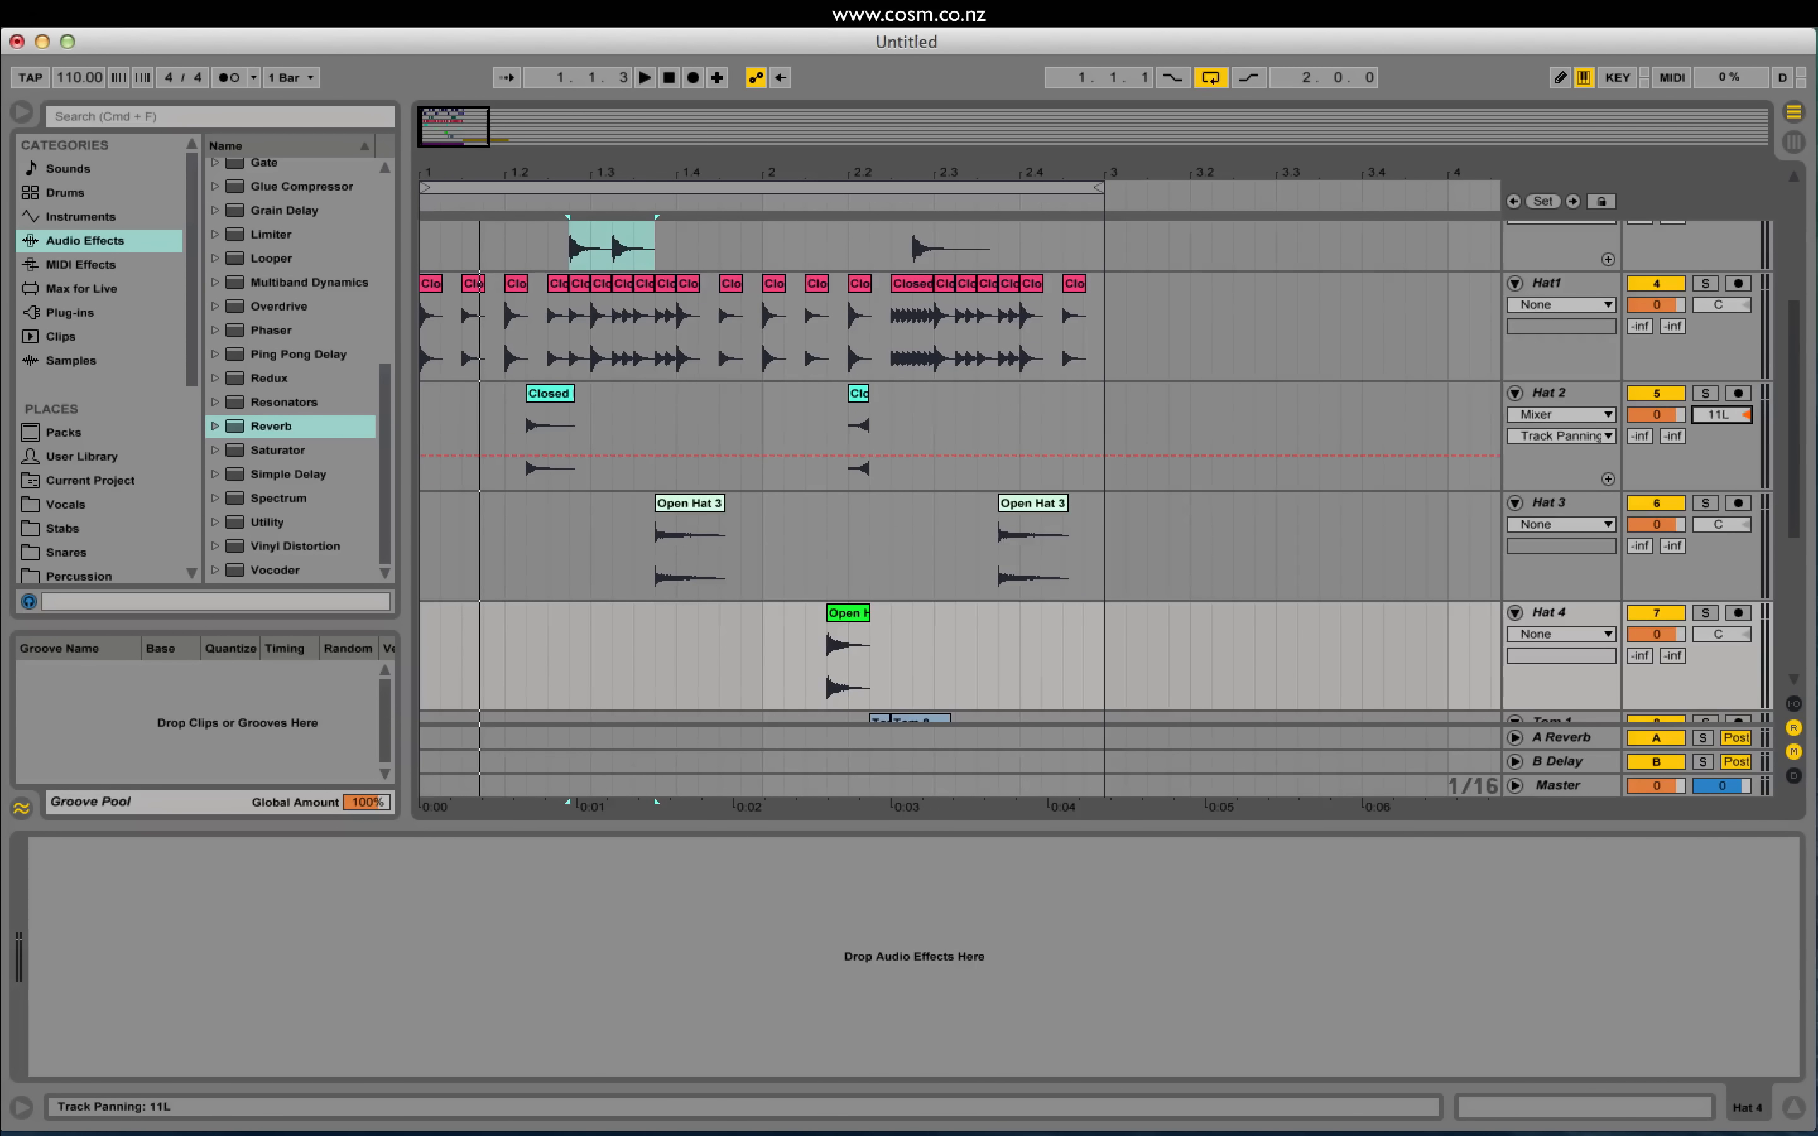
left_click_drag(1718, 524, 1718, 513)
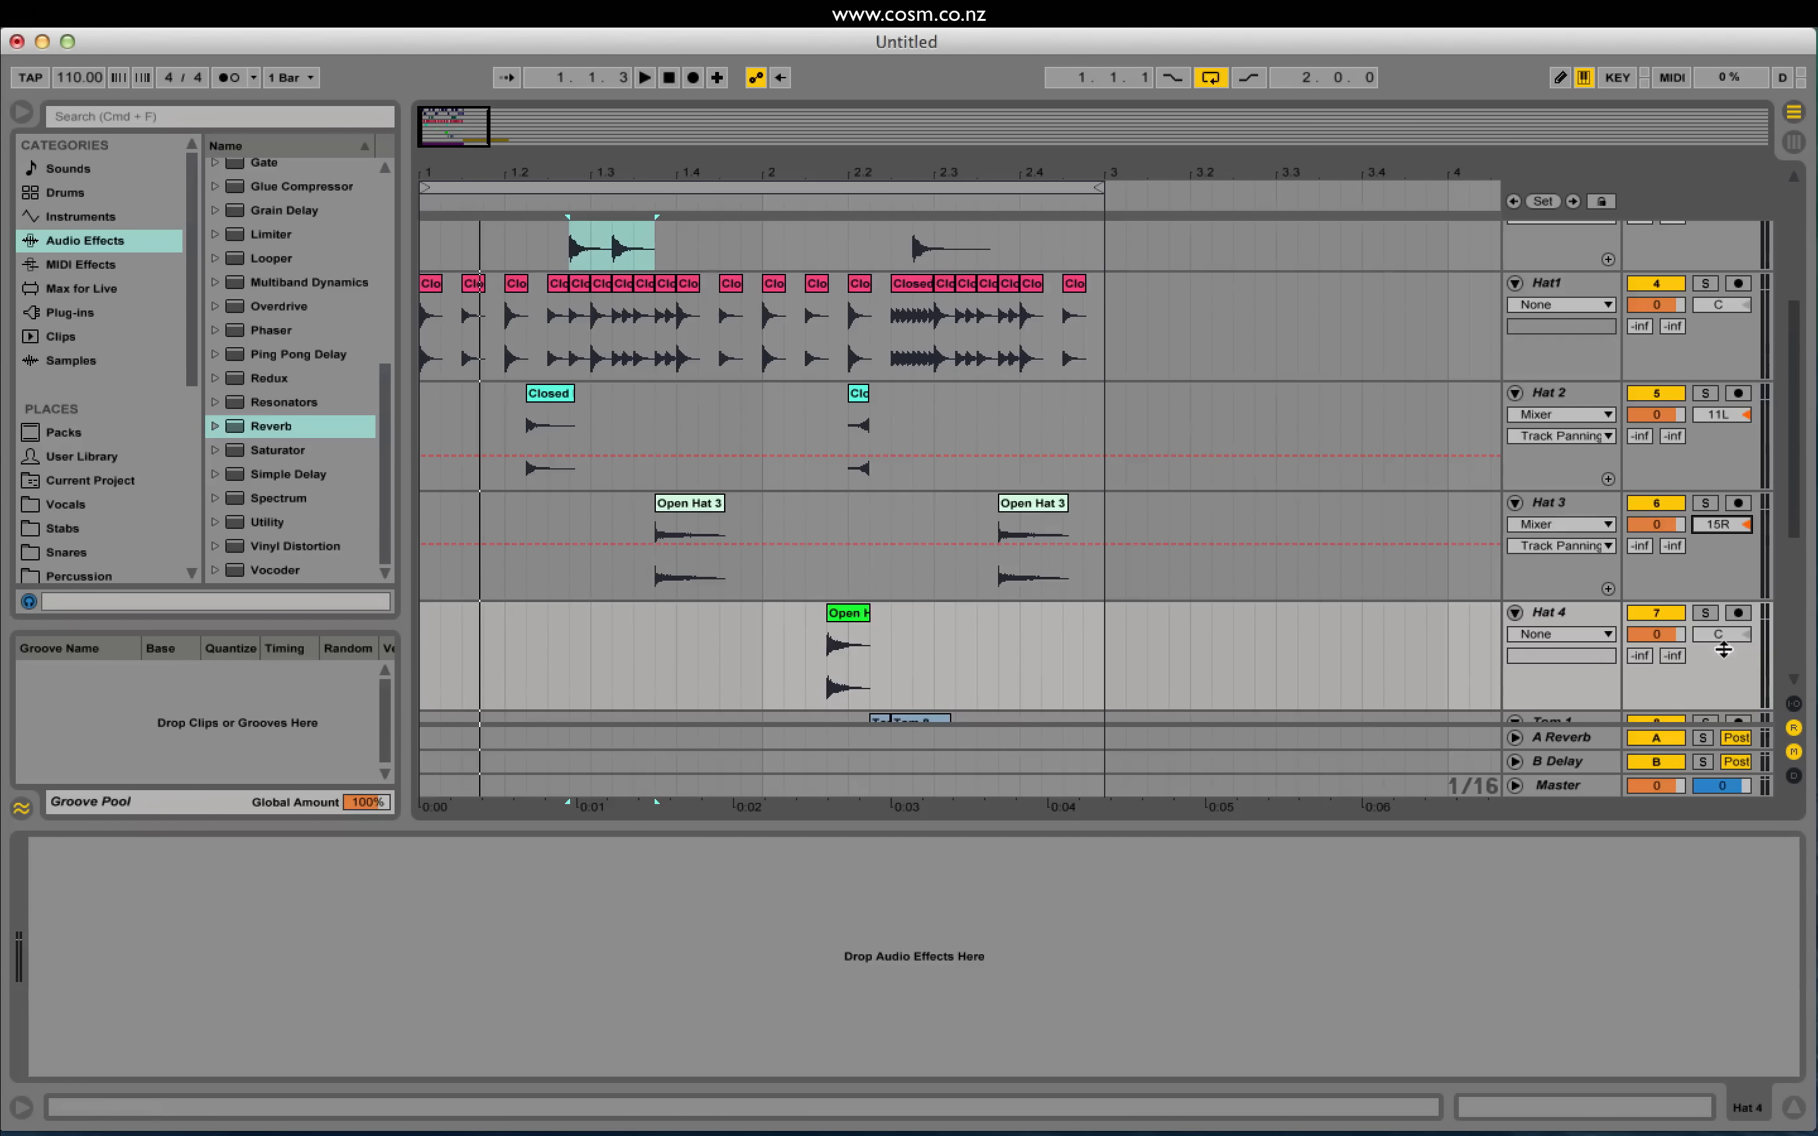
left_click_drag(1718, 633, 1718, 638)
scroll(1716, 628, "down", 3)
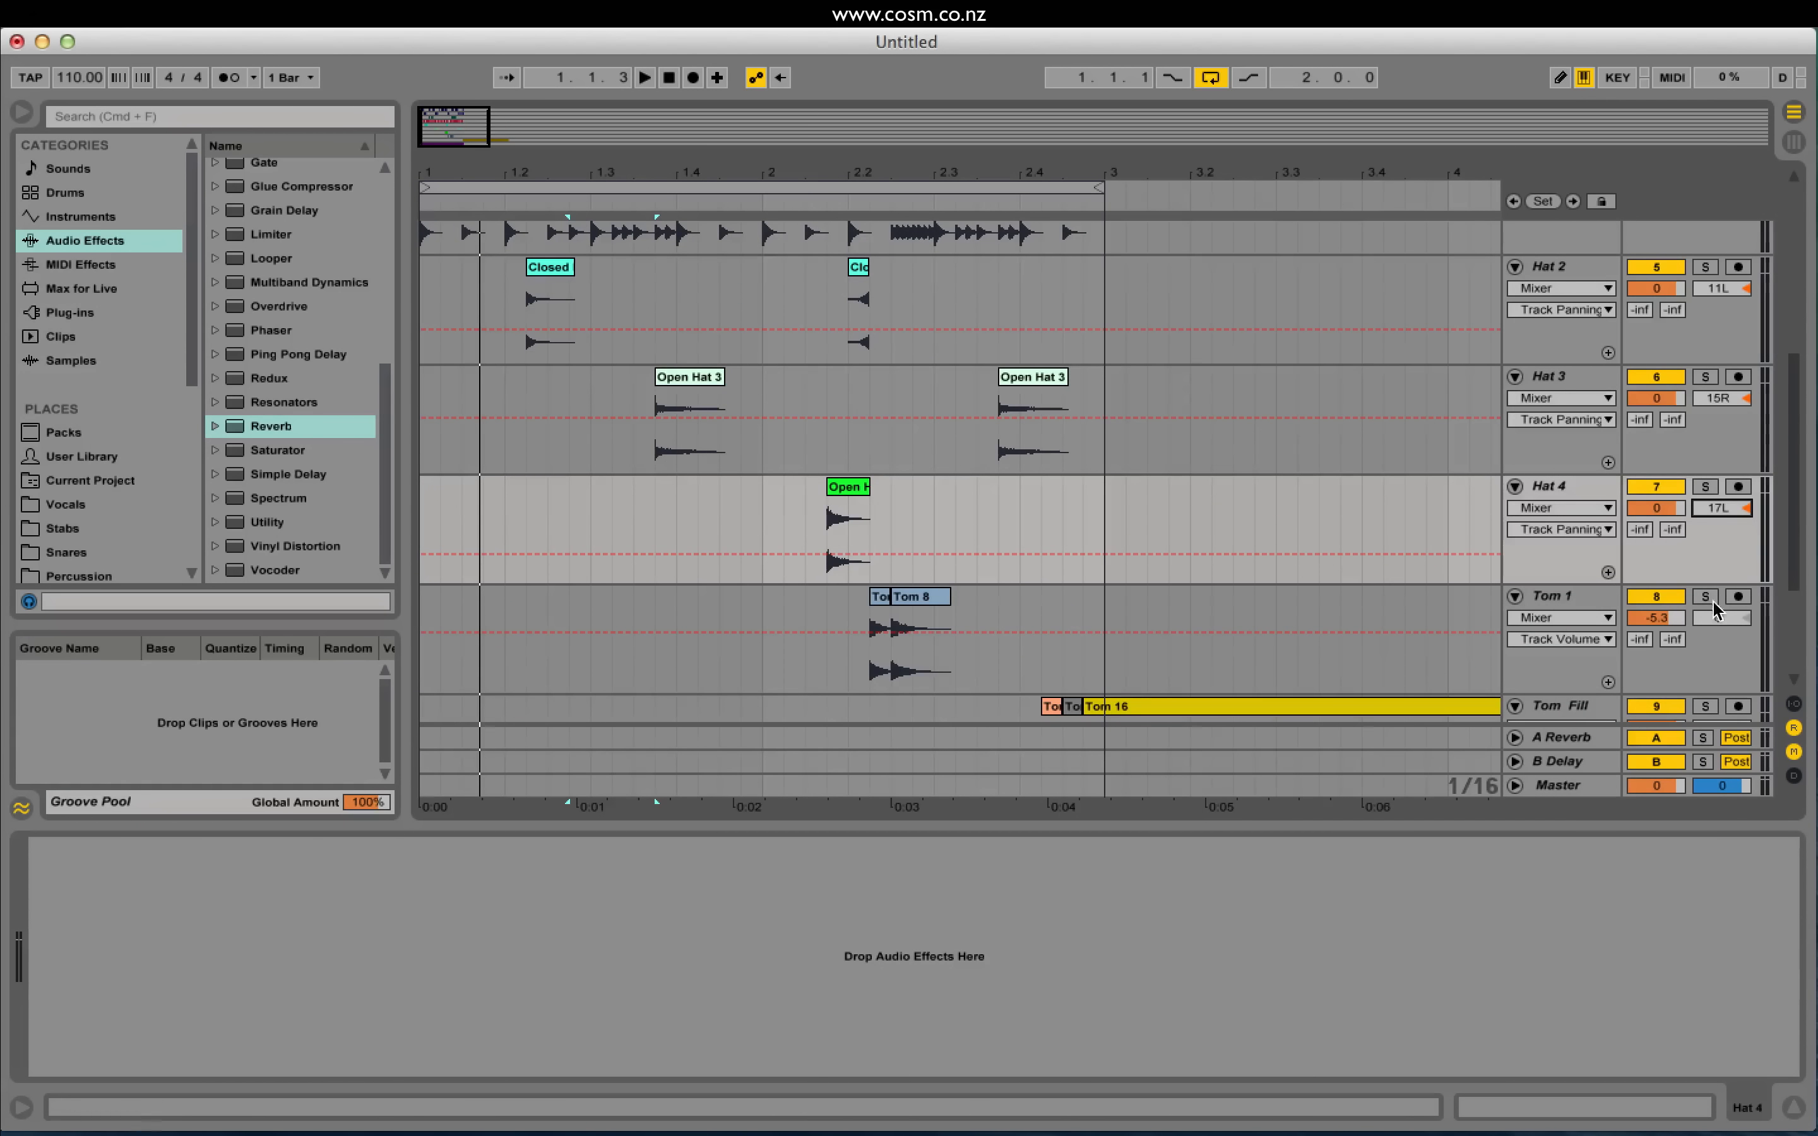
key("space")
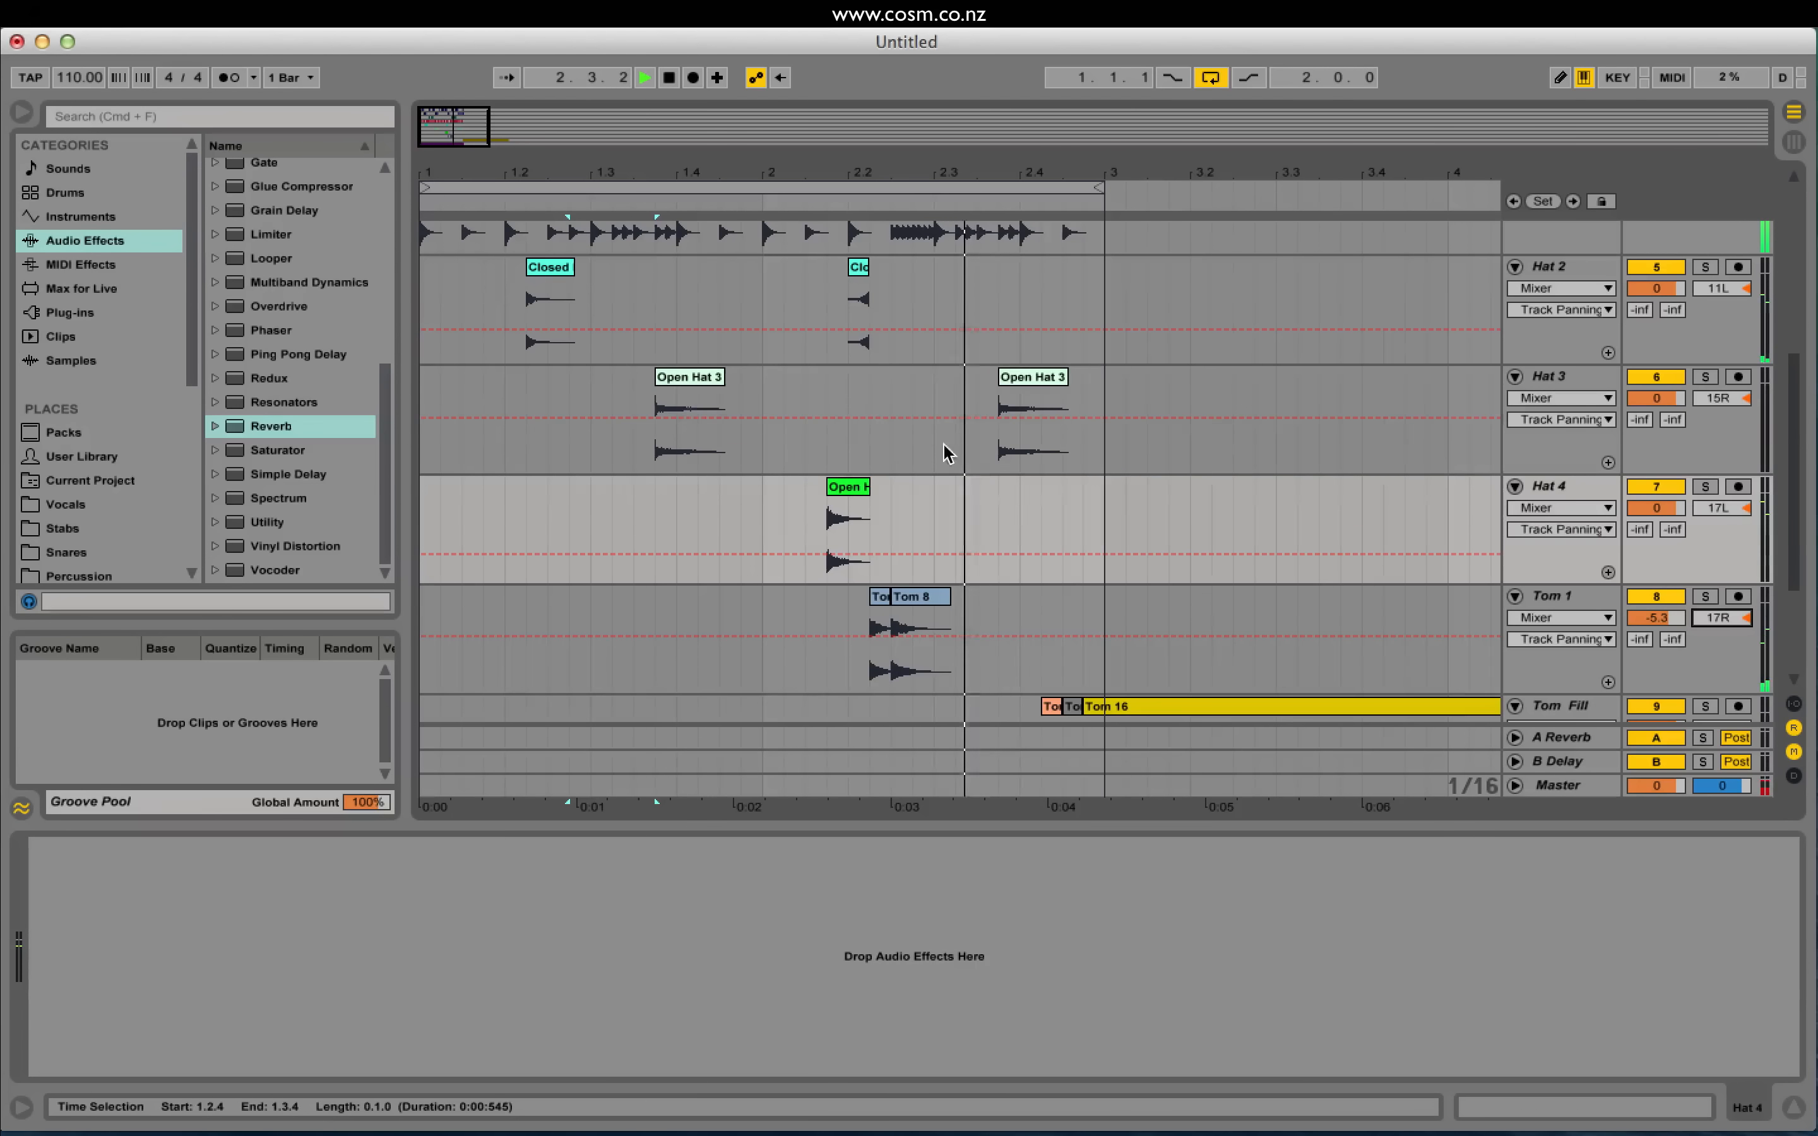
Step: Zoom to 2.4 on Tom Fill and paste two copies of a tiny Tom 14 slice
scroll(1059, 593, "down", 2)
left_click(1019, 657)
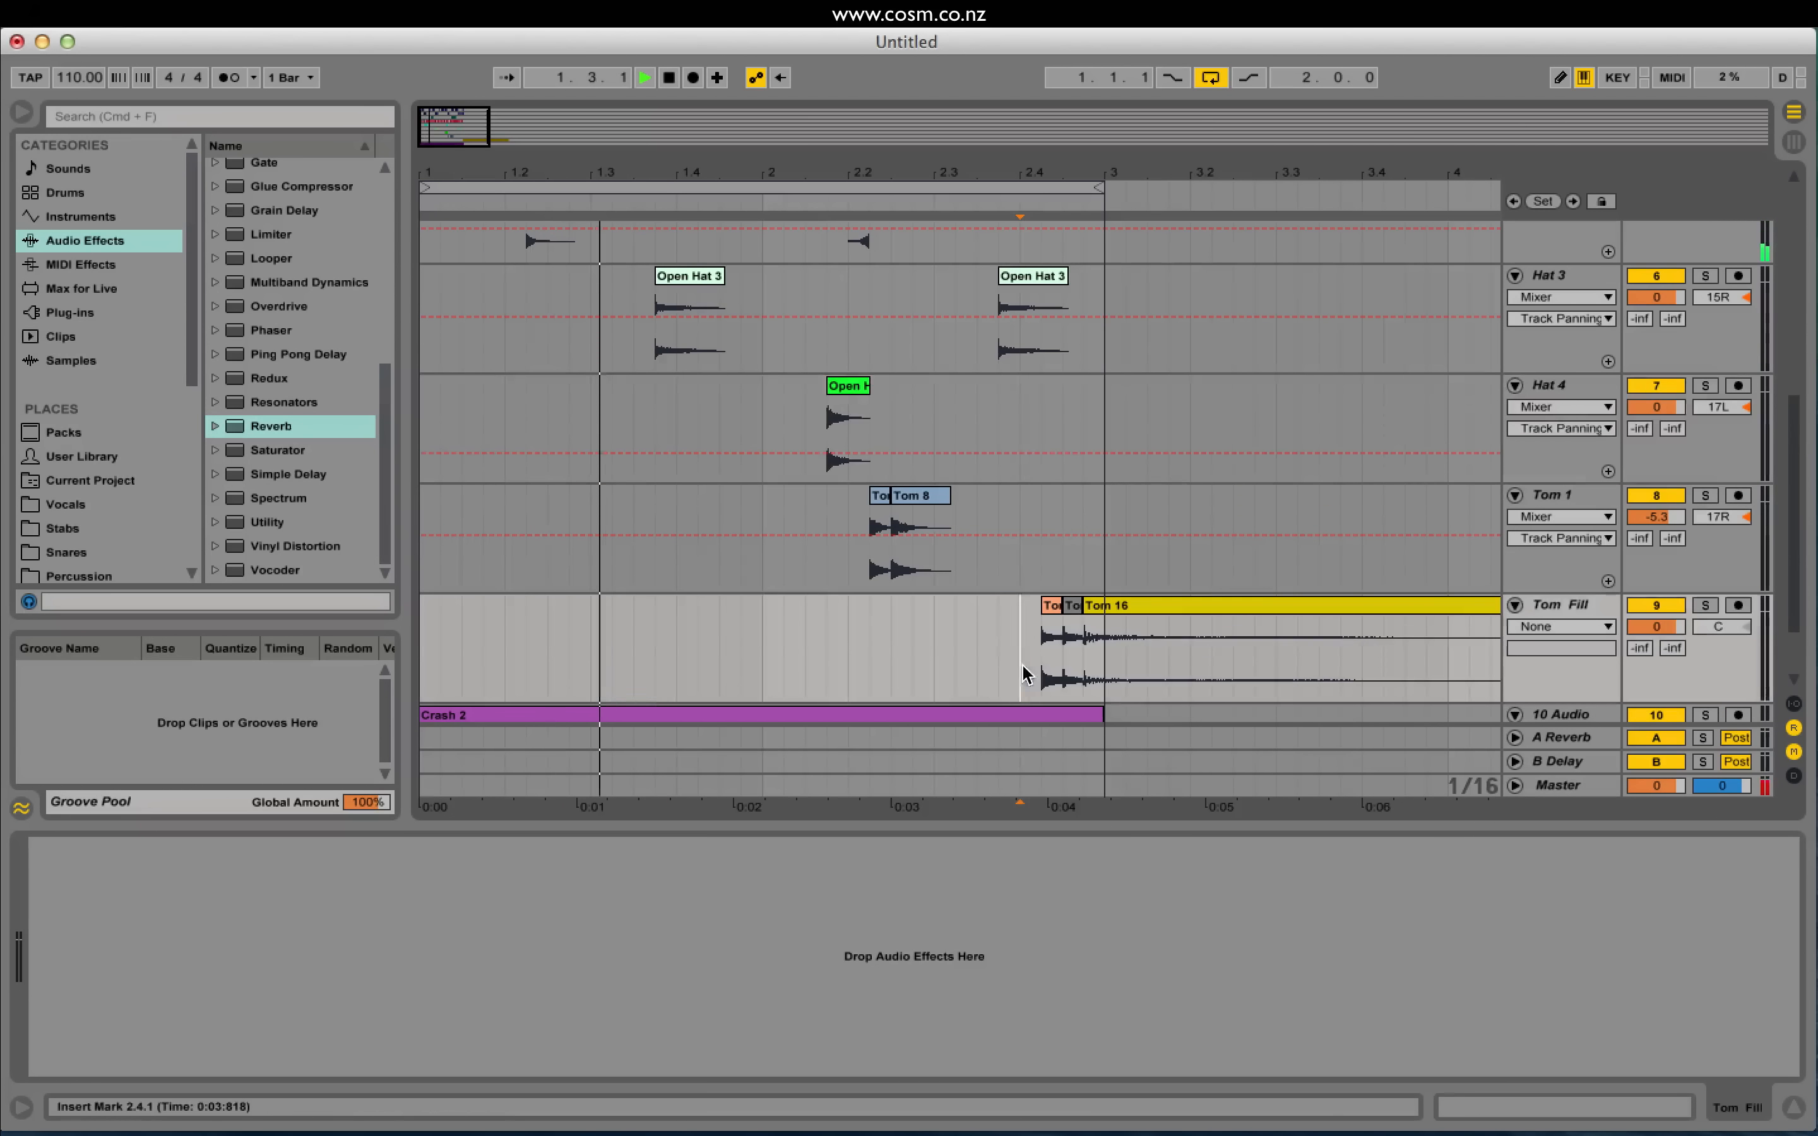
left_click_drag(459, 128, 459, 226)
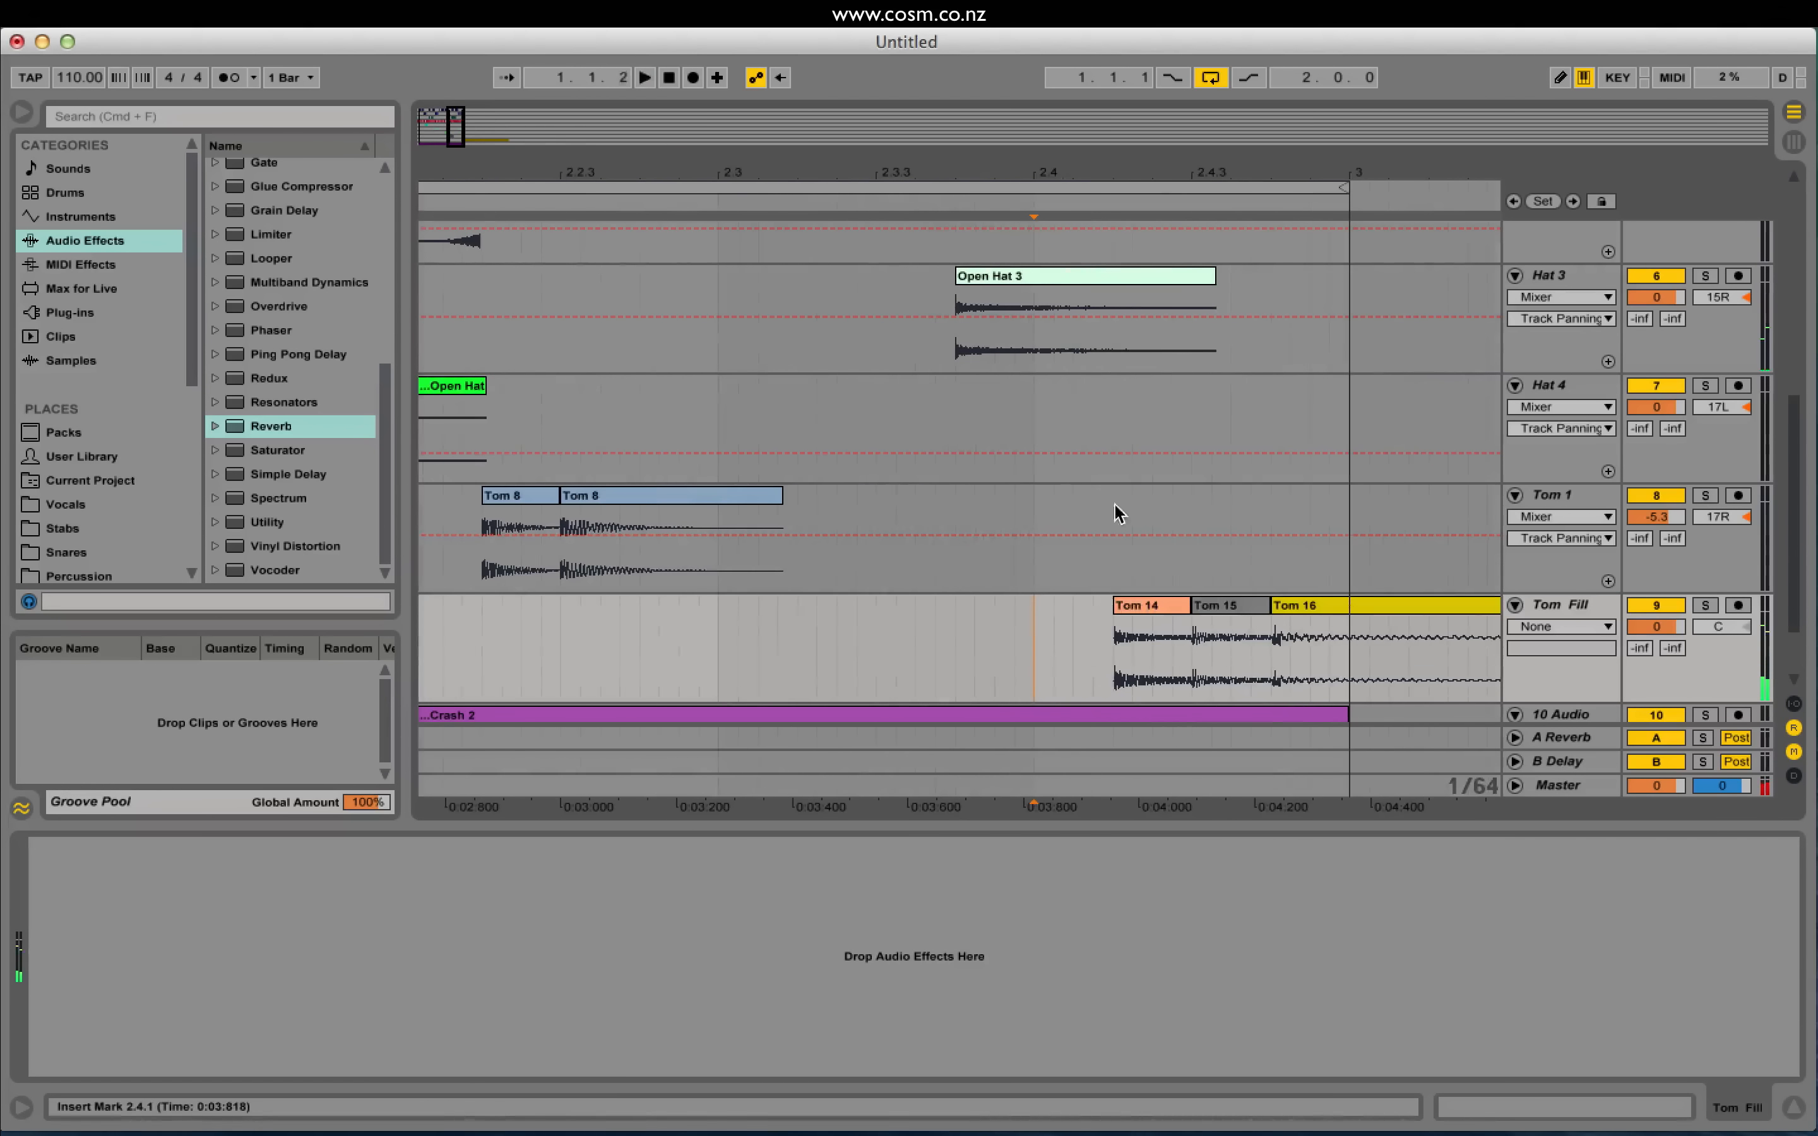
key("space")
left_click(1123, 672)
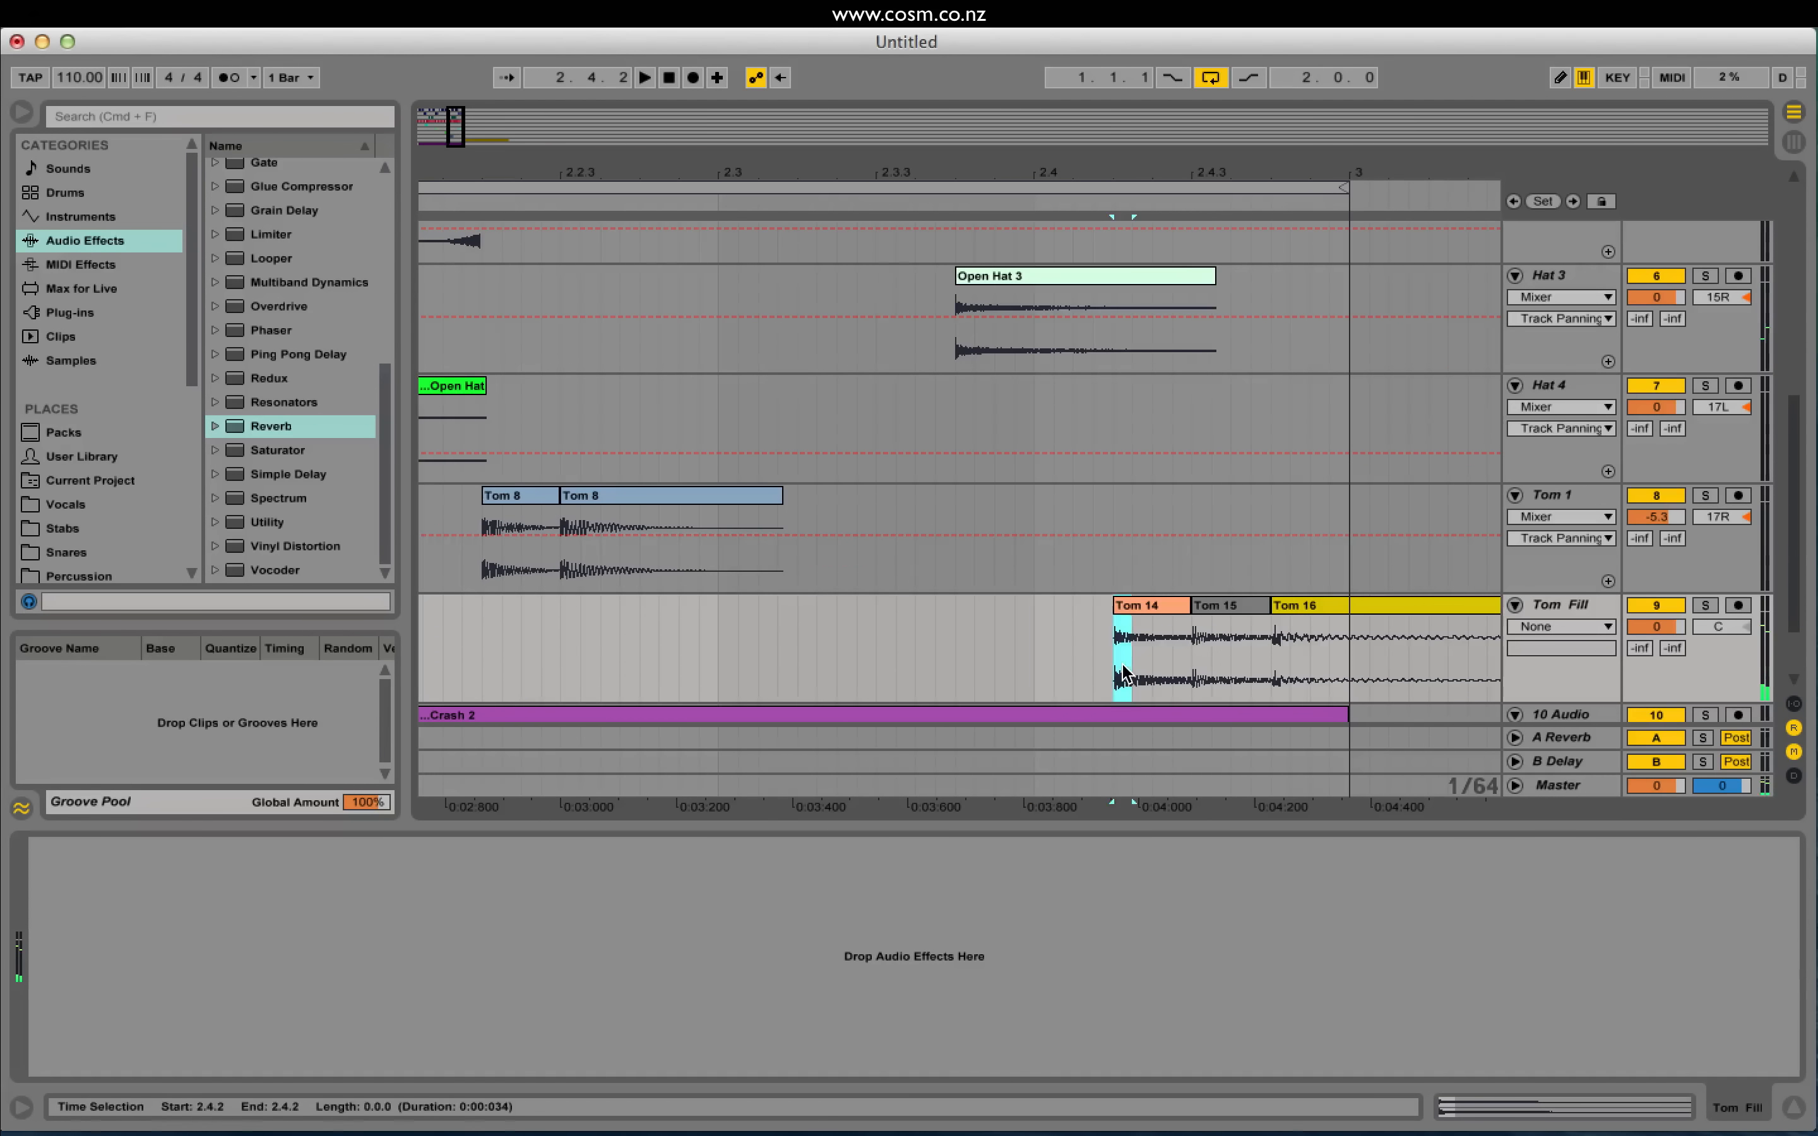
left_click(1042, 654)
key("super+v")
left_click(1071, 647)
key("super+v")
Step: Audition the stutter and paste another Tom slice at 2.3.4
left_click(913, 670)
key("space")
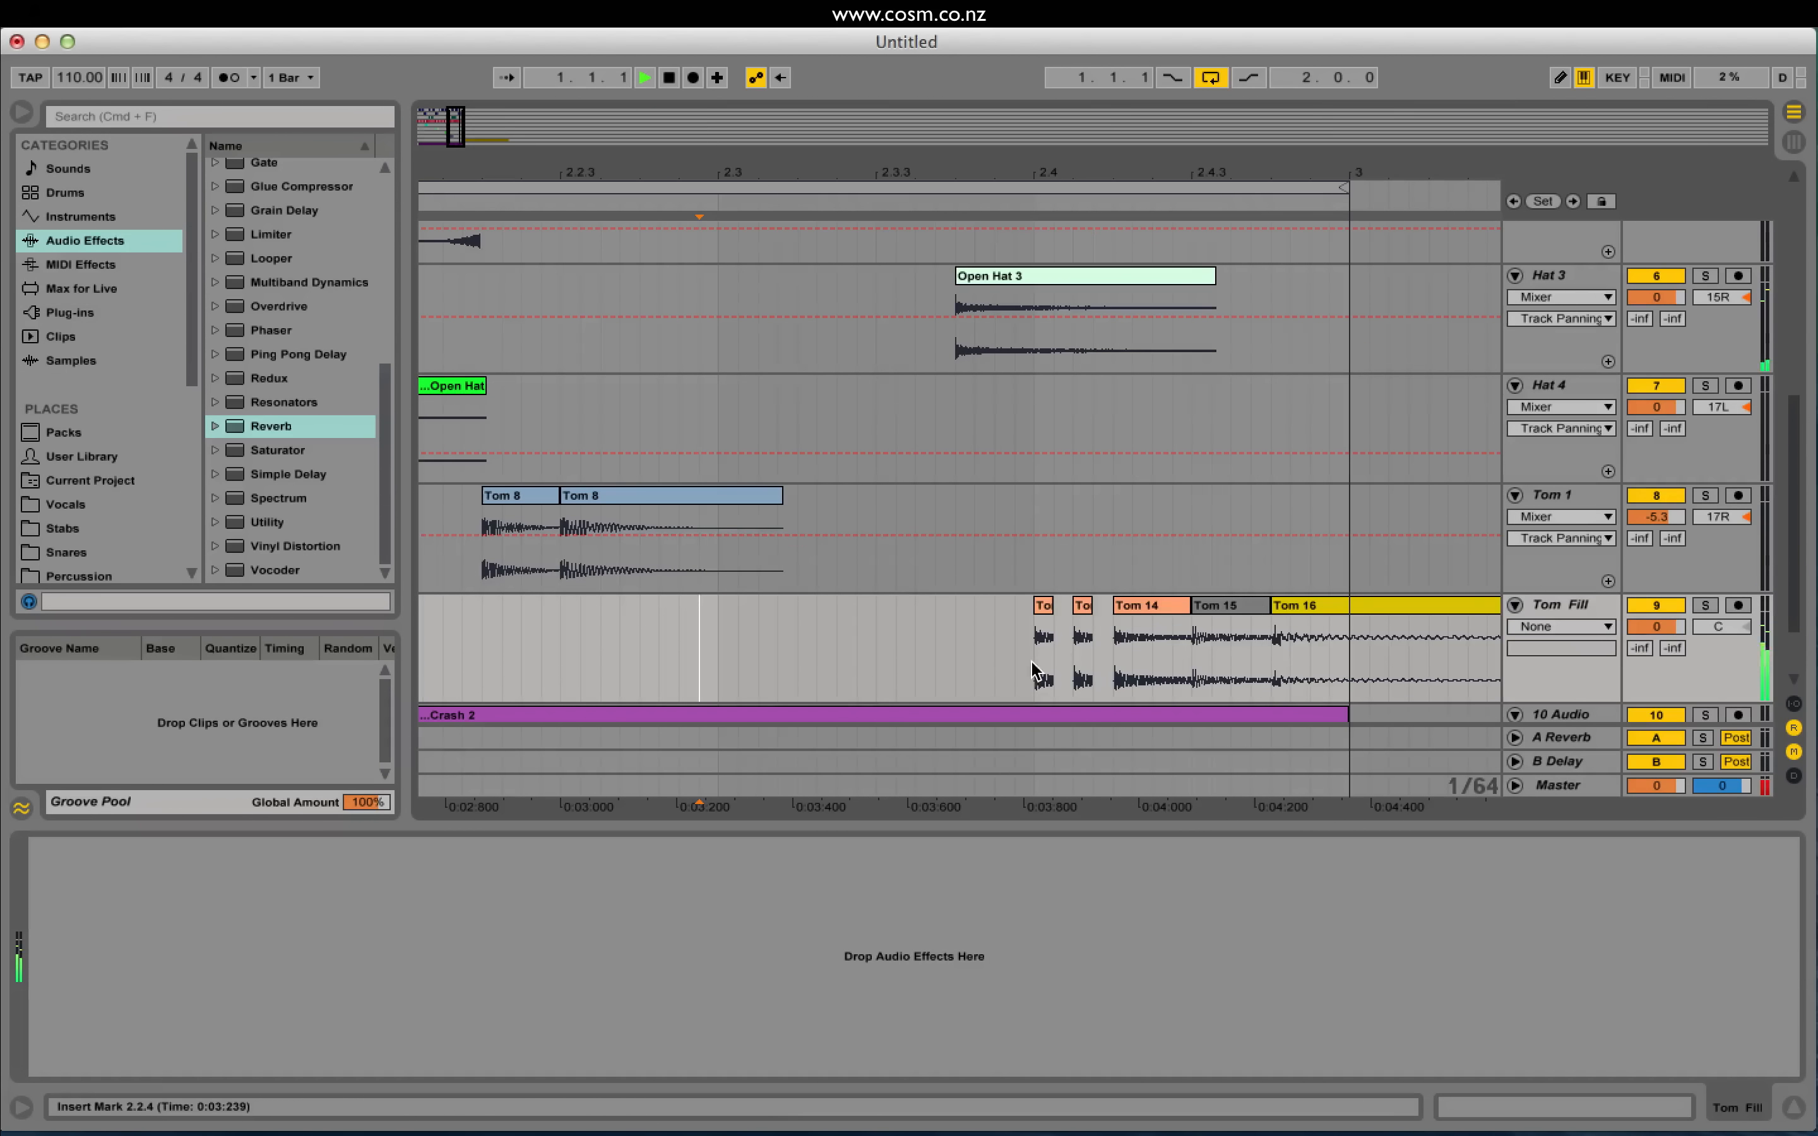
left_click(699, 672)
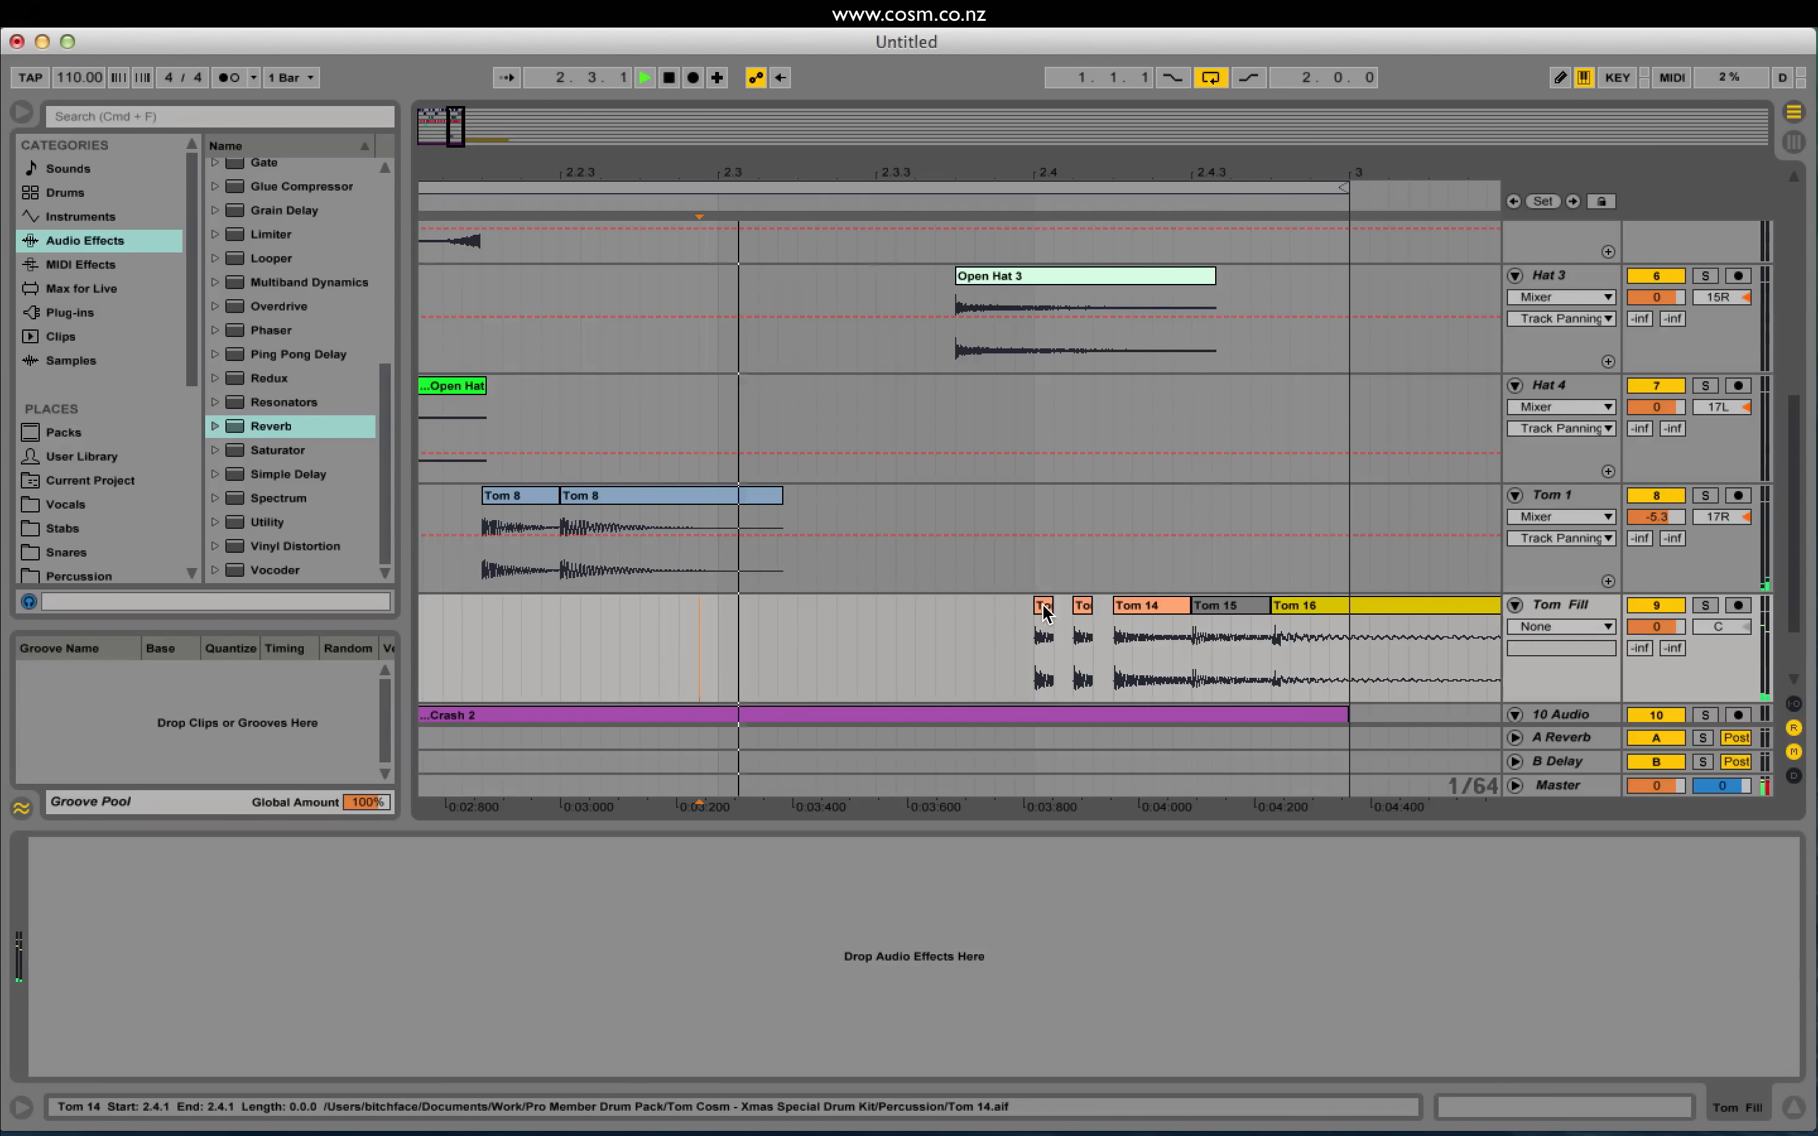
left_click(982, 610)
key("super+v")
mouse_move(981, 604)
left_mouse_down()
mouse_move(998, 610)
mouse_move(956, 609)
left_mouse_up()
key("super+z")
key("space")
Step: Add one more slice, delete the fourth, and extend the third to meet Tom 14
left_click(956, 613)
key("super+v")
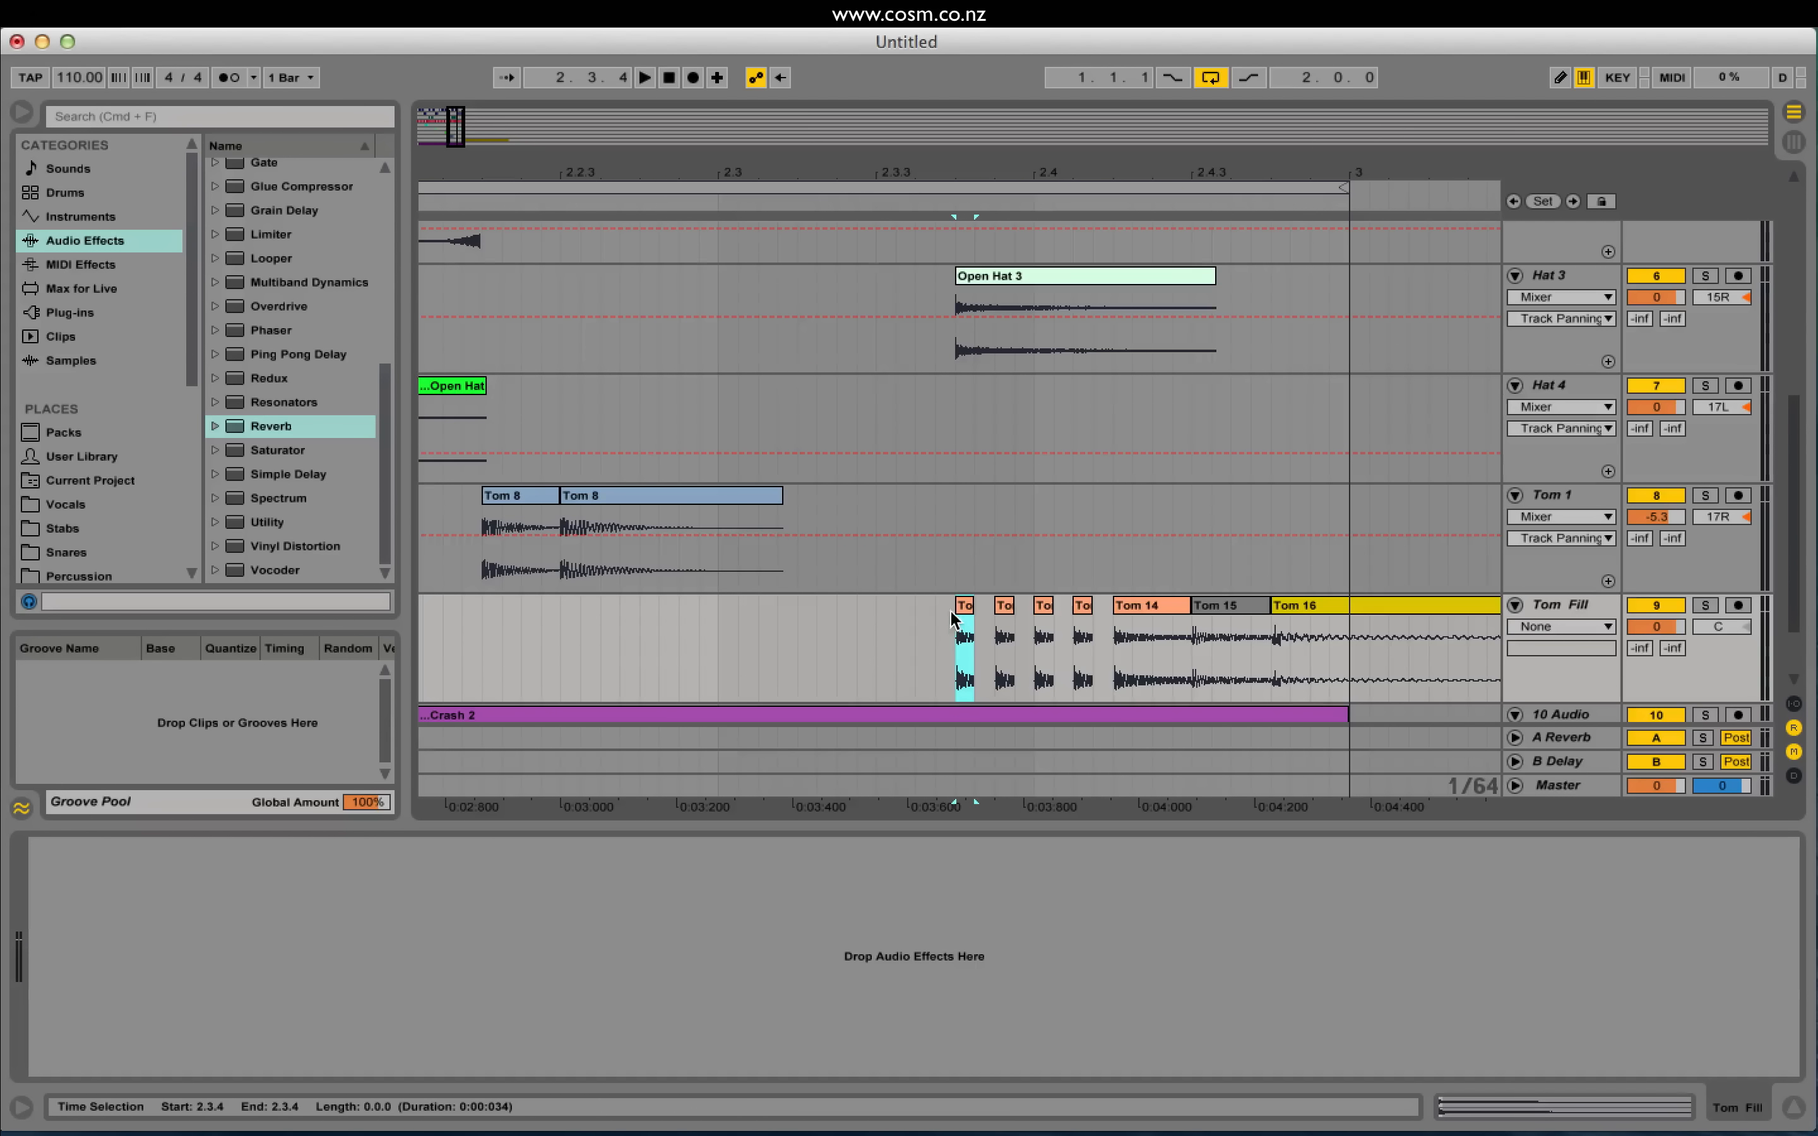
left_click(759, 676)
key("space")
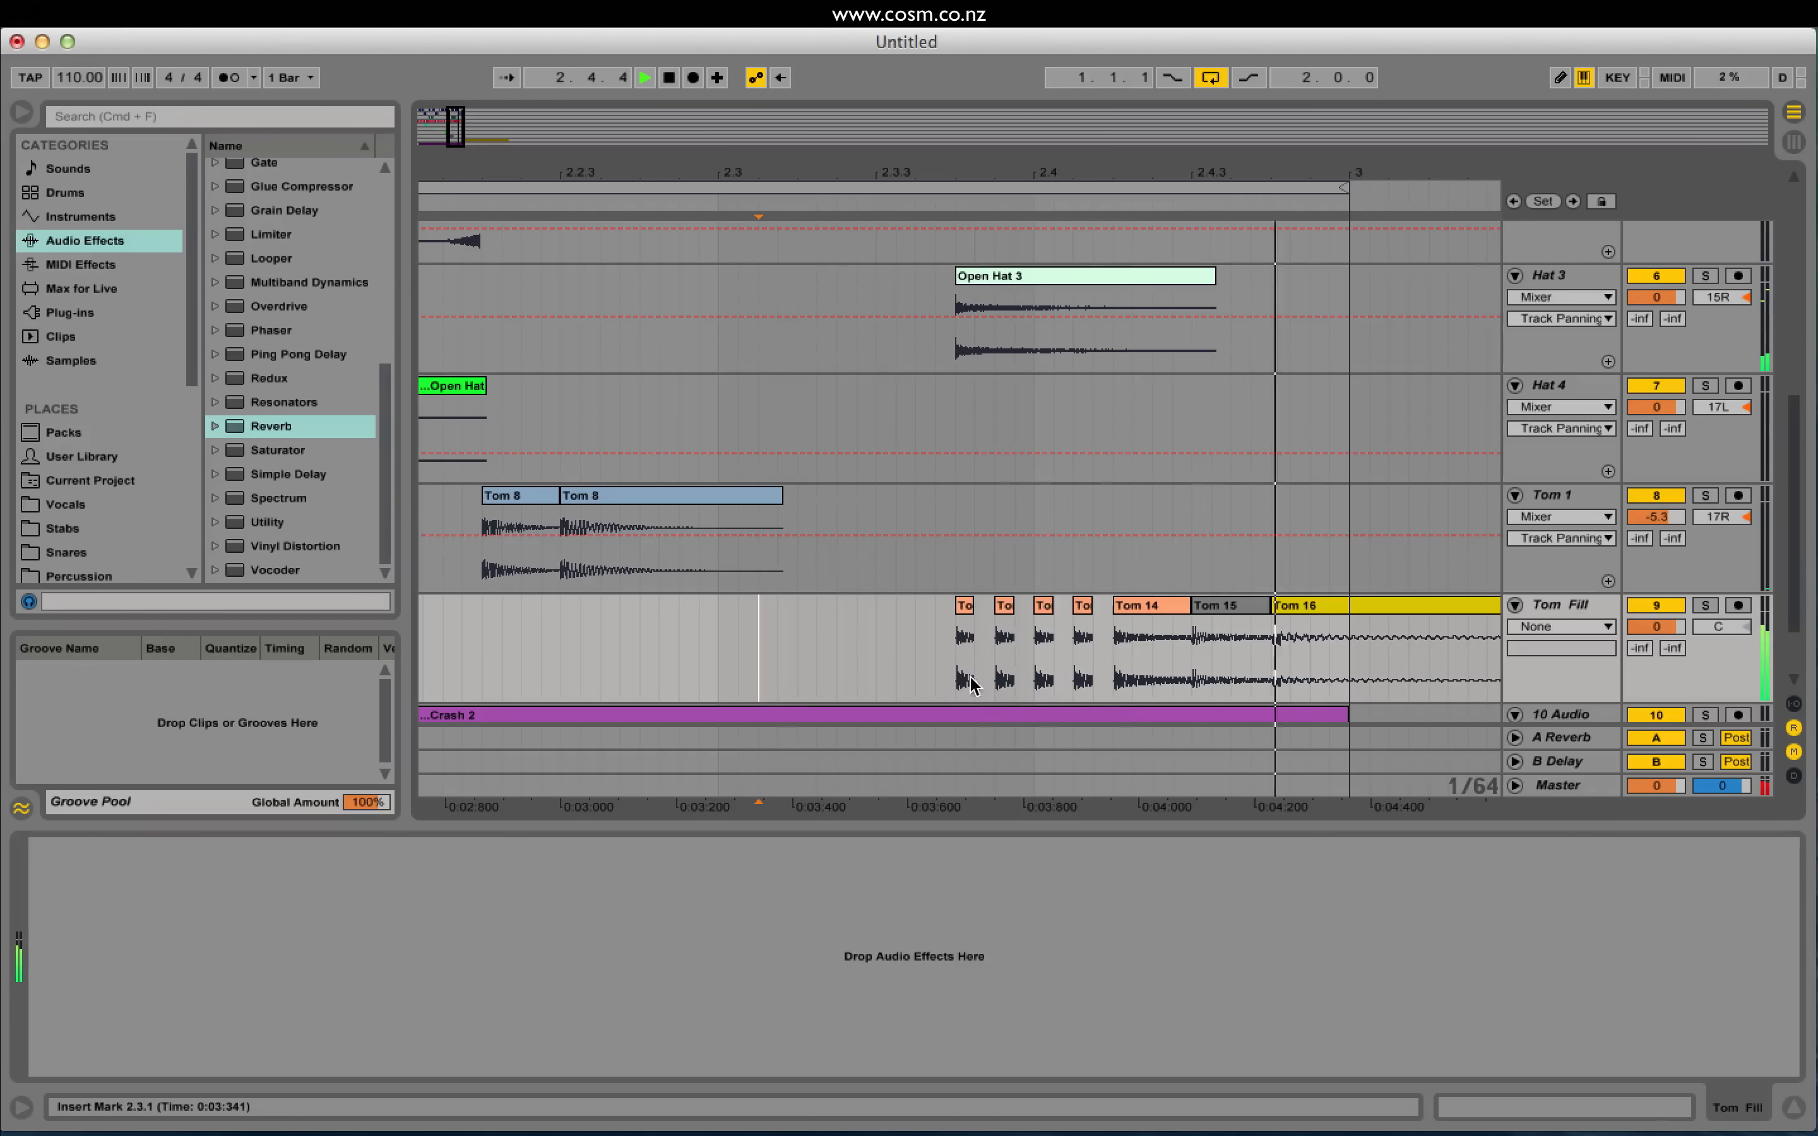
left_click(1086, 601)
key("Delete")
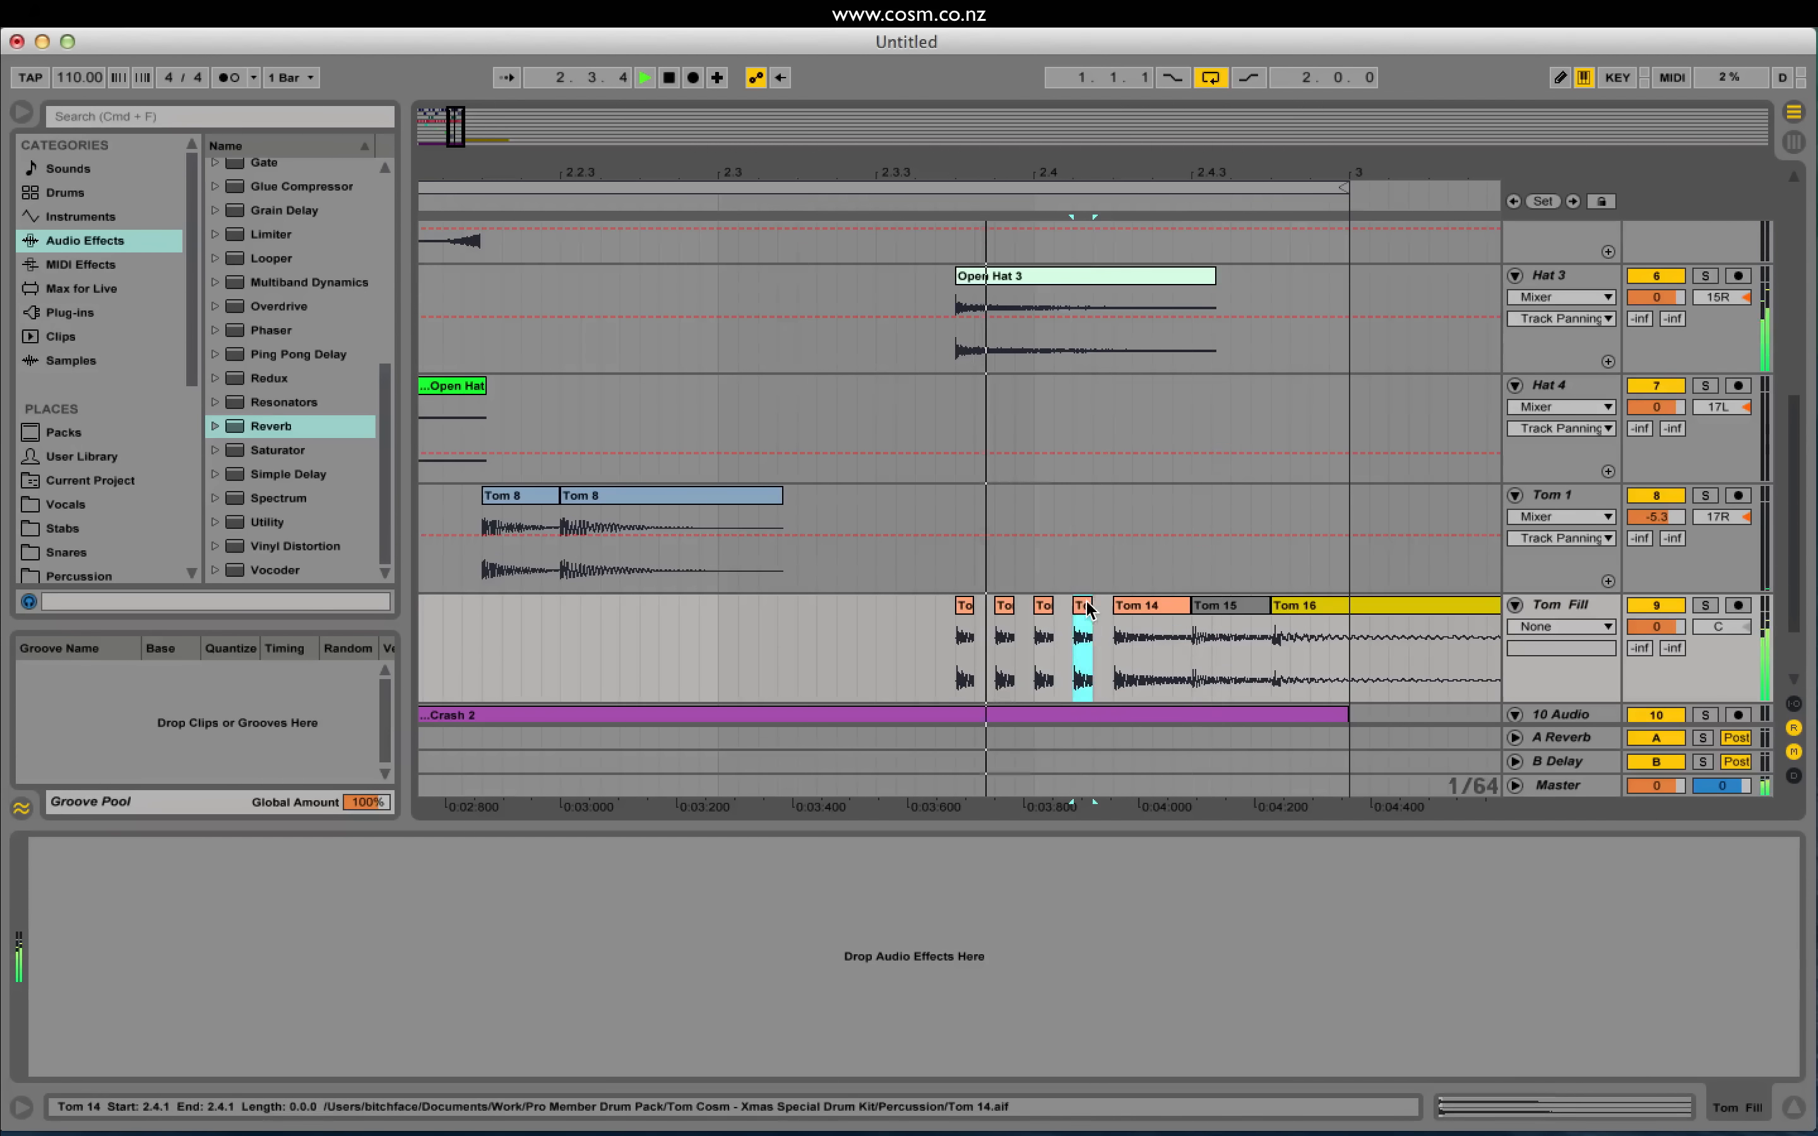
left_click_drag(1054, 606, 1113, 606)
Step: Select the lengthened Tom 14 hit and play the finished fill from 2.3.2
left_click(943, 645)
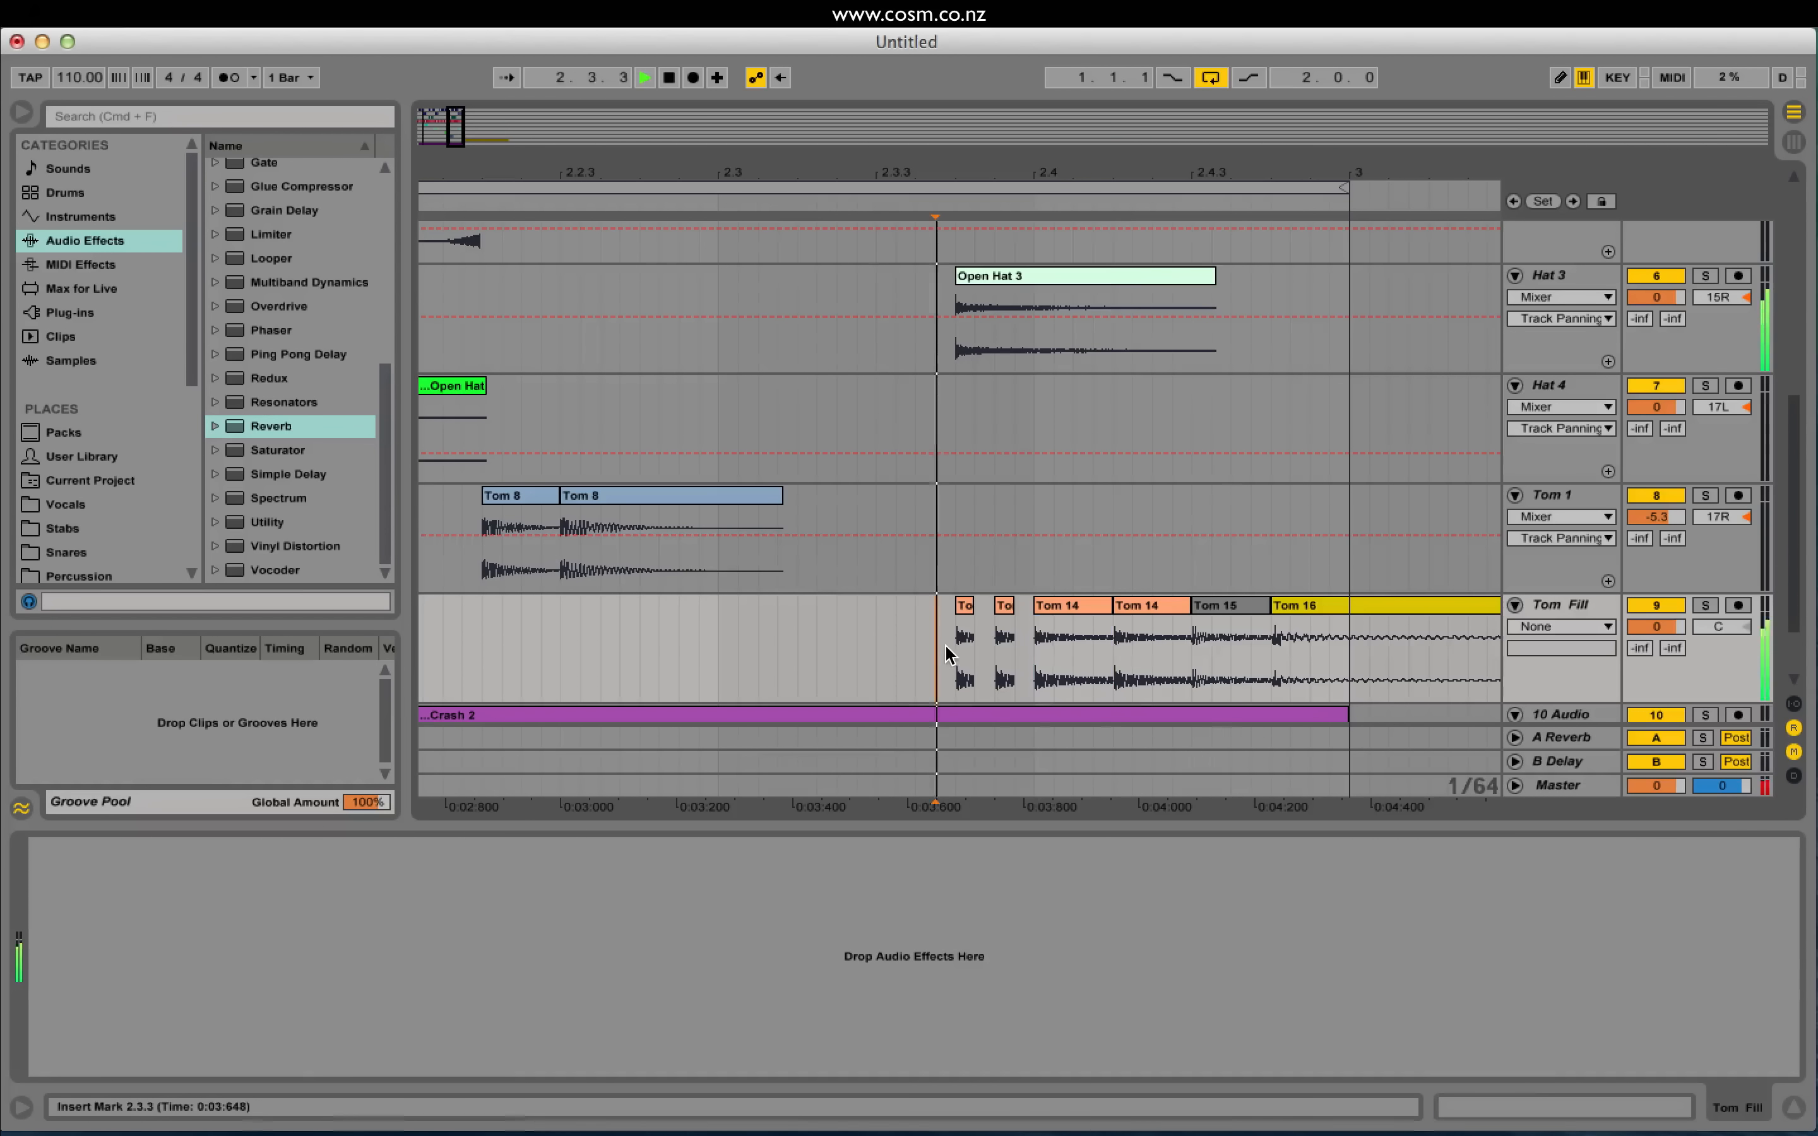
key("space")
left_click(1075, 610)
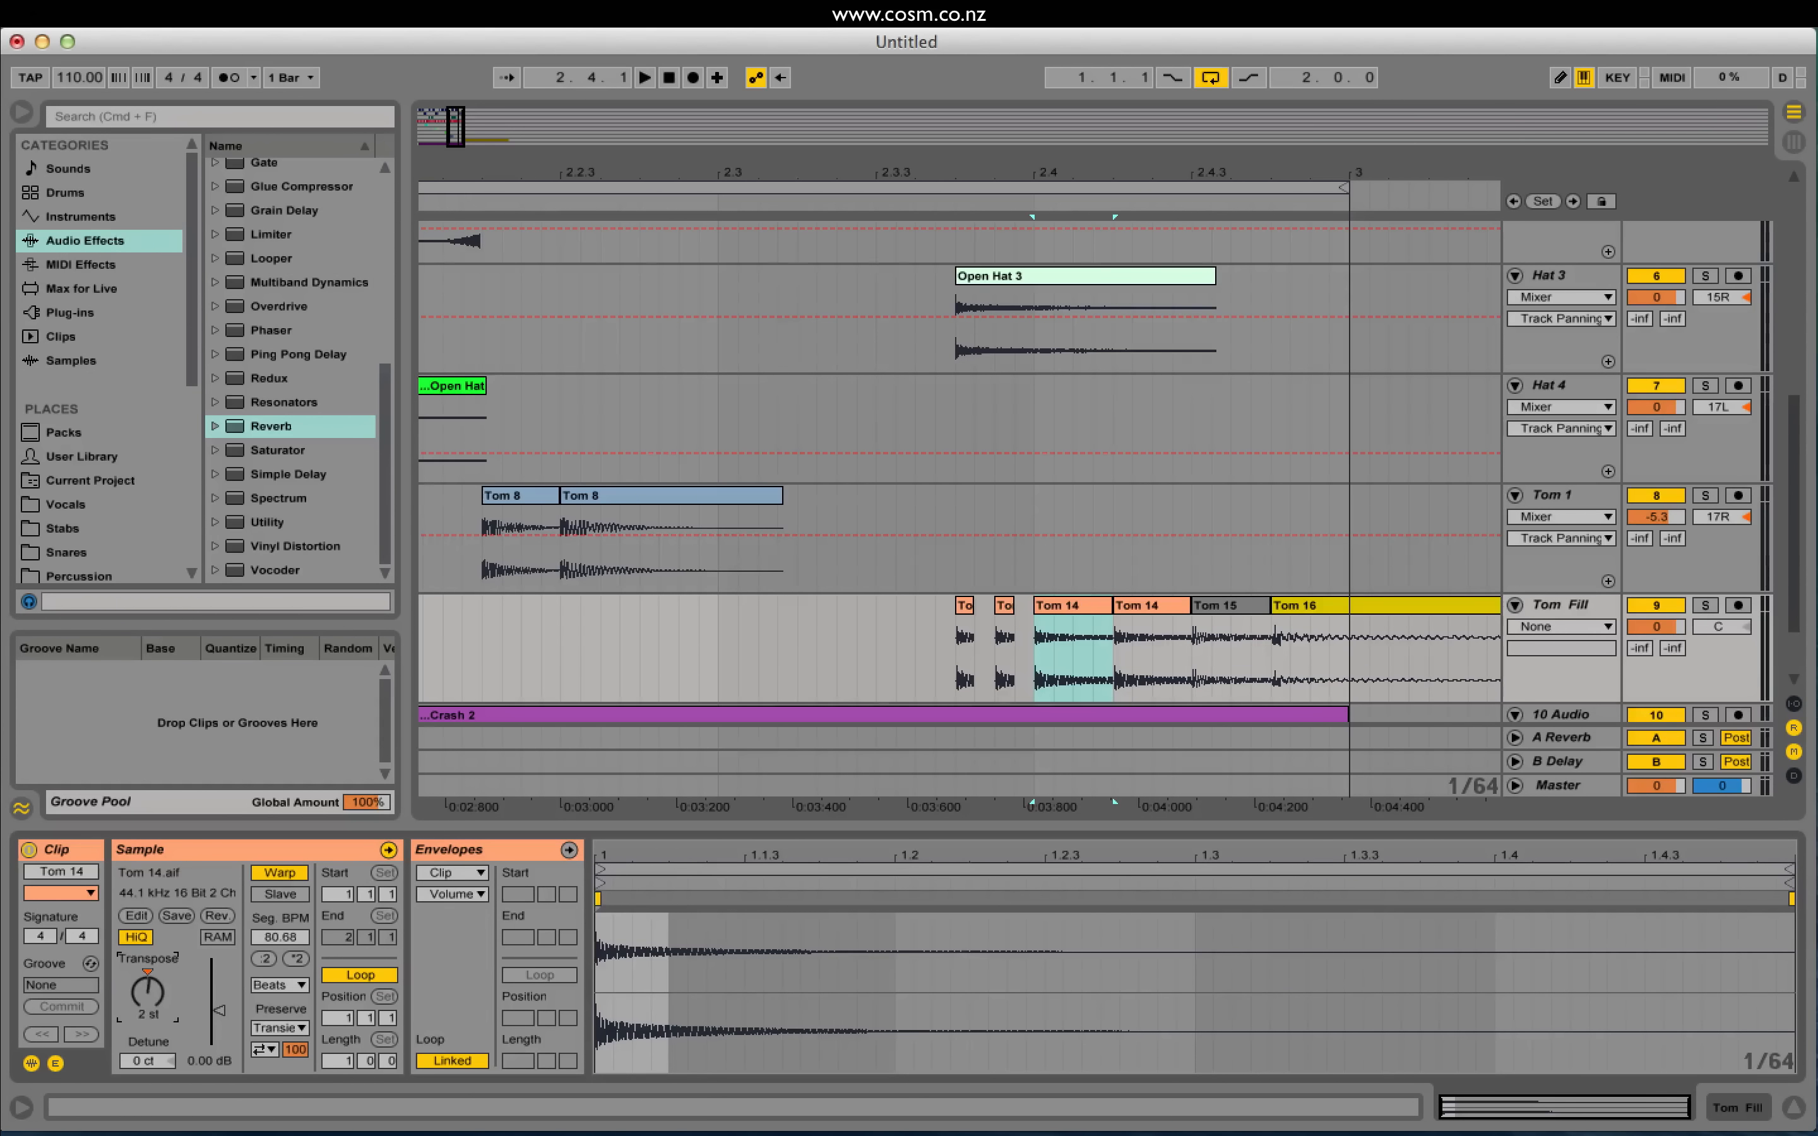
left_click(838, 654)
key("space")
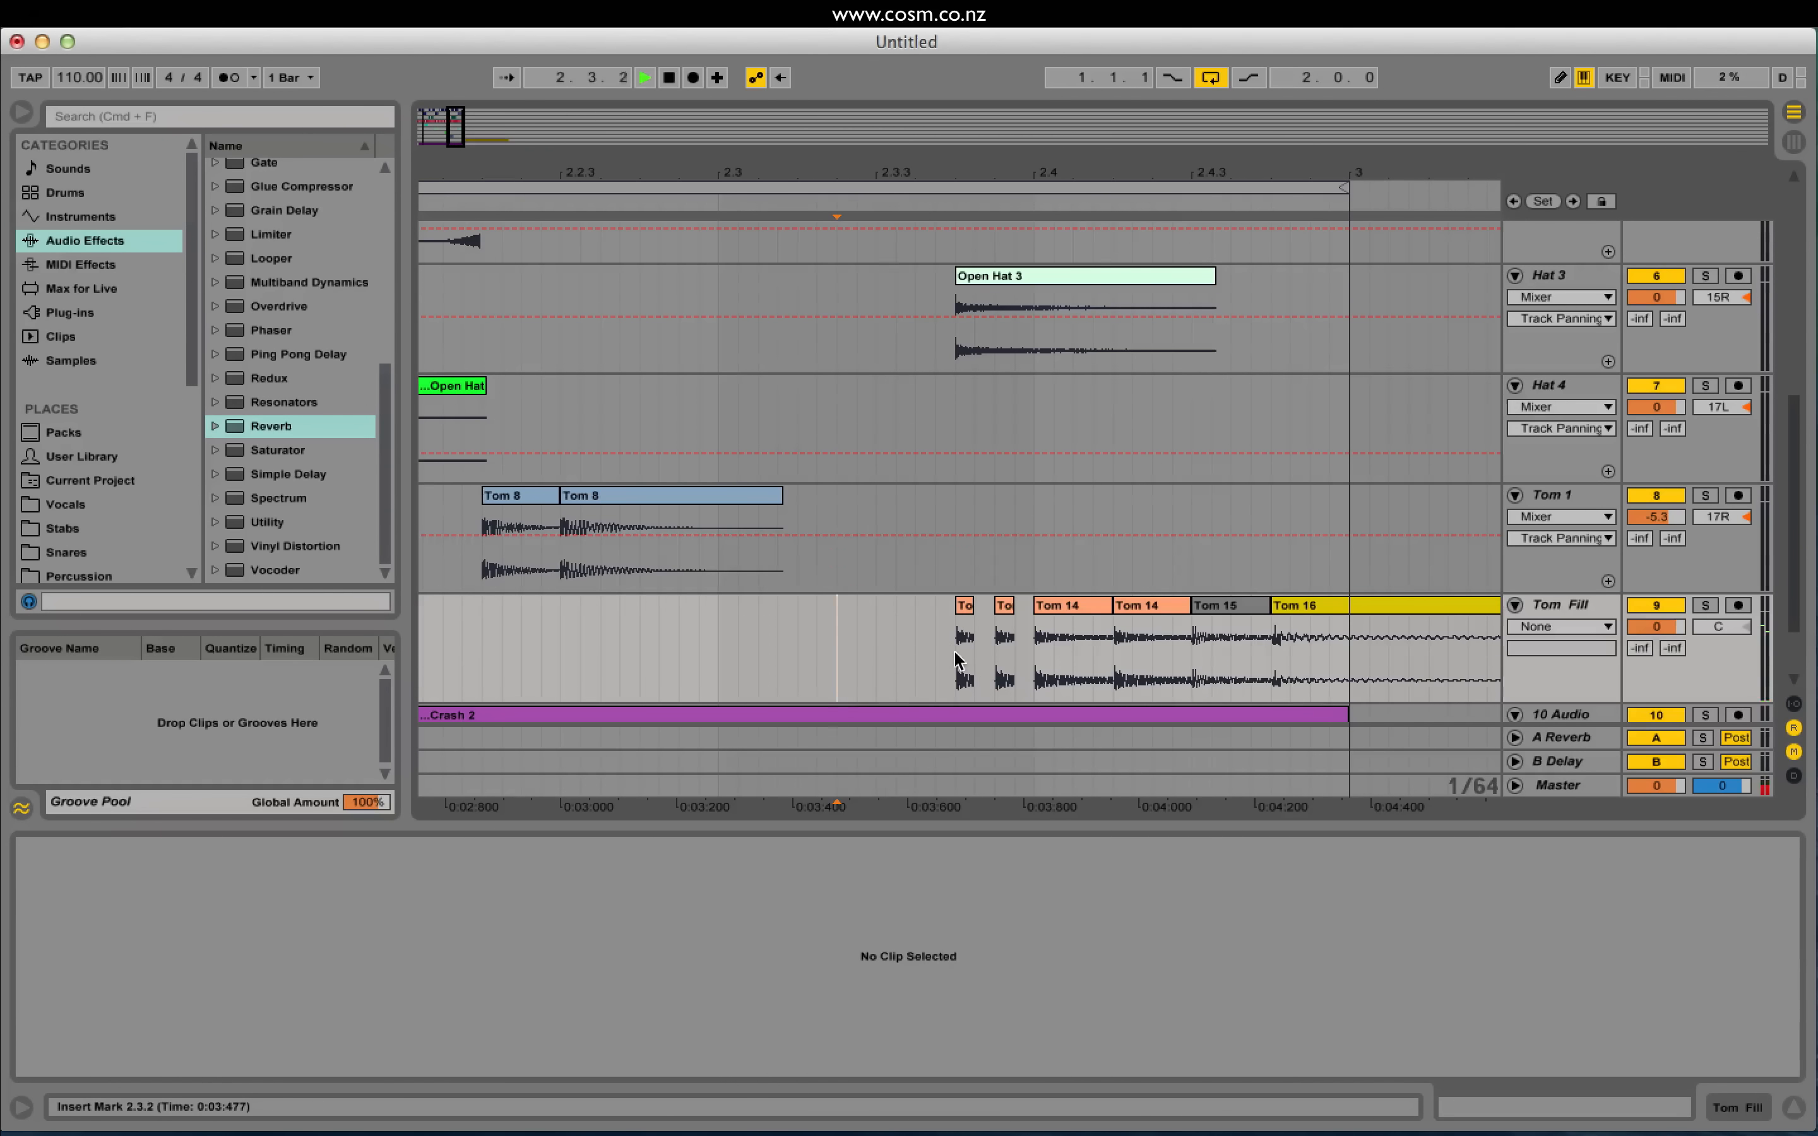
Step: Turn the Hat 4 track volume down to -8.8 dB and play the loop
left_click_drag(1791, 433, 1793, 221)
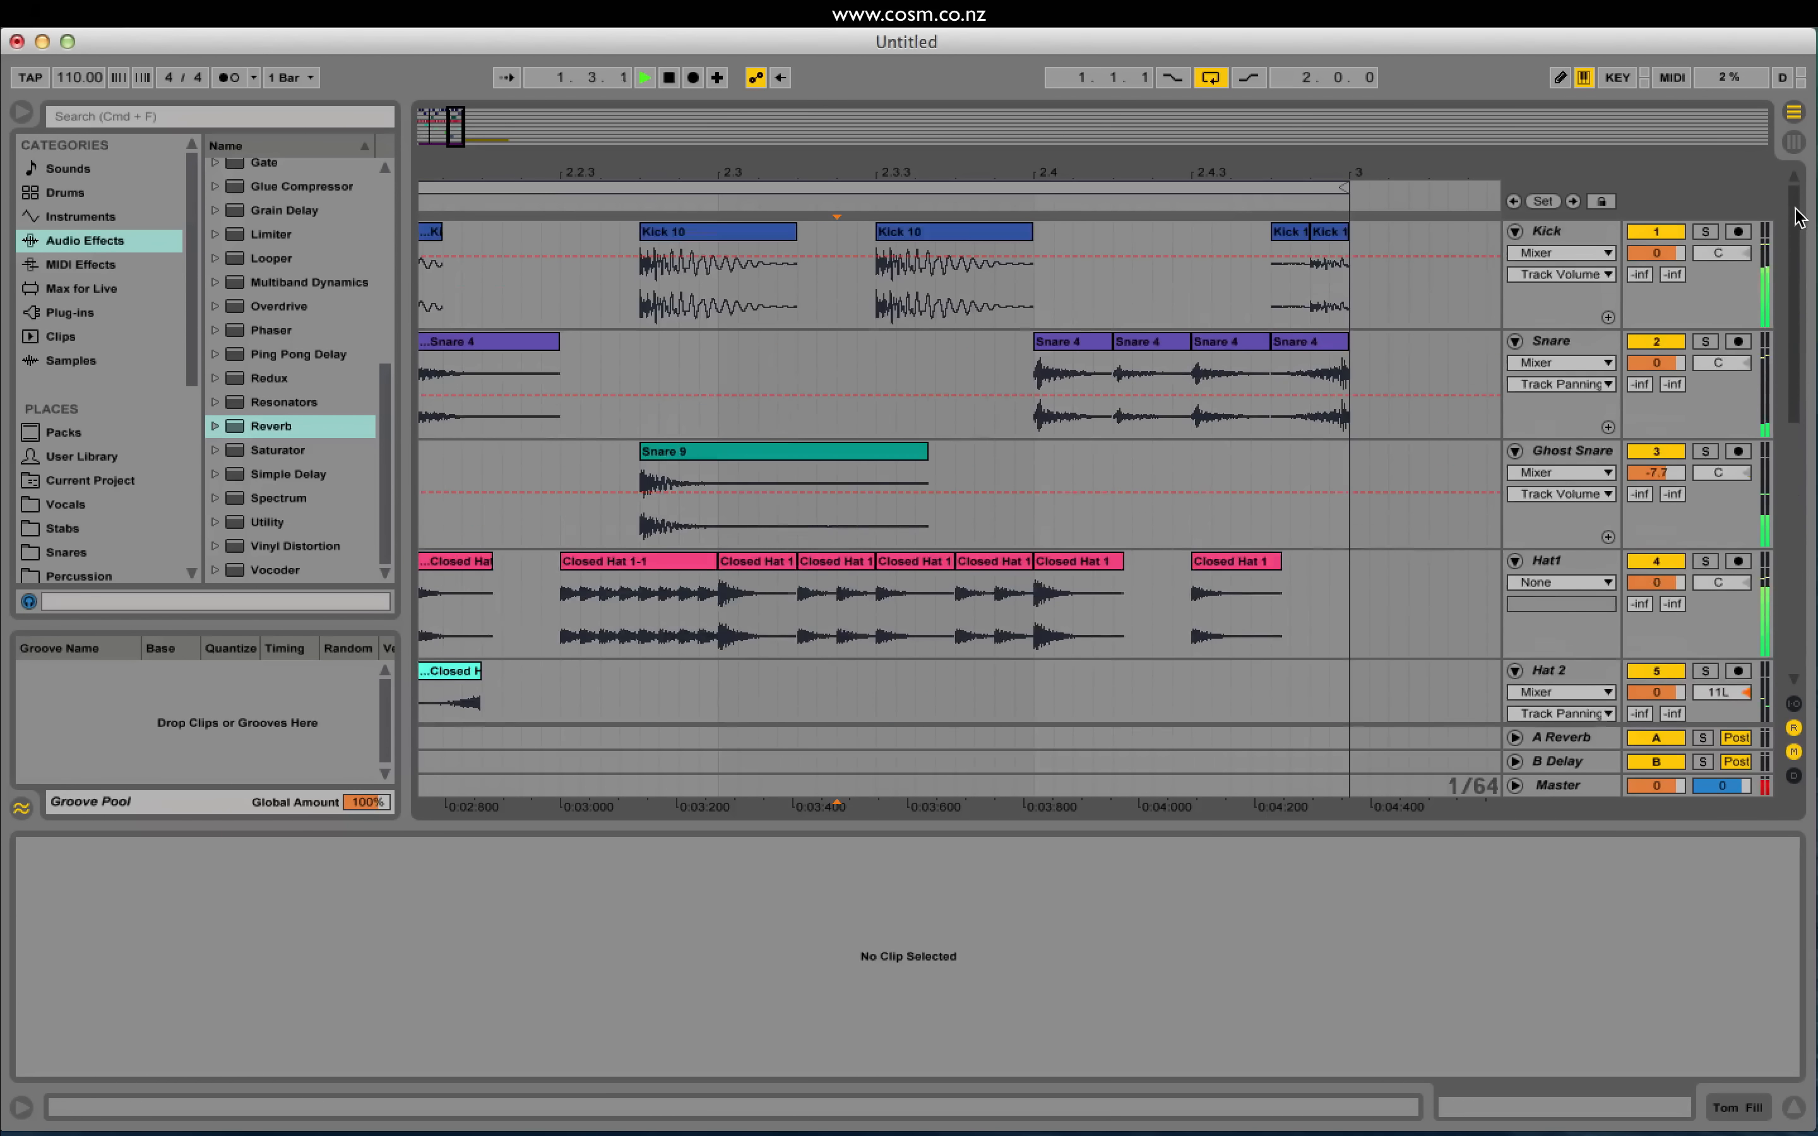
left_click_drag(438, 131, 755, 460)
left_click(732, 520)
scroll(732, 537, "down", 5)
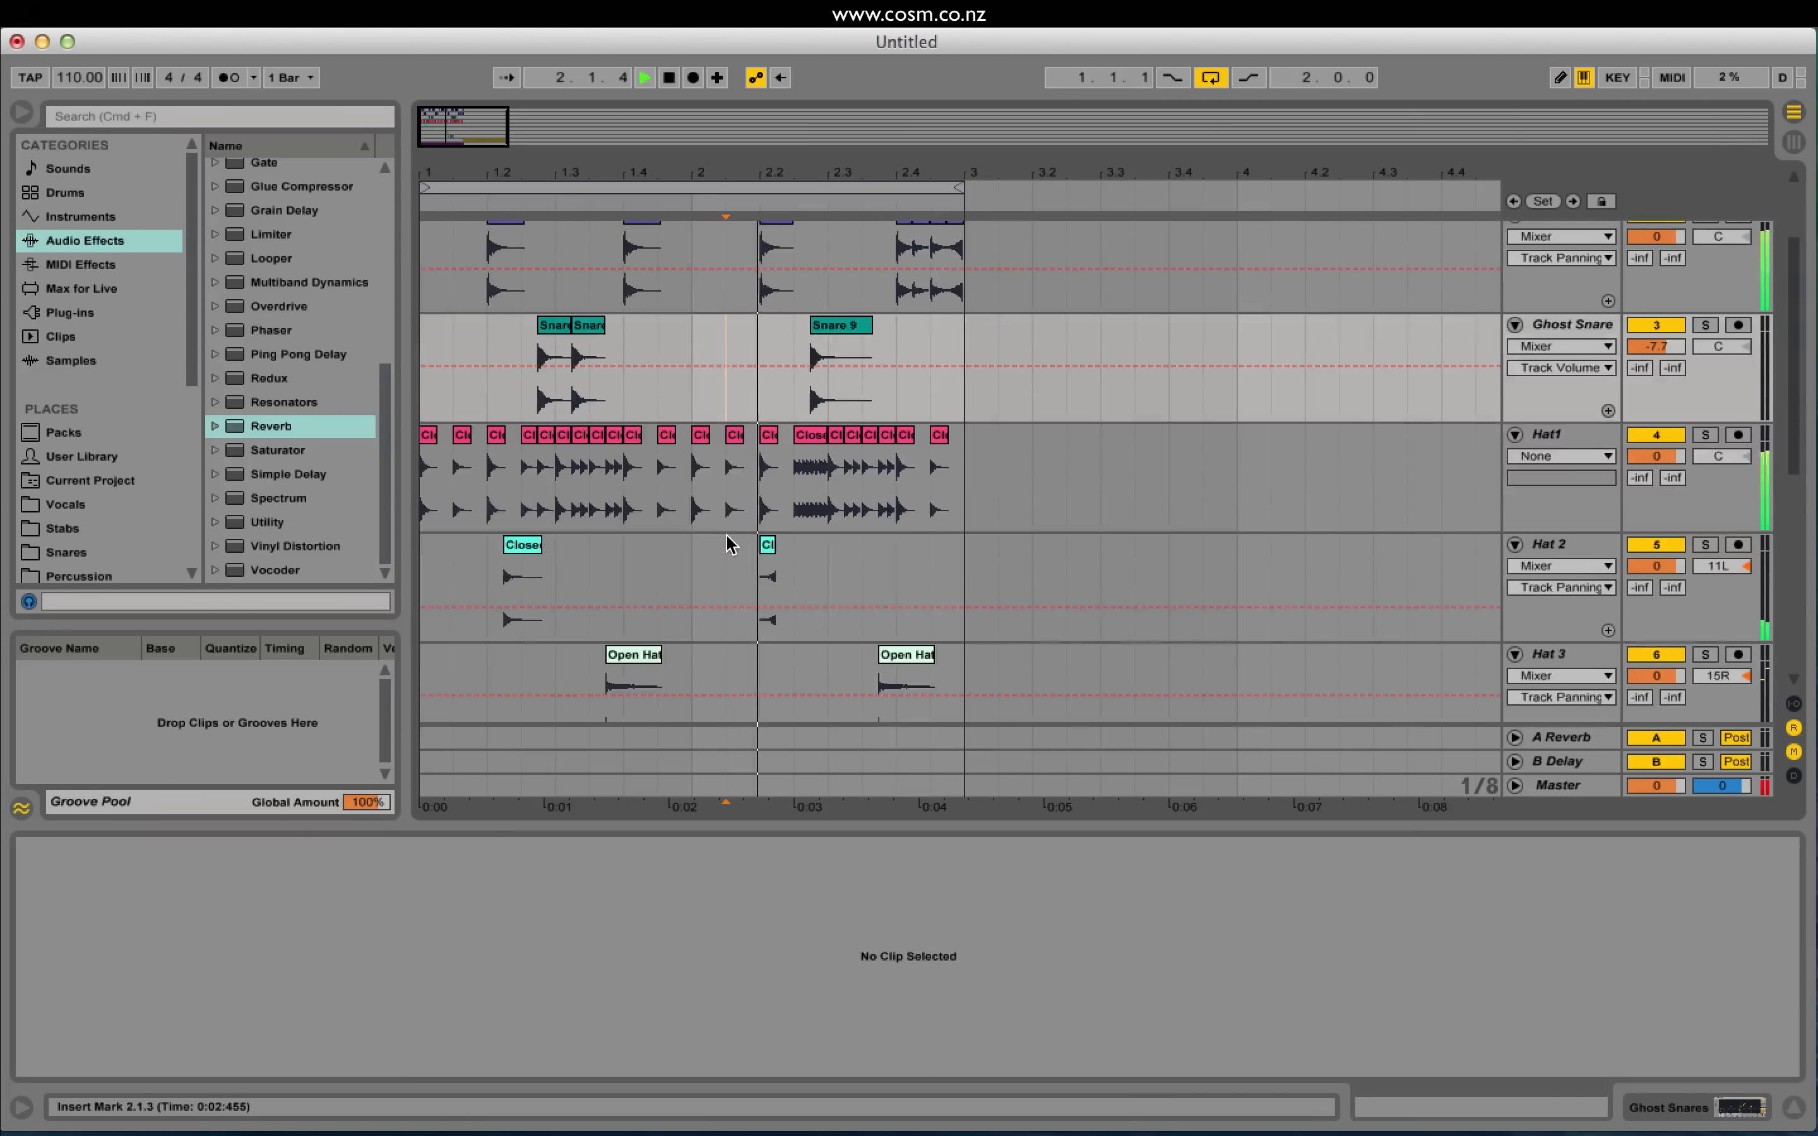
key("space")
left_click(755, 525)
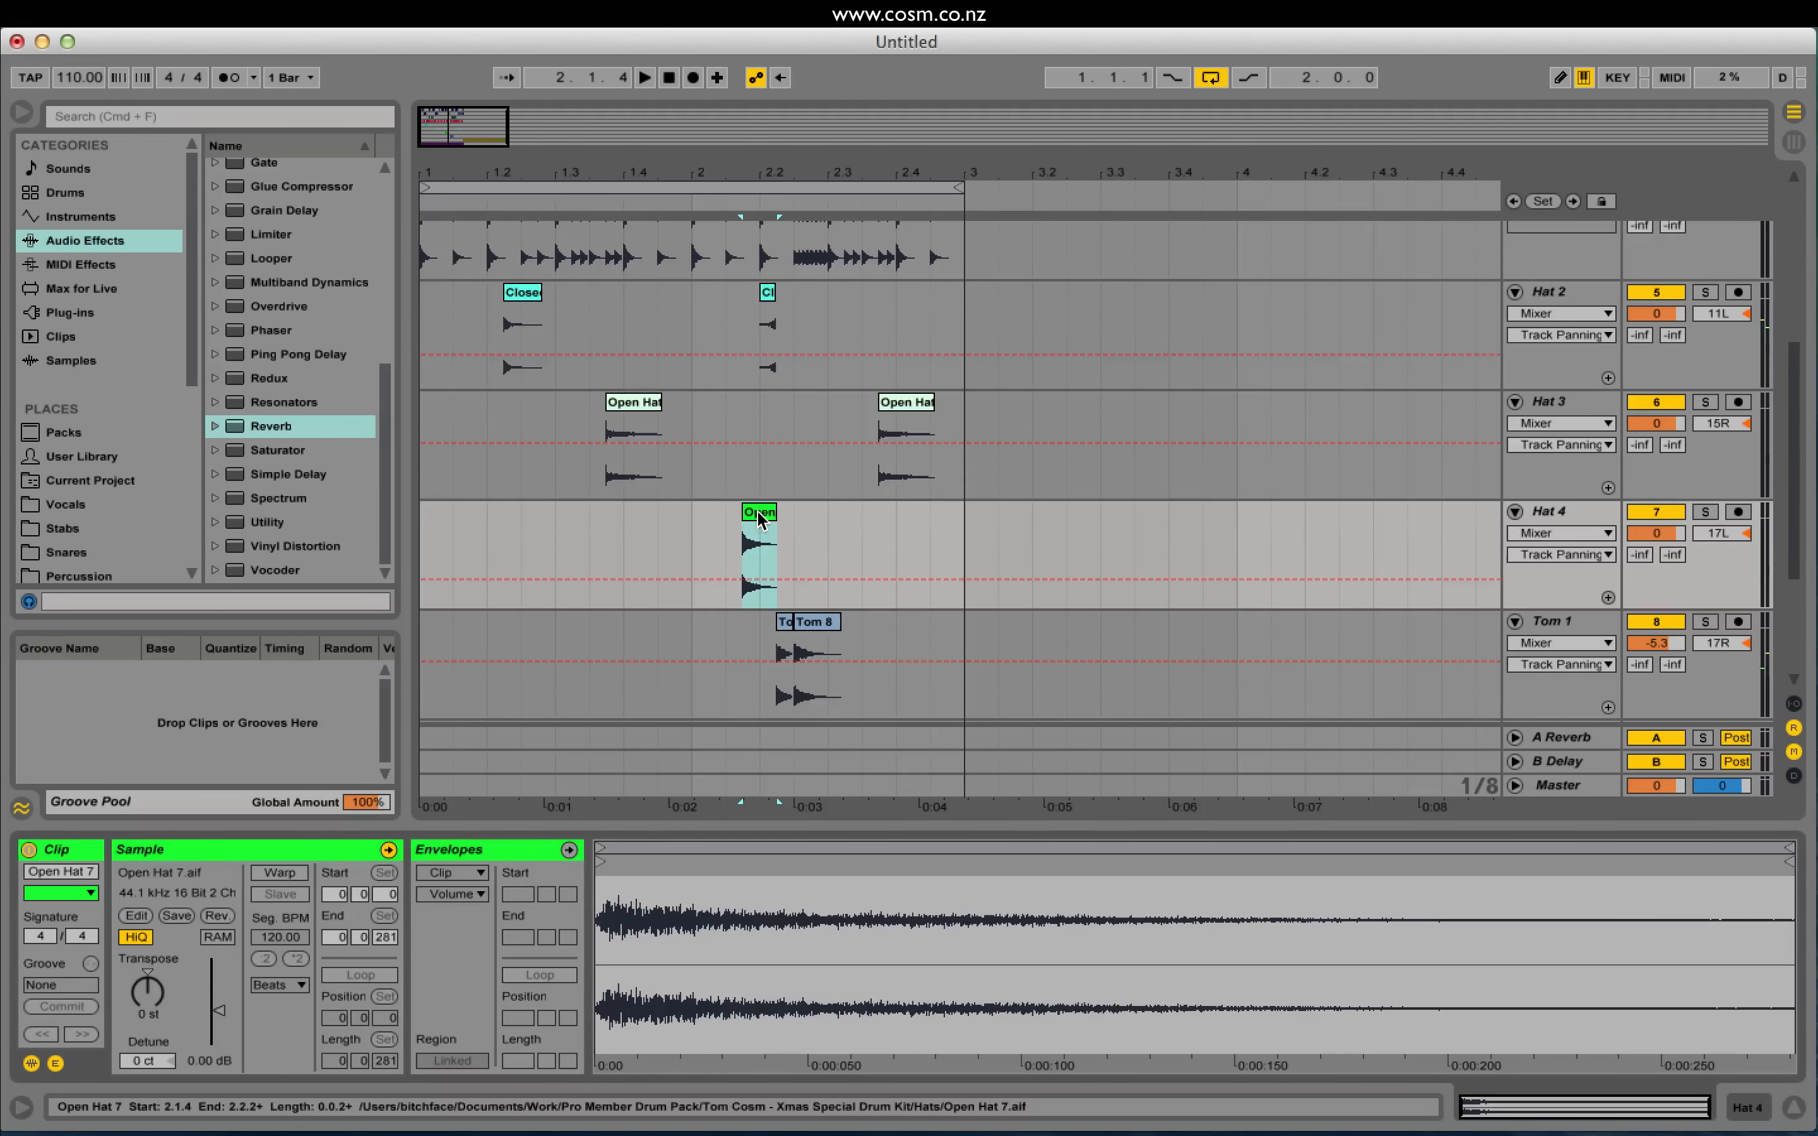
left_click_drag(1656, 532, 1655, 555)
key("space")
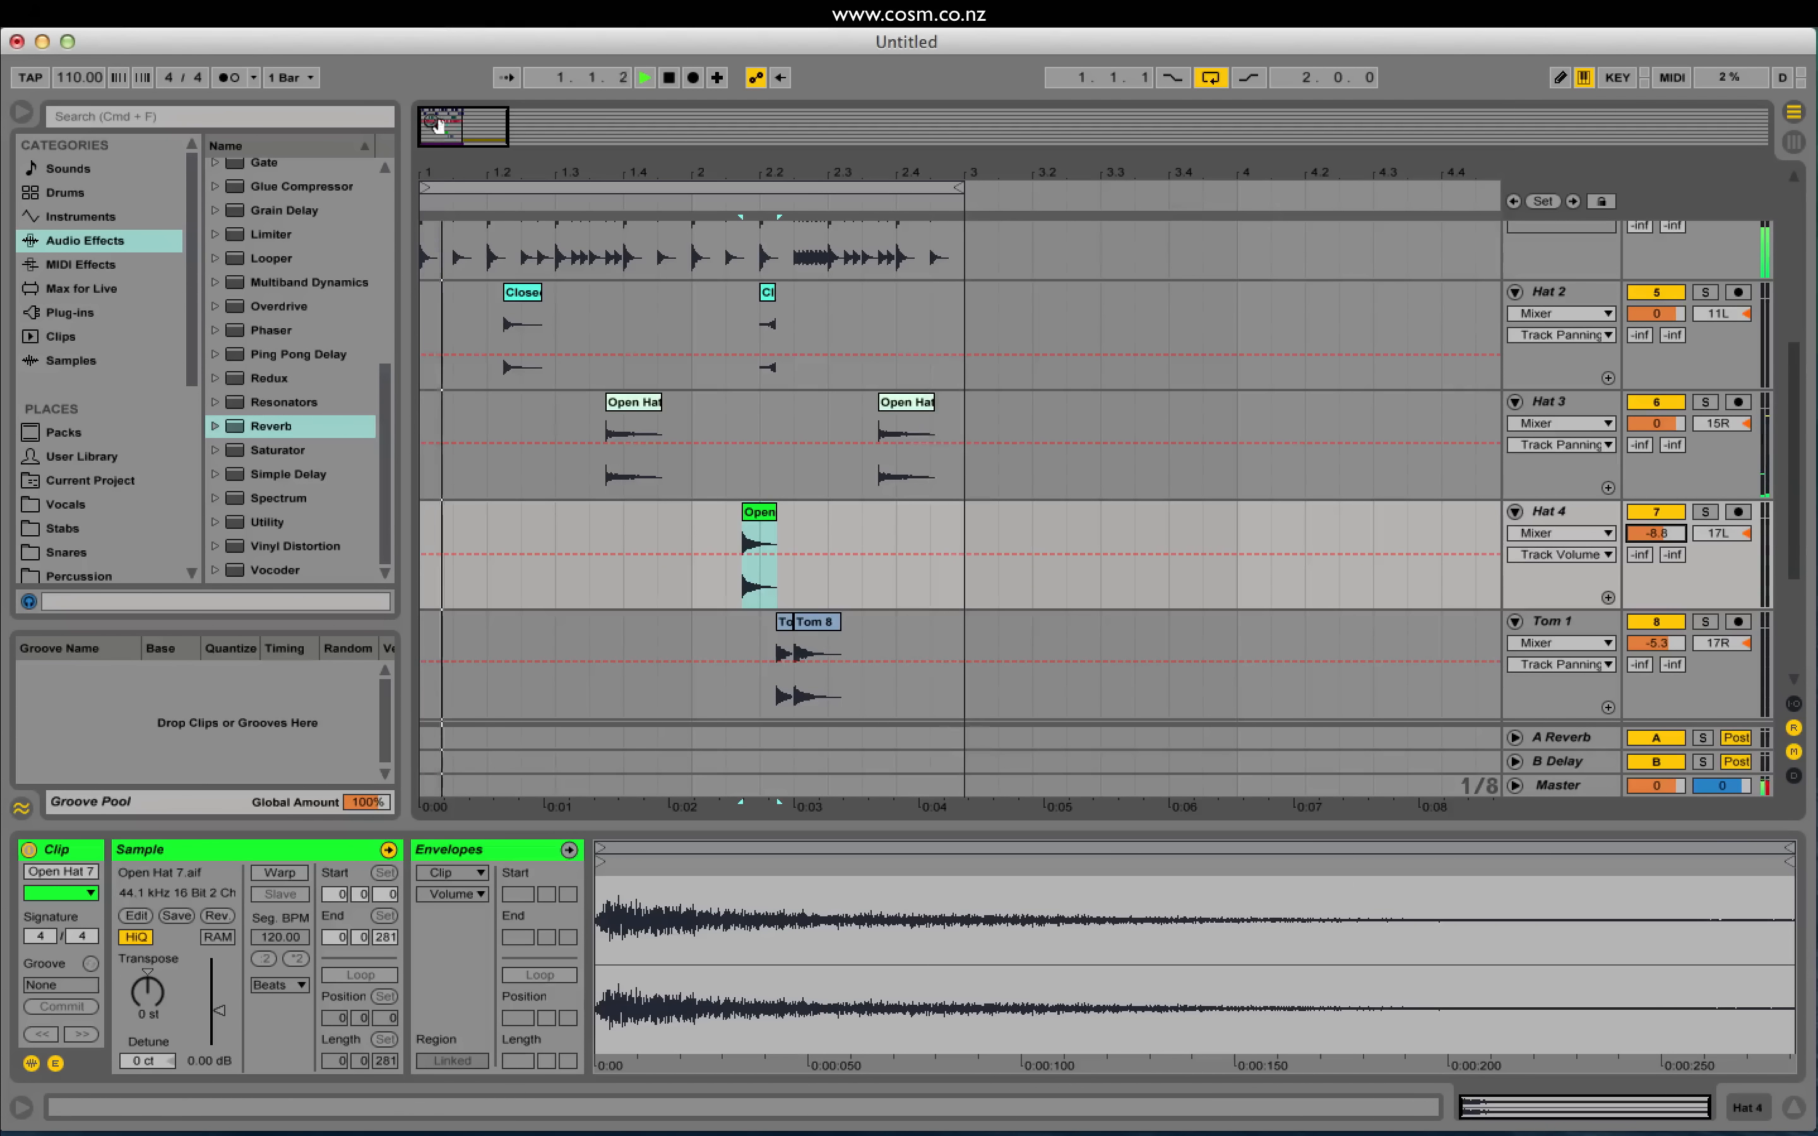
Step: Rename the 10 Audio track to Crash
scroll(766, 462, "up", 5)
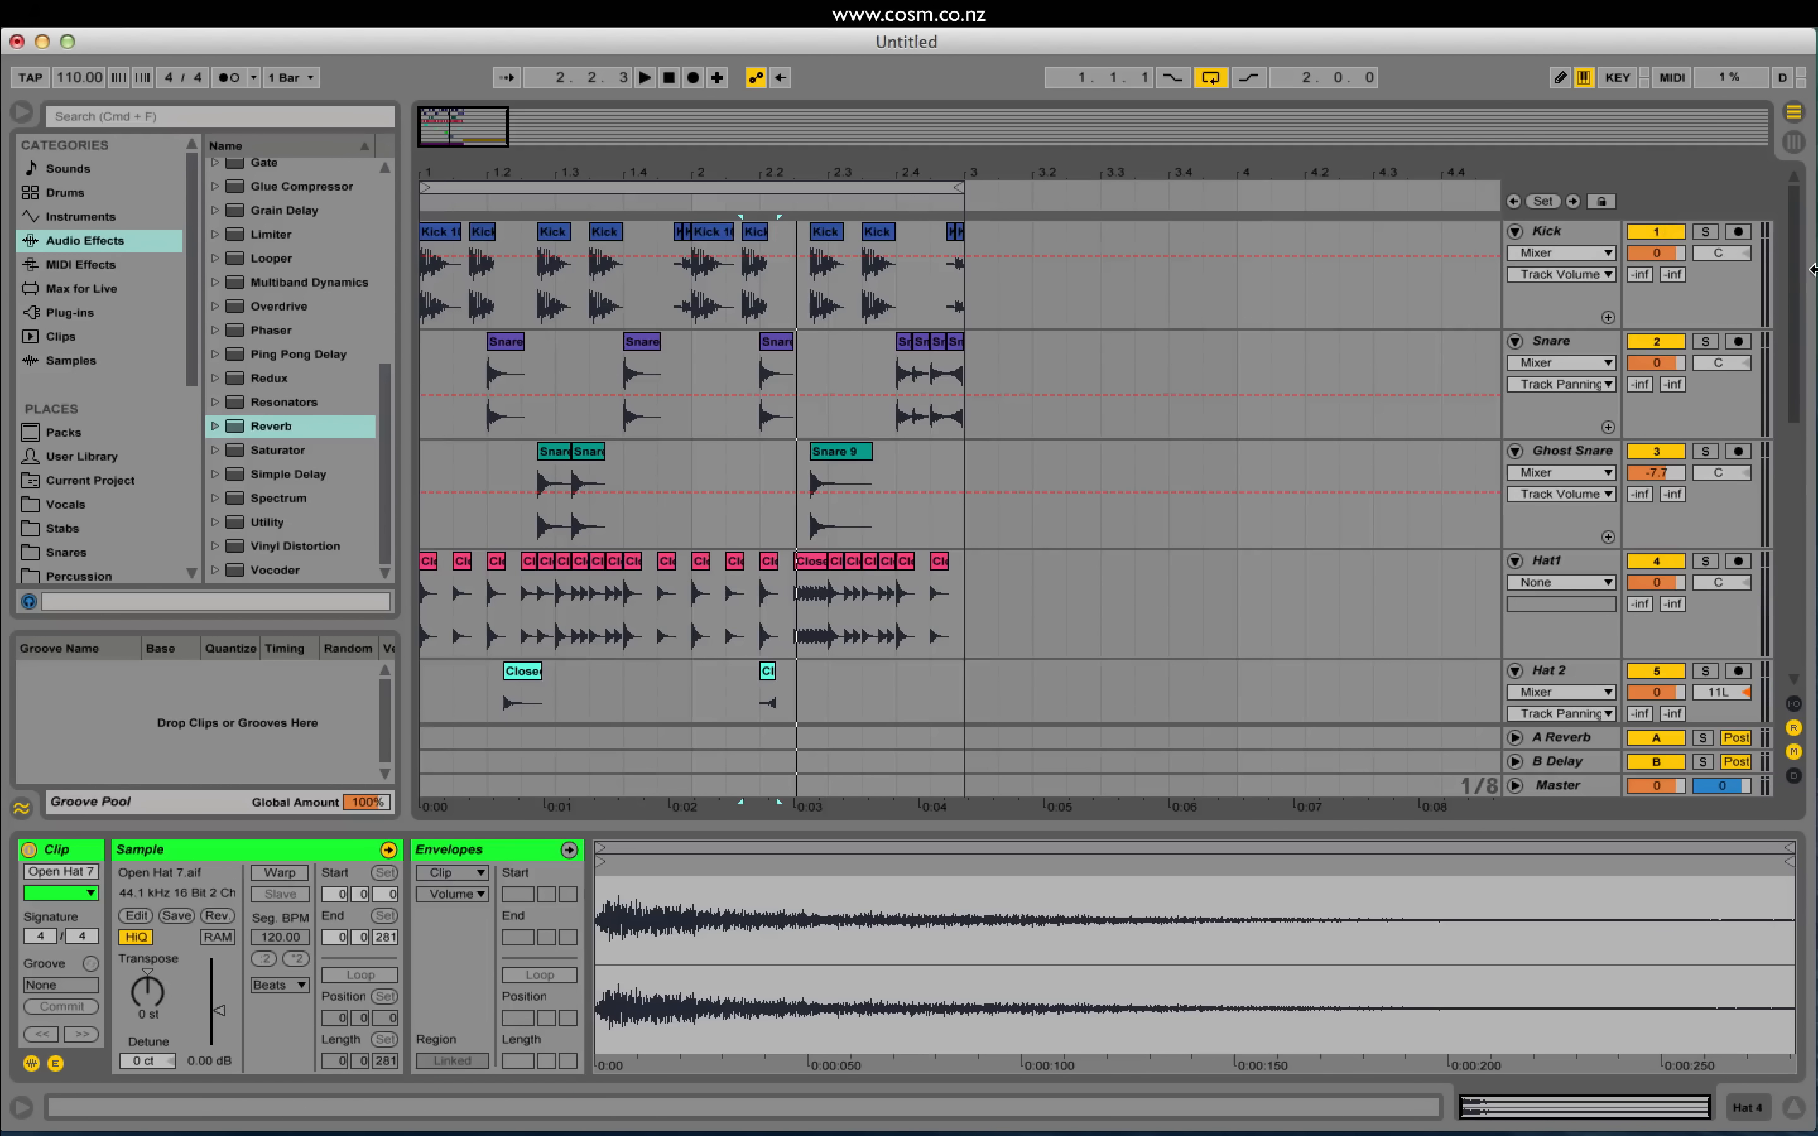
scroll(1532, 346, "down", 5)
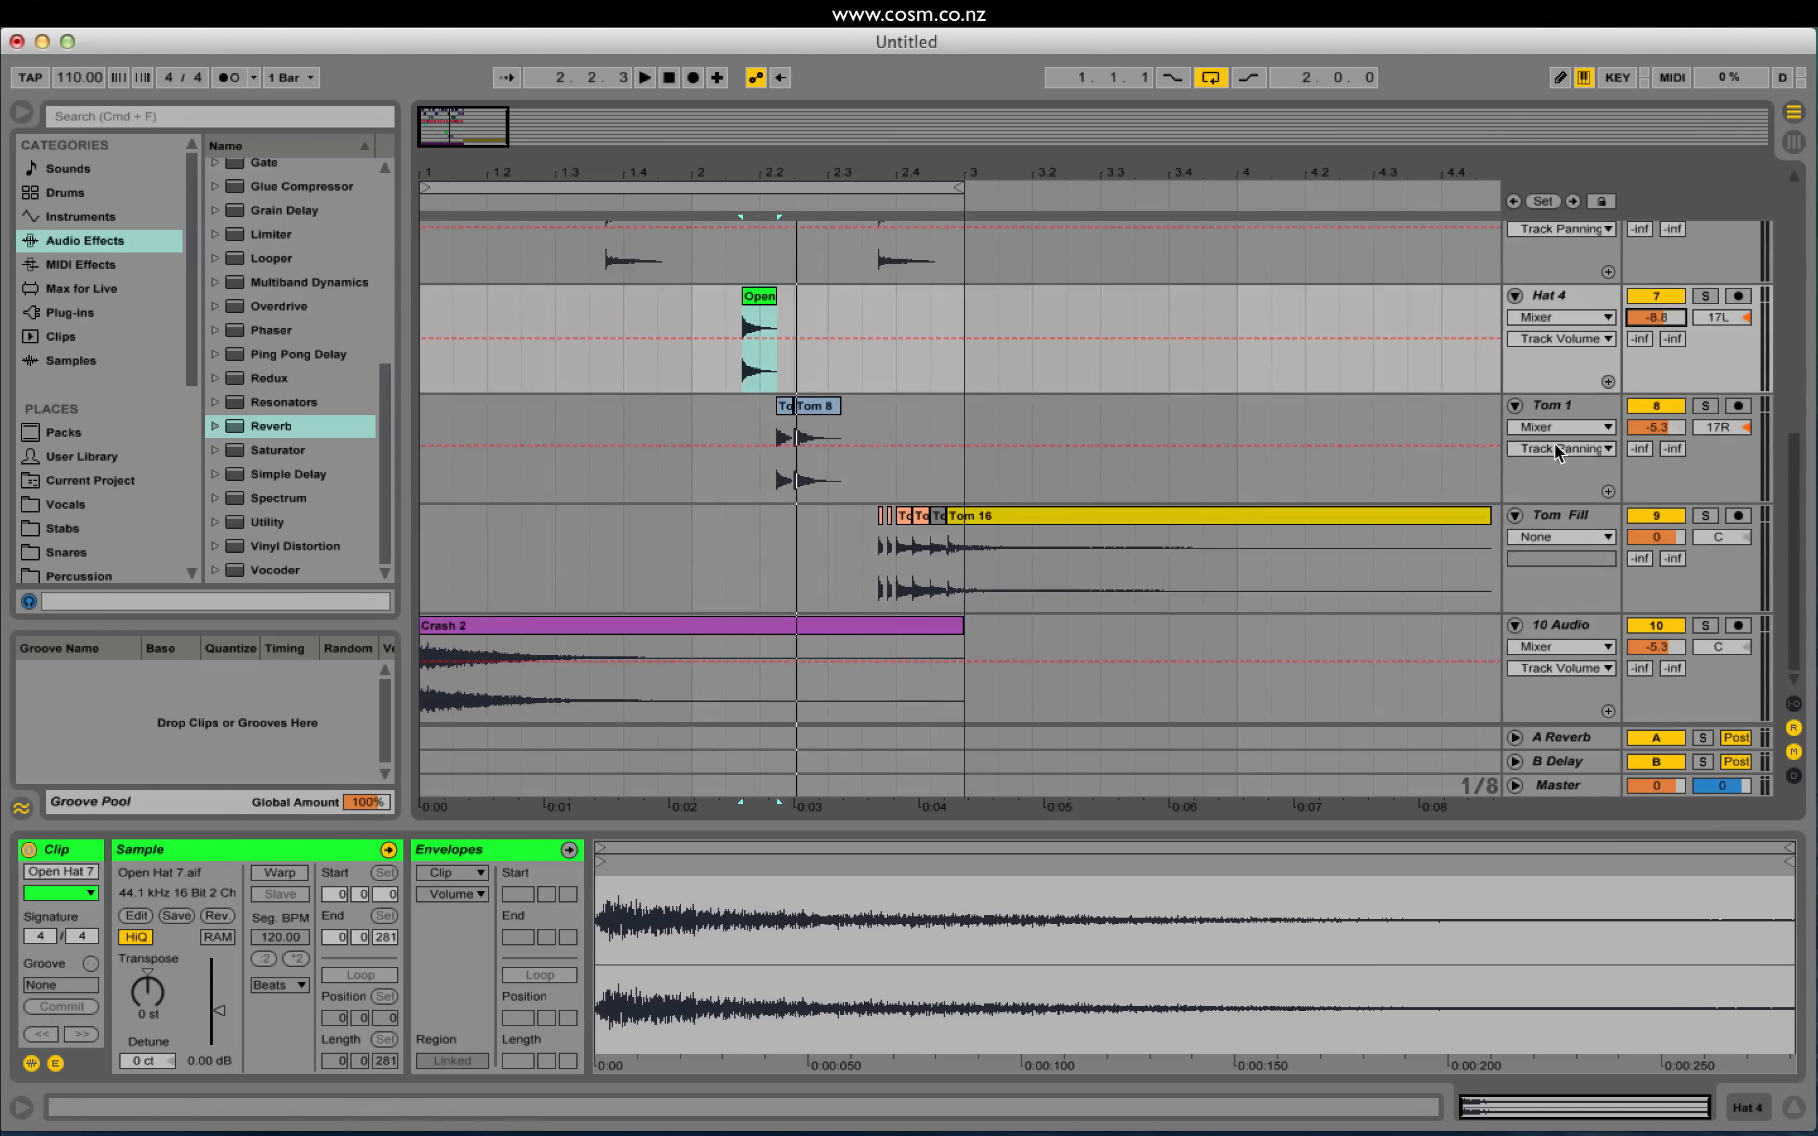
left_click(1575, 623)
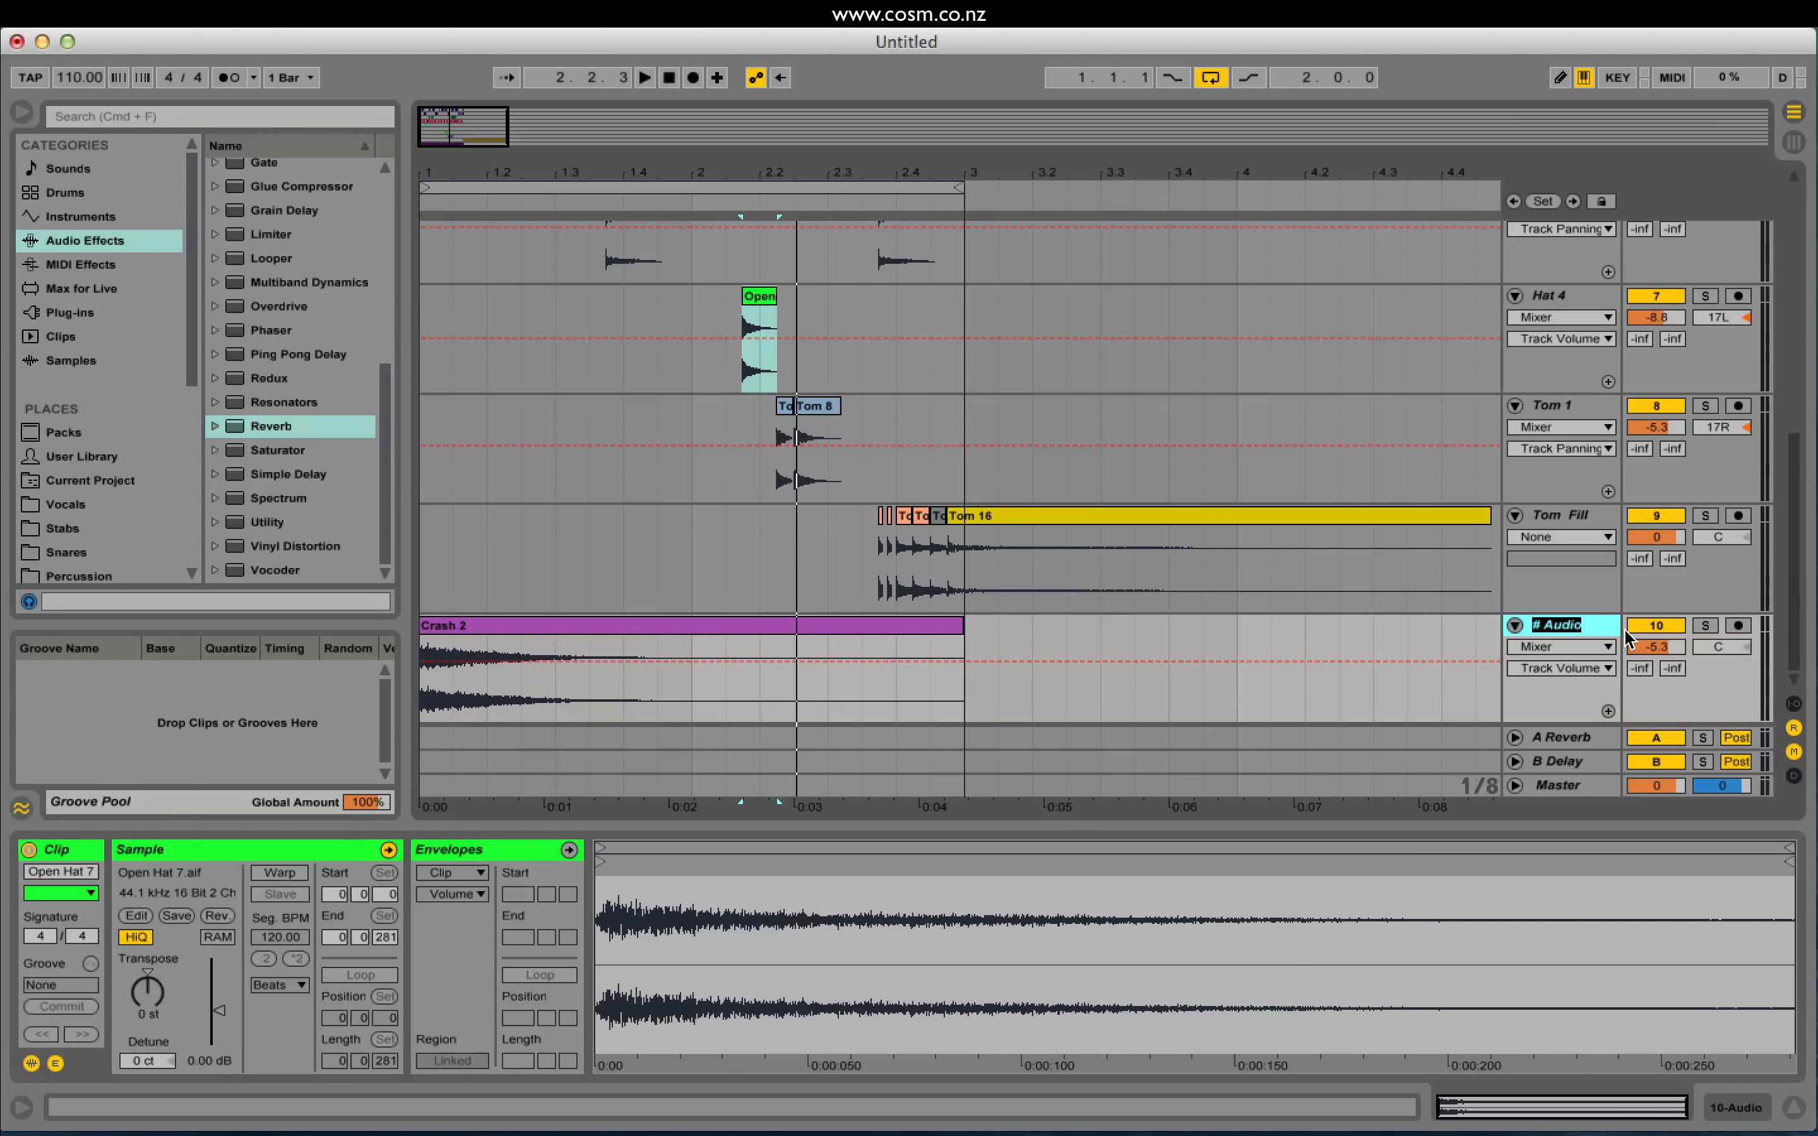
type("Crash")
key("Return")
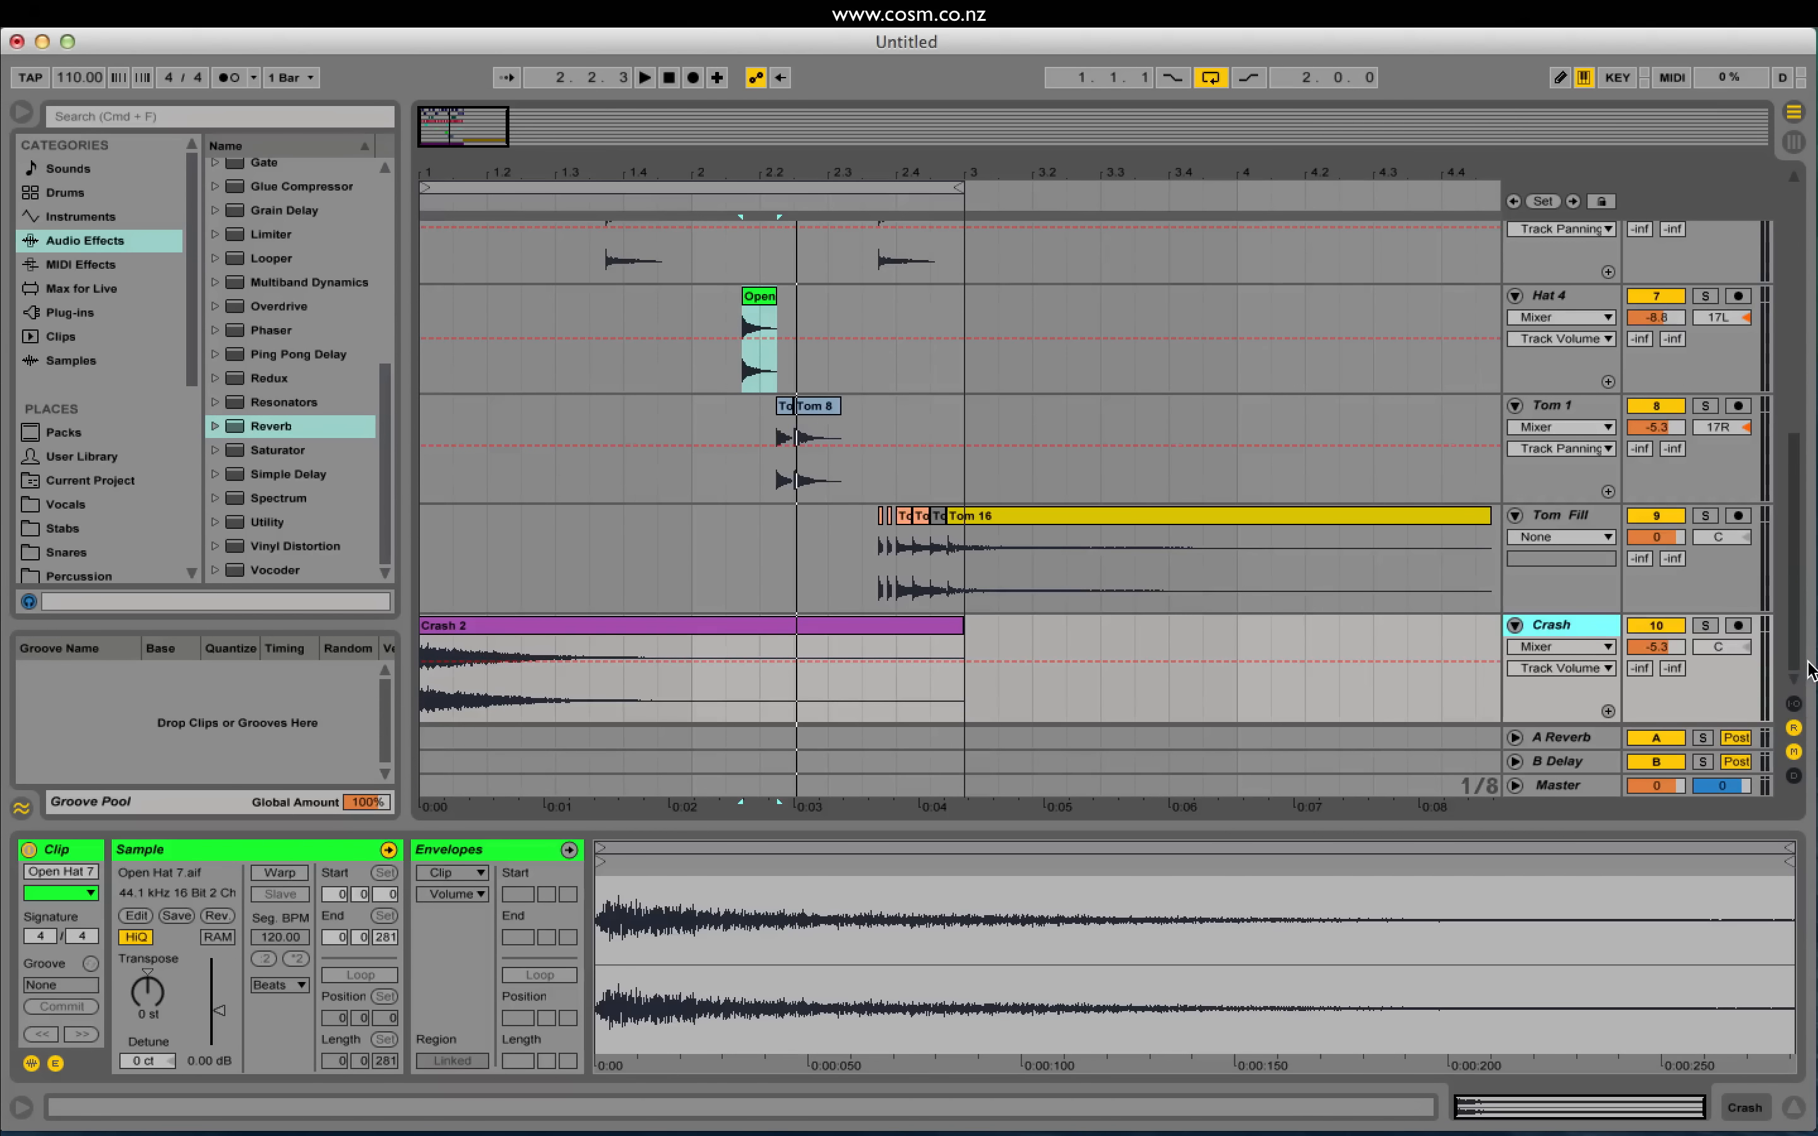
left_click_drag(1795, 596, 1773, 196)
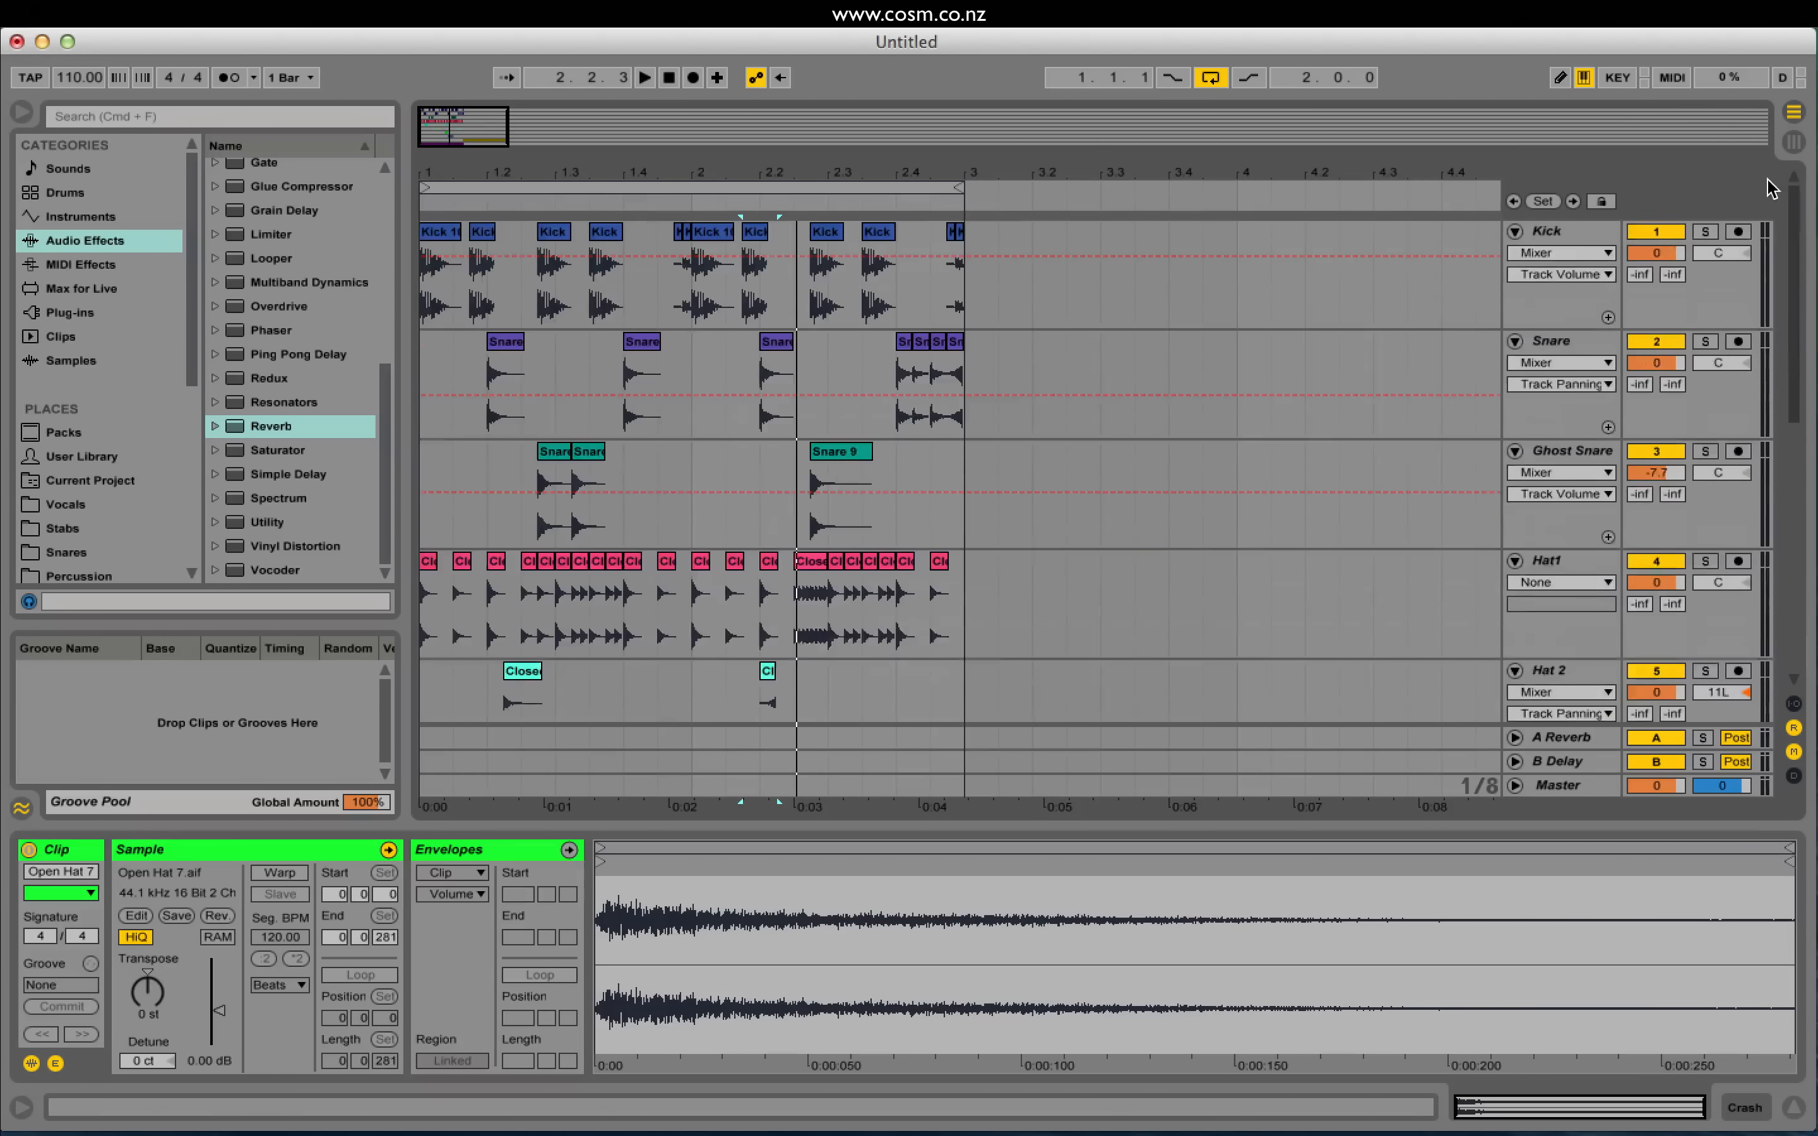
Step: Group Kick, Snare, Ghost Snare, Hat1 and Hat 2 into 1 Group, then select the group track
left_click(1561, 233, "shift")
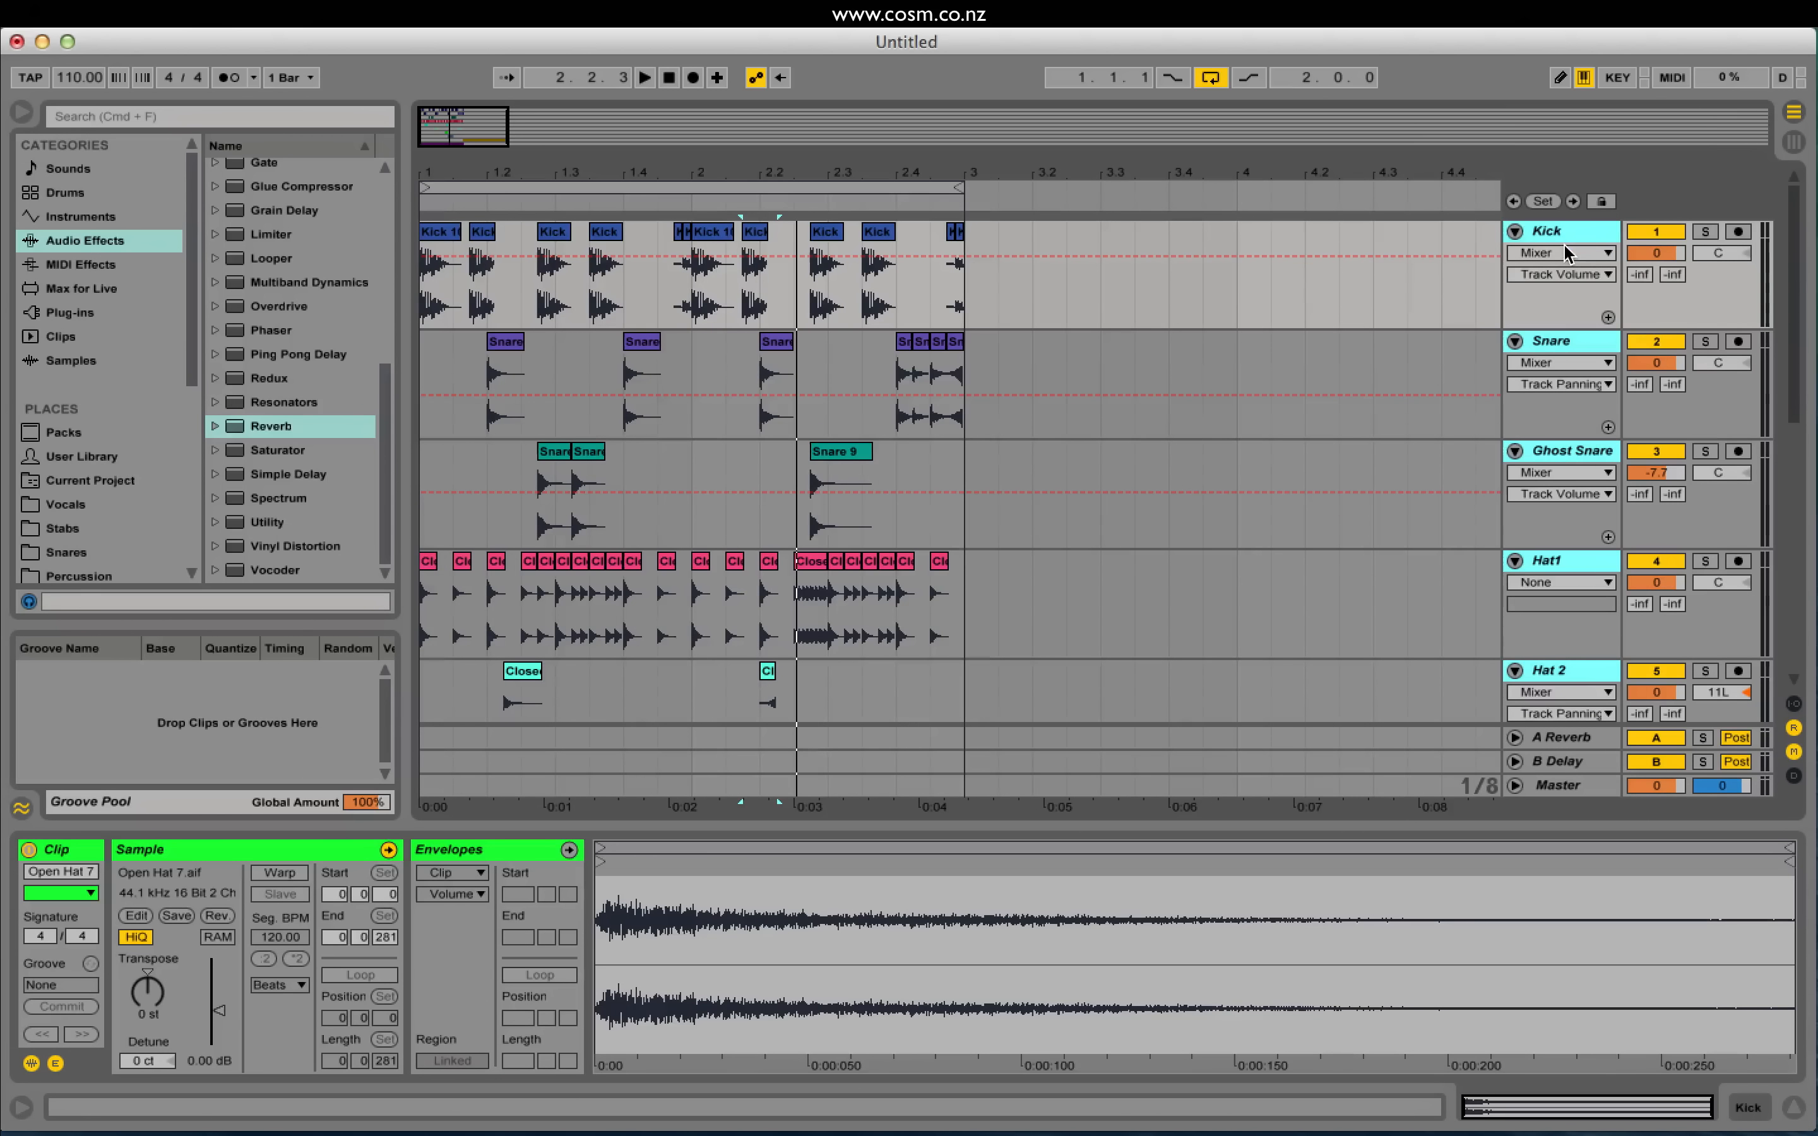
right_click(1553, 239)
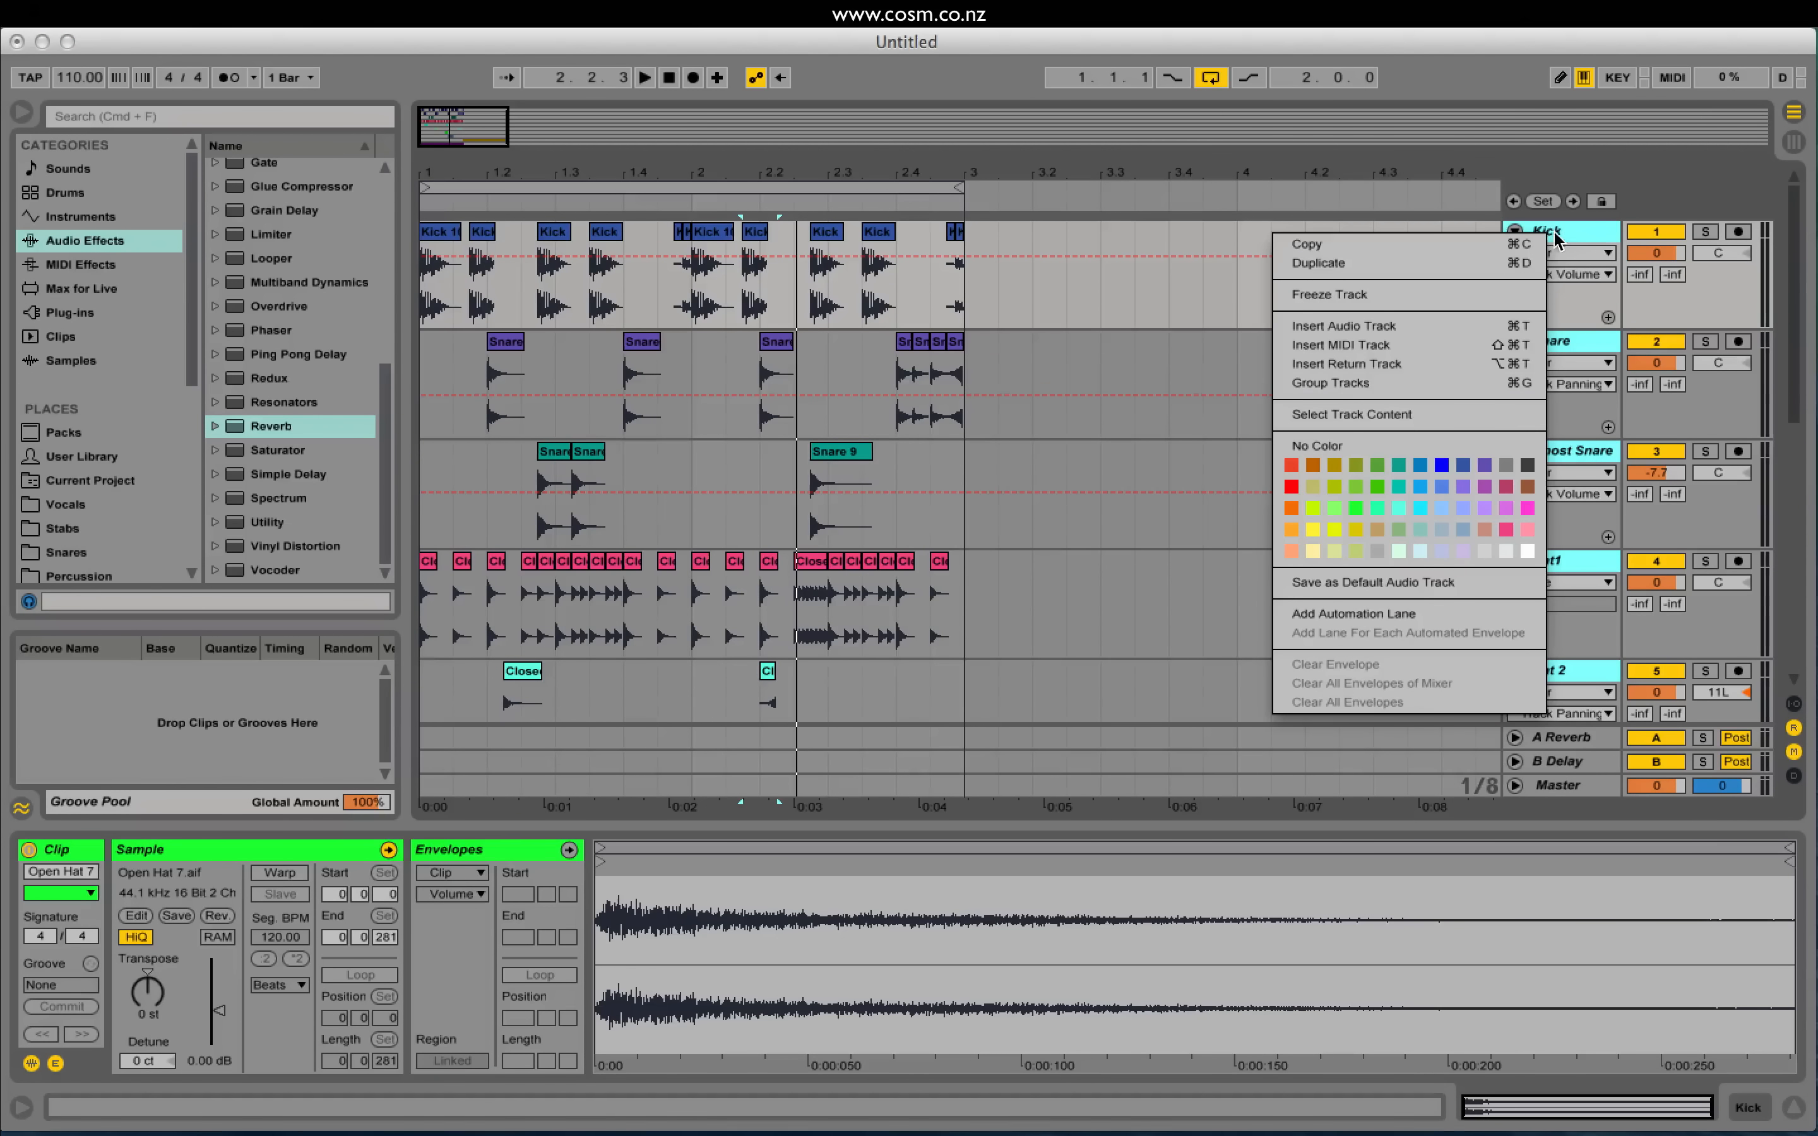
left_click(1345, 384)
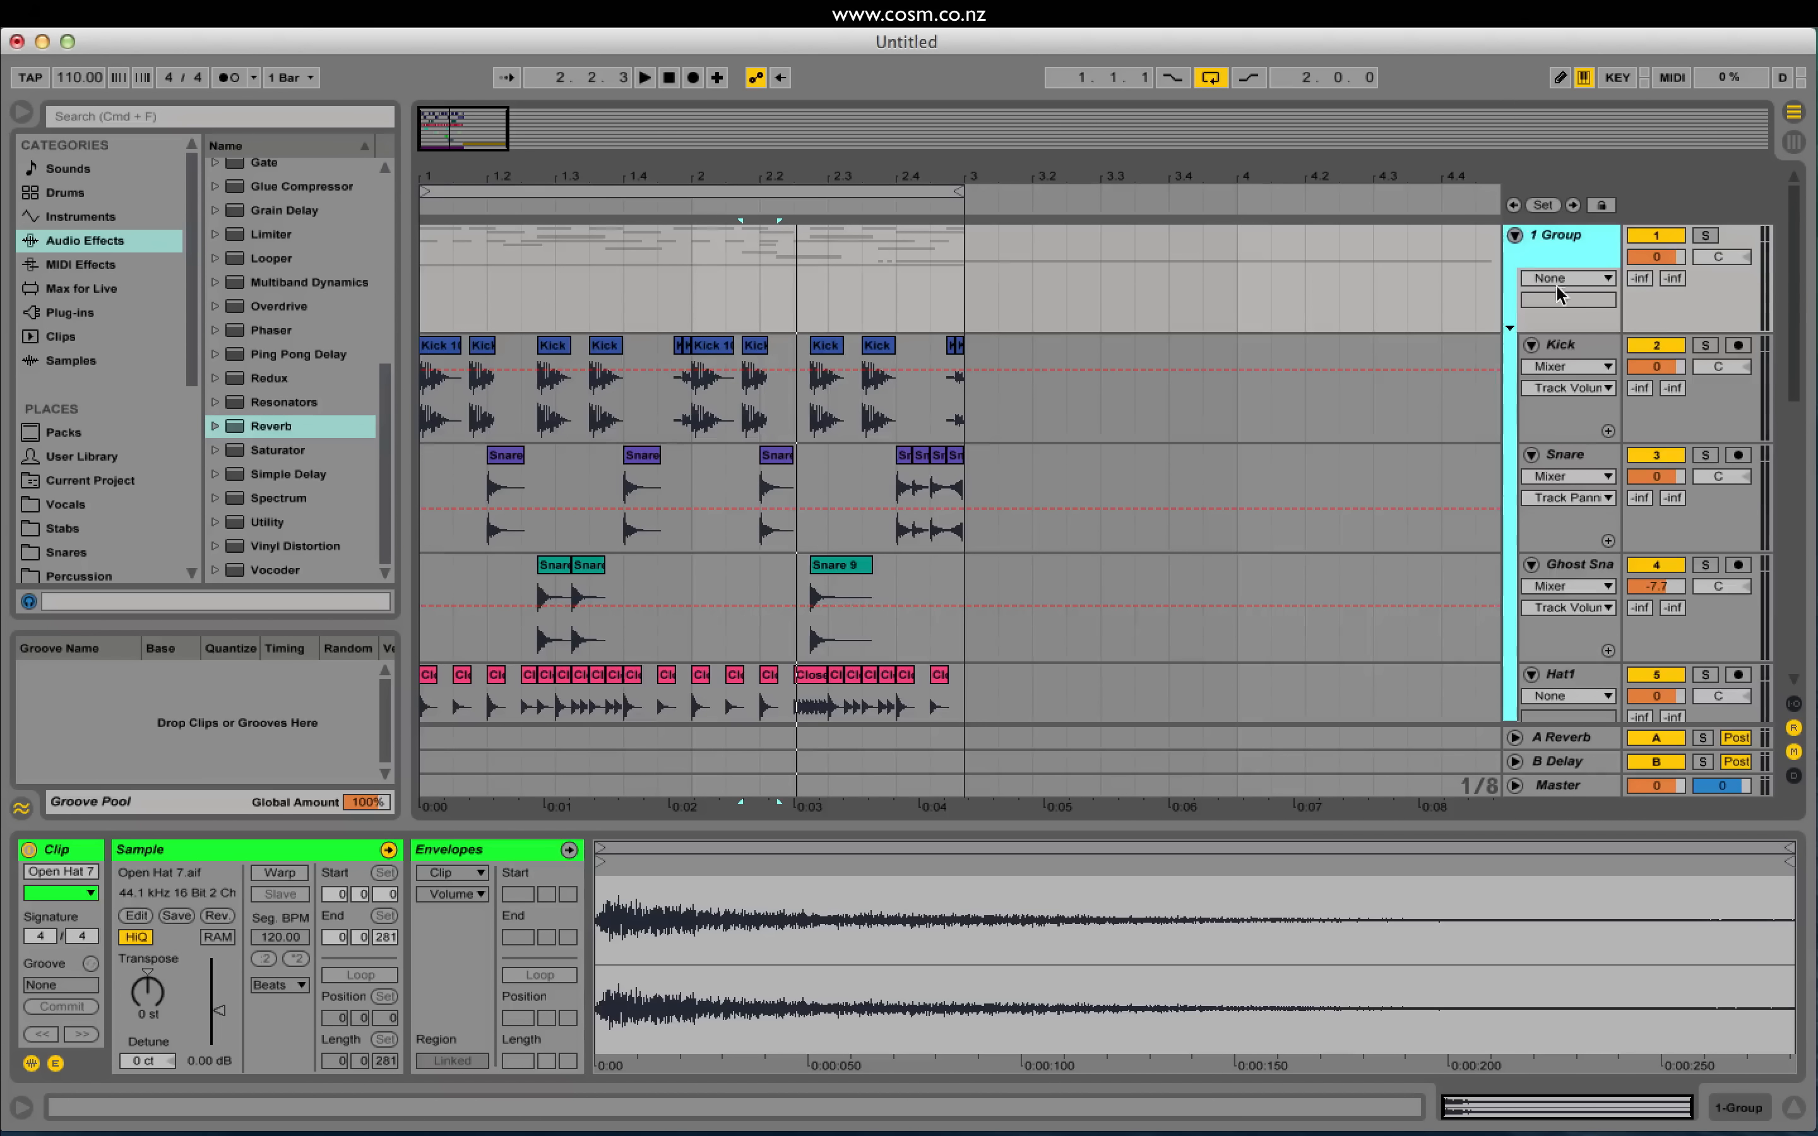
scroll(1548, 423, "down", 5)
scroll(1554, 466, "up", 5)
left_click(1515, 237)
left_click(1515, 237)
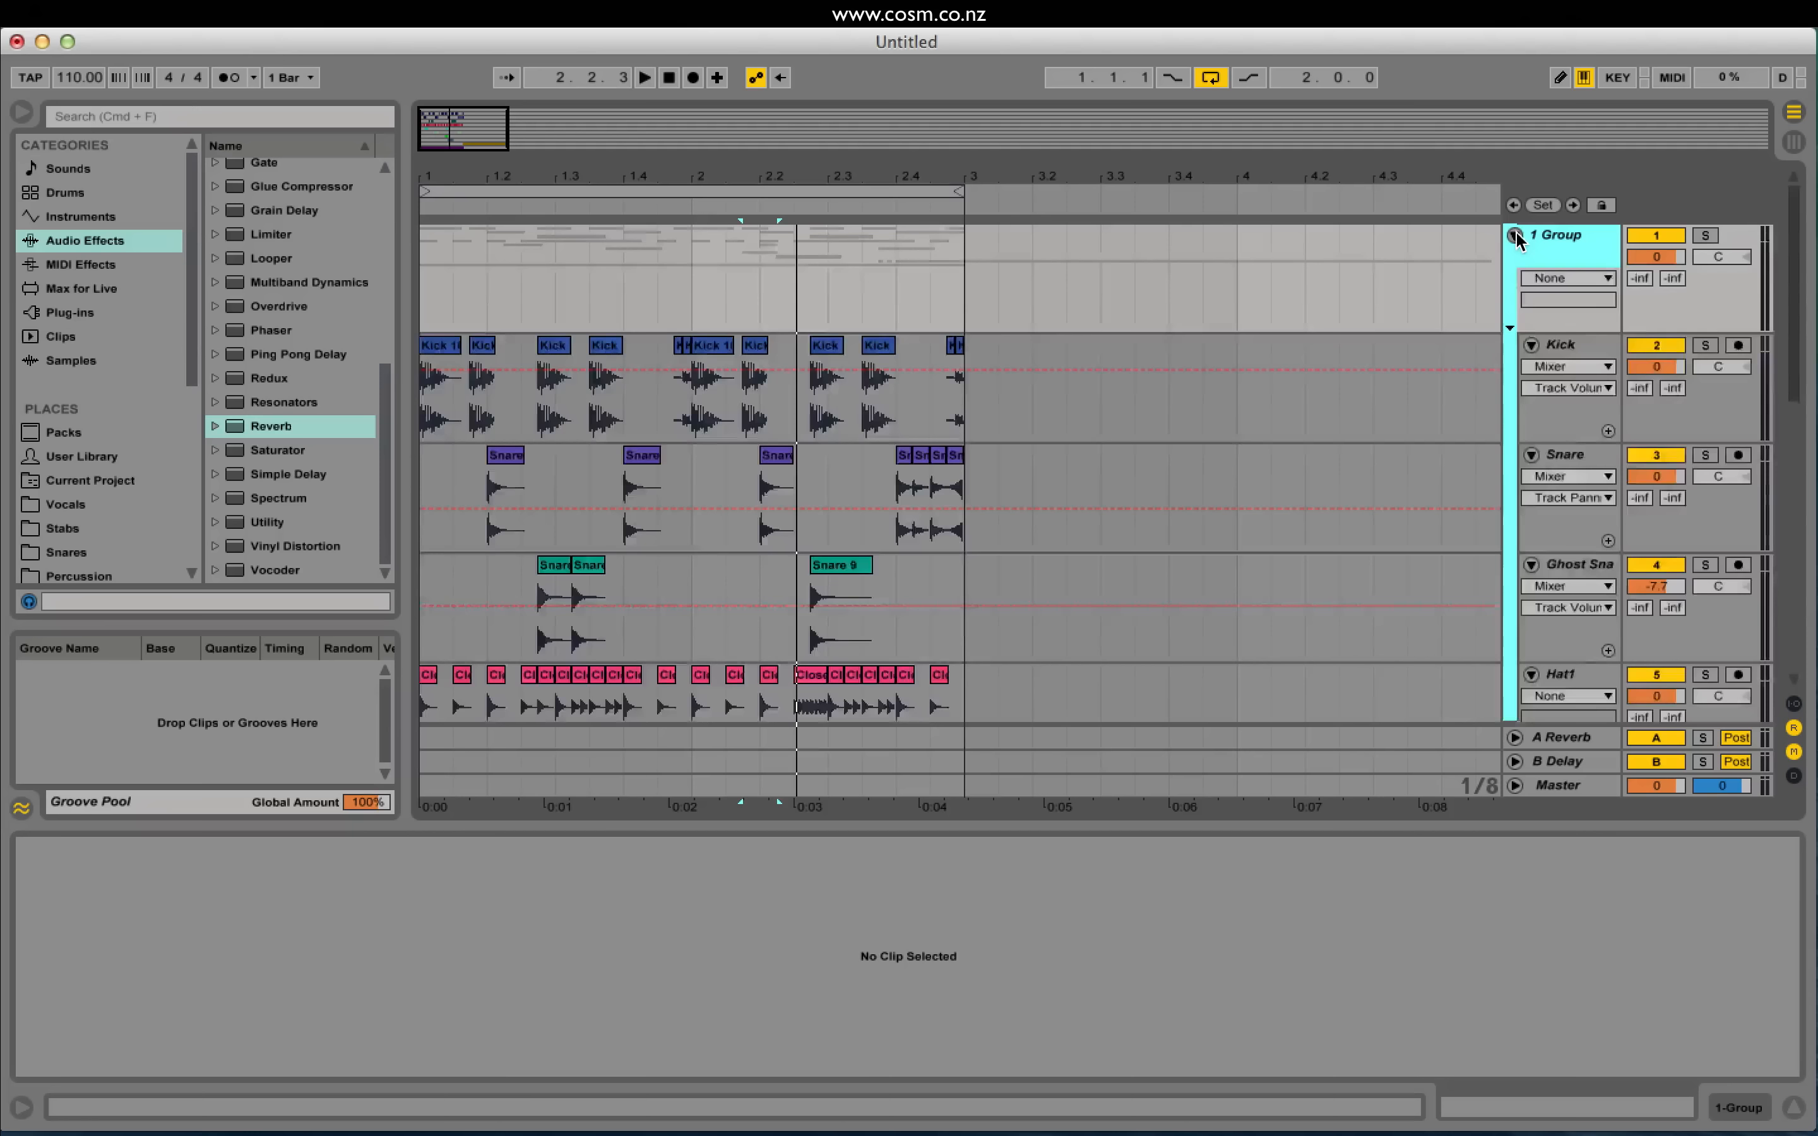
left_click(1515, 236)
left_click(1514, 236)
left_click(1546, 234)
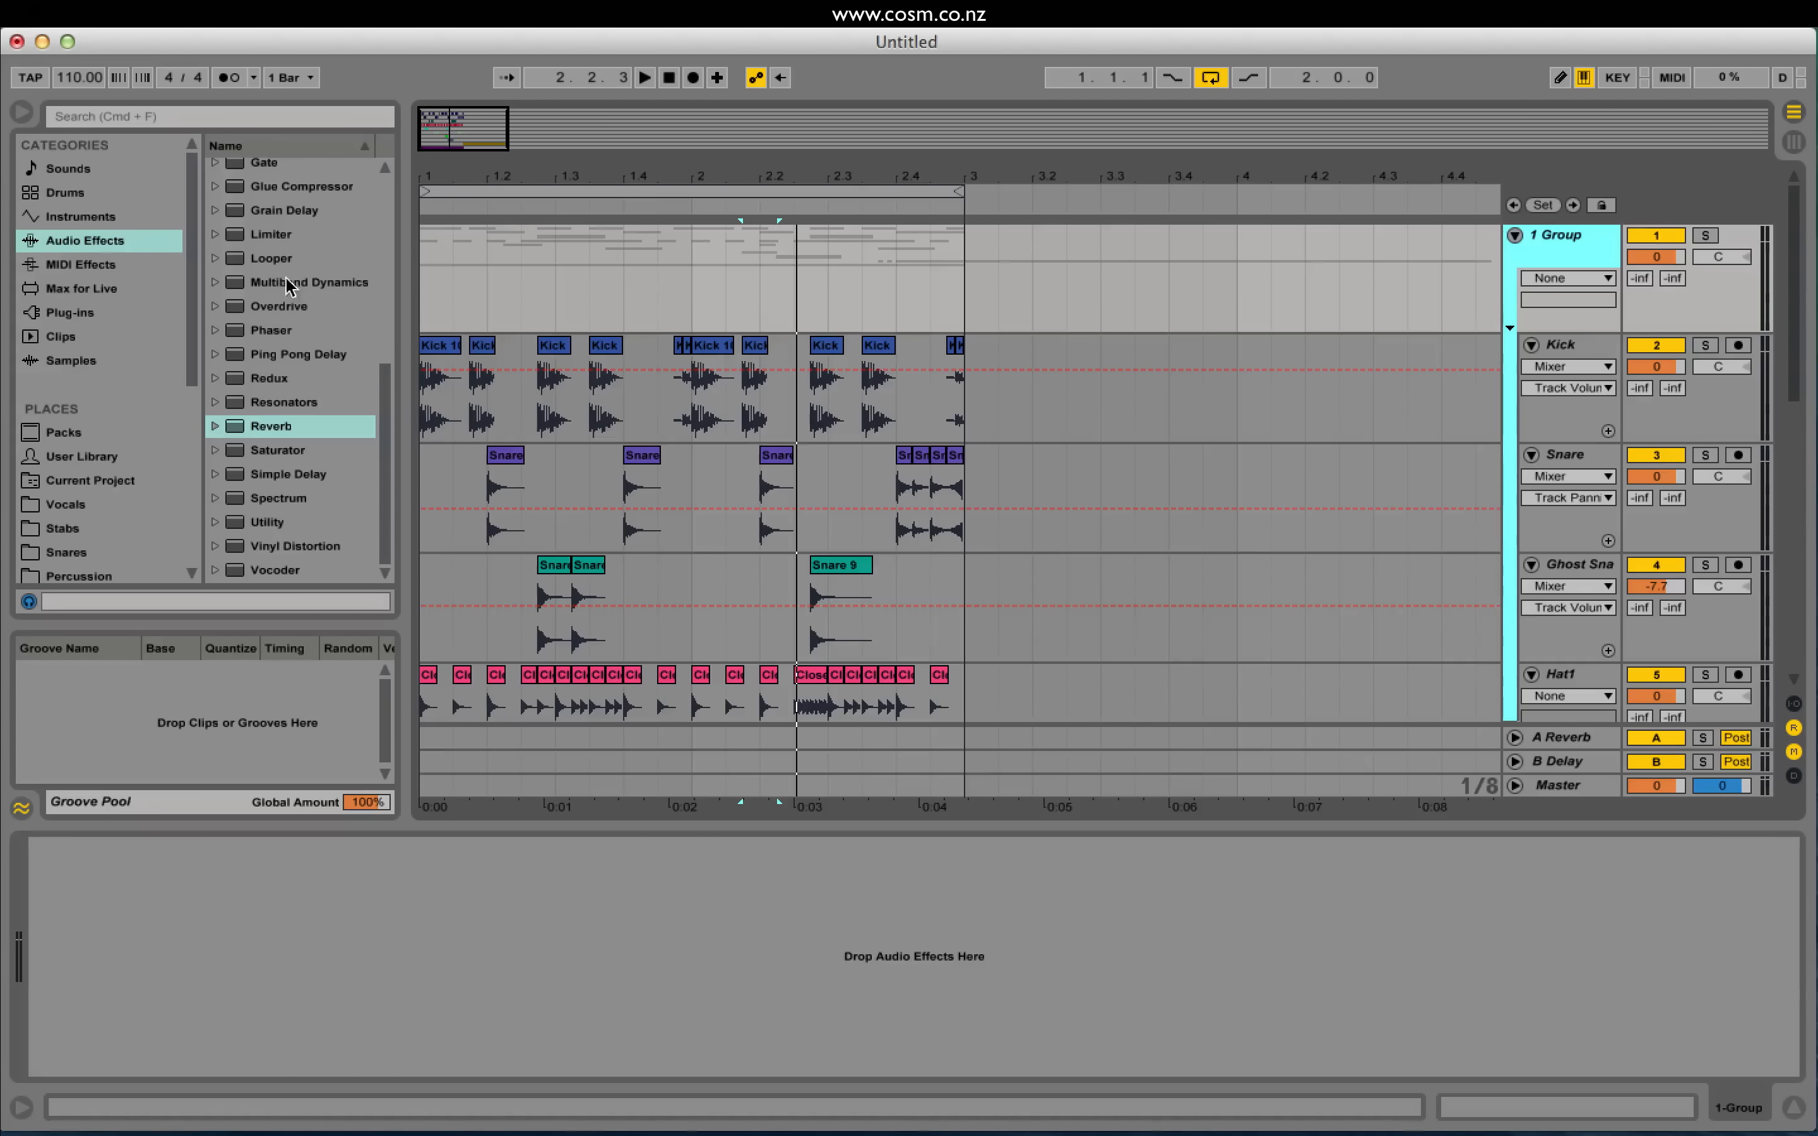
Step: Add a Glue Compressor to 1 Group and lower the group volume to -5.7 dB
left_click_drag(384, 453, 399, 377)
double_click(339, 359)
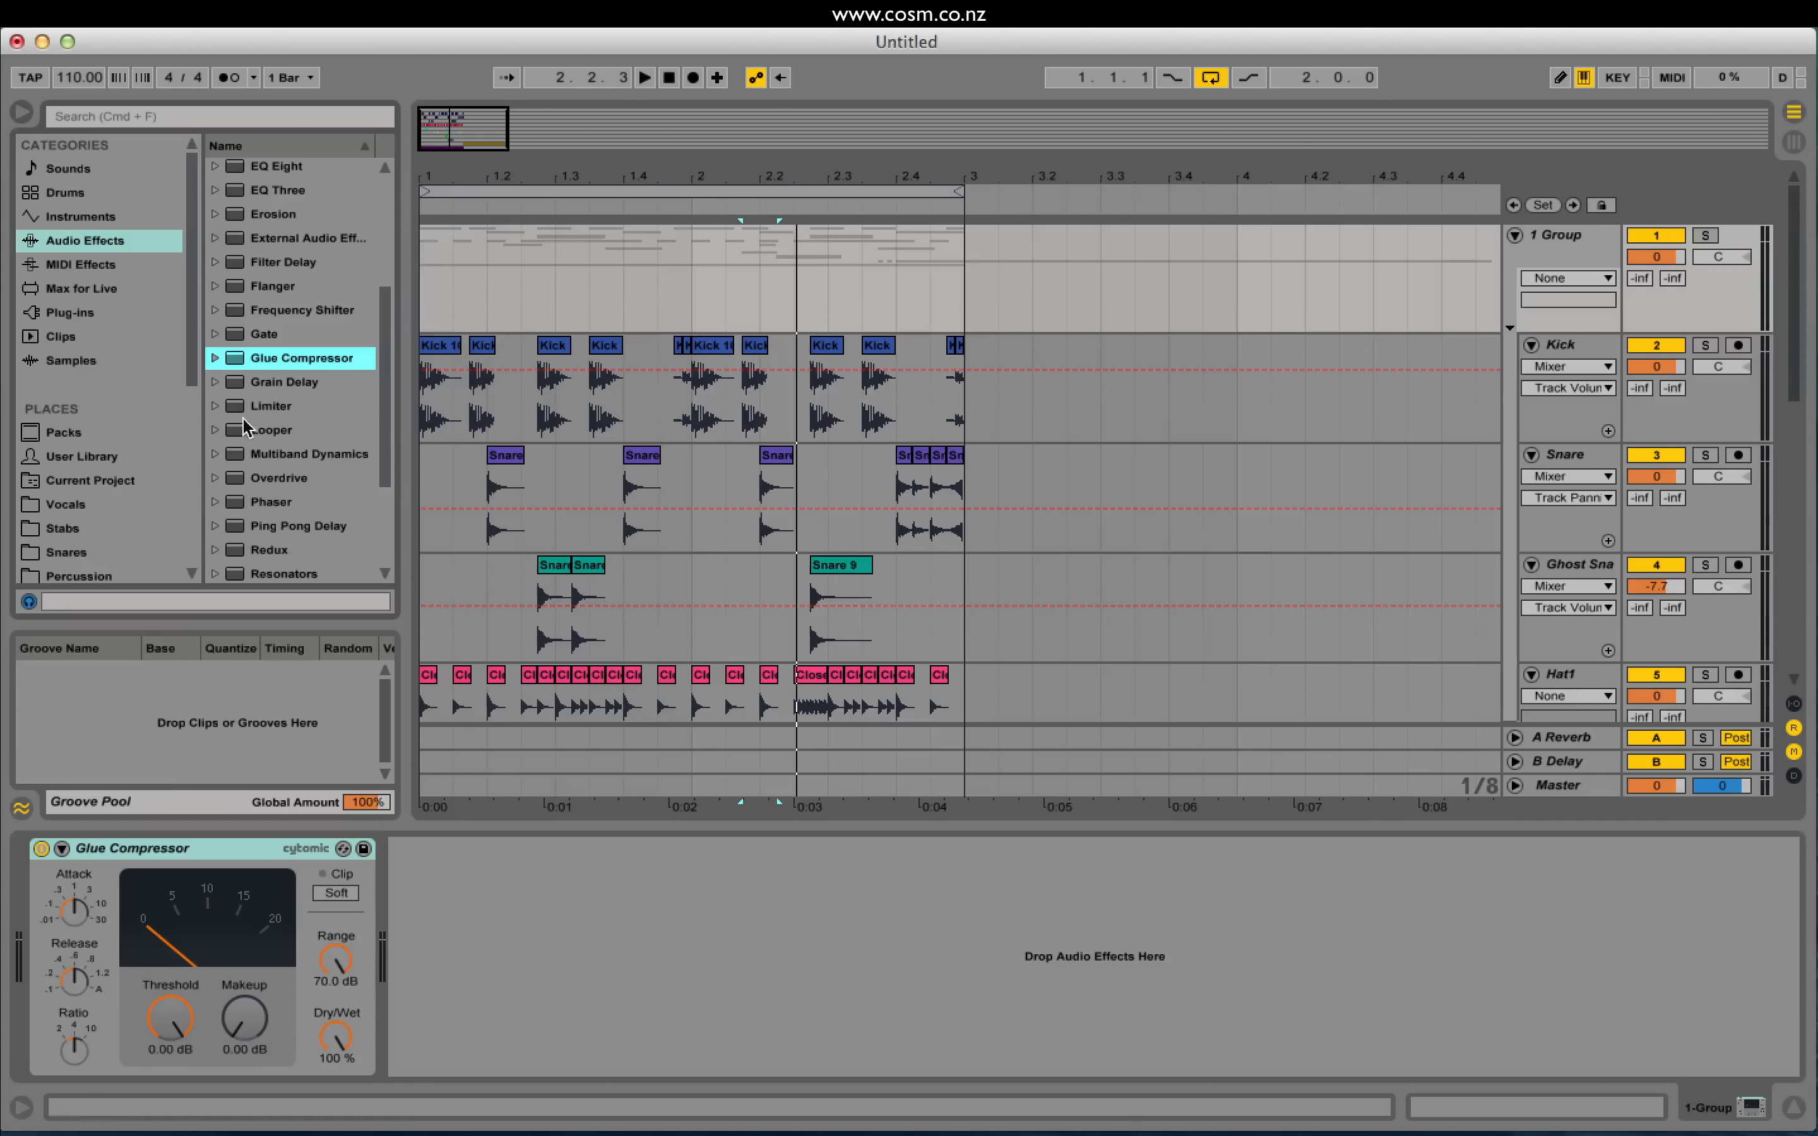
key("space")
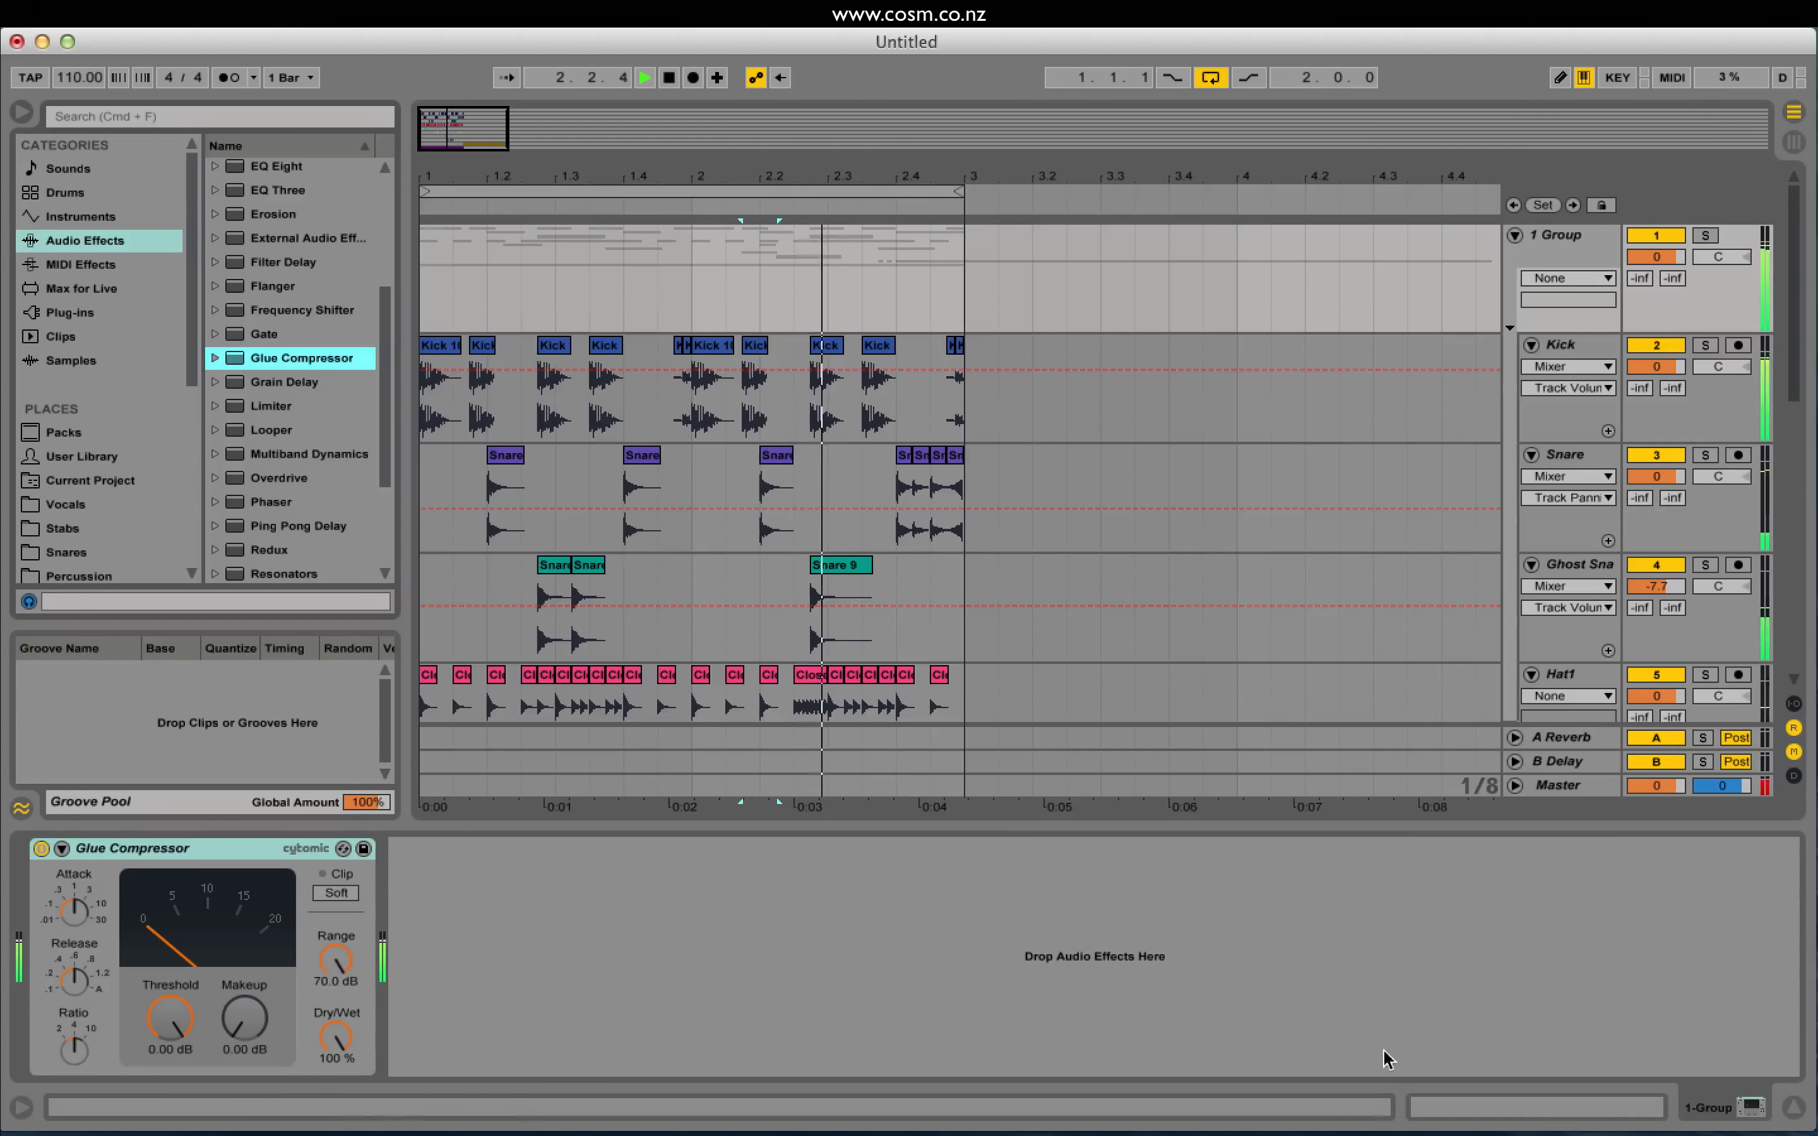
key("space")
left_click_drag(1644, 260, 1643, 288)
key("space")
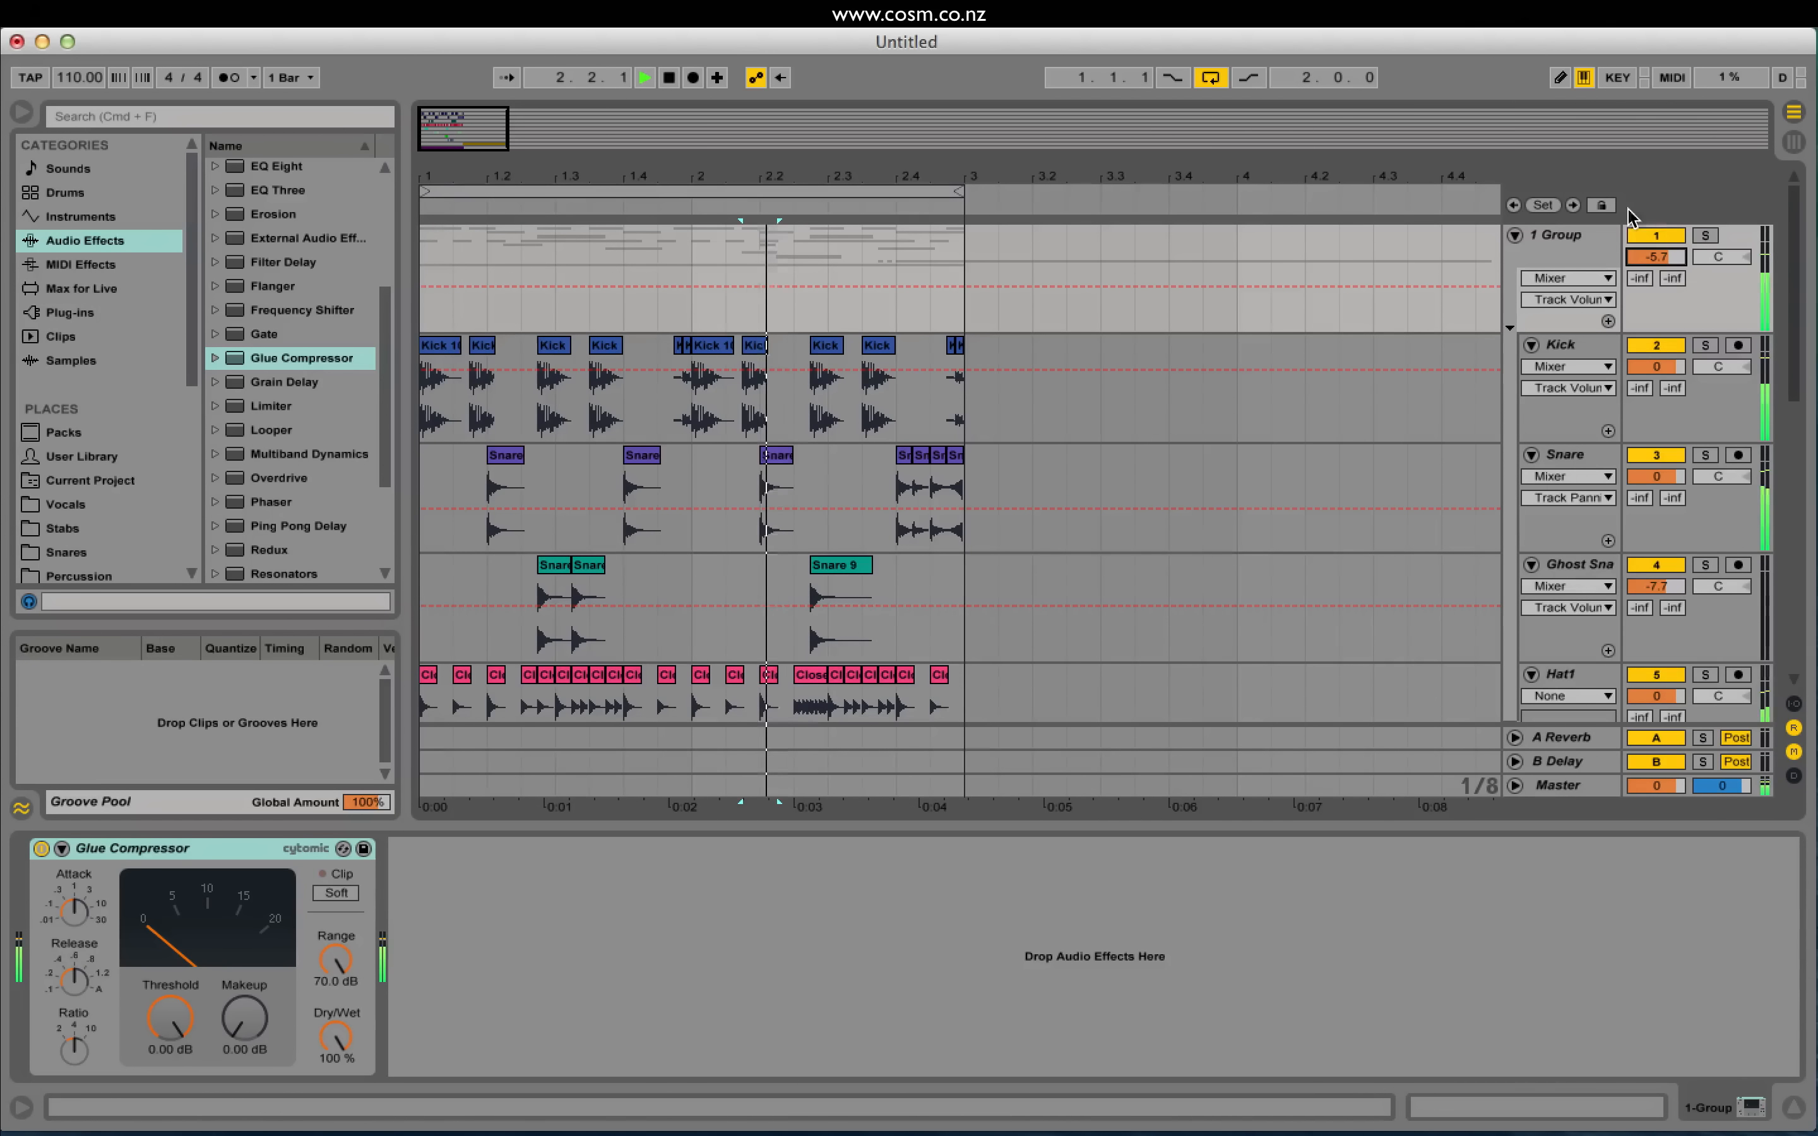
Step: Set the Glue Compressor threshold to -18.1 dB and makeup to 11.6 dB
left_click_drag(174, 1033, 174, 1082)
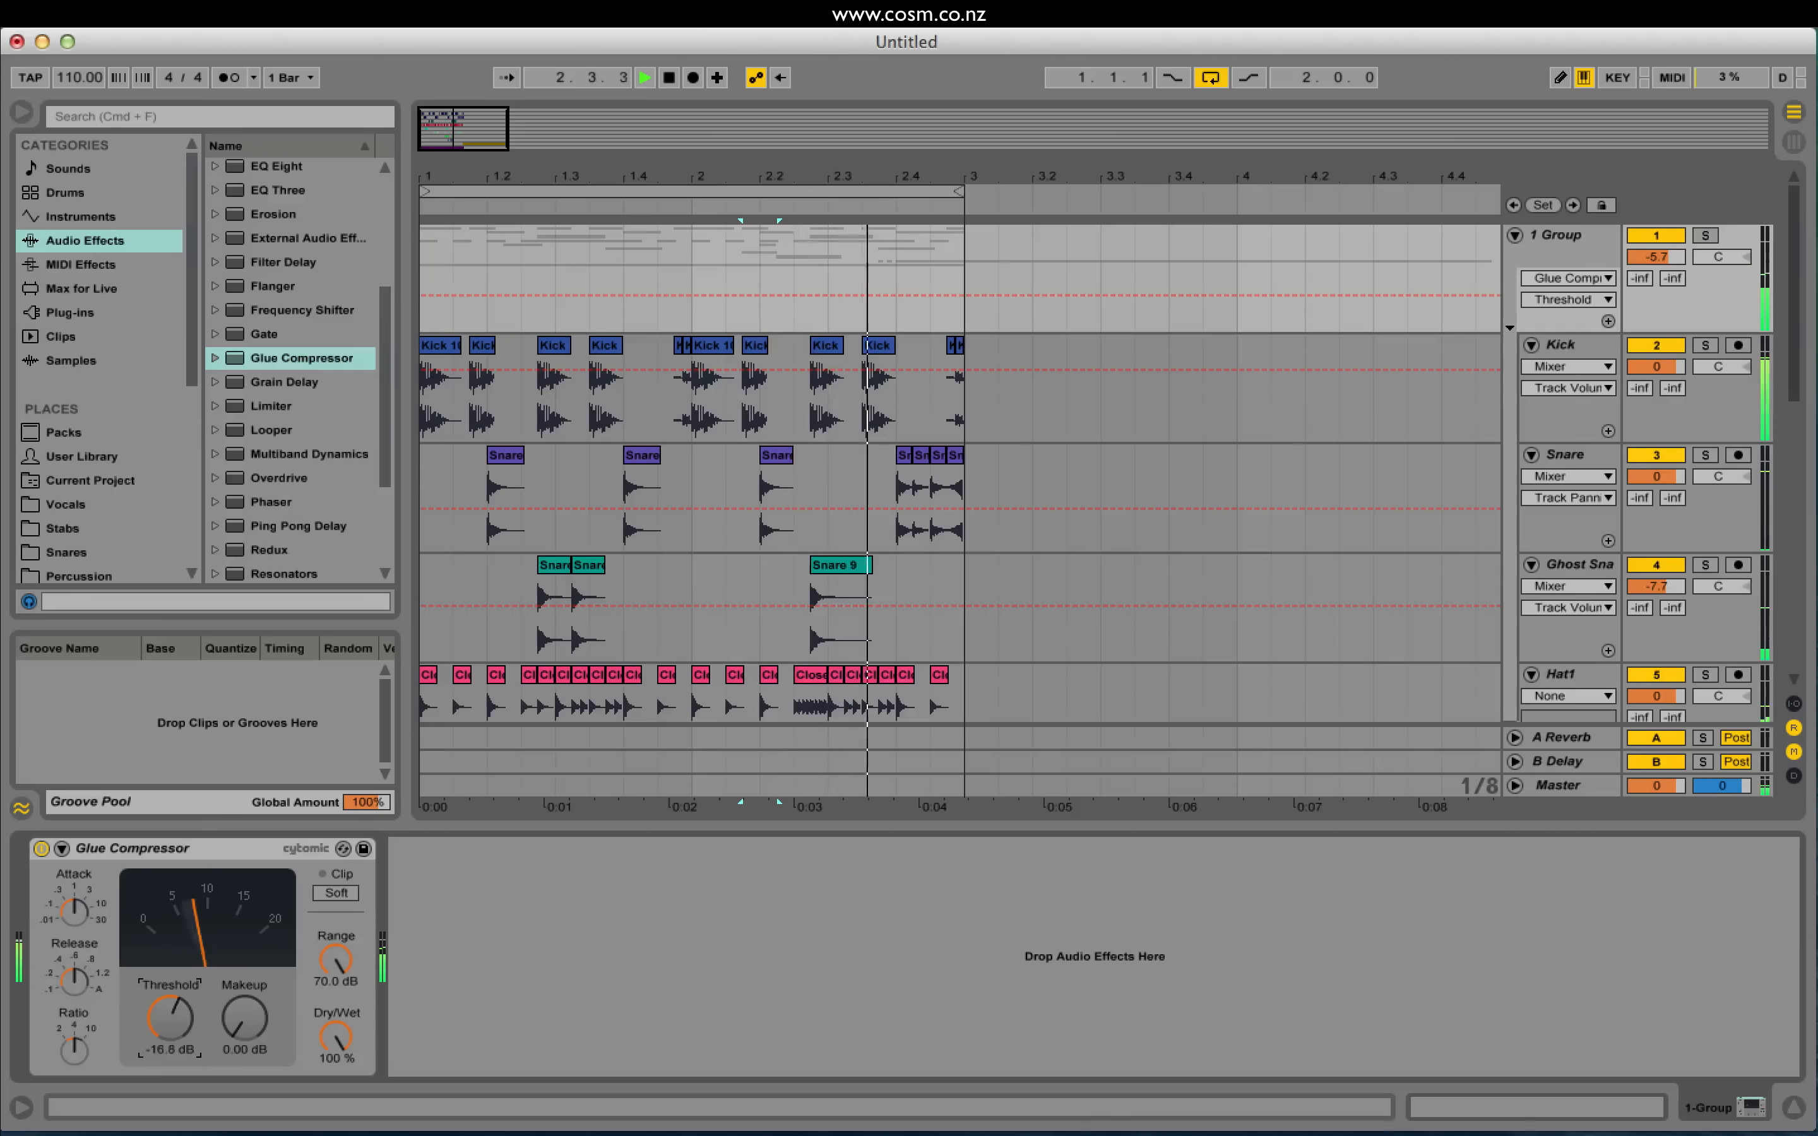
left_click_drag(244, 1018, 244, 966)
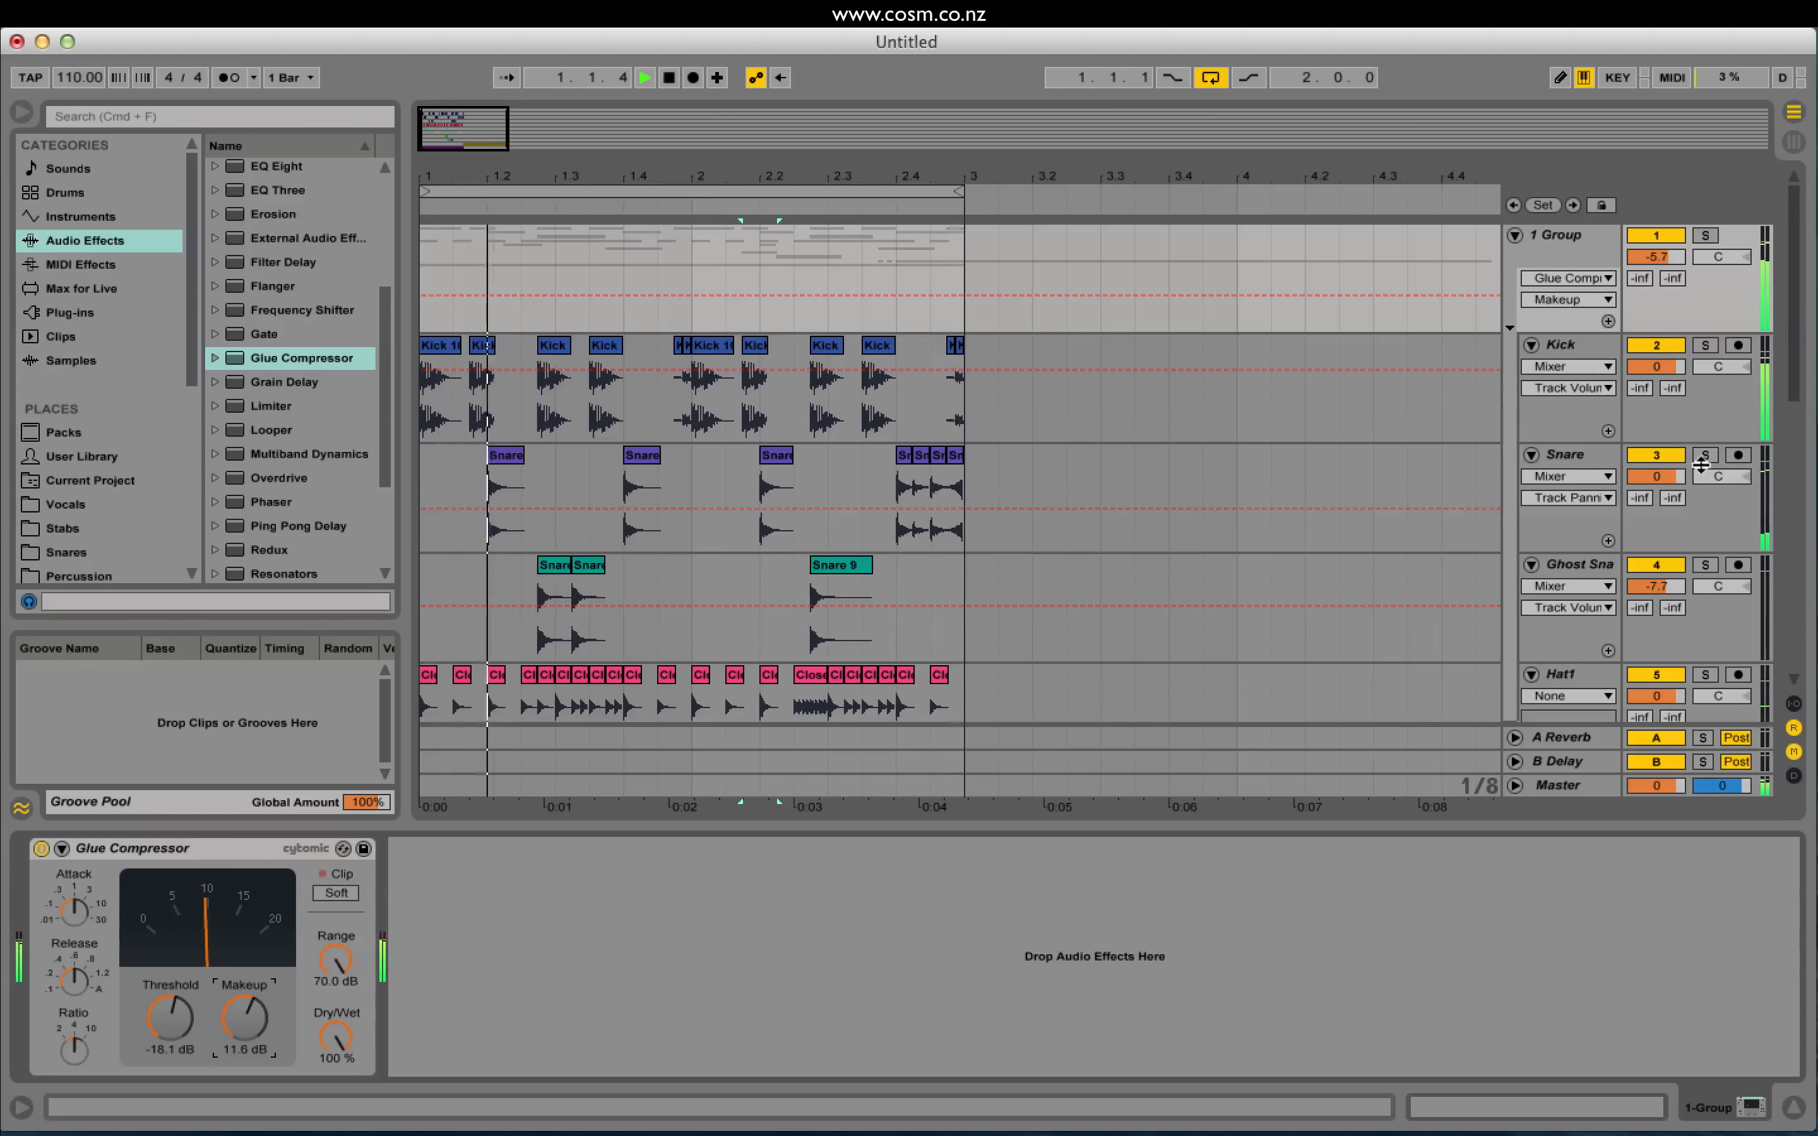
key("space")
Step: Set the Kick volume to -4.9 dB and the Snare volume to 3.0 dB
left_click_drag(1663, 368, 1663, 372)
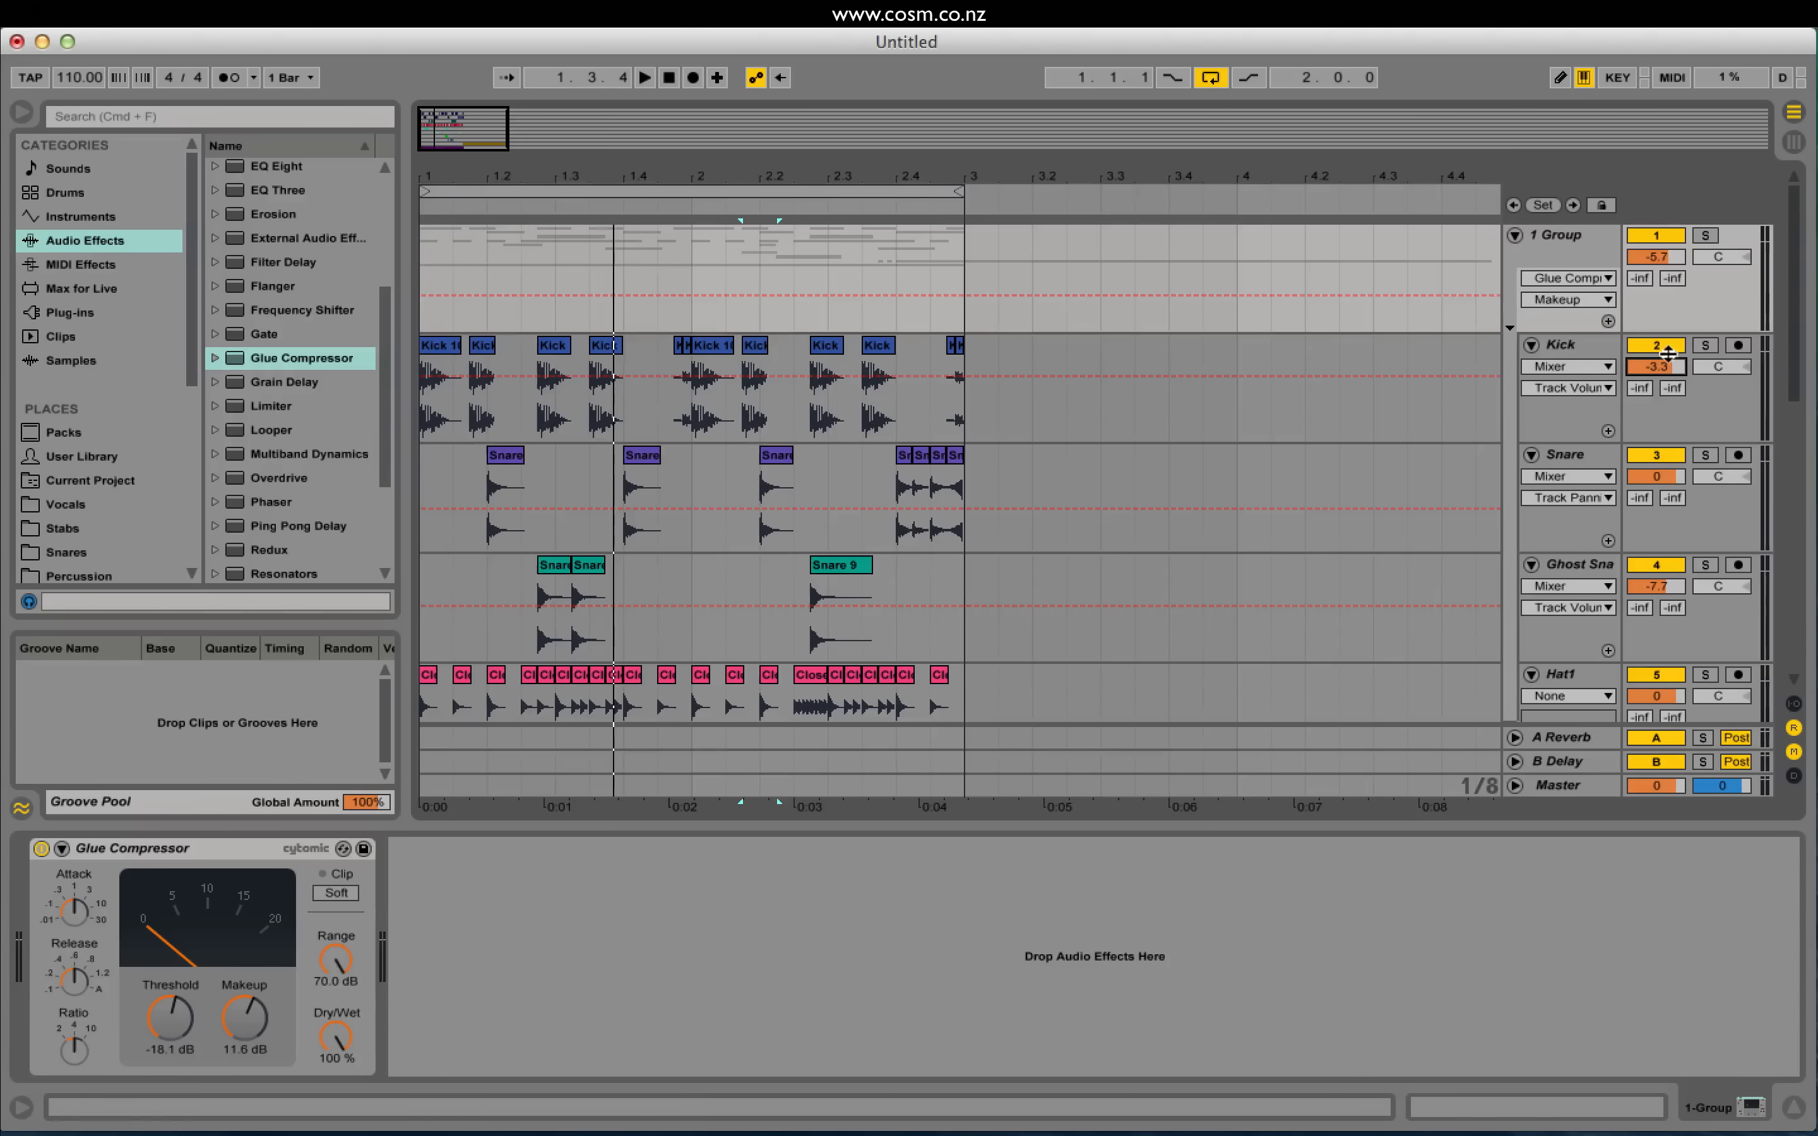
key("space")
left_click_drag(1665, 490, 1665, 467)
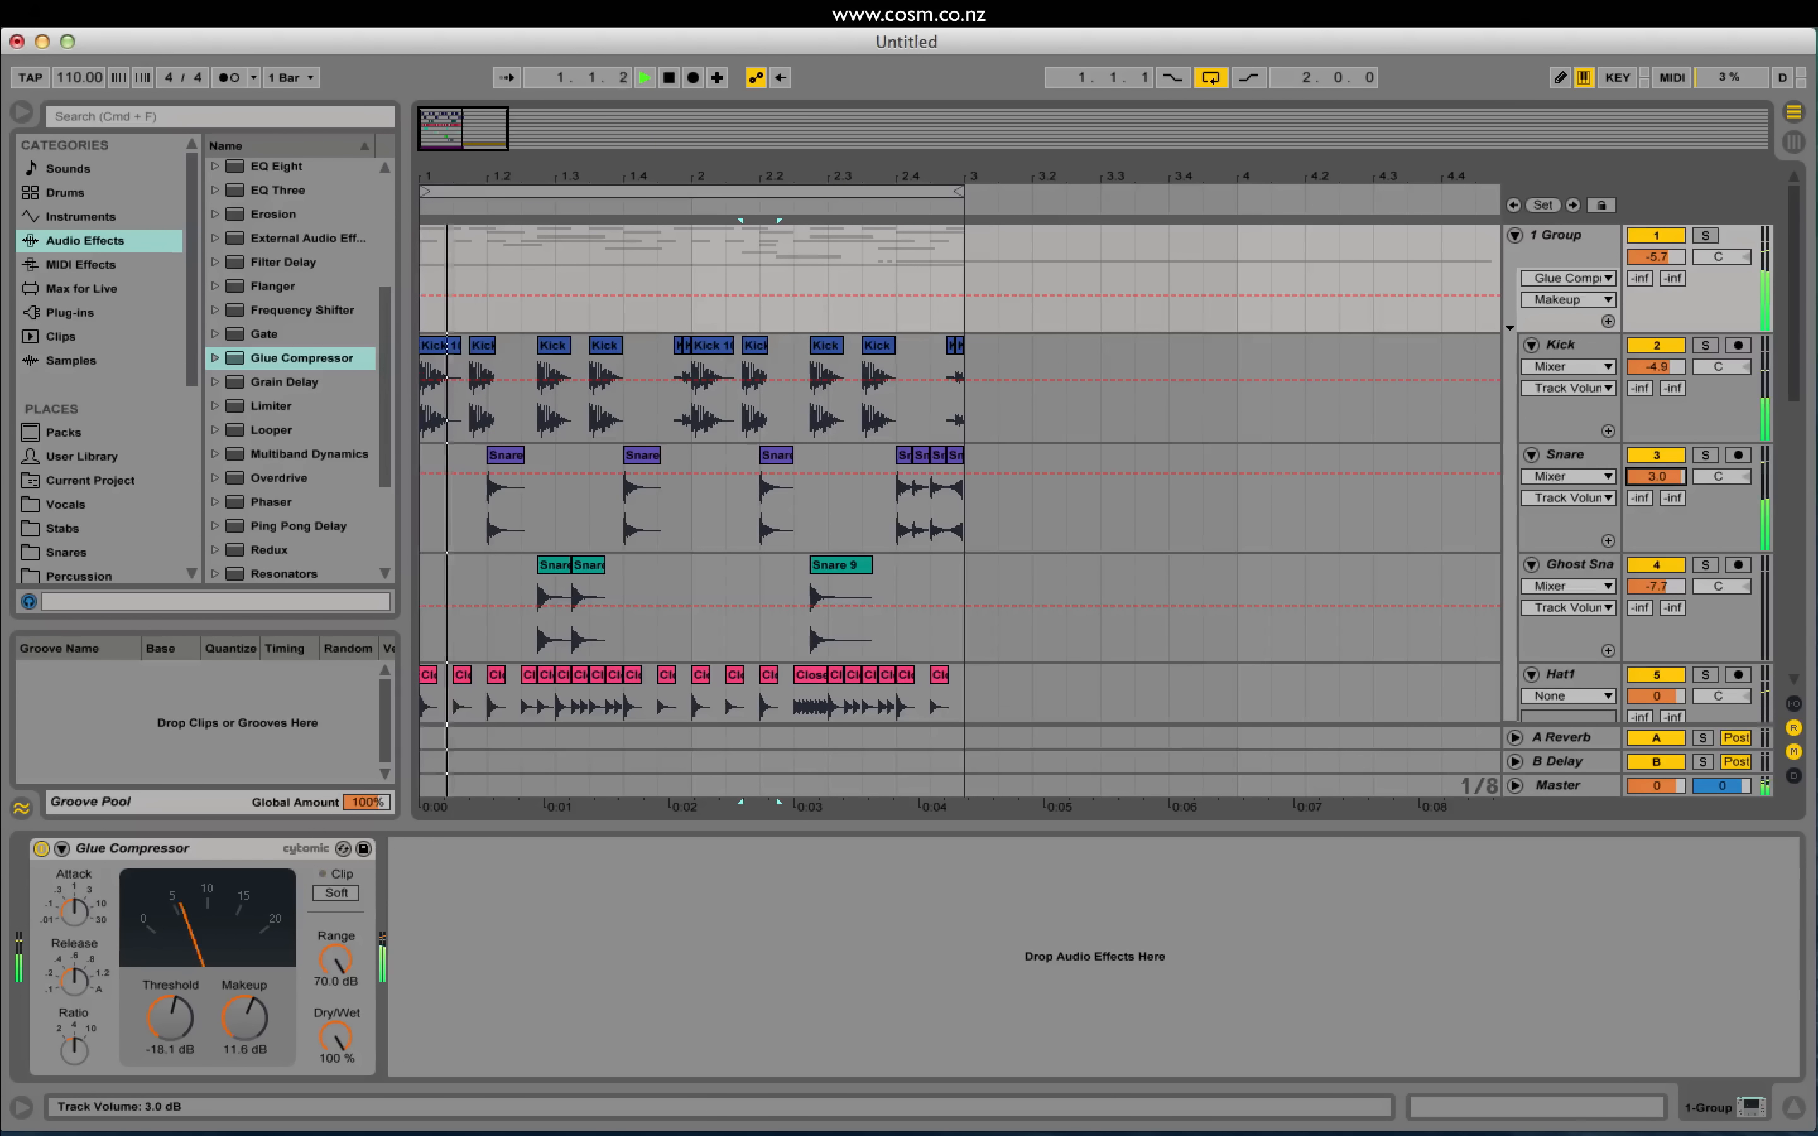
key("space")
left_click(1553, 455)
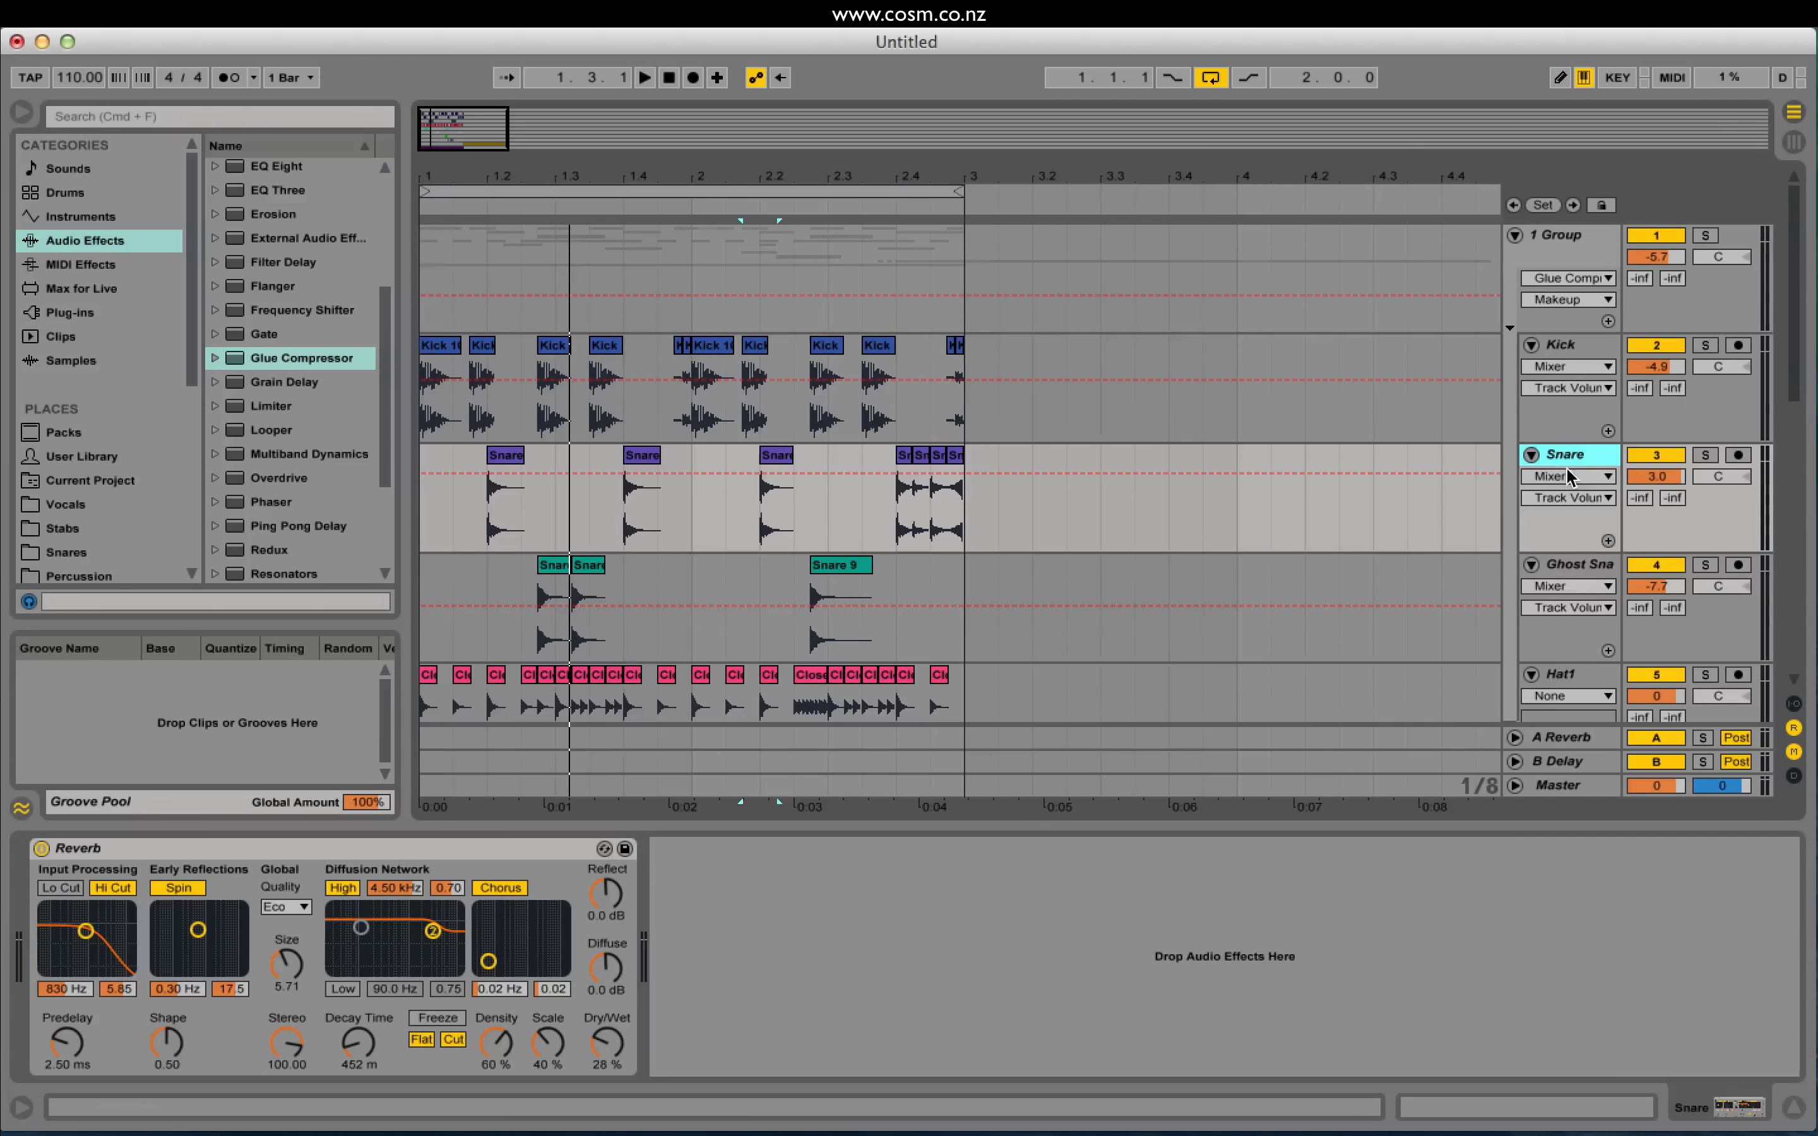
Step: Create a new audio track named Snare Punch and set the insert point at 1.2
key("super+t")
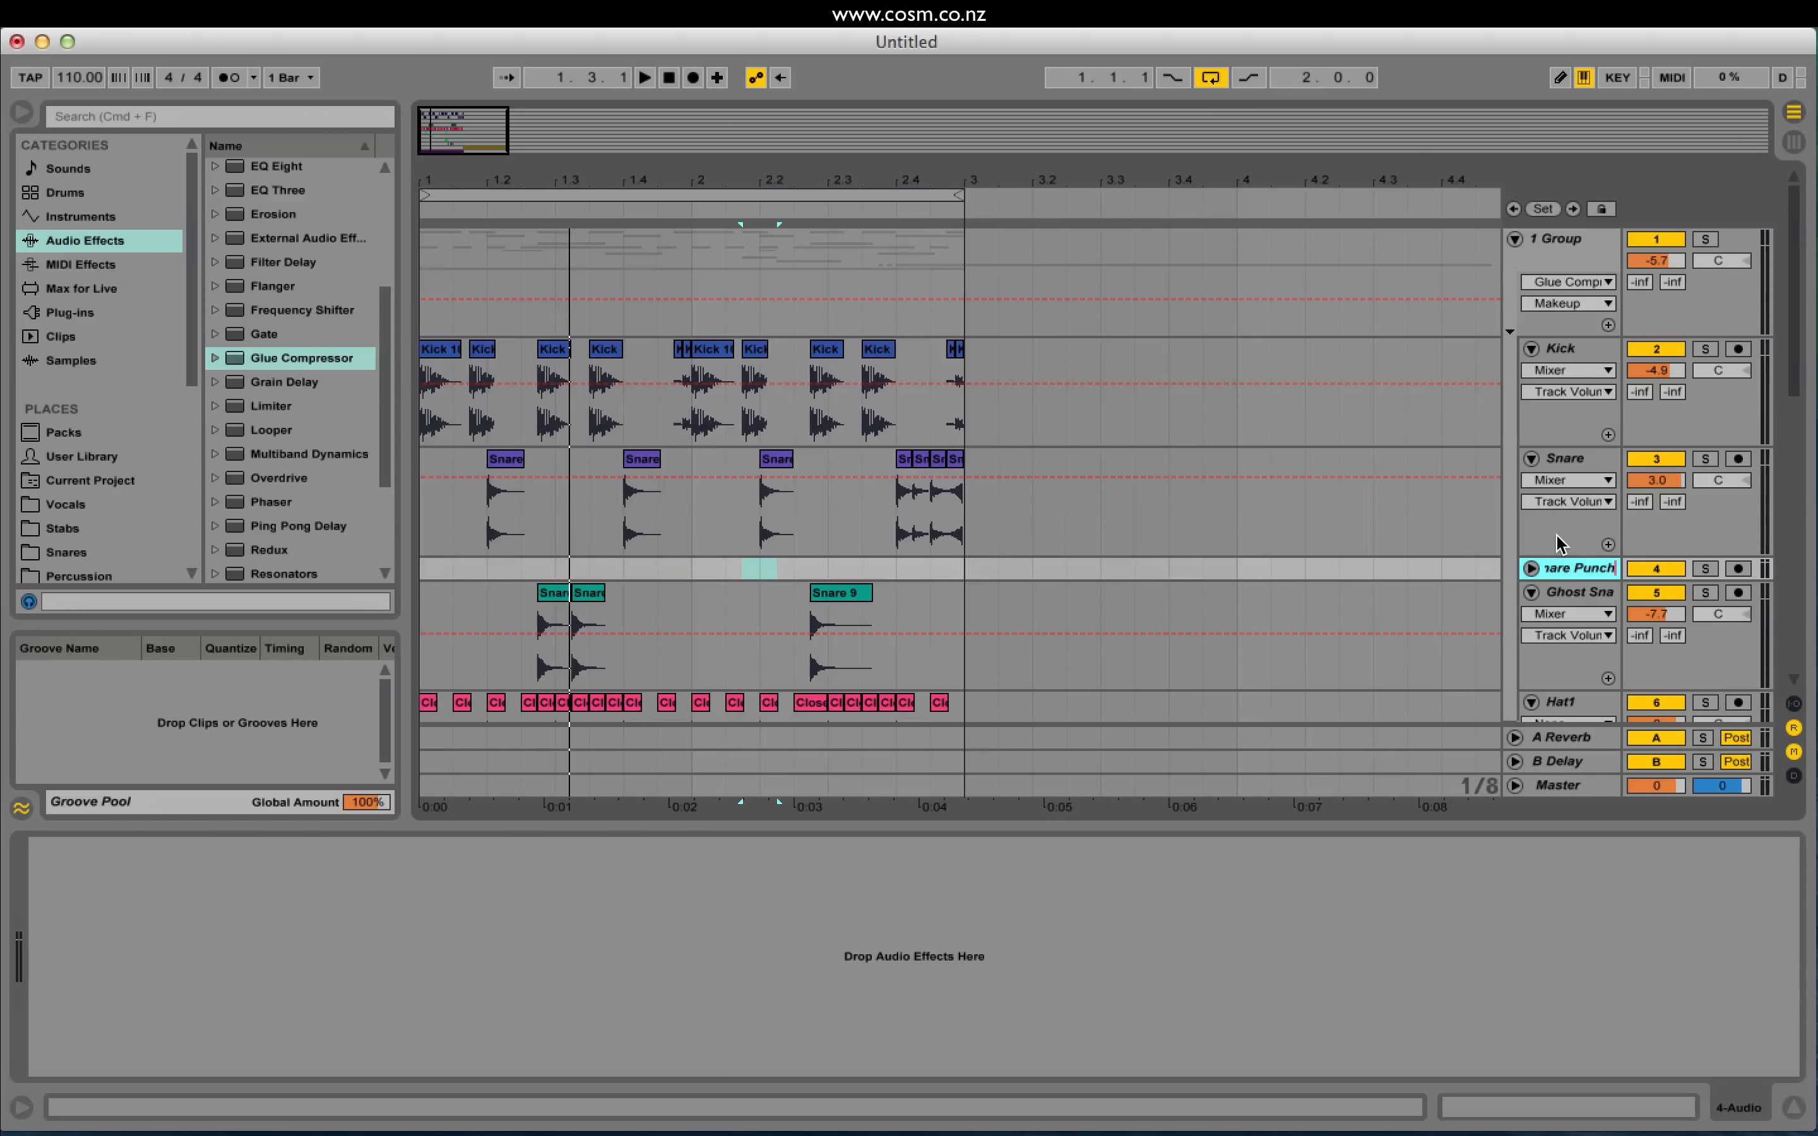
key("Return")
key("space")
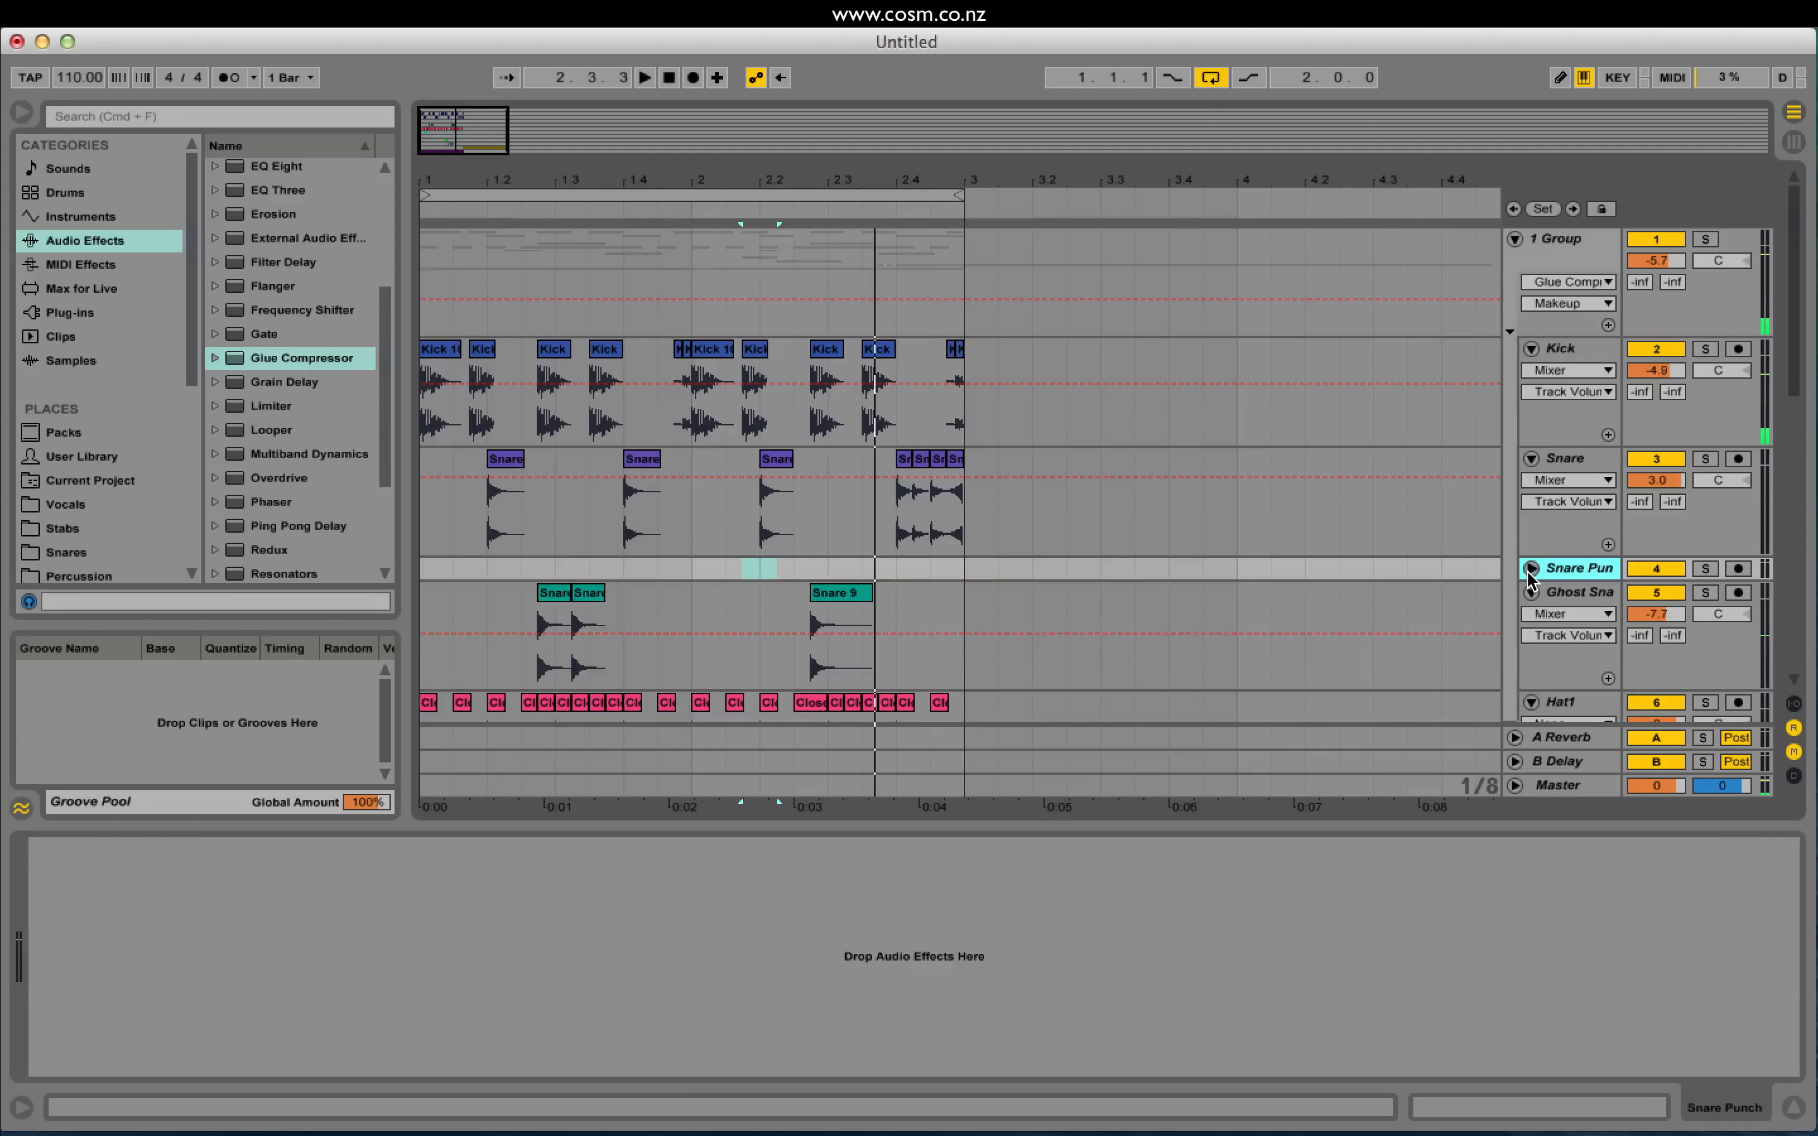
left_click(1530, 569)
left_click_drag(460, 123, 458, 177)
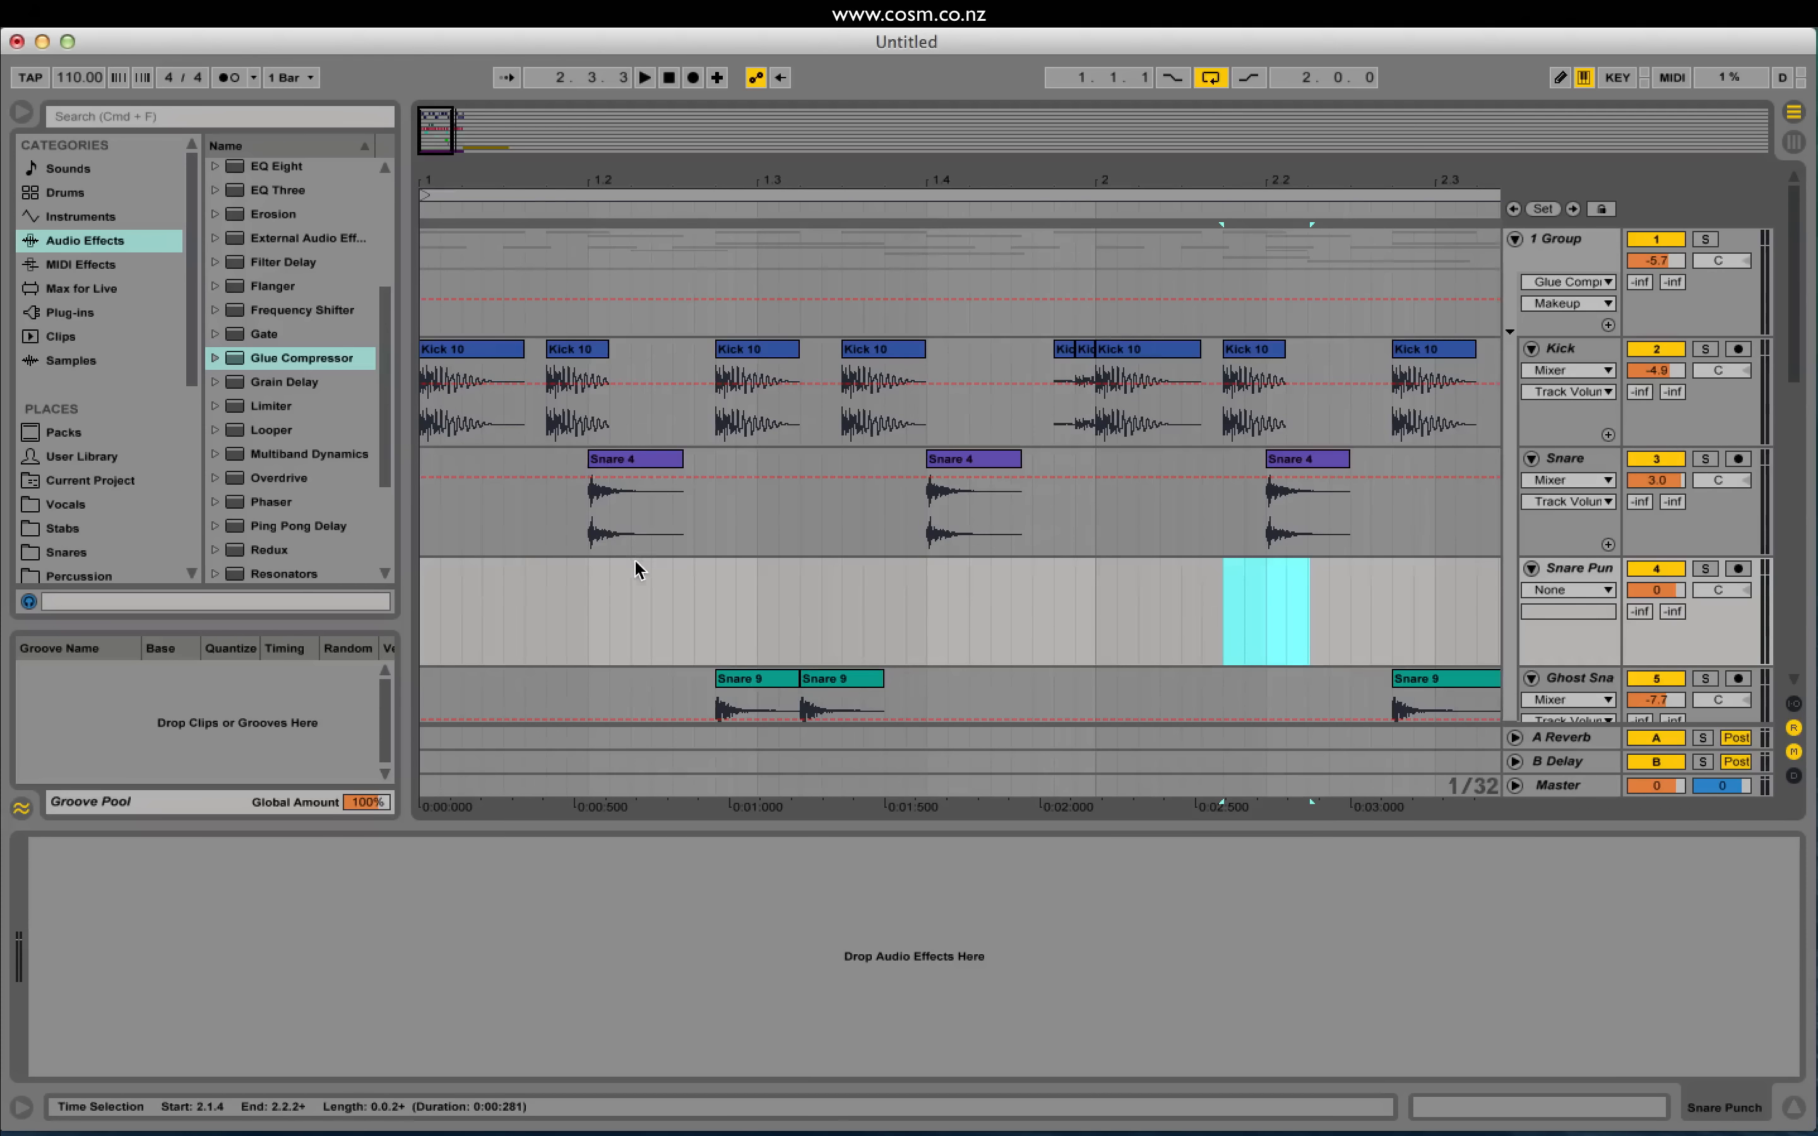
left_click(590, 589)
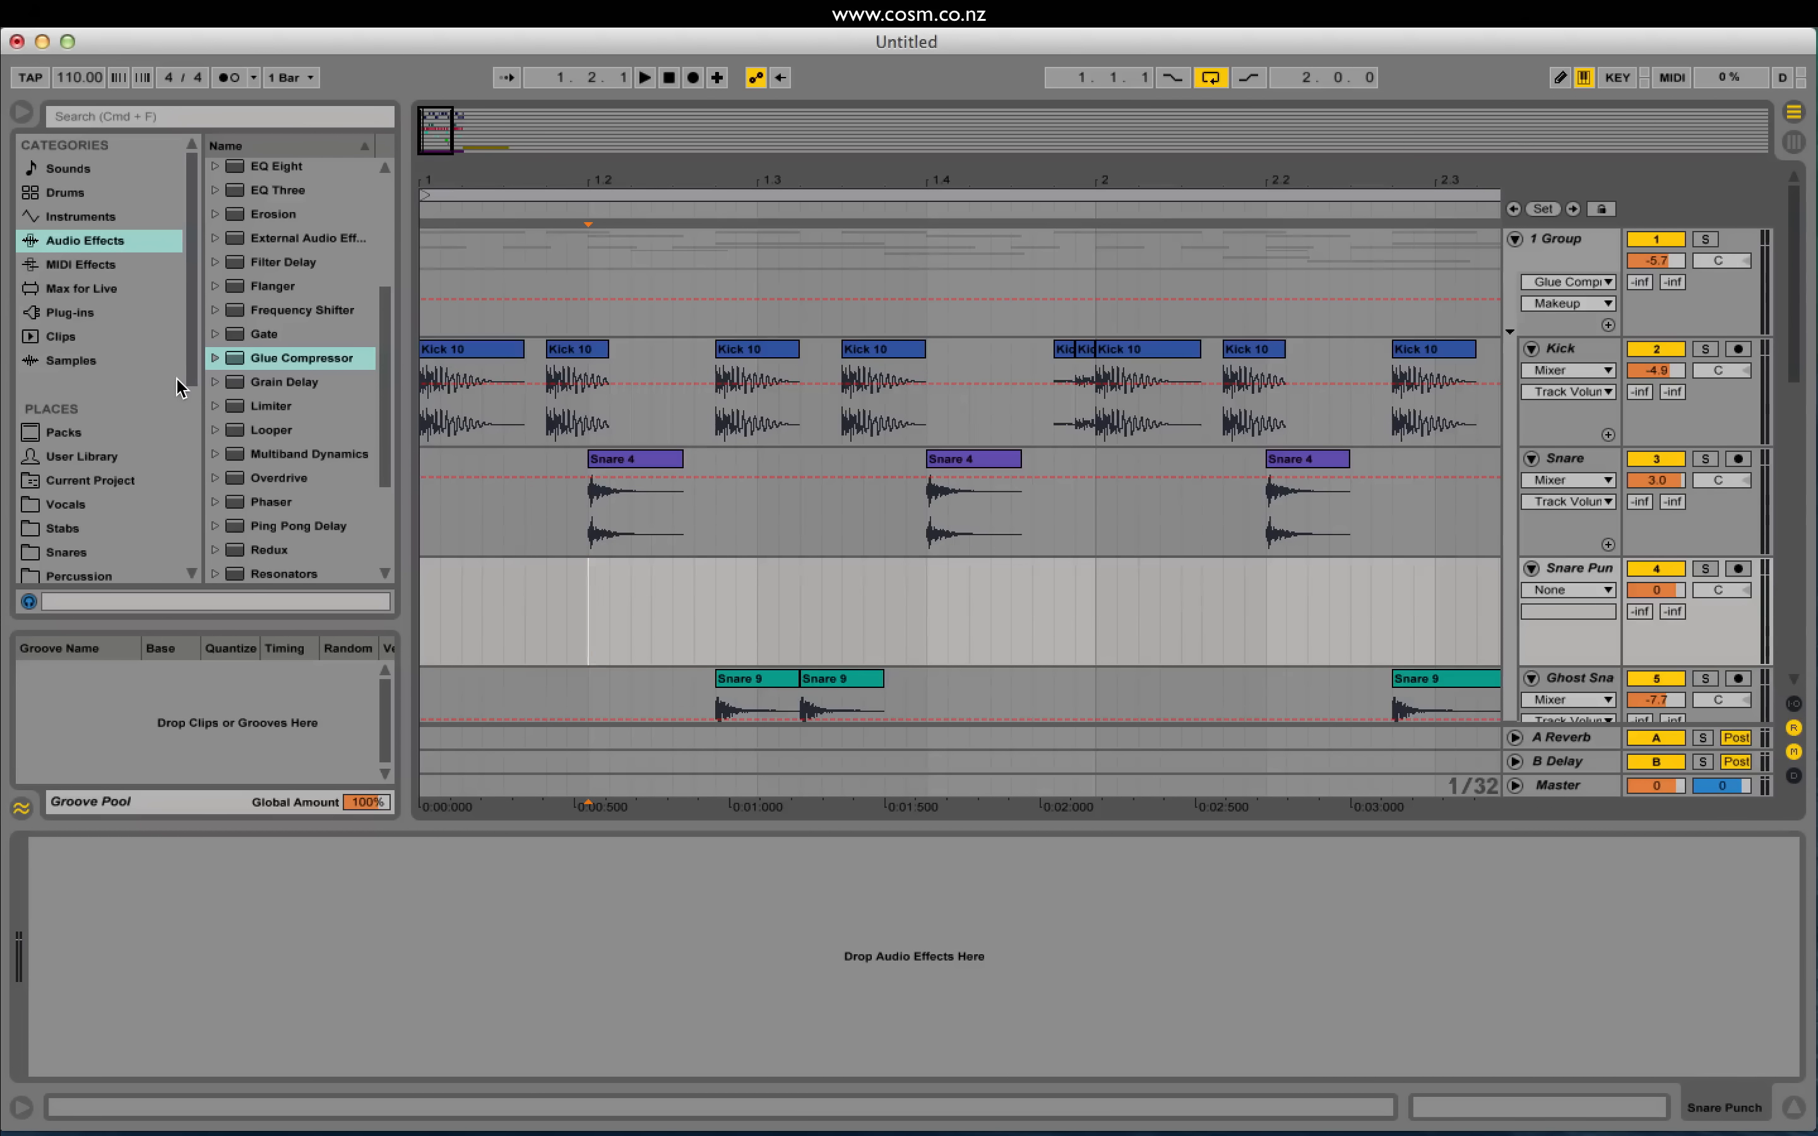
Step: Place Kick 7.aif from the Kicks folder onto Snare Punch at 1.2.1
left_click(85, 367)
scroll(130, 462, "down", 5)
left_click(111, 547)
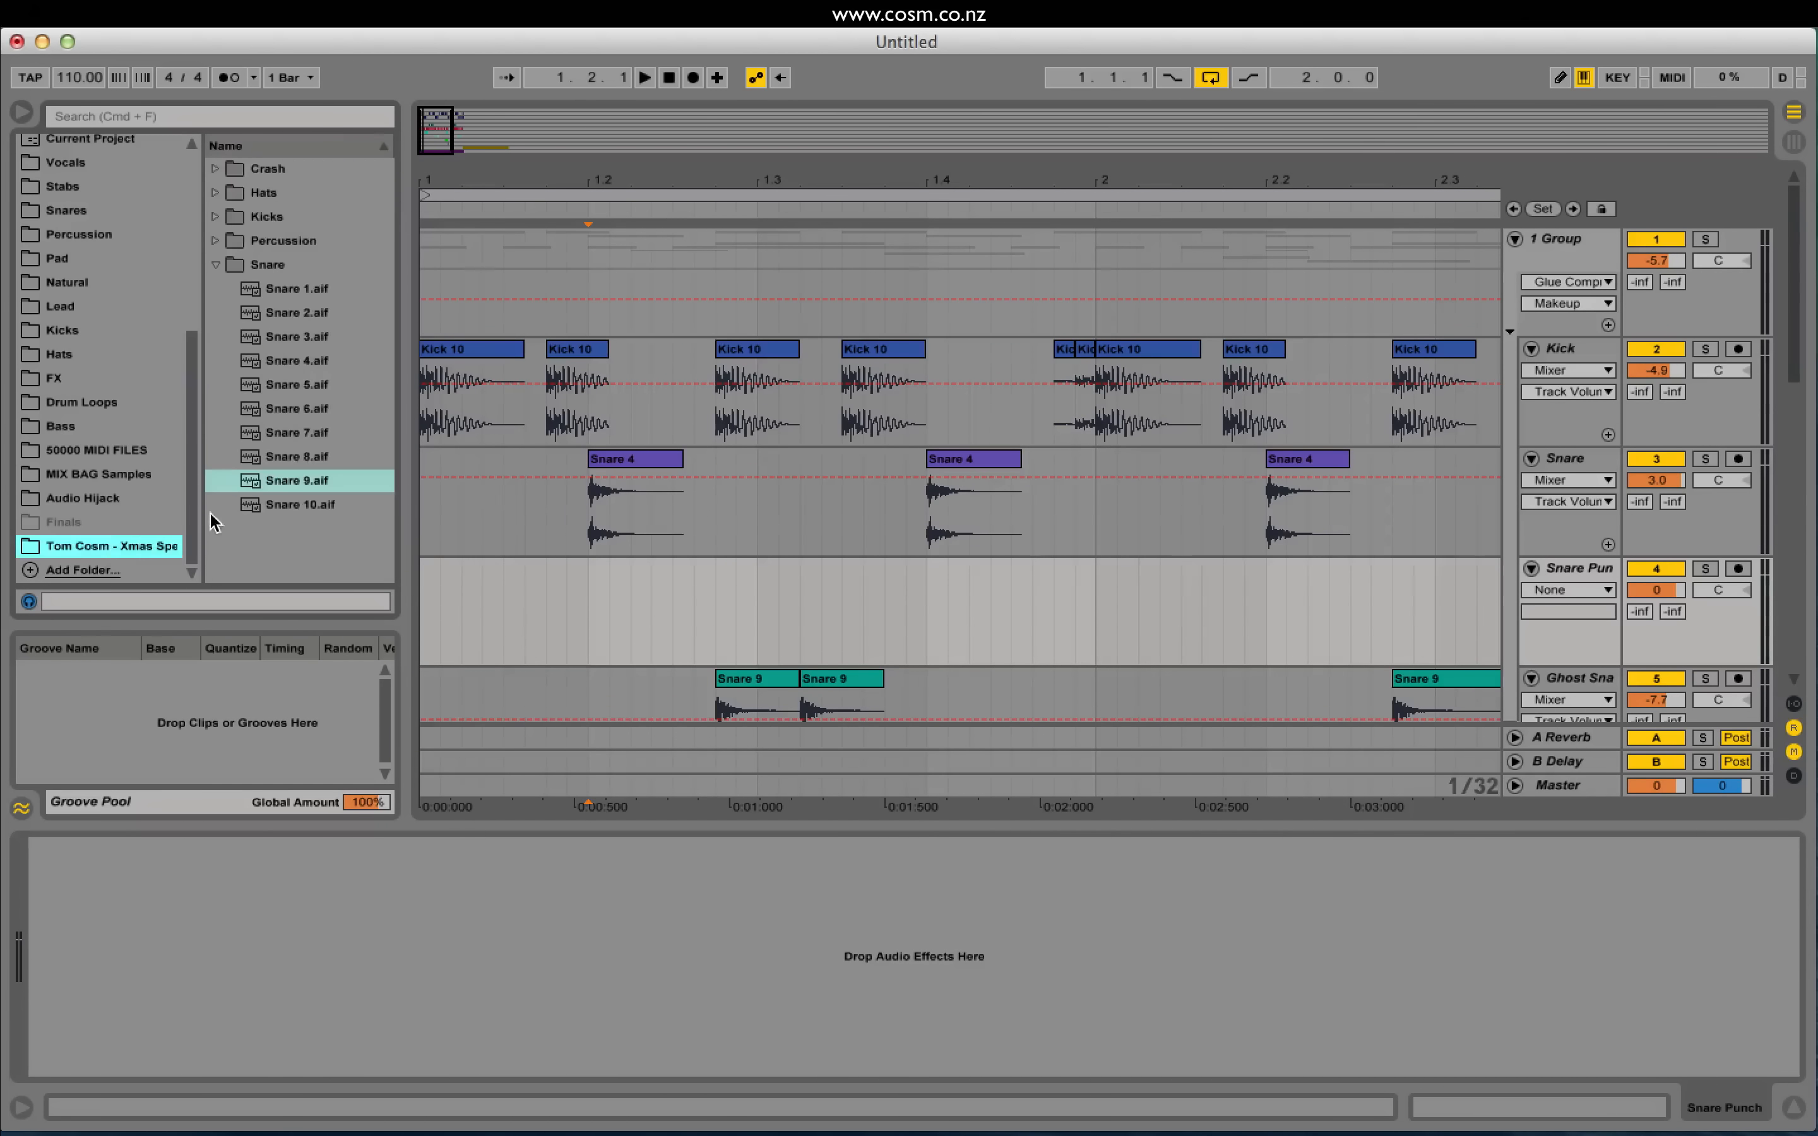
left_click(238, 218)
left_click(284, 385)
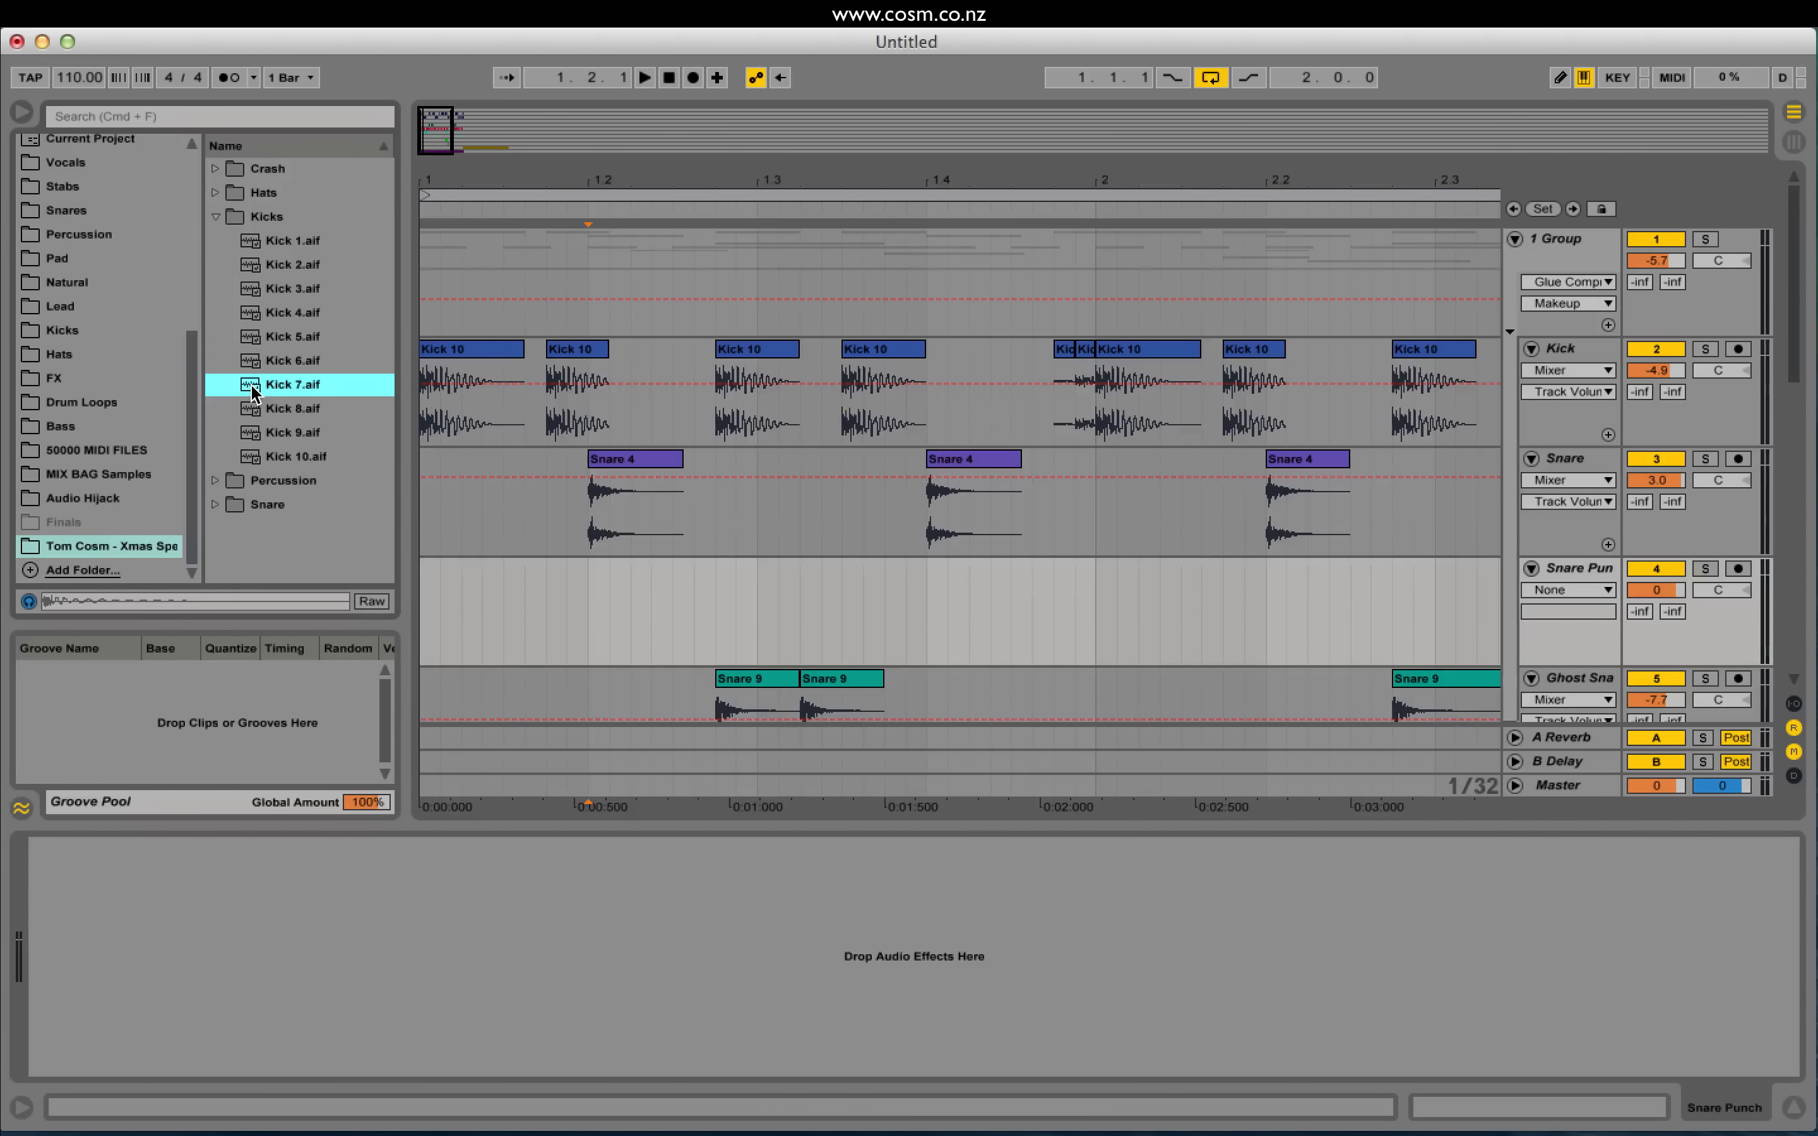
left_click_drag(254, 391, 593, 591)
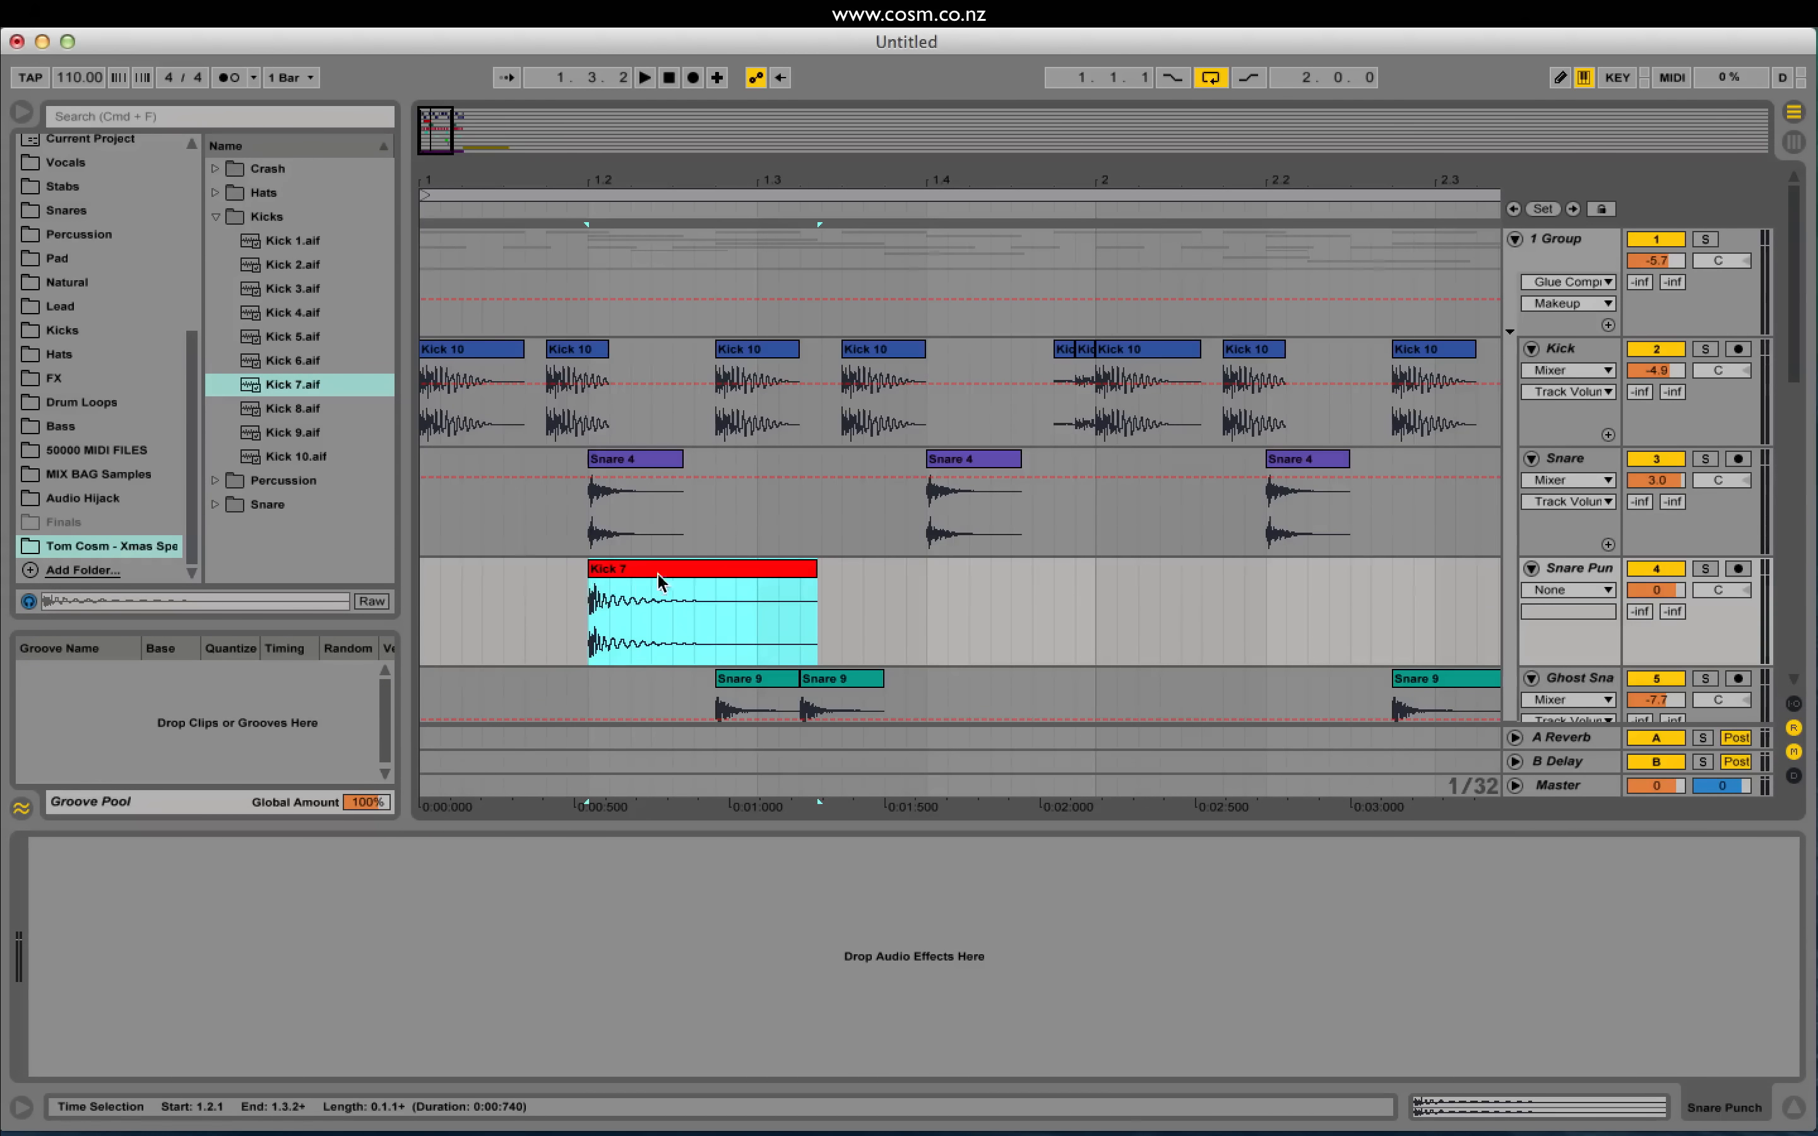
Step: Solo Snare and Snare Punch and audition the layered hit
left_click(589, 541)
left_click(1704, 458)
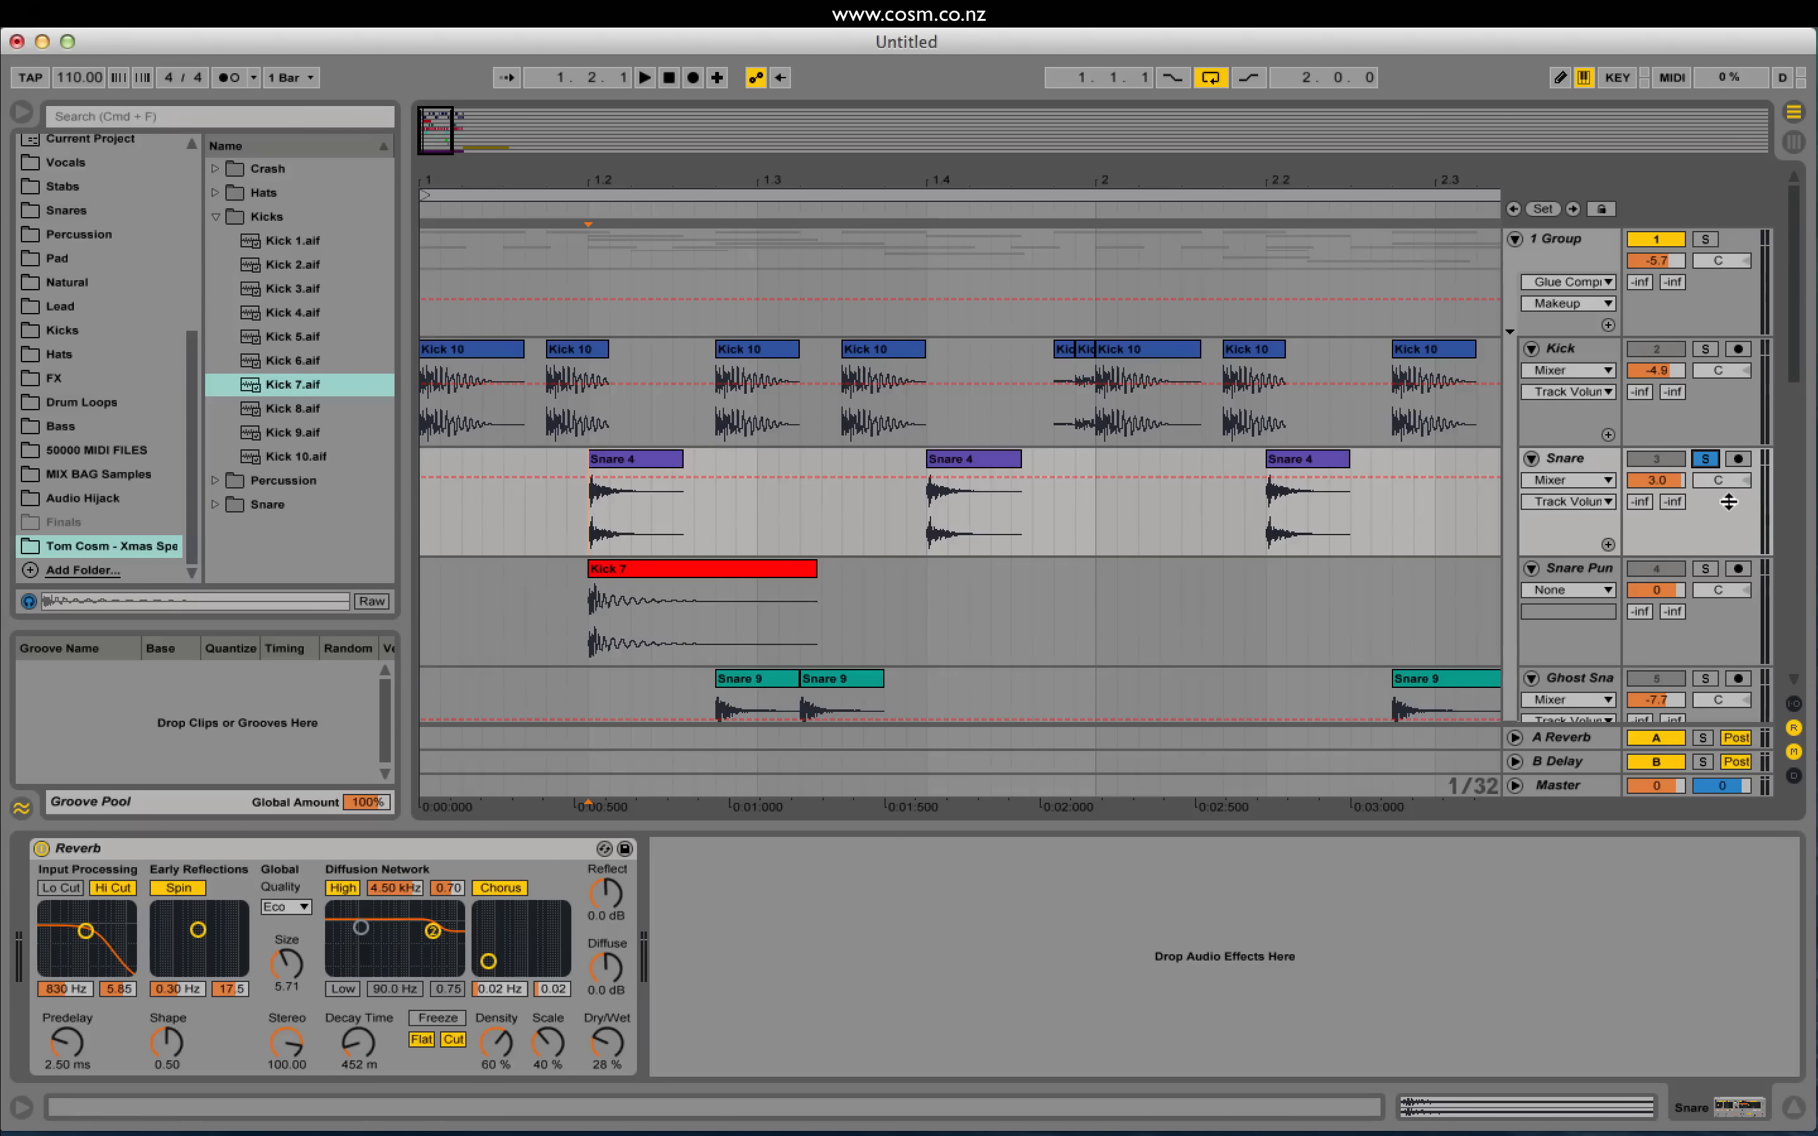
left_click(1705, 572)
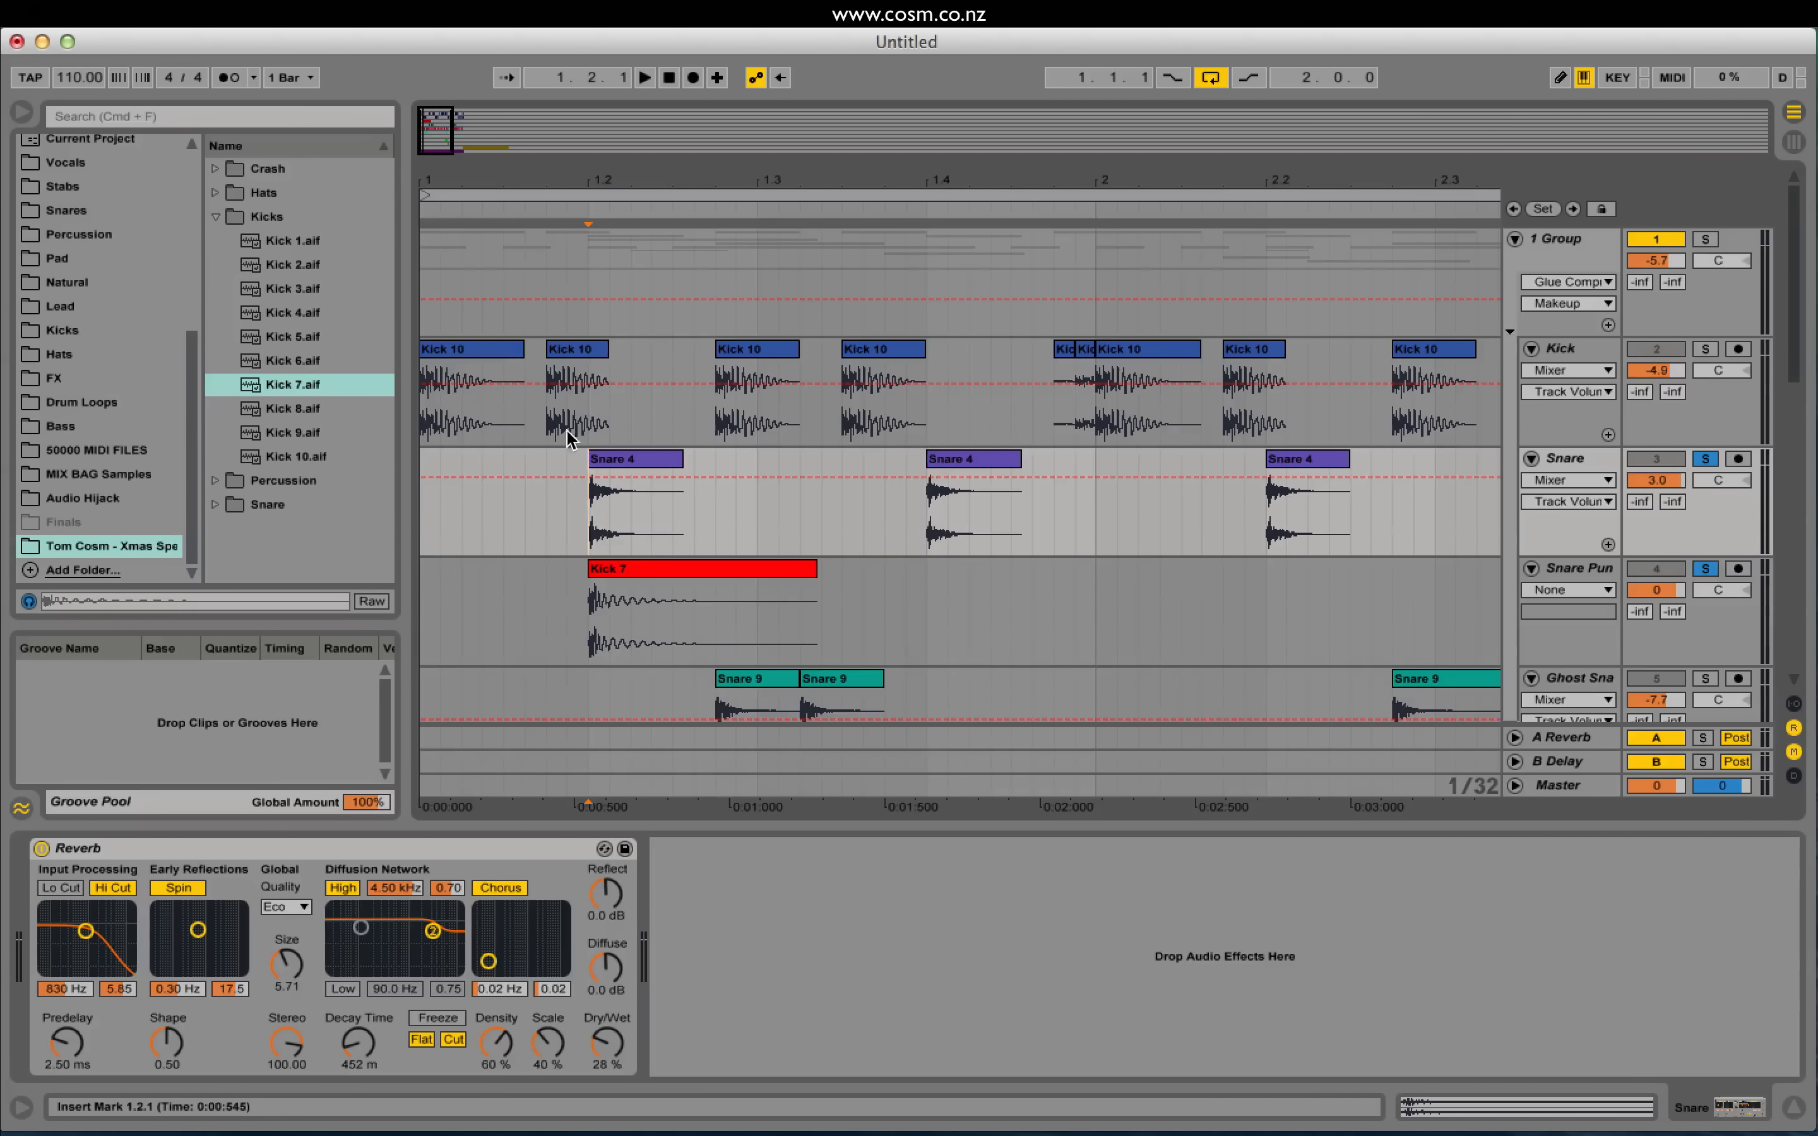
key("space")
left_click_drag(438, 126, 434, 203)
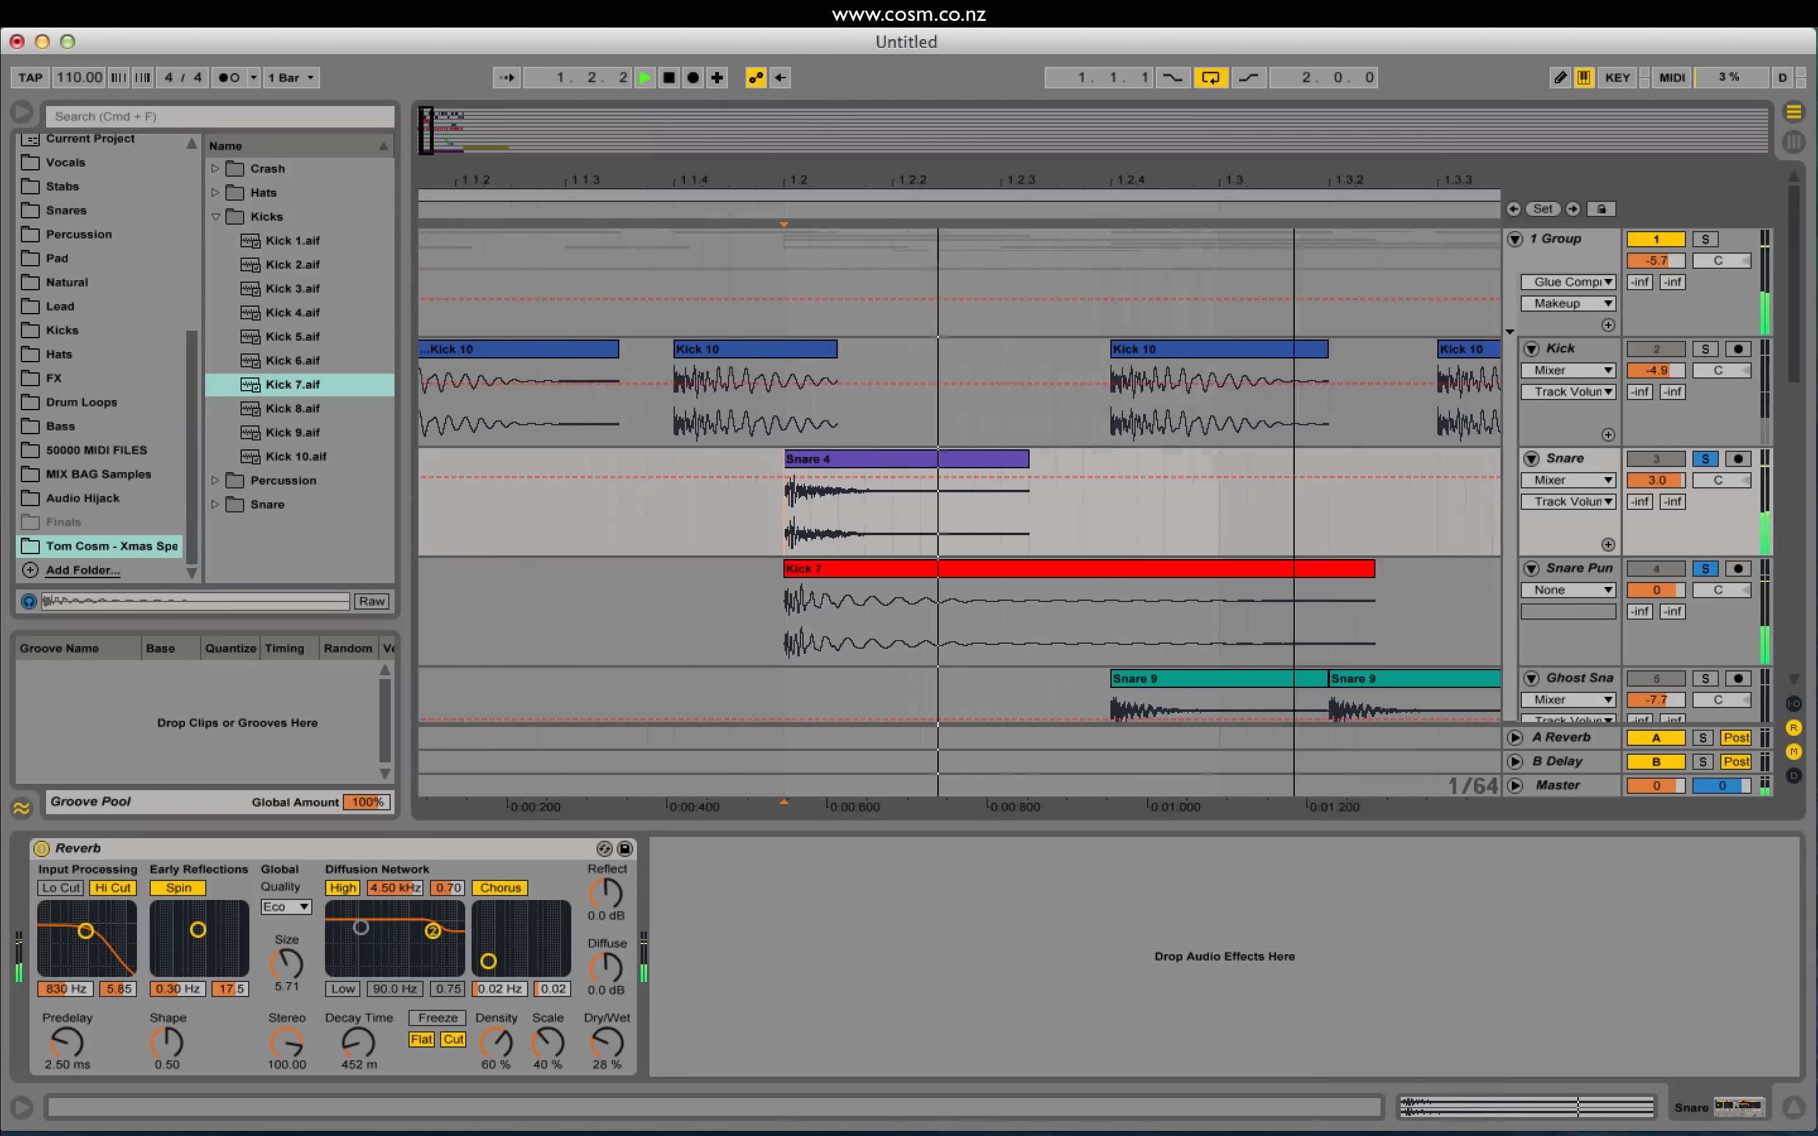
key("space")
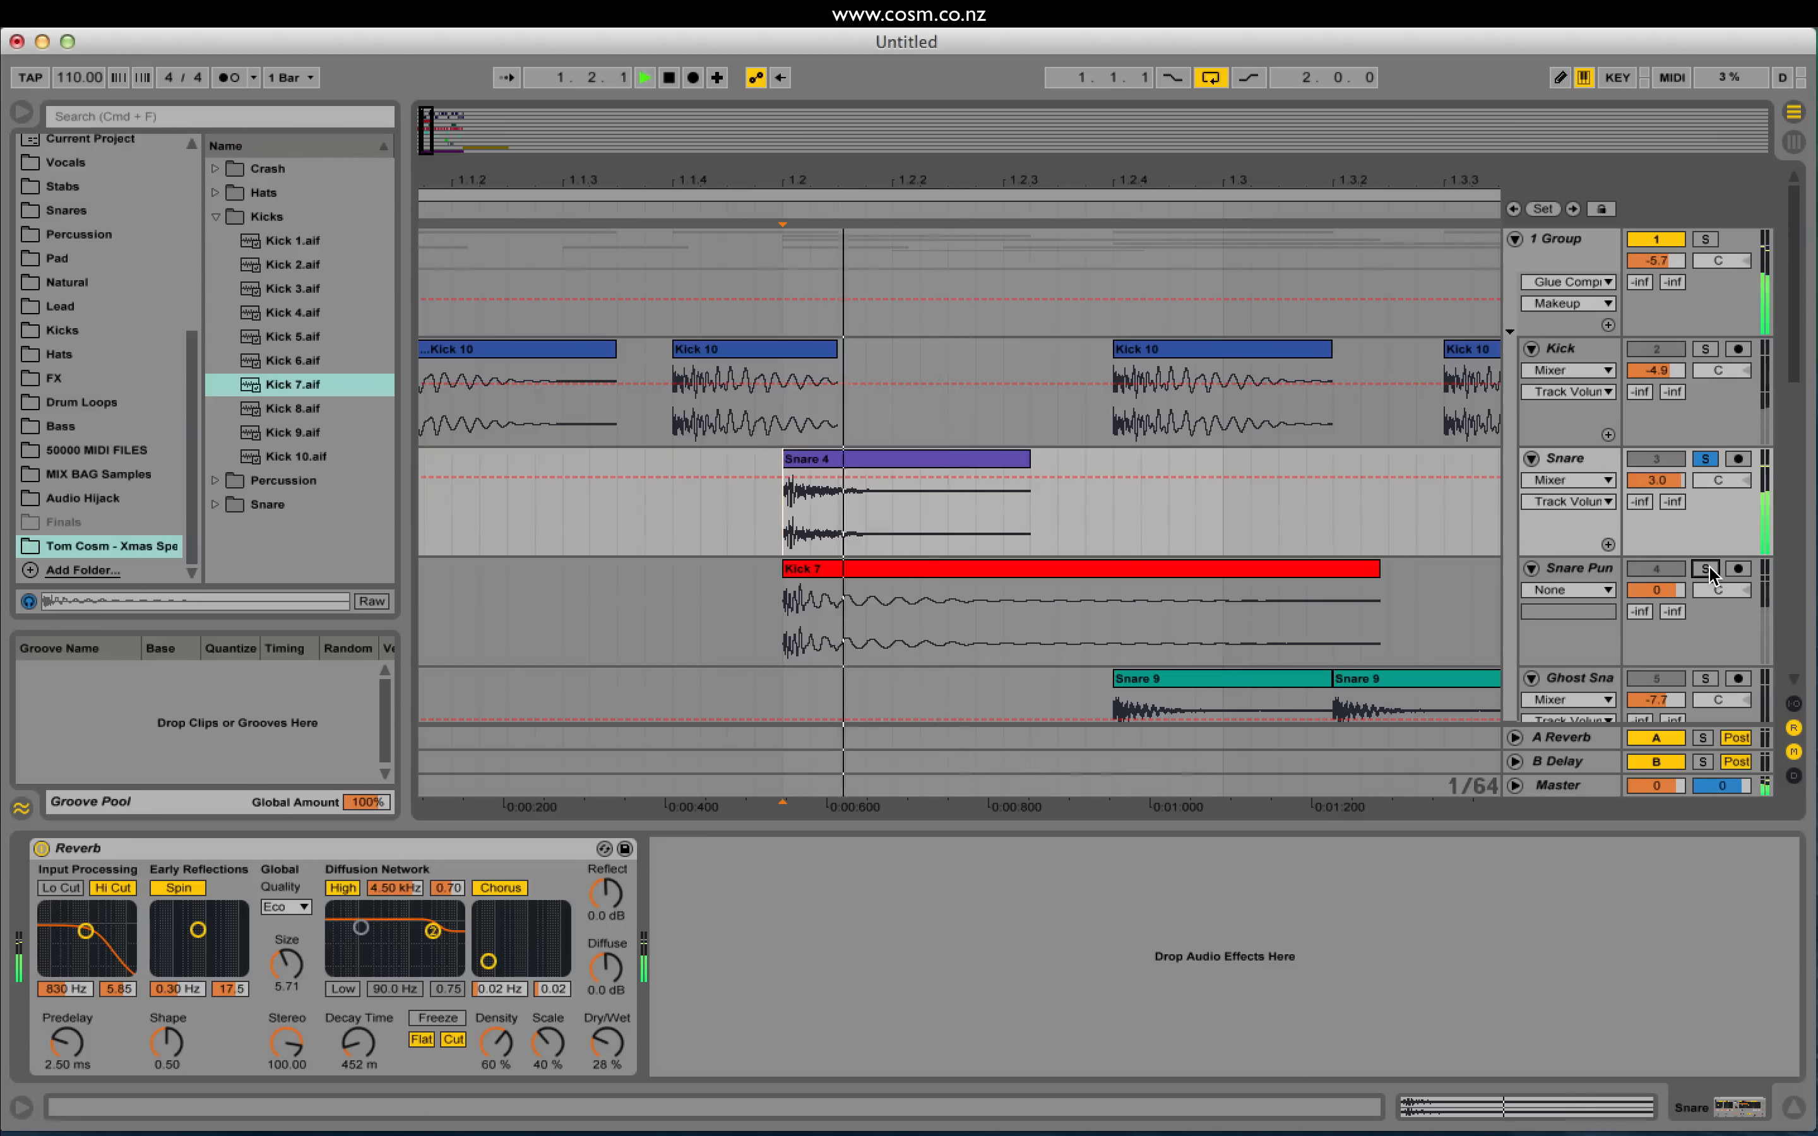
key("space")
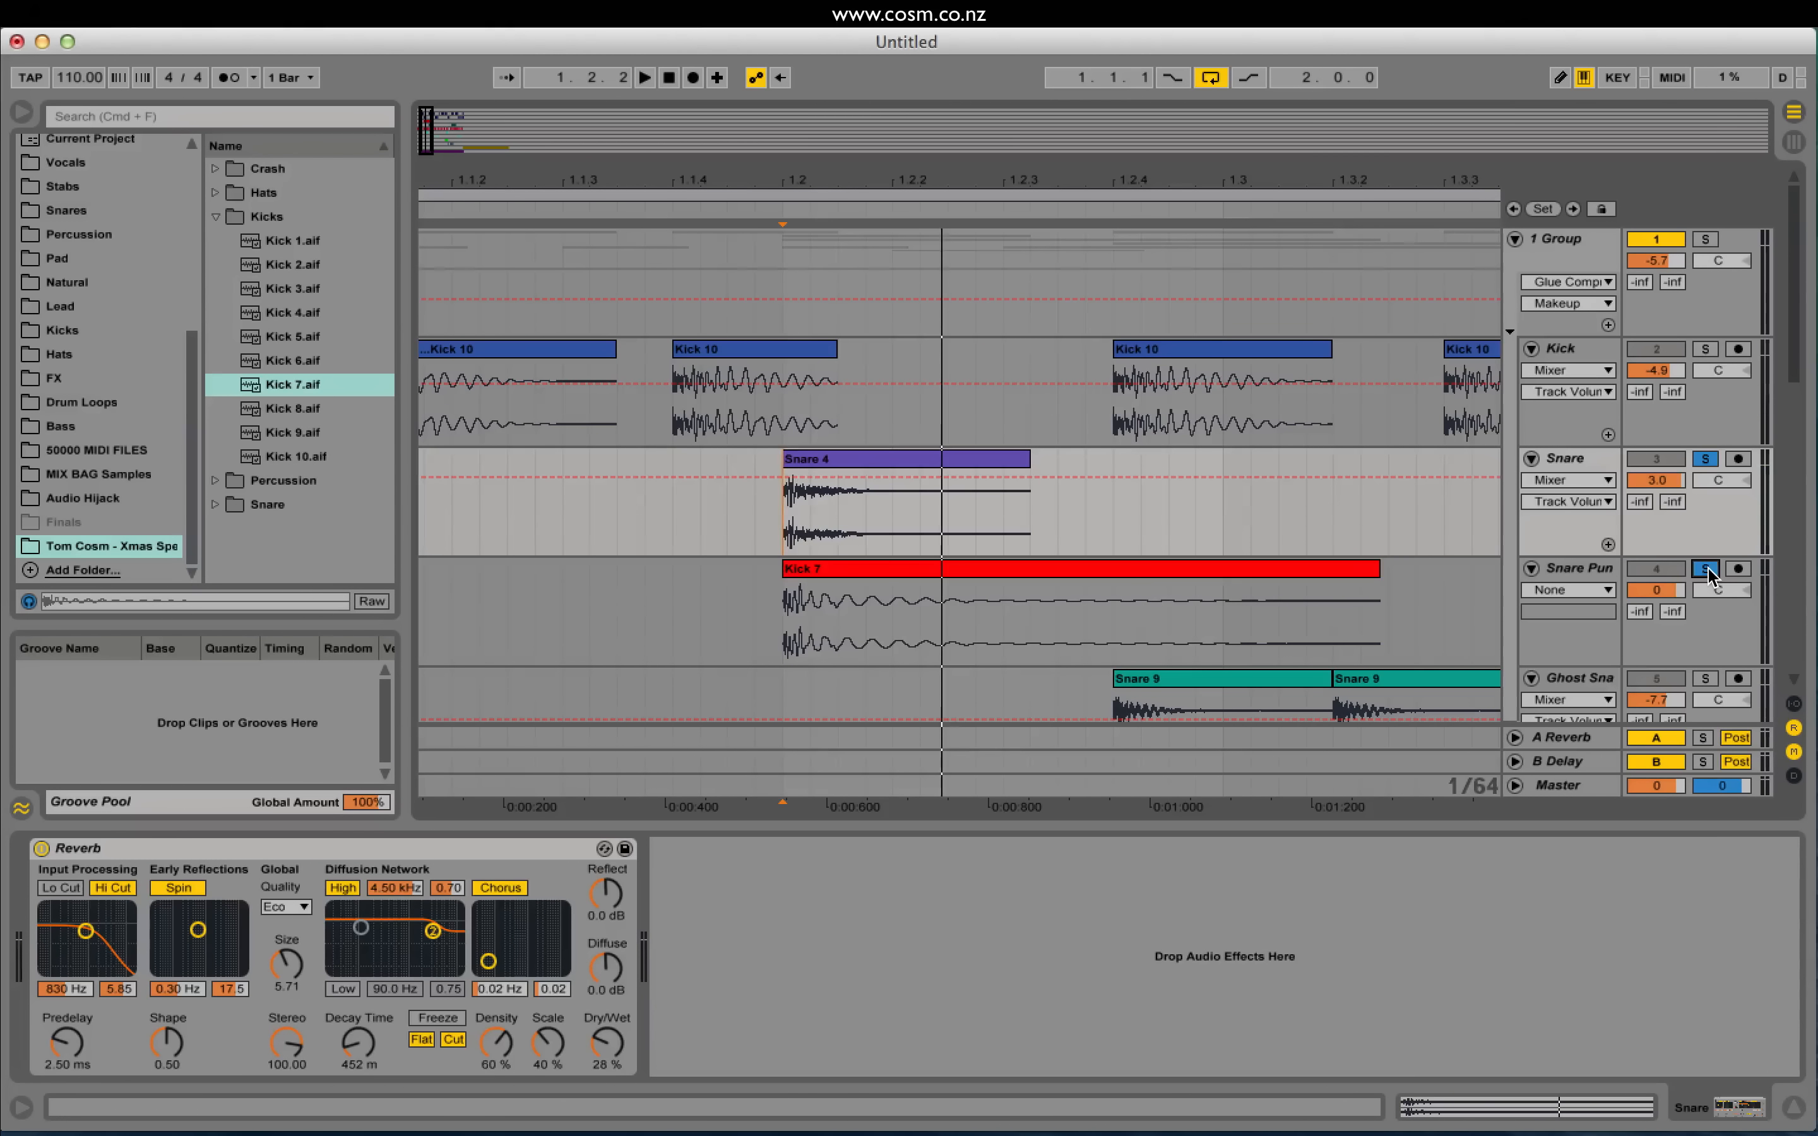
key("space")
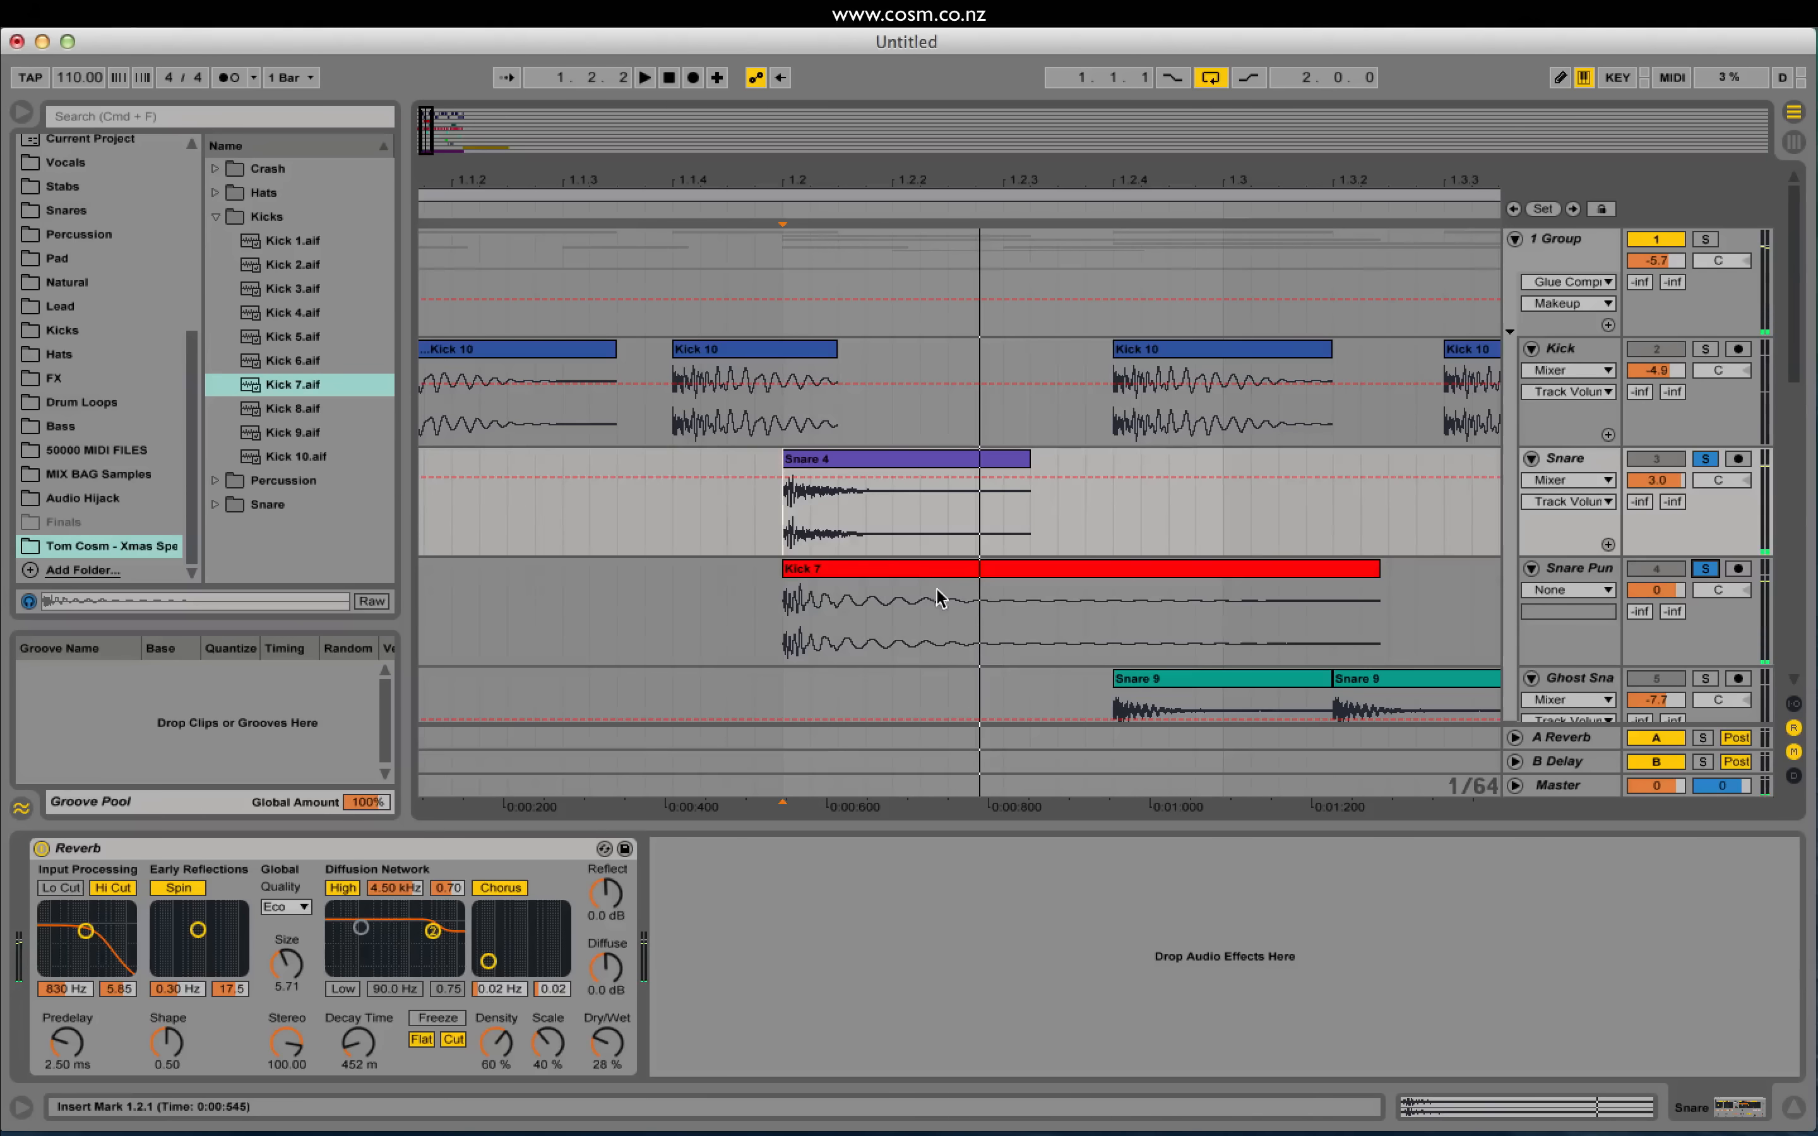
Step: Transpose Kick 7 up 16 semitones and lower Snare Punch to -5.1 dB
double_click(916, 586)
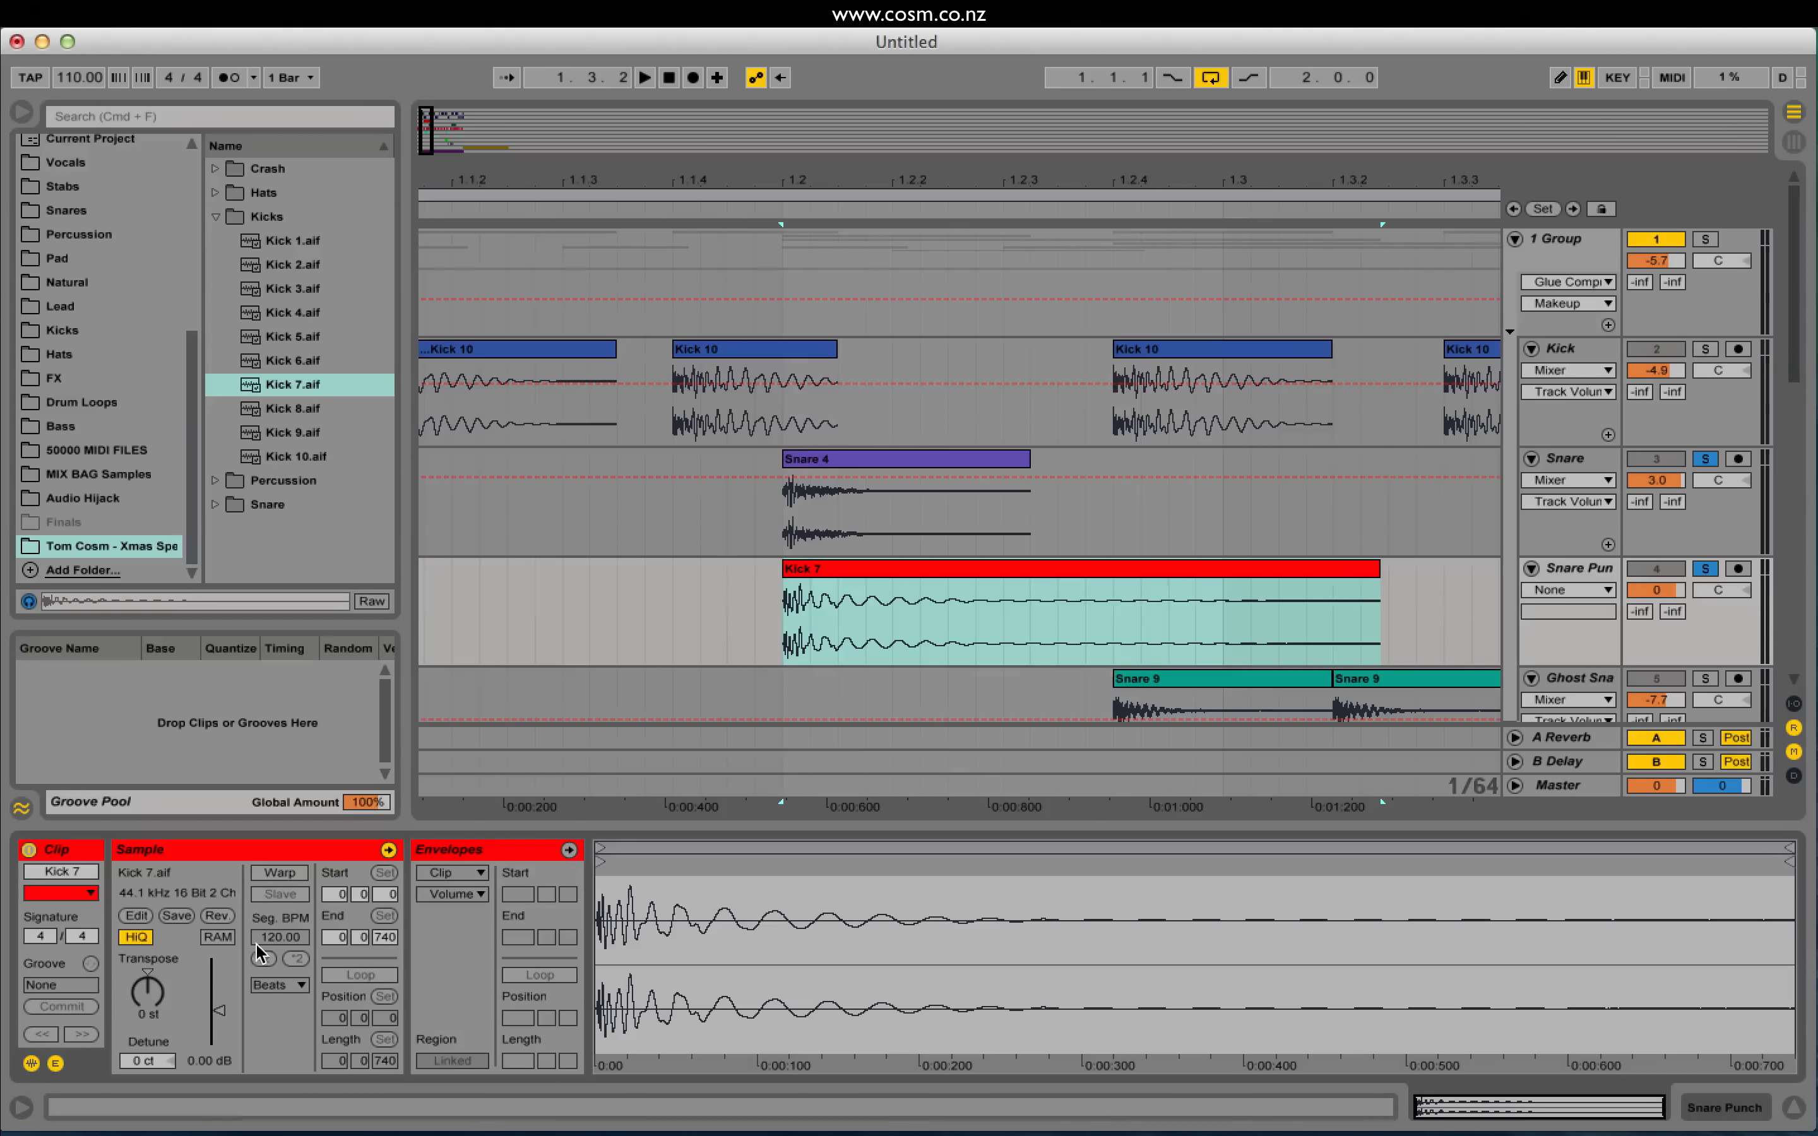
mouse_move(147, 992)
left_mouse_down()
mouse_move(148, 959)
mouse_move(148, 1002)
left_mouse_up()
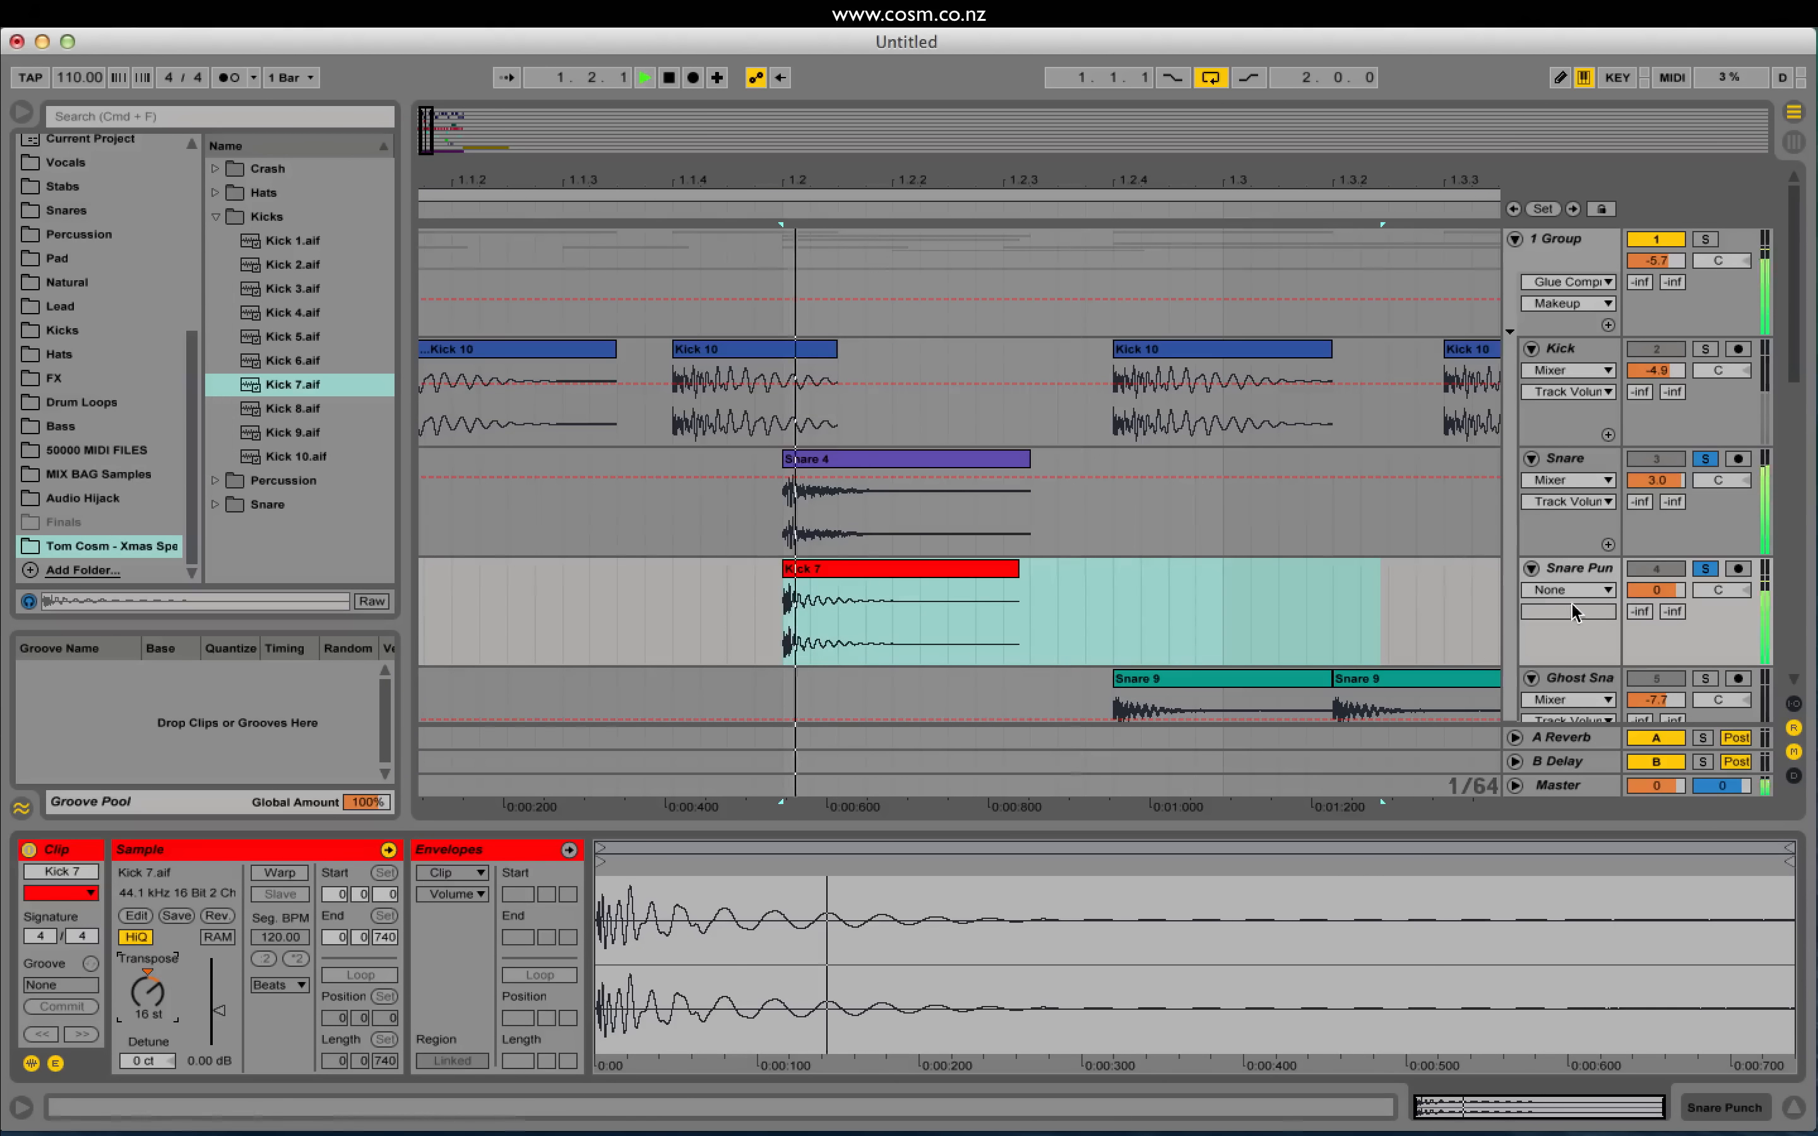
key("space")
left_click_drag(1656, 590, 1657, 601)
key("space")
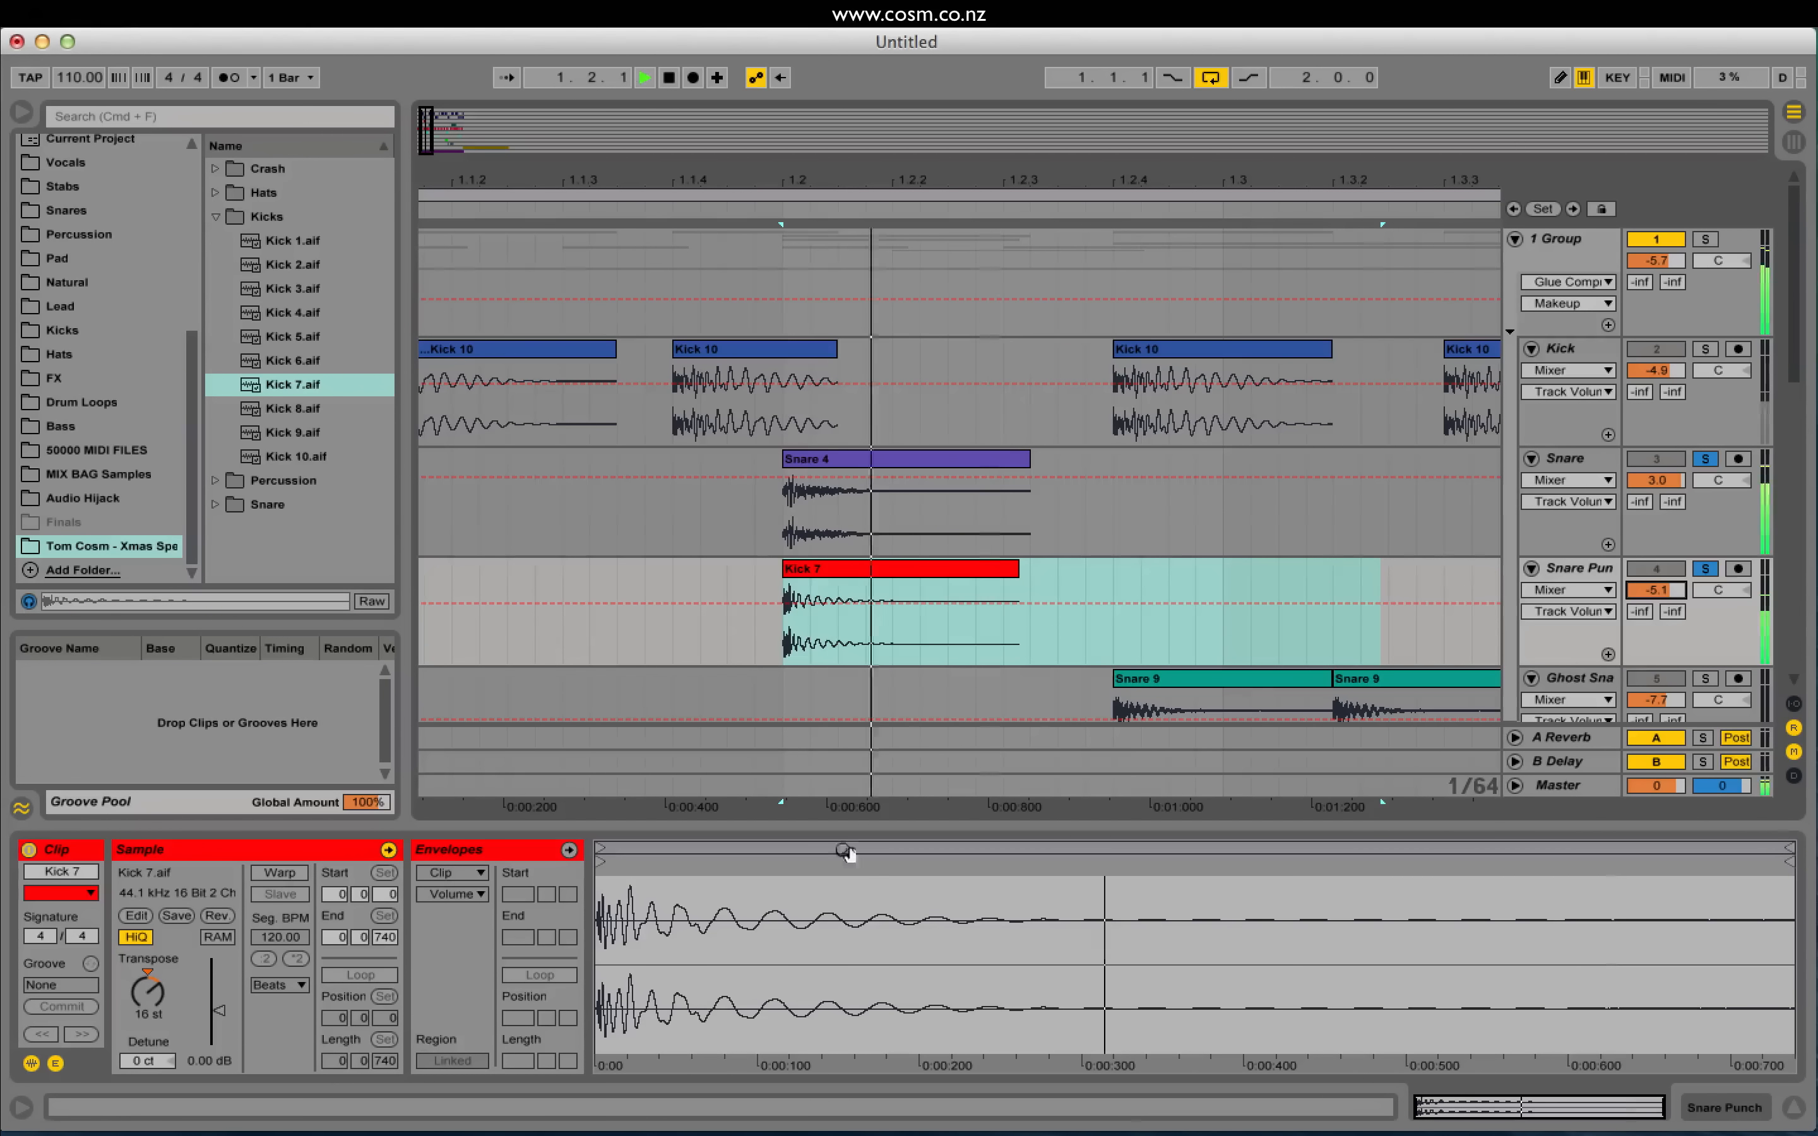
key("space")
key("space")
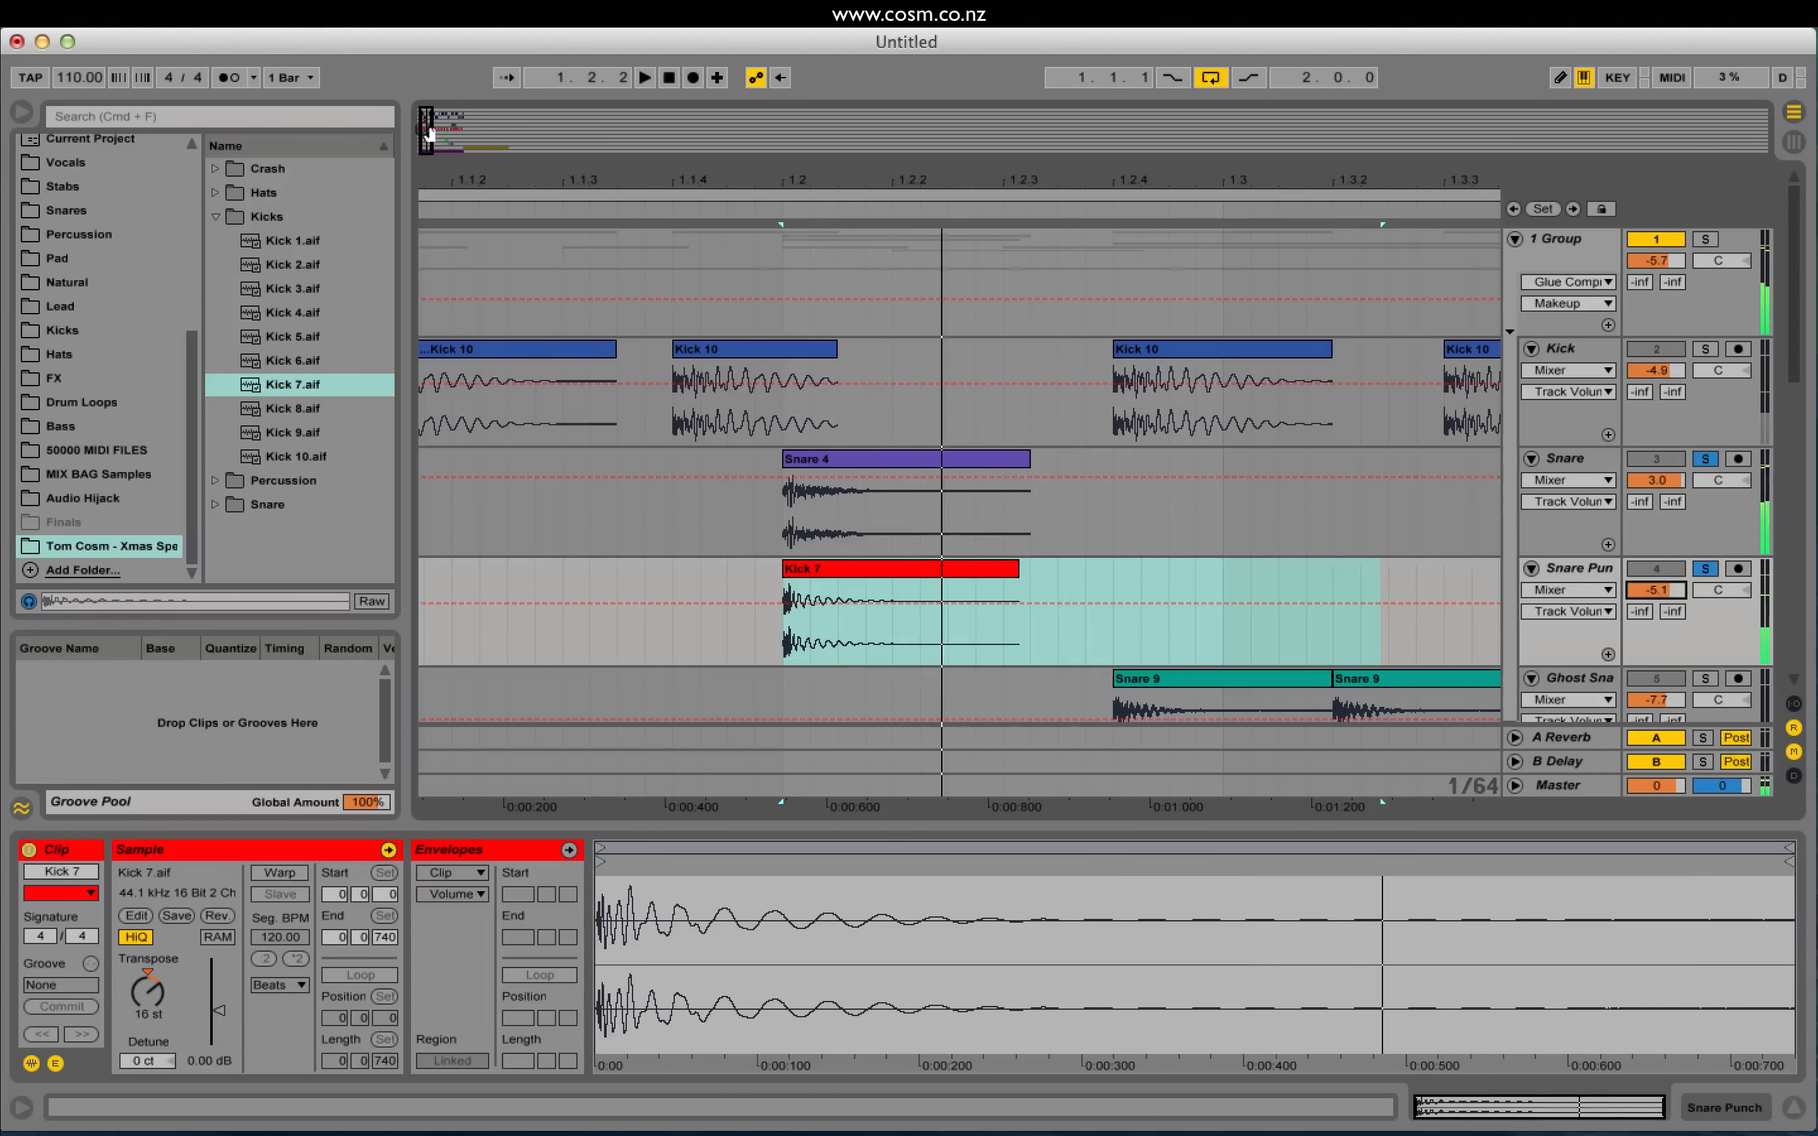
Step: Paste copies of the Kick 7 clip at beats 1.4, 2.2 and 2.4
left_click_drag(426, 131, 453, 135)
left_click(568, 548)
left_click(513, 569)
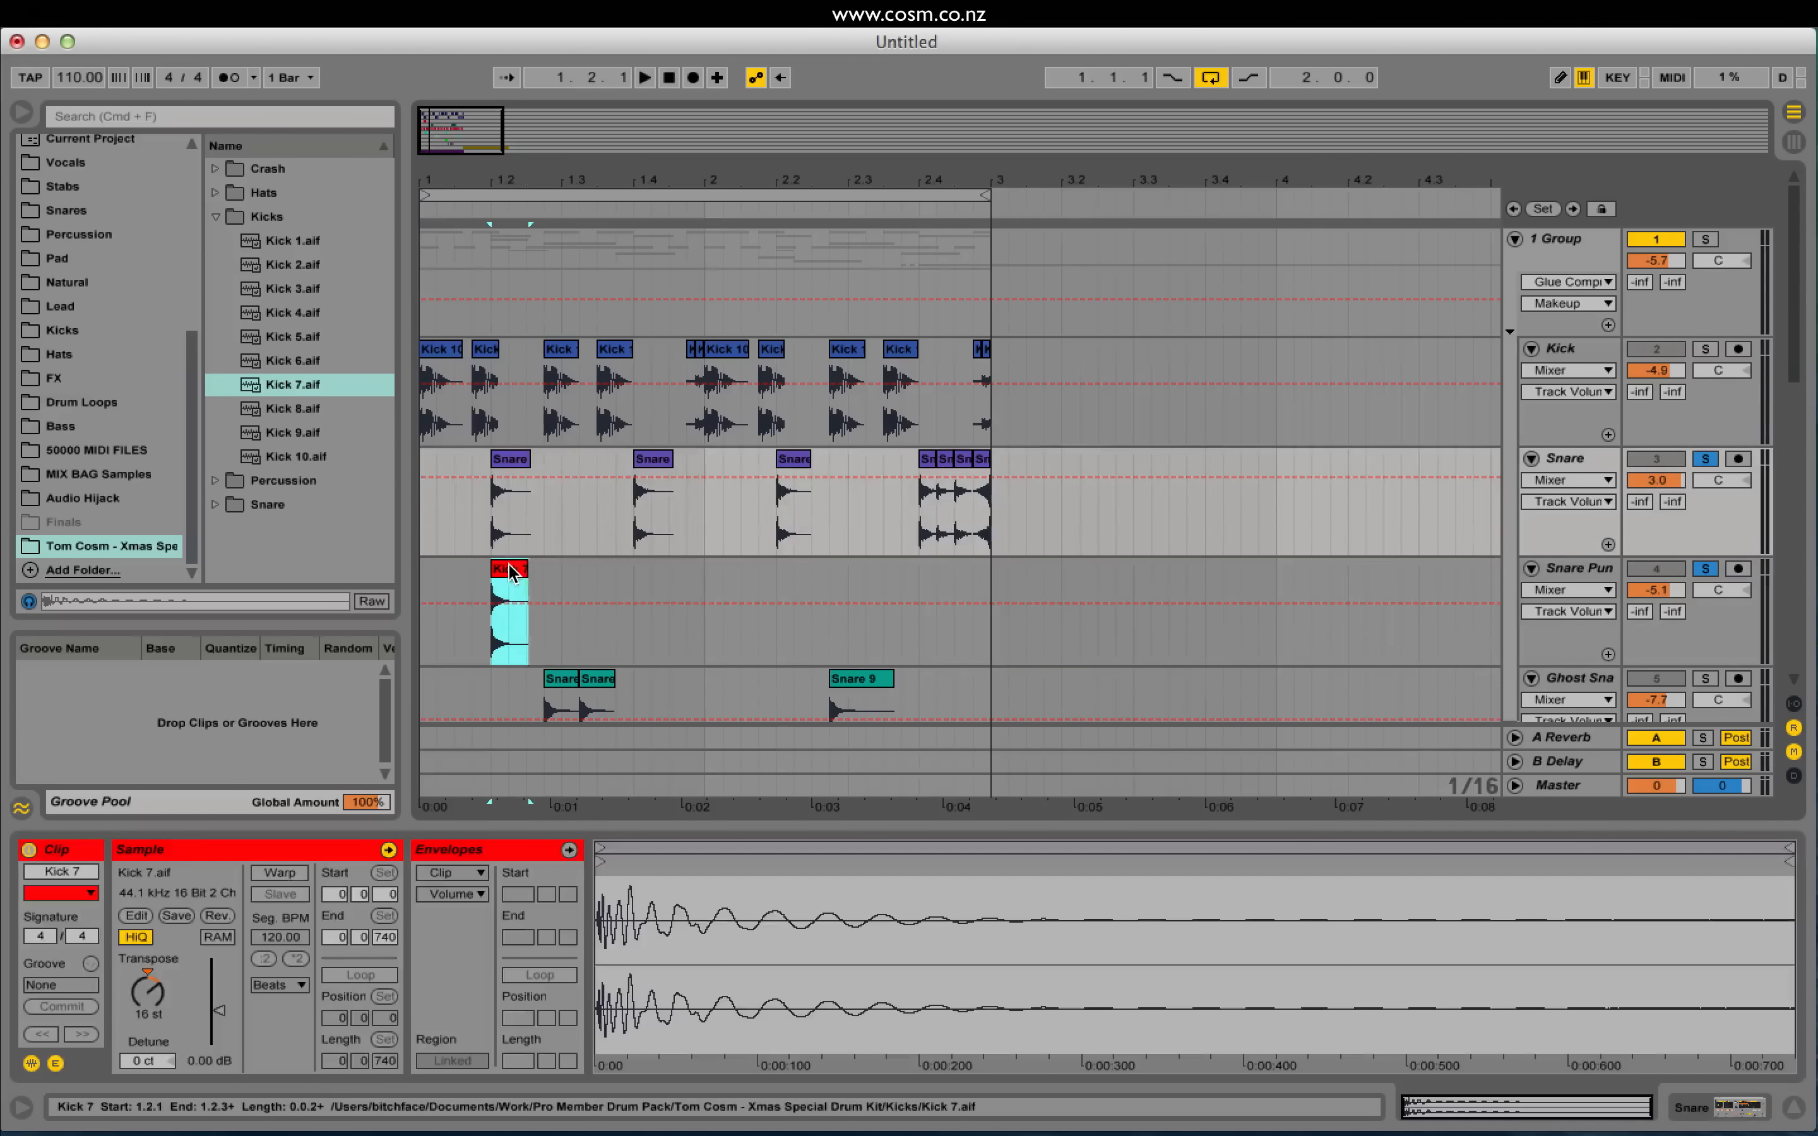
left_click(633, 590)
key("super+v")
left_click(776, 597)
key("super+v")
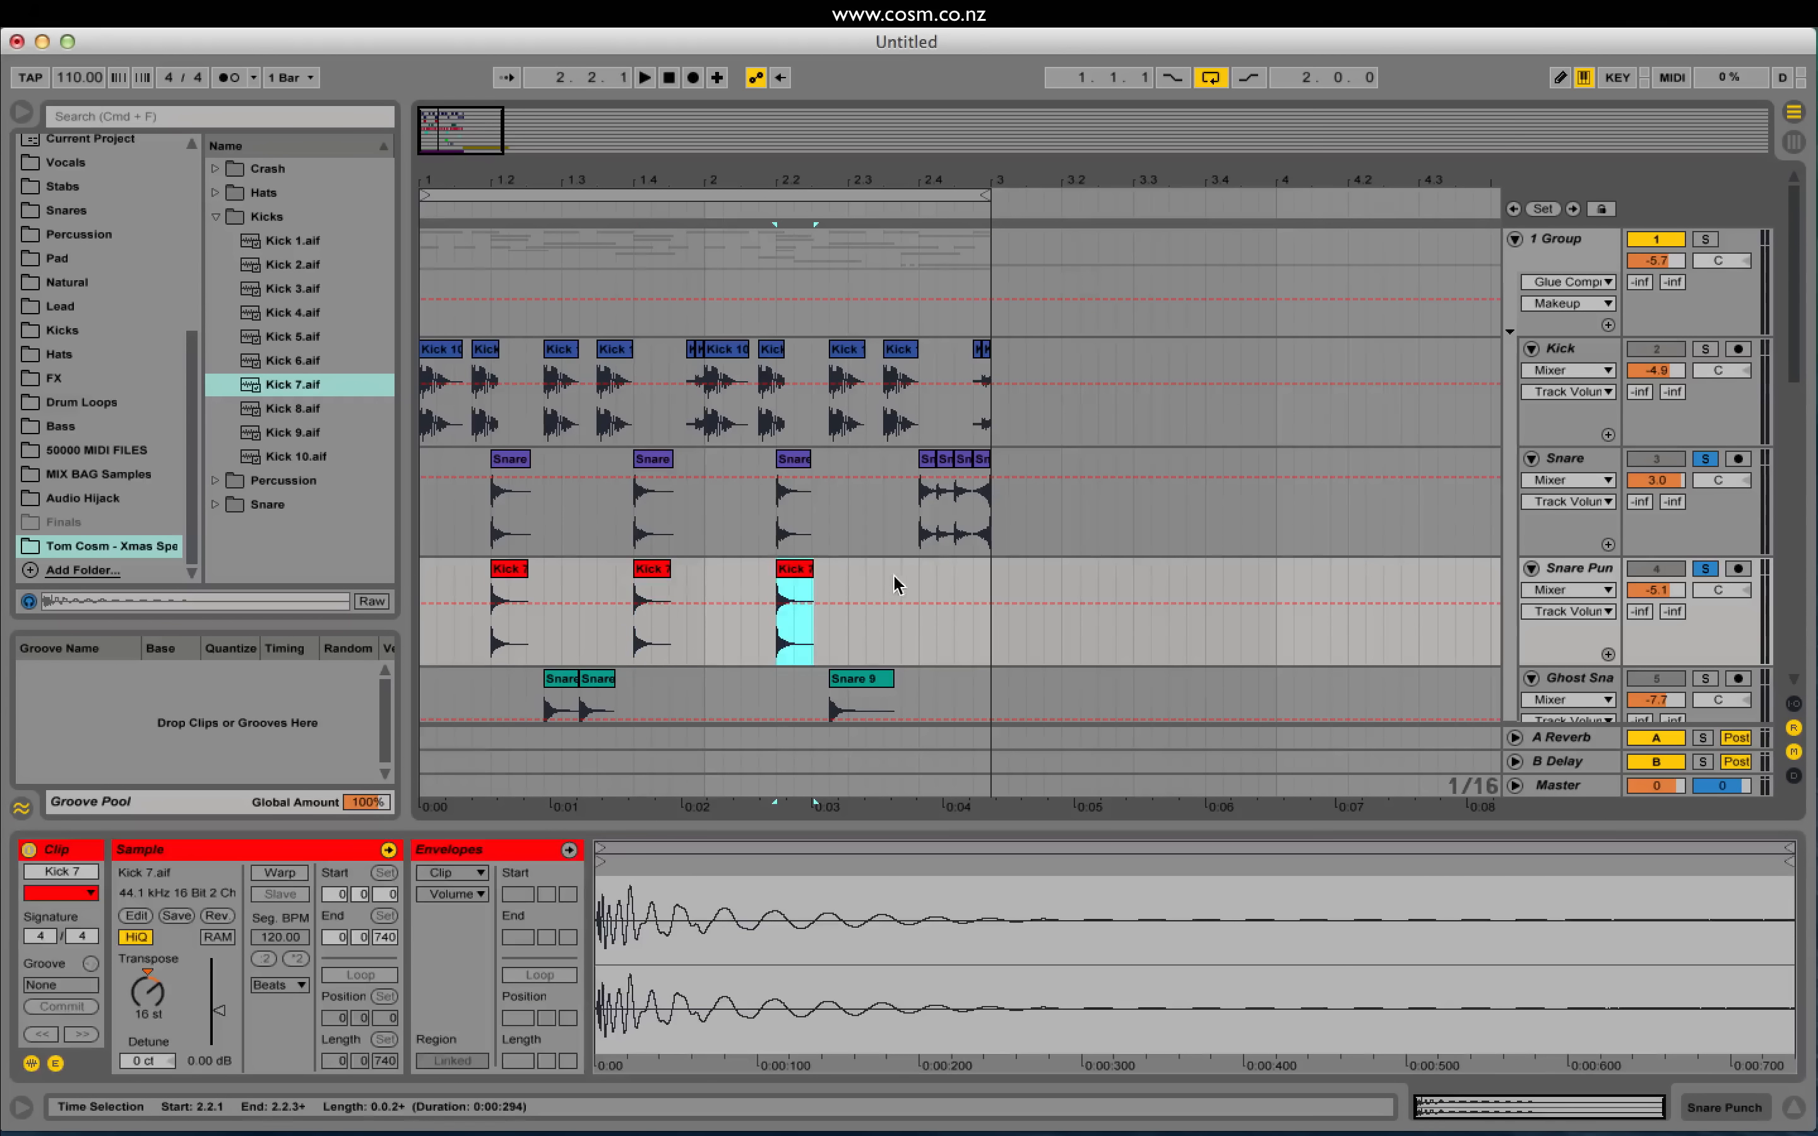
left_click(918, 579)
key("super+v")
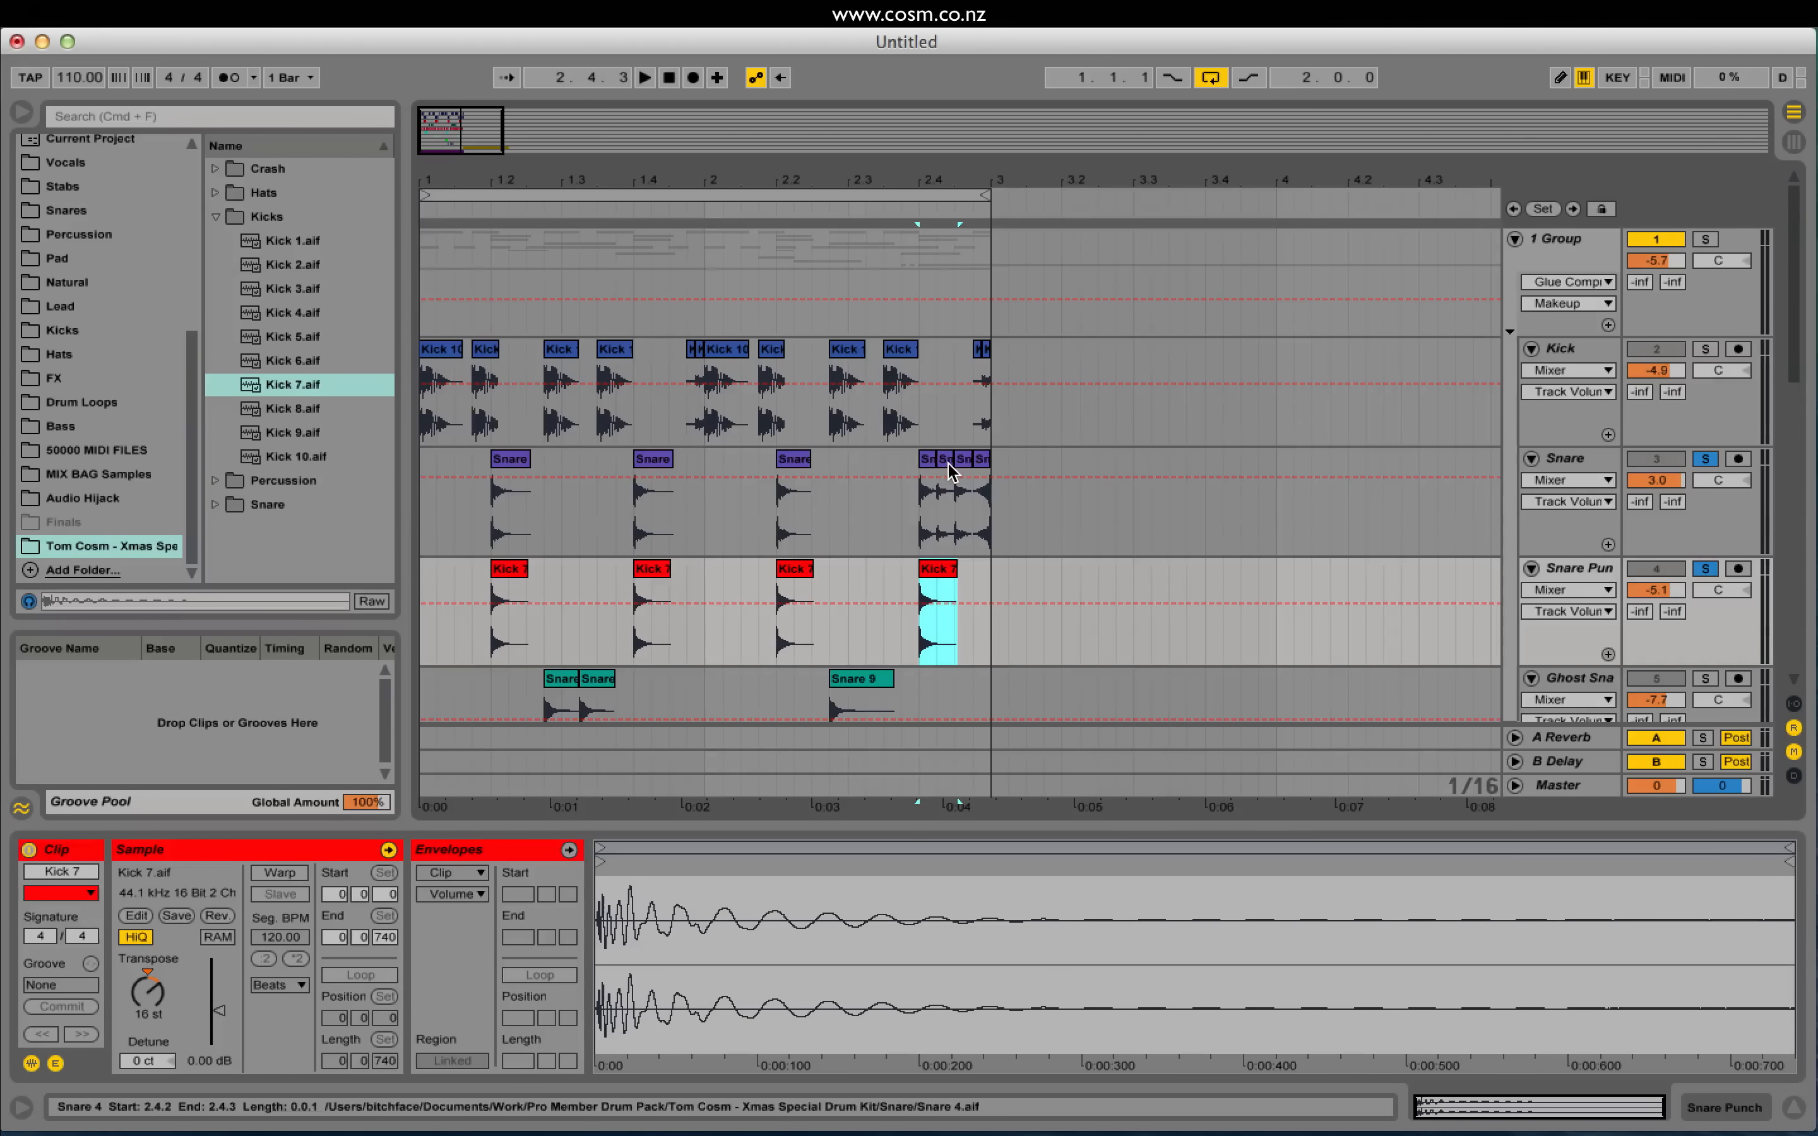
Step: Unsolo Snare and Snare Punch and play the full drum loop from bar 1
left_click(425, 500)
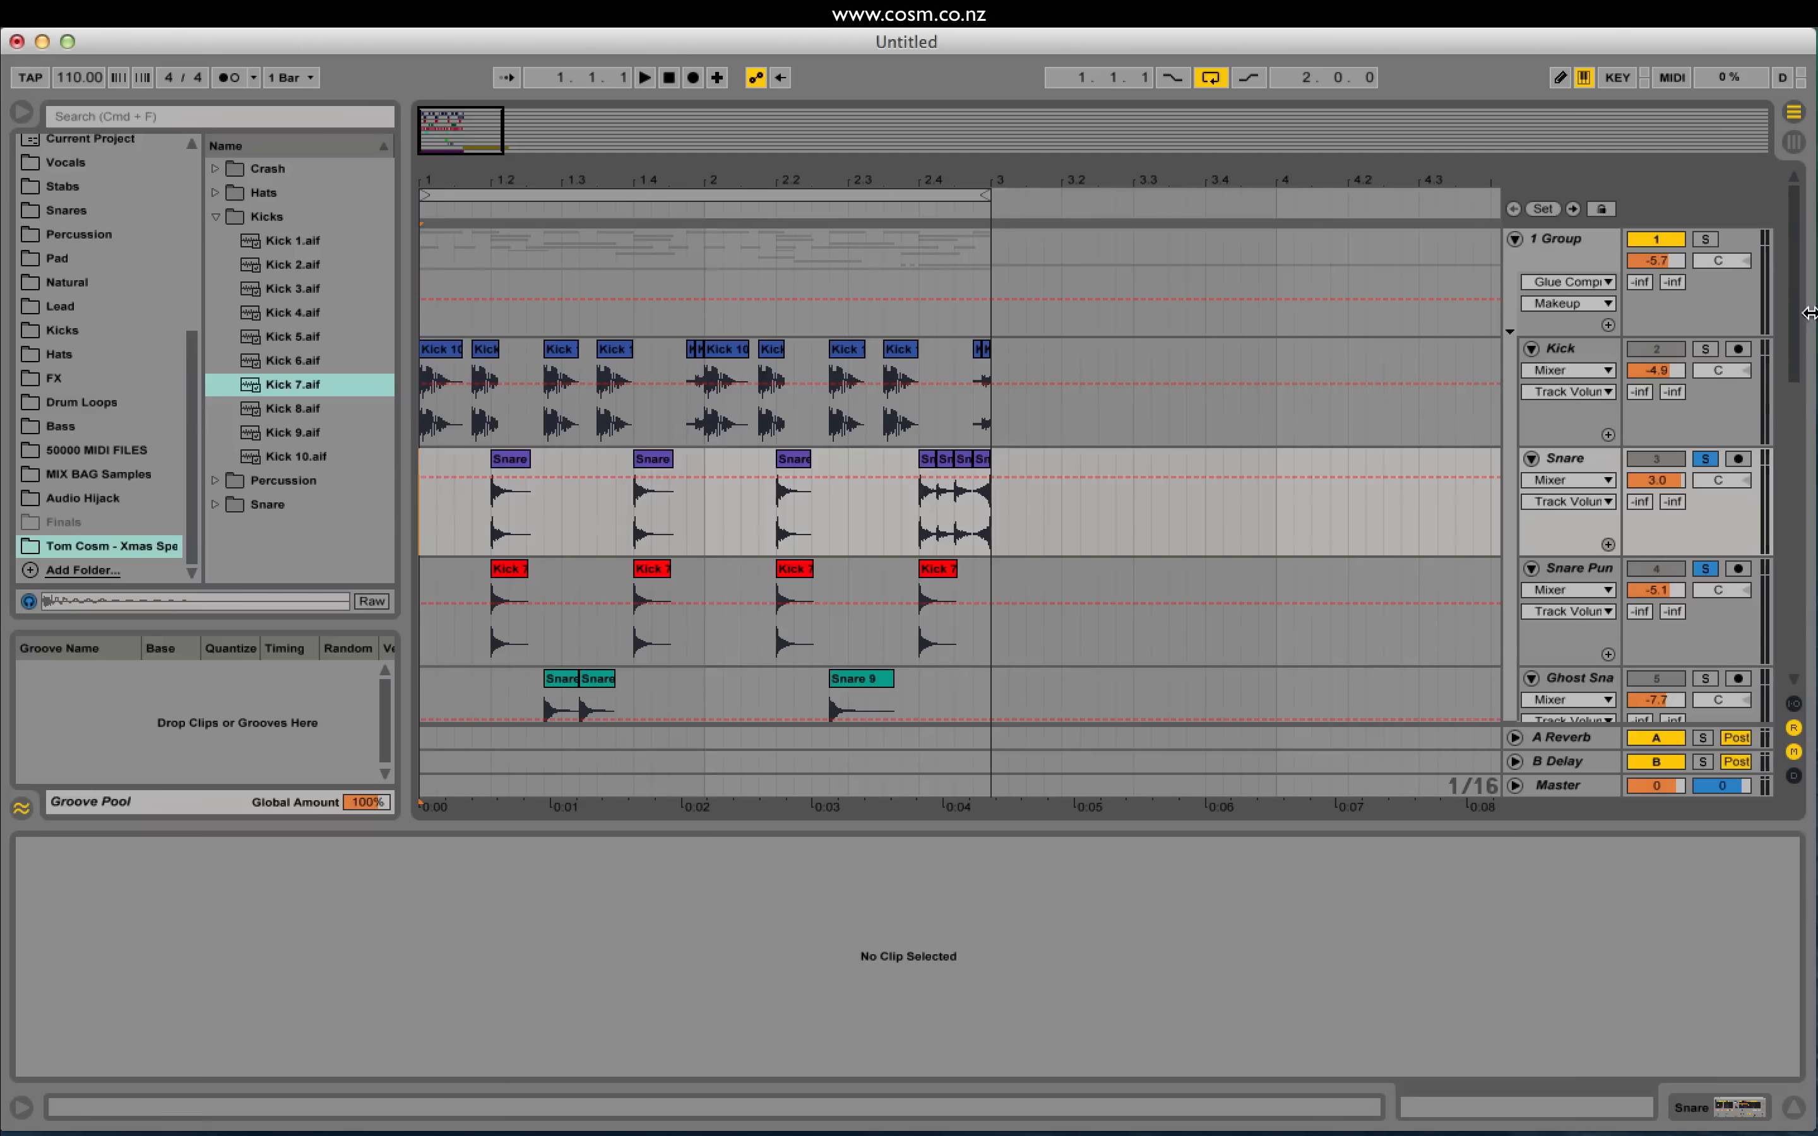
left_click(1707, 459)
key("space")
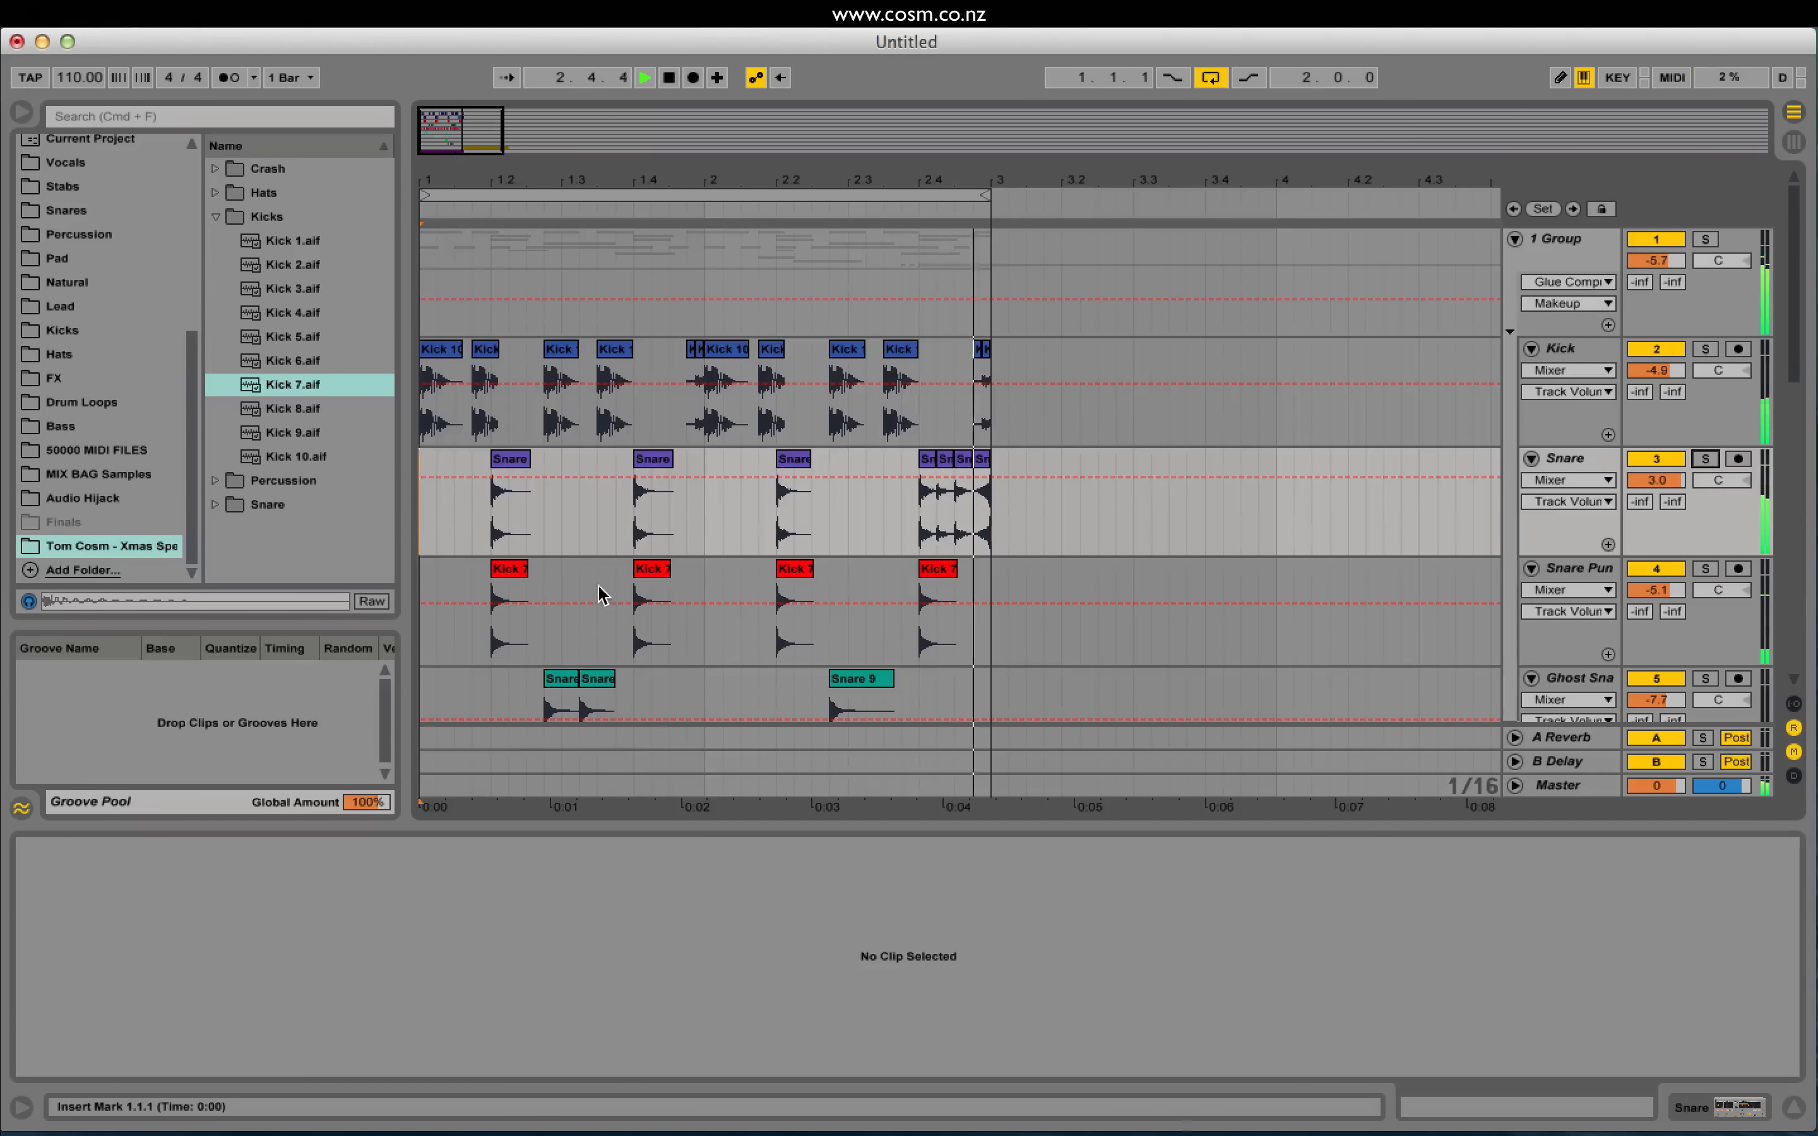
Step: Retune the first Kick 7 clip to 23 semitones
key("space")
left_click(511, 601)
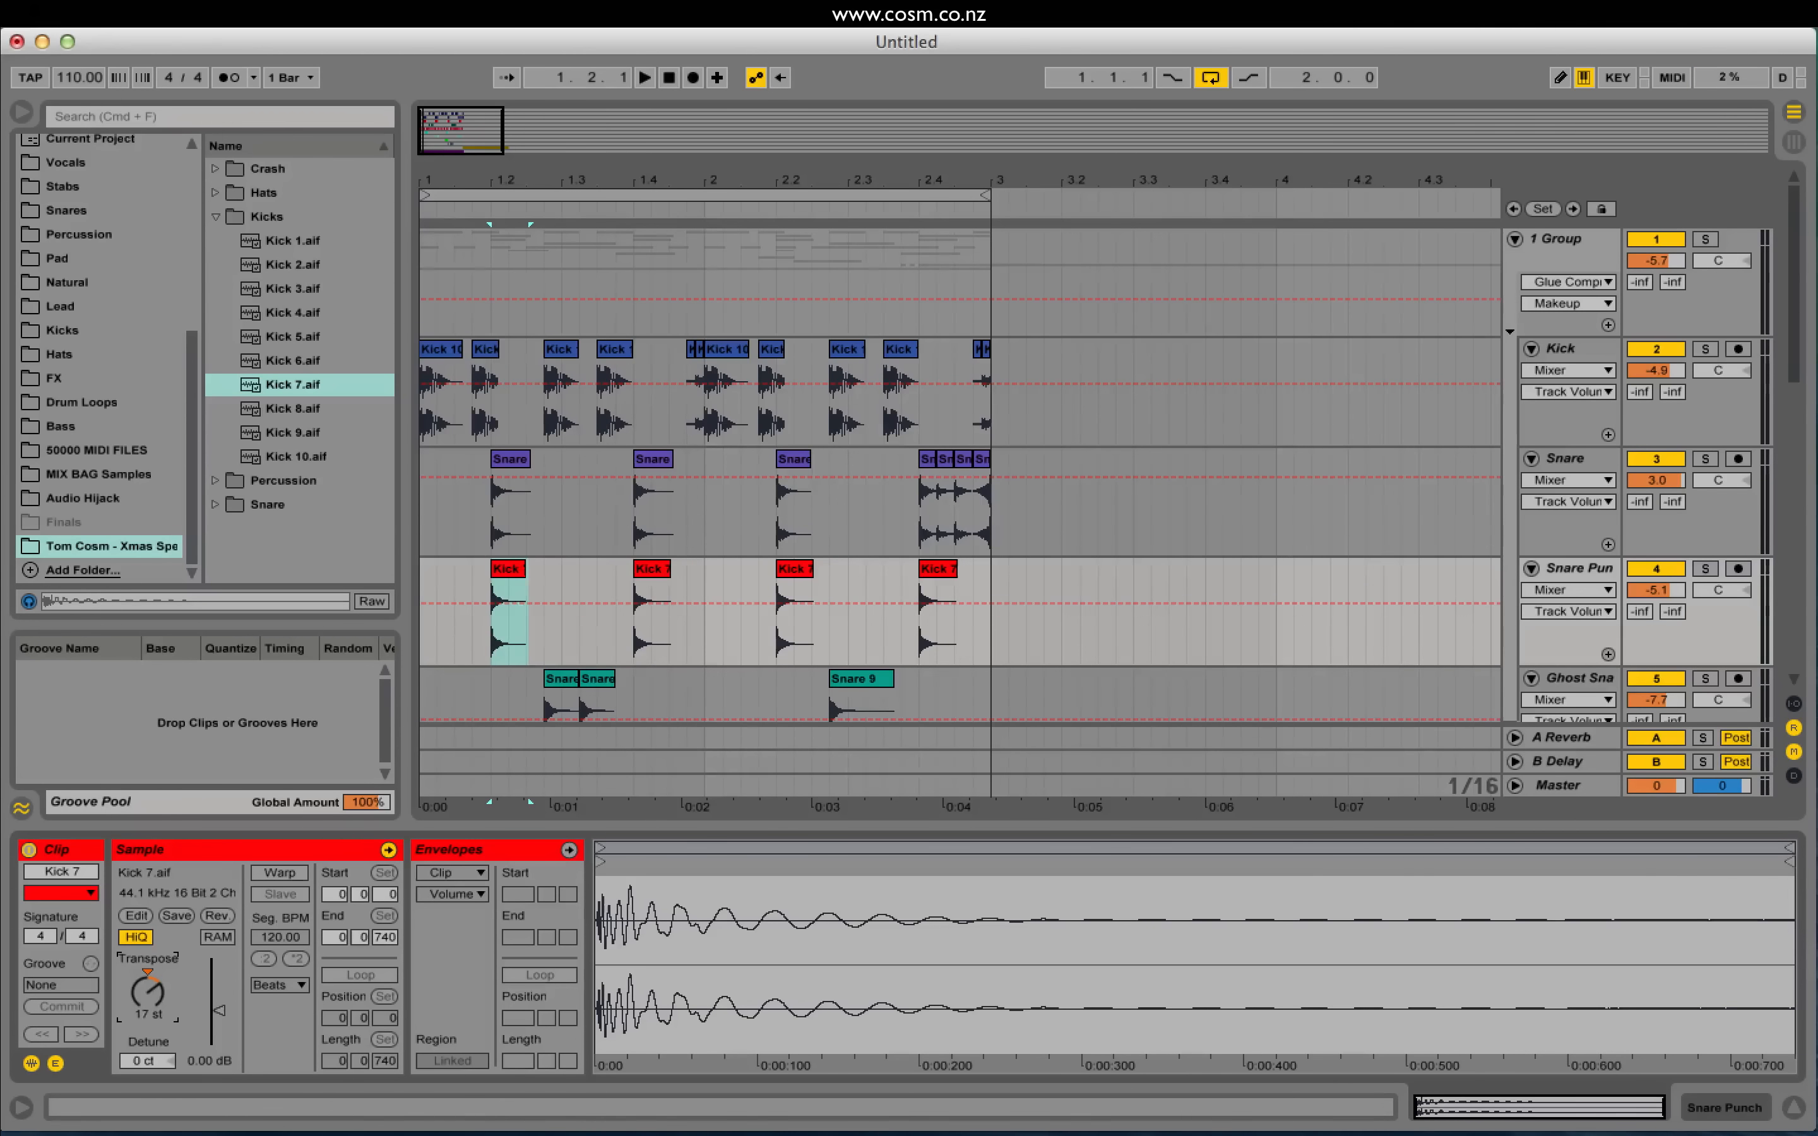
left_click_drag(152, 1003, 152, 999)
key("space")
key("space")
key("space")
key("space")
key("space")
key("space")
key("space")
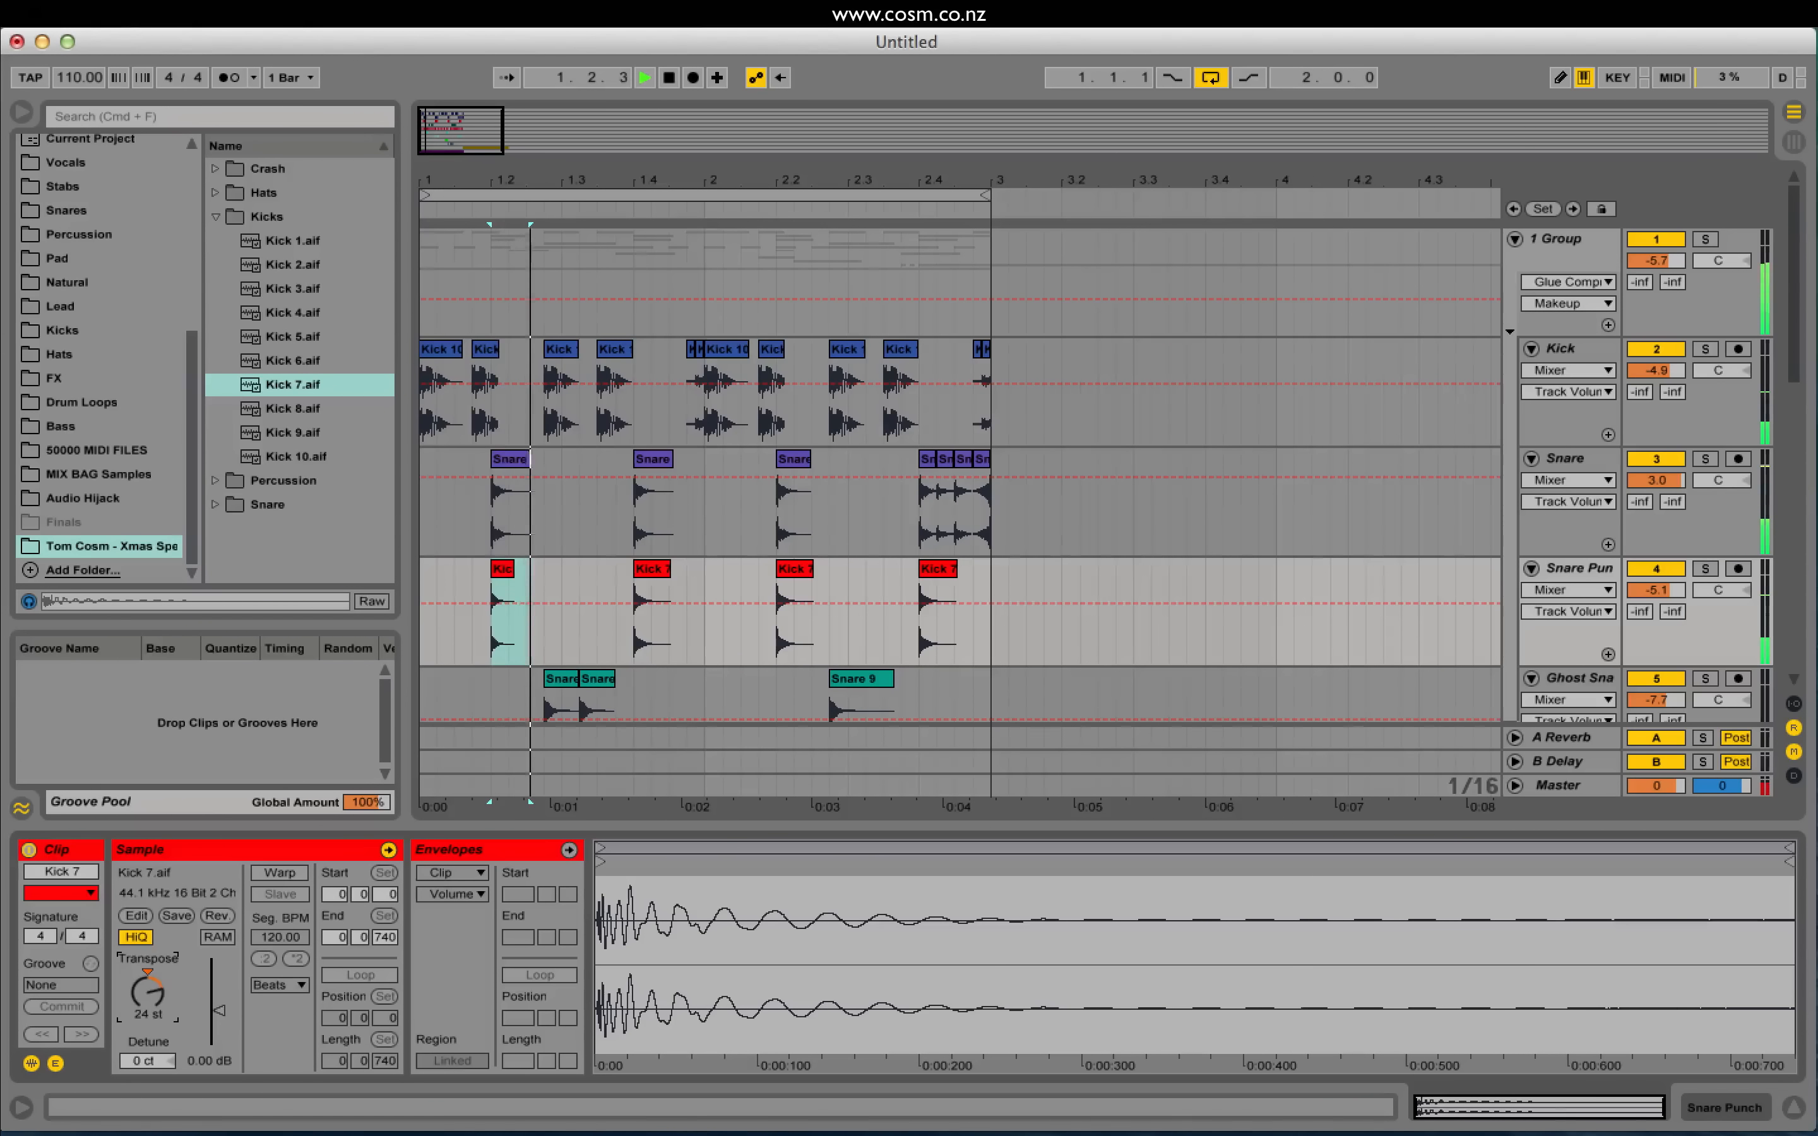
key("space")
key("space")
key("space")
key("space")
left_click_drag(153, 999, 153, 1003)
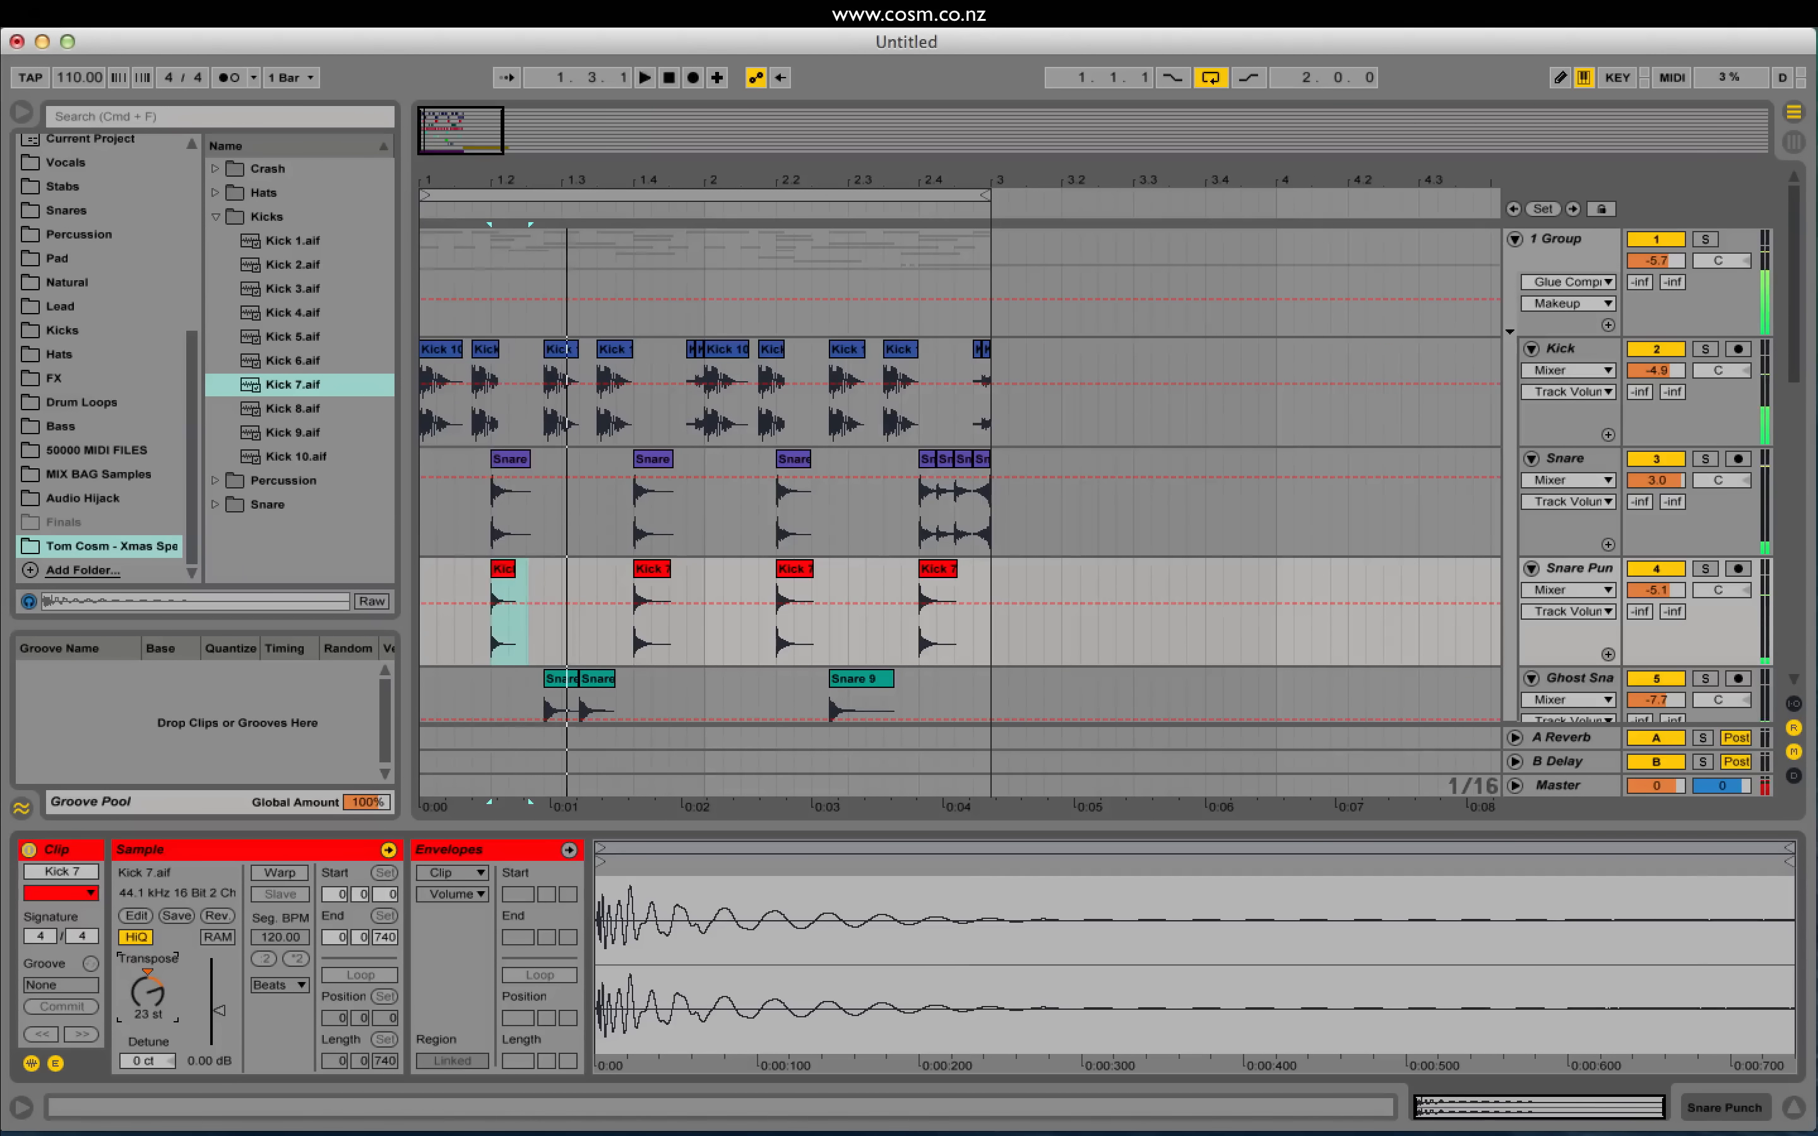
key("space")
key("space")
key("space")
key("space")
key("space")
Step: Shorten Kick 7 with a tight fade-in and a fade-out, and audition it
left_click_drag(458, 126, 1318, 648)
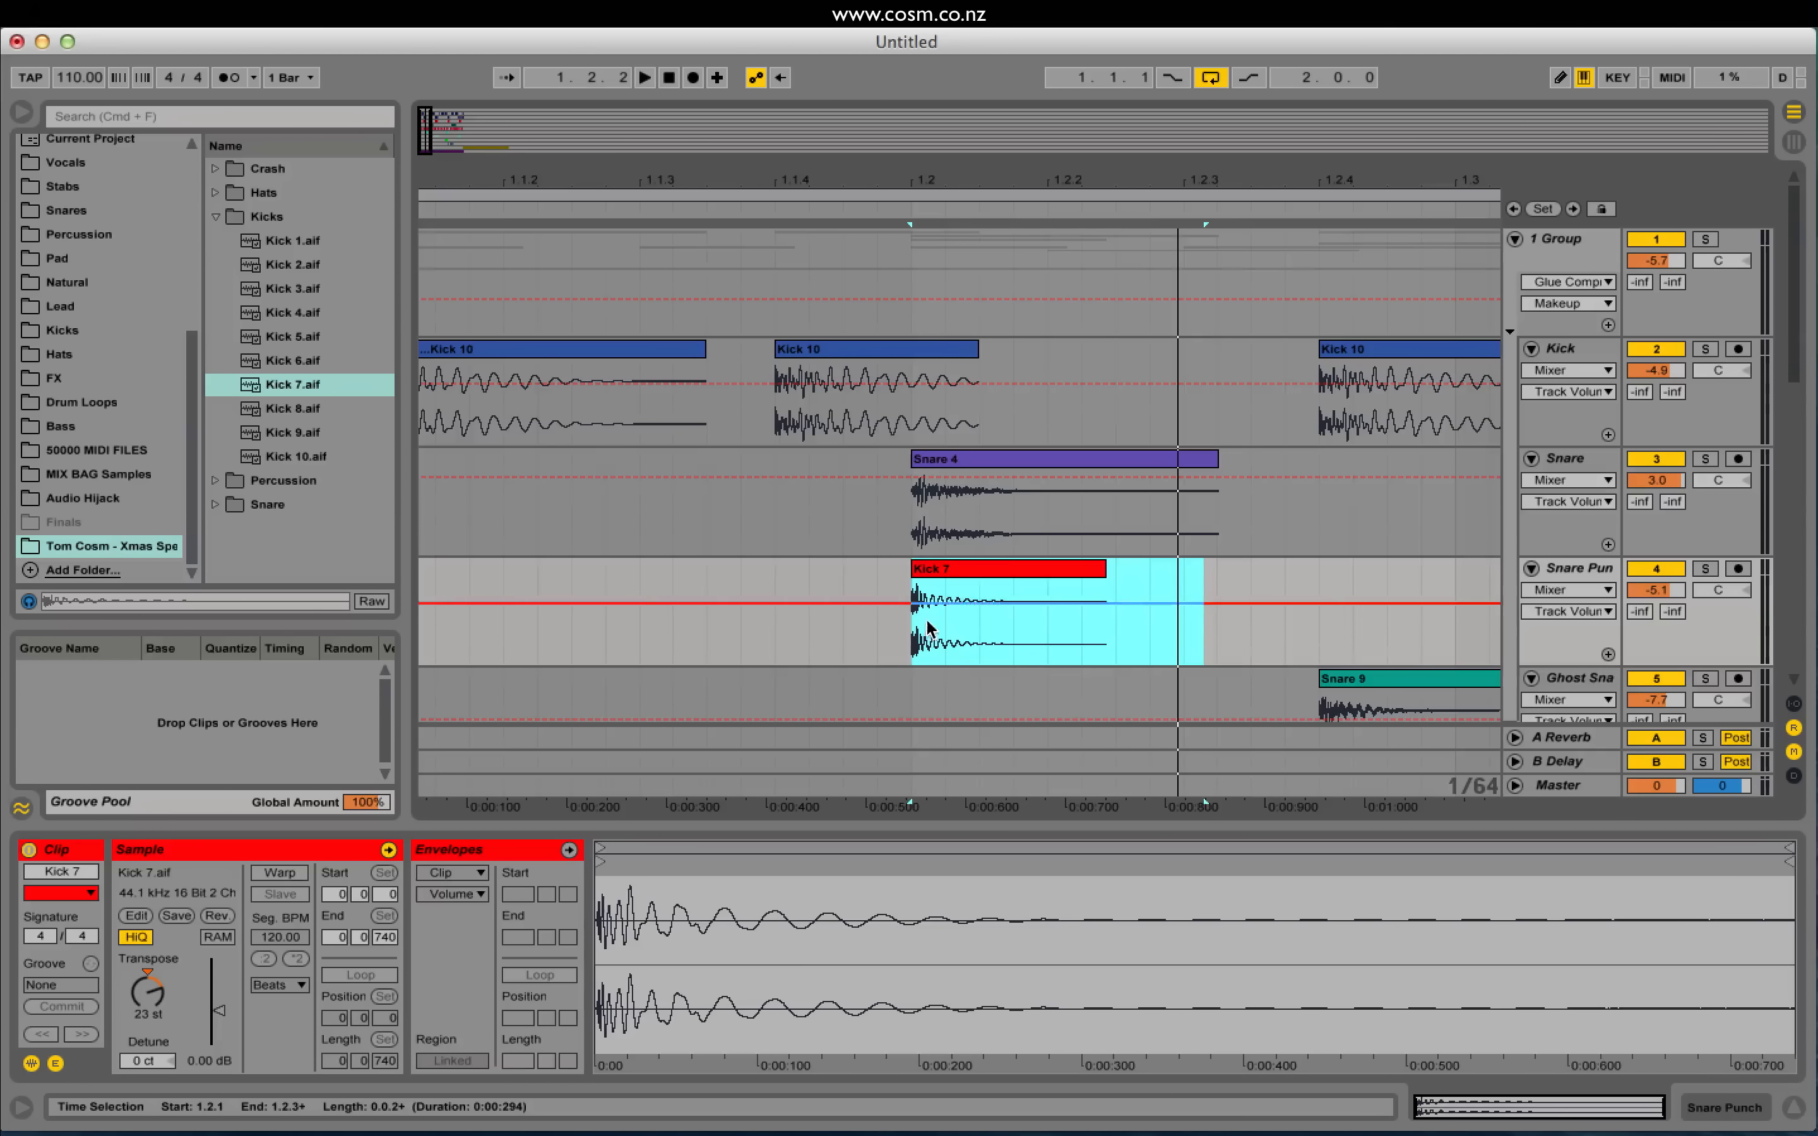
left_click(1016, 565)
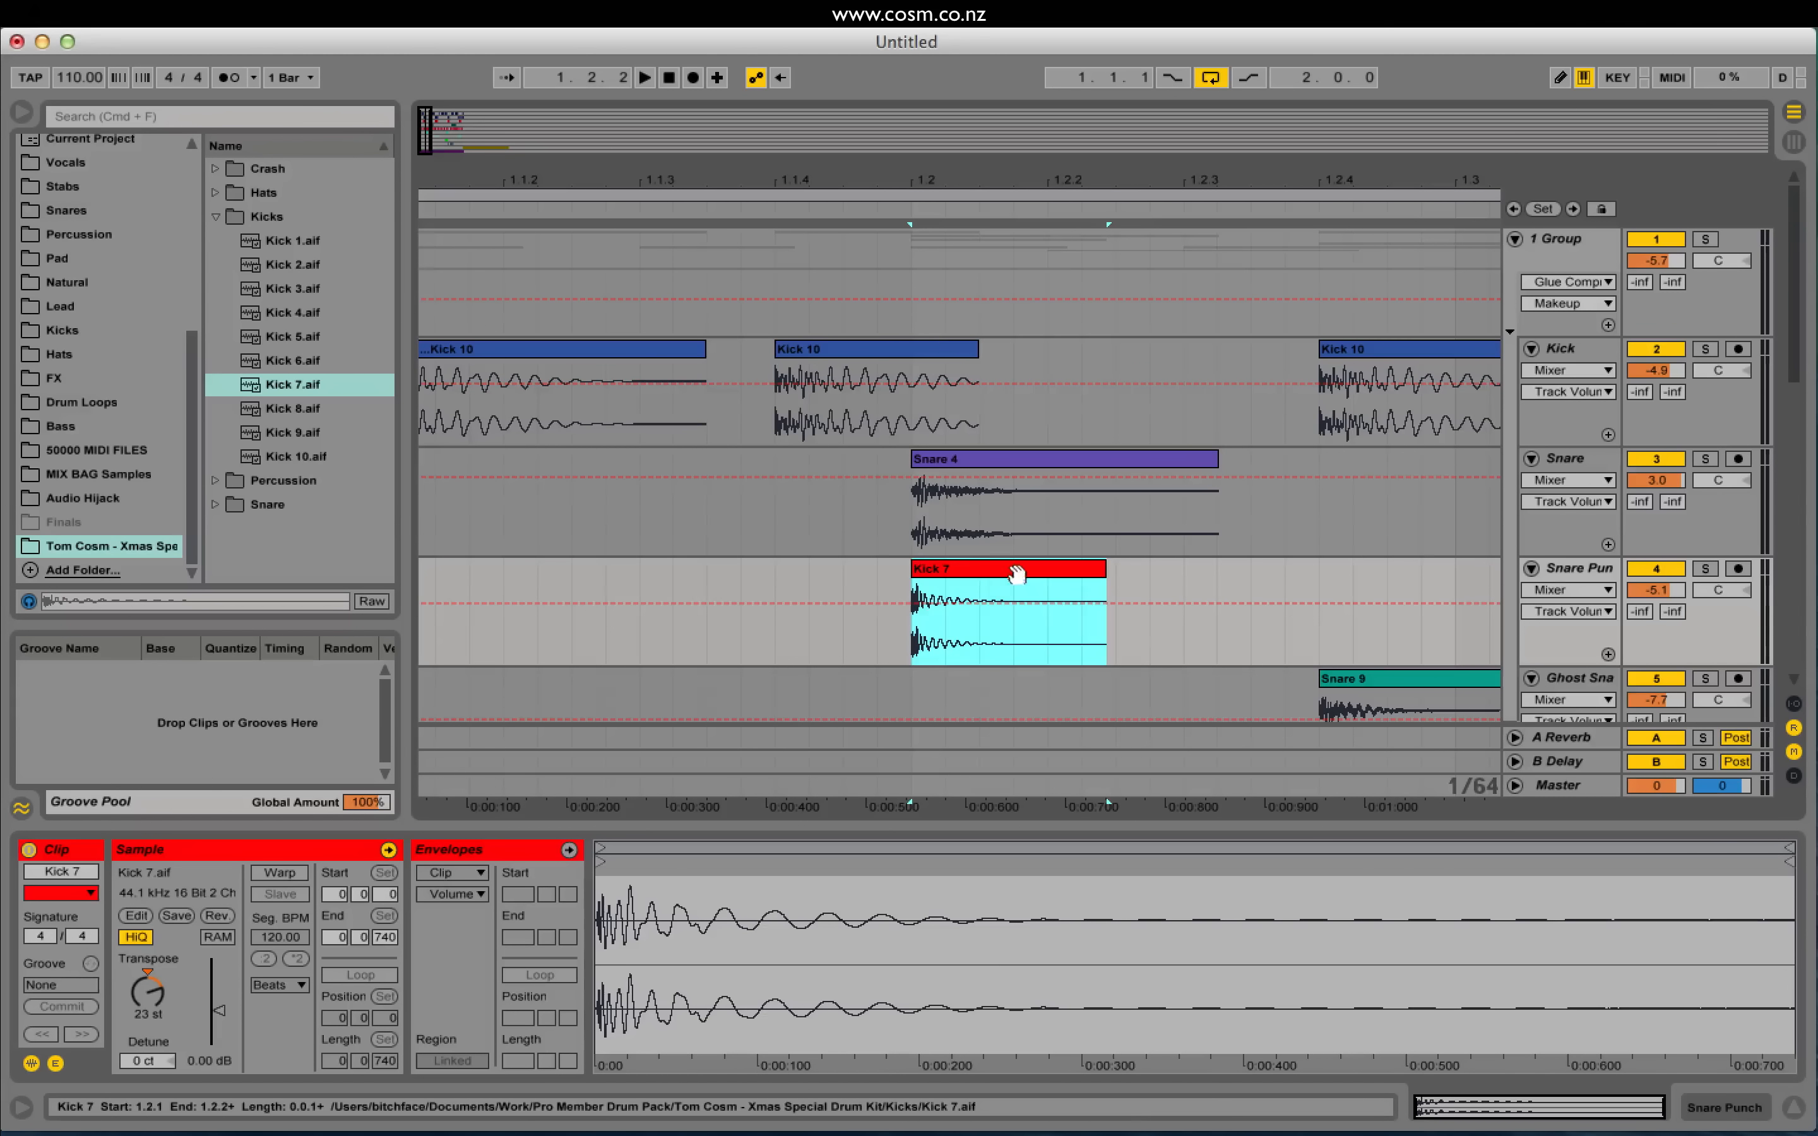
mouse_move(1043, 593)
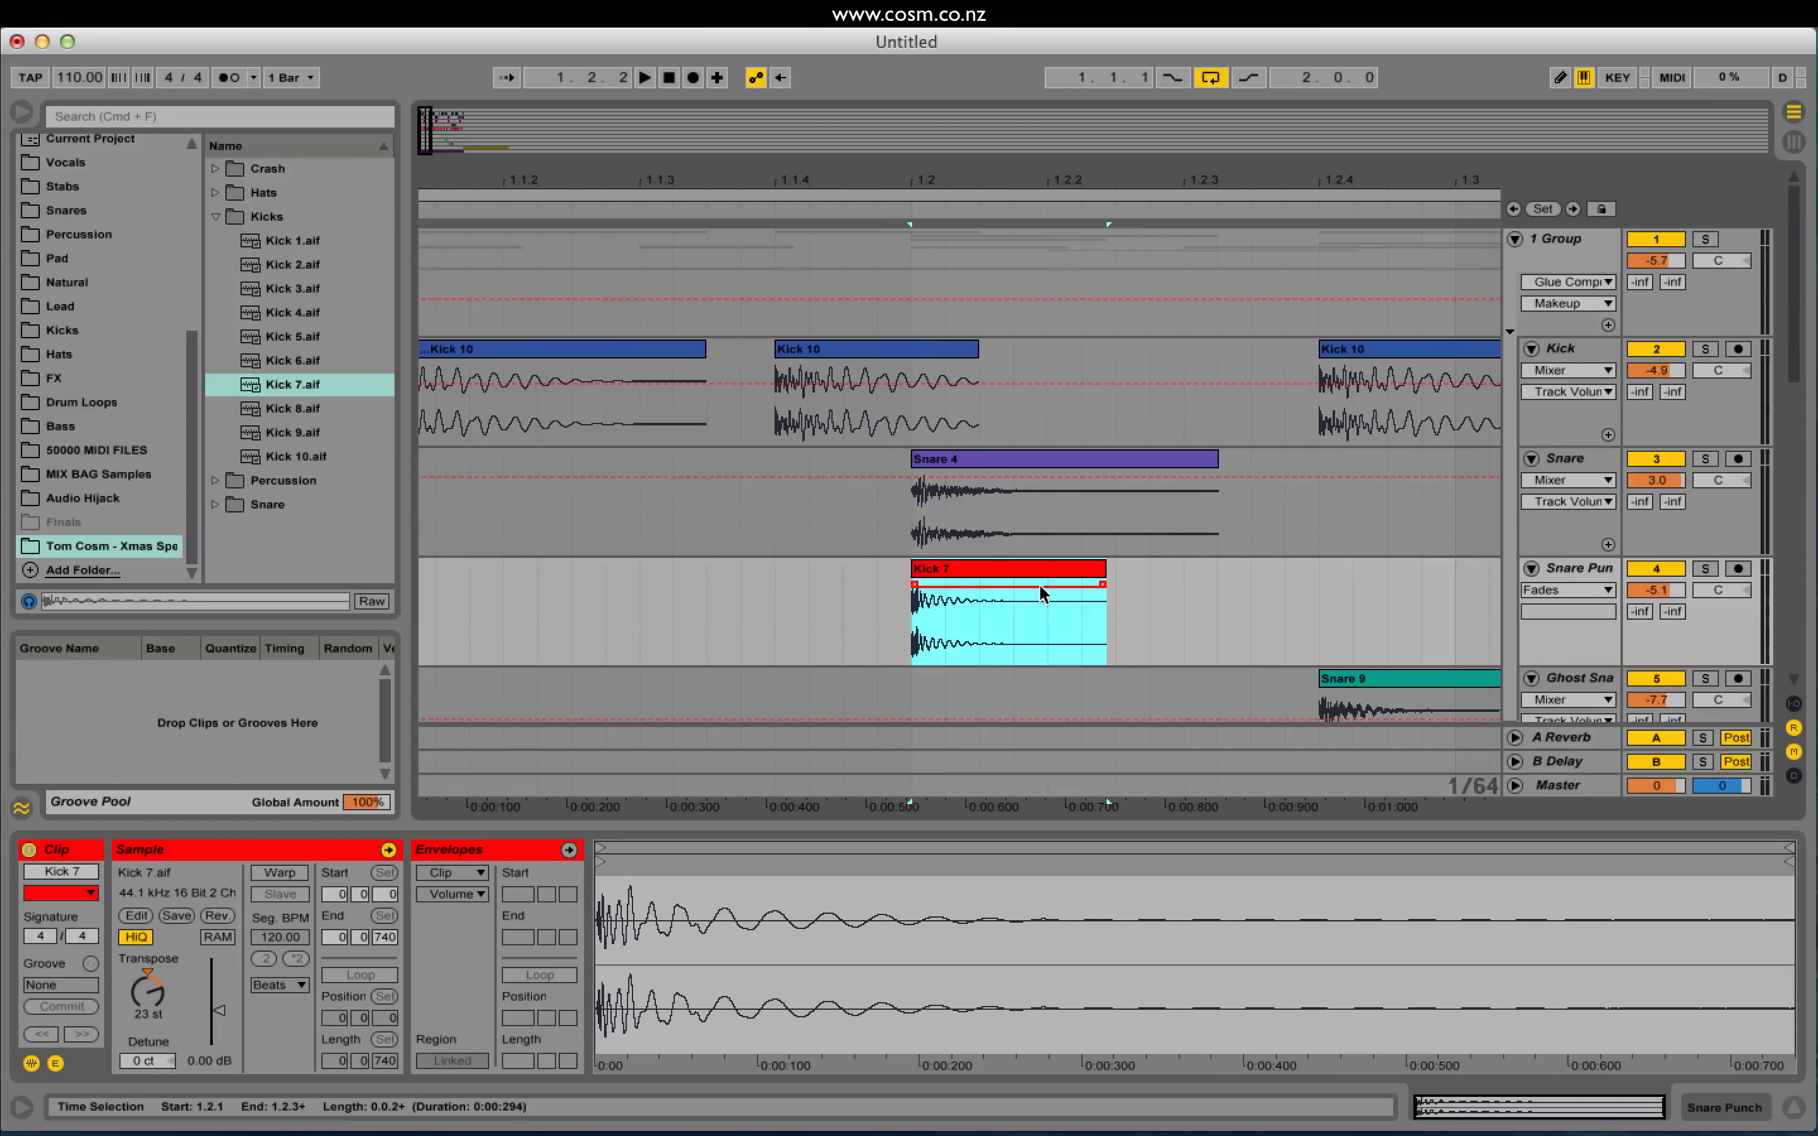
left_click(916, 591)
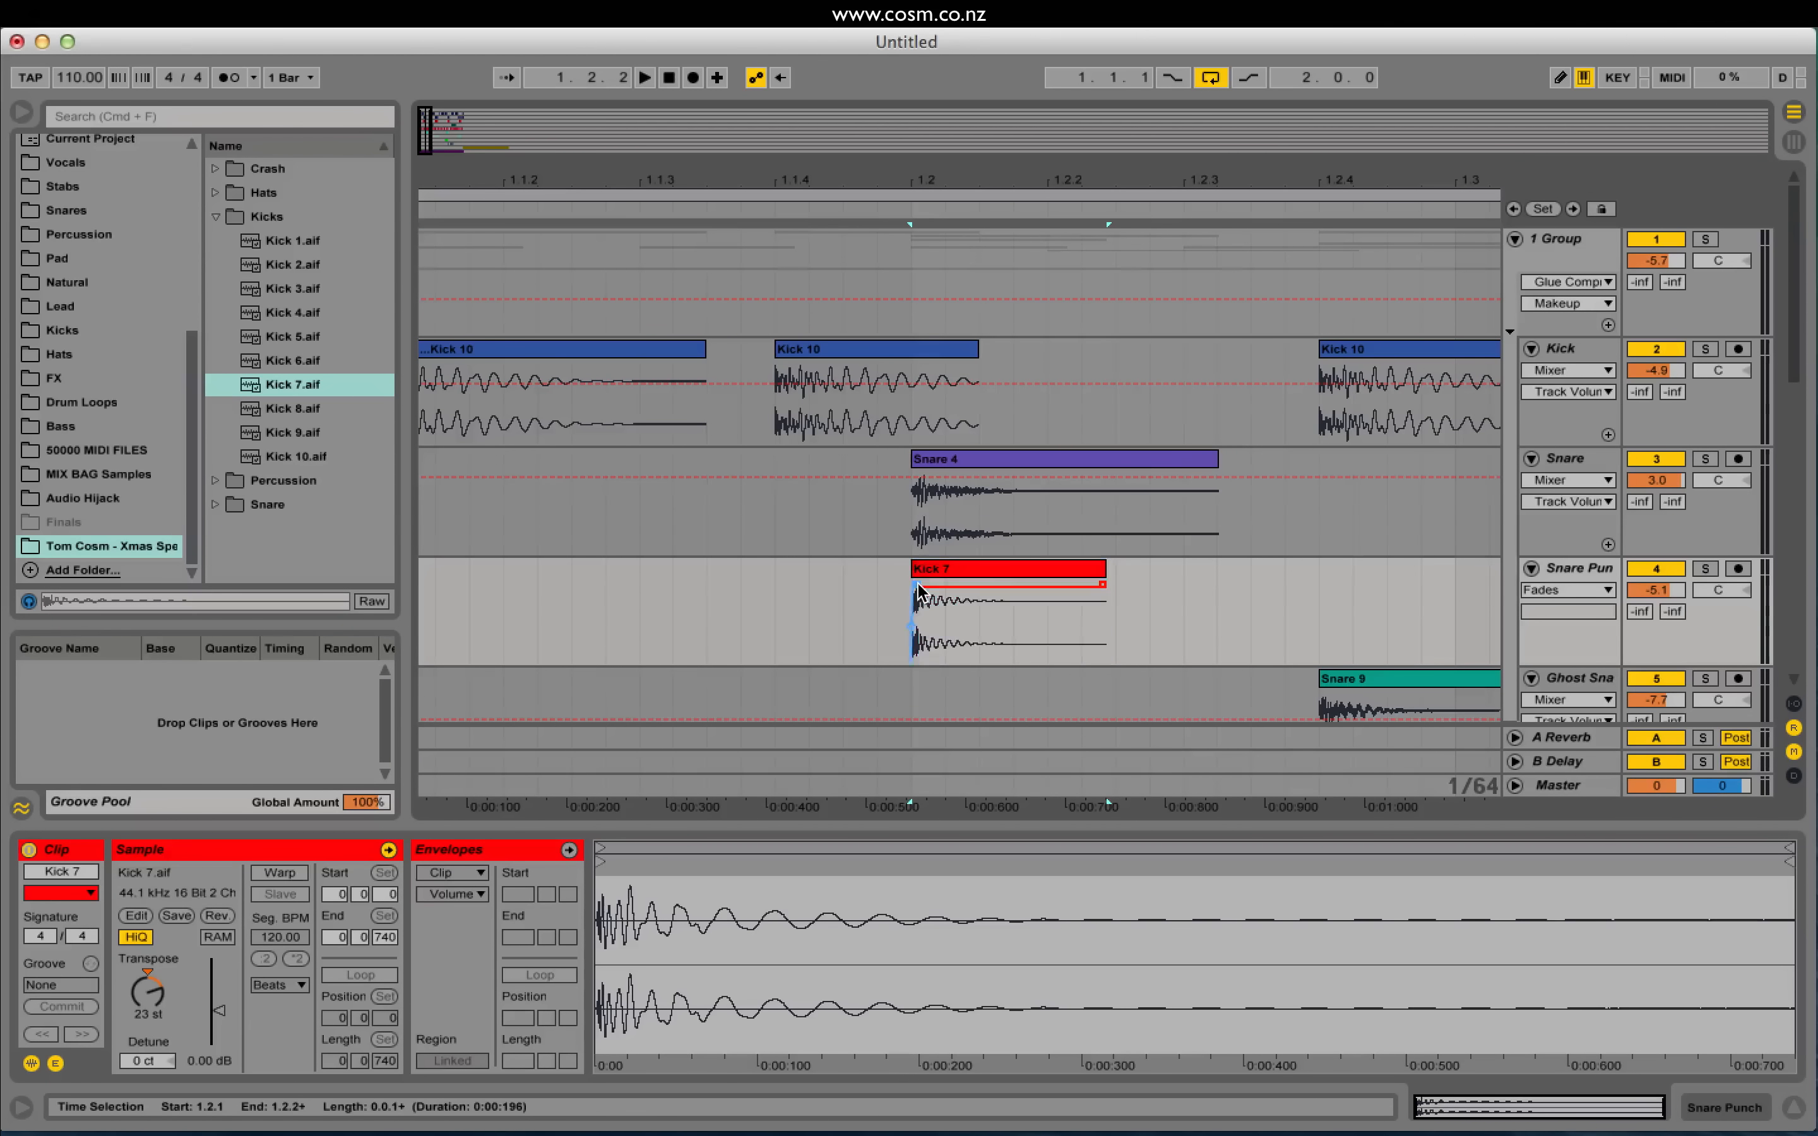
left_click_drag(945, 582, 906, 600)
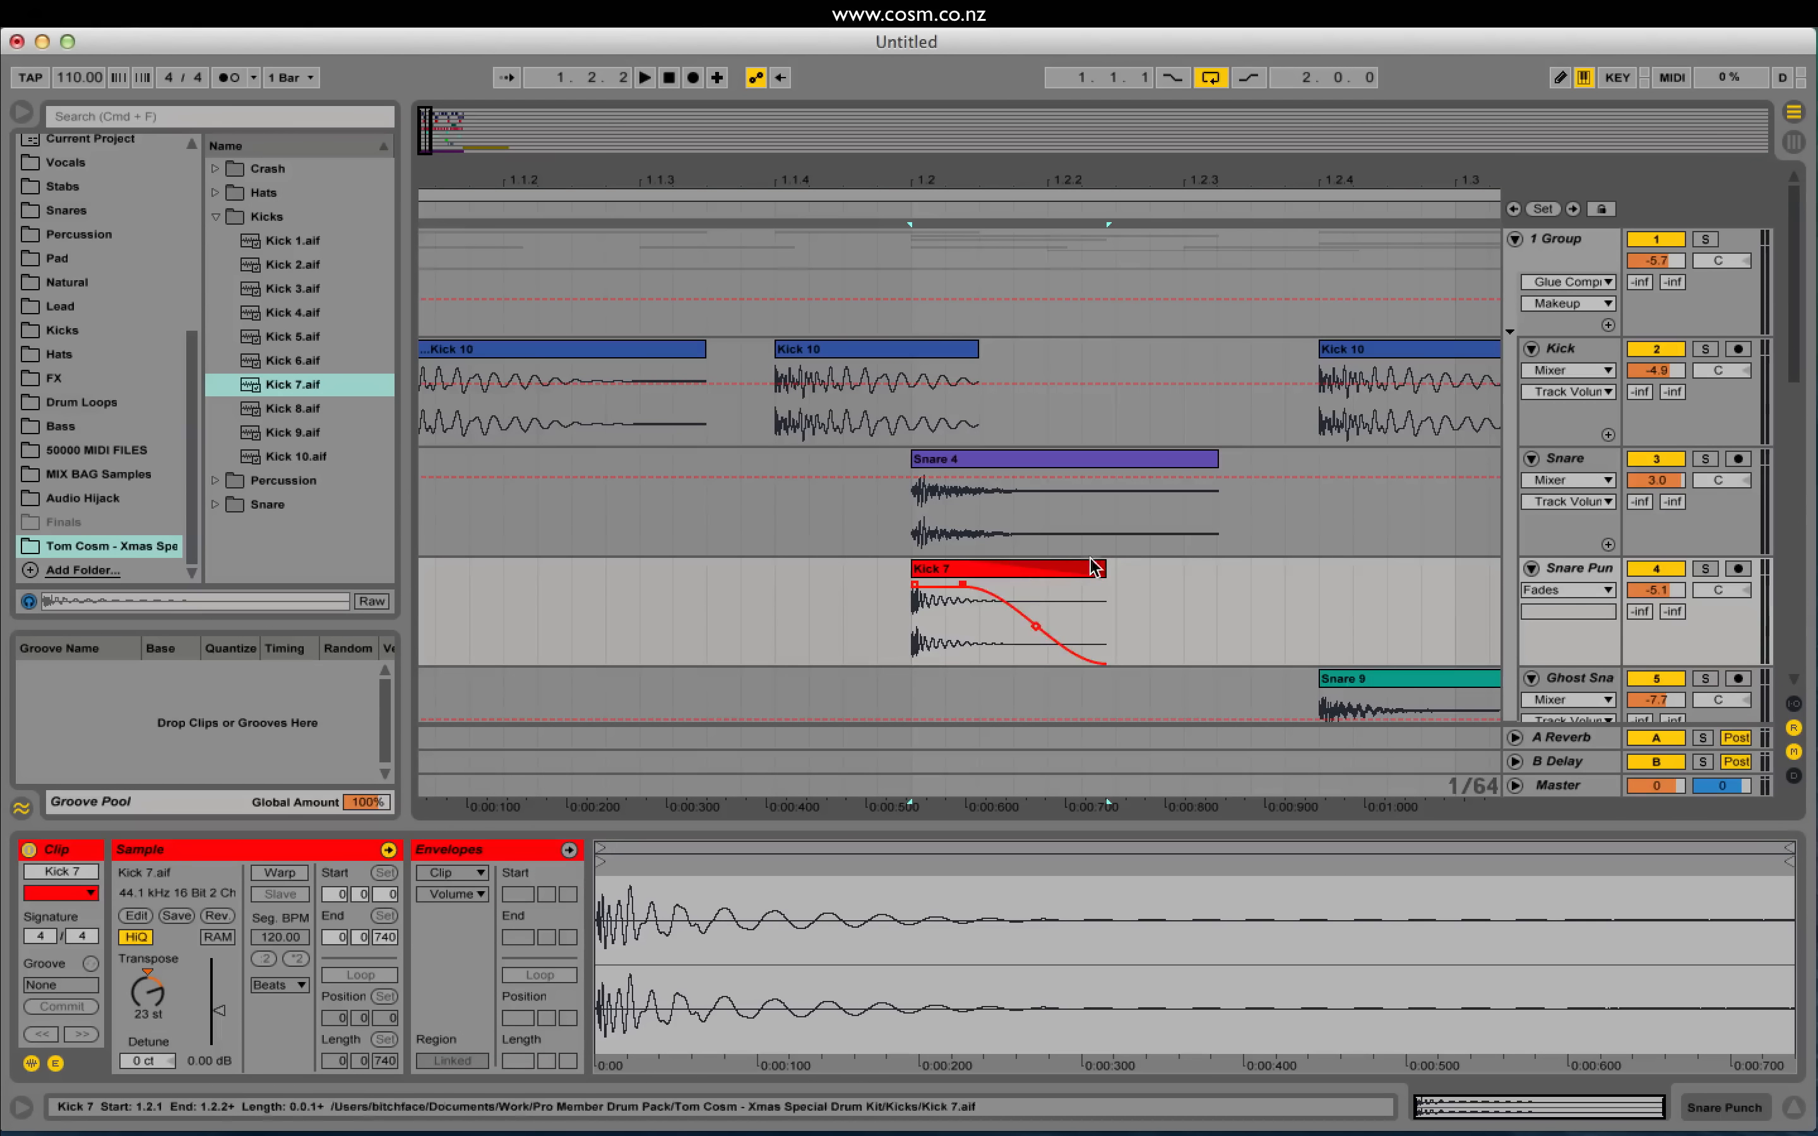
left_click_drag(1105, 569, 970, 604)
left_click(969, 577)
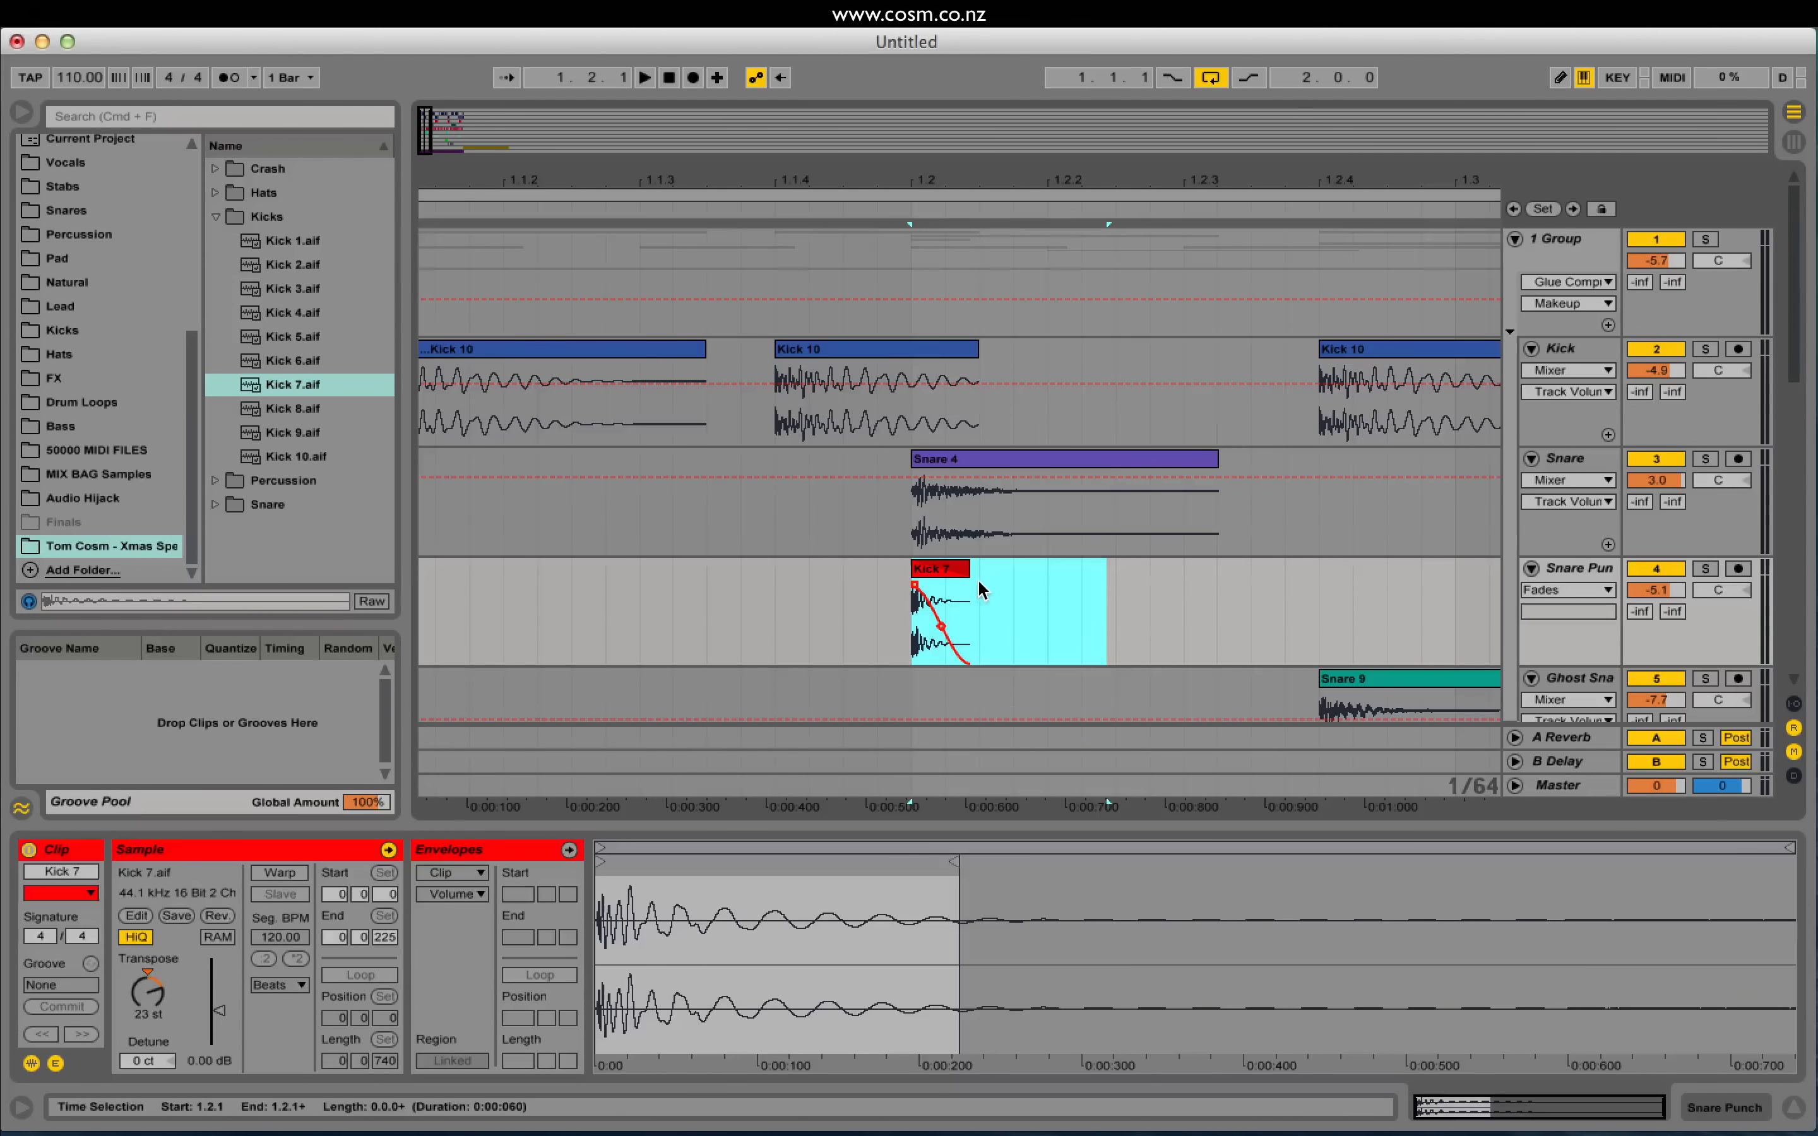
left_click(892, 630)
key("space")
left_click(916, 632)
key("space")
key("space")
key("space")
key("space")
key("space")
key("space")
key("space")
Step: Paste the shortened Kick 7 at beats 1.4, 2.2 and 2.4, then play from bar 1
left_click_drag(426, 129, 429, 67)
left_click_drag(713, 616, 1438, 601)
left_click(568, 595)
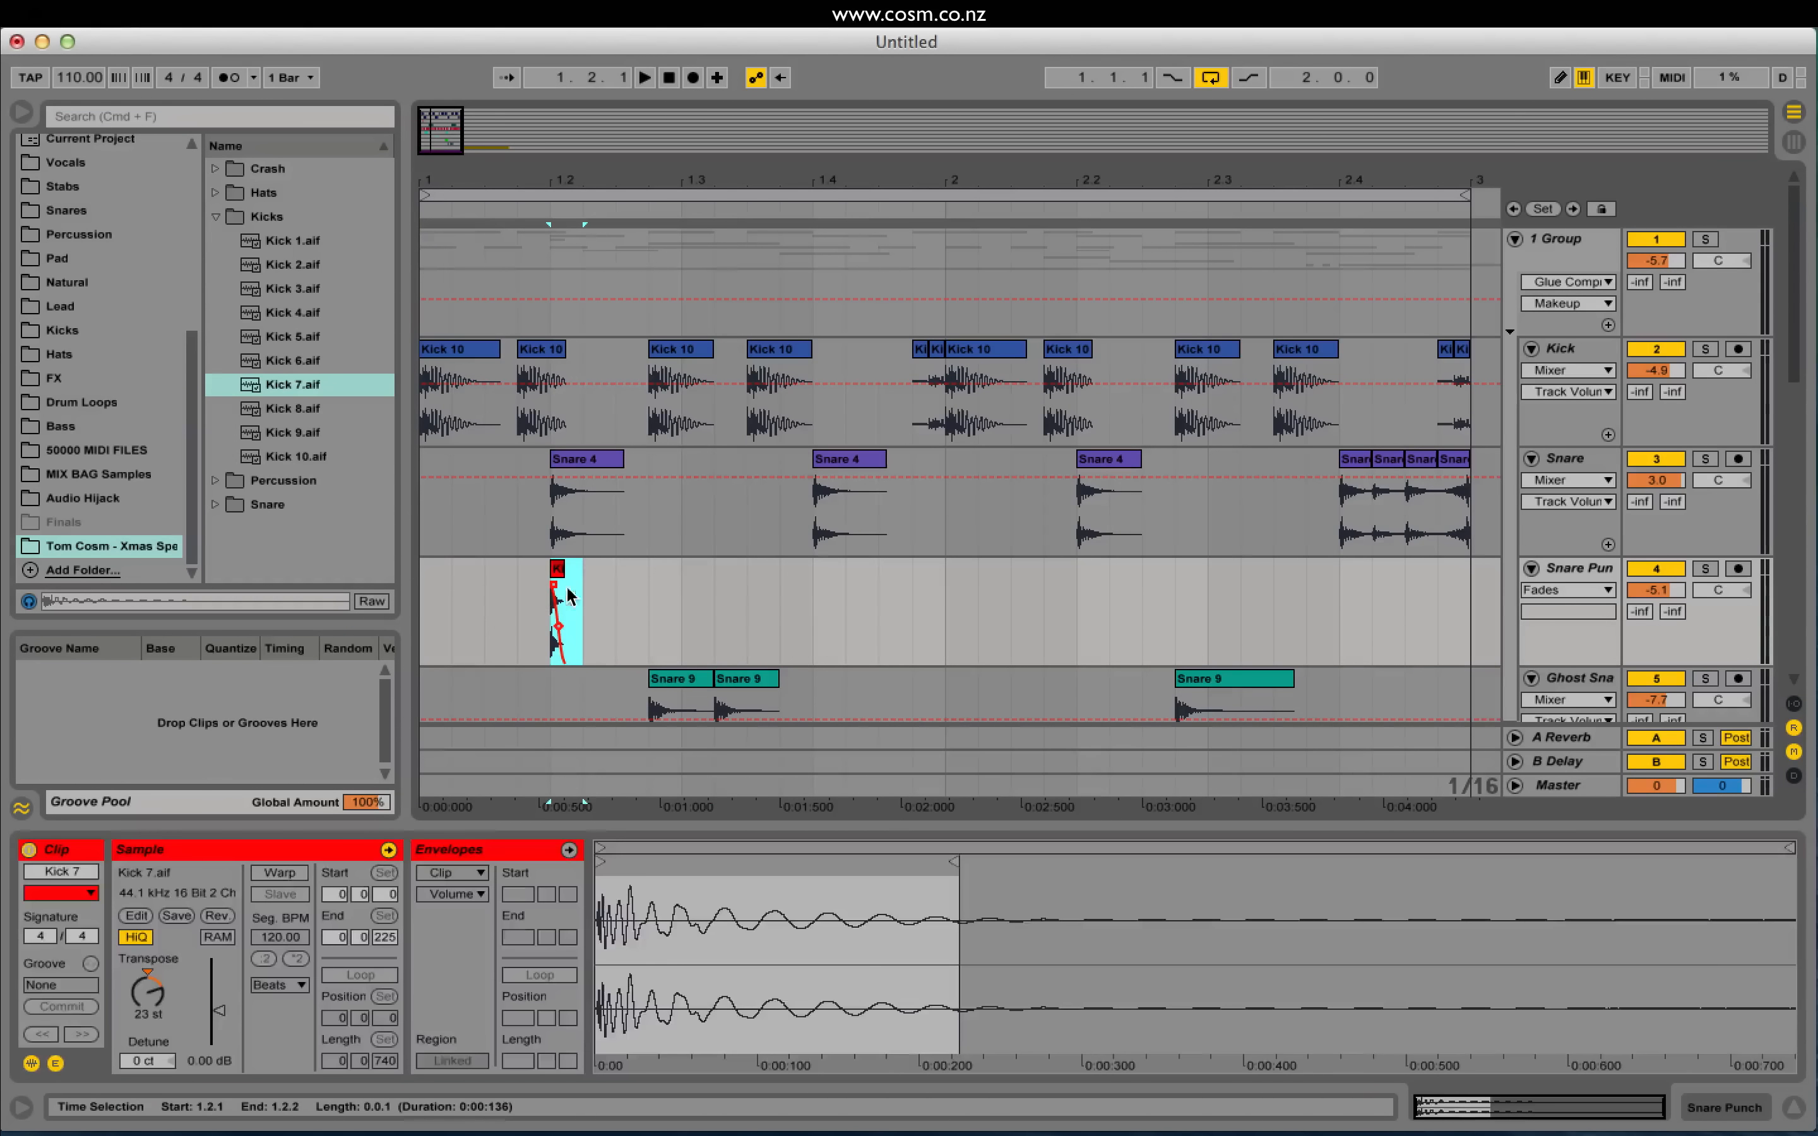
left_click(823, 607)
key("super+v")
left_click(1075, 608)
key("super+v")
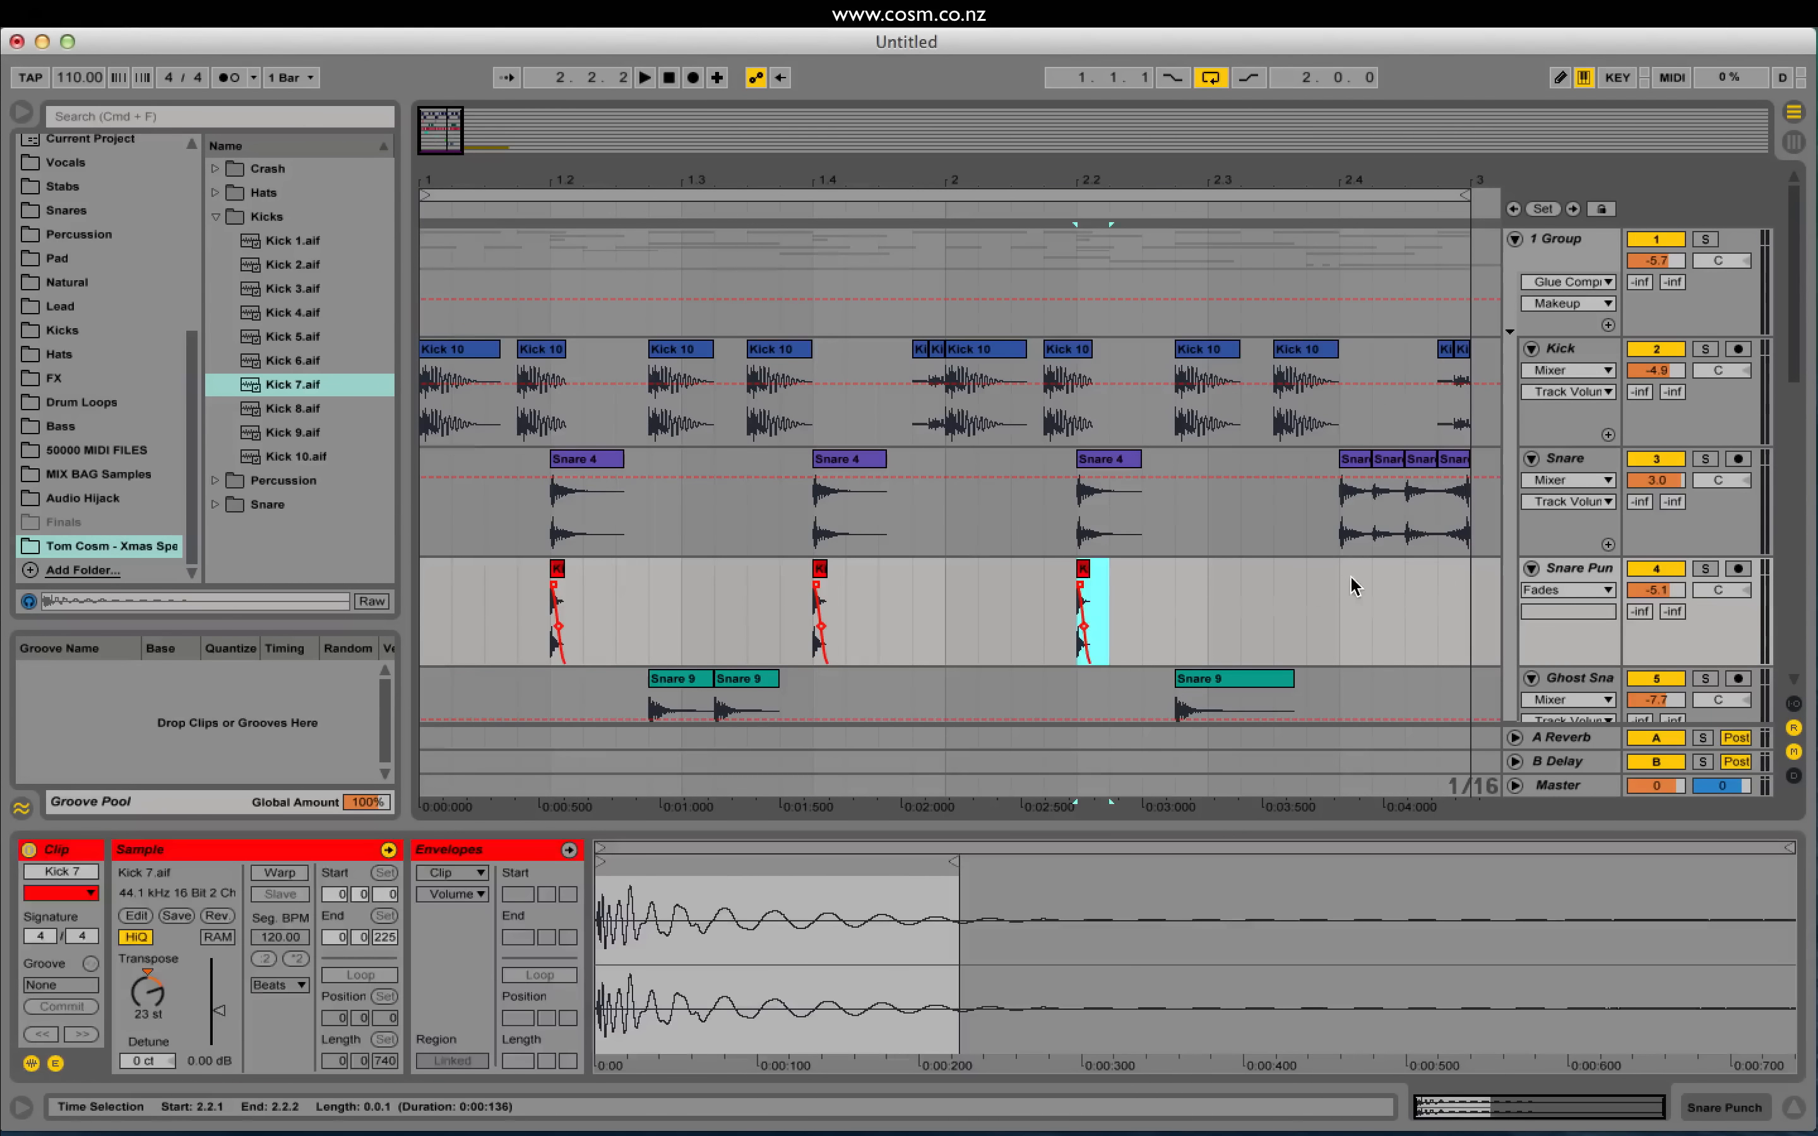
left_click(1328, 597)
key("super+v")
left_click(422, 617)
key("space")
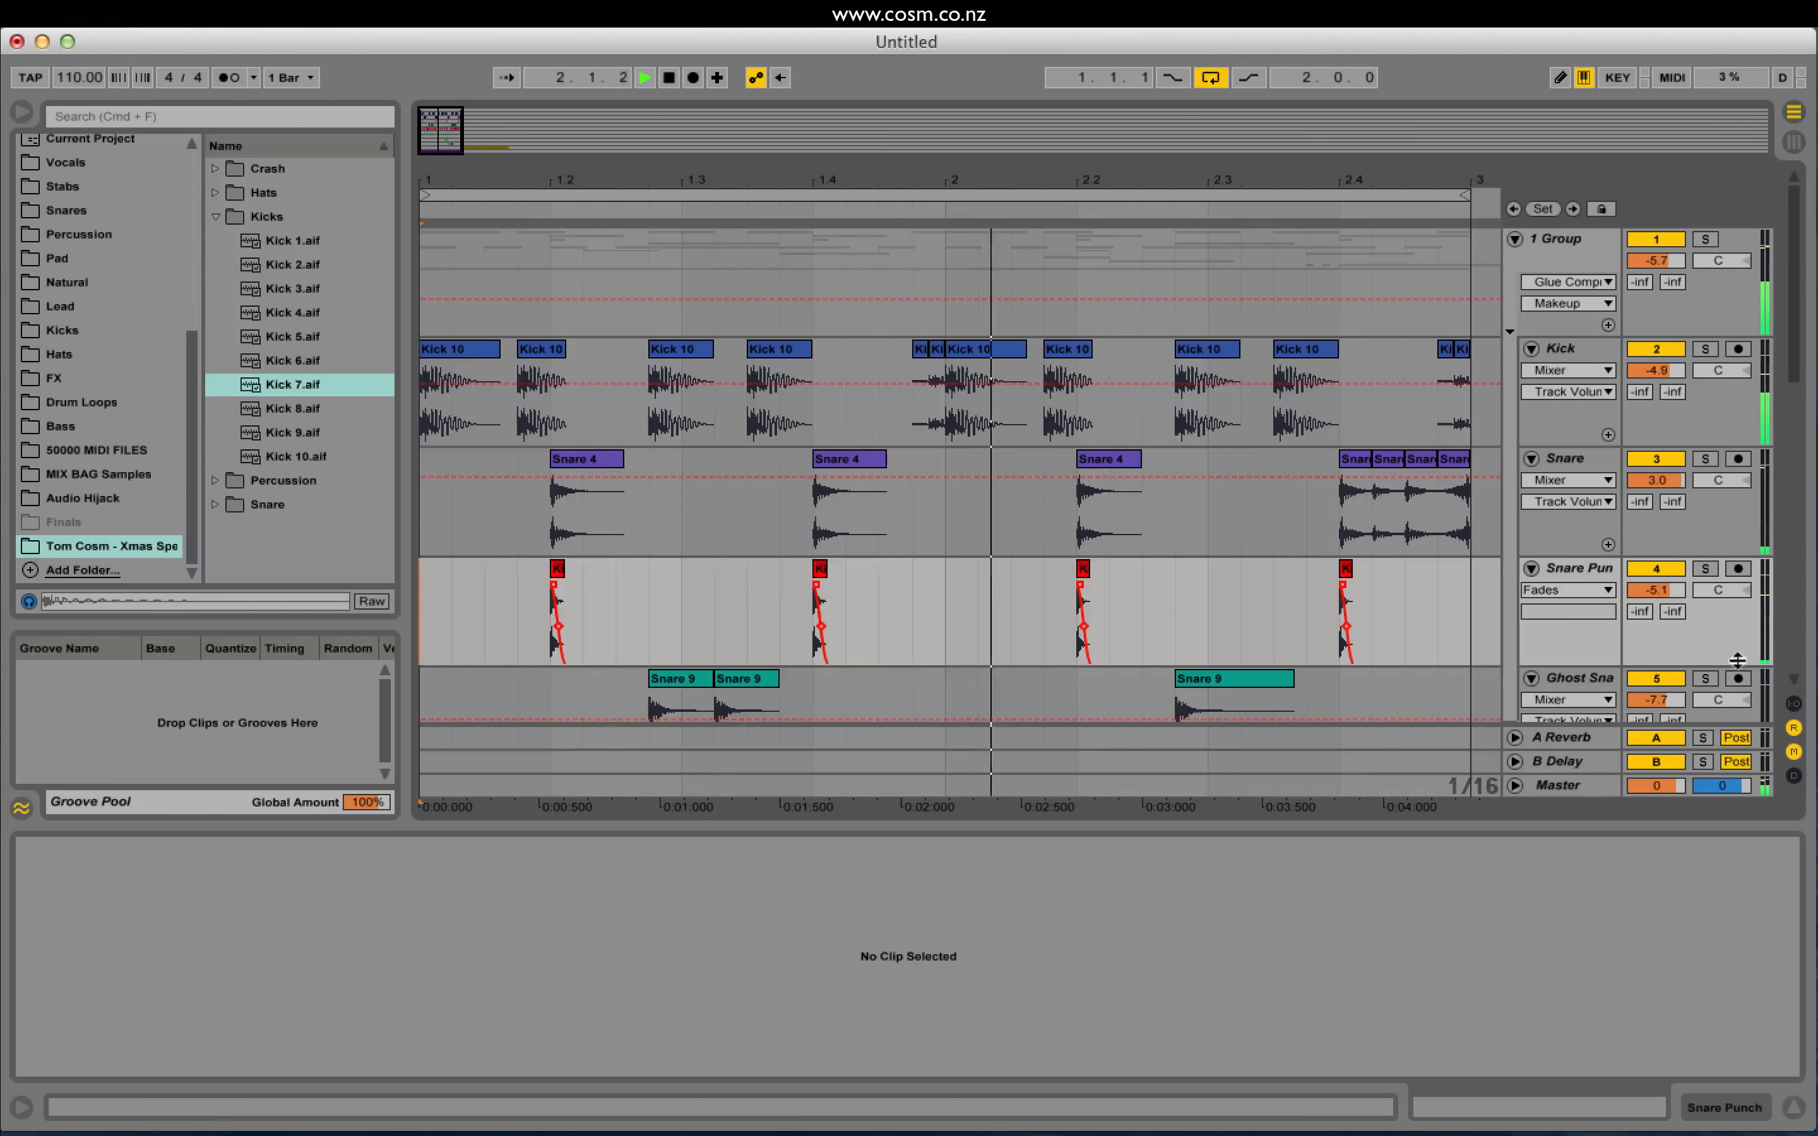
Step: Raise Snare Punch from -5.1 dB to -2.3 dB, then scroll down to Tom Fill and Crash
mouse_move(1656, 591)
left_mouse_down()
mouse_move(1656, 544)
mouse_move(1644, 594)
mouse_move(1665, 601)
left_mouse_up()
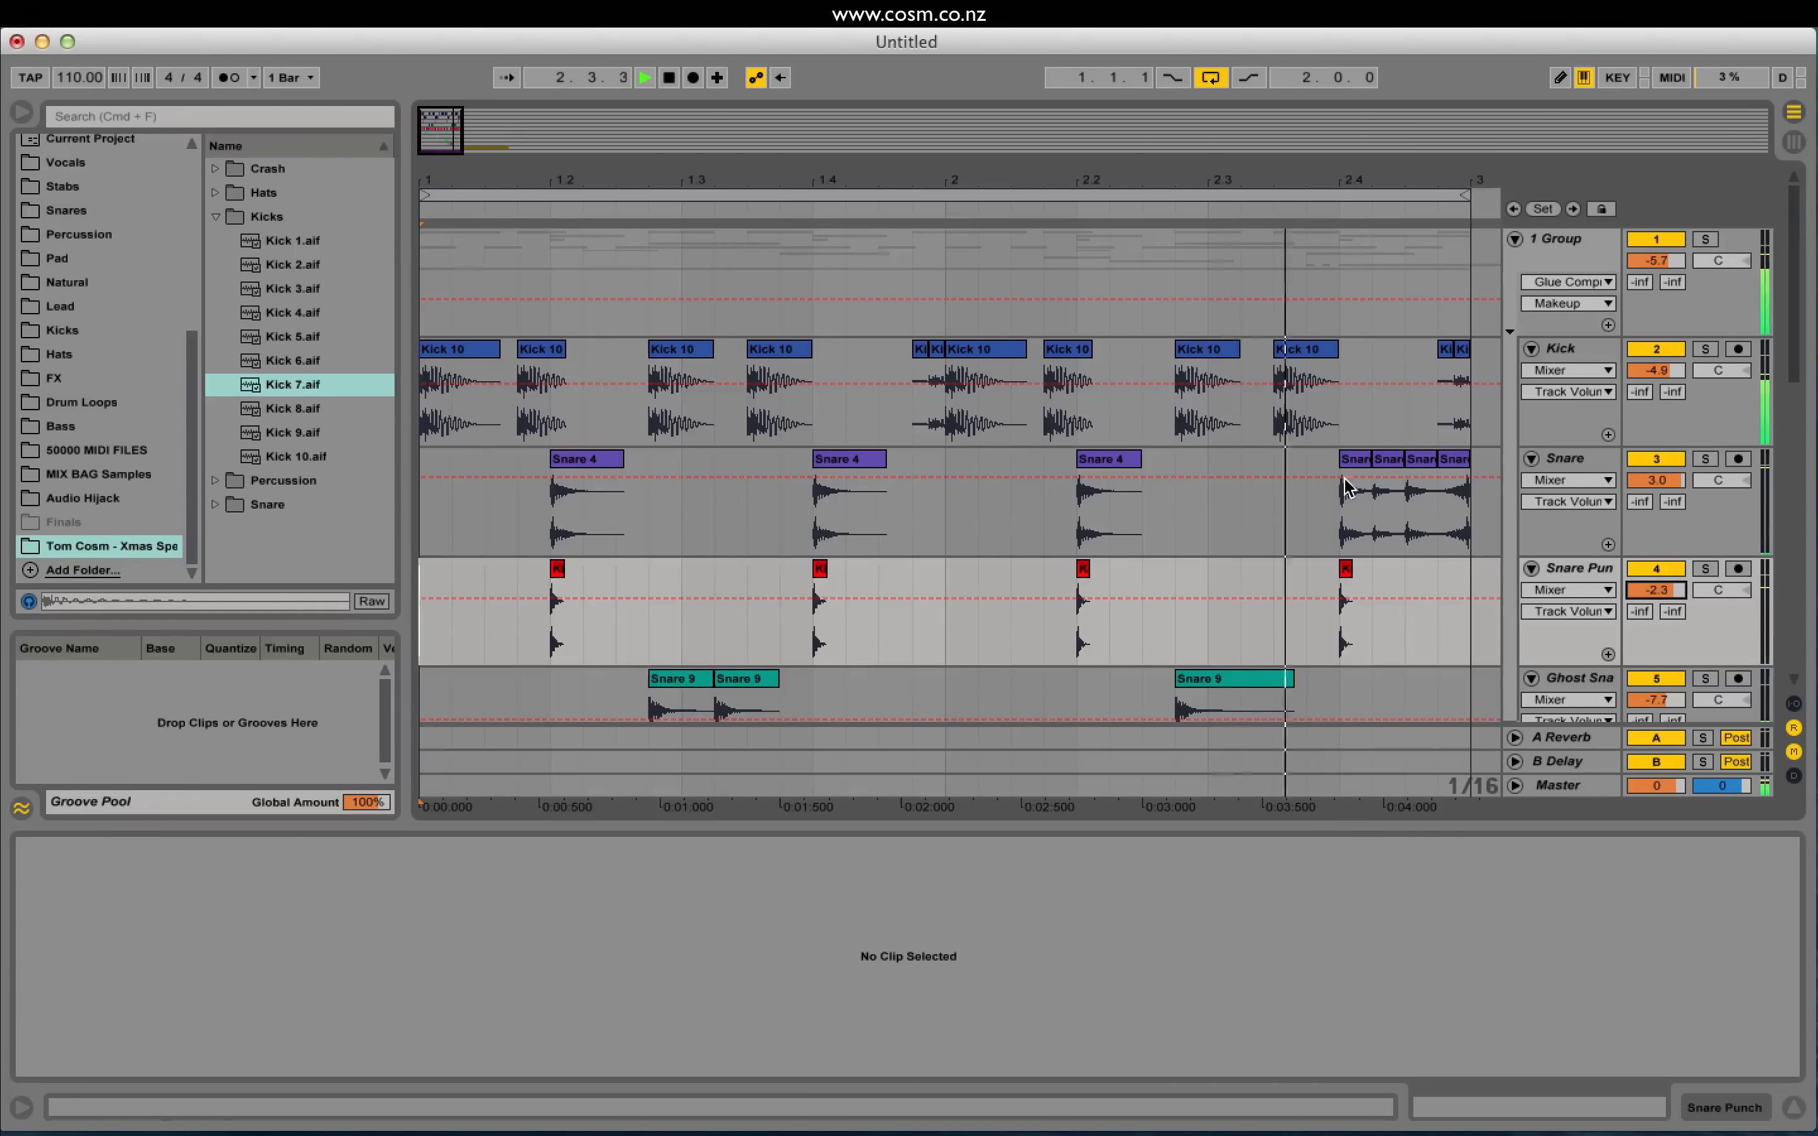
left_click_drag(441, 137, 449, 177)
scroll(808, 517, "down", 10)
scroll(814, 517, "down", 1)
key("space")
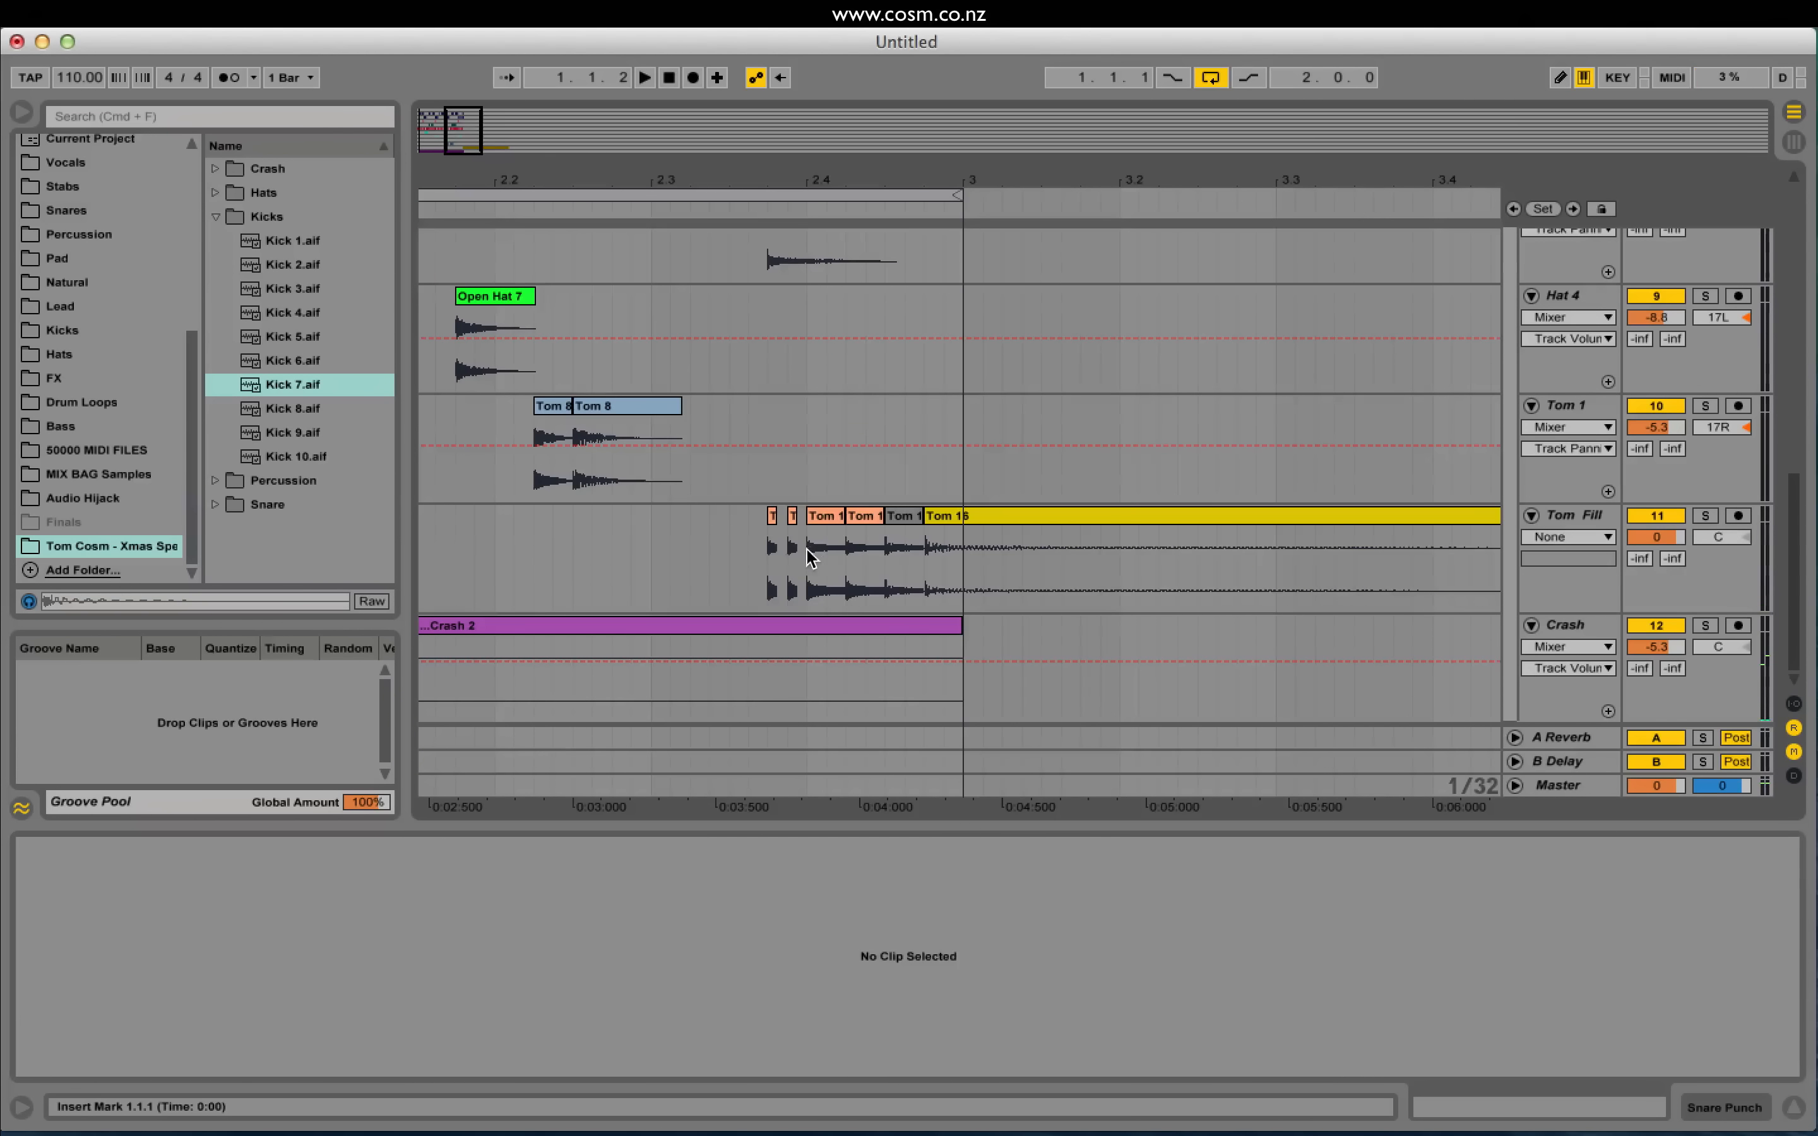
Step: Add a Filter Delay from Audio Effects to the Tom Fill track
left_click(807, 547)
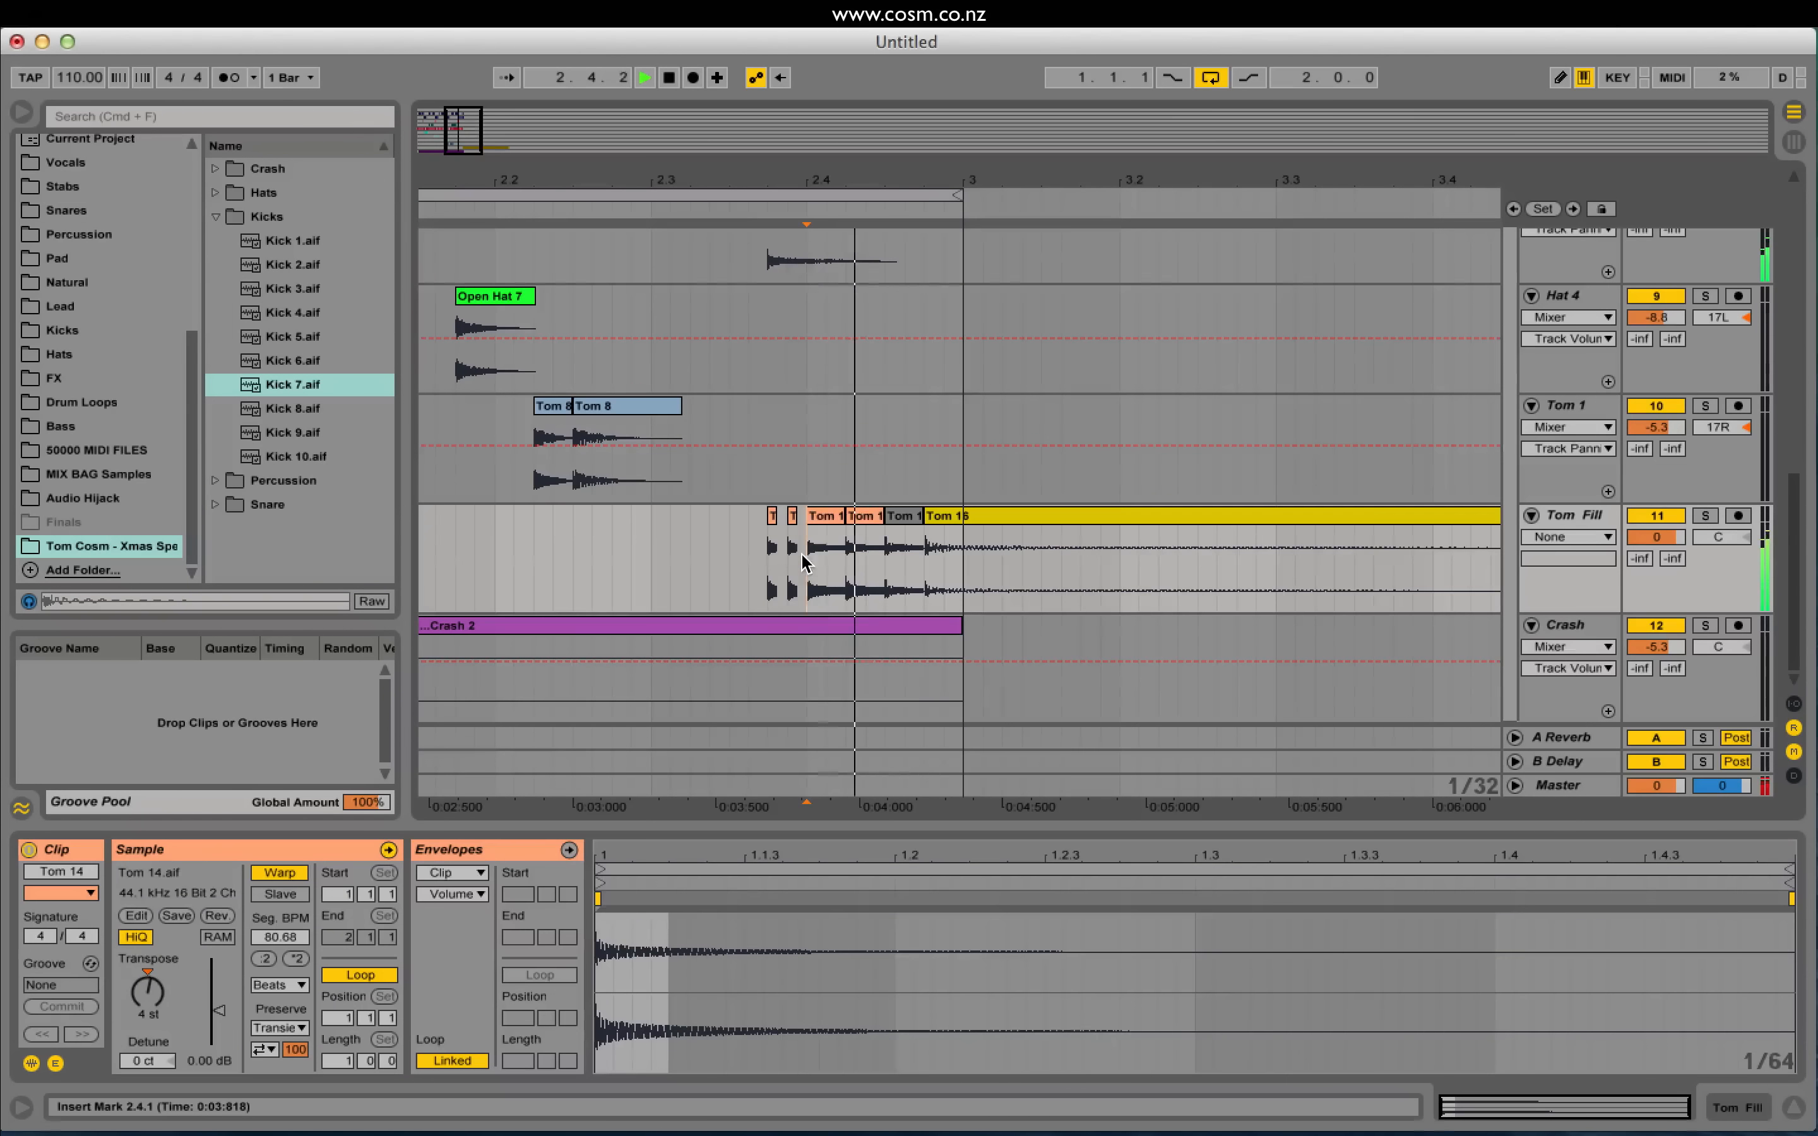
left_click(1568, 515)
scroll(150, 338, "up", 5)
left_click(102, 242)
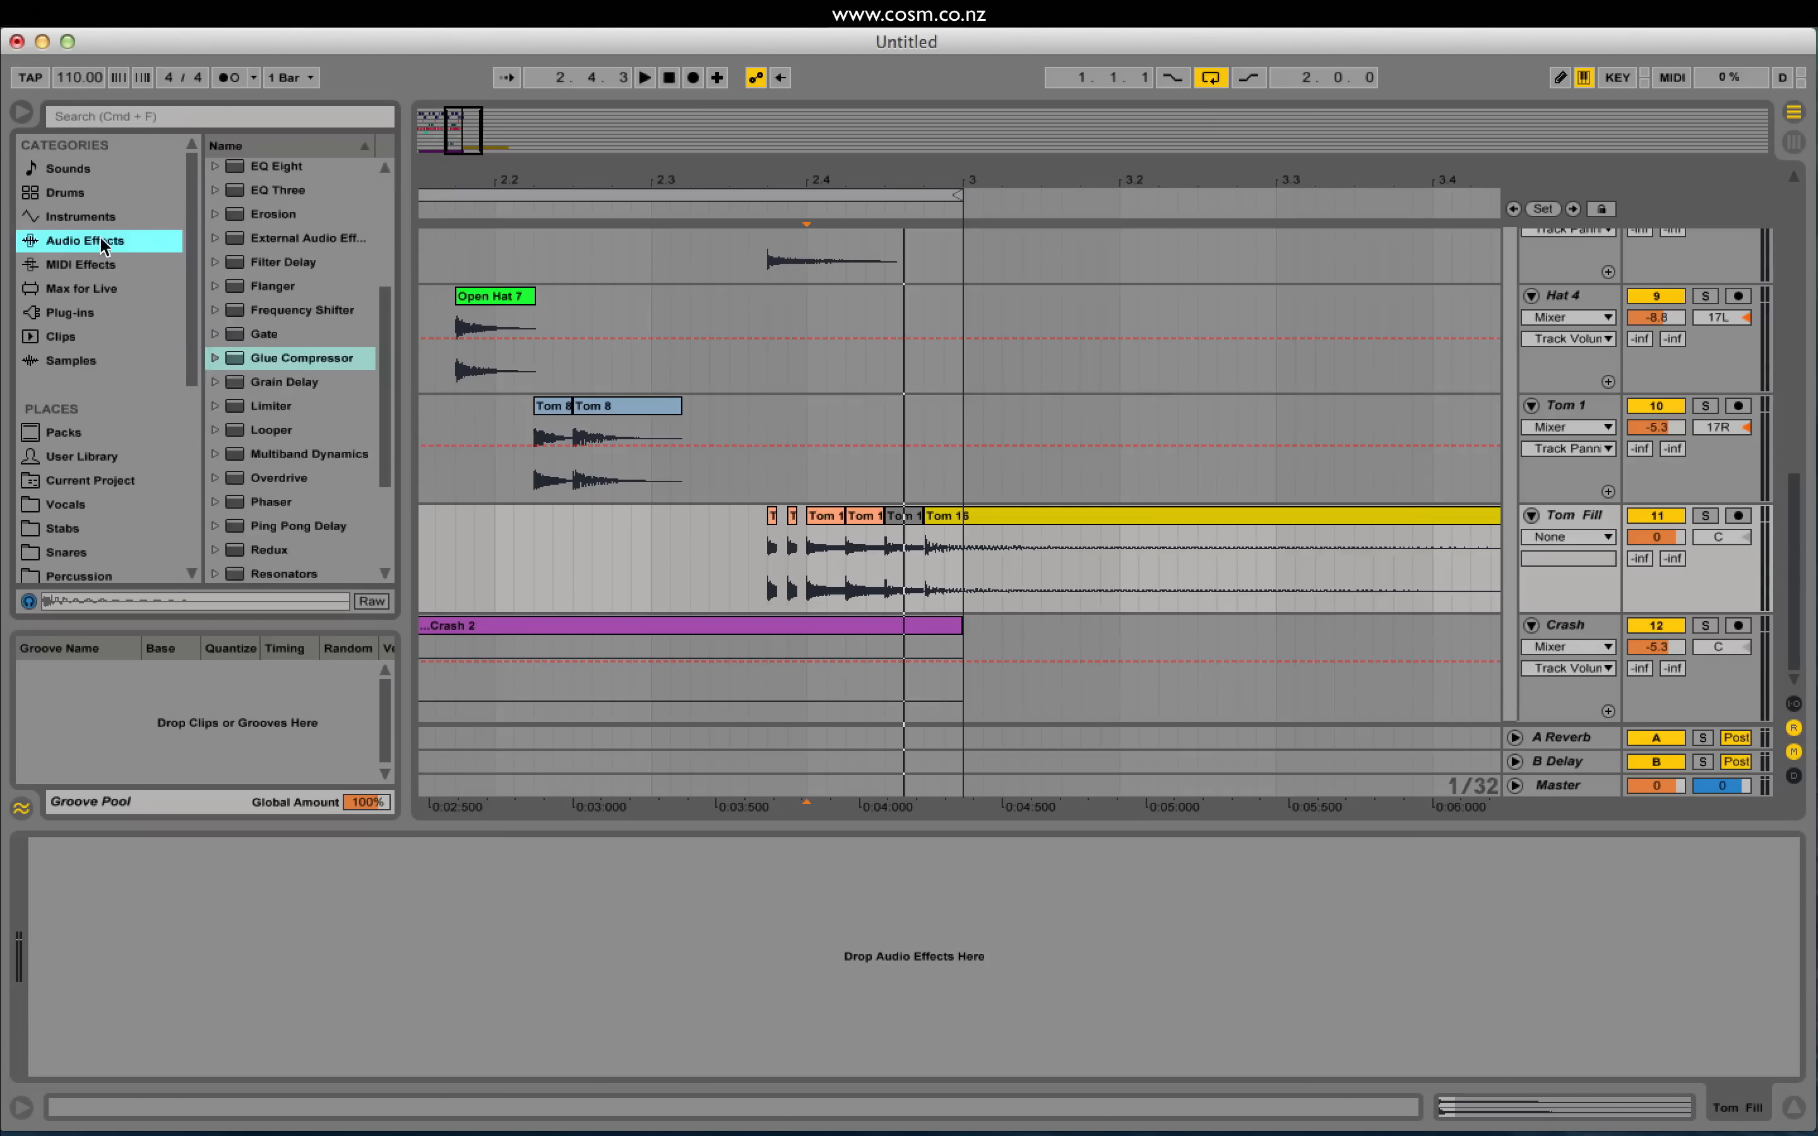
double_click(308, 260)
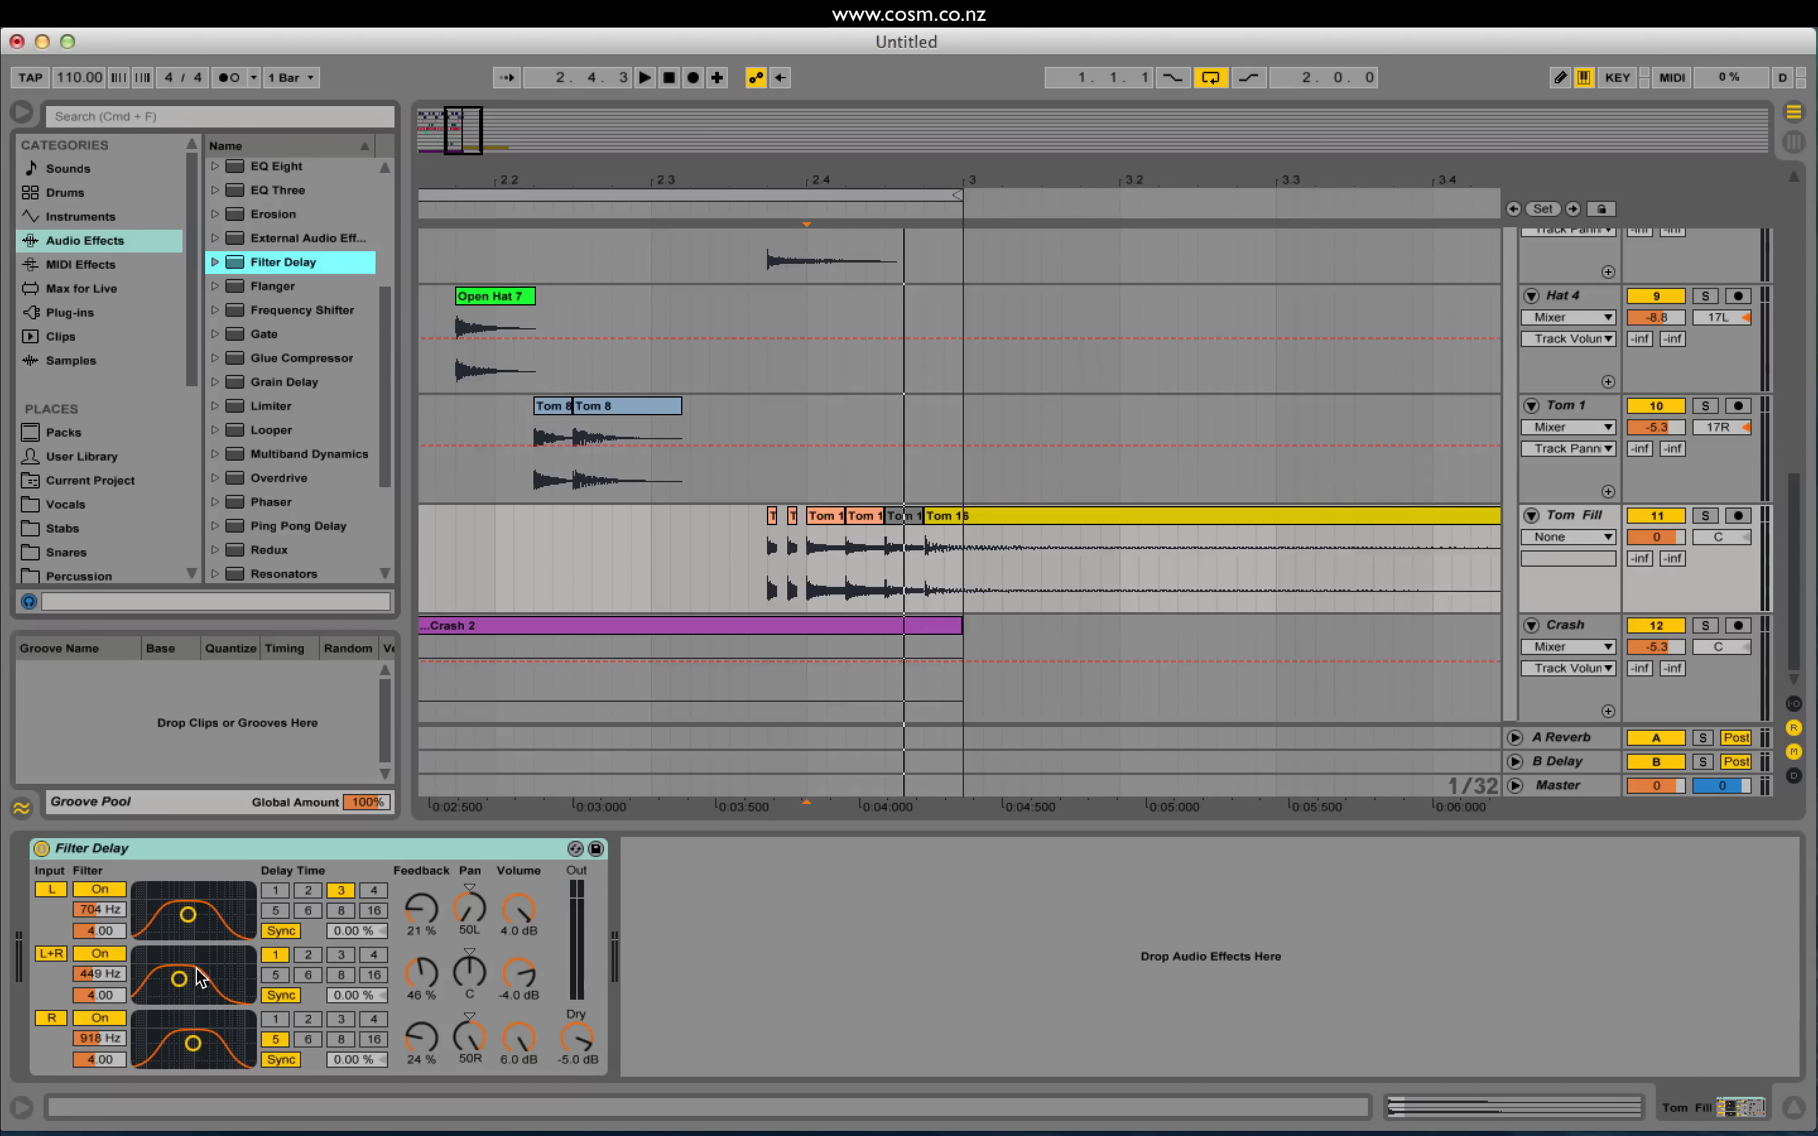
Step: Turn off L+R, set L and R to Time mode, and raise both filter frequencies
left_click(50, 954)
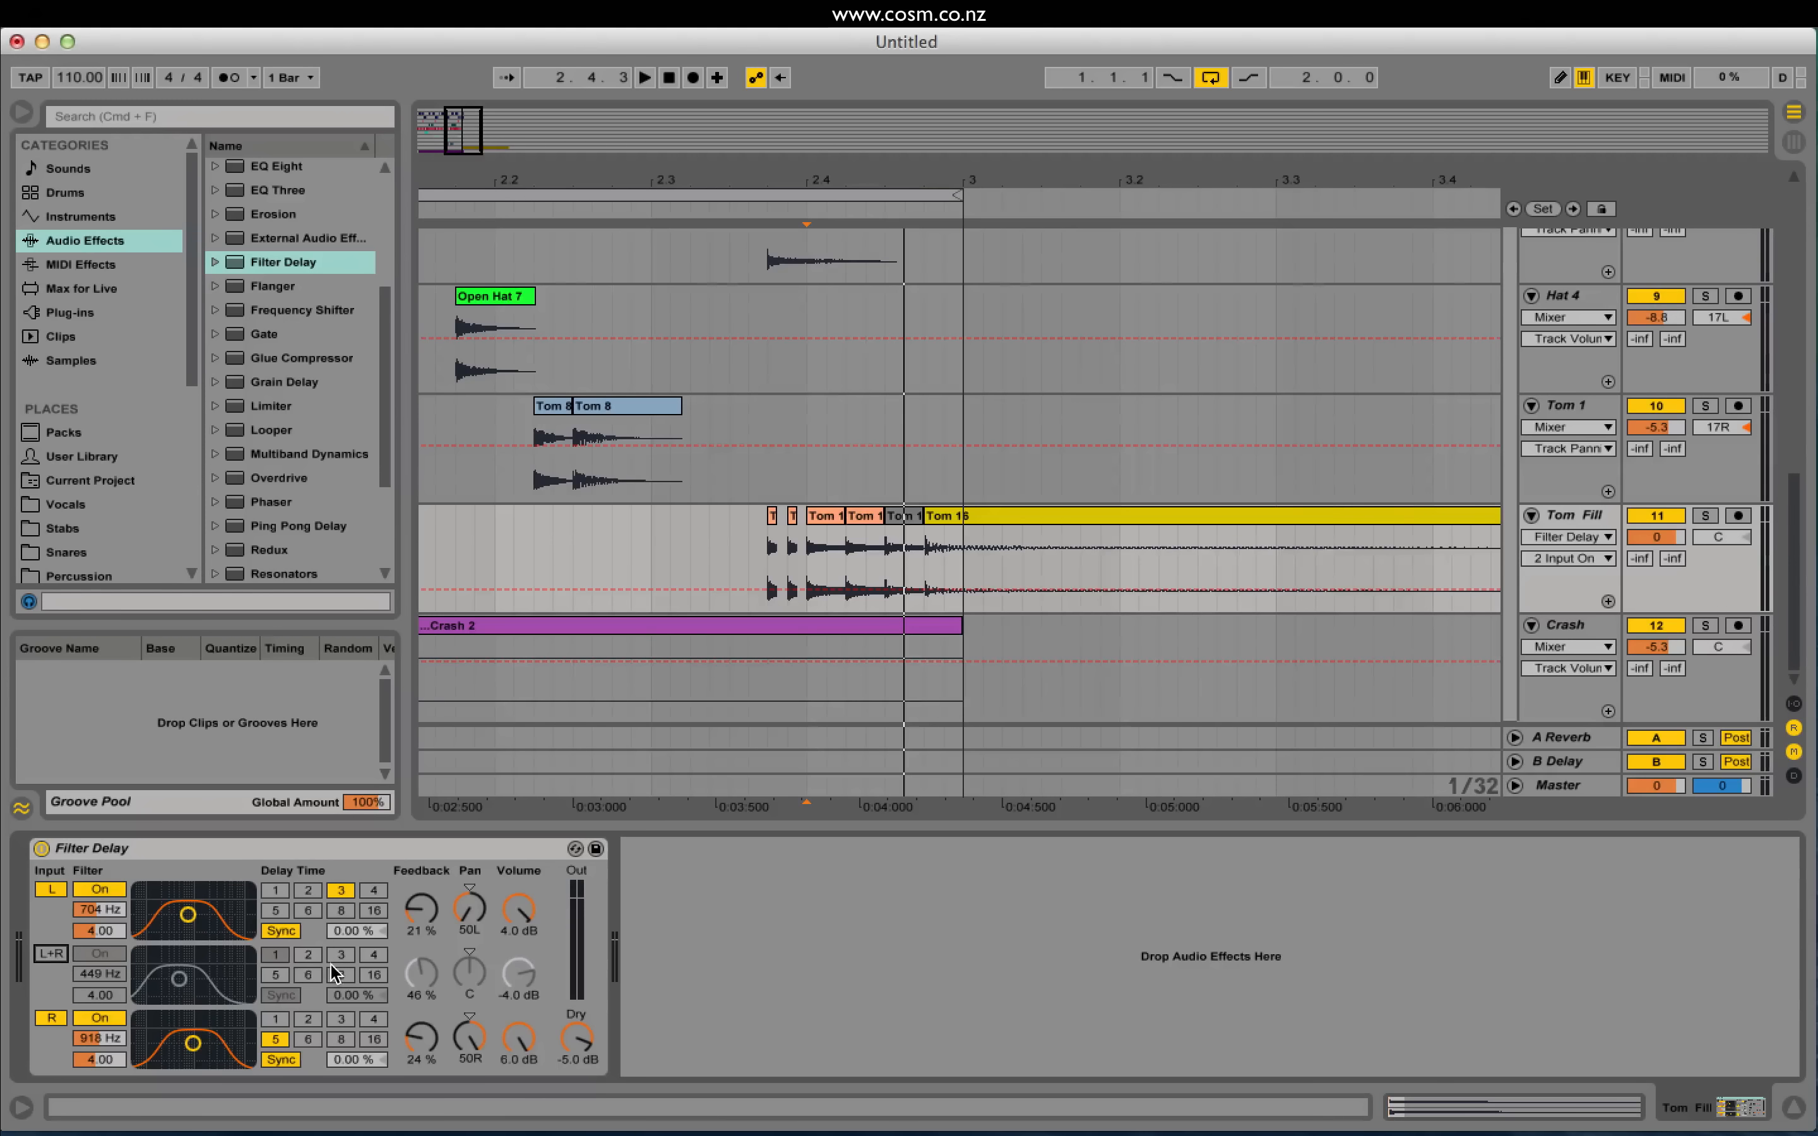
left_click(277, 932)
left_click(281, 1060)
left_click(358, 931)
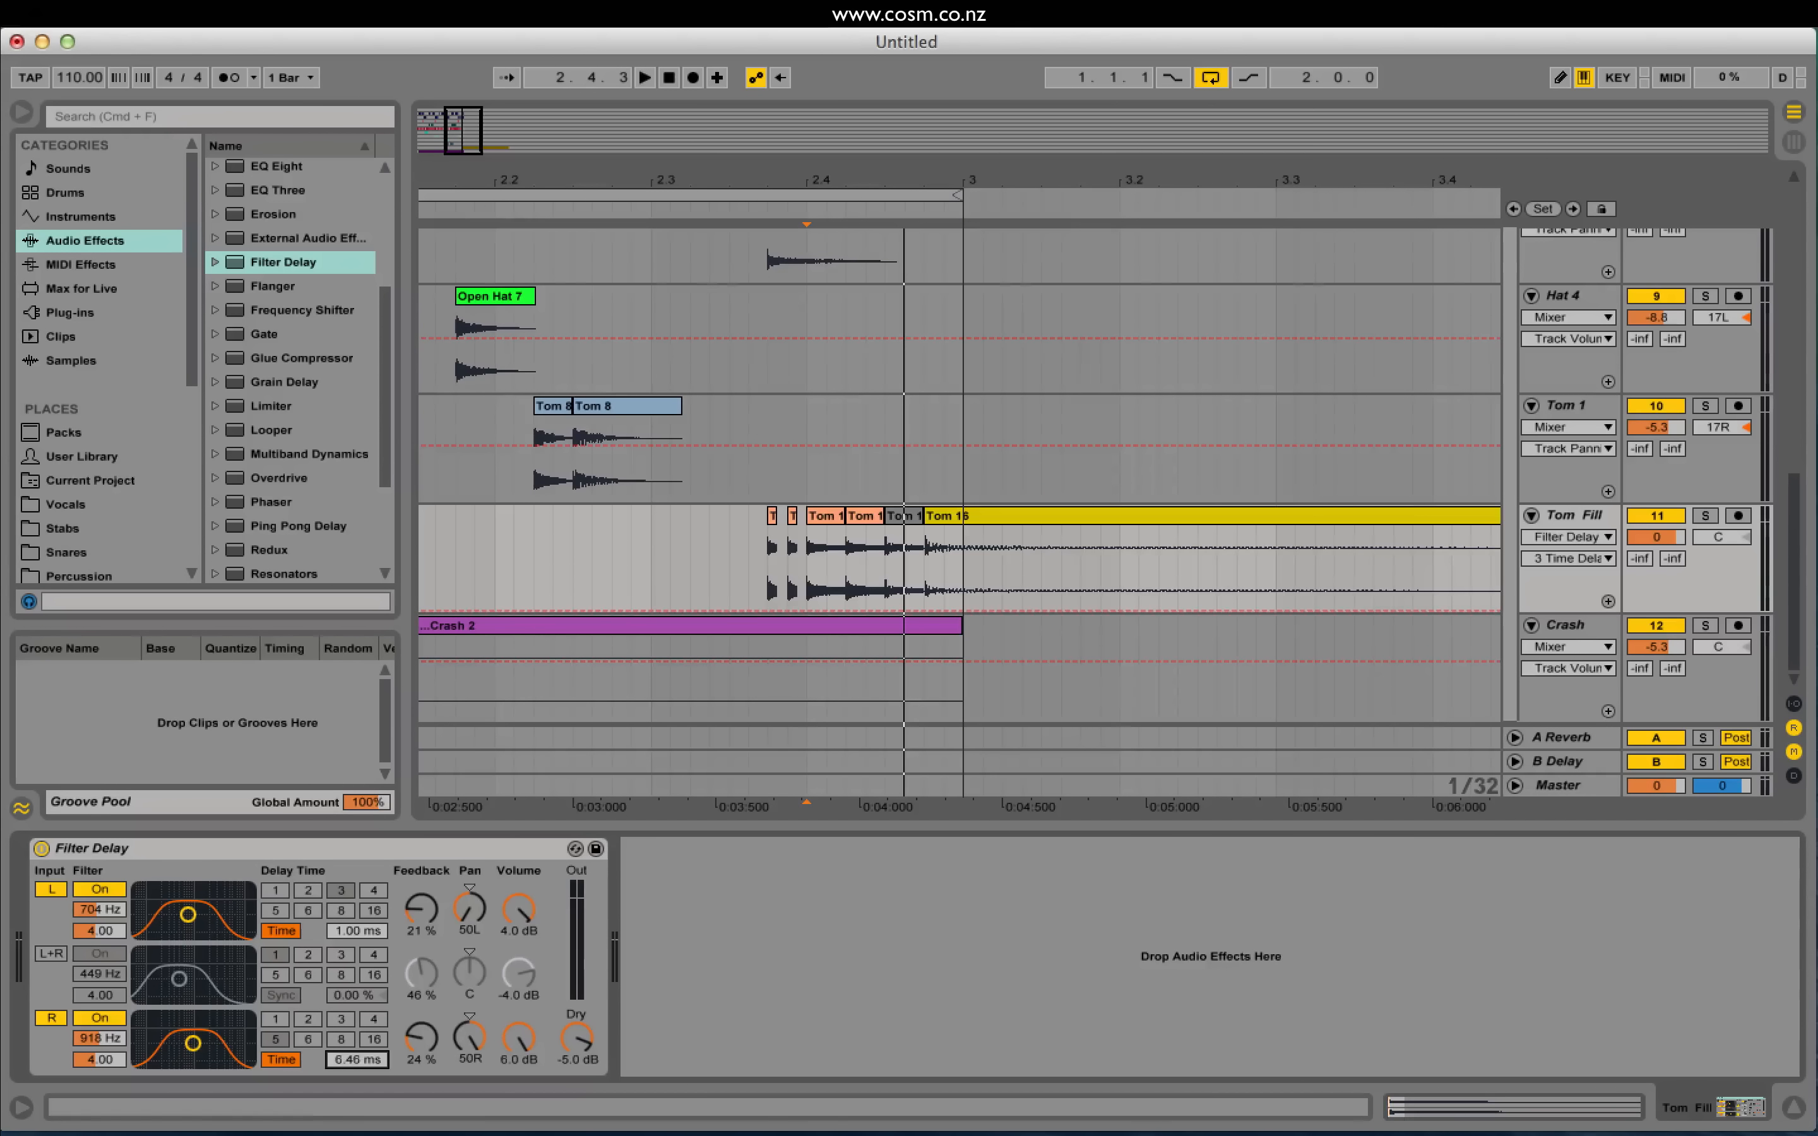
left_click_drag(188, 915, 221, 915)
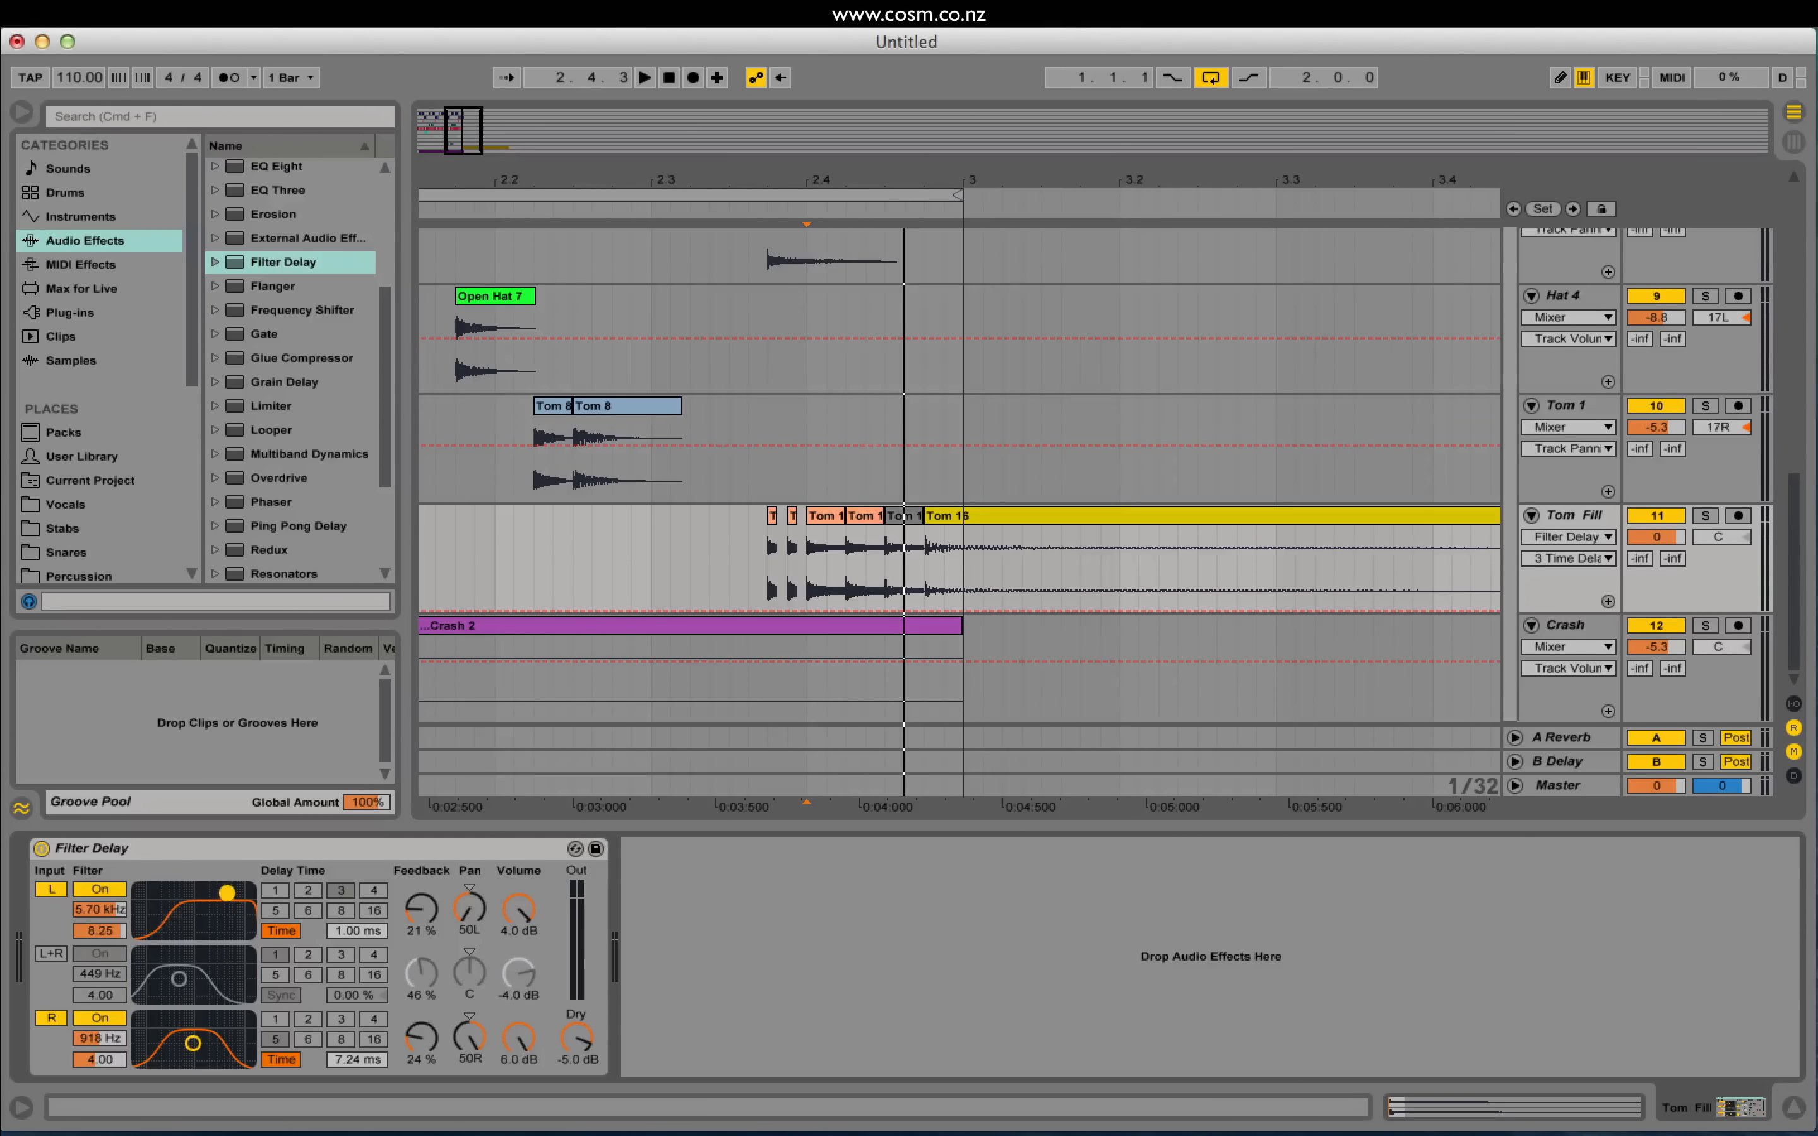
left_click_drag(208, 1032, 225, 1018)
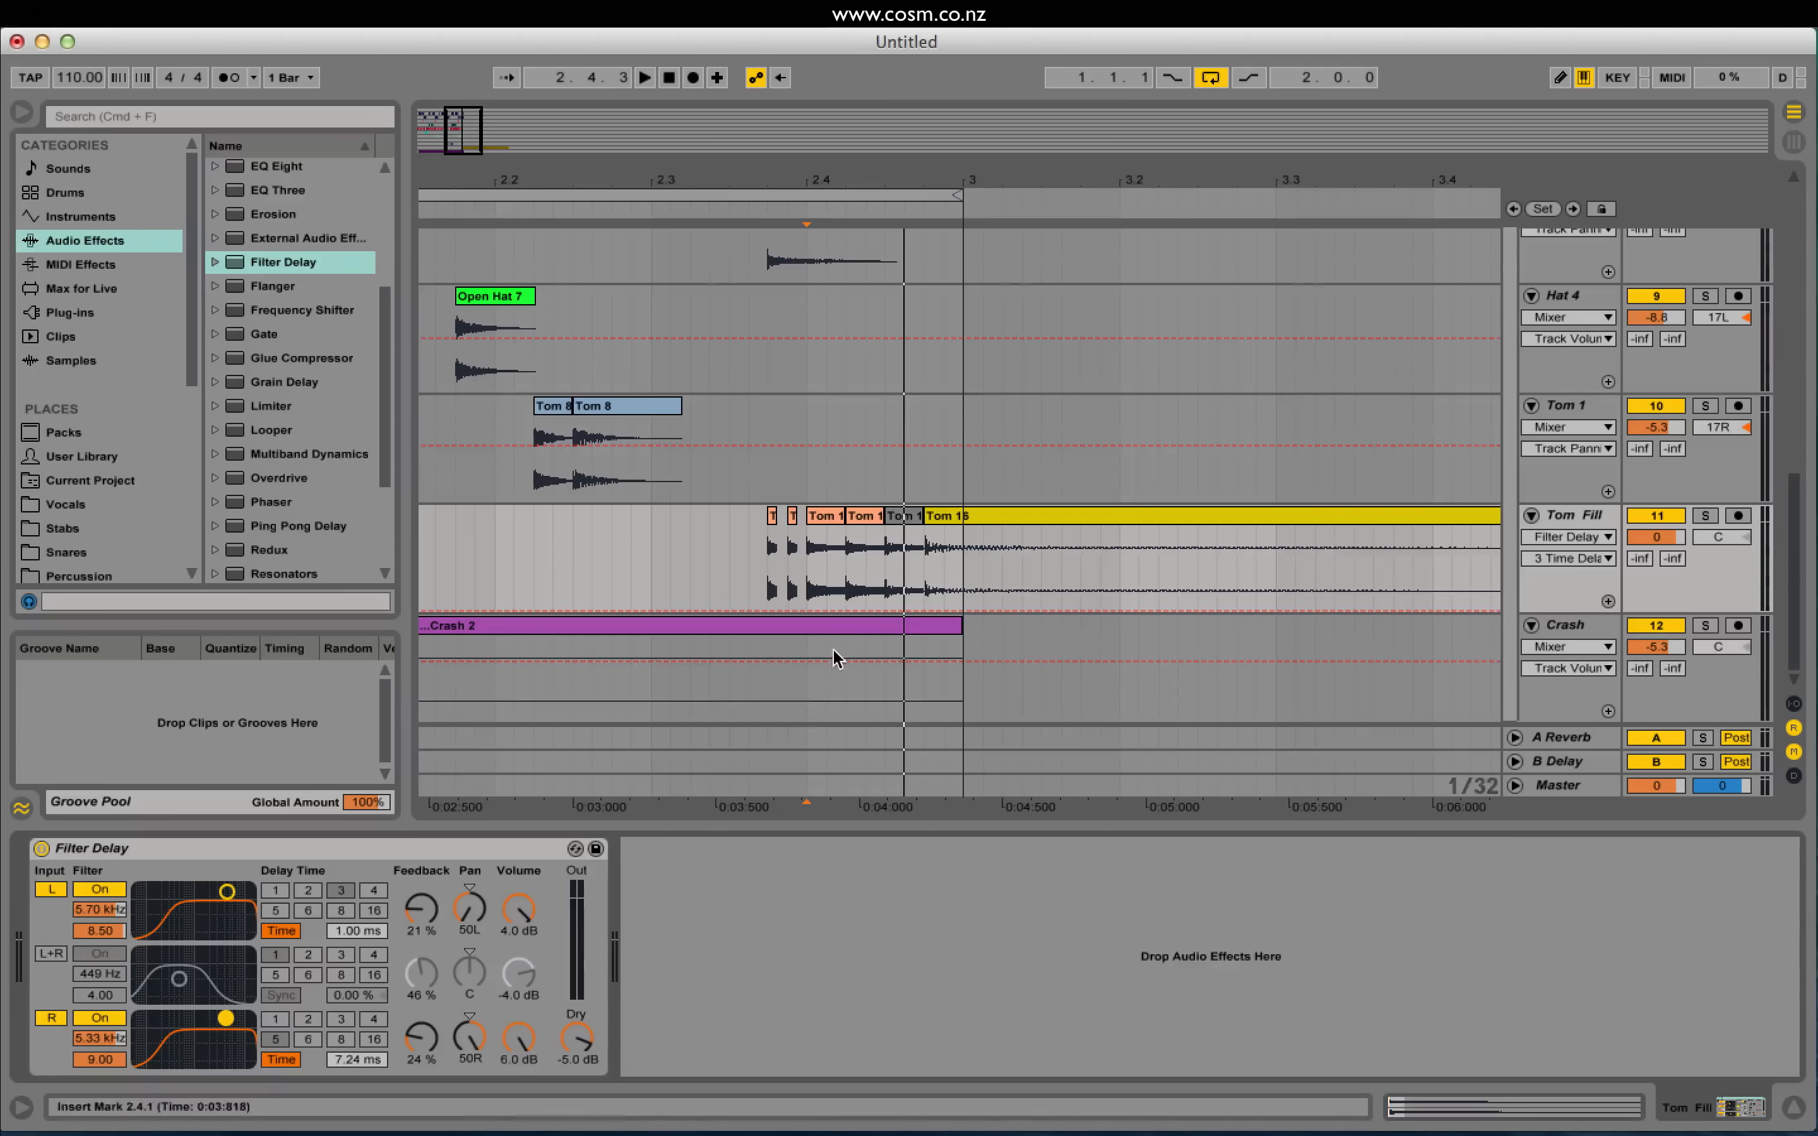
Step: Reset L and R volumes to 0 dB, set Dry to -inf, and play the fill
left_click(518, 909)
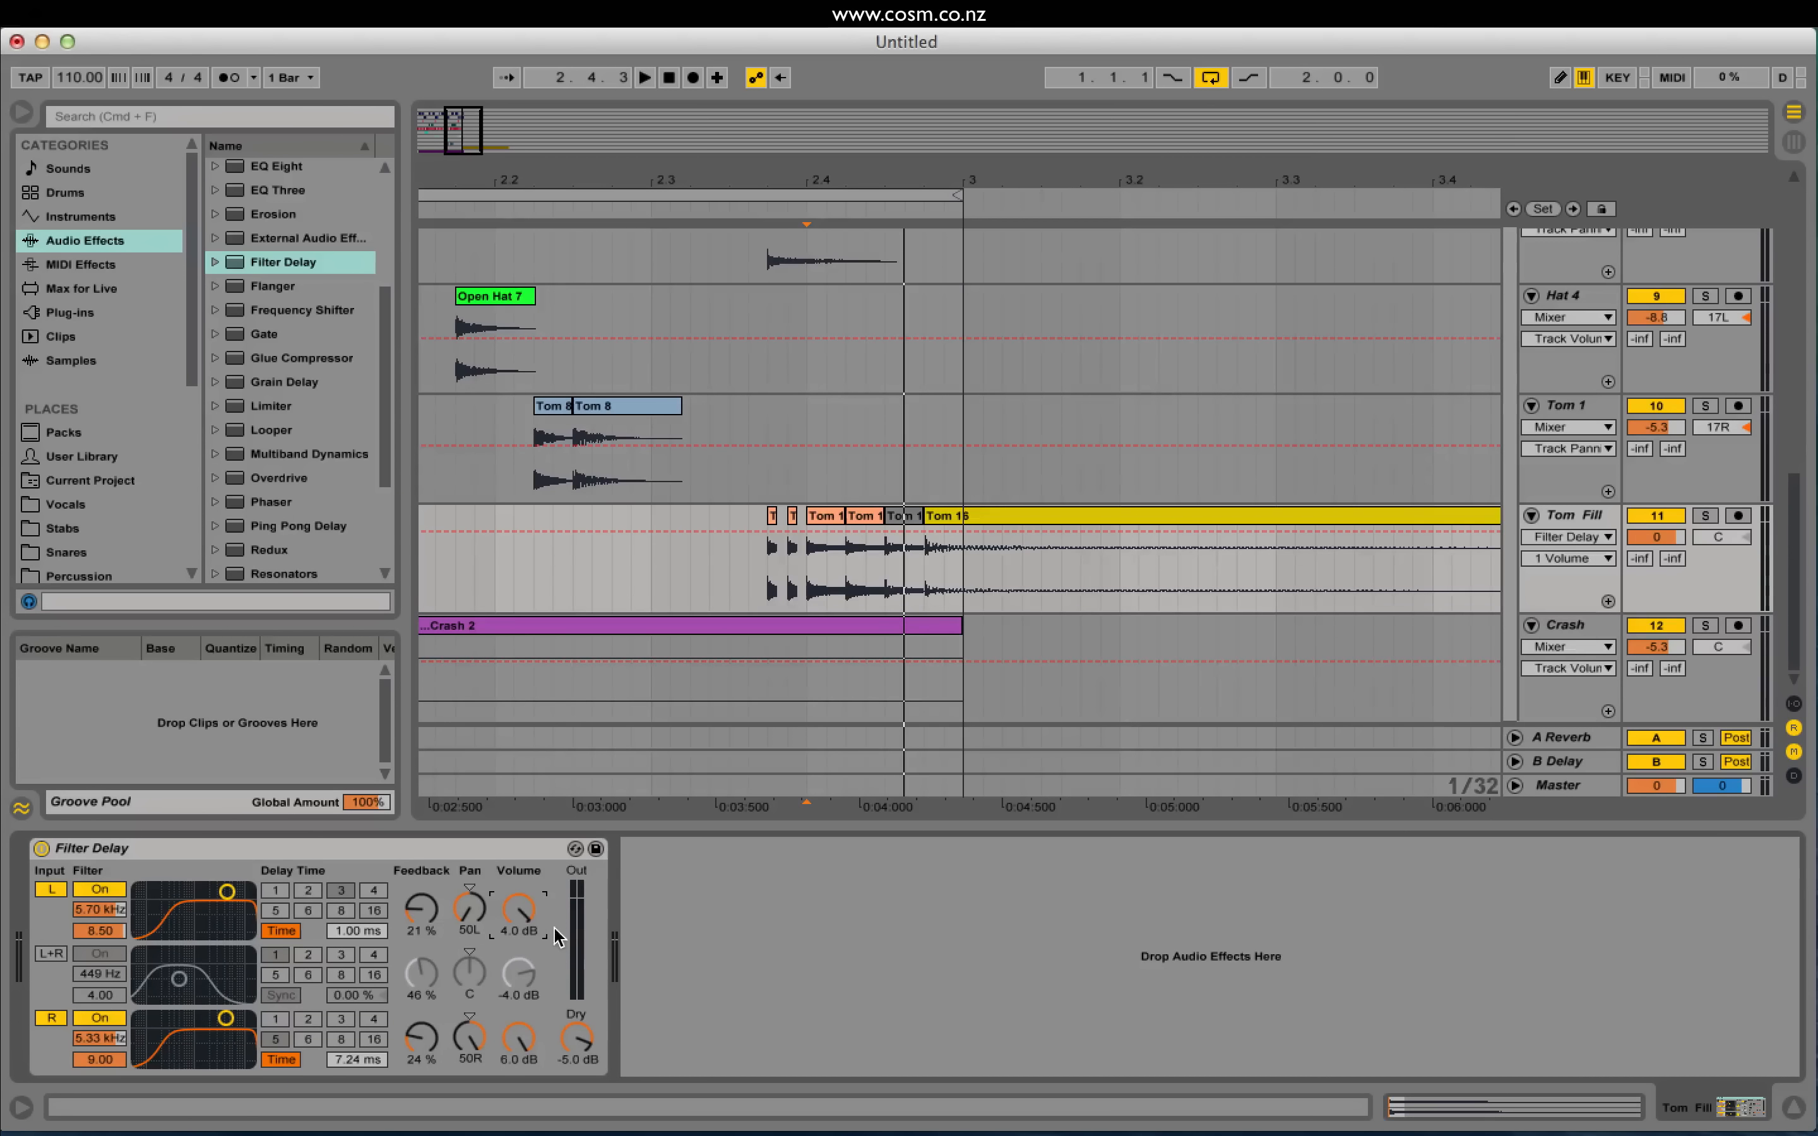
key("Delete")
left_click(524, 1054)
key("Delete")
left_click_drag(592, 1054, 592, 1109)
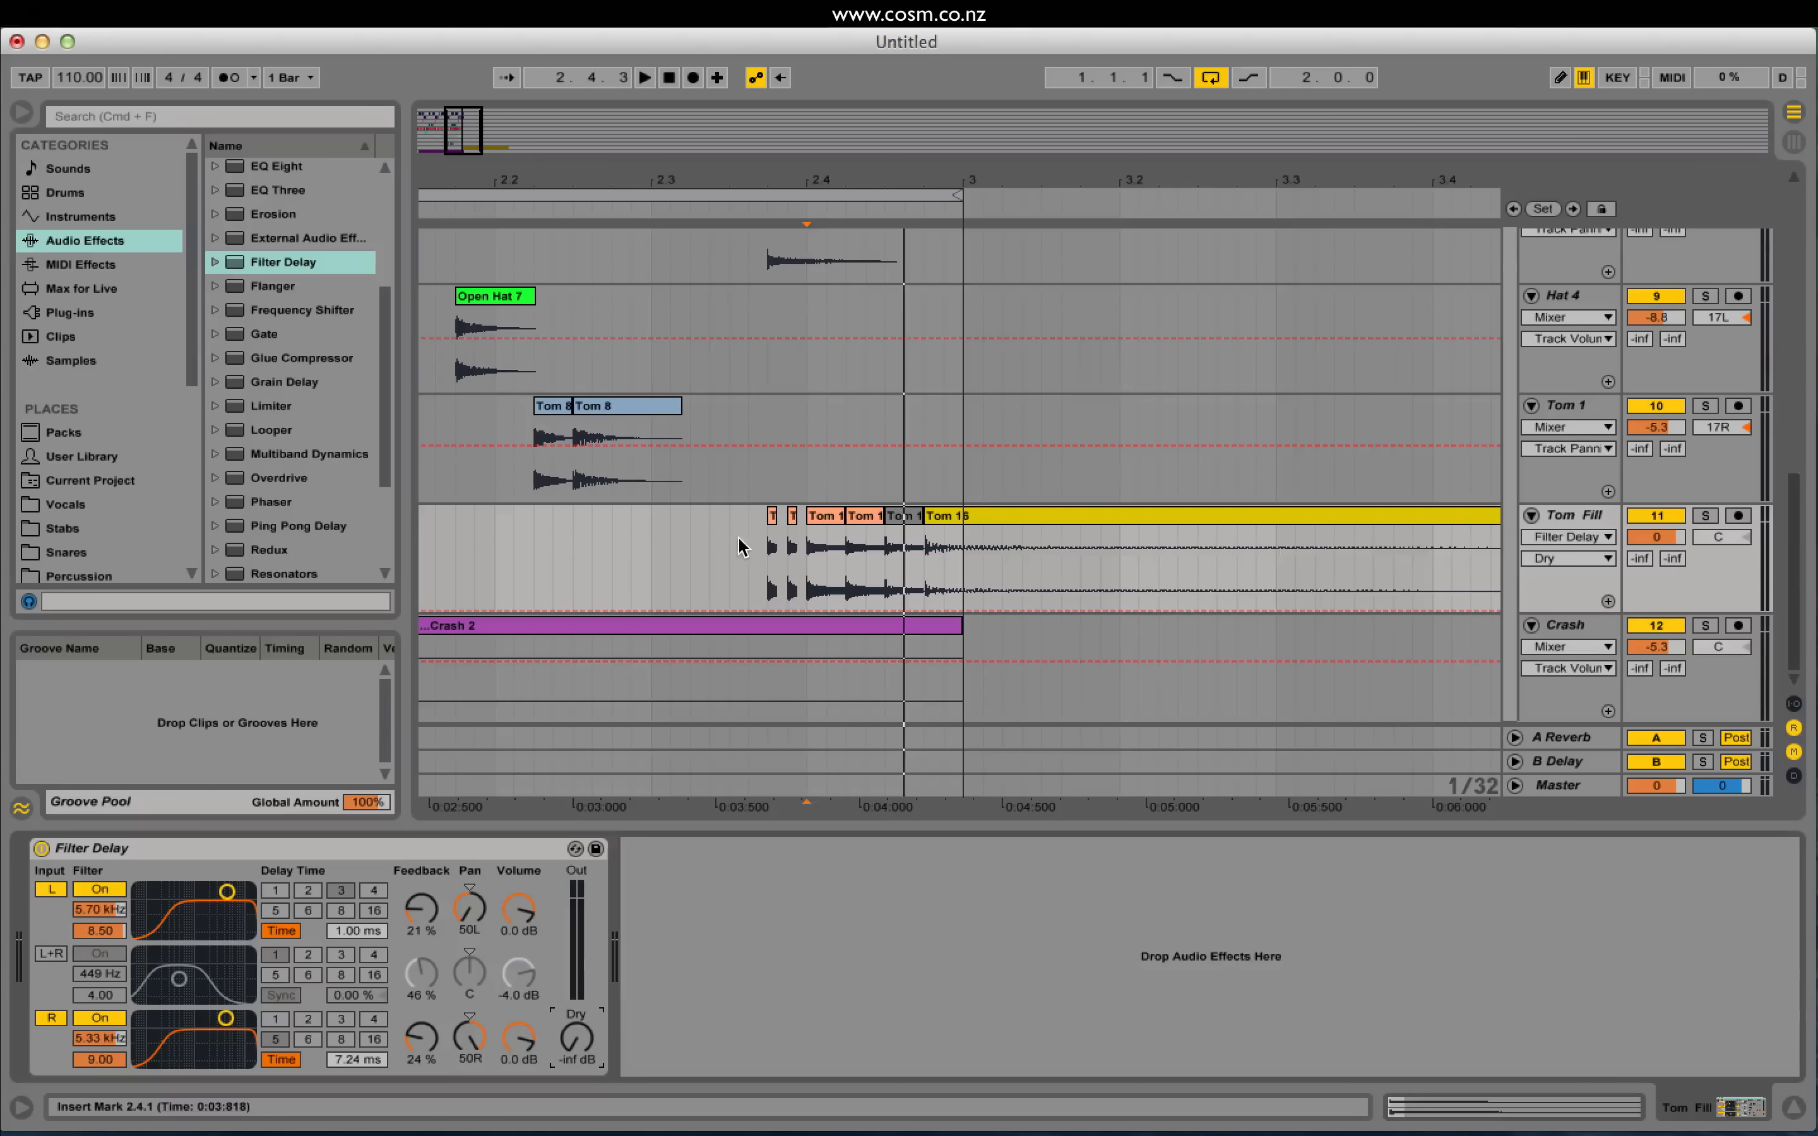
left_click(757, 552)
key("space")
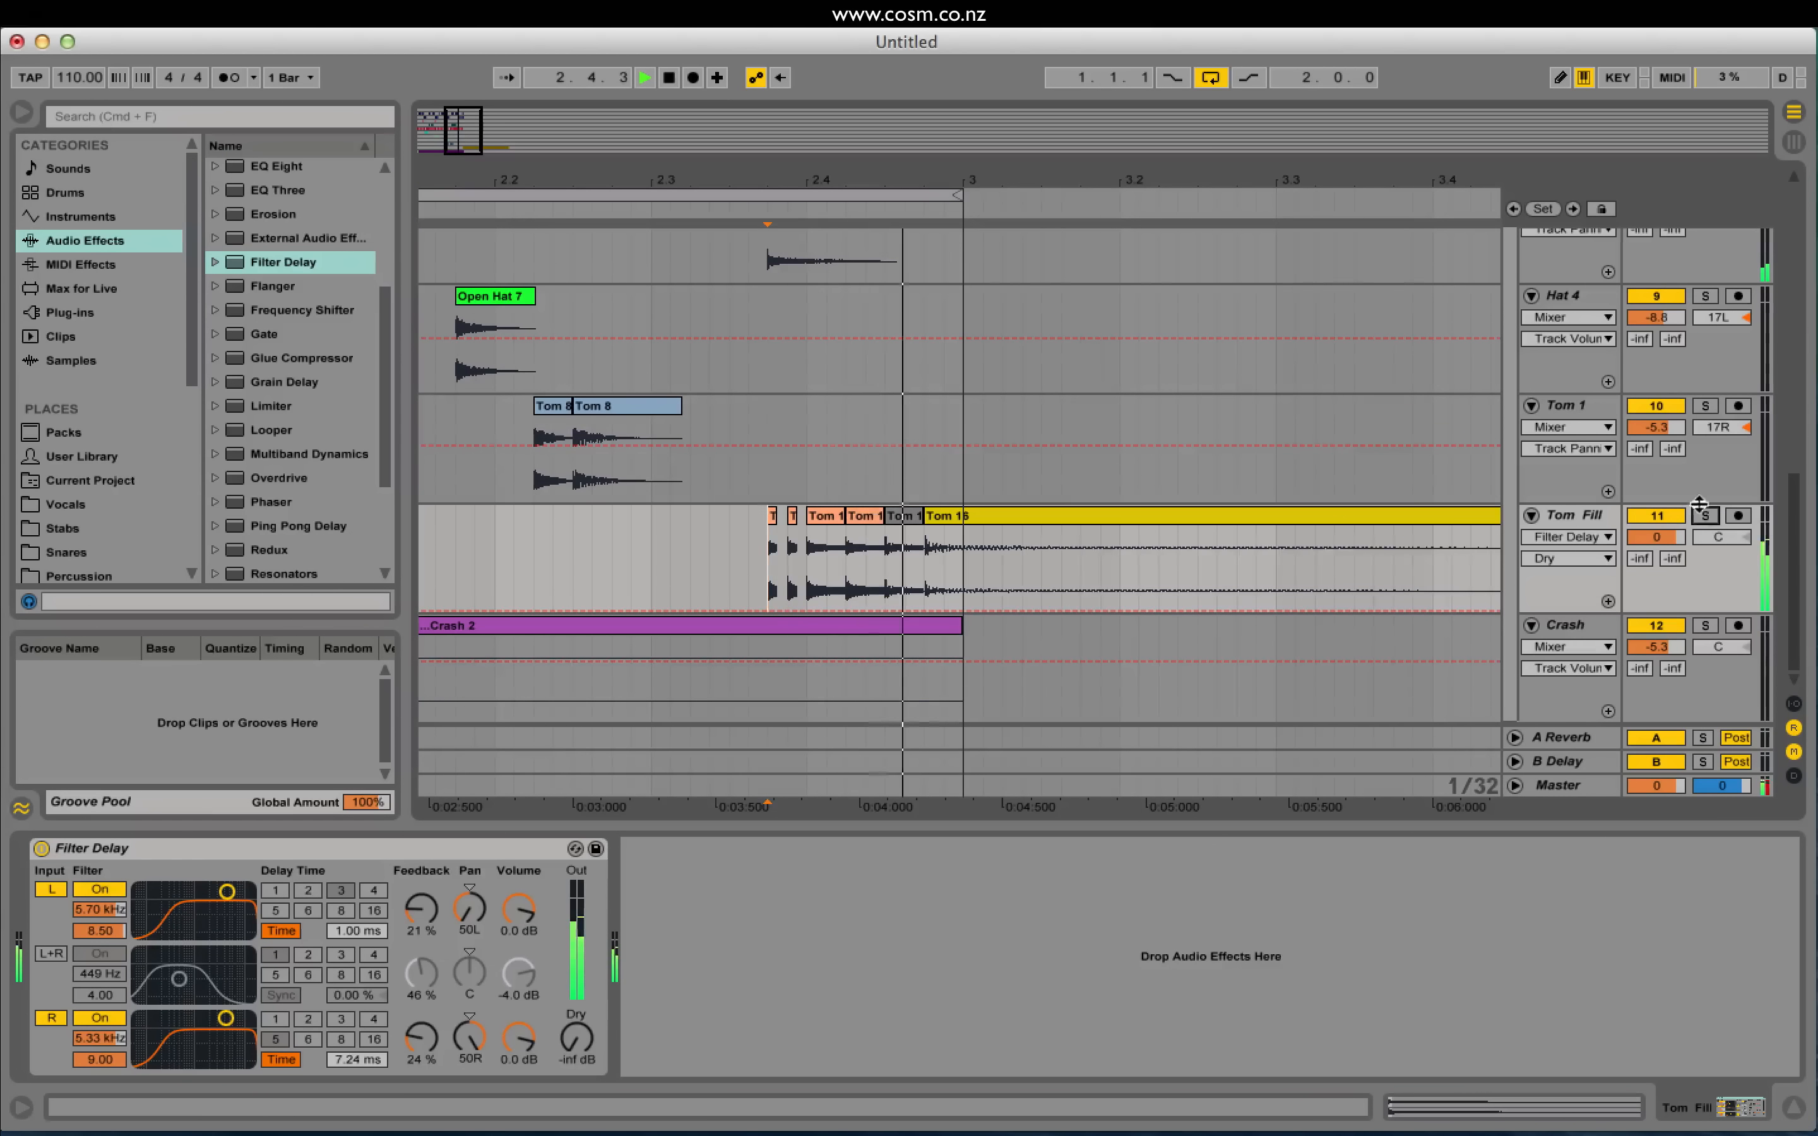
Step: Zoom in on the end of bar 2 and play the Tom Fill
scroll(1277, 339, "up", 3)
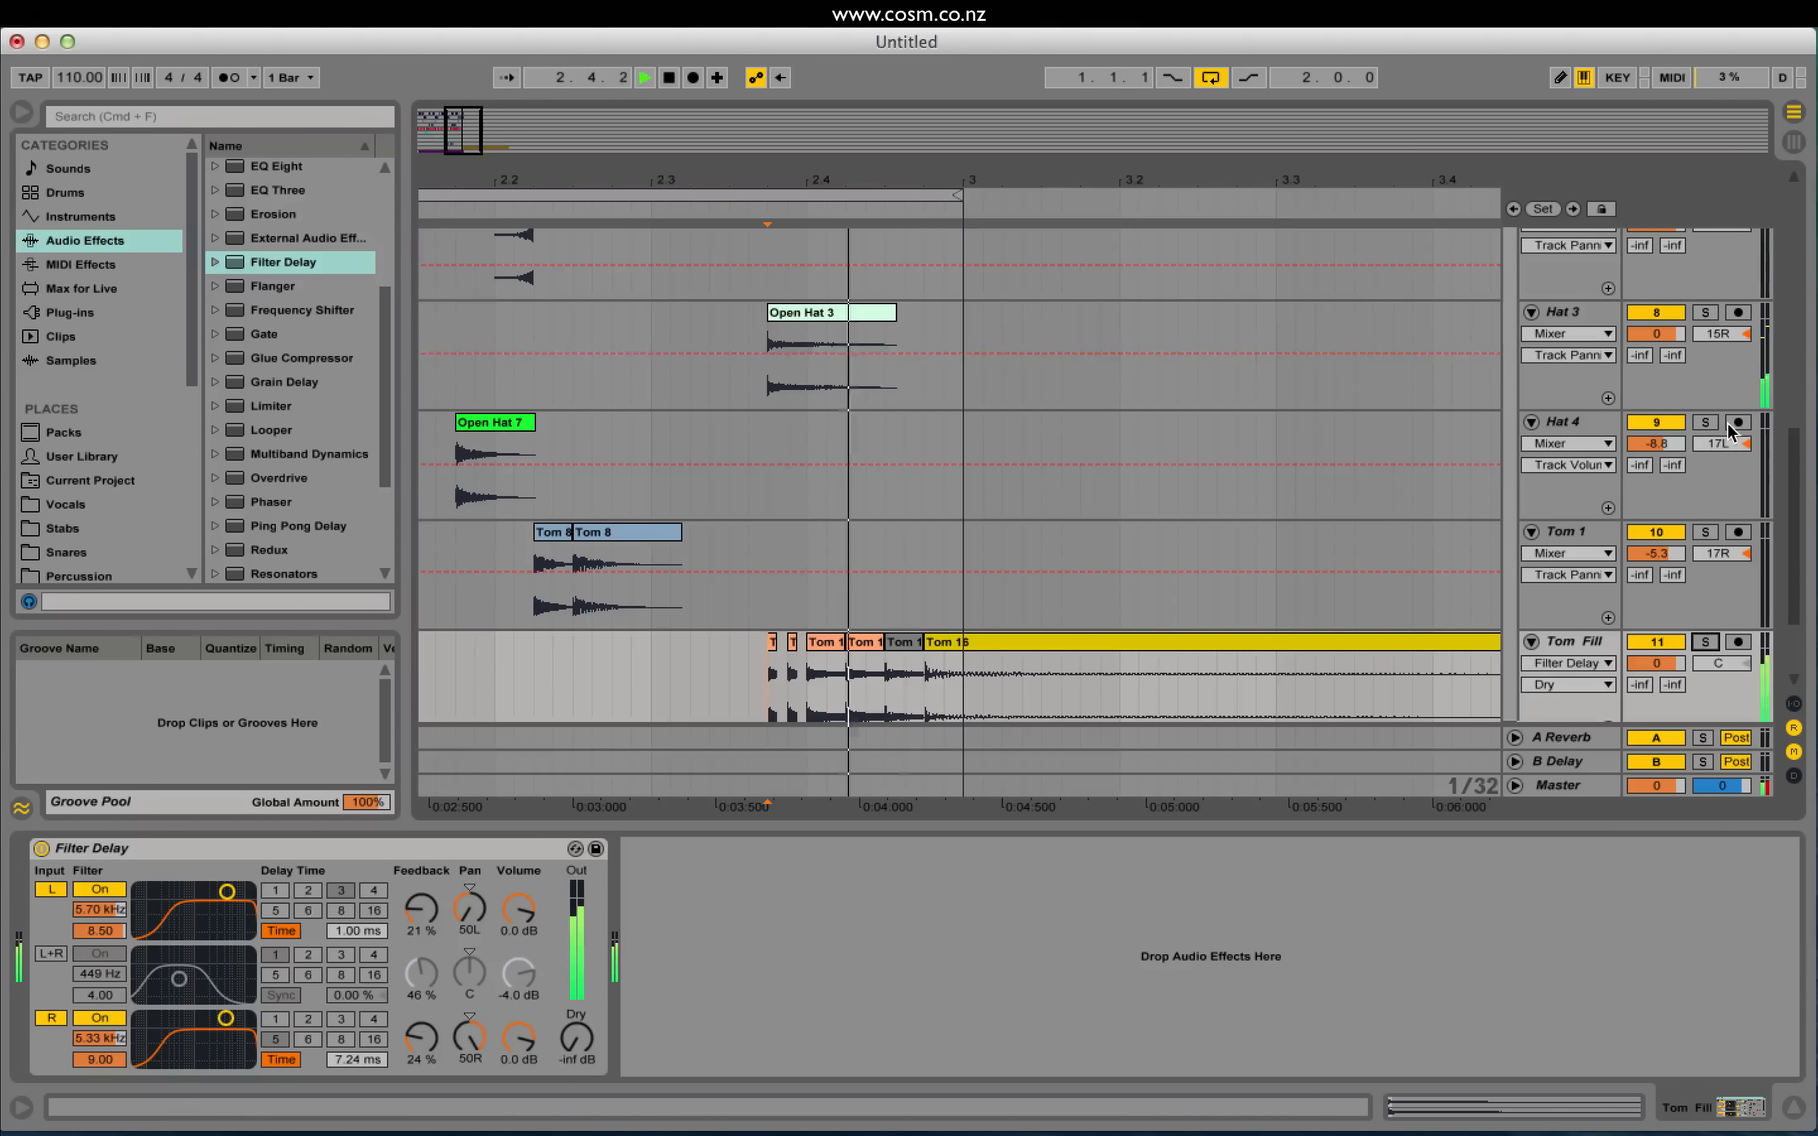
left_click(1704, 311)
scroll(1702, 375, "up", 3)
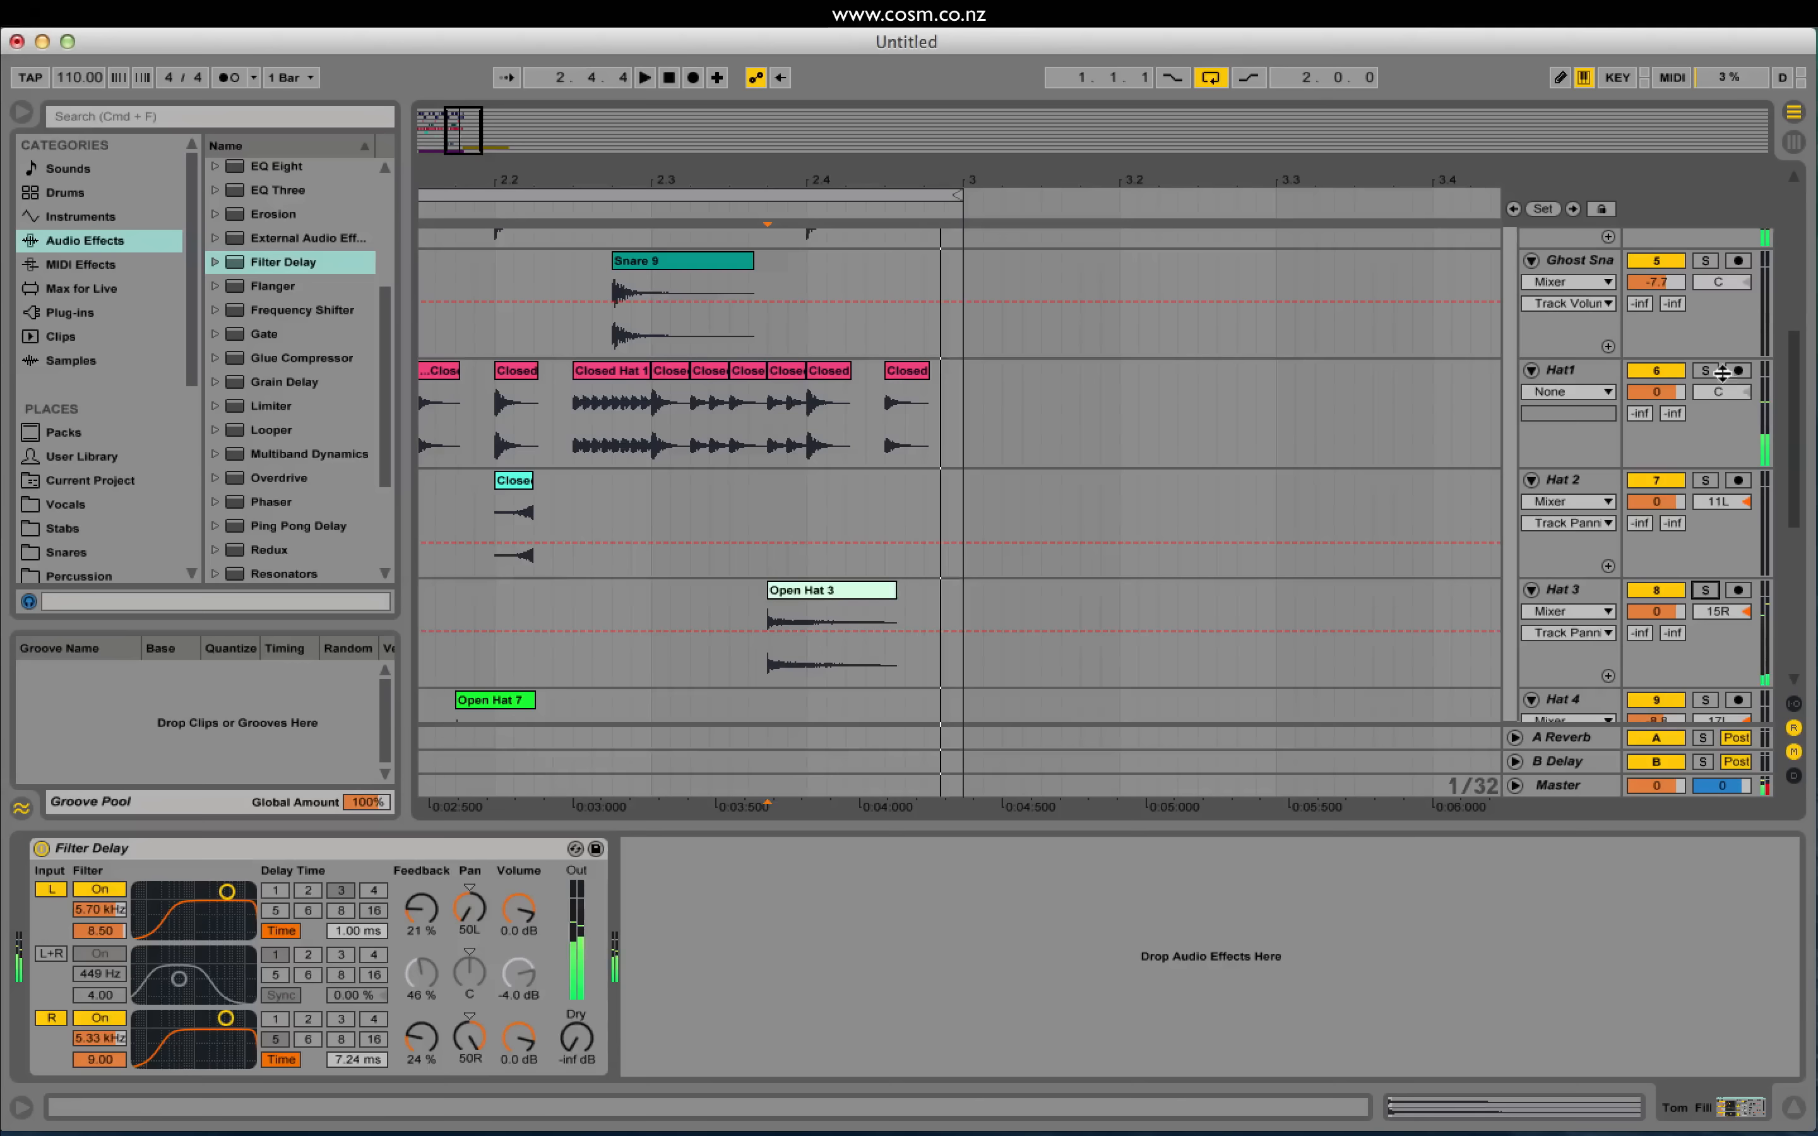
scroll(1703, 421, "up", 3)
scroll(1702, 445, "up", 3)
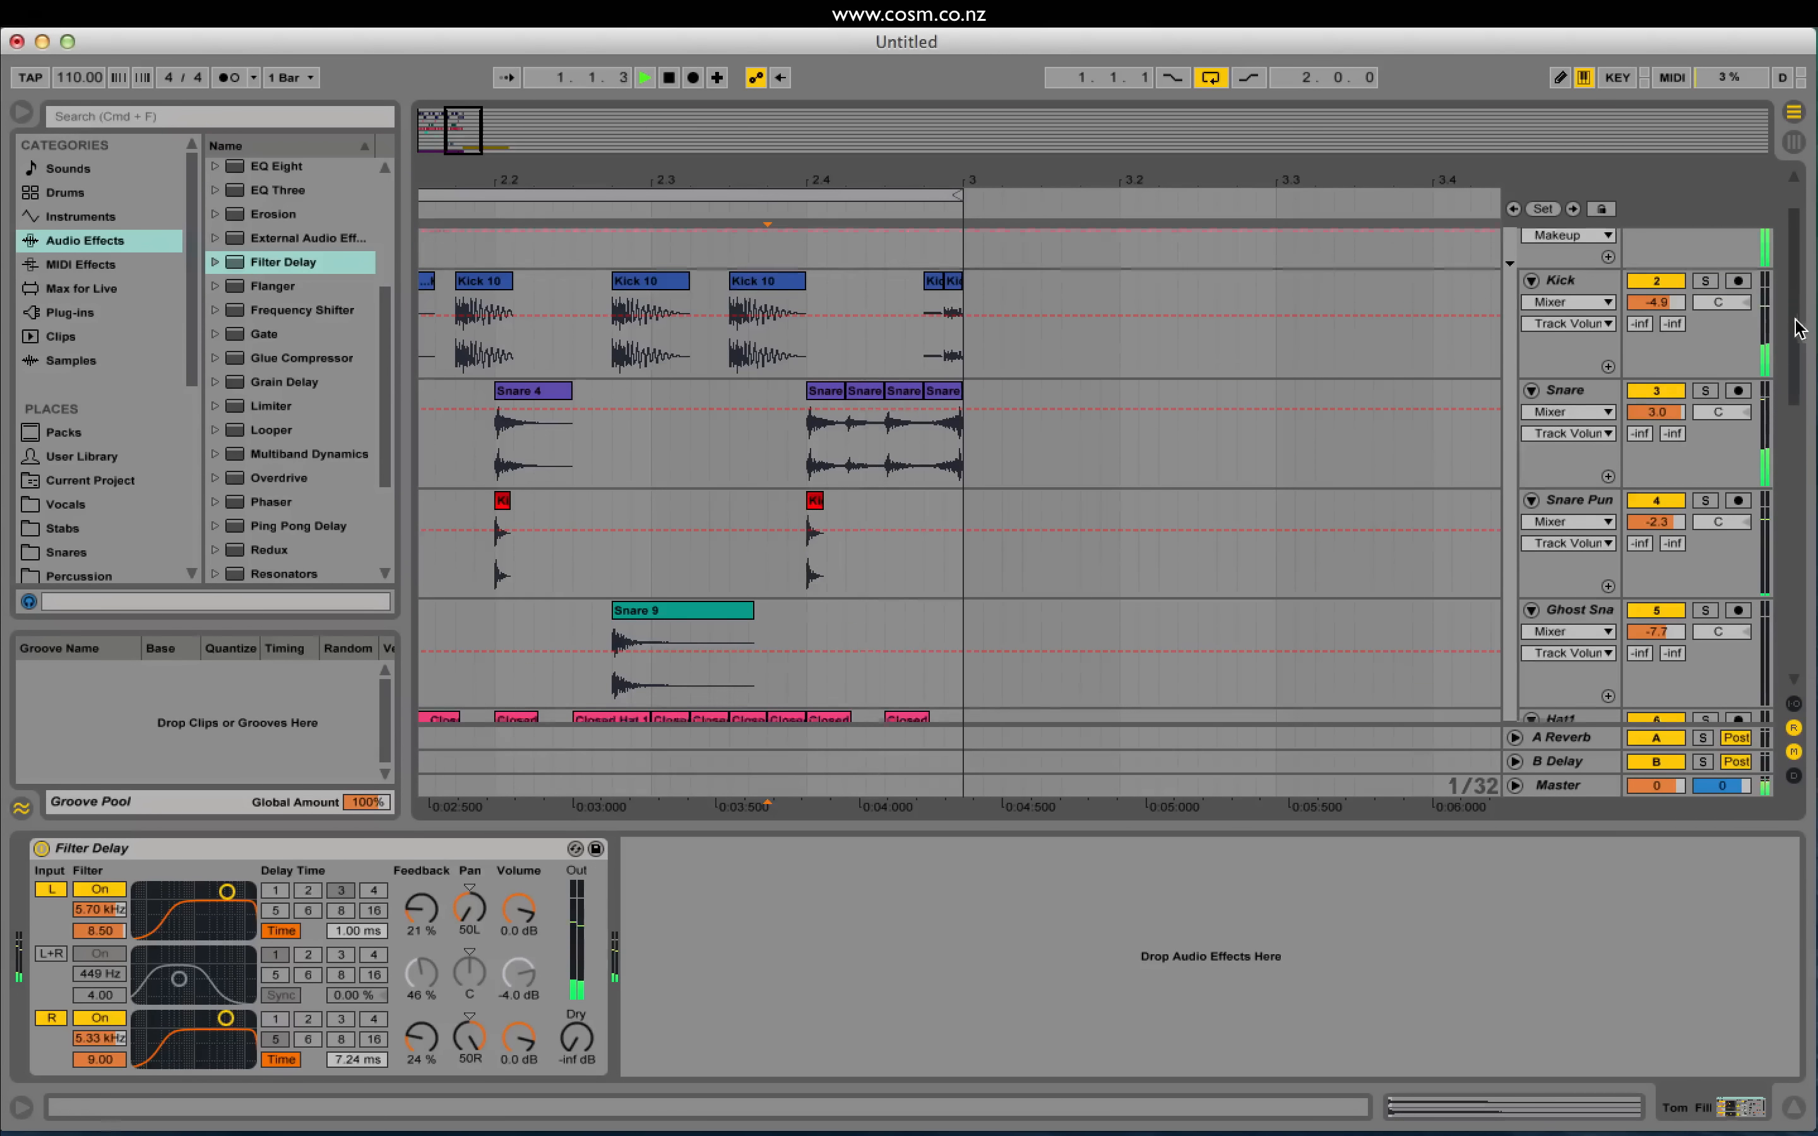
scroll(1813, 312, "down", 8)
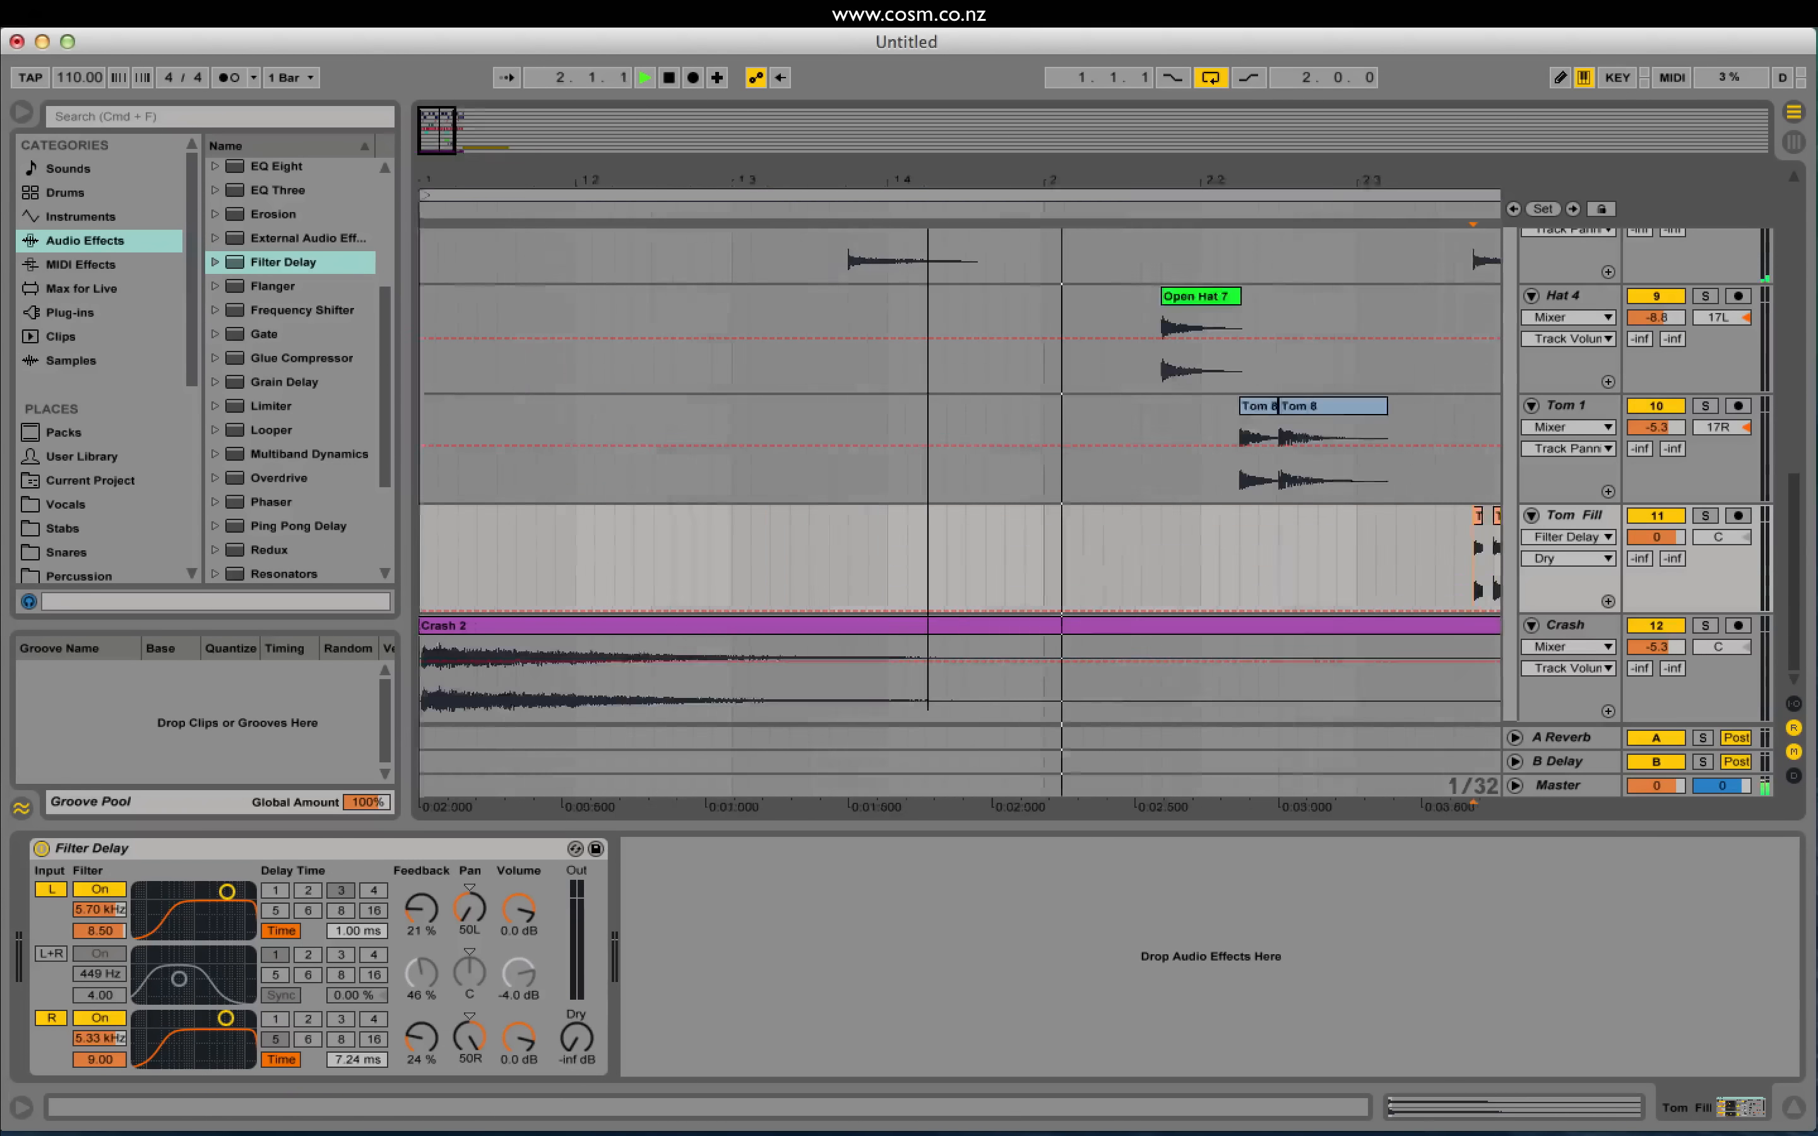
left_click_drag(538, 197, 539, 185)
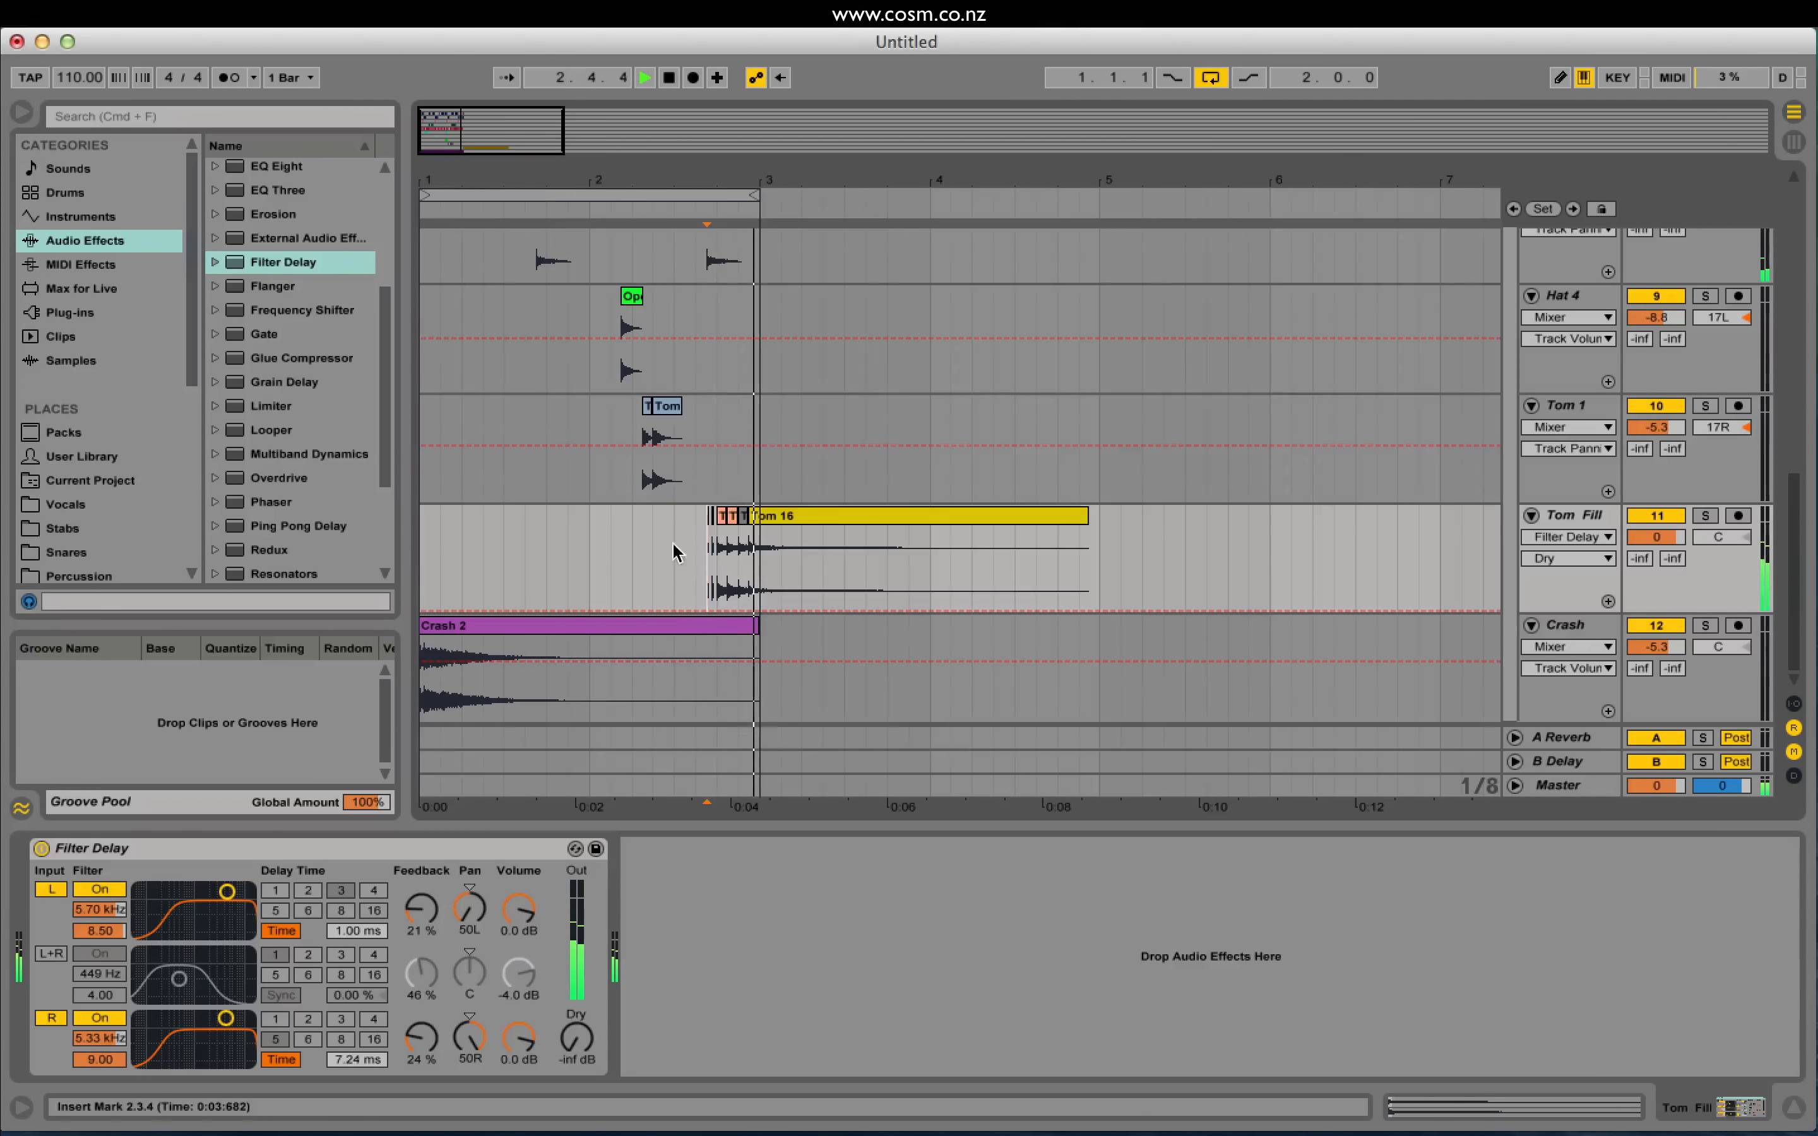
left_click(697, 564)
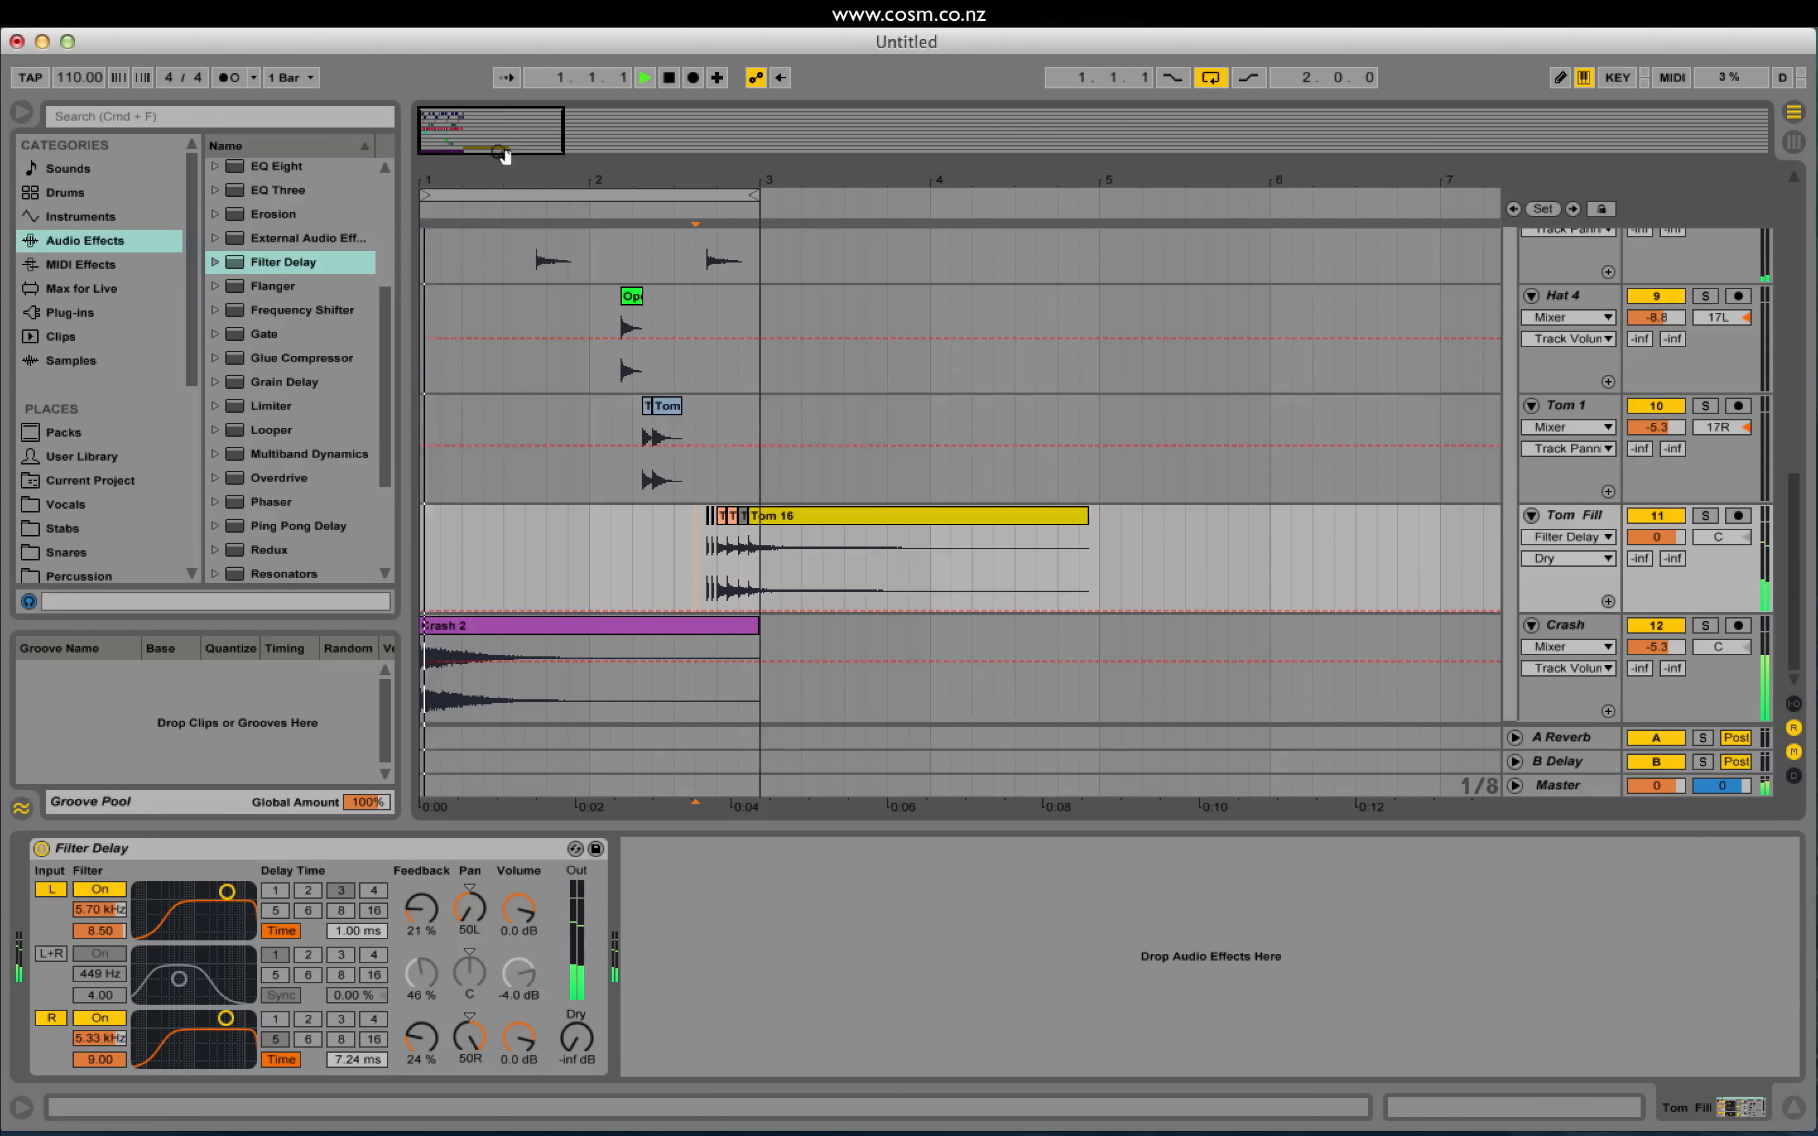
key("space")
left_click_drag(458, 138, 487, 170)
left_click(873, 560)
key("space")
Step: Delete the Tom 16 clip and replay the shortened fill from 2.2.4
left_click(1705, 516)
left_click(1706, 517)
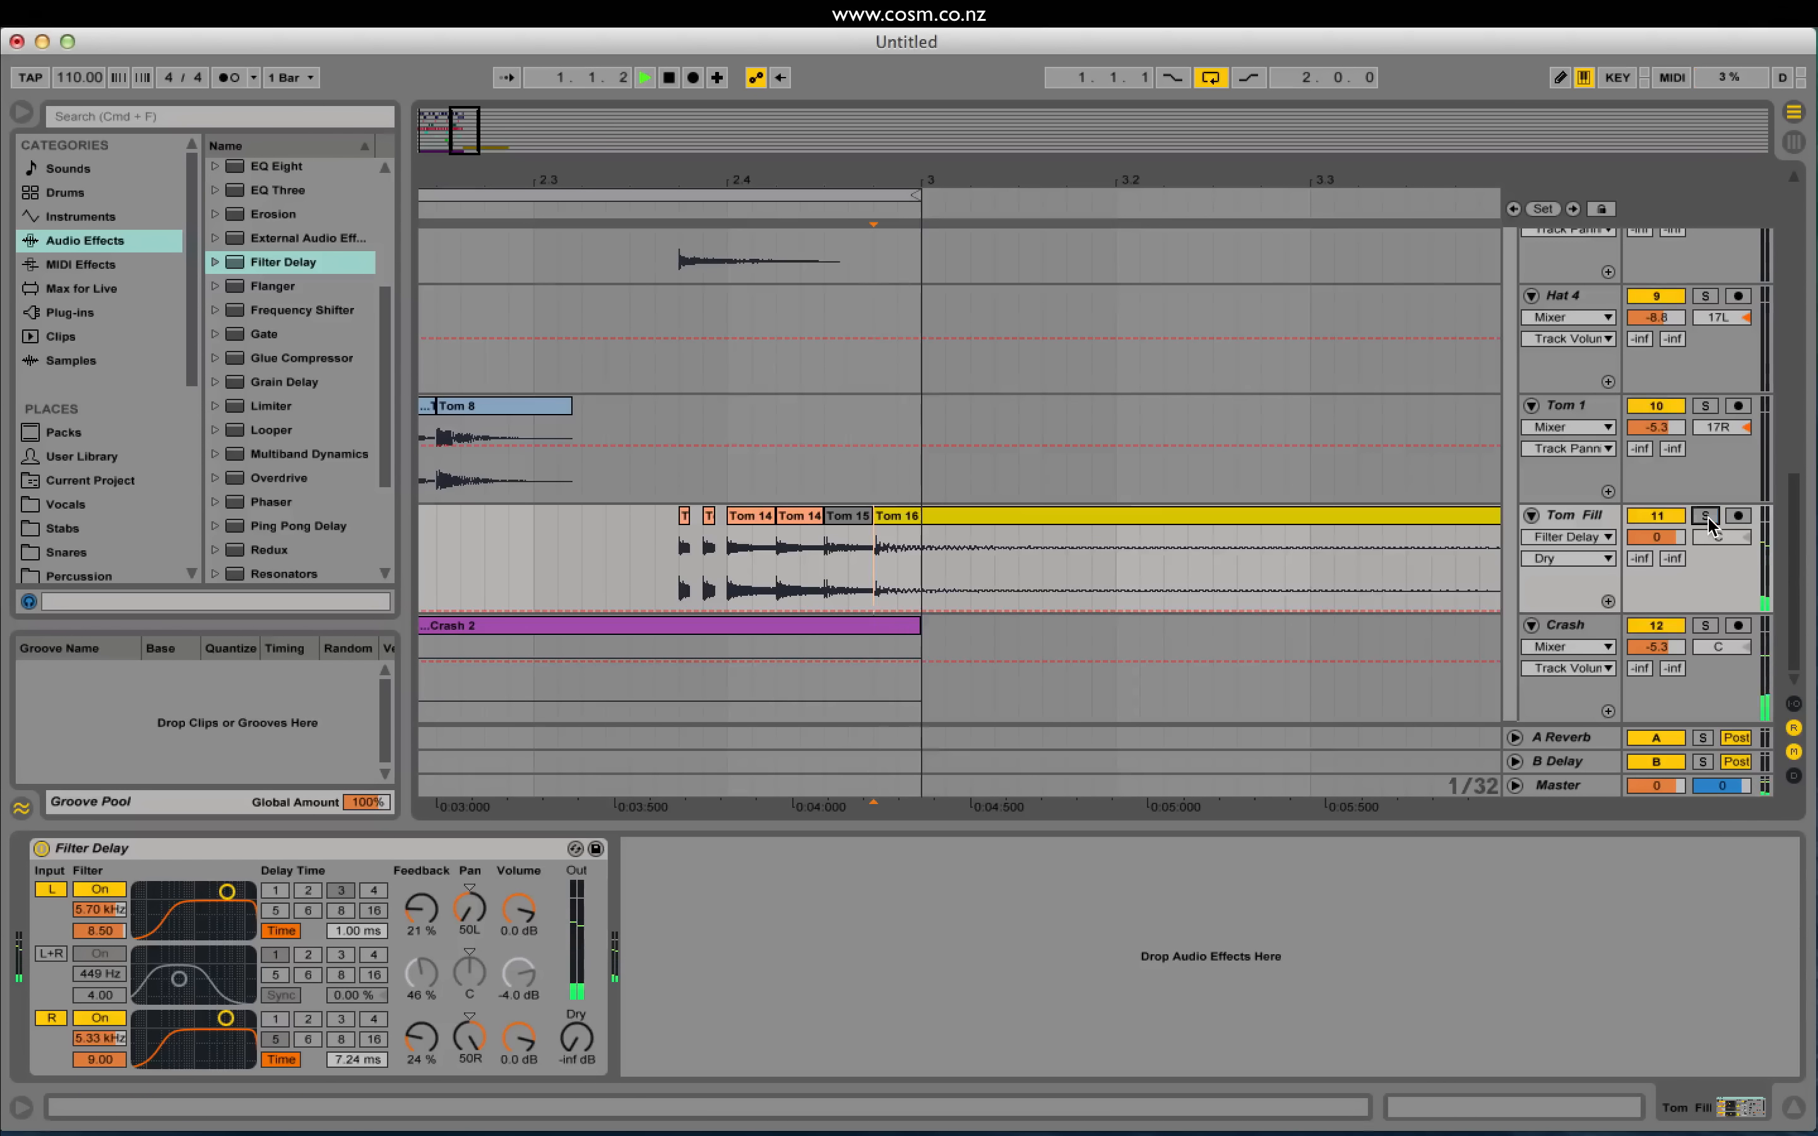
key("space")
left_click(905, 517)
key("Delete")
left_click(510, 559)
key("space")
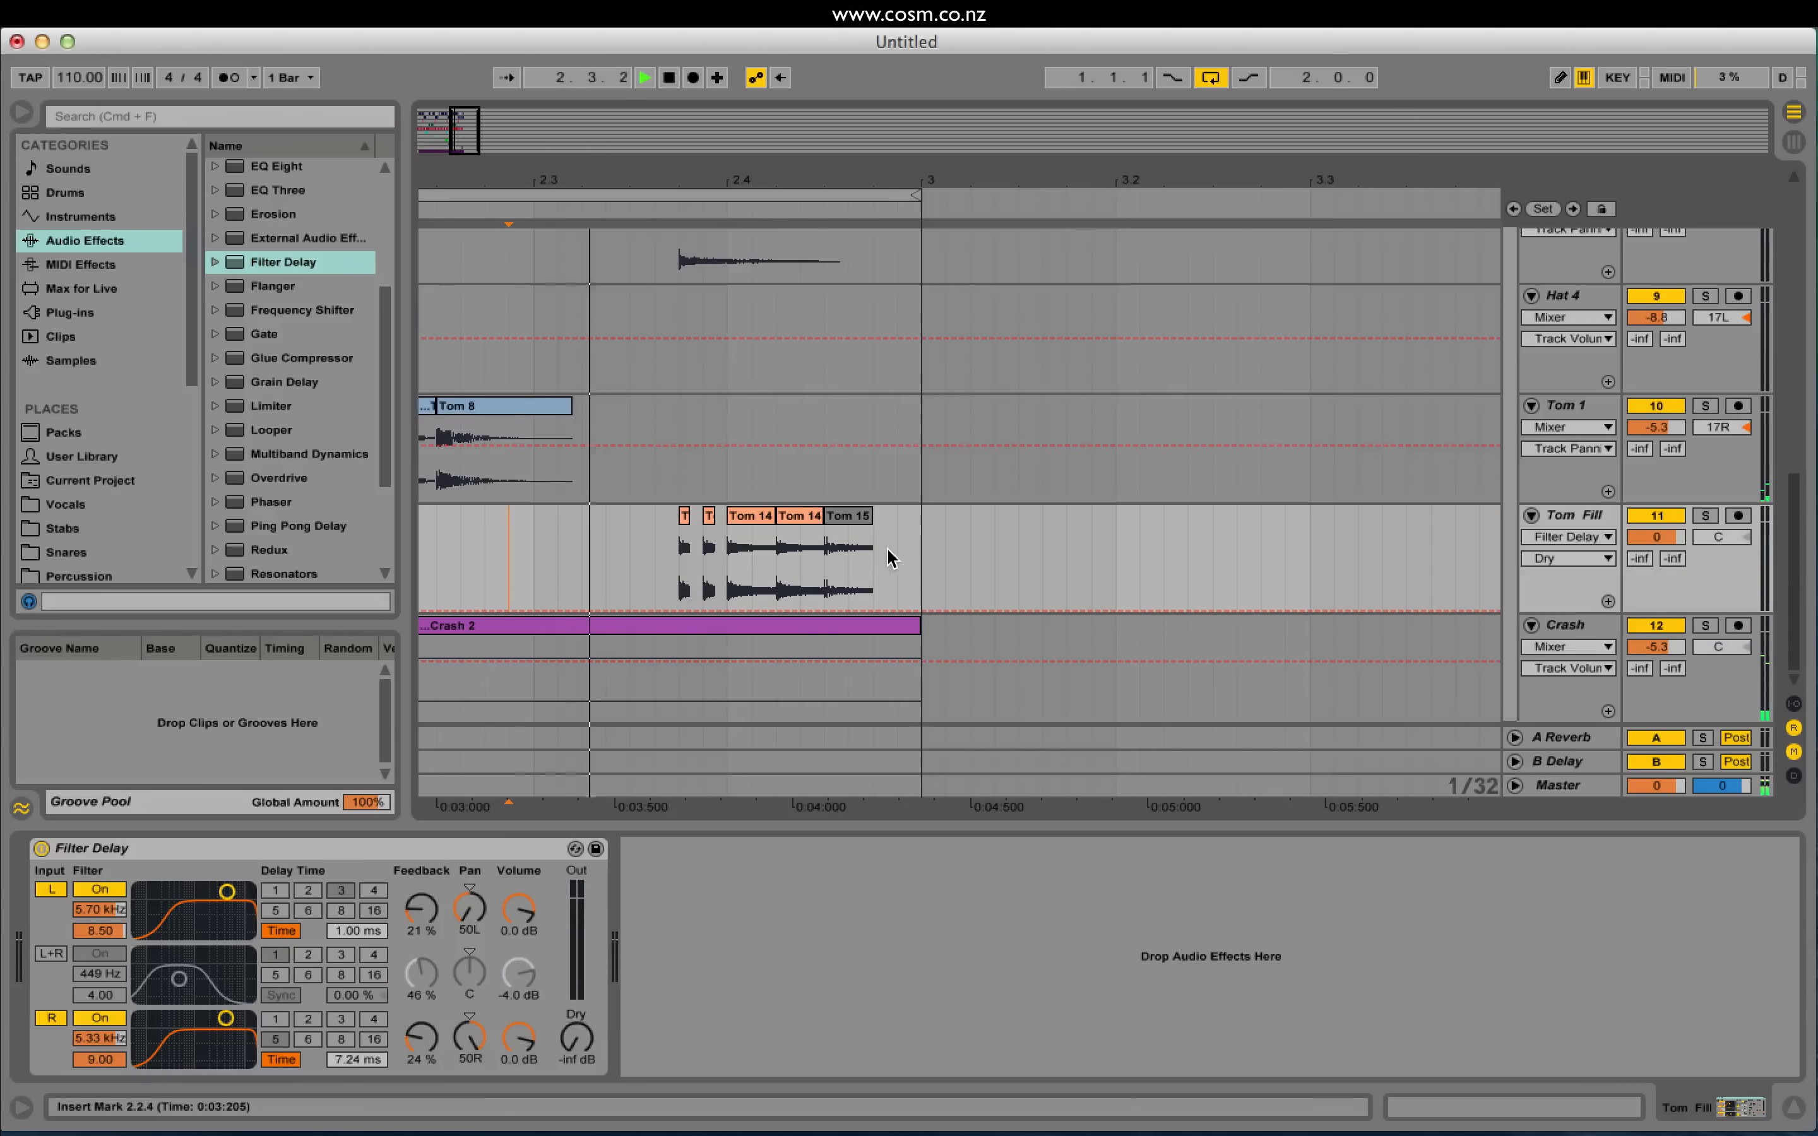
key("space")
Step: Select the closing Tom 14 and Tom 15 clips and place the insert point at bar 3
left_click(754, 515)
left_click(810, 517)
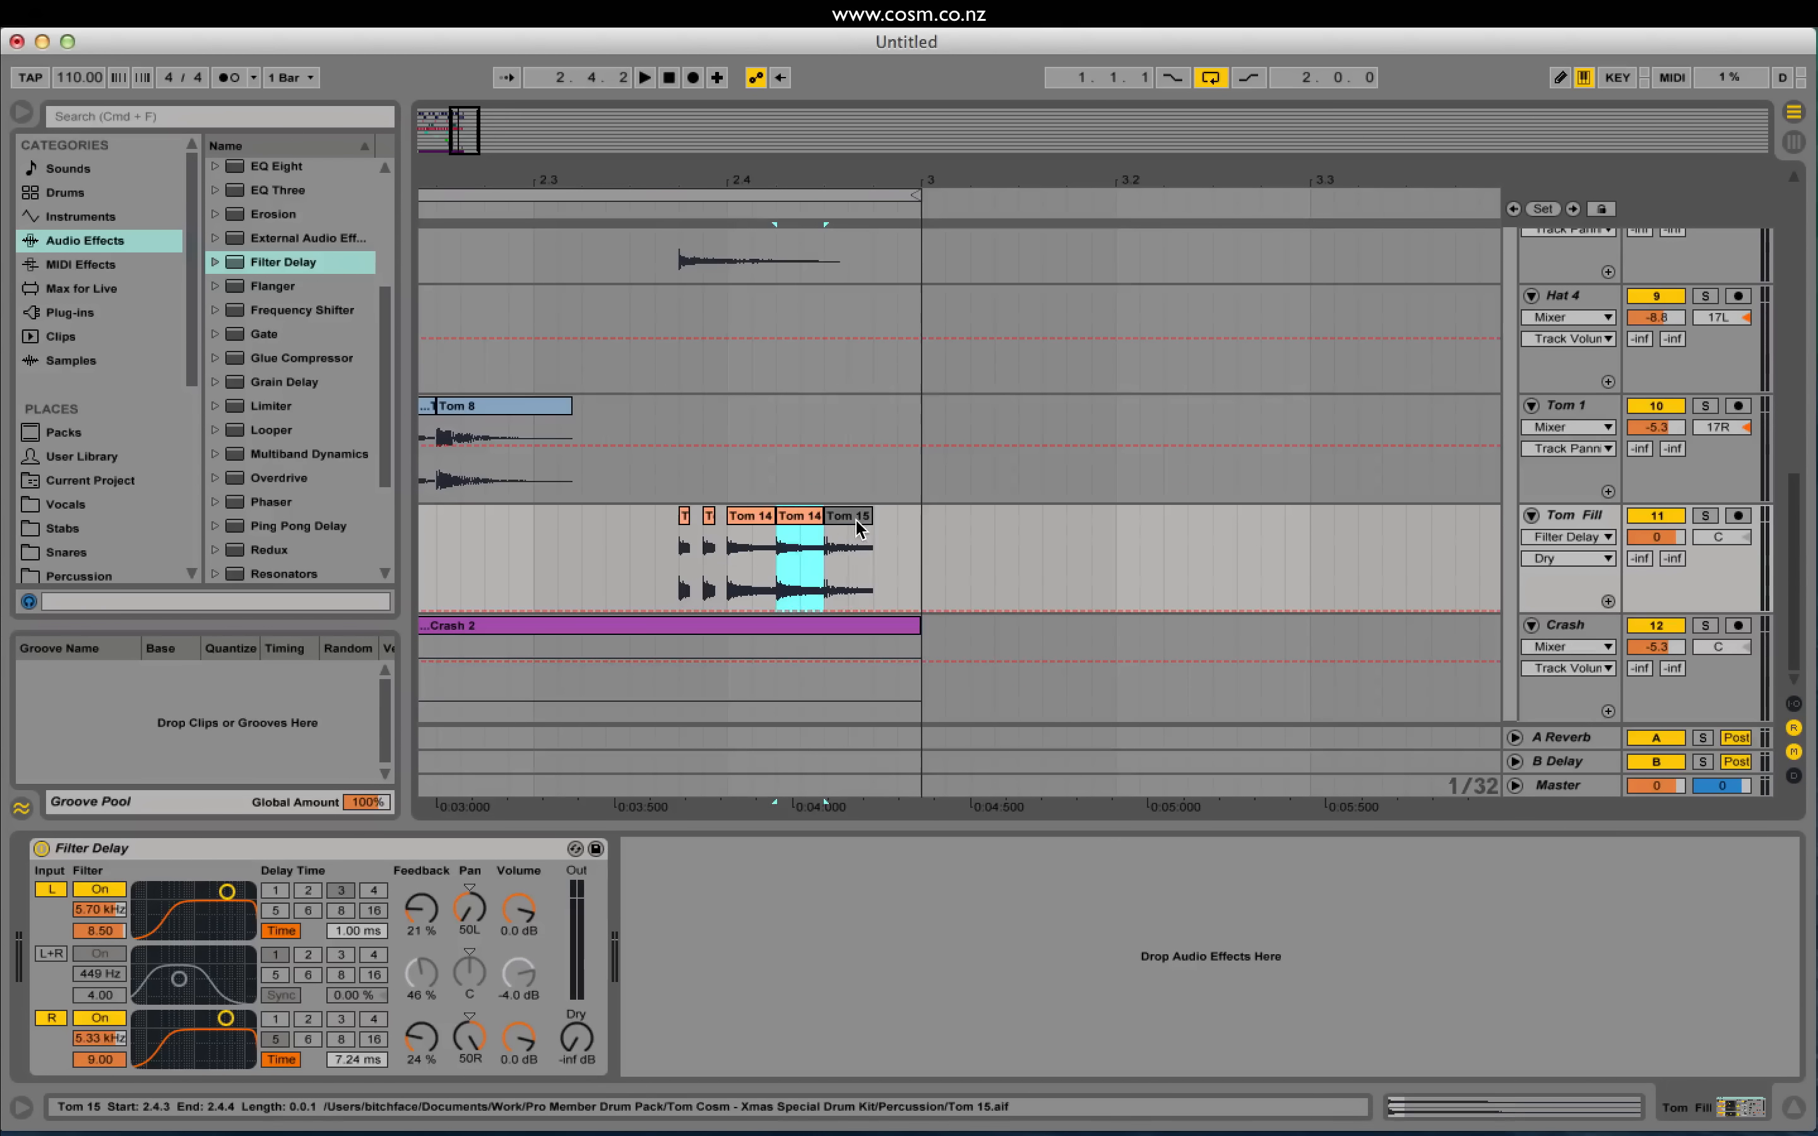
left_click(856, 518)
left_click(758, 518)
left_click(802, 518)
left_click(843, 523)
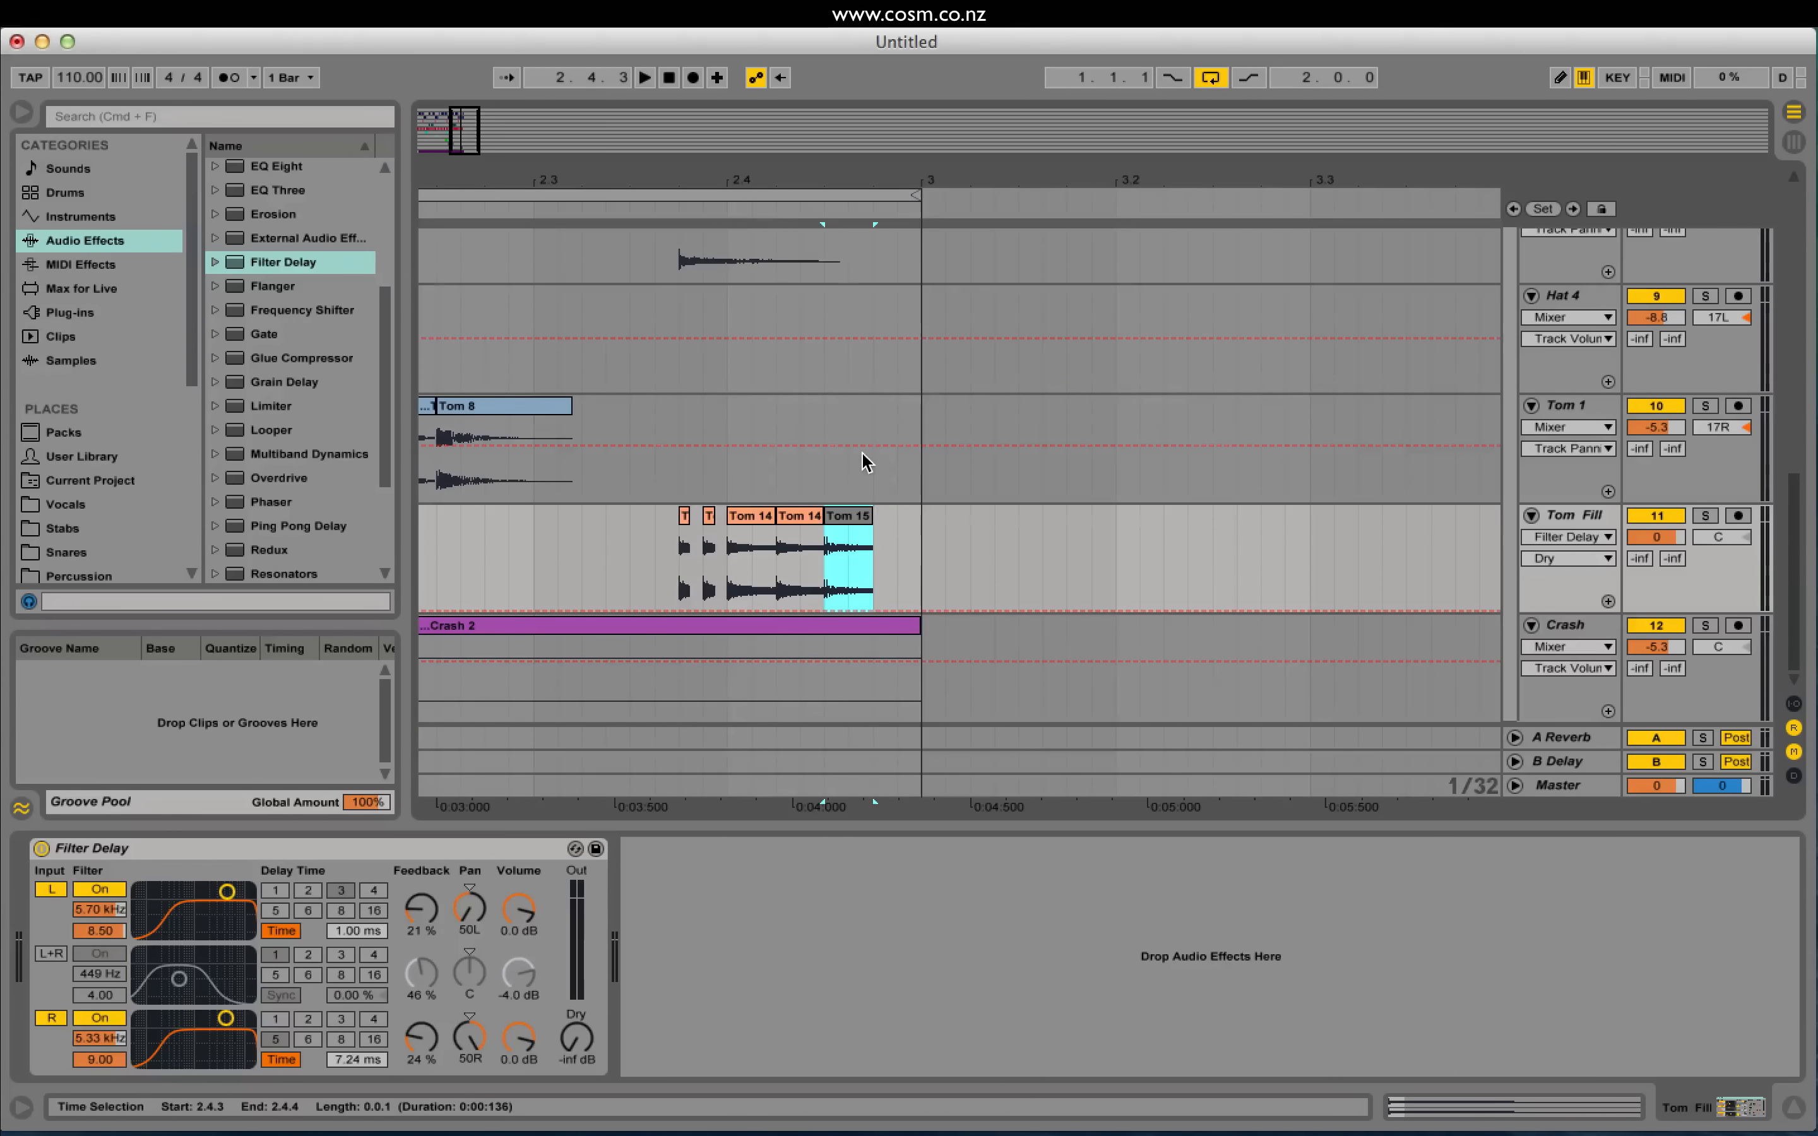
left_click(902, 529)
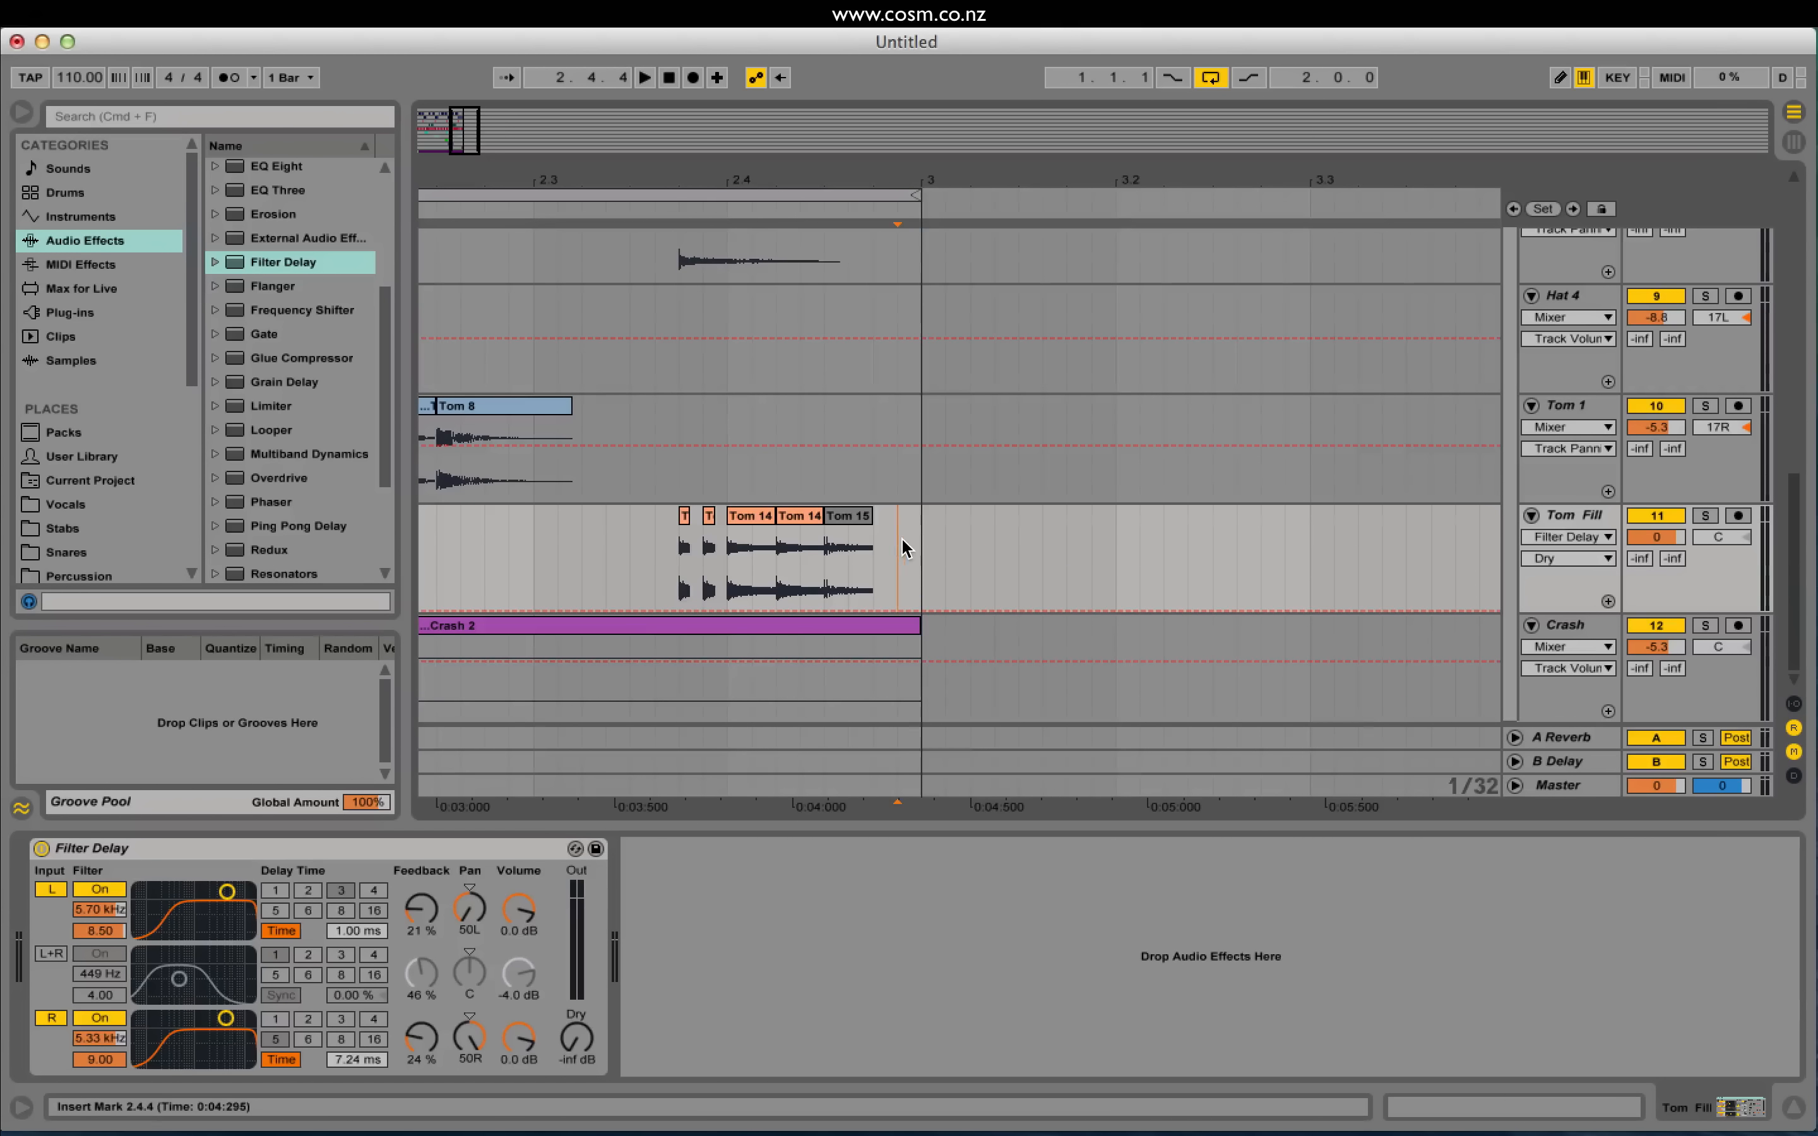
left_click(911, 540)
Step: Switch the snapping grid to 1/8 triplets using Cmd+1/2/3
key("super+3")
key("super+3")
key("super+2")
key("super+2")
key("super+1")
key("super+3")
key("super+2")
Step: Shift Tom 15 on the triplet grid to leave a gap after Tom 14, then play the fill from 2.3.1
left_click(852, 515)
left_click_drag(852, 516, 809, 526)
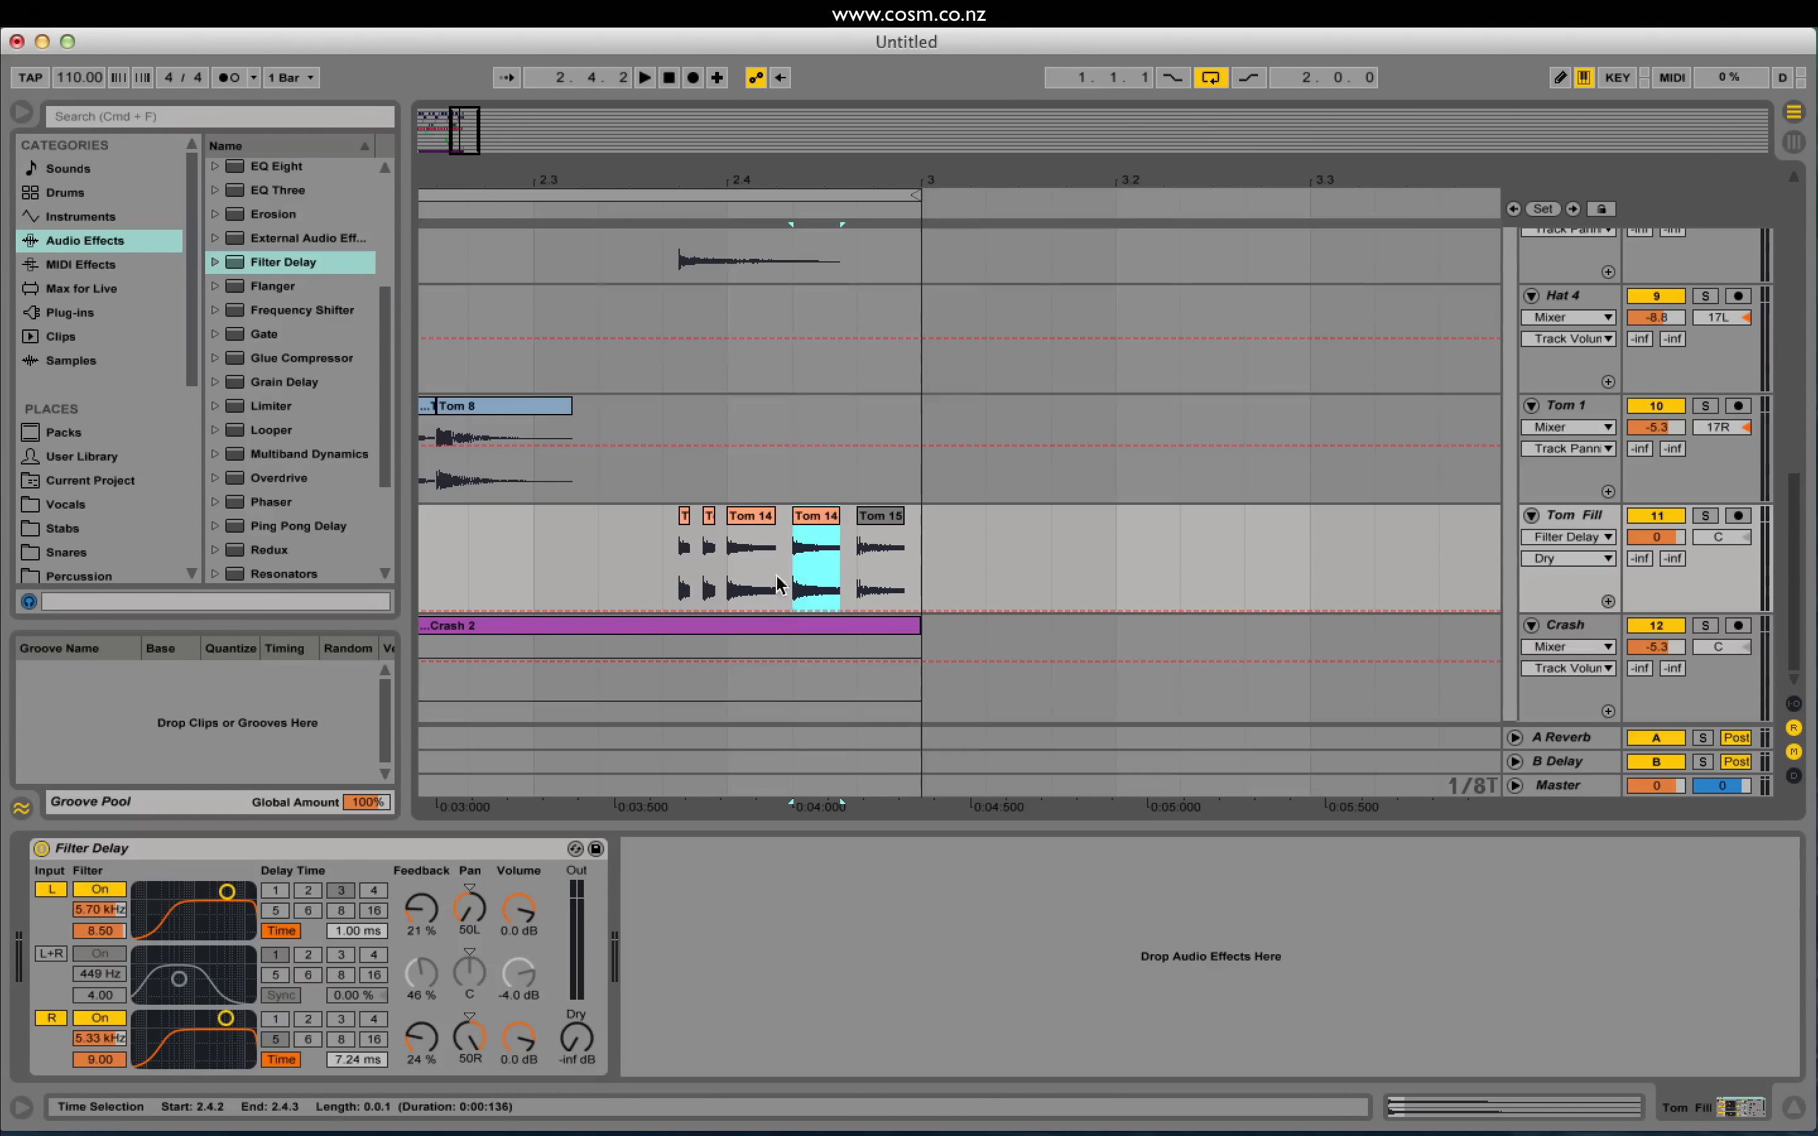
left_click(509, 563)
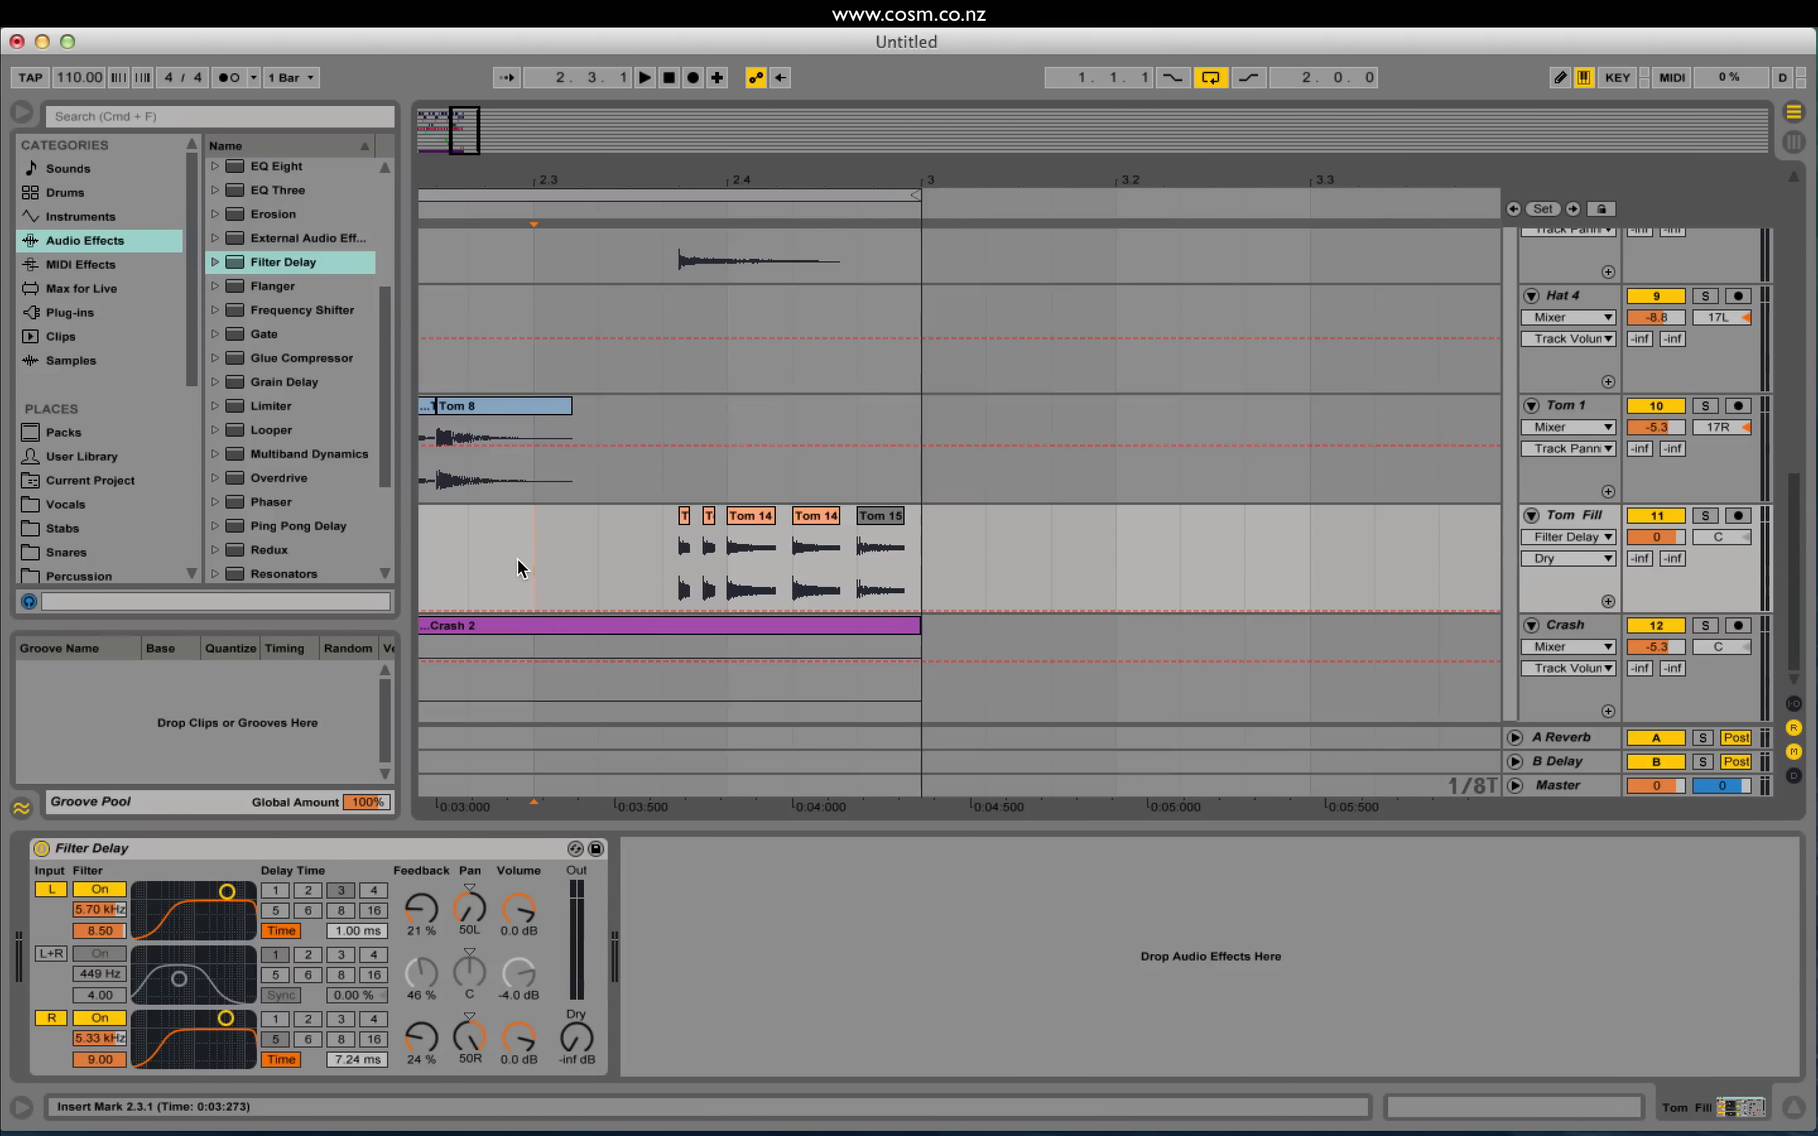
key("space")
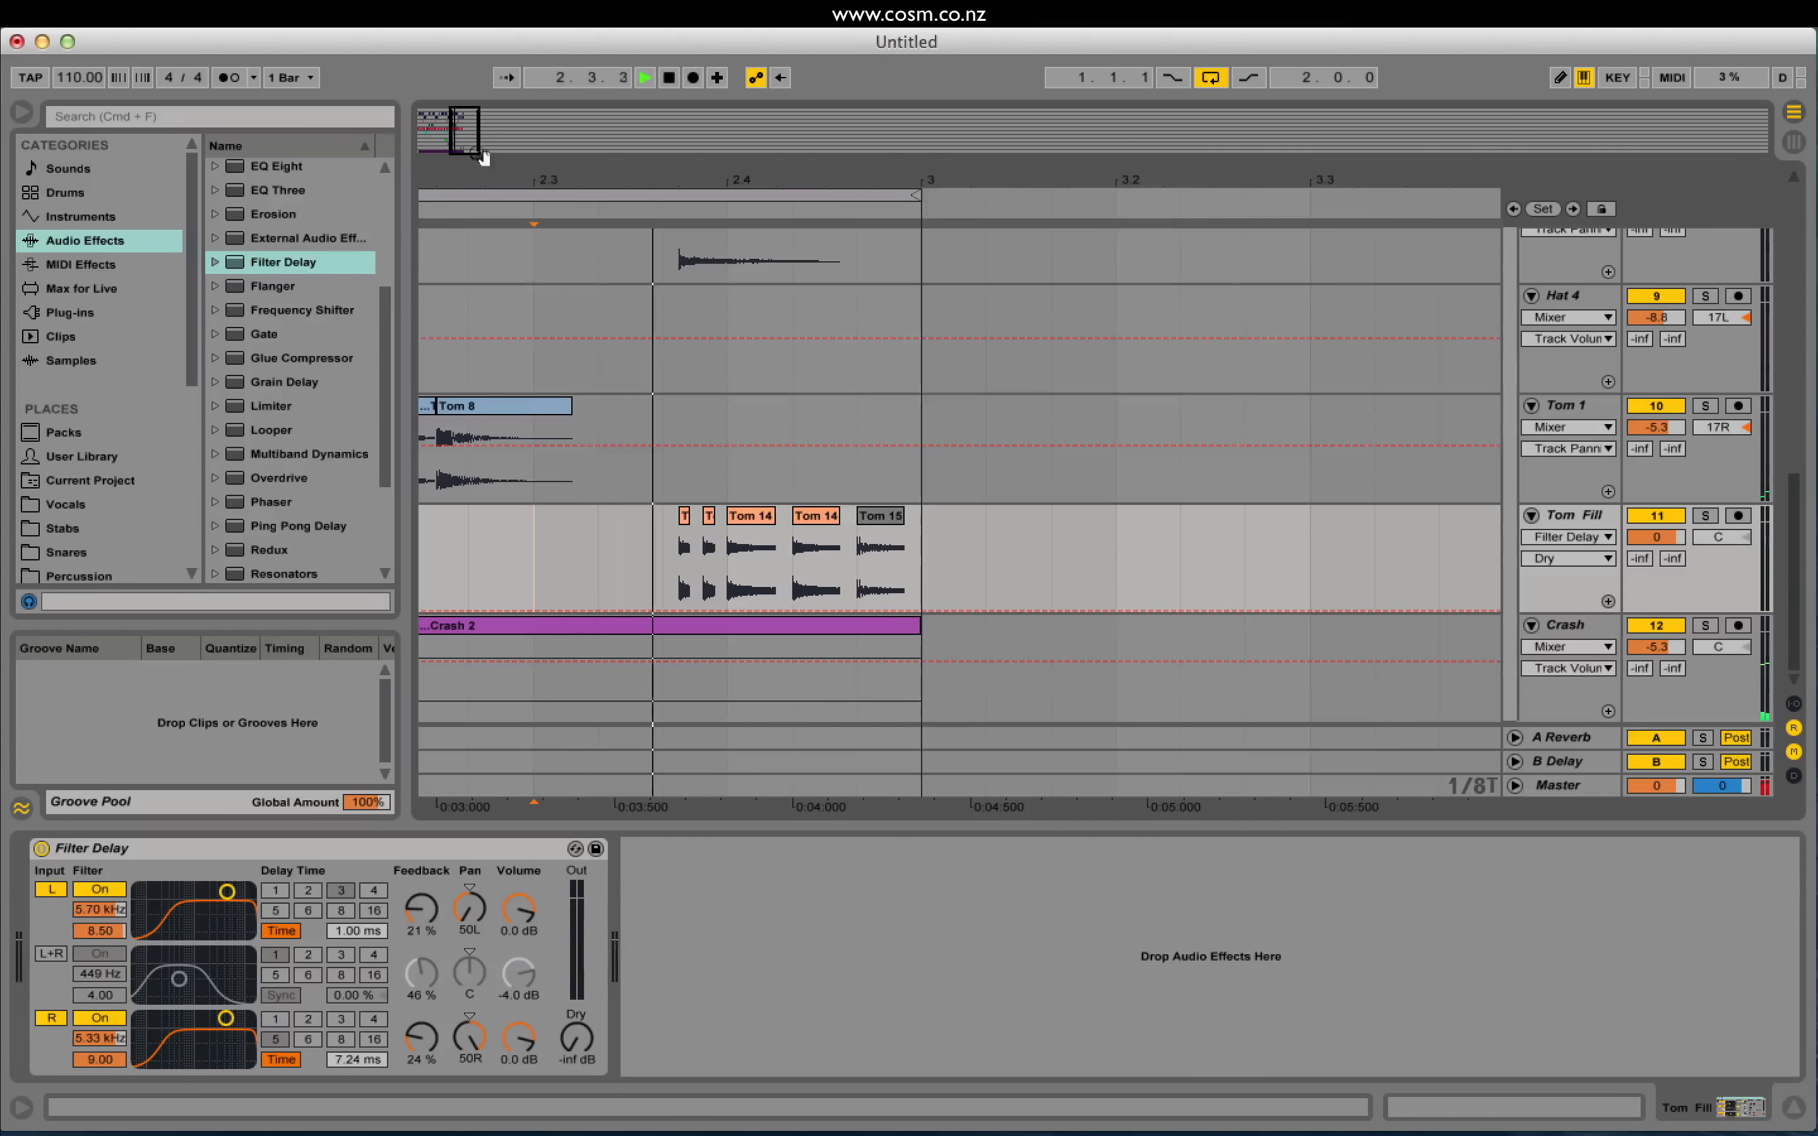
Step: Move a Snare 4 hit one grid step later and audition the roll from 2.3.3
double_click(815, 560)
left_click(527, 226)
scroll(970, 470, "up", 10)
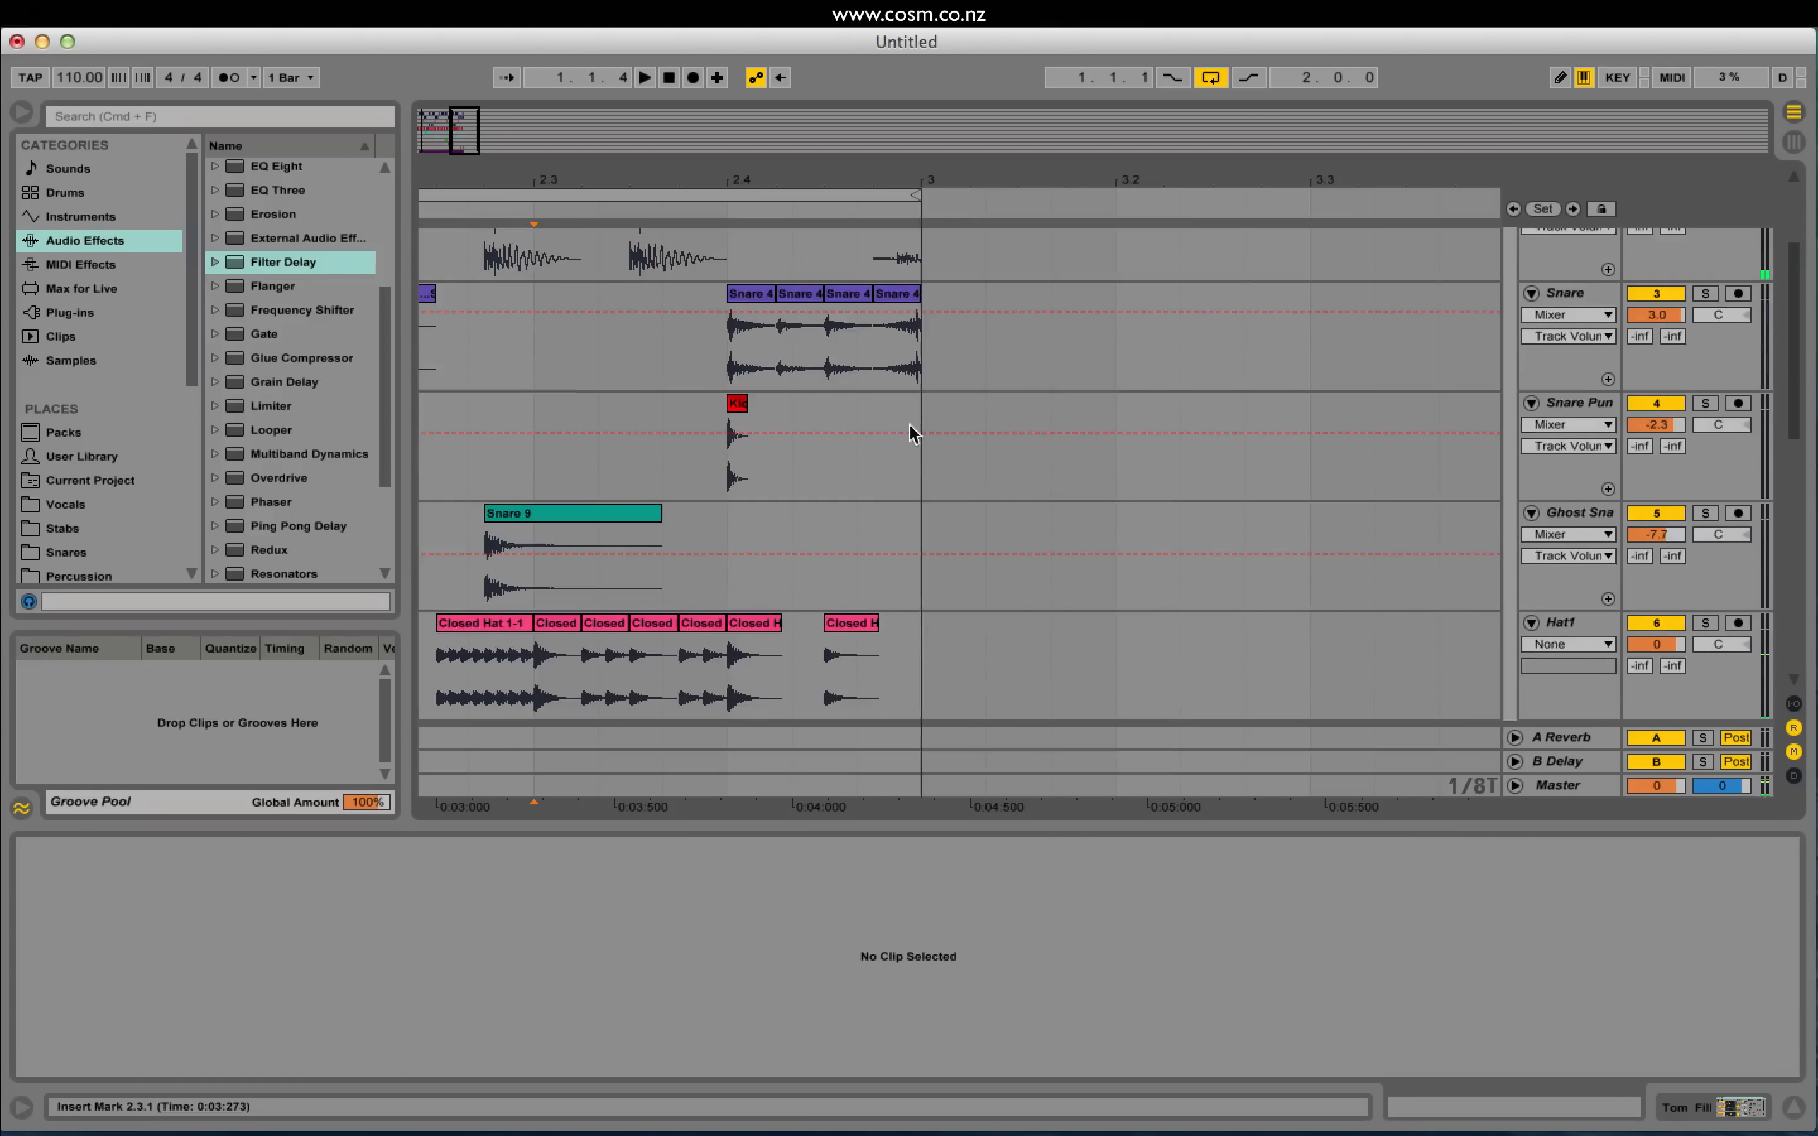
scroll(908, 435, "up", 3)
left_click(789, 439)
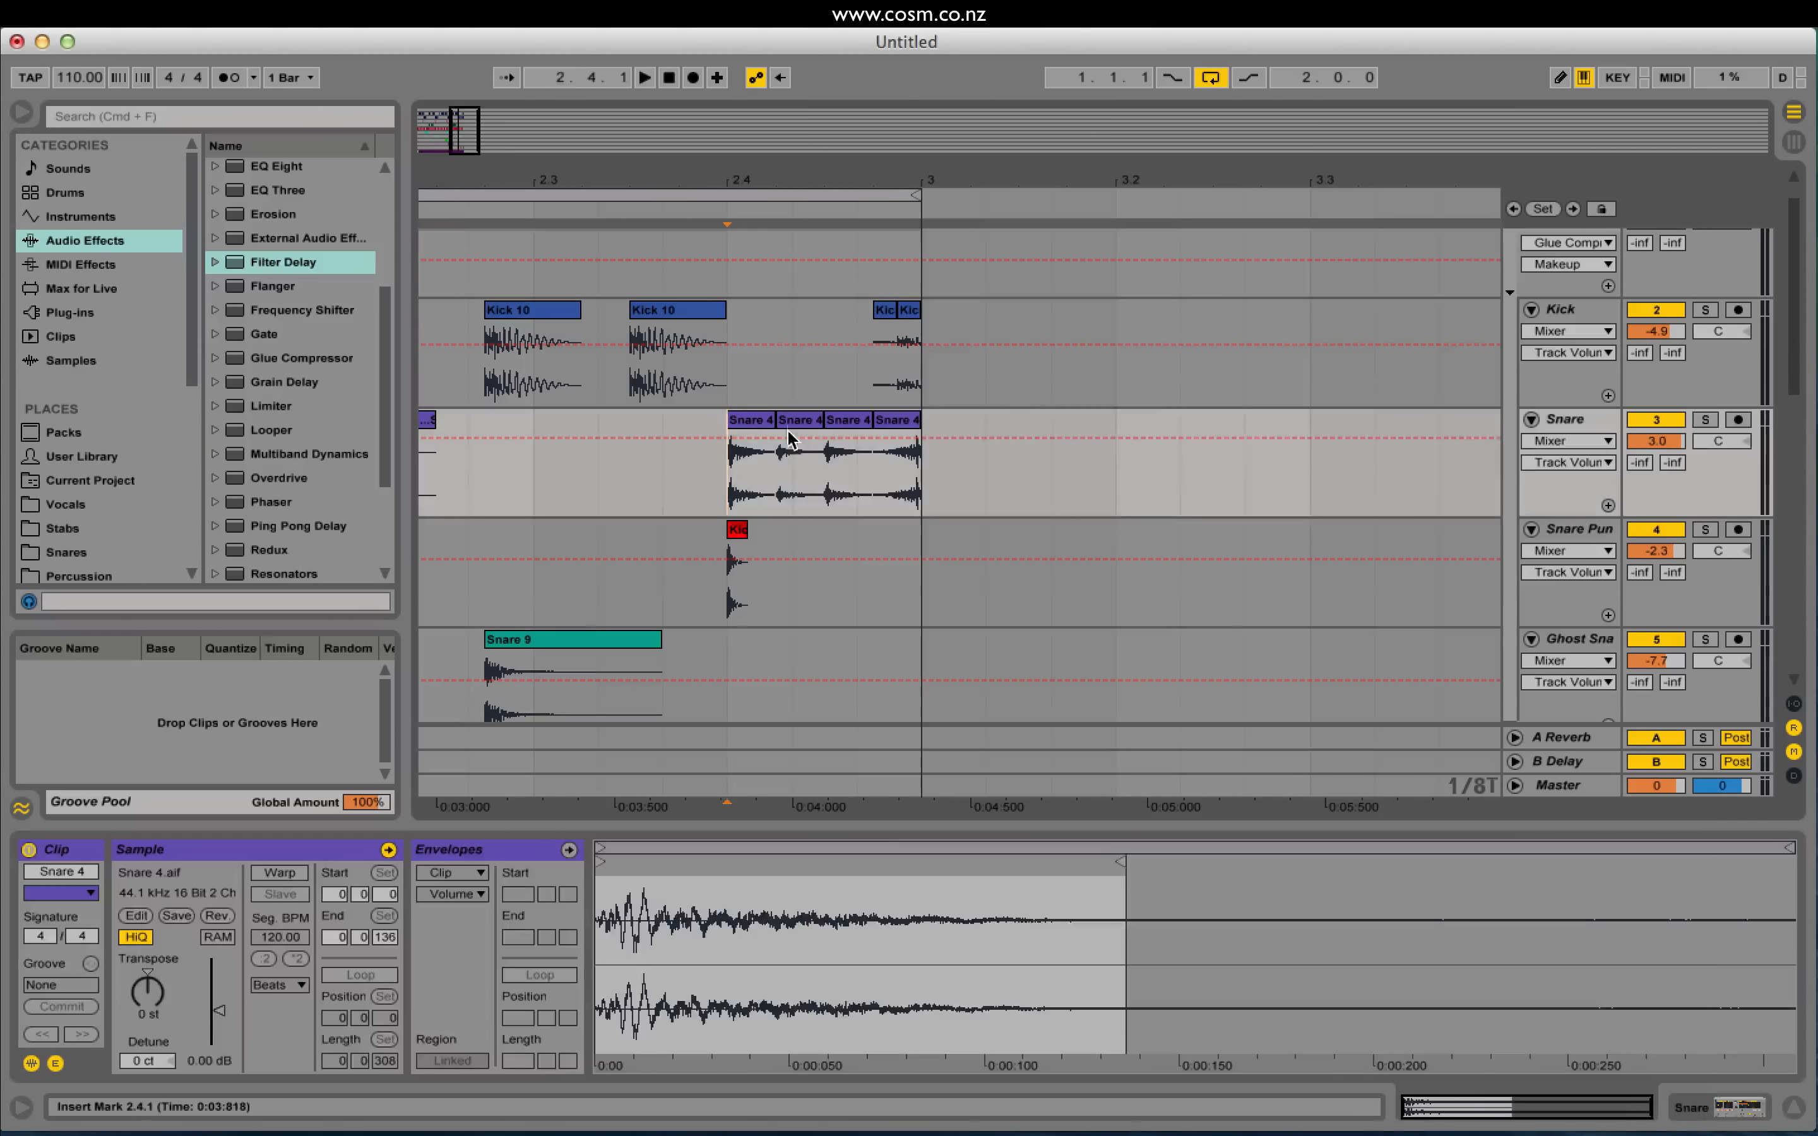
left_click_drag(789, 426, 886, 438)
left_click(677, 483)
key("space")
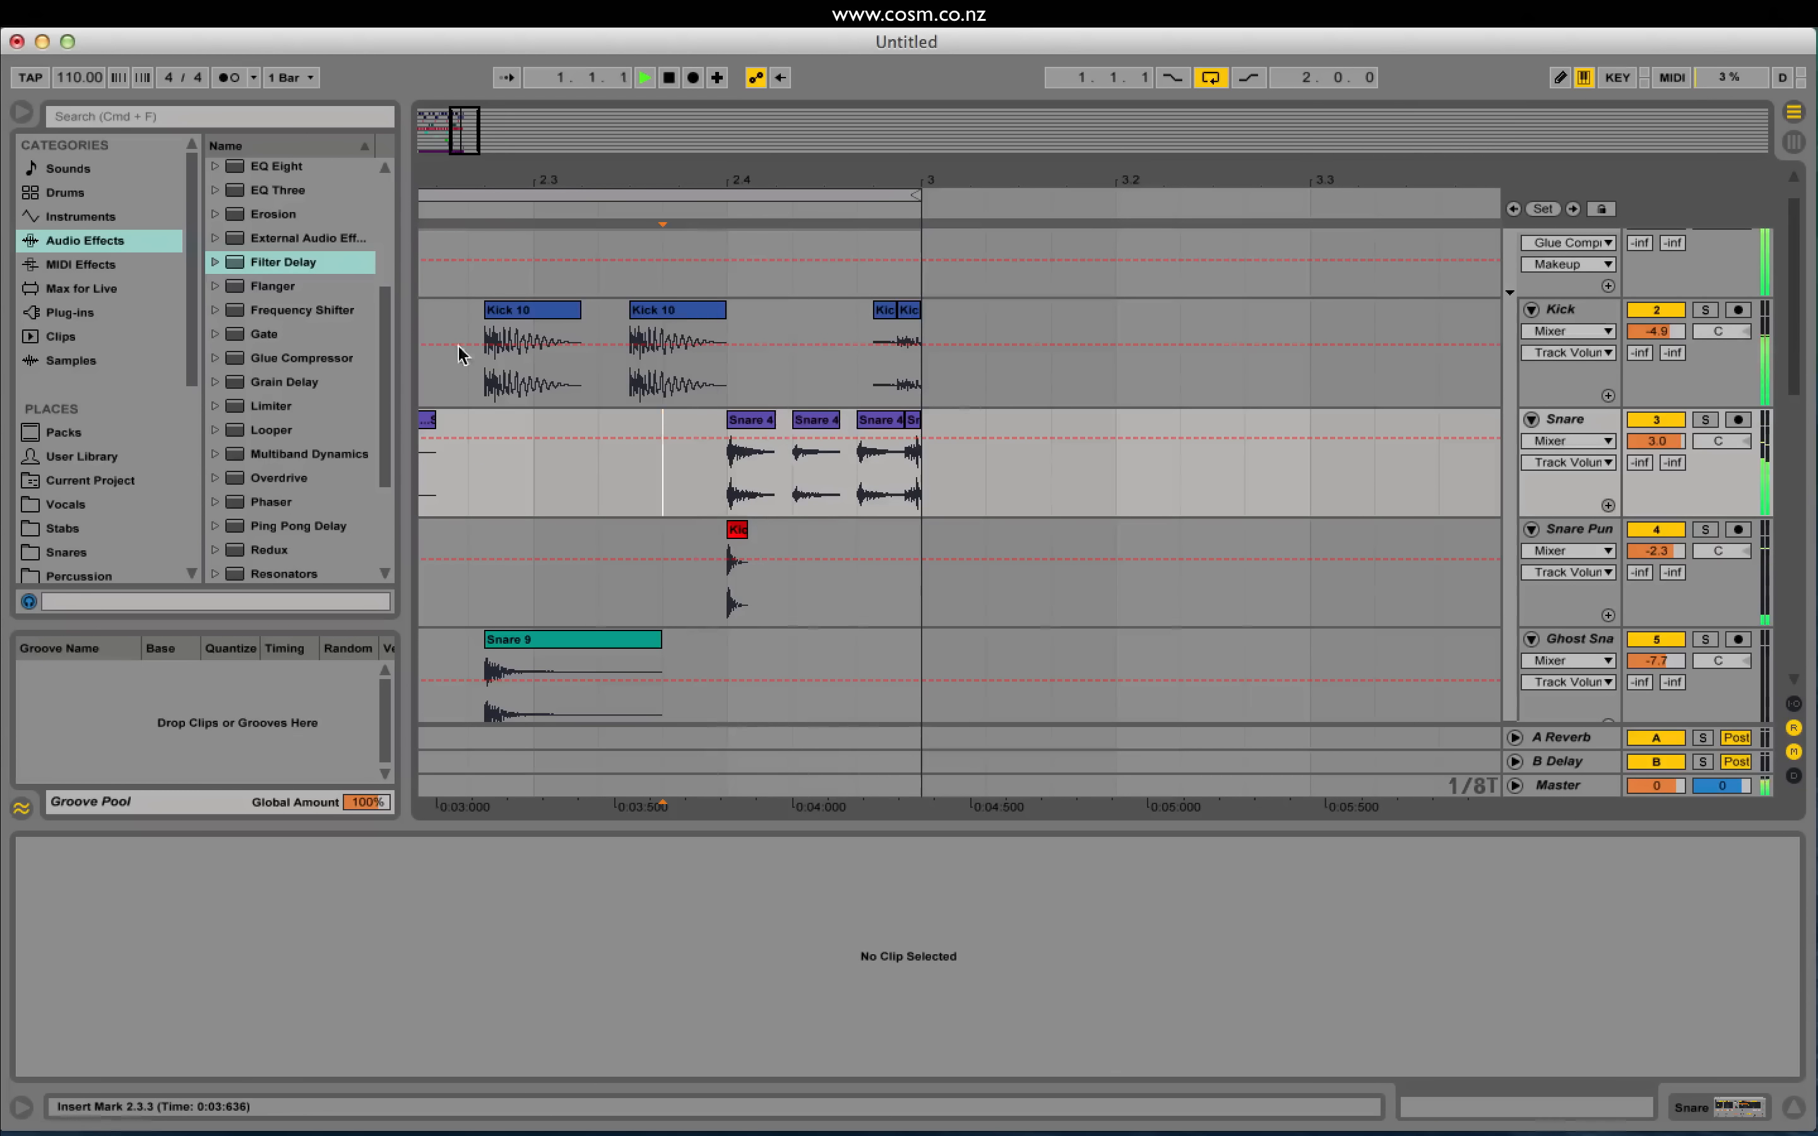
Step: Delete the short last snare hit before bar 3 and zoom out to the whole loop
left_click(913, 421)
key("Delete")
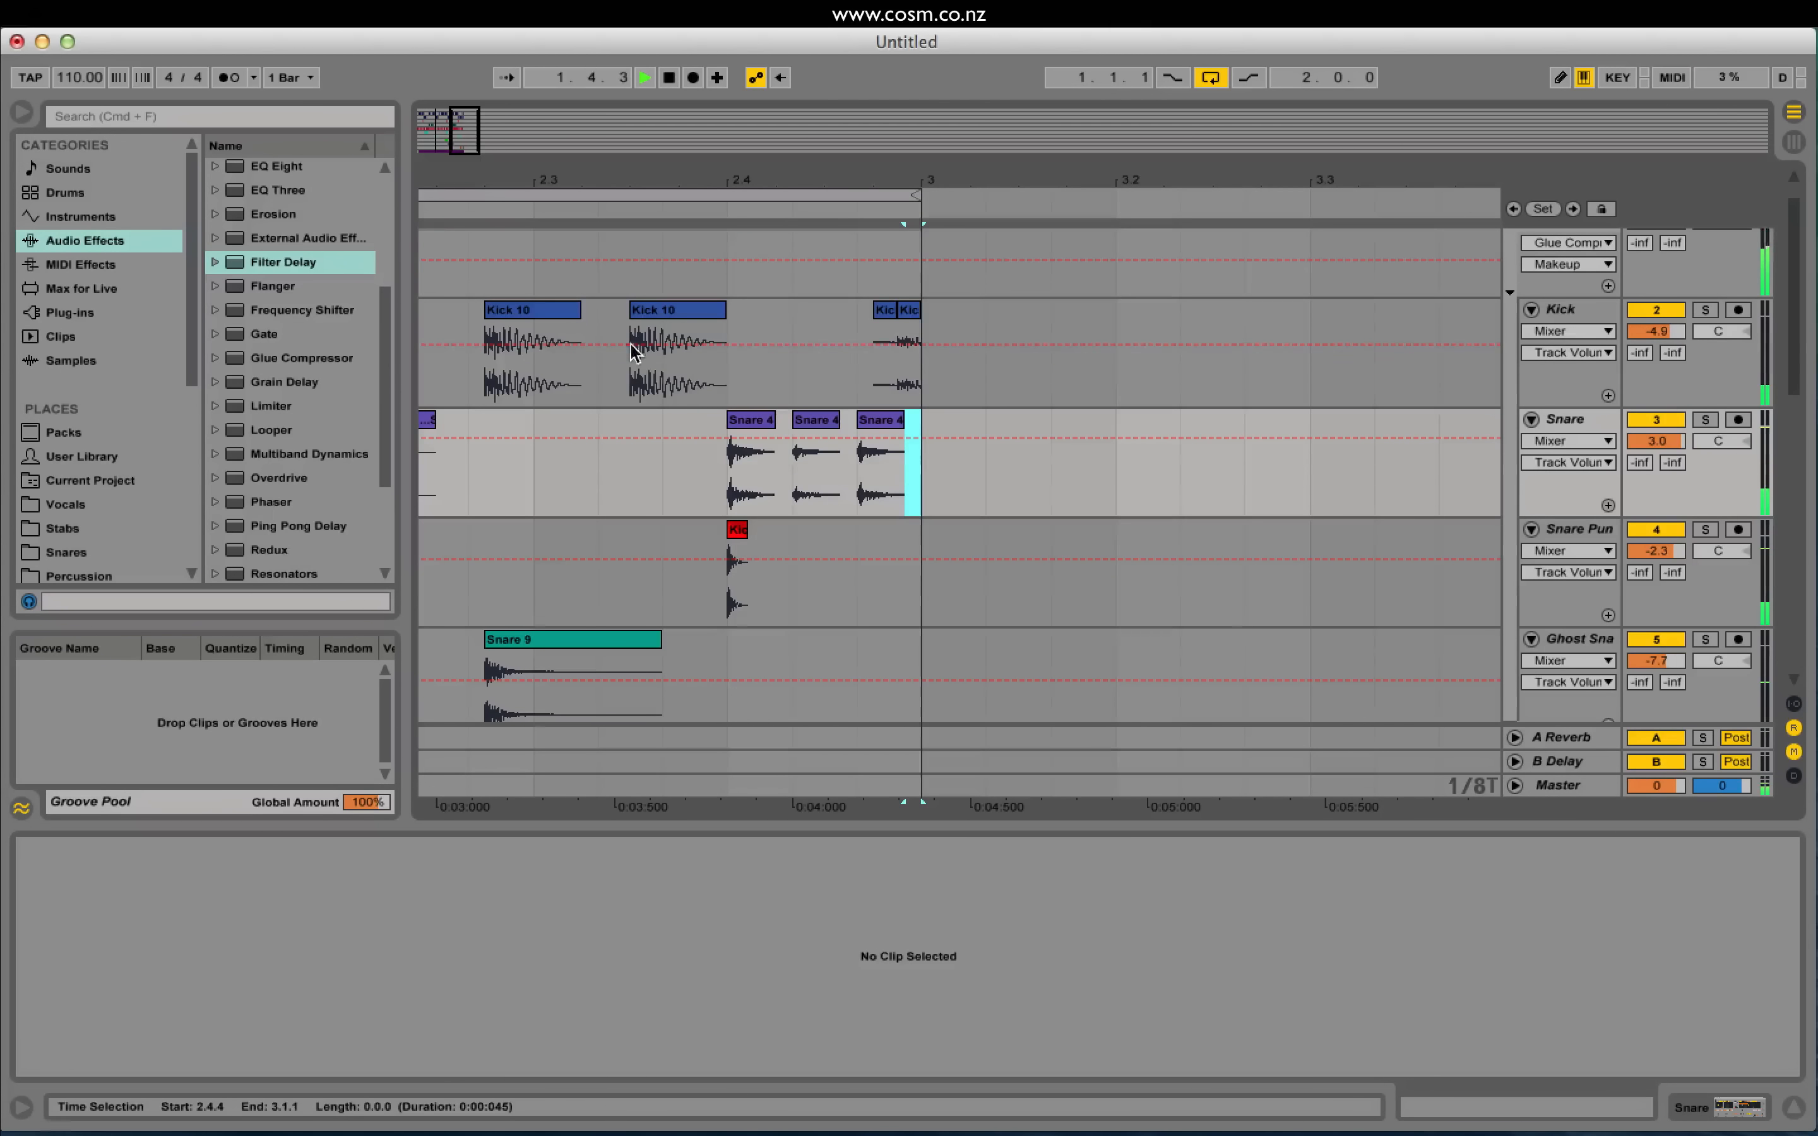
left_click_drag(471, 153, 444, 99)
key("space")
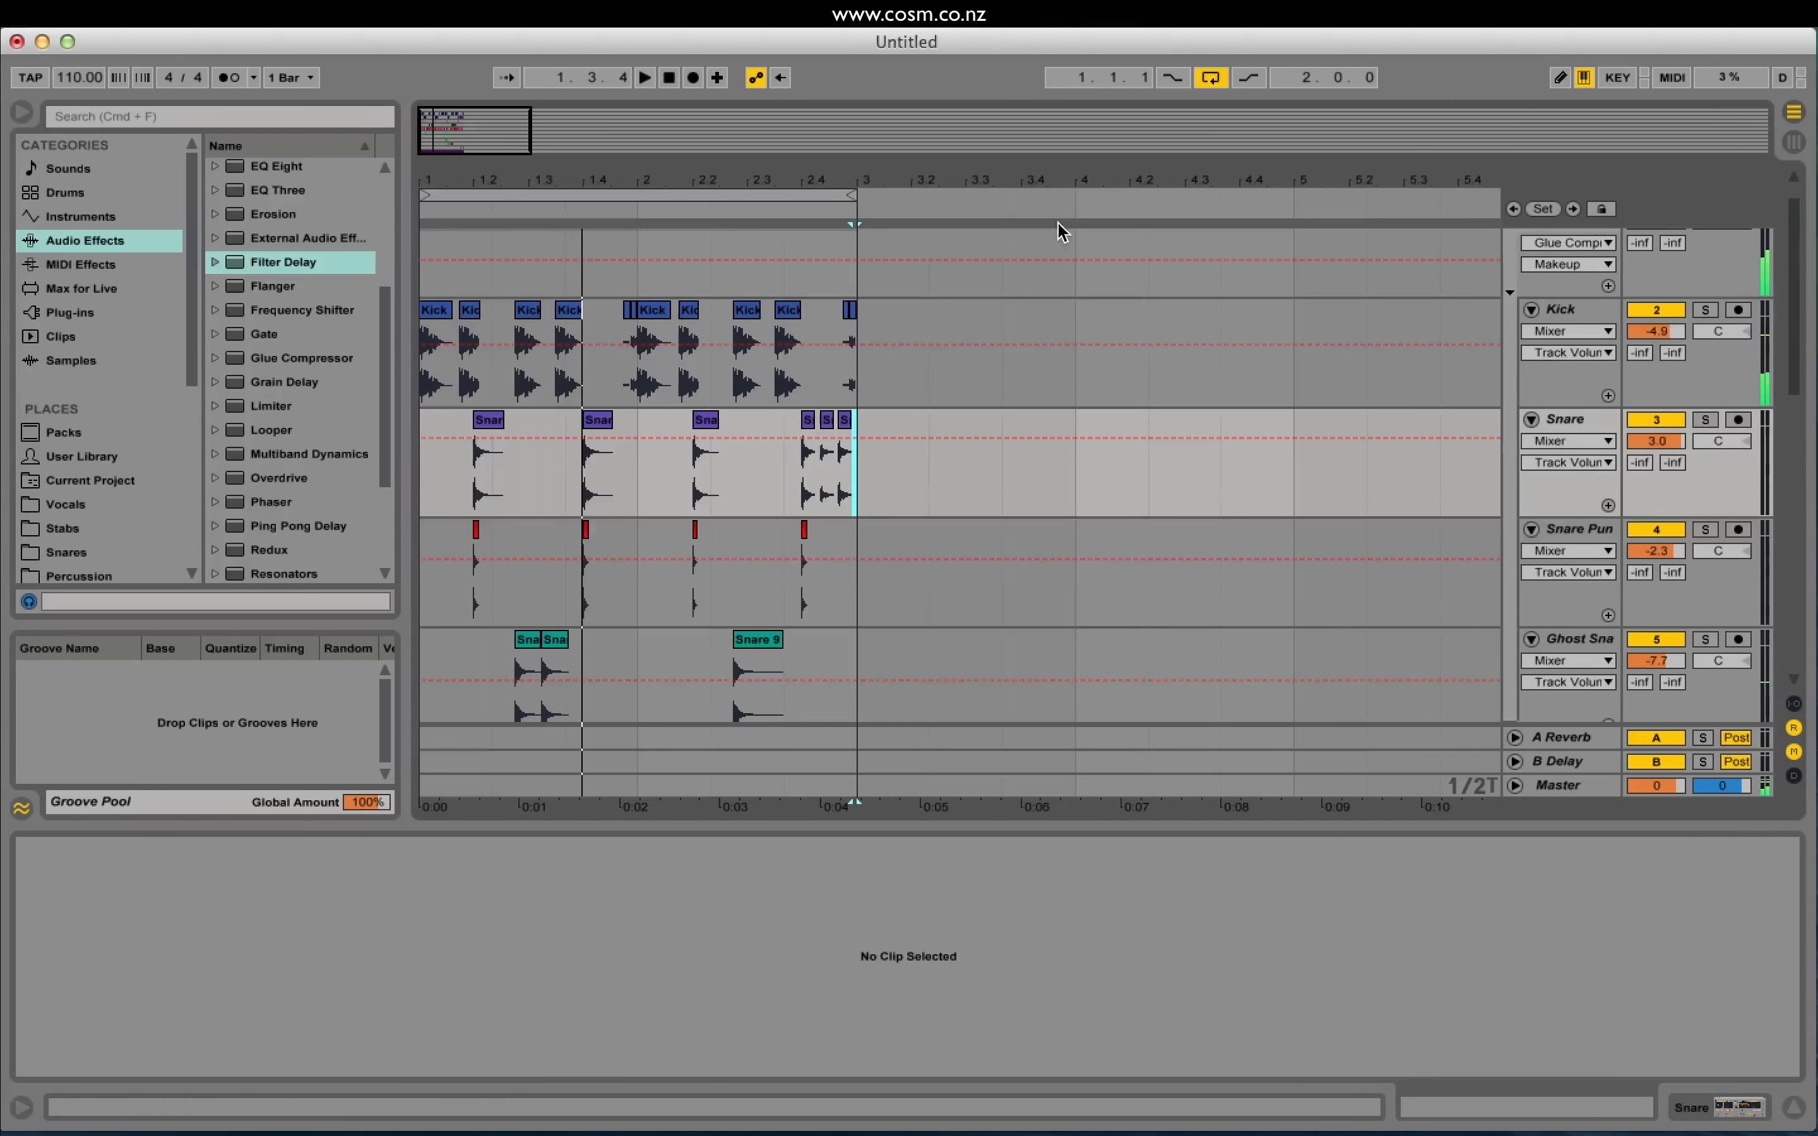
scroll(1386, 394, "up", 1)
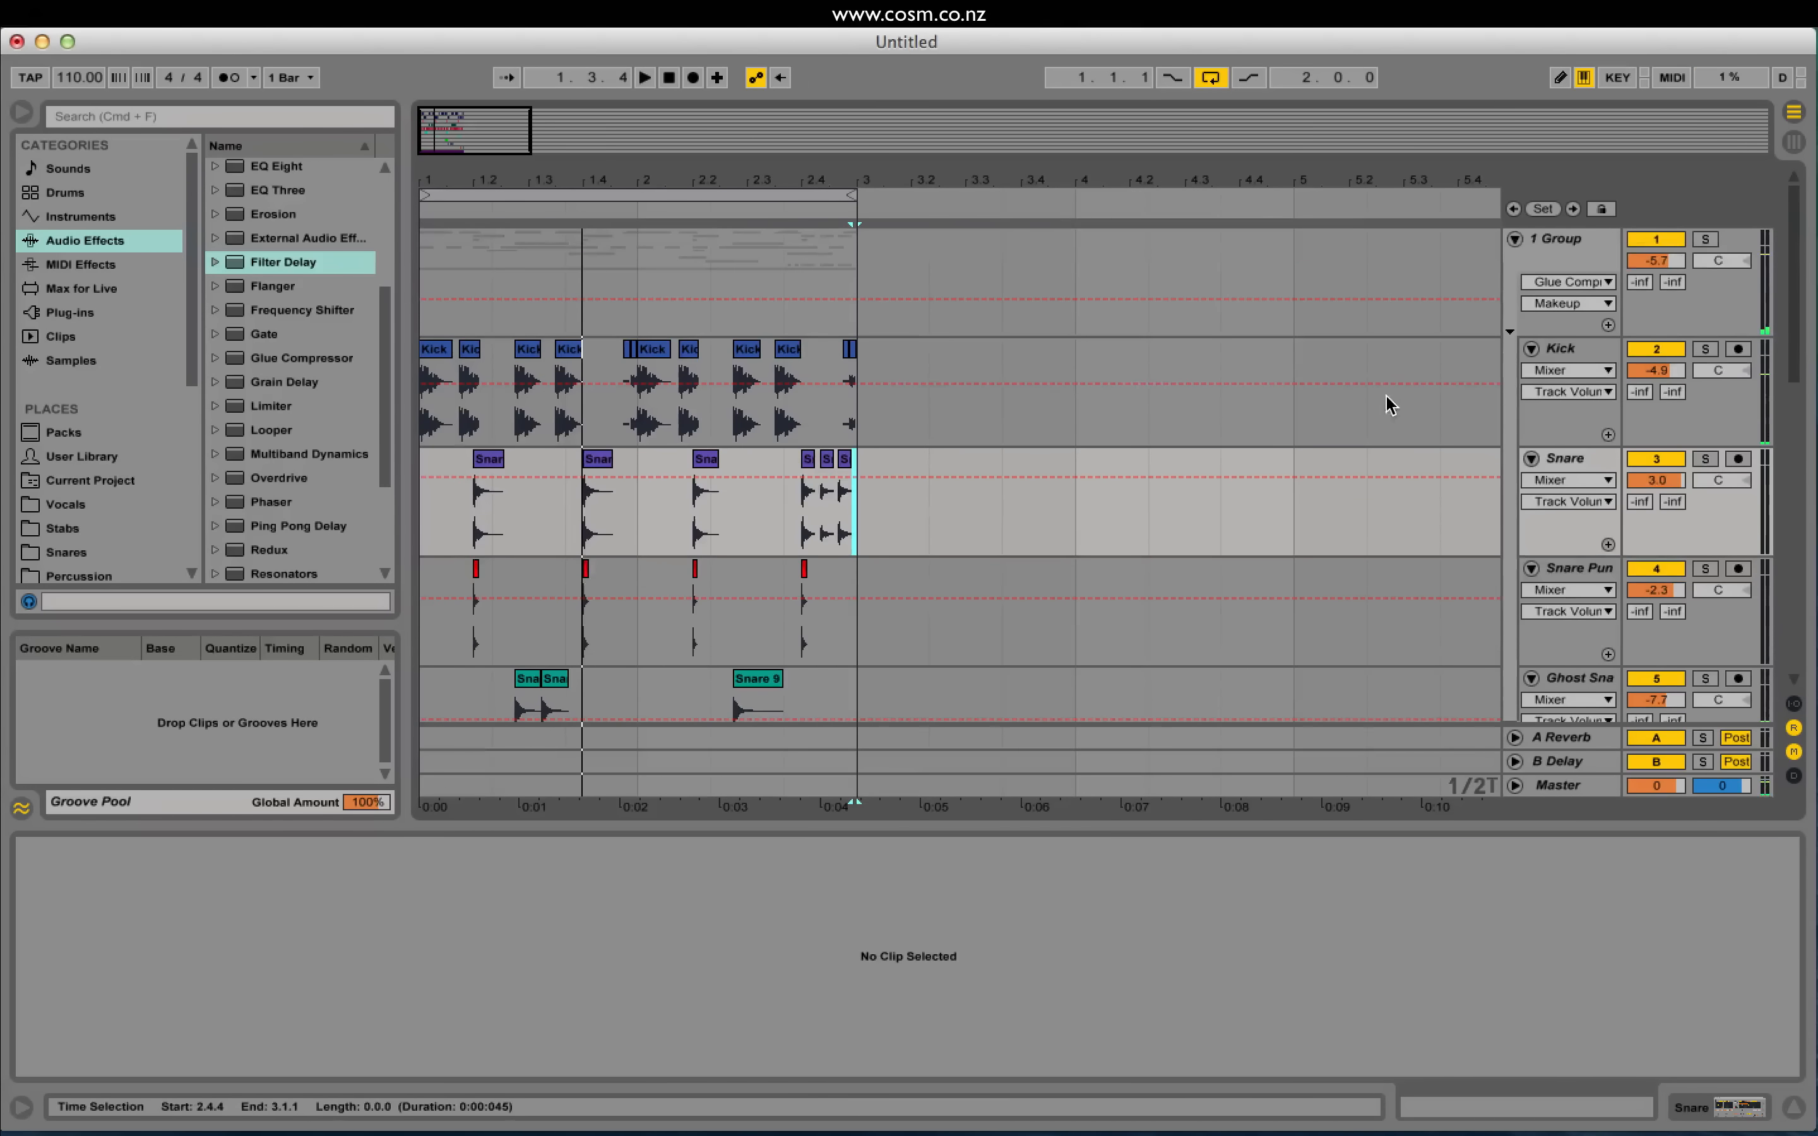
Step: Rename the group track to 'Drum'
left_click(1552, 241)
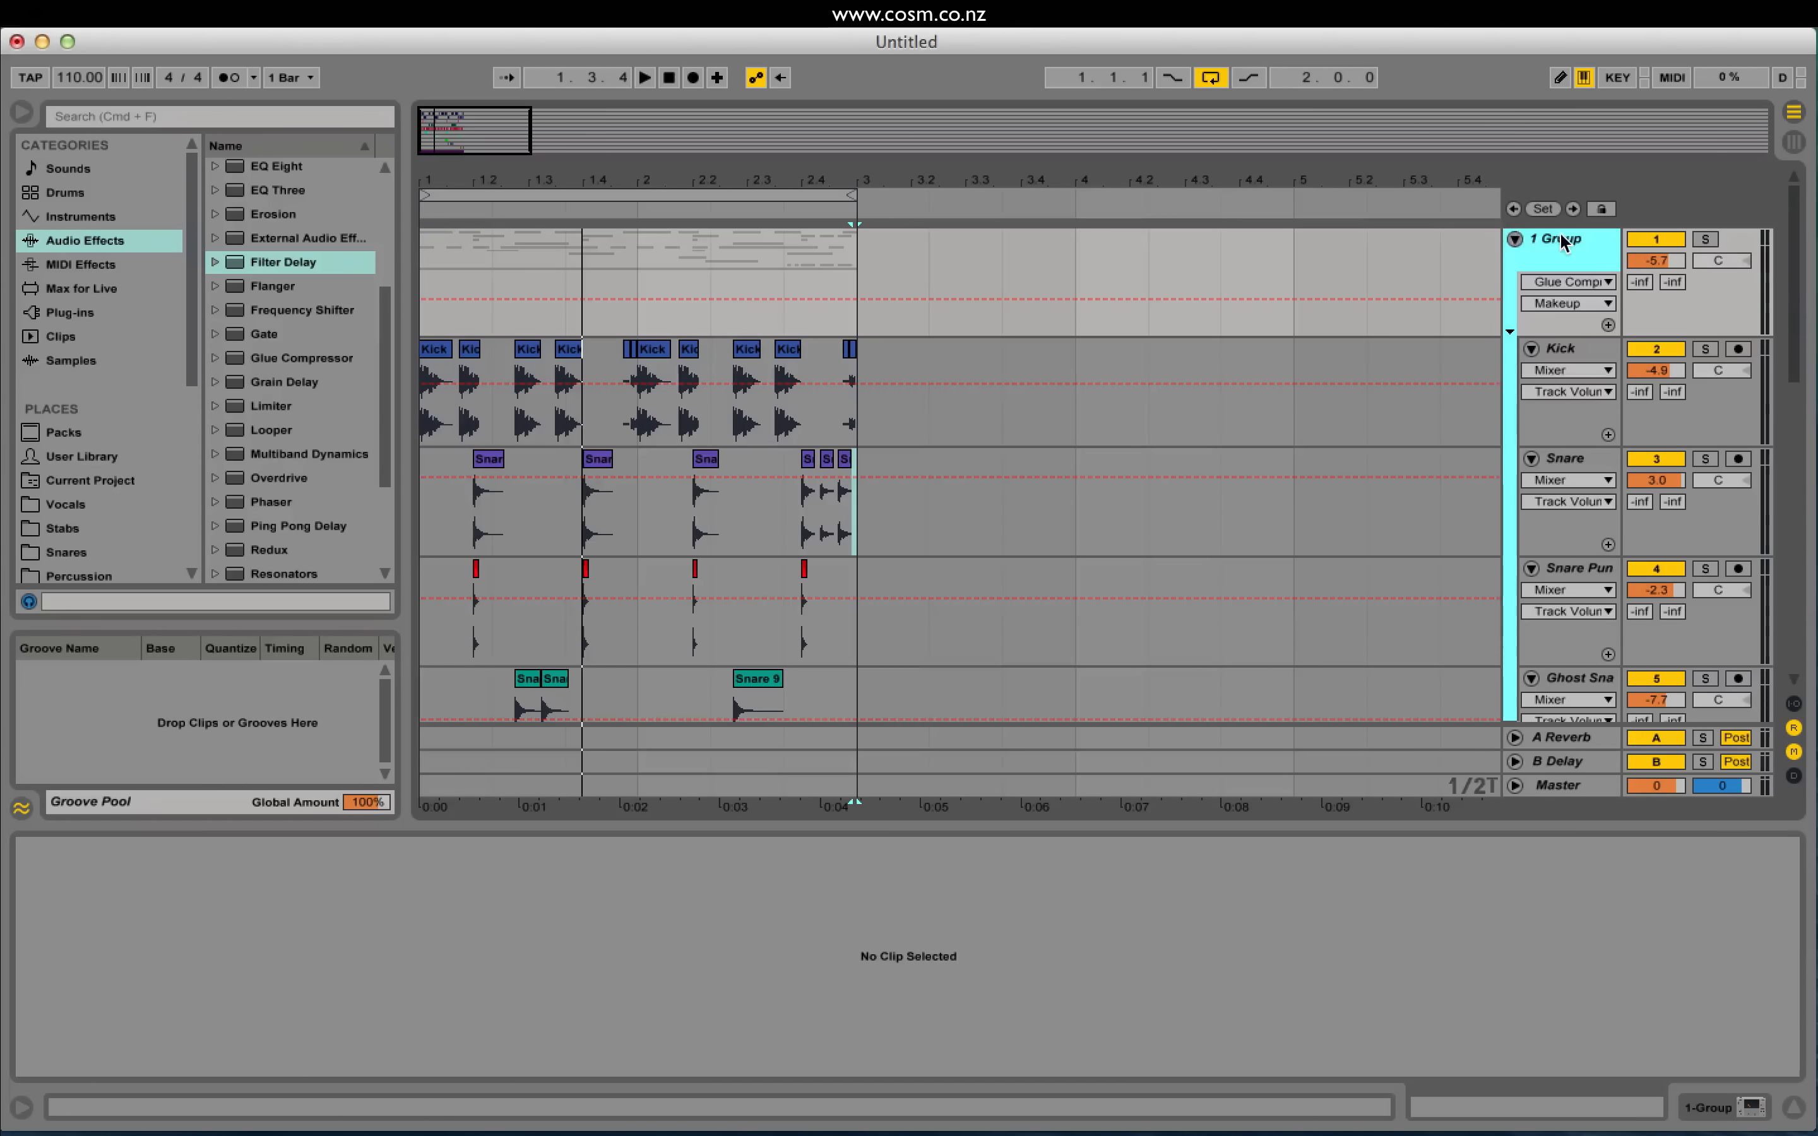
key("super+r")
type("Drum")
key("Return")
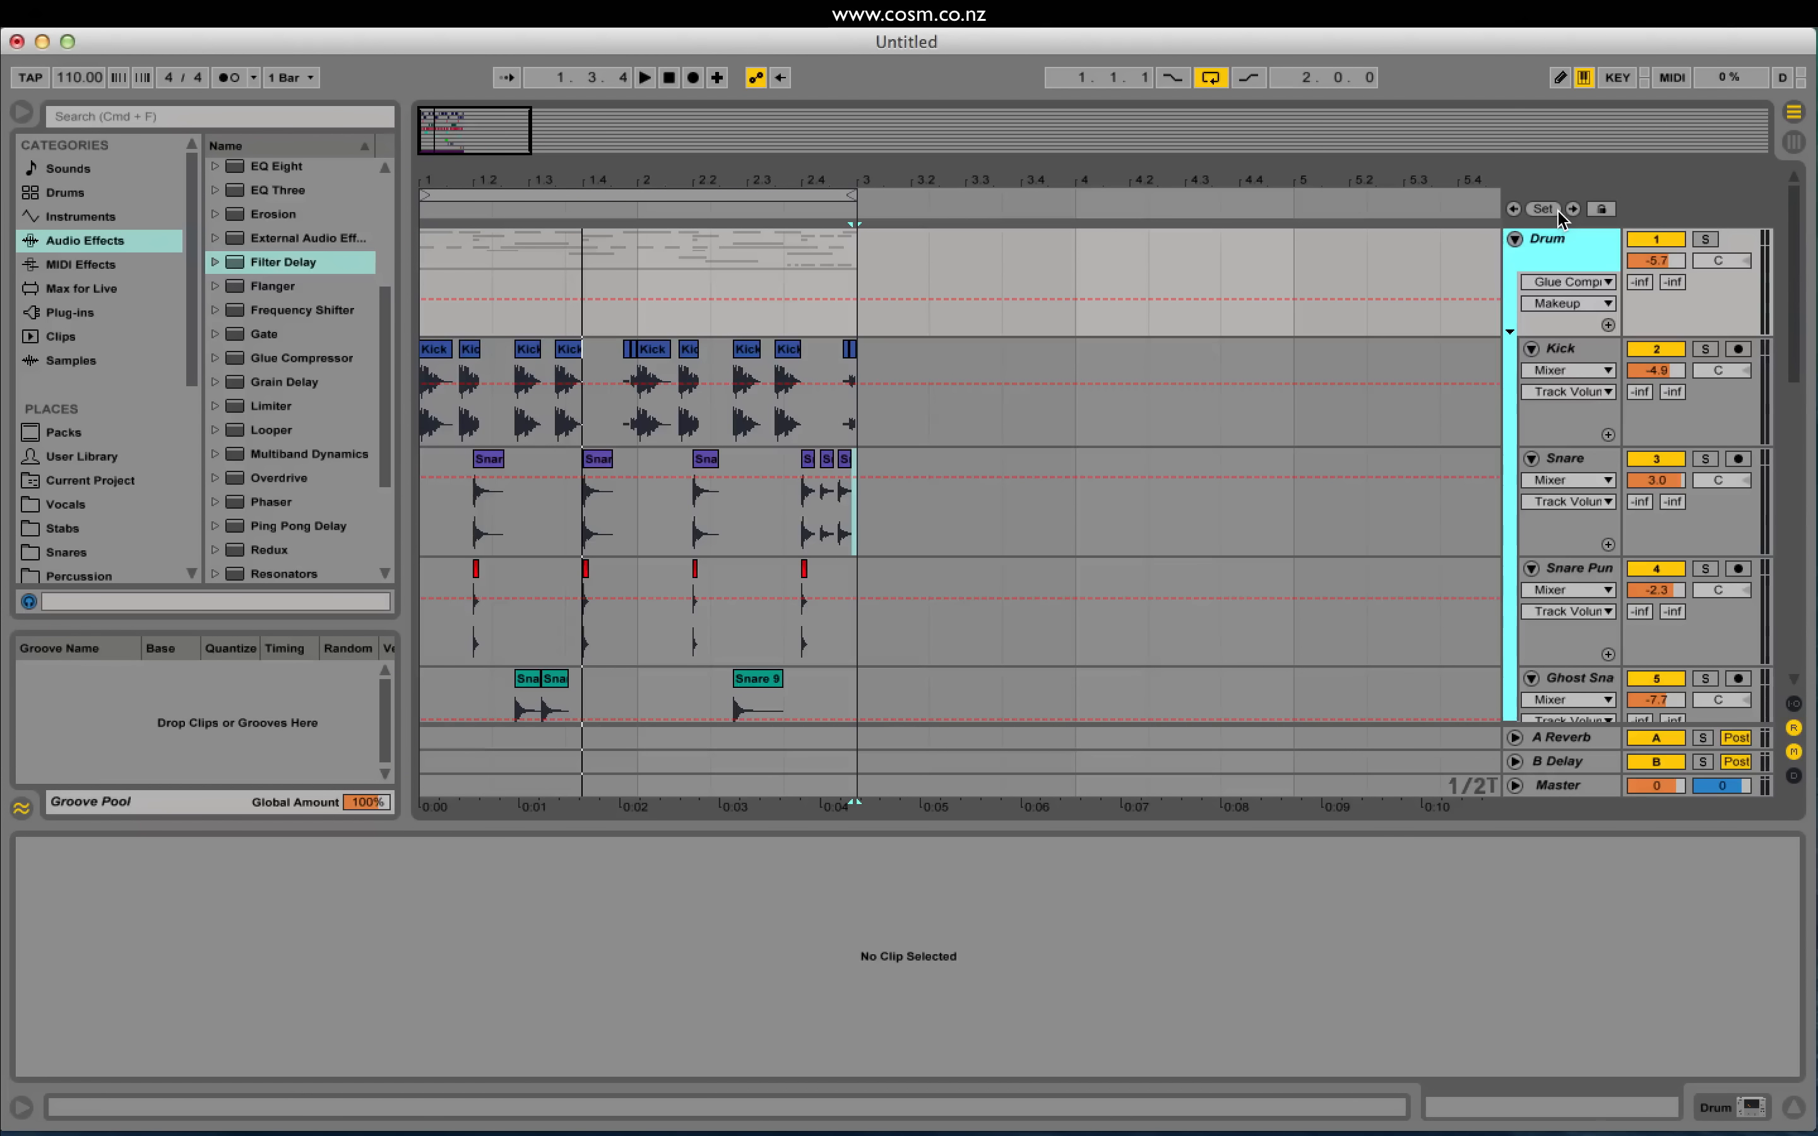
Step: Zoom the arrangement to bars 1–3 and leave the Drum group folded closed
left_click(1515, 240)
left_click(1514, 239)
left_click(1515, 239)
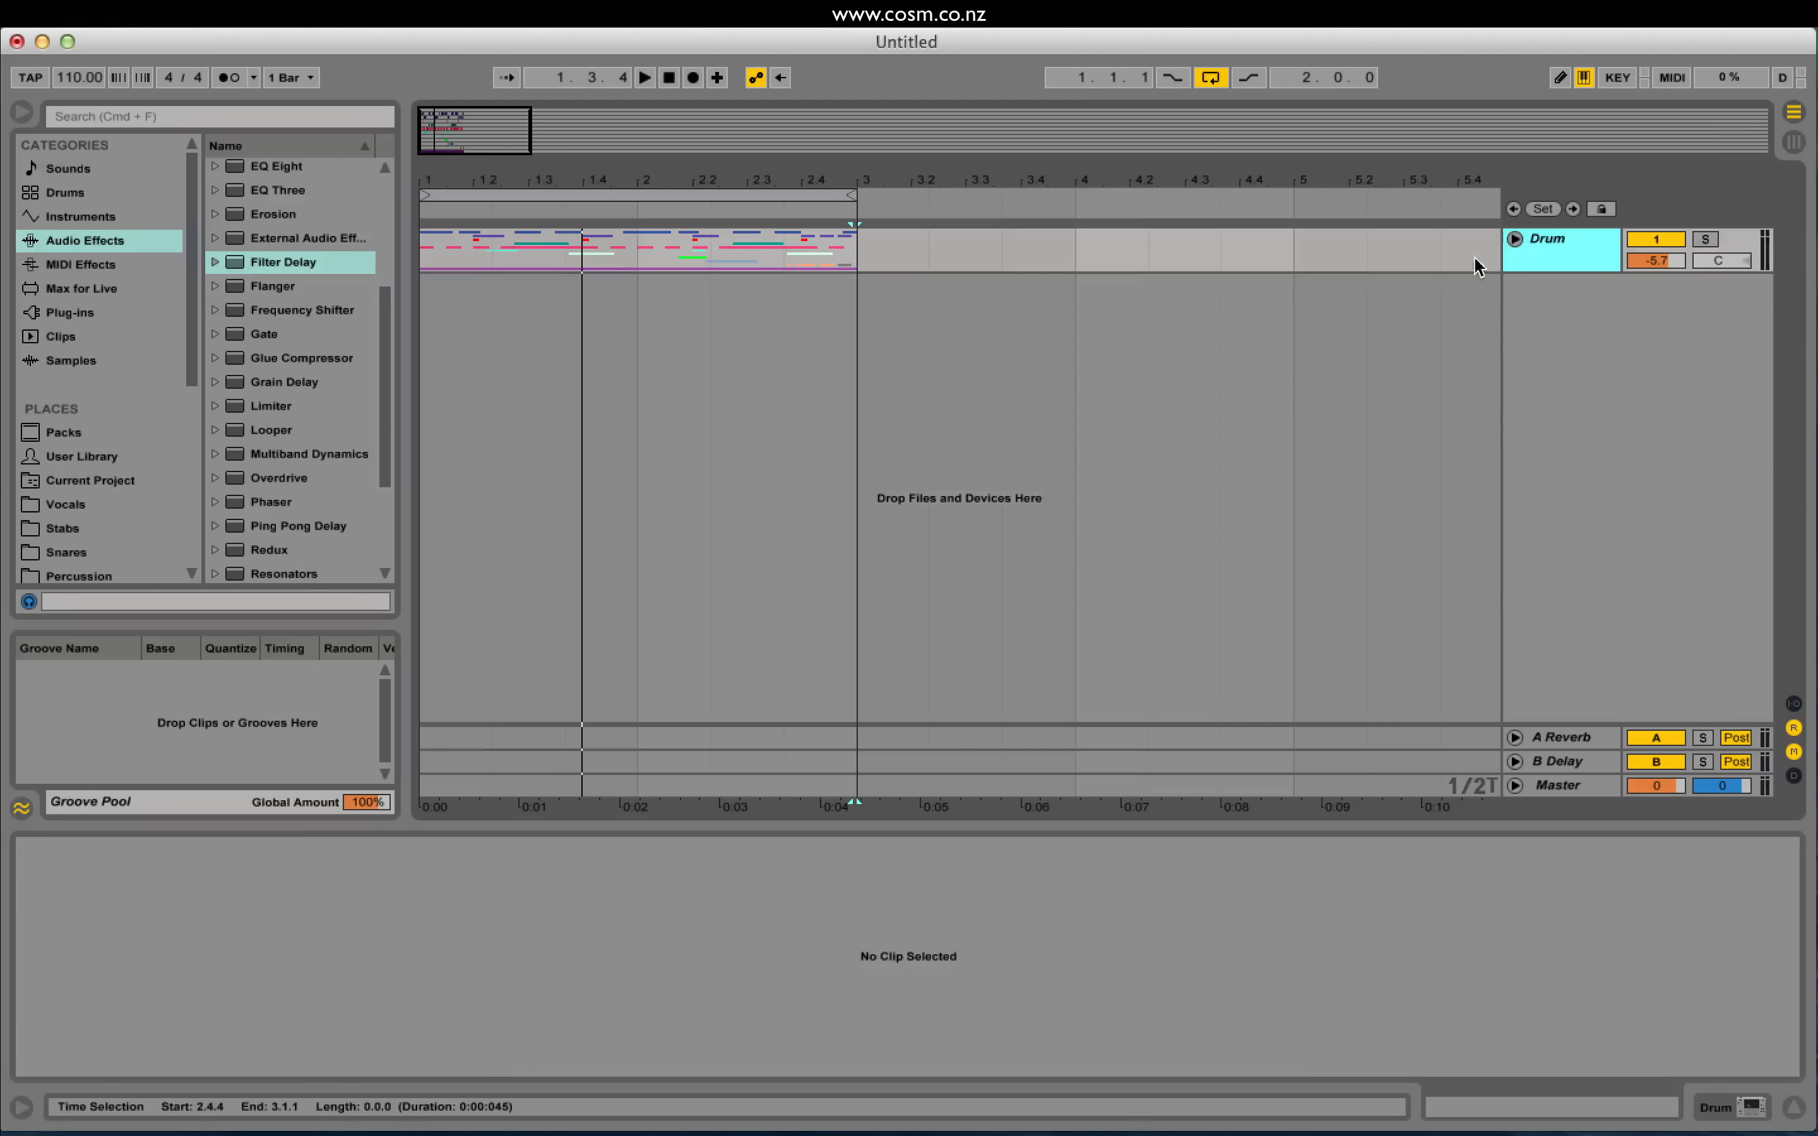
left_click(1514, 239)
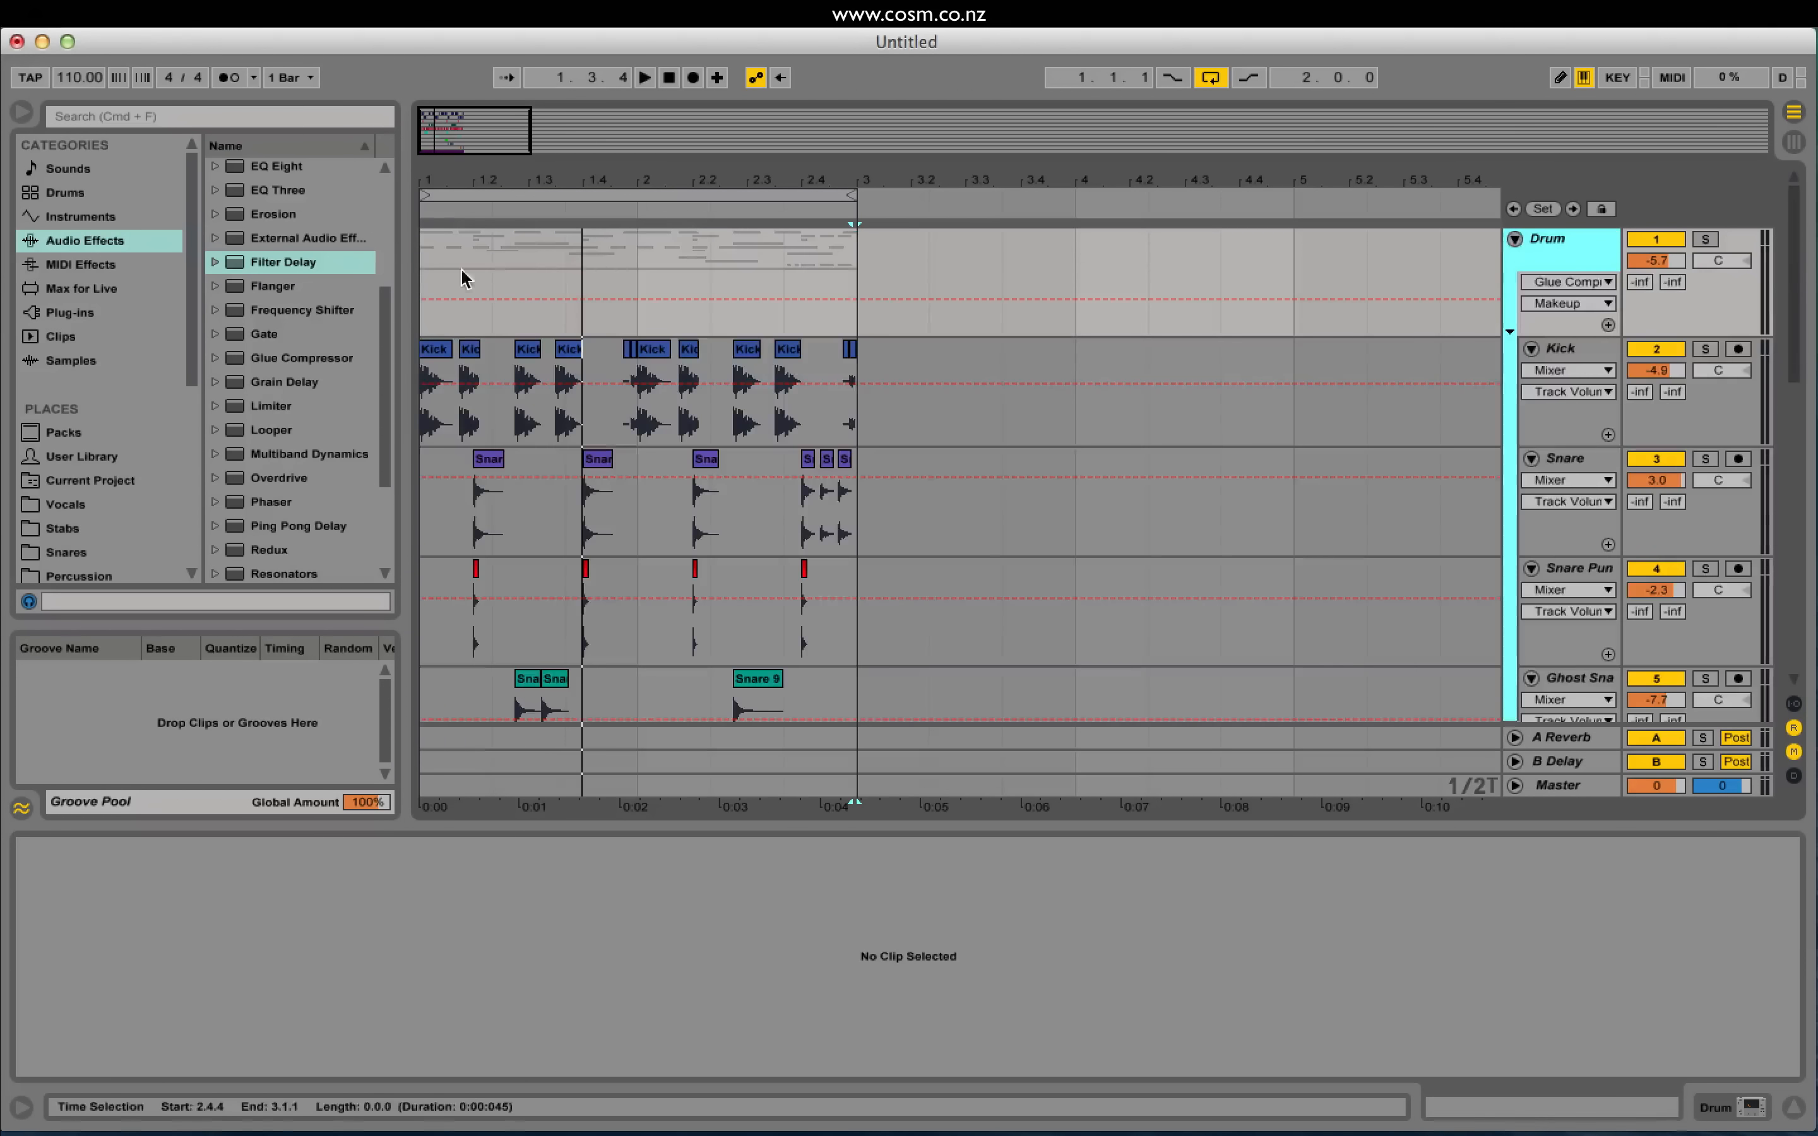
left_click_drag(450, 134, 433, 133)
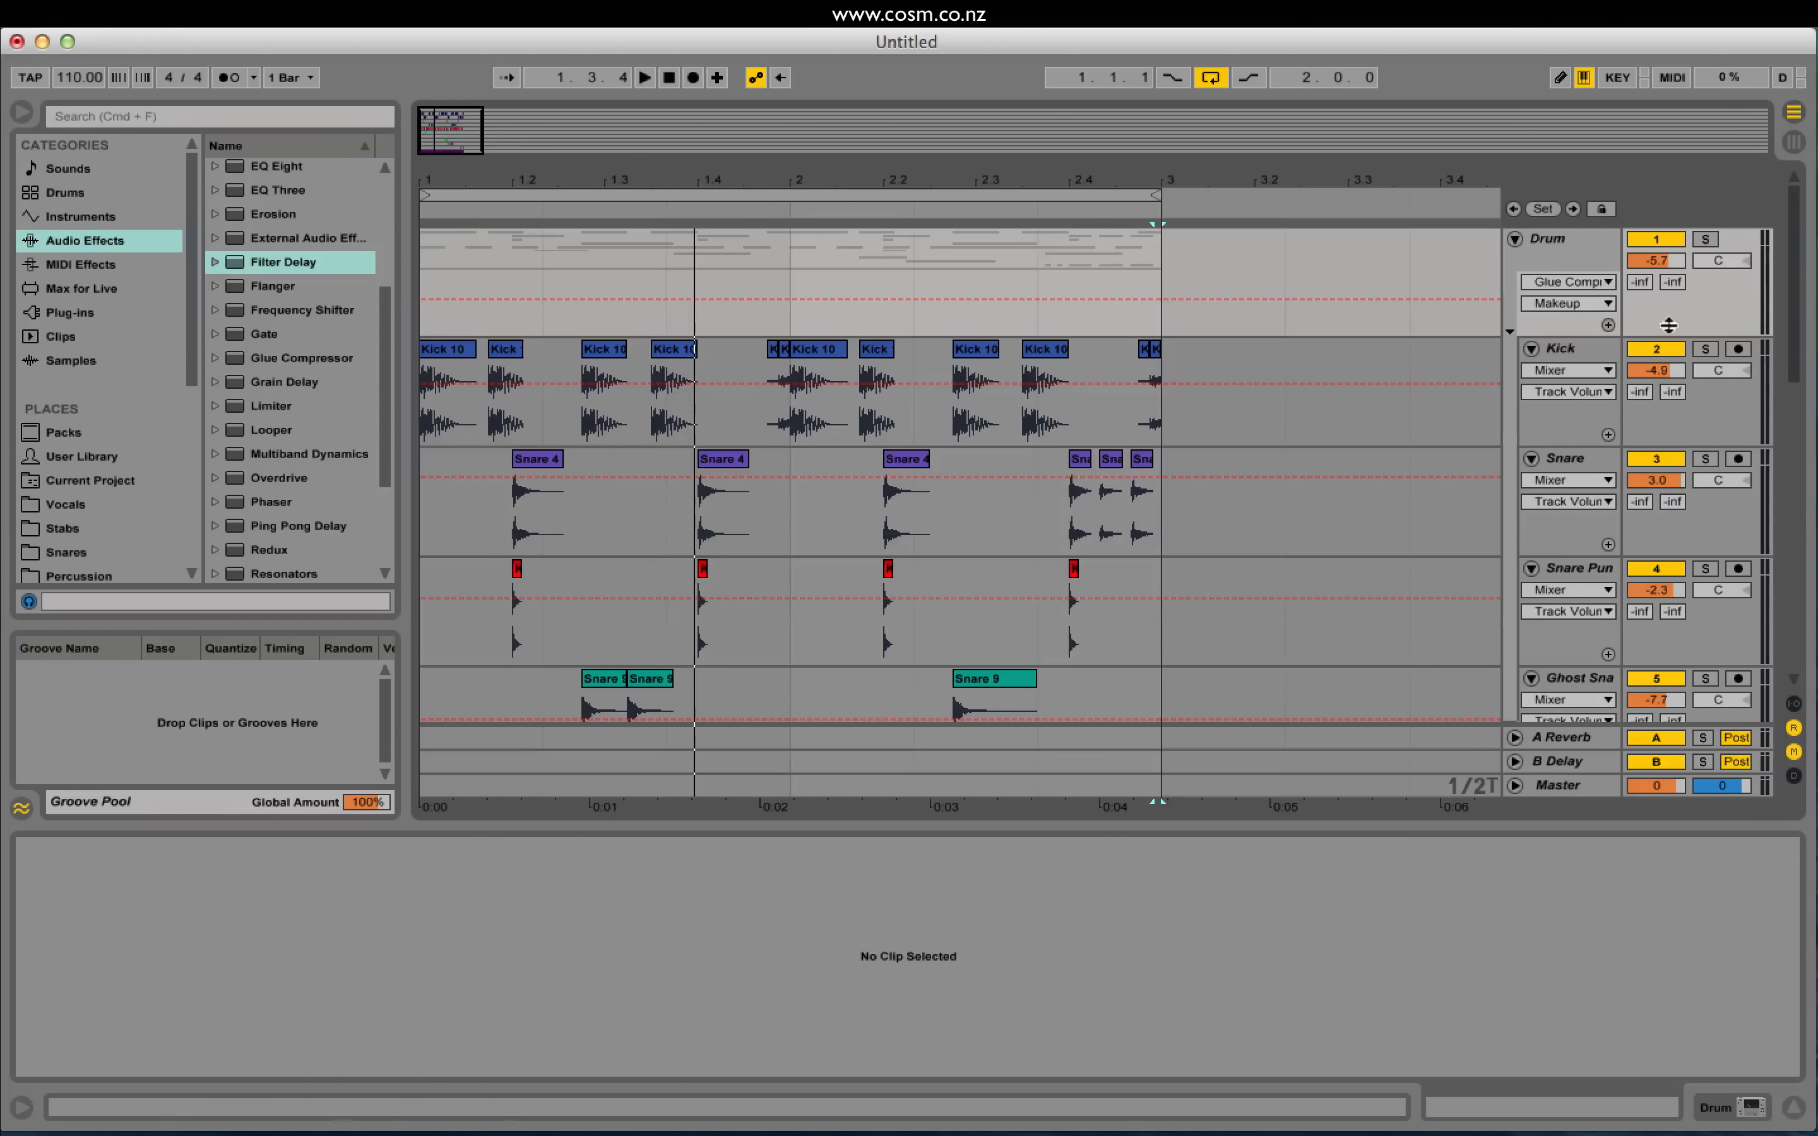
mouse_move(1795, 279)
left_mouse_down()
mouse_move(1797, 588)
mouse_move(1806, 244)
left_mouse_up()
left_click_drag(1797, 228, 1795, 220)
left_click(1514, 239)
left_click(1547, 240)
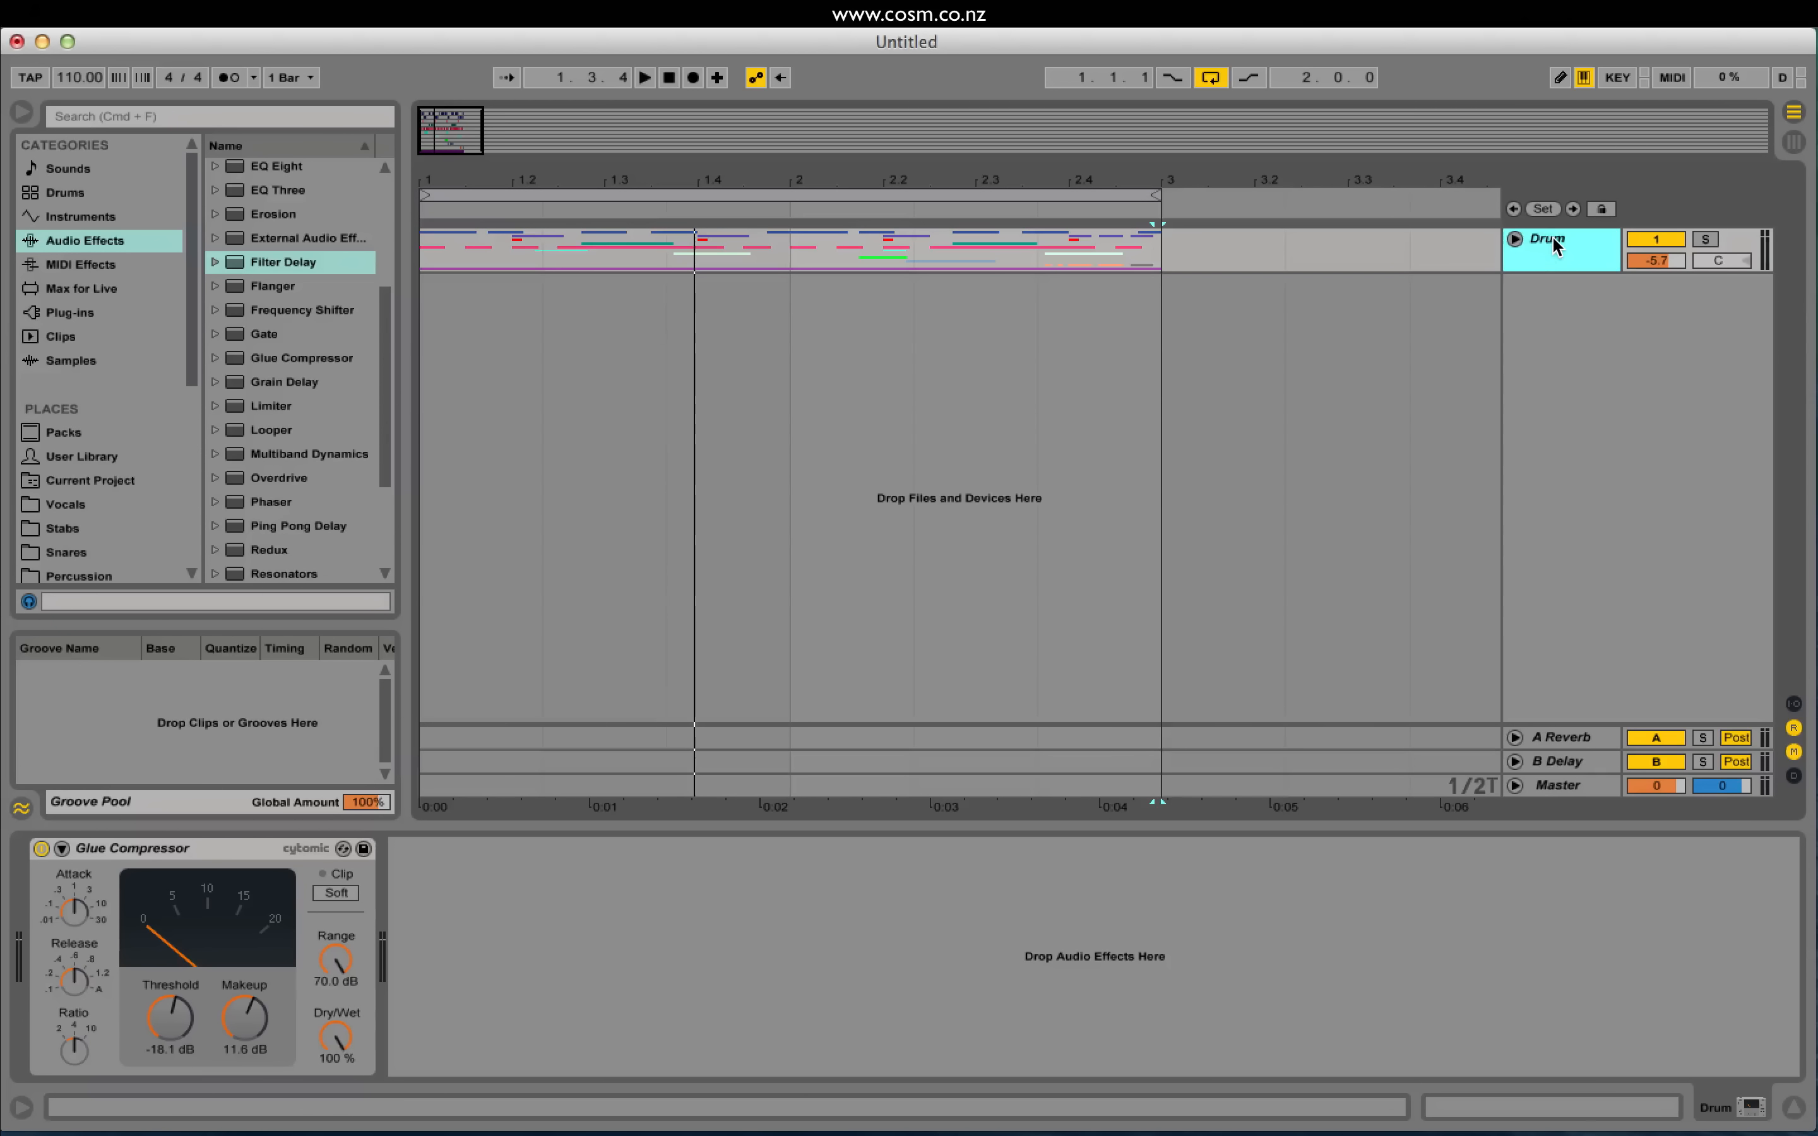
Step: Insert a new audio track named 'D Resampled'
key("super+t")
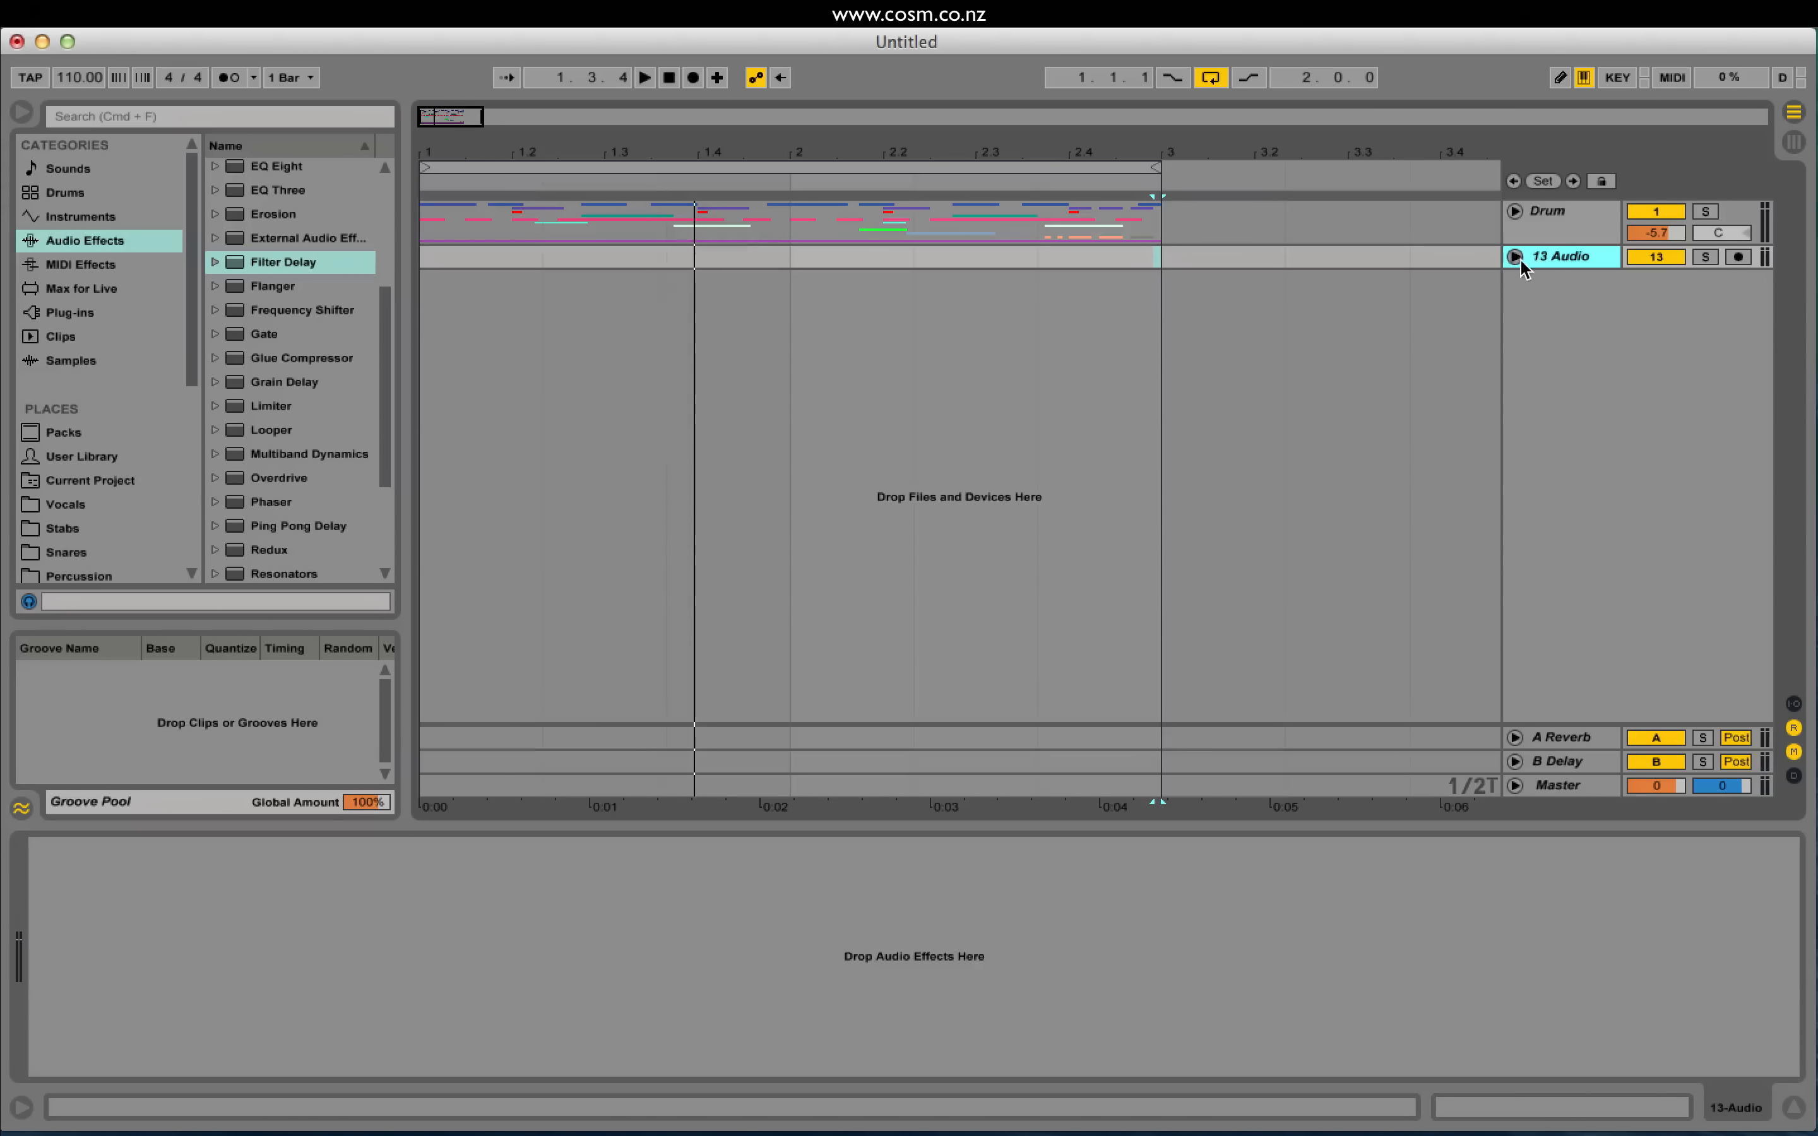
key("super+r")
type("D Resampled")
key("Return")
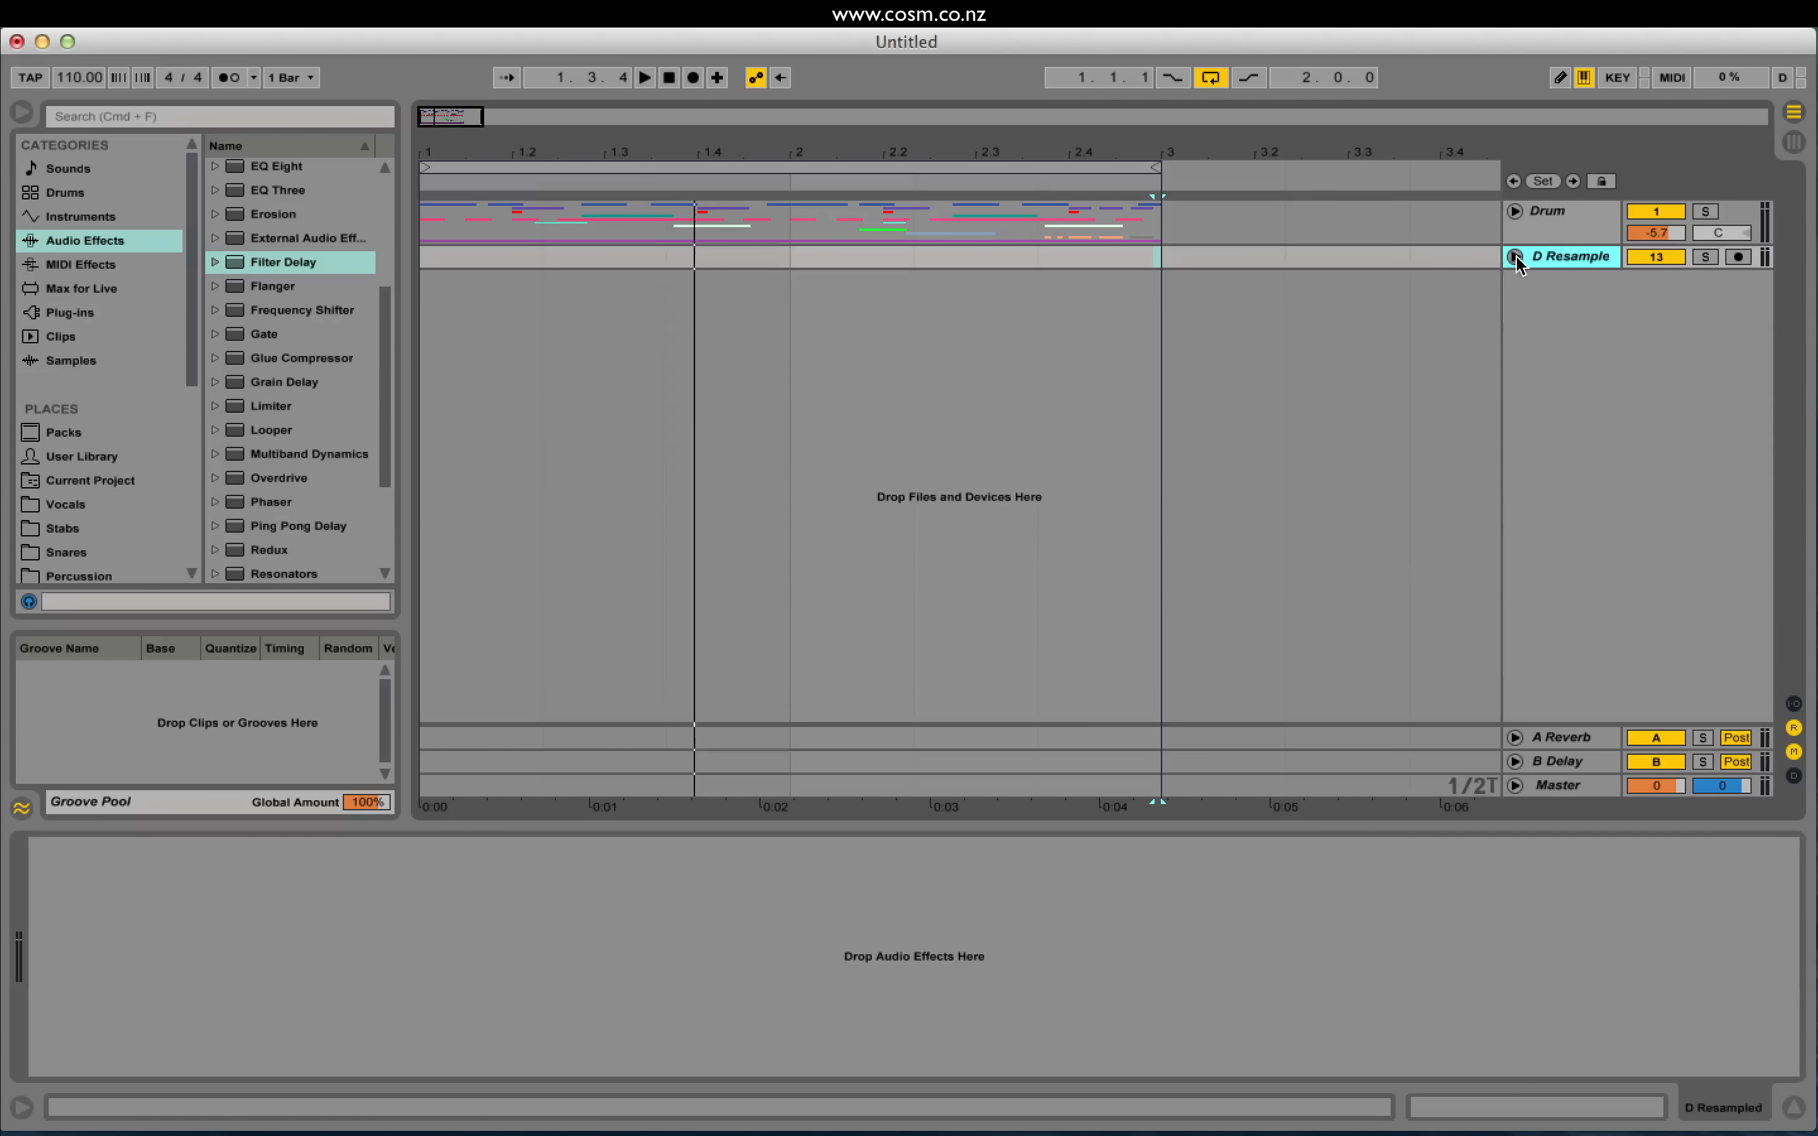
Step: Show In/Out routing, enlarge D Resampled, and set its input to the Drum group
left_click(1514, 257)
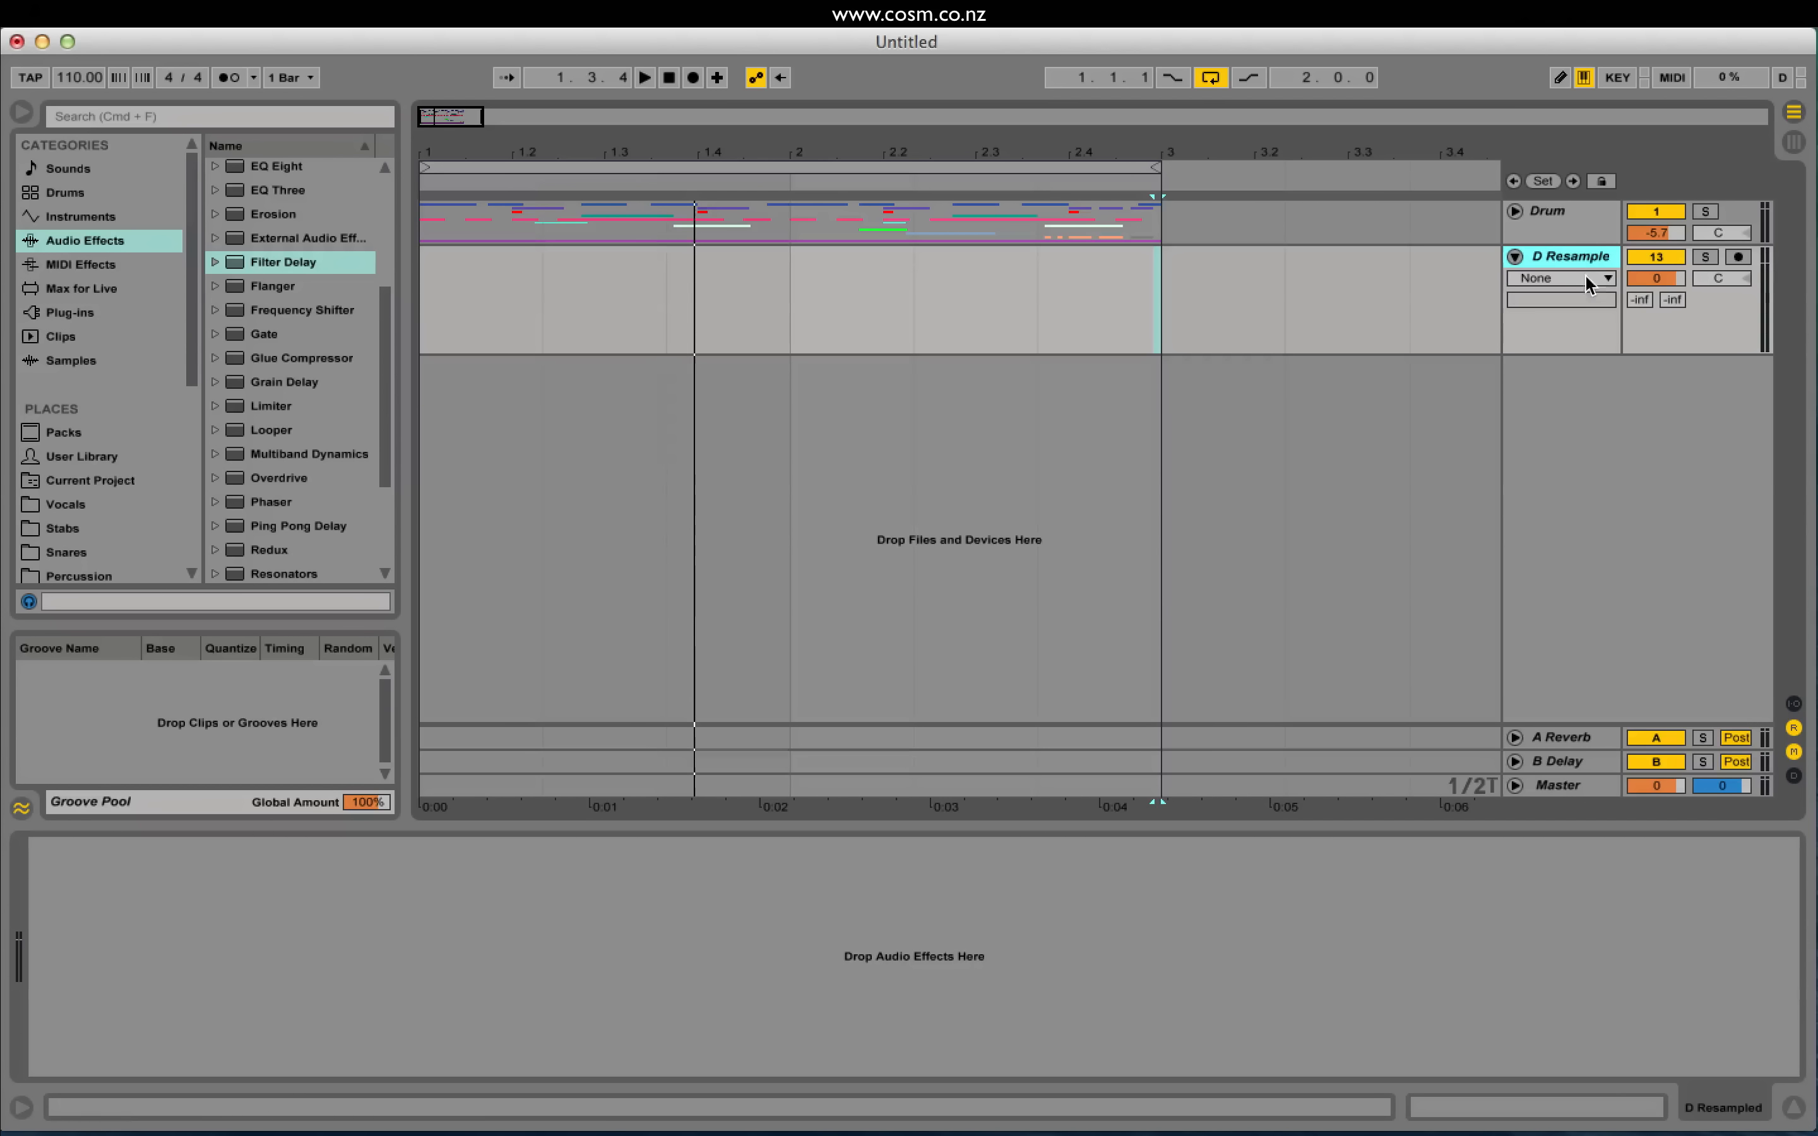
left_click(1794, 704)
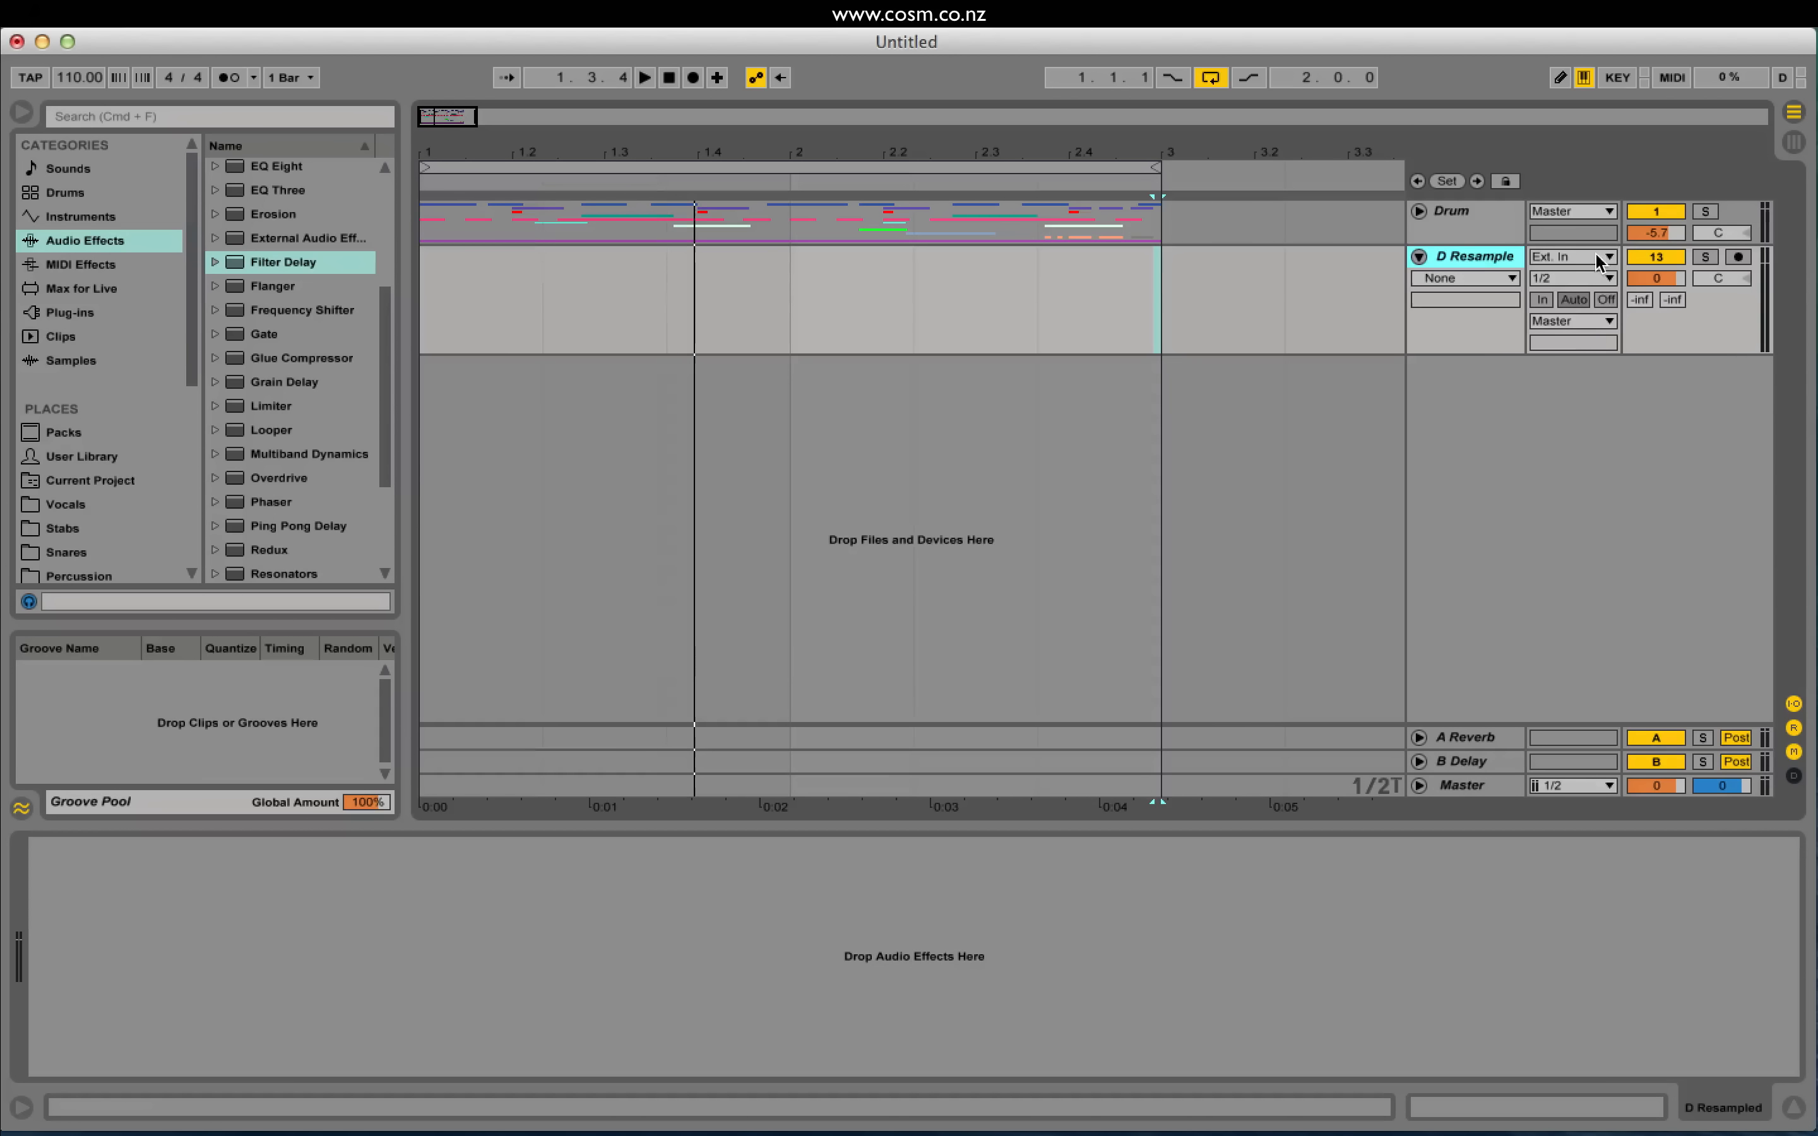
left_click_drag(1495, 352, 1495, 417)
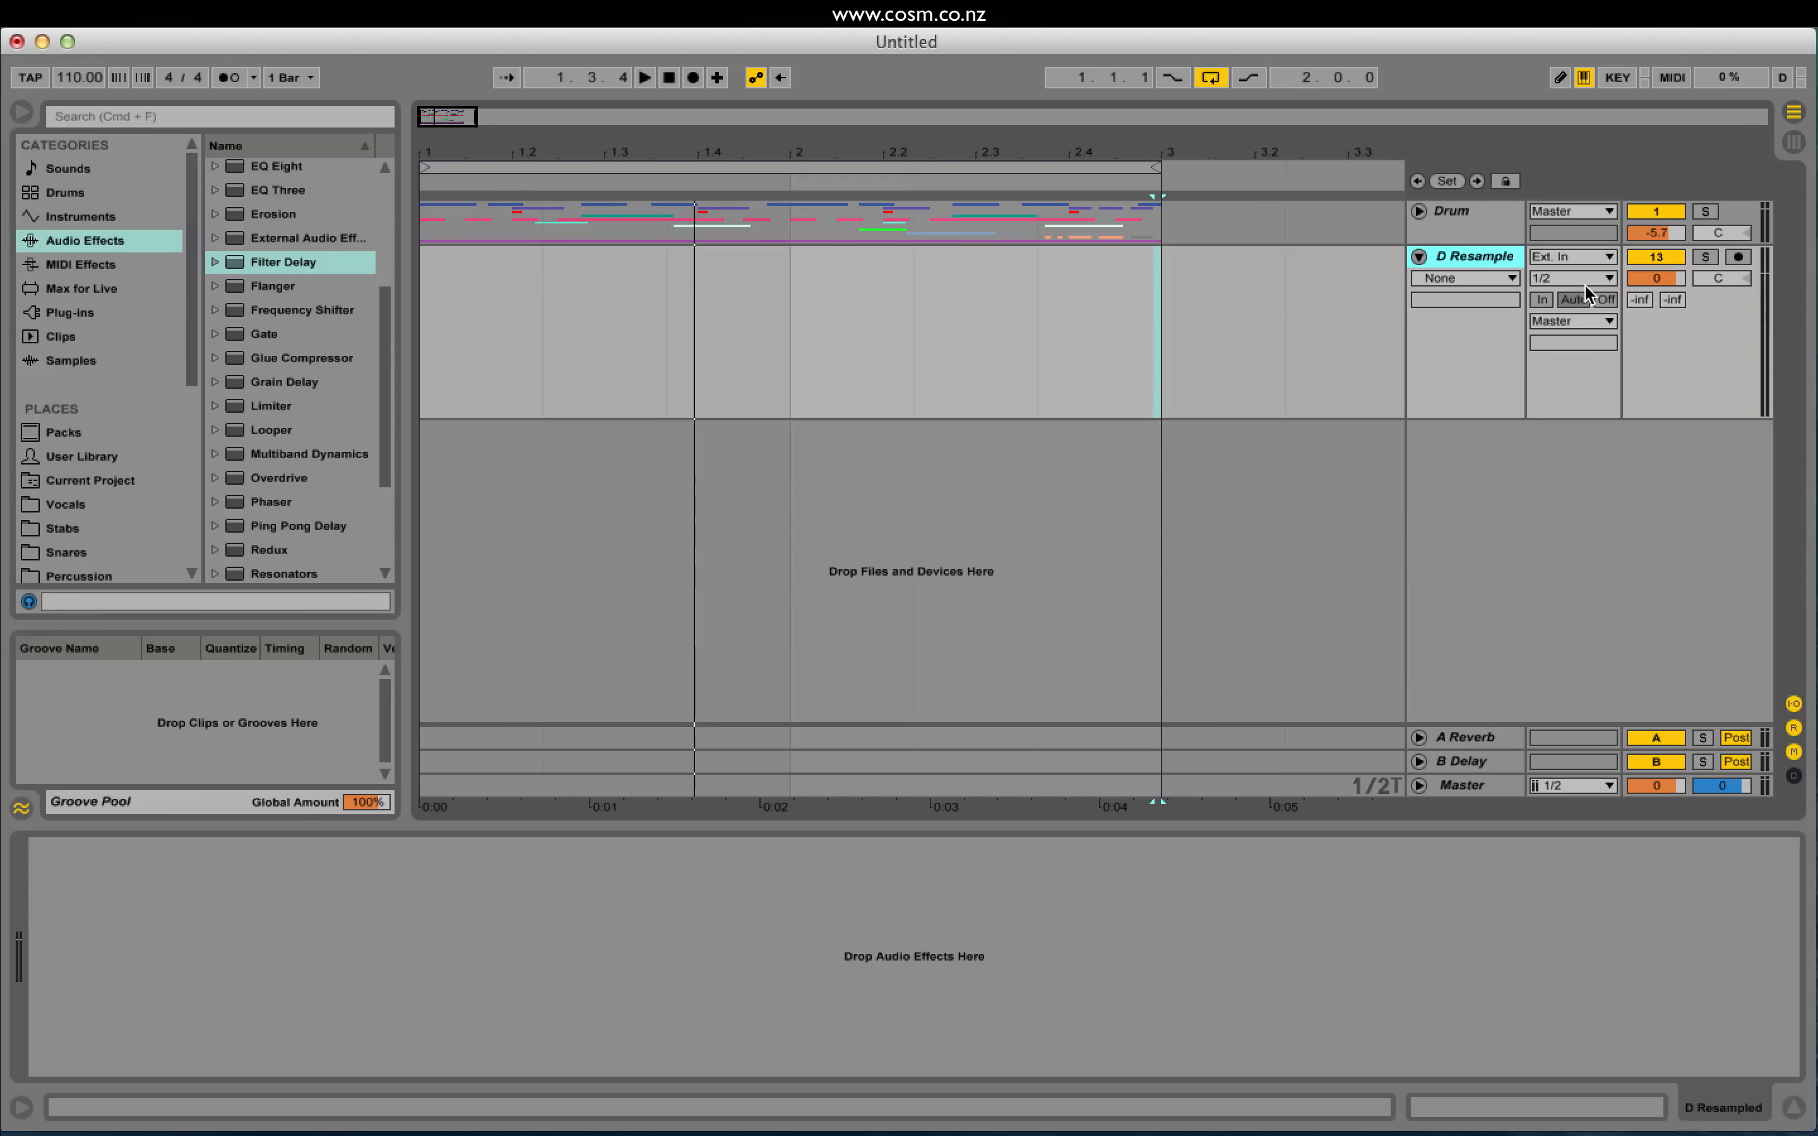
left_click(1569, 257)
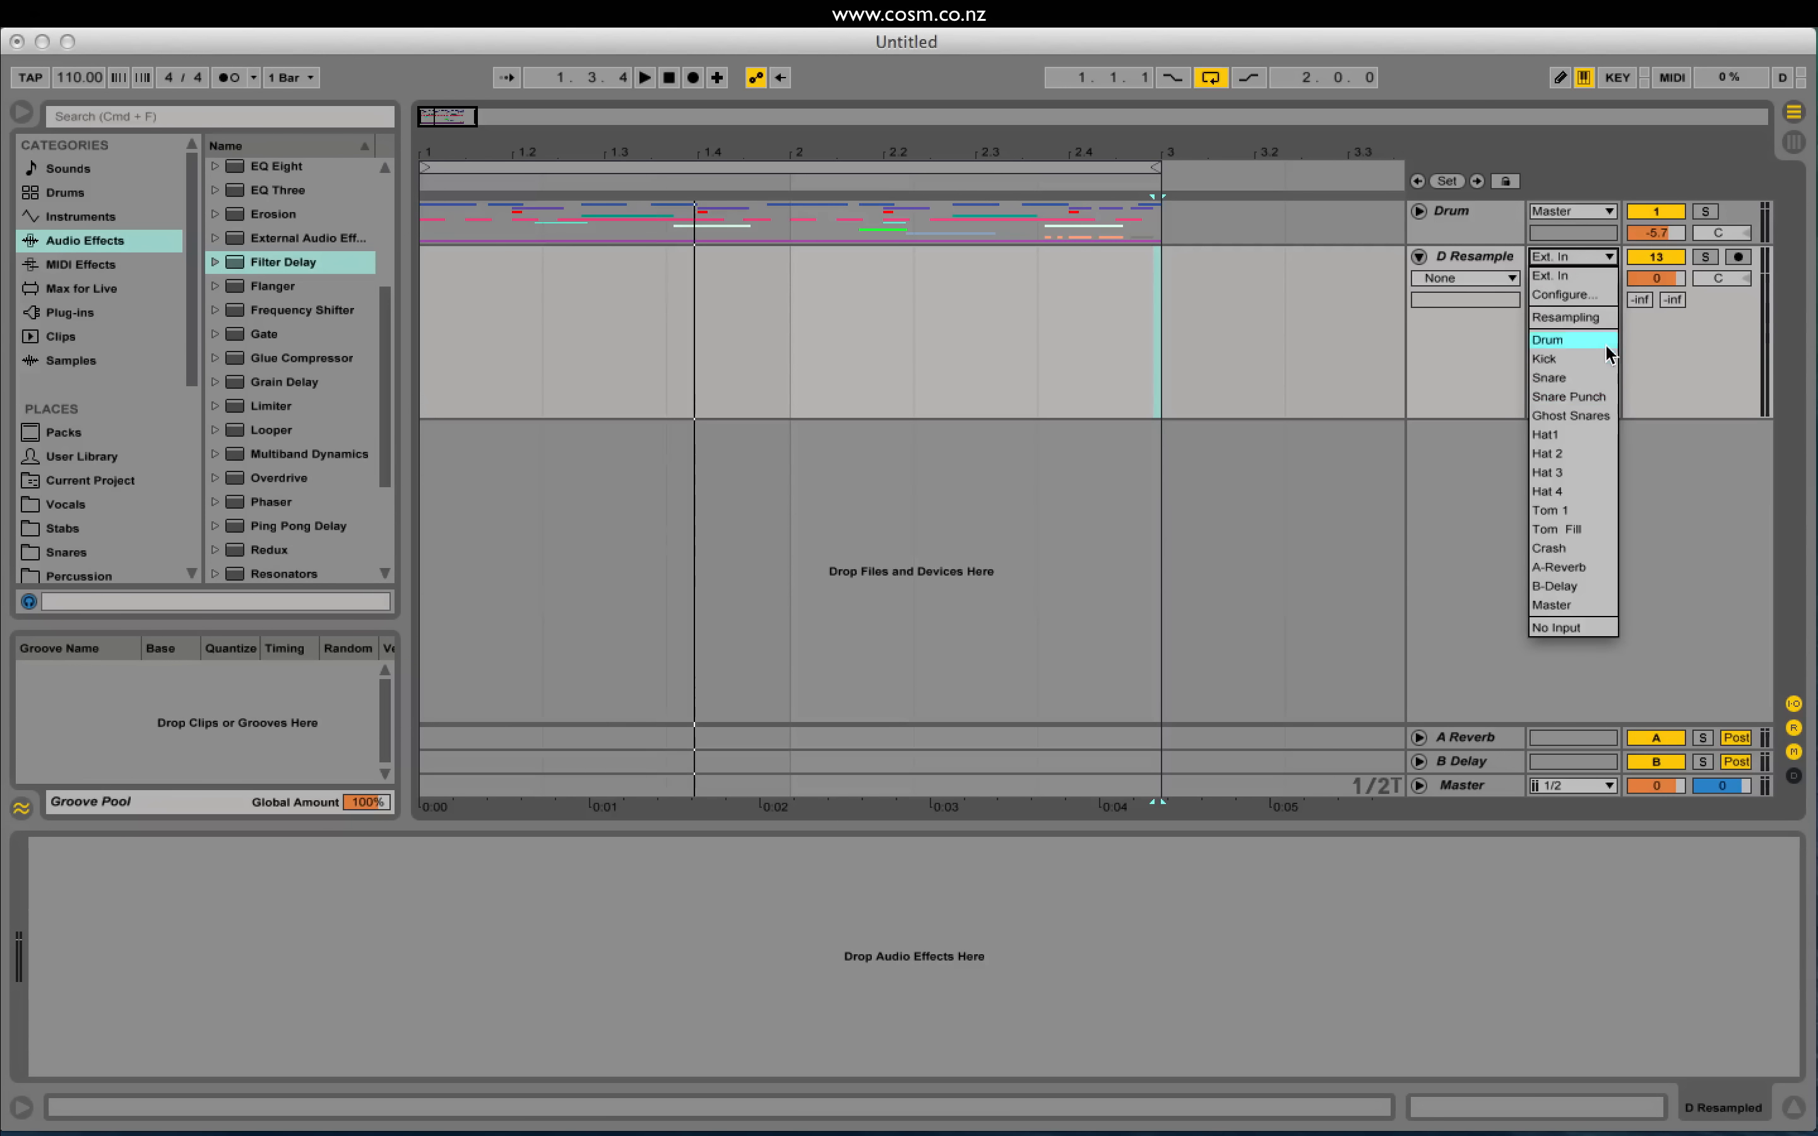
left_click(1581, 334)
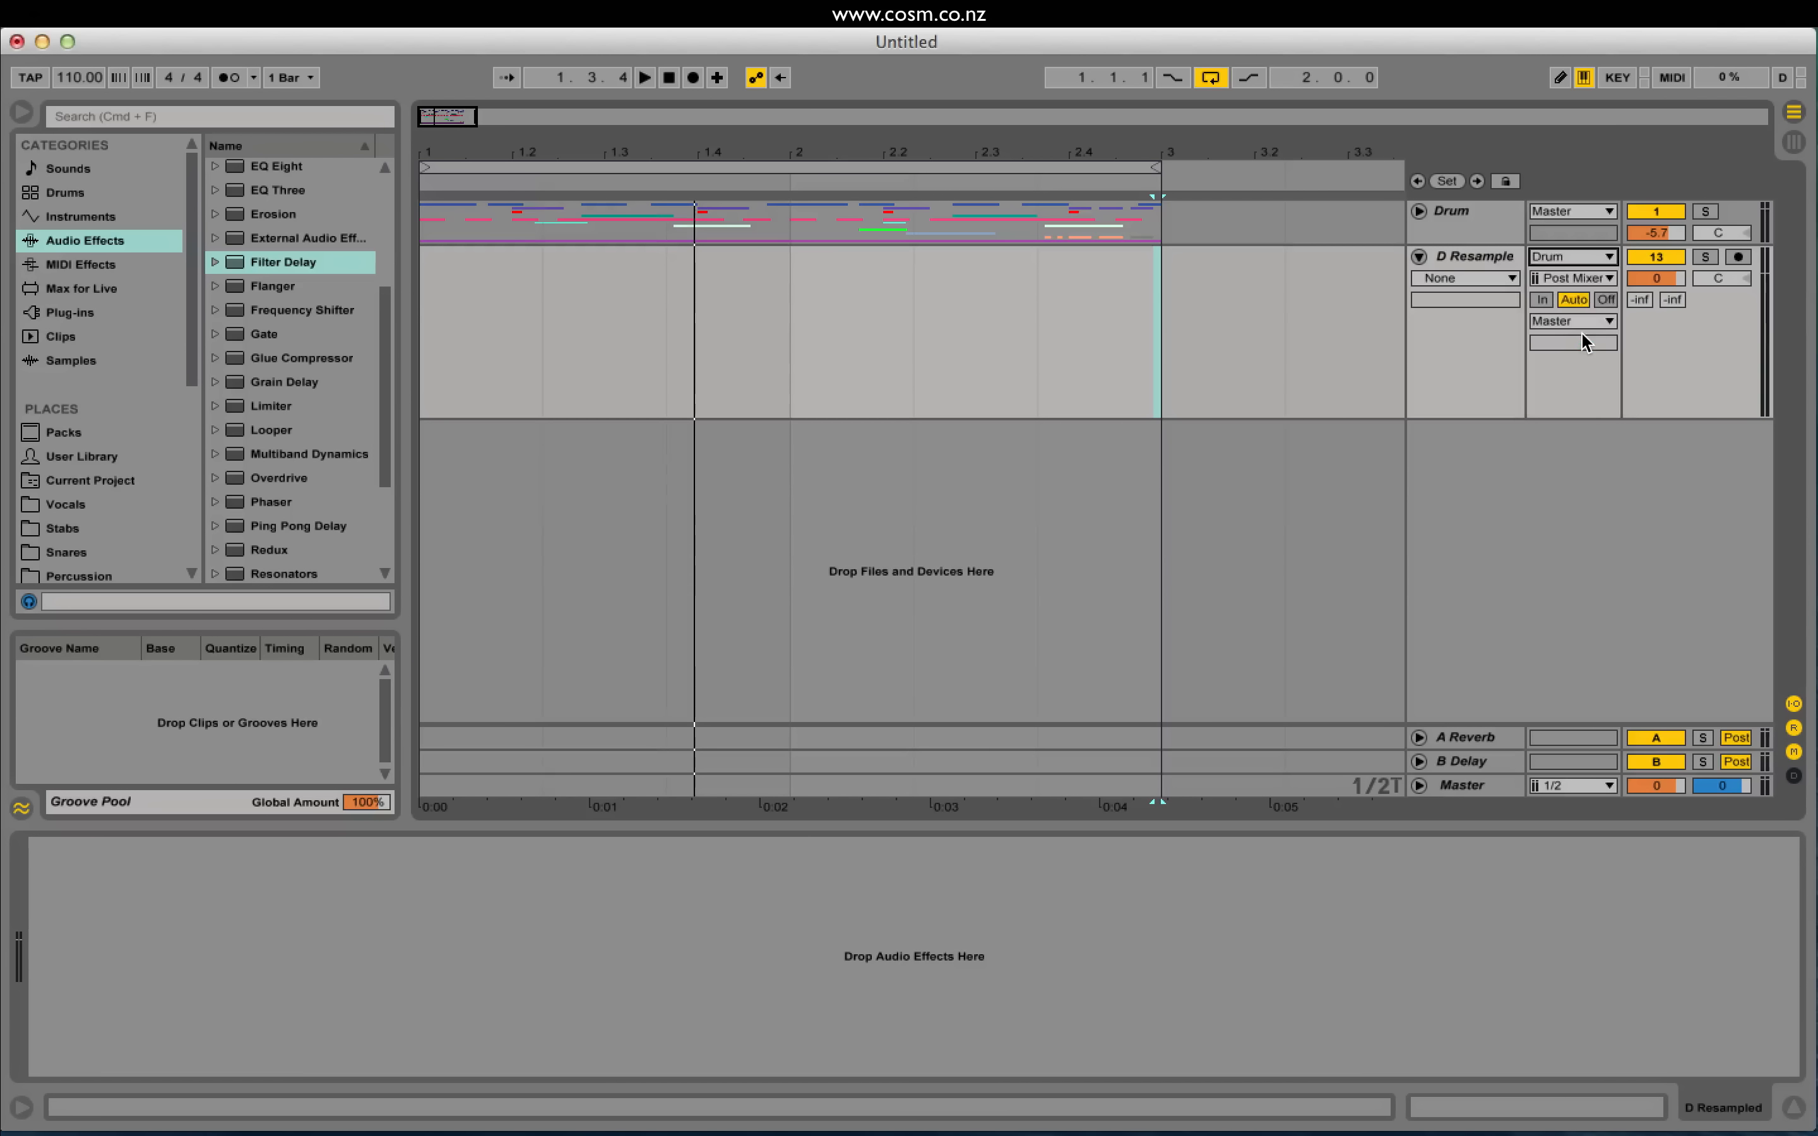
Step: Arm D Resampled for recording and return the start position to bar 1
left_click(1480, 254)
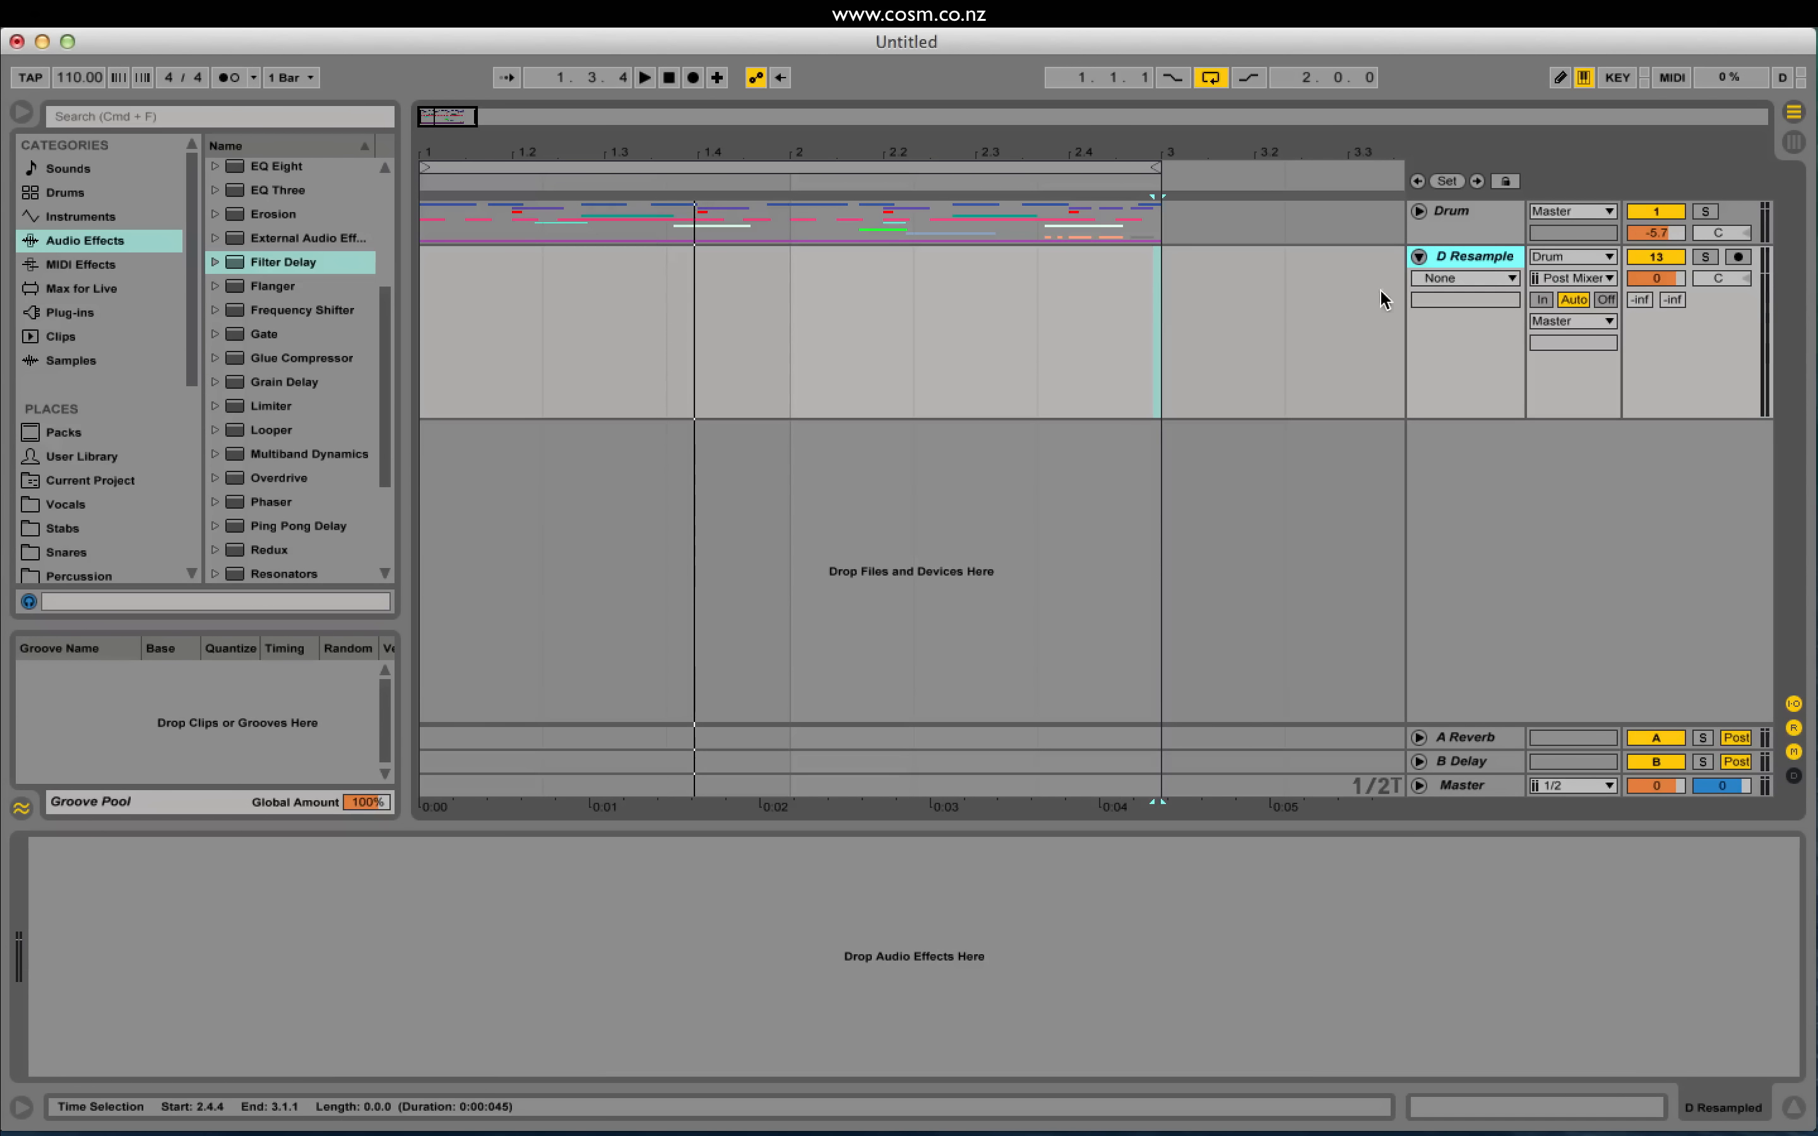
left_click(1464, 217)
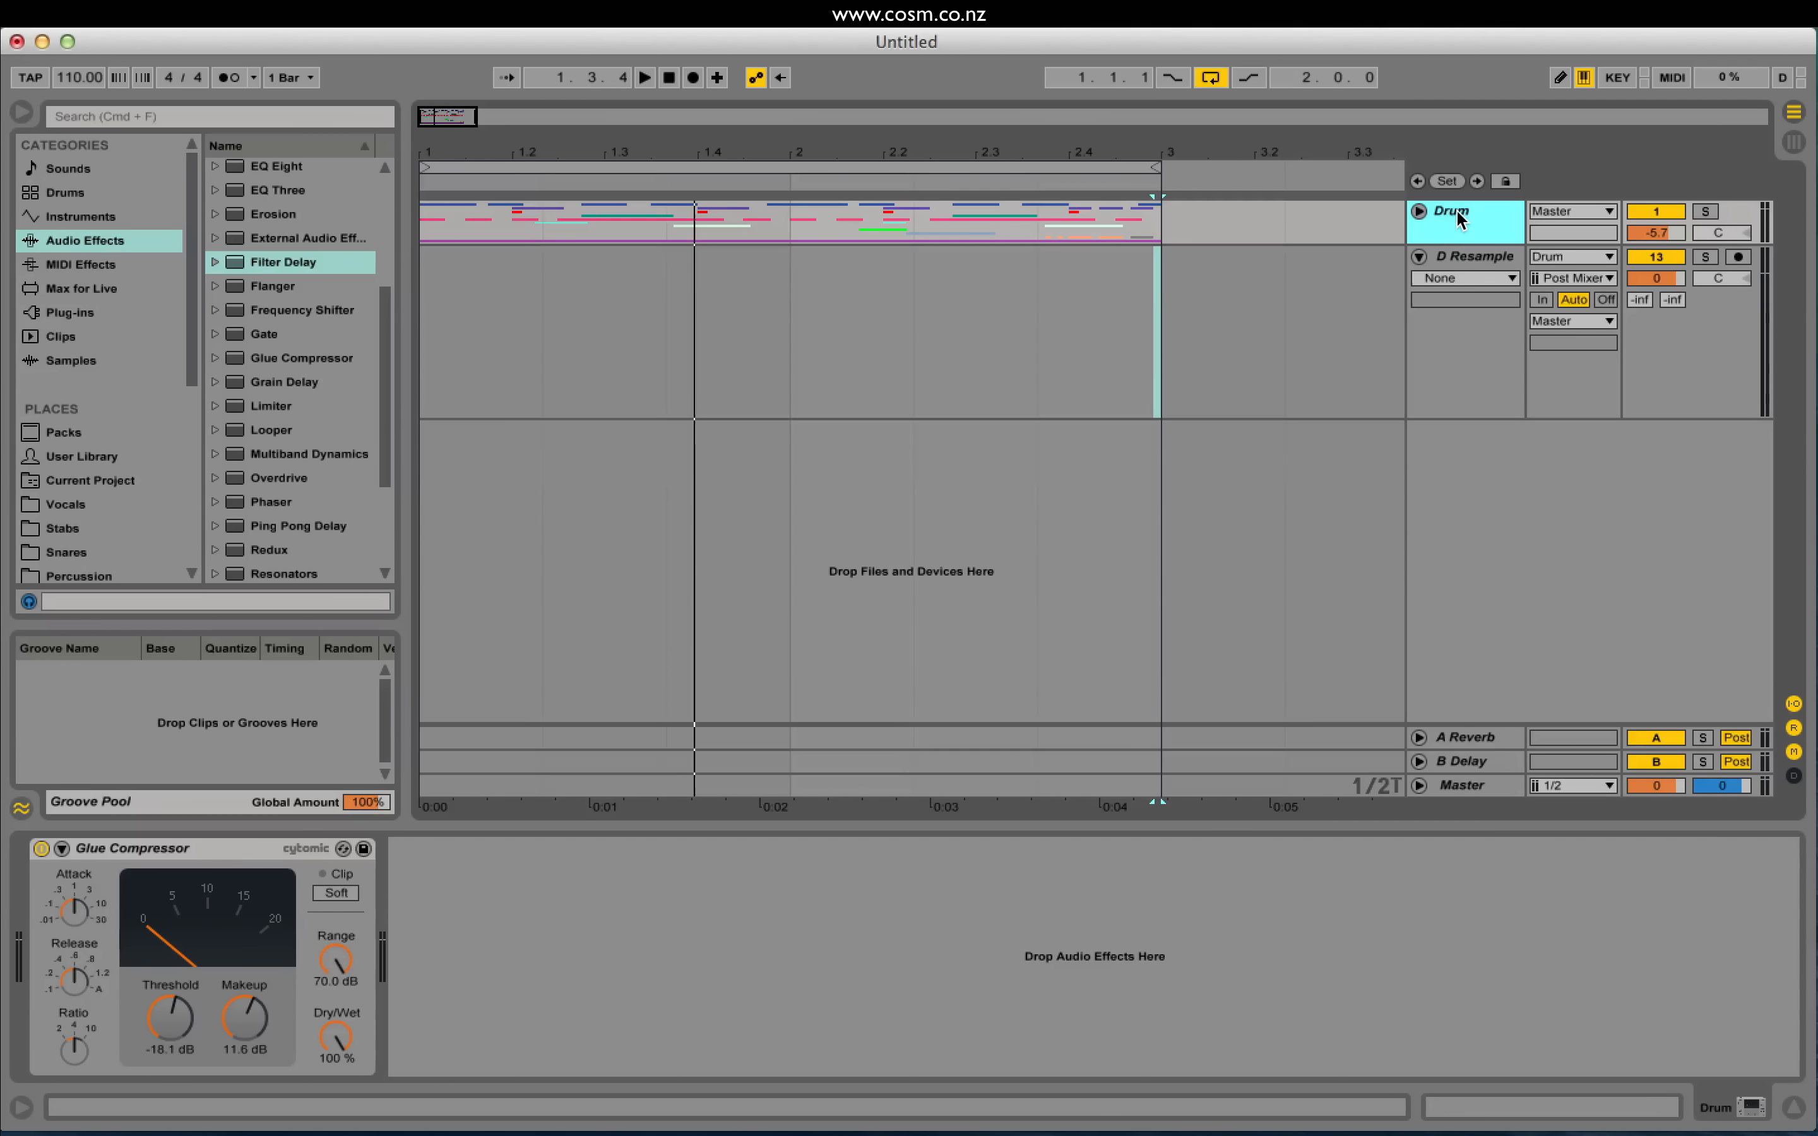
left_click(1470, 260)
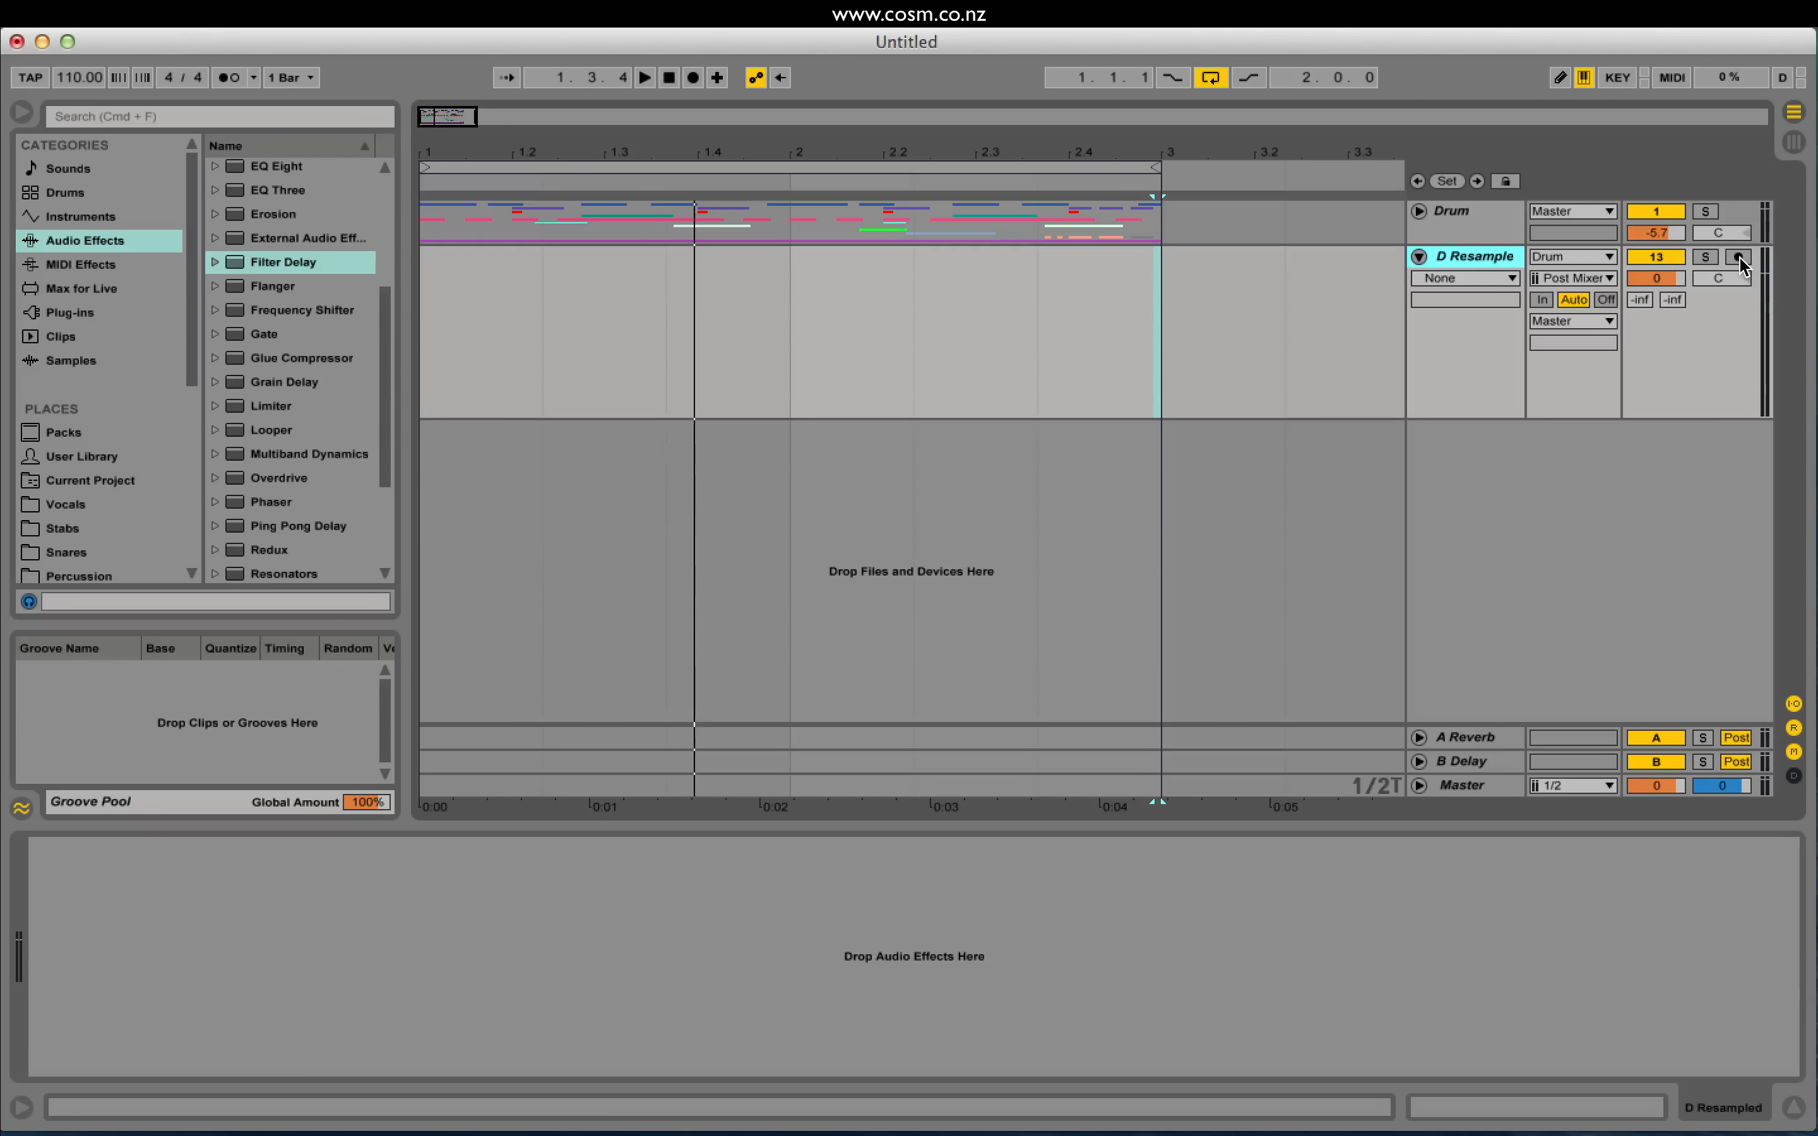
left_click(1739, 258)
left_click(421, 316)
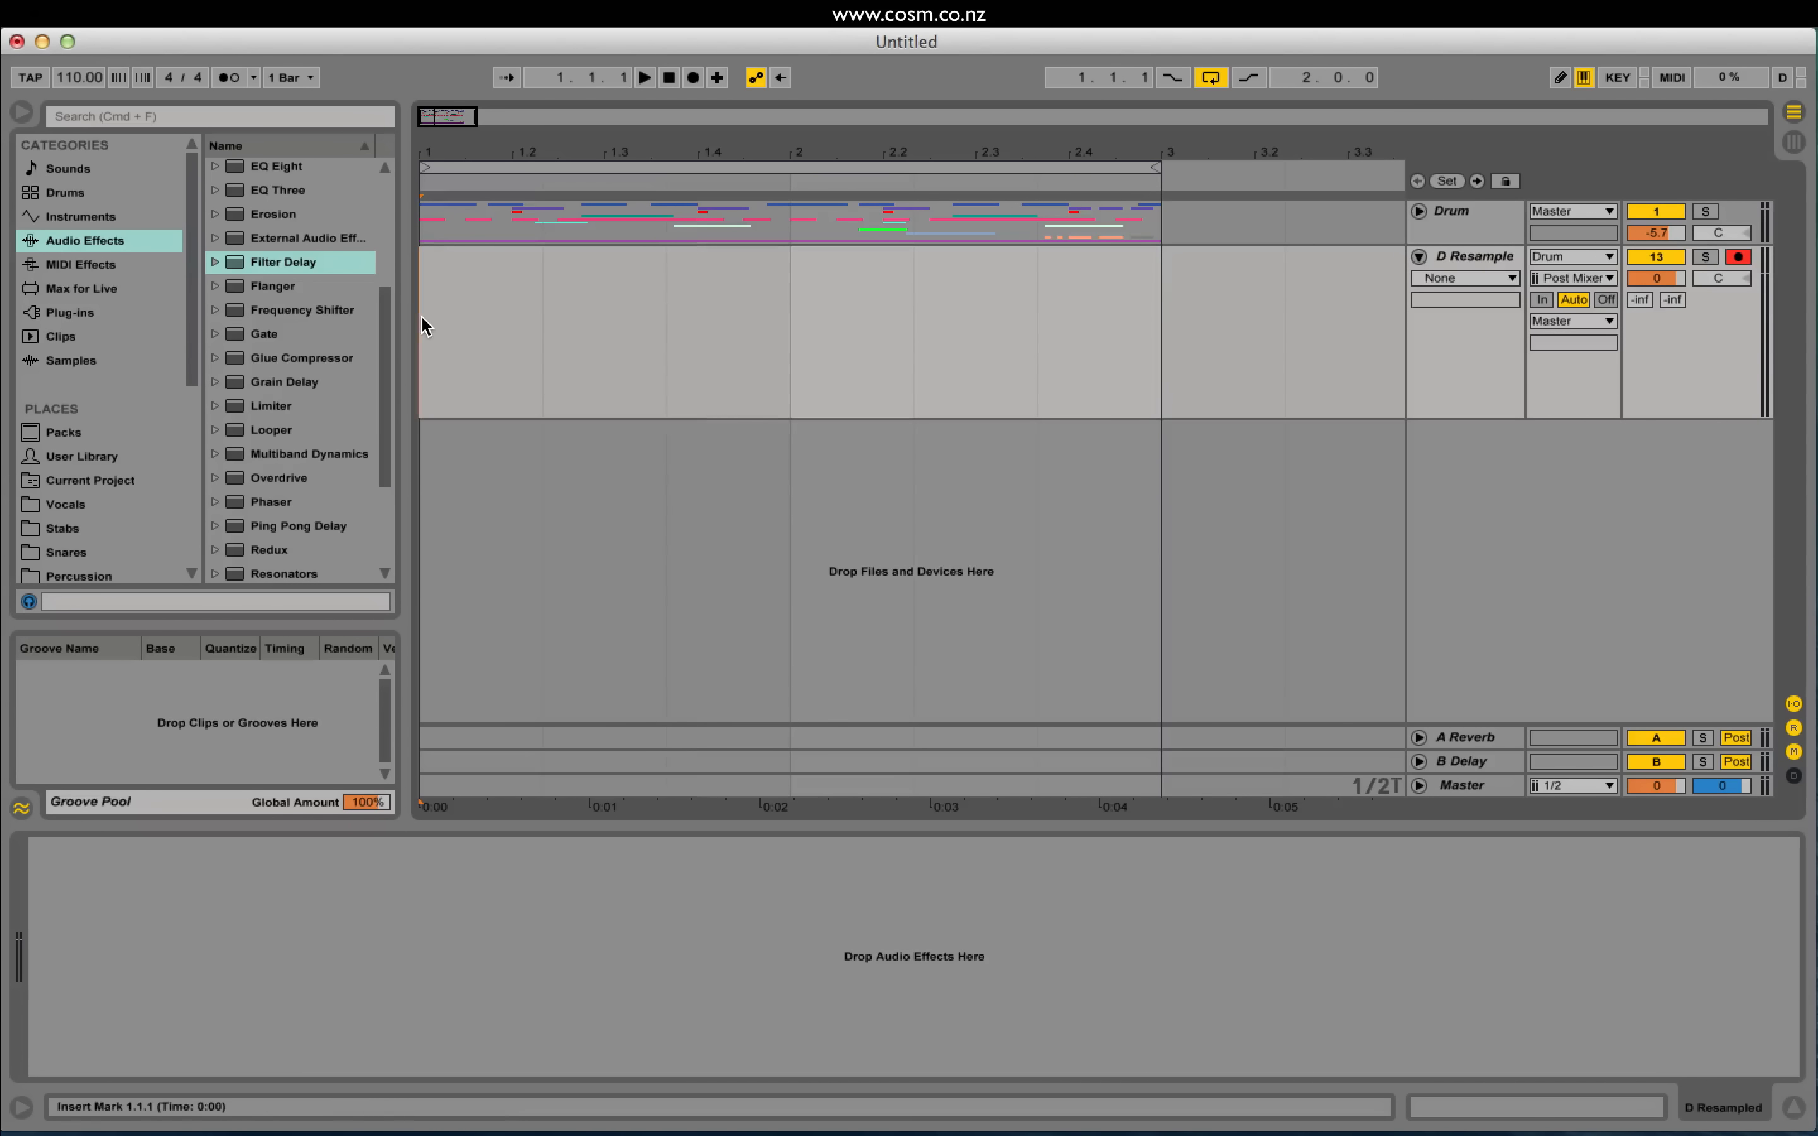
Step: Record two bars of the Drum group, undo the extra take, and play the result
left_click(692, 78)
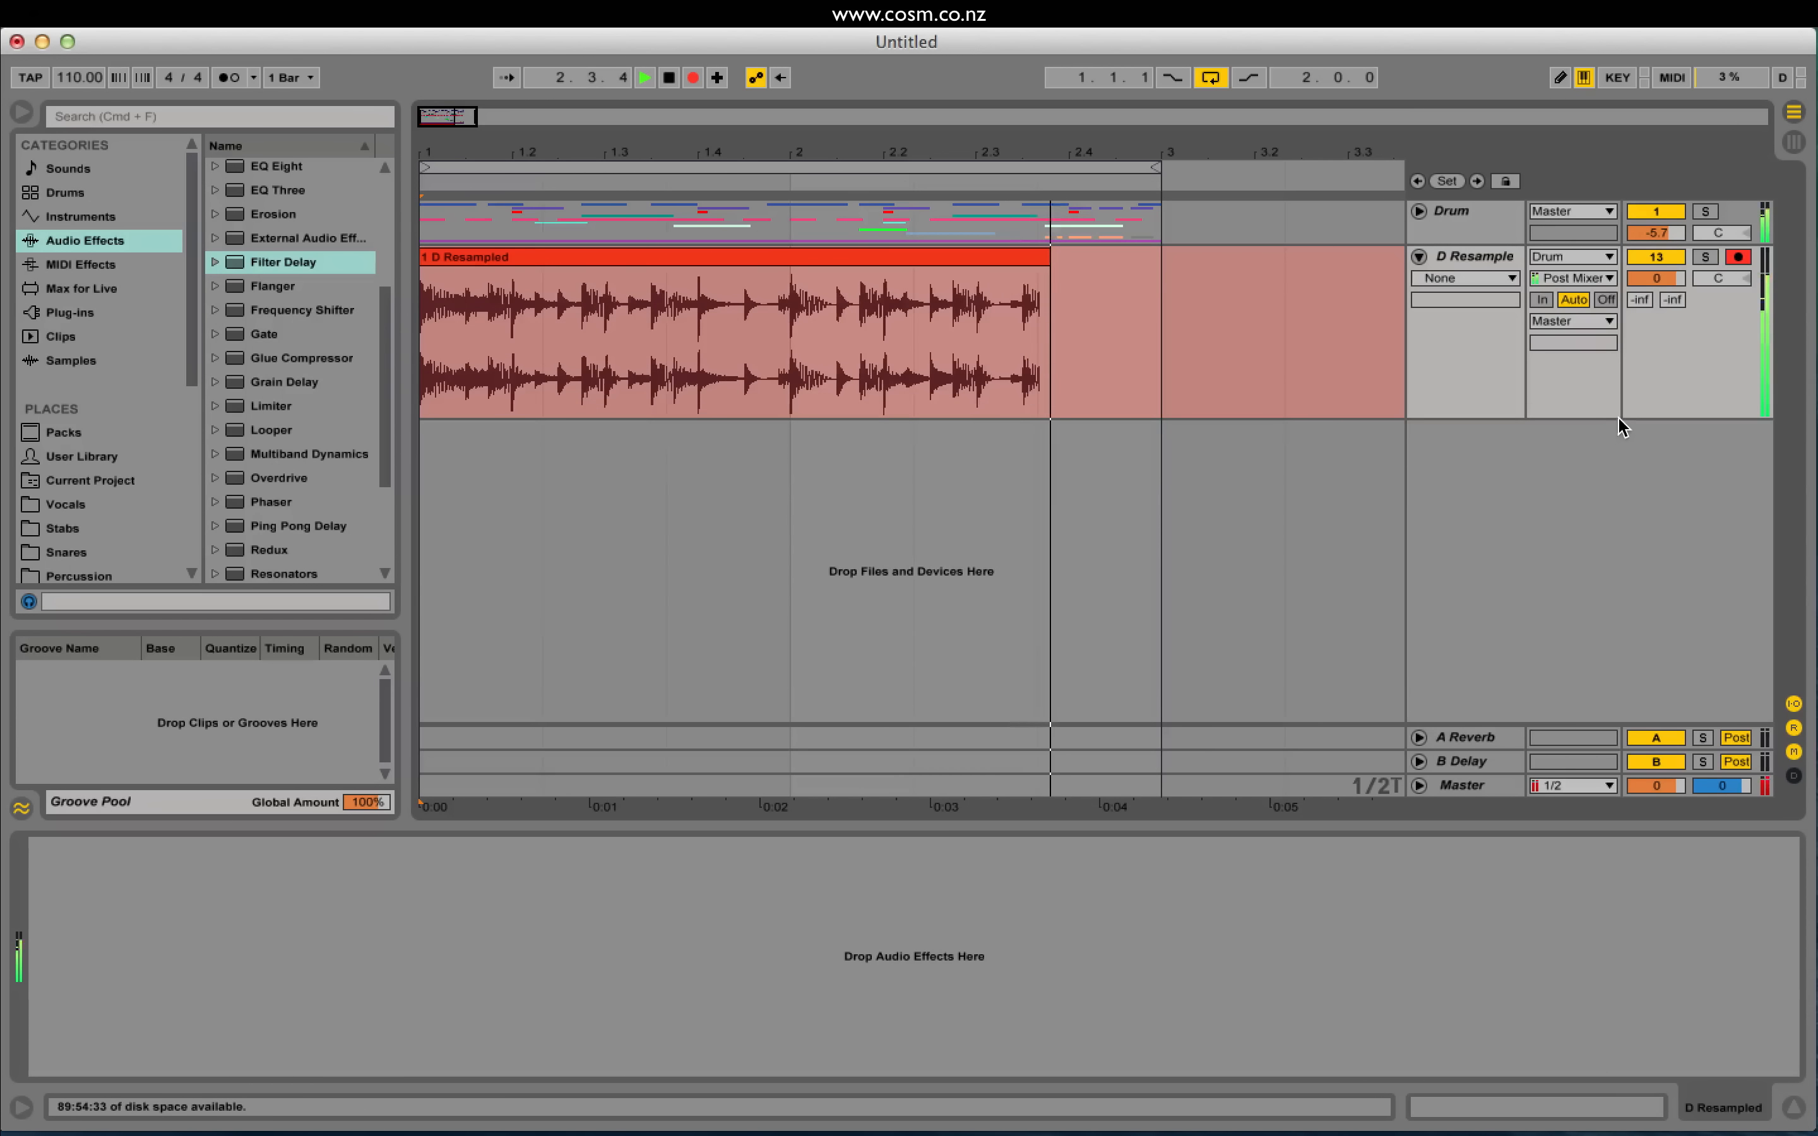
key("space")
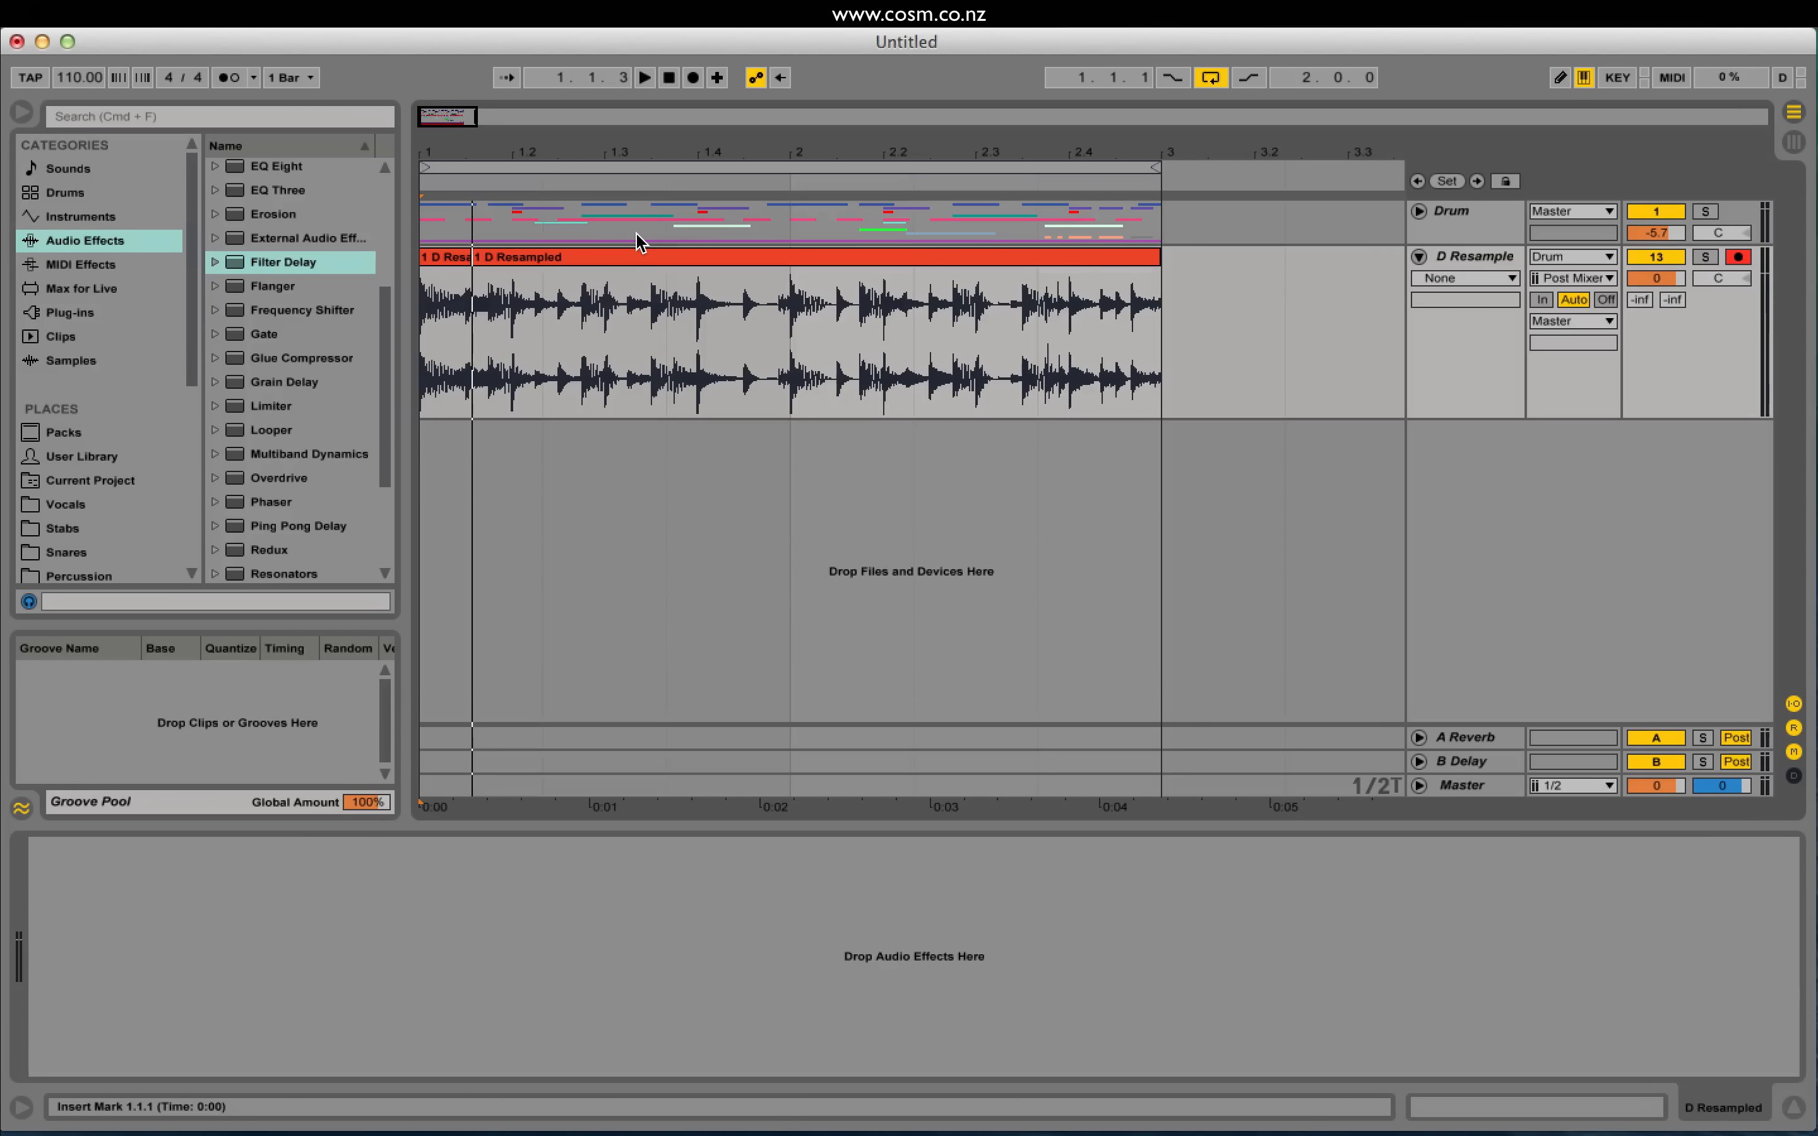
key("super+z")
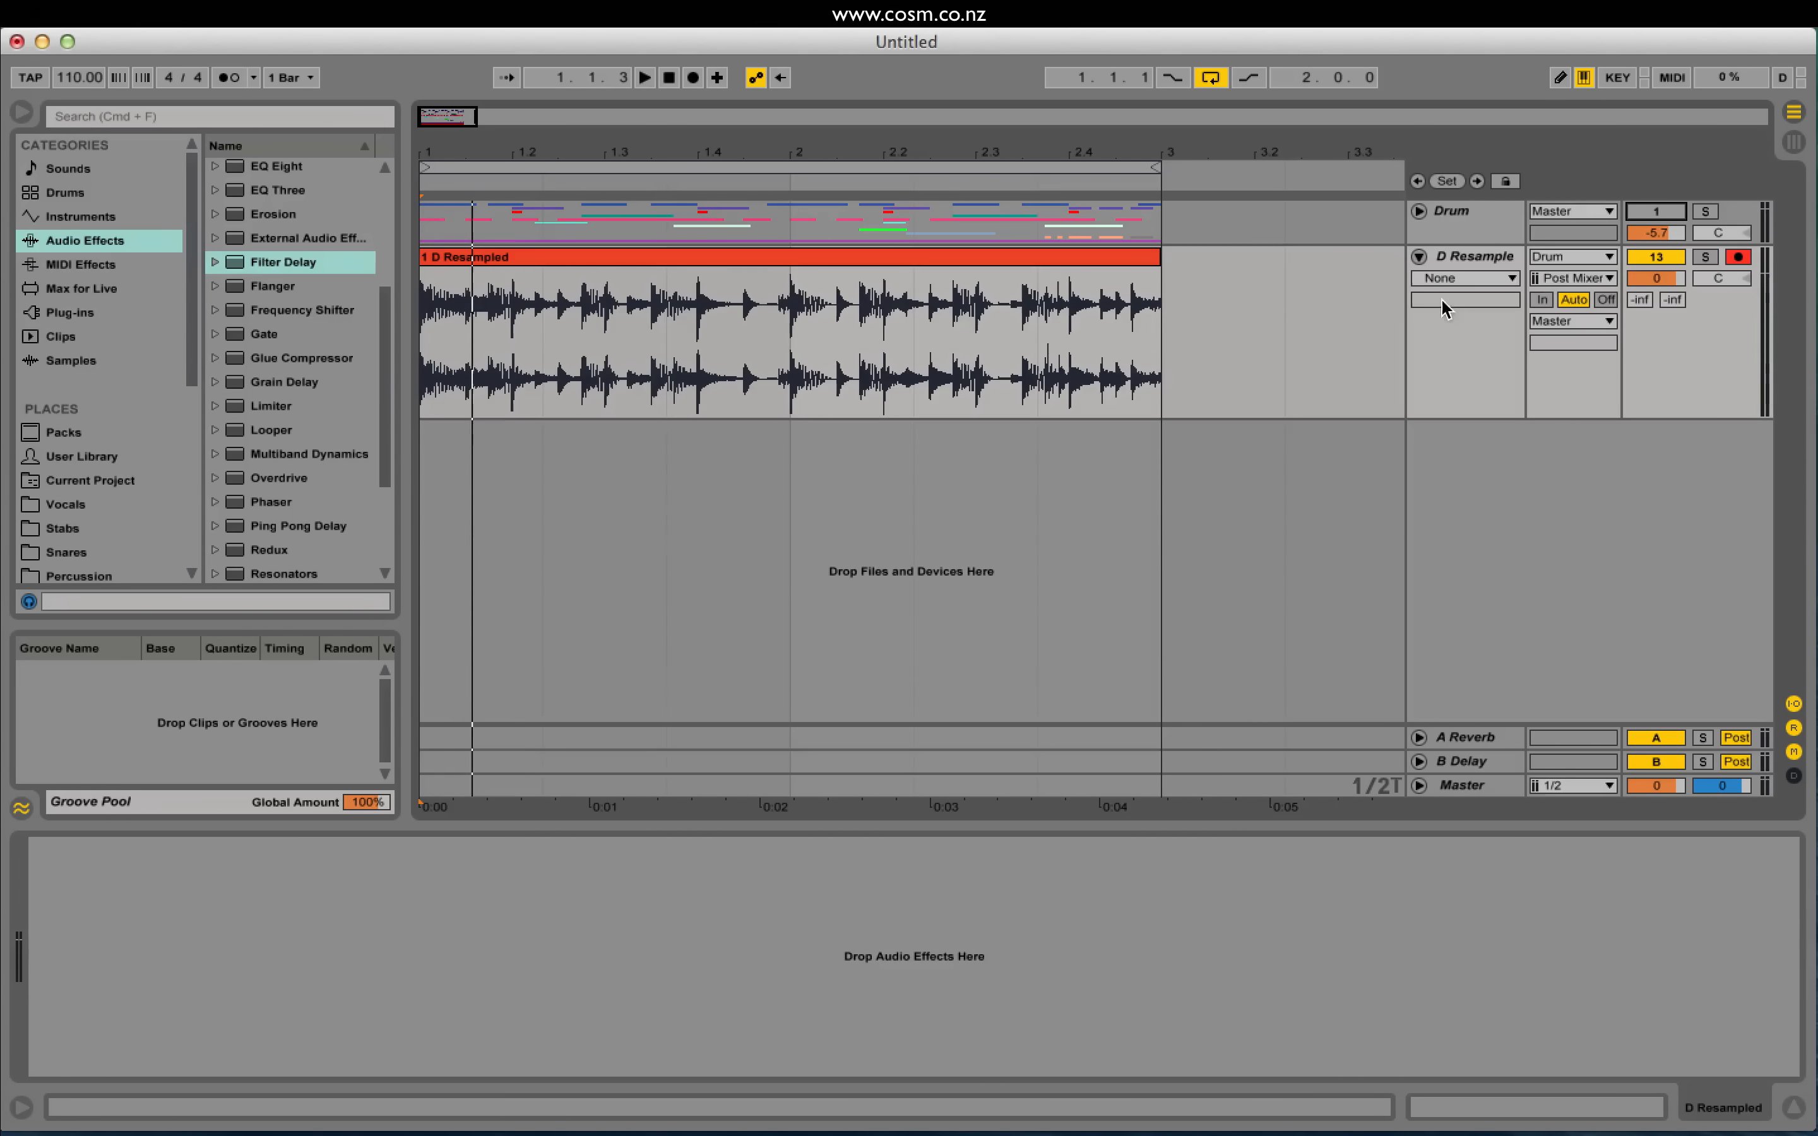
key("space")
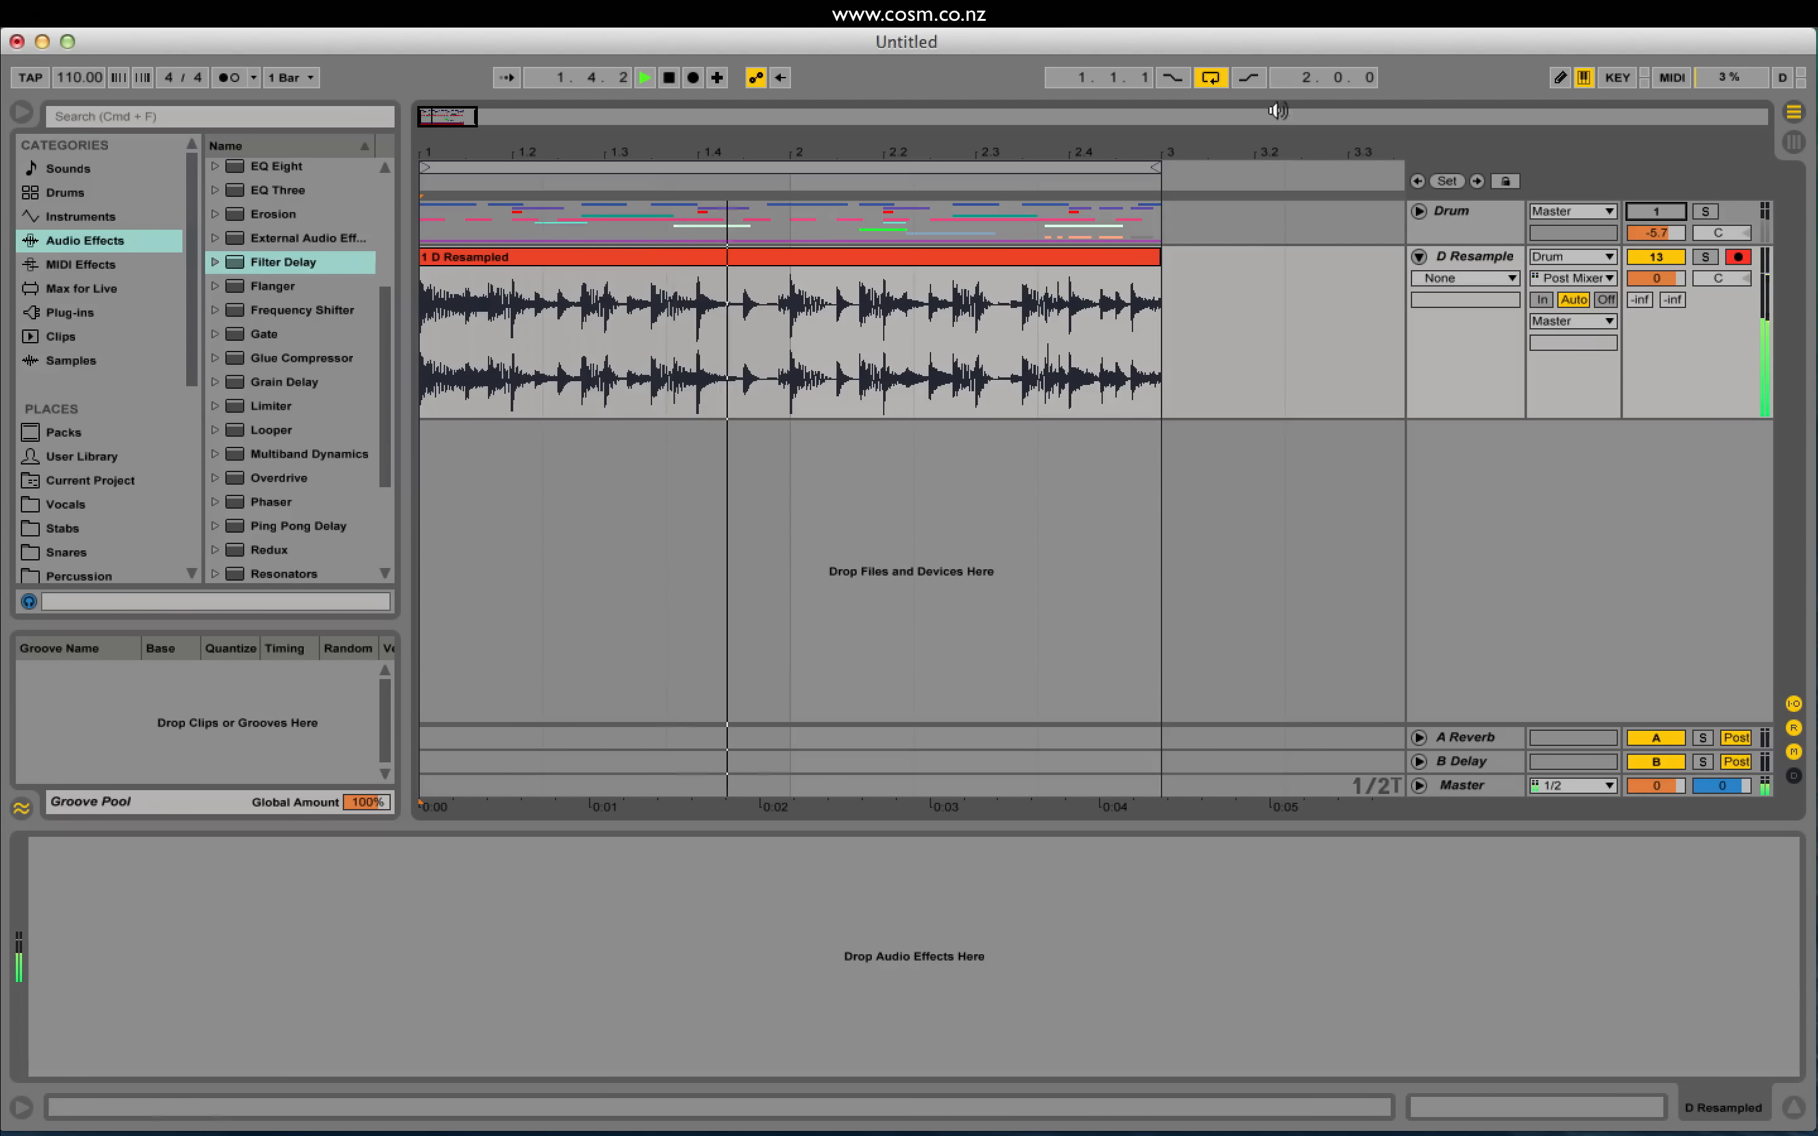
Step: Trim the D Resampled clip's end back to bar 3 and show Packs in the browser
left_click_drag(467, 120, 500, 123)
double_click(560, 259)
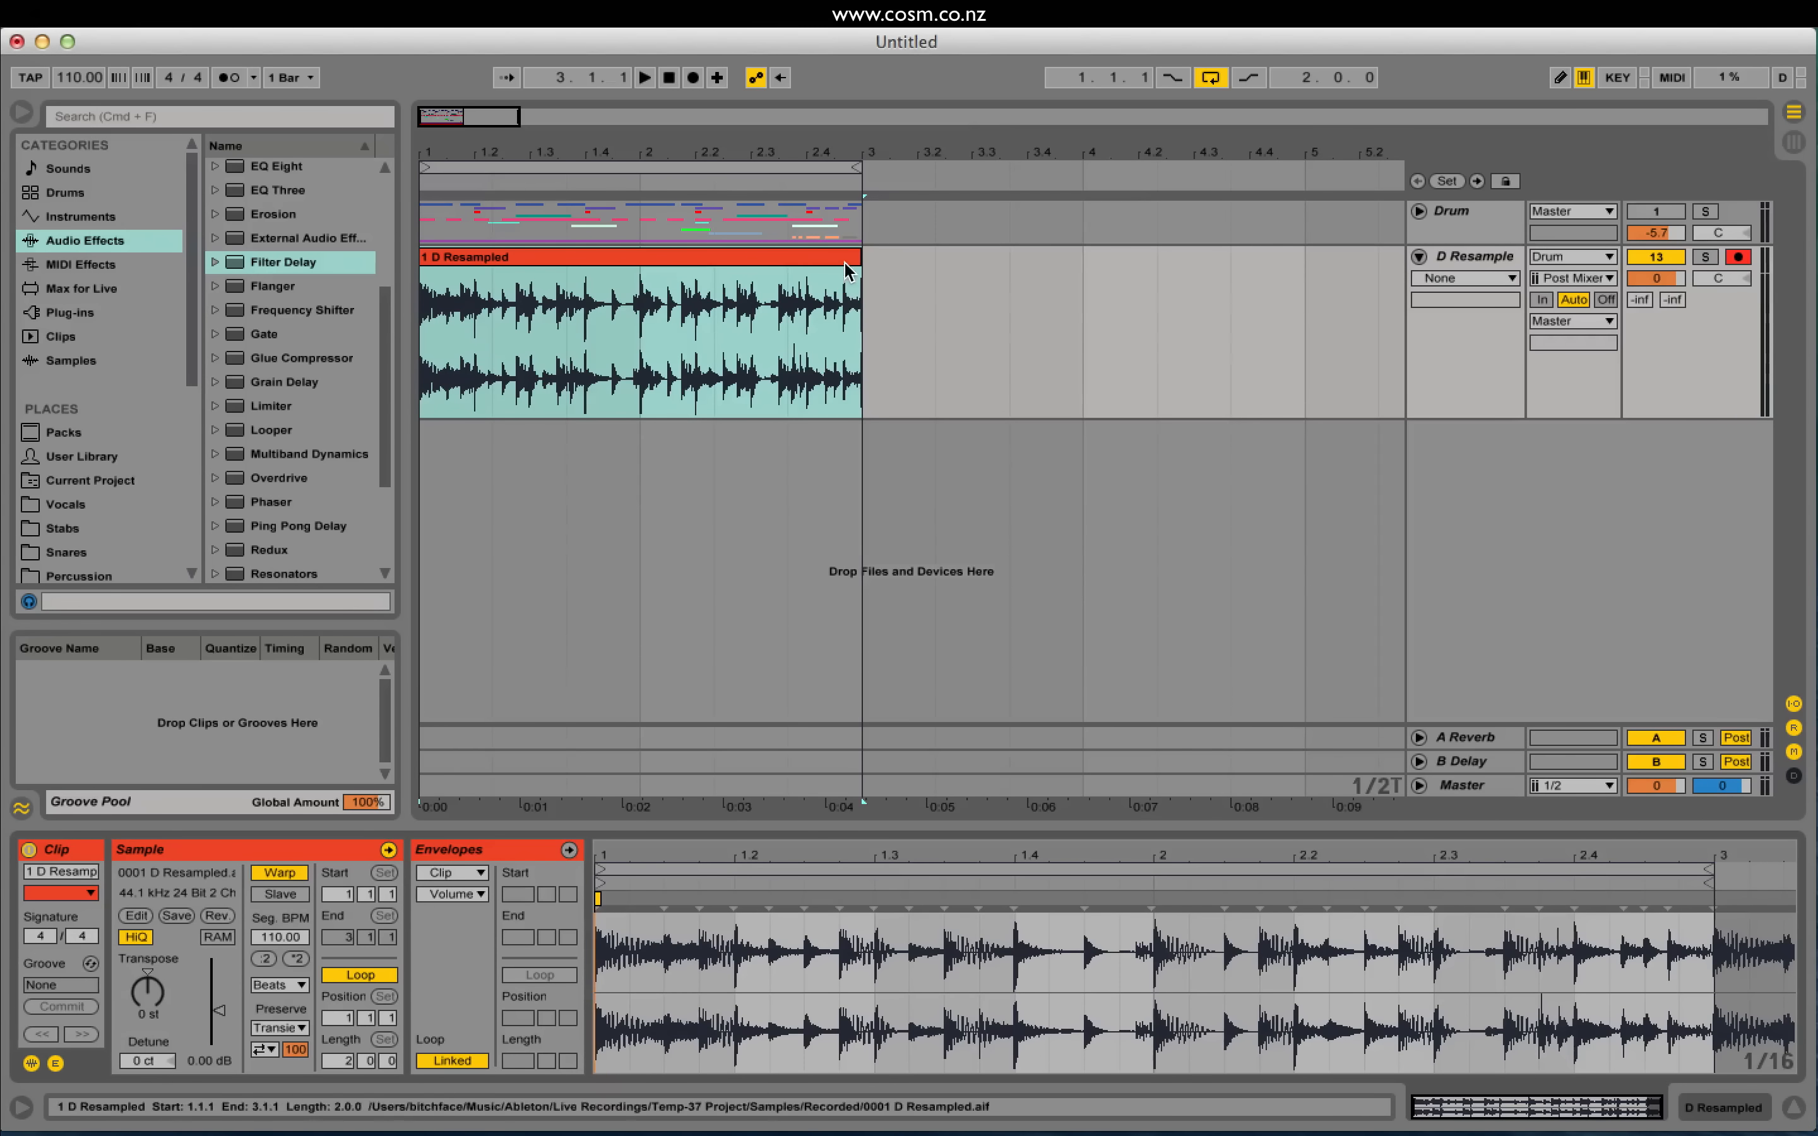
left_click_drag(861, 257, 1297, 257)
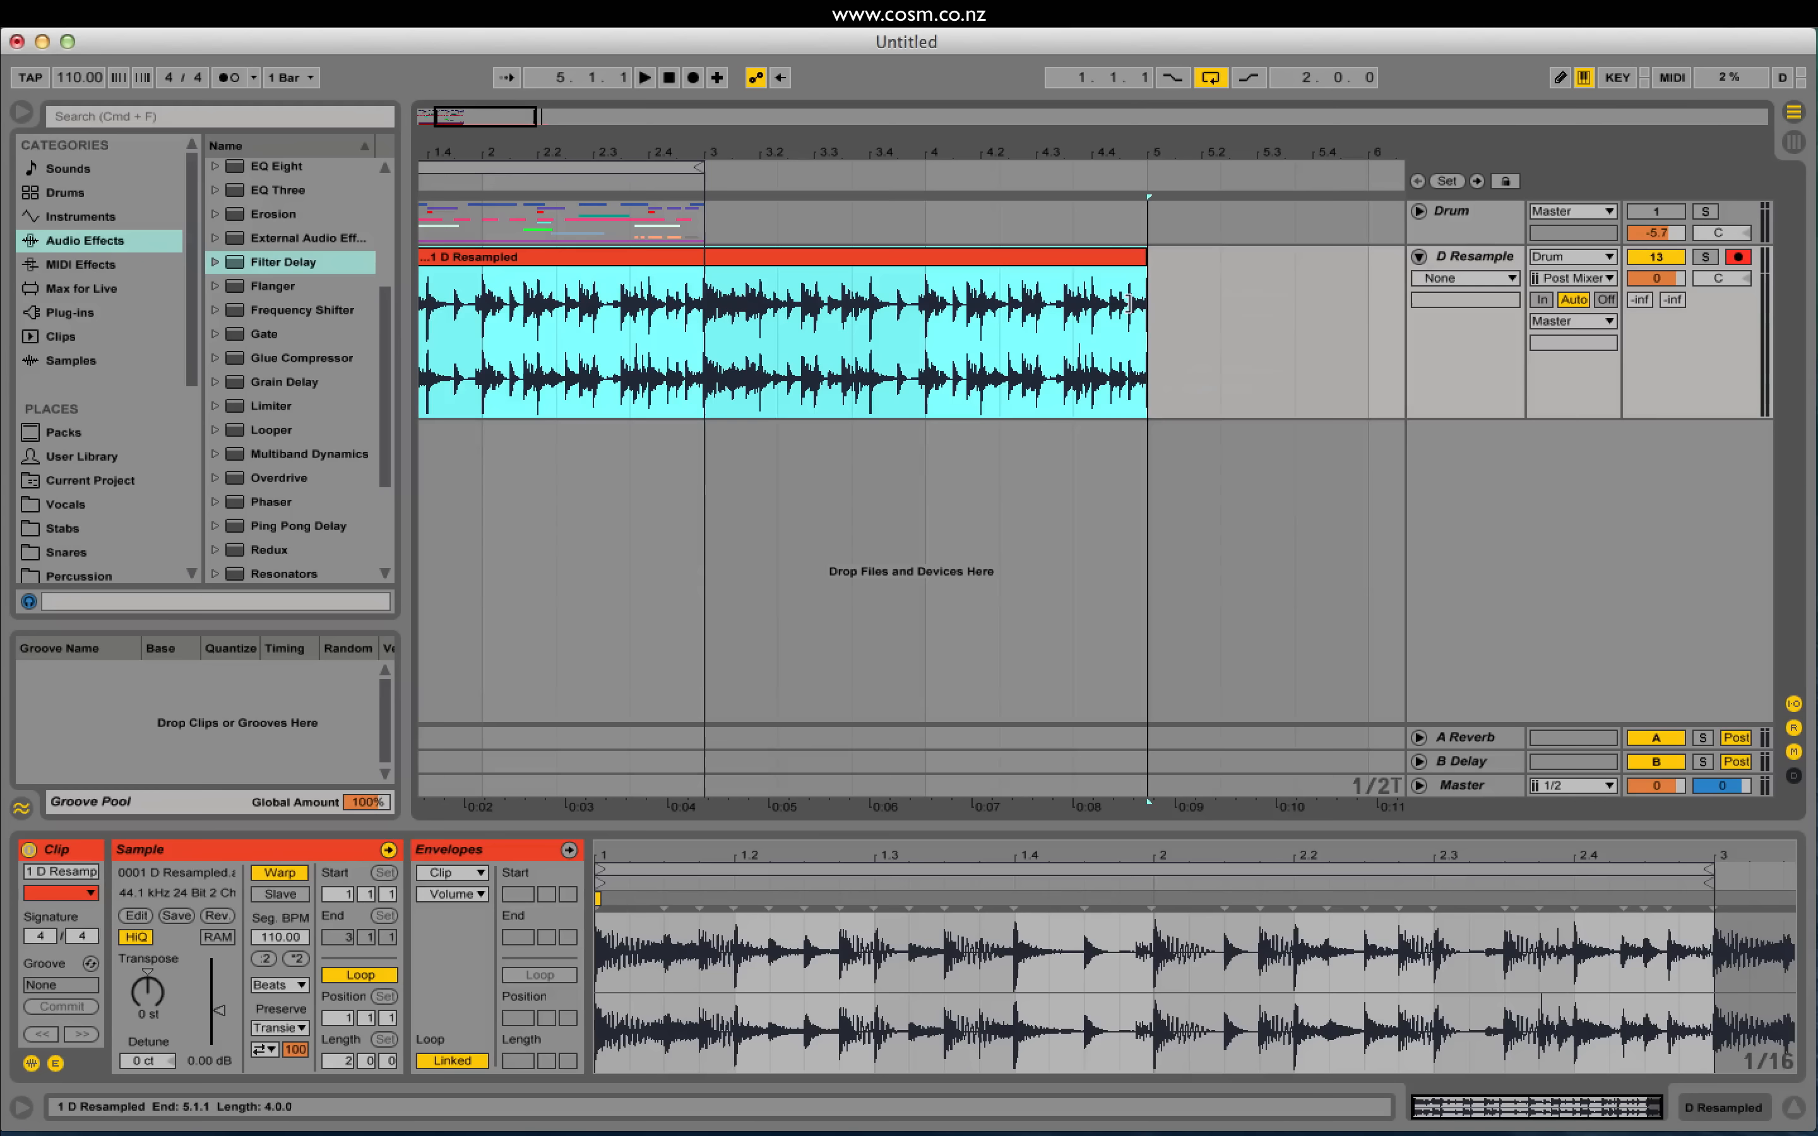
left_click_drag(454, 119, 475, 264)
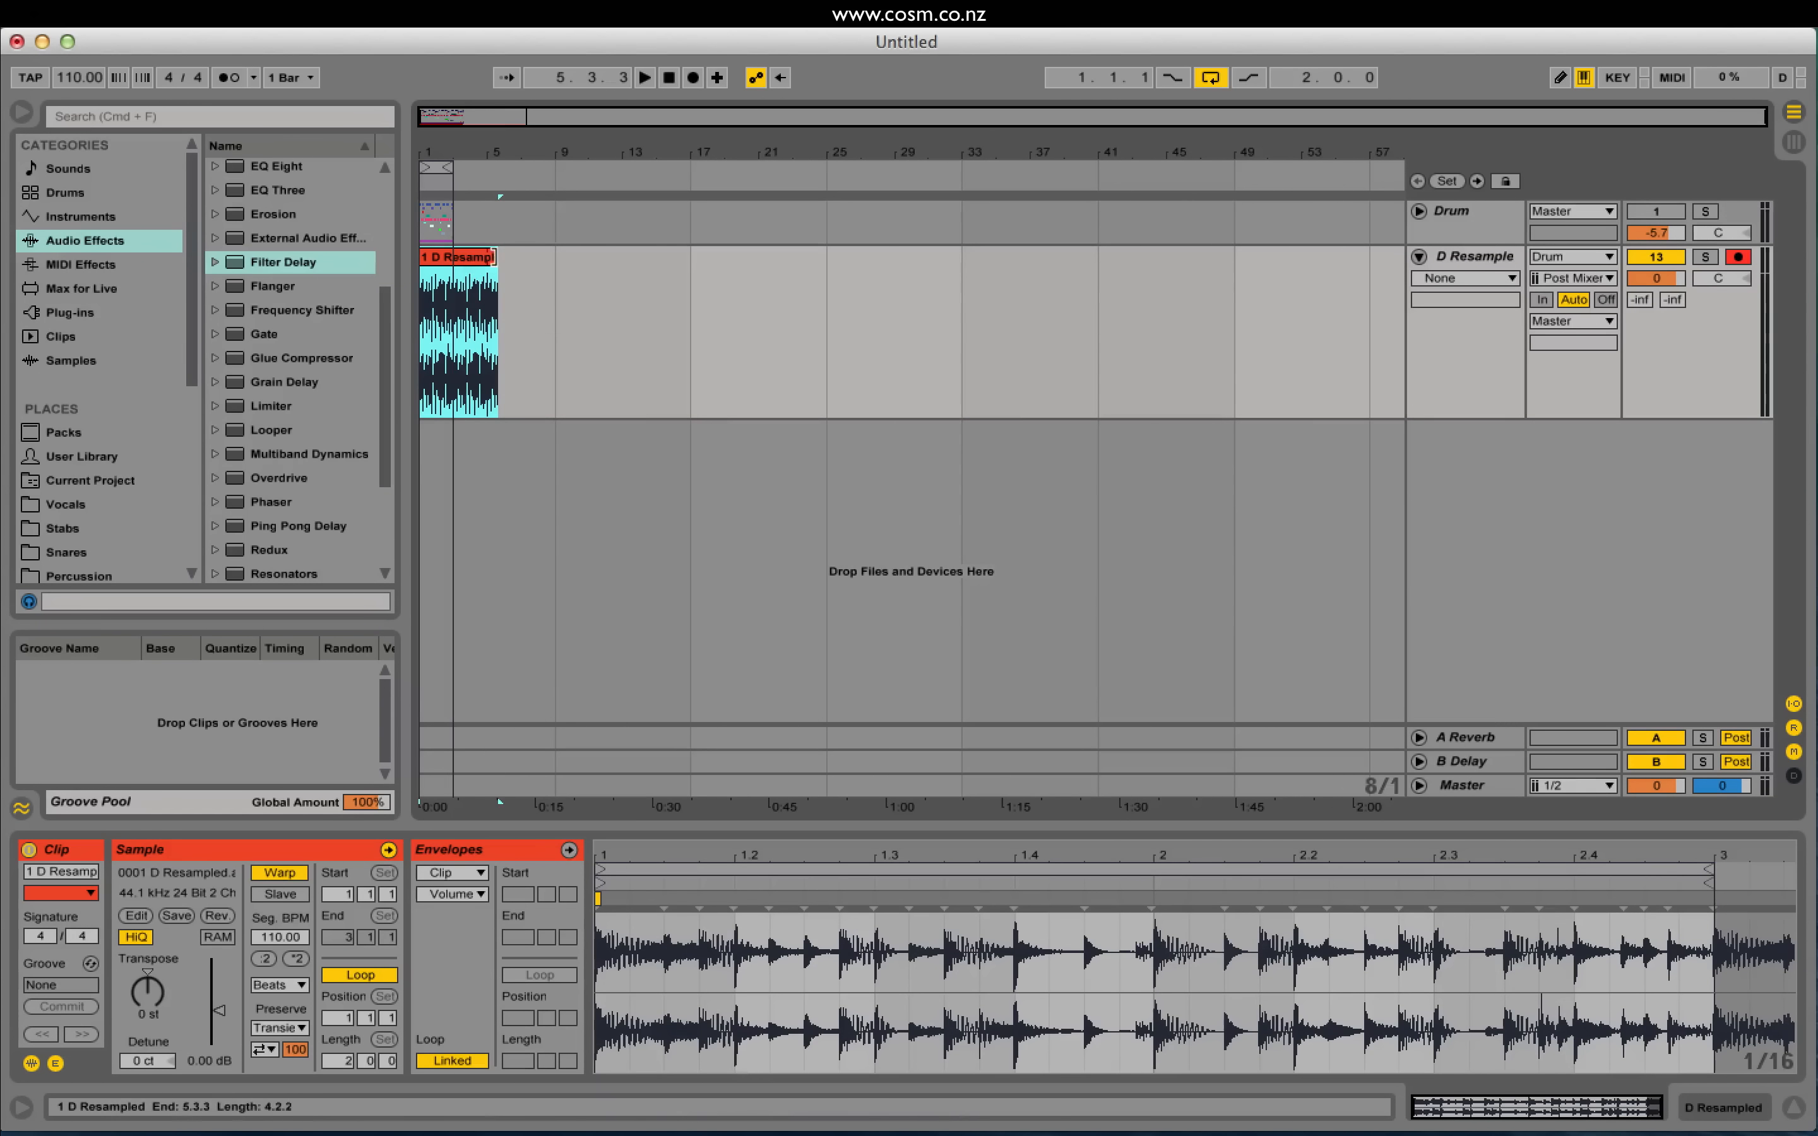
left_click_drag(426, 120, 489, 178)
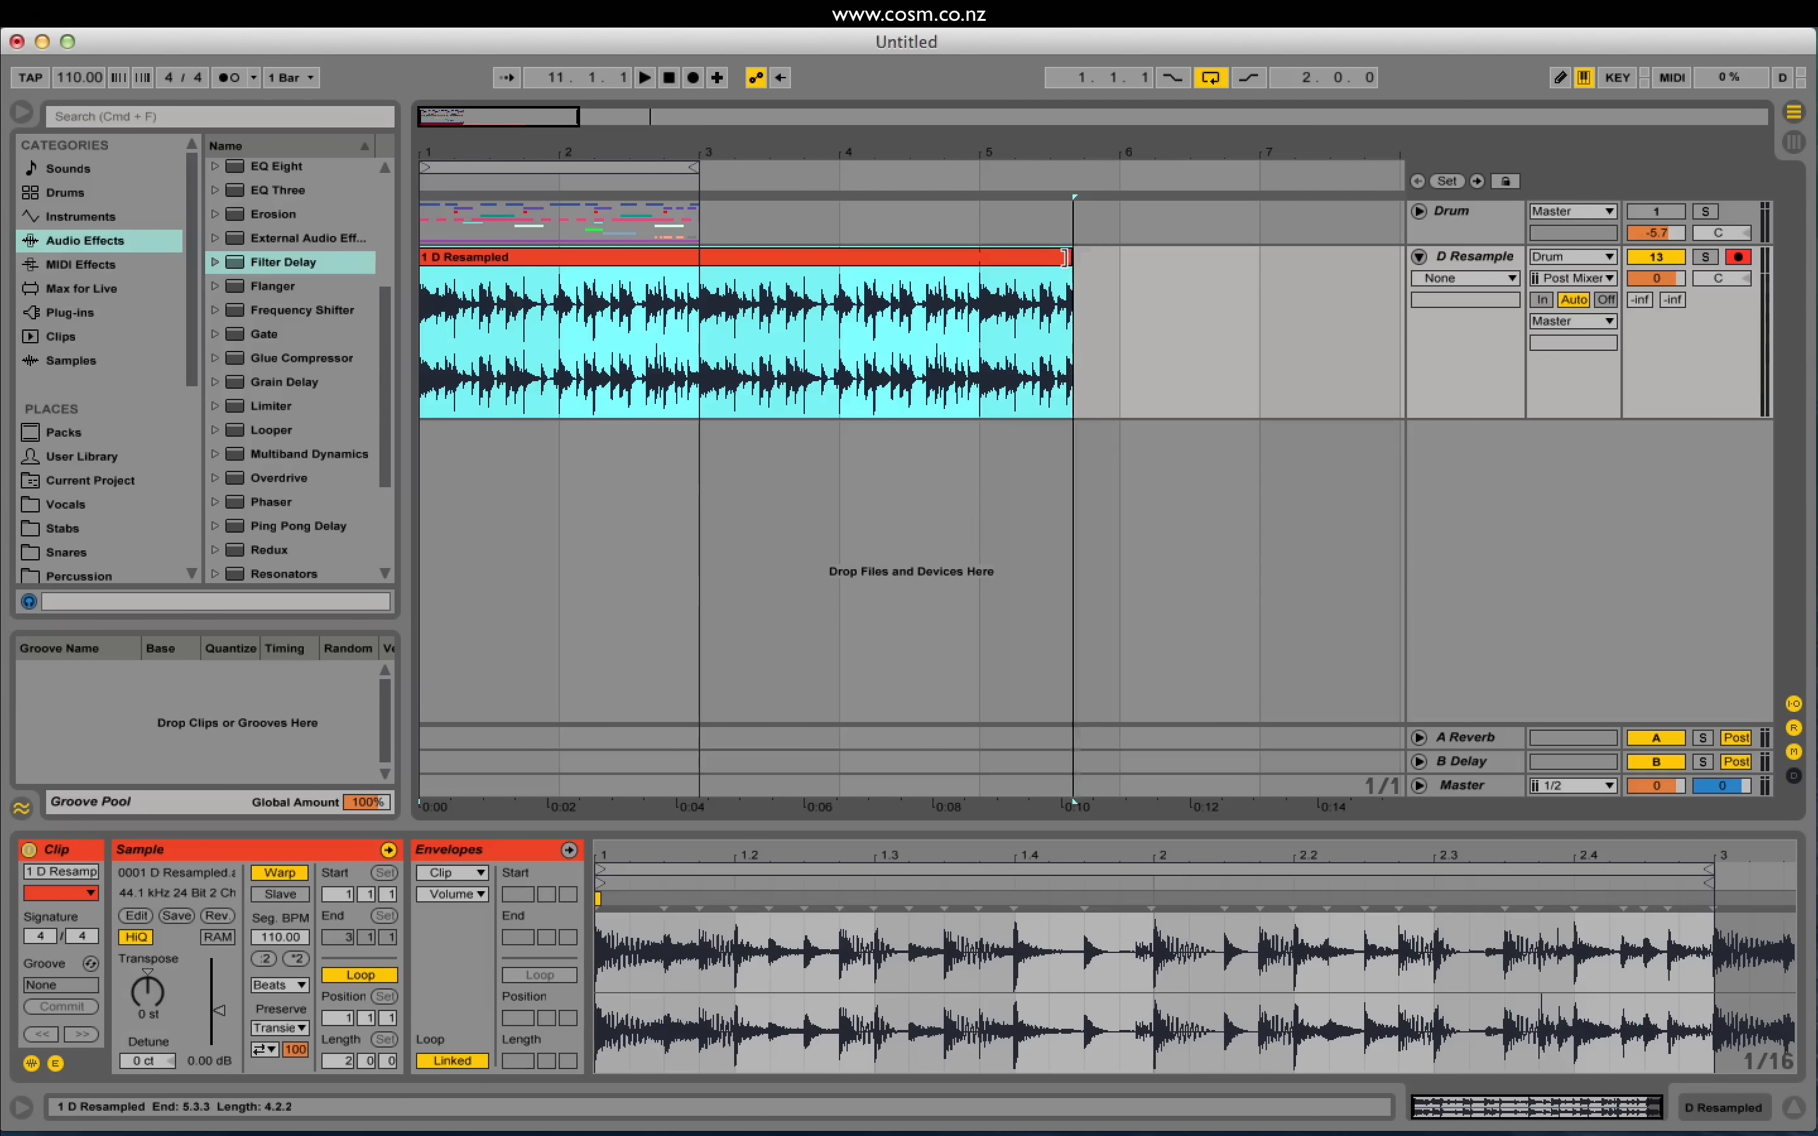
left_click_drag(1072, 264, 699, 259)
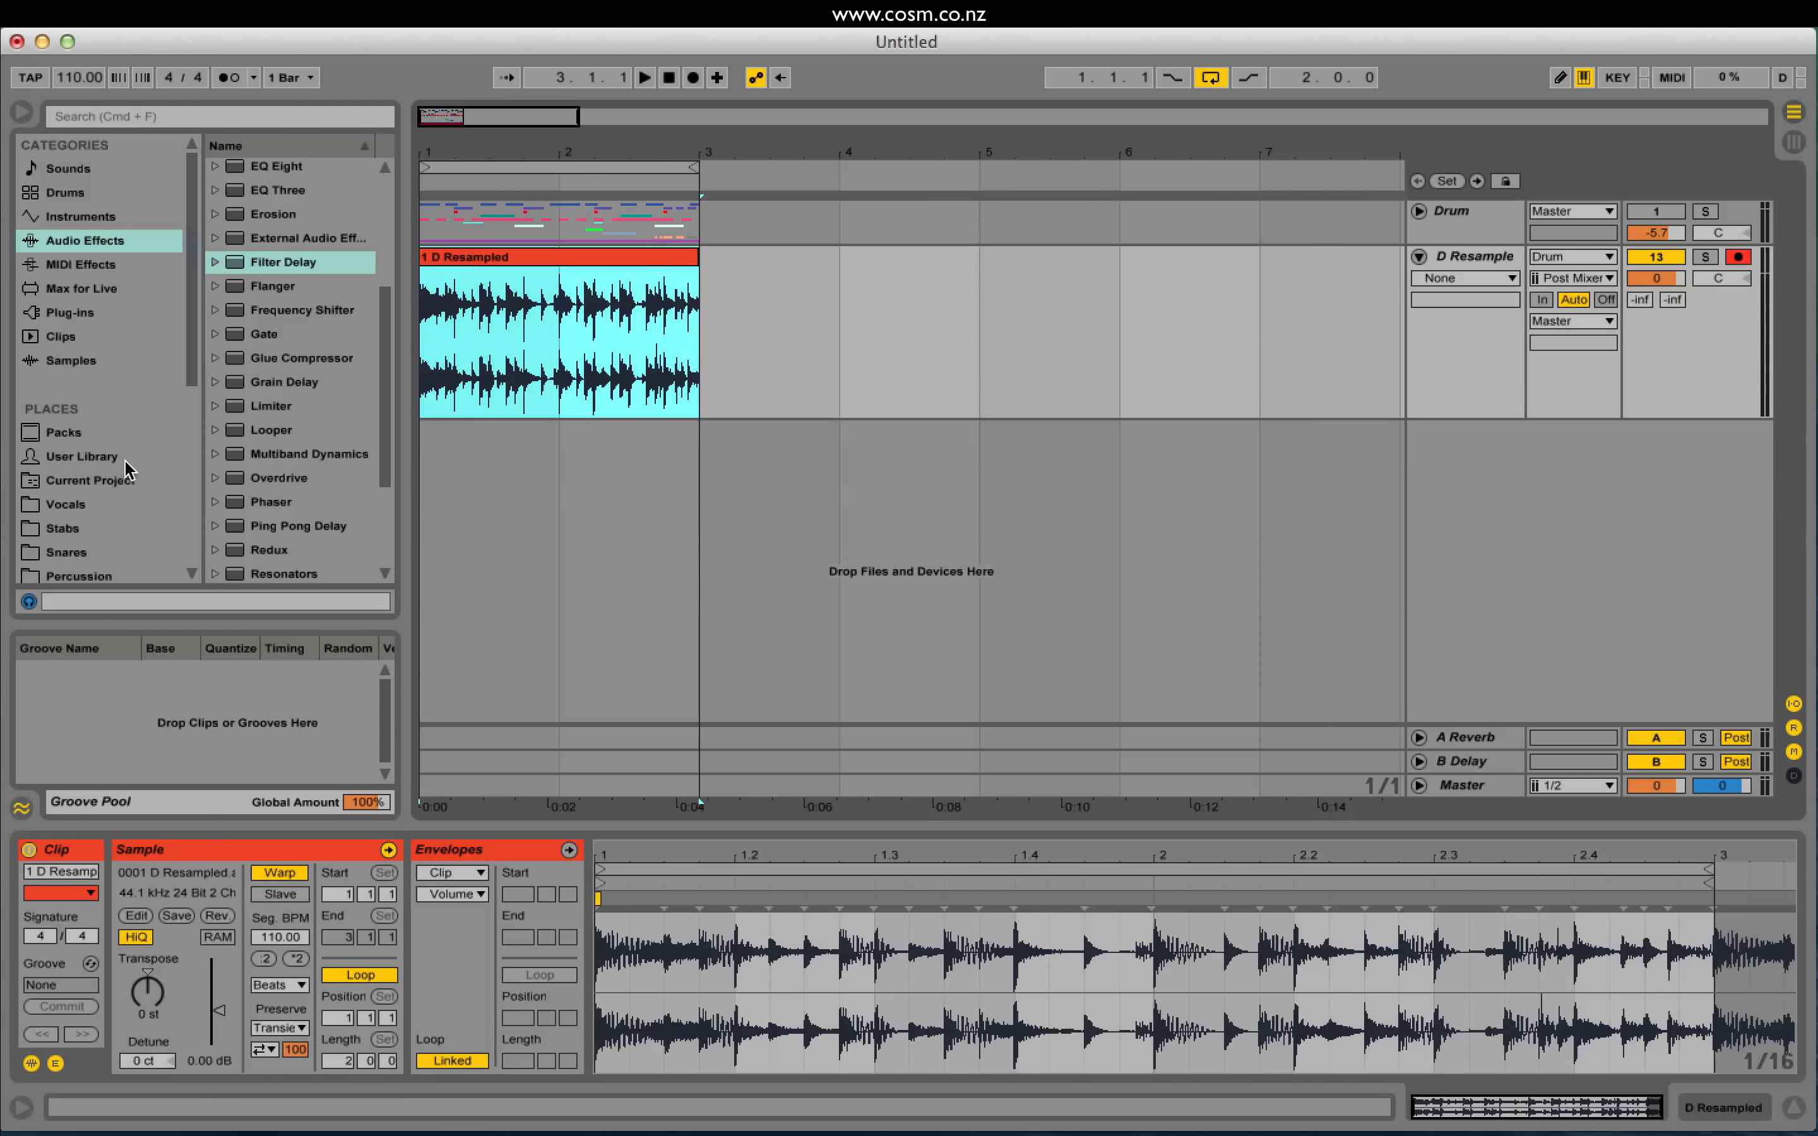
left_click(67, 433)
Step: Open Swing and Groove to the MPC groove folder and widen the browser panel
left_click_drag(379, 418, 411, 101)
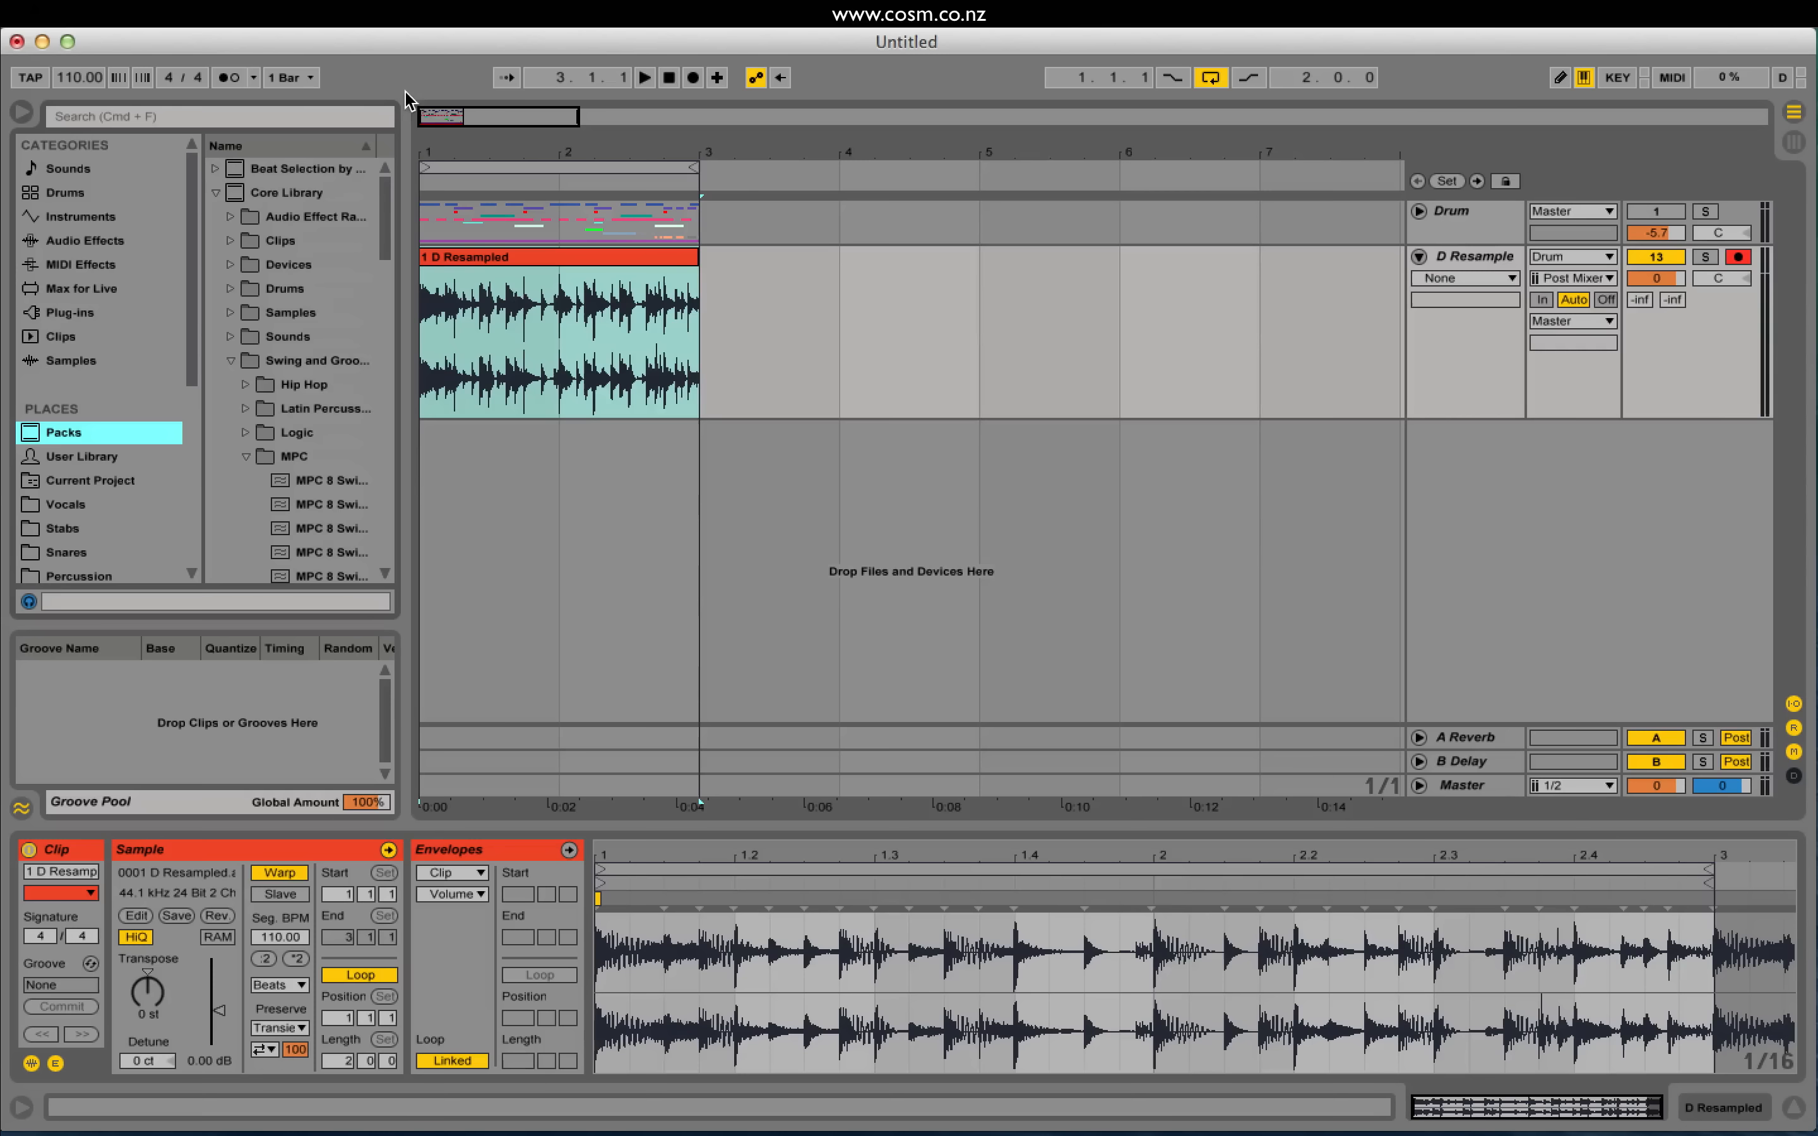
left_click(230, 360)
left_click(237, 197)
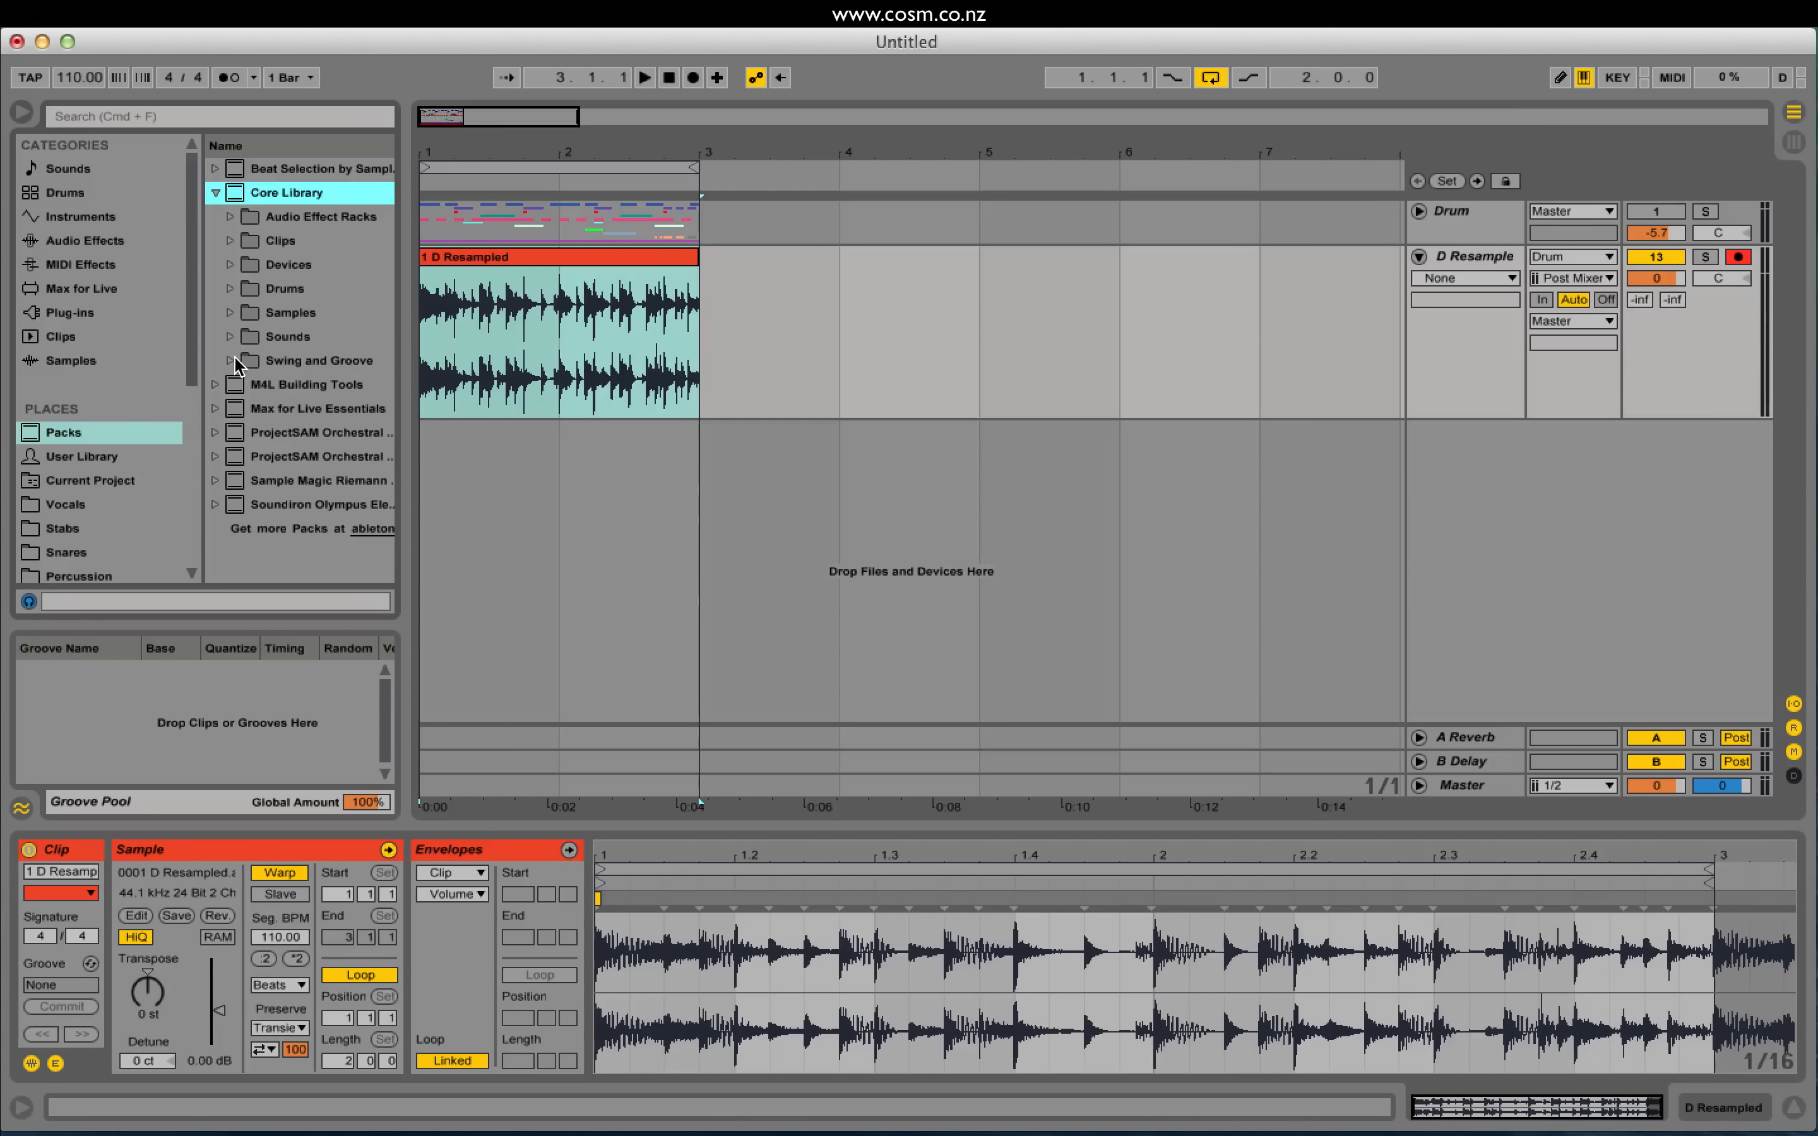
left_click(233, 362)
left_click(248, 457)
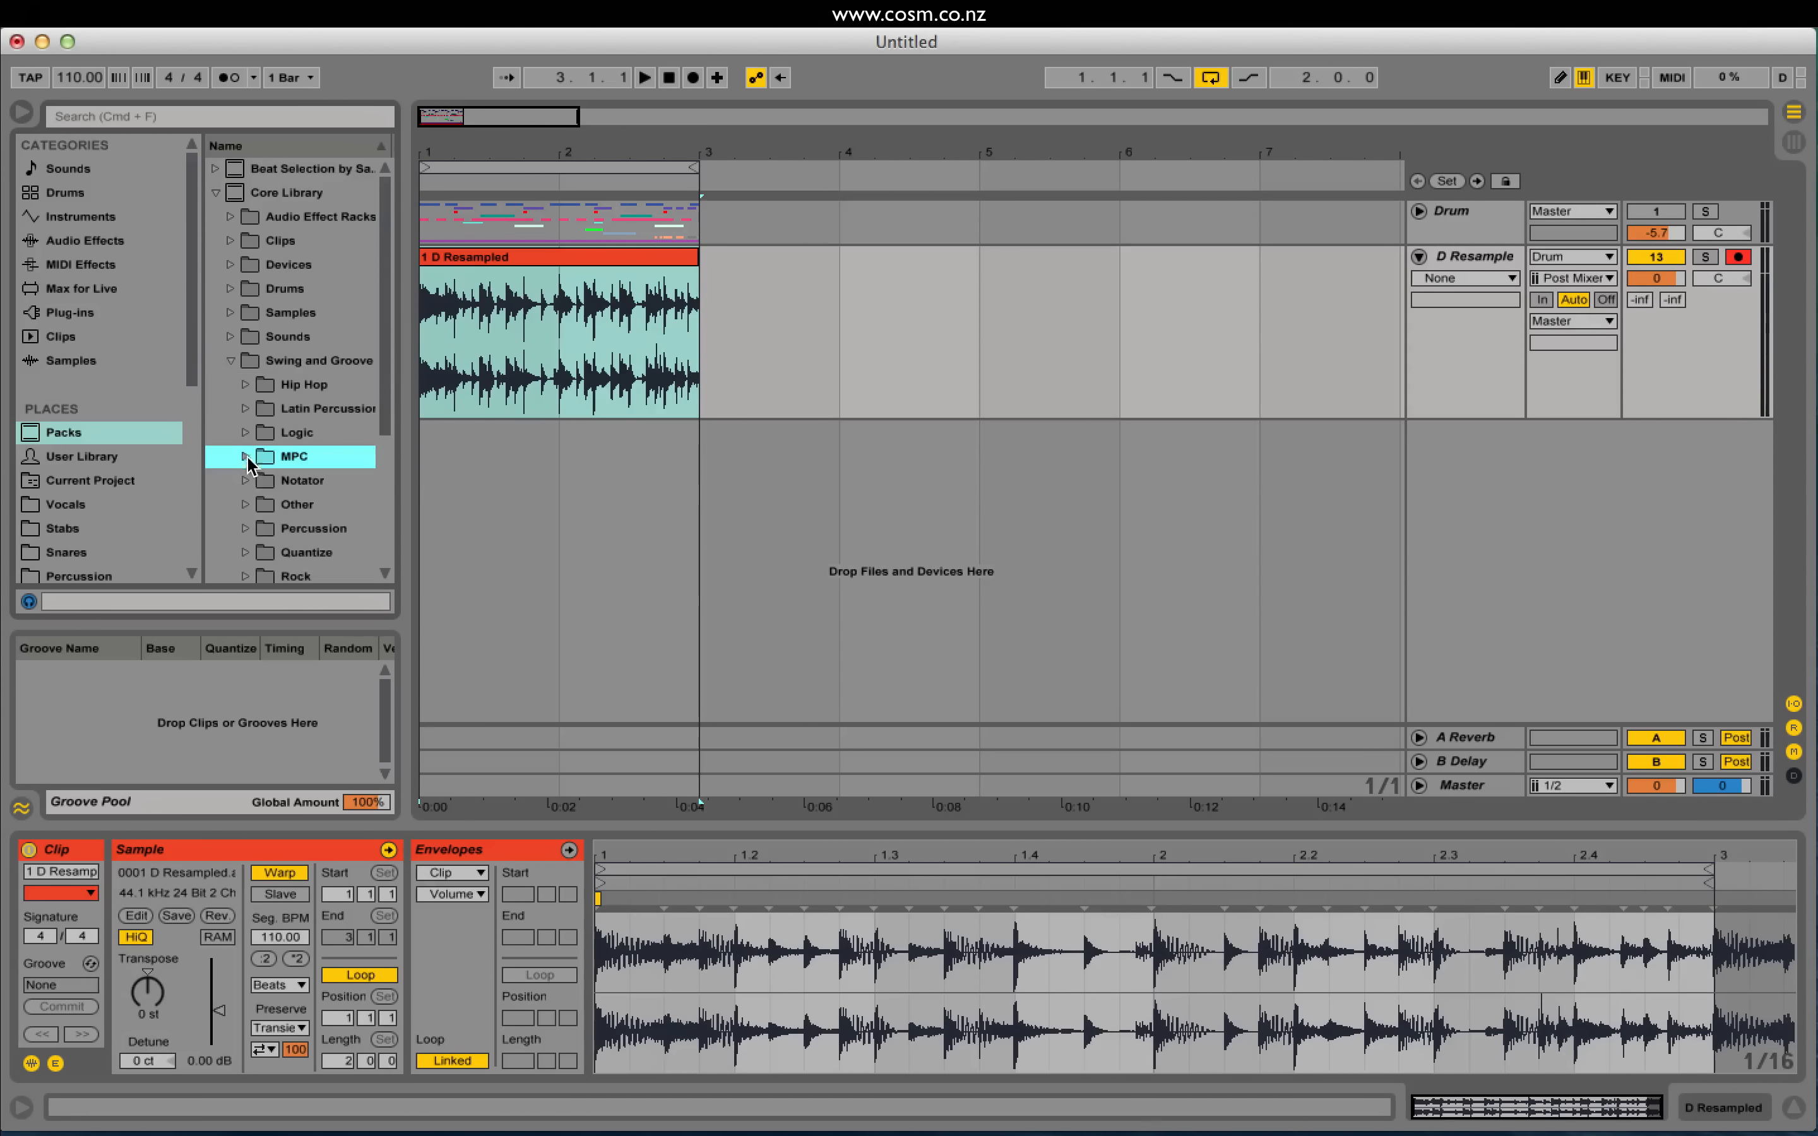
left_click_drag(408, 299, 529, 303)
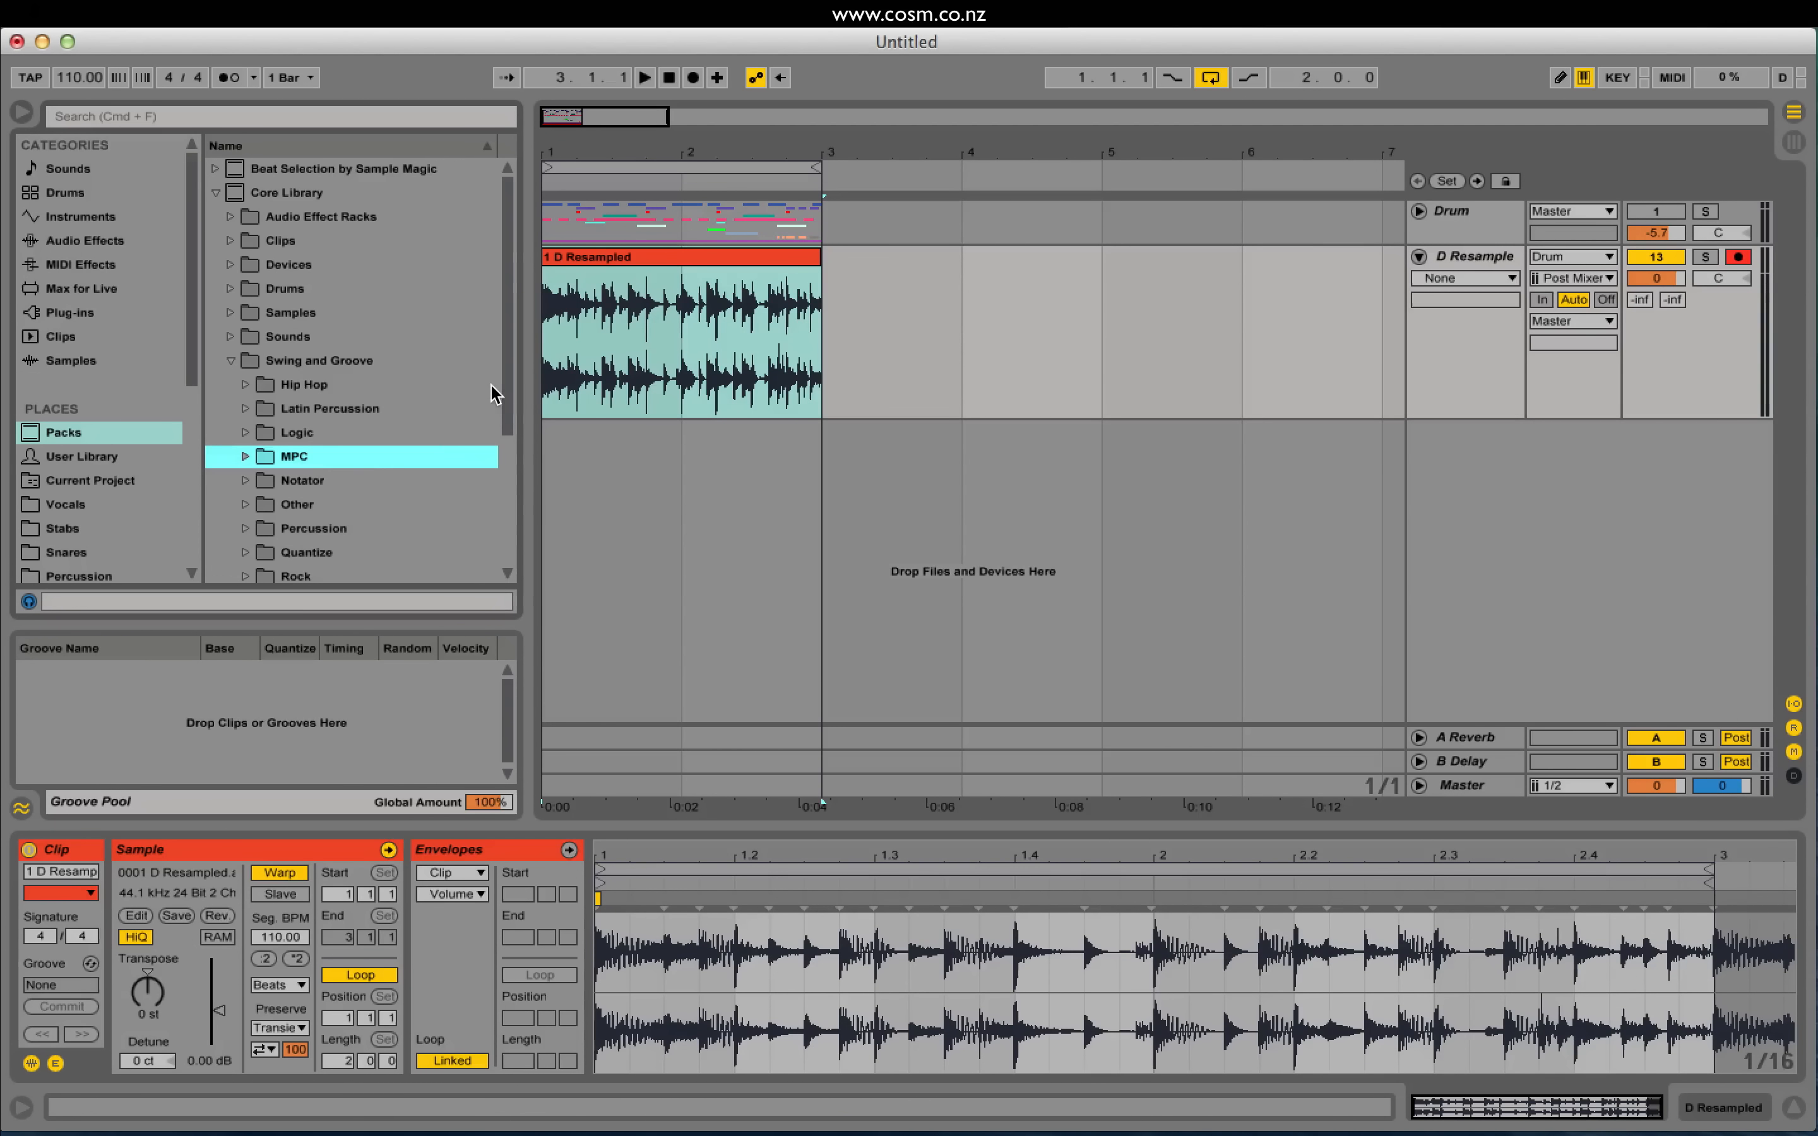
scroll(376, 469, "down", 3)
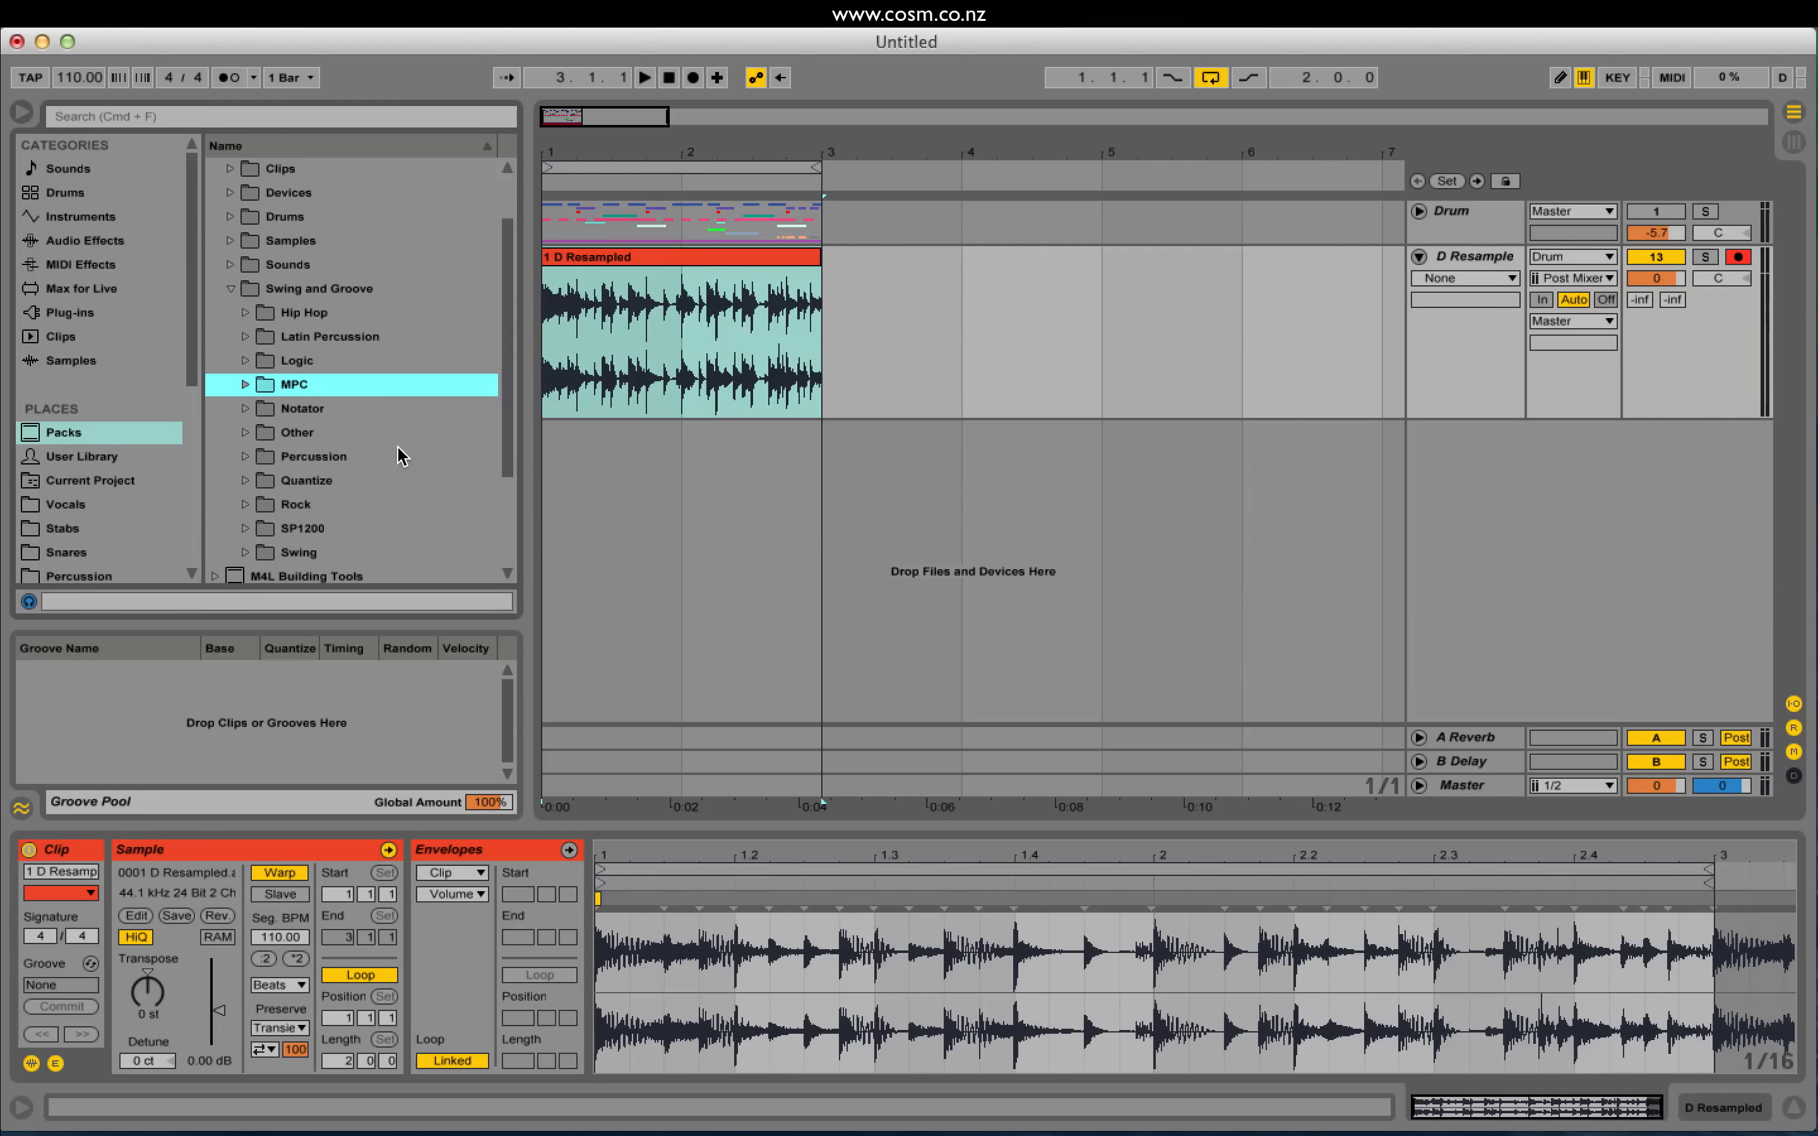
Step: Zoom in on the D Resampled waveform and scroll it back to its beginning
double_click(609, 258)
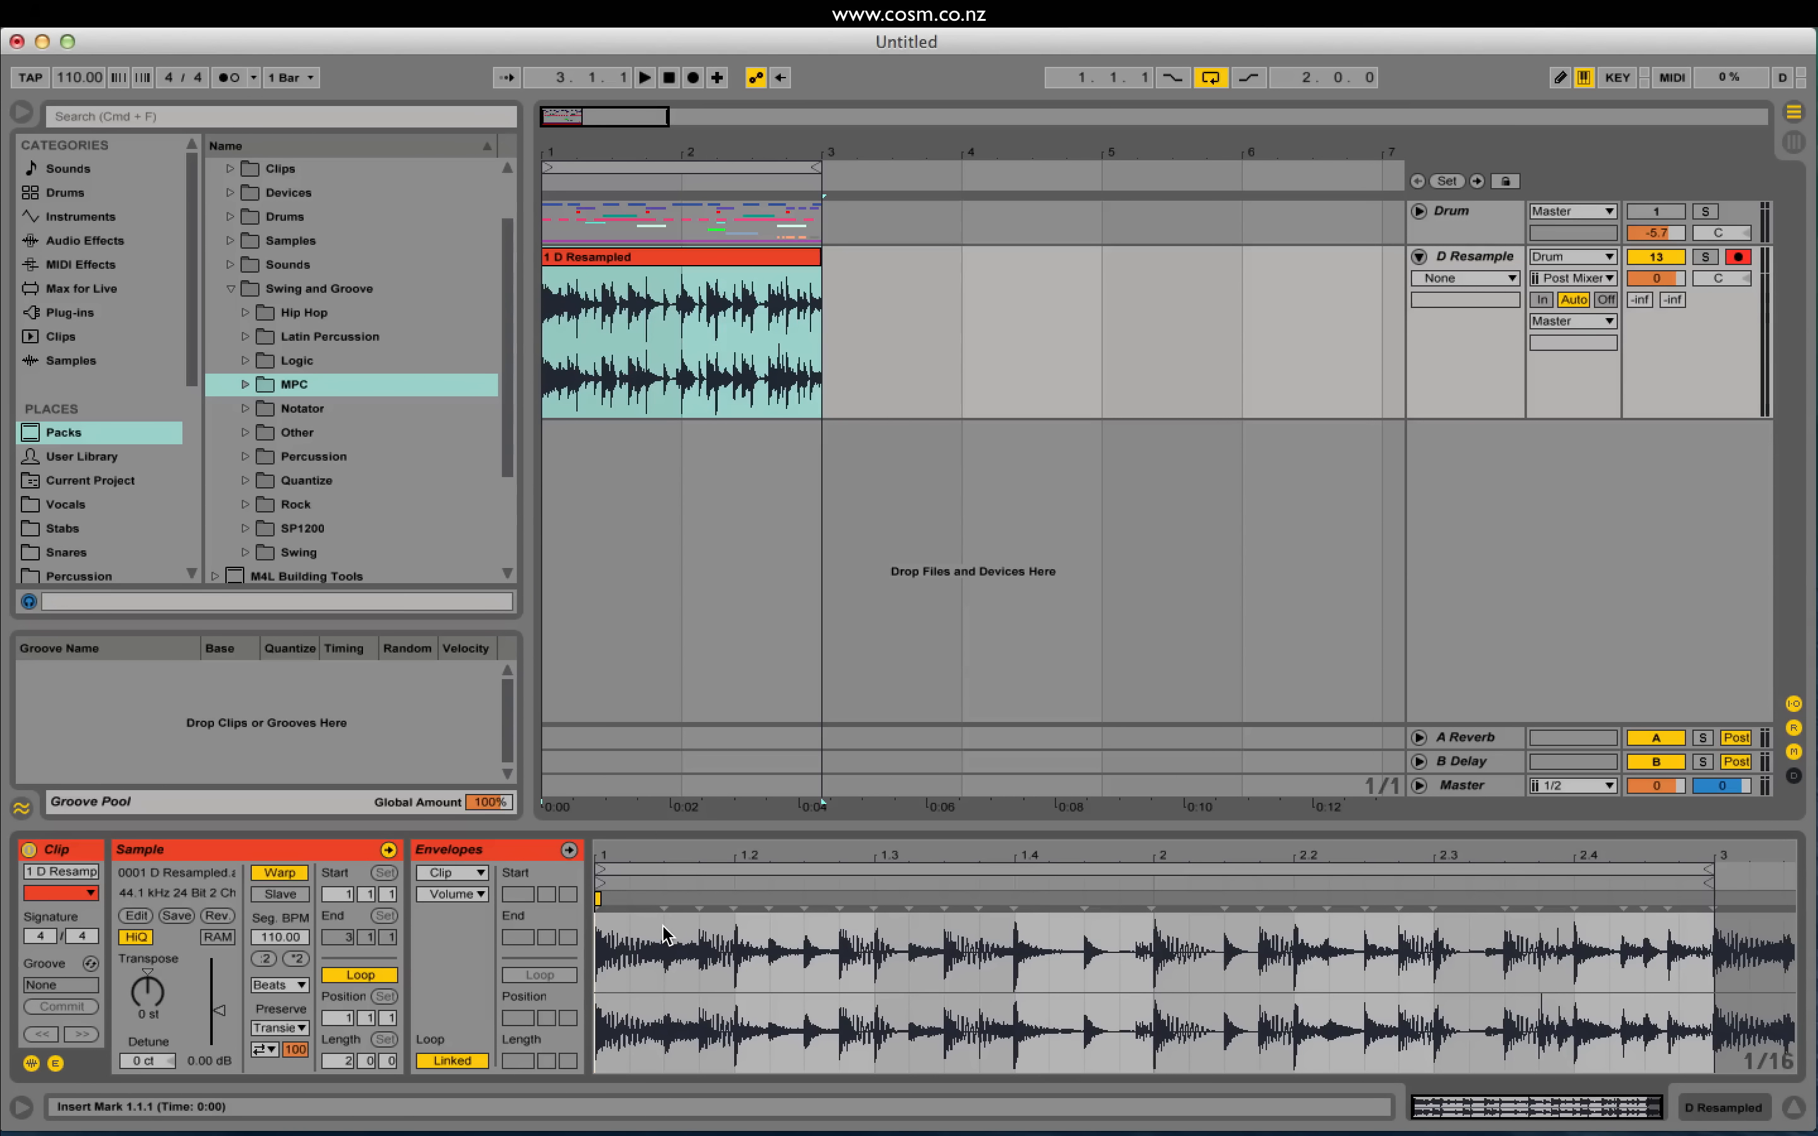
left_click_drag(1419, 1113, 1342, 1085)
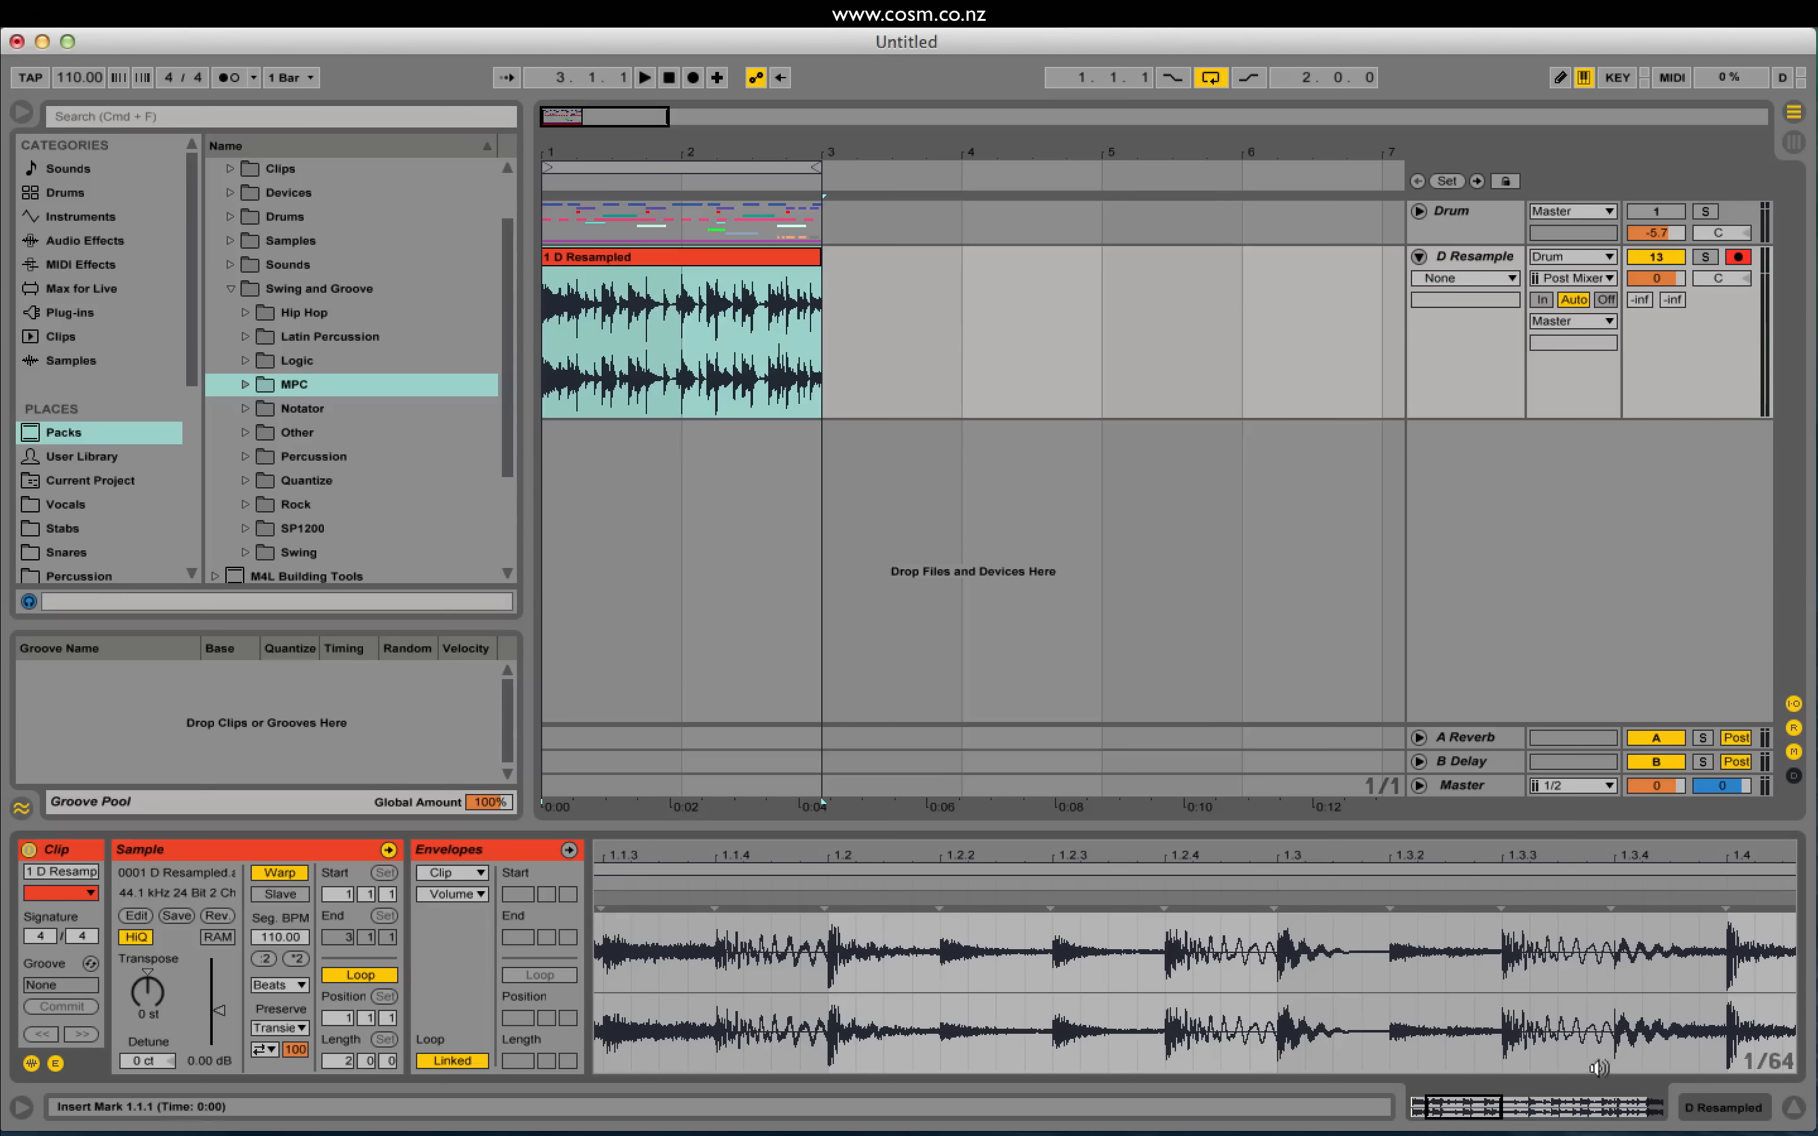
left_click_drag(1480, 1110, 1467, 1109)
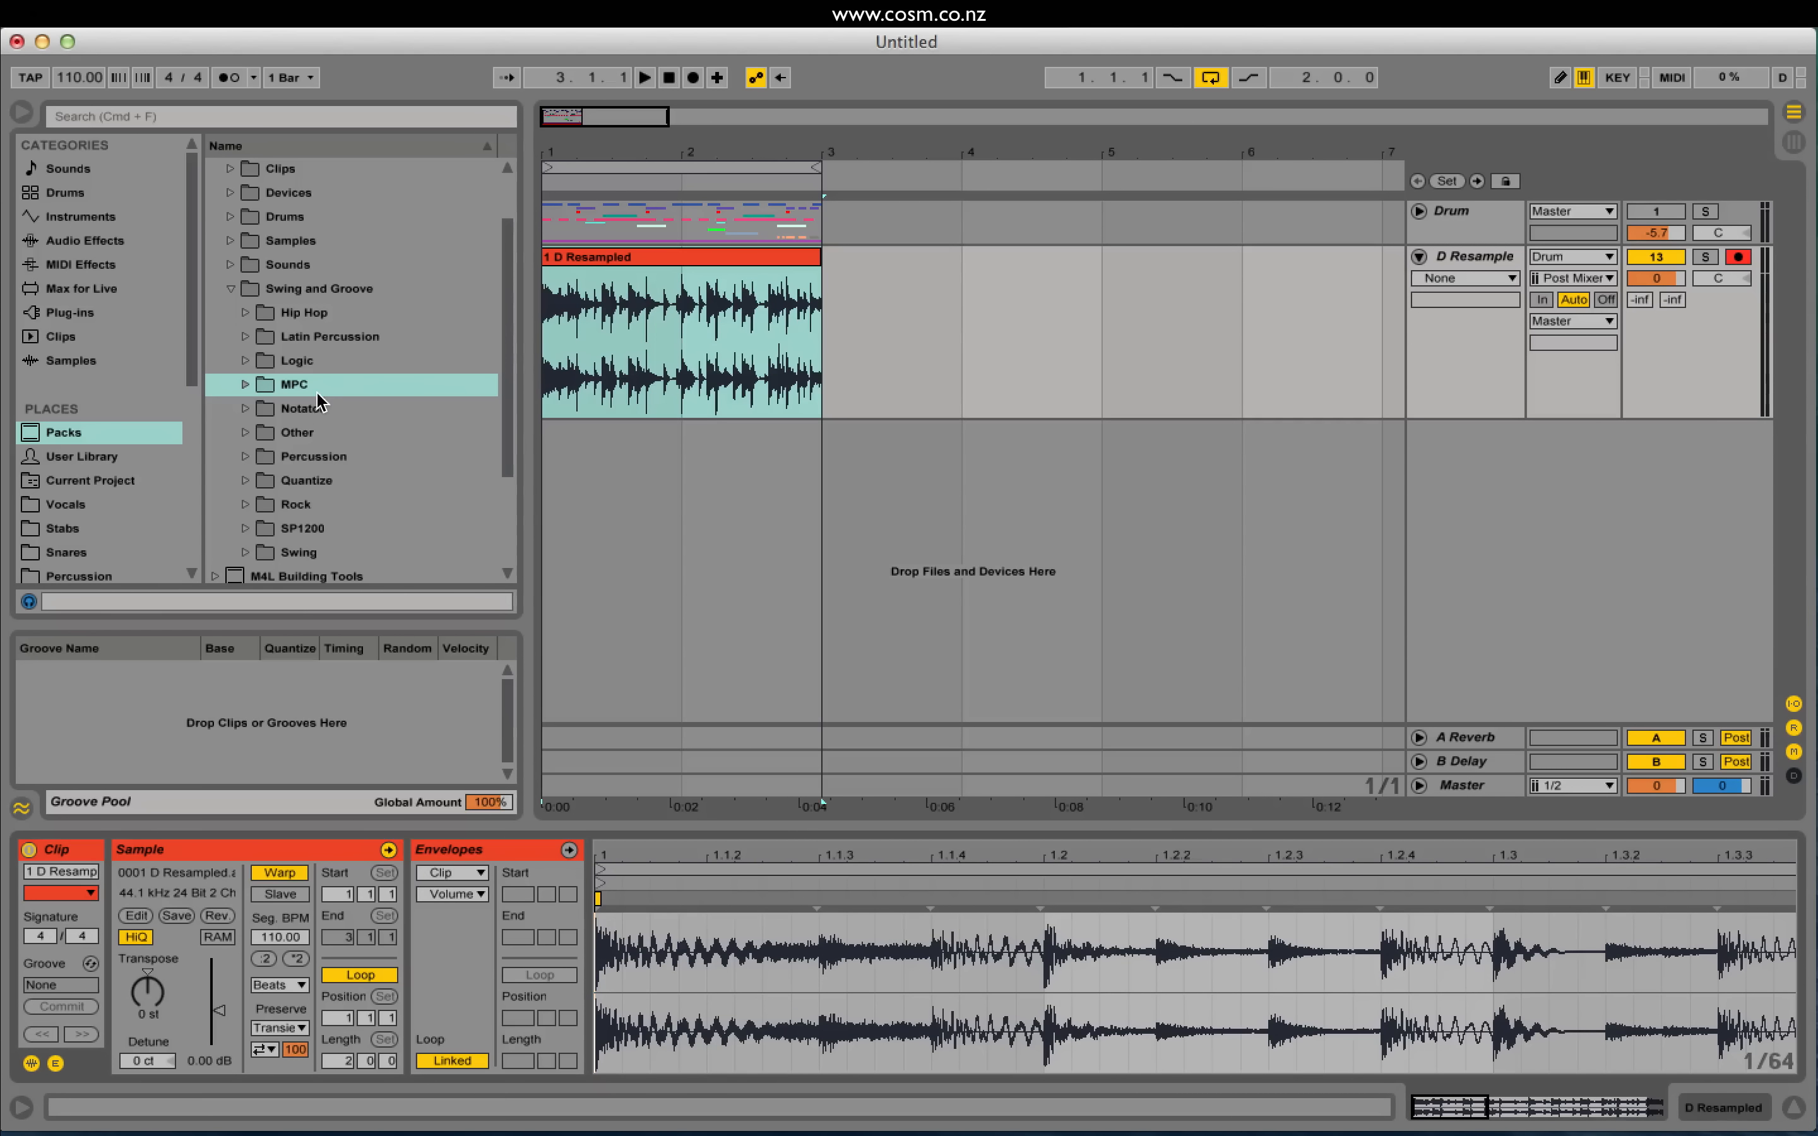
Step: Open the Swing folder and preview the Swing 16-05 and 16-45 grooves
scroll(324, 507, "down", 3)
left_click(247, 482)
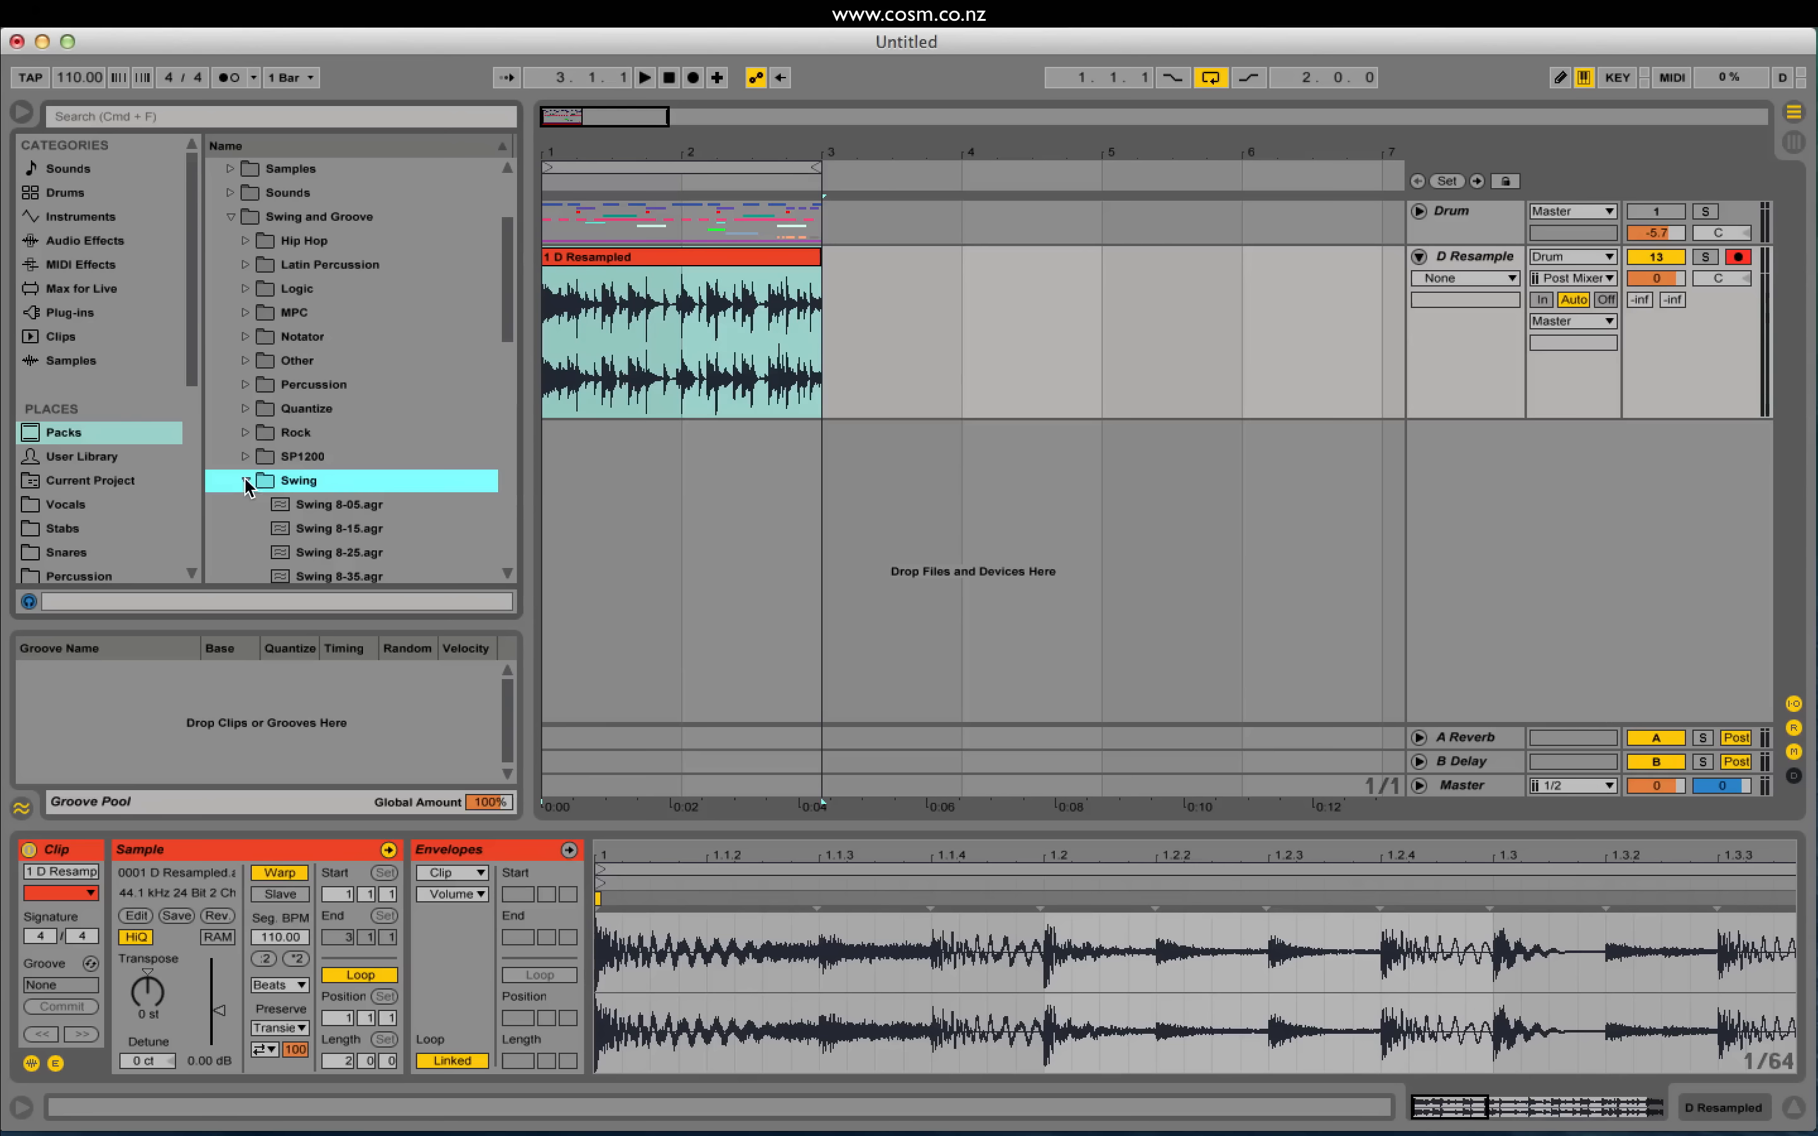
scroll(368, 483, "down", 11)
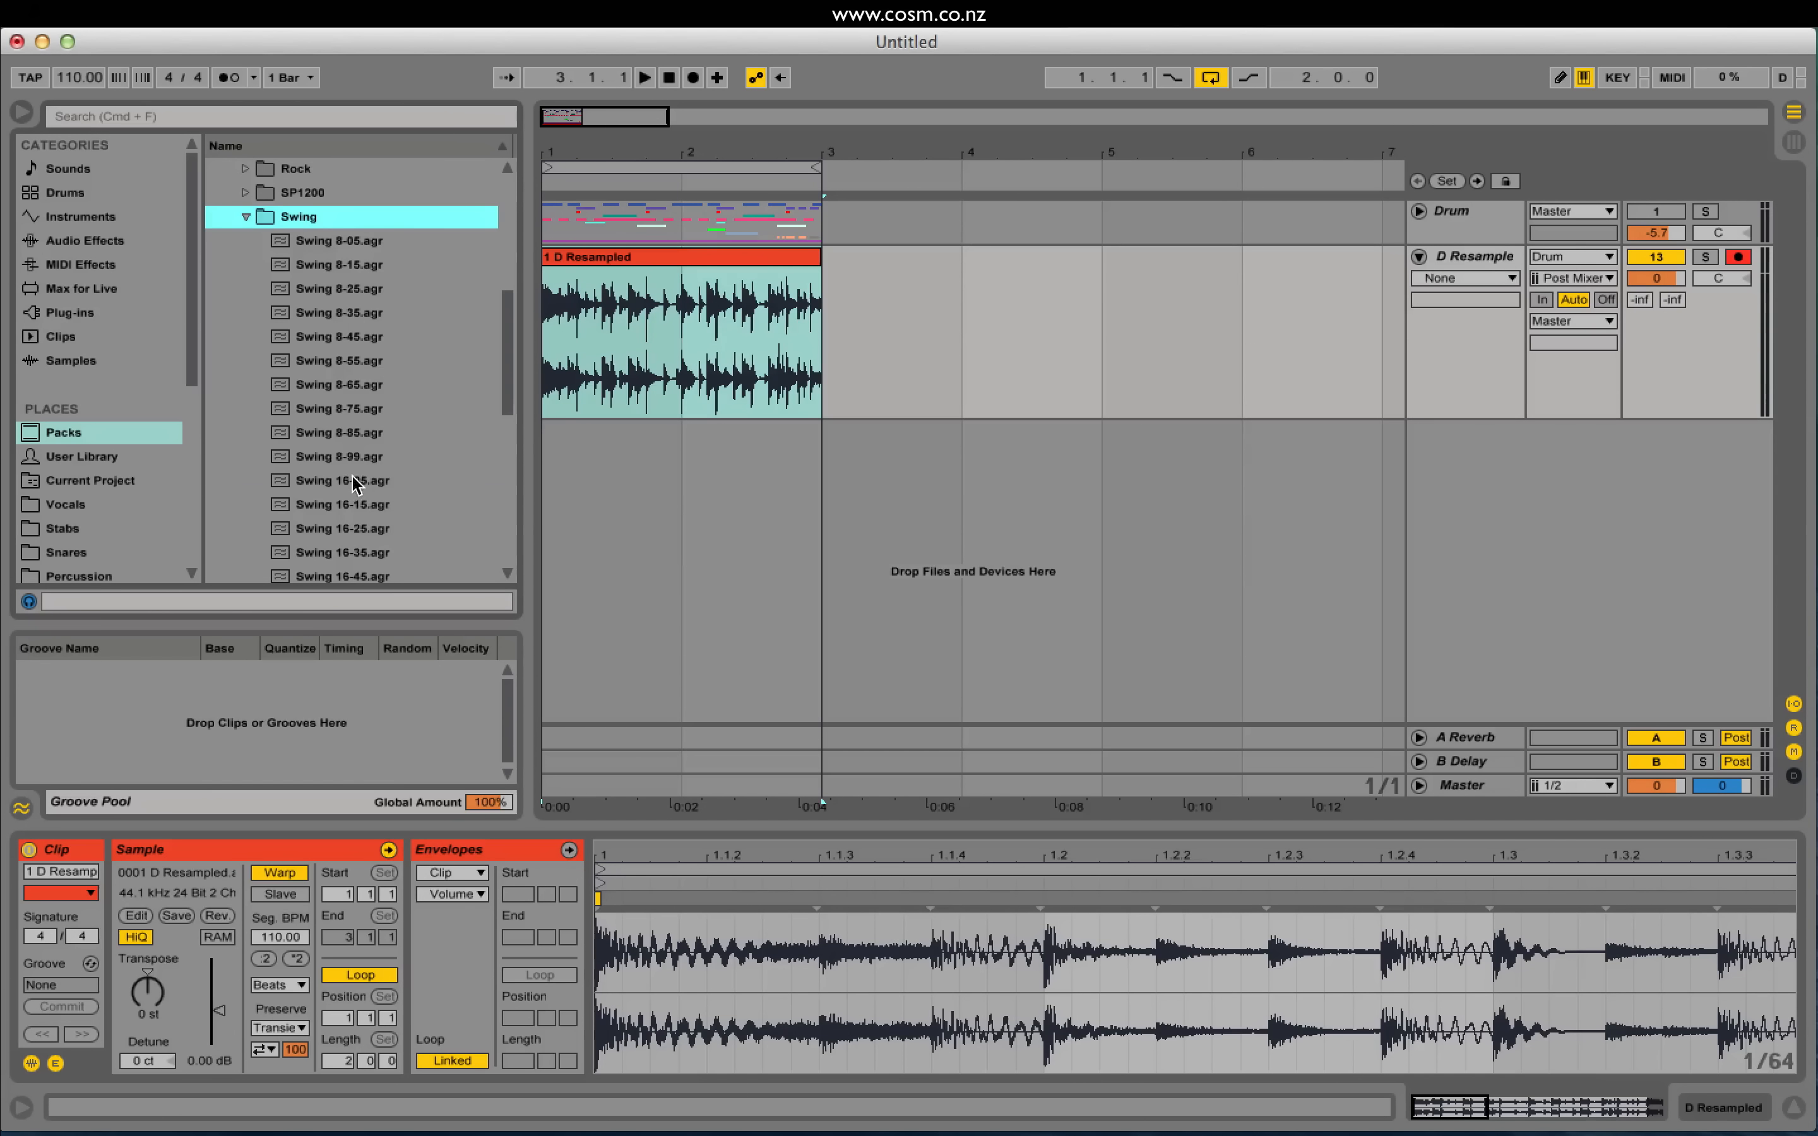
left_click(353, 482)
scroll(372, 485, "down", 3)
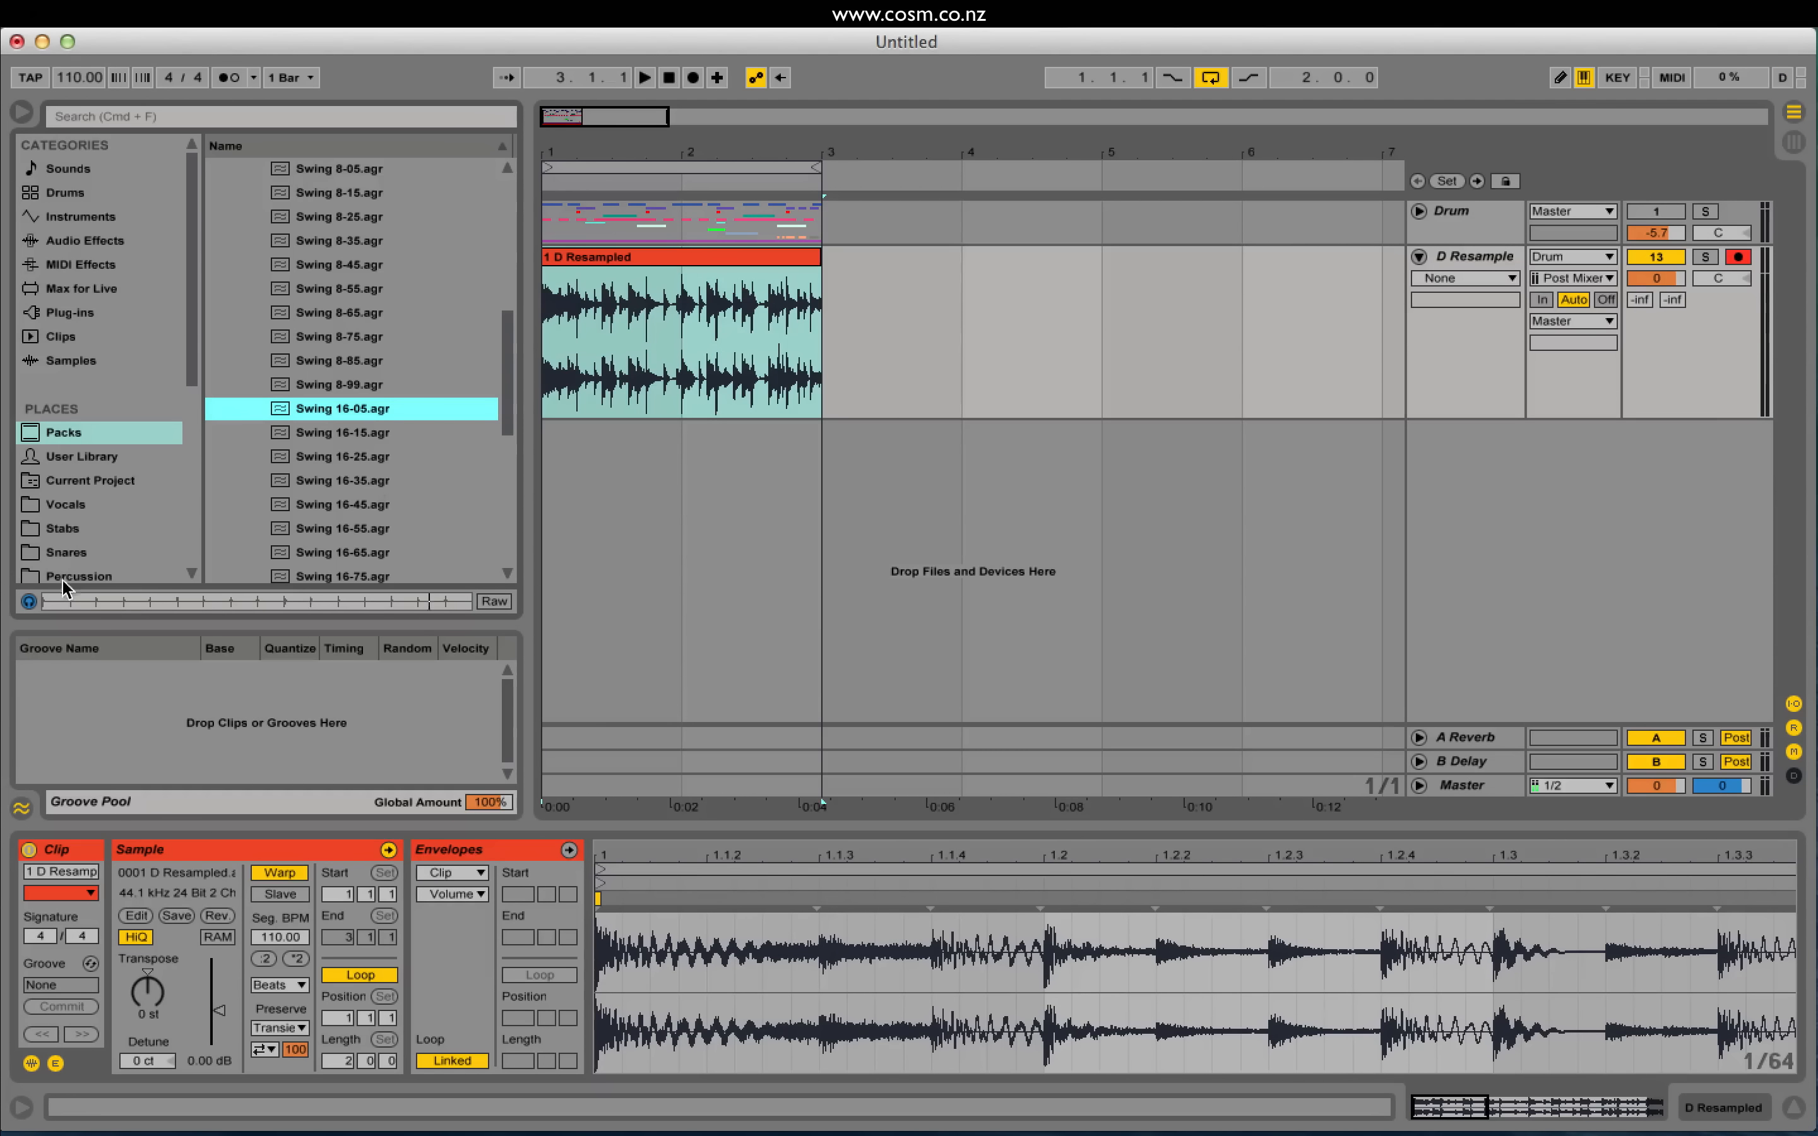
left_click(33, 601)
scroll(386, 529, "down", 2)
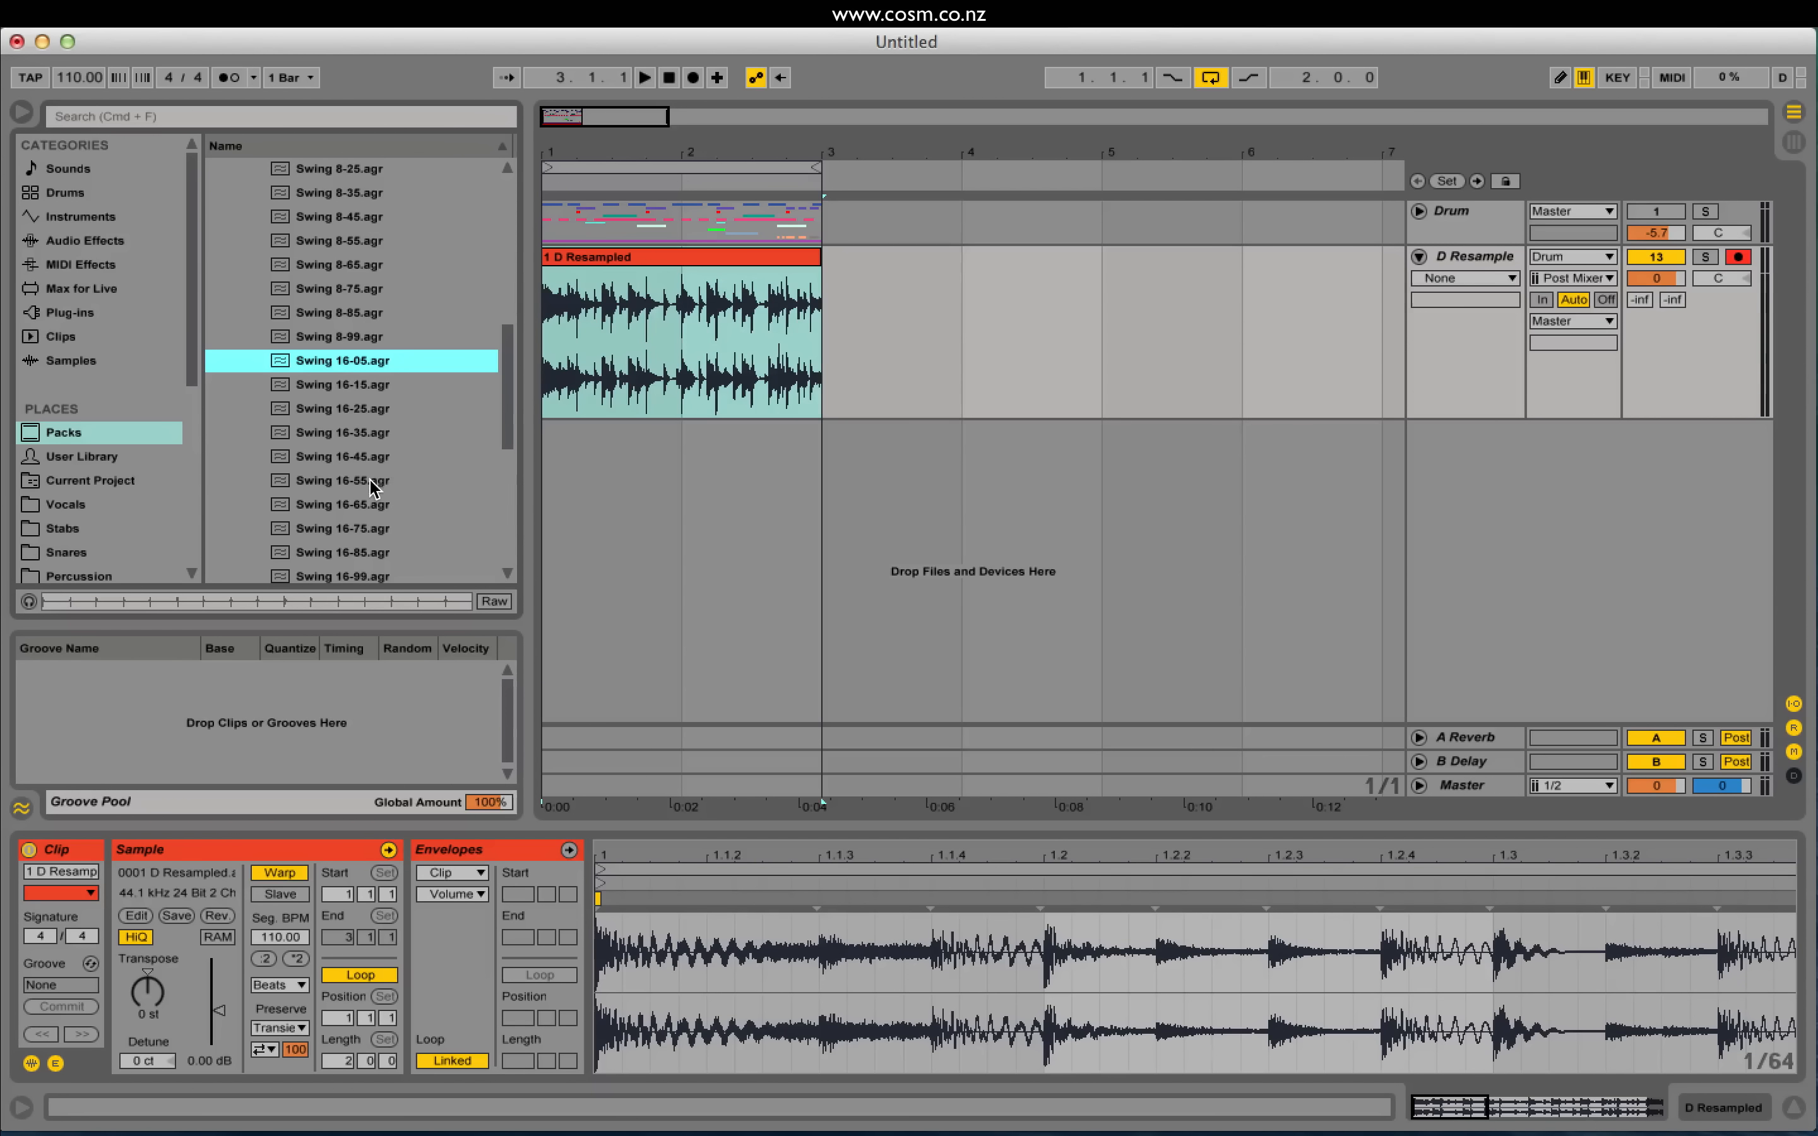
left_click(359, 454)
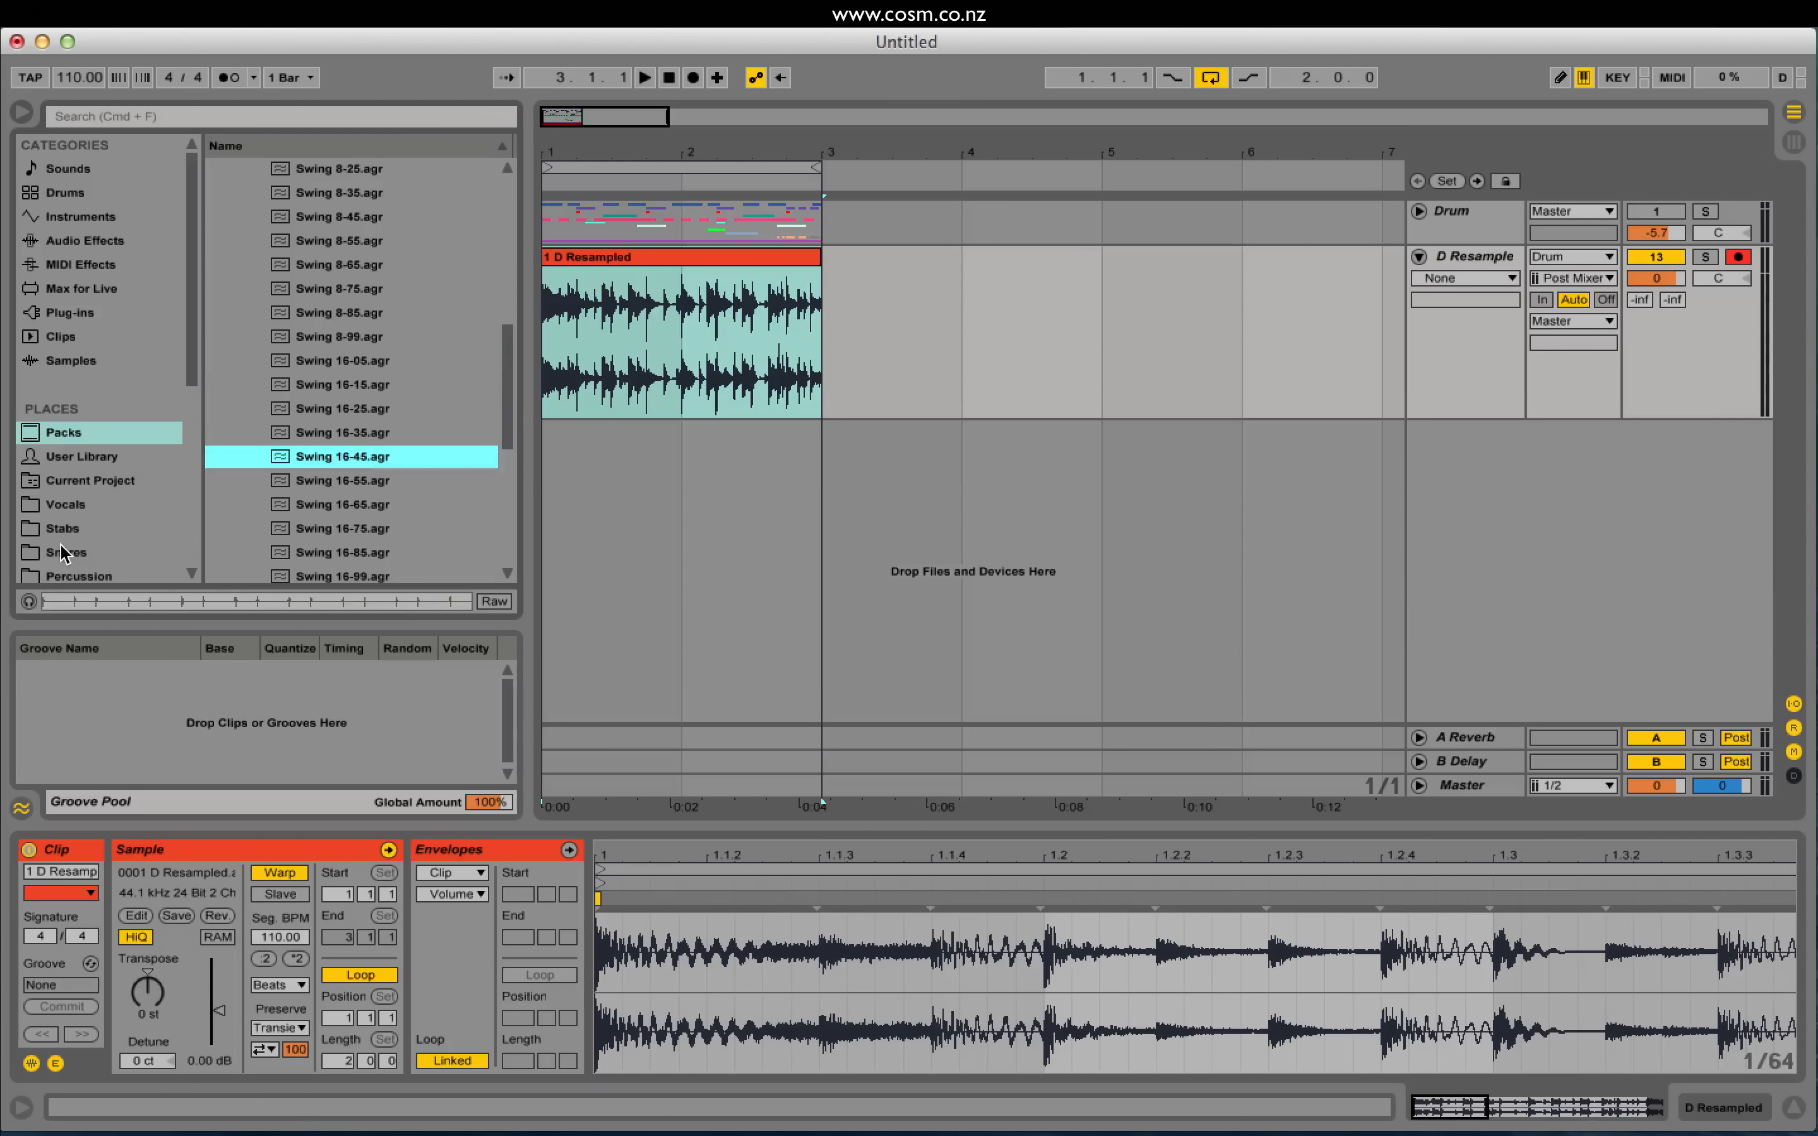
left_click(29, 602)
left_click(29, 602)
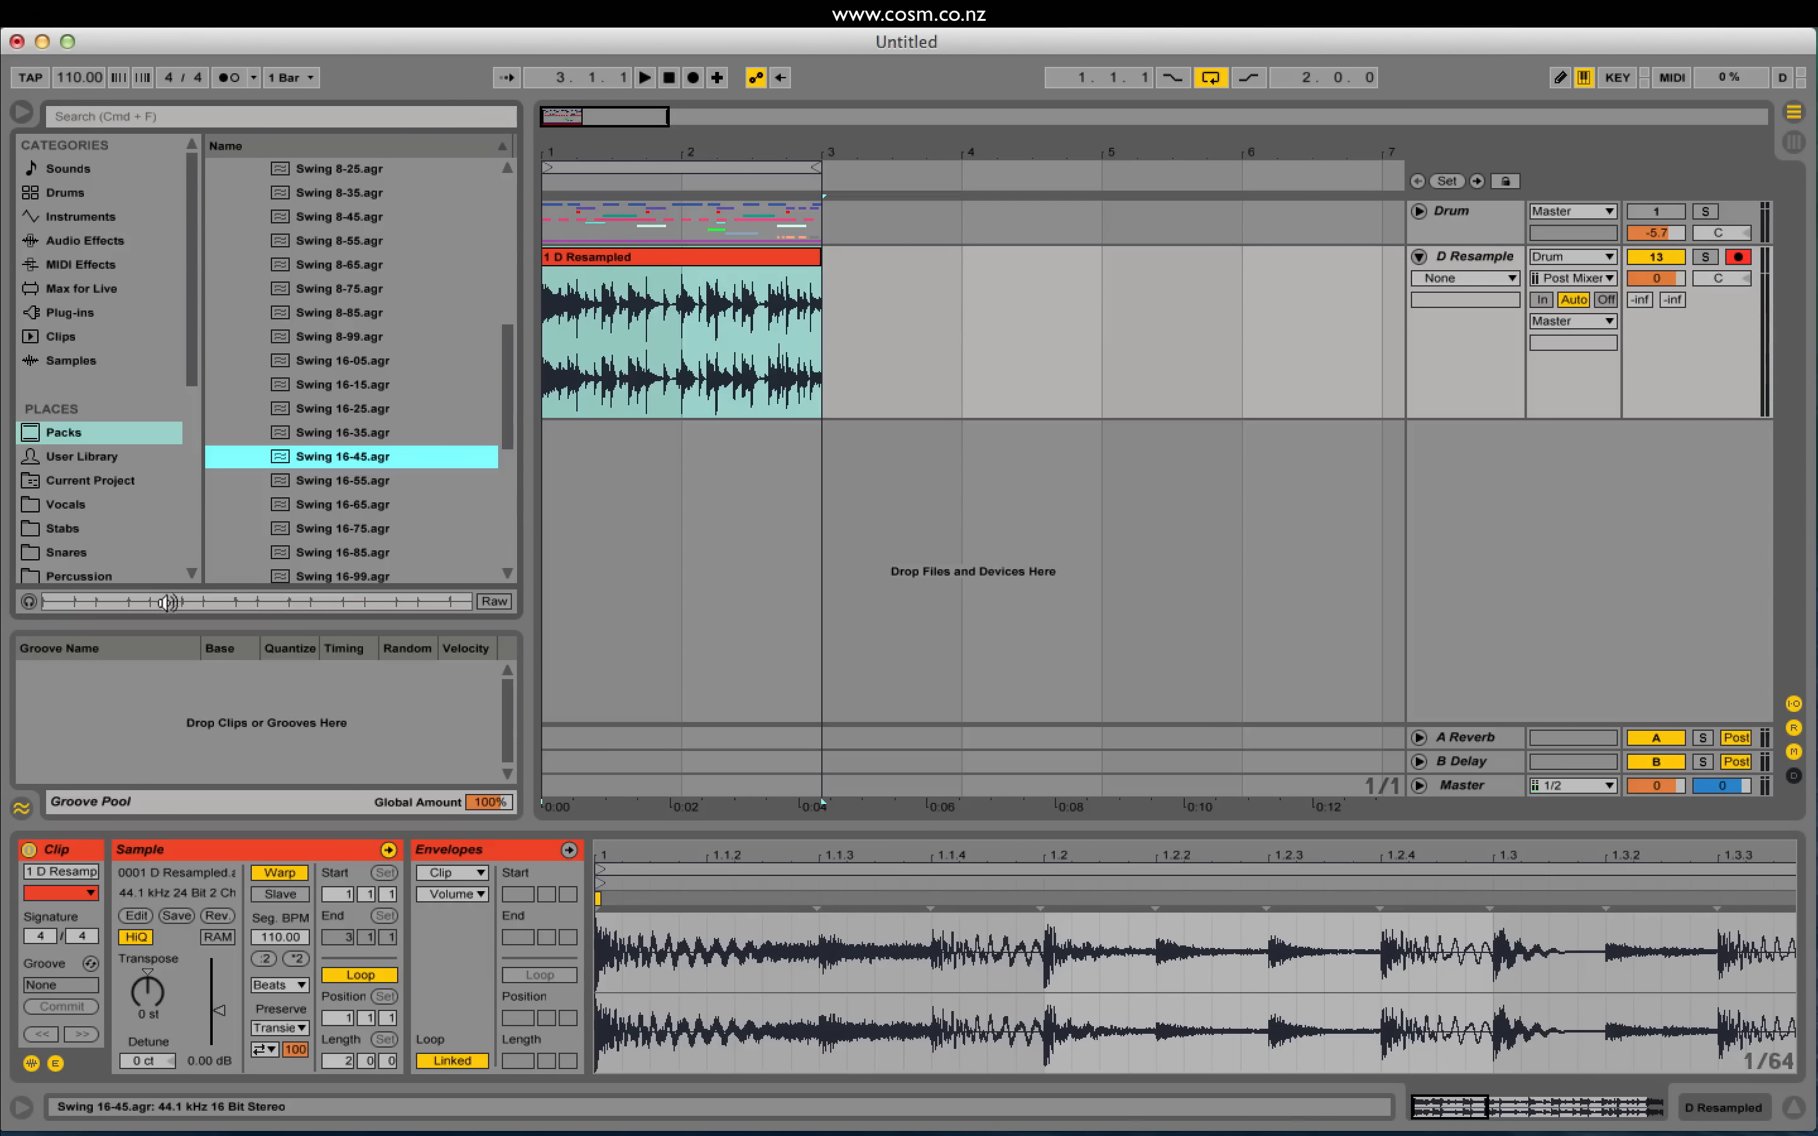
Step: Compare Swing 16-05, 16-15, 16-25 and 16-99 with groove preview
left_click(361, 363)
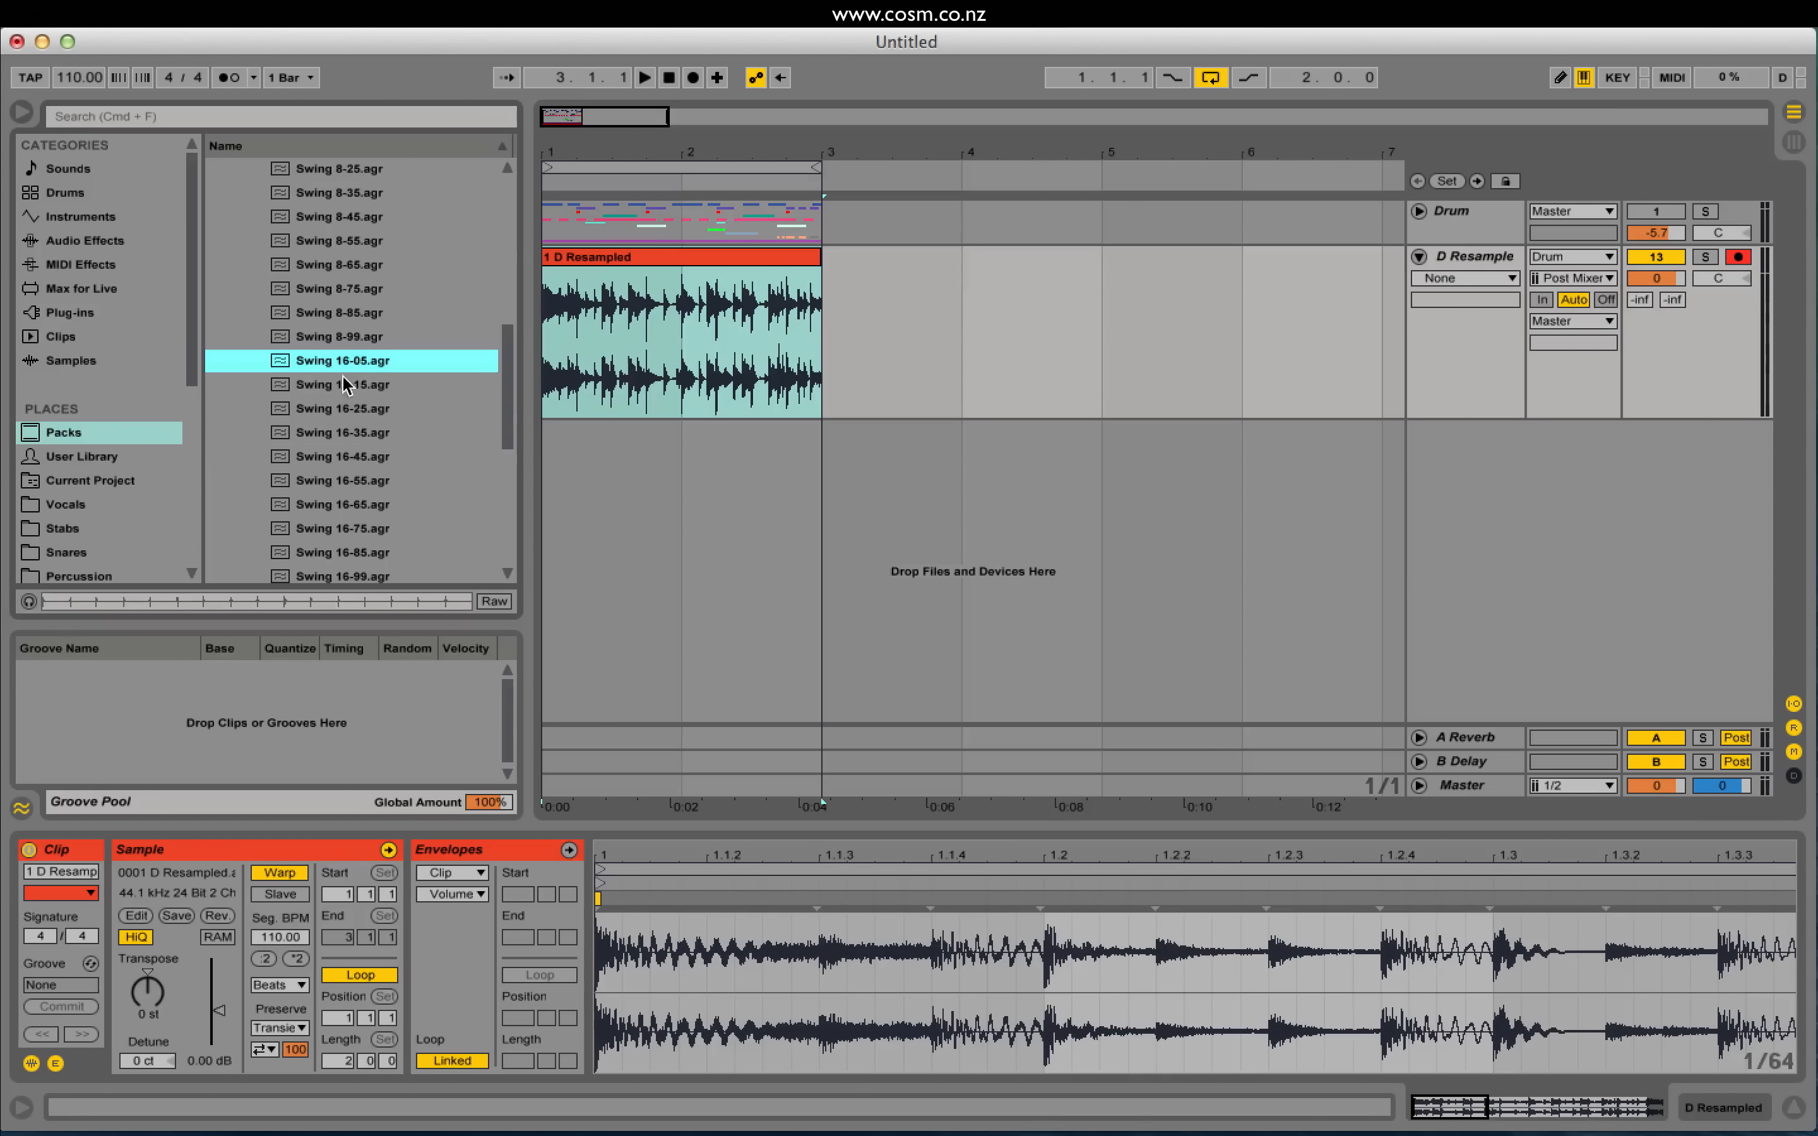
scroll(351, 357, "down", 1)
left_click(367, 368)
left_click(357, 384)
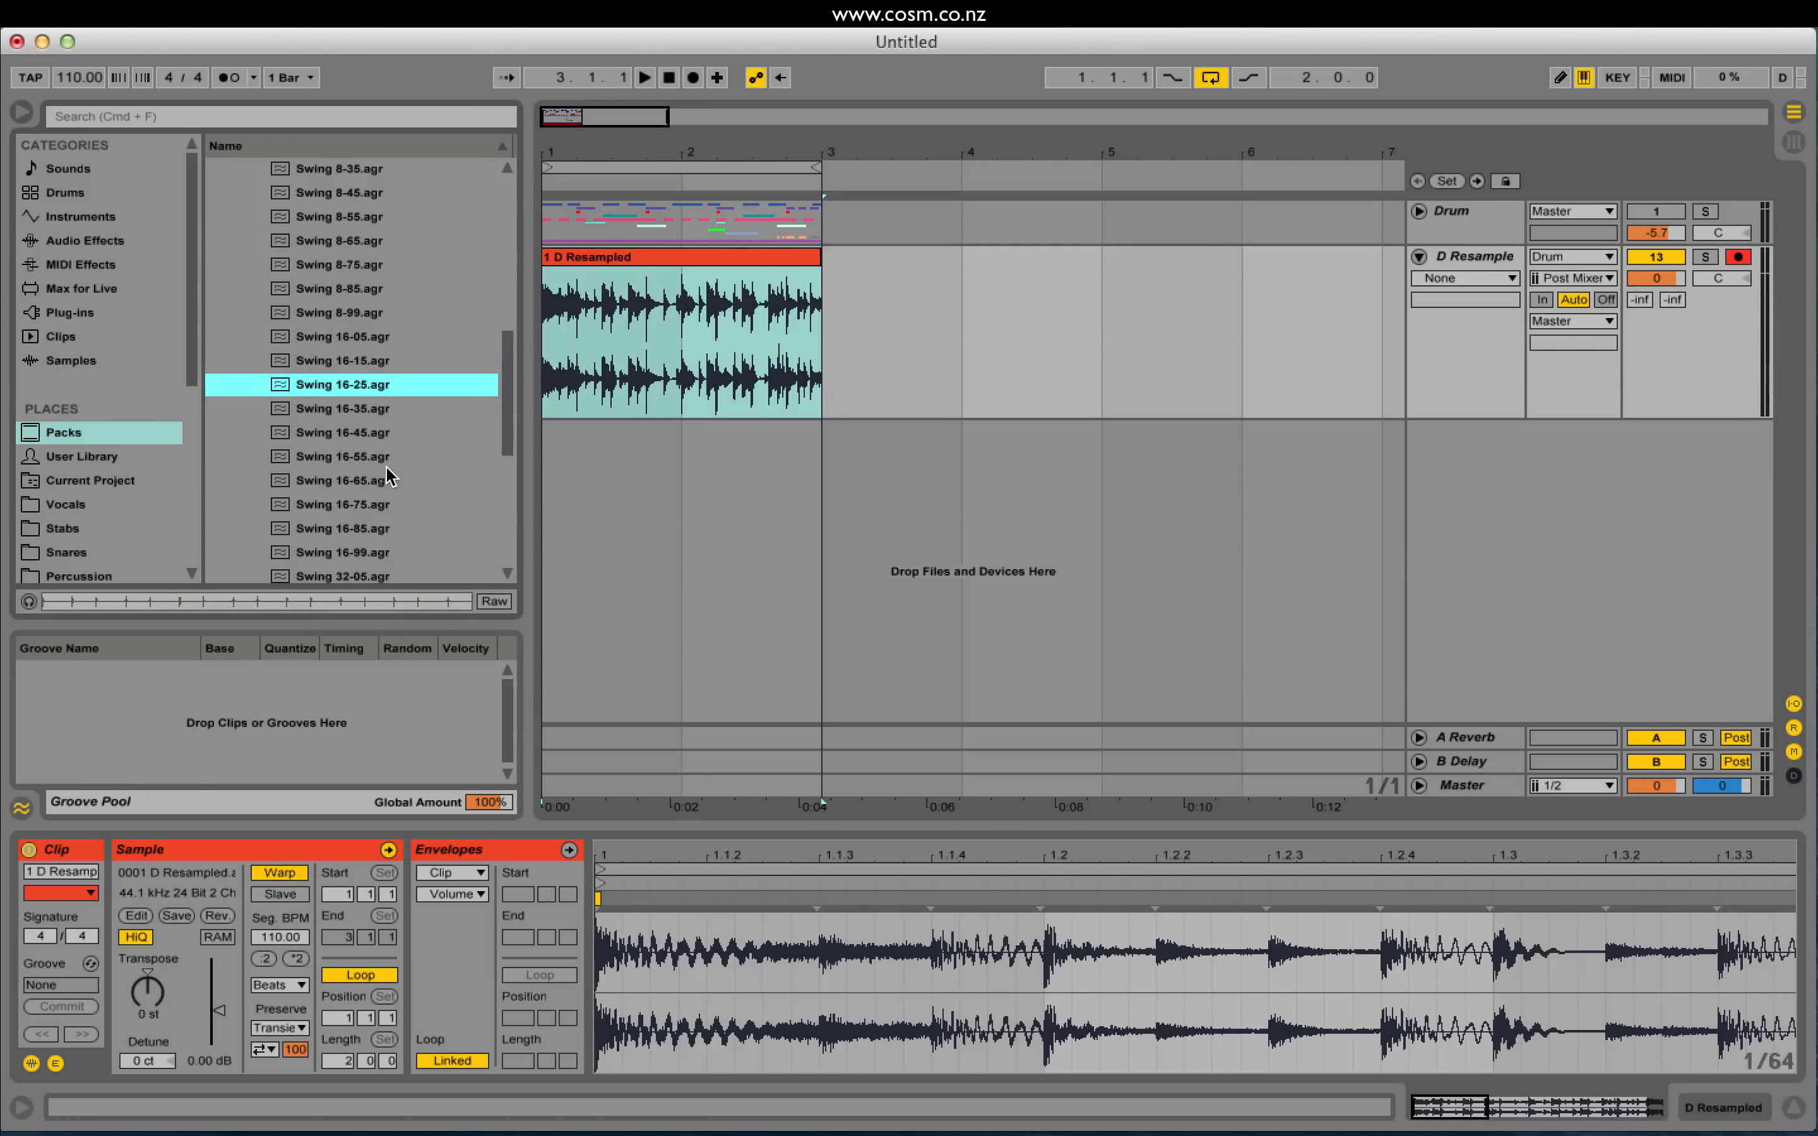
scroll(386, 466, "down", 2)
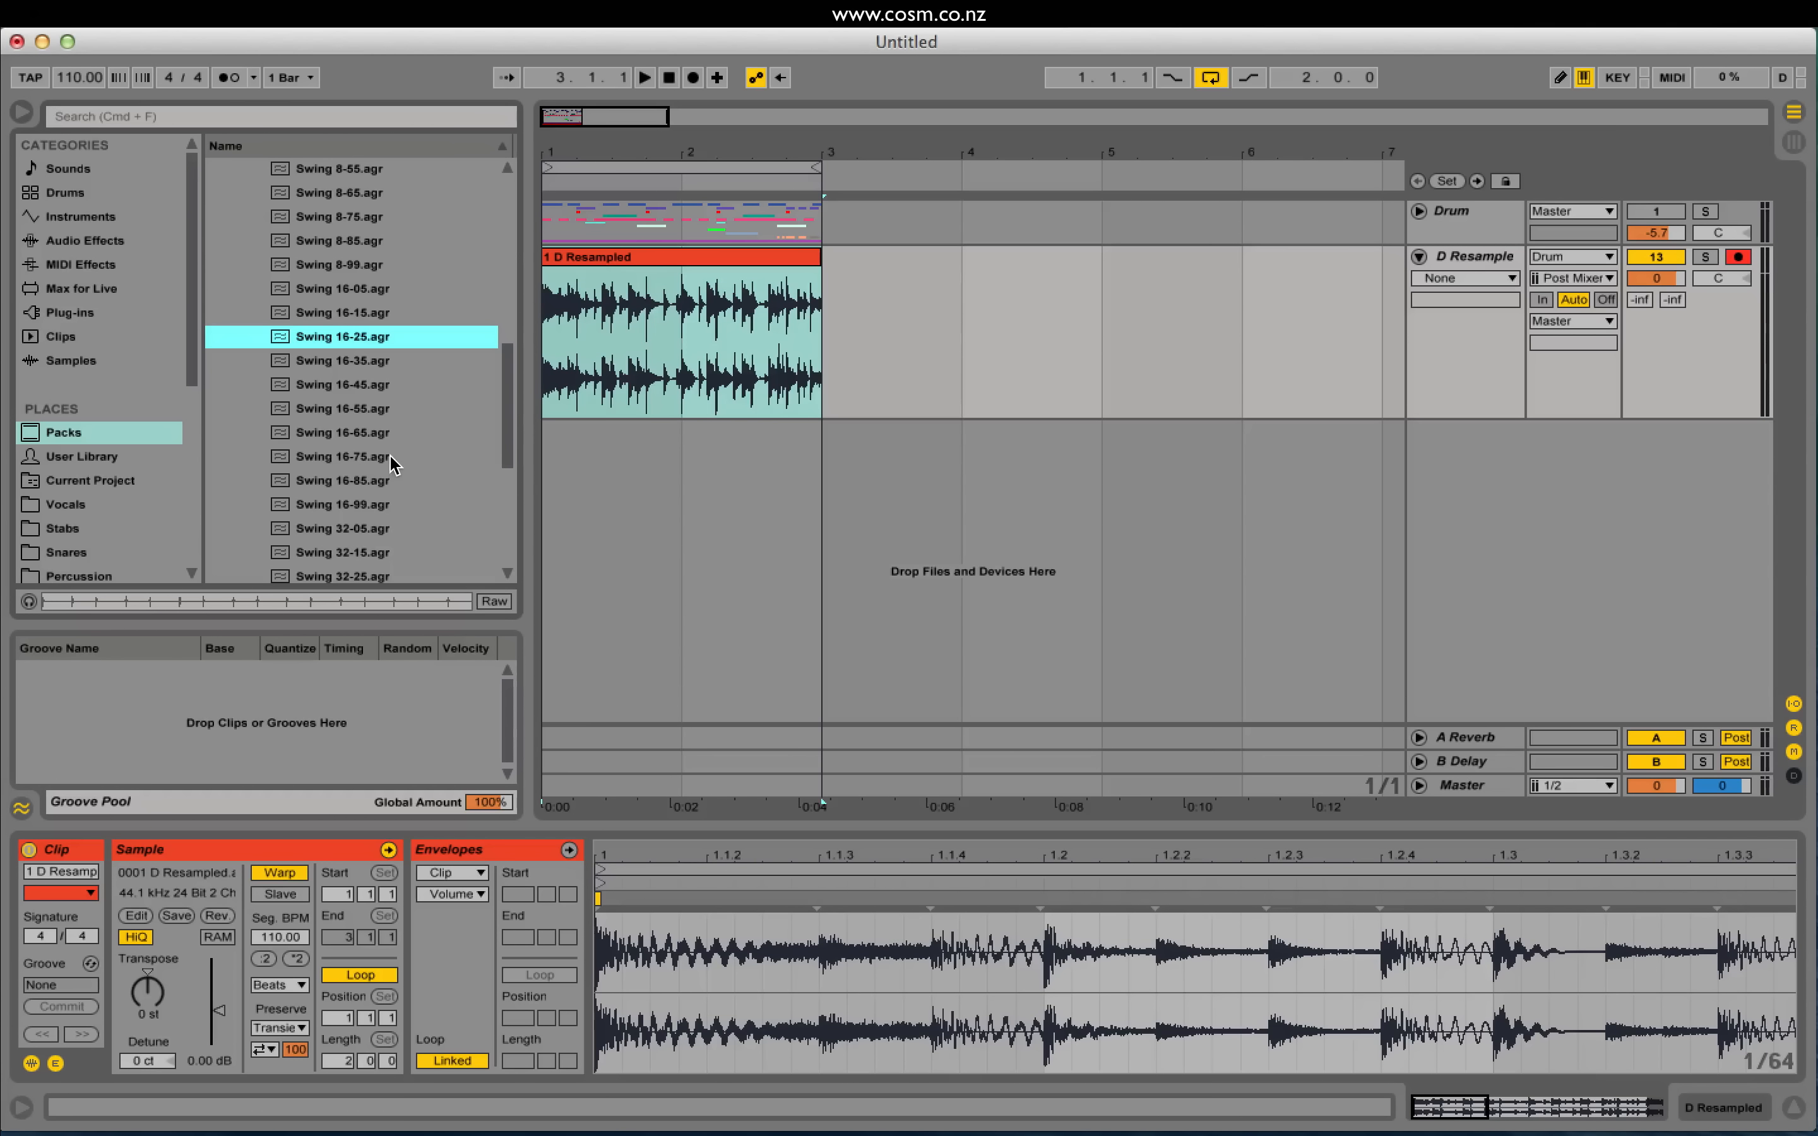
left_click(359, 504)
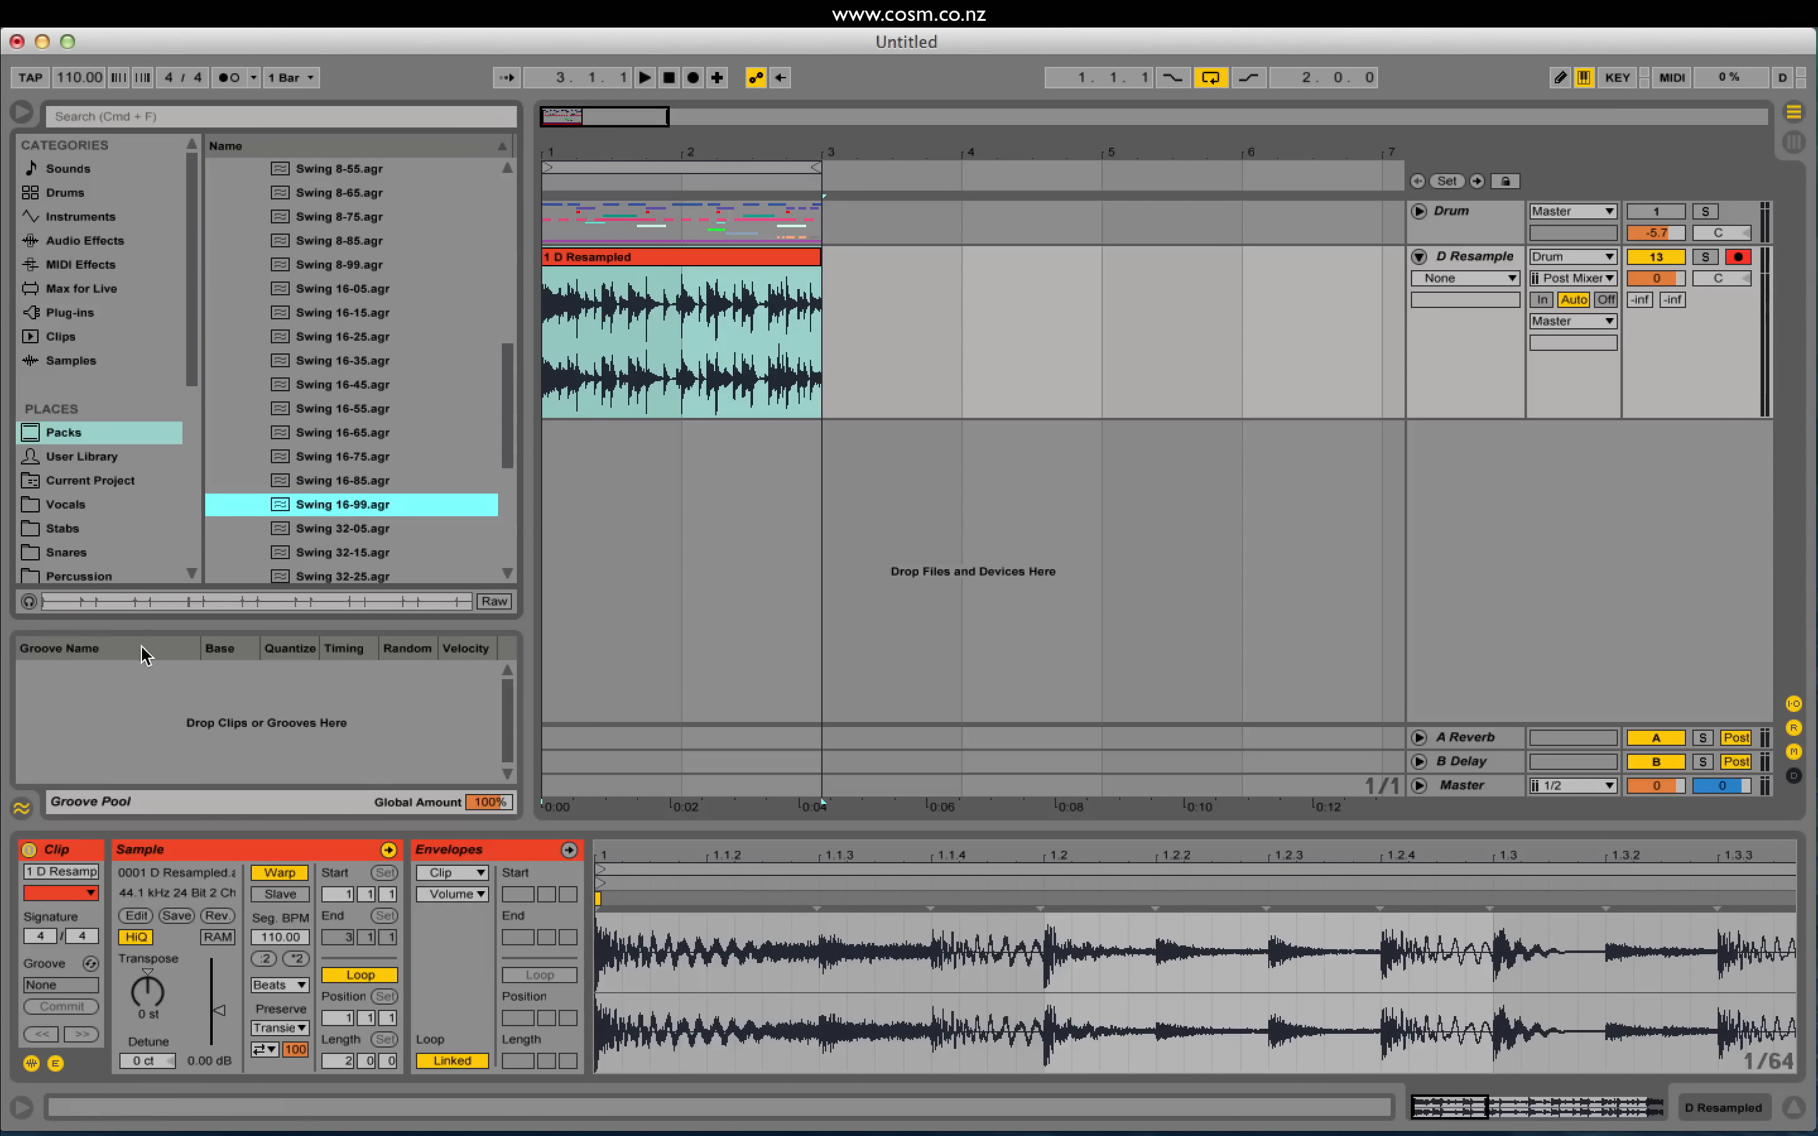
left_click(28, 602)
left_click(29, 600)
Step: Apply Swing 16-35 to the D Resampled clip and listen to the grooved loop
left_click_drag(323, 368, 577, 263)
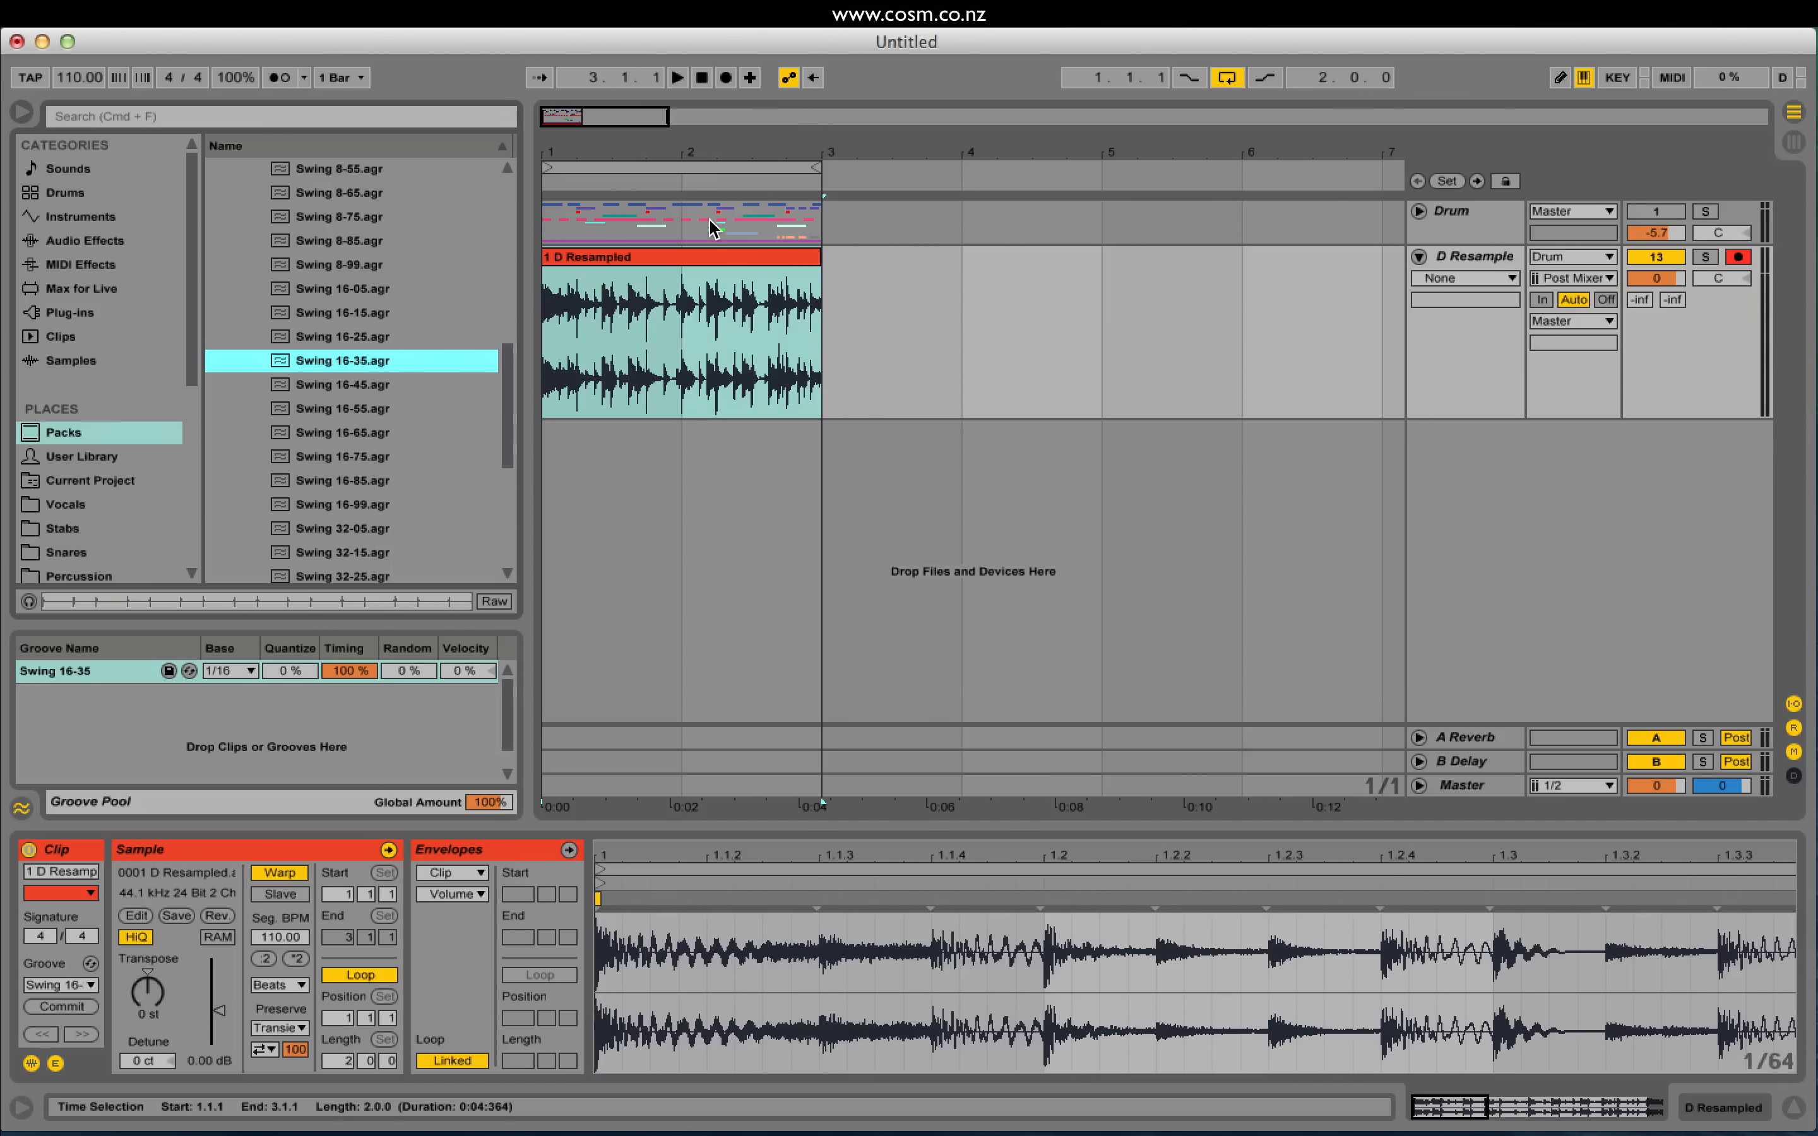
key("space")
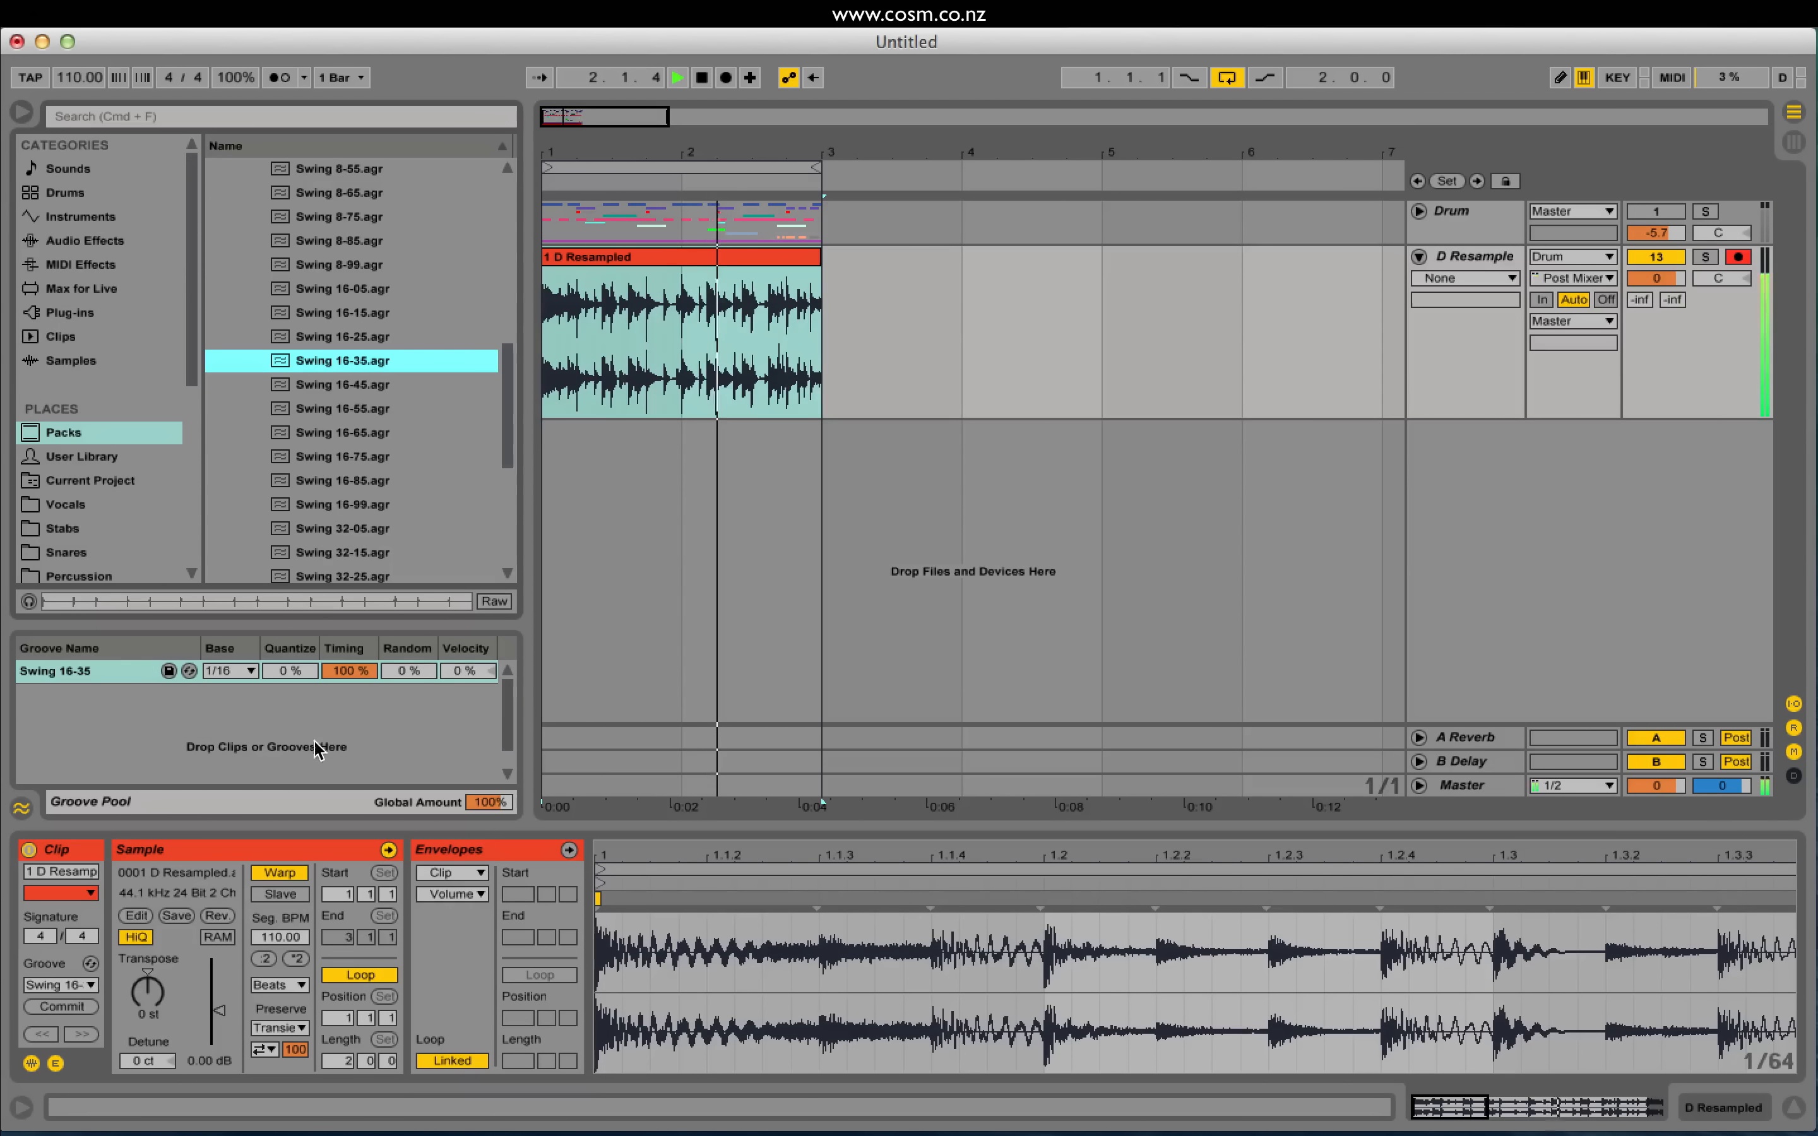
key("space")
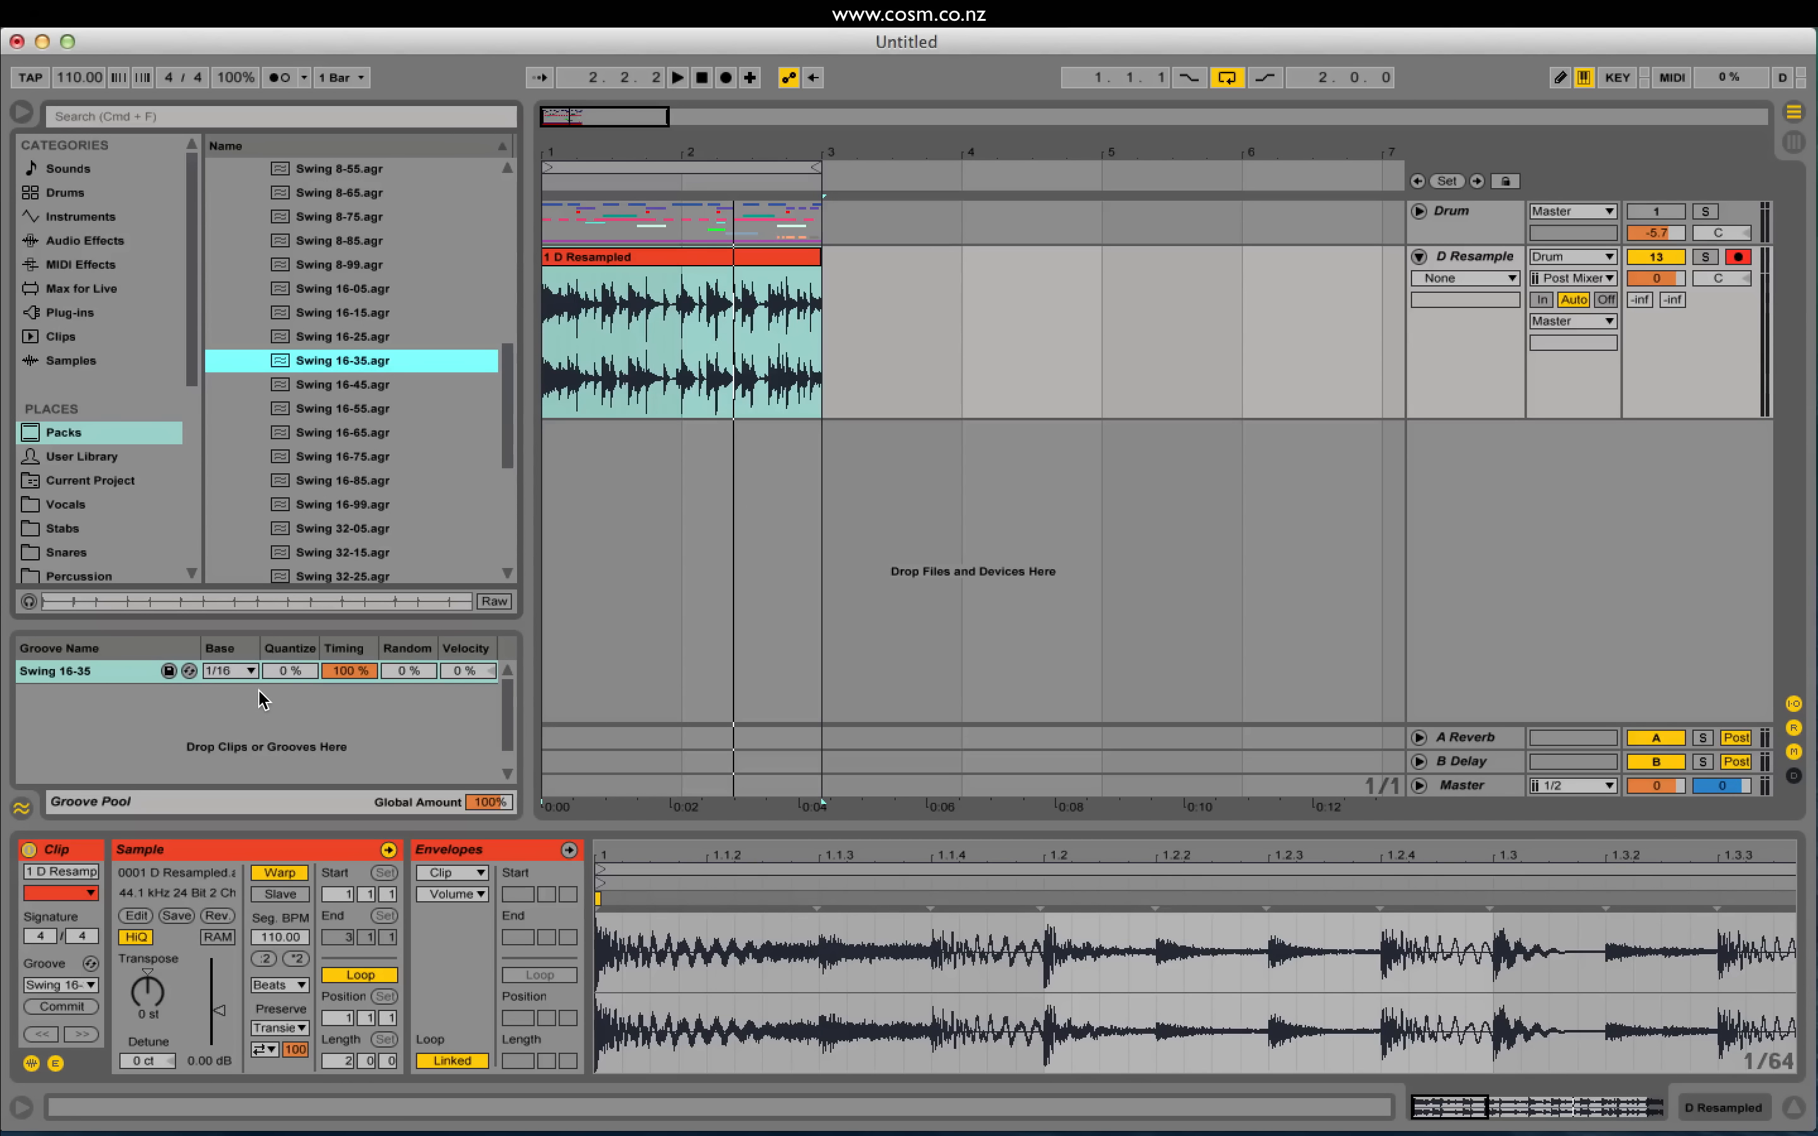
Step: Replace it with Swing 16-85 and lower the groove timing to 0%
left_click(350, 671)
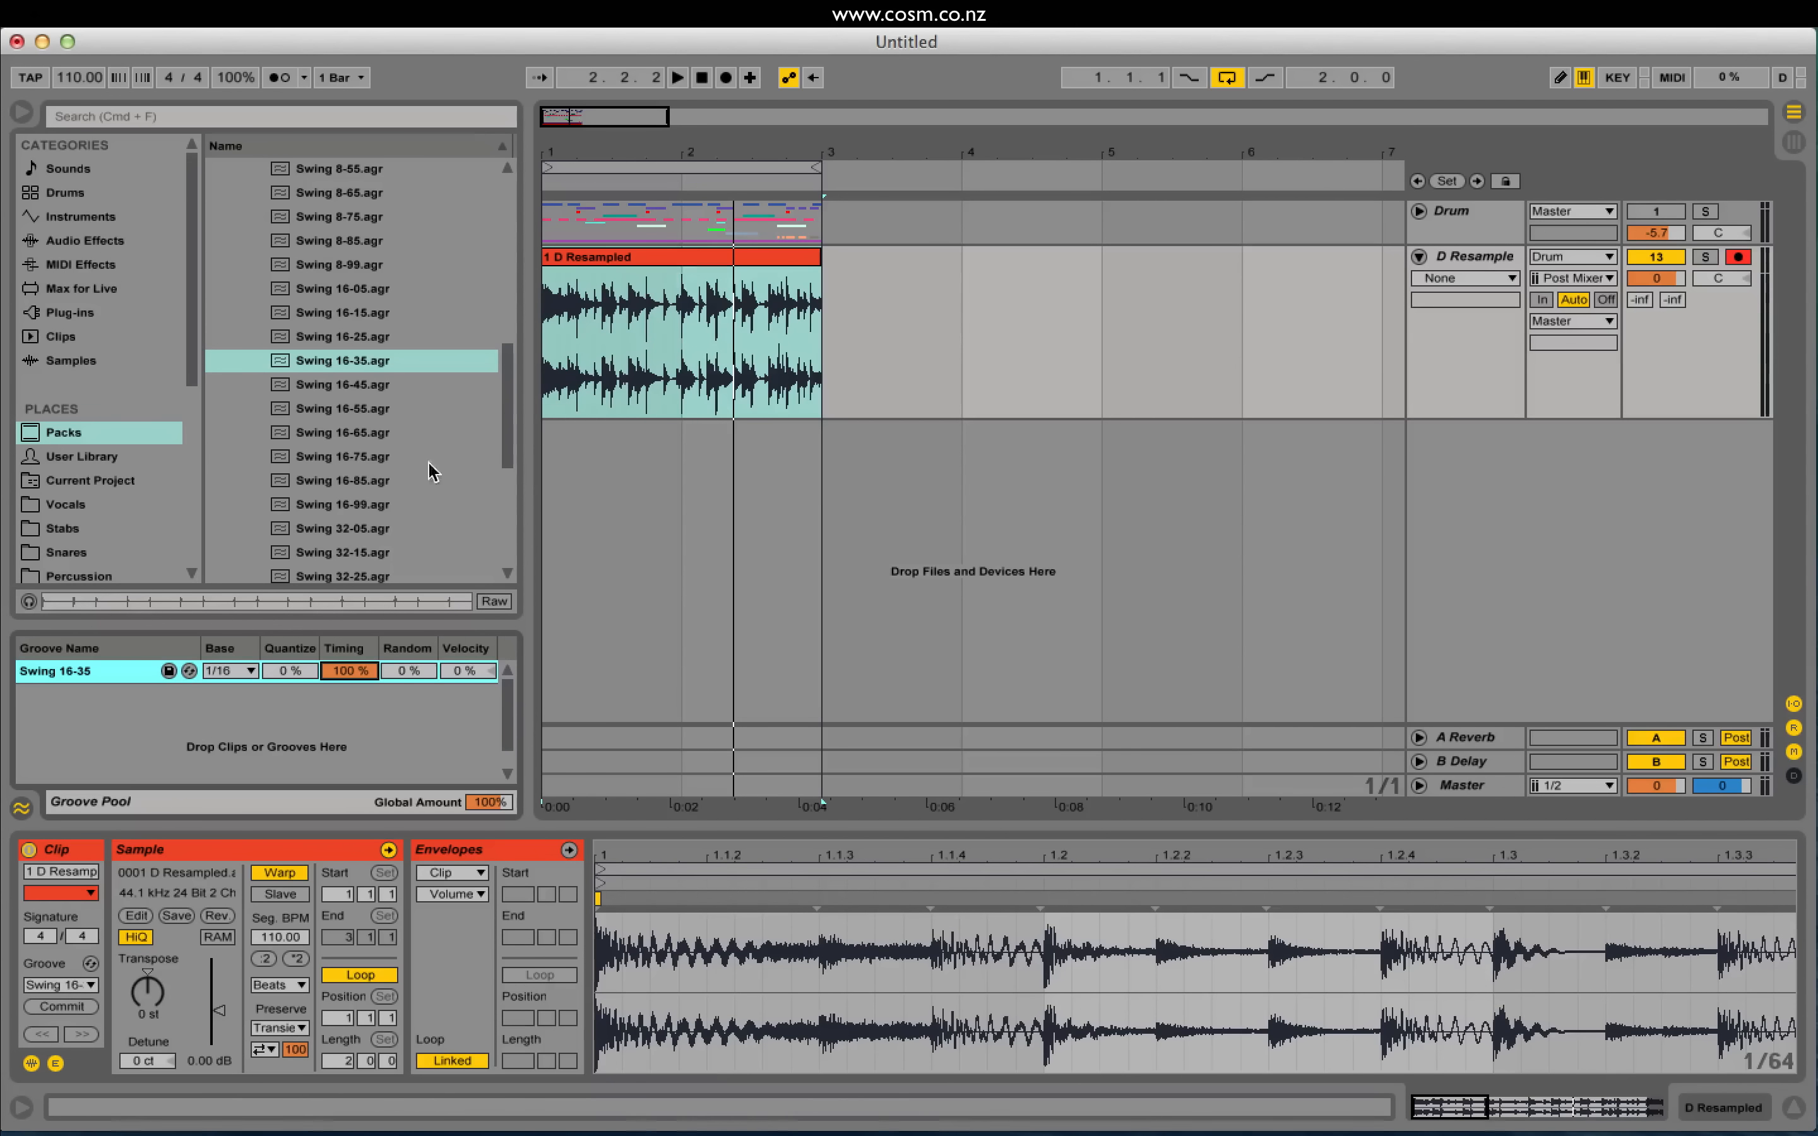
left_click_drag(354, 480, 617, 269)
key("space")
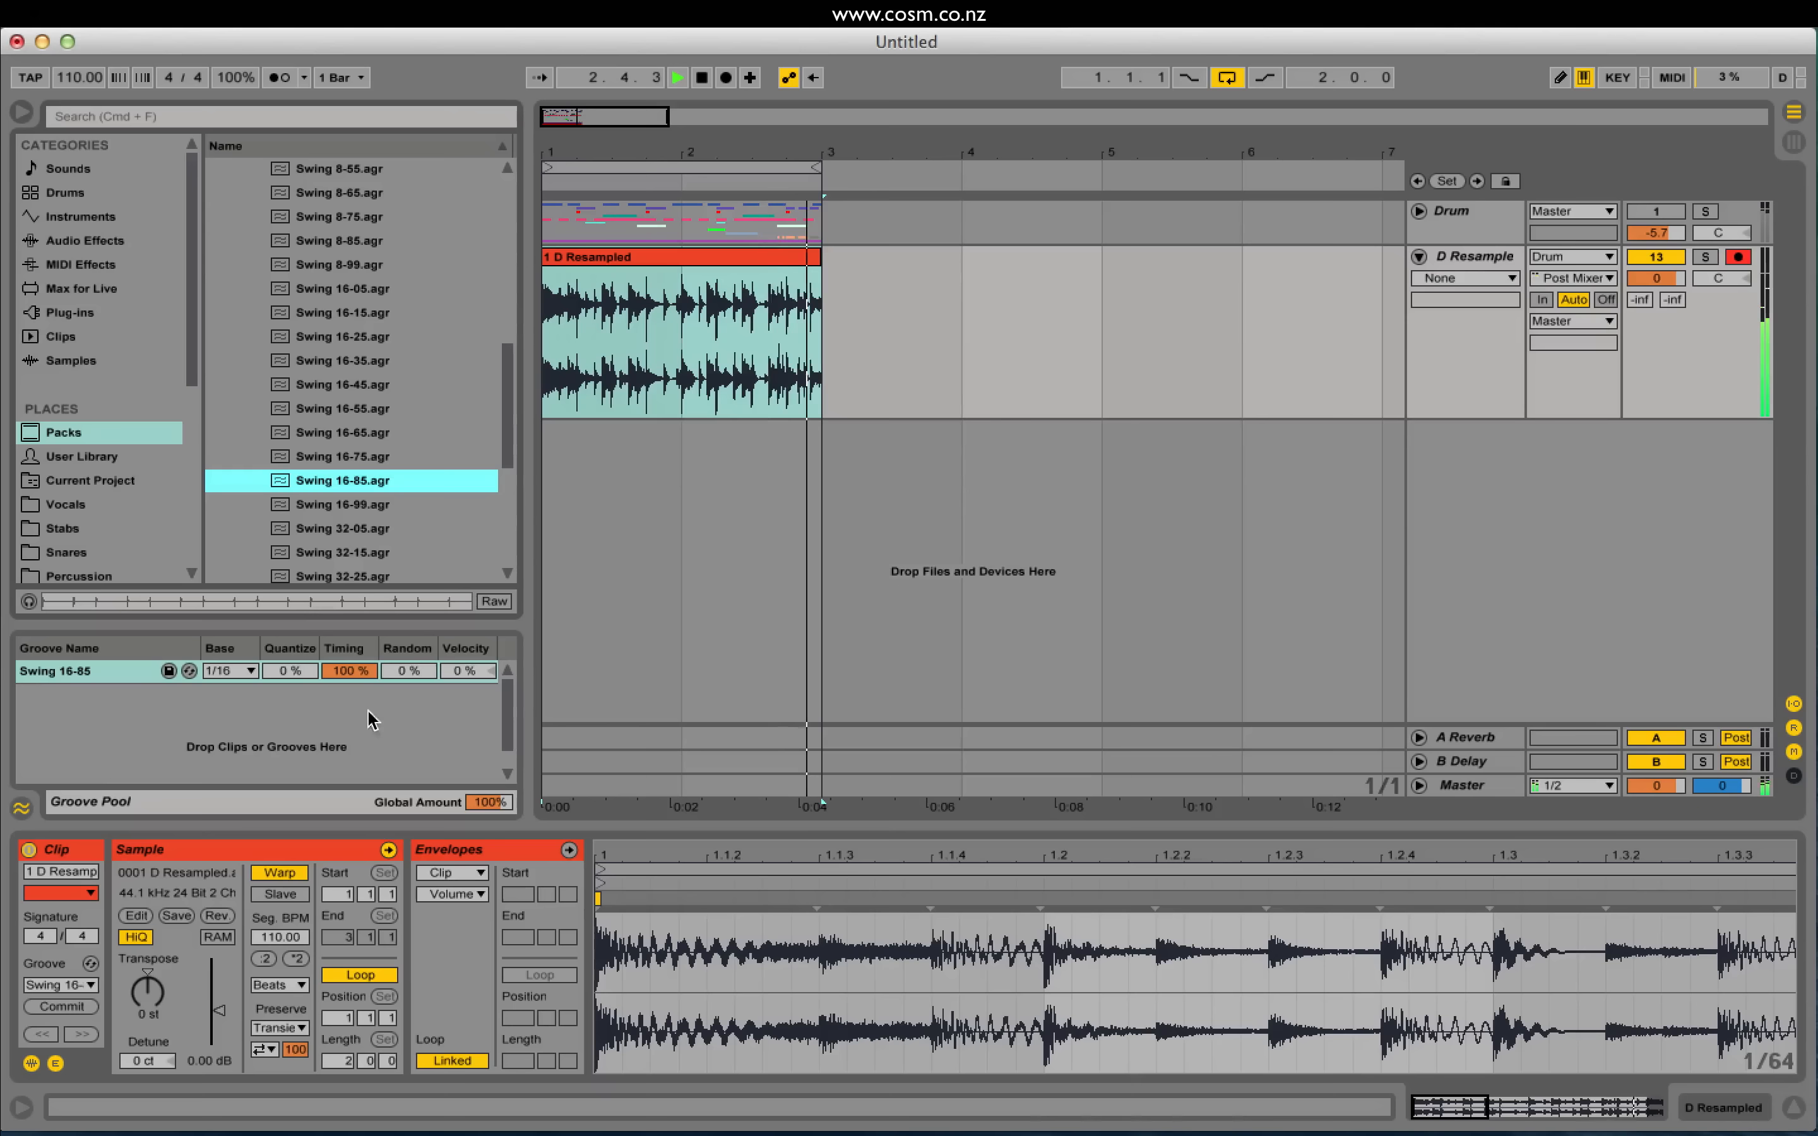
left_click_drag(333, 670, 333, 744)
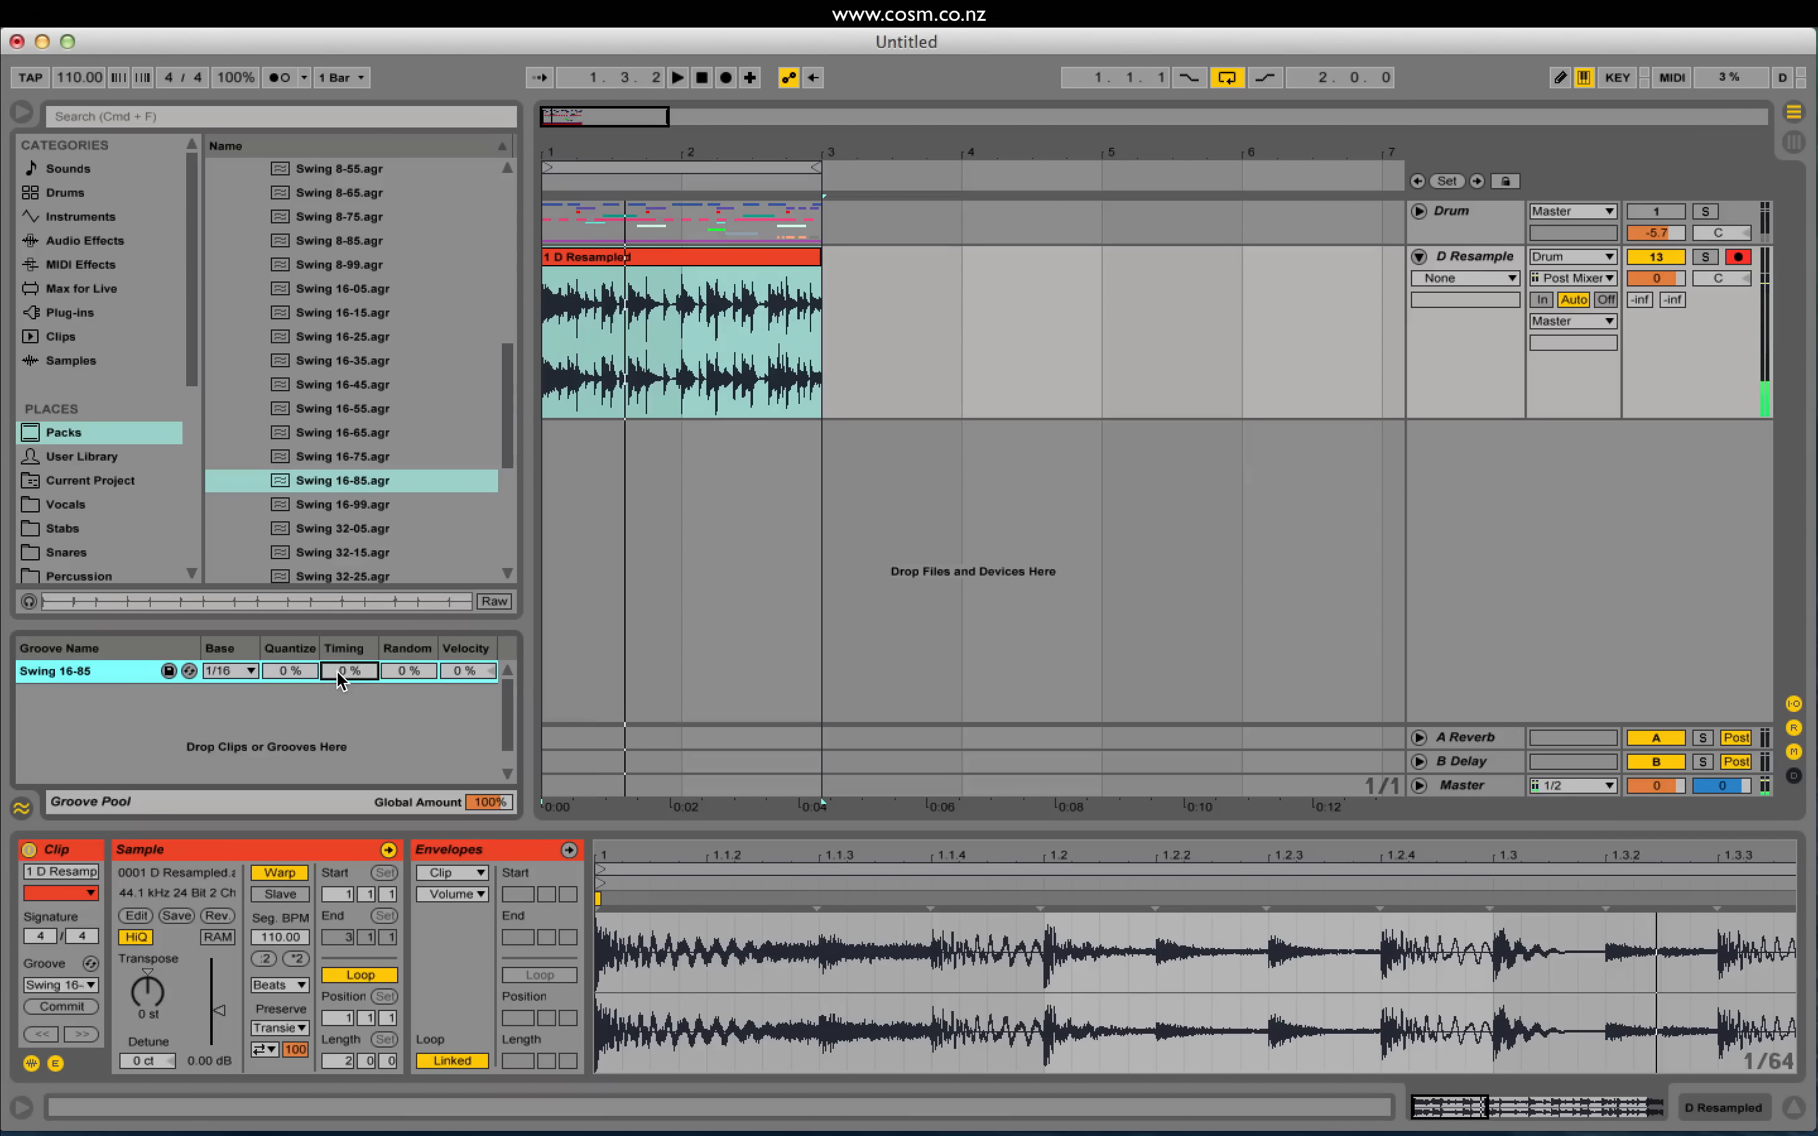
Step: Set Swing 16-85 to 34% timing and 23% quantize, and nudge the 1.1.4 warp marker later
left_click_drag(336, 670, 303, 654)
key("space")
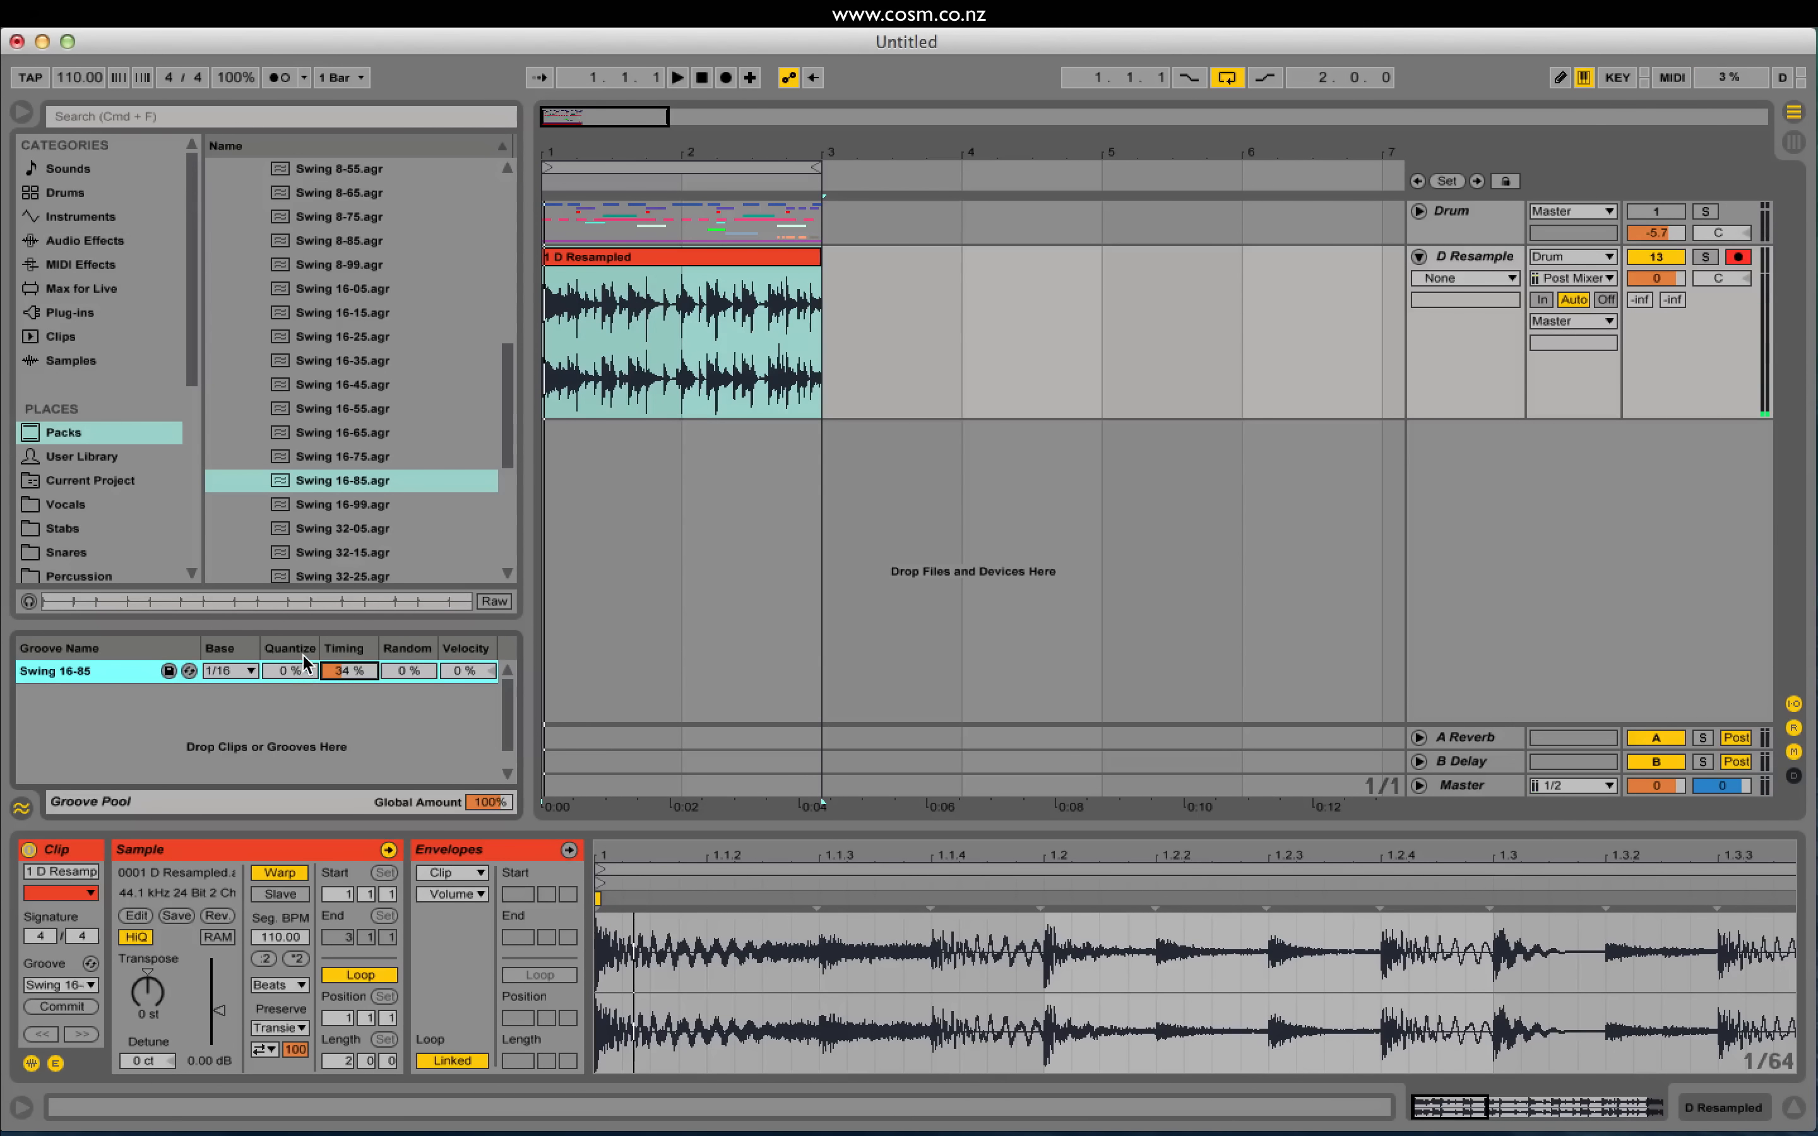
left_click(287, 645)
left_click(649, 258)
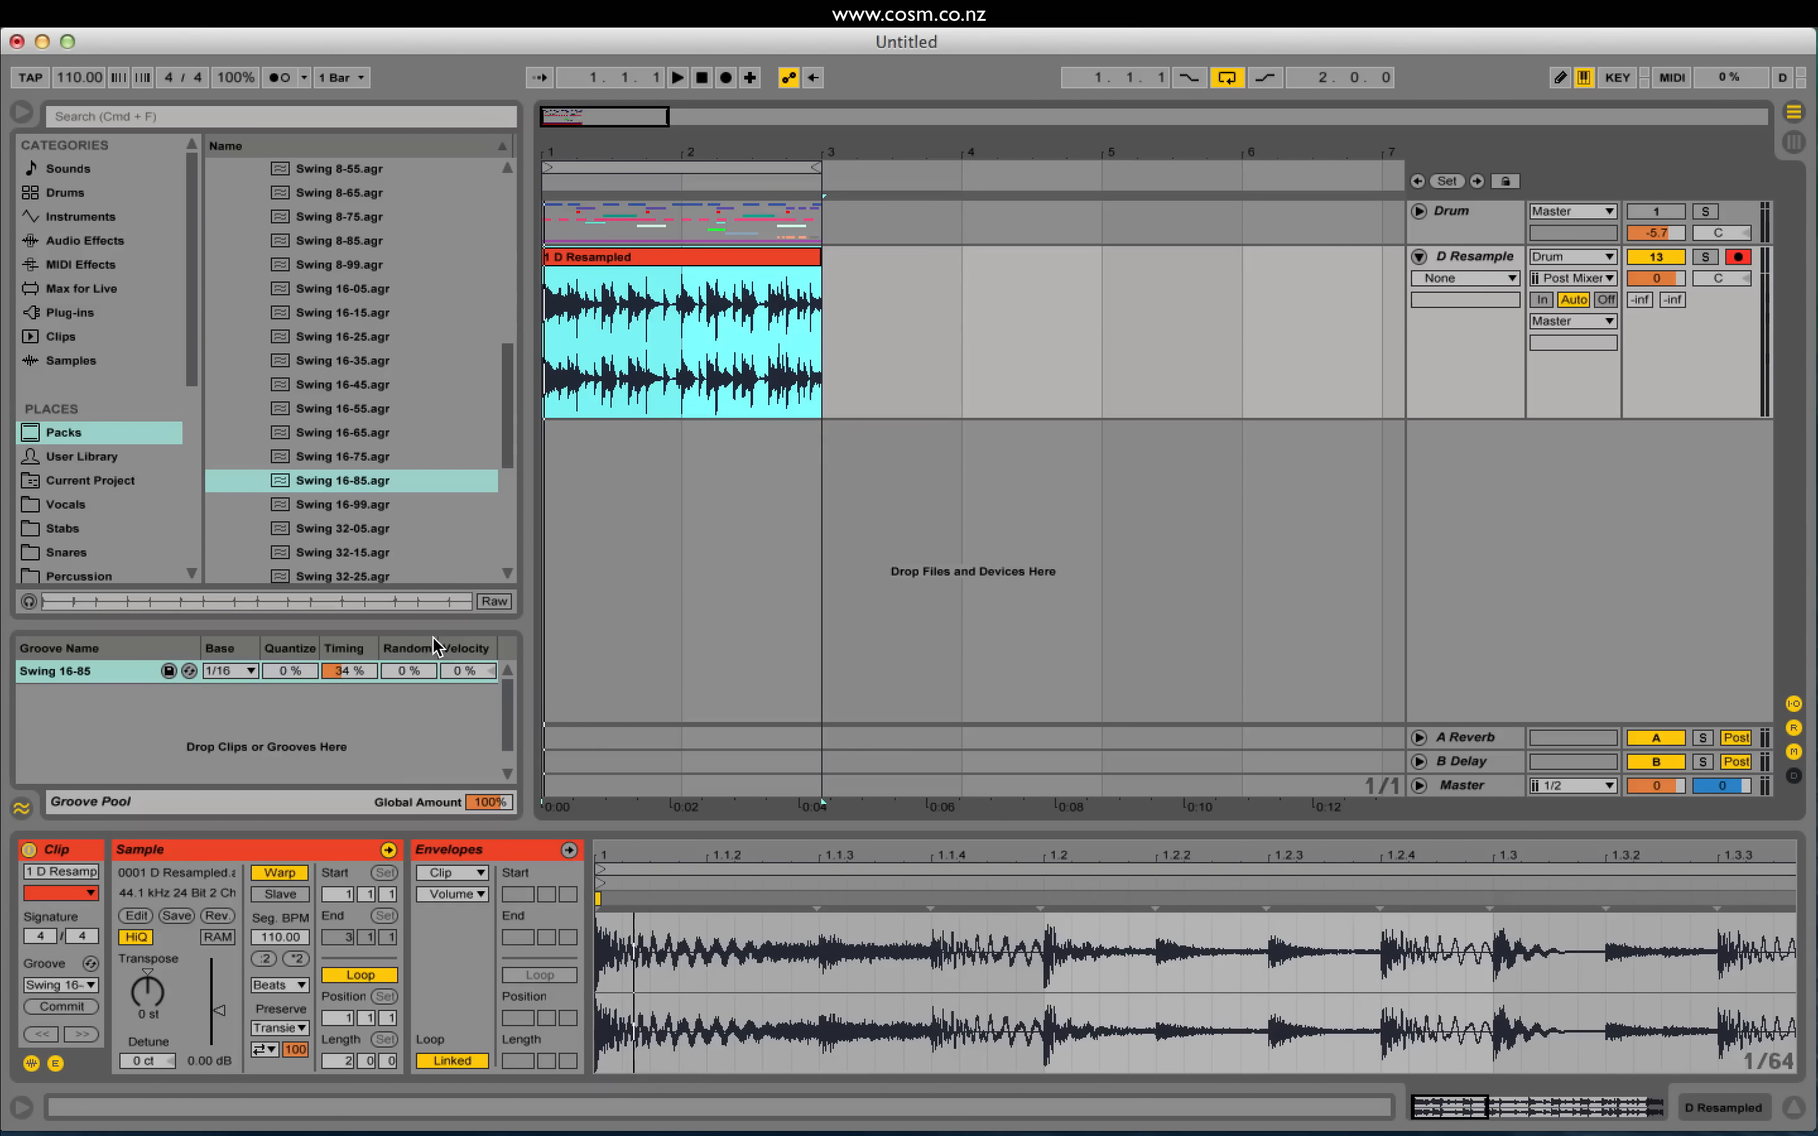
left_click_drag(308, 667, 333, 689)
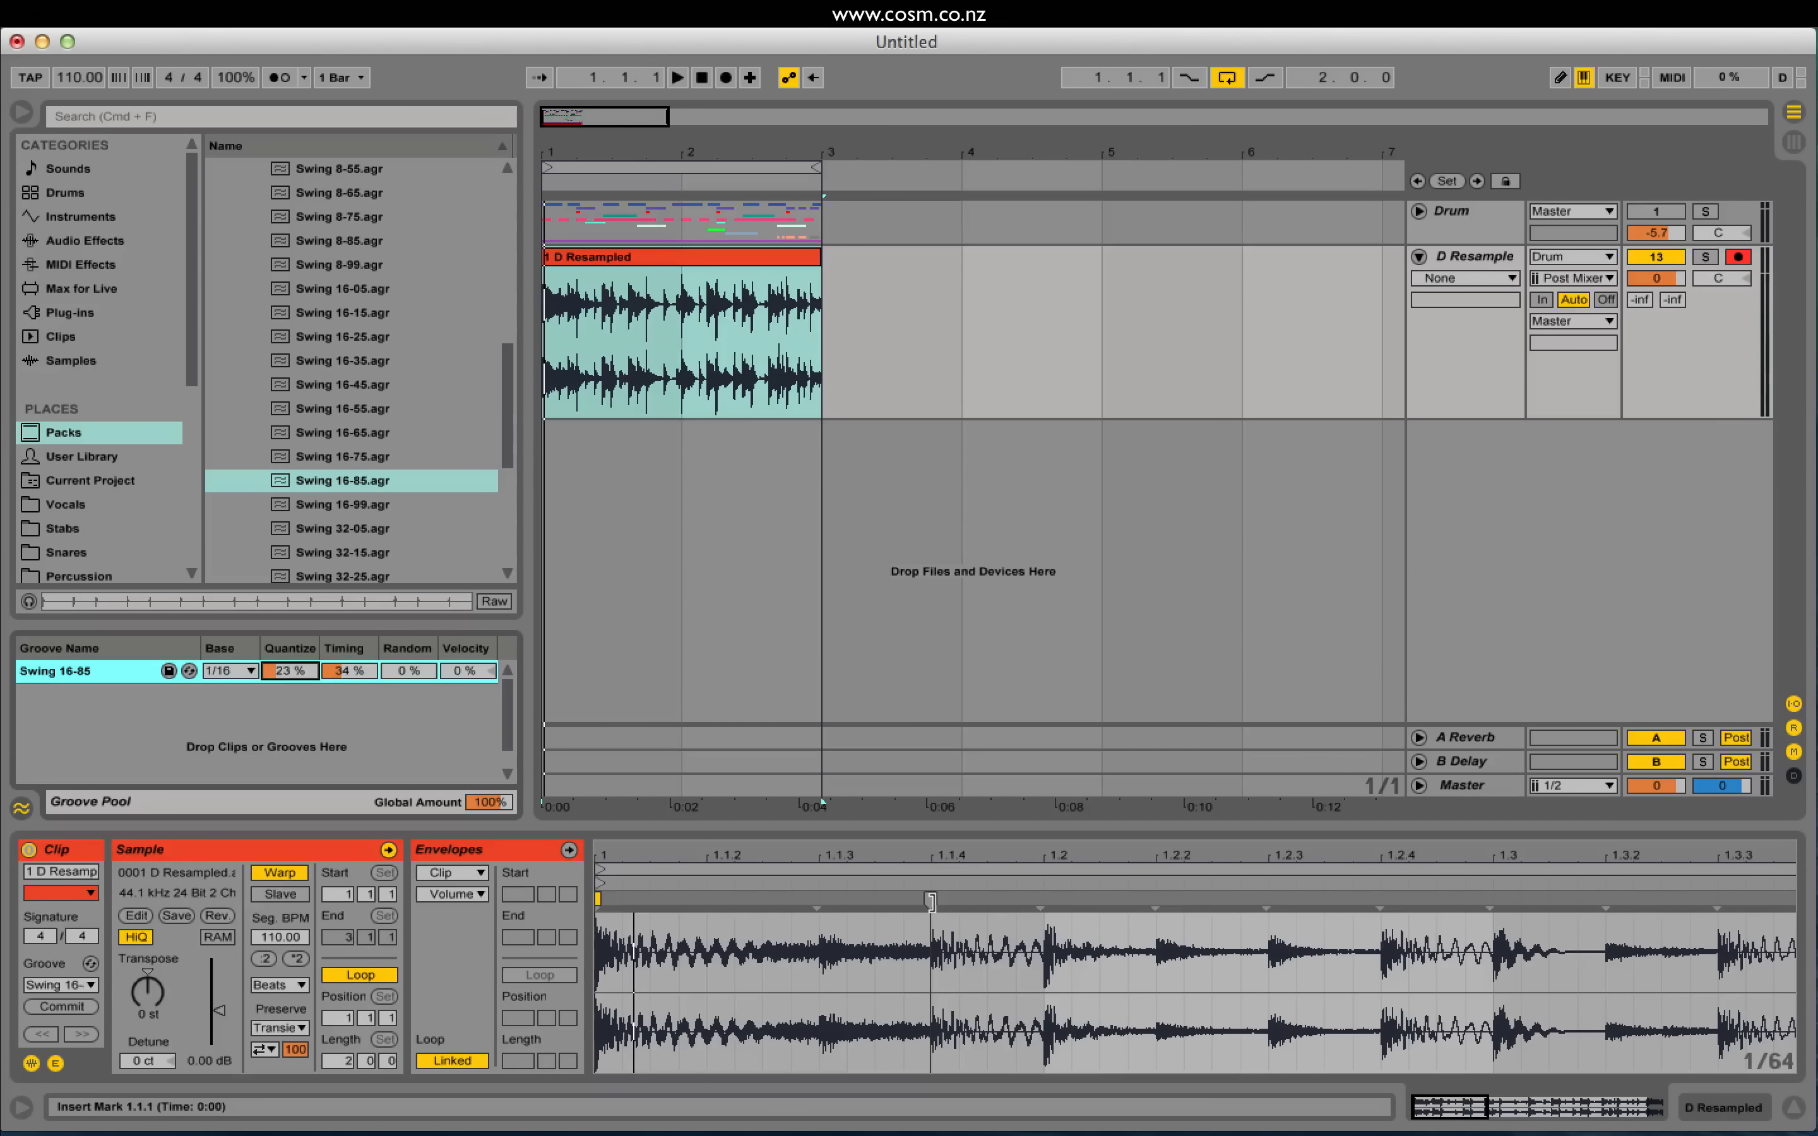
mouse_move(930, 900)
left_mouse_down()
mouse_move(959, 900)
mouse_move(932, 900)
left_mouse_up()
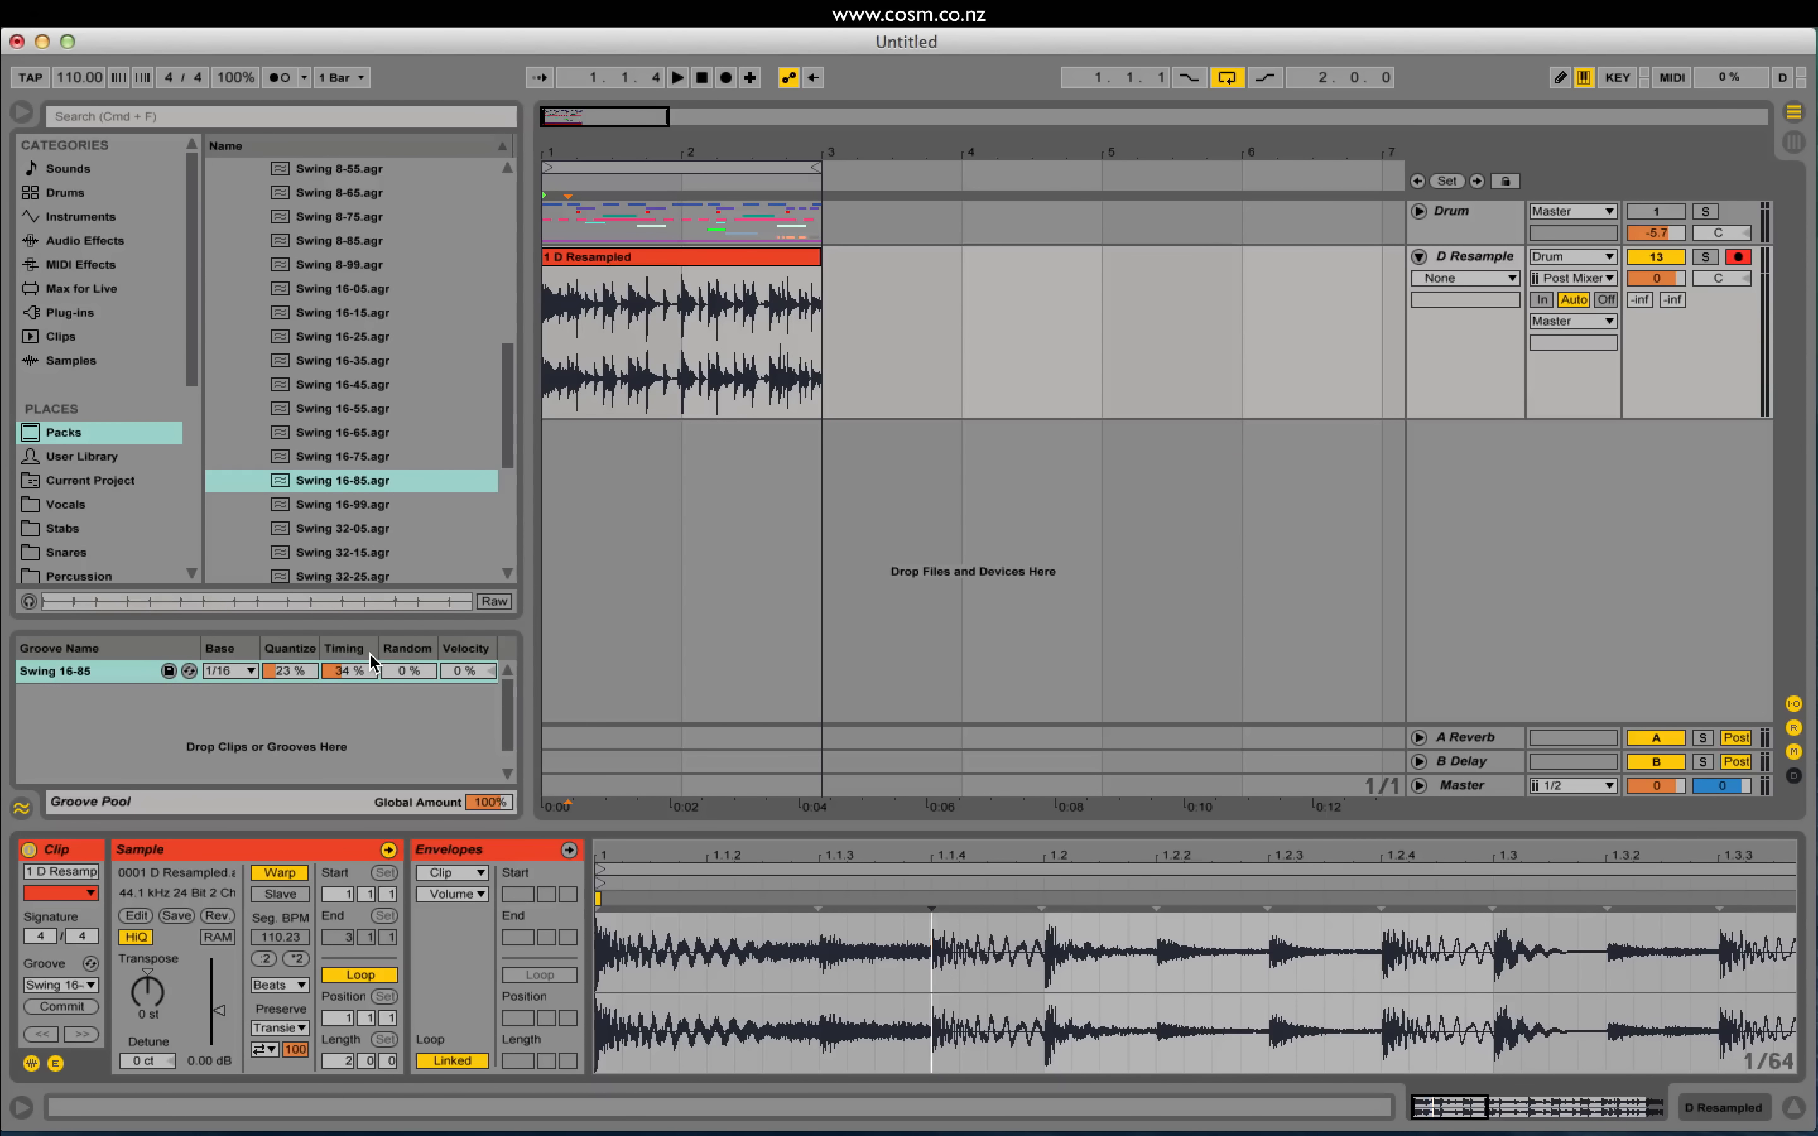
Step: Reset groove quantize to 0%, raise the timing for heavier swing, and audition the loop
left_click(300, 669)
key("Delete")
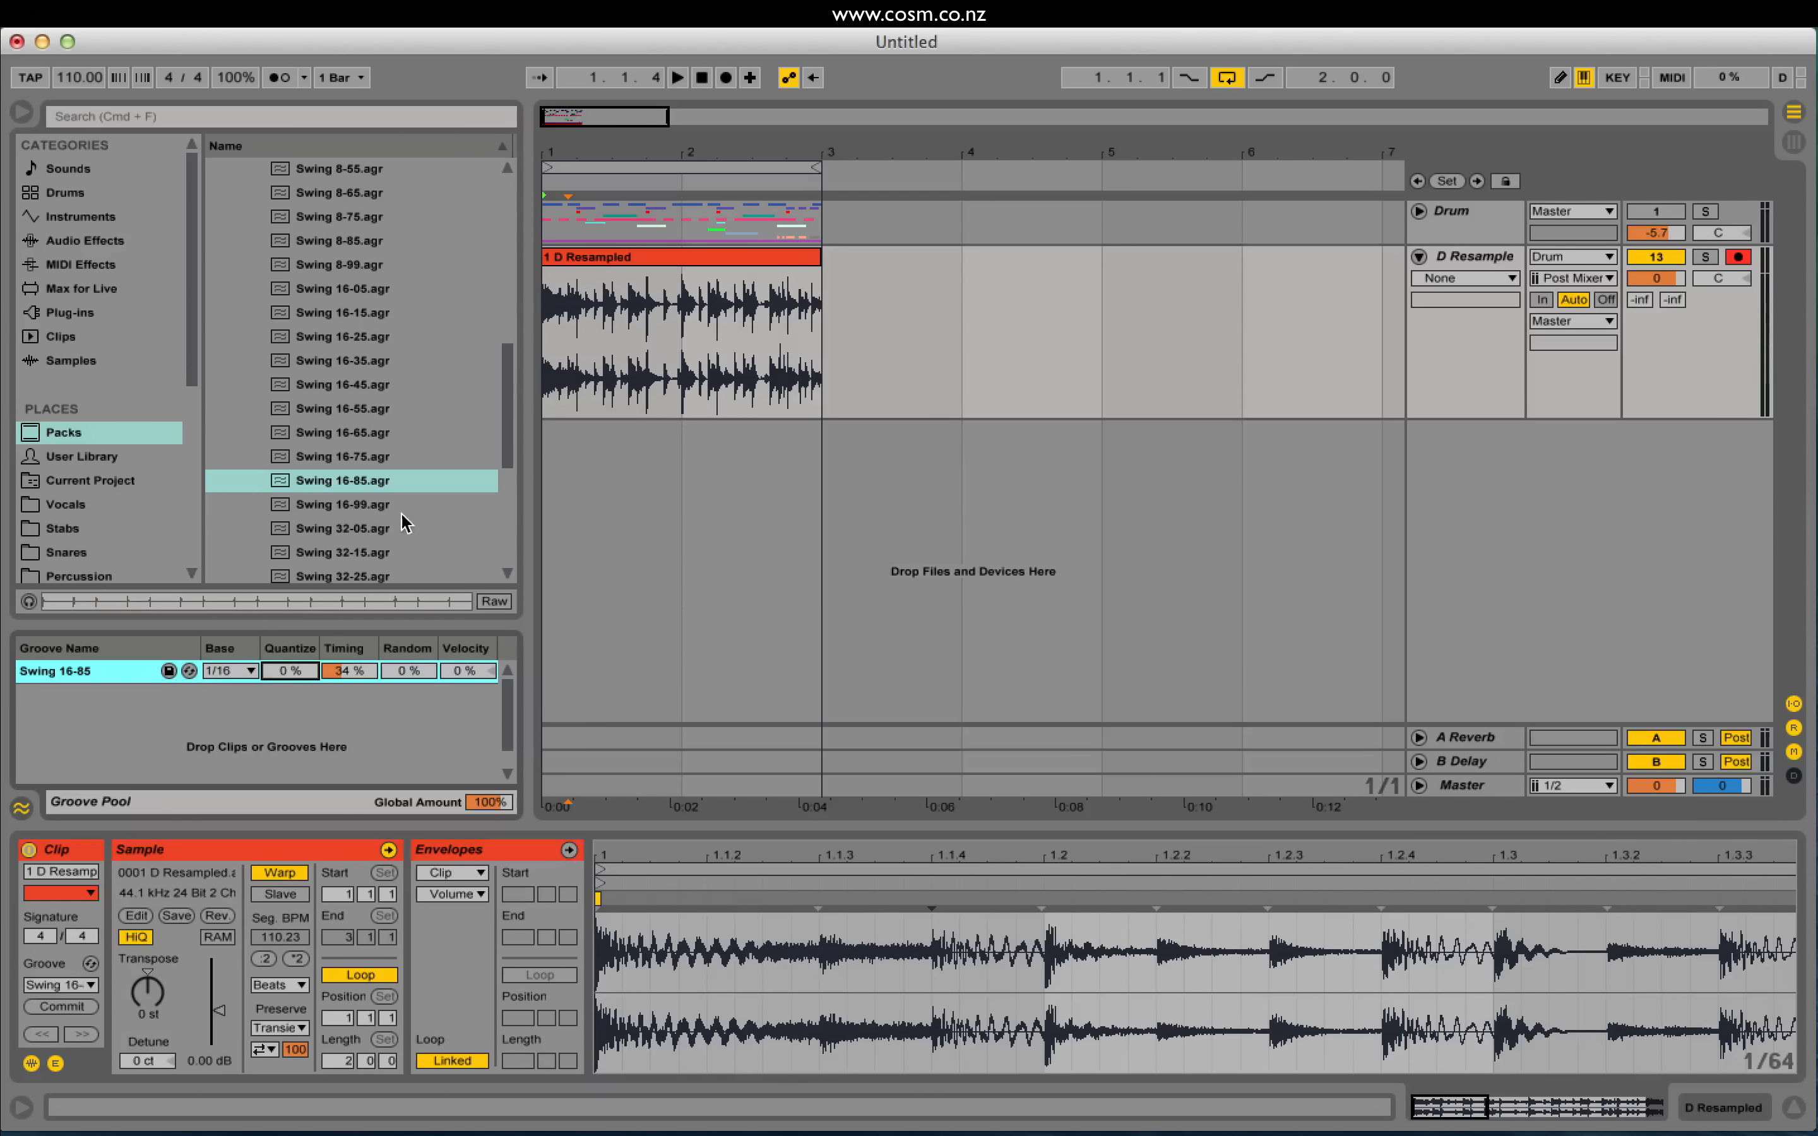
left_click(661, 340)
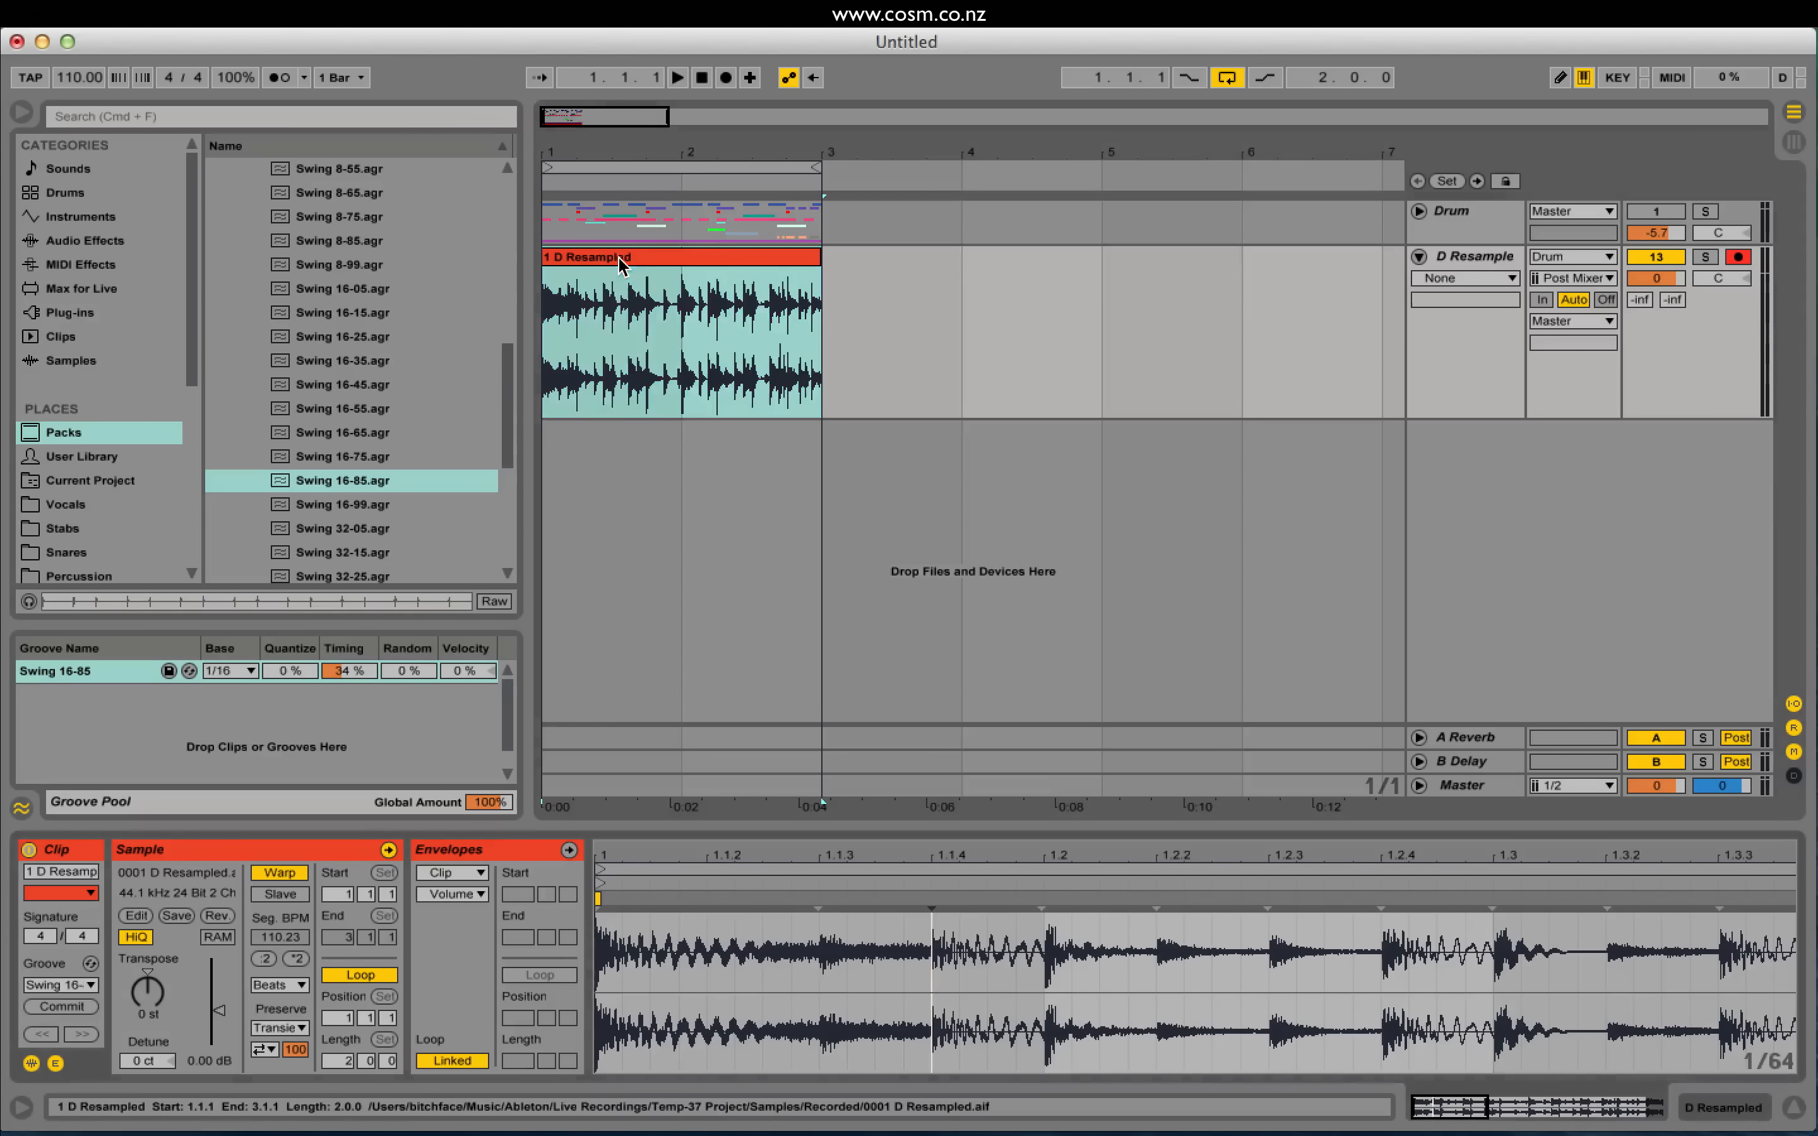
left_click_drag(363, 675, 341, 633)
key("space")
key("space")
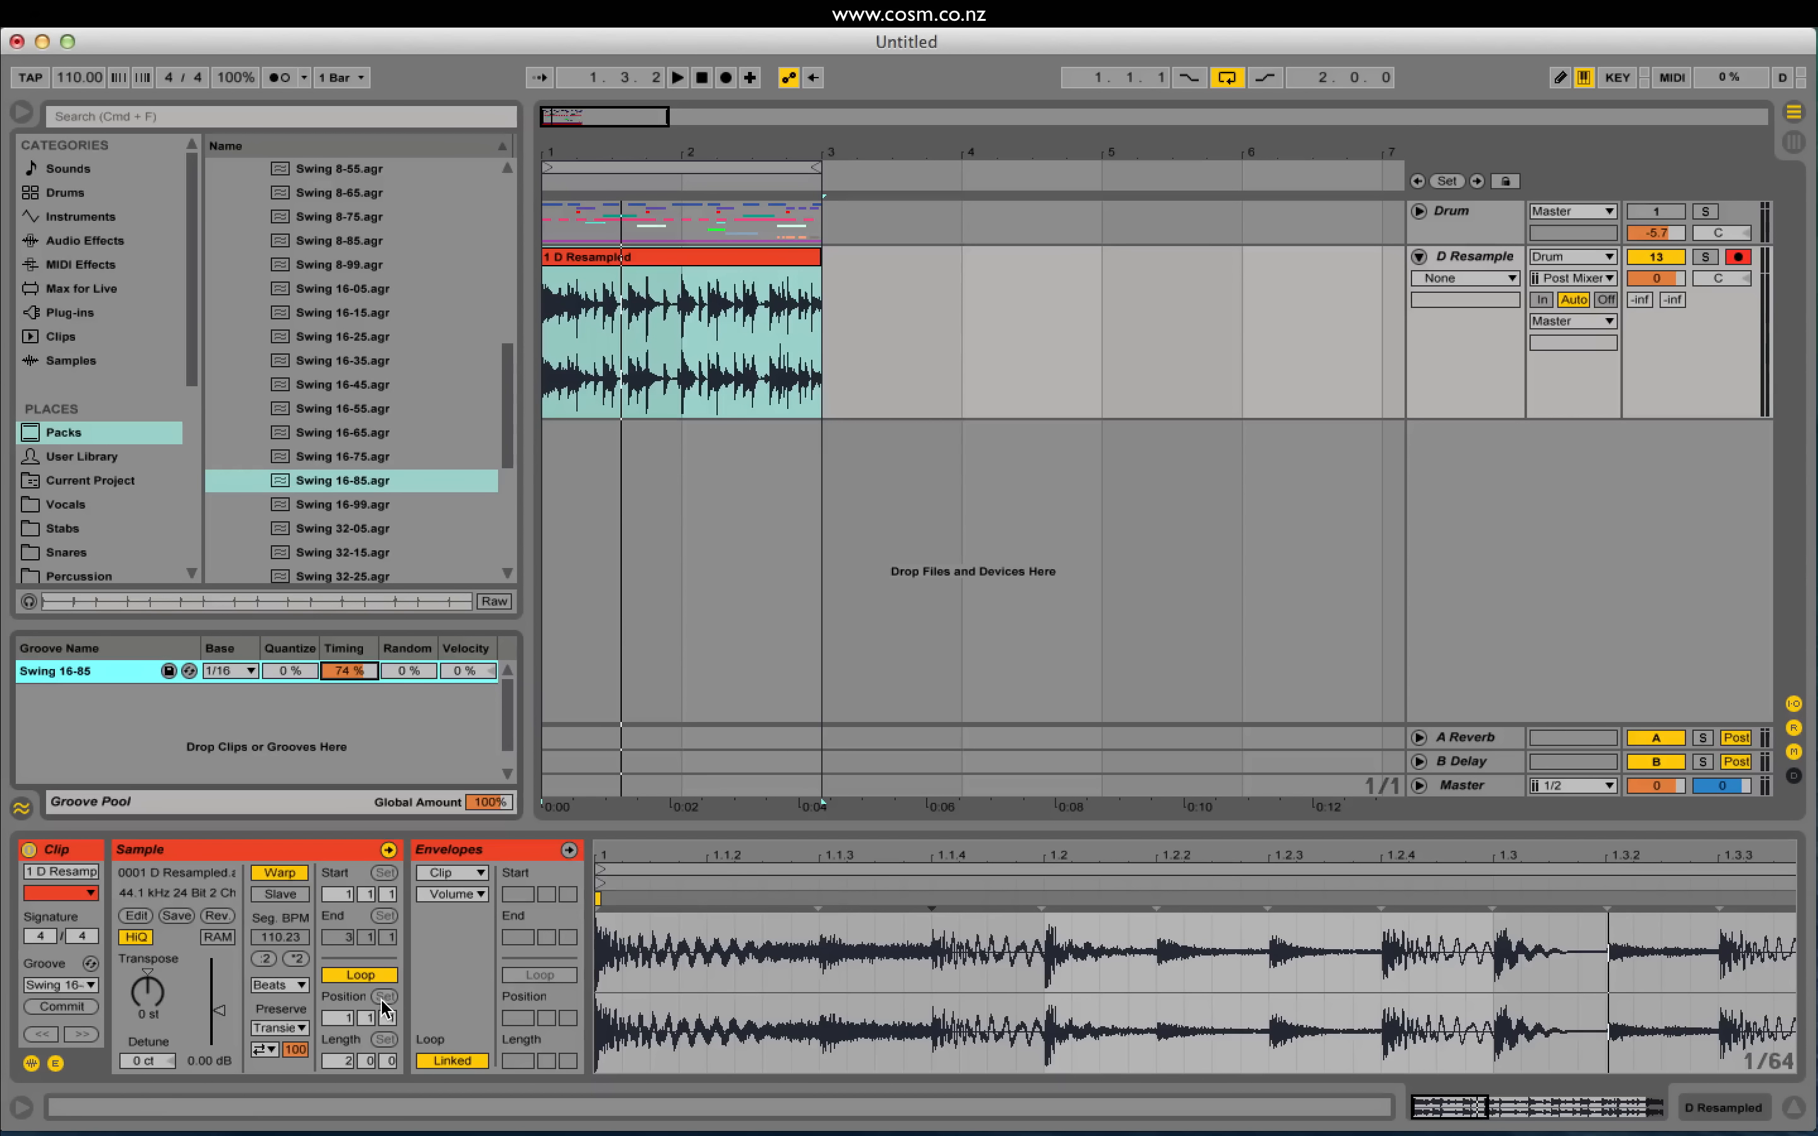
Step: Keep Beats as the warp mode and set Preserve to Transients
left_click(282, 982)
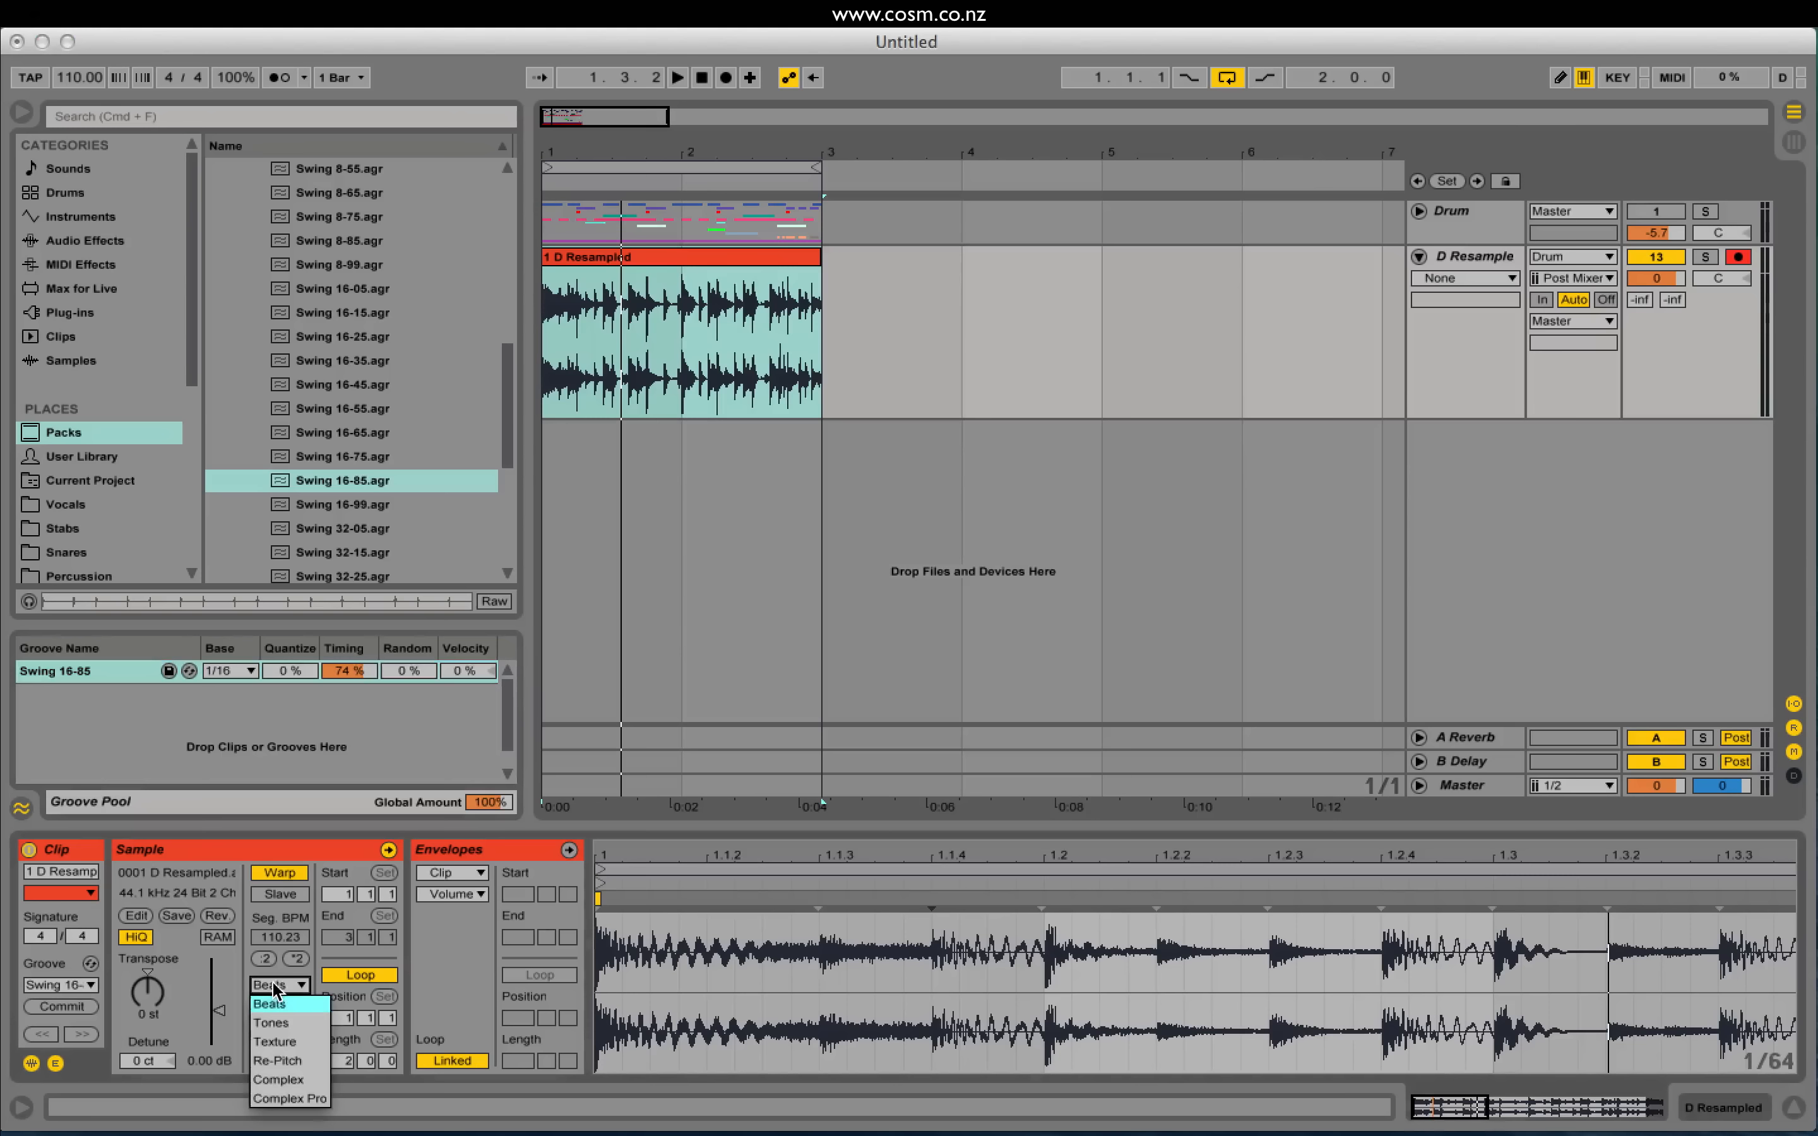
left_click(274, 983)
left_click(276, 986)
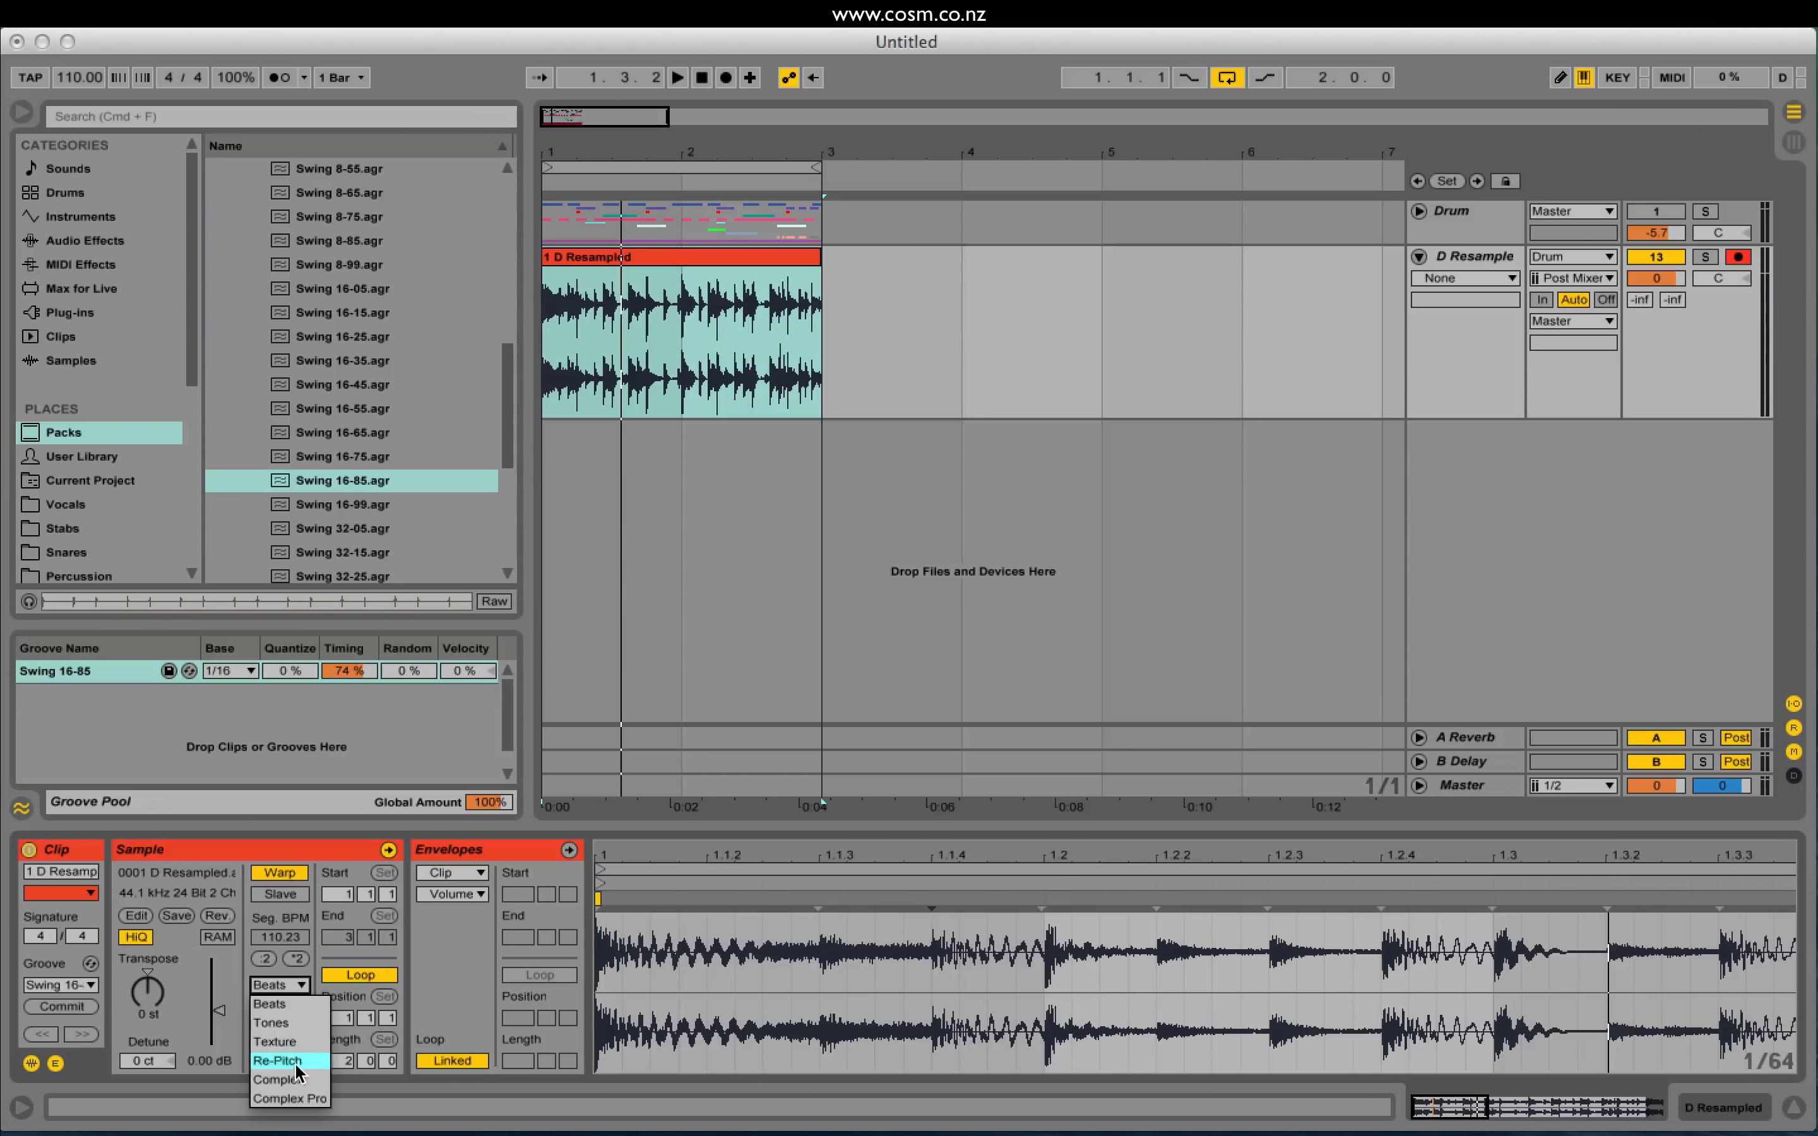
left_click(277, 1005)
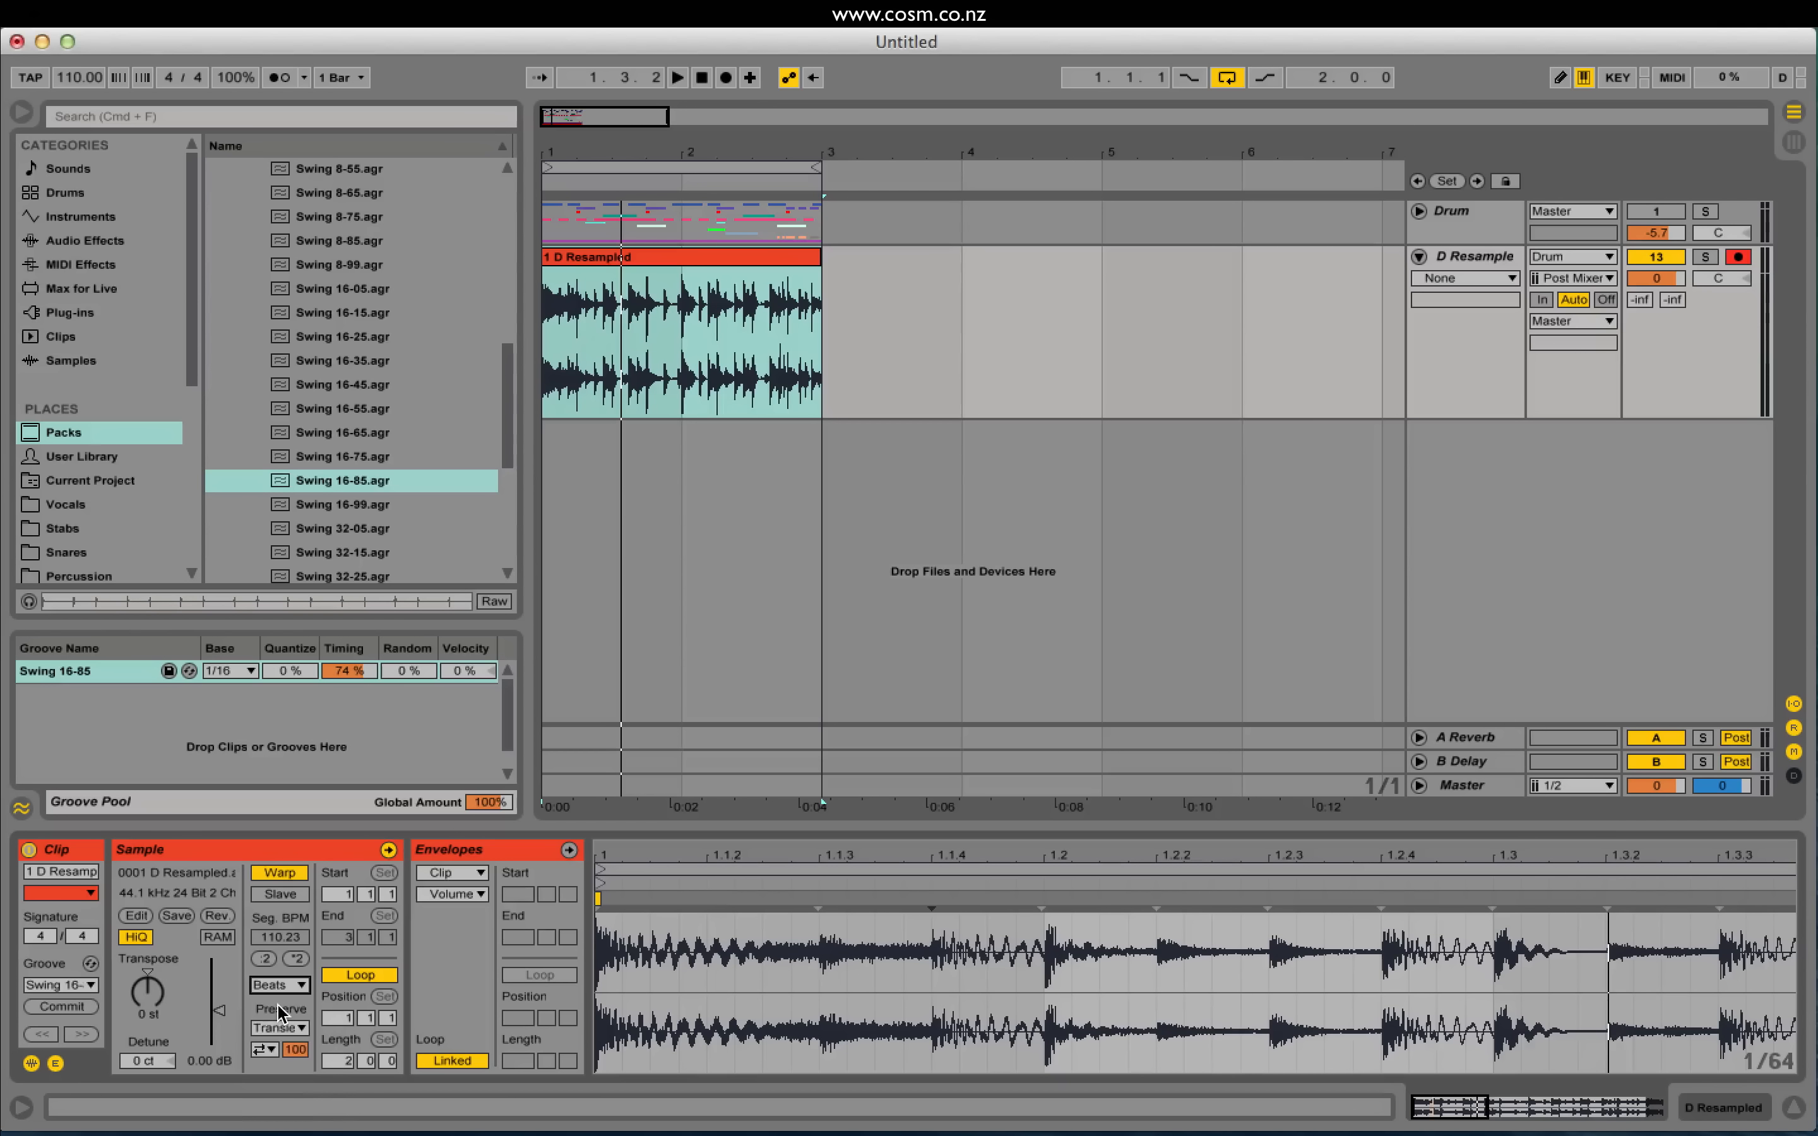
left_click(279, 1028)
left_click(285, 1000)
left_click(293, 1033)
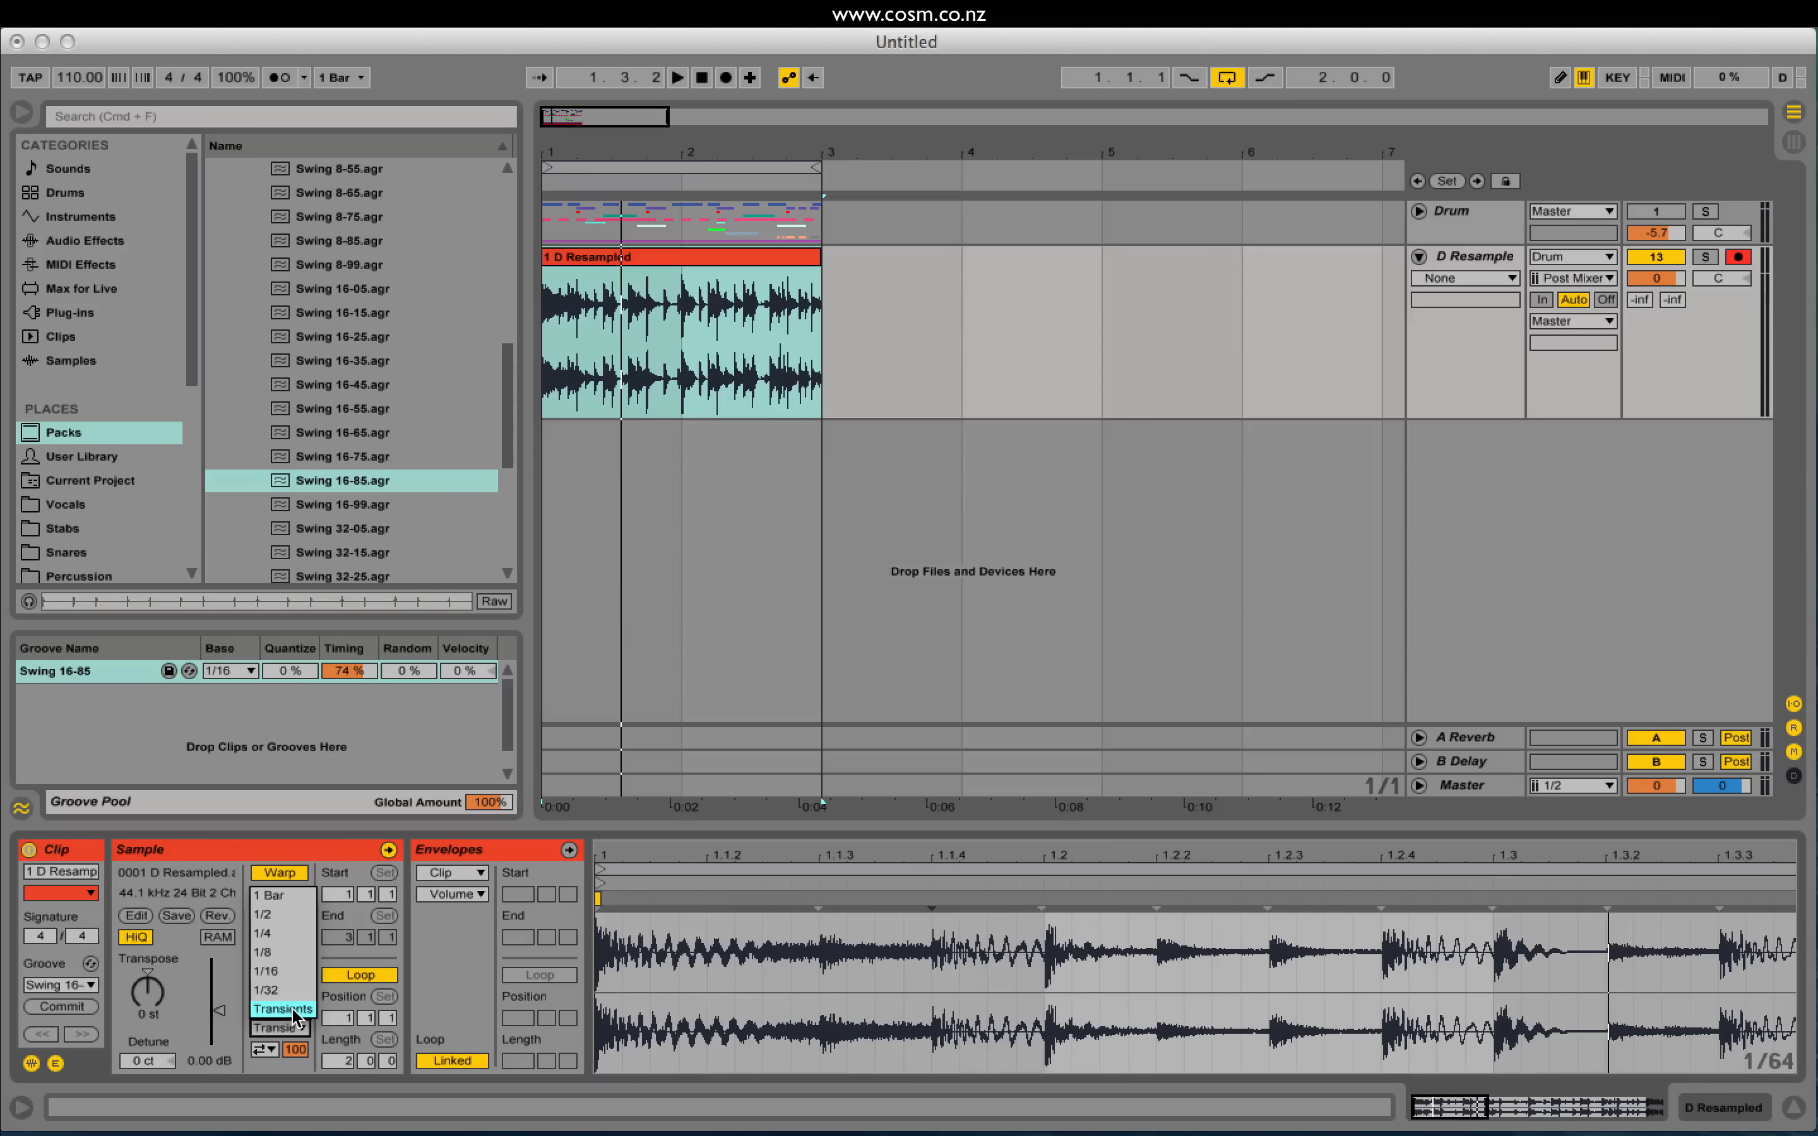
left_click(292, 1012)
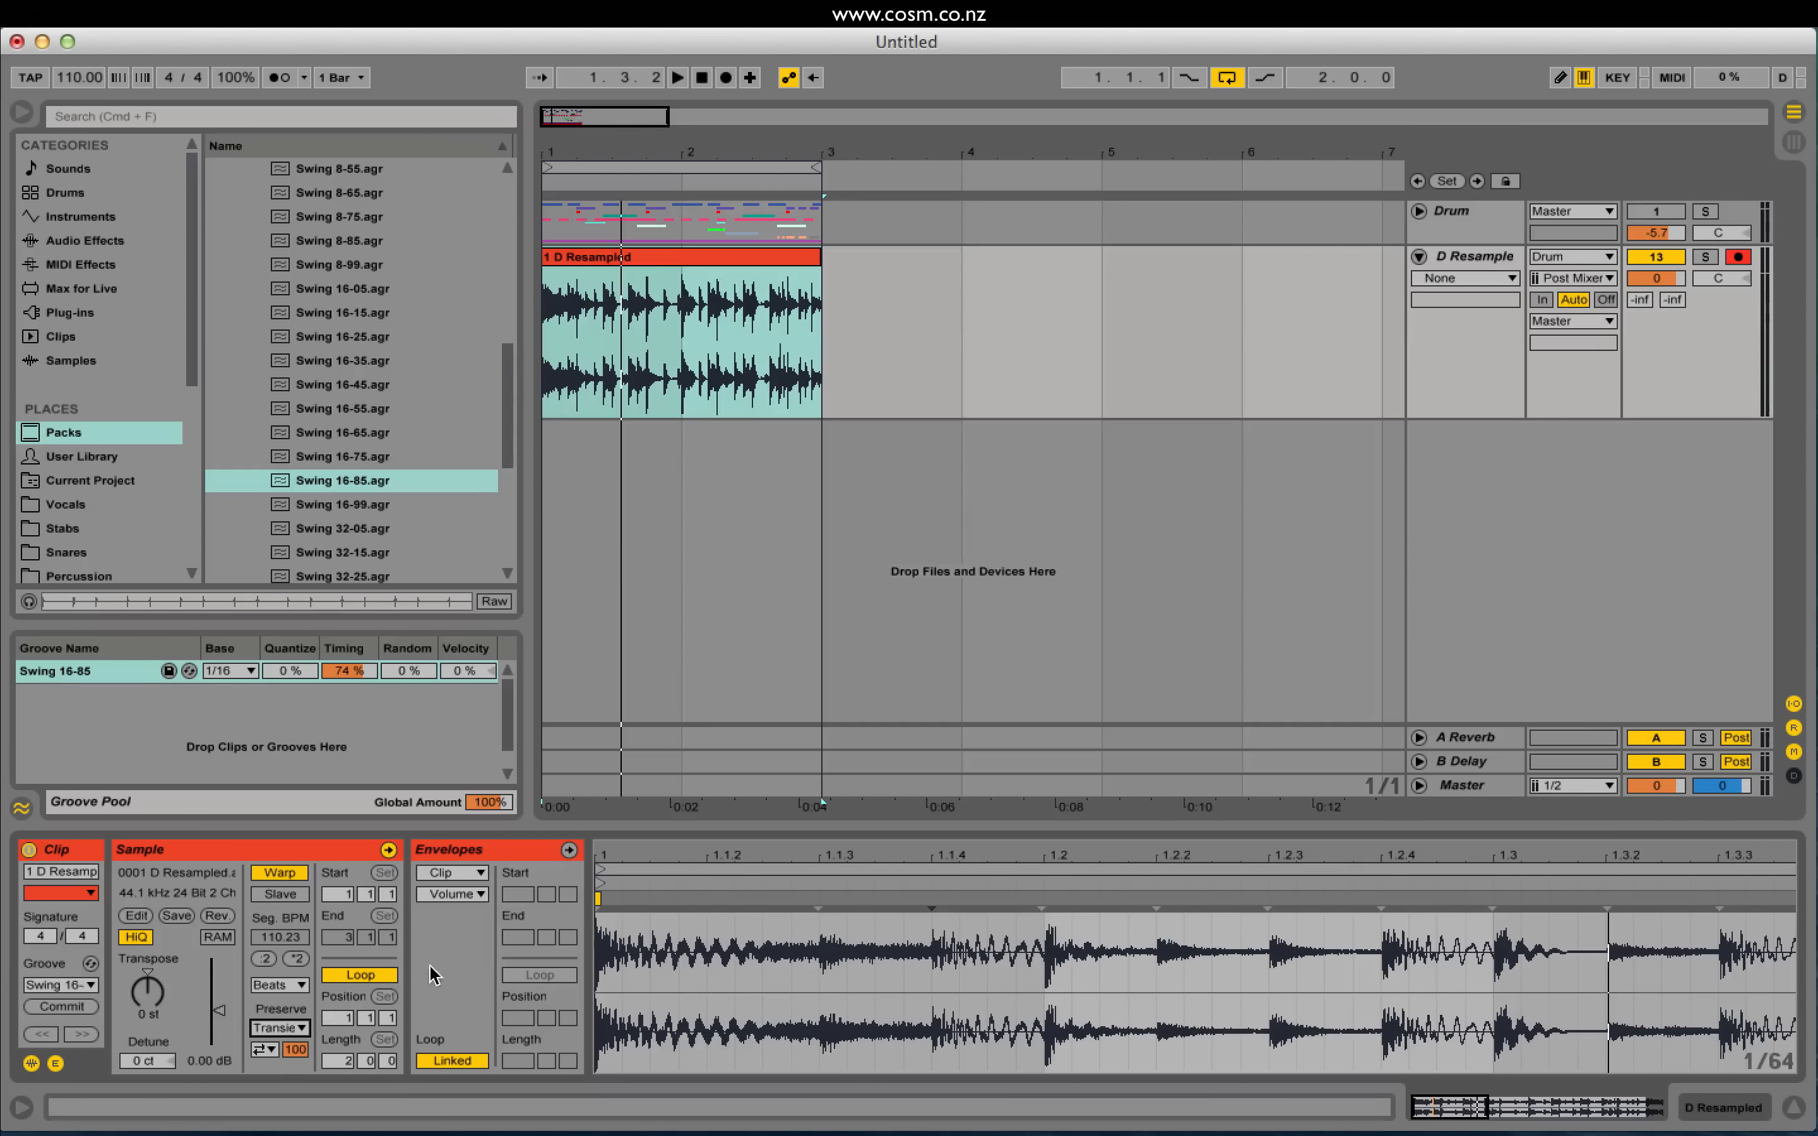
left_click(280, 1028)
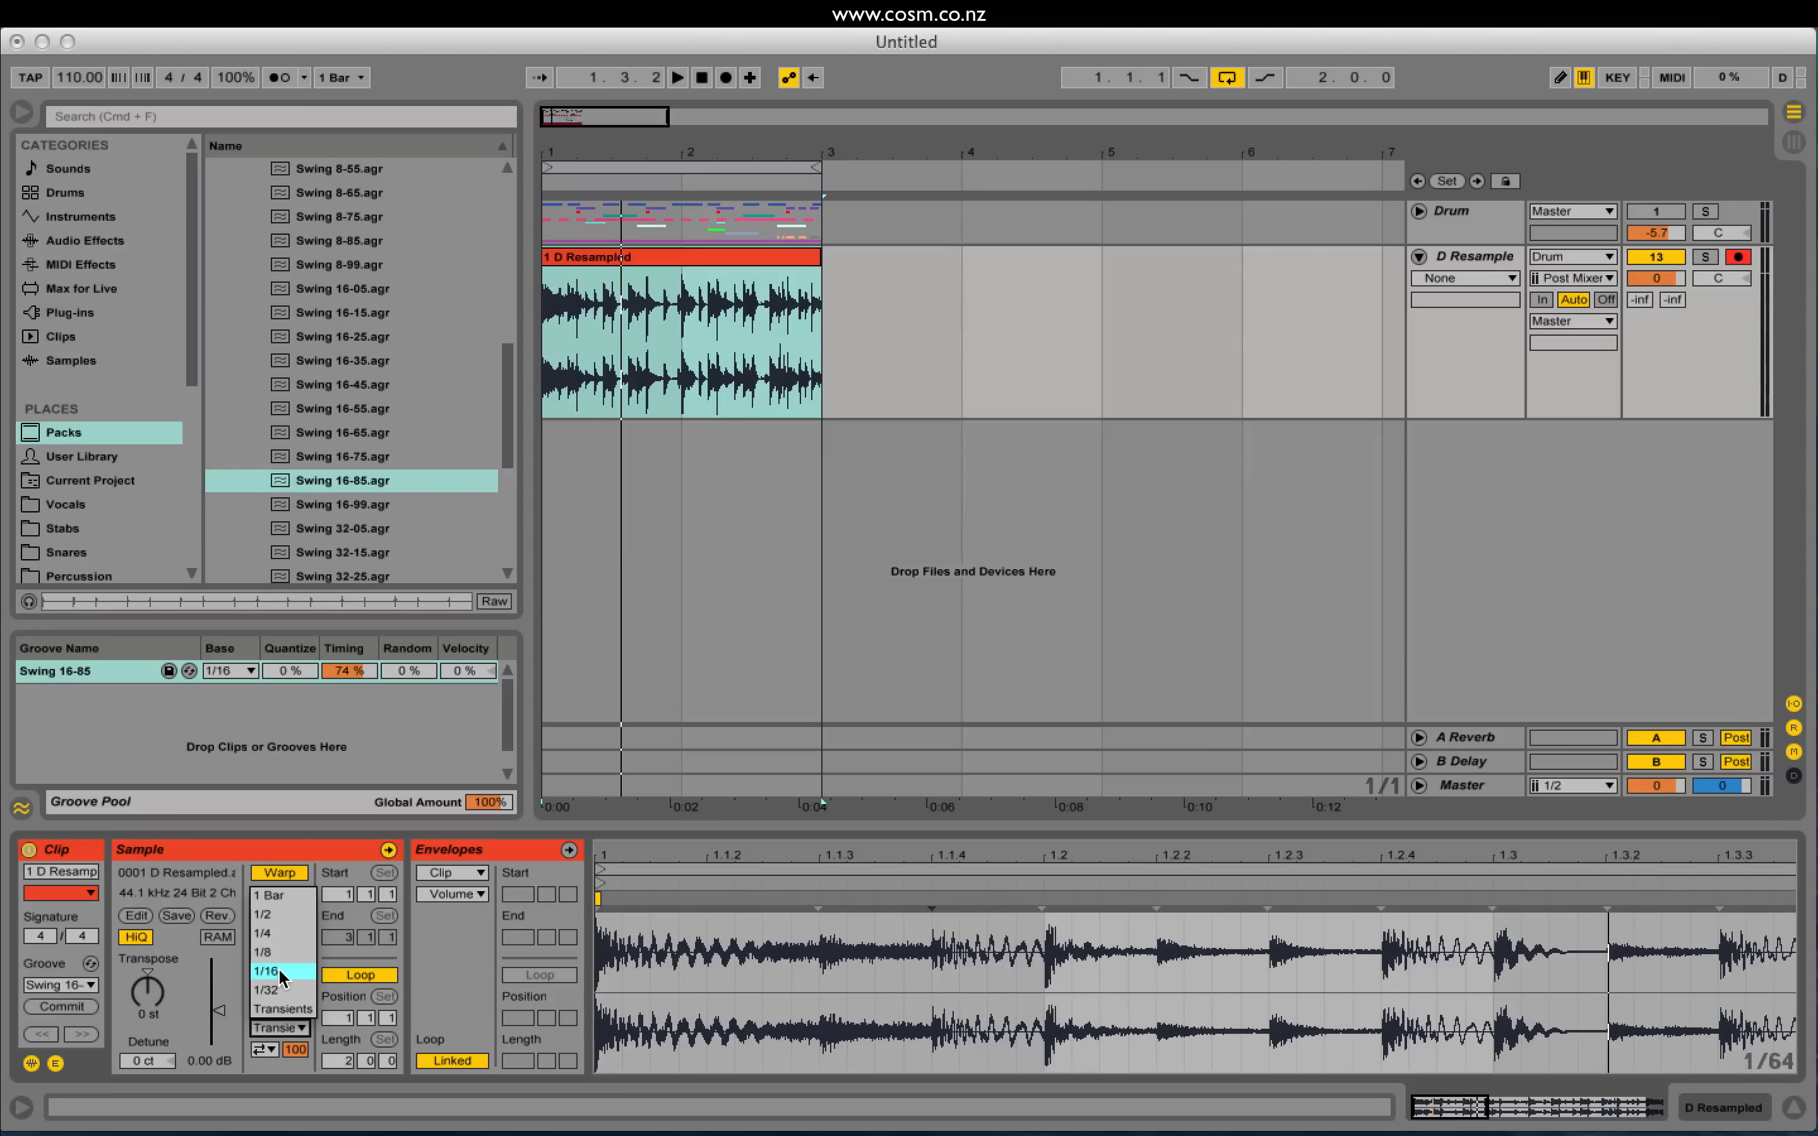
left_click(291, 1011)
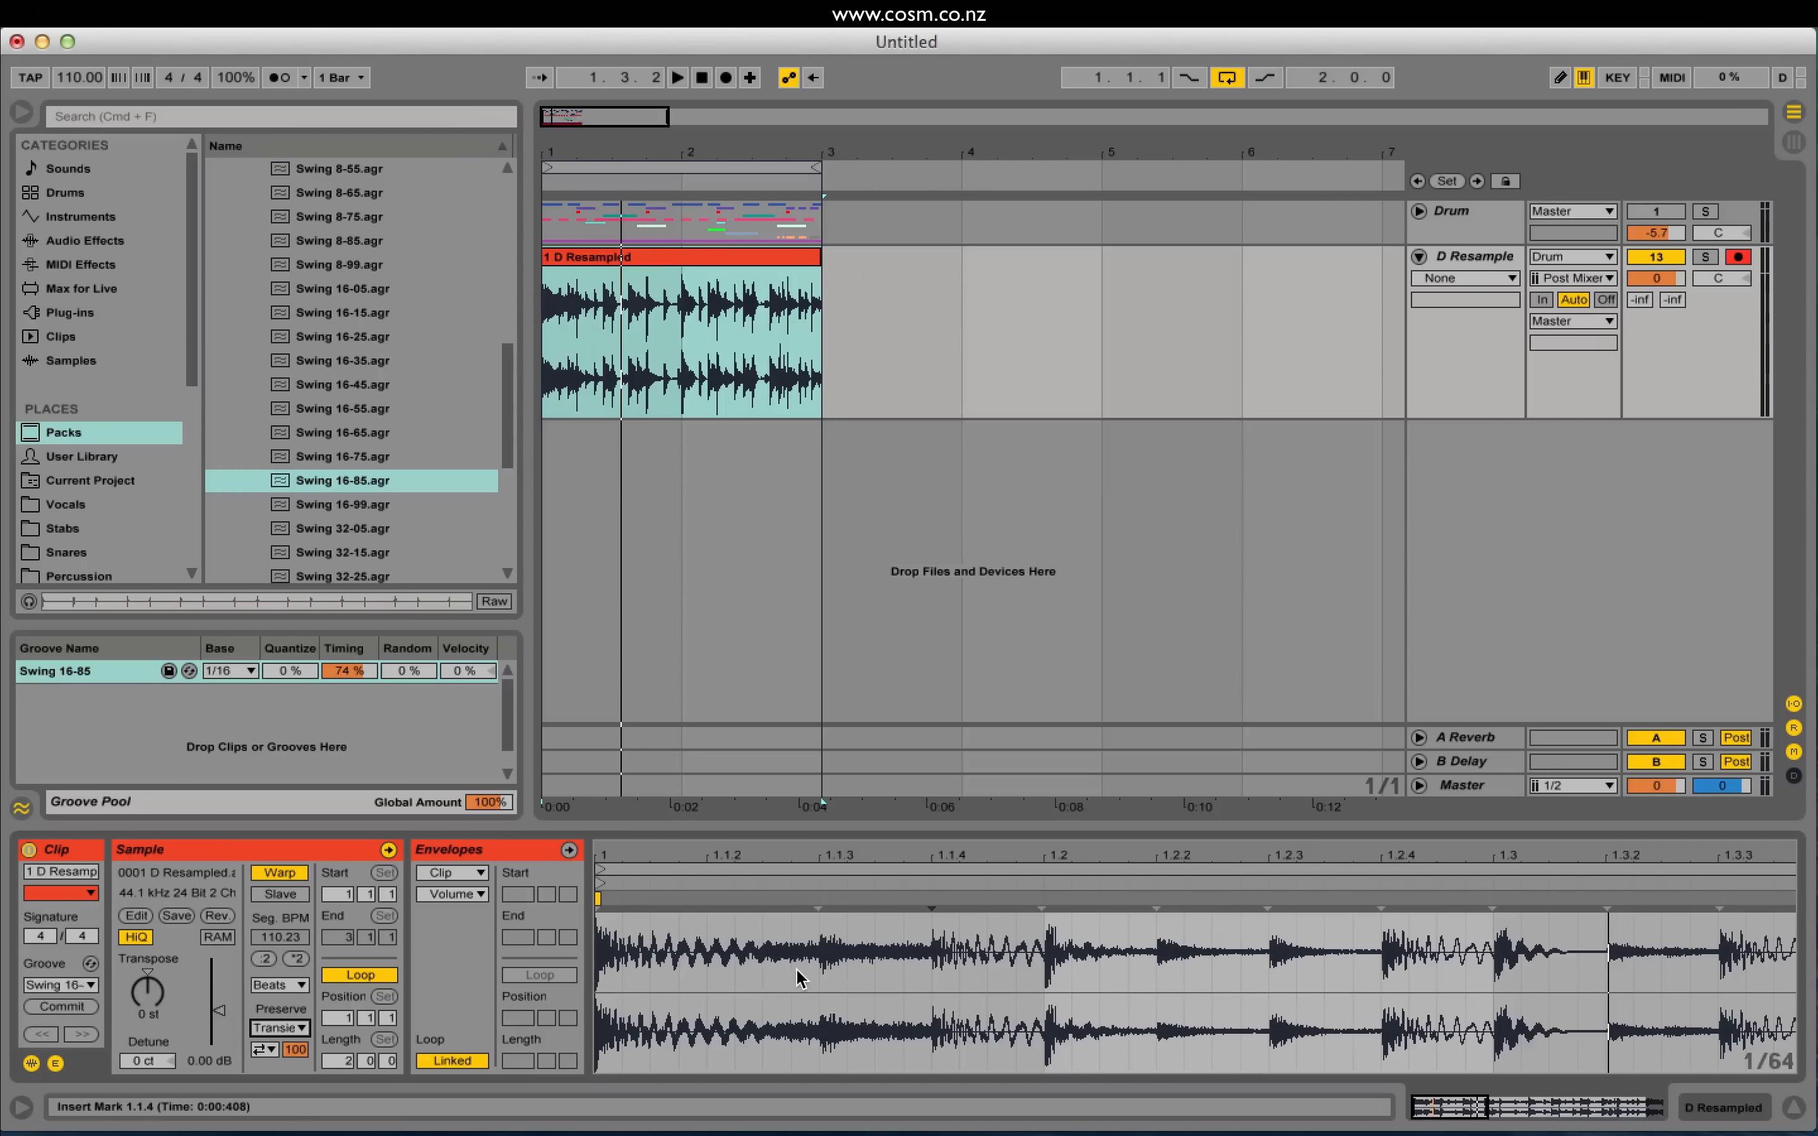
Step: Select the short stretch of drum audio between 1.1.3 and 1.1.4
left_click_drag(819, 948, 929, 945)
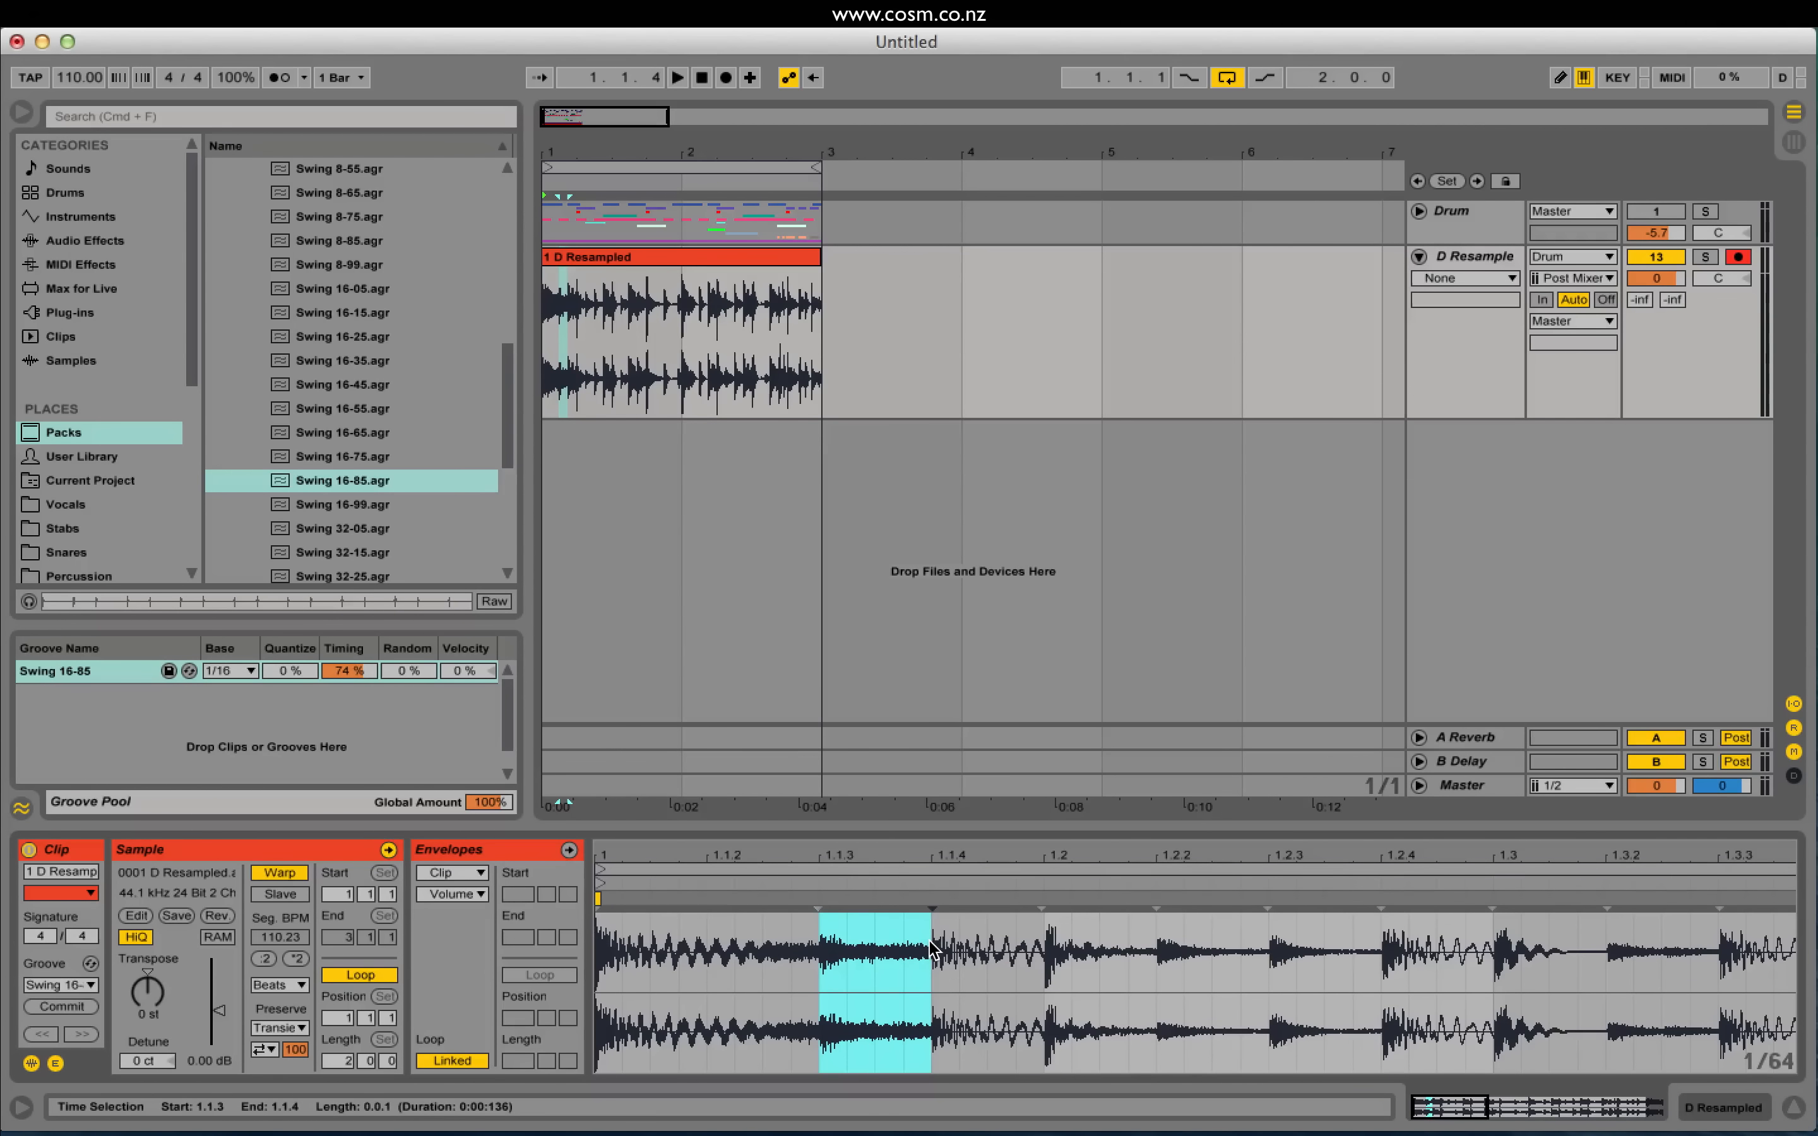
left_click_drag(820, 965, 931, 969)
left_click(905, 974)
left_click(905, 974)
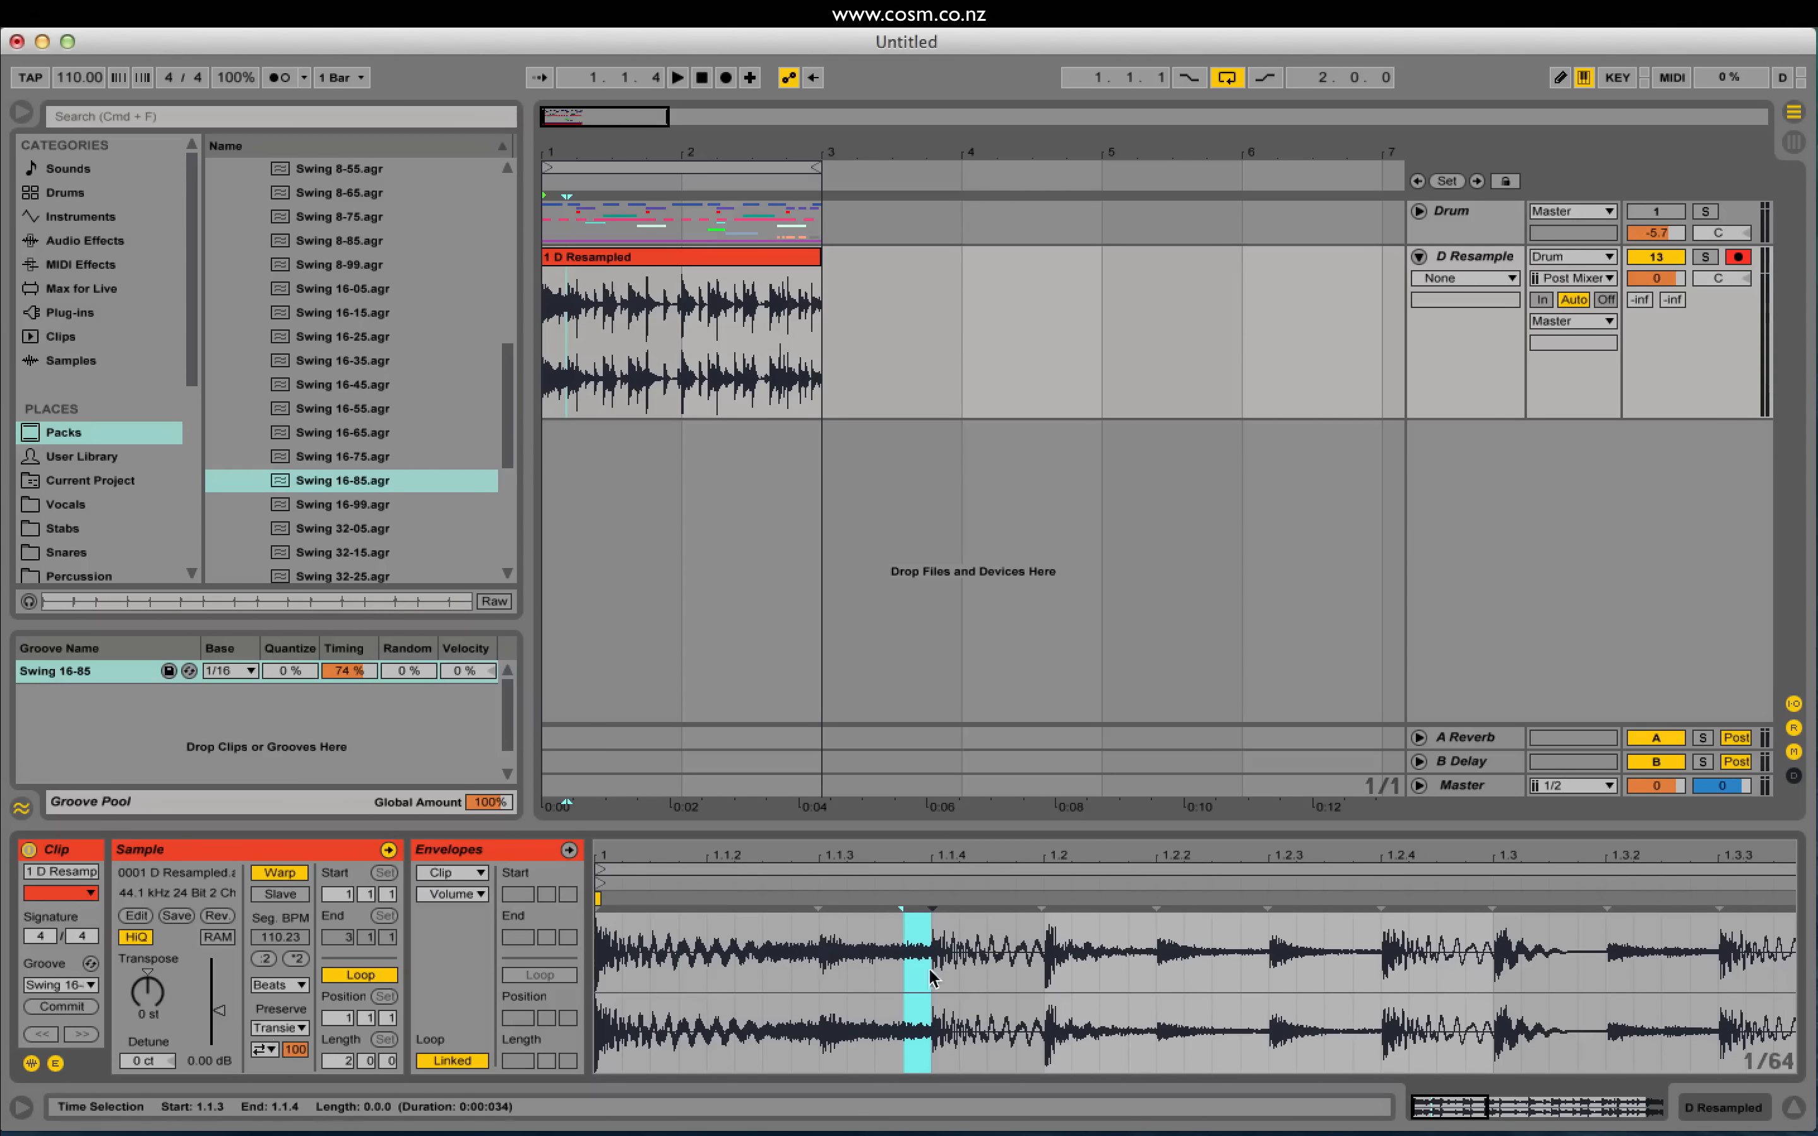
left_click(909, 959)
left_click_drag(905, 962, 920, 971)
left_click(900, 965)
left_click(902, 971)
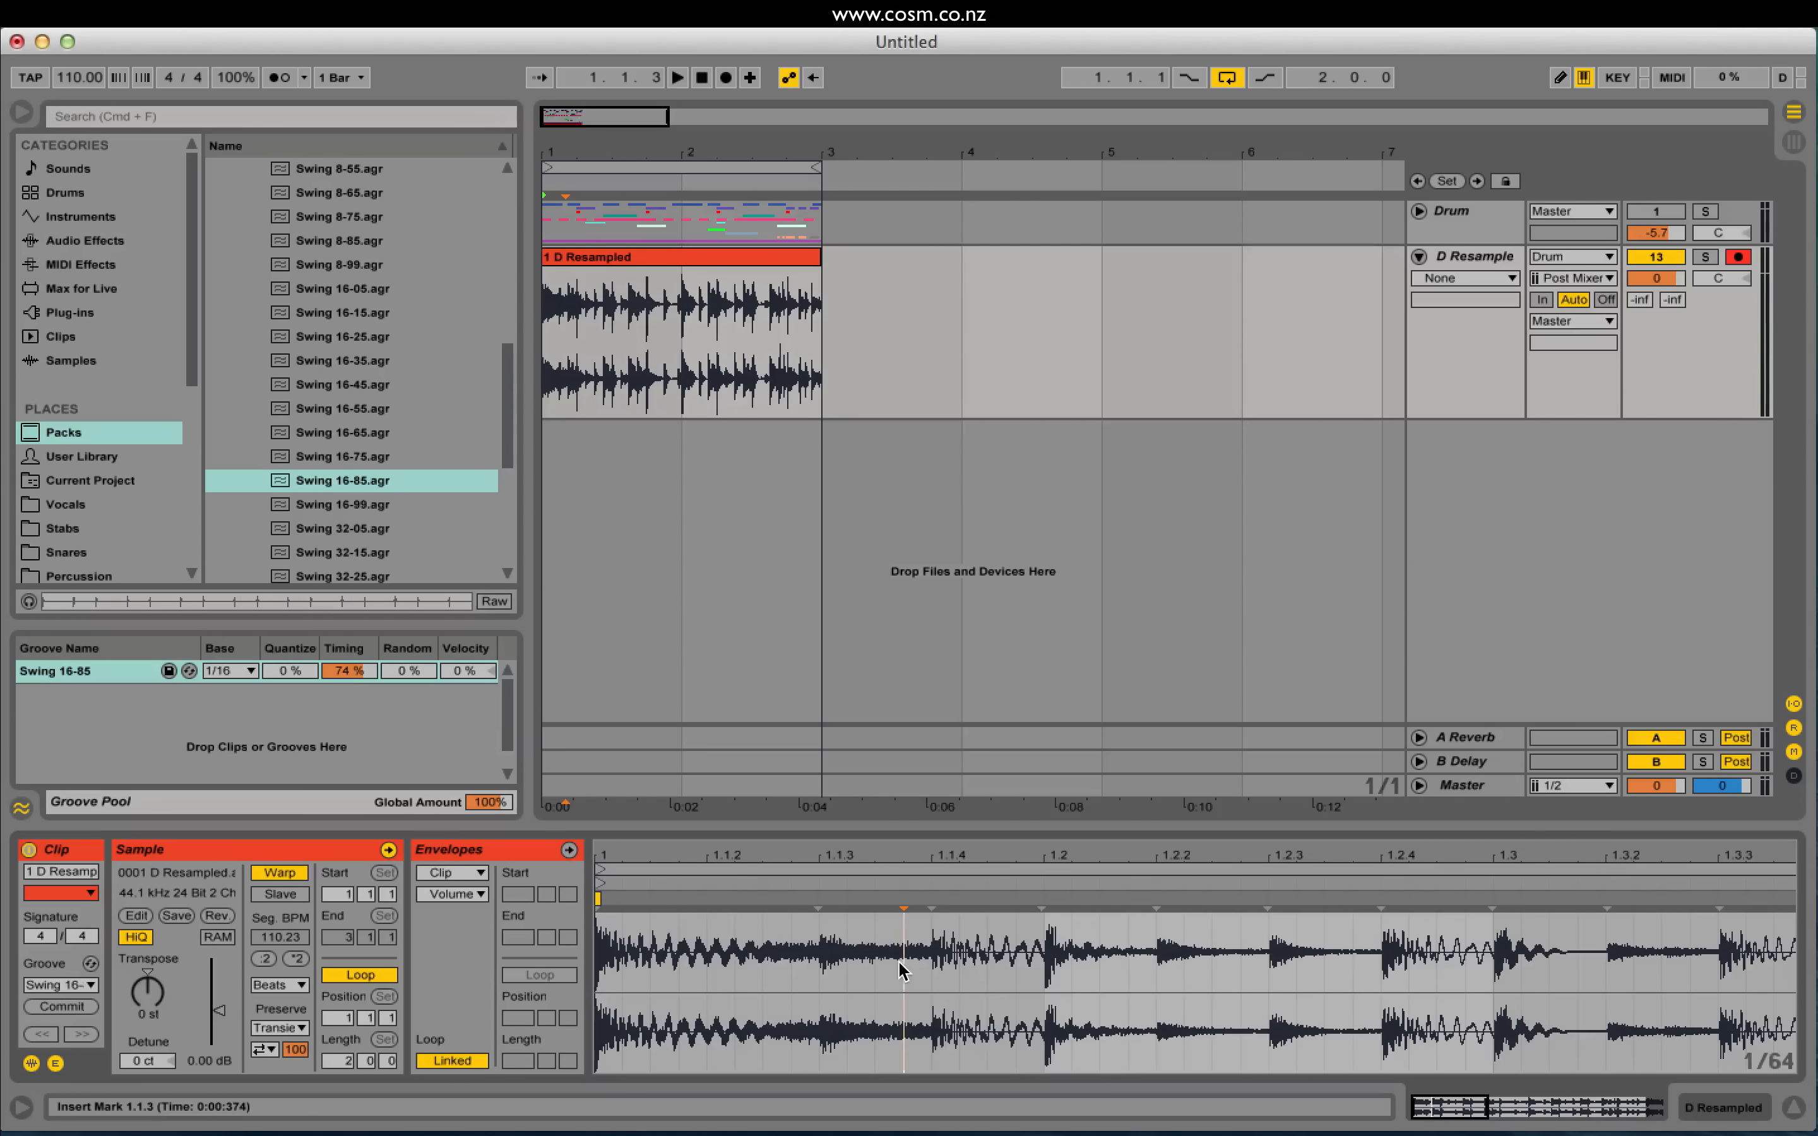
left_click_drag(876, 973, 925, 969)
left_click(894, 975)
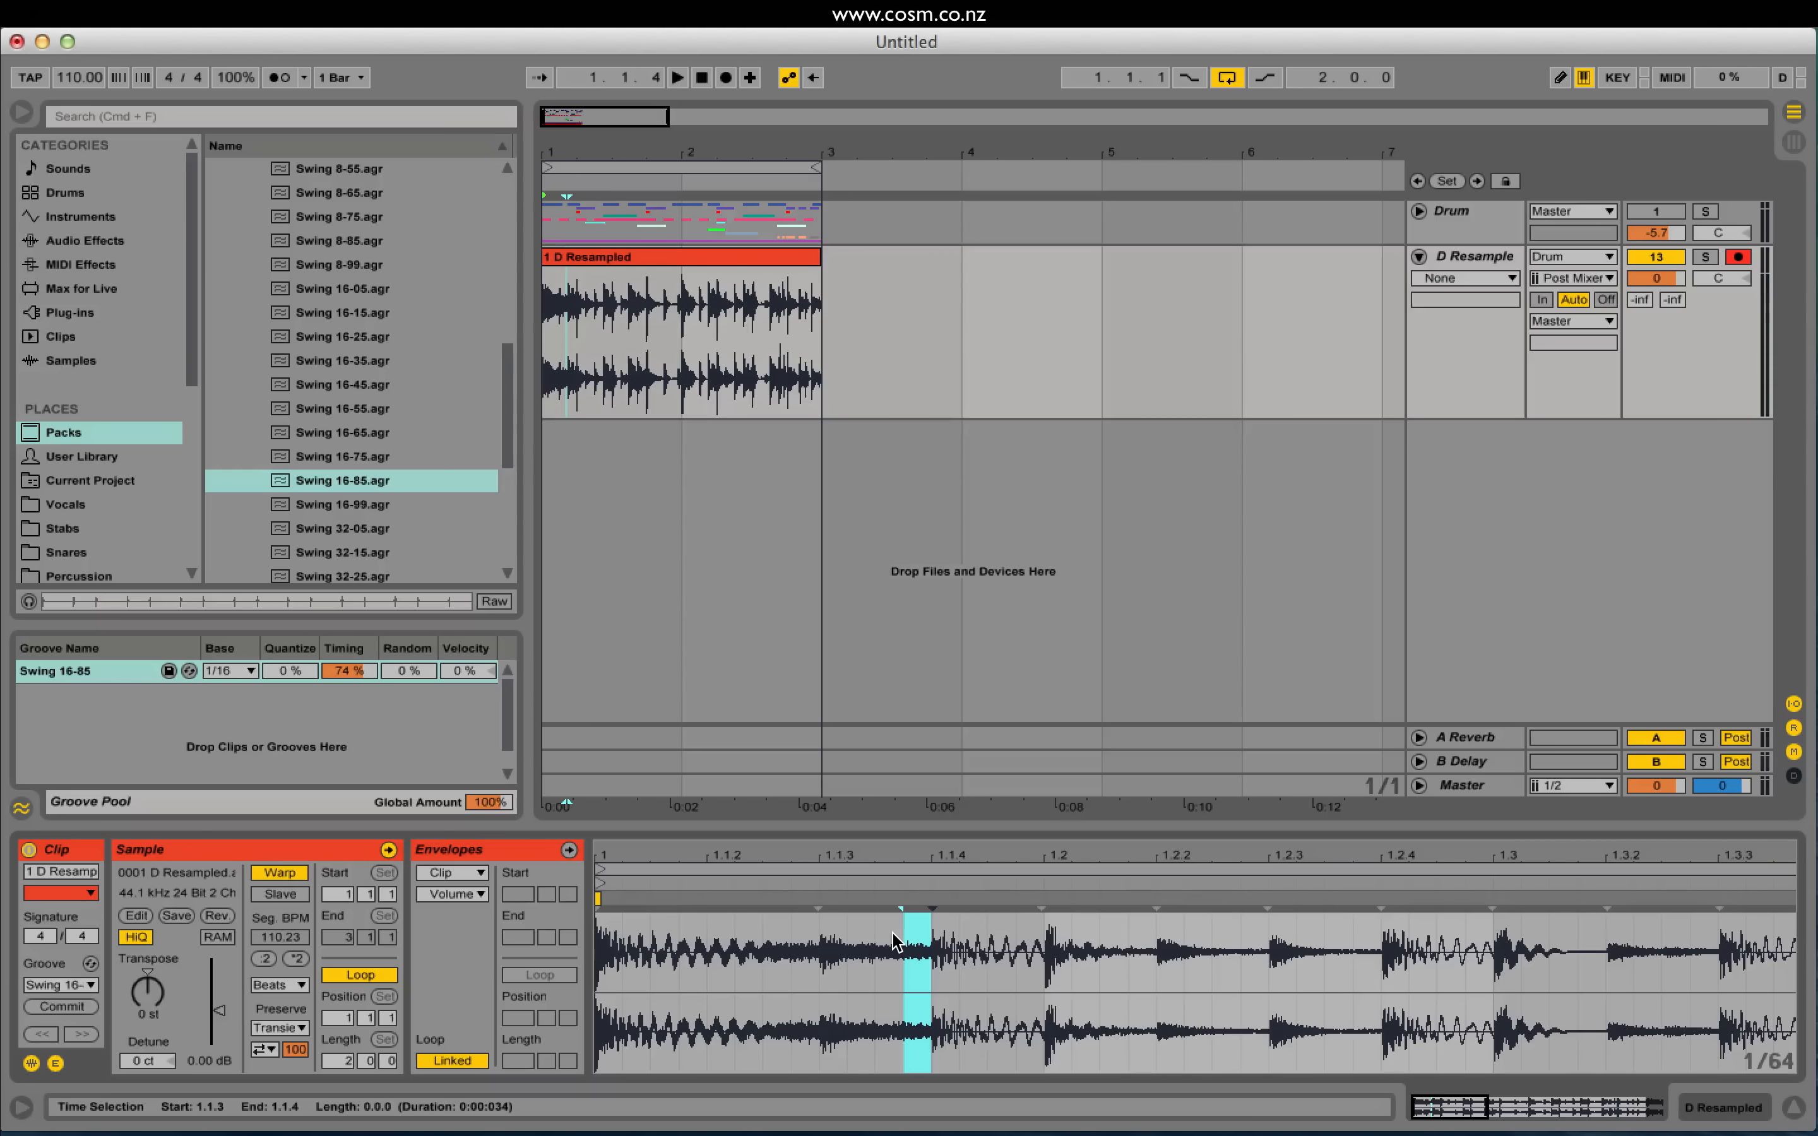
Step: Select the whole 1 D Resampled clip, audition it and try different transient loop modes
left_click(683, 257)
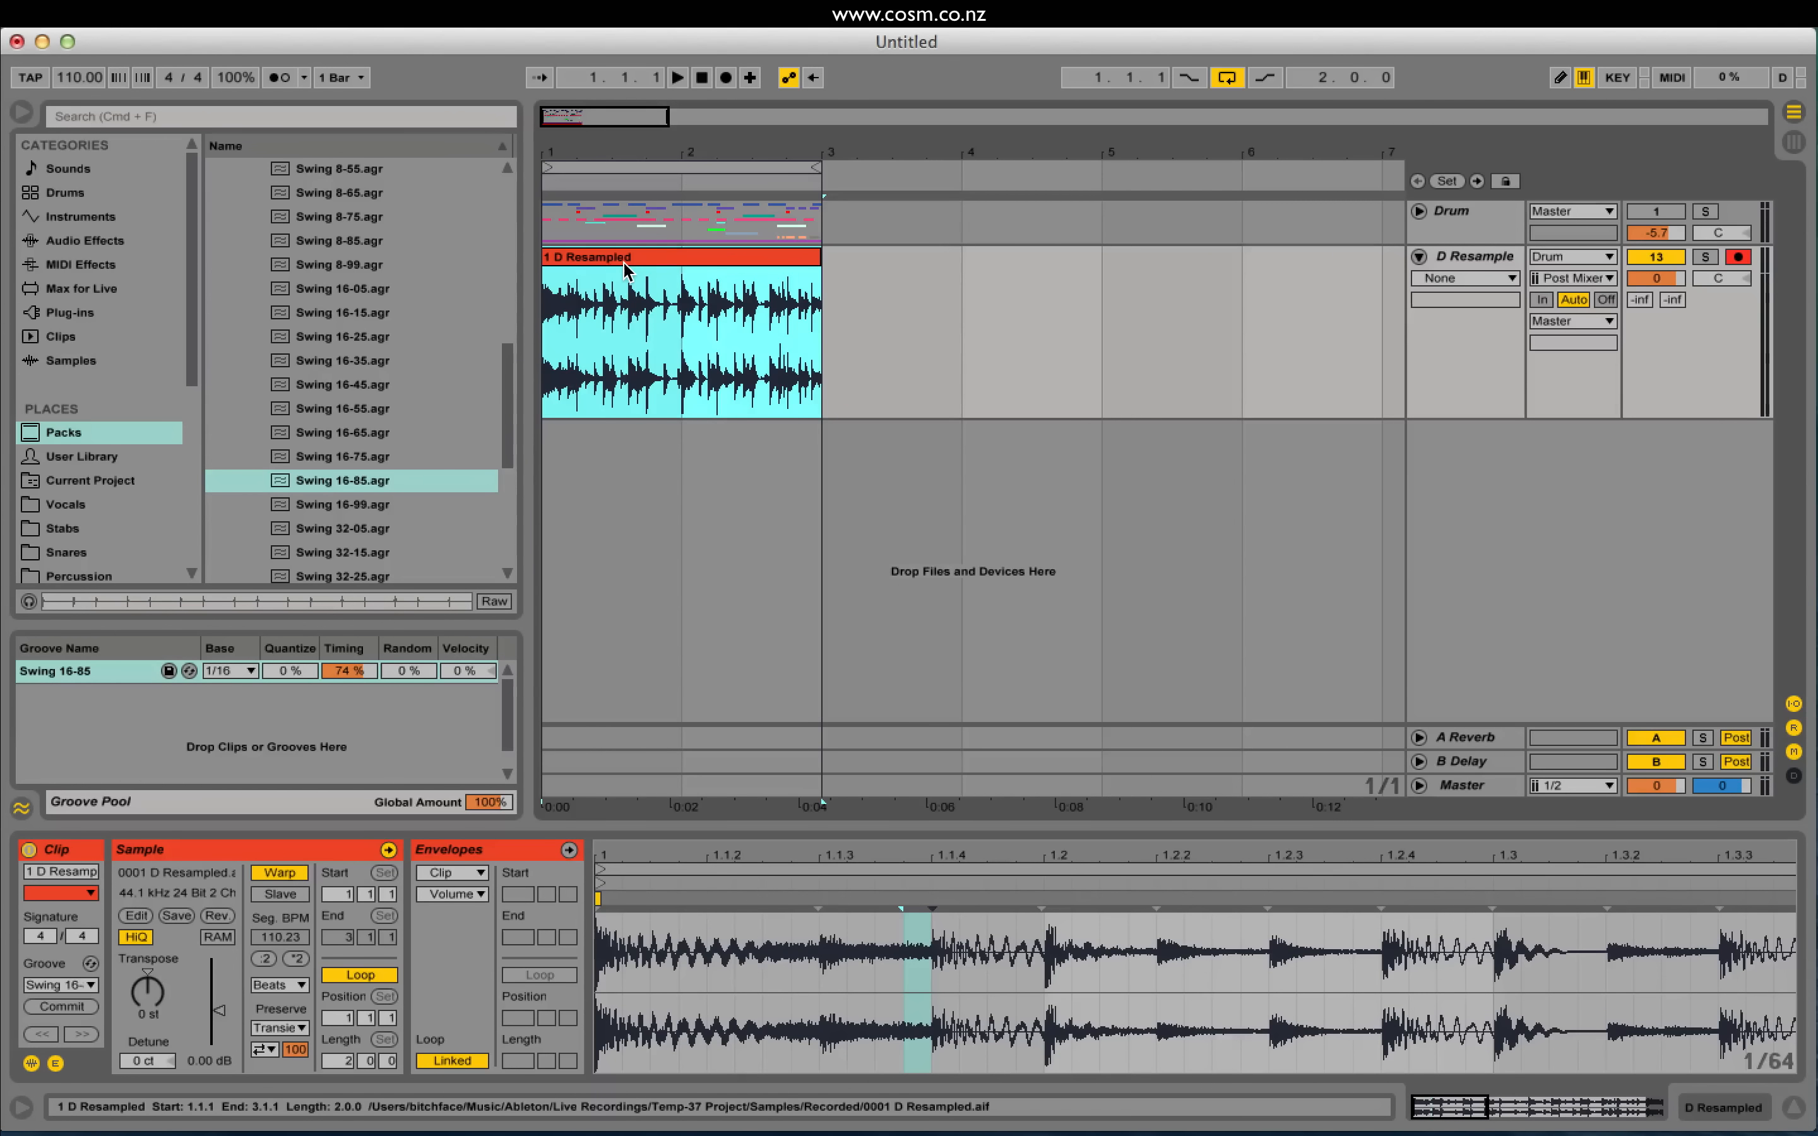
key("space")
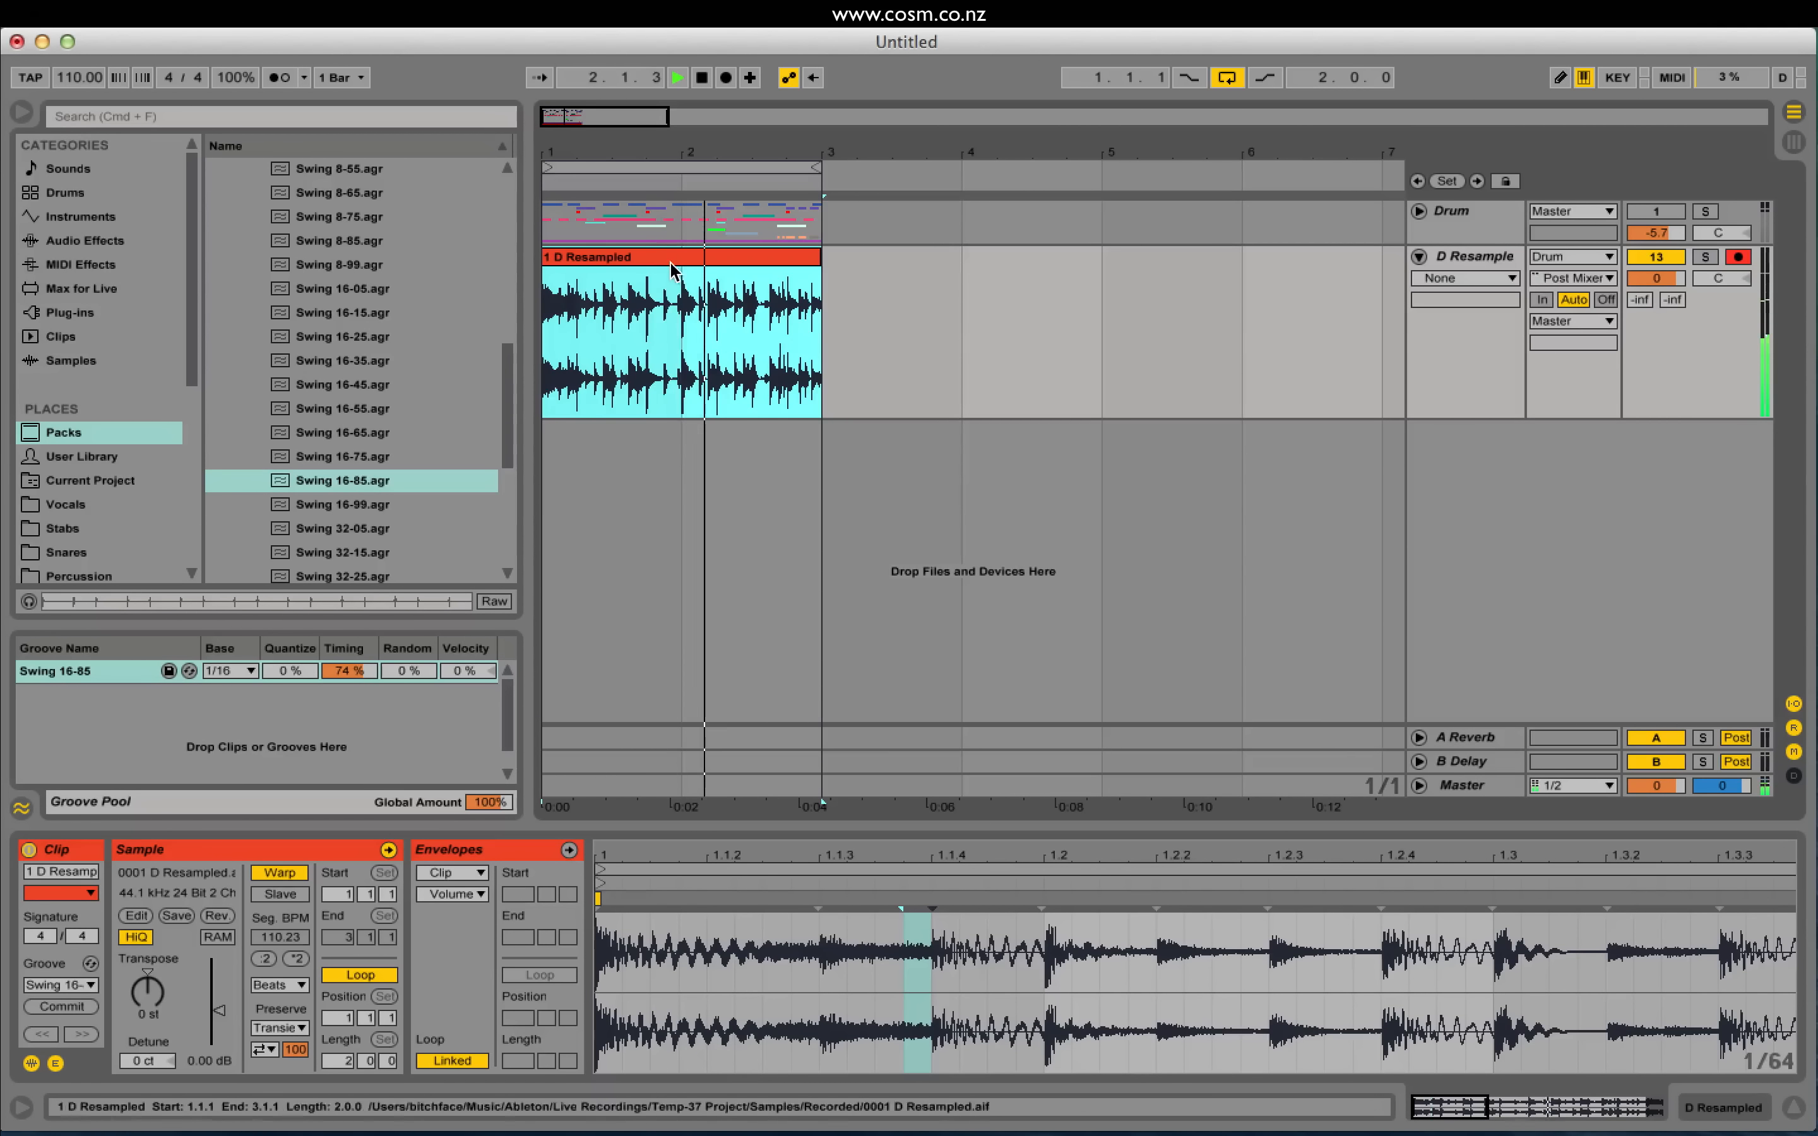
key("space")
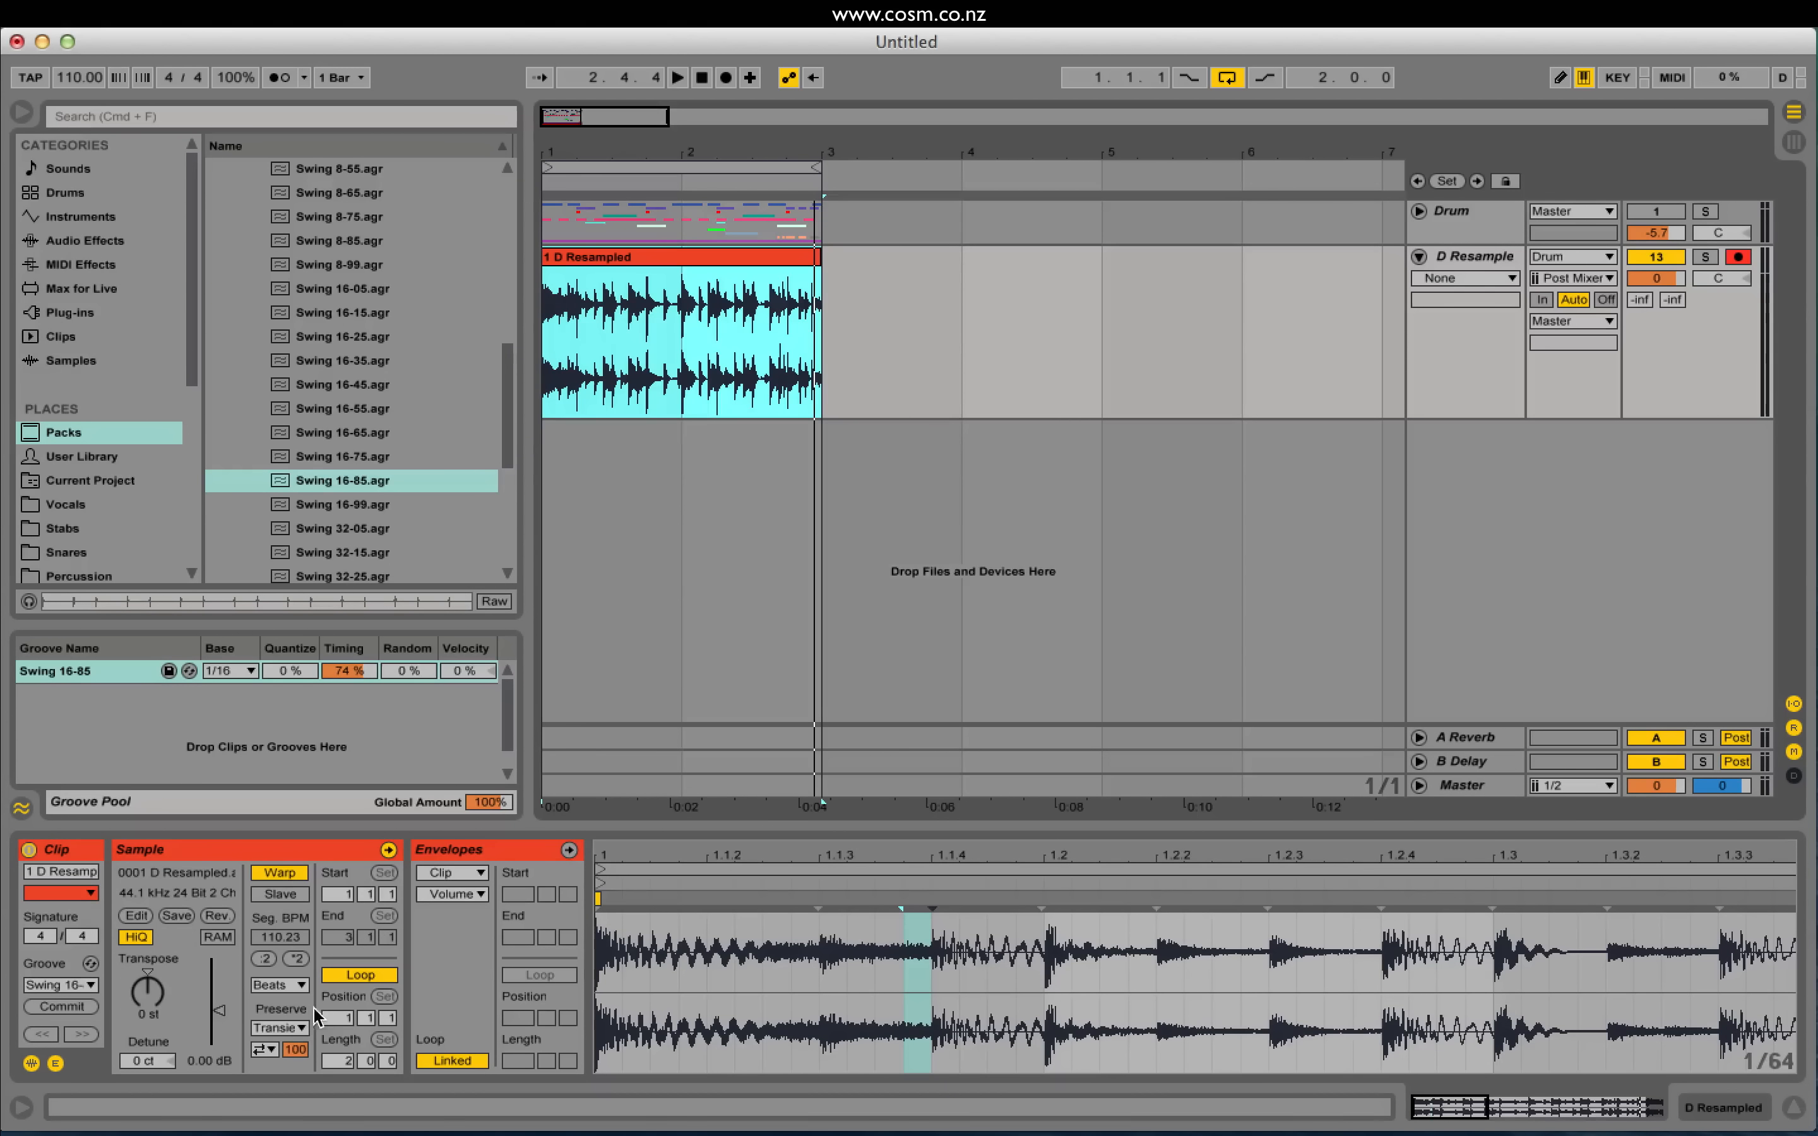
left_click(266, 1049)
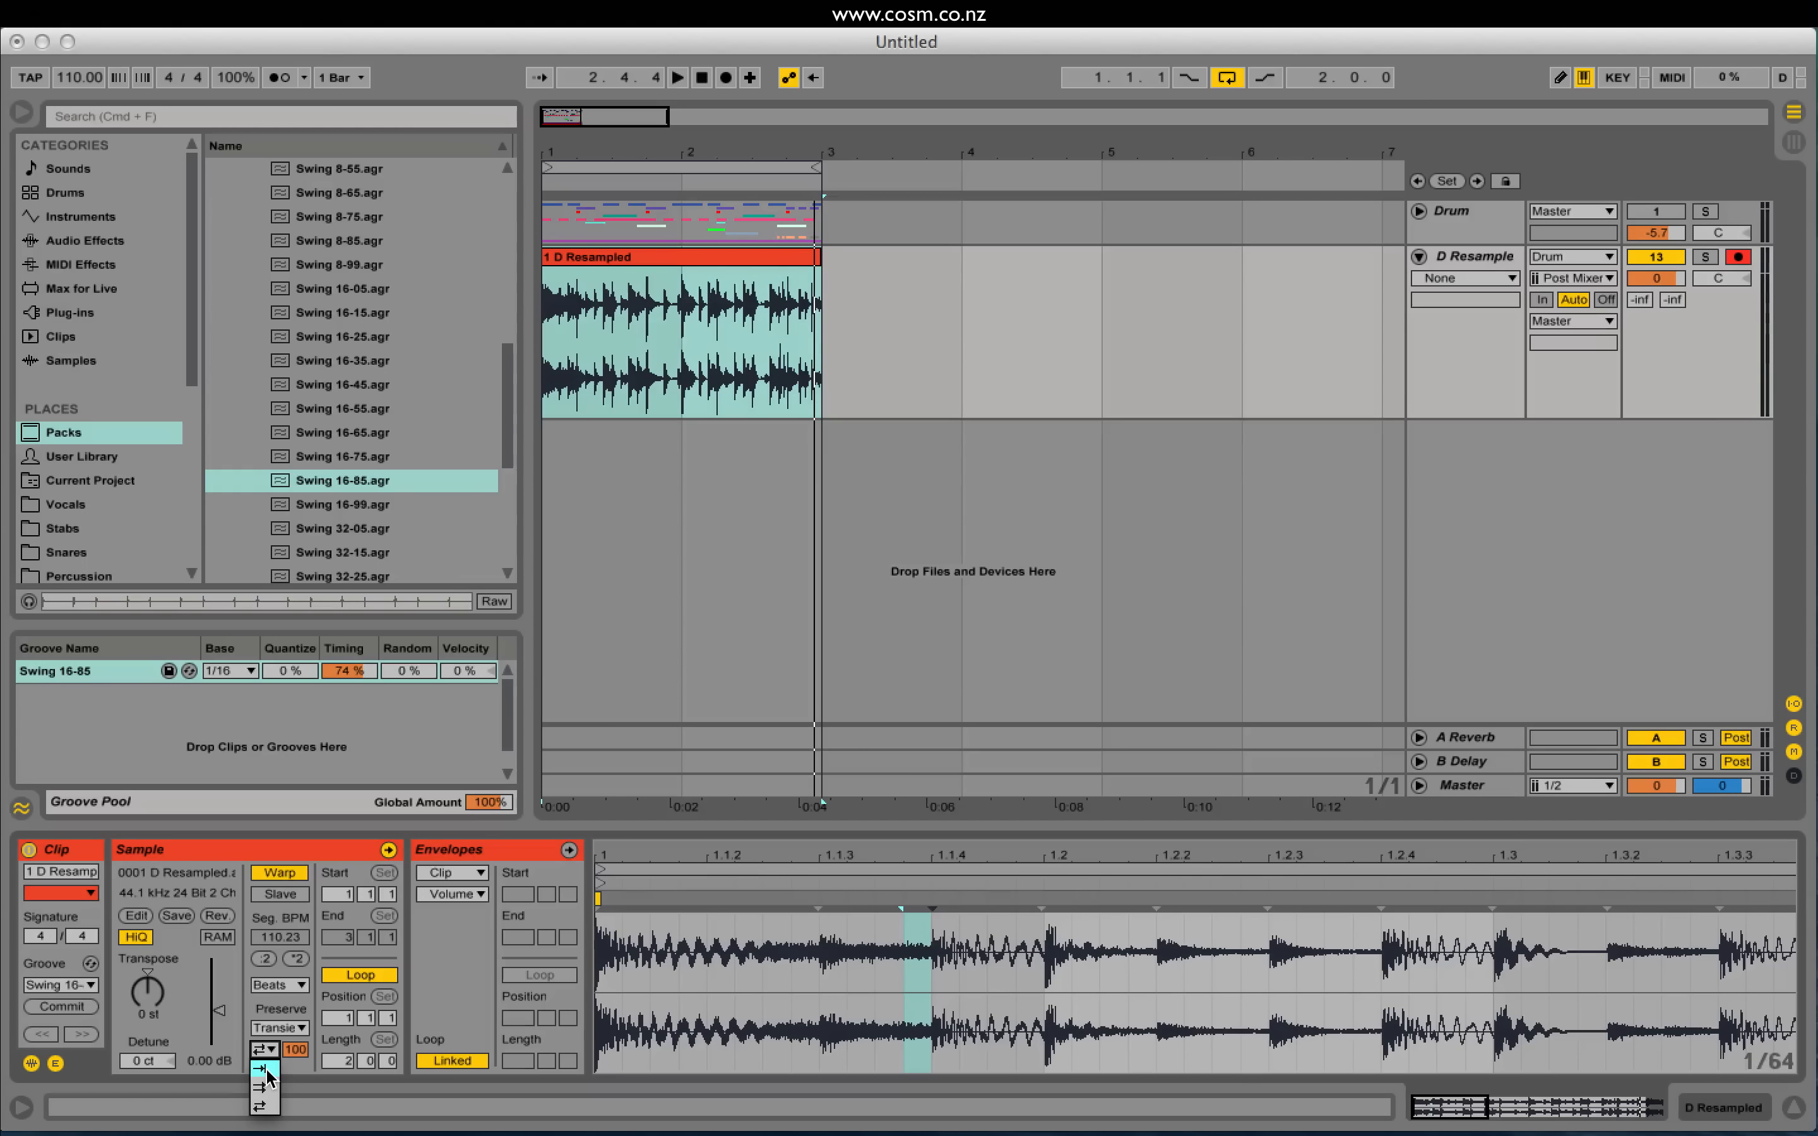
left_click(265, 1074)
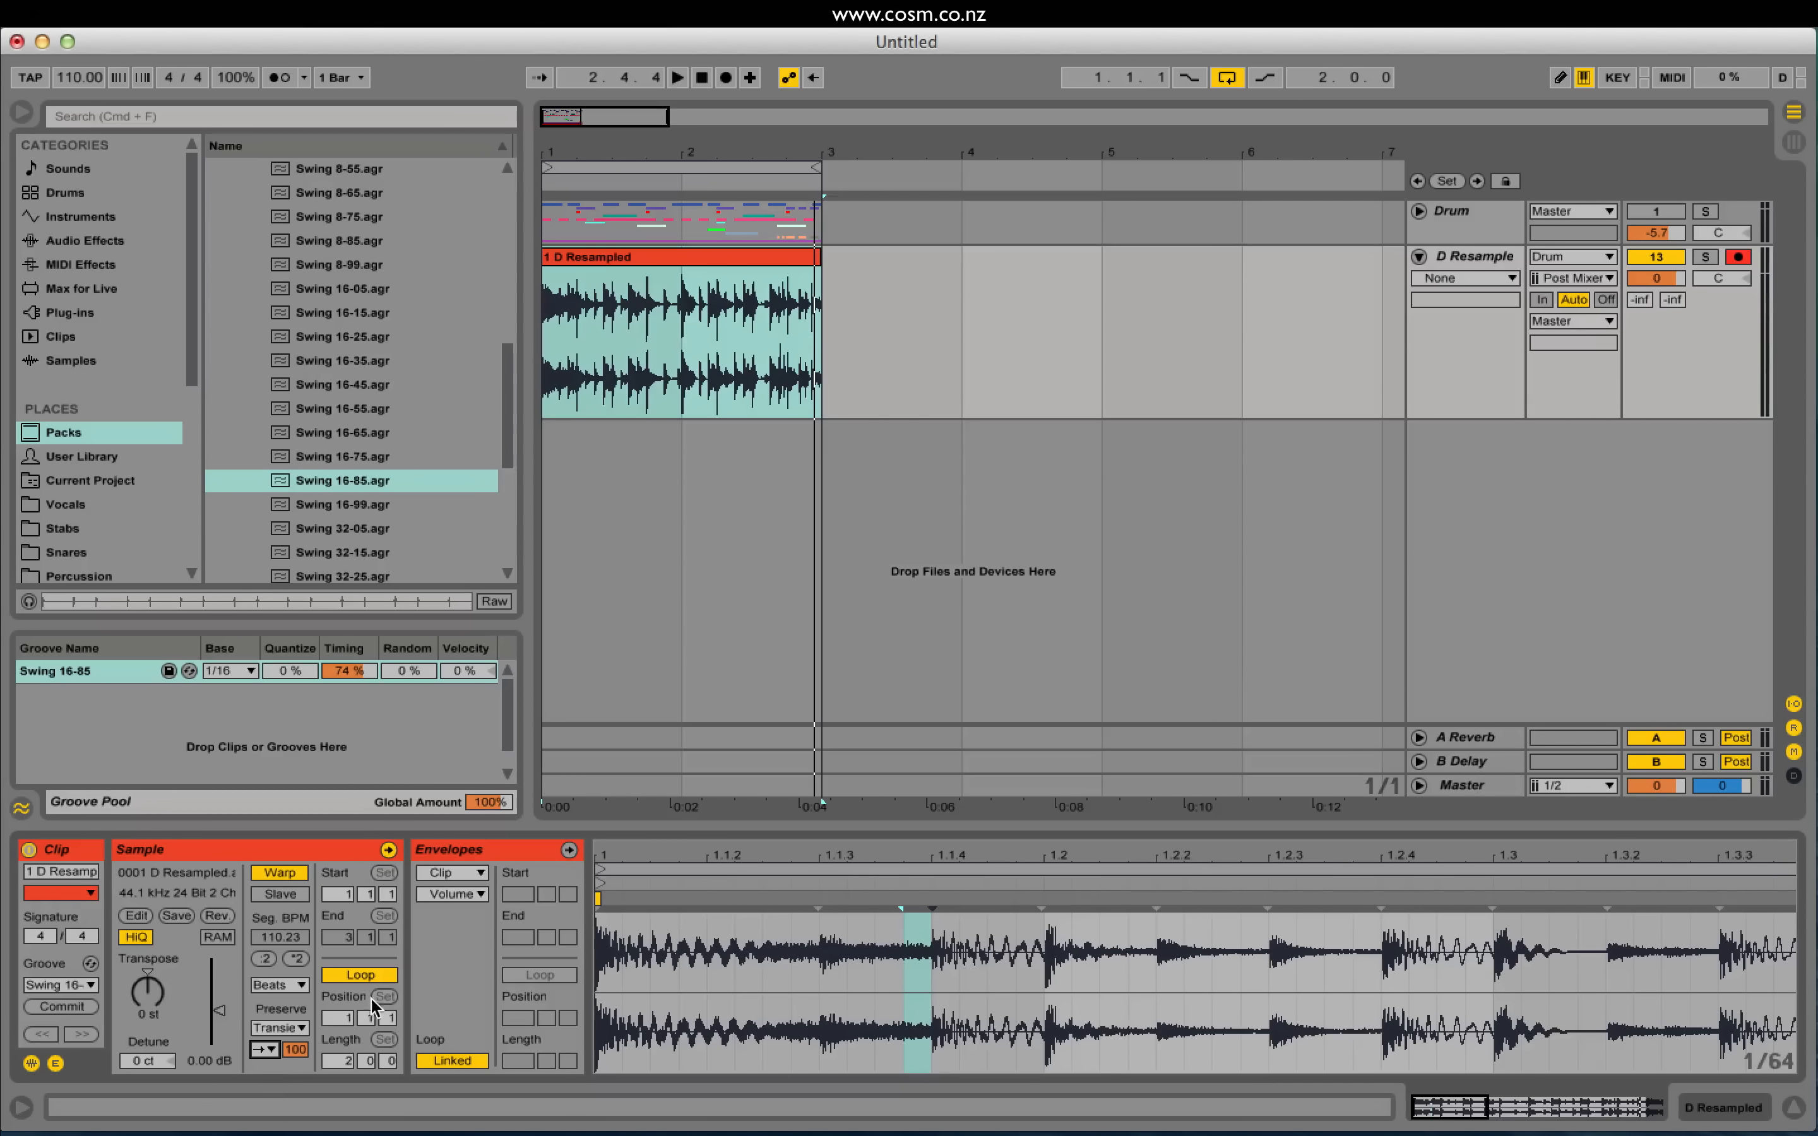
left_click(274, 1049)
left_click(269, 1066)
key("space")
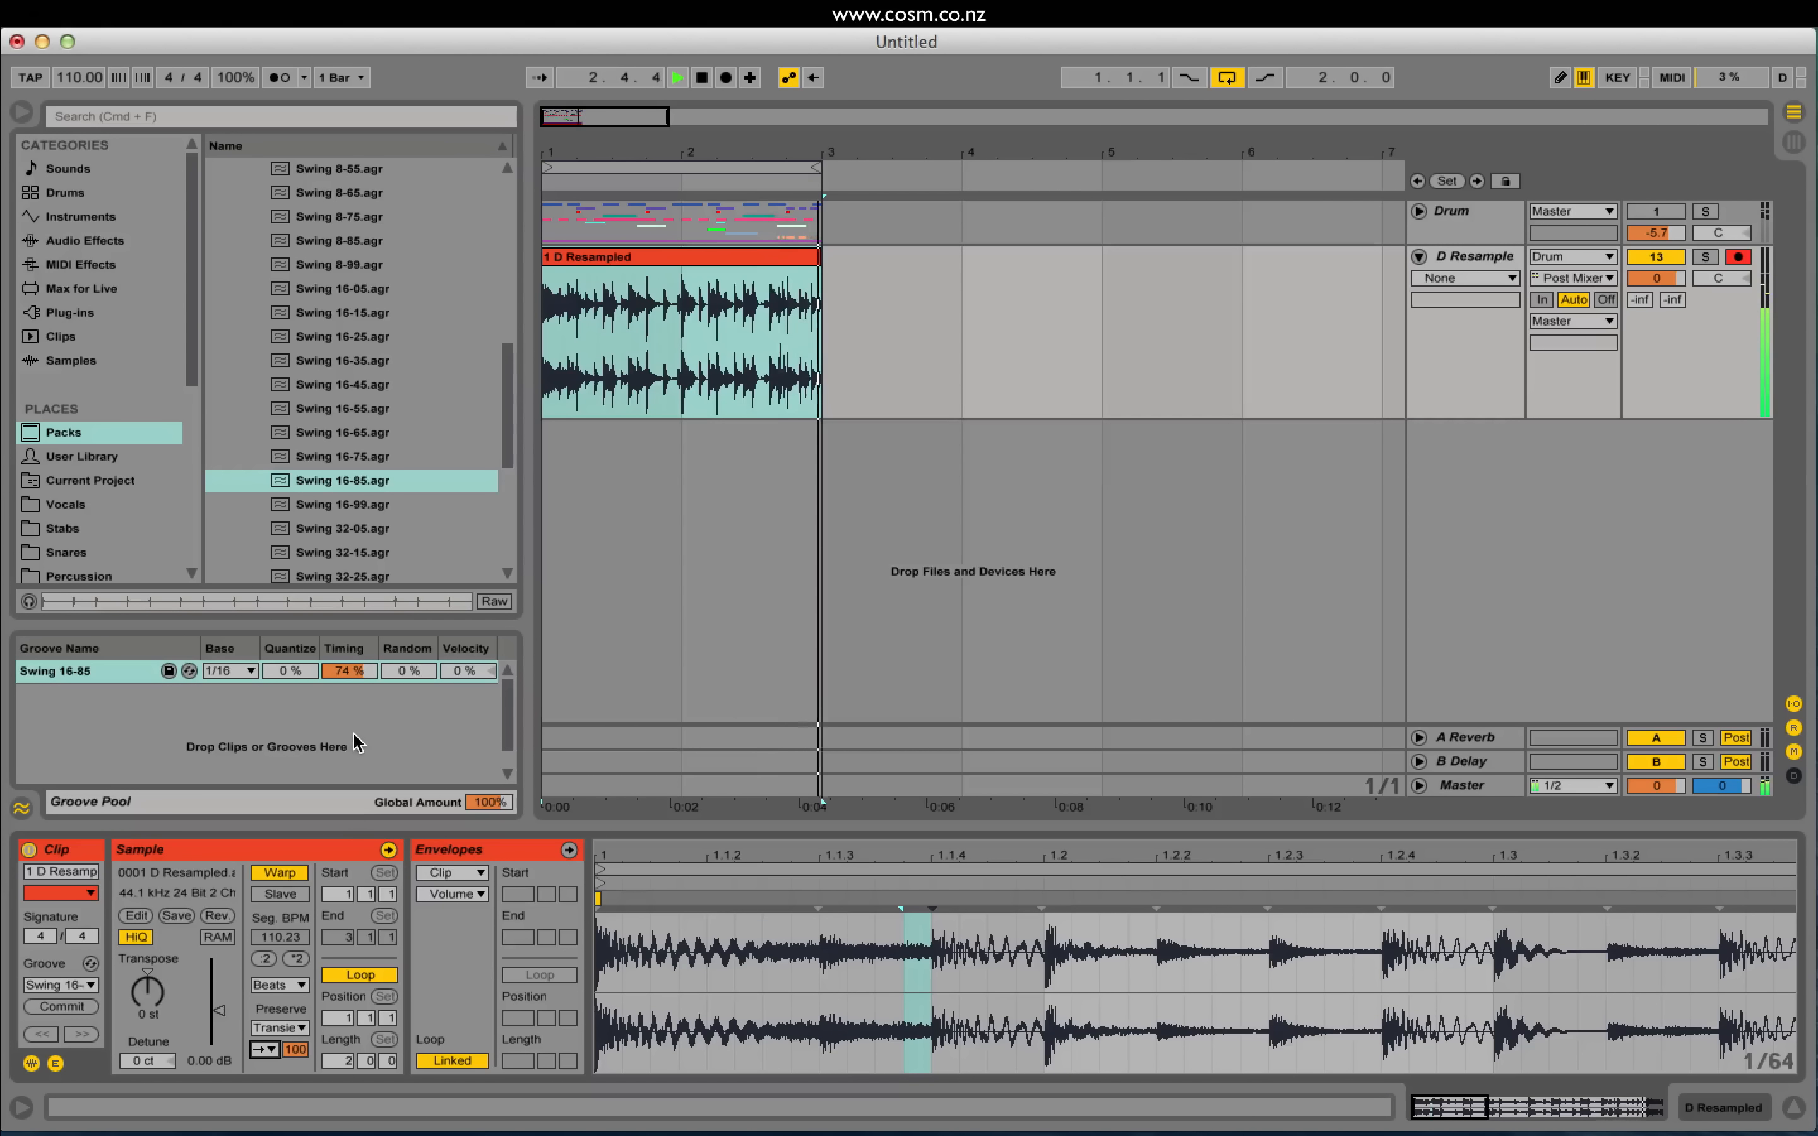
Step: Audition the middle transient loop mode, then set Transient Loop Mode to Loop Off
left_click(265, 1049)
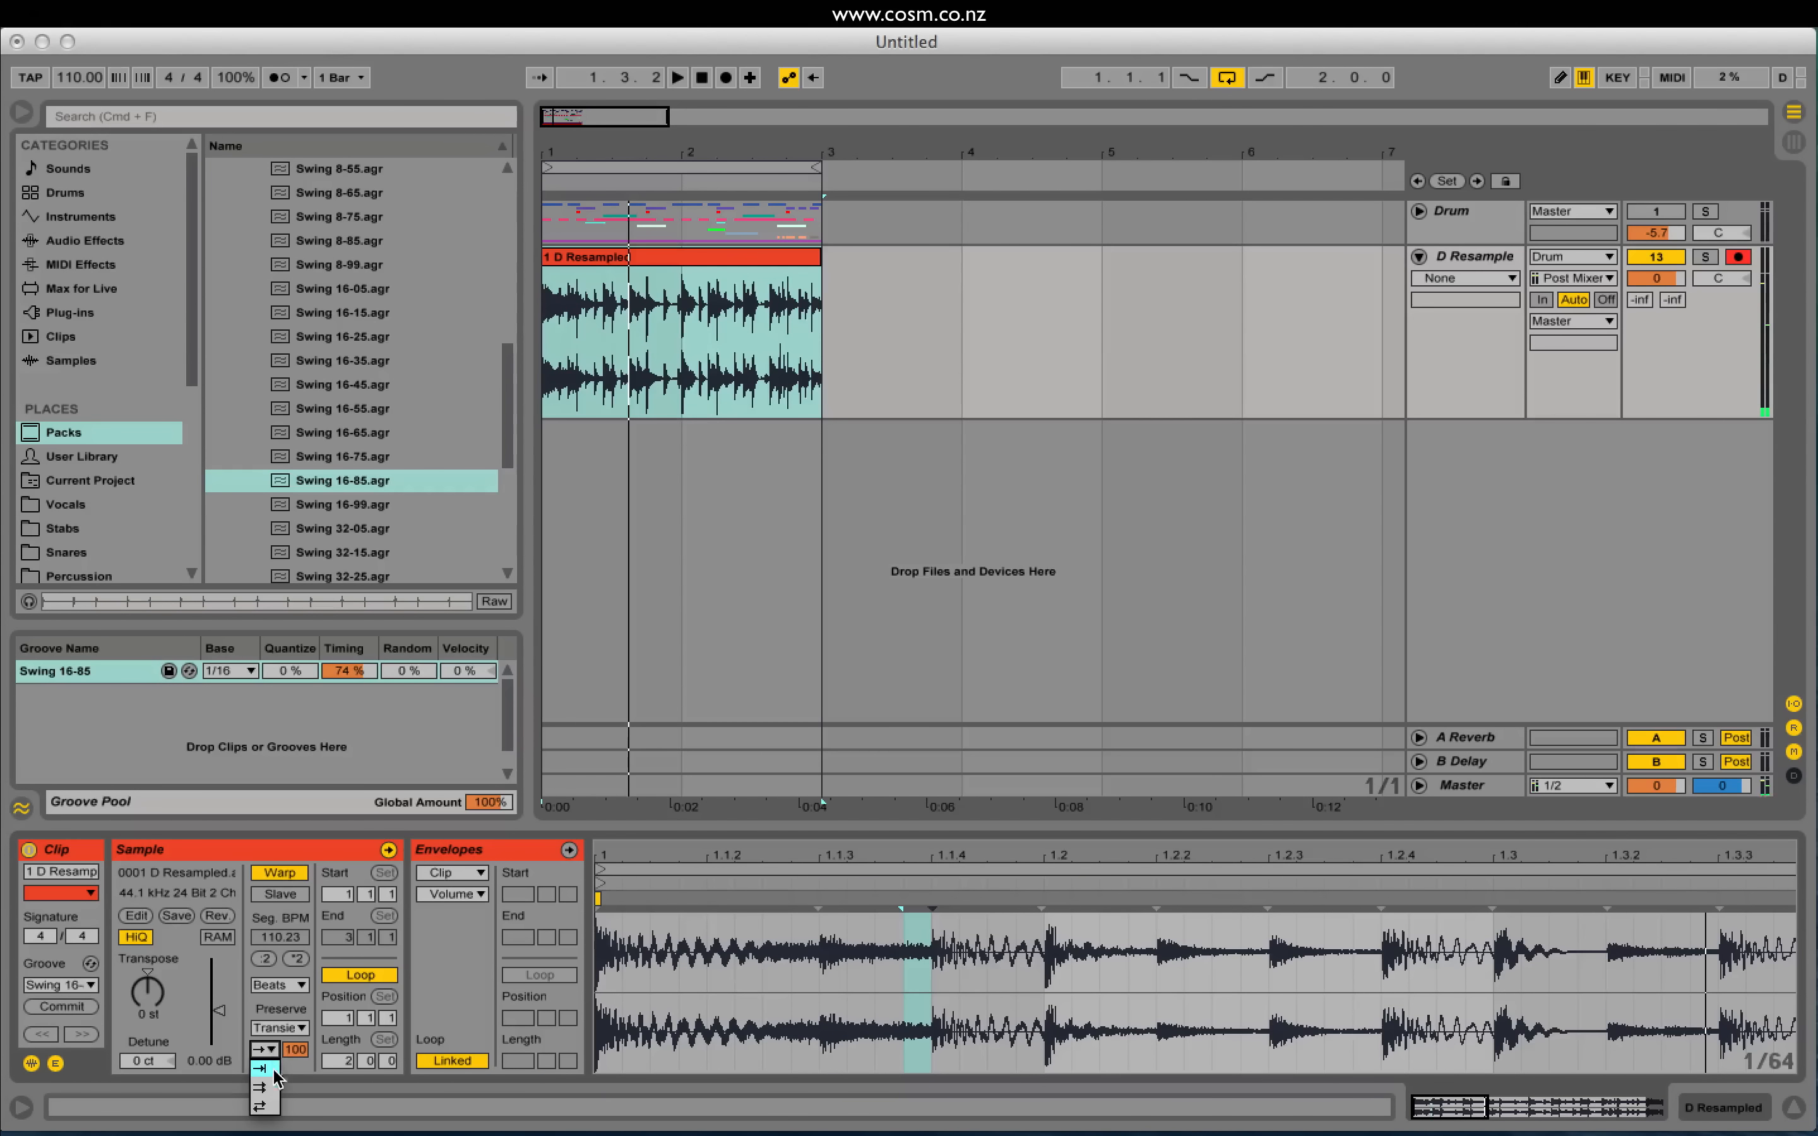
left_click(272, 1089)
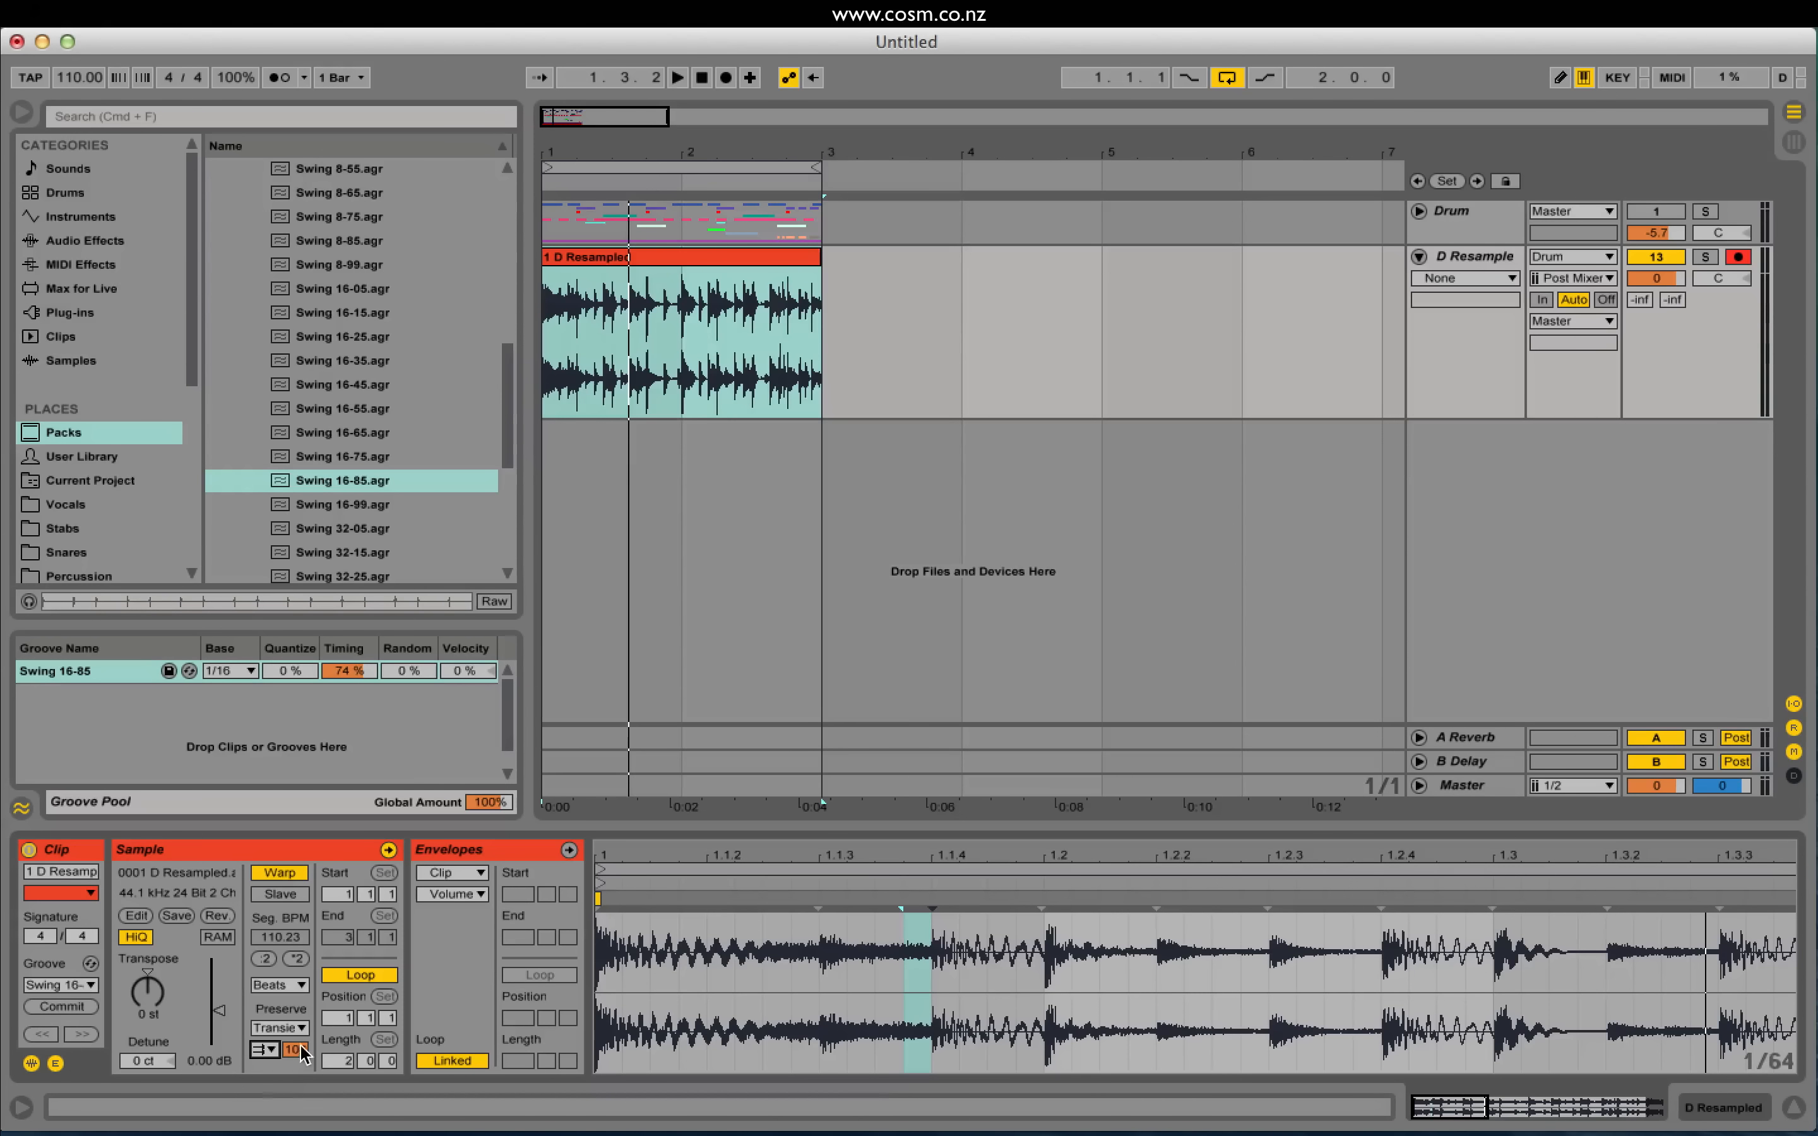
key("space")
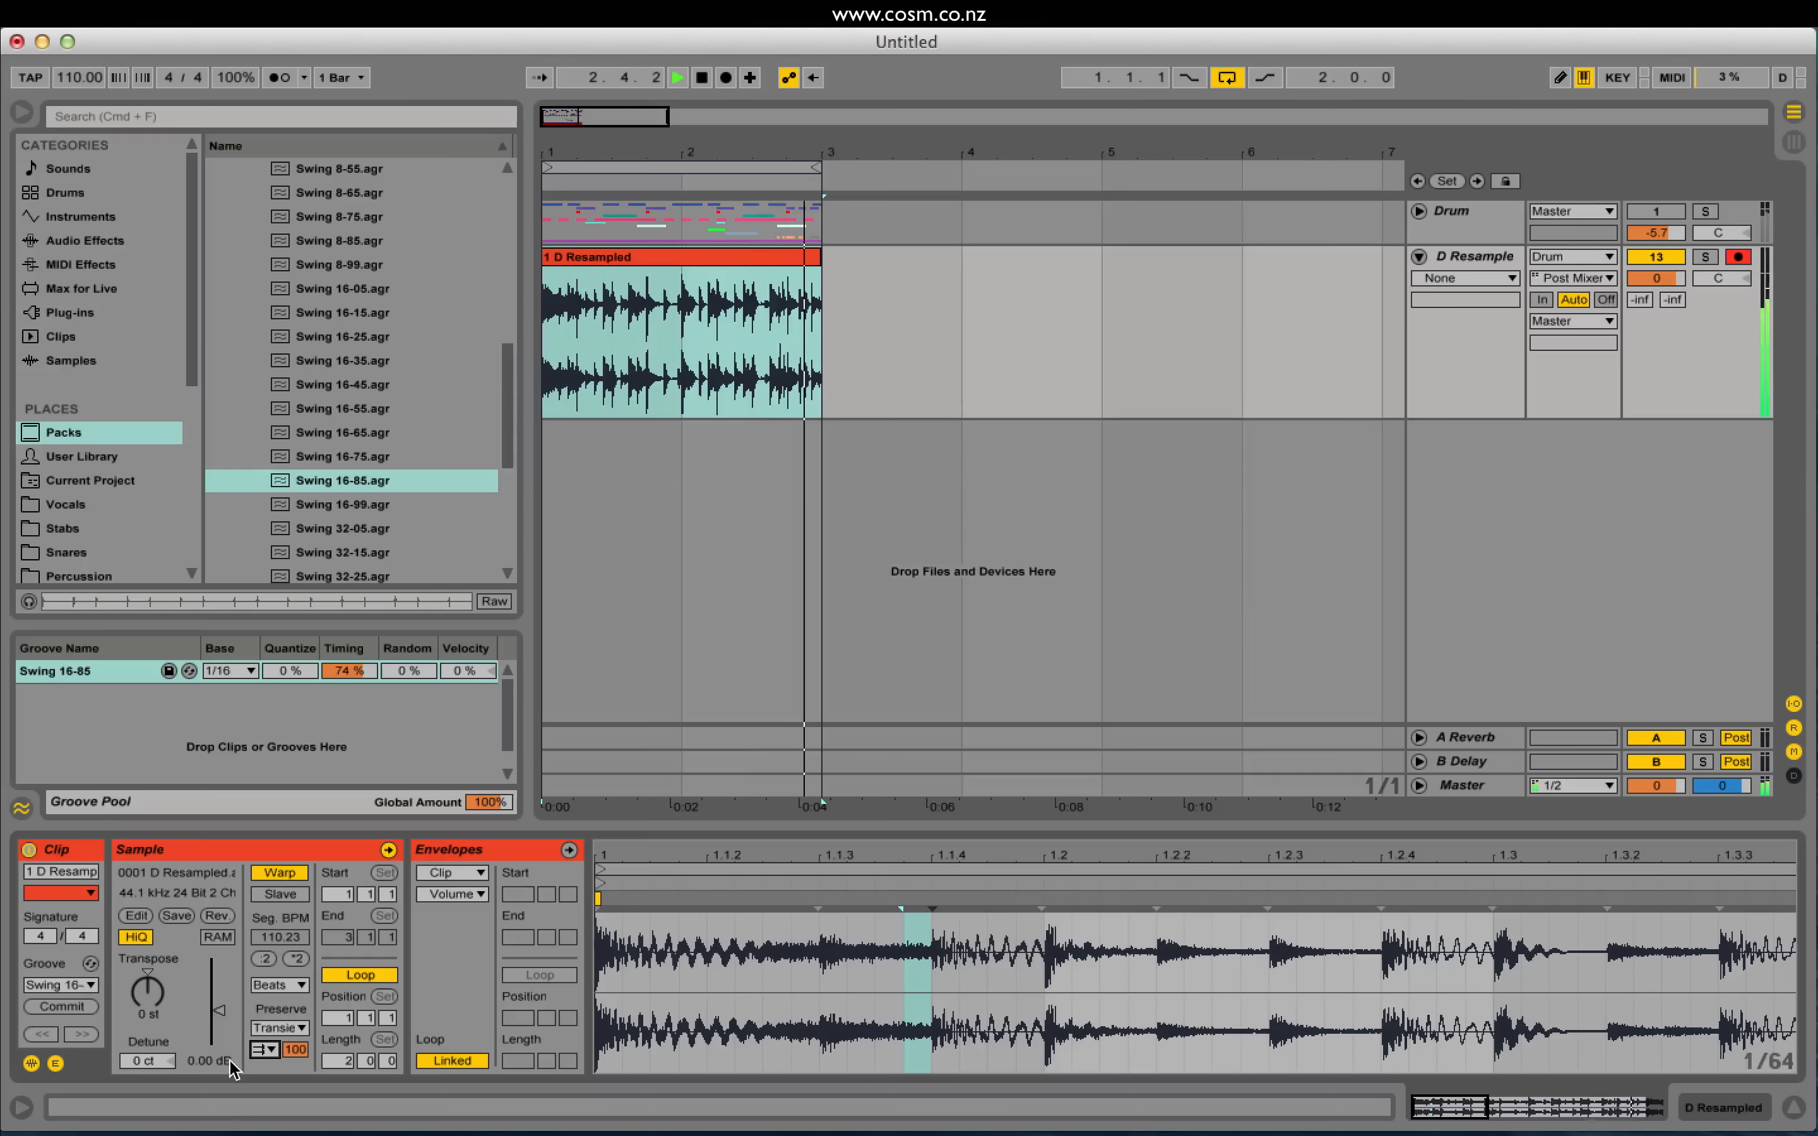
key("space")
left_click(265, 1050)
left_click(263, 1070)
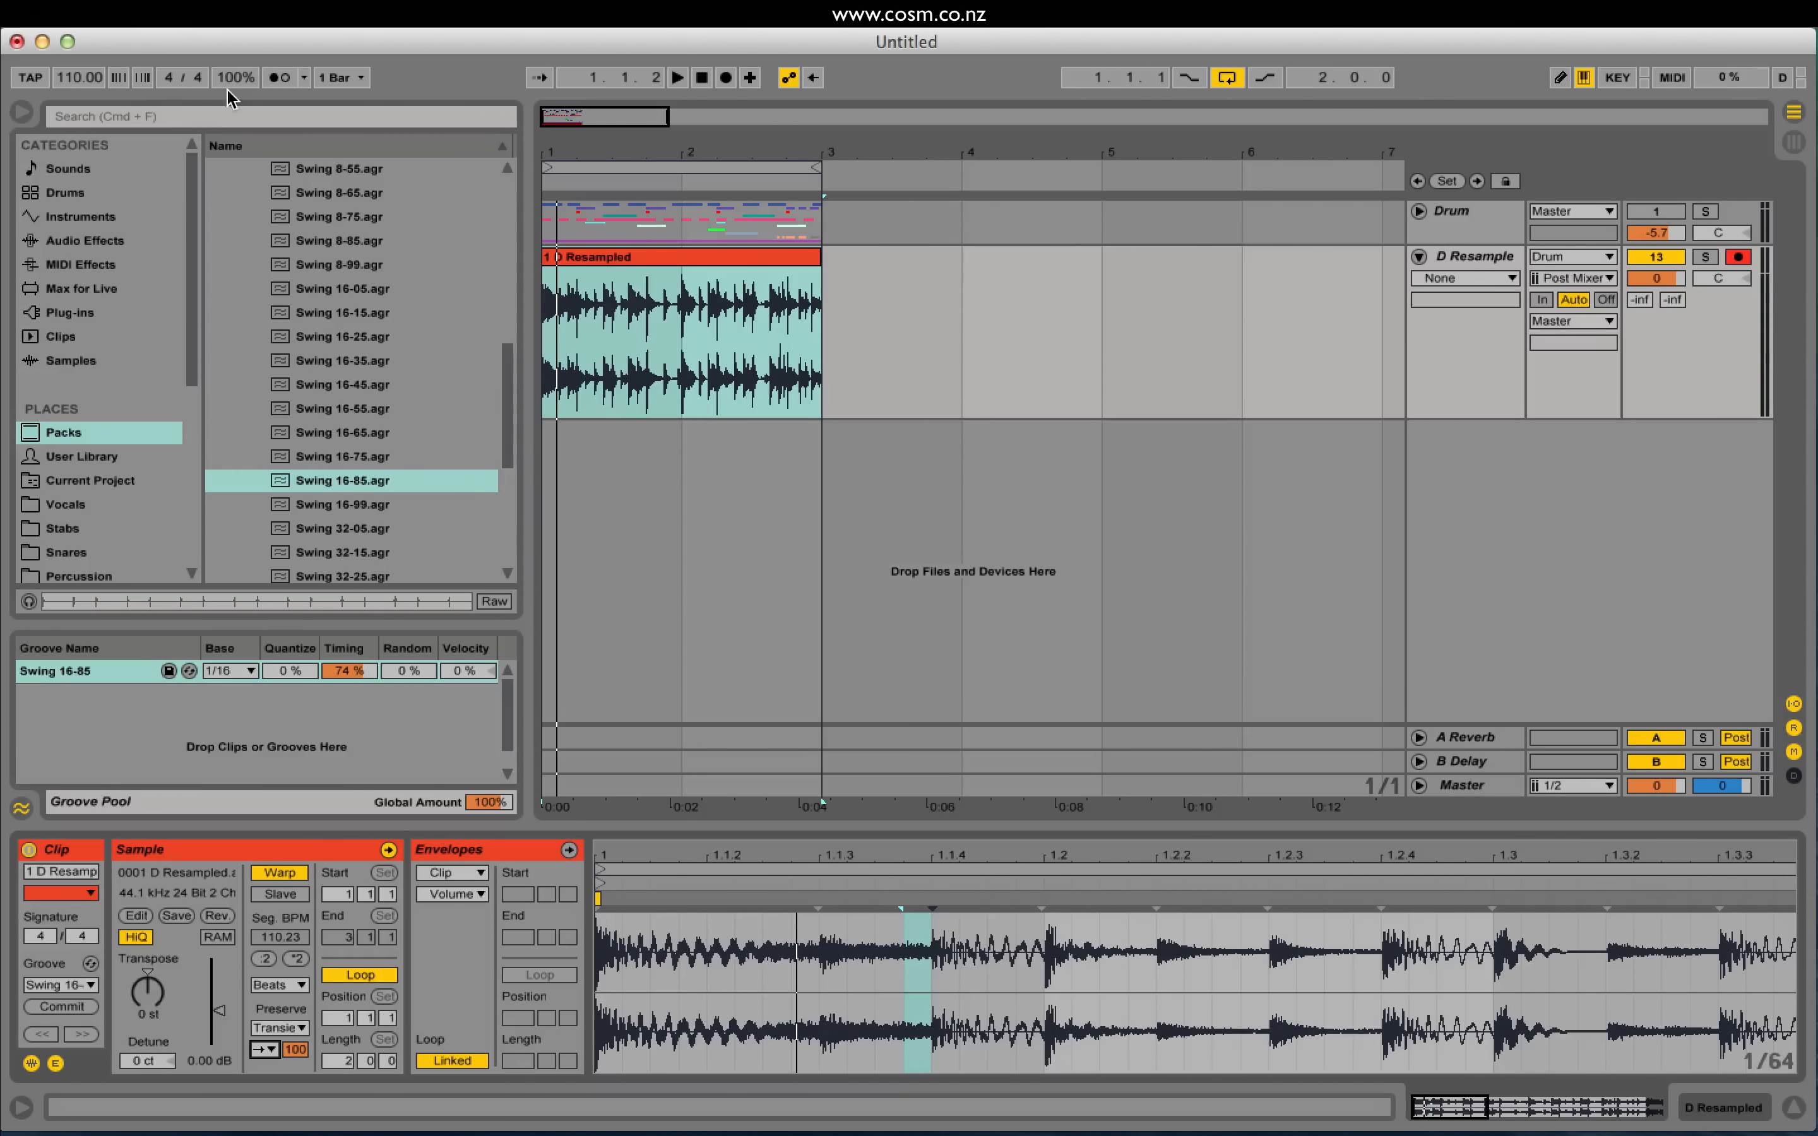
Step: Audition slower tempos from 72 BPM, then raise the Swing 16-85 groove Timing to 99%
left_click(71, 80)
type("72")
key("Return")
key("space")
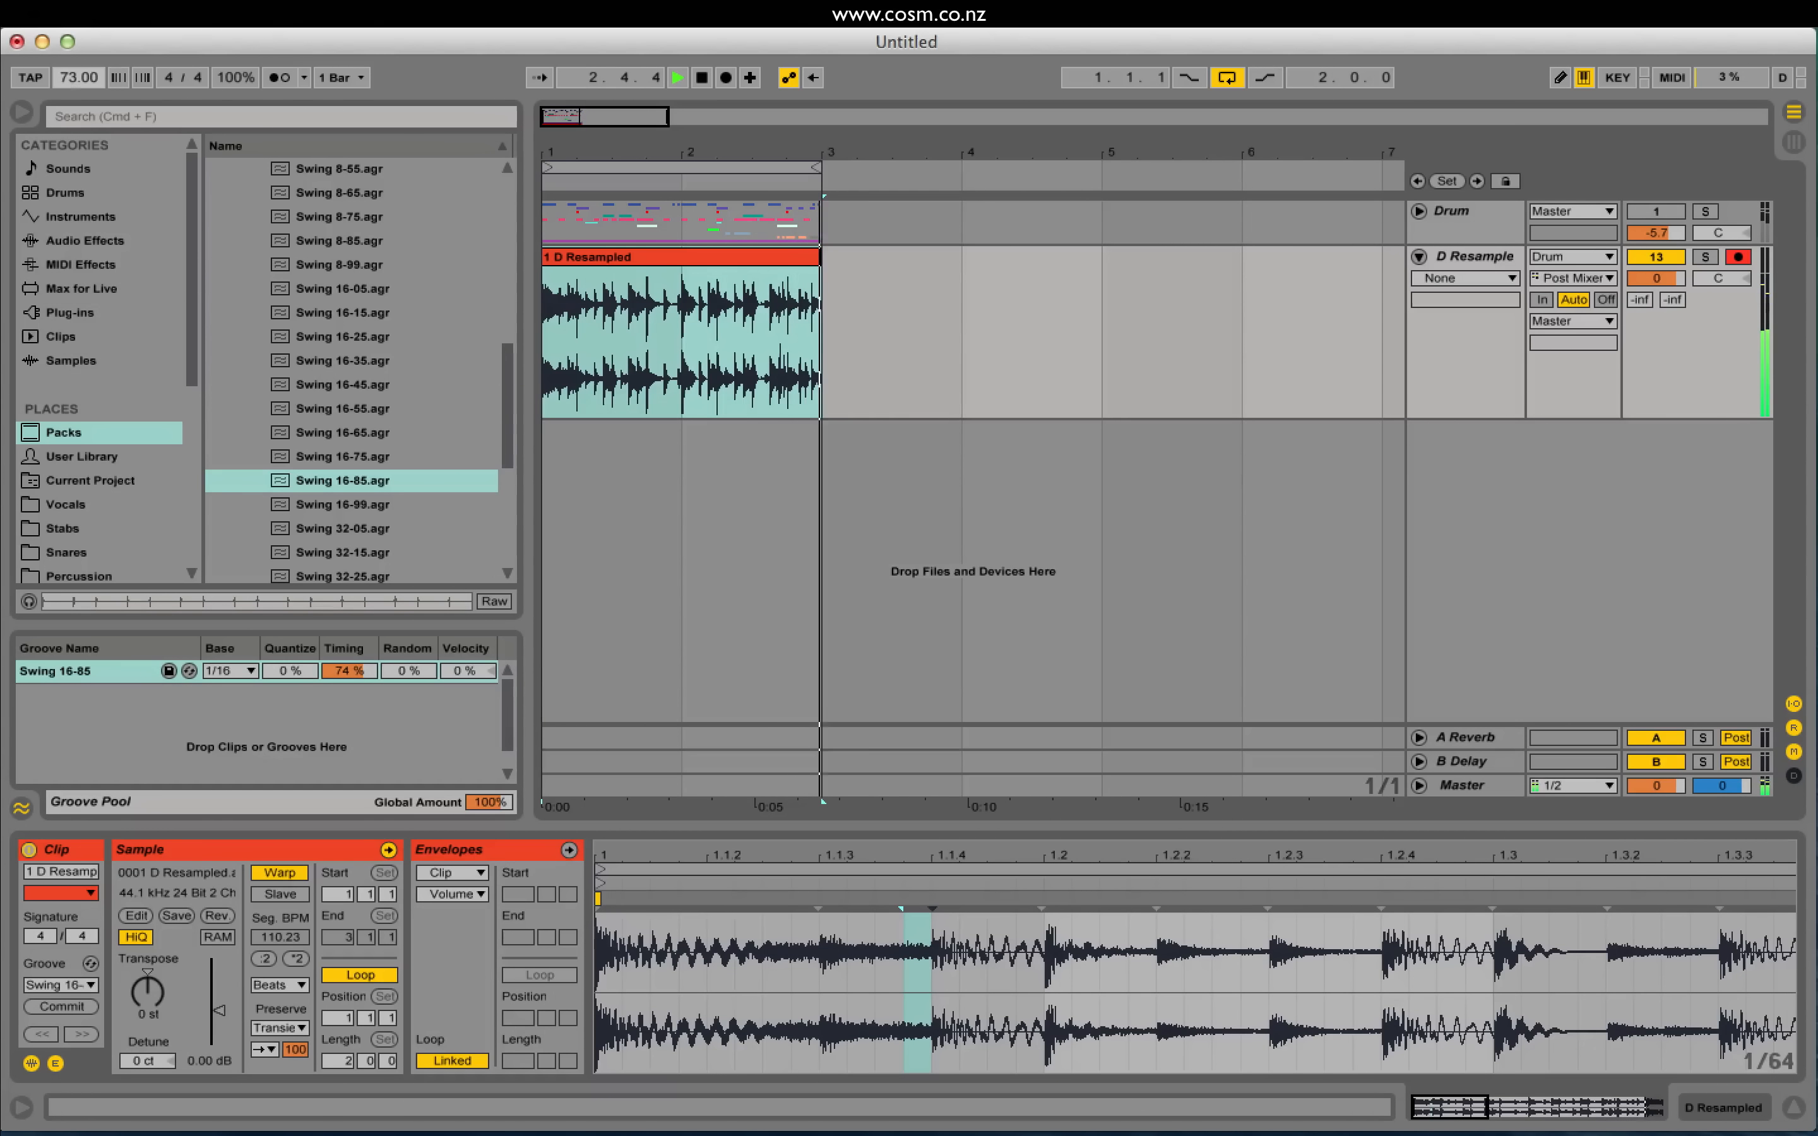
left_click_drag(79, 78, 80, 72)
key("space")
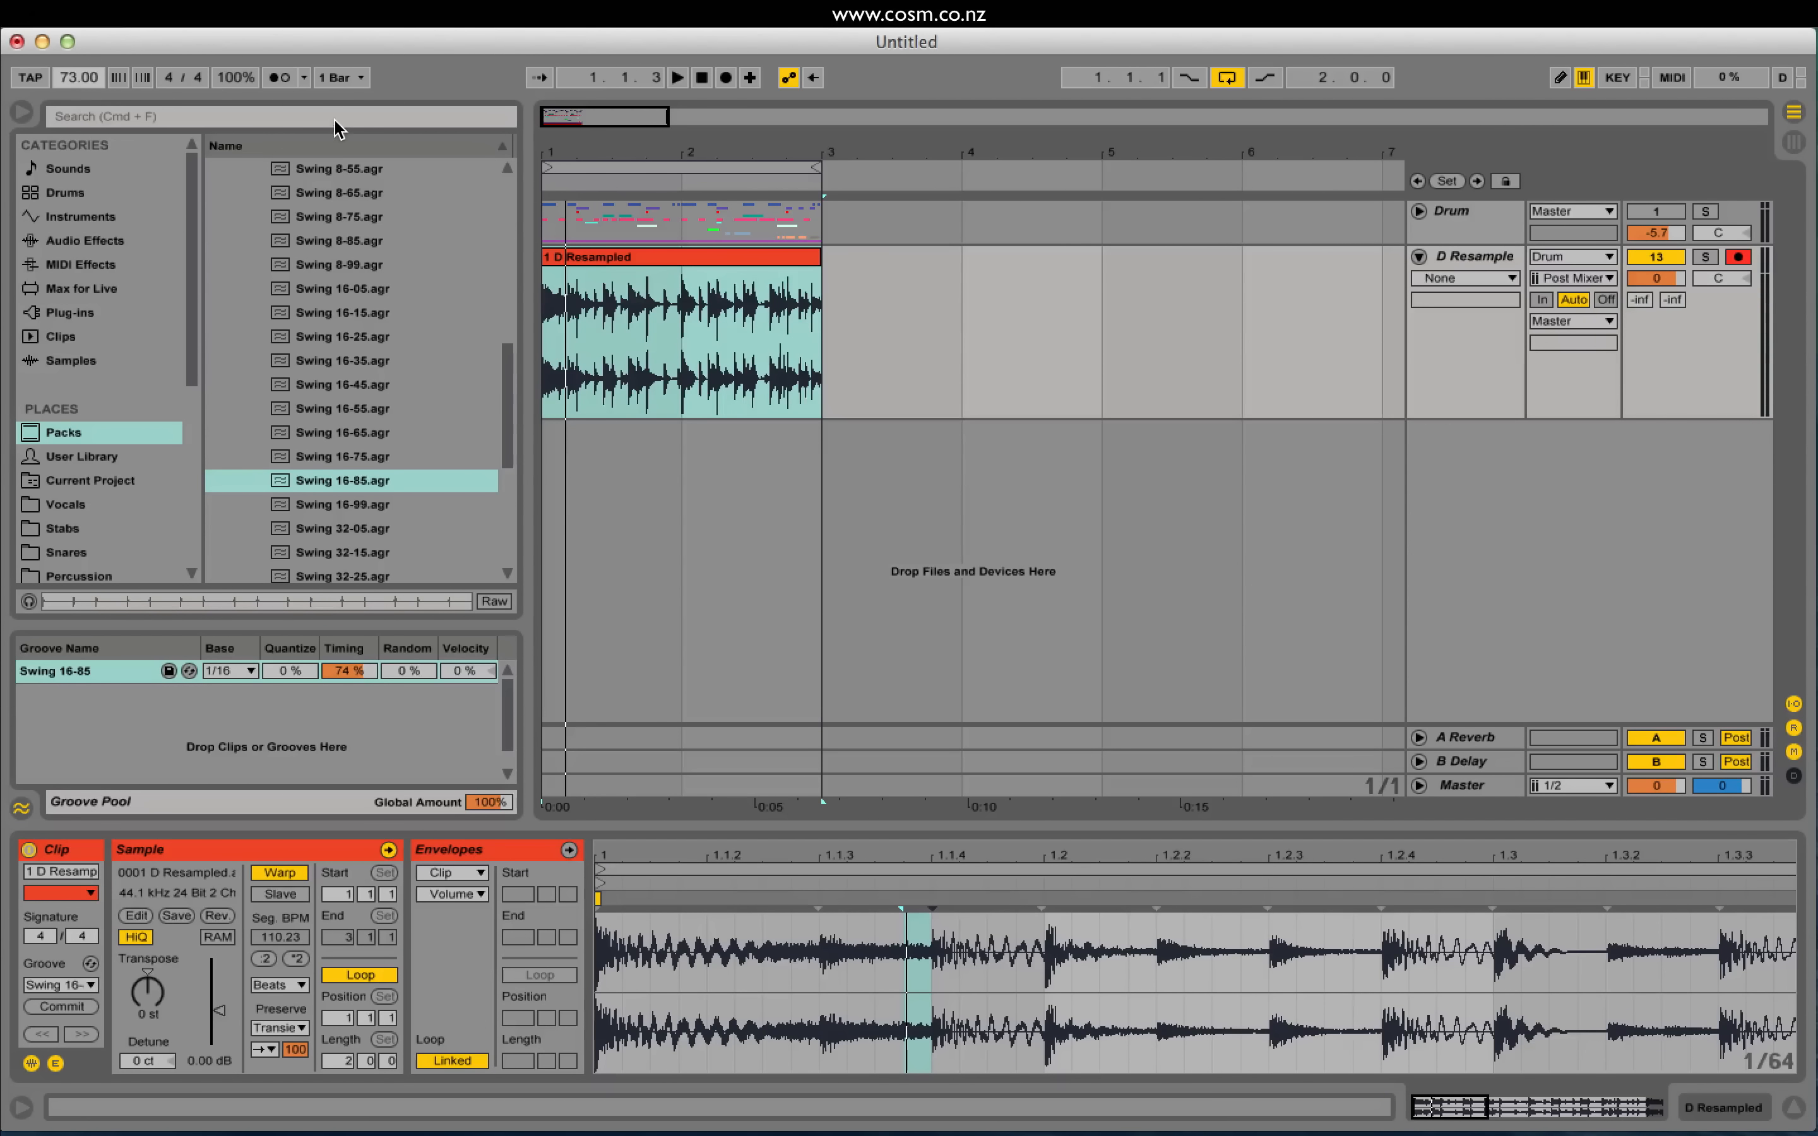
key("space")
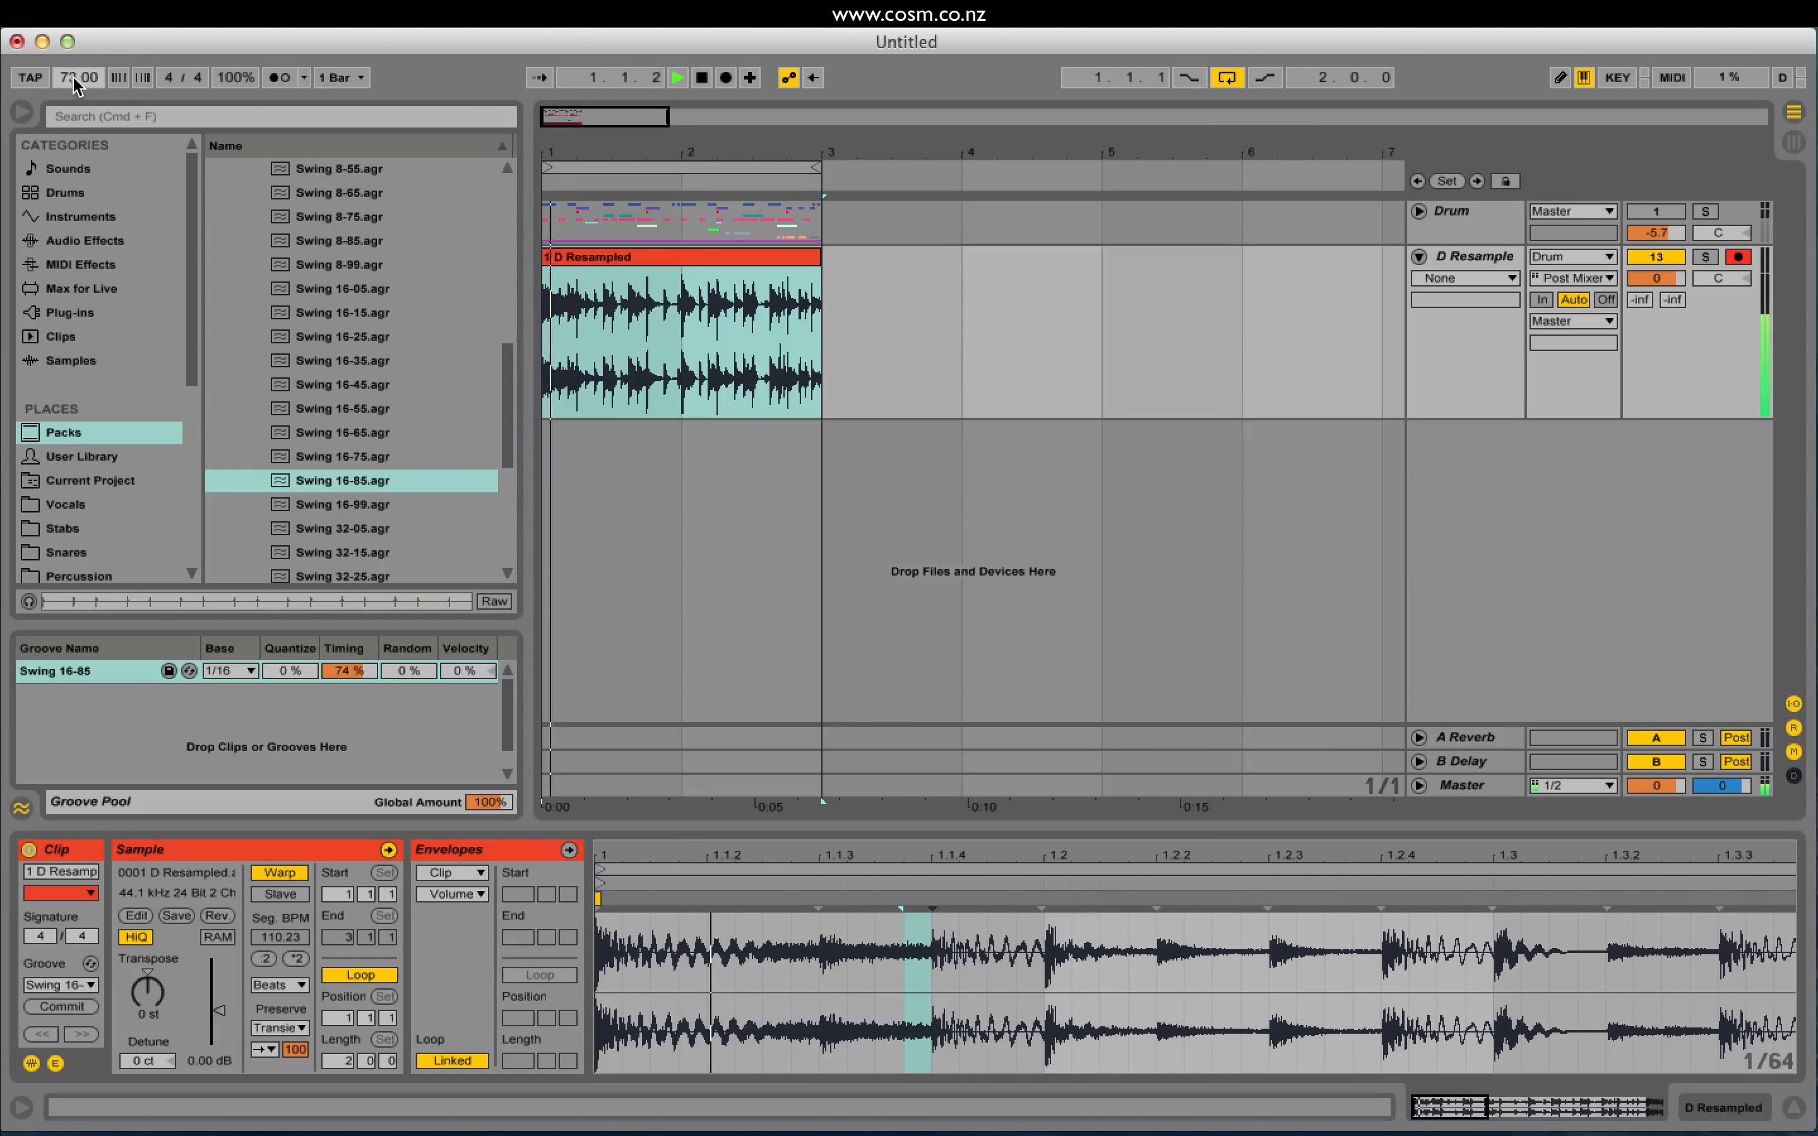
left_click_drag(74, 80, 73, 25)
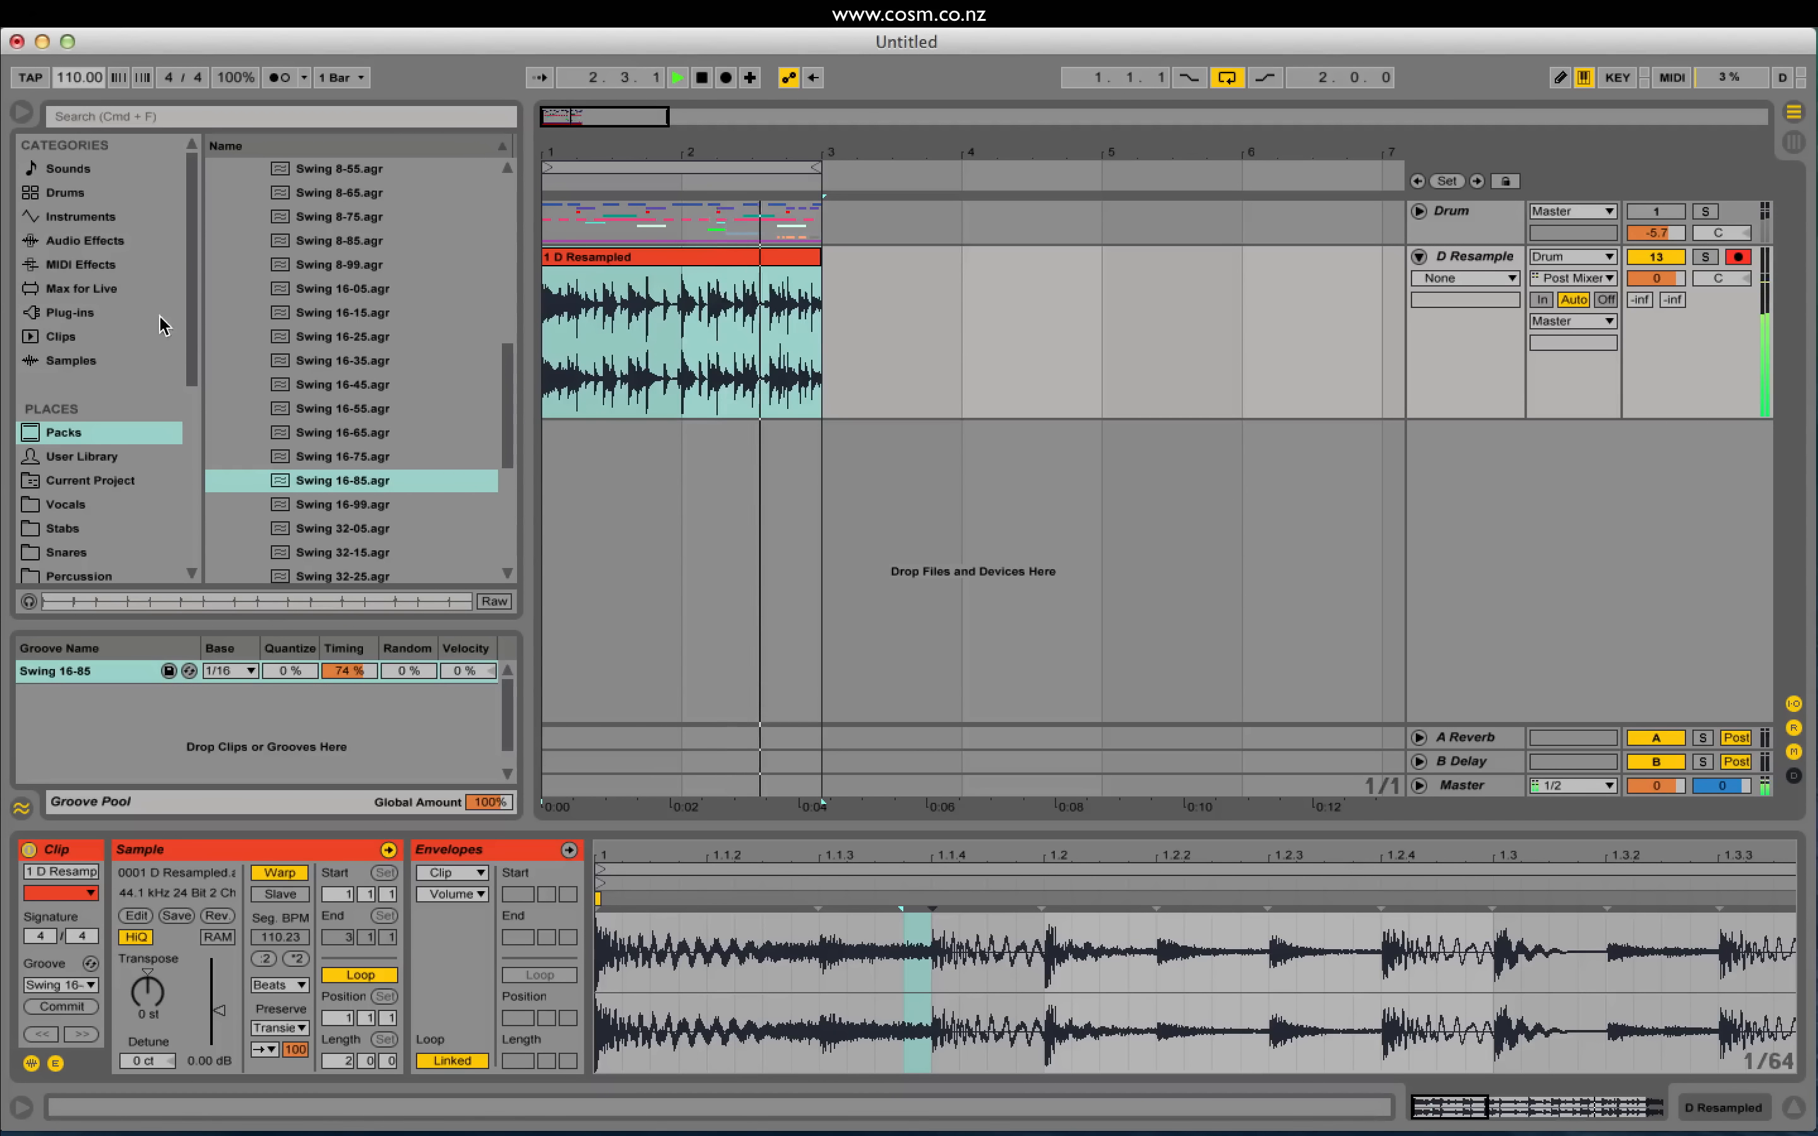
left_click_drag(340, 672, 340, 655)
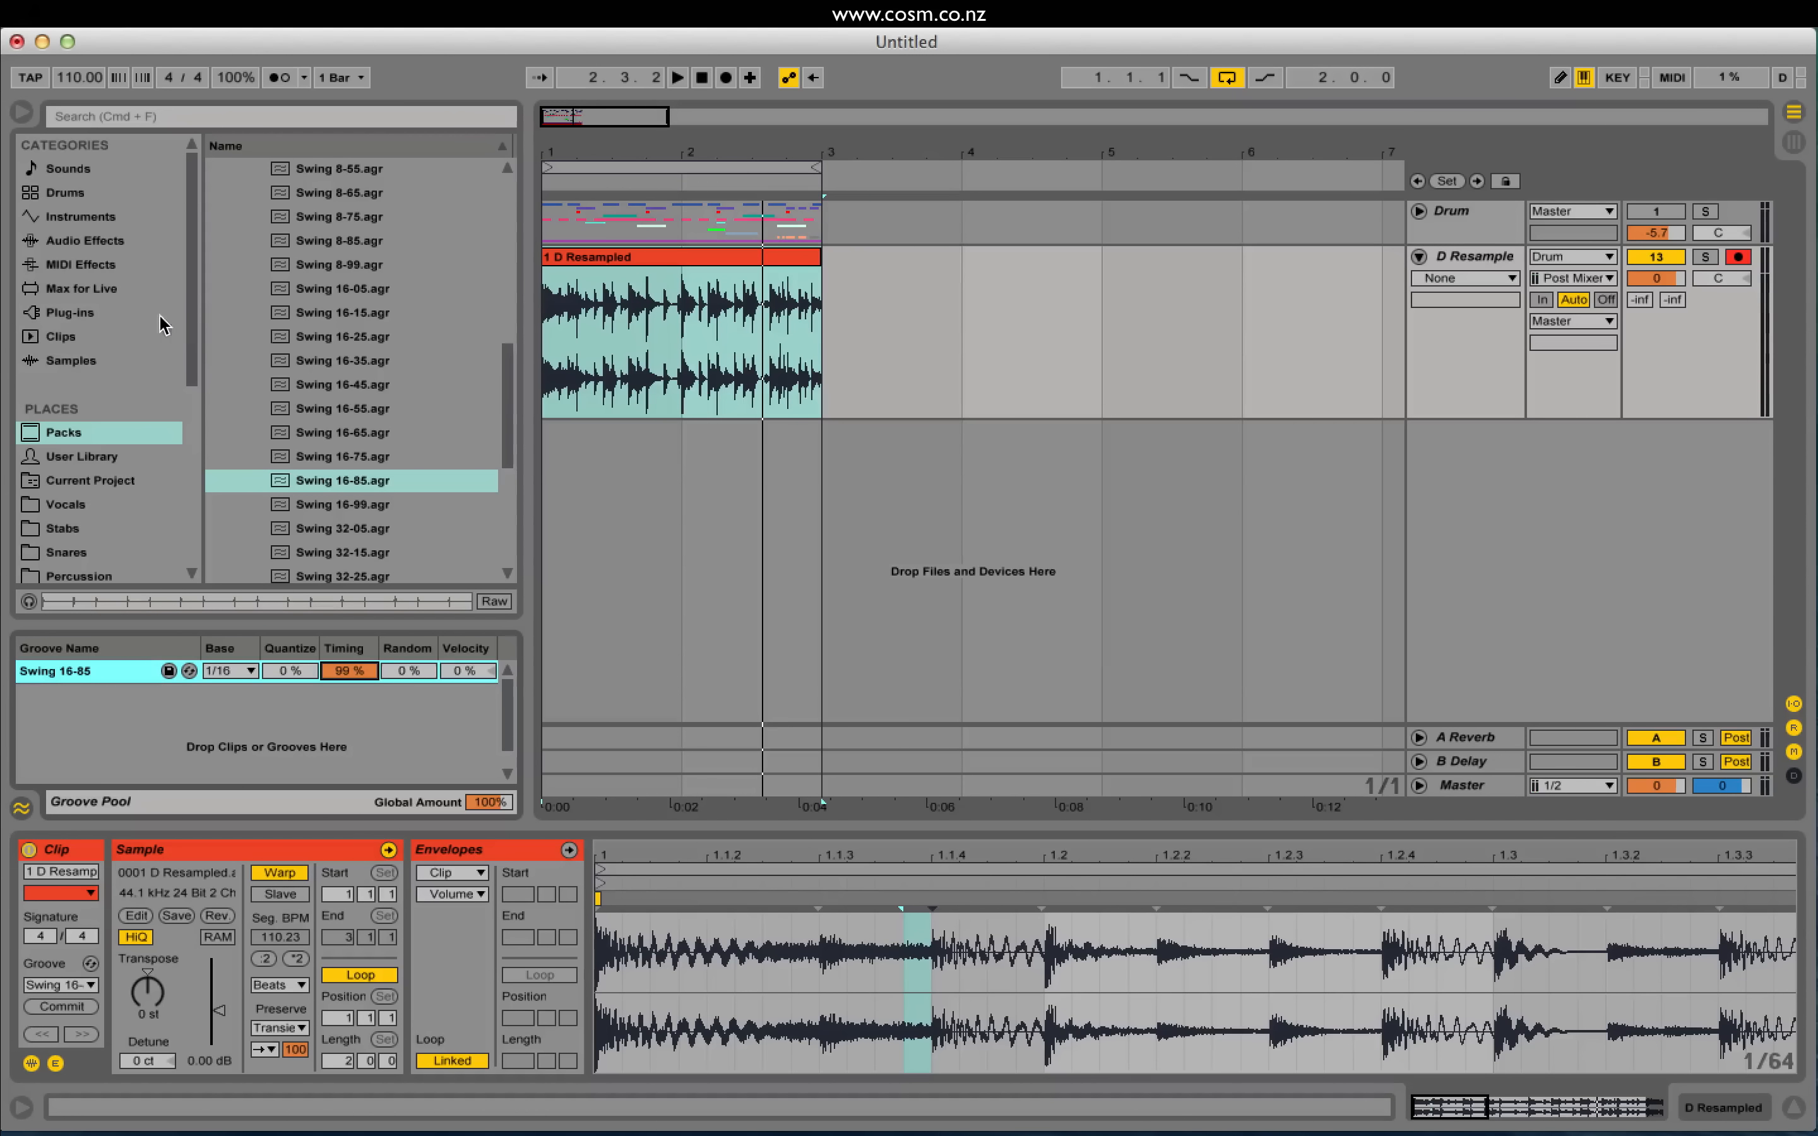
Step: Add a new audio track holding the Tipsy Gits Main Bass 110 loop from the Bass folder
scroll(123, 421, "down", 5)
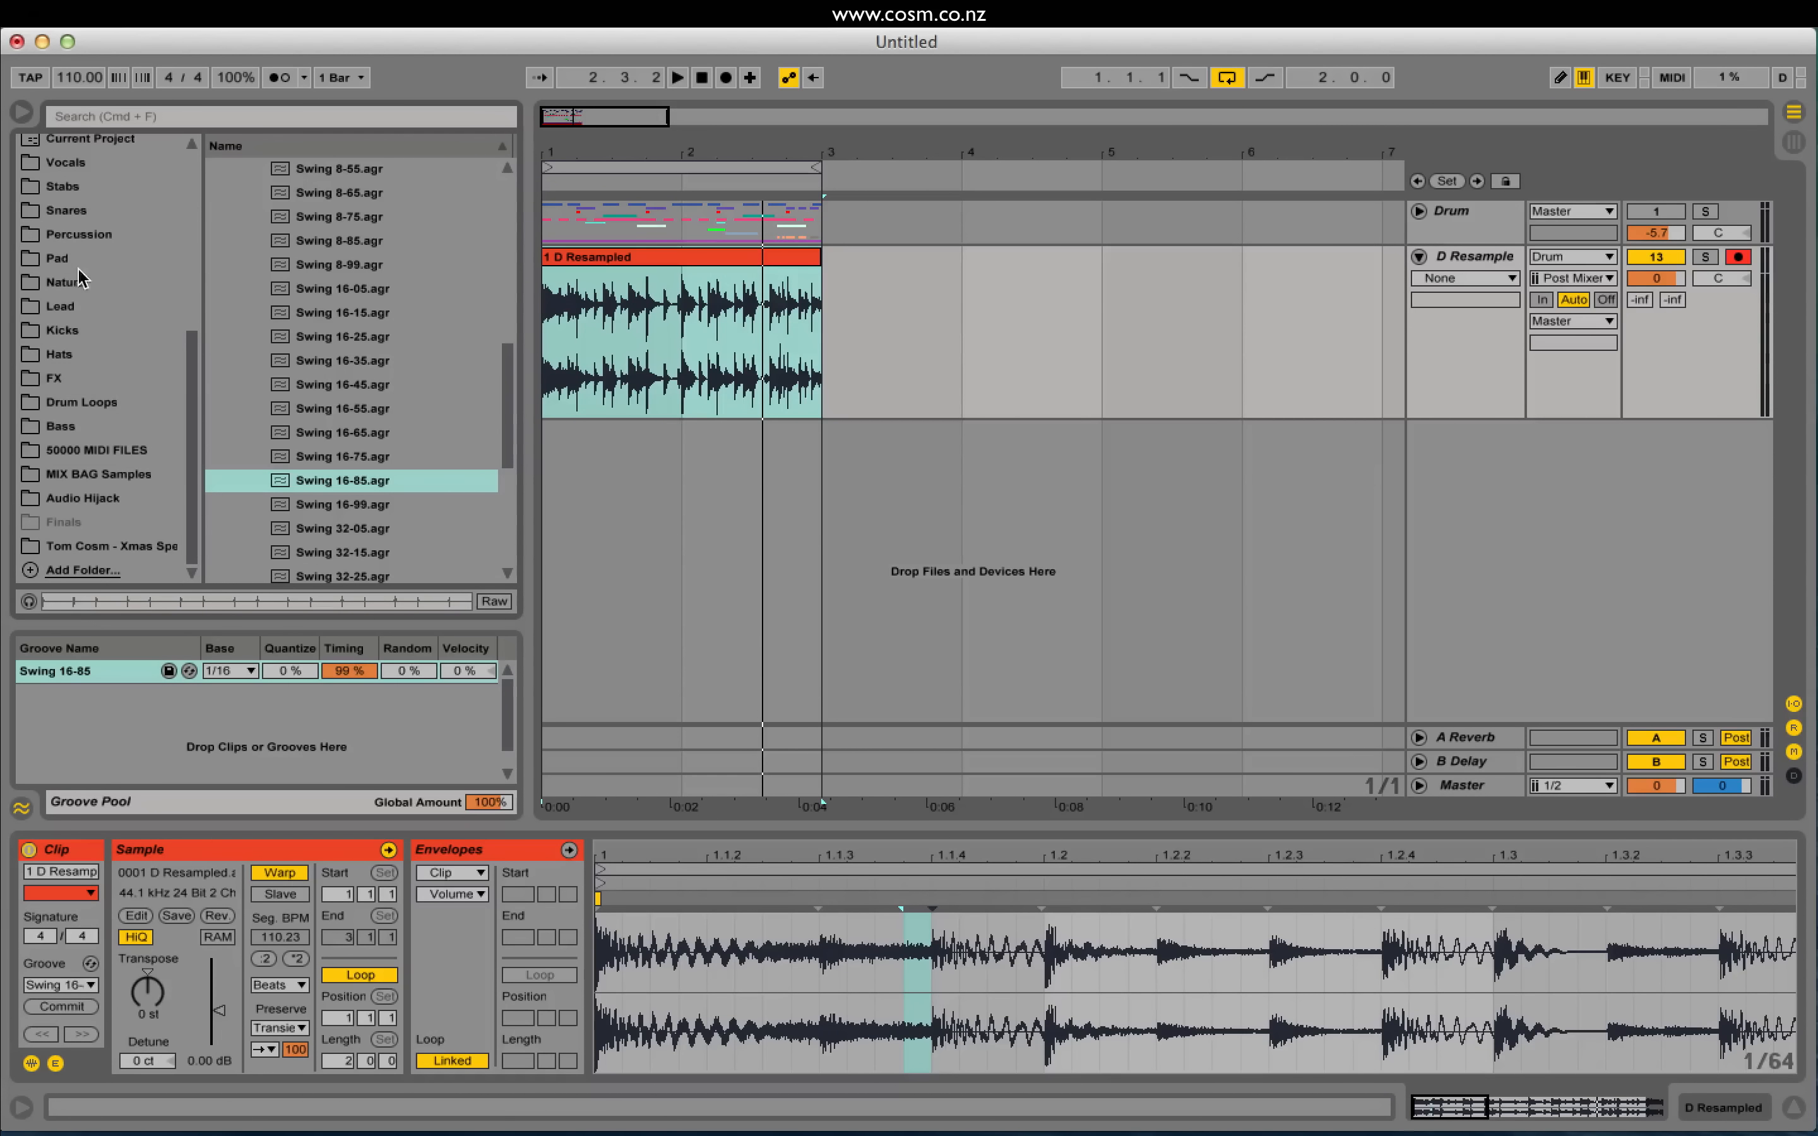
left_click(68, 426)
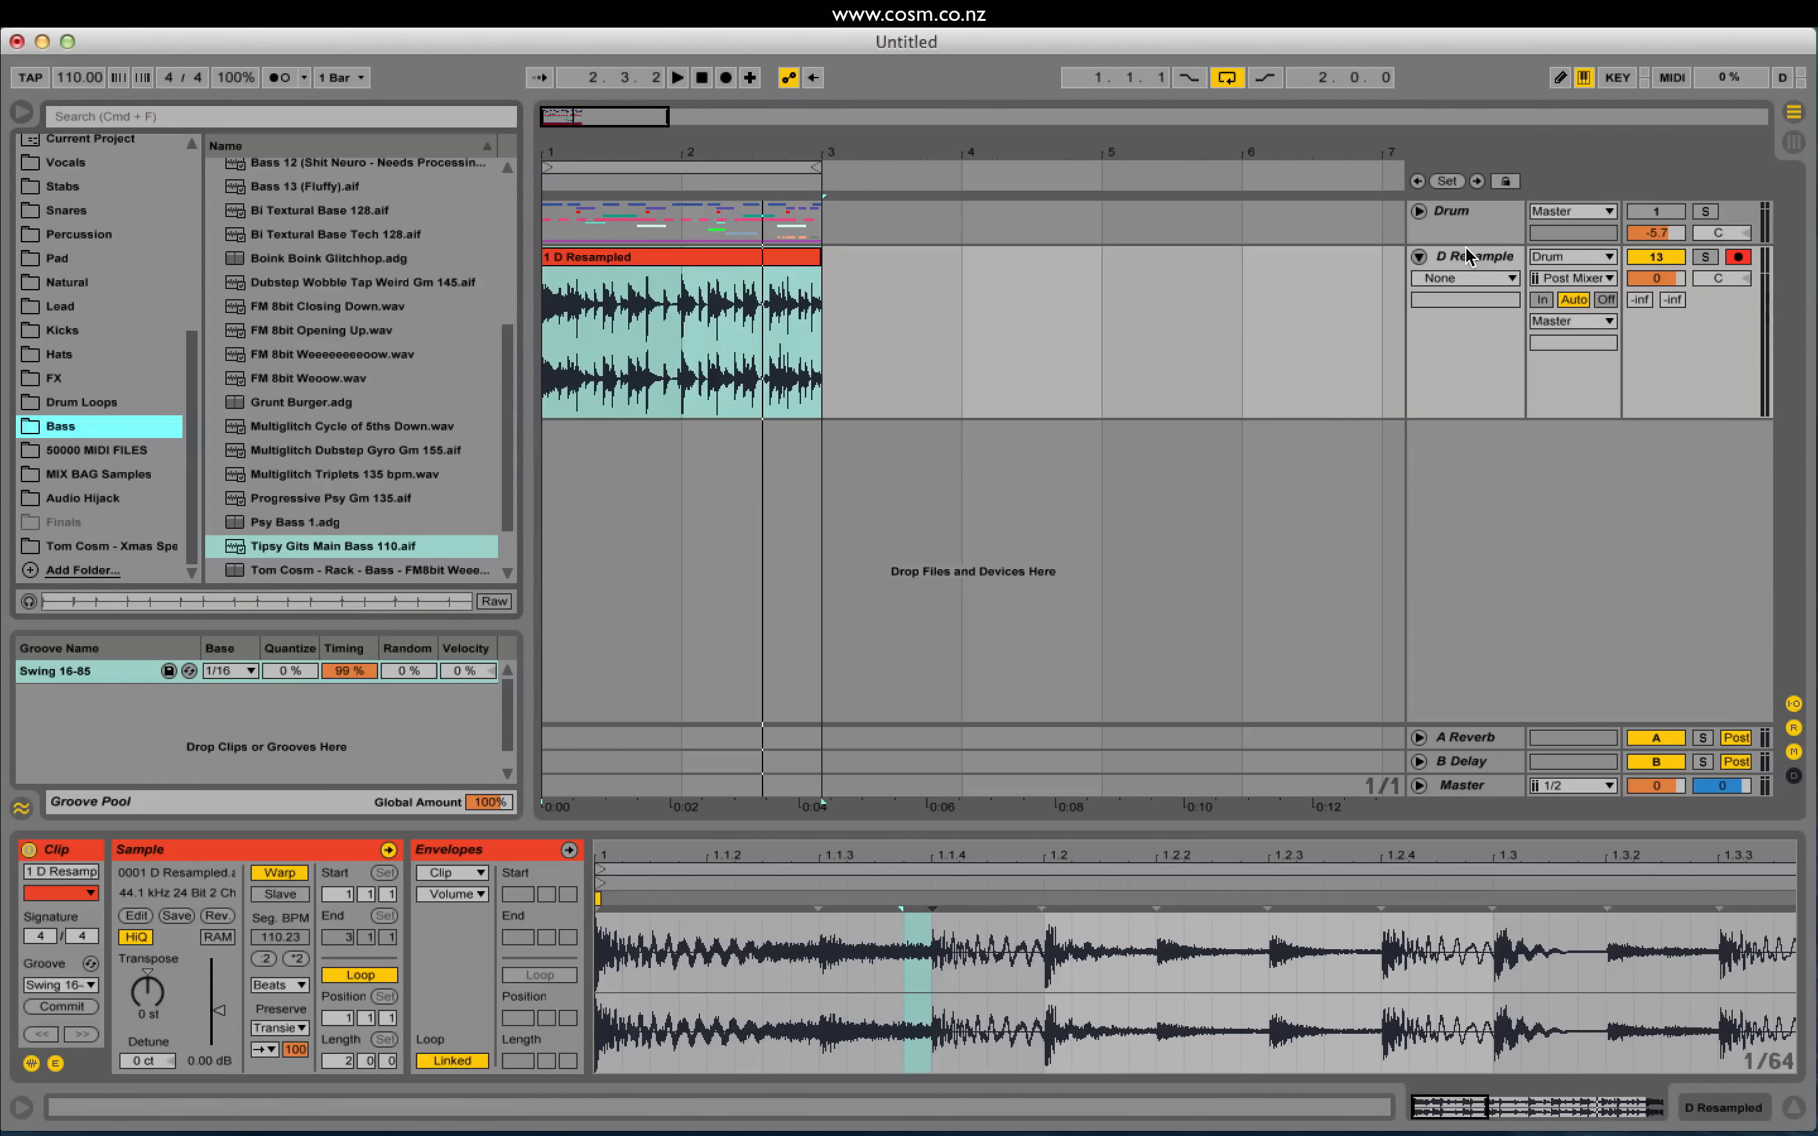
key("super+t")
left_click_drag(312, 551, 570, 432)
Step: Extend the 1 D Resampled drum clip and loop to four bars, out to bar 5
left_click(766, 260)
left_click_drag(817, 257, 1099, 257)
left_click_drag(816, 166, 1082, 167)
key("space")
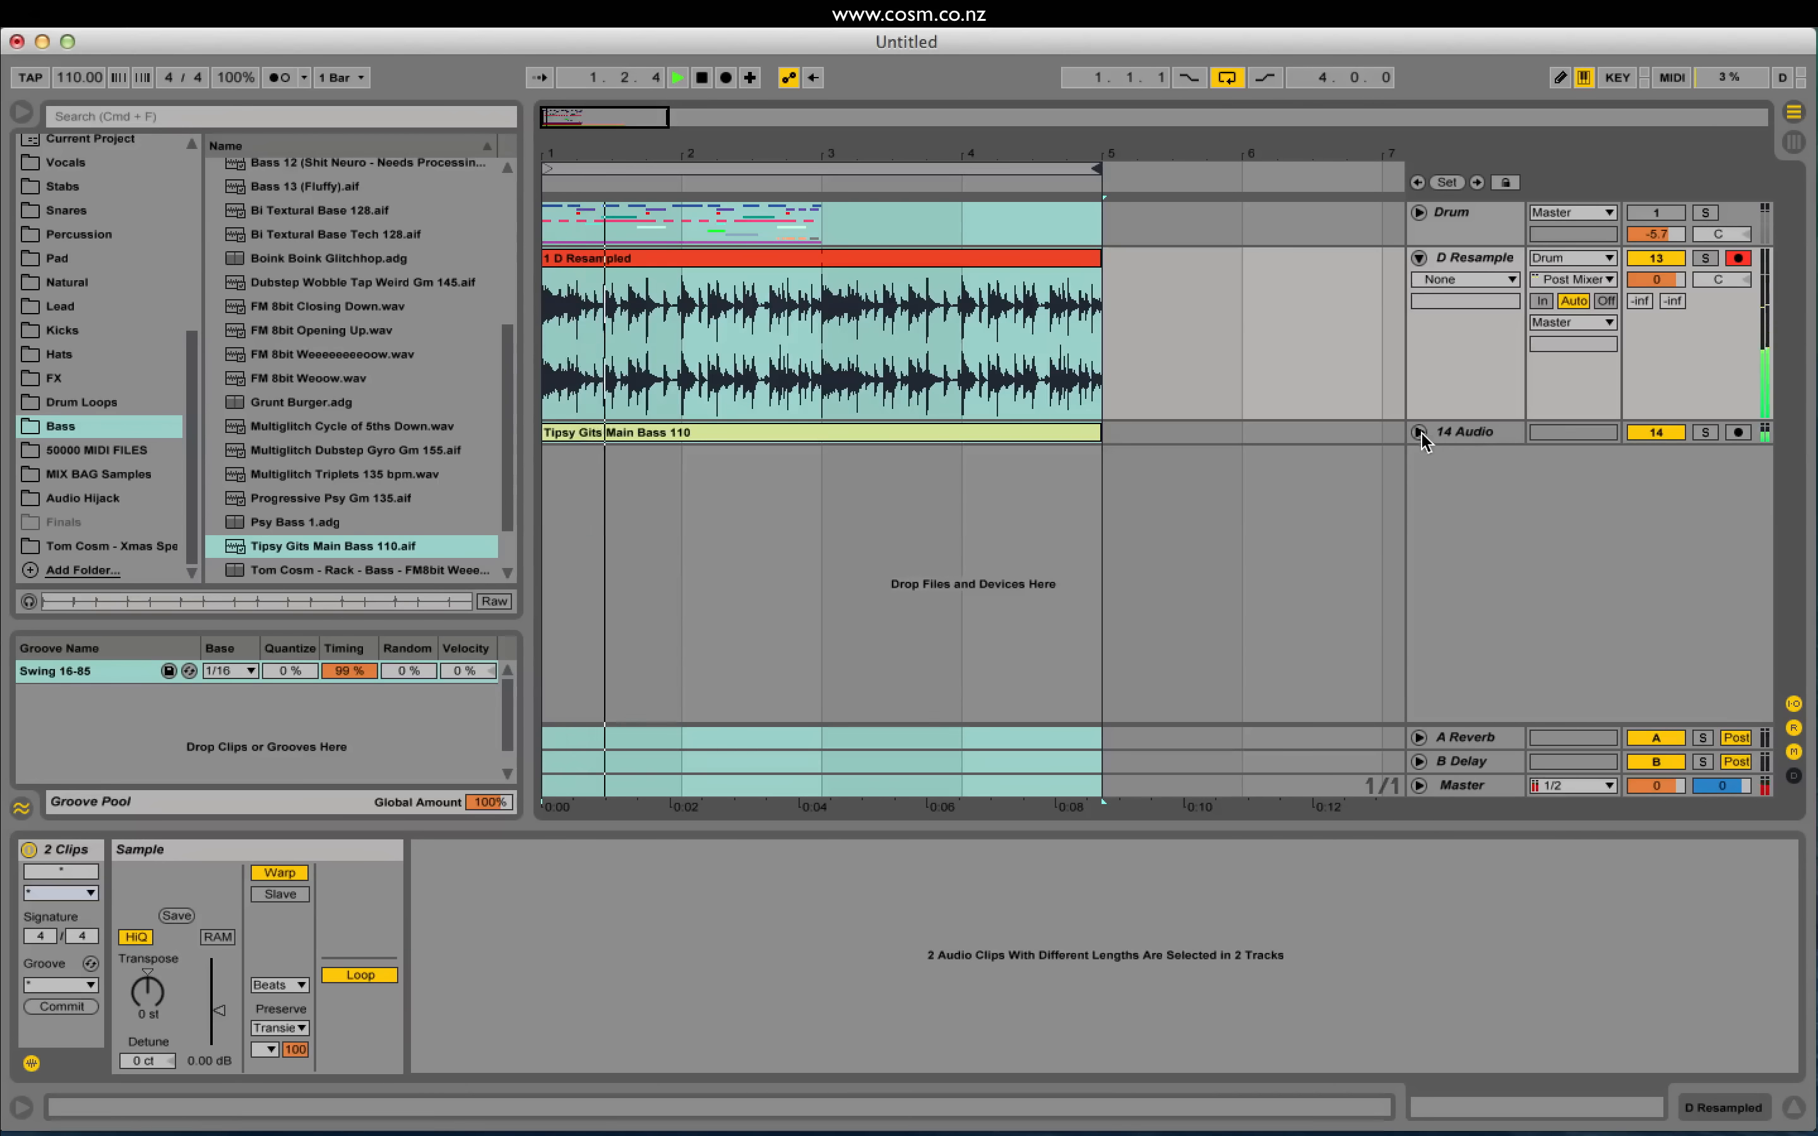
Step: Lower the 14 Audio bass volume slightly and duplicate the first drum bar with Cmd+D
left_click(1418, 432)
left_click_drag(1655, 454, 1655, 457)
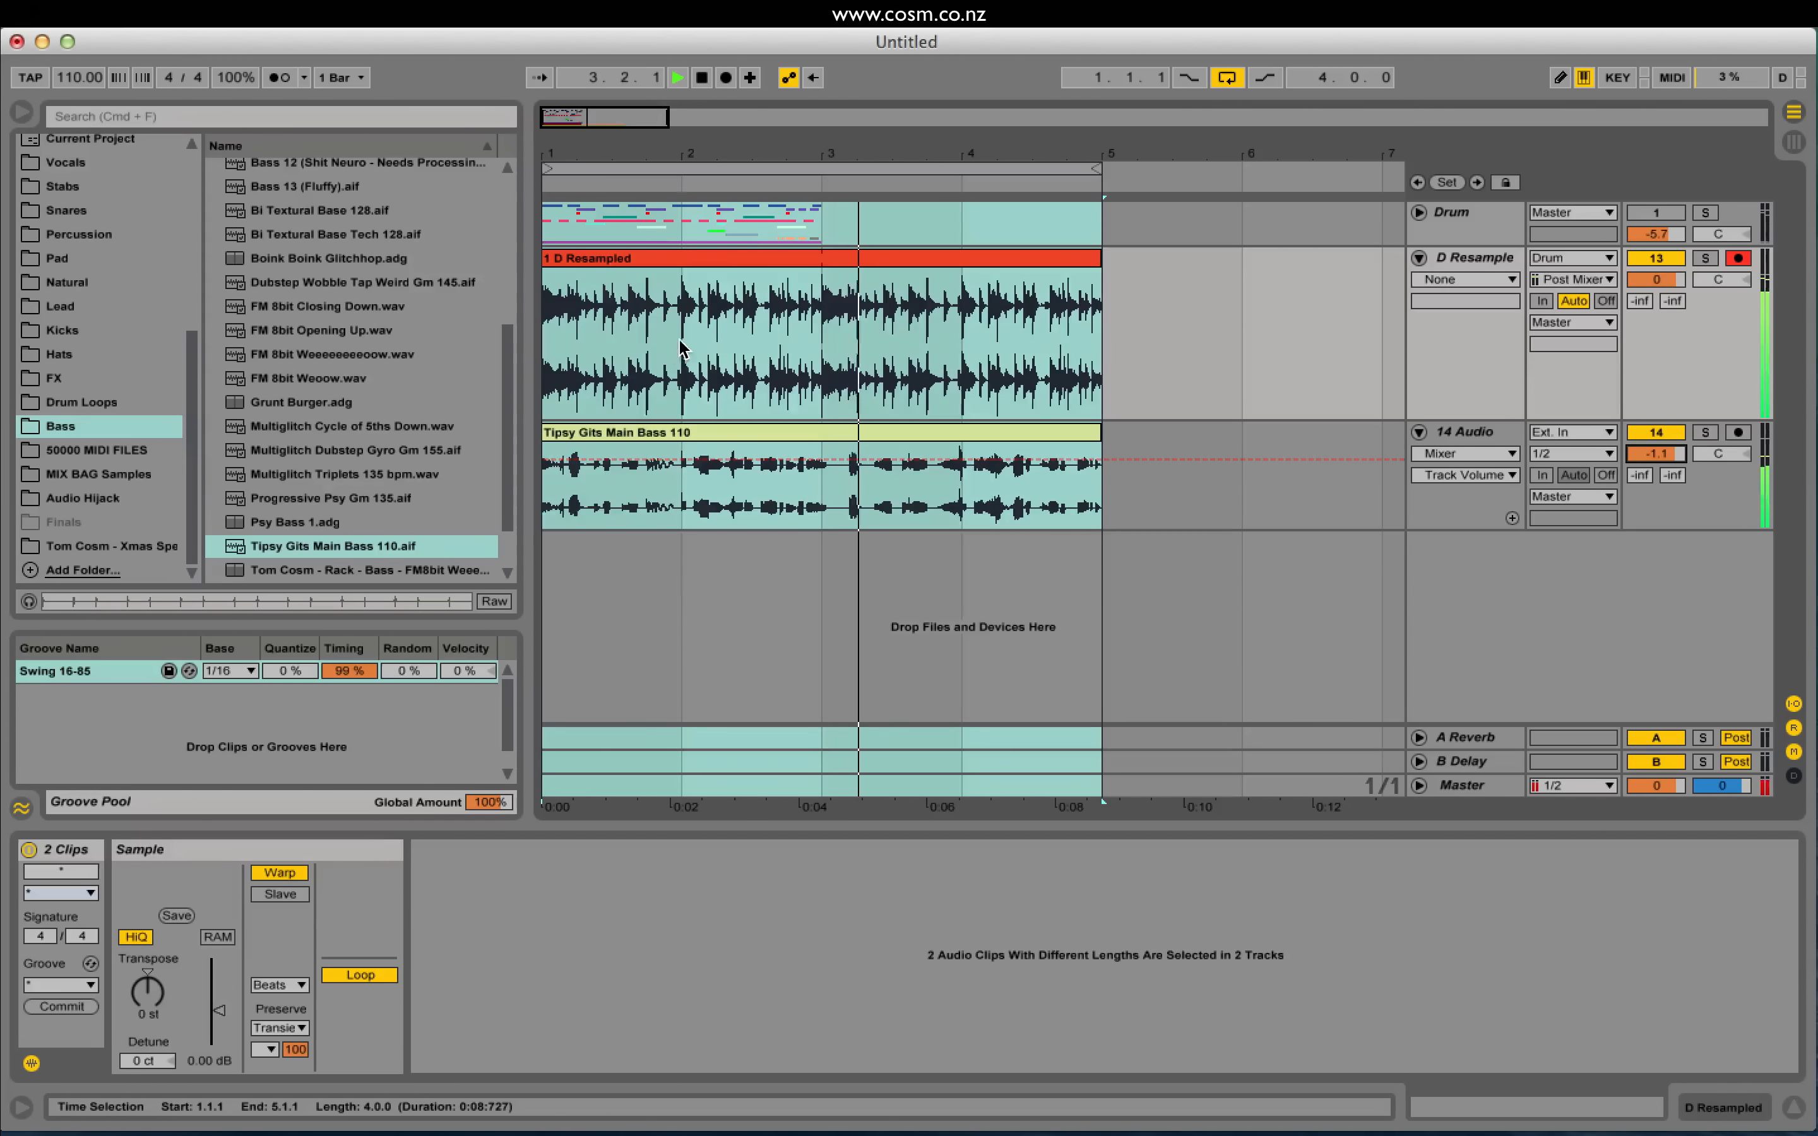
key("space")
left_click_drag(675, 346, 577, 347)
key("super+d")
key("super+d")
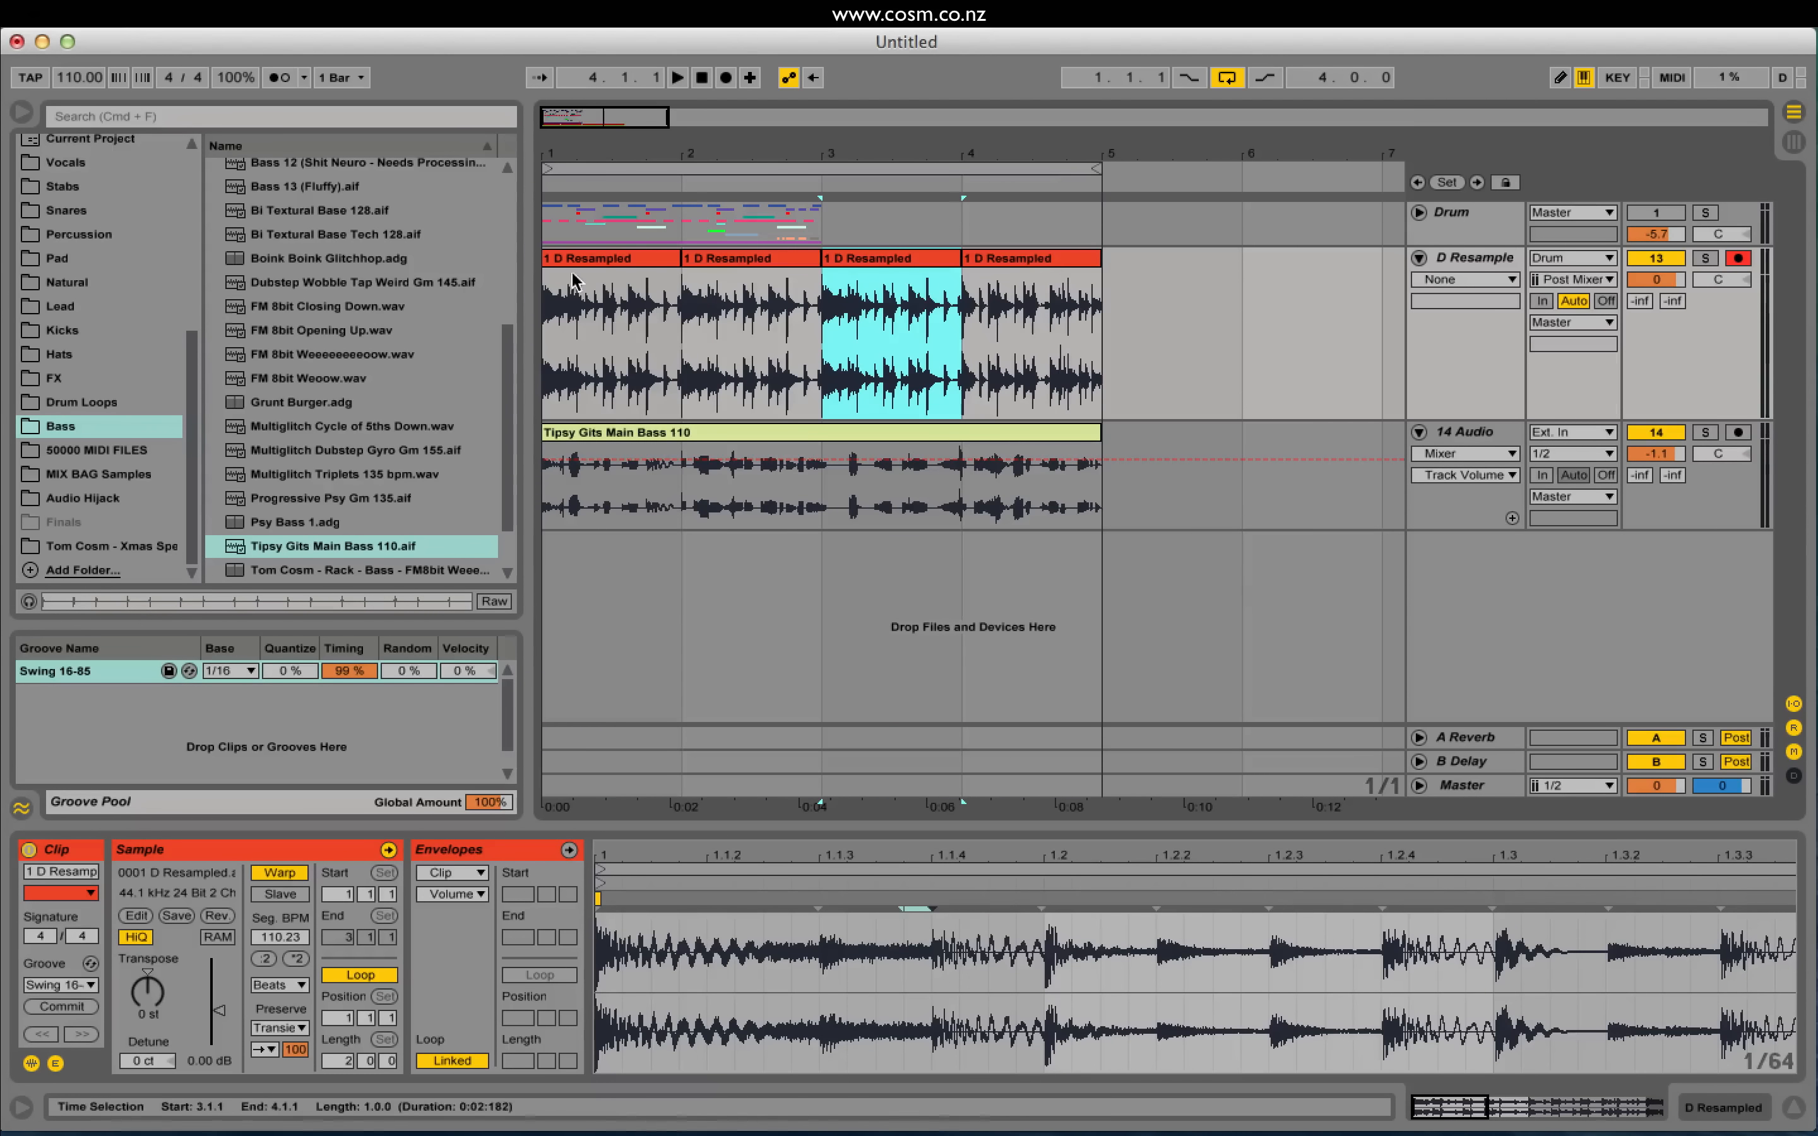
left_click(601, 259)
key("space")
Step: Raise the bass track volume and lower the Swing 16-85 groove Timing to 54%
left_click_drag(1655, 454, 1656, 454)
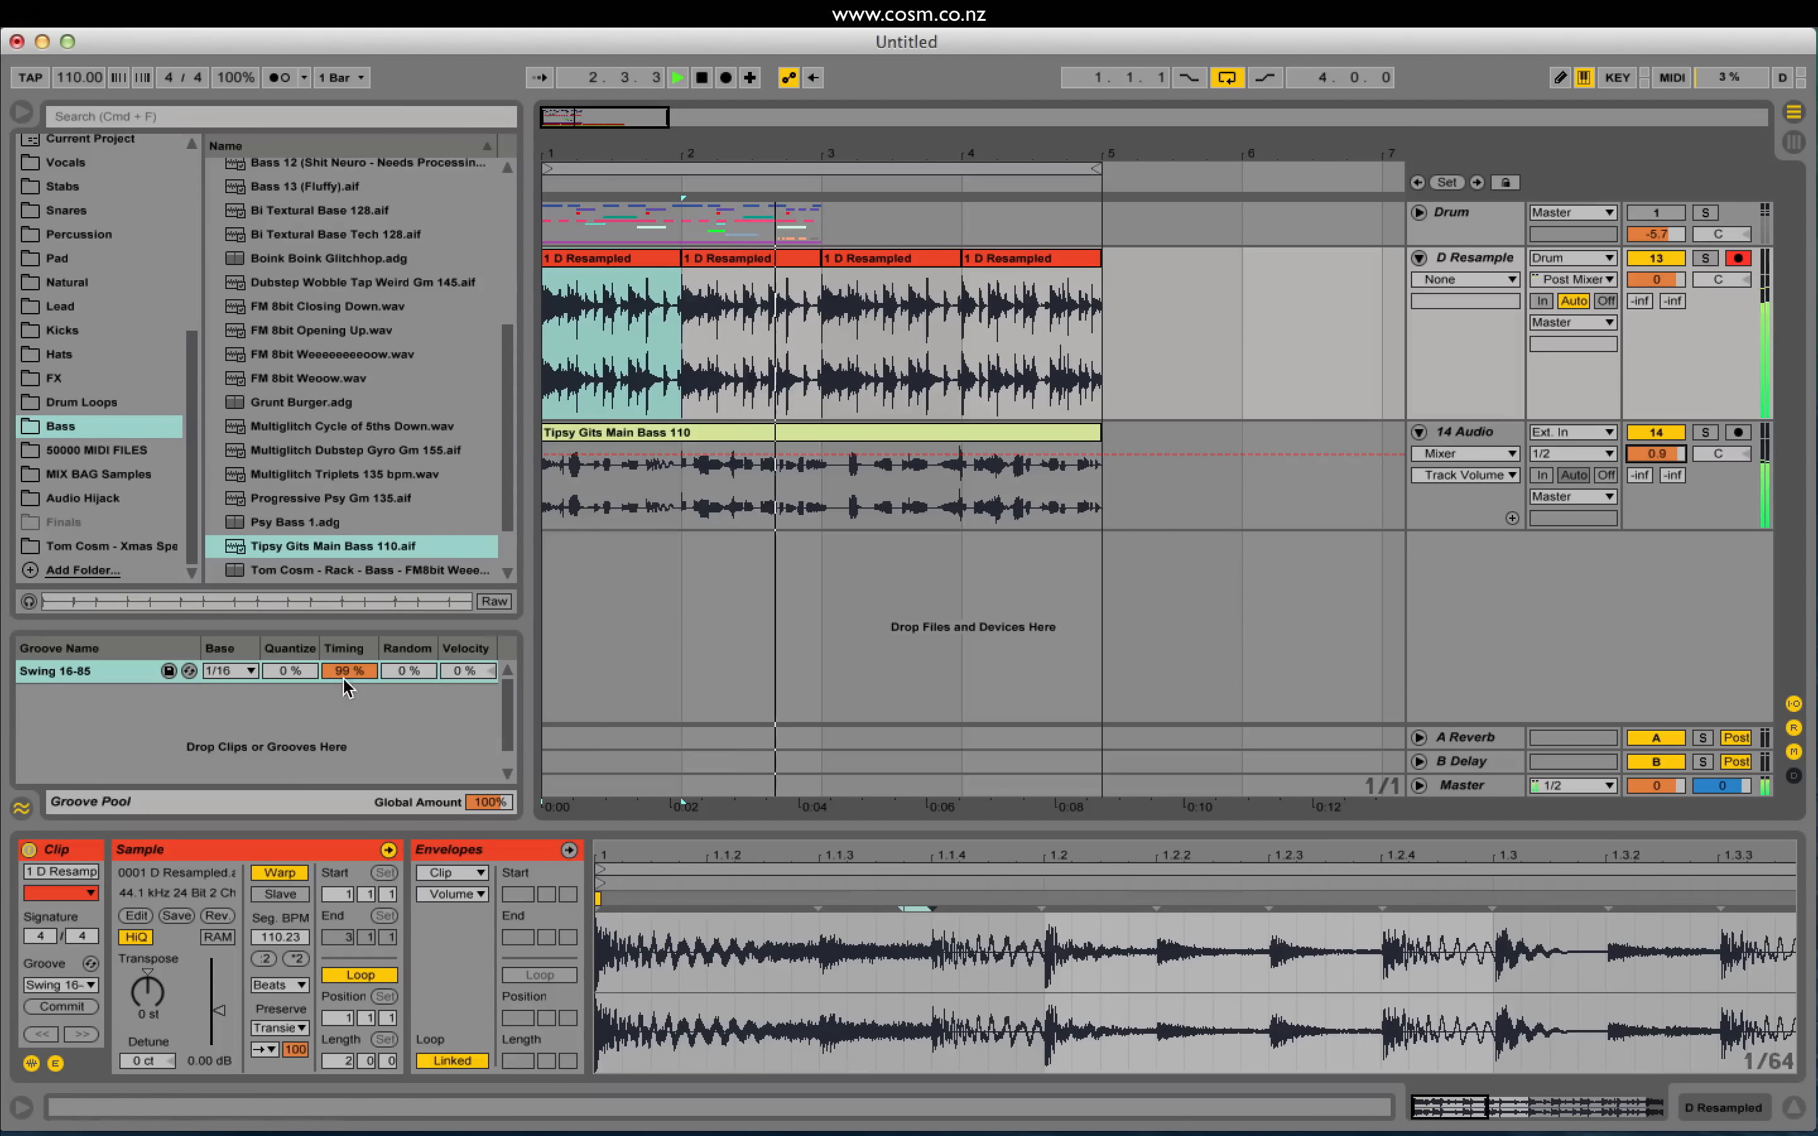
mouse_move(353, 676)
left_mouse_down()
mouse_move(353, 721)
mouse_move(353, 704)
left_mouse_up()
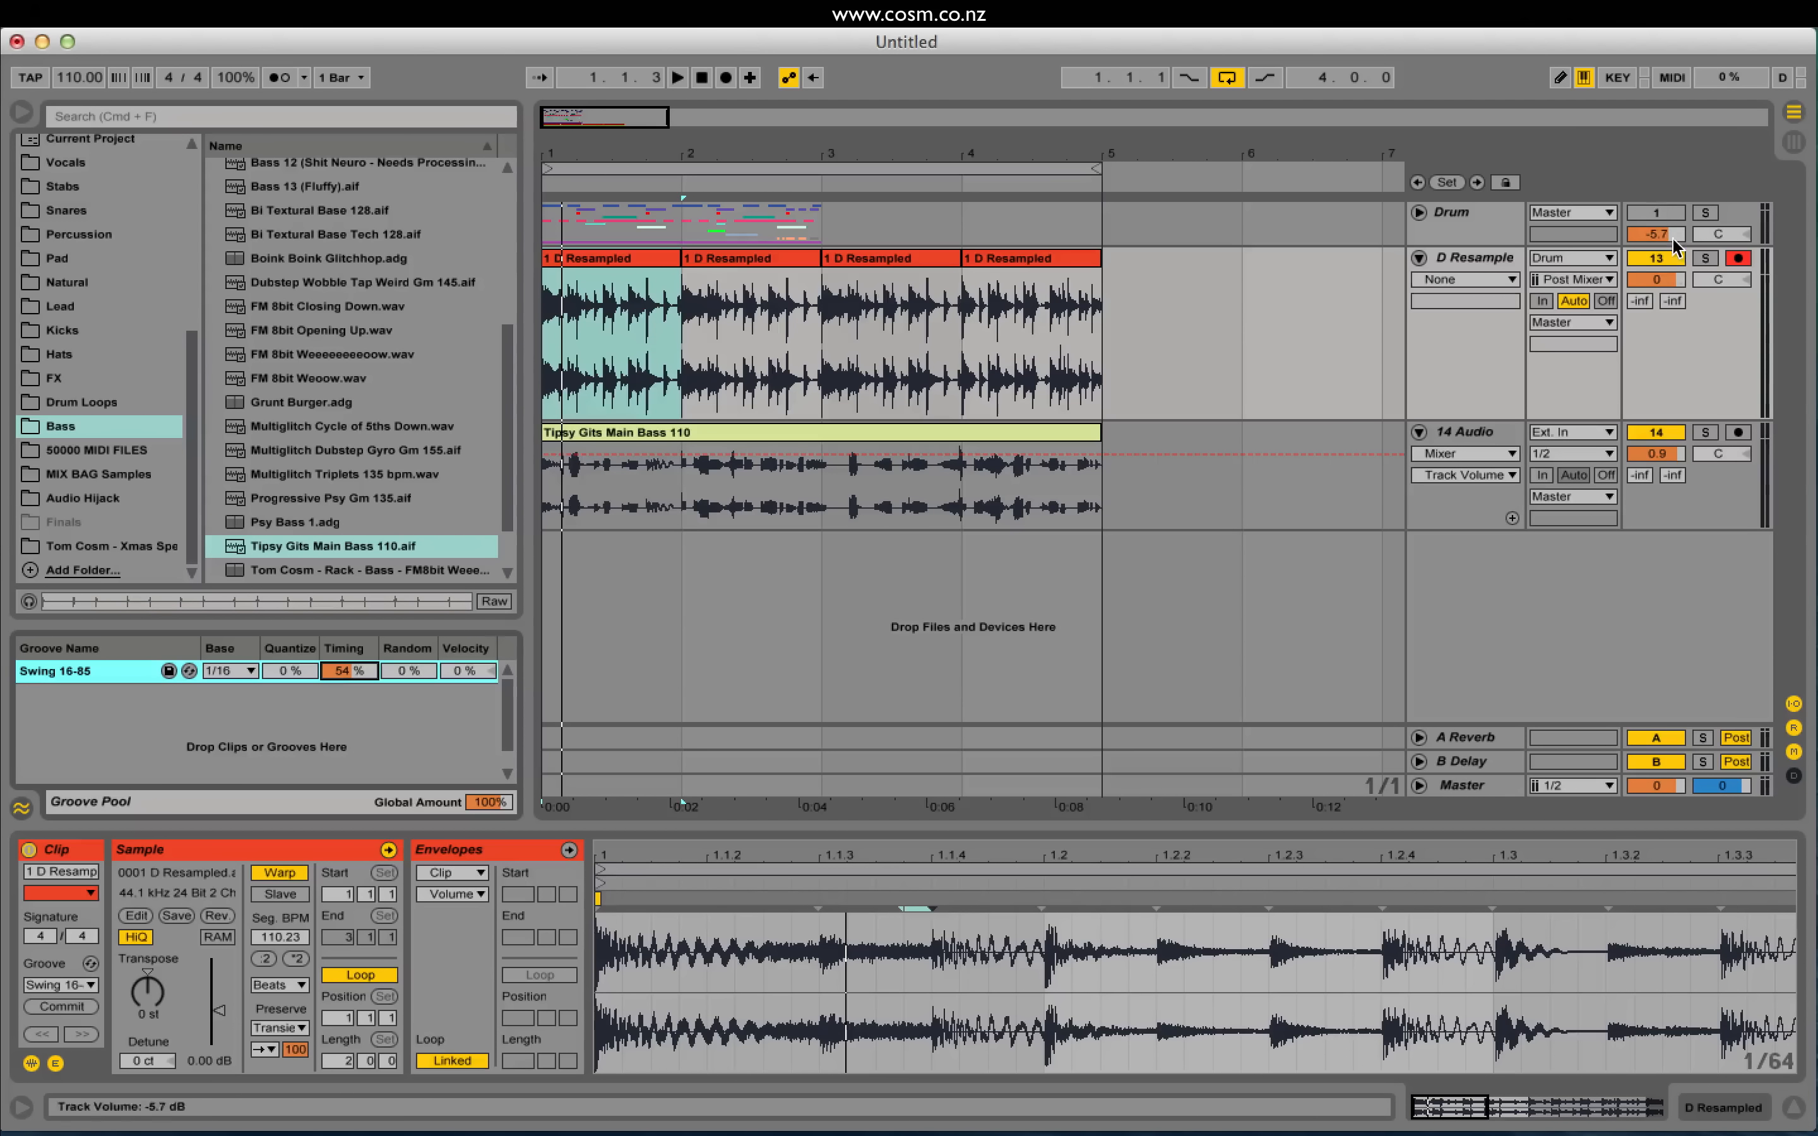
left_click(979, 320)
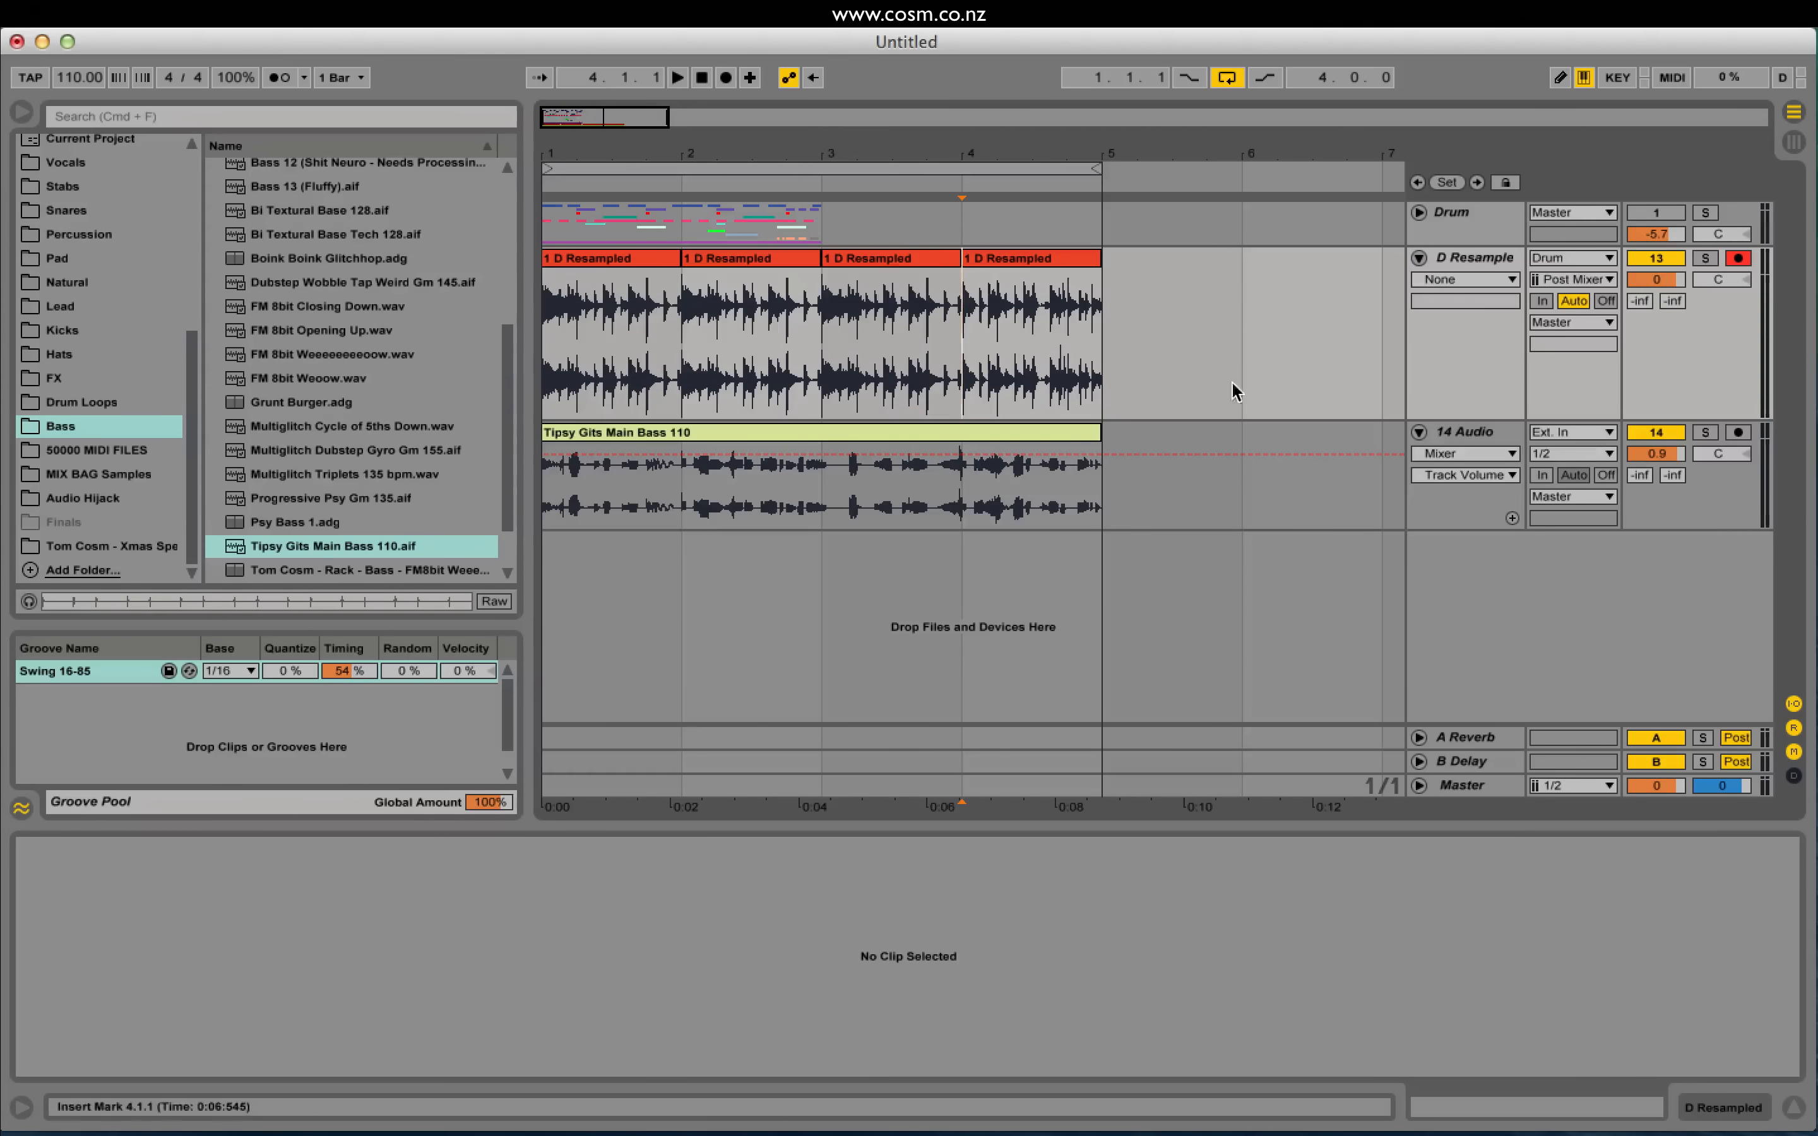
left_click(1383, 23)
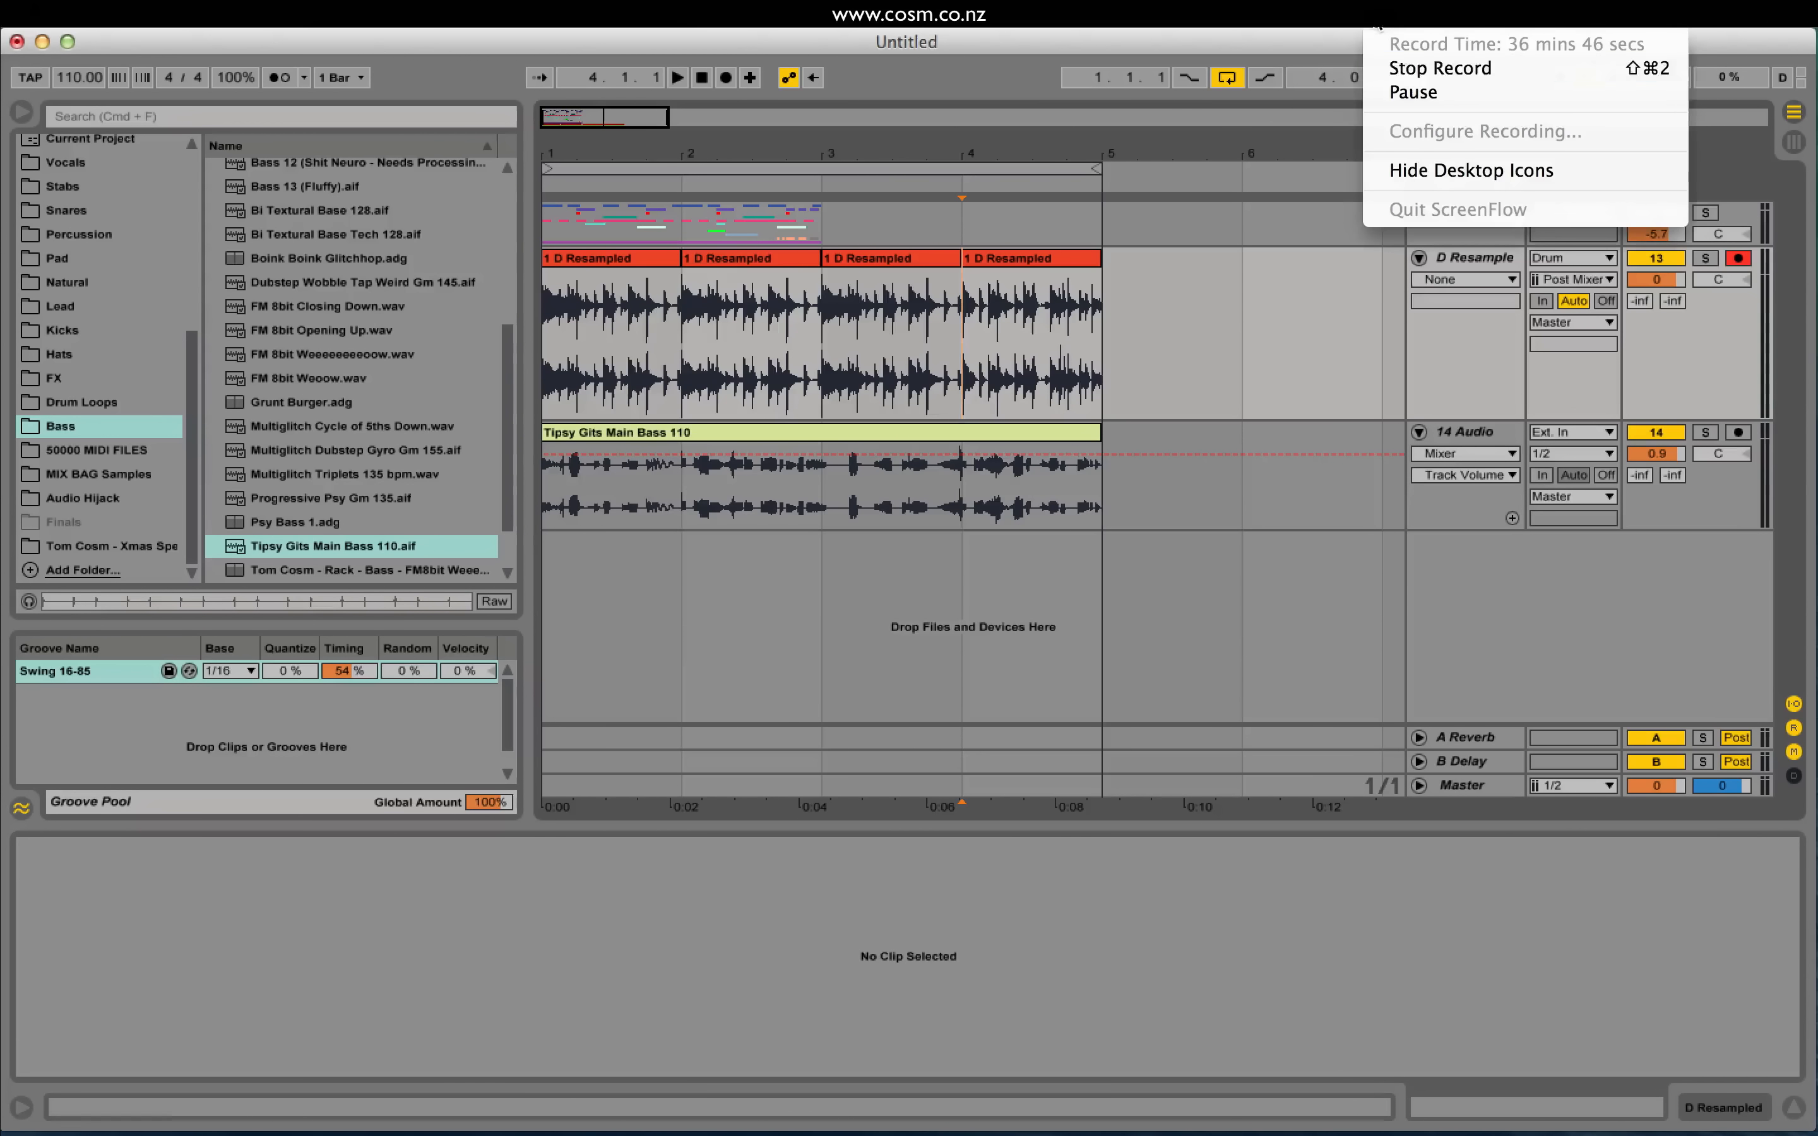